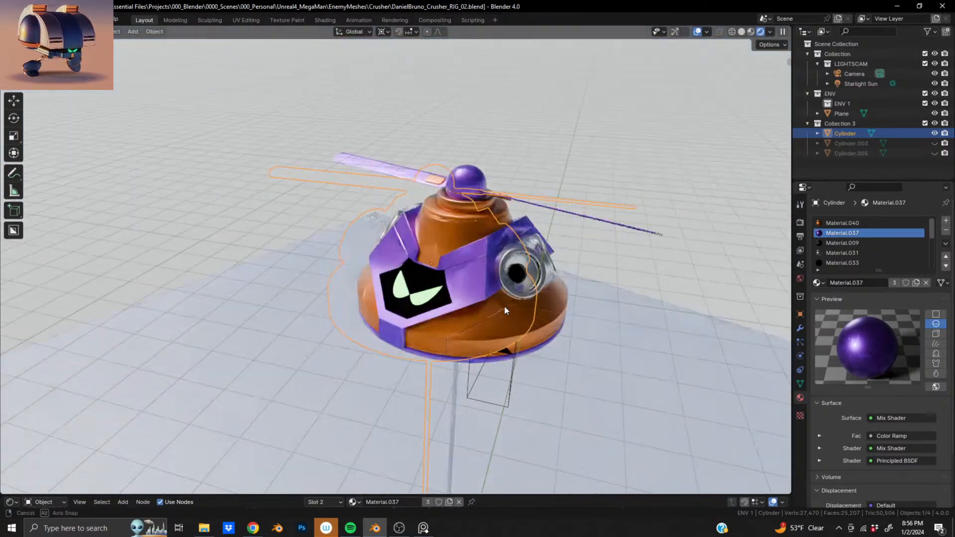
Examine the robot's head from the front, sides and back, including the face, side cylinders and rotor blades.
middle_drag(392, 300, 279, 312)
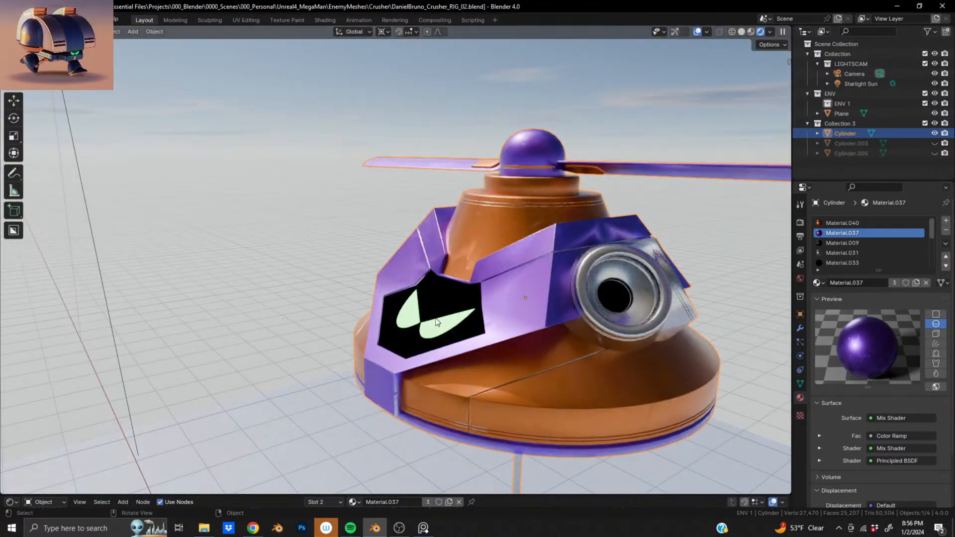
middle_drag(478, 318, 277, 276)
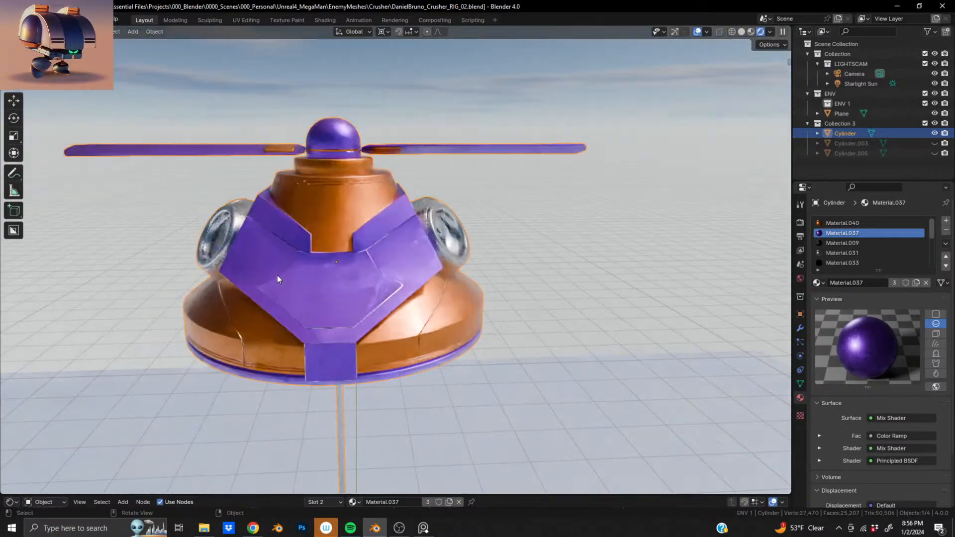
scroll(293, 268, up, 2)
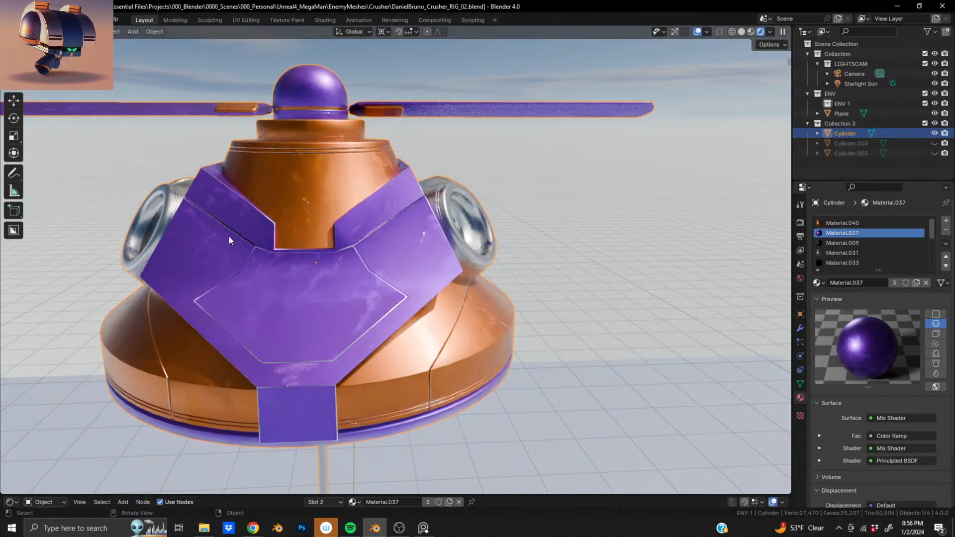
middle_drag(229, 237, 486, 270)
middle_drag(406, 269, 351, 299)
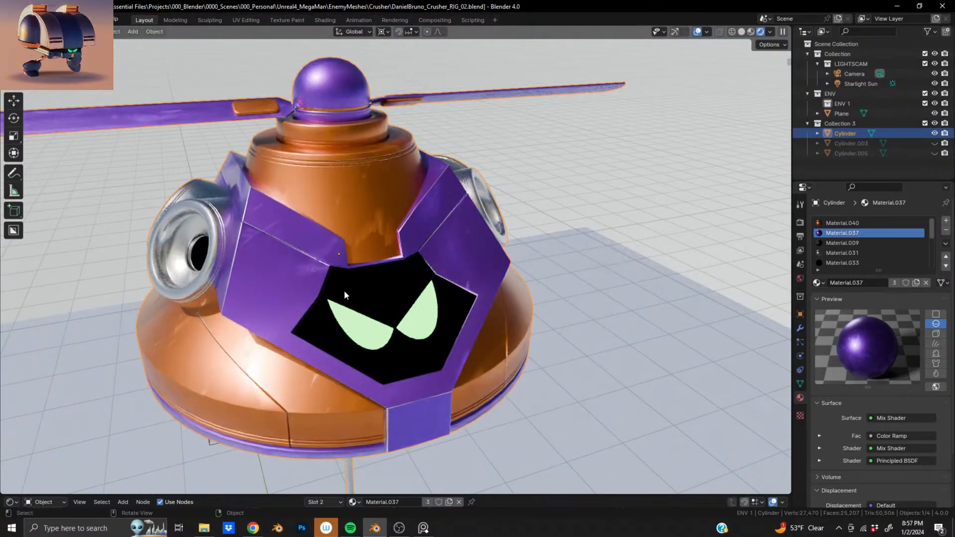
key(alt+Tab)
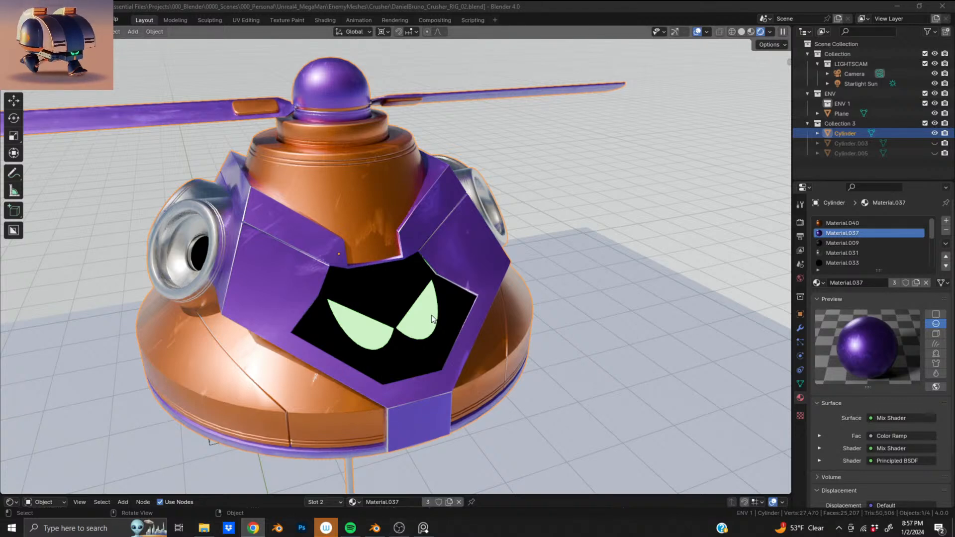
scroll(393, 334, down, 2)
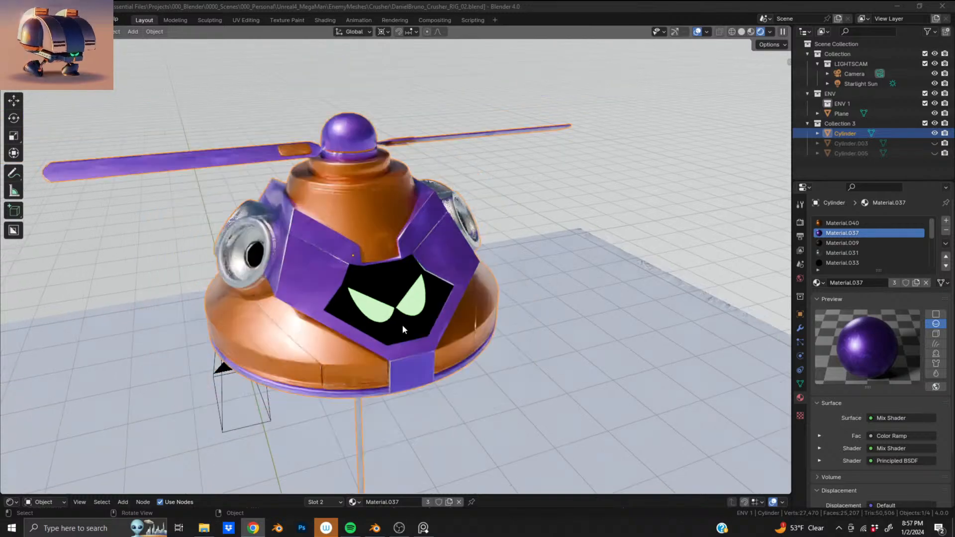
mouse_move(384, 318)
middle_down()
mouse_move(417, 266)
mouse_move(381, 220)
mouse_move(506, 257)
mouse_move(407, 265)
mouse_move(386, 315)
middle_up()
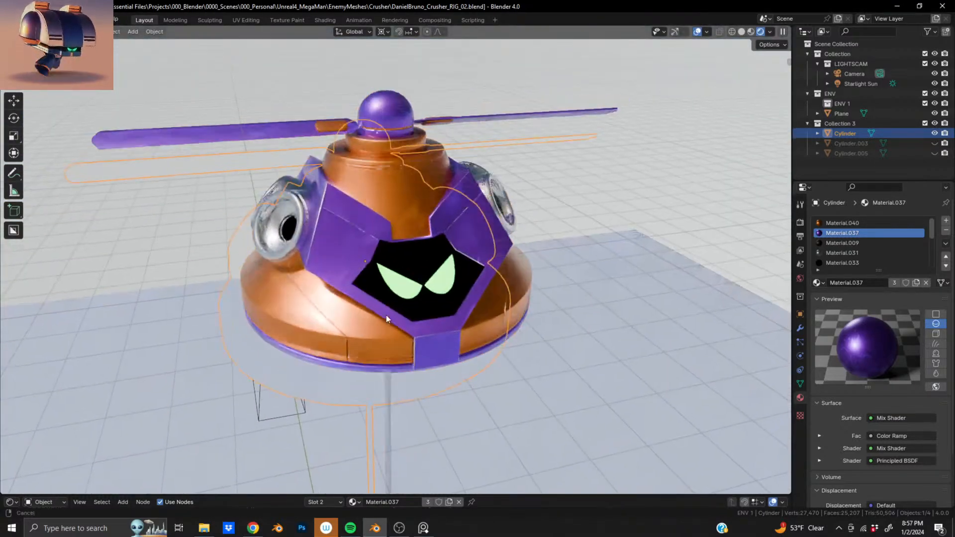
scroll(386, 315, up, 3)
scroll(281, 331, down, 2)
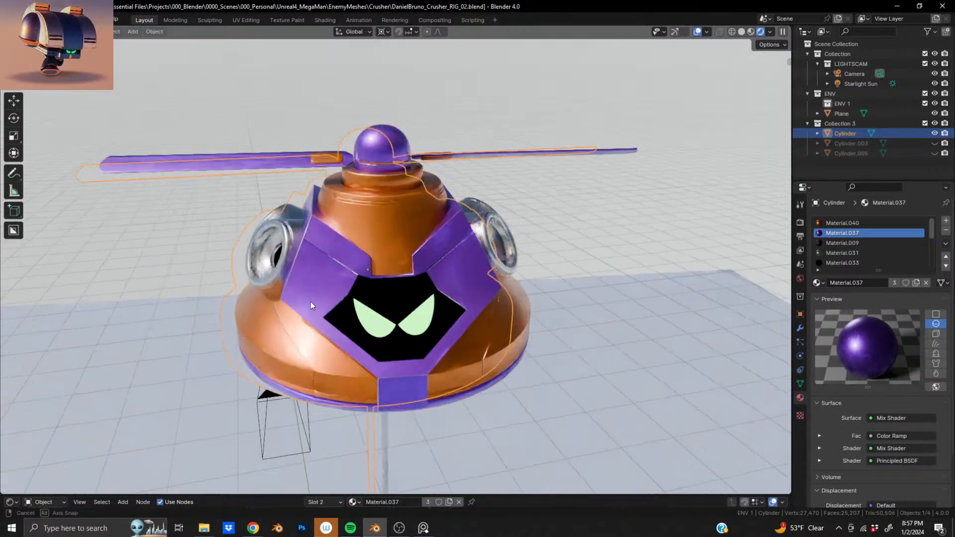
middle_drag(315, 300, 484, 277)
scroll(453, 280, up, 2)
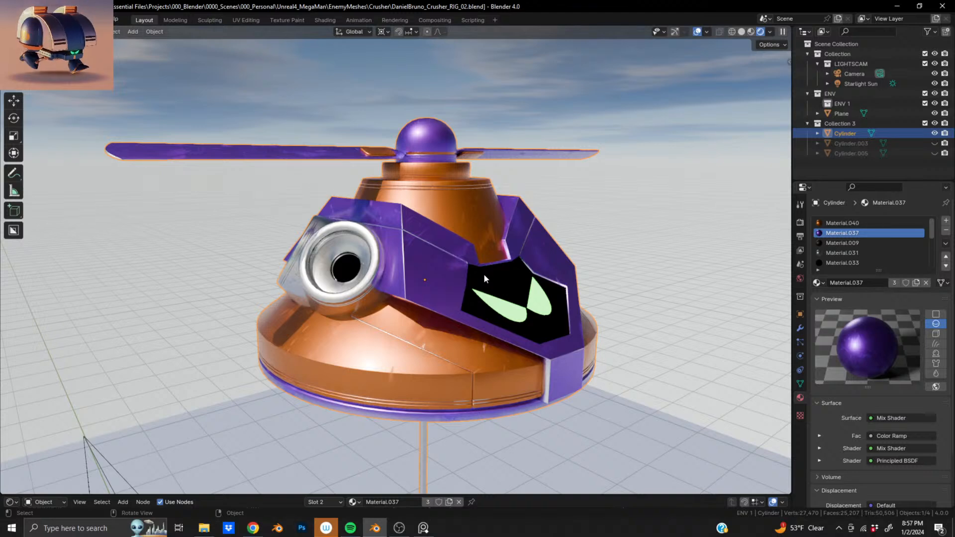
Inspect the head's orange body and purple face frame from low and high angles, down to the pole.
middle_drag(438, 319, 451, 288)
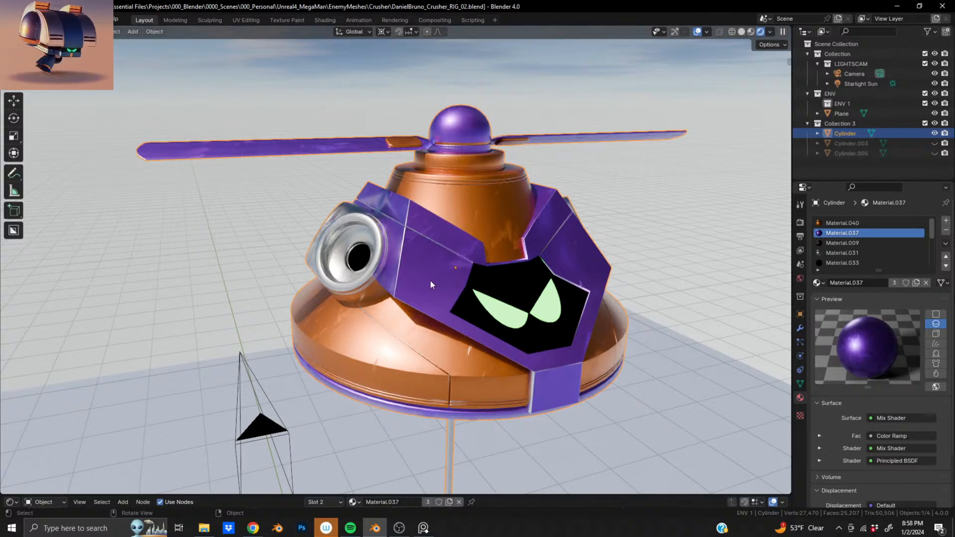
middle_drag(431, 281, 404, 311)
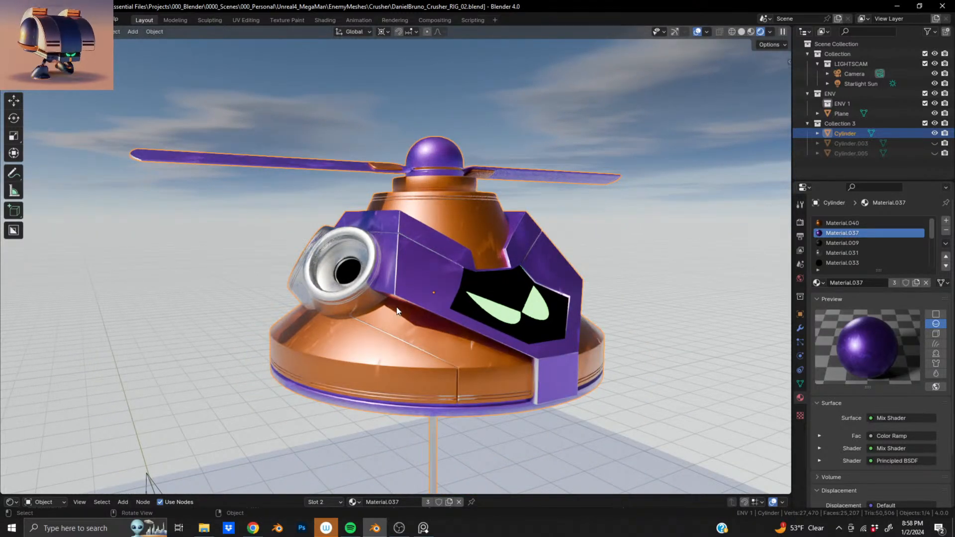
middle_drag(396, 305, 316, 286)
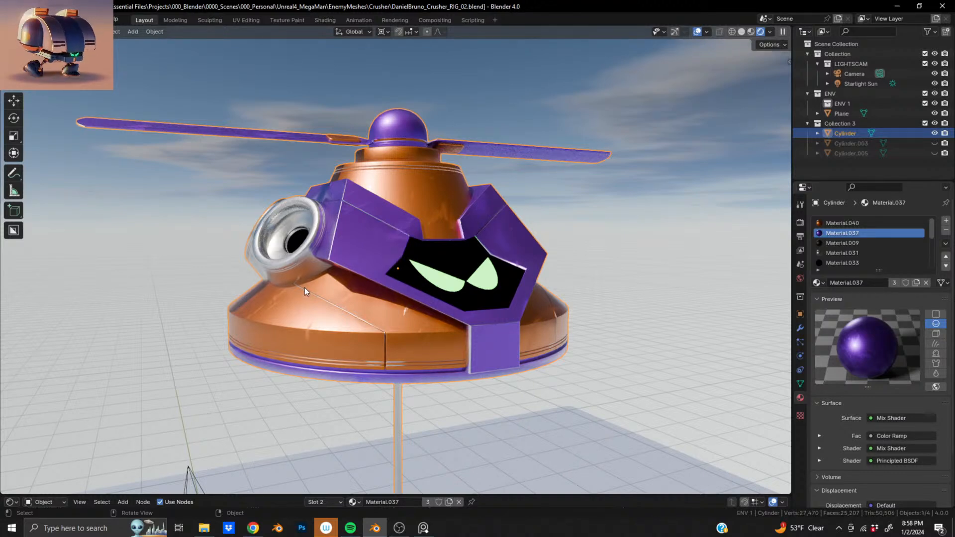
middle_drag(304, 289, 249, 285)
scroll(334, 294, up, 1)
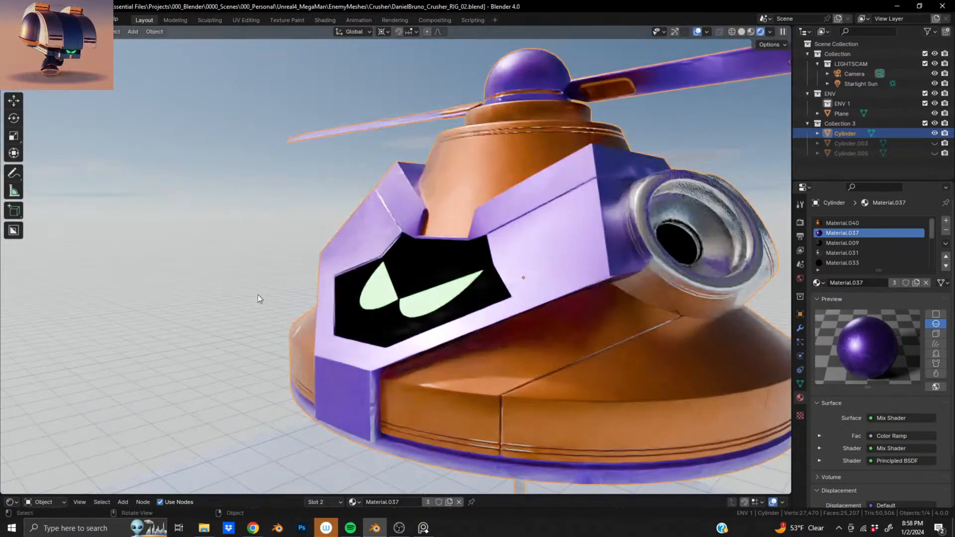
scroll(258, 295, down, 2)
middle_drag(418, 299, 404, 270)
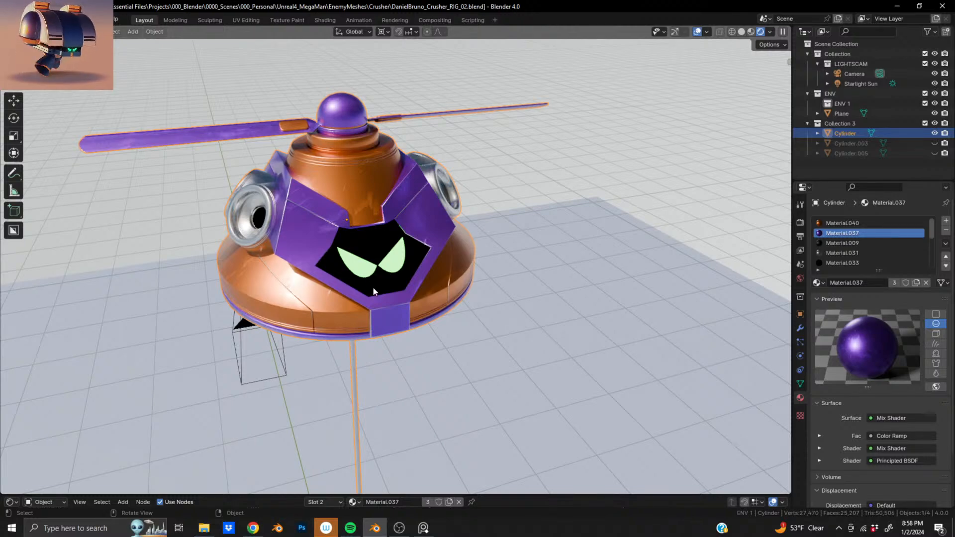
middle_drag(372, 287, 447, 276)
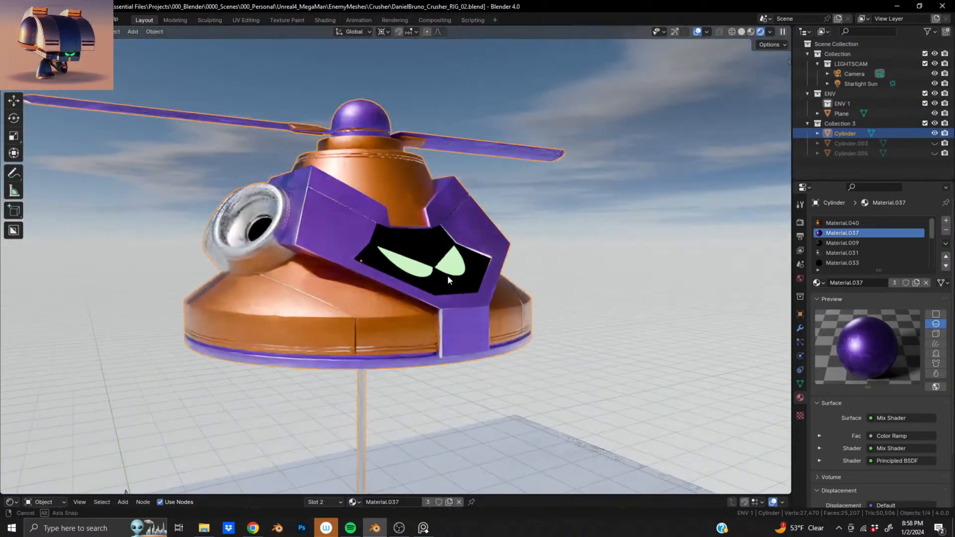
scroll(446, 277, down, 1)
middle_drag(368, 328, 381, 247)
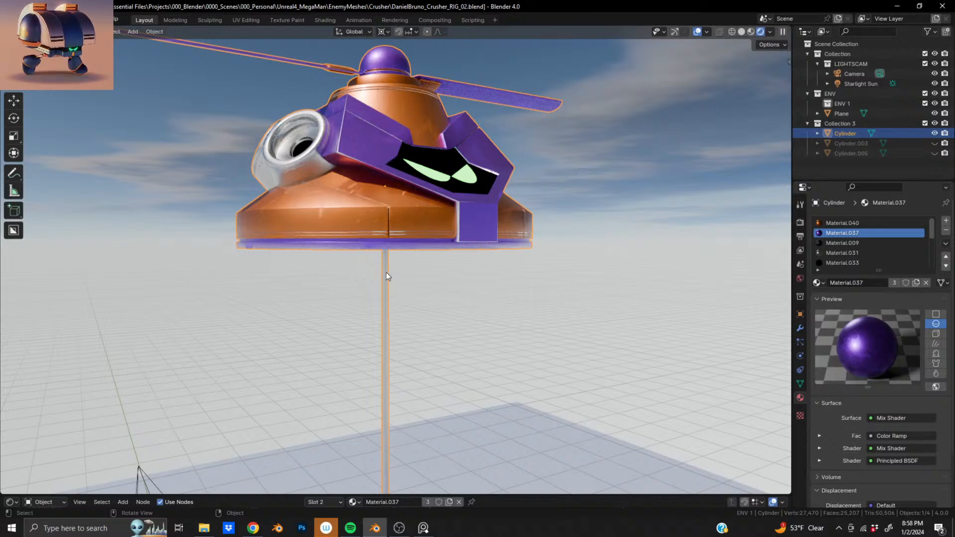
Examine the green spiked base up close, and return to the robot's head to check its mesh.
middle_drag(387, 307, 475, 242)
scroll(433, 348, up, 5)
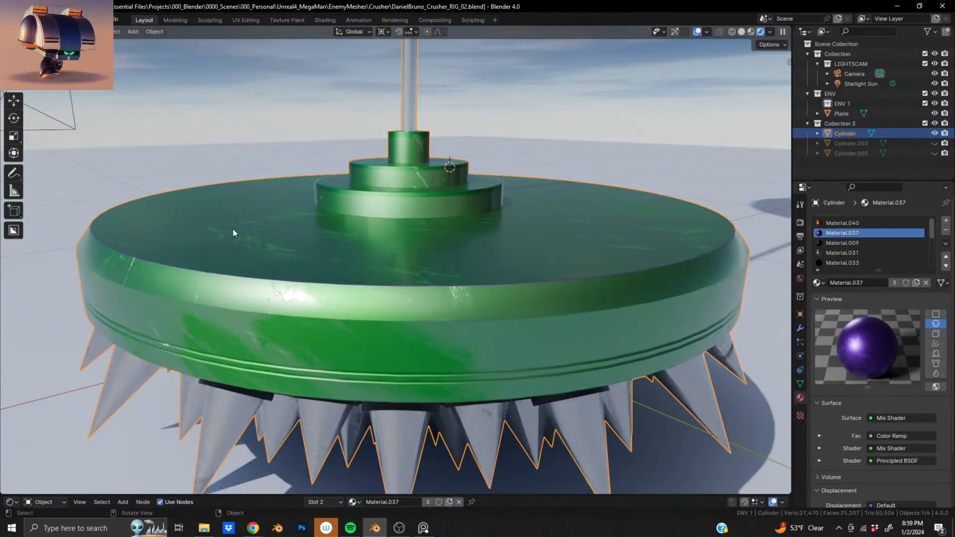
middle_drag(210, 206, 527, 291)
scroll(527, 291, down, 10)
shift+middle_drag(416, 222, 242, 137)
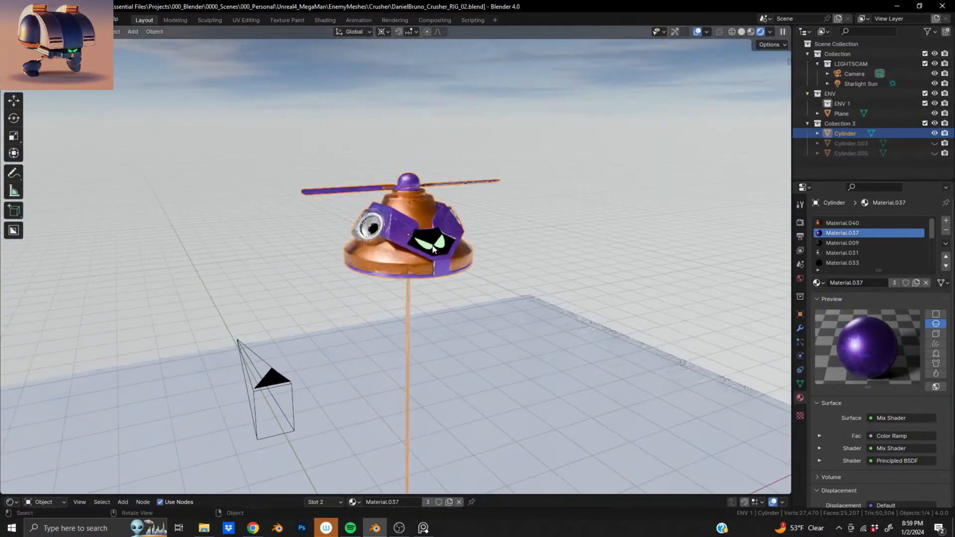
key(Tab)
scroll(433, 249, up, 5)
middle_drag(433, 249, 374, 244)
scroll(434, 244, down, 2)
key(Tab)
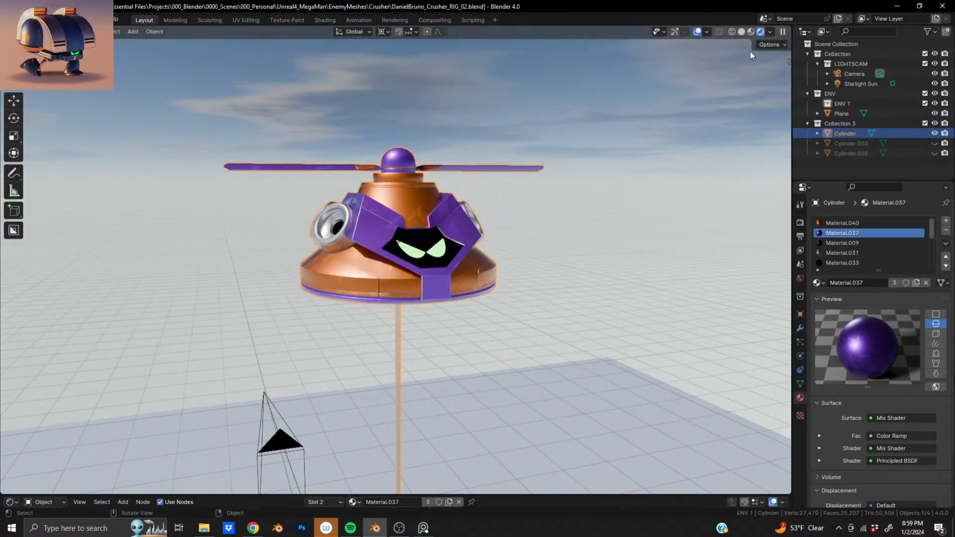
Switch the viewport to Material Preview shading and inspect the model's head and full height.
click(742, 31)
click(763, 32)
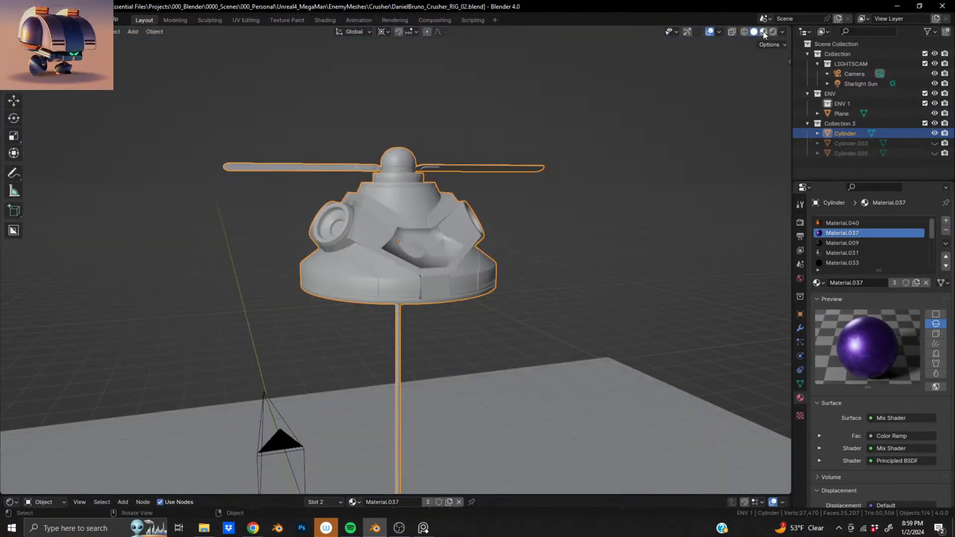
scroll(438, 241, up, 2)
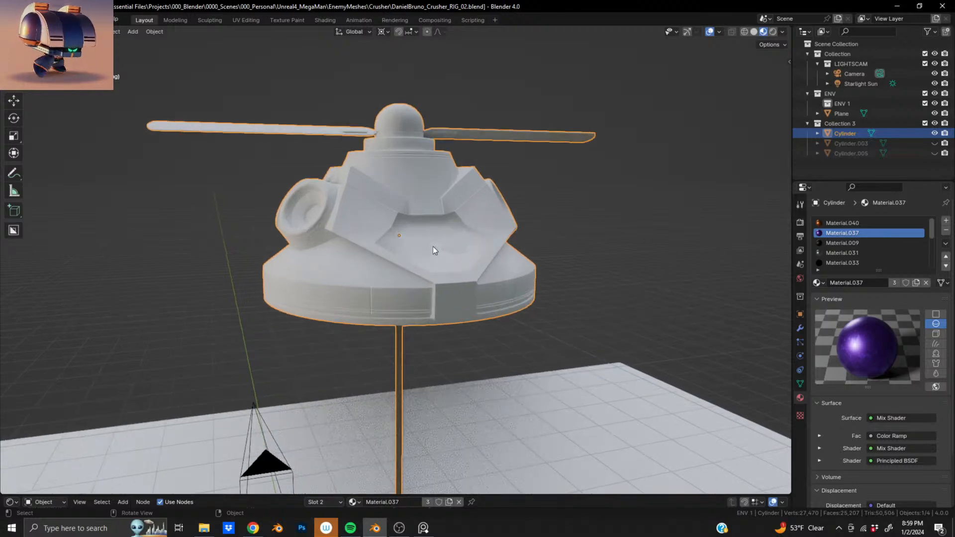
middle_drag(440, 249, 291, 259)
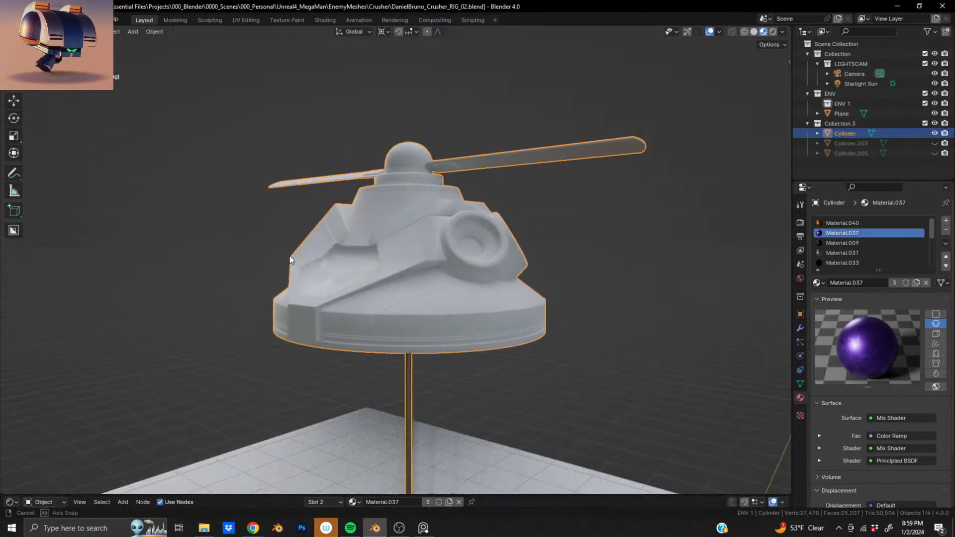
middle_drag(376, 258, 504, 281)
middle_drag(404, 311, 405, 297)
scroll(388, 293, up, 6)
middle_drag(236, 317, 470, 199)
scroll(349, 274, down, 6)
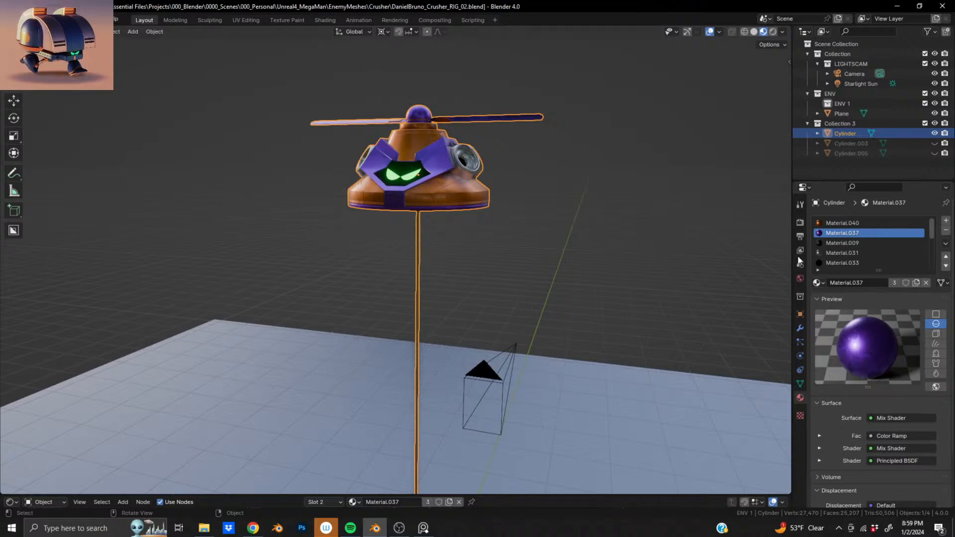
Set the render engine to EEVEE and display the viewport in Rendered shading, checking the head's look.
click(801, 223)
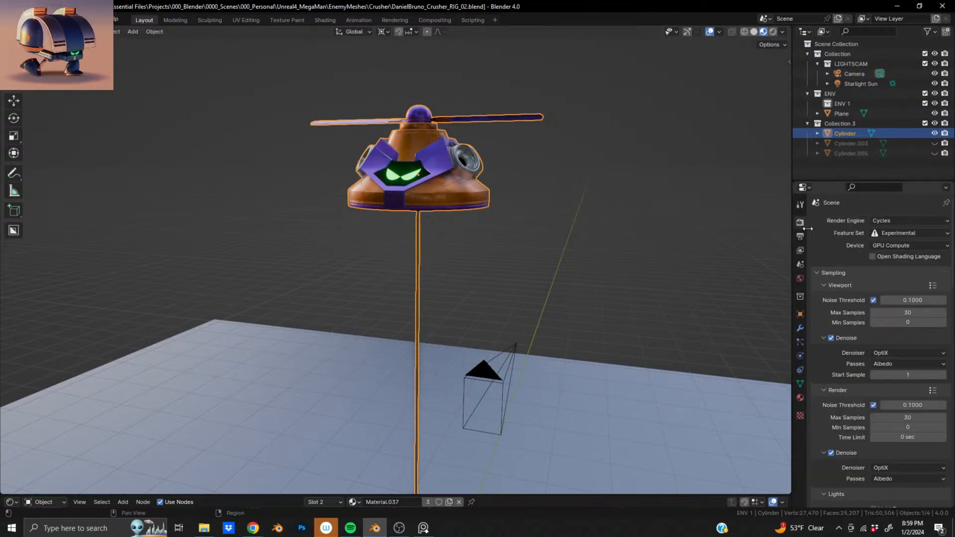
click(897, 221)
click(889, 232)
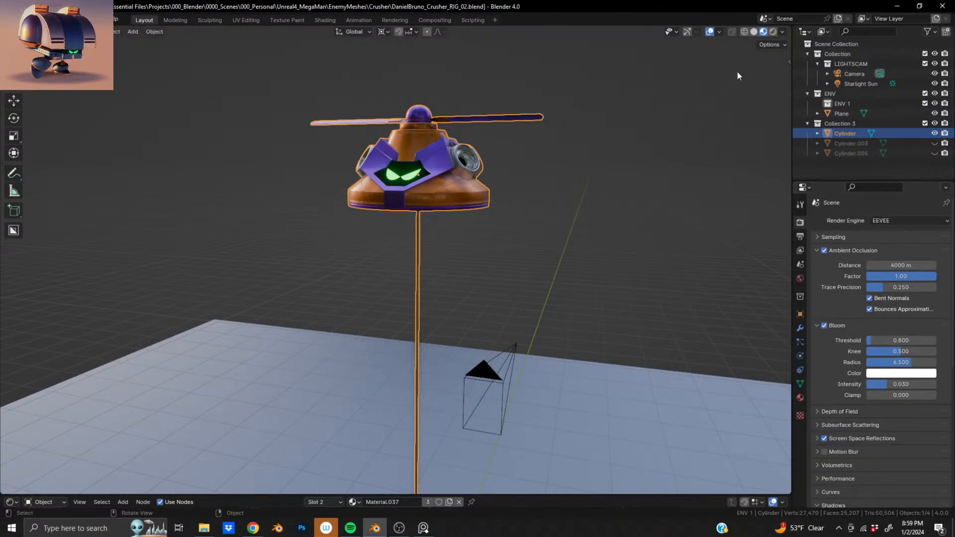
click(753, 32)
click(775, 32)
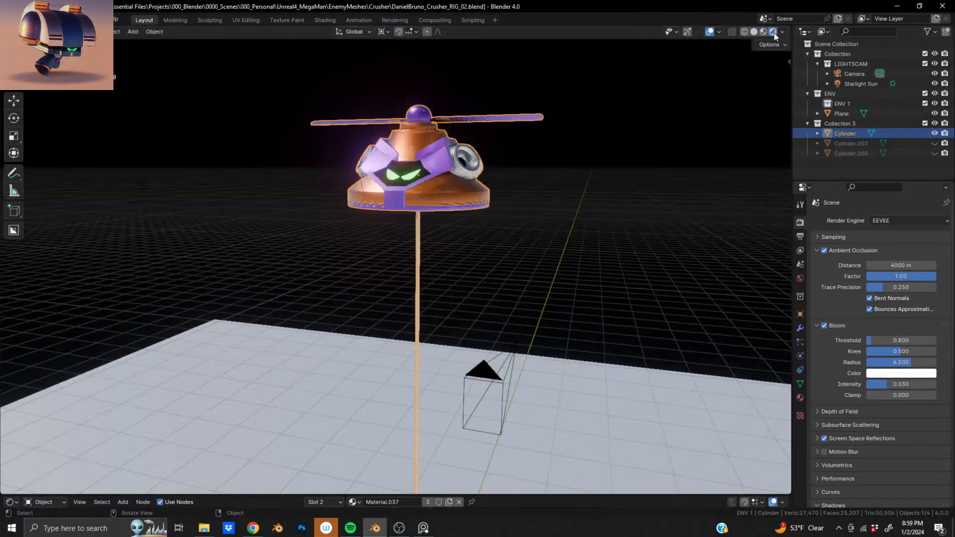
mouse_move(455, 171)
shift+middle_down()
mouse_move(428, 241)
mouse_move(363, 272)
mouse_move(559, 249)
mouse_move(715, 272)
mouse_move(551, 361)
mouse_move(518, 269)
mouse_move(634, 283)
mouse_move(409, 294)
mouse_move(387, 266)
mouse_move(431, 302)
shift+middle_up()
scroll(428, 241, up, 4)
scroll(432, 302, down, 6)
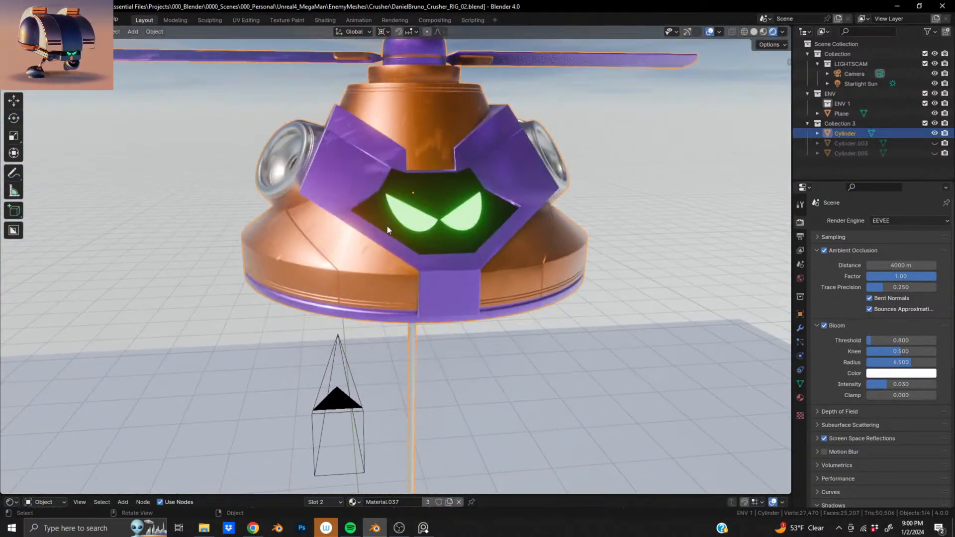
middle_drag(439, 234, 580, 262)
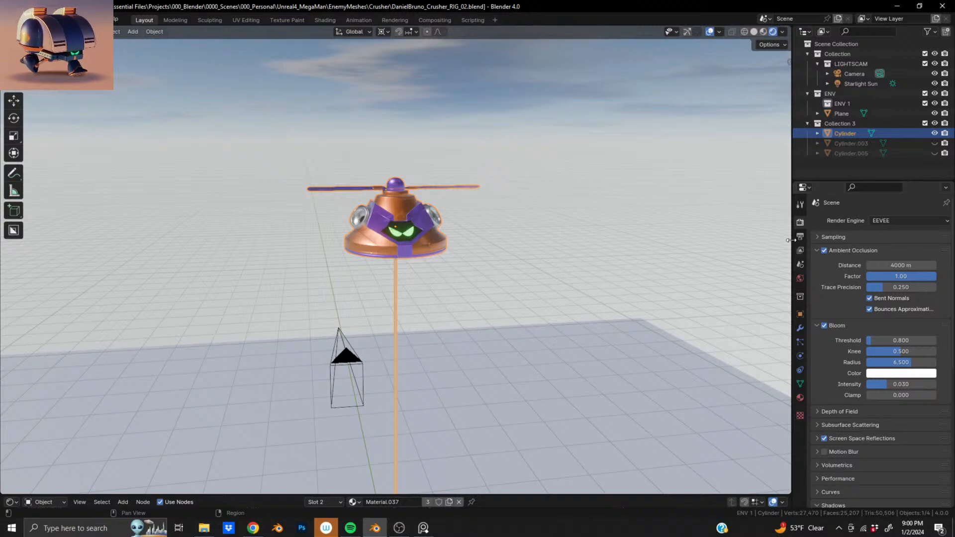
Show the Auto-Rig Pro tools beside the 3D view and widen their area until the labels are readable.
key(n)
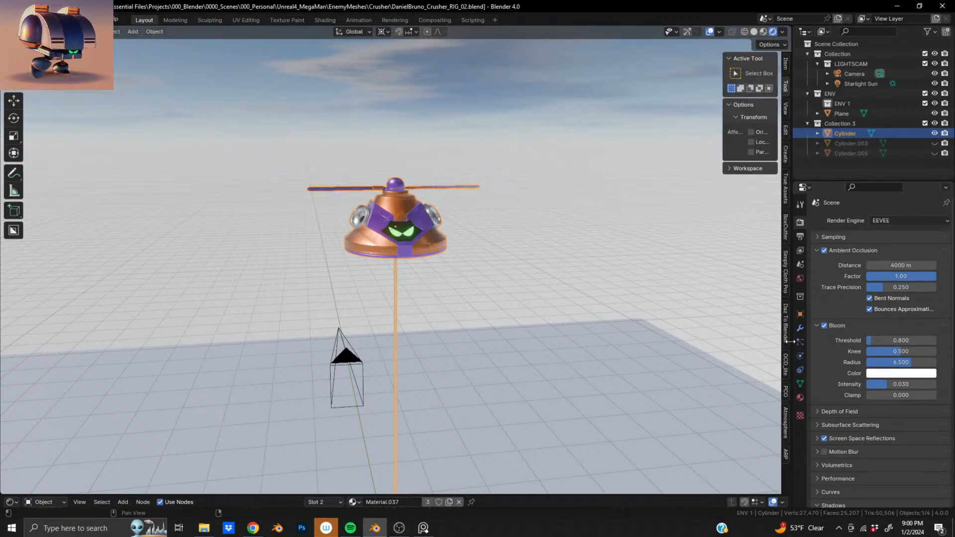
click(786, 457)
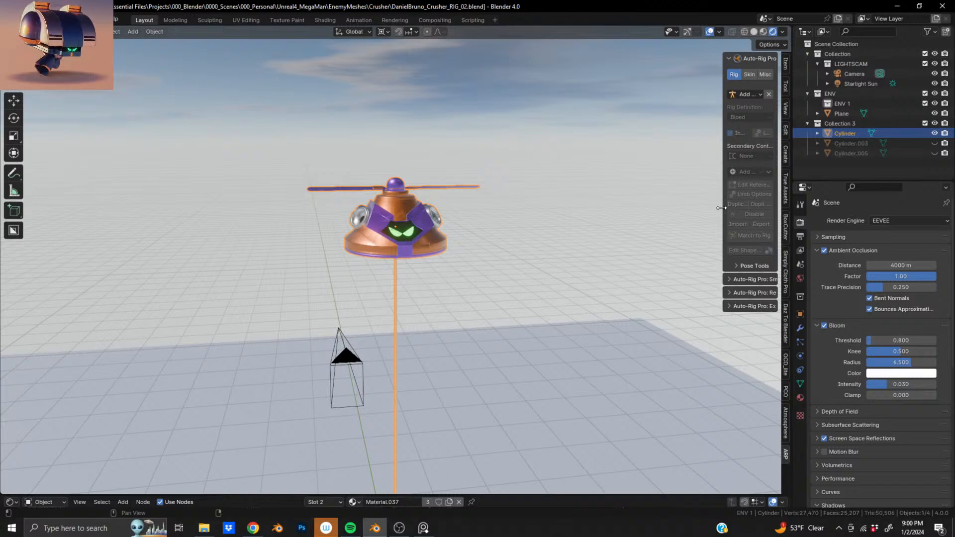
drag(721, 208, 613, 219)
Examine the full model from the rotor head along the pole down to the spiked base.
scroll(382, 228, down, 3)
scroll(383, 228, up, 4)
middle_drag(399, 232, 383, 224)
mouse_move(385, 230)
shift+middle_down()
mouse_move(412, 244)
mouse_move(407, 175)
mouse_move(408, 243)
mouse_move(433, 205)
mouse_move(442, 160)
mouse_move(423, 125)
mouse_move(386, 228)
mouse_move(337, 214)
mouse_move(393, 219)
mouse_move(431, 277)
mouse_move(383, 241)
shift+middle_up()
scroll(401, 173, up, 3)
shift+middle_drag(371, 309, 368, 241)
scroll(395, 438, down, 3)
shift+middle_drag(395, 447, 390, 386)
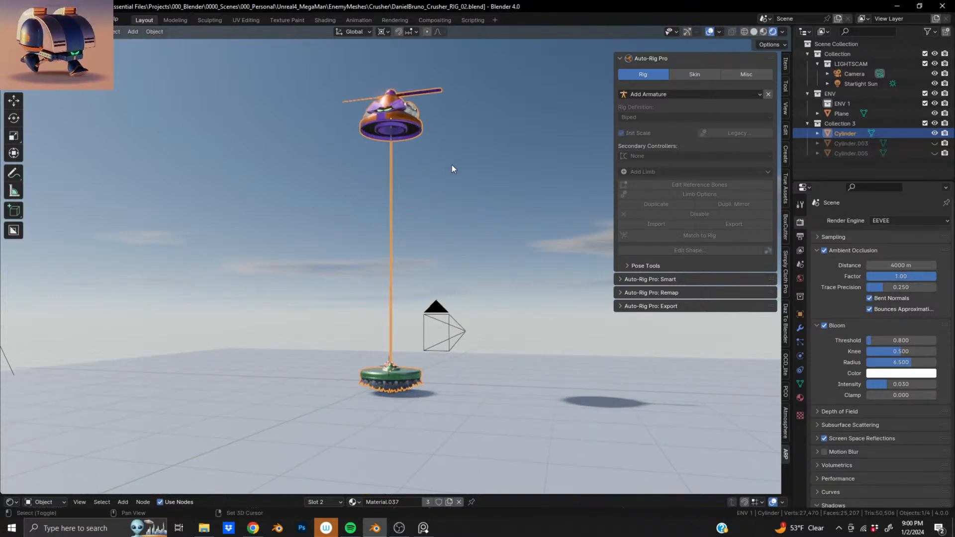
Add an Empty Auto-Rig Pro armature to the scene for the Crusher model.
shift+middle_drag(451, 165, 459, 330)
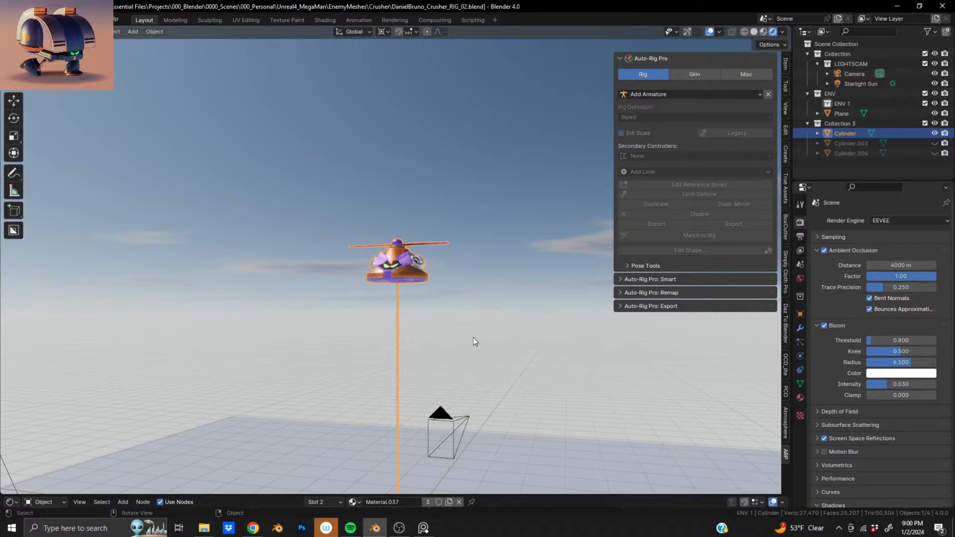
scroll(473, 337, up, 3)
mouse_move(470, 334)
shift+middle_down()
mouse_move(462, 354)
mouse_move(456, 325)
shift+middle_up()
scroll(426, 270, up, 4)
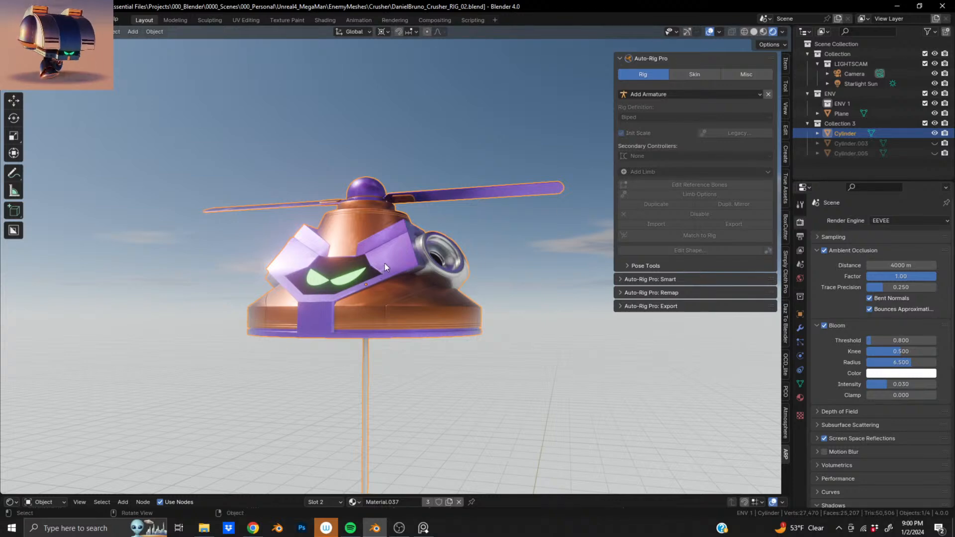
key(Tab)
key(Tab)
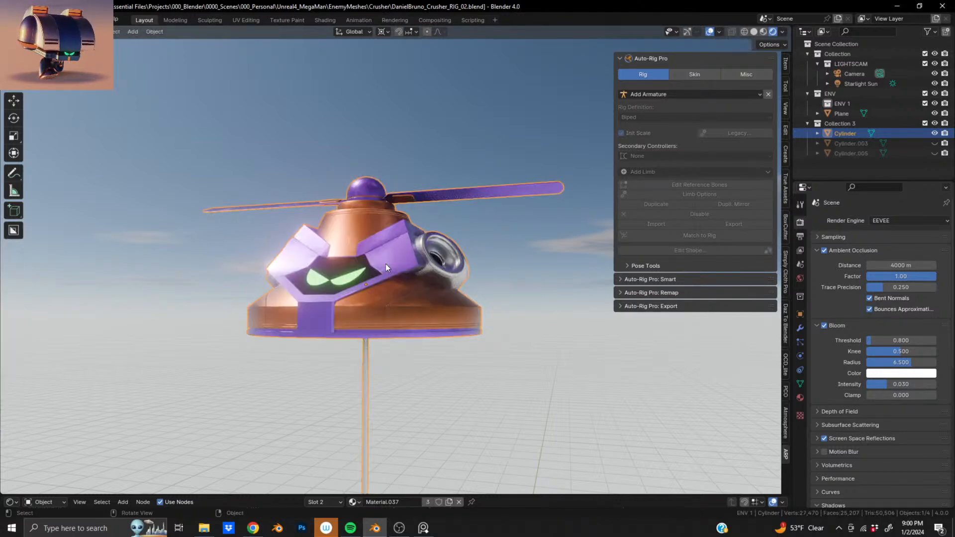
click(724, 94)
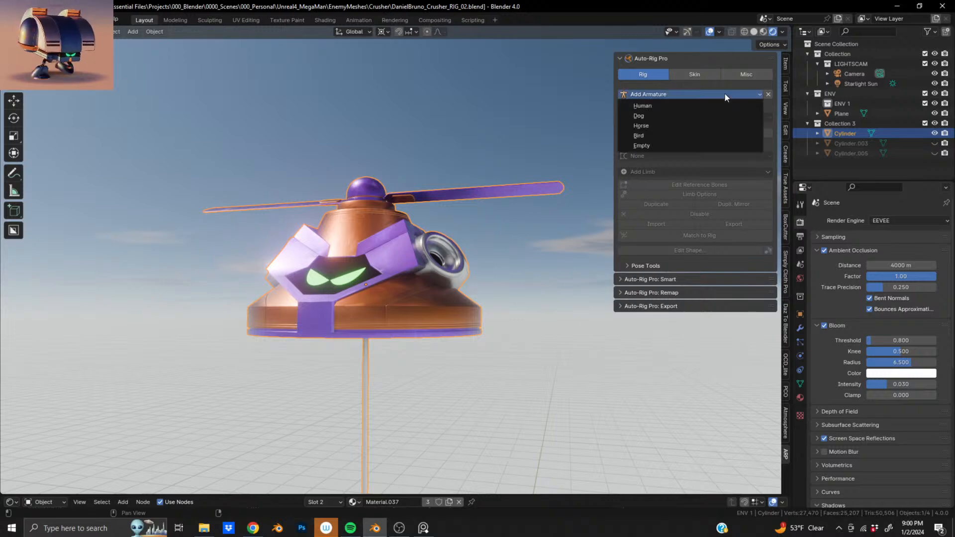
click(672, 146)
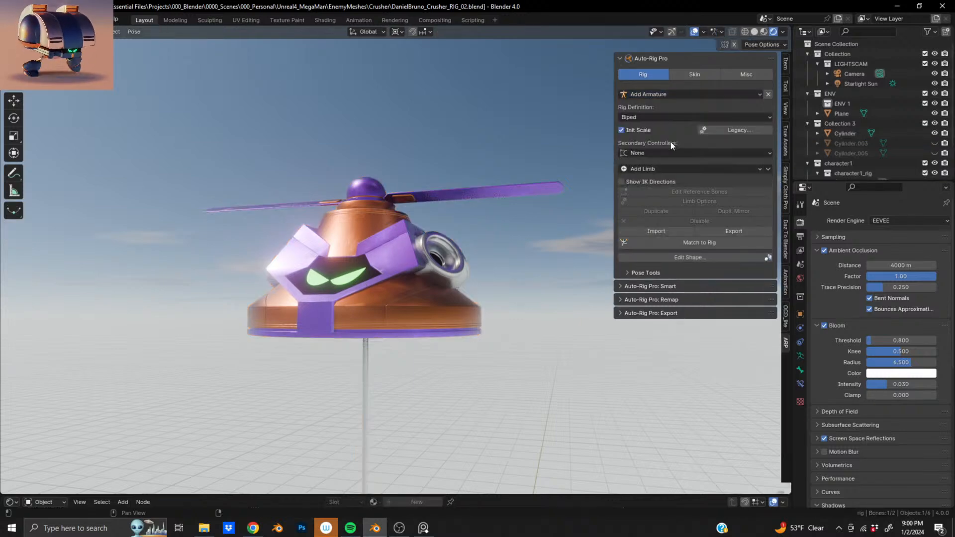
Set the new armature's rig definition to Multi-Ped.
scroll(393, 279, down, 5)
middle_drag(375, 390, 375, 419)
scroll(420, 291, up, 6)
scroll(467, 288, down, 4)
shift+middle_drag(413, 211, 425, 328)
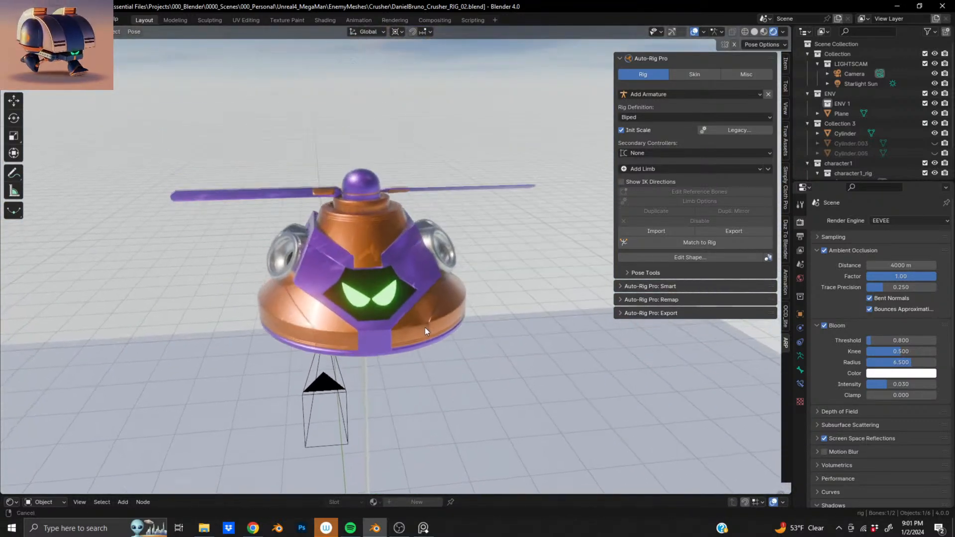
click(666, 118)
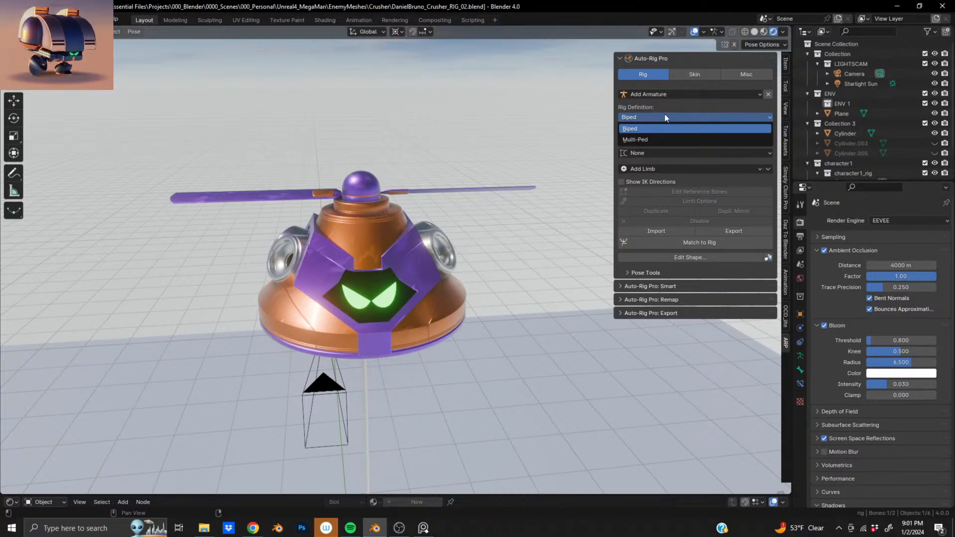
click(655, 139)
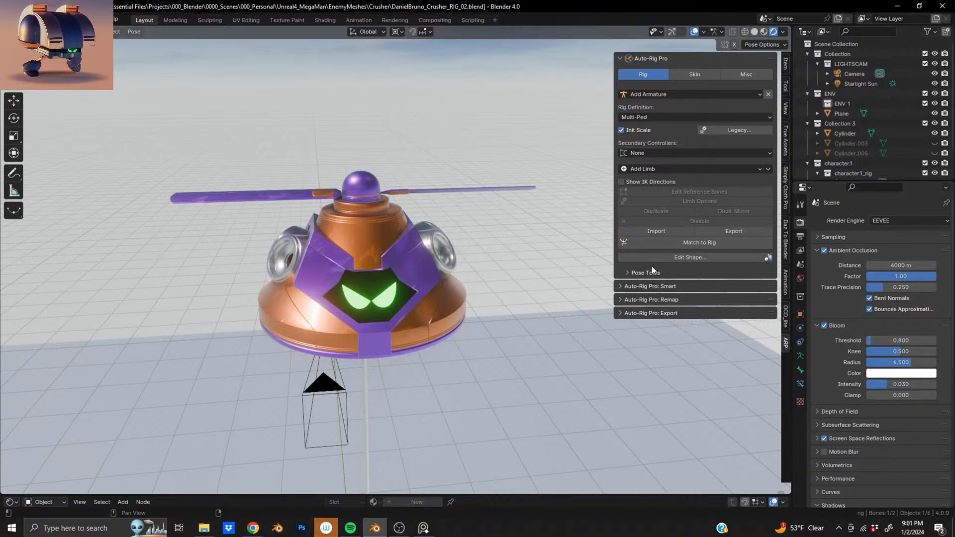
Try adding a Spline IK chain limb, inspect its bones above the spiked base, and return the rig to Pose Mode.
click(656, 168)
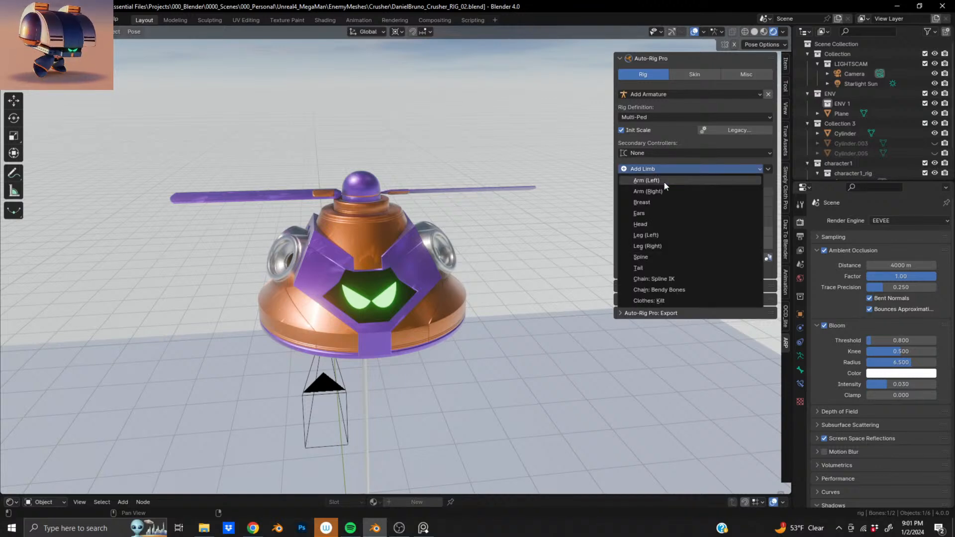
click(664, 279)
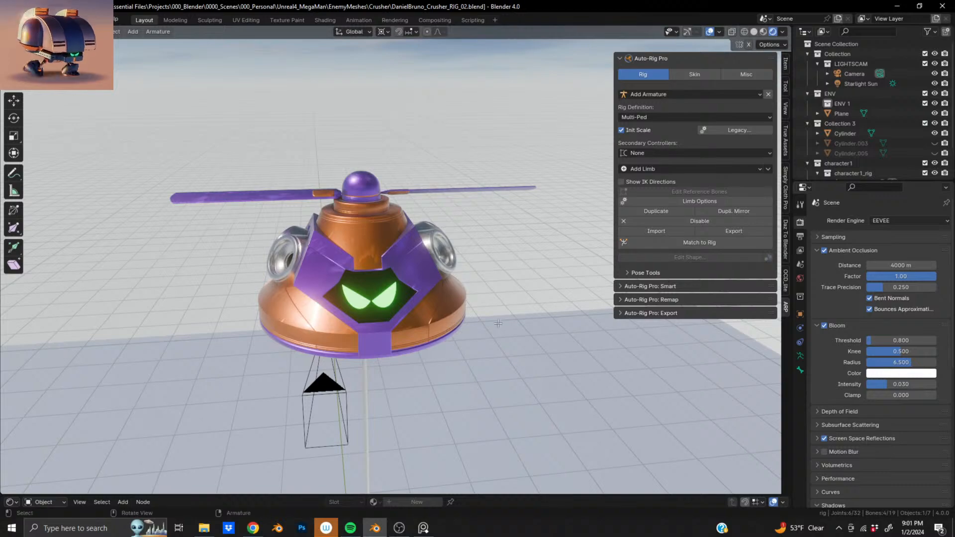
shift+middle_drag(414, 390, 414, 310)
scroll(413, 313, up, 5)
shift+middle_drag(393, 398, 393, 303)
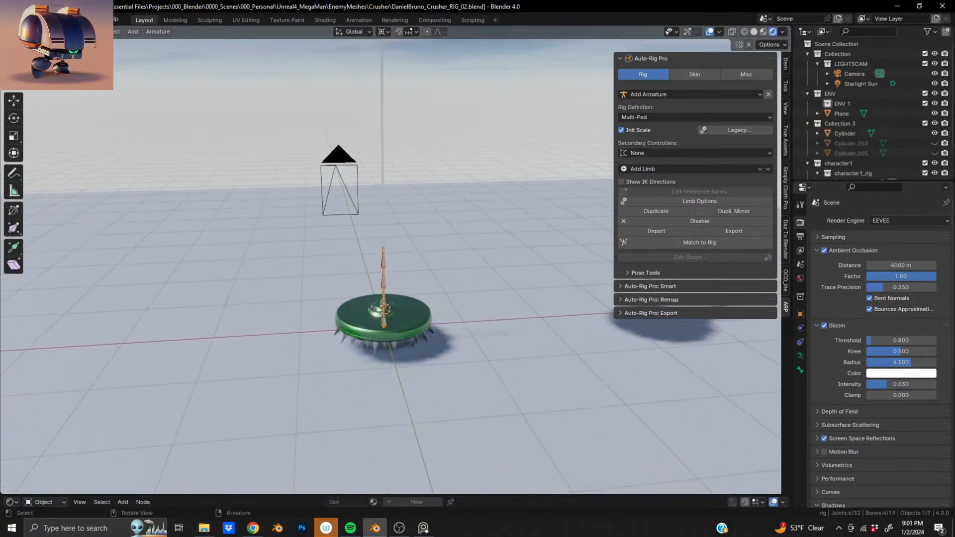
scroll(368, 338, up, 4)
middle_drag(363, 343, 495, 325)
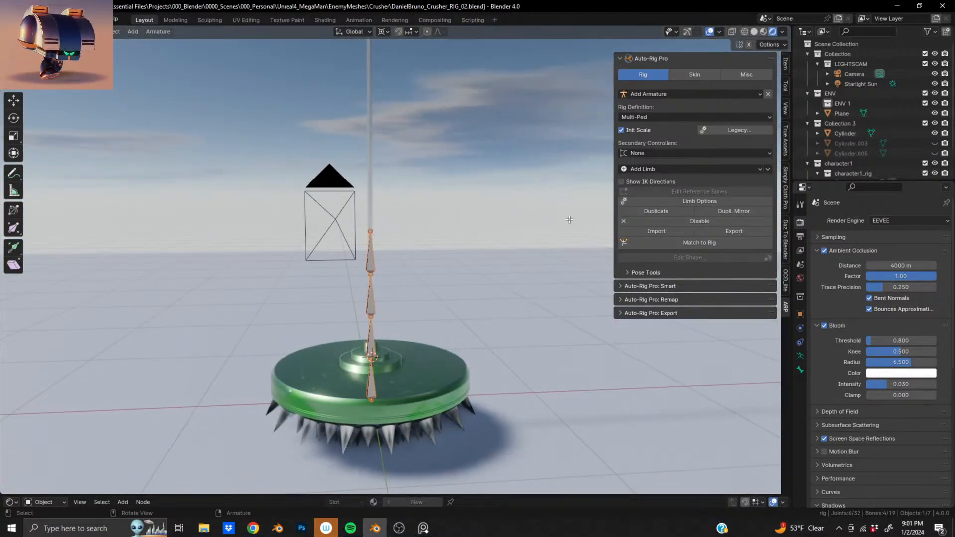
scroll(372, 332, up, 3)
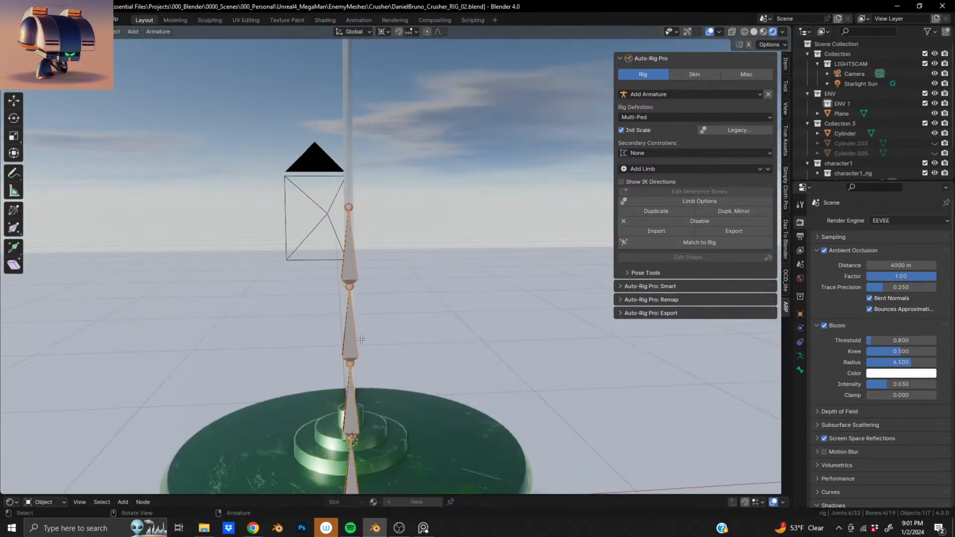
middle_drag(351, 345, 325, 451)
key(ctrl+Tab)
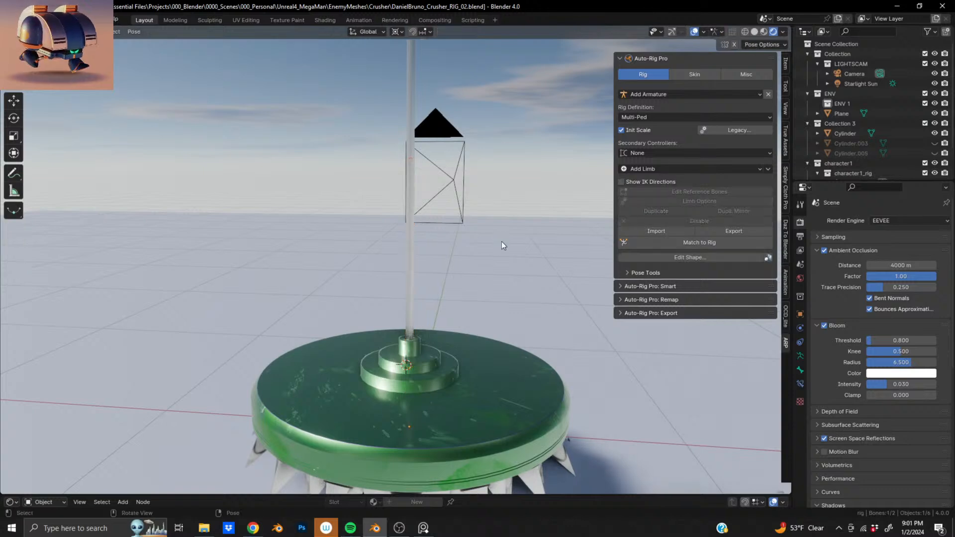
Add a Chain: Spline IK limb to the rig and set its IK Spline Count to 20.
click(659, 169)
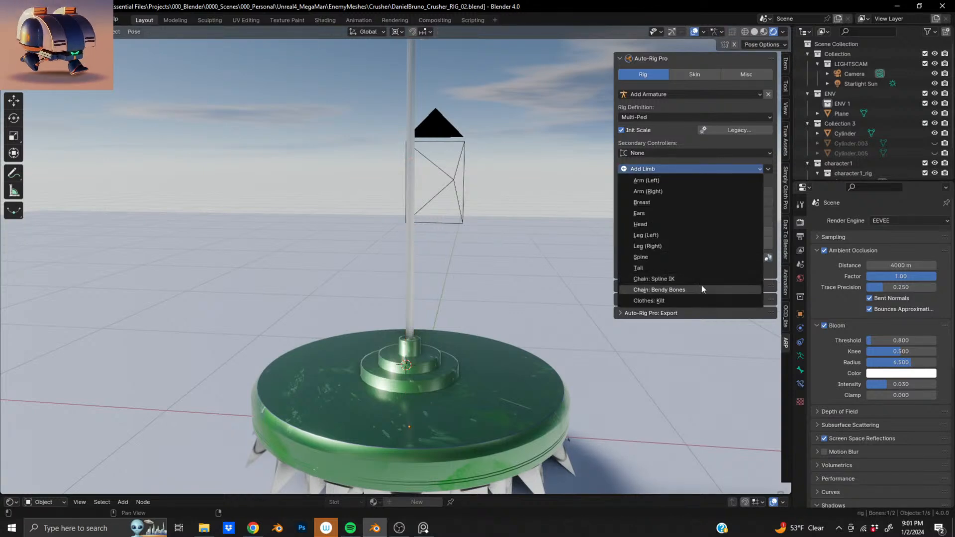
click(668, 279)
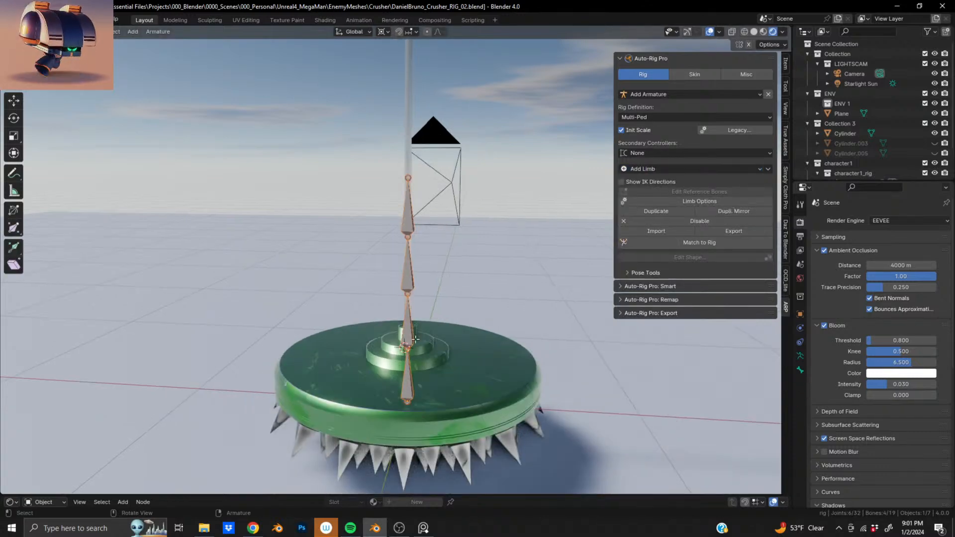
click(696, 201)
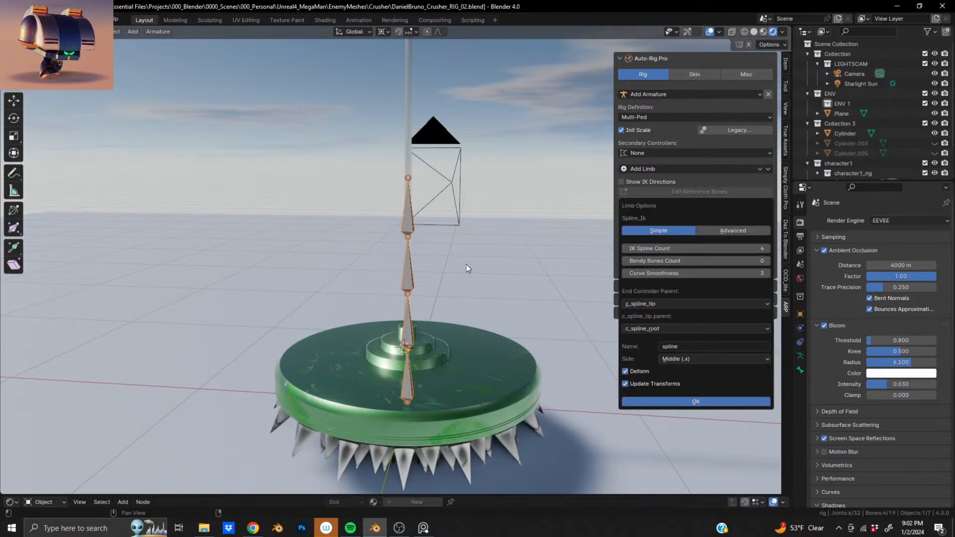
click(769, 247)
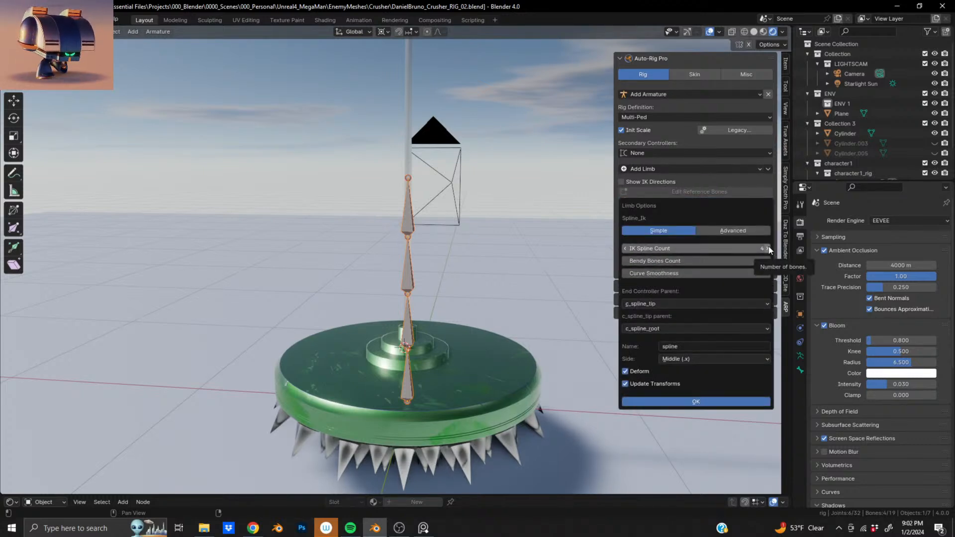
click(769, 247)
click(768, 247)
click(768, 247)
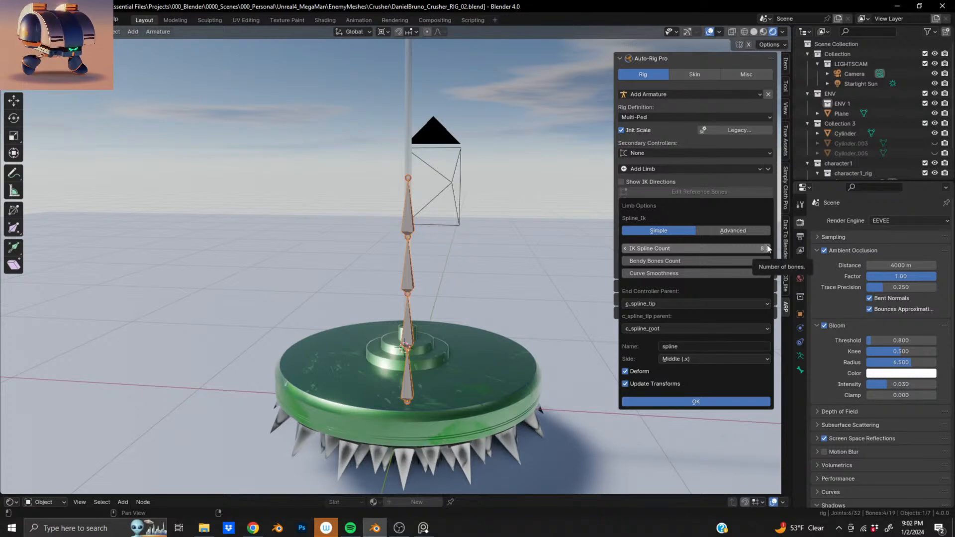
click(768, 248)
click(768, 247)
click(768, 249)
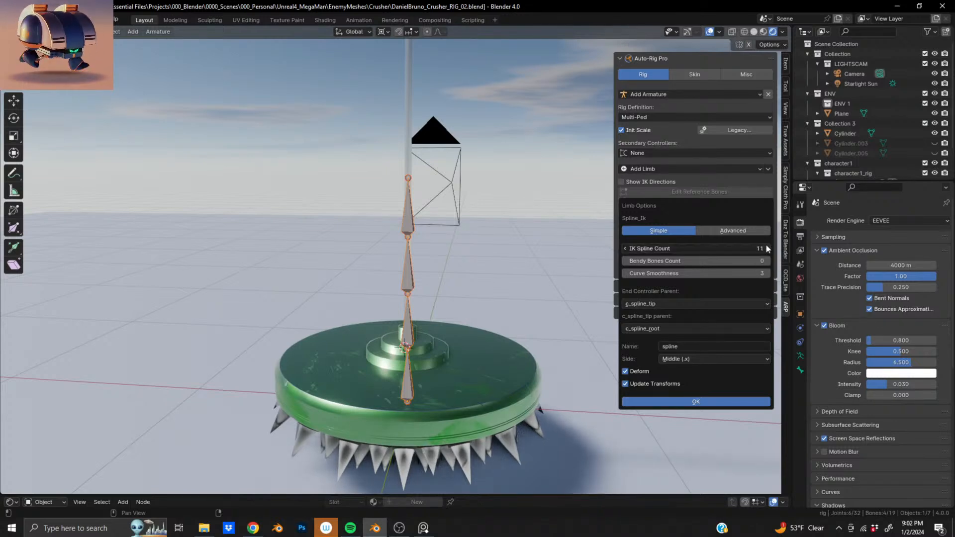
click(768, 248)
click(767, 248)
click(768, 248)
click(768, 248)
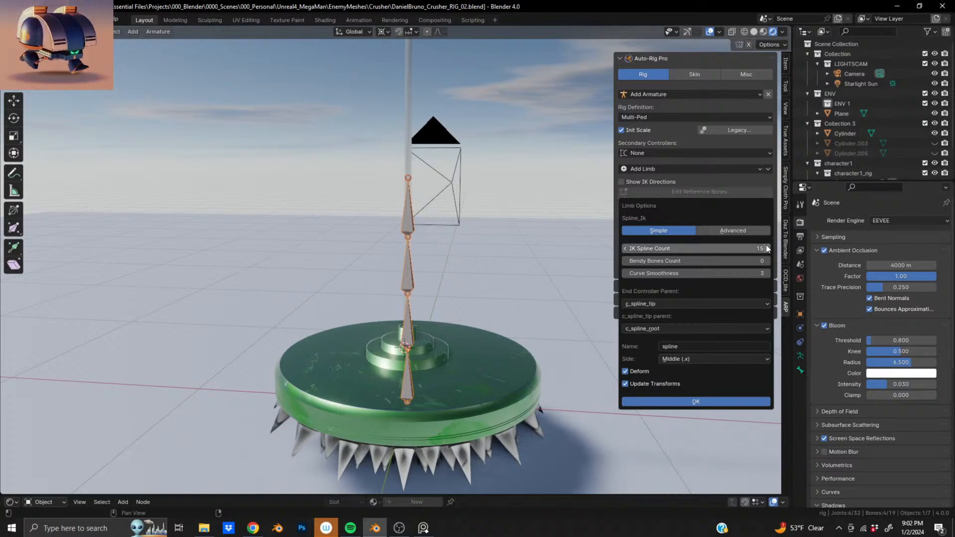
click(768, 248)
click(768, 248)
click(768, 248)
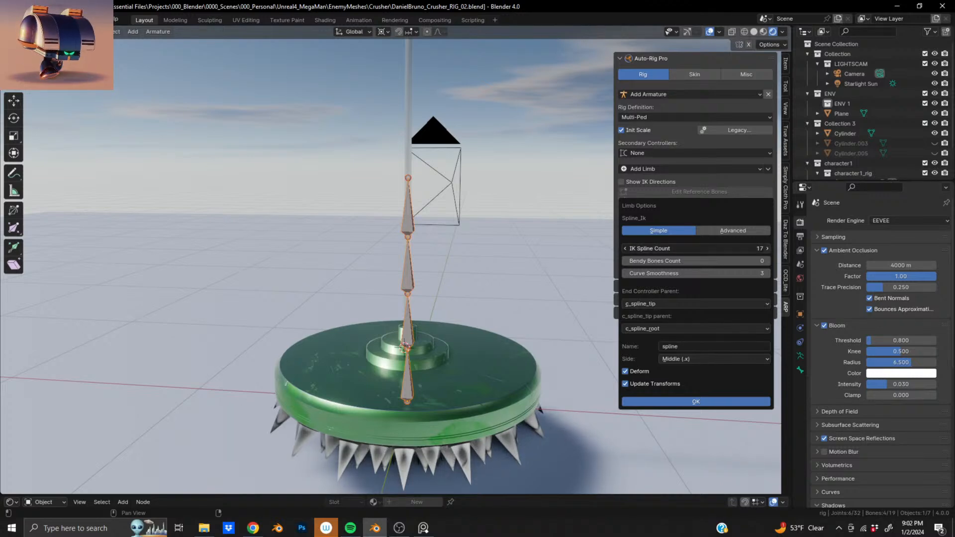
click(768, 248)
click(768, 248)
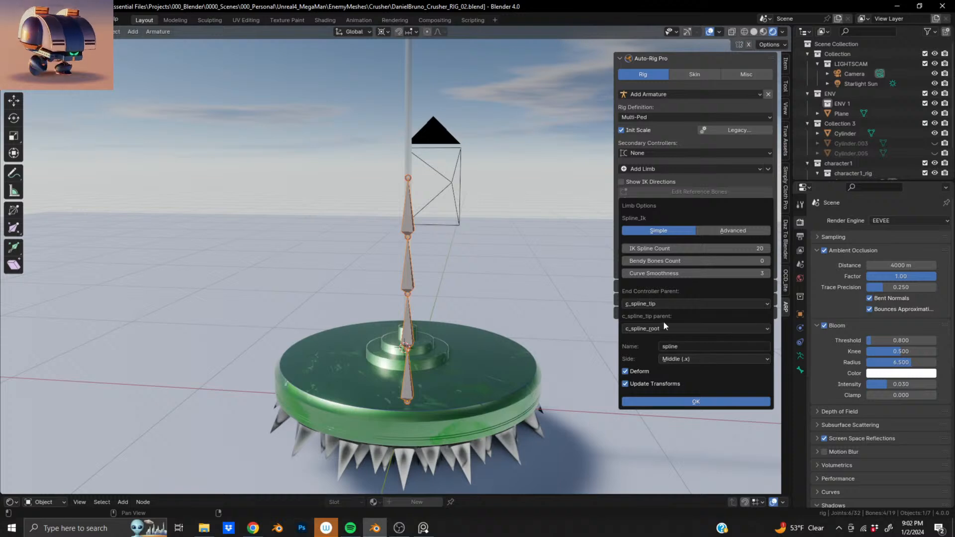
click(671, 405)
Raise the whole spline bone chain about 0.298 m along Z so it starts inside the hub above the spiked base.
scroll(384, 215, down, 5)
scroll(395, 251, up, 7)
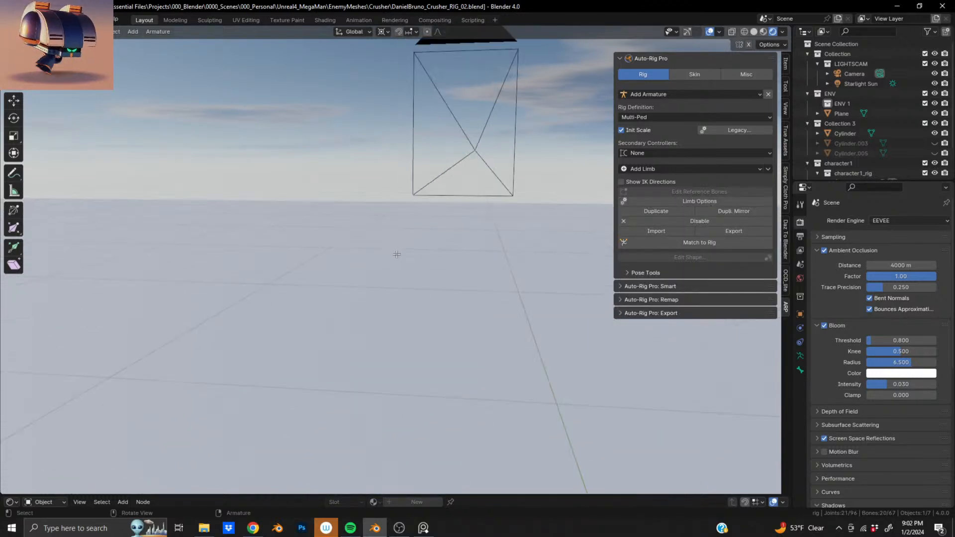
scroll(397, 254, down, 4)
scroll(412, 304, up, 2)
middle_drag(413, 309, 396, 270)
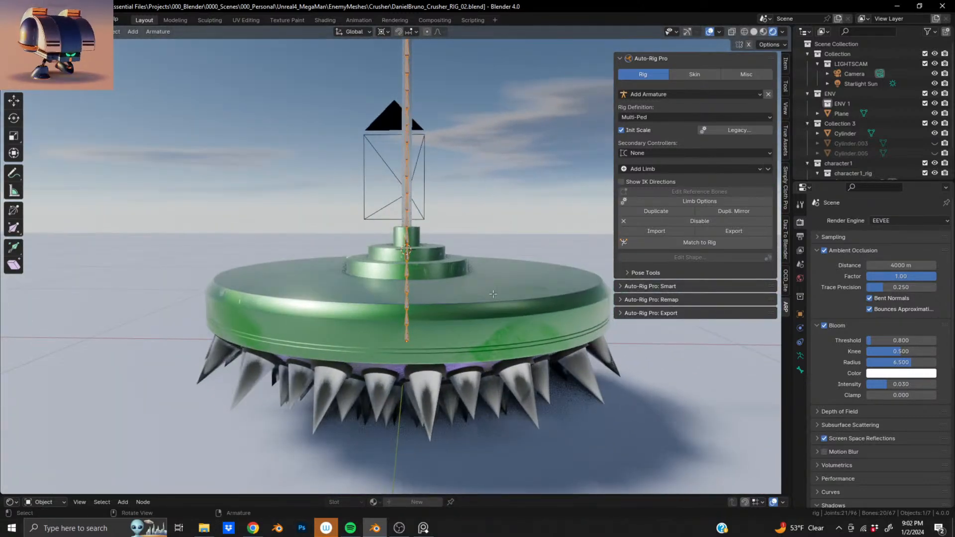
key(g)
key(z)
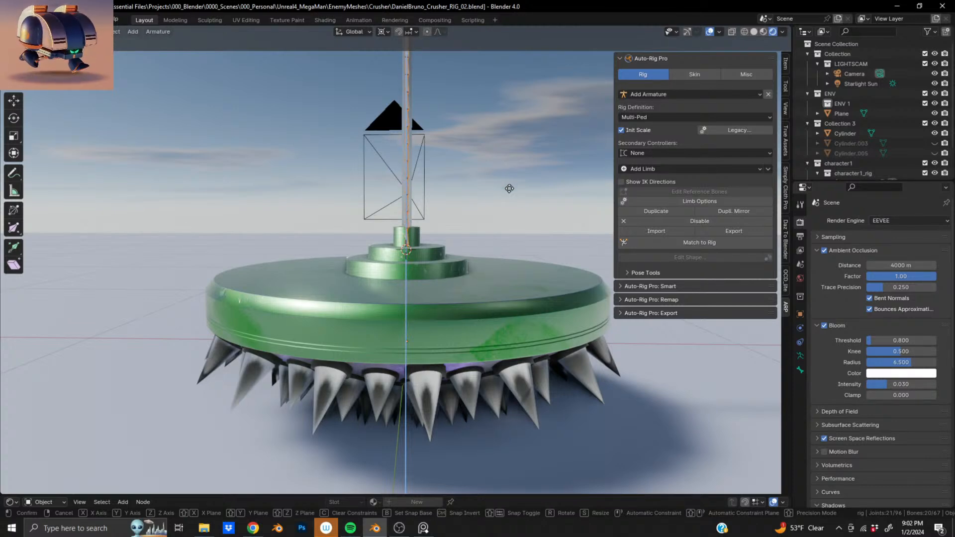
click(510, 188)
In front view, nudge the bone chain up about 0.005 m along Z to align its second joint with the hub's upper edge.
key(KP_1)
middle_drag(418, 232, 414, 230)
key(KP_1)
scroll(398, 212, up, 9)
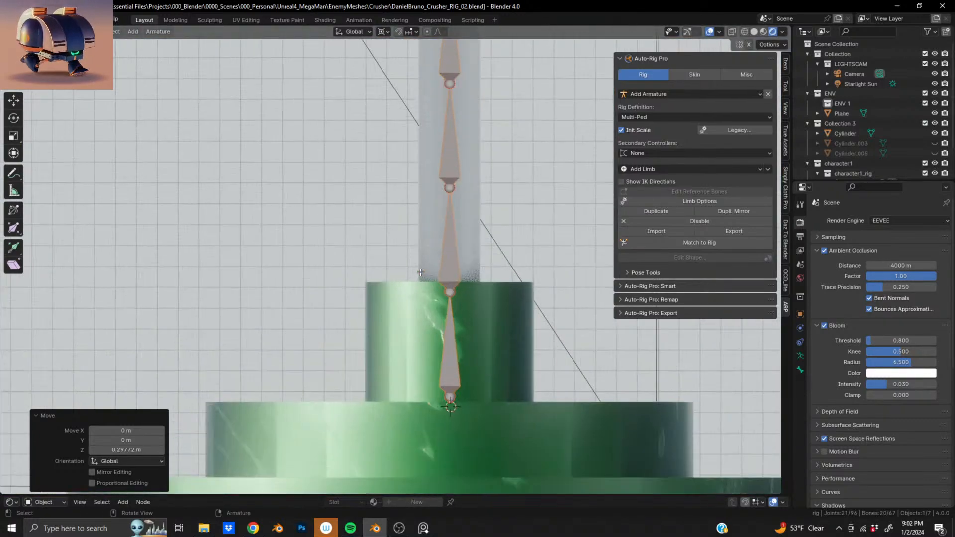
shift+middle_drag(421, 273, 385, 239)
scroll(401, 259, up, 1)
key(g)
key(z)
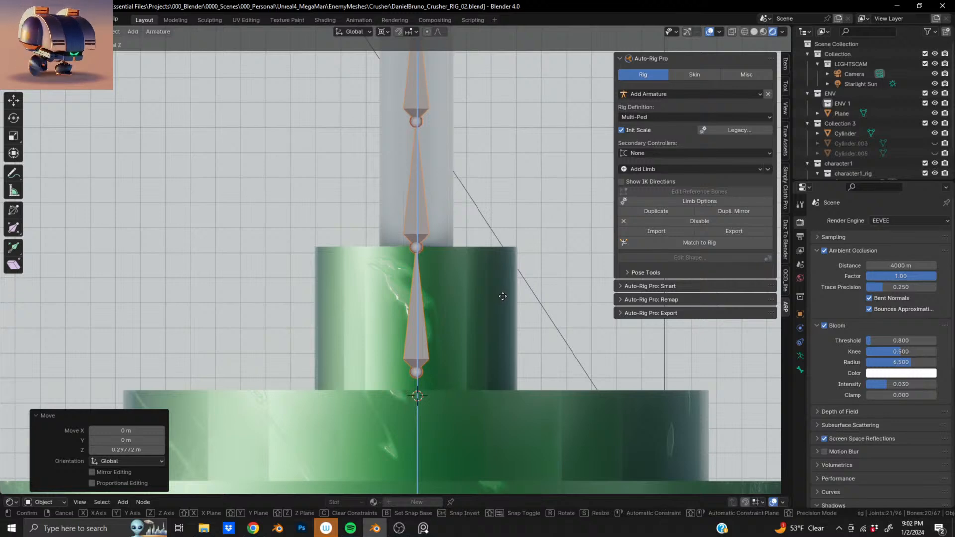
click(494, 296)
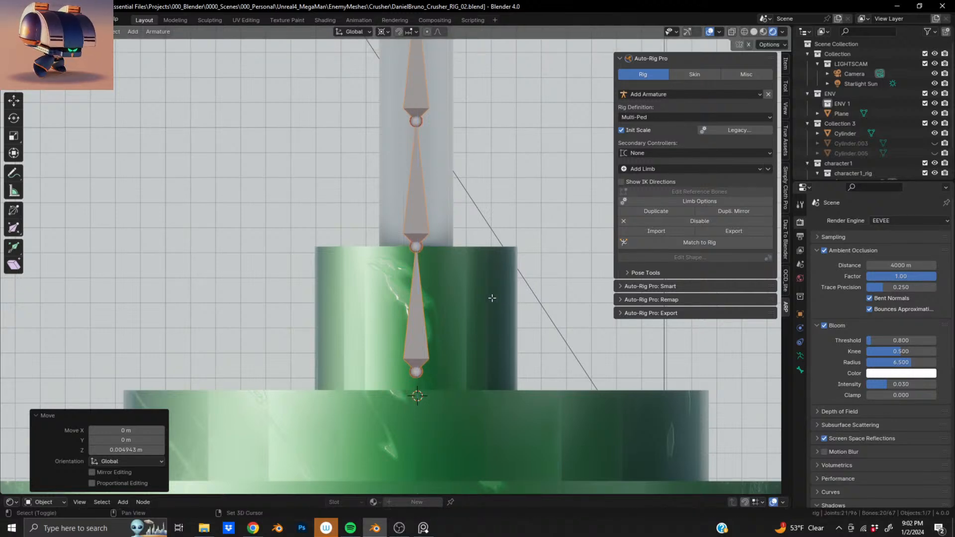
Reduce the chain selection to the joint at the green hub's upper edge and snap the 3D cursor to it.
scroll(368, 207, down, 13)
shift+middle_drag(386, 157, 388, 369)
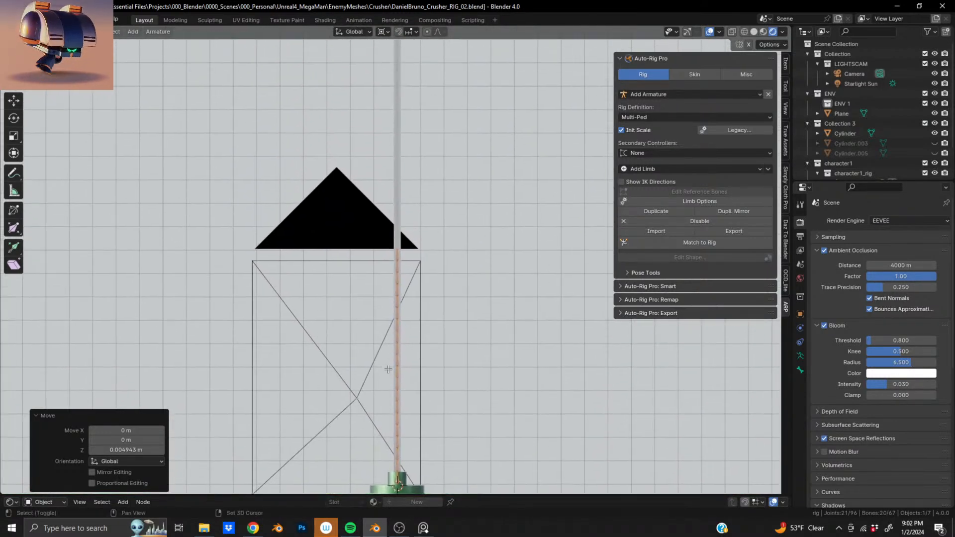
shift+middle_drag(395, 185, 398, 461)
scroll(409, 214, down, 6)
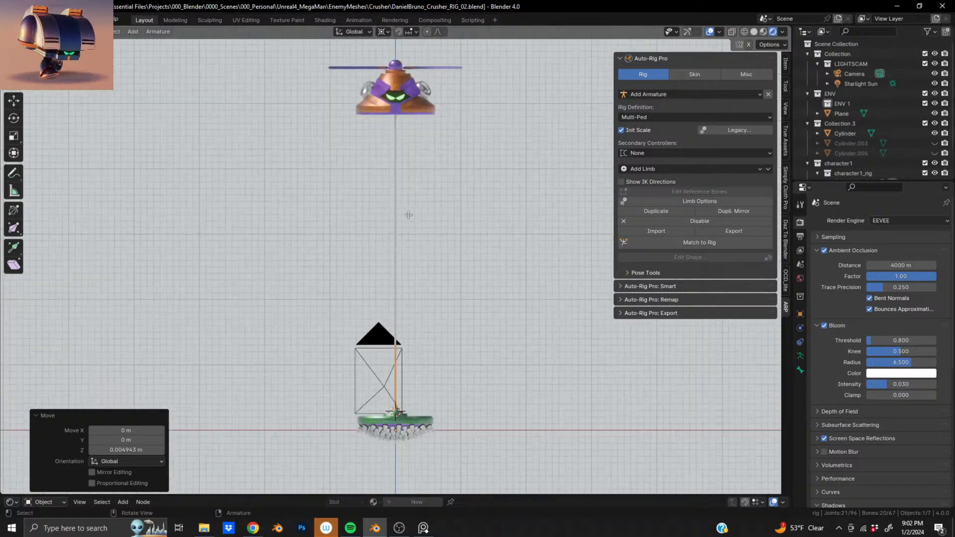
shift+middle_drag(387, 268, 391, 80)
scroll(447, 298, up, 12)
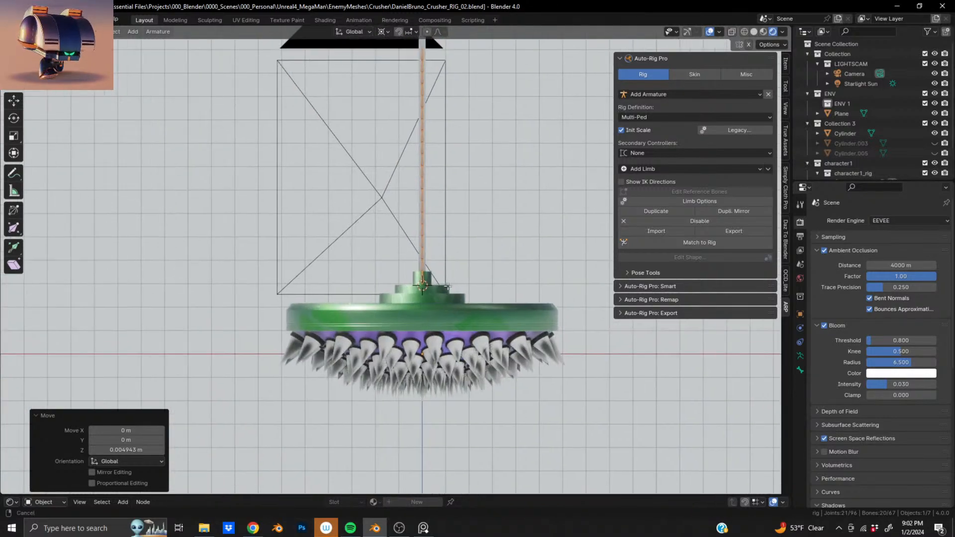
scroll(448, 297, up, 4)
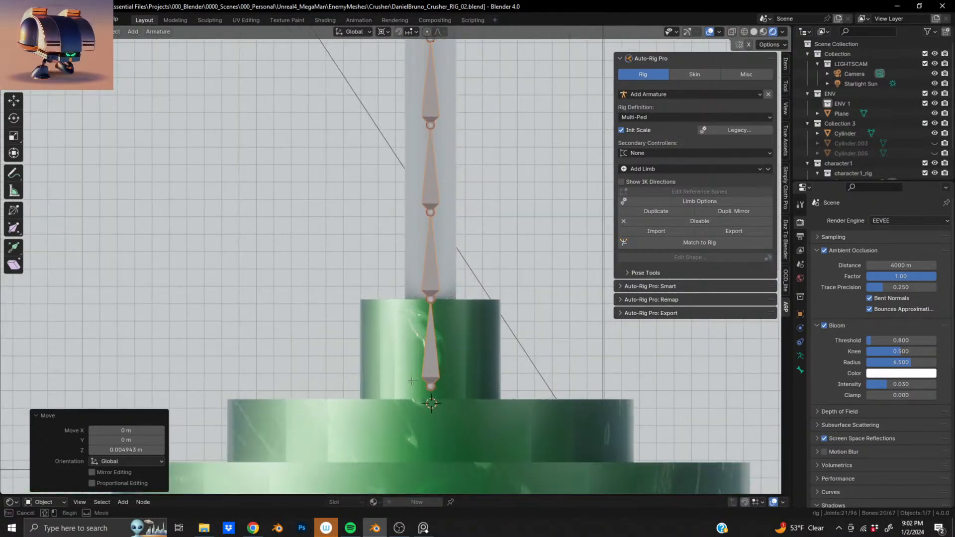
shift+click(427, 294)
scroll(427, 295, up, 5)
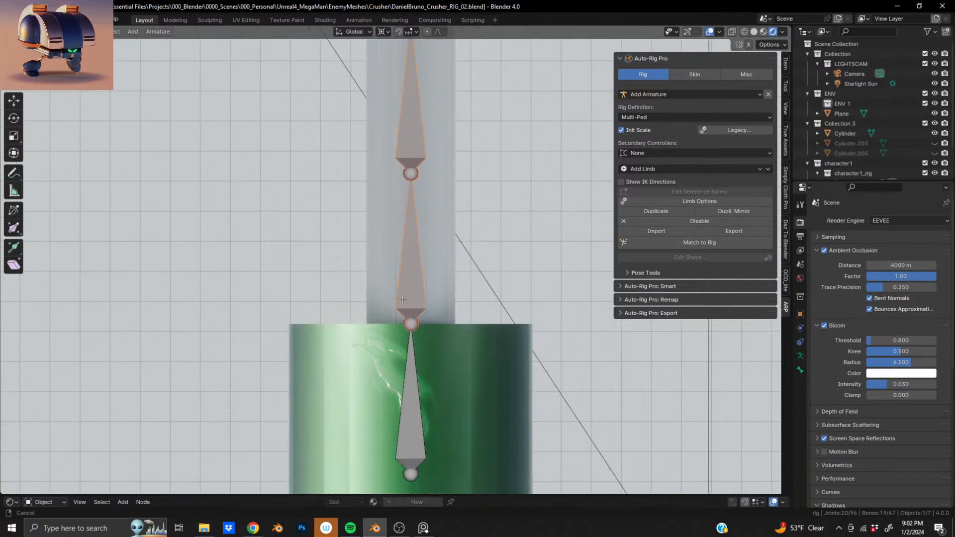
shift+click(411, 260)
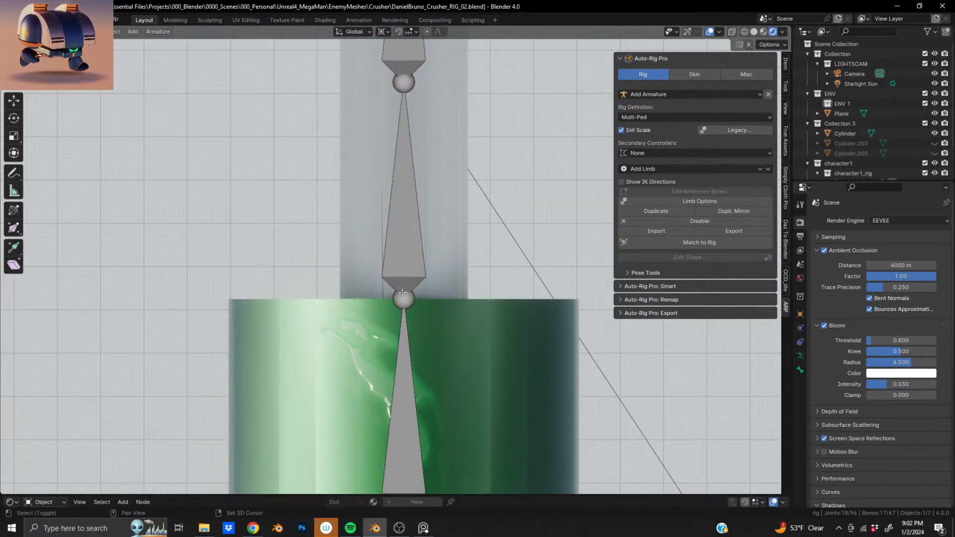
key(shift+s)
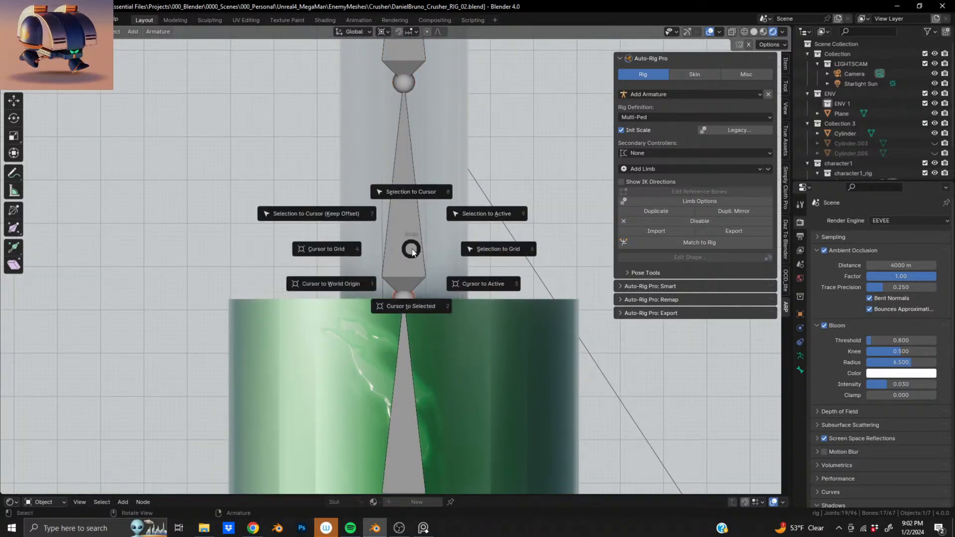
click(418, 313)
Select the bone just above the hub and snap the 3D cursor to its base joint.
scroll(418, 313, down, 2)
middle_drag(418, 313, 403, 325)
click(358, 299)
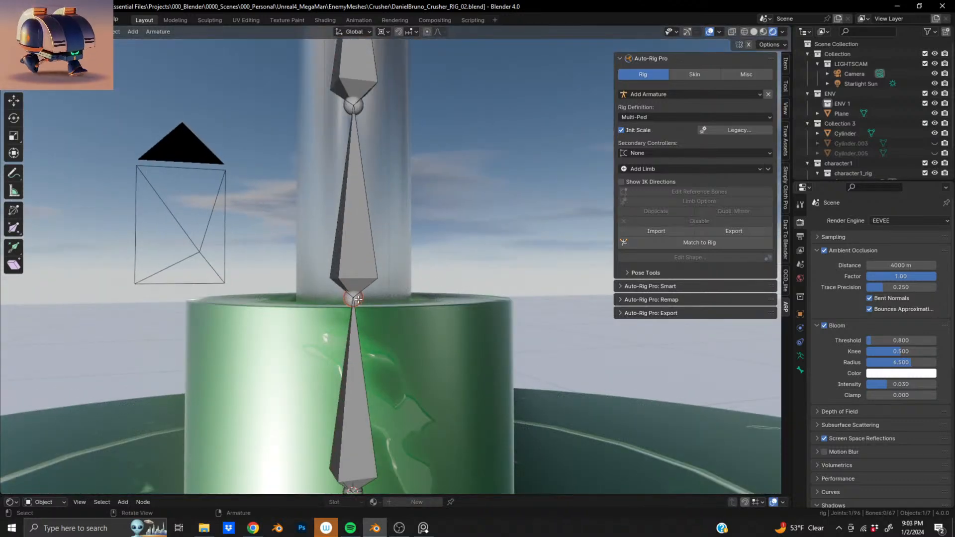
click(353, 284)
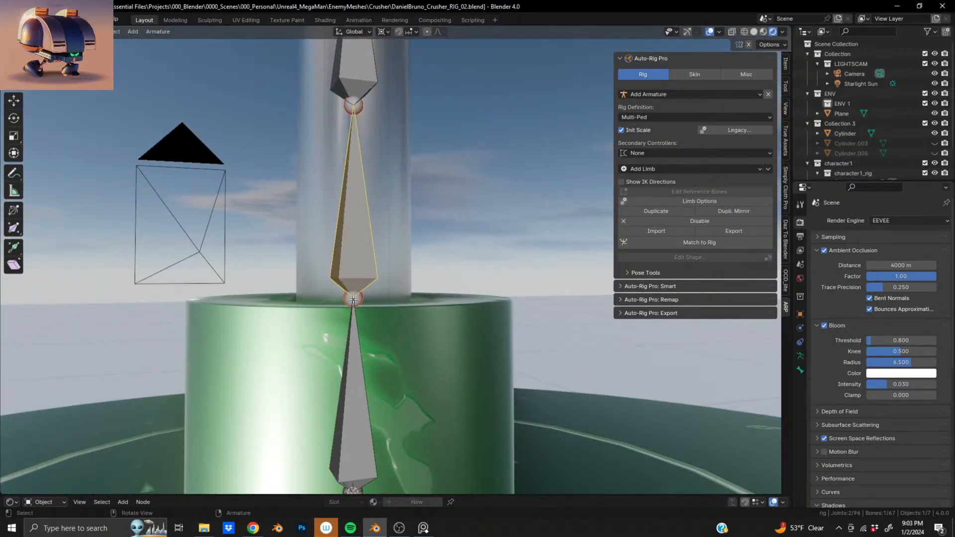
key(shift+s)
click(399, 333)
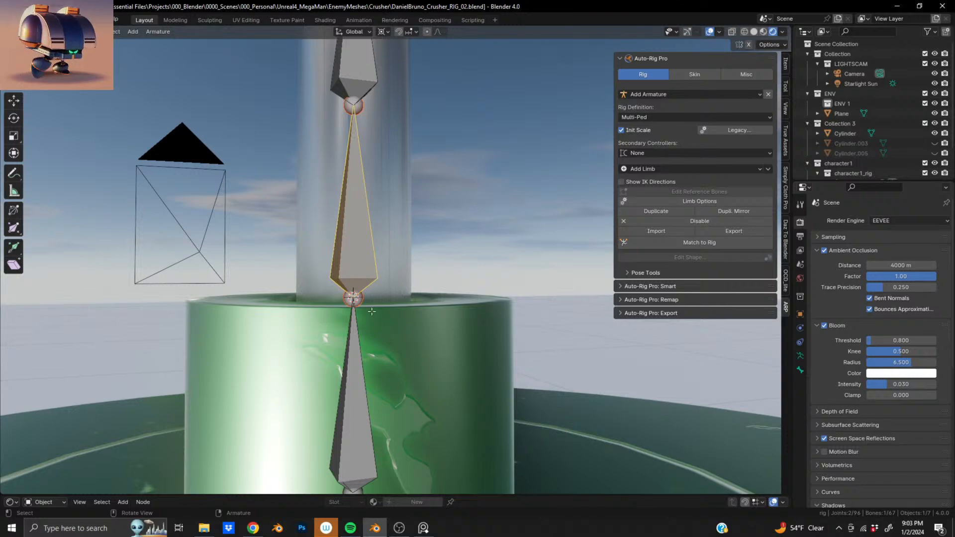
In front view, select all chain bones above the hub and scale them about 4.79 along Z to reach the flying head.
middle_drag(372, 311, 345, 312)
scroll(418, 266, down, 9)
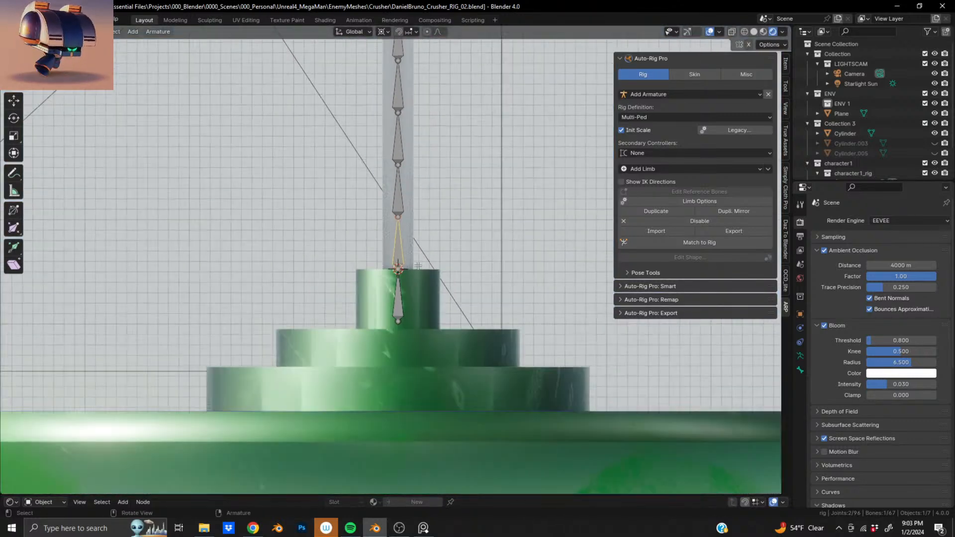
scroll(418, 266, down, 7)
shift+middle_drag(418, 266, 408, 358)
drag(363, 347, 467, 155)
shift+middle_drag(373, 172, 377, 486)
scroll(401, 273, down, 6)
shift+middle_drag(412, 143, 416, 242)
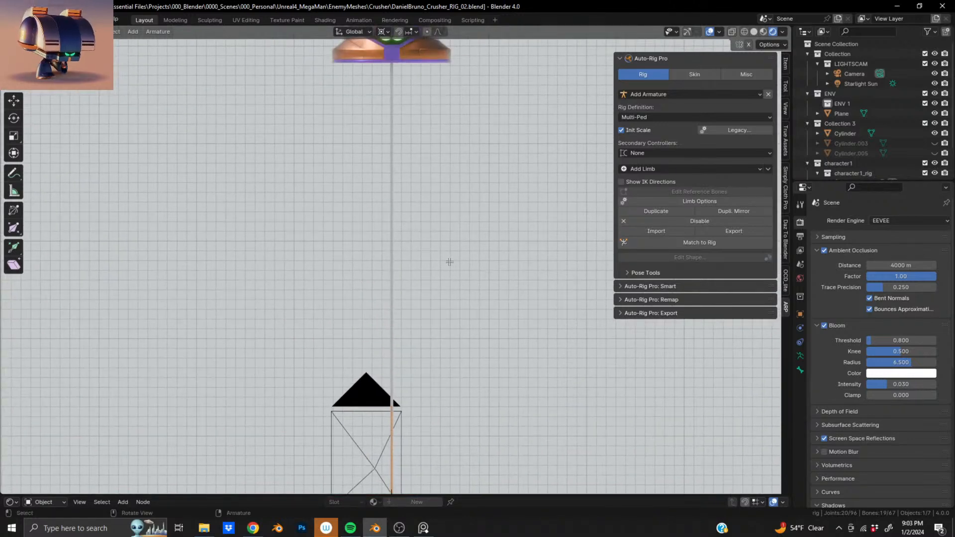
key(s)
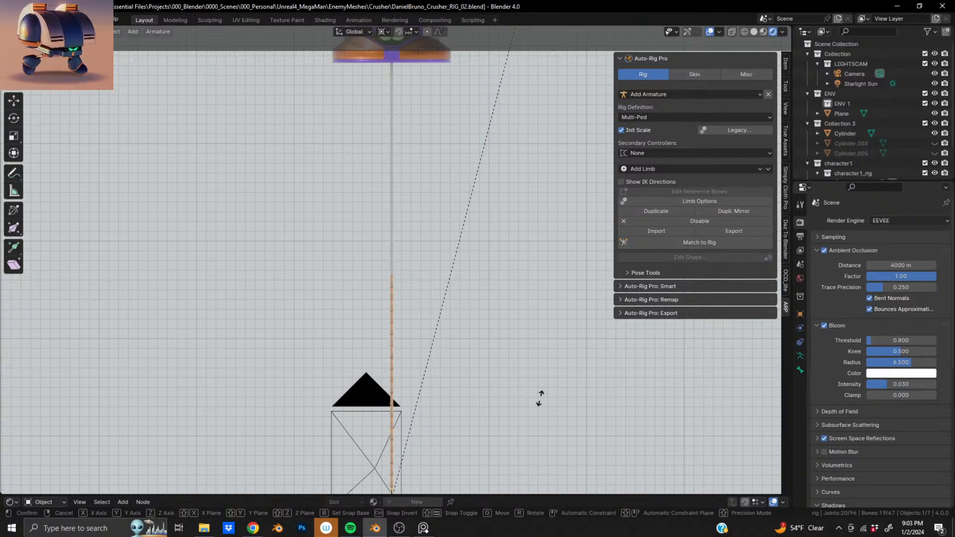
key(z)
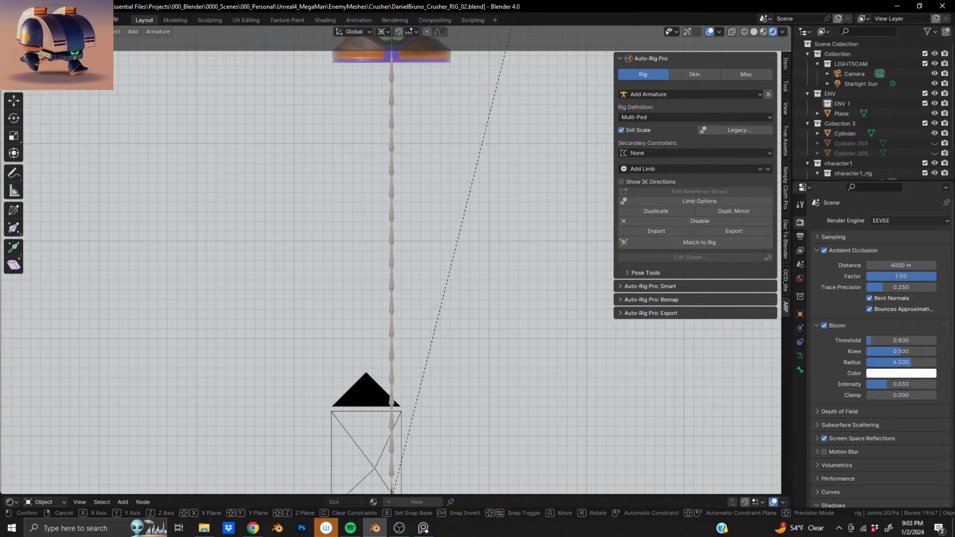
key(Return)
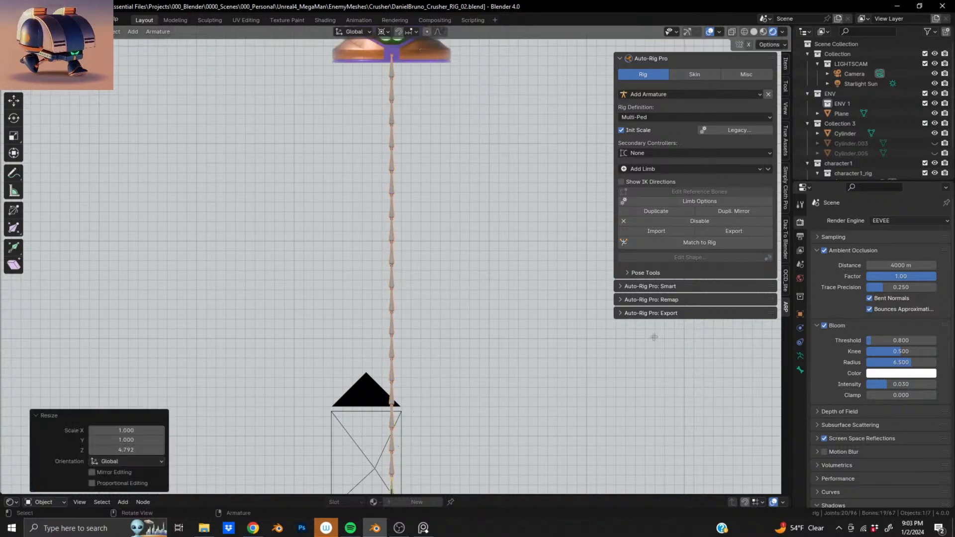
Shrink the selected chain bones twice in the XY plane only, by factors of about 0.166 and about 0.157.
mouse_move(401, 393)
middle_down()
mouse_move(233, 427)
mouse_move(415, 378)
mouse_move(407, 385)
middle_up()
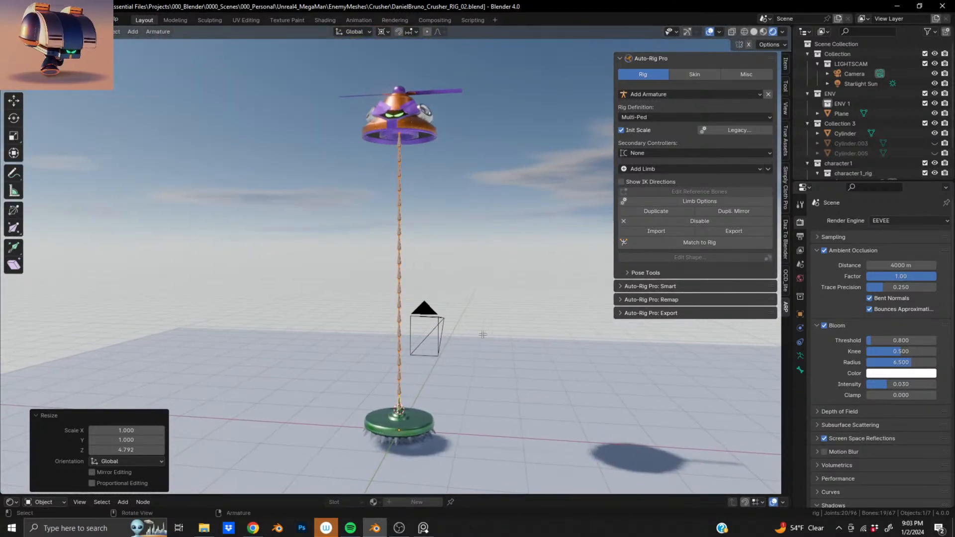
key(s)
key(shift+z)
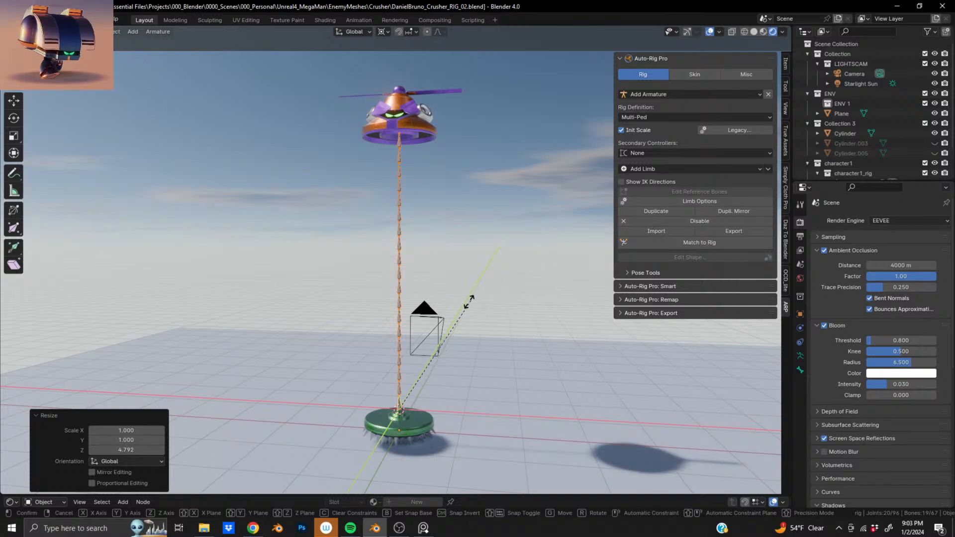
click(421, 370)
scroll(494, 250, down, 5)
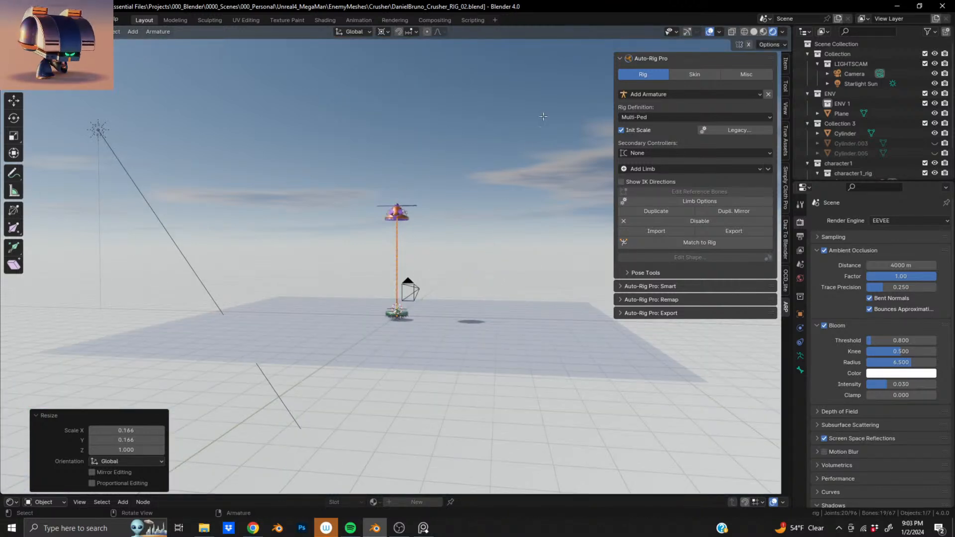
key(s)
key(shift+z)
click(416, 274)
scroll(413, 278, up, 8)
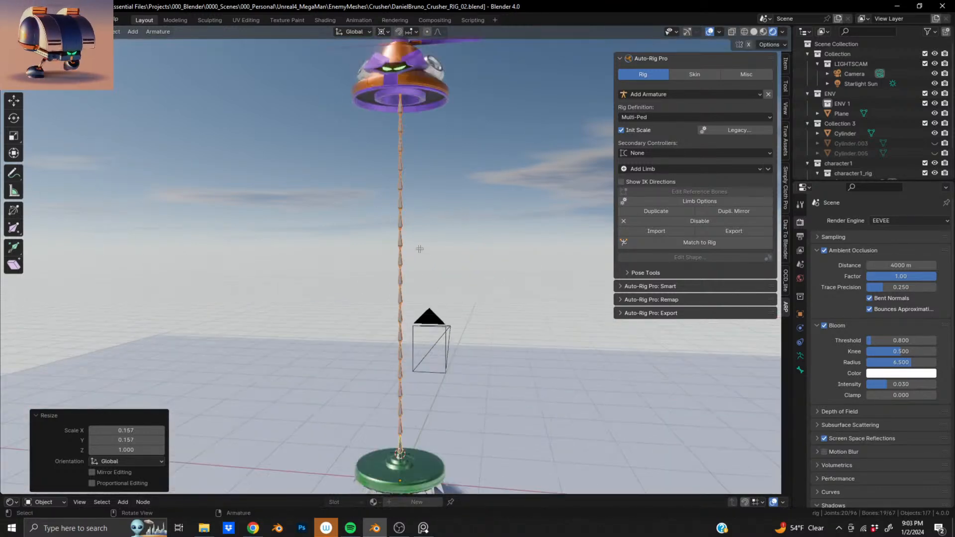
Scale the selected chain bones uniformly by about 1.032 so the last bone's tip extends further into the head's underside.
scroll(406, 284, up, 5)
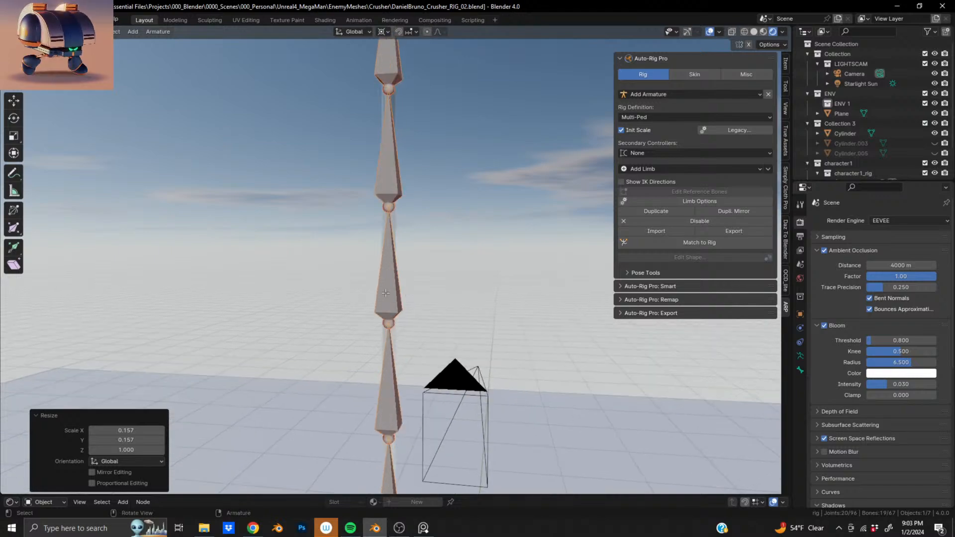
middle_drag(406, 284, 409, 324)
scroll(409, 318, down, 12)
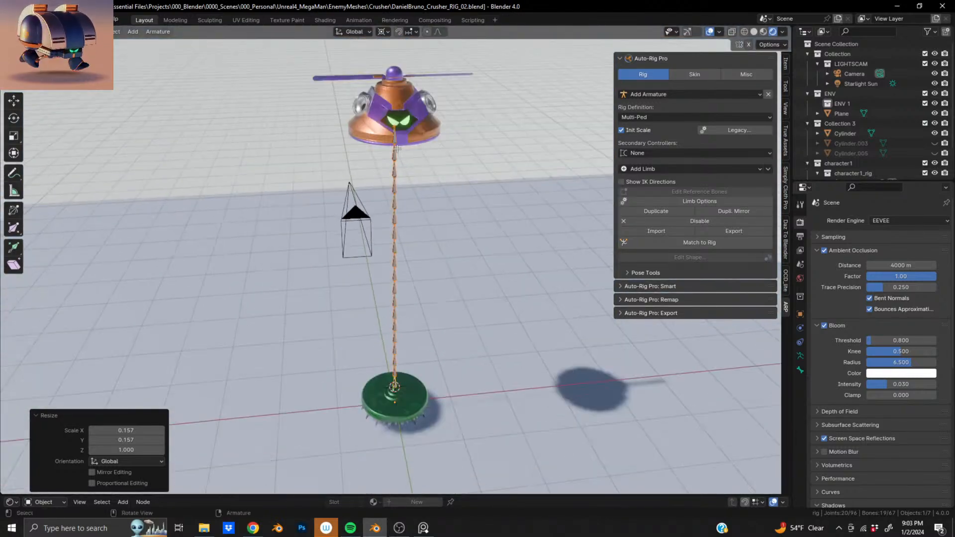
shift+middle_drag(413, 191, 344, 436)
scroll(430, 273, up, 10)
scroll(425, 251, down, 4)
scroll(424, 248, up, 2)
middle_drag(326, 482, 411, 334)
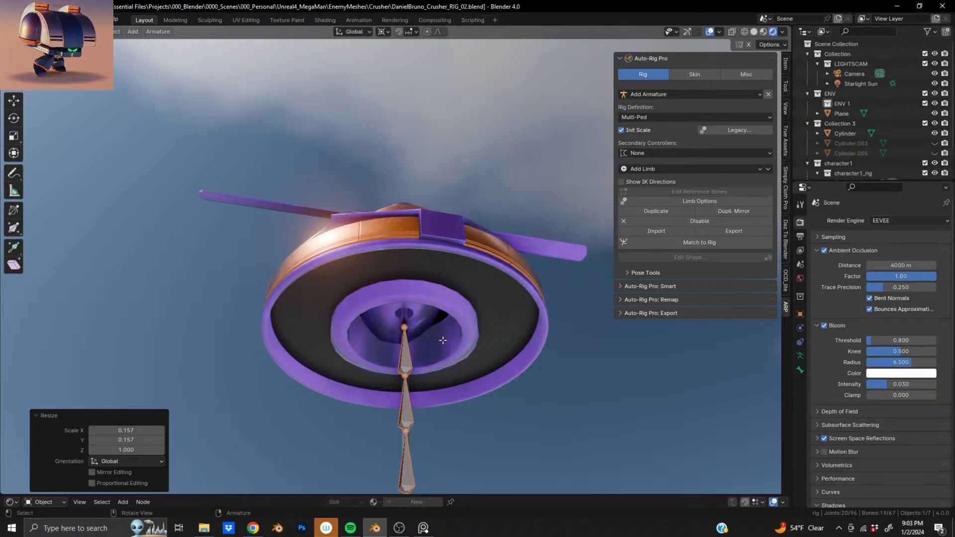
key(s)
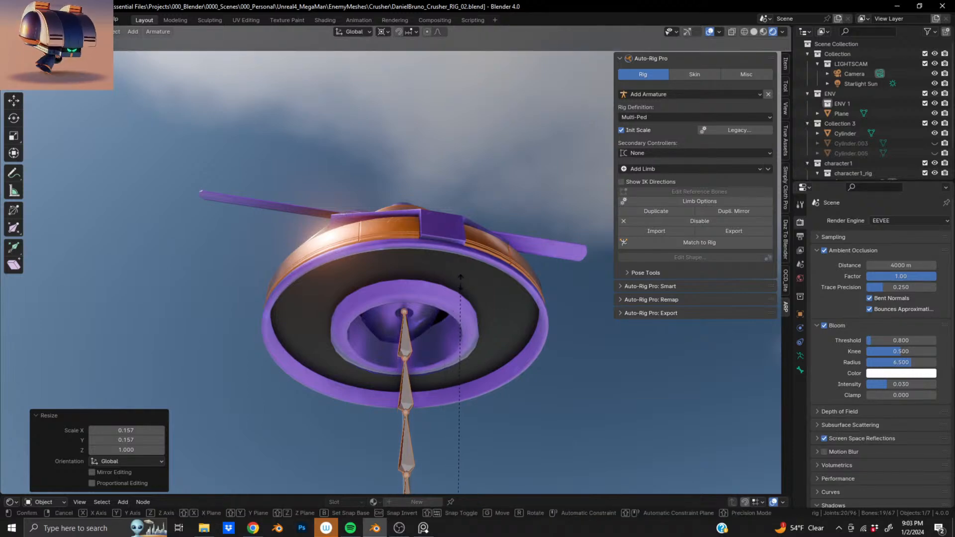
click(469, 244)
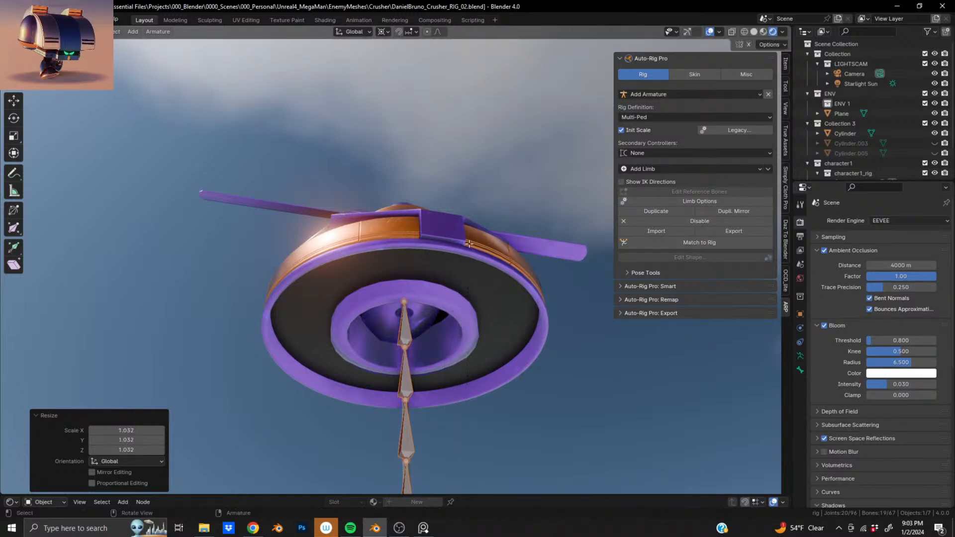
Select the lowest bone inside the hub and scale it uniformly by about 8.63 so it extends down into the spikes.
scroll(402, 315, up, 4)
shift+middle_drag(400, 393, 373, 398)
scroll(374, 401, down, 14)
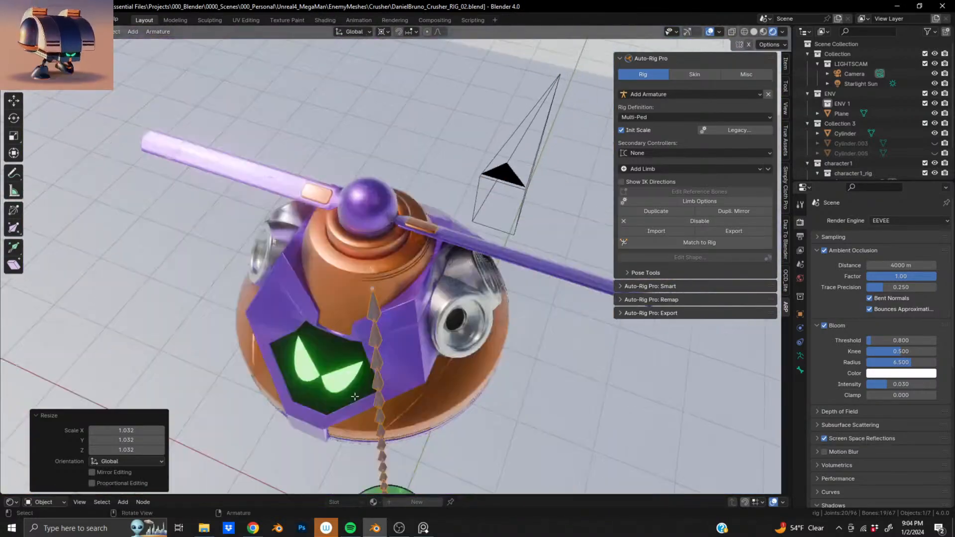
scroll(374, 400, up, 10)
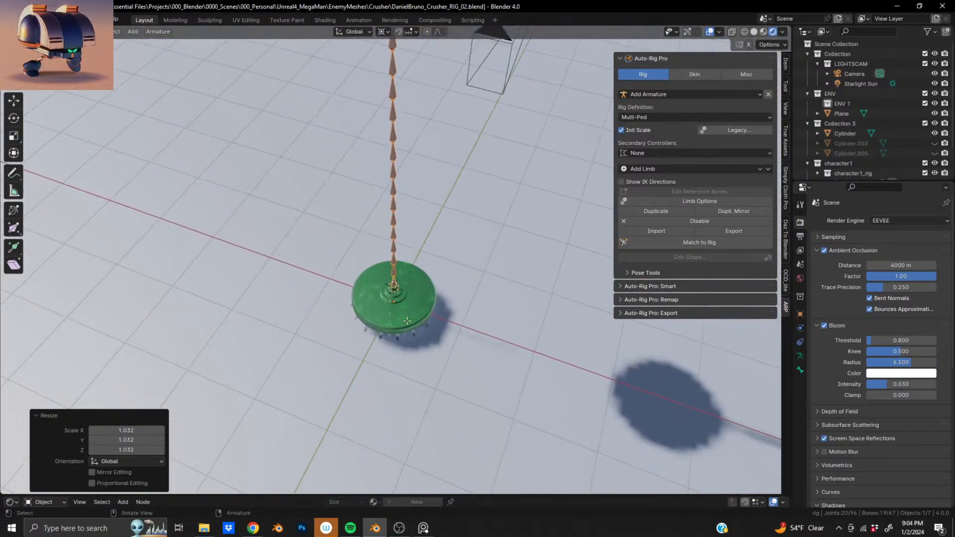
middle_drag(402, 378, 421, 326)
click(415, 312)
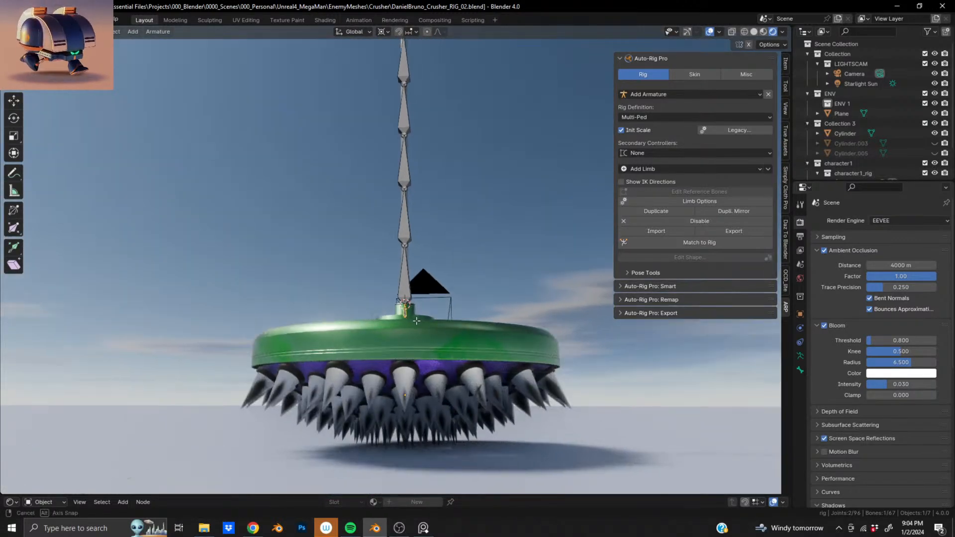
key(KP_1)
scroll(418, 331, down, 3)
key(s)
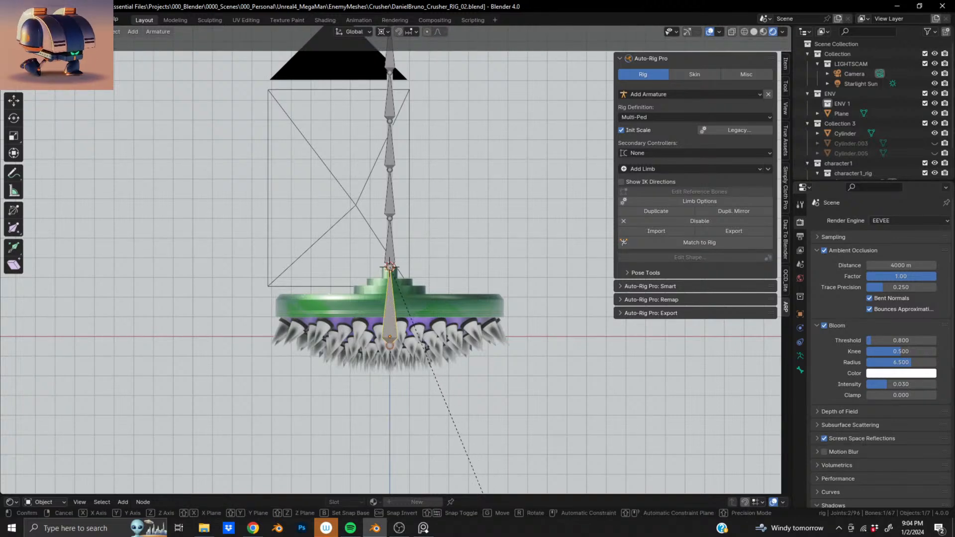
click(143, 175)
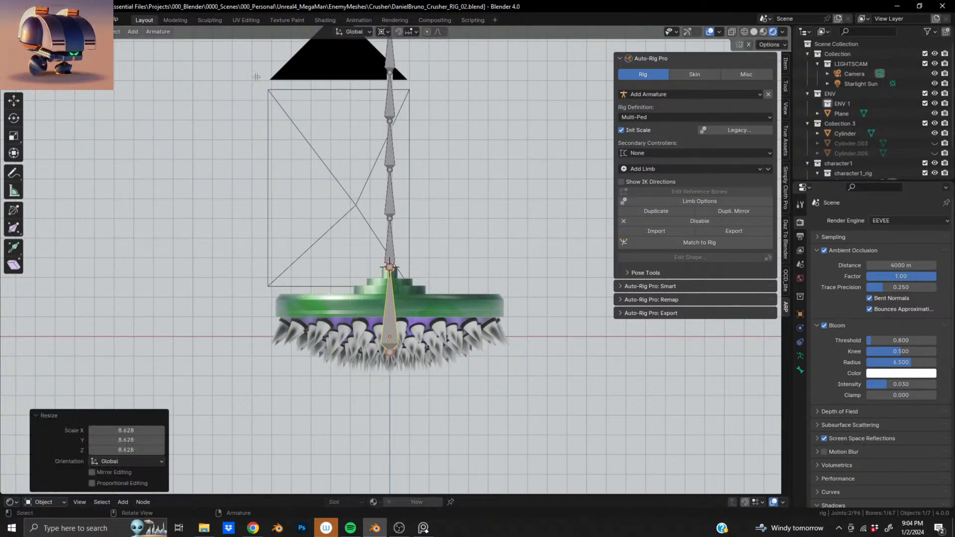
Examine how the enlarged base bone sits in the spiked base and where the chain's tip ends beneath the head.
shift+middle_drag(414, 264, 438, 127)
scroll(437, 127, up, 4)
middle_drag(438, 186, 393, 379)
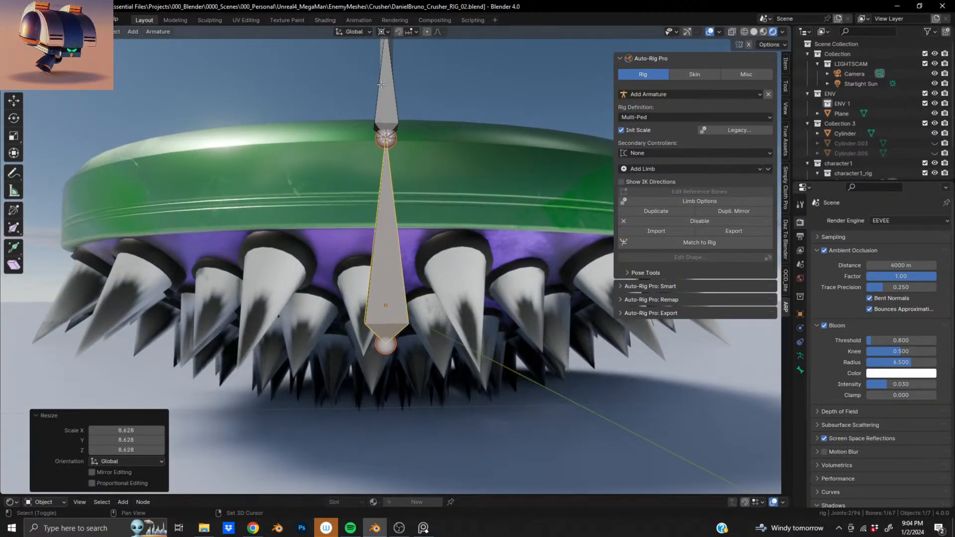
shift+middle_drag(376, 324, 418, 249)
scroll(418, 245, up, 2)
key(KP_1)
shift+middle_drag(483, 217, 243, 207)
scroll(243, 208, down, 10)
shift+middle_drag(385, 93, 367, 381)
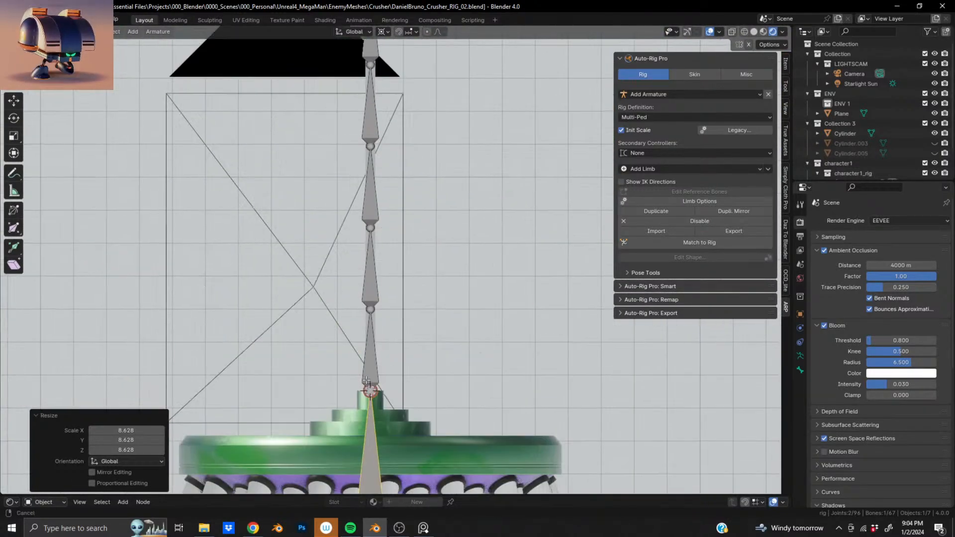
scroll(367, 380, down, 5)
middle_drag(369, 179, 372, 197)
scroll(381, 174, down, 4)
shift+middle_drag(392, 152, 333, 238)
scroll(413, 332, up, 7)
scroll(333, 238, up, 4)
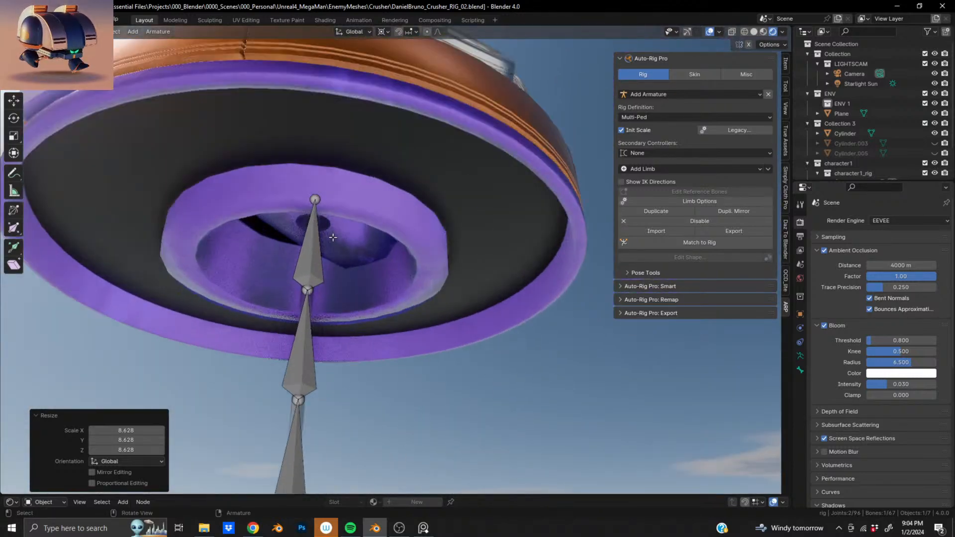
scroll(321, 241, up, 2)
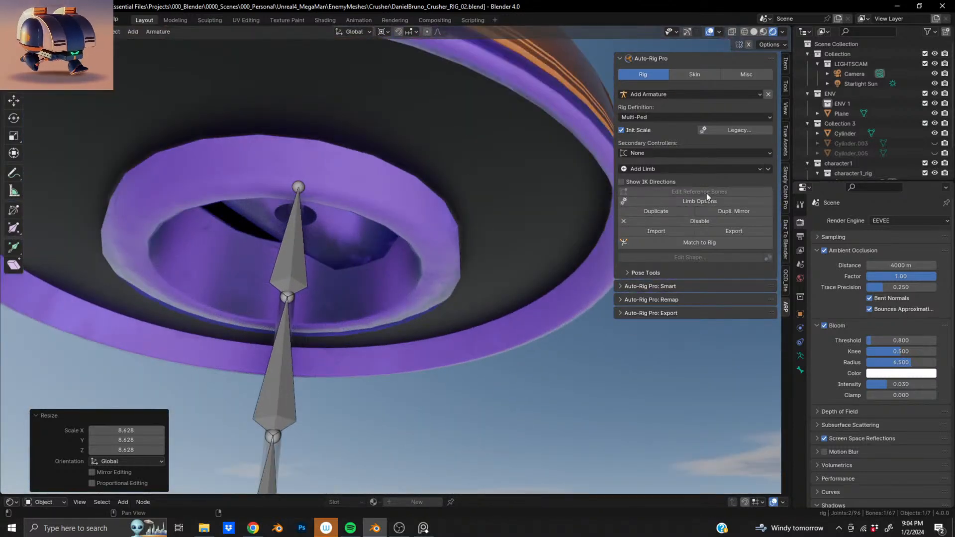
Run Match to Rig on the adjusted reference bones and check the generated controllers from the head to the base.
click(684, 244)
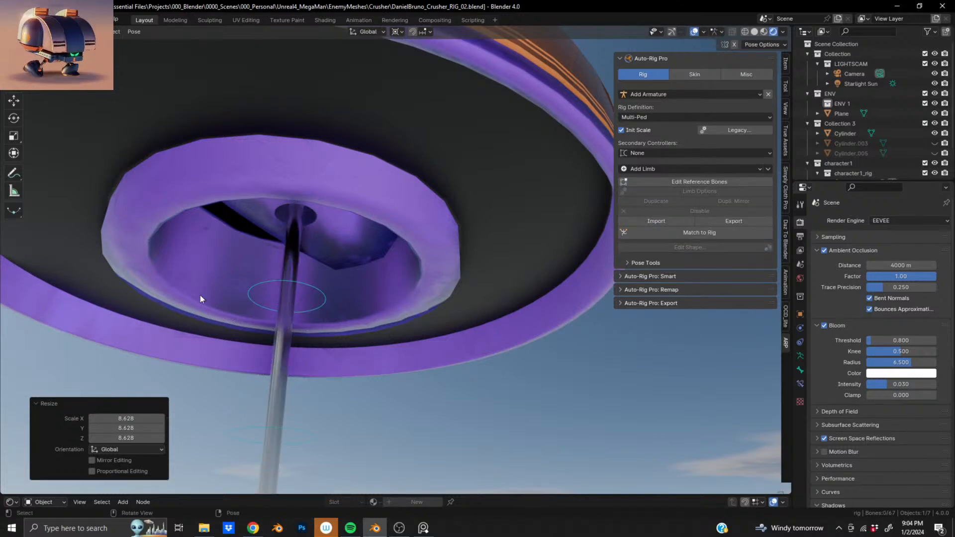
scroll(317, 271, down, 3)
middle_drag(200, 295, 410, 186)
scroll(373, 309, down, 6)
mouse_move(380, 336)
middle_down()
mouse_move(387, 279)
mouse_move(387, 335)
middle_up()
scroll(386, 335, up, 5)
scroll(386, 341, down, 4)
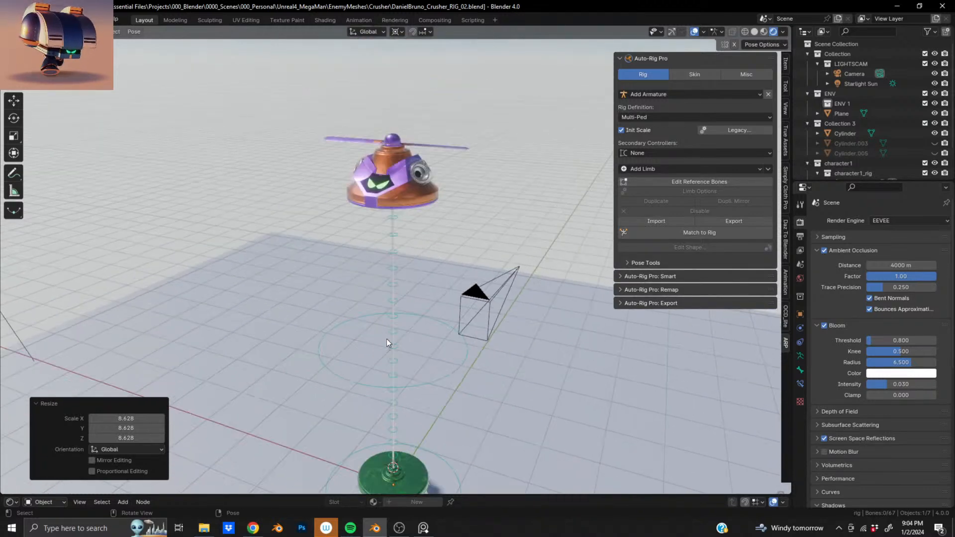
Examine a mid-pole ring controller and the small and large ring controllers under the head by selecting each.
click(393, 301)
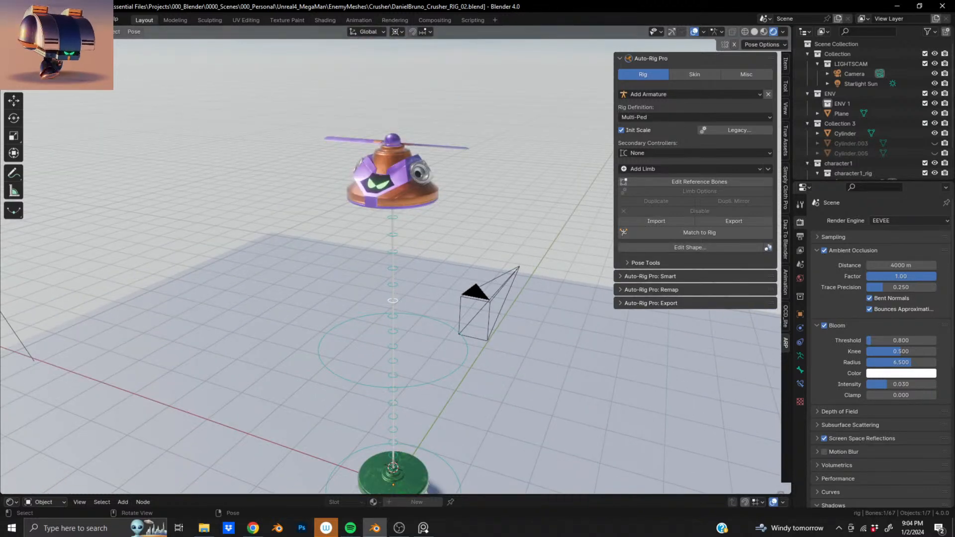
scroll(404, 325, down, 4)
middle_drag(391, 317, 453, 222)
scroll(399, 254, up, 6)
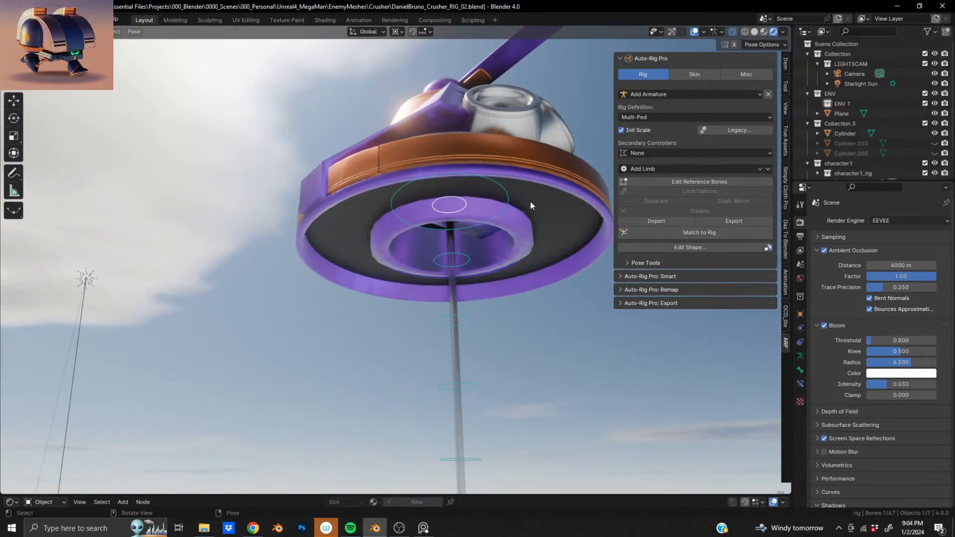
click(503, 200)
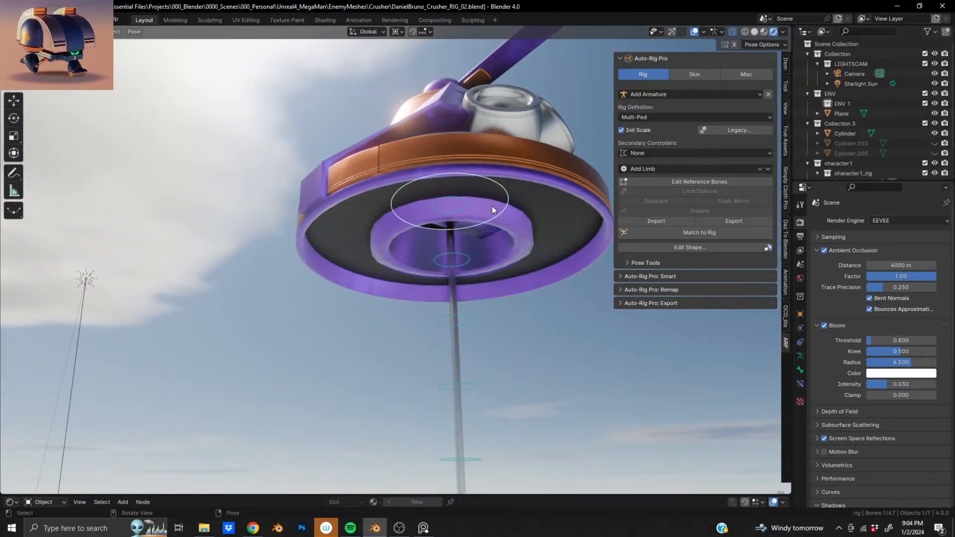
click(467, 205)
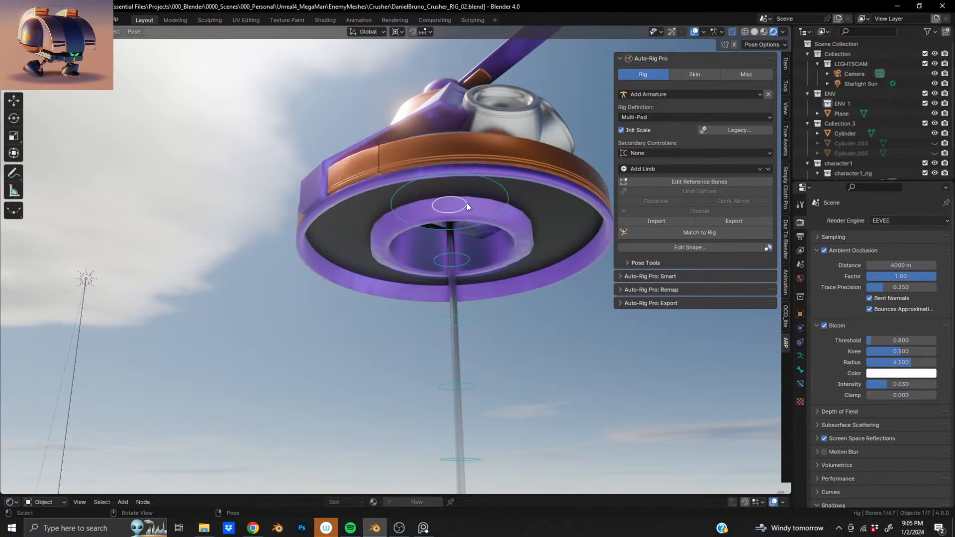
Try moving and rotating the large ring controller under the head to test how the chain follows, reverting each transform.
click(504, 201)
middle_drag(473, 184, 466, 220)
scroll(466, 219, down, 8)
shift+middle_drag(384, 220, 363, 189)
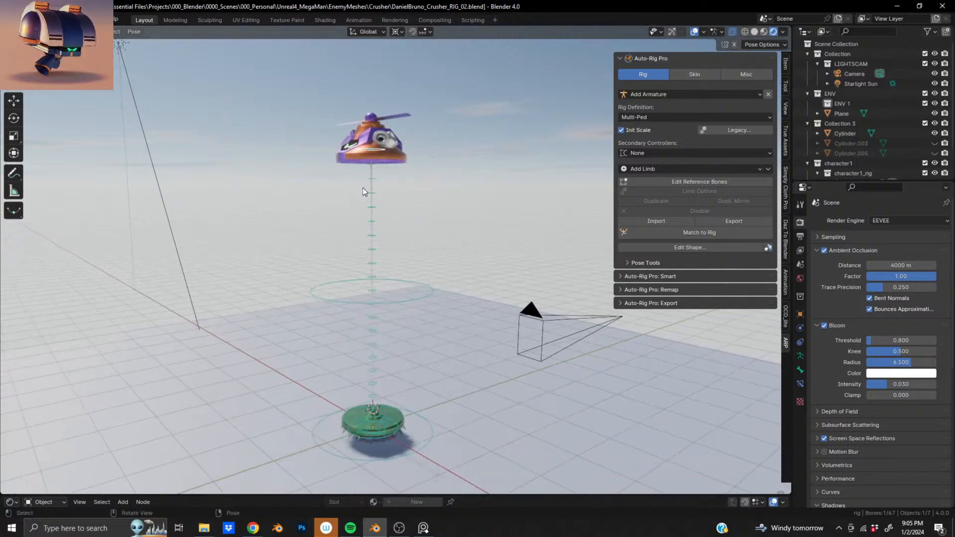
key(g)
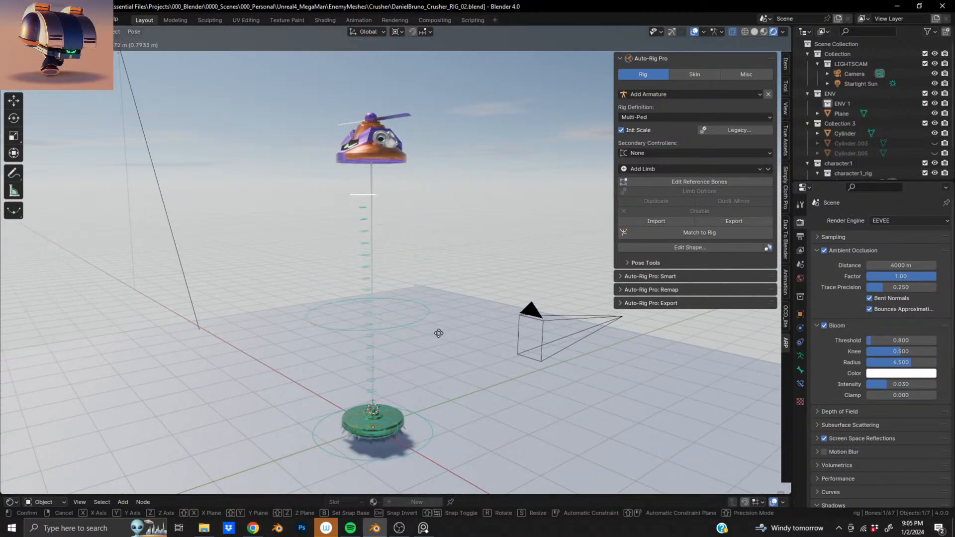
click(396, 252)
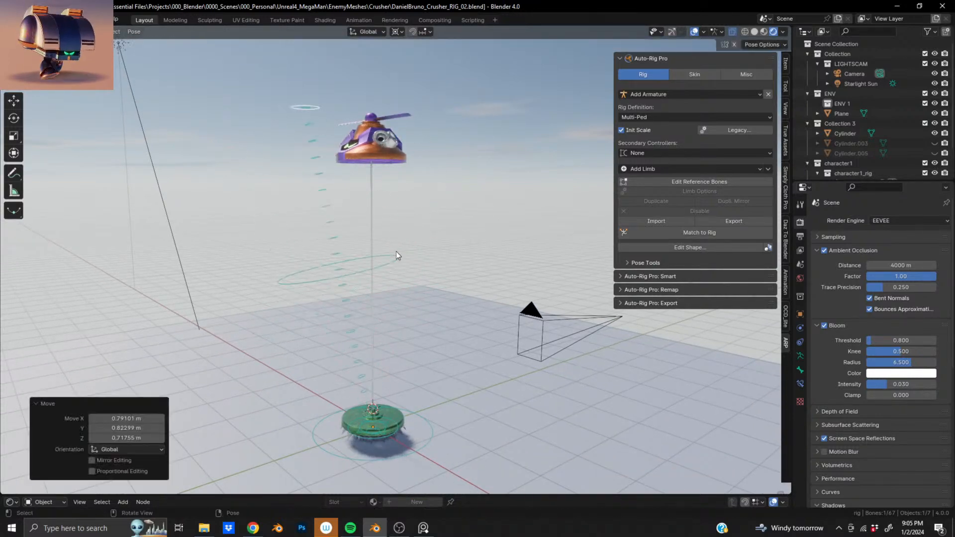
key(ctrl+z)
key(r)
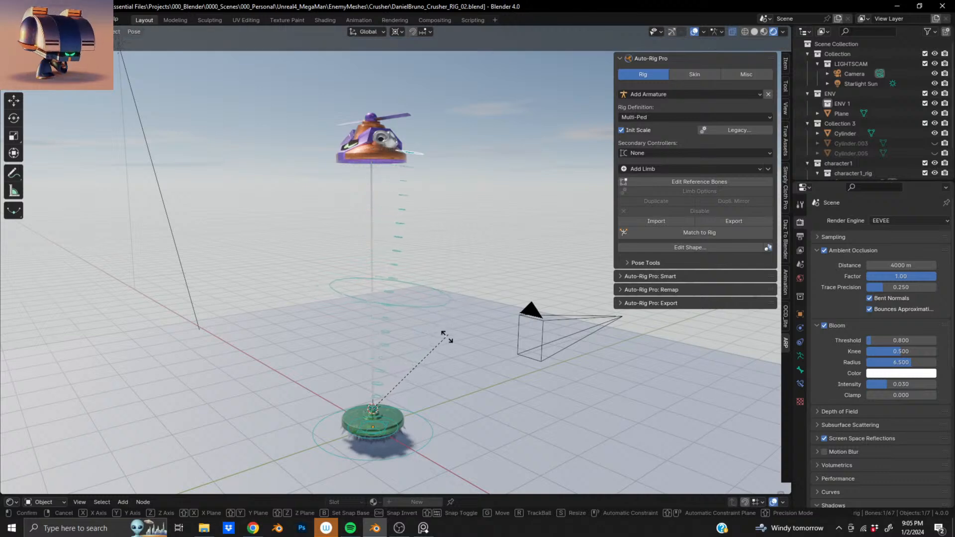
key(Escape)
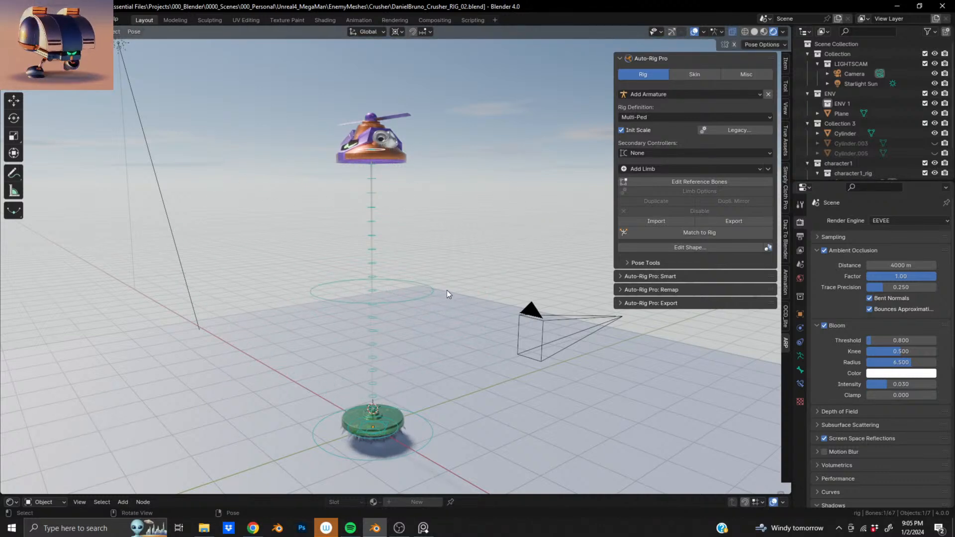
Try moving the large head controller down and scaling it to test the chain's stretch, reverting both transforms.
key(g)
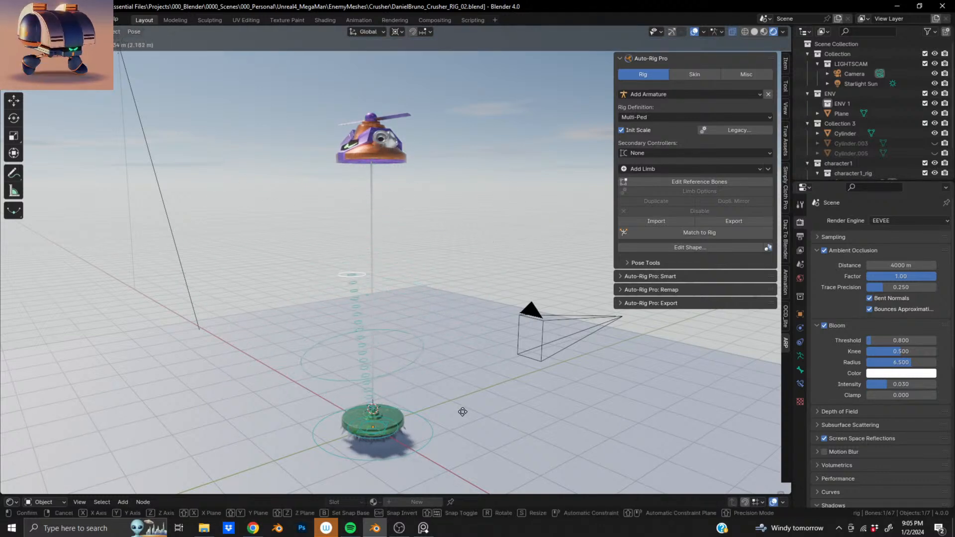
click(486, 342)
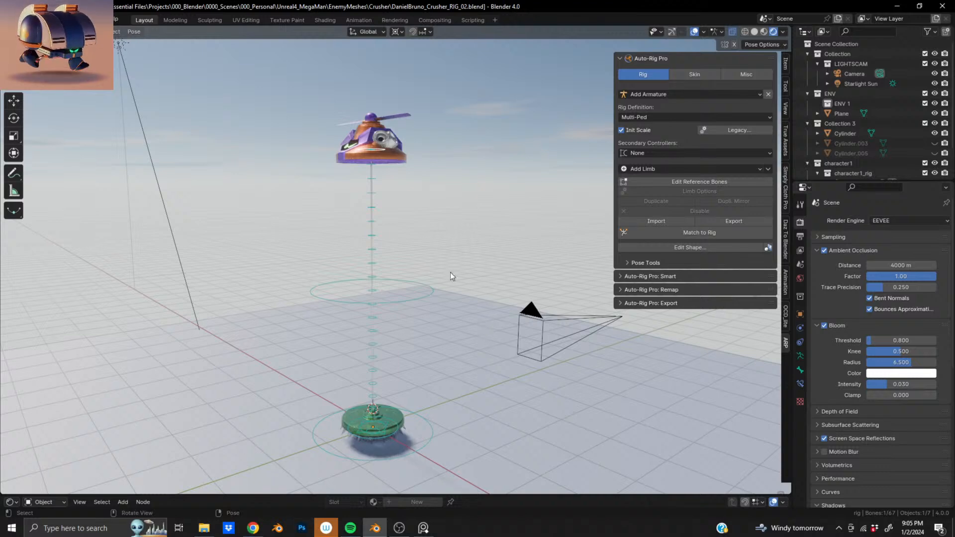
key(s)
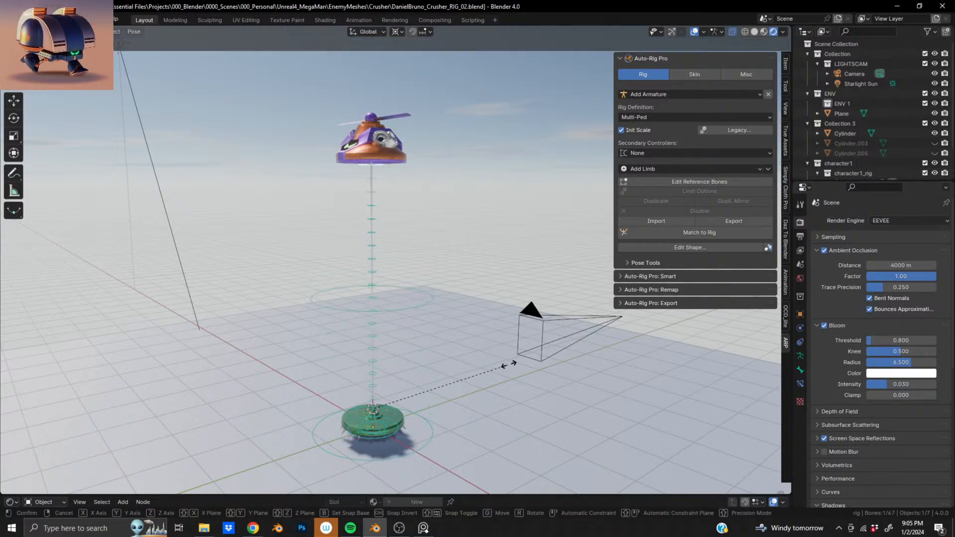
click(417, 379)
key(ctrl+z)
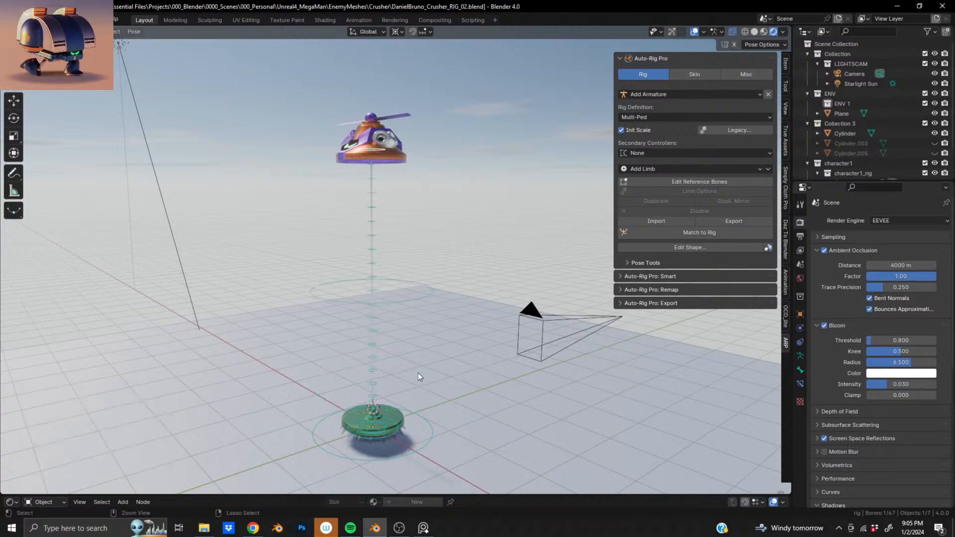
Examine the nested ring controllers around the spiked base by selecting the small, medium and largest rings in turn.
shift+middle_drag(360, 200, 413, 319)
scroll(388, 284, up, 4)
scroll(413, 319, up, 2)
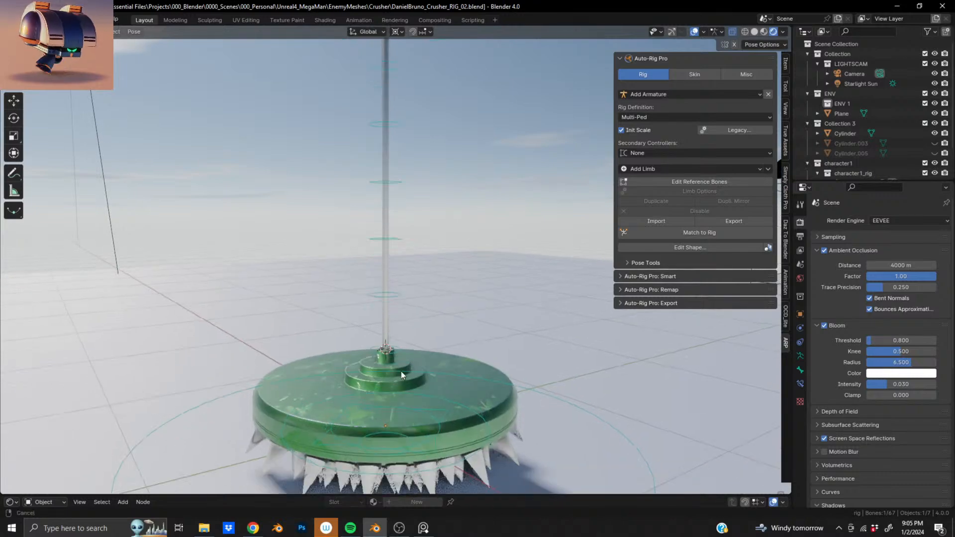
shift+middle_drag(401, 371, 411, 303)
click(423, 328)
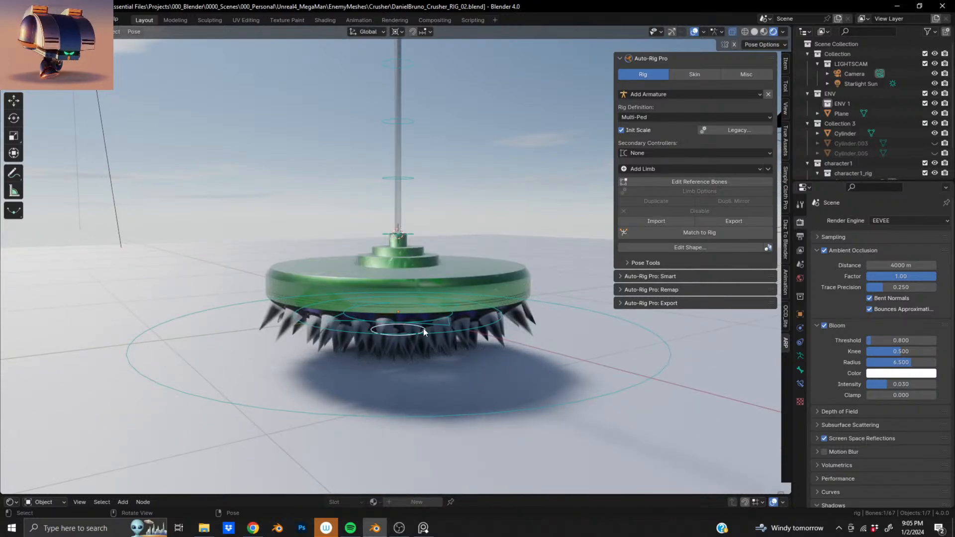
click(436, 336)
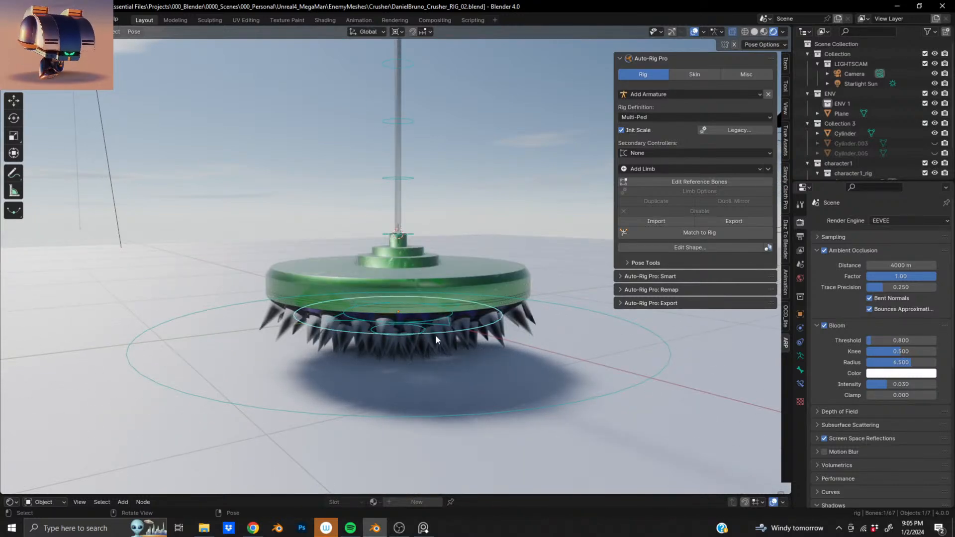
click(549, 405)
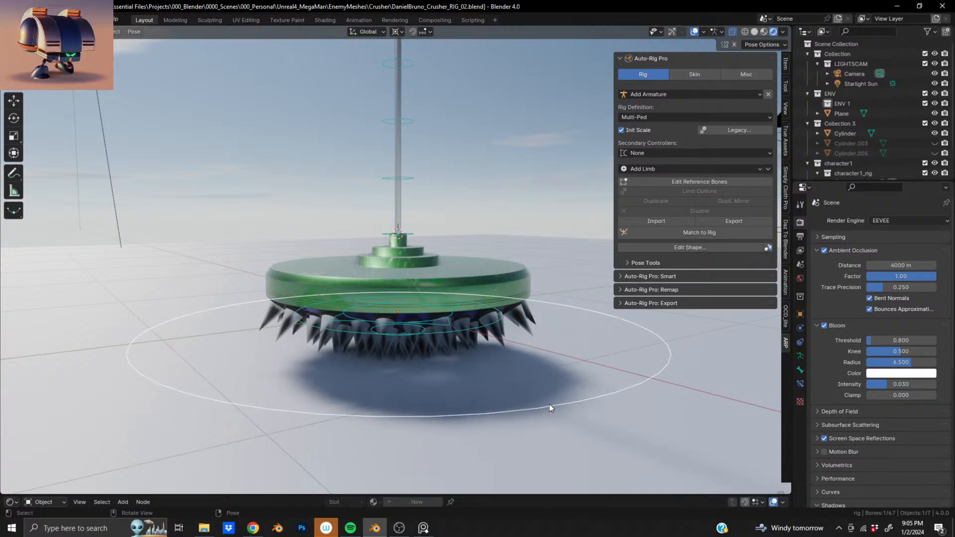
Try moving and rotating the largest ring controller around the spiked base to test the whole rig, undoing each transform.
scroll(537, 401, down, 4)
shift+middle_drag(368, 264, 336, 322)
scroll(307, 392, down, 2)
key(g)
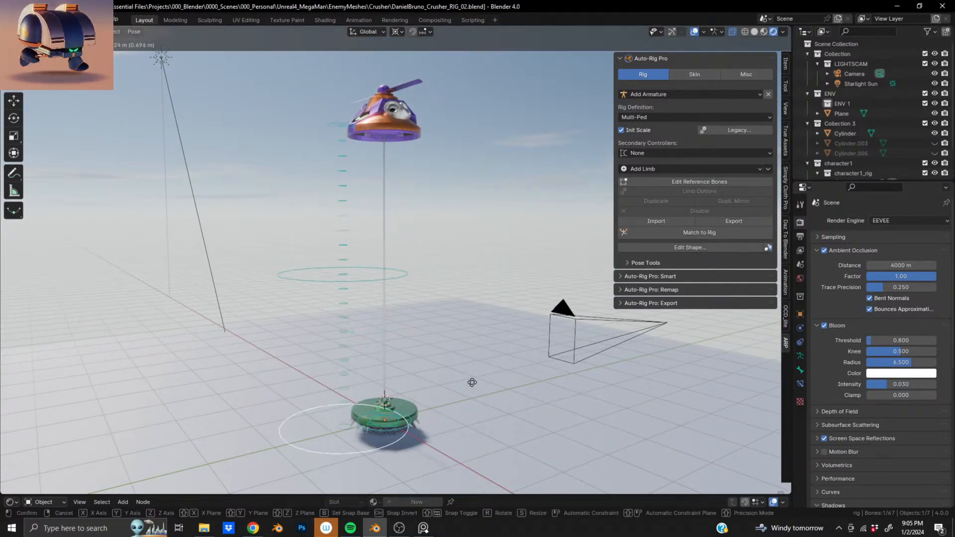
click(562, 387)
key(ctrl+z)
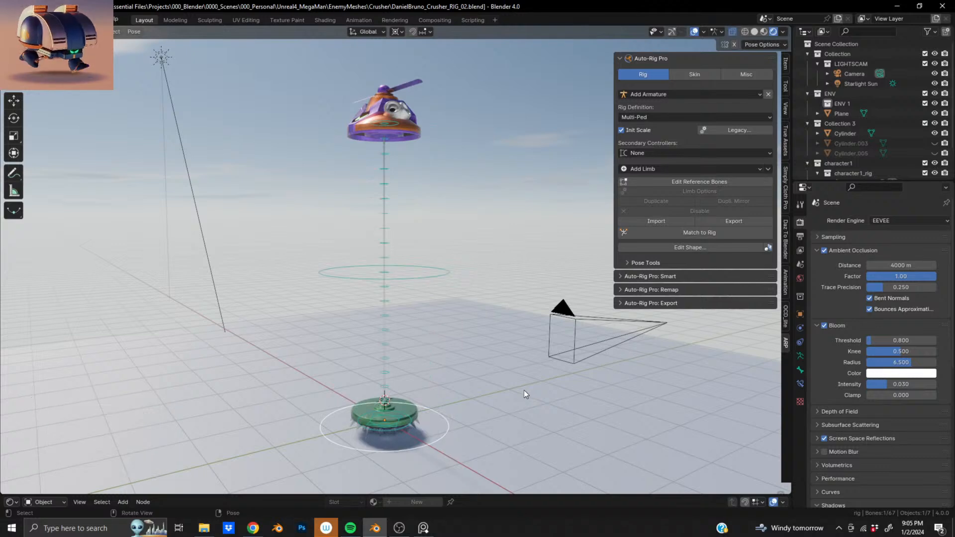
key(r)
click(543, 427)
key(ctrl+z)
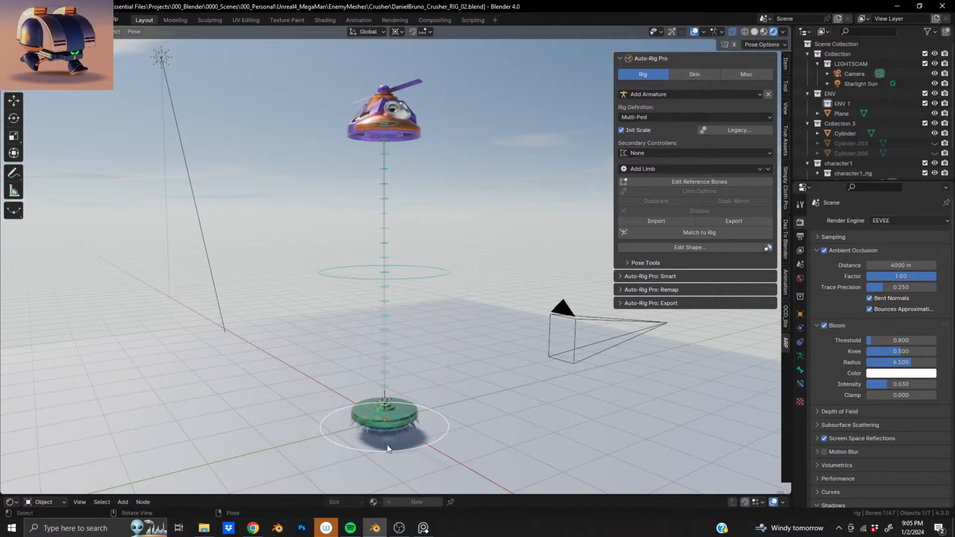
Try moving the medium ring controller at the spiked base, and cancel the move.
shift+middle_drag(389, 423, 407, 333)
scroll(414, 378, up, 3)
click(422, 416)
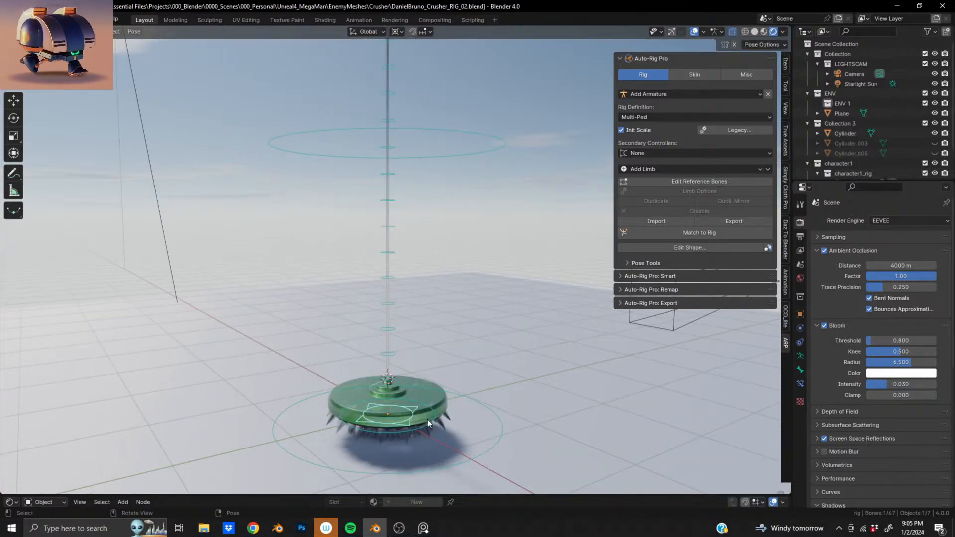
click(428, 419)
key(g)
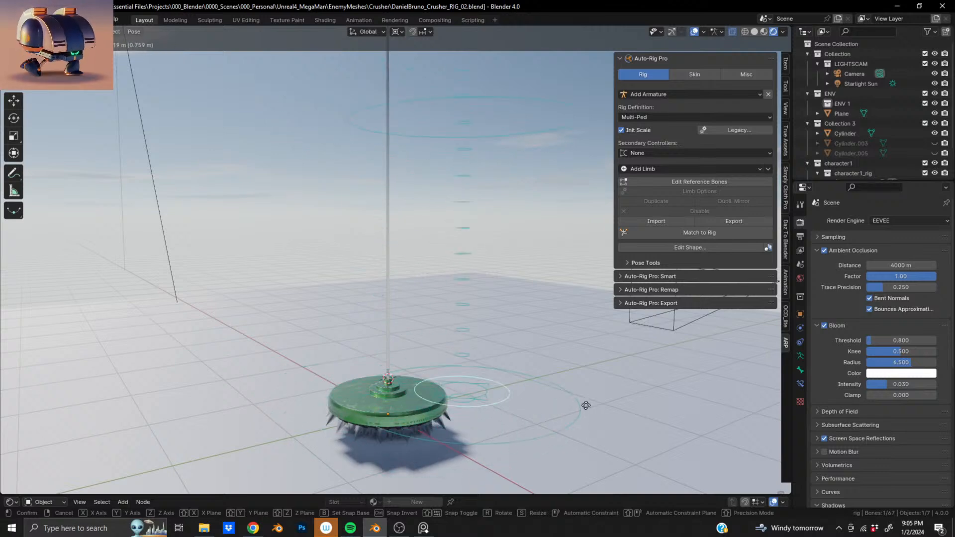
key(Escape)
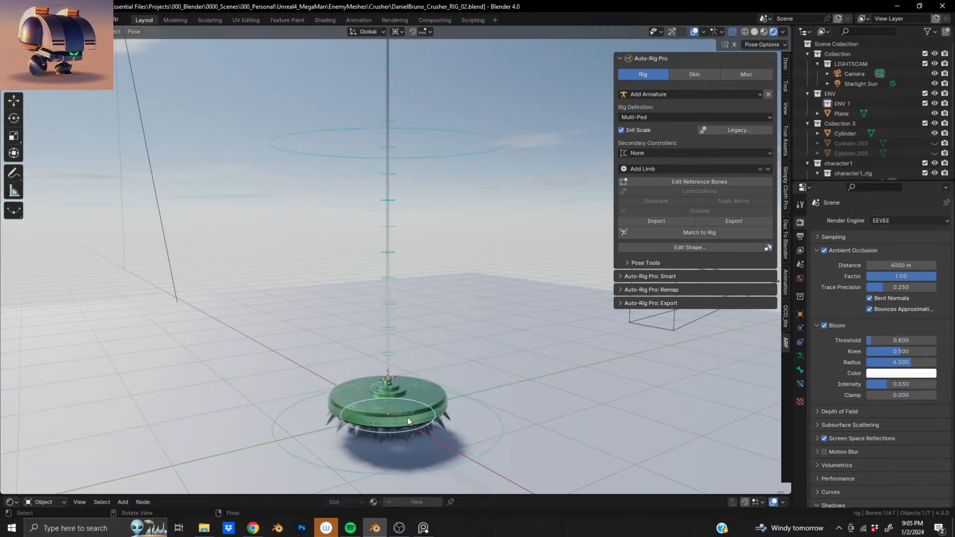
Try moving the smaller controllers inside the spiked base, cancelling each move.
key(g)
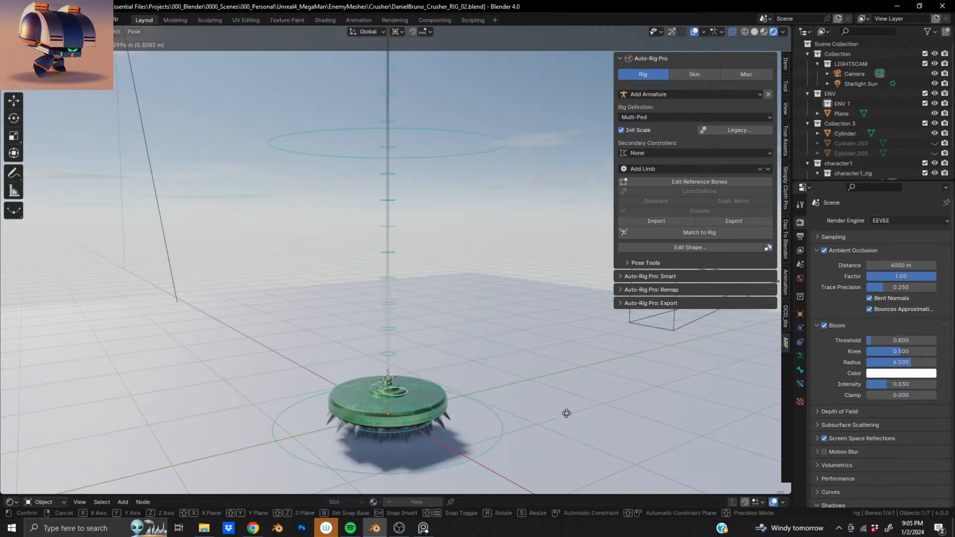
key(Escape)
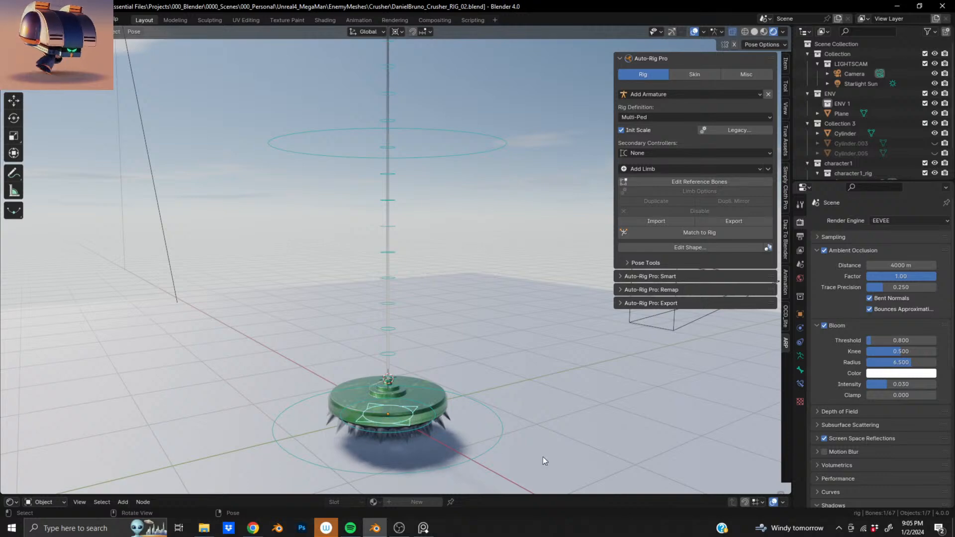
key(g)
right_click(622, 428)
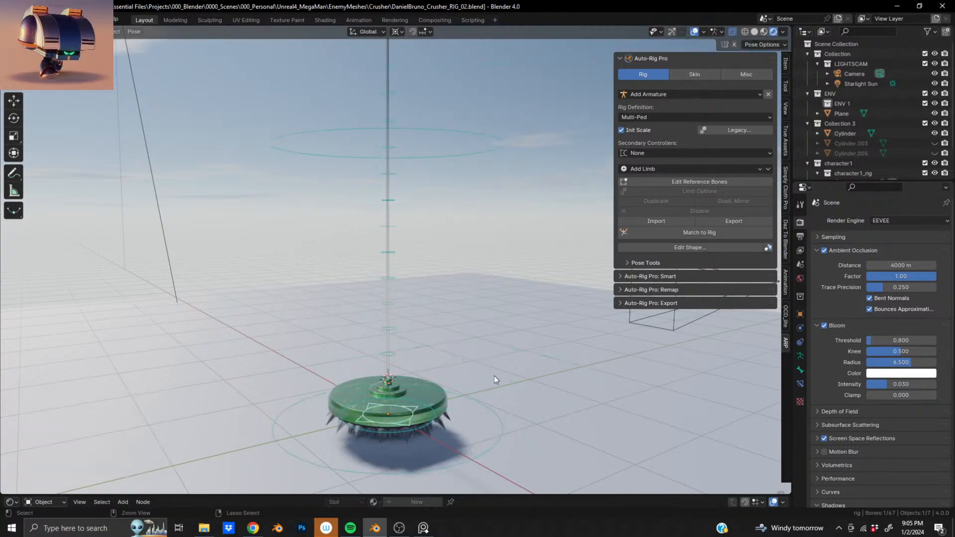
Try rotating the large mid-pole ring controller by about -27.2° to test the chain's bend, and revert the rotation.
scroll(462, 309, down, 3)
shift+middle_drag(402, 175, 394, 293)
scroll(440, 346, up, 3)
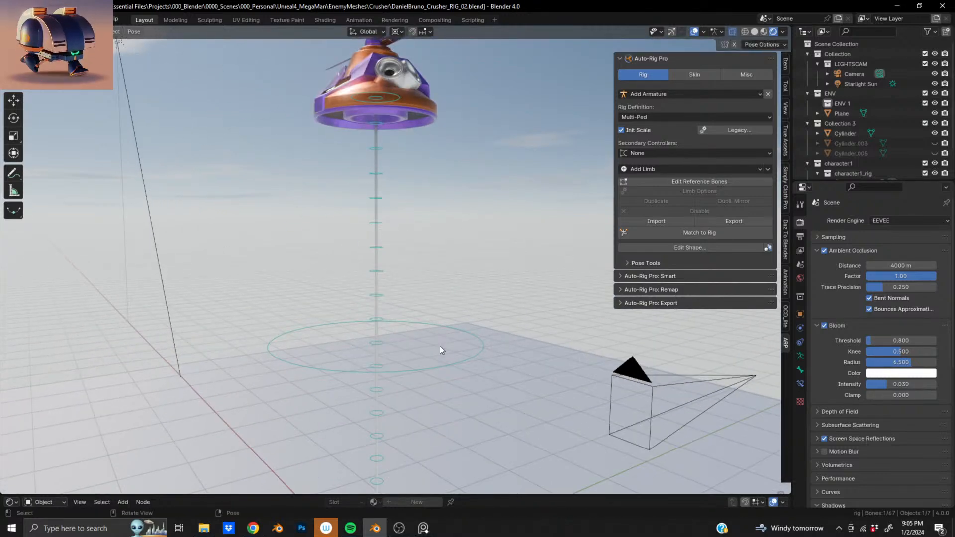
click(483, 345)
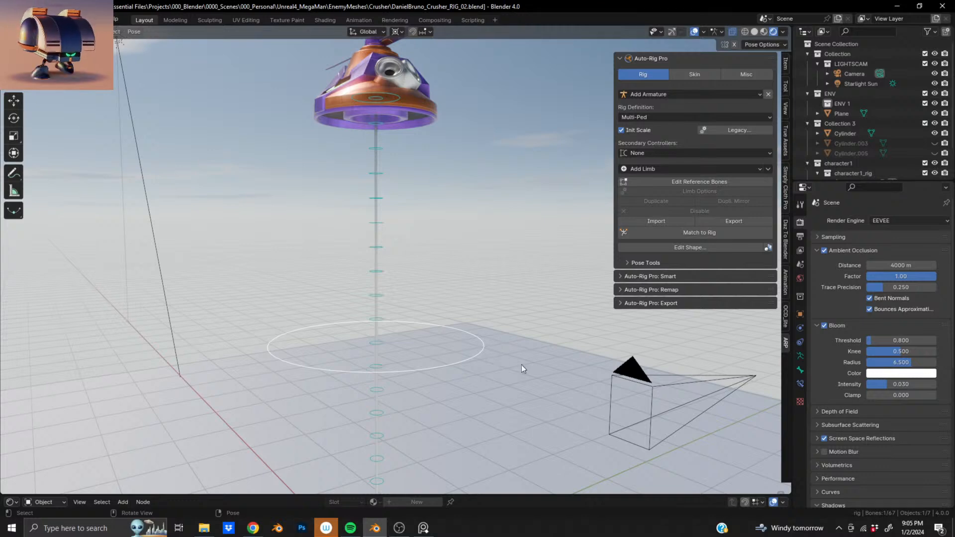
key(r)
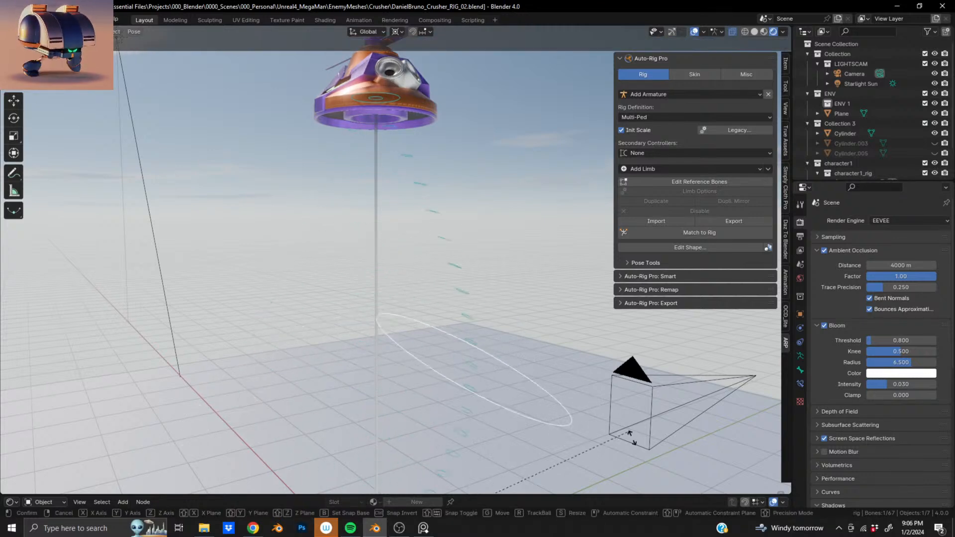
click(358, 360)
scroll(358, 359, down, 2)
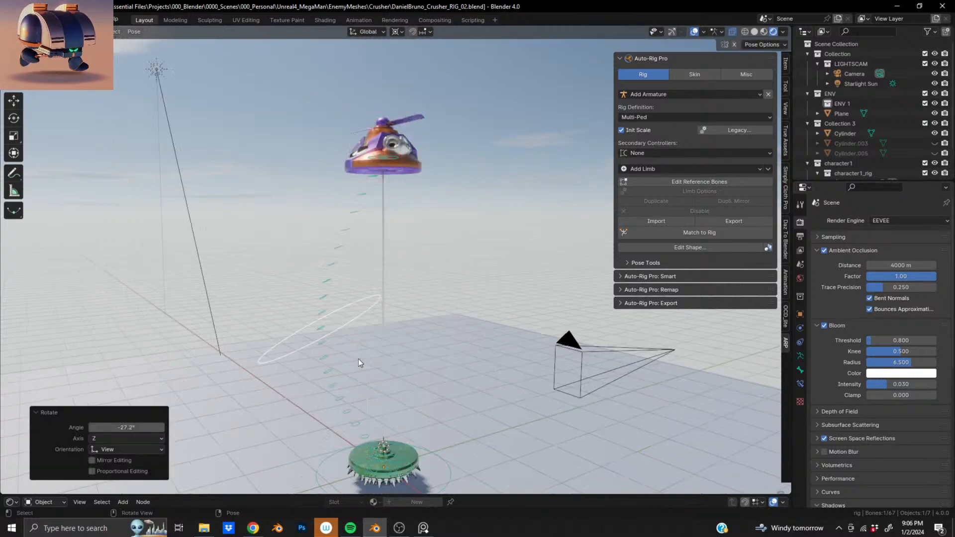
middle_drag(359, 359, 386, 342)
scroll(393, 366, up, 3)
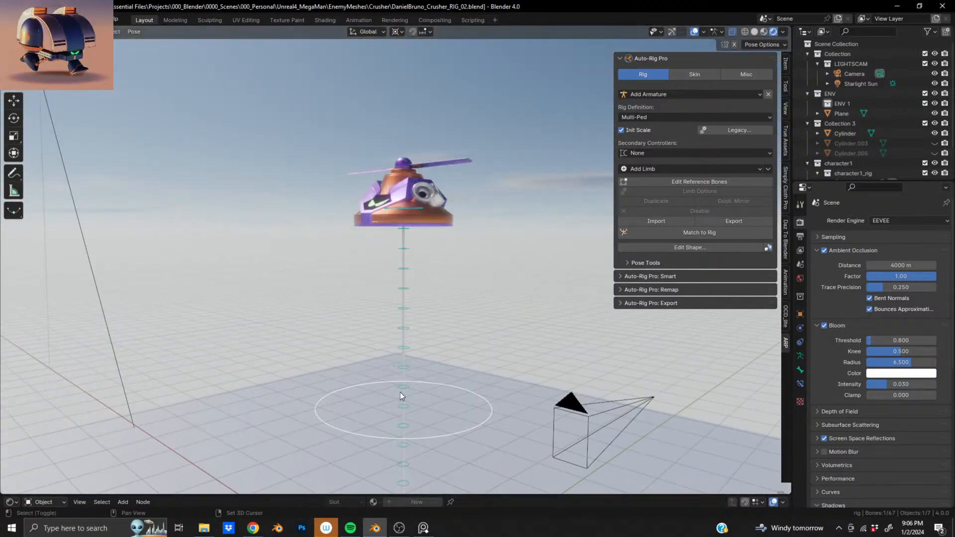
Try moving the large mid-pole ring controller upward along the Z axis, and undo the move.
key(g)
key(z)
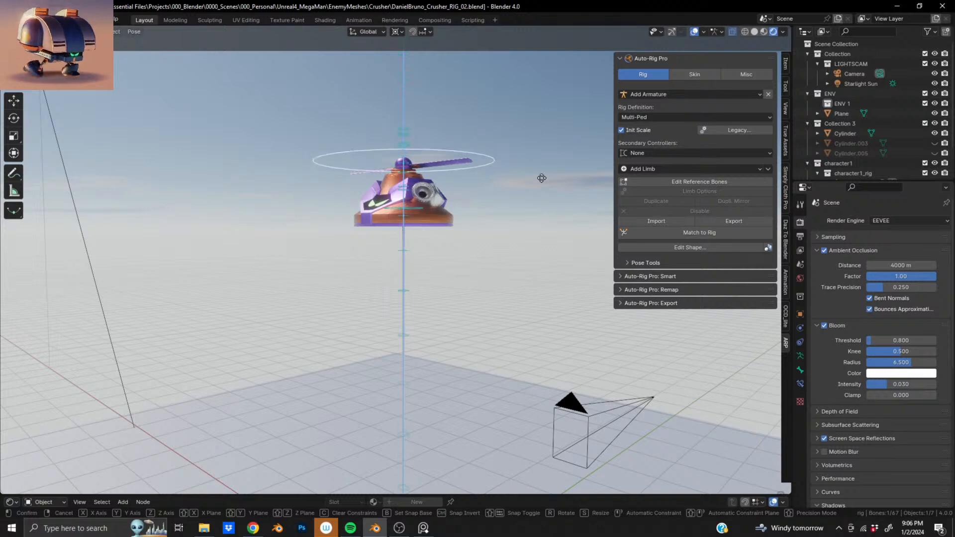
click(522, 260)
key(ctrl+z)
Select the small ring controller under the head and try transforming it, cancelling the change.
scroll(401, 179, up, 3)
scroll(389, 273, up, 3)
shift+middle_drag(411, 187, 368, 204)
click(406, 293)
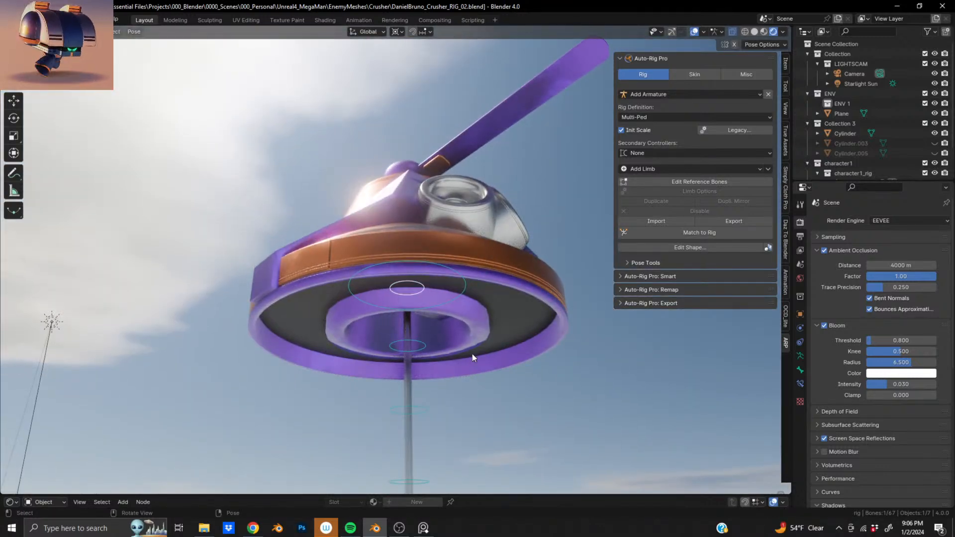
key(g)
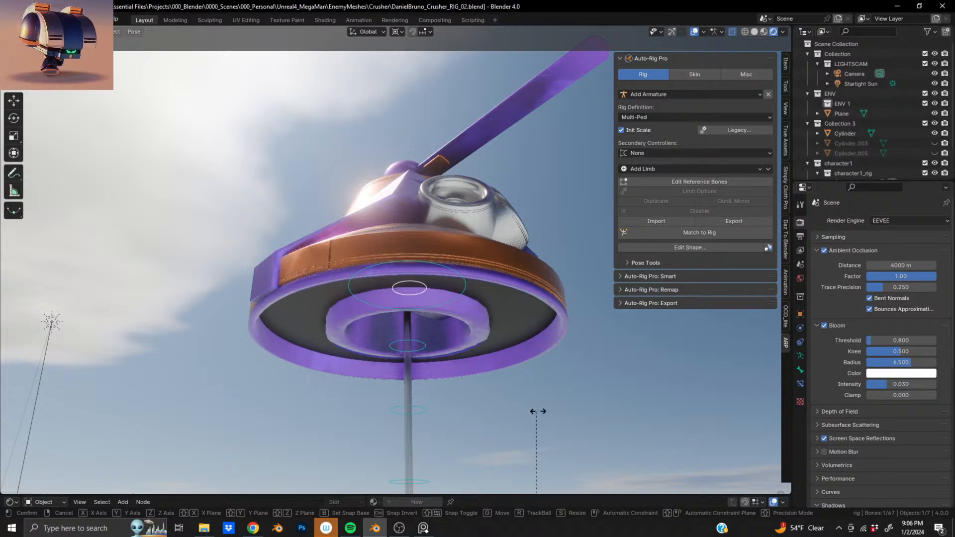
key(Escape)
Set the transform pivot point to Individual Origins and try rotating the upper pole ring controller just below the head, undoing the rotation.
click(398, 31)
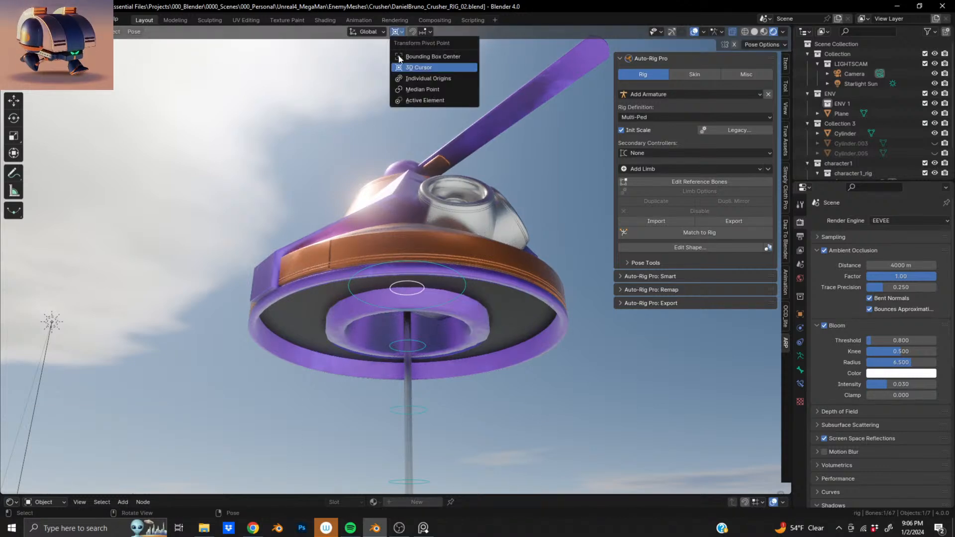
click(420, 80)
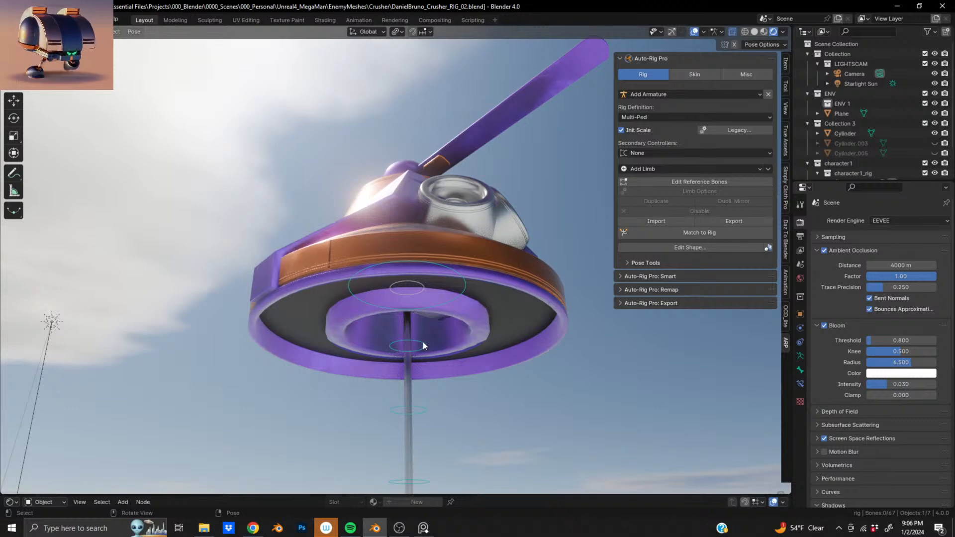
key(r)
click(555, 405)
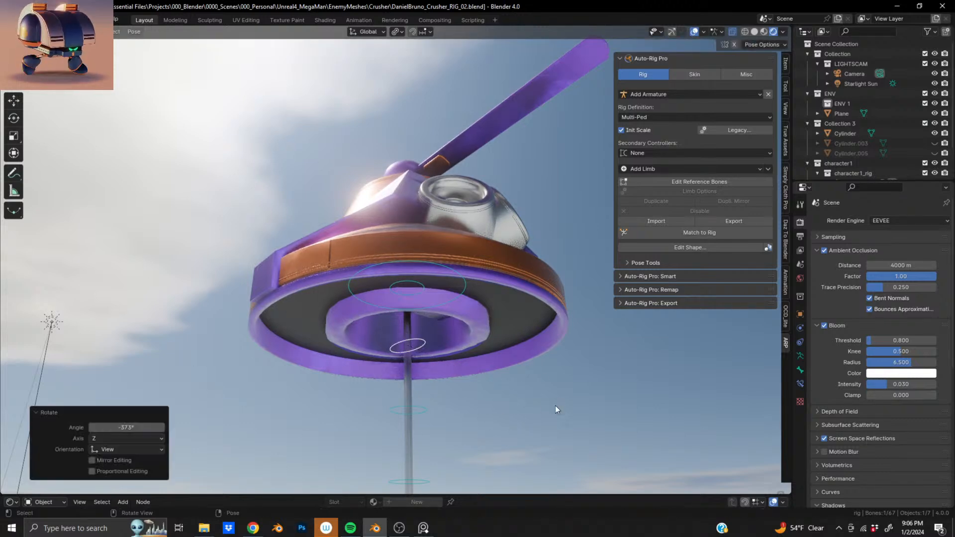
key(ctrl+z)
Try rotating the large ring controller at the head's underside and the small ring inside it, undoing each rotation.
click(462, 291)
key(r)
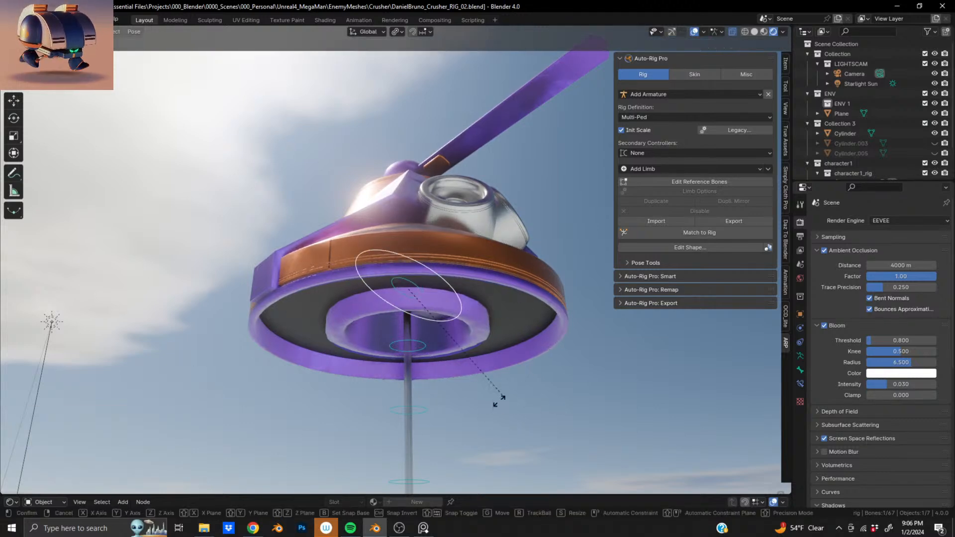
click(453, 297)
key(ctrl+z)
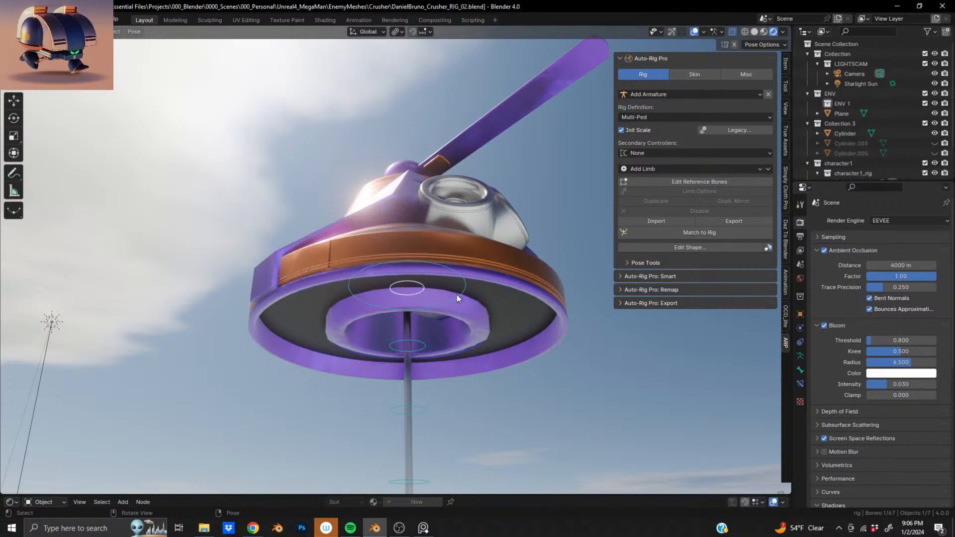
key(r)
click(458, 302)
key(ctrl+z)
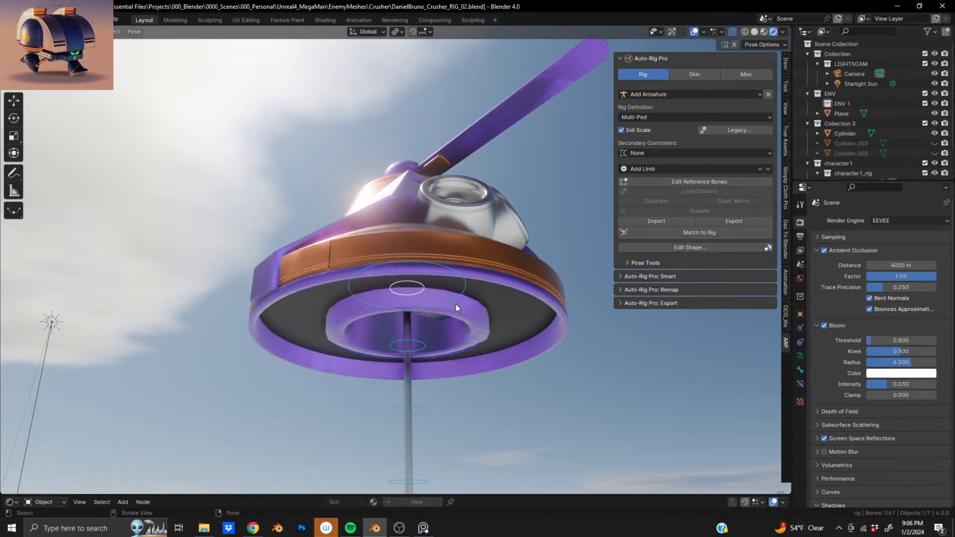
Try scaling the head's ring controller to about 0.780 and 0.364, undoing each resize.
scroll(356, 272, down, 4)
scroll(357, 272, down, 2)
middle_drag(357, 271, 403, 306)
scroll(407, 330, down, 5)
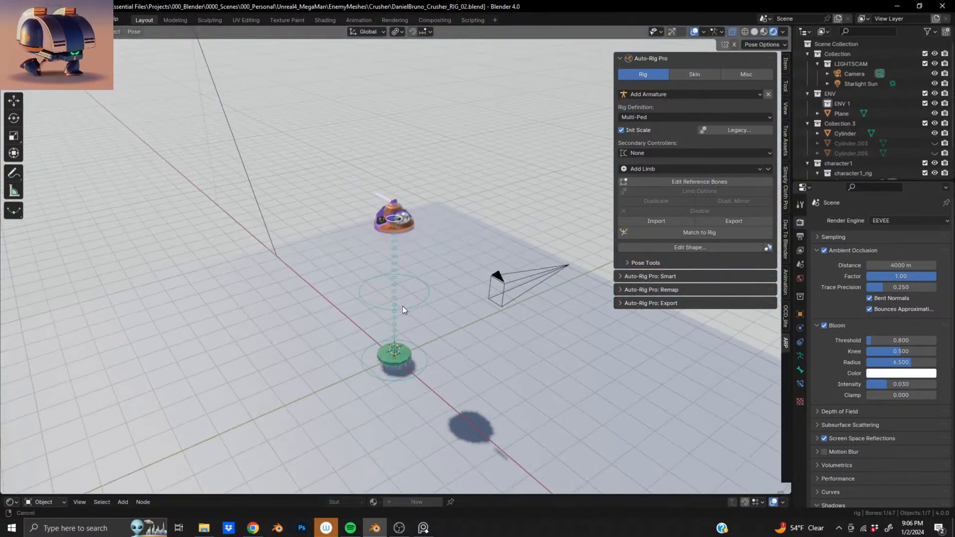
key(s)
click(490, 324)
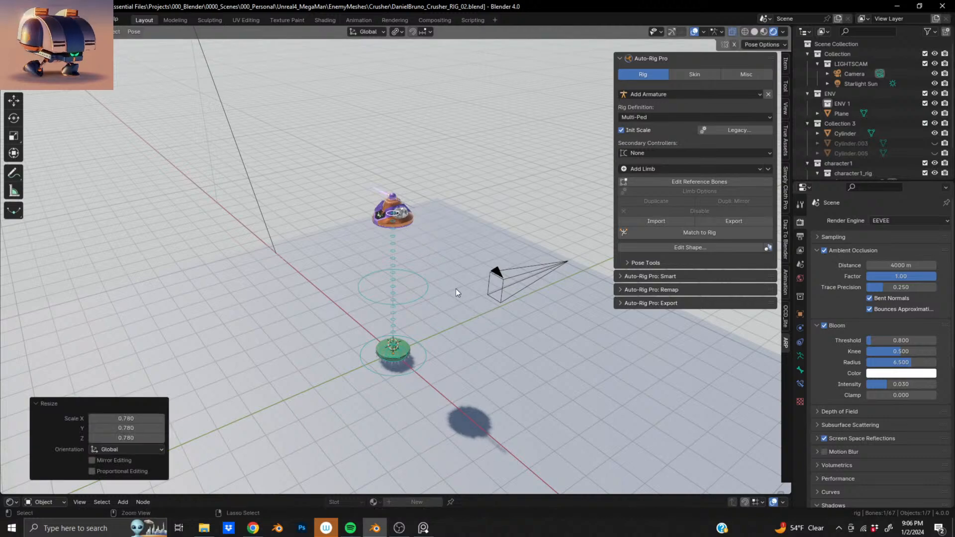
key(ctrl+z)
scroll(389, 265, up, 5)
middle_drag(385, 262, 351, 224)
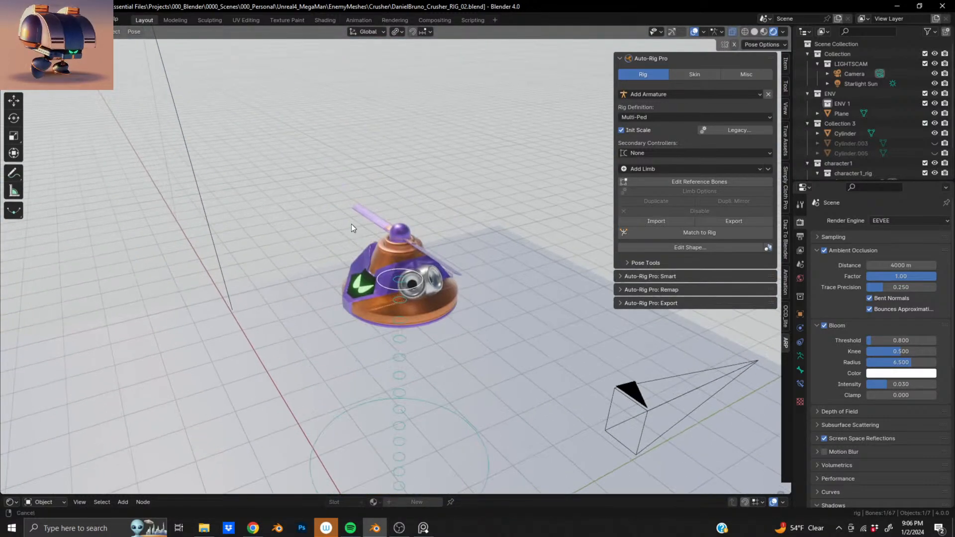
key(s)
click(458, 335)
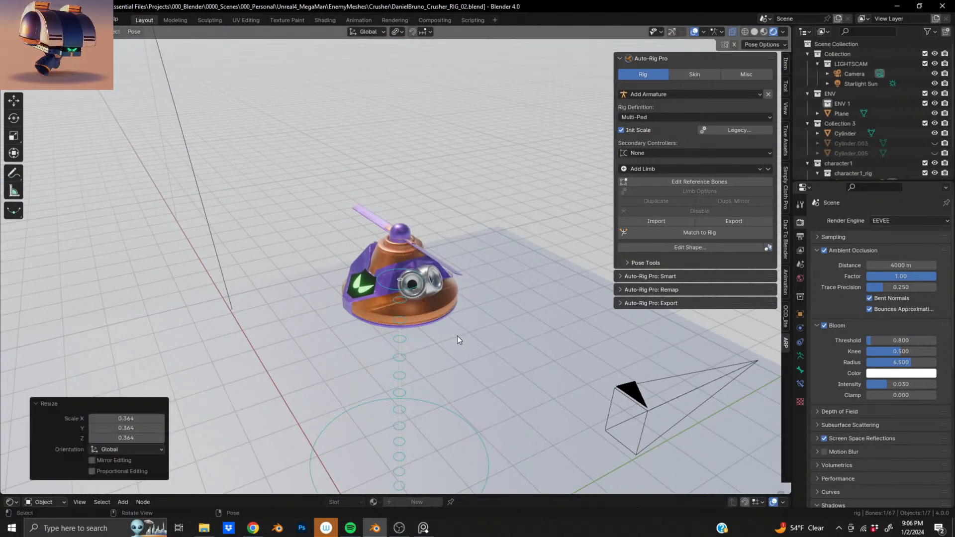
key(ctrl+z)
Select the large ring controller inside the head and try rotating it and the small ring within it, reverting both rotations.
click(418, 292)
middle_drag(418, 291, 353, 337)
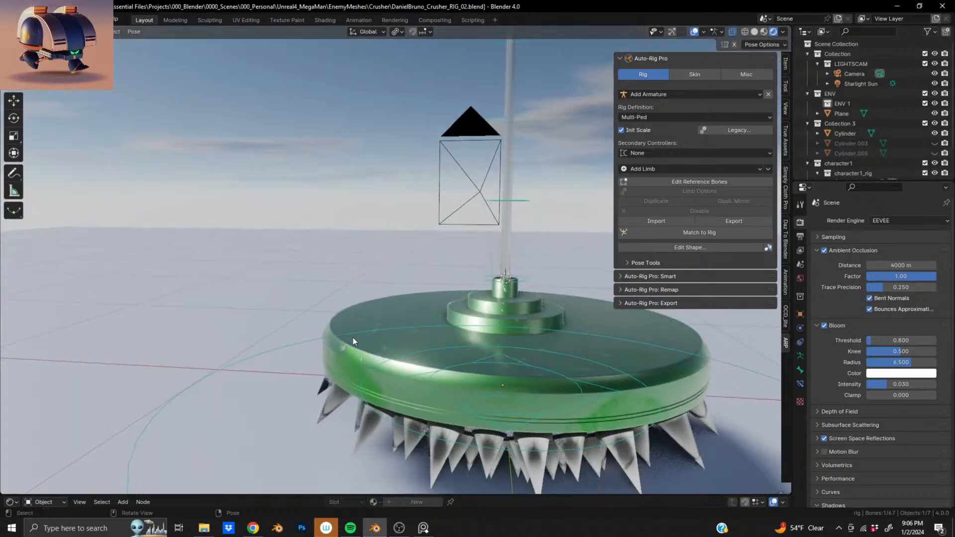
scroll(453, 349, down, 5)
middle_drag(440, 334, 365, 291)
scroll(385, 301, up, 2)
scroll(366, 294, up, 1)
scroll(367, 289, up, 3)
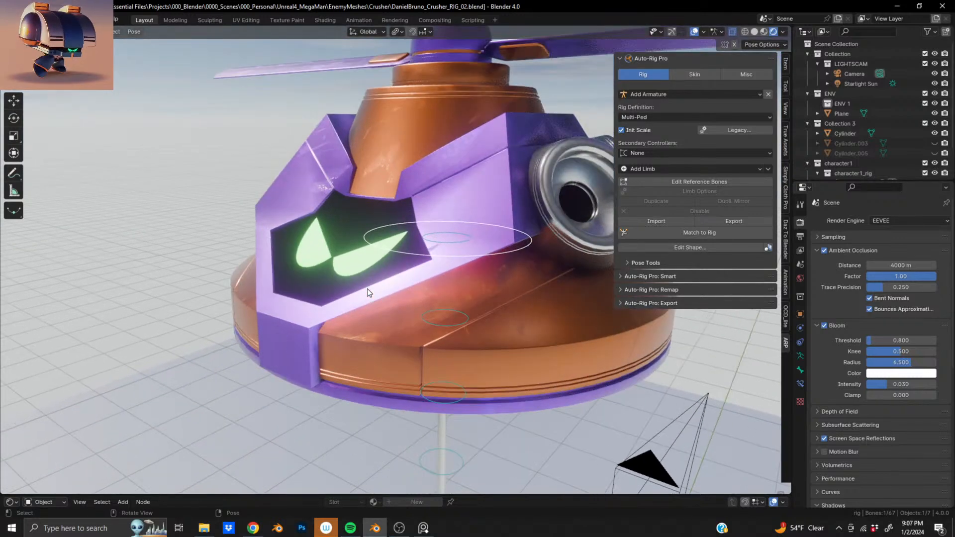
key(r)
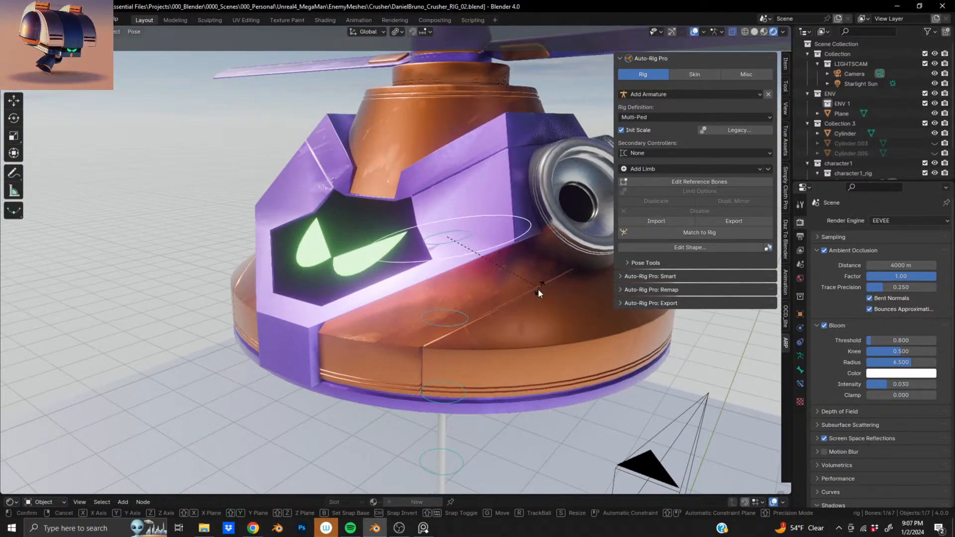
click(538, 292)
click(462, 237)
key(r)
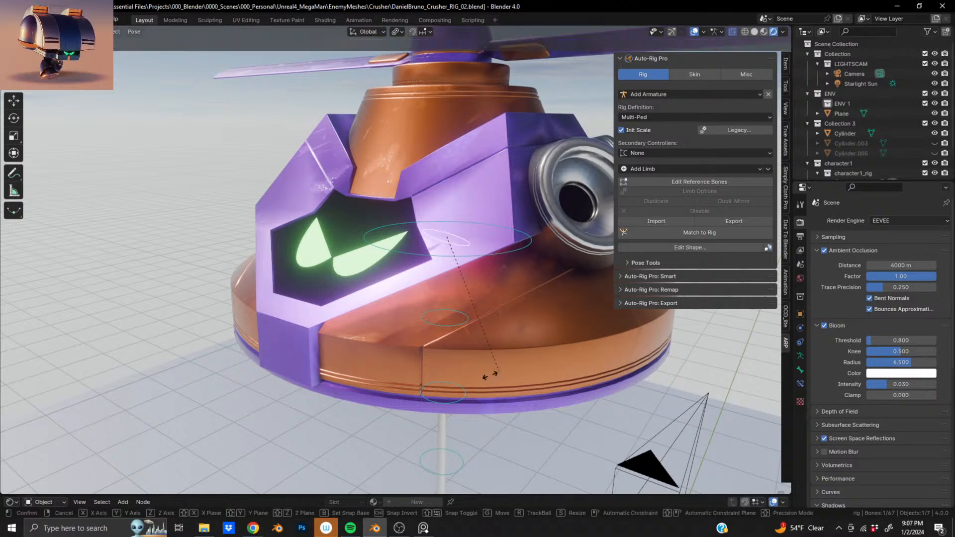
click(532, 244)
key(ctrl+z)
Try moving the large mid-pole ring controller sideways to bend the chain, and undo the move.
scroll(463, 323, down, 12)
shift+middle_drag(386, 331, 374, 290)
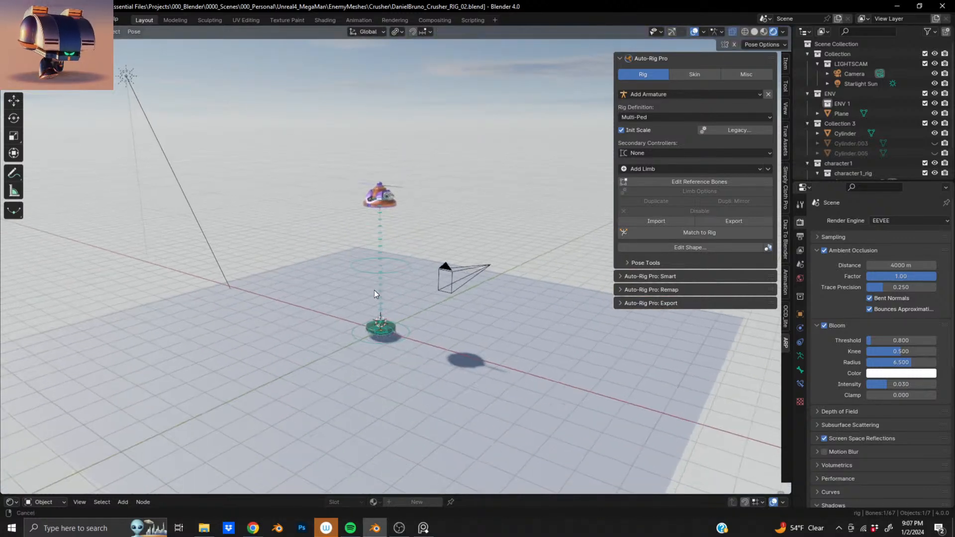
scroll(375, 291, up, 5)
click(420, 283)
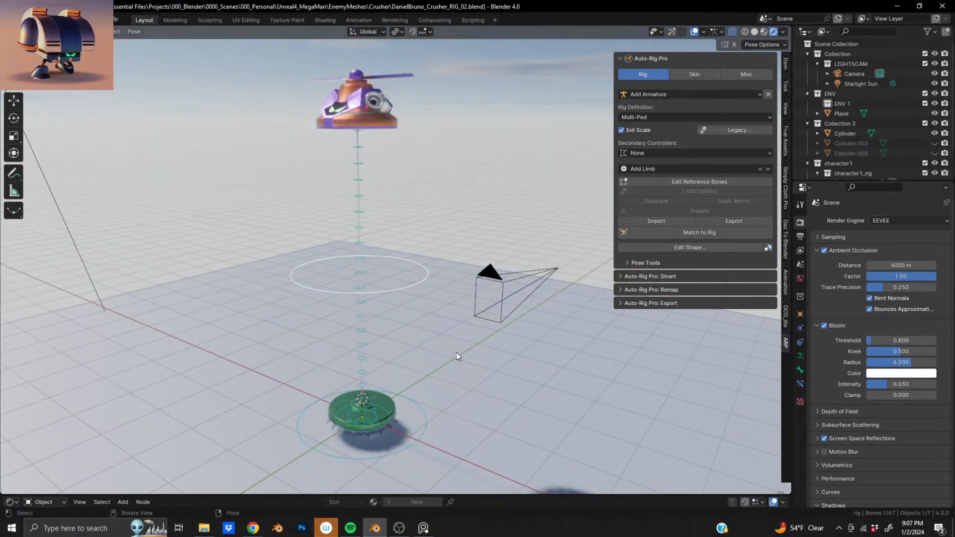
key(g)
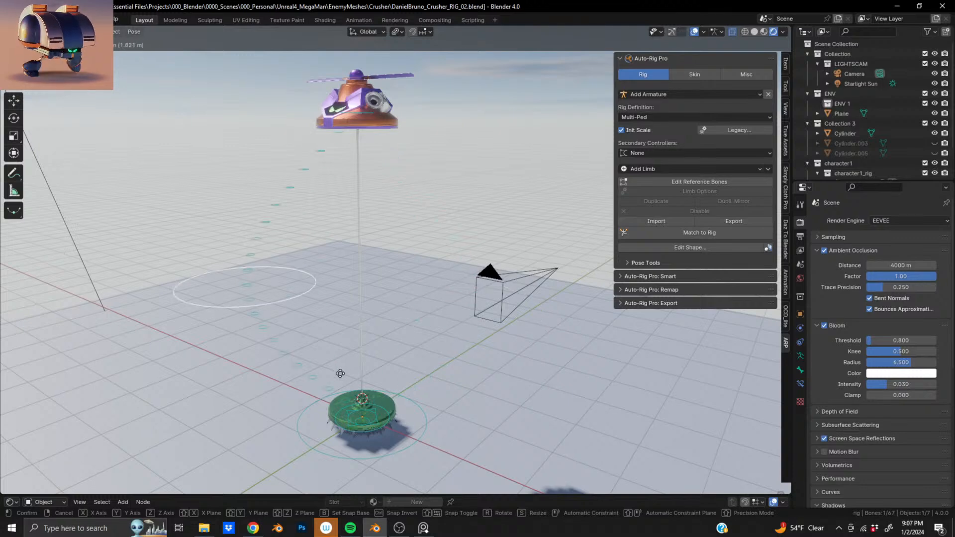
click(487, 293)
key(ctrl+z)
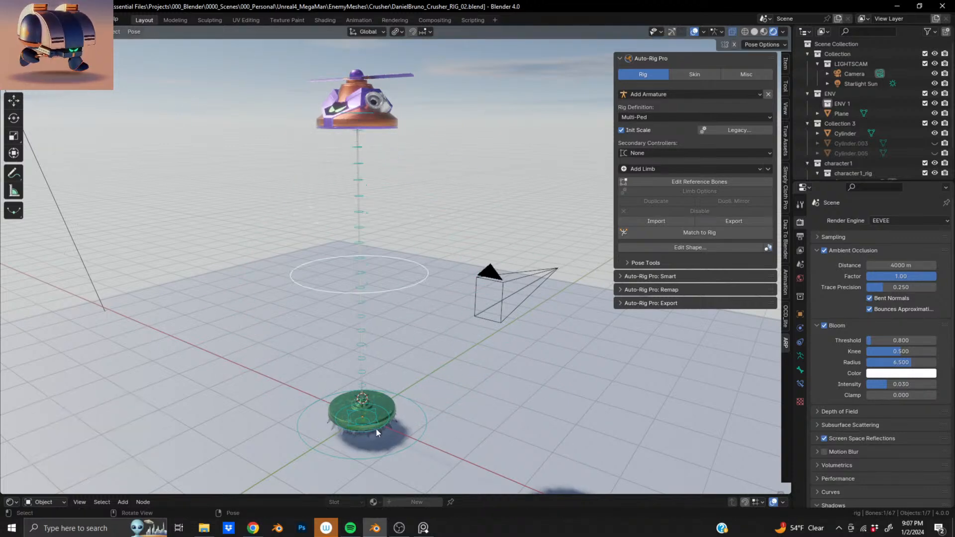
Try moving the large outer ring controller around the spiked base, and cancel the move.
shift+middle_drag(405, 344, 430, 249)
click(451, 357)
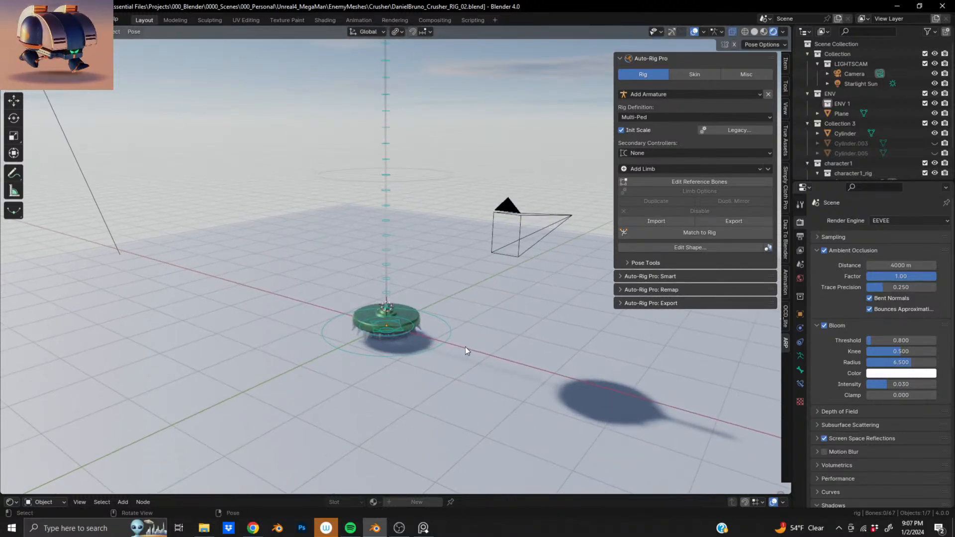
click(450, 341)
key(g)
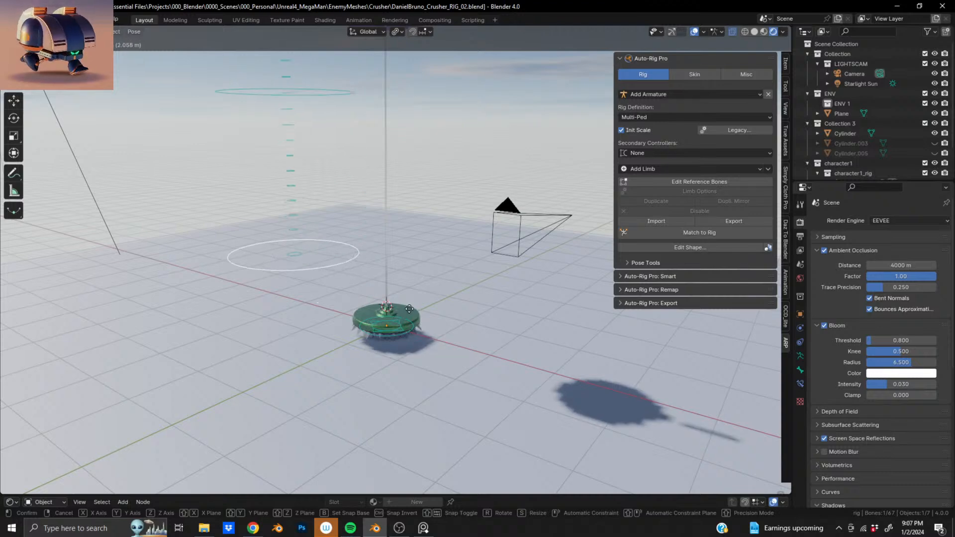
key(Escape)
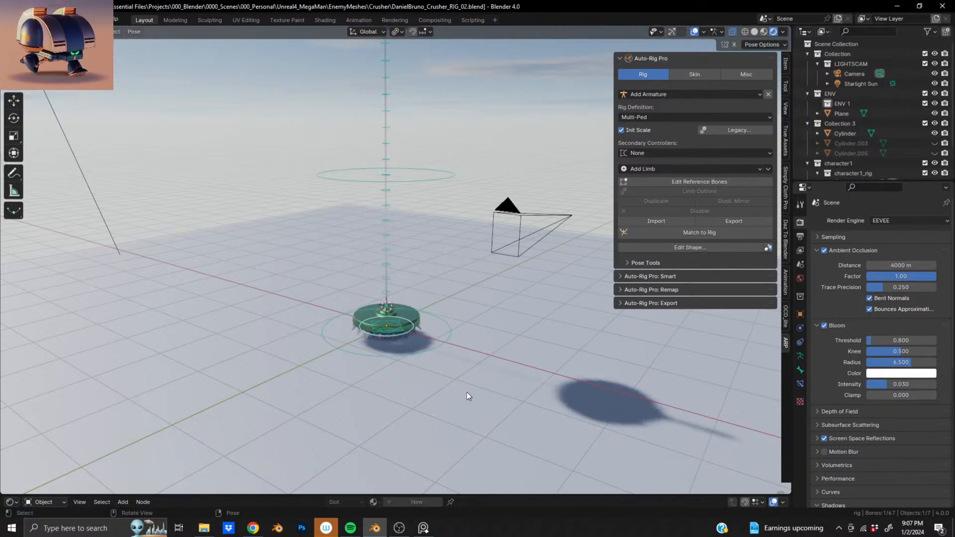
Try moving the two smaller ring controllers inside the spiked base, undoing the moves.
key(g)
click(473, 377)
key(ctrl+z)
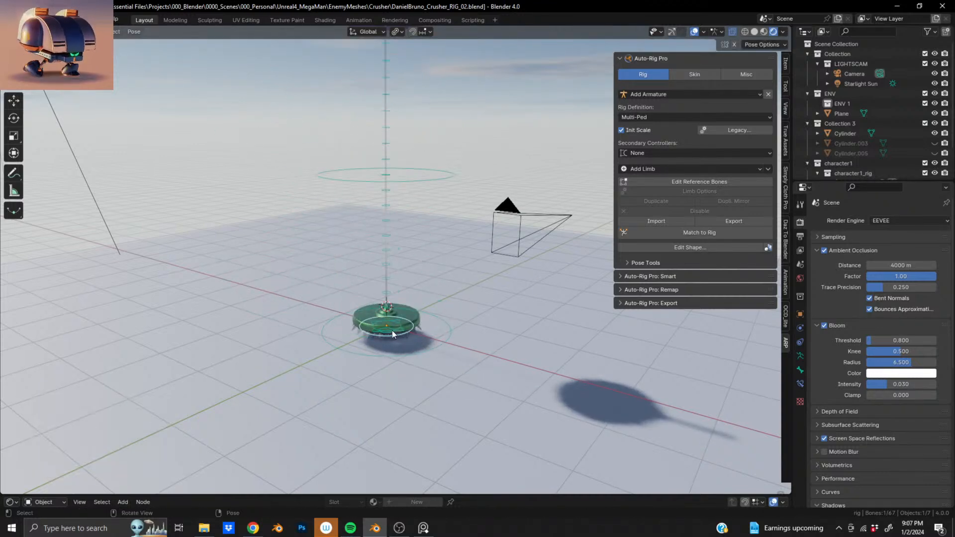
key(g)
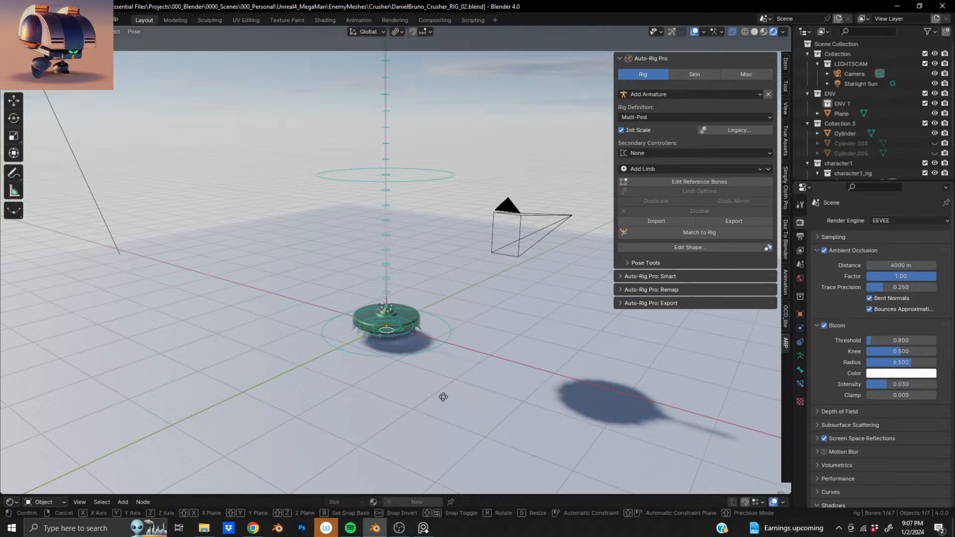
click(462, 322)
key(ctrl+z)
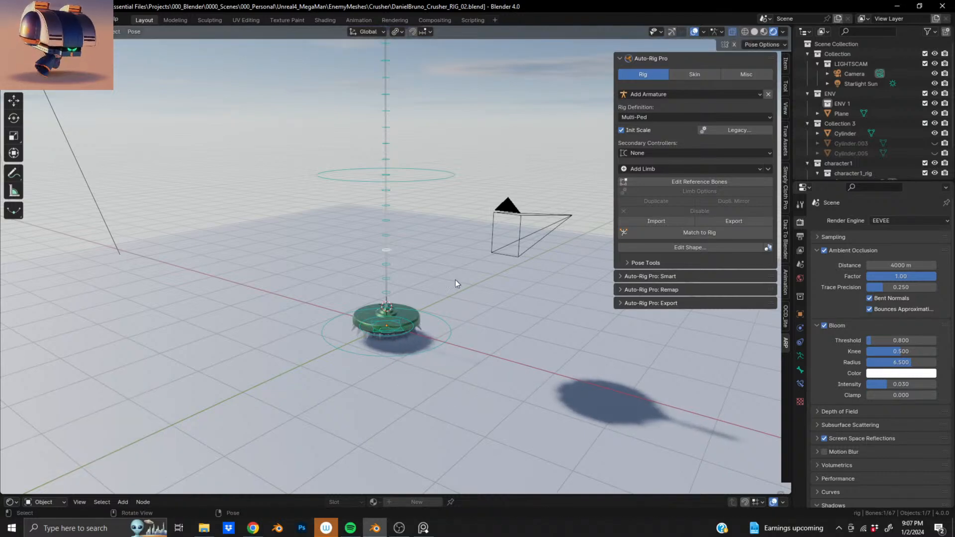
Try moving a small ring controller on the lower part of the pole, and undo the move.
key(g)
click(398, 237)
key(ctrl+z)
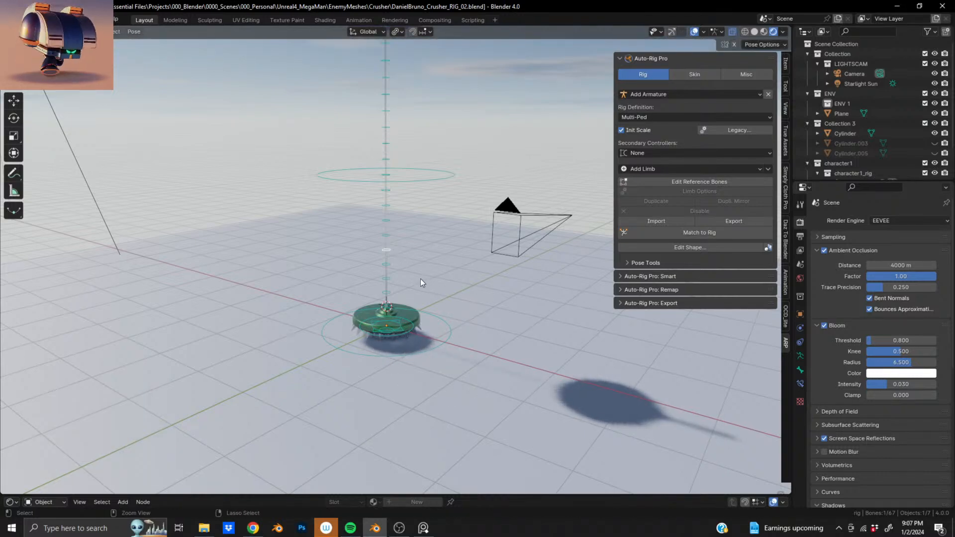
Edit the rig's reference bones, select the whole chain from base to head, and disable that limb.
middle_drag(420, 279, 381, 223)
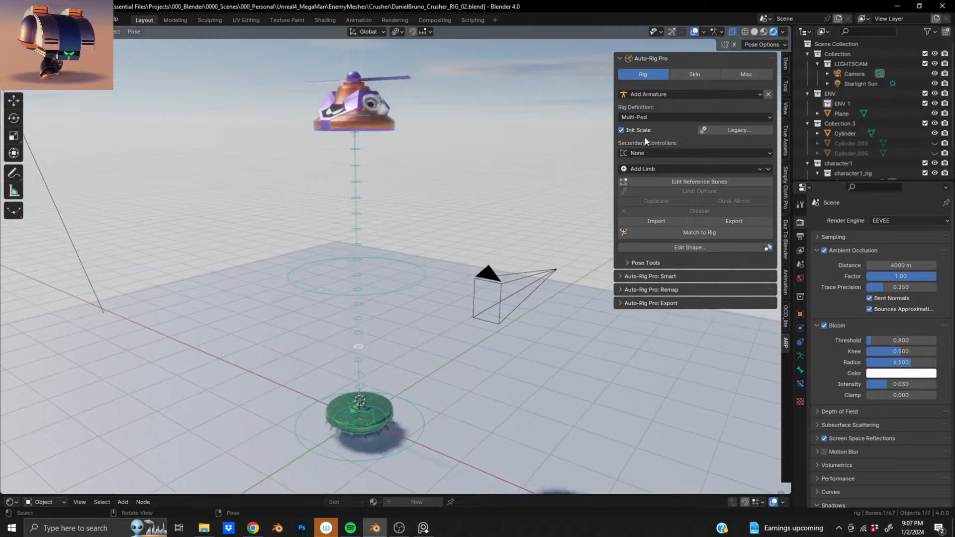
click(673, 180)
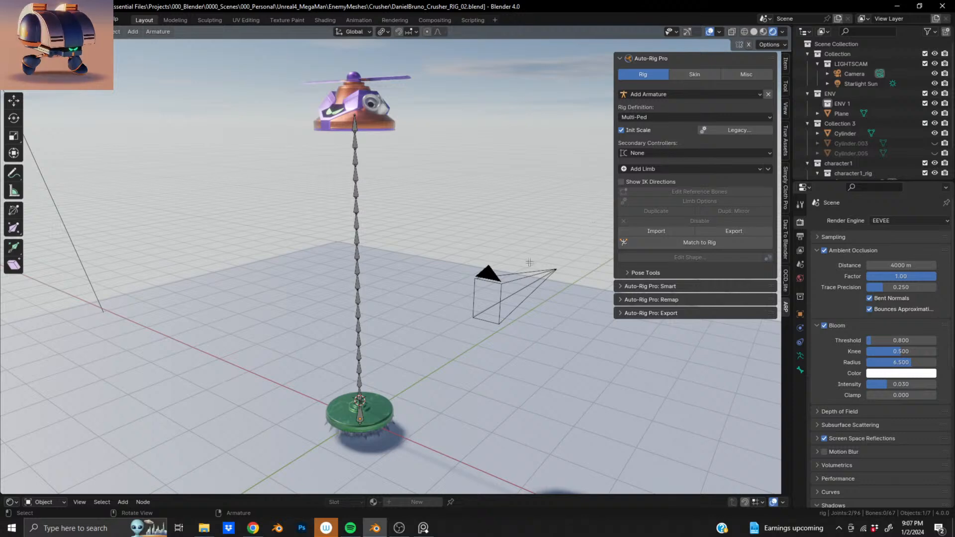
key(a)
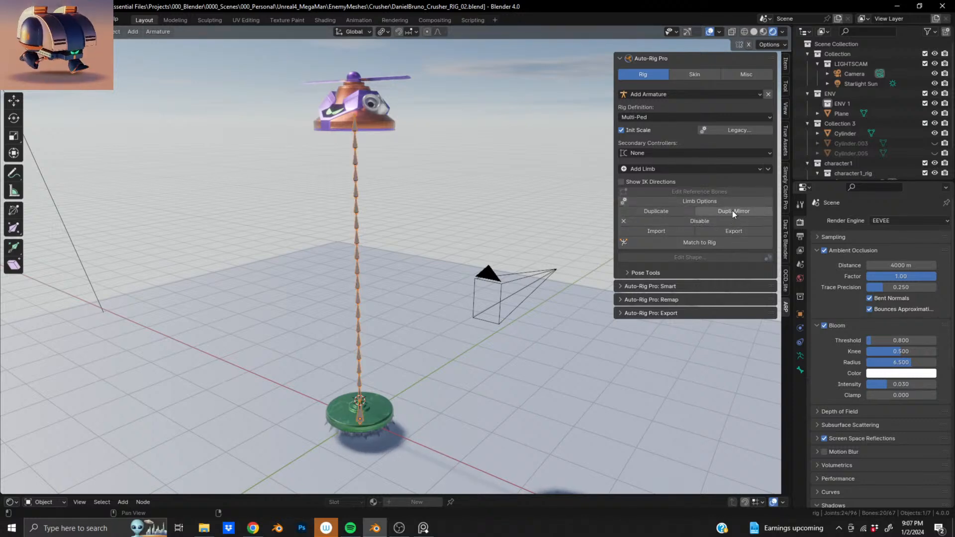
click(703, 218)
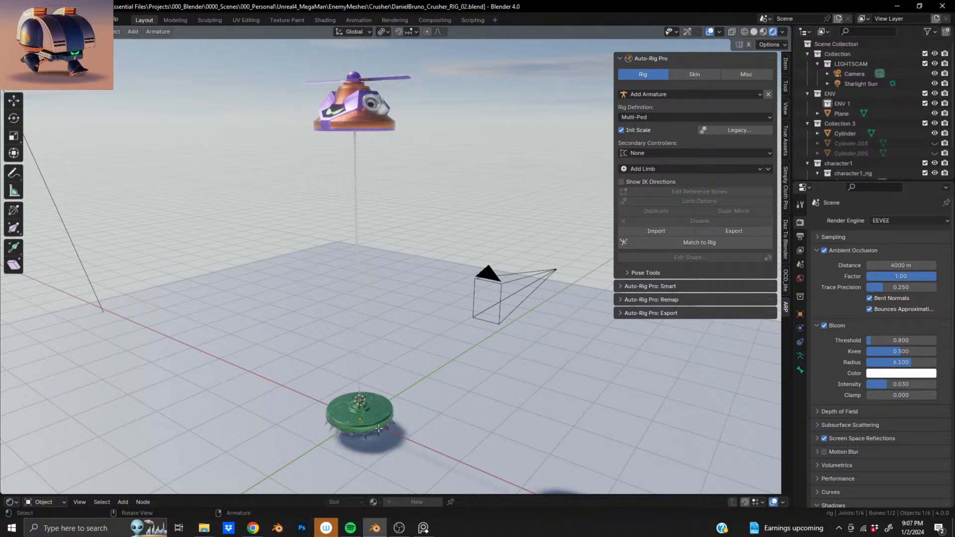
Add a Chain: Bendy Bones limb to the rig at the spiked base.
shift+middle_drag(354, 436, 361, 354)
scroll(360, 373, up, 6)
shift+middle_drag(359, 405, 430, 301)
click(685, 171)
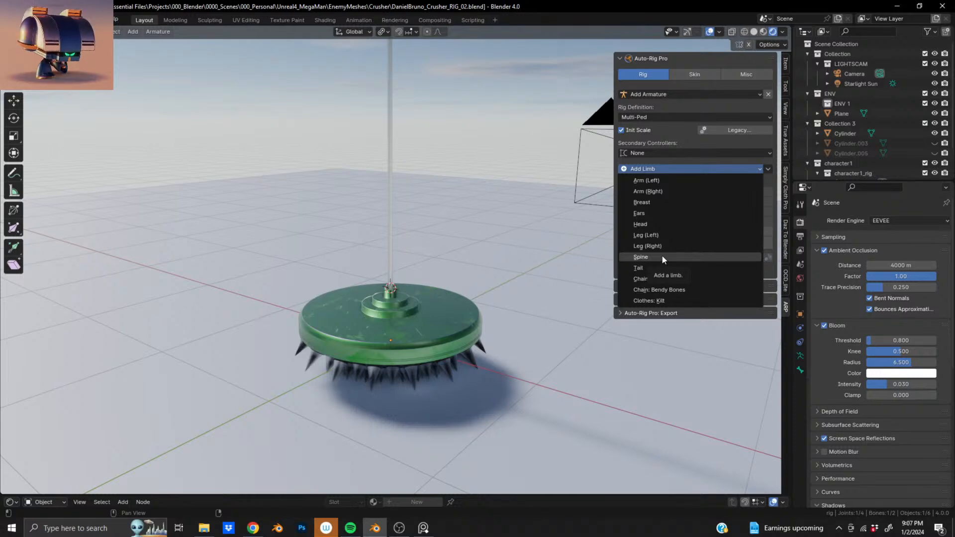
click(670, 290)
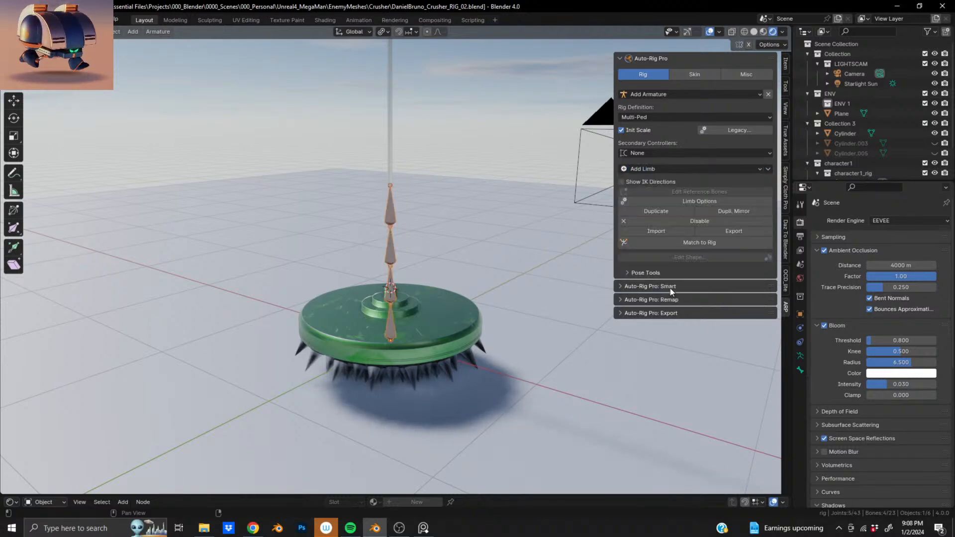
Set the new limb's Bendy Bones Count to 20 in its limb options and apply the change.
scroll(381, 379, down, 3)
scroll(381, 379, down, 3)
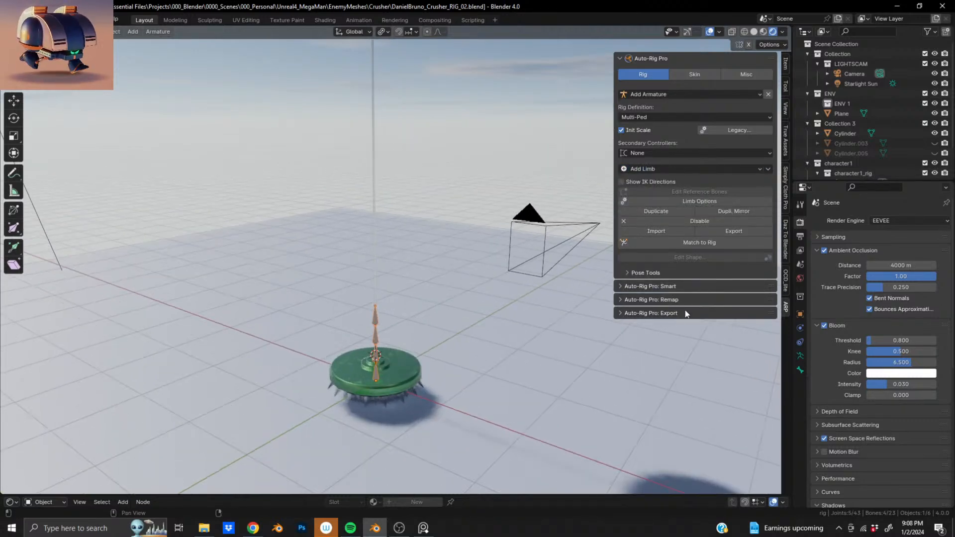
click(700, 201)
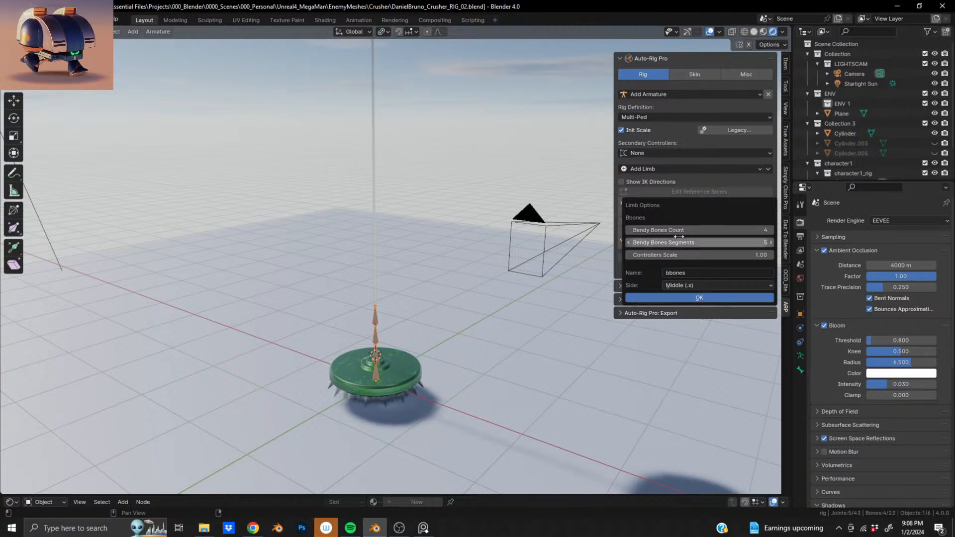
mouse_move(679, 231)
mouse_down()
mouse_move(865, 231)
mouse_move(687, 231)
mouse_up()
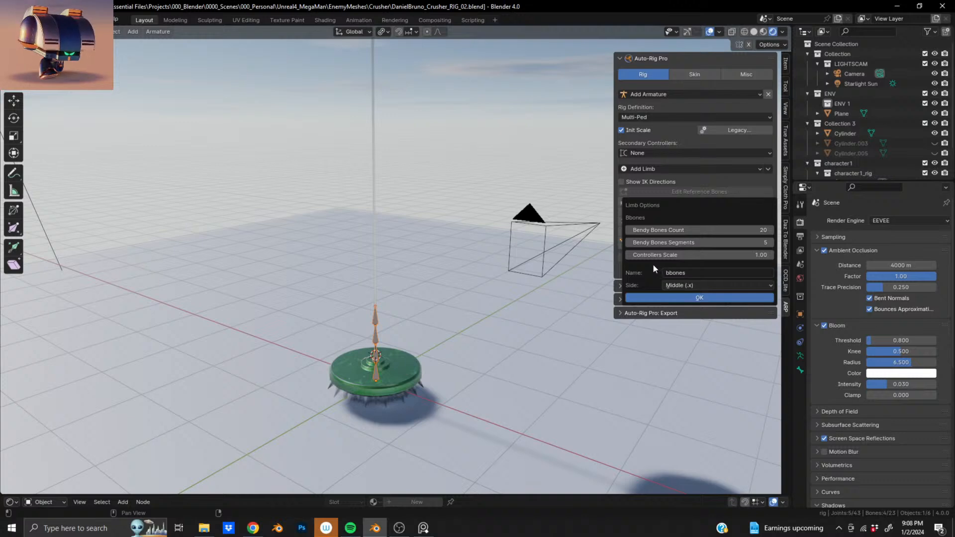
click(664, 297)
scroll(379, 404, up, 8)
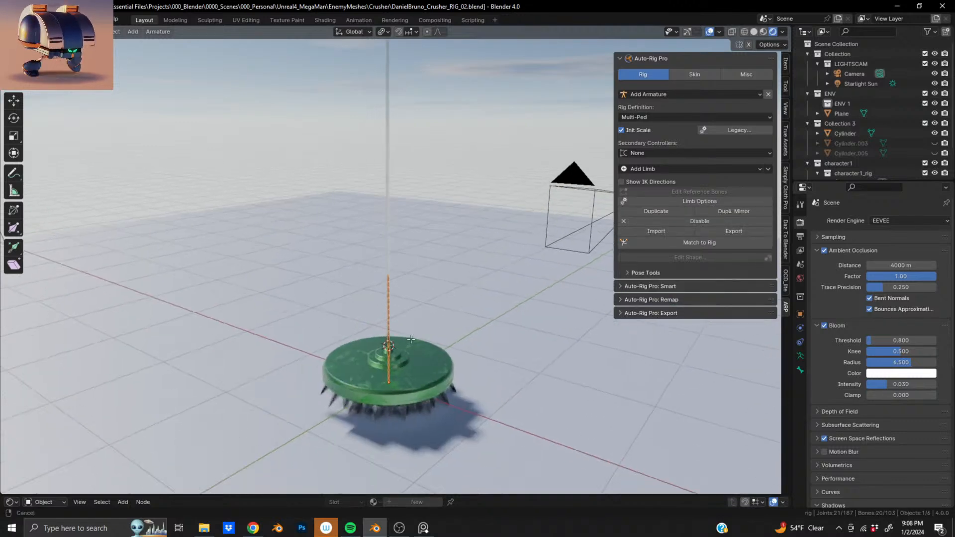
Raise the bone chain about 0.31 m along Z and nudge it back about 0.008 m, aligning its lowest inner joint with the green hub's top.
key(KP_1)
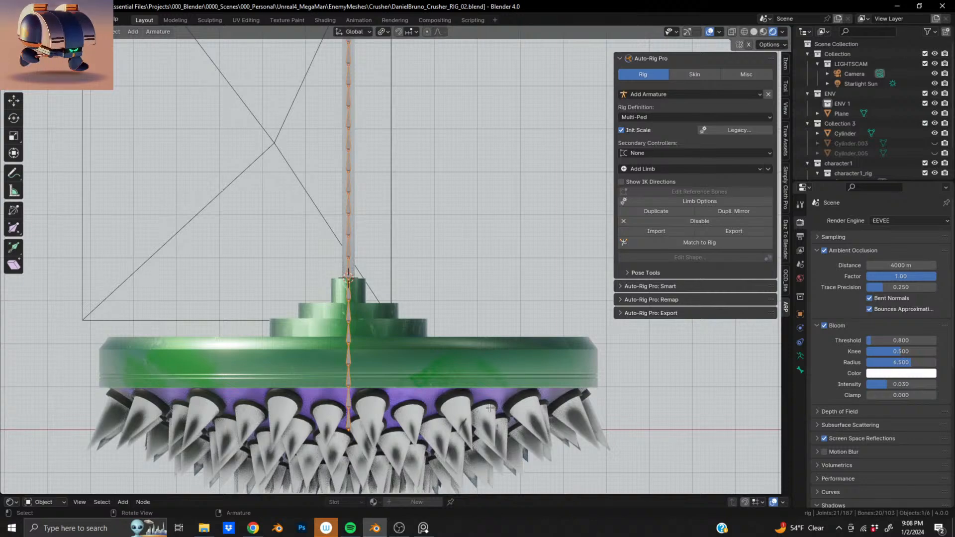
key(g)
key(z)
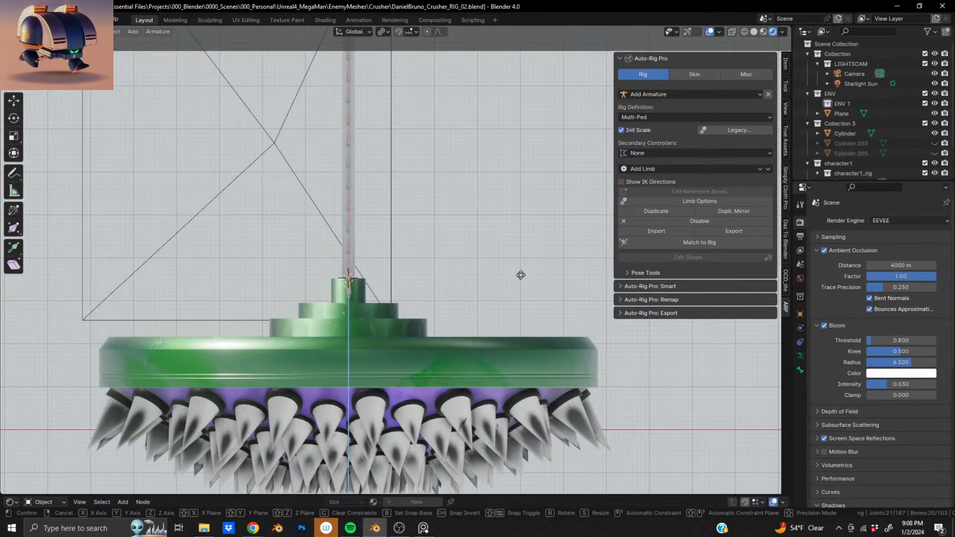
click(520, 275)
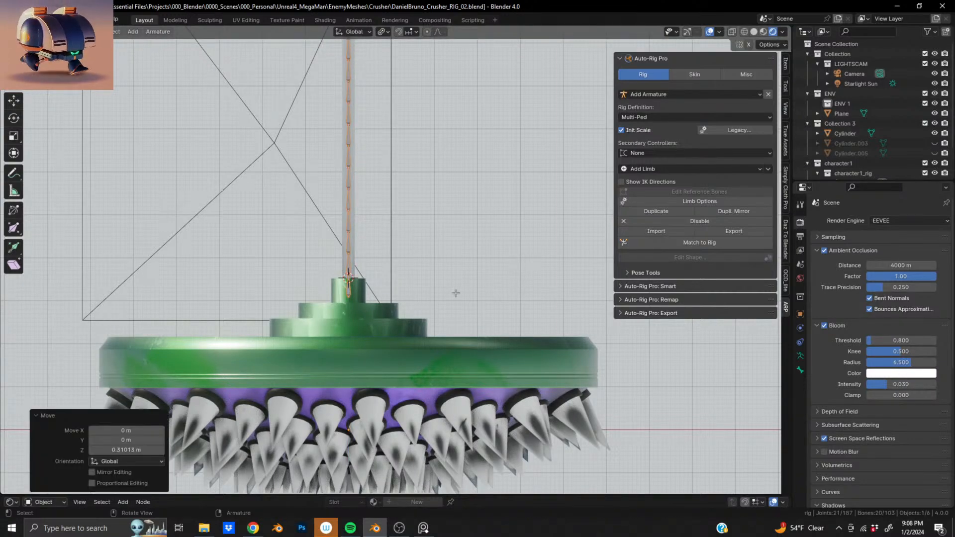
scroll(456, 293, up, 6)
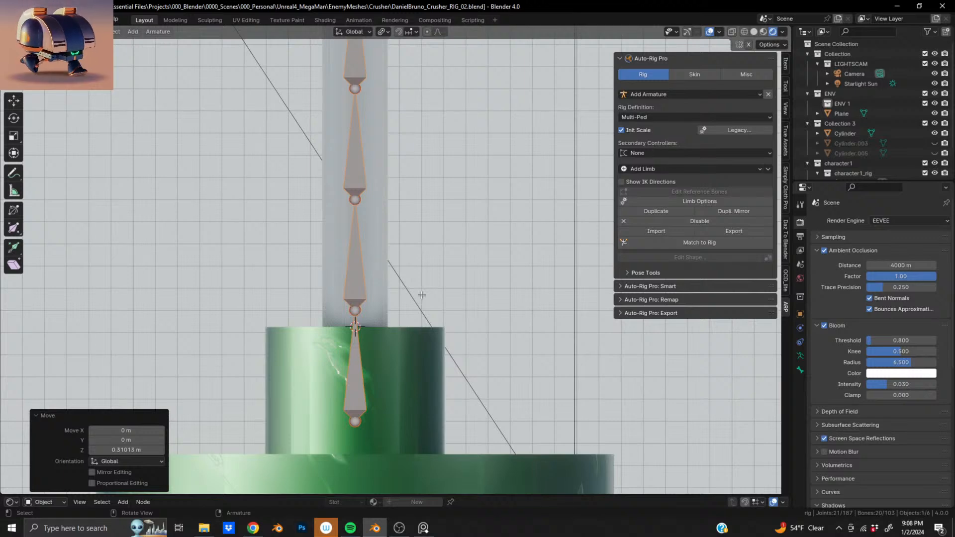
key(g)
key(z)
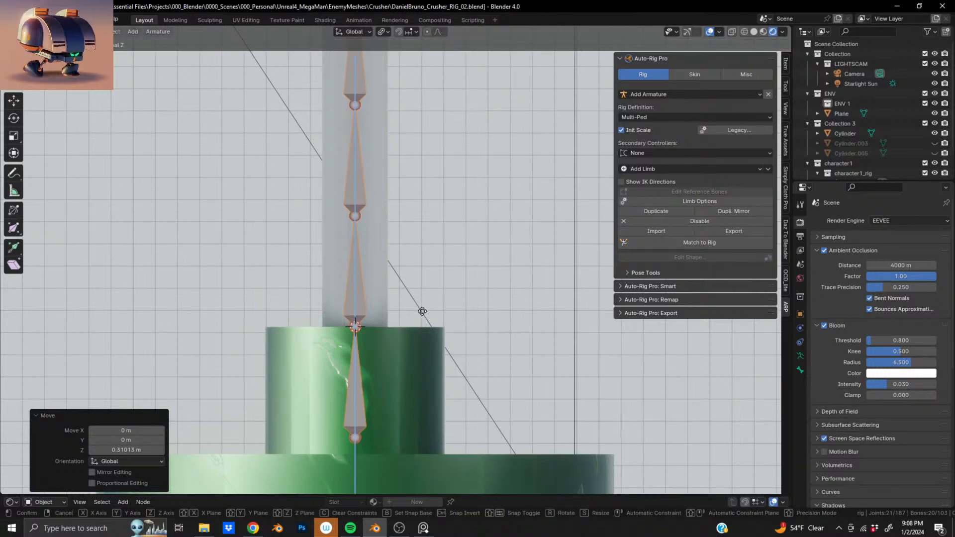
click(396, 346)
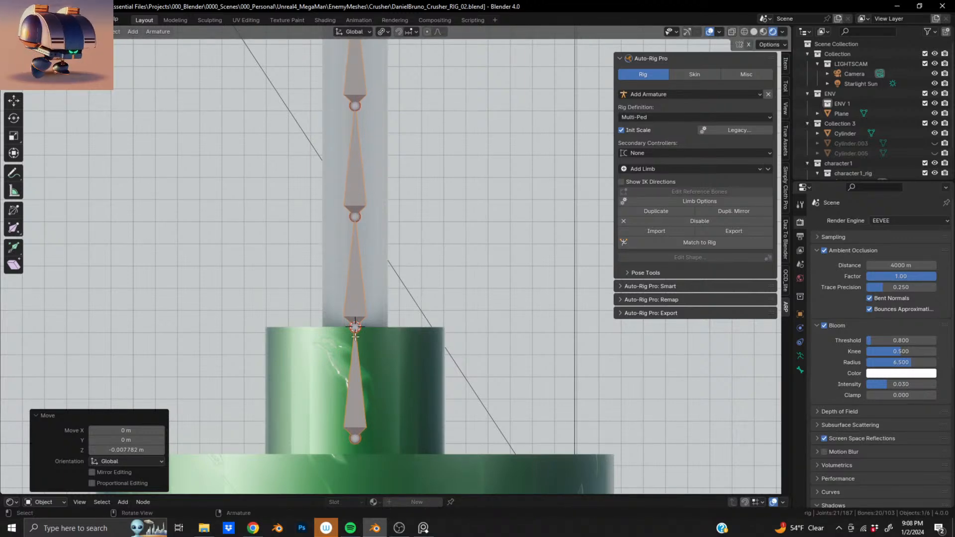
scroll(387, 345, down, 8)
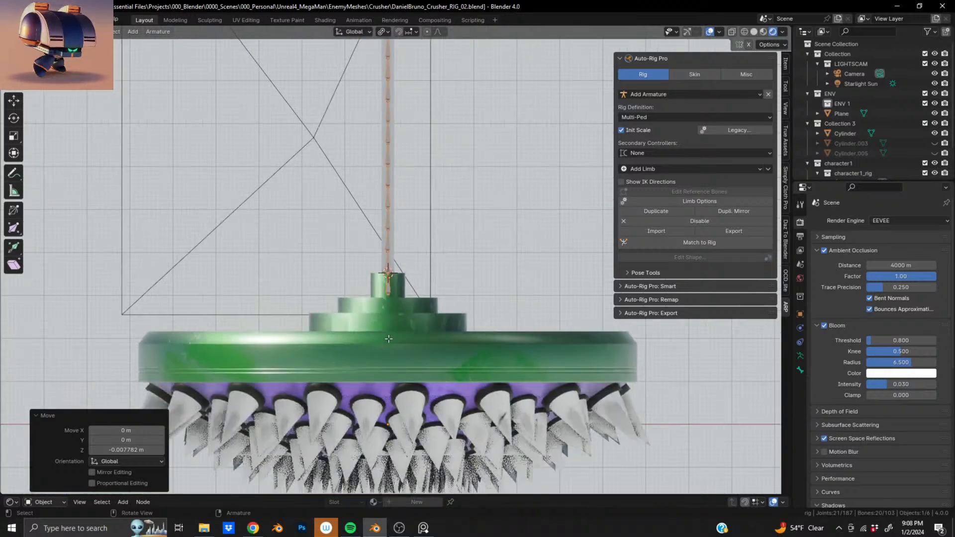
Try scaling the entire bone chain up toward the robot's head, and undo the scaling.
shift+middle_drag(399, 177, 407, 377)
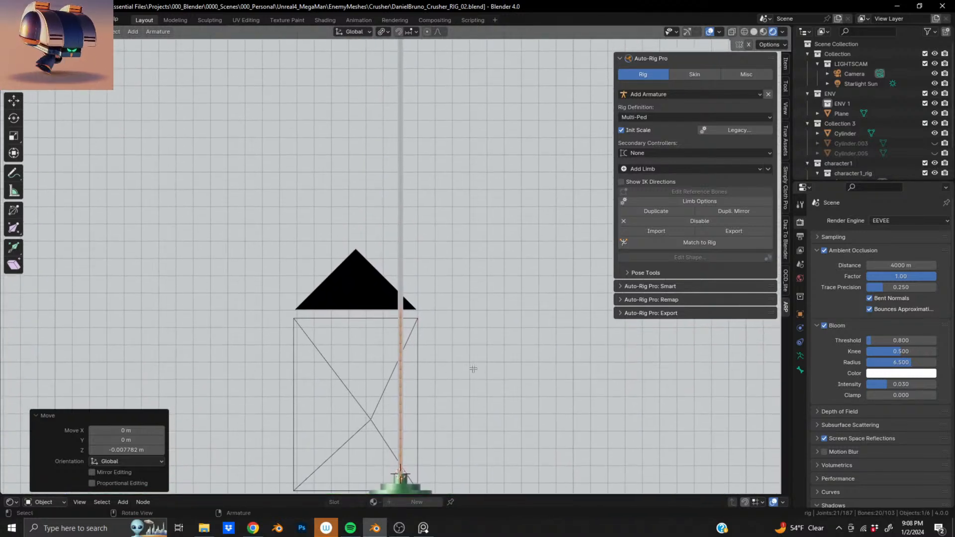
scroll(474, 369, down, 3)
key(s)
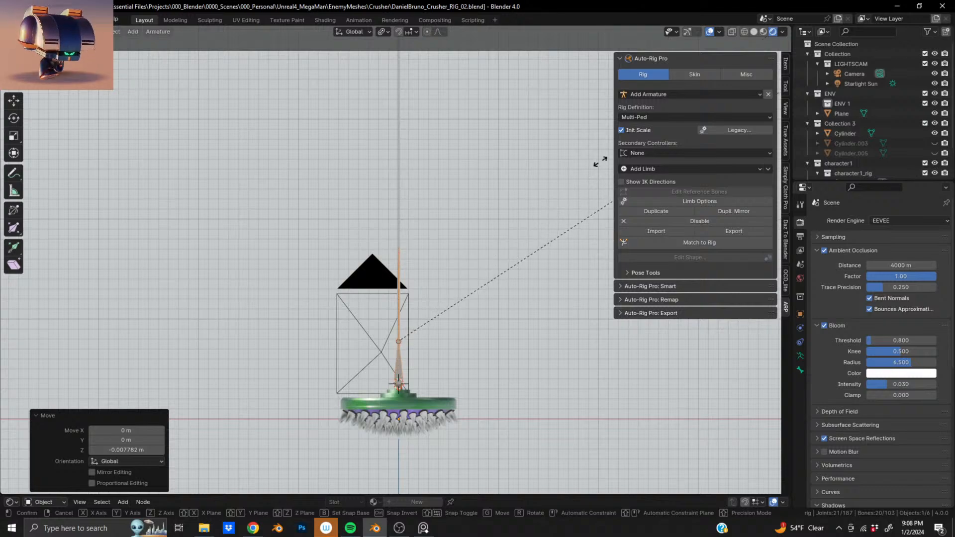
click(687, 95)
key(ctrl+z)
Deselect the lowest bone, select the joint at the hub's top edge, and try snapping the 3D cursor to the active element.
scroll(366, 416, up, 10)
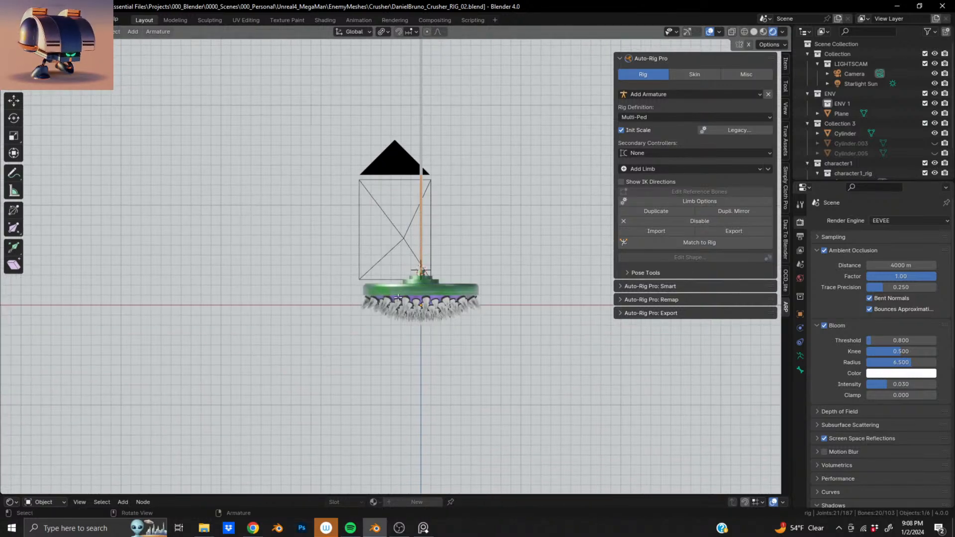
shift+middle_drag(535, 334, 416, 283)
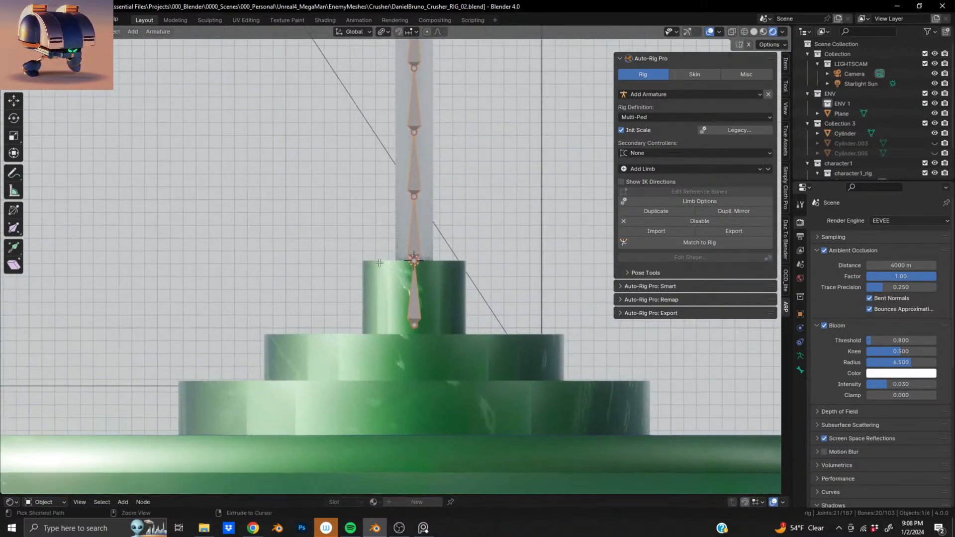
shift+drag(403, 280, 494, 388)
ctrl+drag(375, 299, 499, 346)
scroll(501, 346, up, 10)
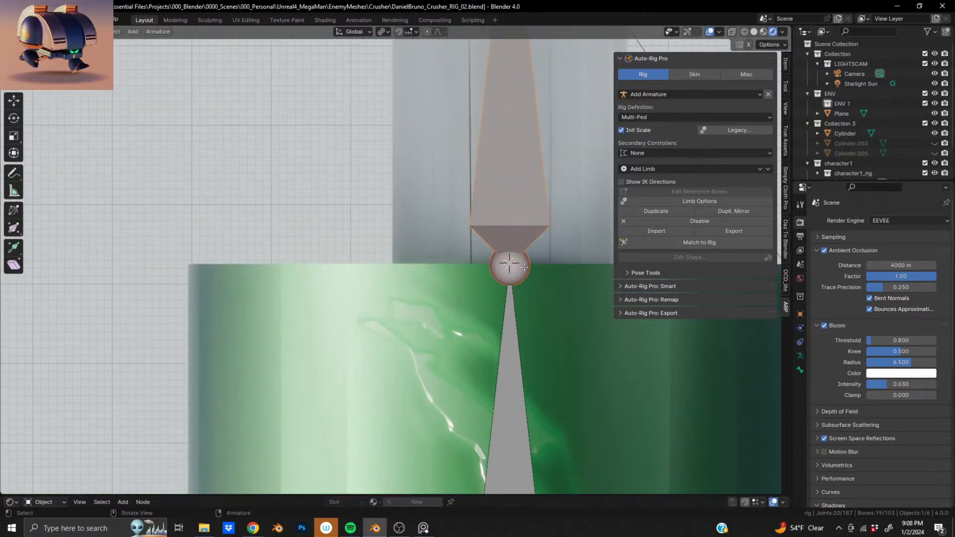
click(525, 267)
key(shift+s)
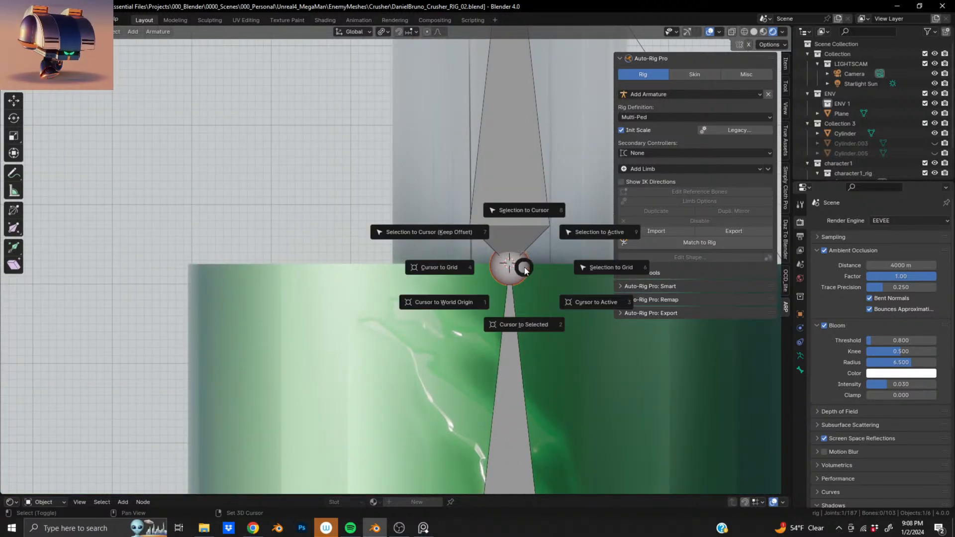
click(569, 296)
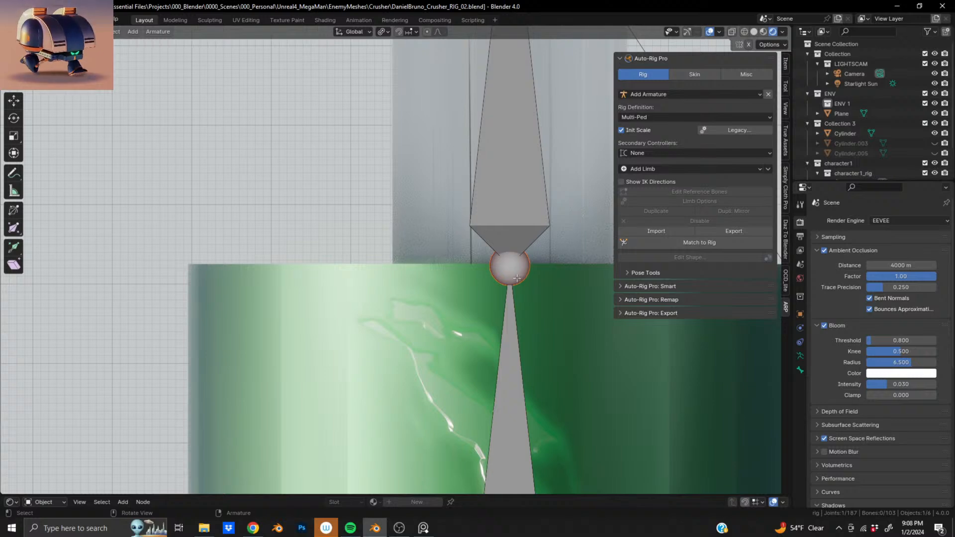
Select the second bone from the bottom and snap the 3D cursor to it as the active element.
middle_drag(518, 279, 444, 236)
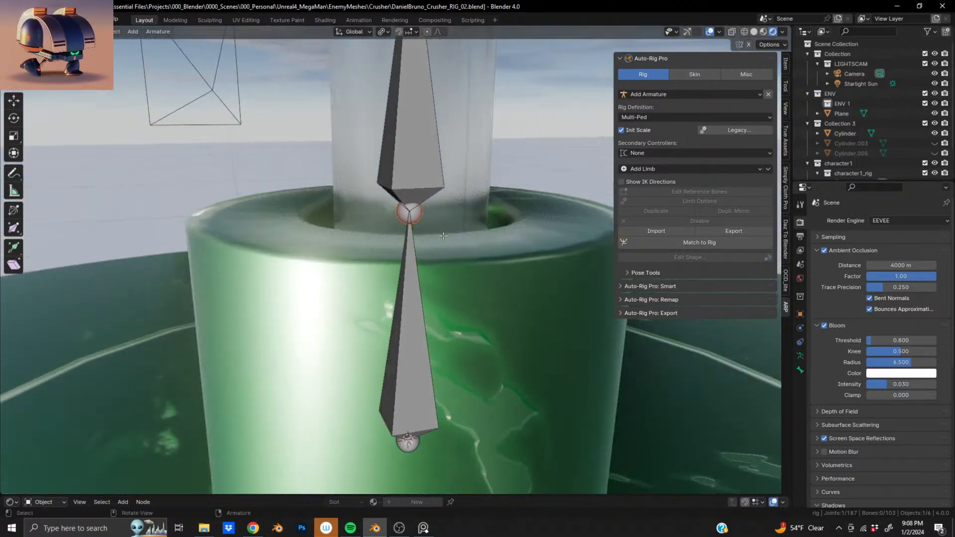
click(419, 190)
key(shift+s)
click(522, 240)
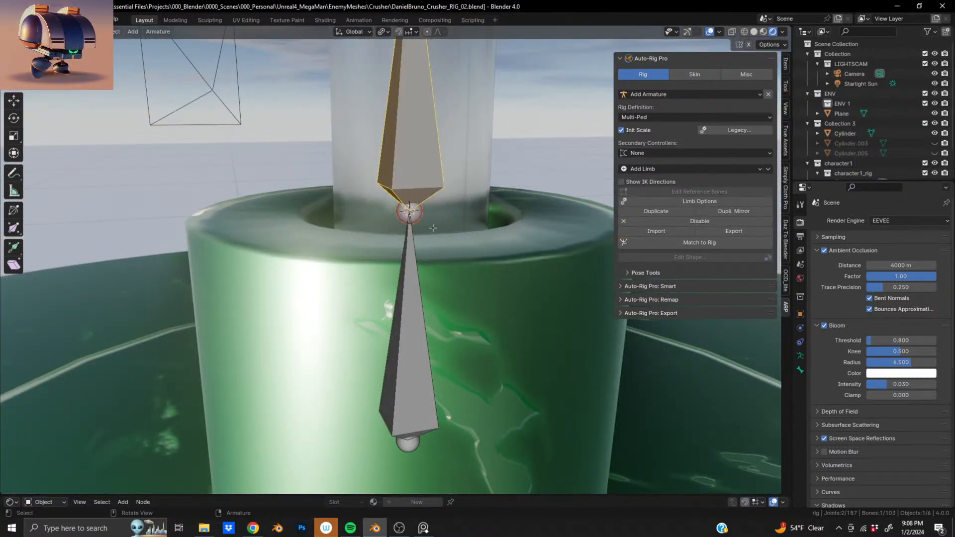
Extend the selection to all chain bones above the lowest one, which stays unselected inside the hub.
scroll(433, 228, down, 15)
mouse_move(418, 224)
middle_down()
mouse_move(388, 221)
mouse_move(406, 239)
middle_up()
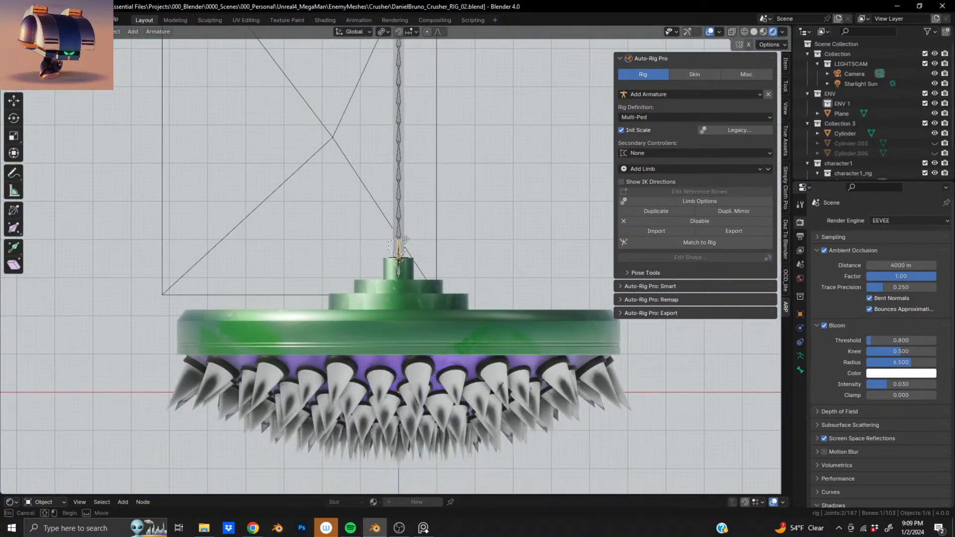
shift+drag(468, 70, 468, 70)
shift+middle_drag(411, 87, 424, 215)
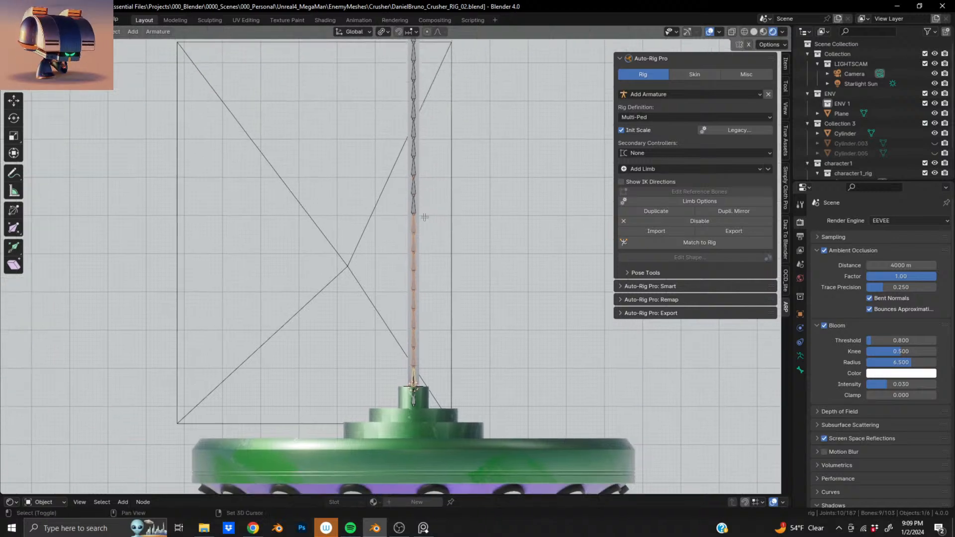
scroll(424, 215, down, 4)
shift+drag(361, 265, 468, 109)
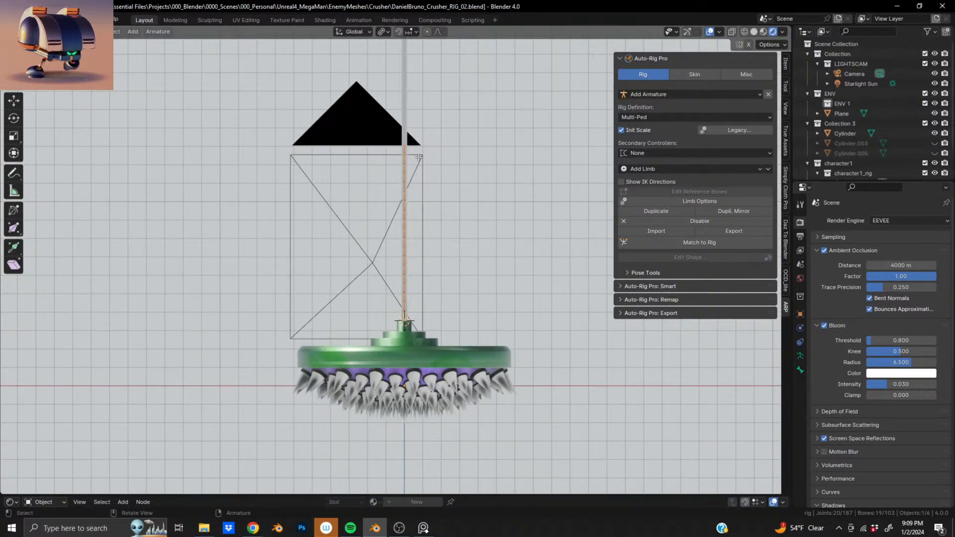
Try scaling the selected upper chain bones around their individual origins, and undo the scaling.
shift+middle_drag(419, 158, 397, 272)
scroll(410, 265, down, 5)
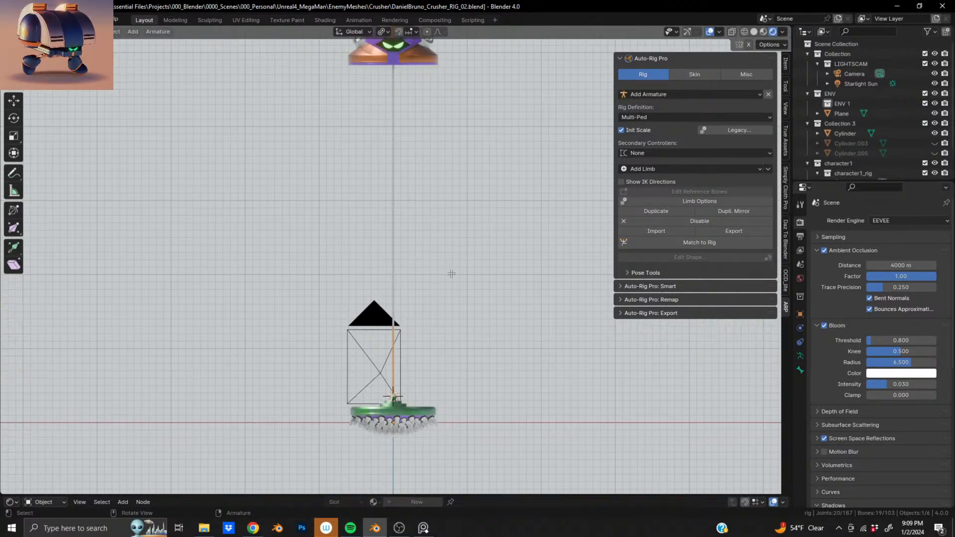
key(s)
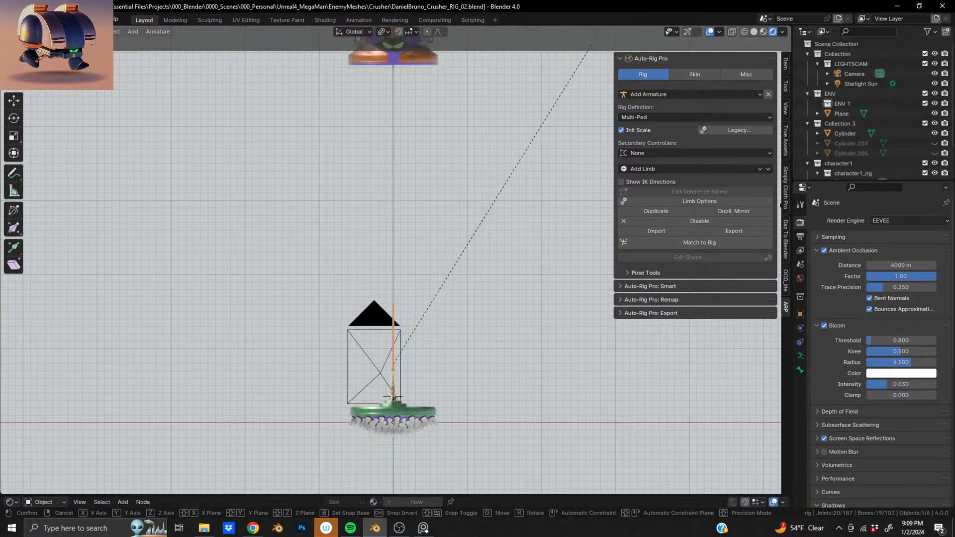
click(724, 6)
key(ctrl+z)
Scale the selected bones by about 4.812 around the 3D Cursor pivot so the chain reaches the head, and match the rig to them.
click(384, 32)
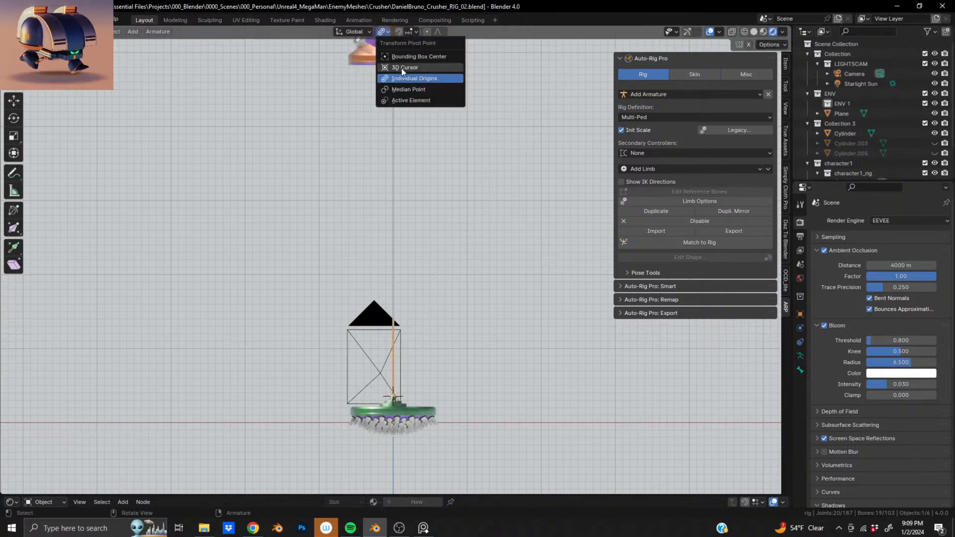
click(401, 68)
key(s)
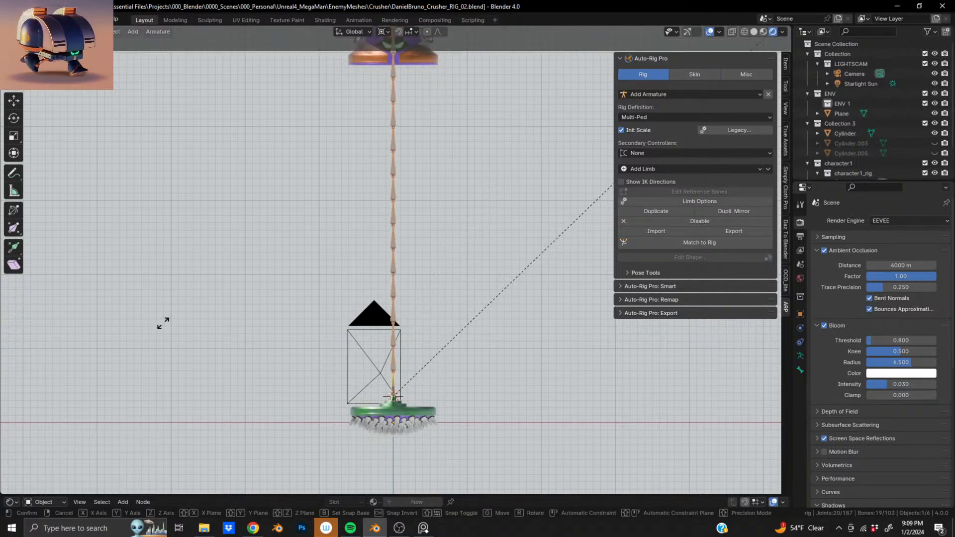
click(83, 94)
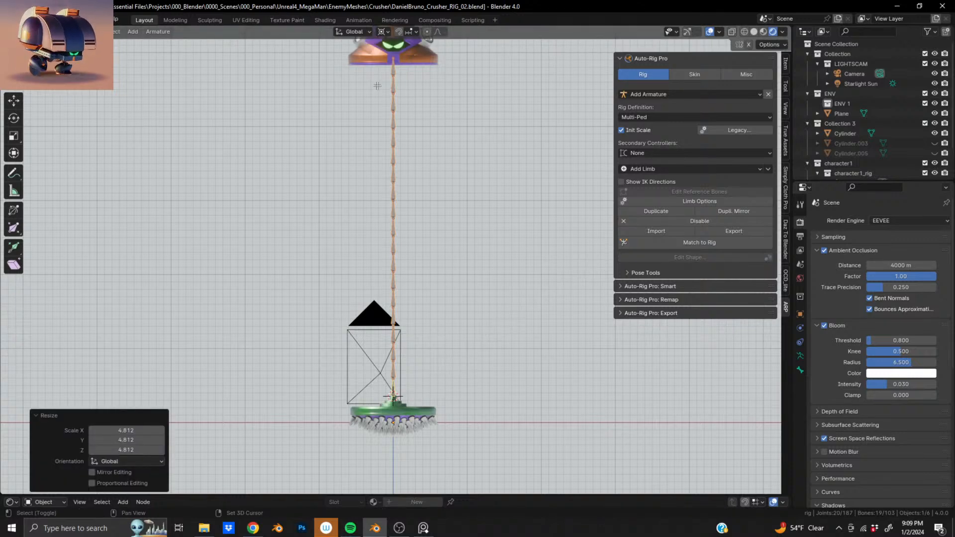
middle_drag(377, 85, 346, 134)
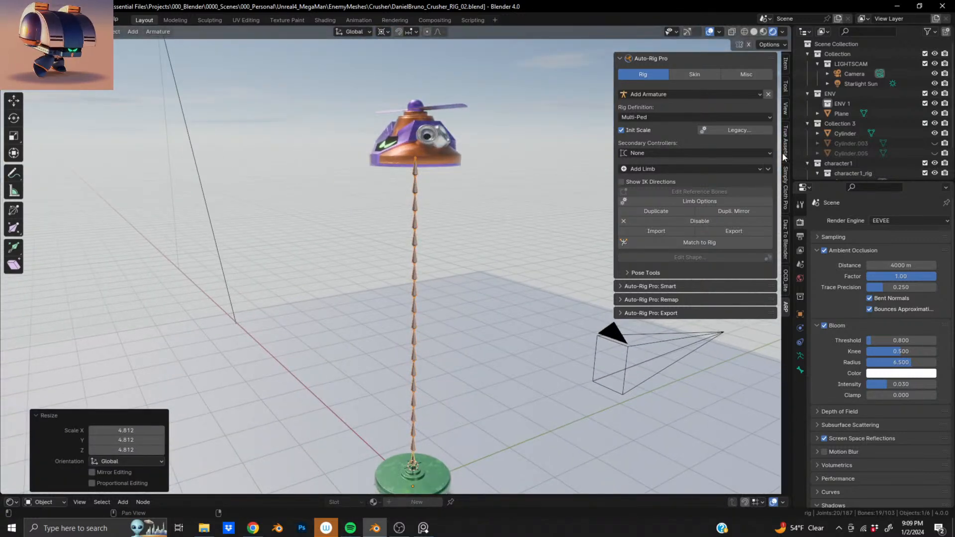
click(713, 244)
Select the topmost ring controller inside the head's underside, and toggle X-ray in the rendered view after checking solid shading.
shift+middle_drag(423, 213, 408, 238)
scroll(408, 238, up, 3)
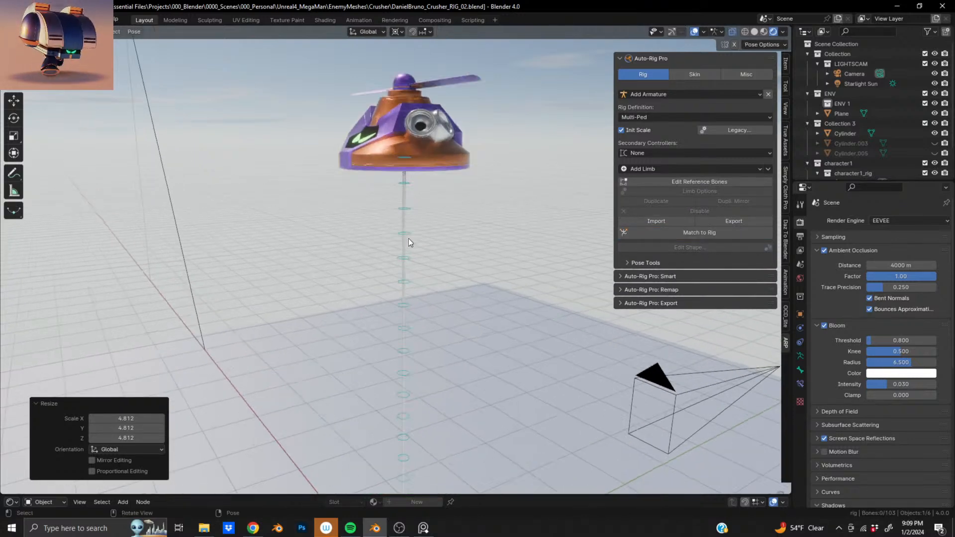
scroll(396, 259, up, 2)
shift+middle_drag(412, 166, 399, 214)
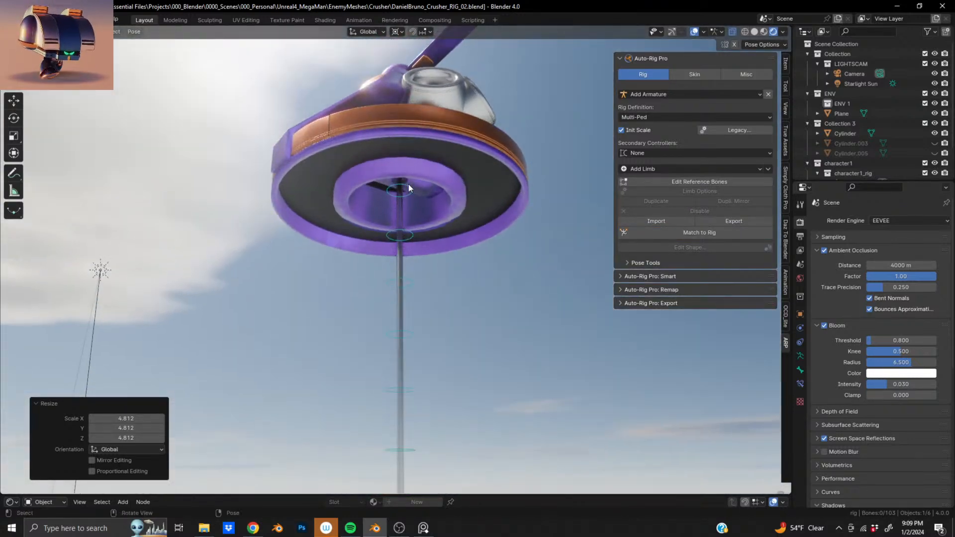
click(408, 184)
scroll(416, 246, down, 1)
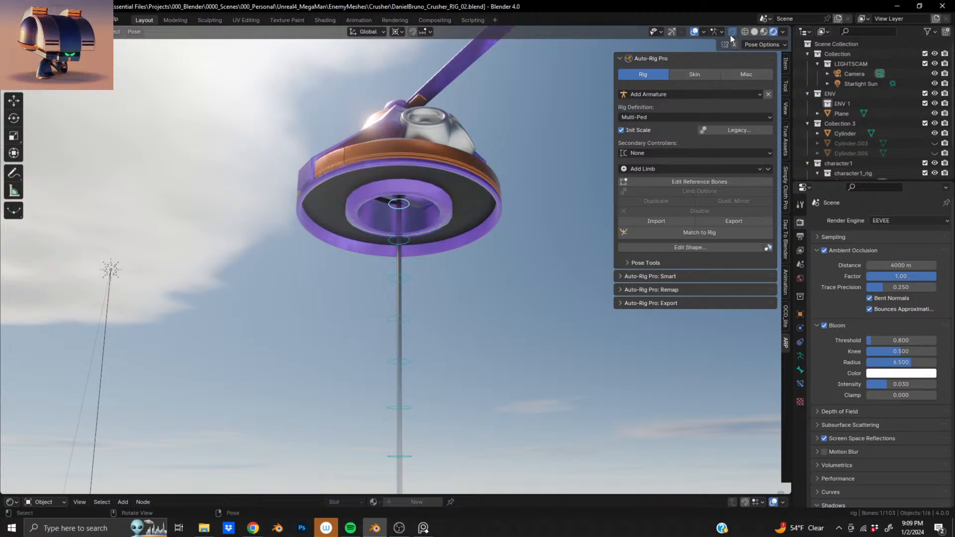
click(754, 32)
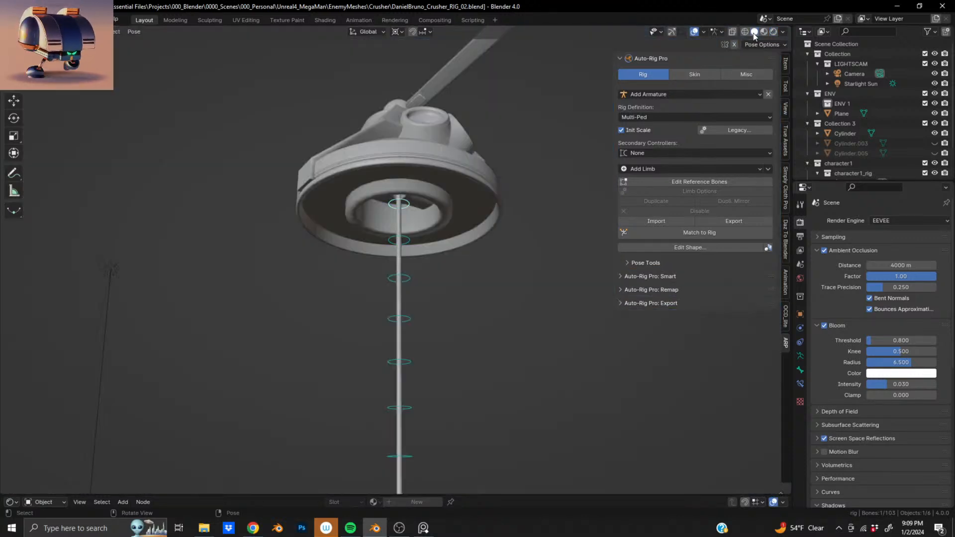
click(773, 33)
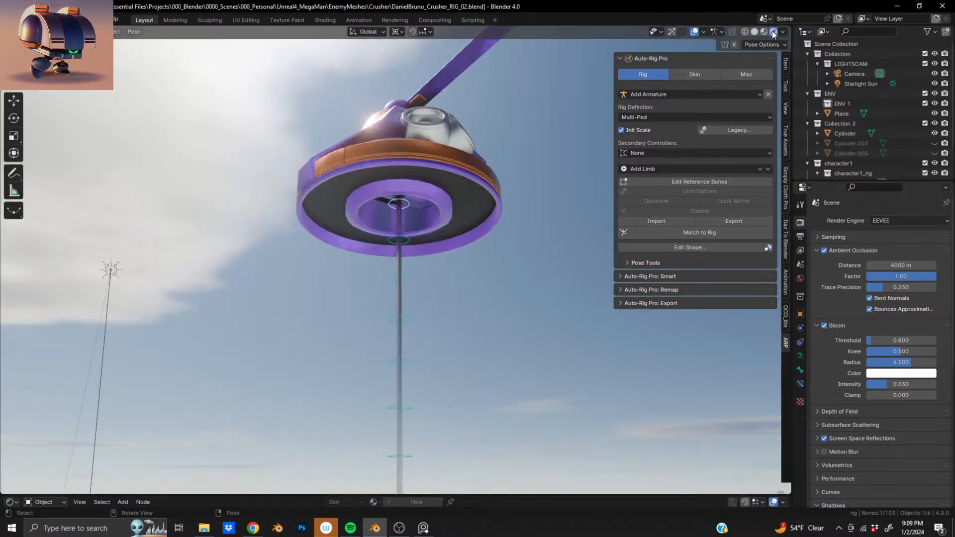
click(733, 32)
Try moving the topmost ring controller sideways away from the head, and undo the move.
middle_drag(408, 162, 405, 186)
scroll(405, 185, down, 5)
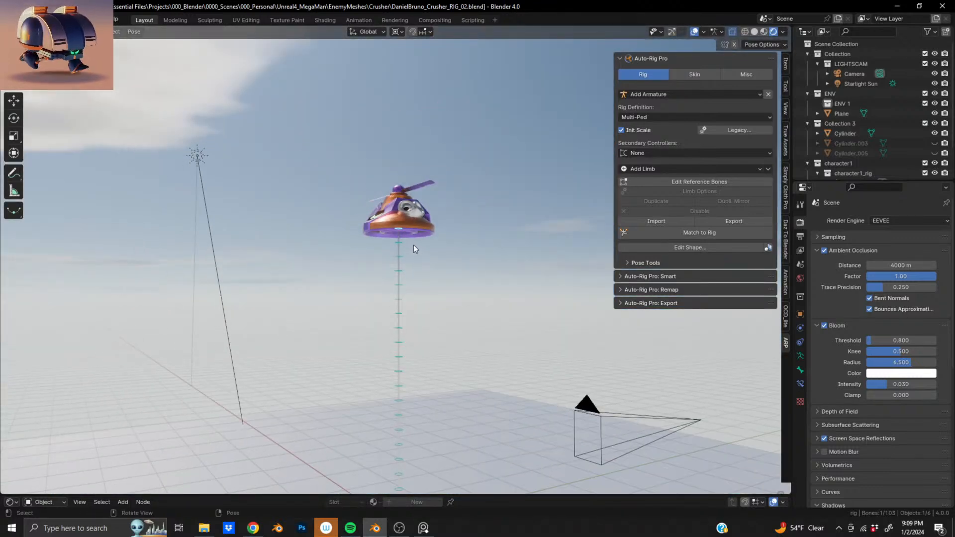
key(g)
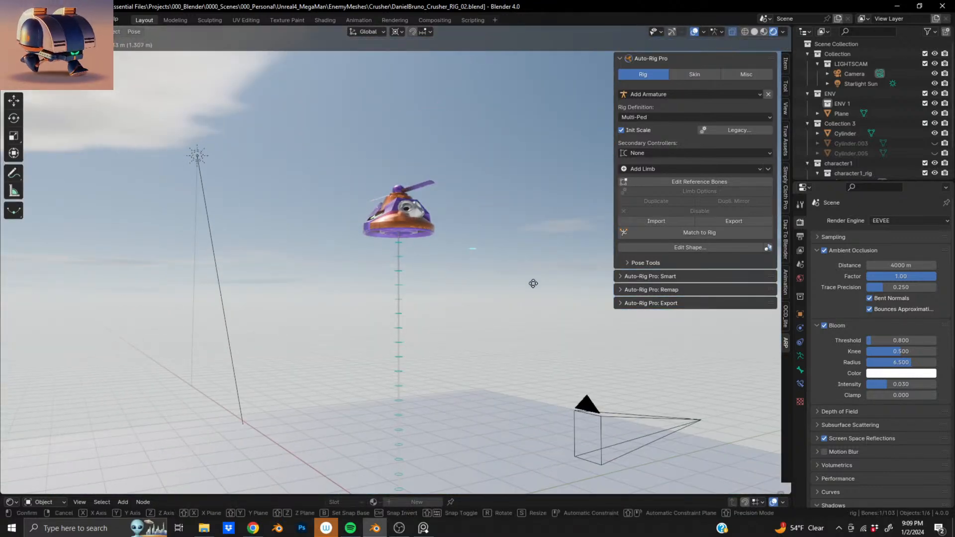
click(534, 283)
key(ctrl+z)
Try moving the large base controller sideways away from the spiked base, and undo the move.
shift+middle_drag(392, 408, 376, 315)
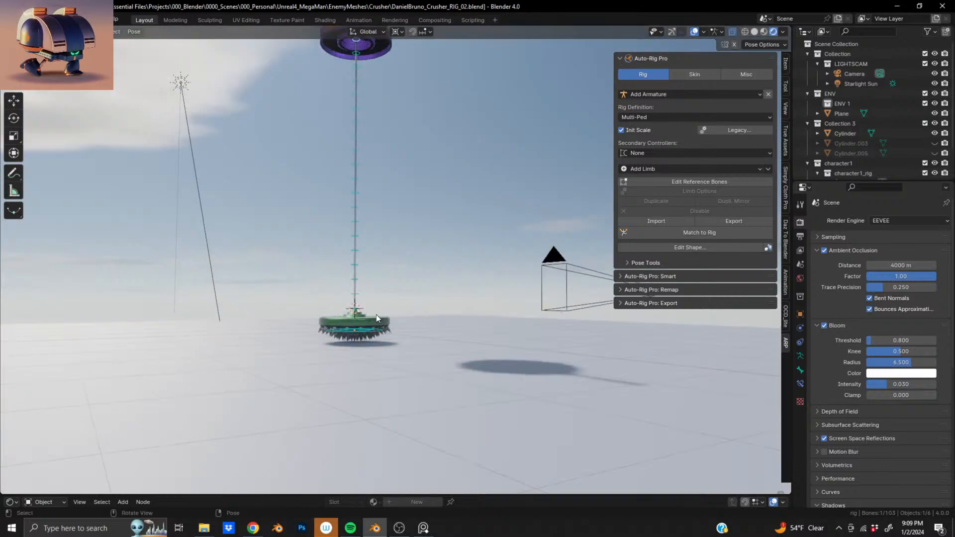
scroll(376, 315, up, 5)
shift+middle_drag(323, 384, 390, 362)
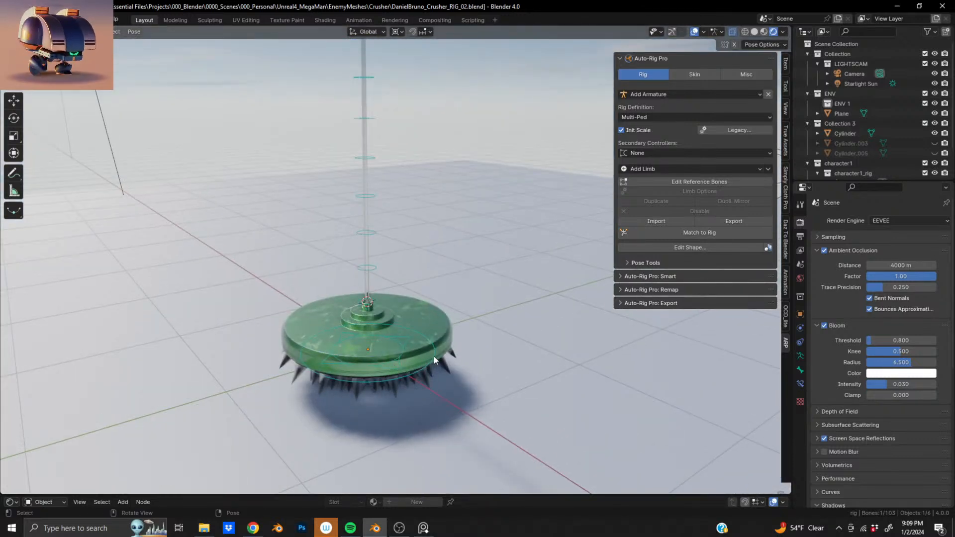
key(g)
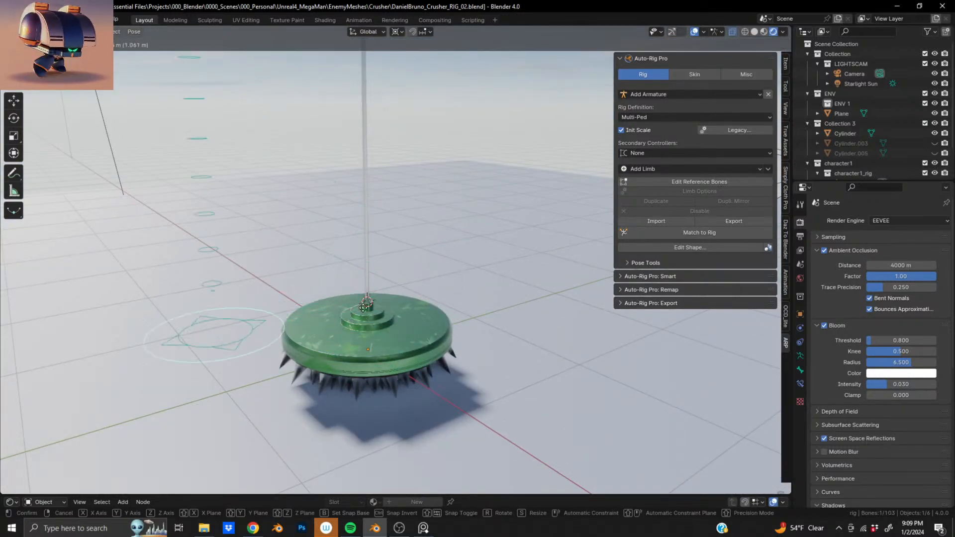
click(476, 226)
key(ctrl+z)
Try moving the ring controller around the spiked base's central post, and undo the move.
scroll(416, 311, up, 8)
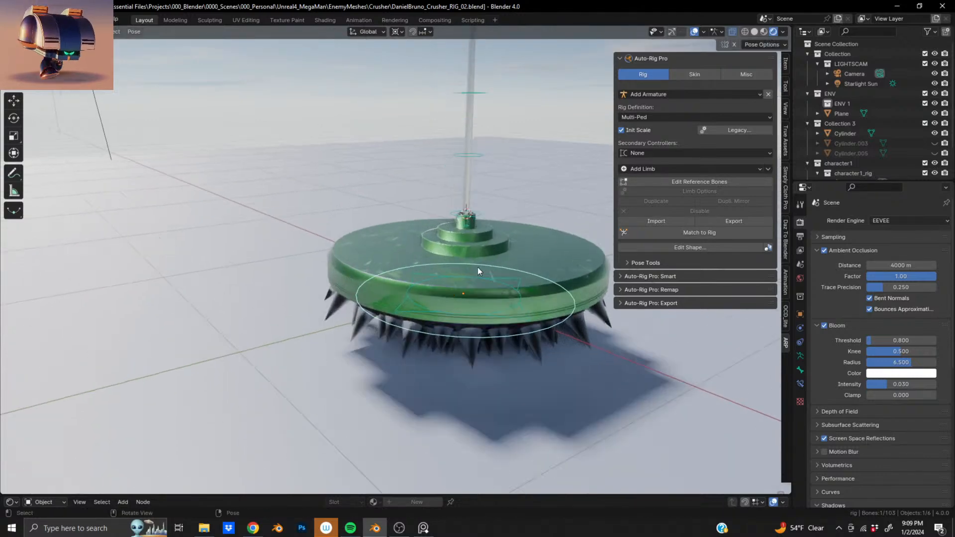
scroll(435, 247, down, 8)
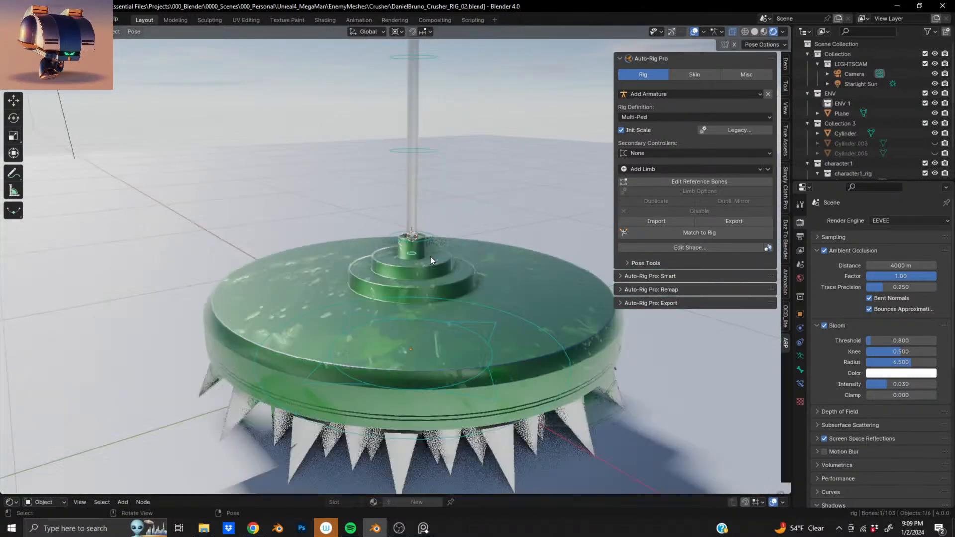
key(g)
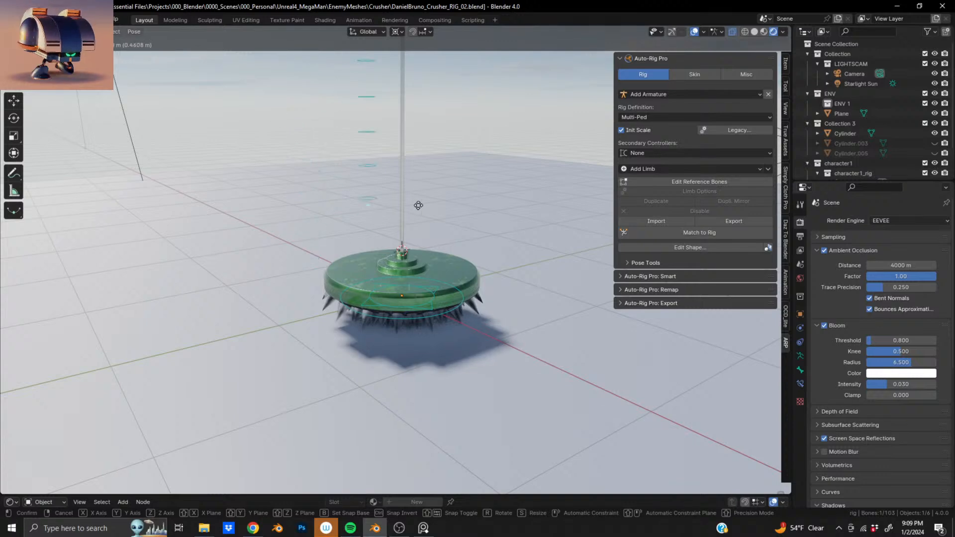
click(534, 203)
key(ctrl+z)
Try moving the topmost ring controller inside the head's underside once more, and undo the move.
scroll(409, 223, down, 7)
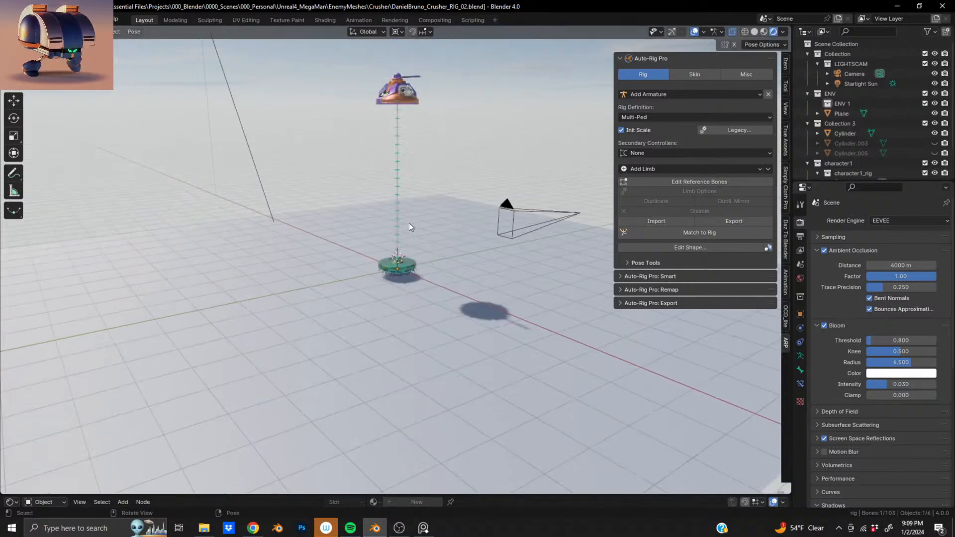
shift+middle_drag(409, 223, 392, 313)
scroll(392, 314, up, 8)
scroll(356, 180, down, 3)
shift+middle_drag(356, 180, 383, 266)
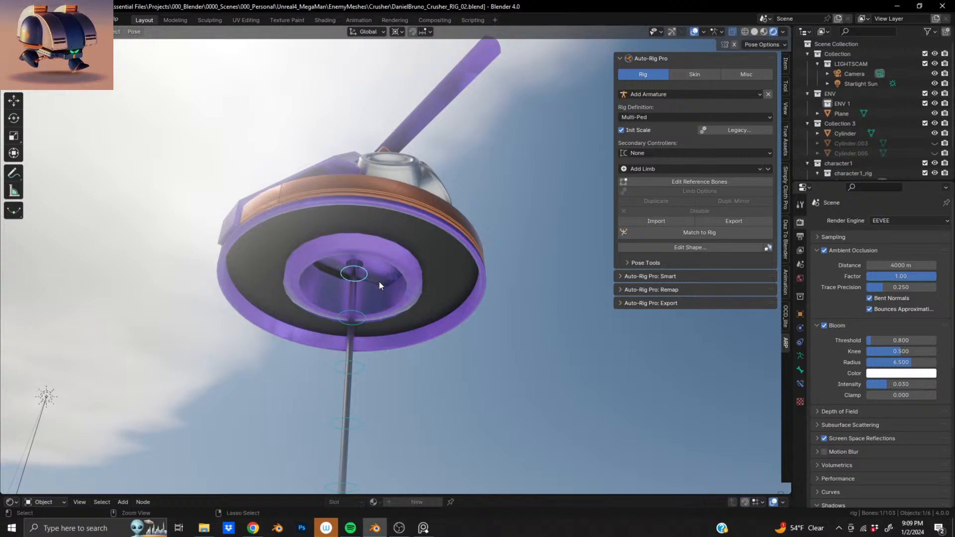
key(g)
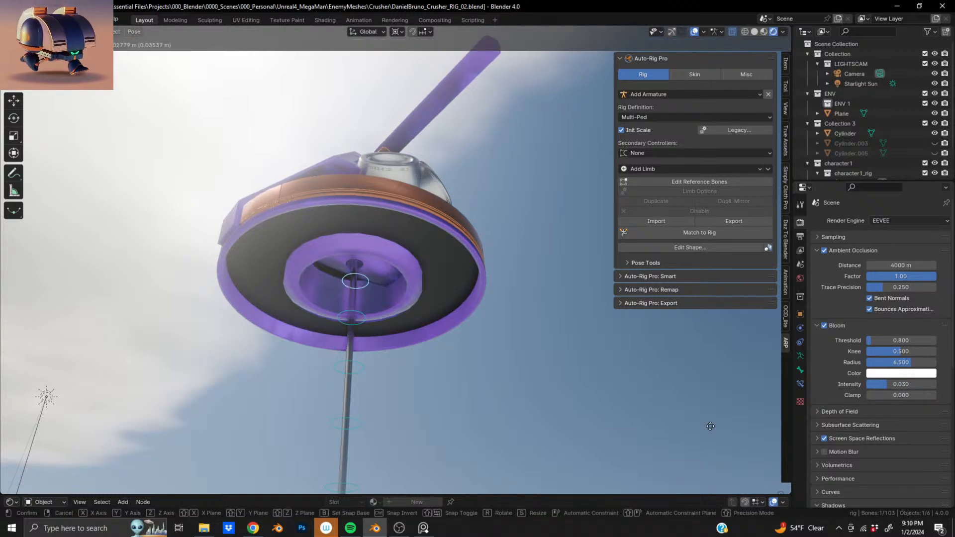
click(110, 364)
key(ctrl+z)
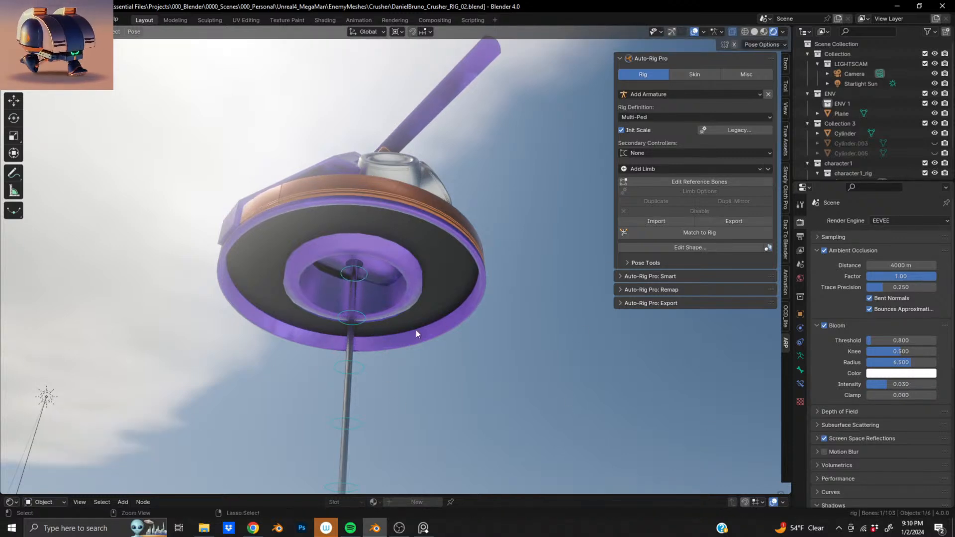
Edit the reference bones, select the whole chain between base and head, and disable the Bendy Bones limb.
click(680, 181)
key(q)
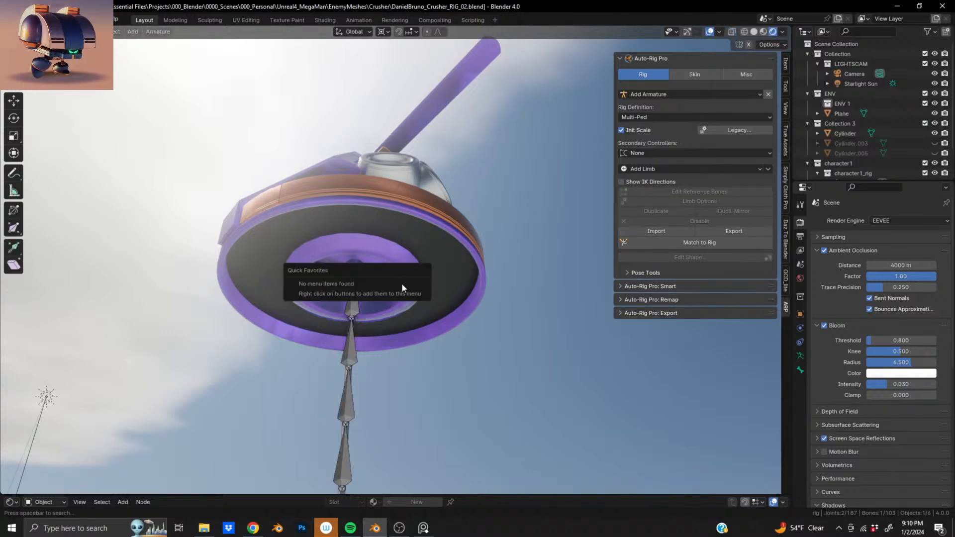
key(a)
click(711, 221)
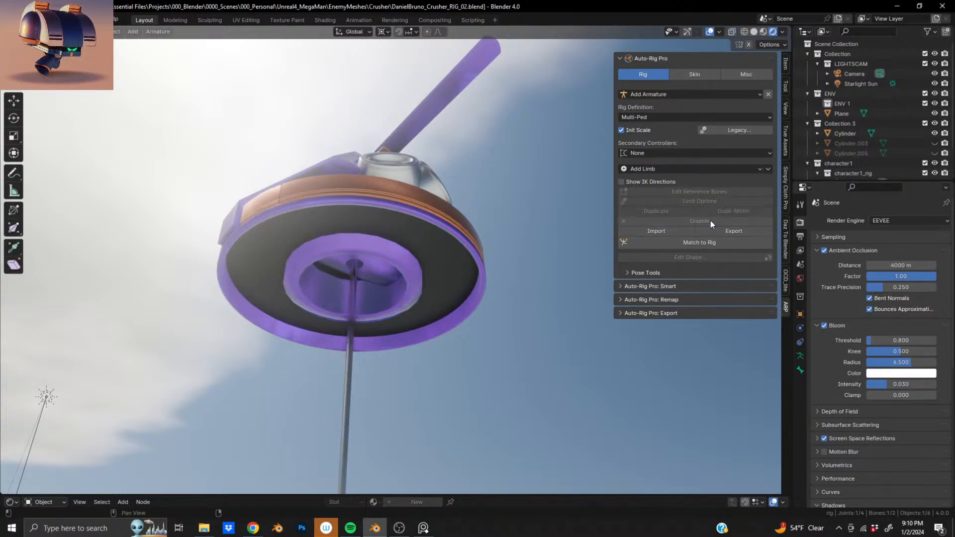
scroll(465, 254, down, 3)
middle_drag(463, 247, 465, 292)
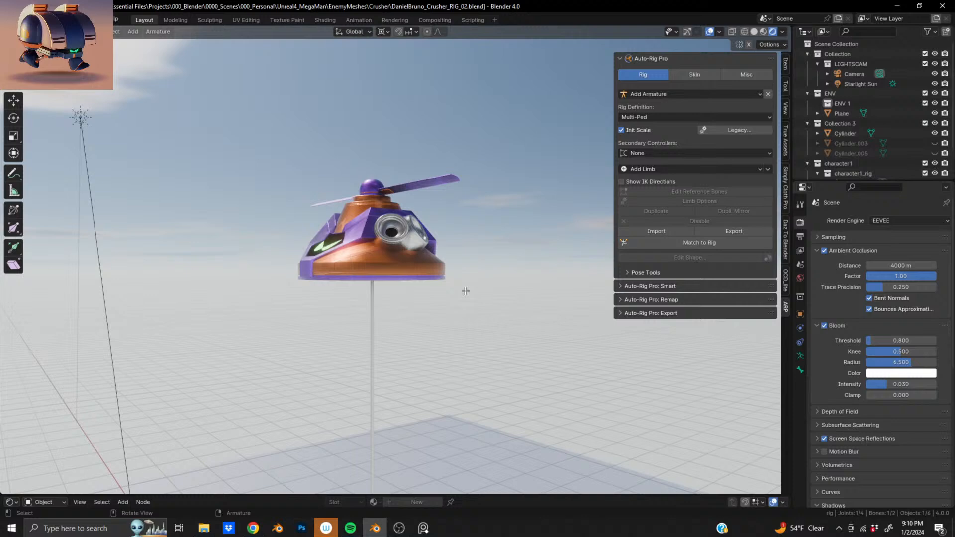
Add a Tail limb to the armature, keeping the Multi-Ped definition and no secondary controllers.
click(685, 171)
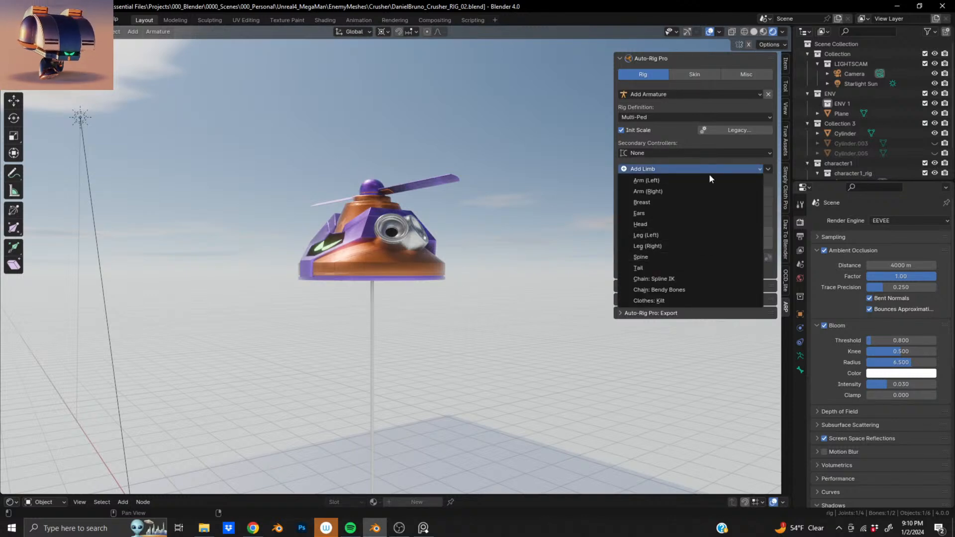
click(667, 154)
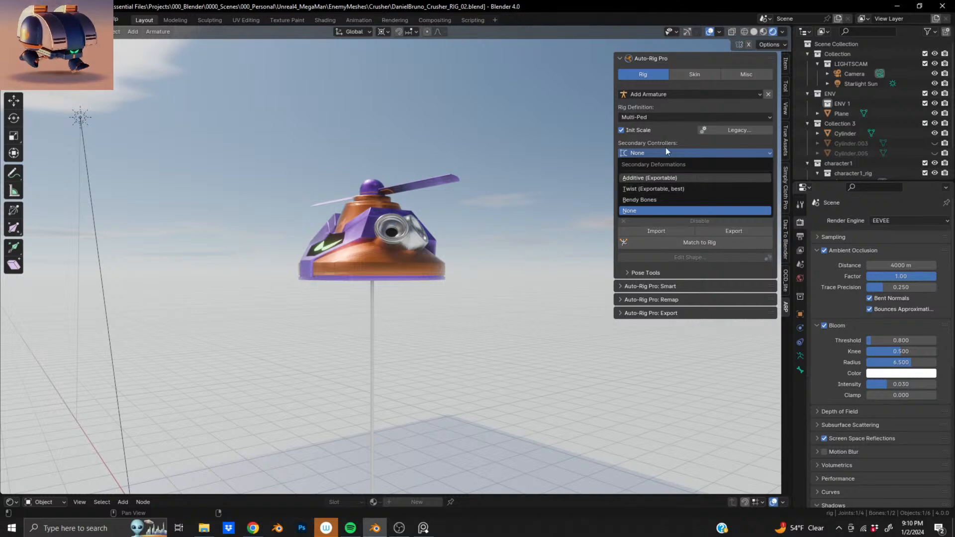
click(667, 118)
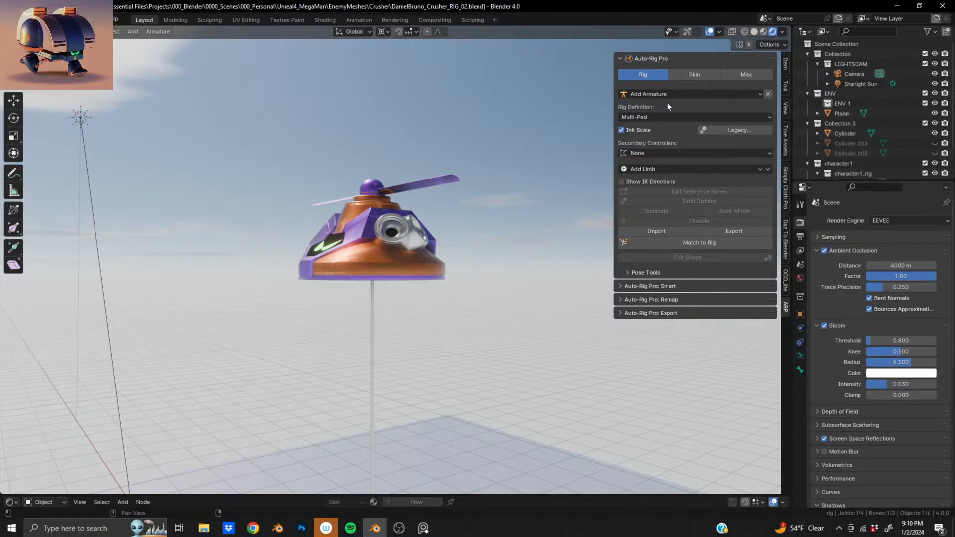
click(666, 165)
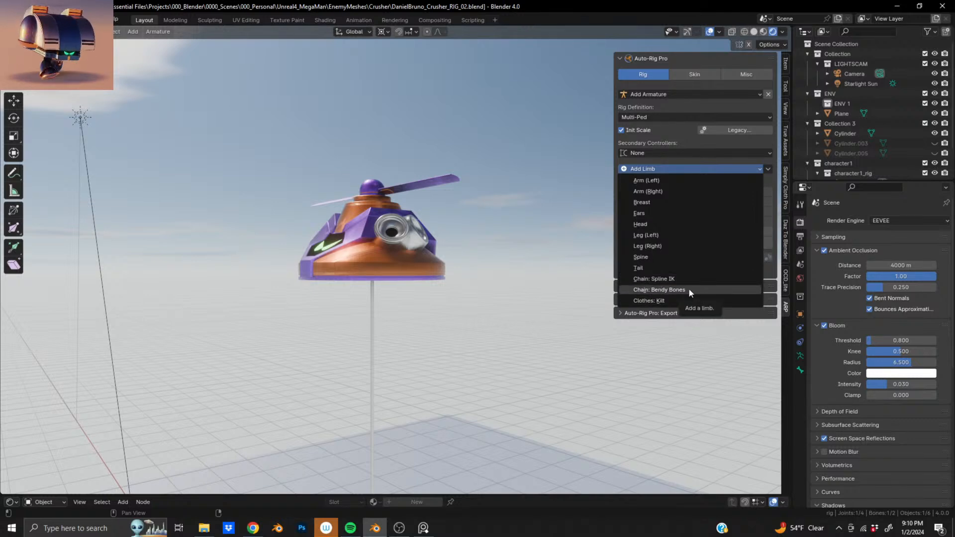
click(652, 268)
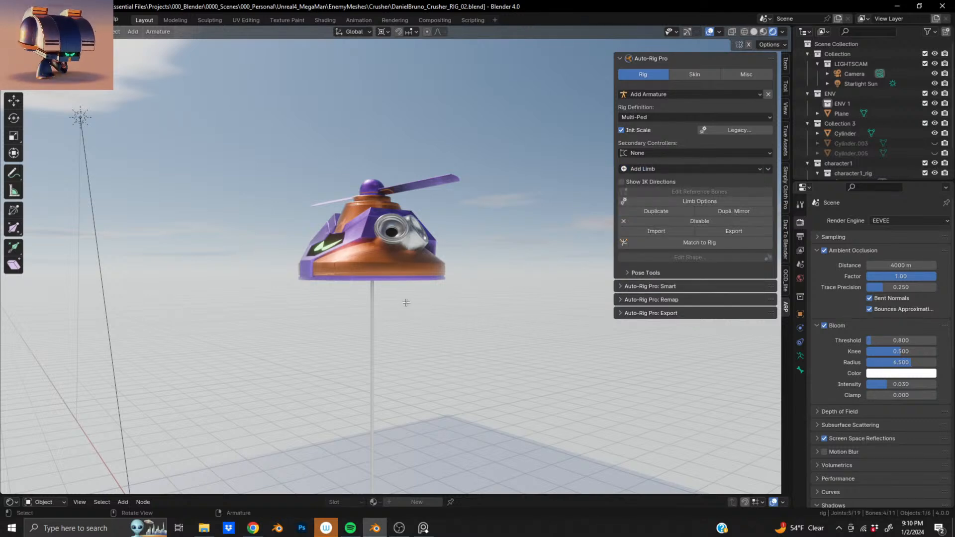
In front view, move the tail's reference bones up about 0.825 m along Z onto the spiked base's central post.
scroll(405, 306, down, 6)
shift+middle_drag(397, 337, 395, 192)
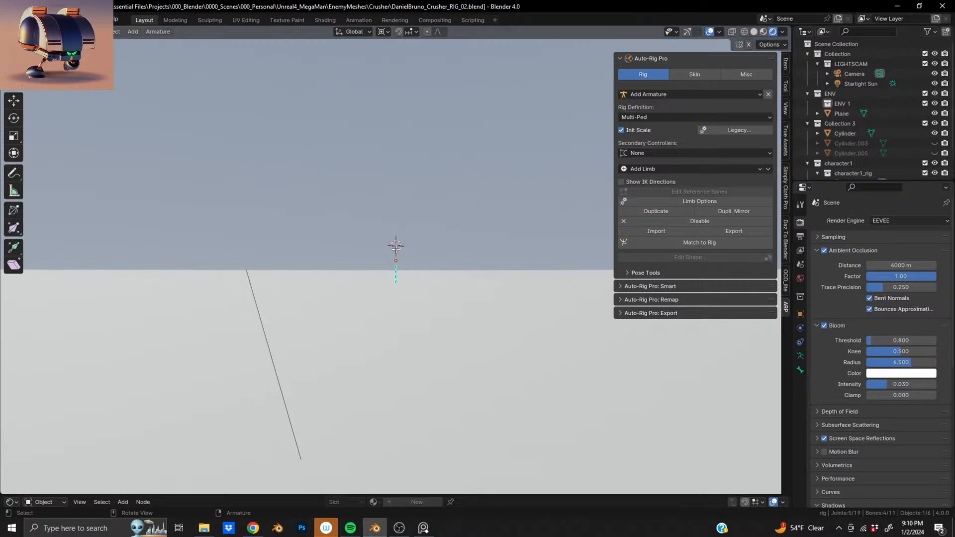
scroll(396, 249, up, 12)
middle_drag(396, 250, 419, 265)
scroll(391, 271, down, 6)
scroll(417, 275, up, 4)
scroll(412, 271, up, 1)
scroll(412, 271, down, 1)
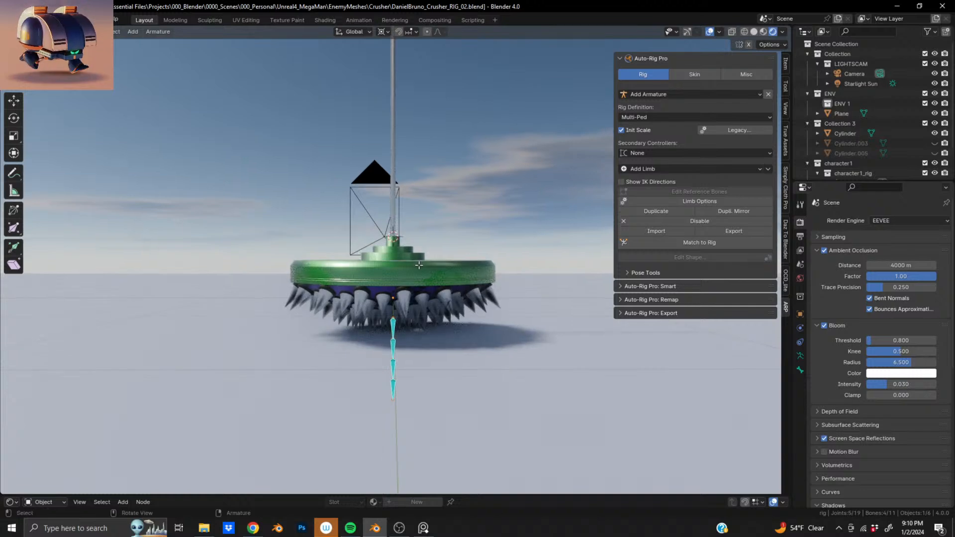
key(KP_1)
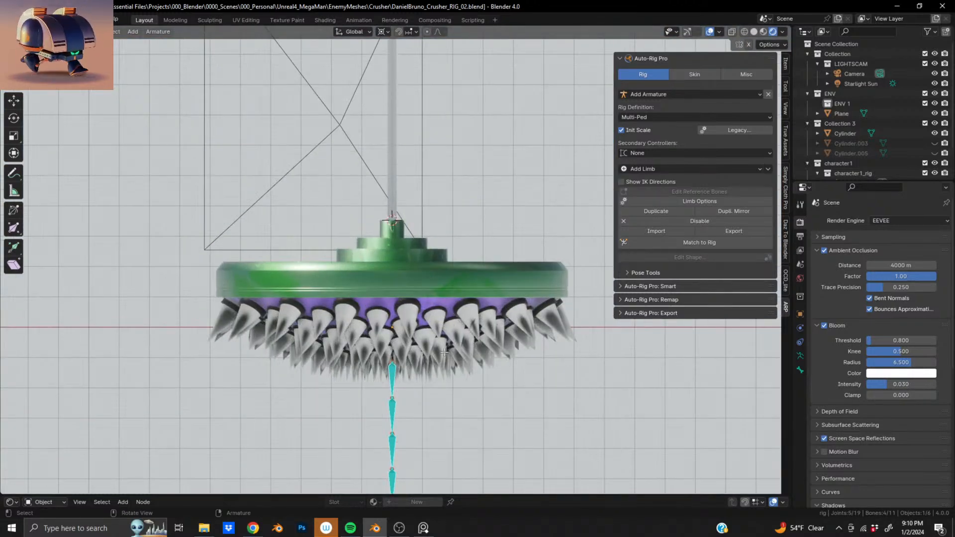
key(g)
key(z)
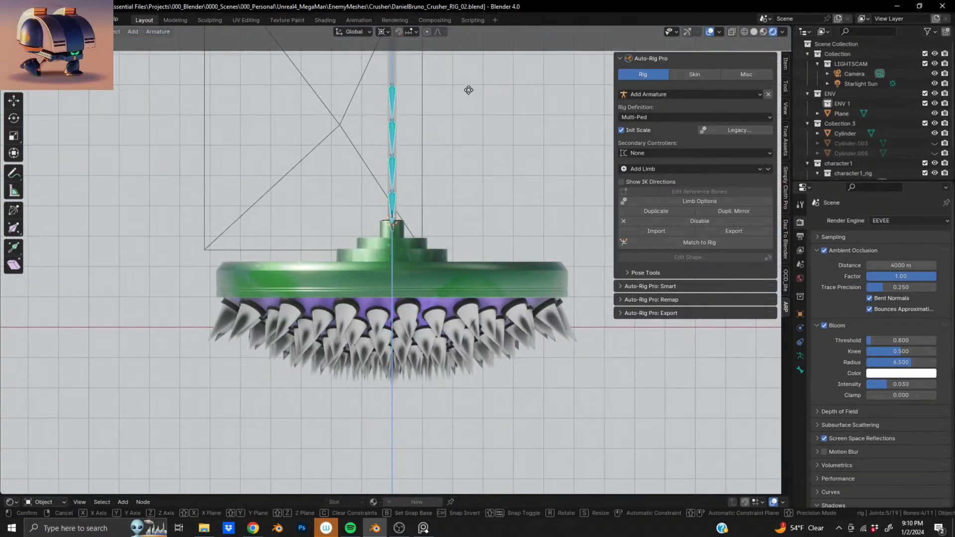
click(461, 115)
Set the Tail limb's bone count to 30, keeping the Bendy-Bones count at 1 and the master controller at the root.
shift+middle_drag(419, 138, 386, 316)
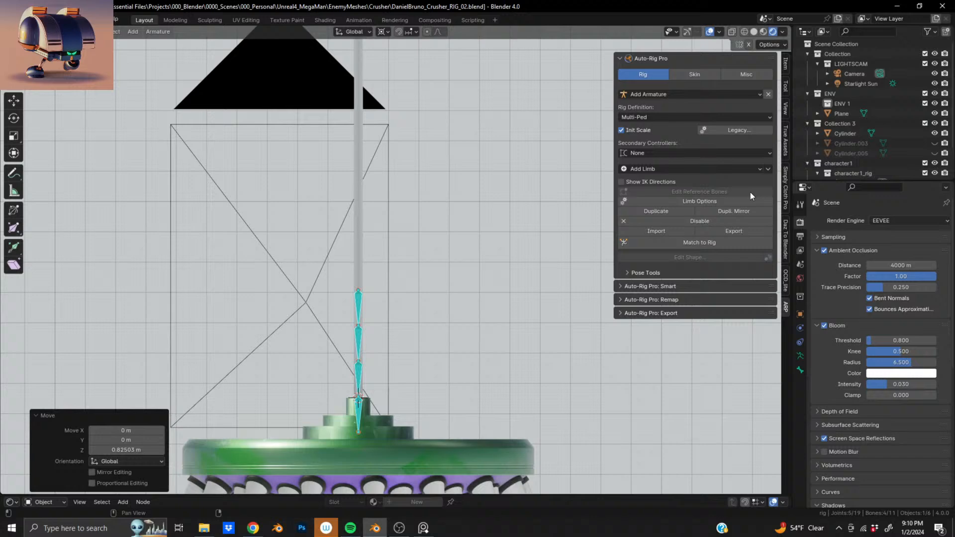
click(723, 204)
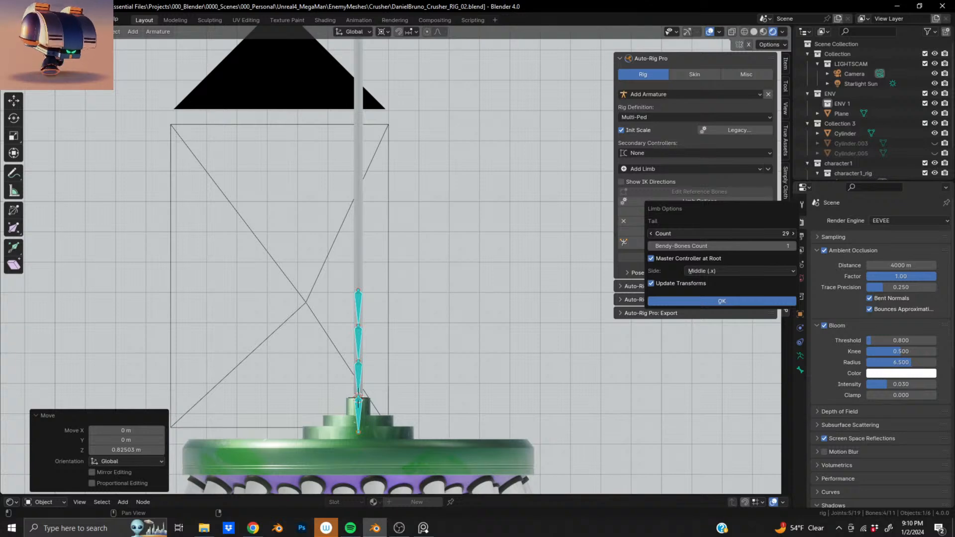
click(676, 300)
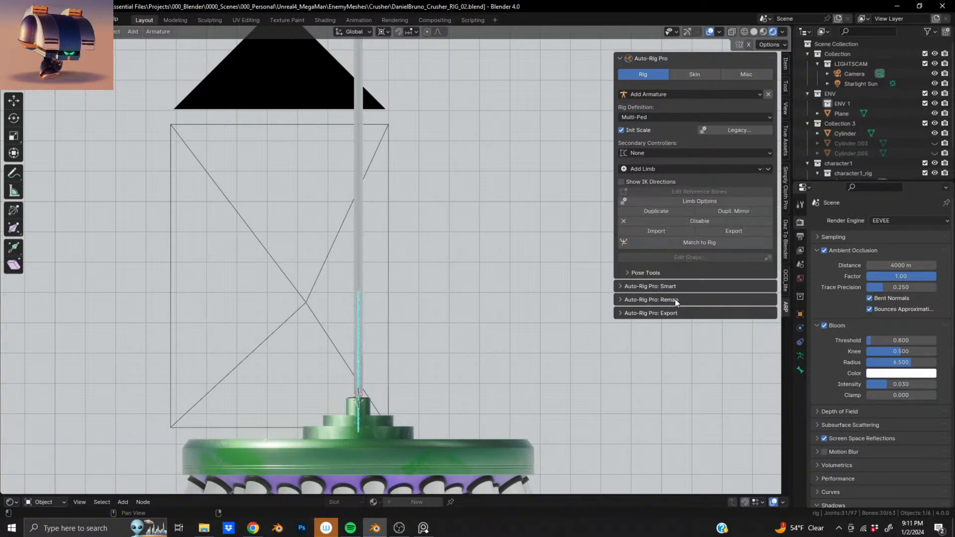
Raise the tail chain about 0.097 m along Z to the central post's top edge, and nudge it down about 0.0005 m.
scroll(386, 348, up, 6)
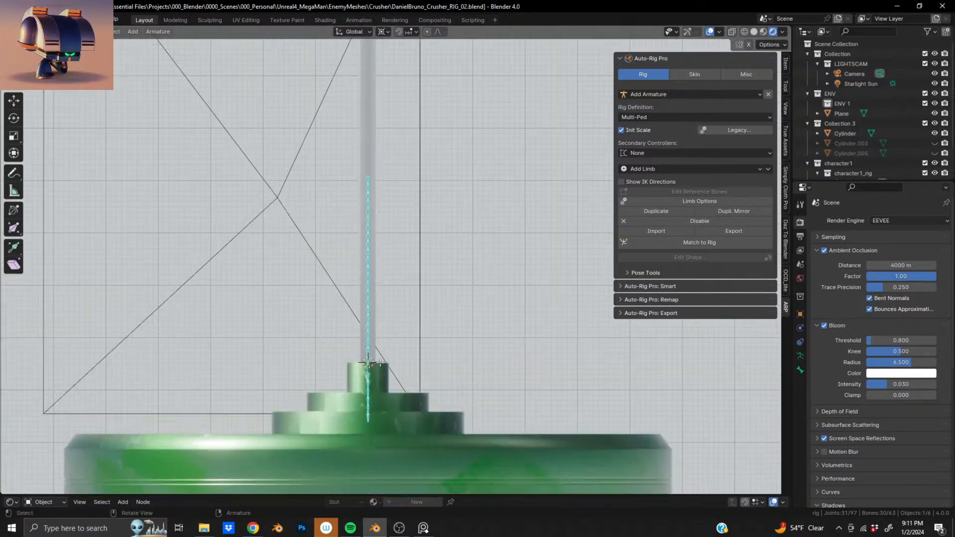
scroll(379, 305, up, 2)
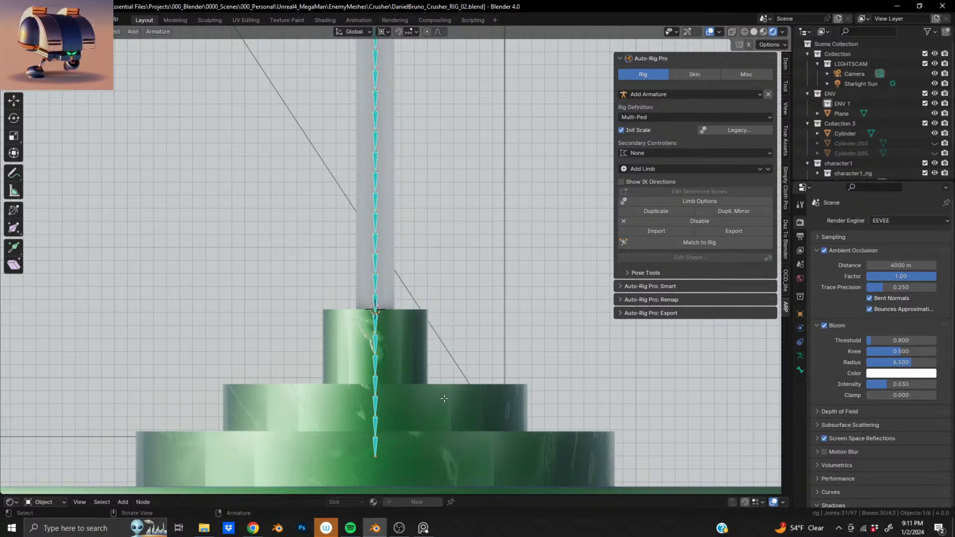
key(g)
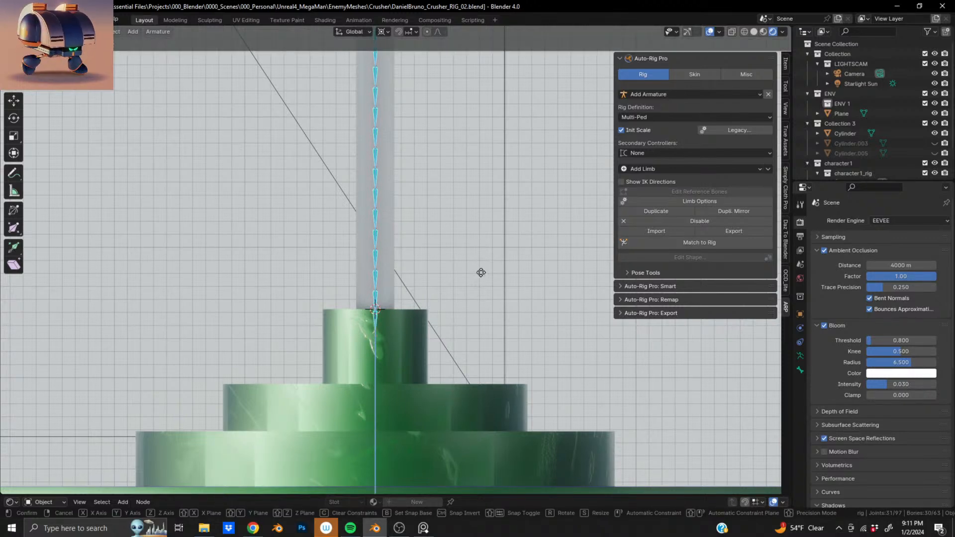
click(481, 272)
scroll(389, 318, up, 5)
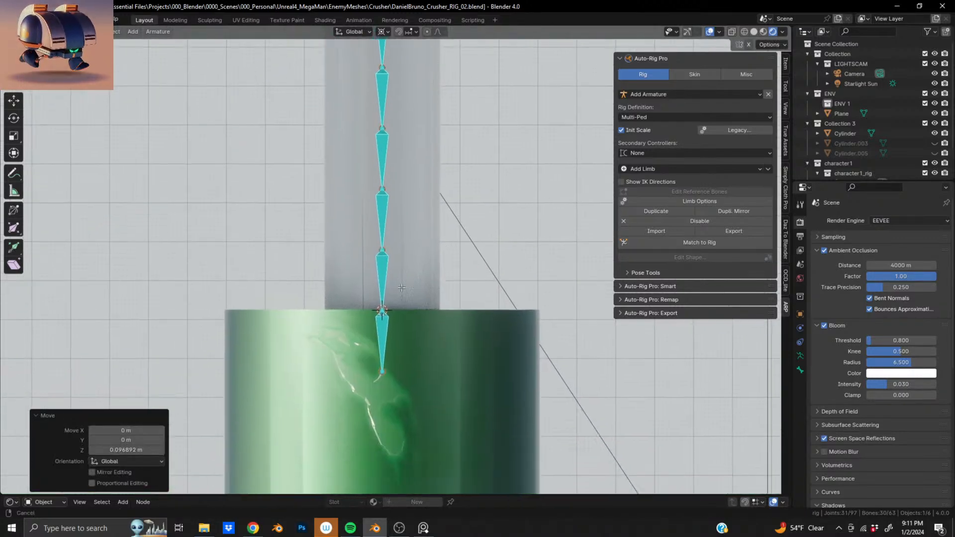
scroll(390, 317, up, 3)
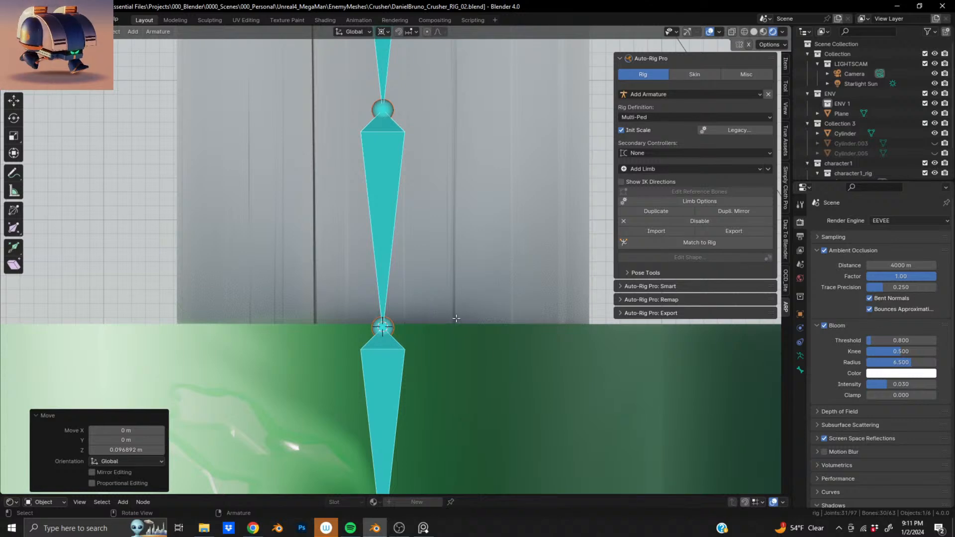
key(g)
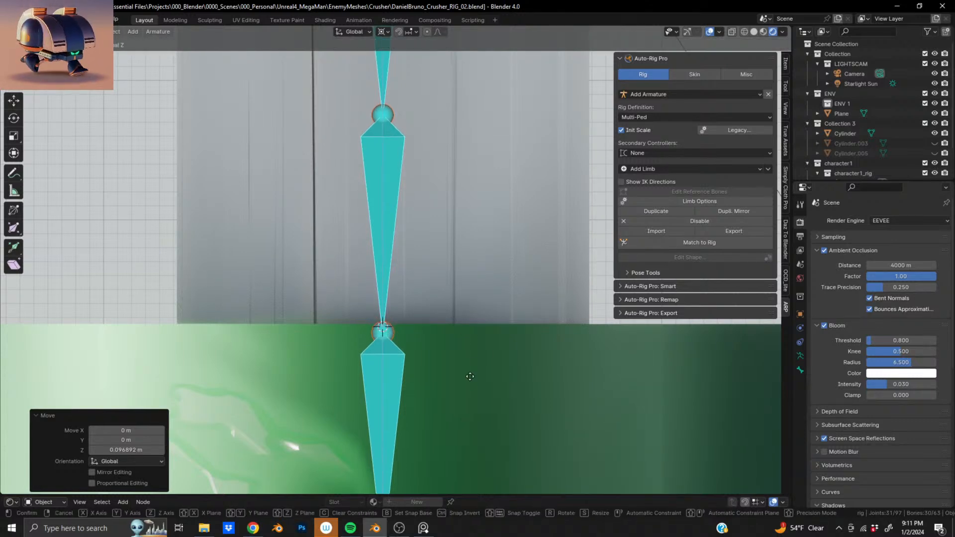
click(471, 392)
Lower the tail chain about 0.013 m along Z so its two lowest bones sit inside the base's central post.
middle_drag(450, 298, 450, 266)
key(KP_1)
scroll(449, 298, down, 2)
scroll(449, 298, down, 2)
scroll(450, 267, down, 2)
key(g)
key(z)
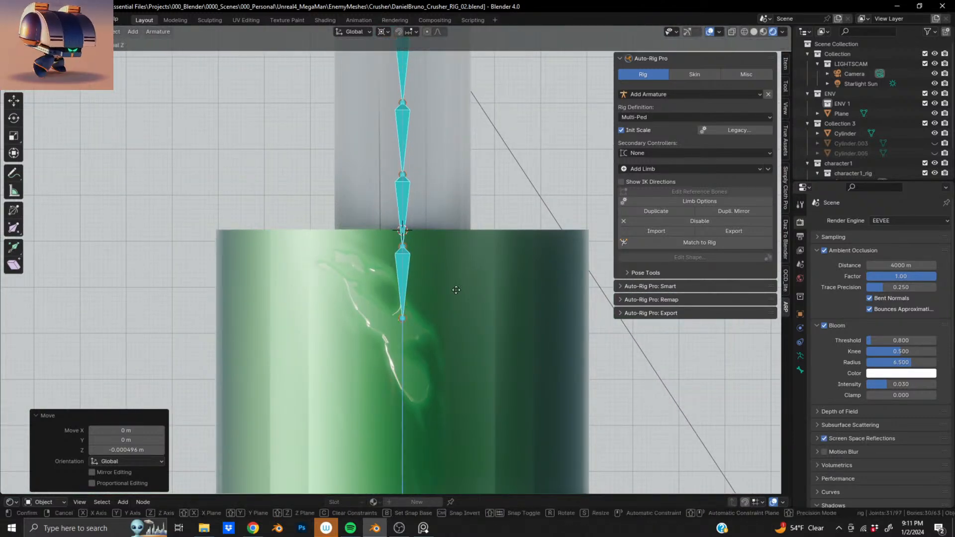
click(469, 329)
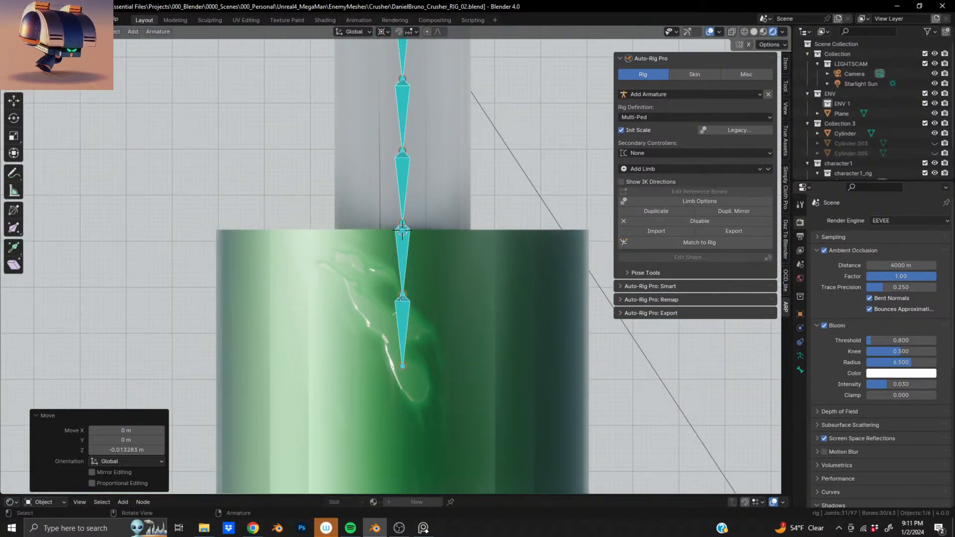
Select the second-lowest tail bone and snap the 3D Cursor to its upper joint at the central post's top.
click(513, 309)
click(408, 257)
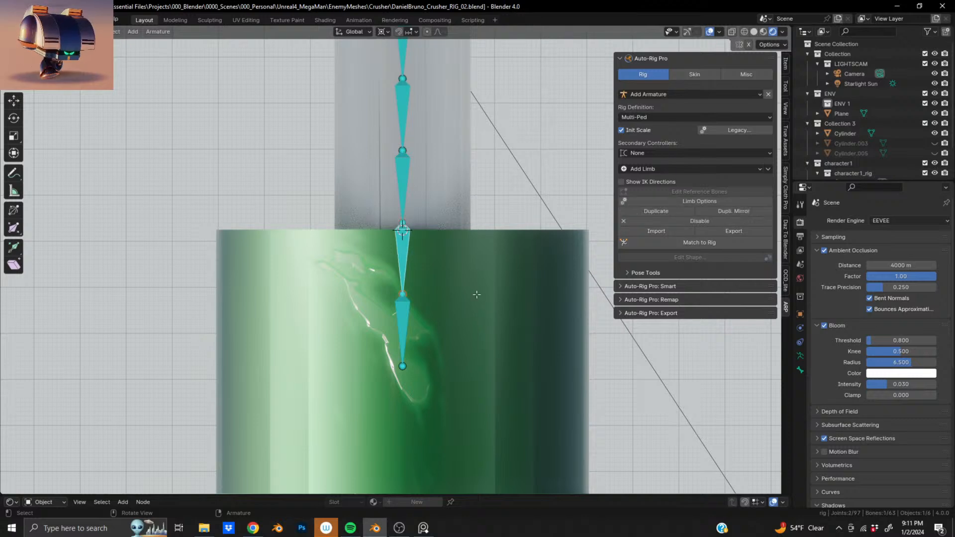
key(shift+s)
click(527, 327)
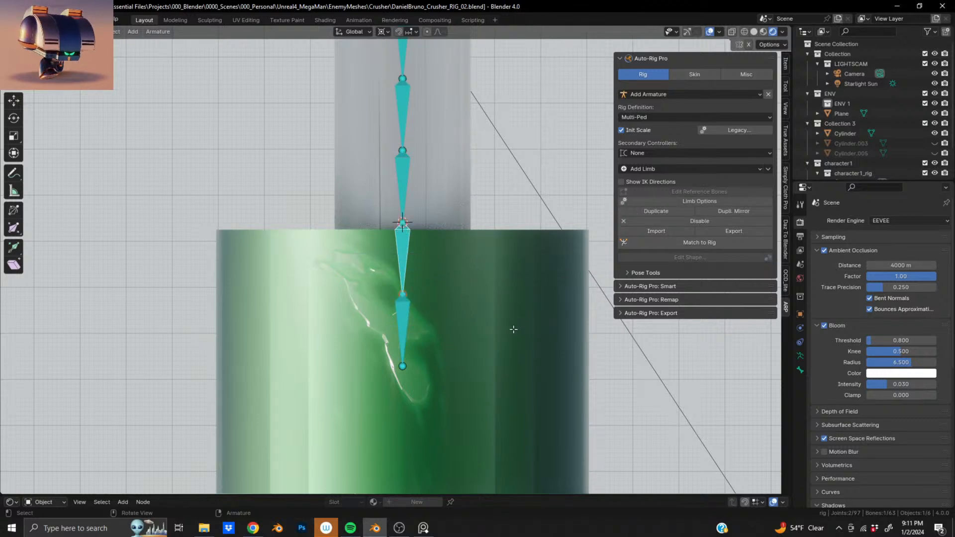
Snap the 3D Cursor to the joint between the two lowest tail bones inside the base's central post.
click(403, 294)
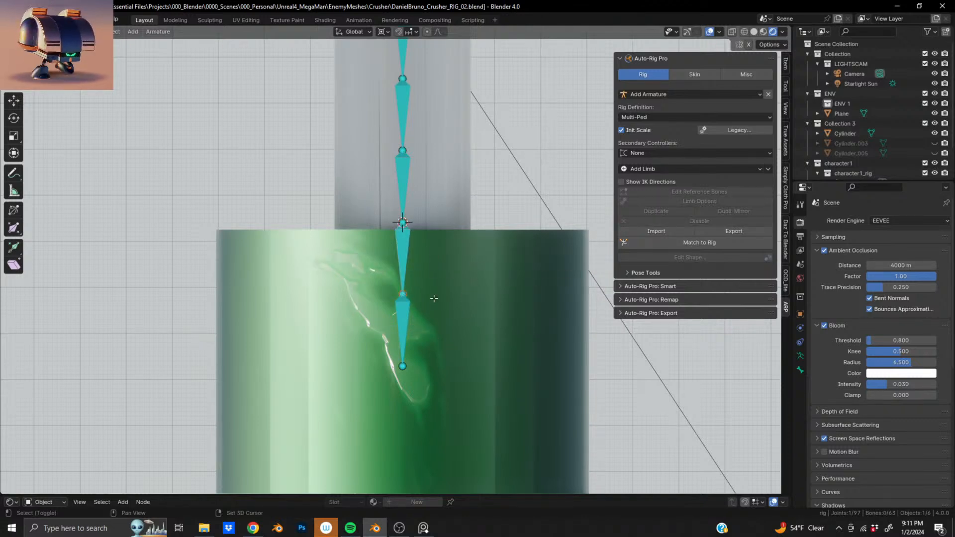
key(shift+s)
click(495, 328)
click(404, 323)
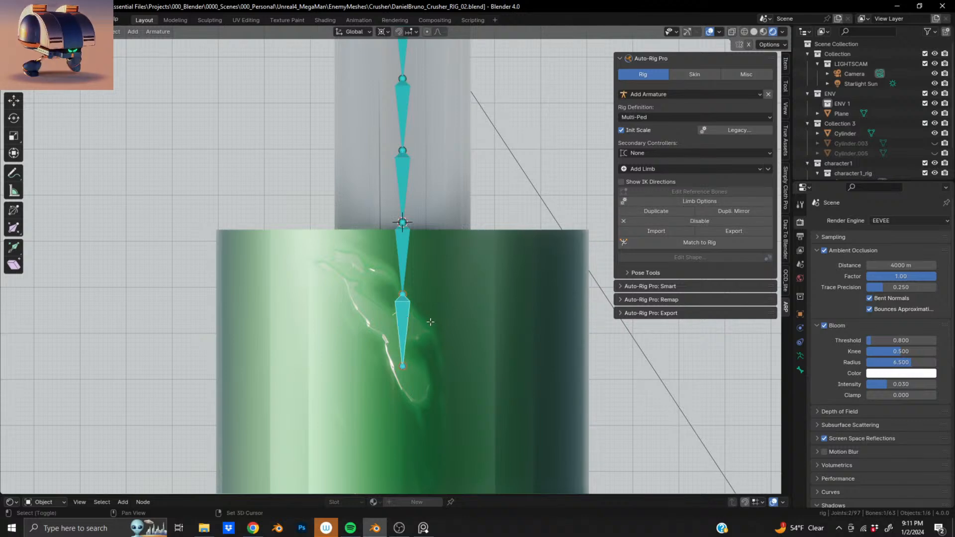
key(shift+s)
click(472, 351)
Select all tail bones above the lowest one, from the central post's top edge up to the end of the chain.
scroll(455, 349, down, 2)
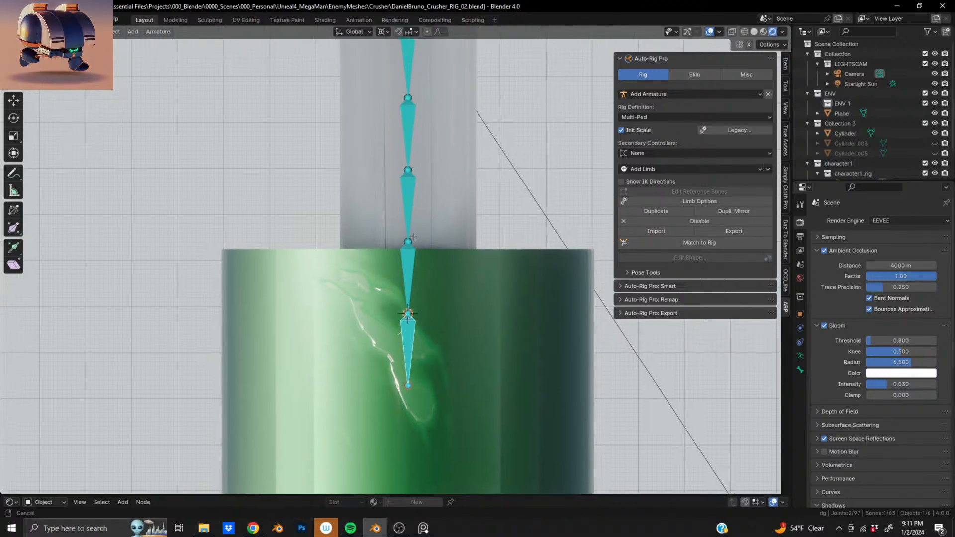
click(408, 274)
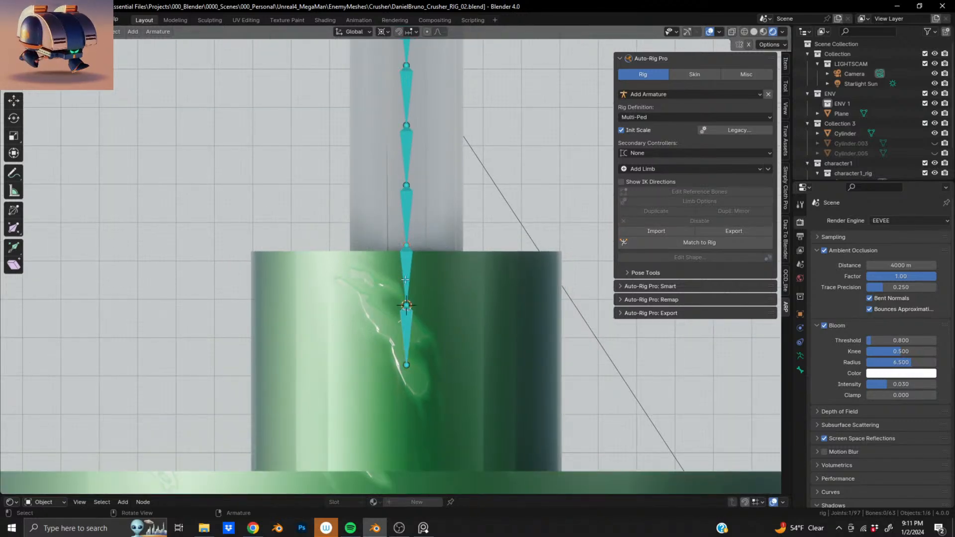
click(406, 280)
scroll(341, 237, down, 7)
shift+drag(382, 257, 410, 249)
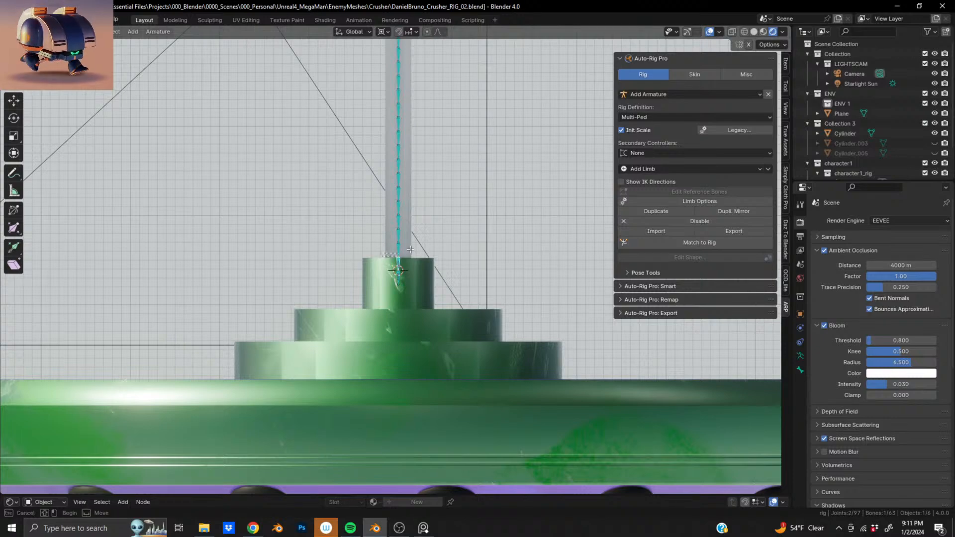
shift+drag(478, 122, 479, 122)
shift+drag(383, 260, 400, 246)
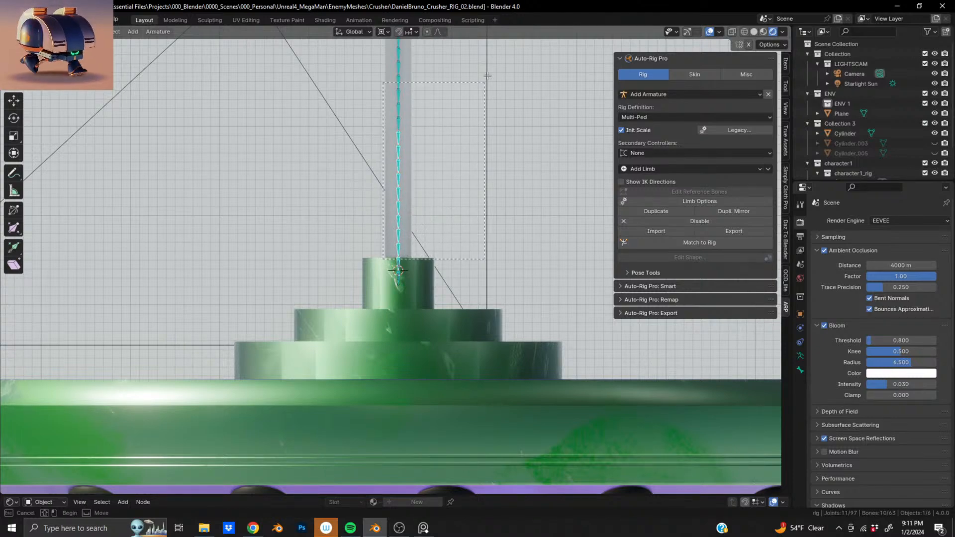
shift+drag(487, 76, 490, 58)
scroll(490, 58, down, 5)
shift+drag(367, 248, 461, 95)
shift+middle_drag(385, 171, 378, 304)
scroll(381, 294, down, 5)
scroll(385, 234, up, 1)
shift+middle_drag(382, 212, 388, 347)
scroll(479, 286, down, 3)
Scale the selected tail bones by about 10.243, and again by about 1.011, stretching the chain up into the head.
key(s)
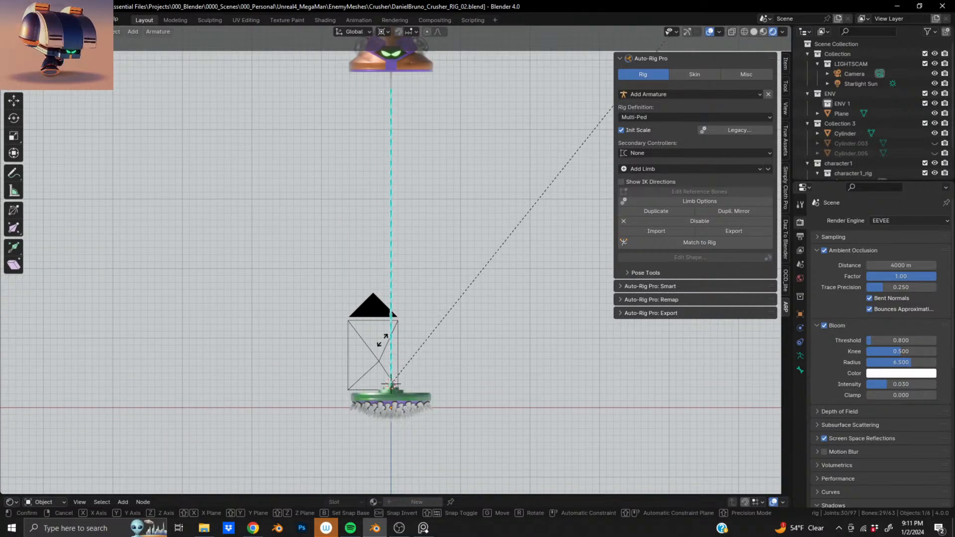
click(440, 247)
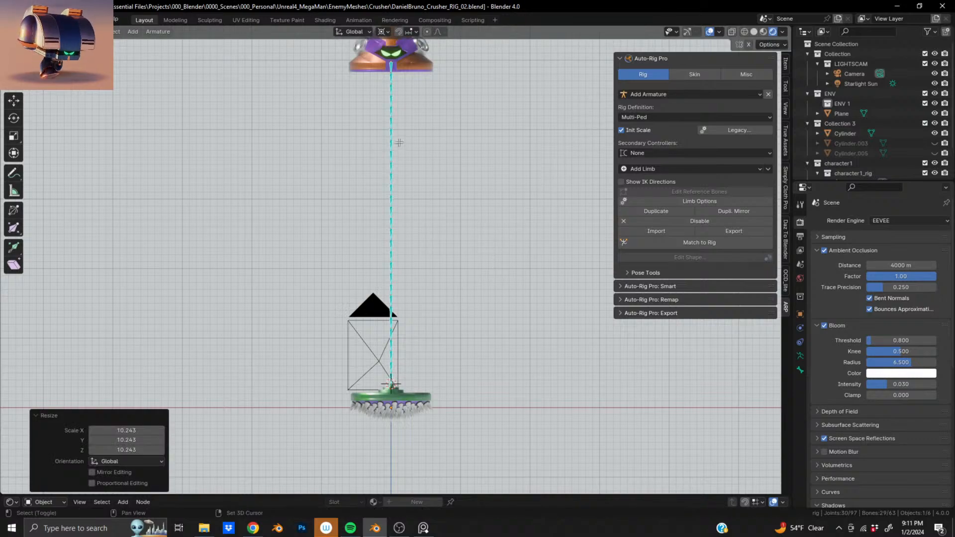
shift+middle_drag(399, 144, 372, 371)
scroll(380, 392, up, 5)
key(s)
click(433, 308)
Apply Match to Rig to generate the controllers for the stretched tail chain.
scroll(371, 372, down, 10)
scroll(370, 373, up, 6)
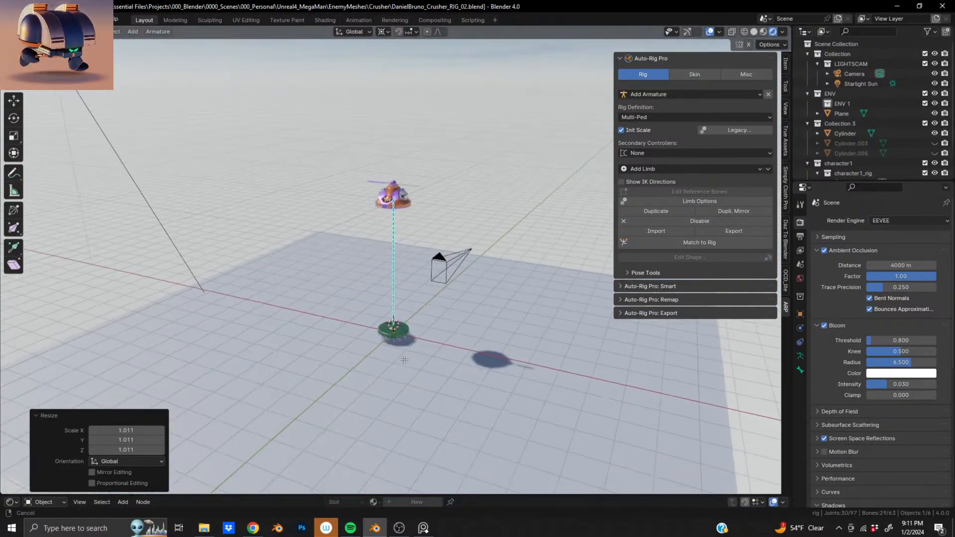
shift+middle_drag(370, 430, 415, 272)
scroll(416, 275, up, 2)
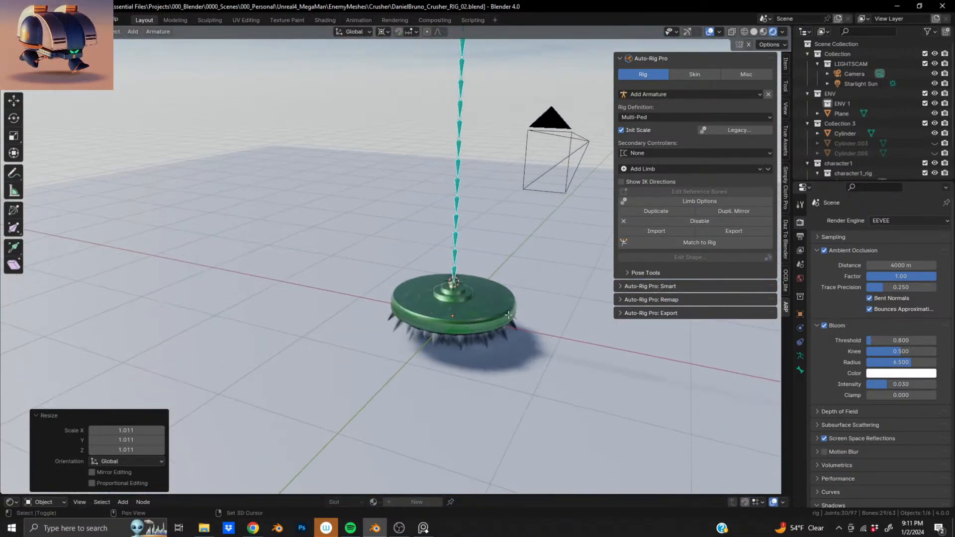
scroll(411, 335, up, 9)
shift+middle_drag(472, 349, 386, 349)
scroll(391, 325, down, 2)
scroll(369, 349, down, 3)
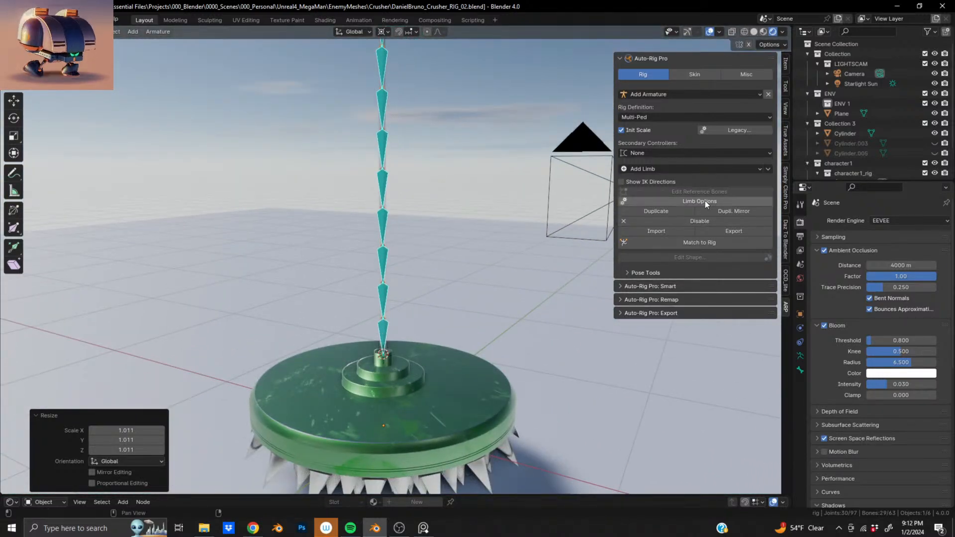
click(700, 243)
Select the diamond-shaped tail controller at the head, test rotating it about the 3D Cursor twice, and undo each rotation.
scroll(393, 373, down, 6)
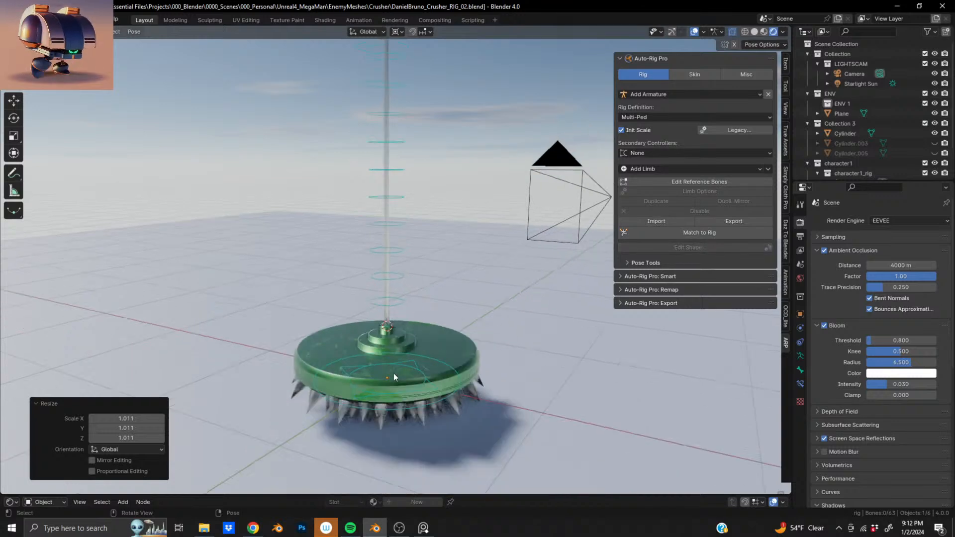
shift+middle_drag(389, 191, 423, 190)
click(398, 195)
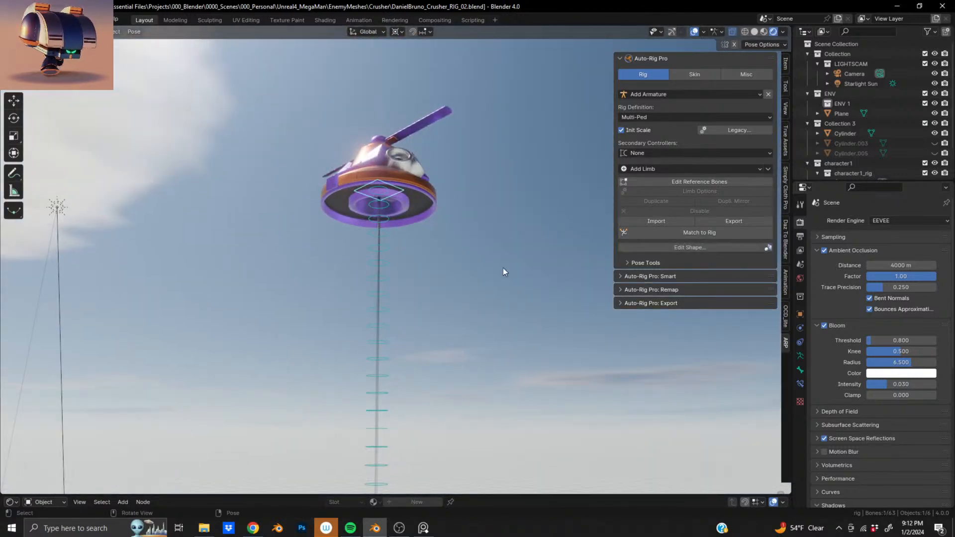
key(r)
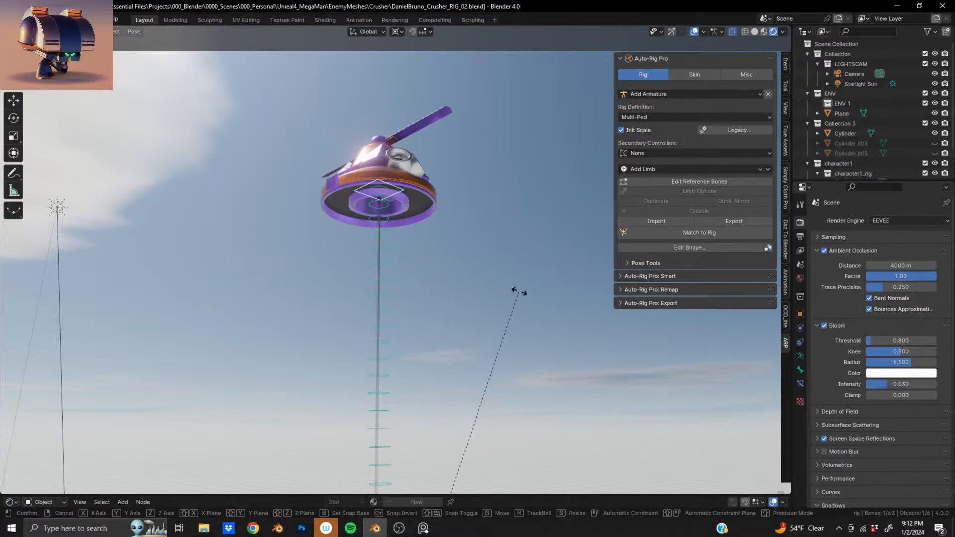
click(522, 298)
key(ctrl+z)
middle_drag(369, 180, 378, 219)
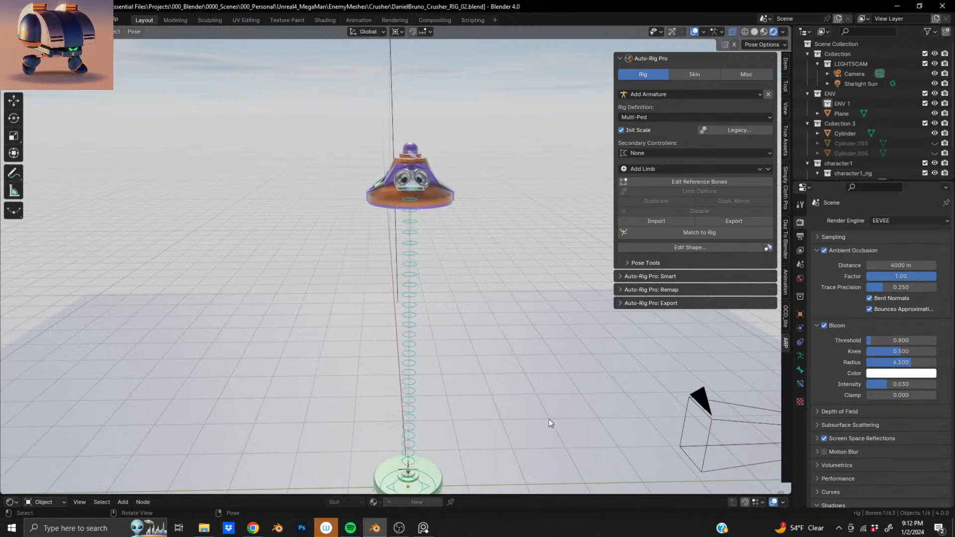
key(r)
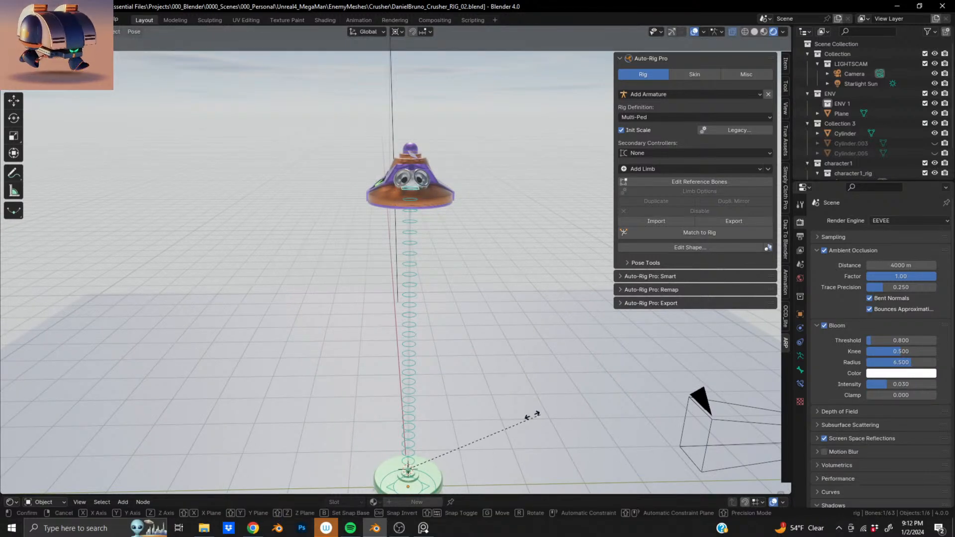
click(46, 384)
key(ctrl+z)
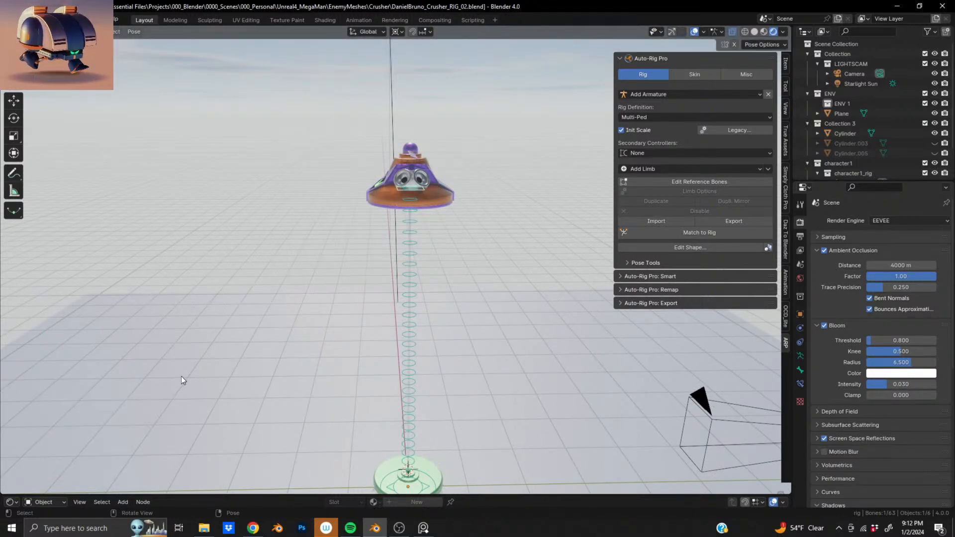
Test further rotations of the head's tail controller, one of them about 38.9°, and undo them.
key(s)
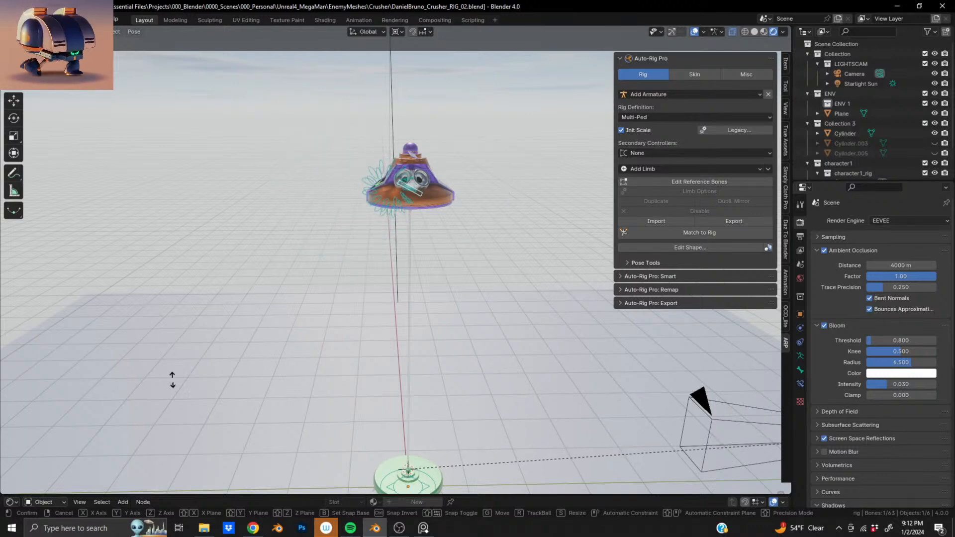
click(404, 165)
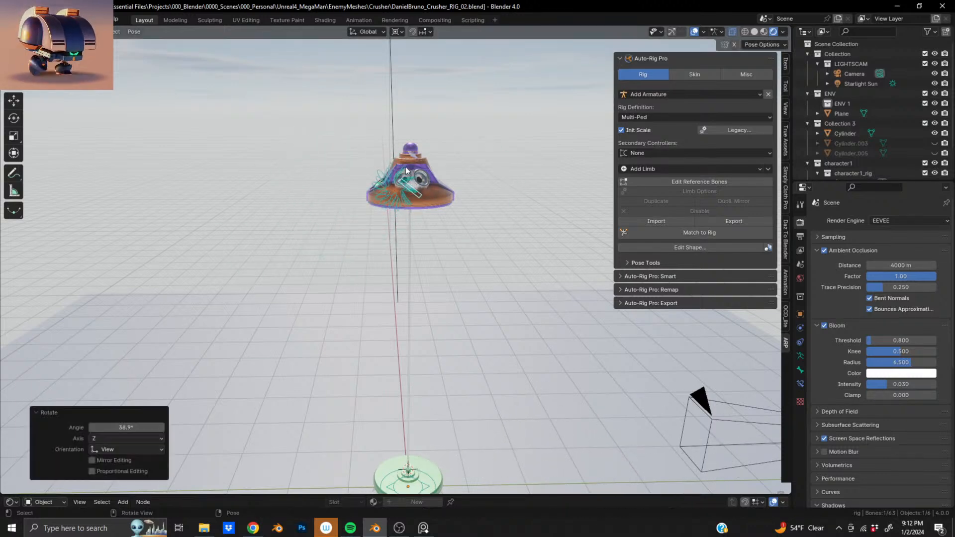
key(ctrl+z)
scroll(396, 212, down, 5)
middle_drag(398, 216, 387, 199)
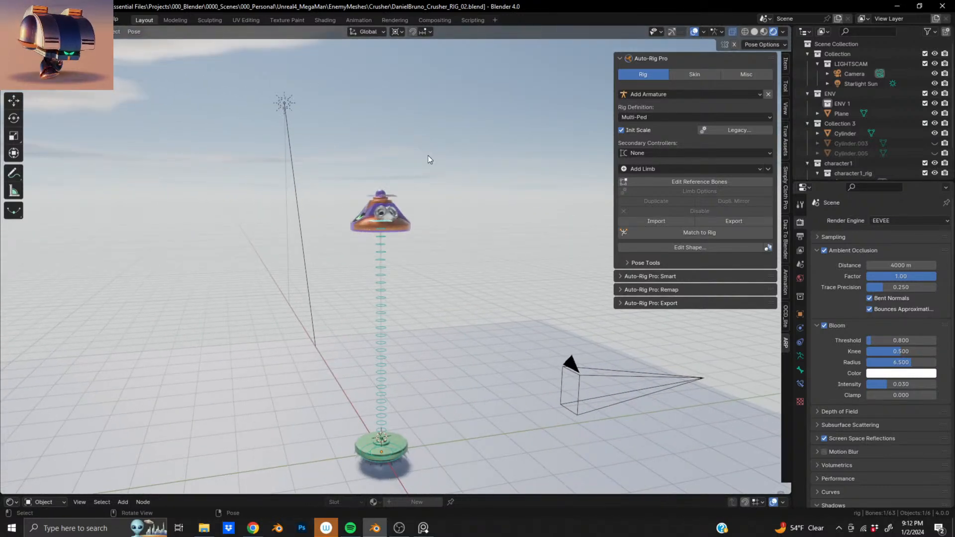
key(r)
click(549, 296)
key(ctrl+z)
Change the transform pivot point from the 3D Cursor to the tail controller's own origin, test a rotation around it, and undo the rotation.
click(403, 32)
click(421, 78)
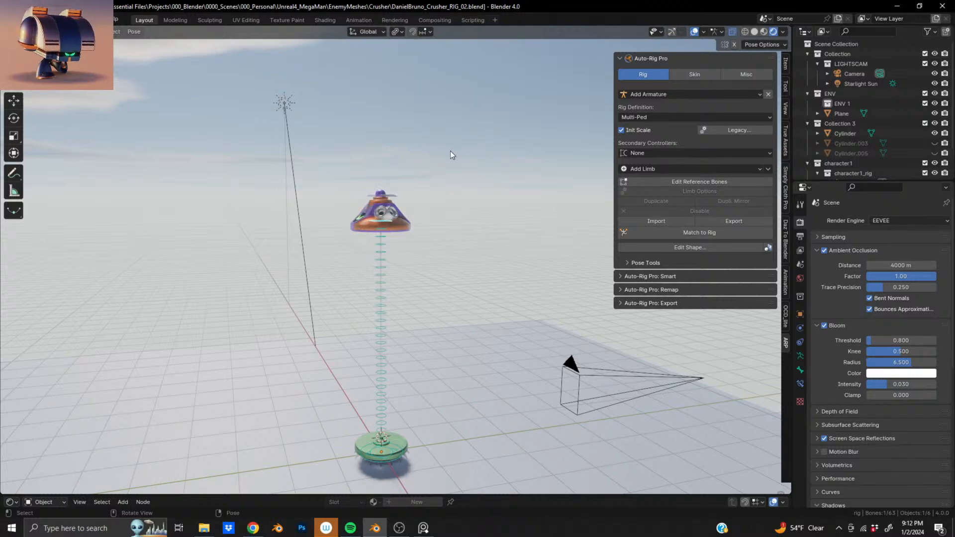
key(r)
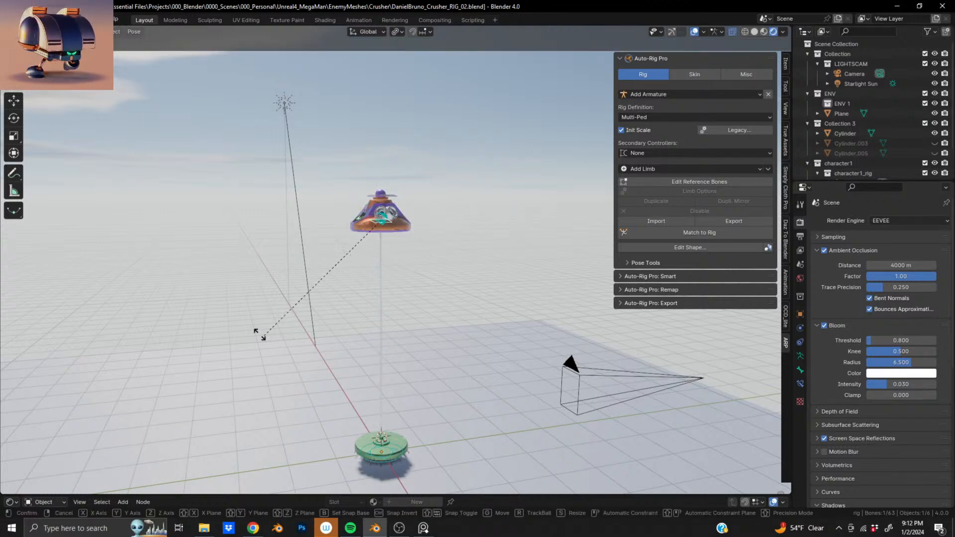
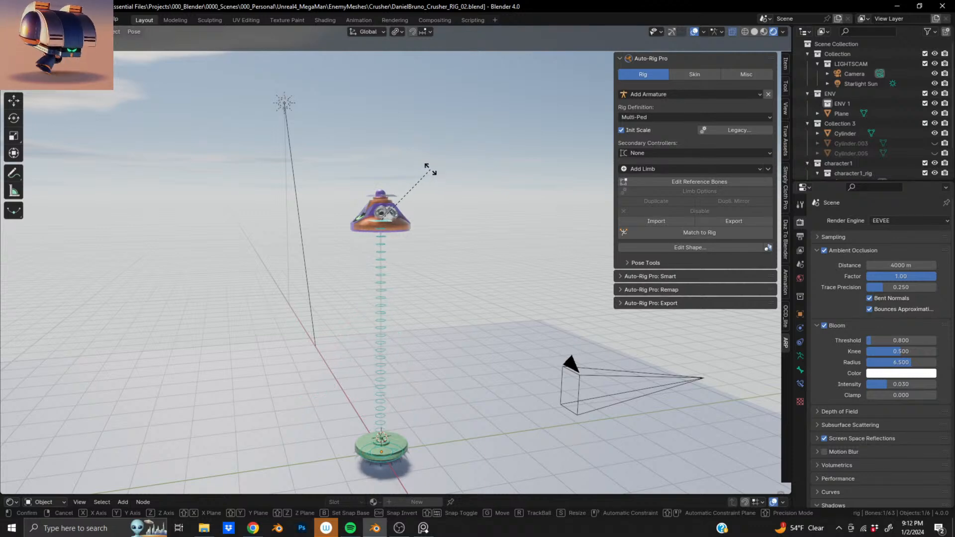
click(429, 169)
key(ctrl+z)
Add the large ring controller under the spiked base to the selection and try to scale both controllers along Z.
shift+middle_drag(371, 433, 396, 187)
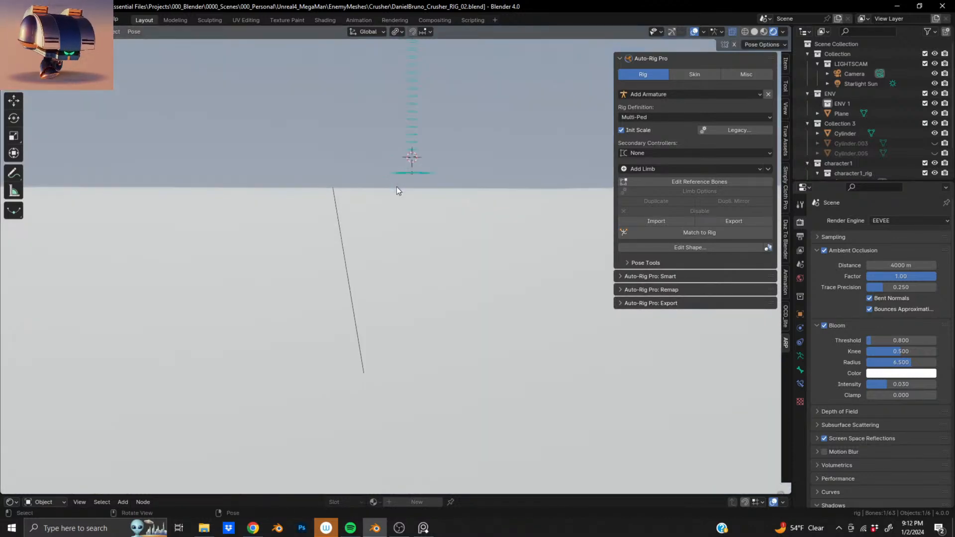
shift+middle_drag(398, 239, 390, 298)
scroll(420, 250, up, 8)
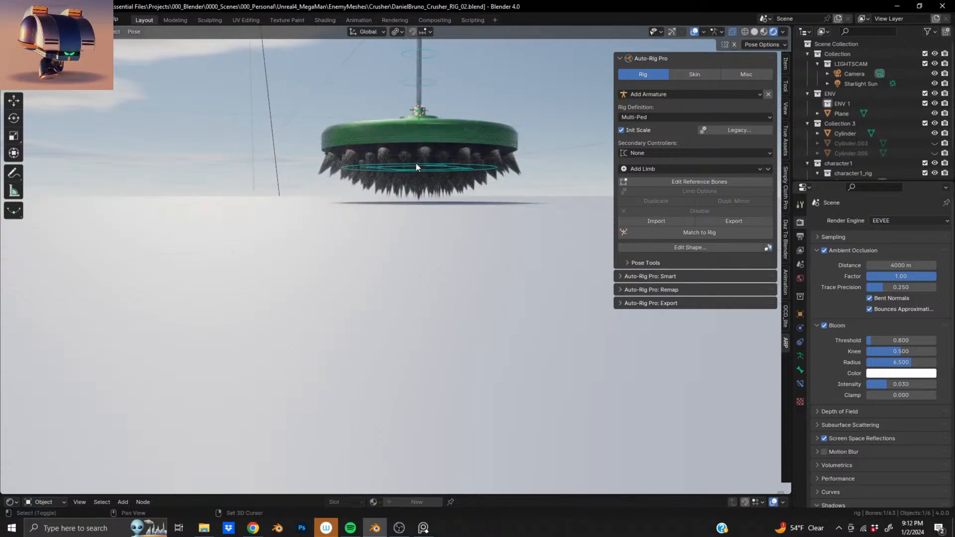
shift+middle_drag(416, 163, 414, 283)
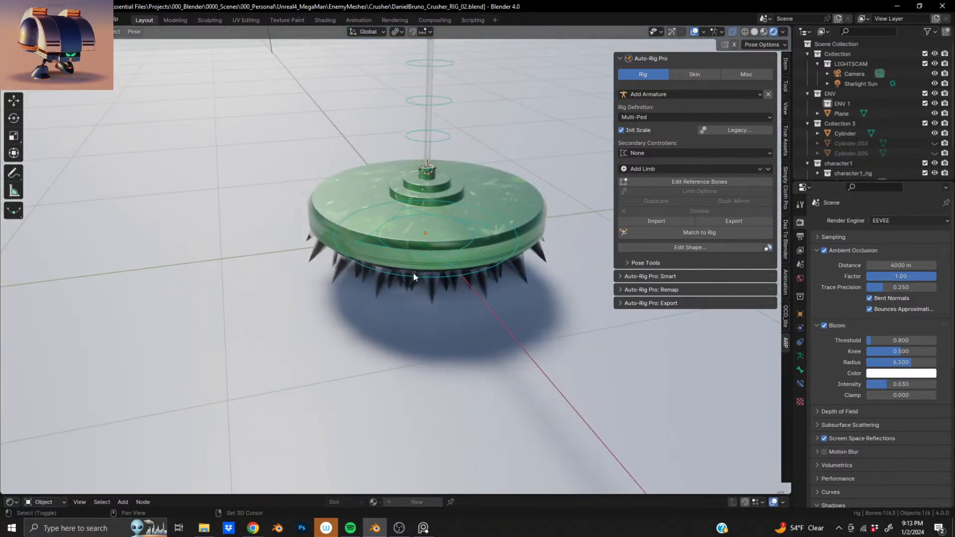
shift+click(414, 274)
scroll(411, 272, down, 8)
middle_drag(411, 124, 476, 342)
key(s)
key(z)
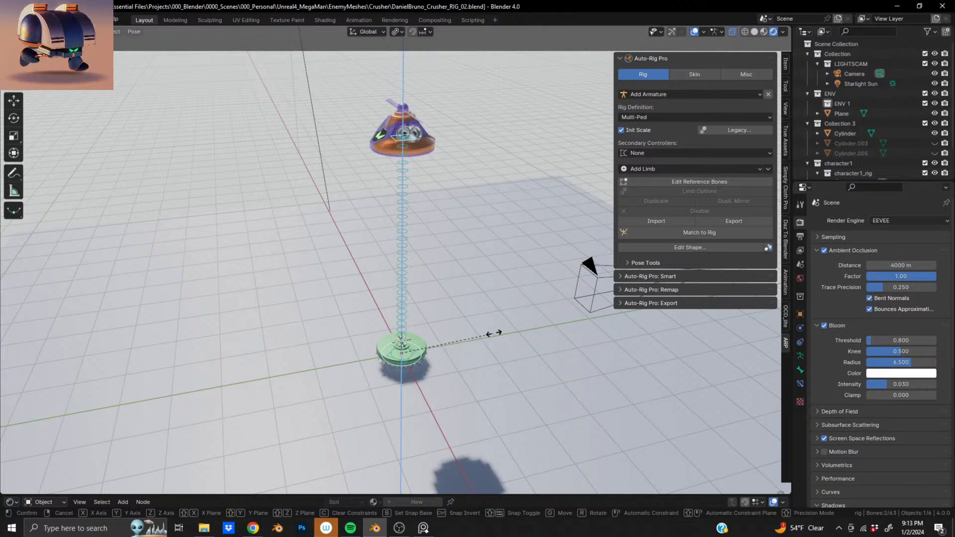
click(505, 305)
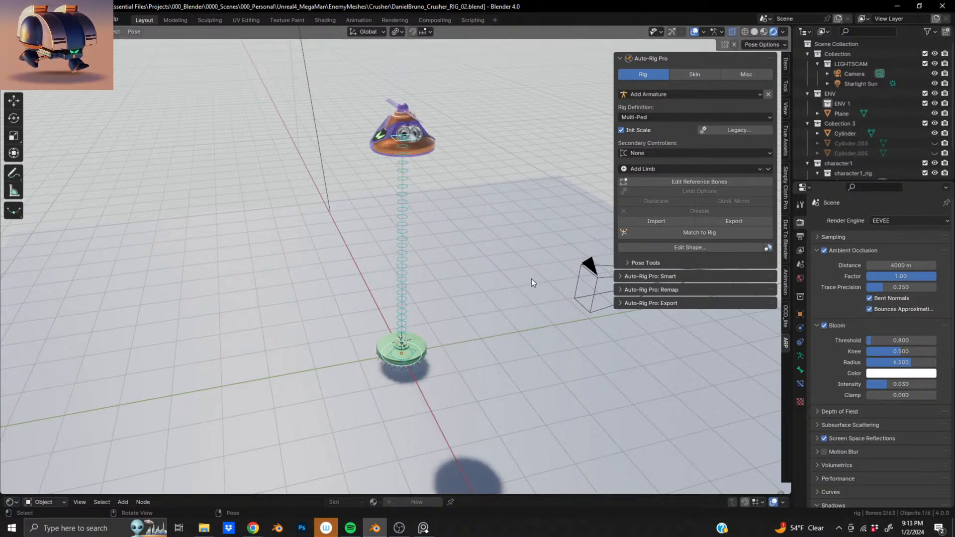
Test rotating the two selected controllers by about -37.9° and undo the rotation.
key(r)
click(460, 227)
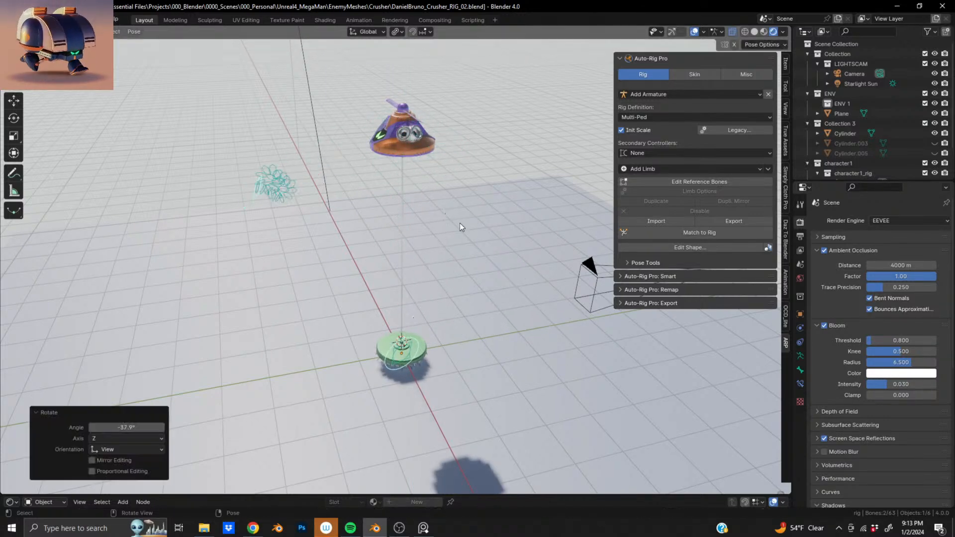
key(ctrl+z)
Select the ring controllers of the tail chain from just above the spiked base up to below the head.
scroll(395, 359, up, 4)
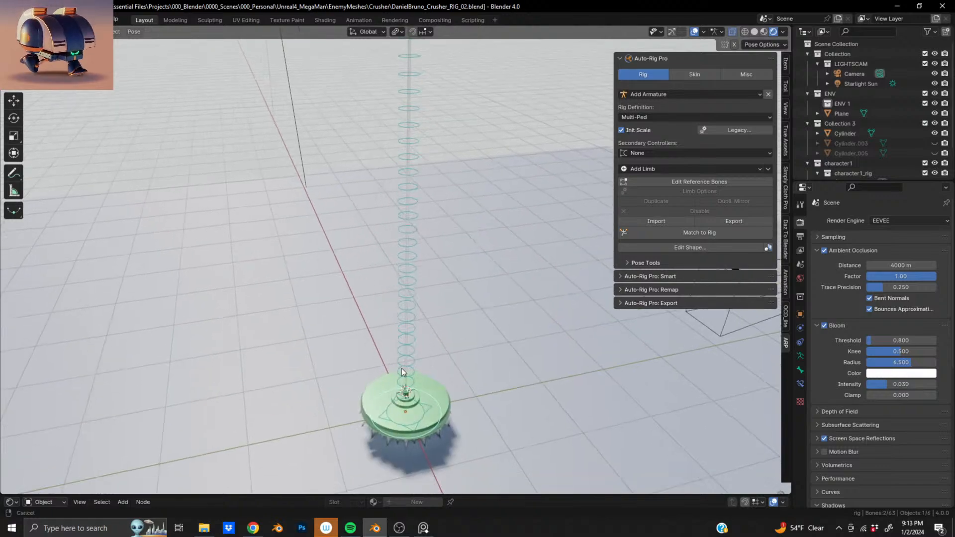
shift+middle_drag(402, 369, 388, 259)
scroll(387, 267, up, 6)
middle_drag(417, 331, 449, 276)
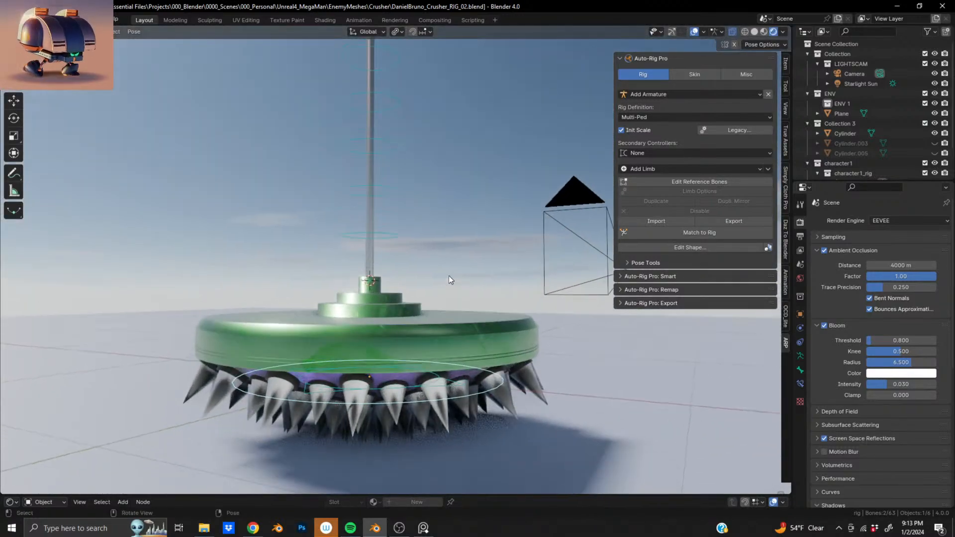
drag(323, 249, 509, 194)
middle_drag(362, 189, 336, 226)
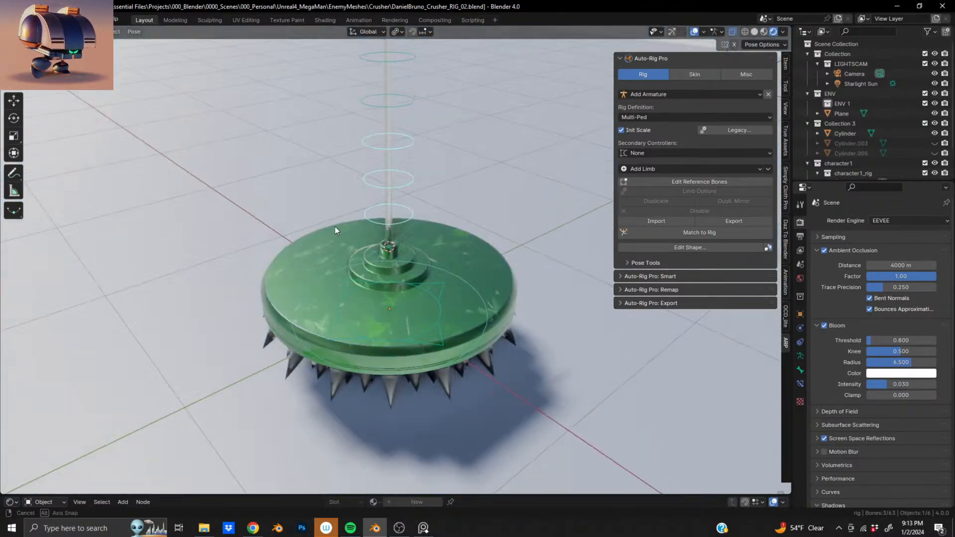
scroll(336, 226, down, 9)
shift+drag(391, 242, 500, 103)
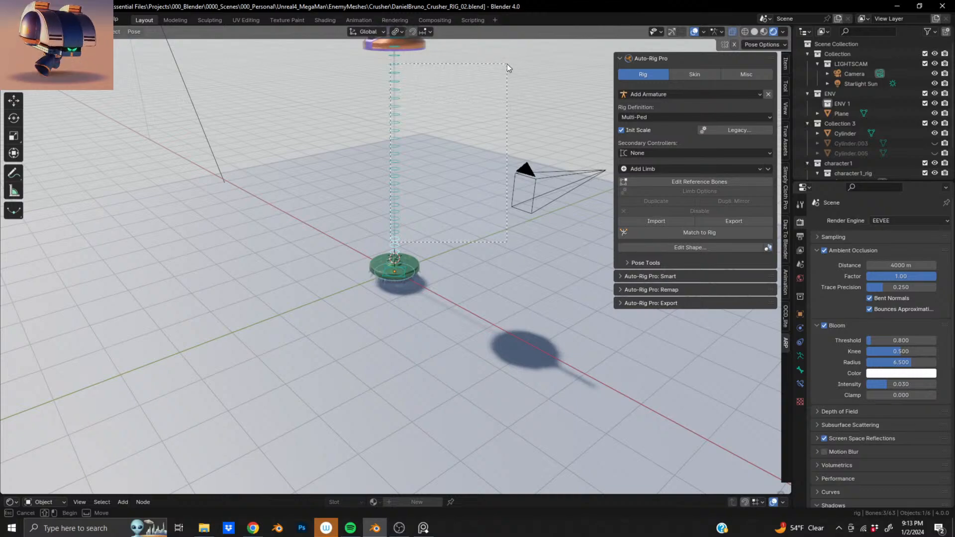
shift+drag(506, 64, 506, 64)
Extend the controller selection up the tail chain to include the uppermost ring controllers inside the head.
shift+middle_drag(388, 37, 431, 204)
scroll(397, 240, up, 6)
scroll(419, 225, down, 2)
shift+drag(479, 297, 597, 451)
shift+click(575, 385)
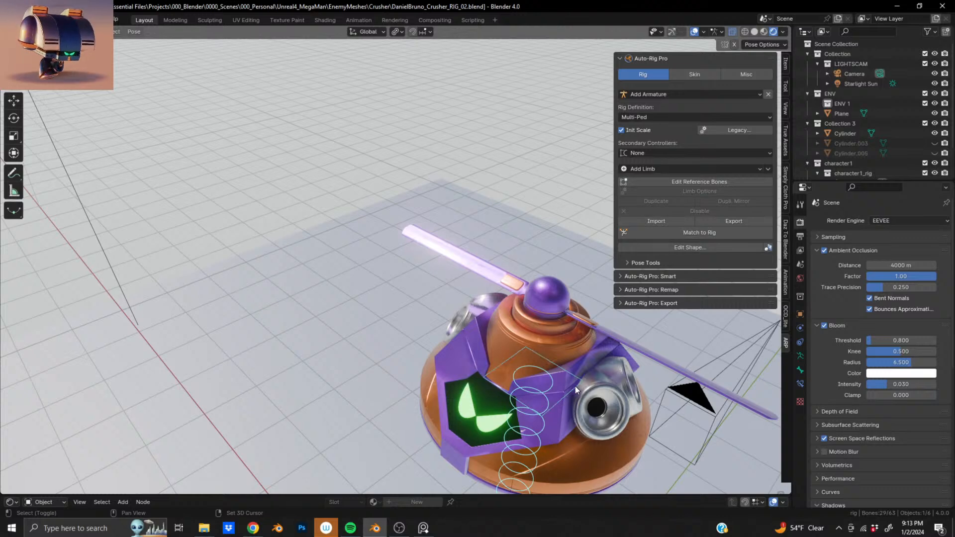
shift+click(575, 386)
Scale the selected tail controllers along the global Z axis by about 1.037.
middle_drag(571, 386, 474, 339)
scroll(470, 369, down, 5)
key(s)
key(z)
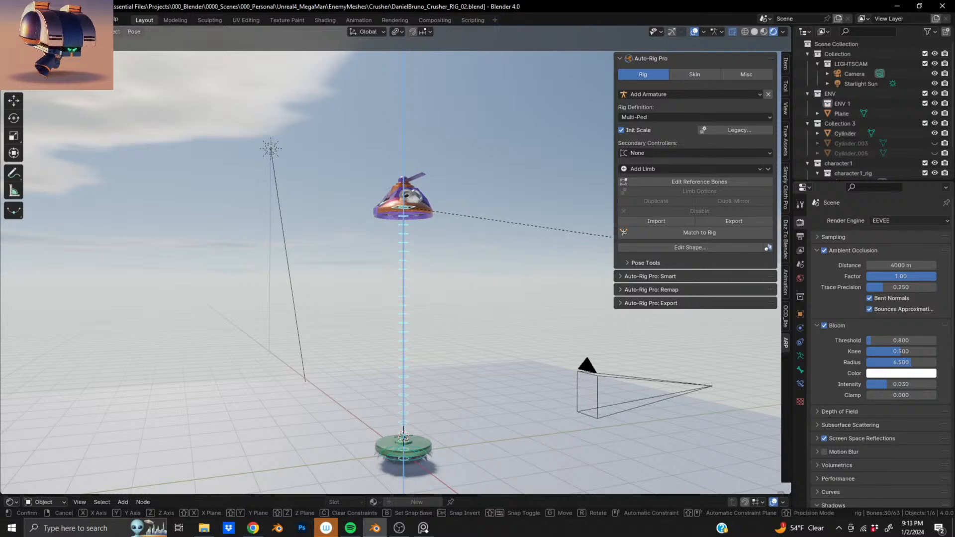
click(659, 244)
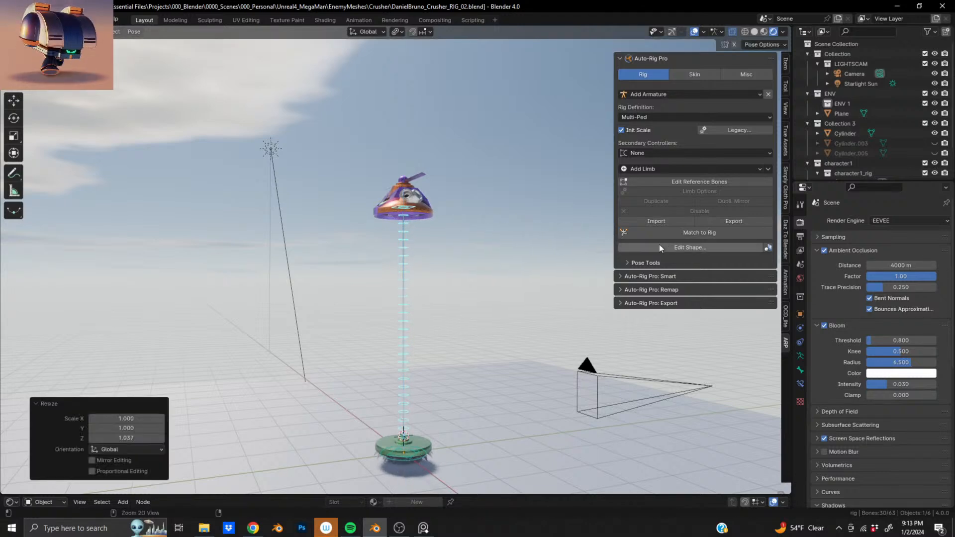
Test rotating the selected tail controllers in the front and side views, and test scaling them along Z.
middle_drag(396, 204, 490, 208)
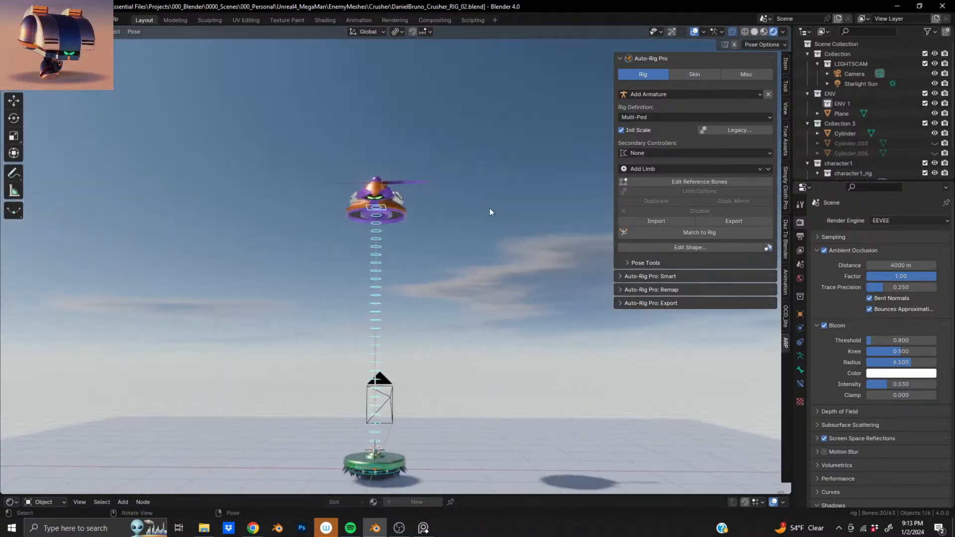
key(r)
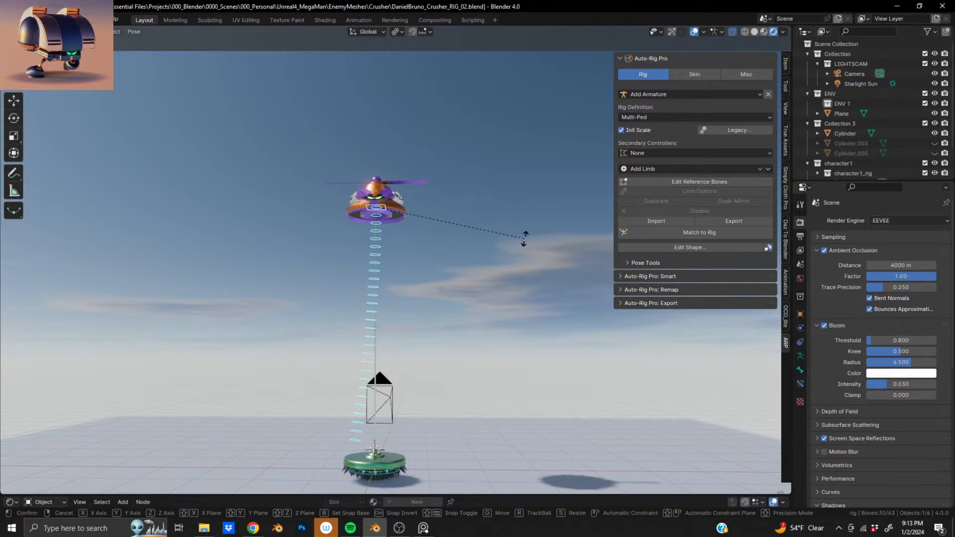
click(524, 238)
middle_drag(479, 244, 267, 199)
key(r)
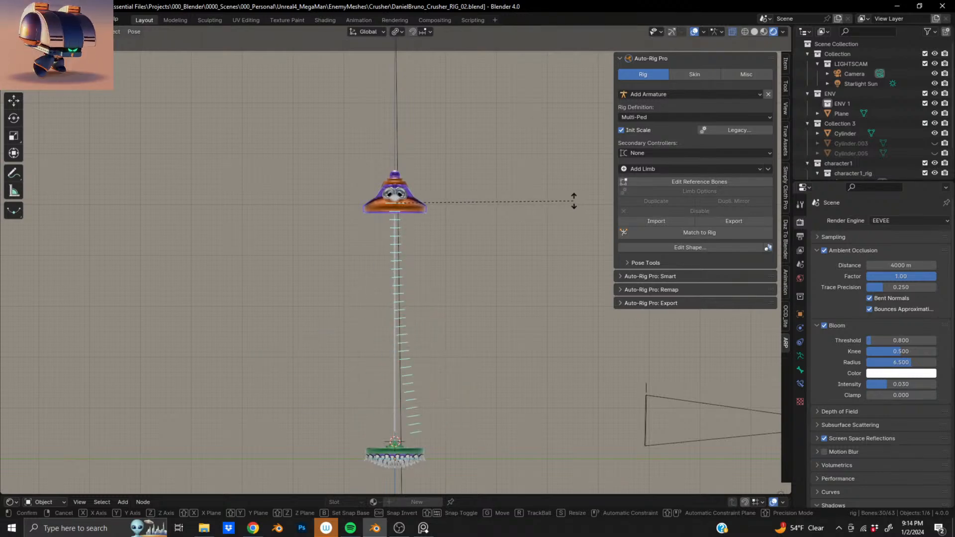
click(572, 202)
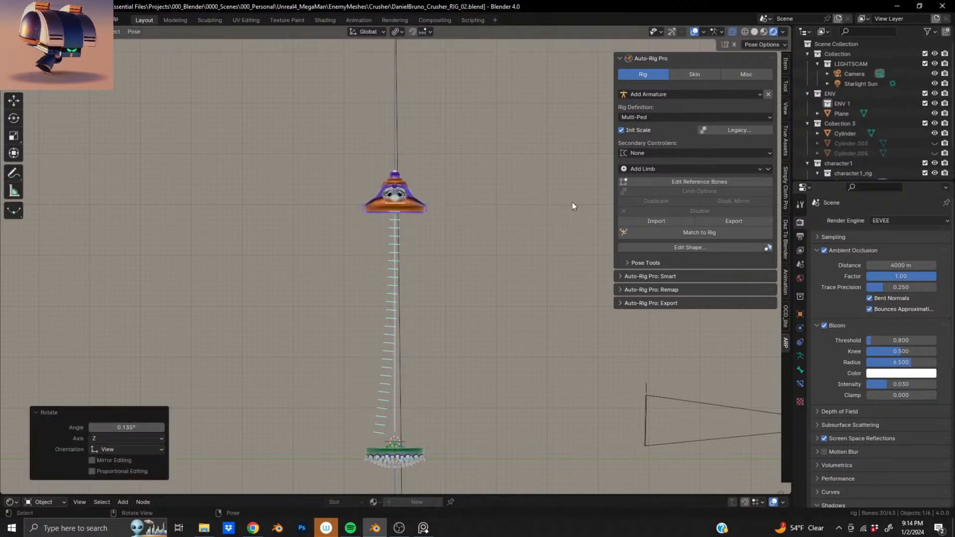
key(s)
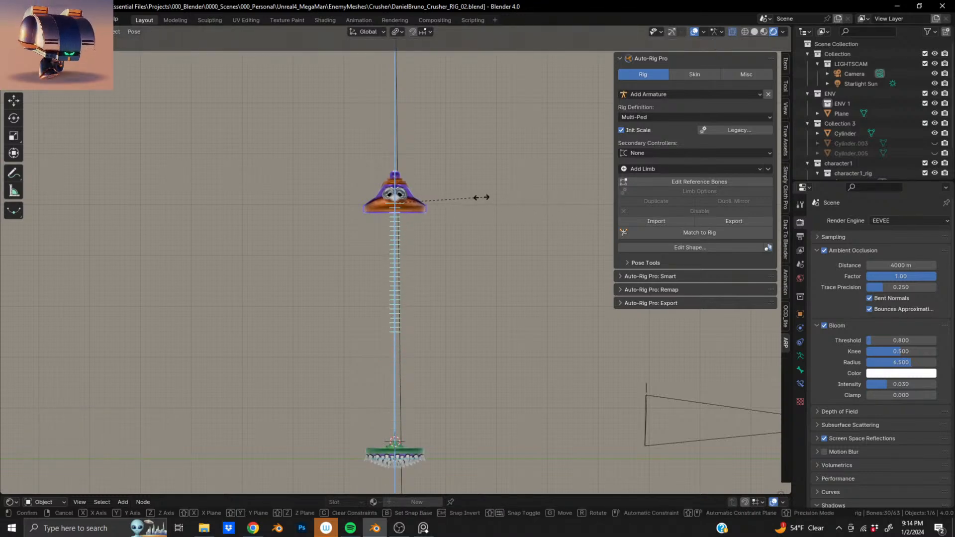
click(580, 201)
Select only the topmost ring controller inside the head and test rotating it from below and in the side view.
mouse_move(411, 204)
middle_down()
mouse_move(497, 207)
mouse_move(396, 204)
middle_up()
scroll(413, 237, up, 5)
mouse_move(413, 237)
middle_down()
mouse_move(345, 178)
mouse_move(556, 233)
mouse_move(334, 233)
mouse_move(314, 204)
mouse_move(326, 216)
mouse_move(431, 237)
middle_up()
key(r)
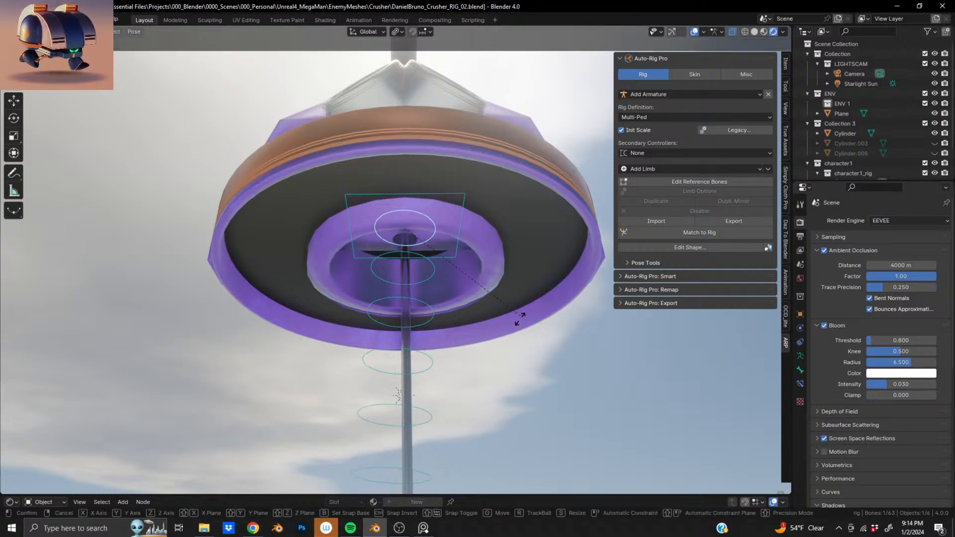
click(380, 183)
middle_drag(381, 186, 335, 209)
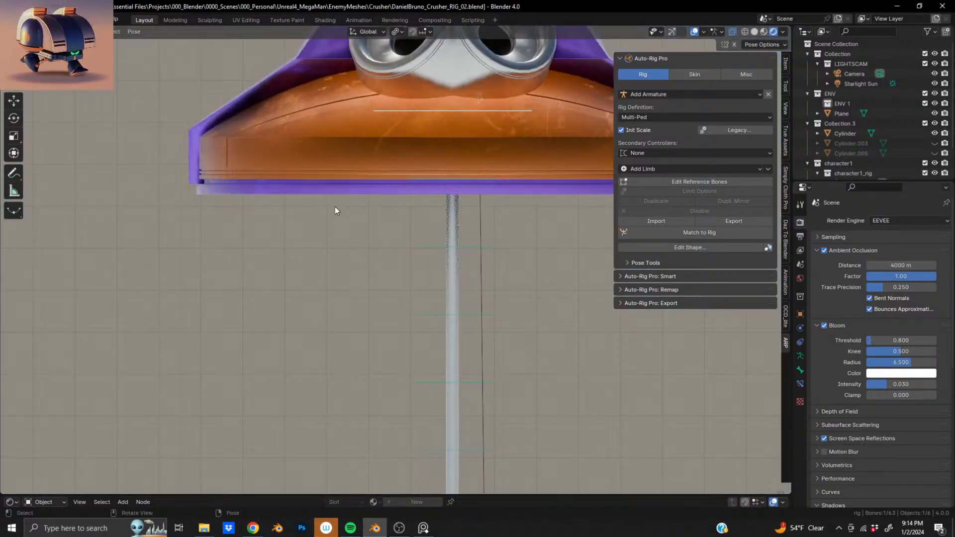
scroll(399, 231, down, 10)
scroll(392, 227, up, 4)
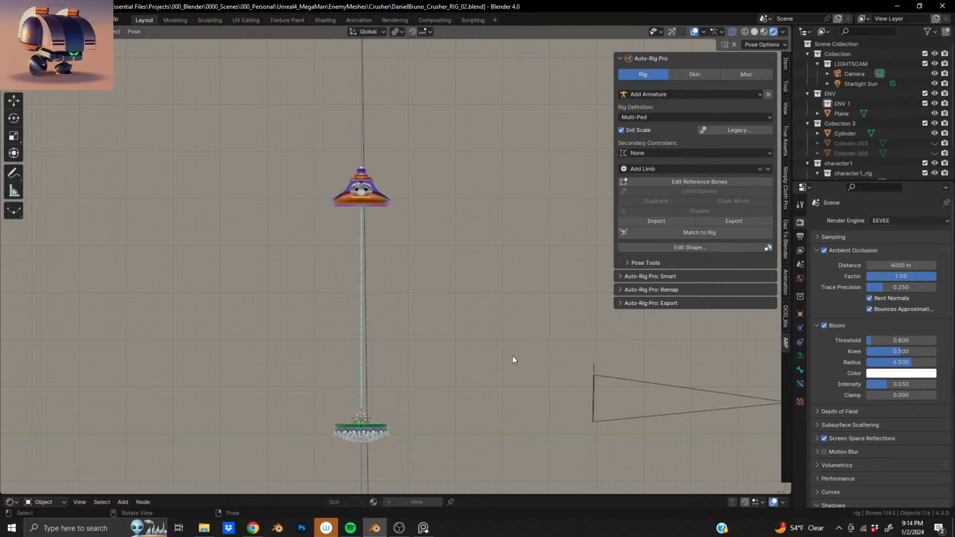
key(r)
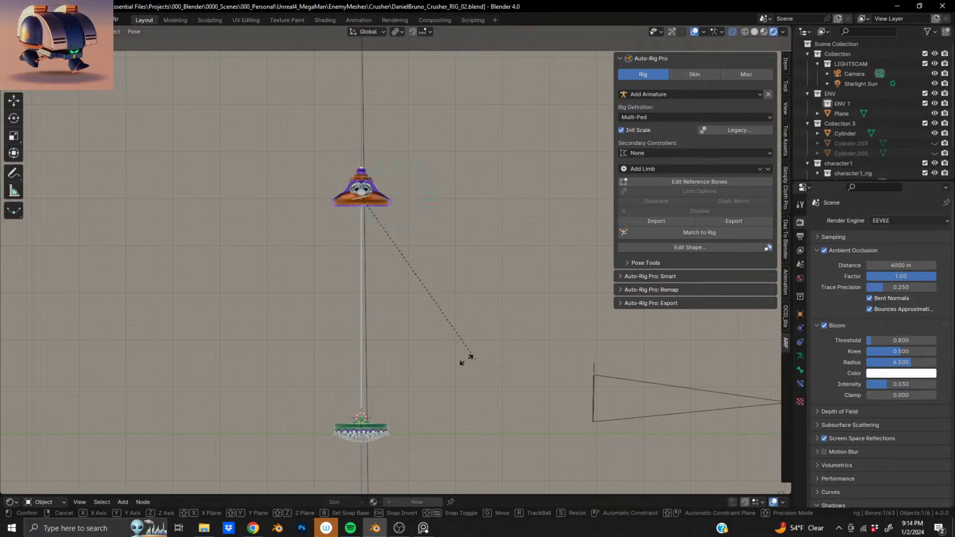
click(405, 176)
Save the file and save an incremental version of it numbered RIG_03.
mouse_move(341, 190)
middle_down()
mouse_move(461, 207)
mouse_move(393, 197)
mouse_move(374, 166)
mouse_move(312, 190)
mouse_move(374, 369)
mouse_move(365, 333)
mouse_move(393, 341)
mouse_move(449, 309)
mouse_move(395, 374)
mouse_move(368, 387)
mouse_move(386, 308)
mouse_move(393, 378)
middle_up()
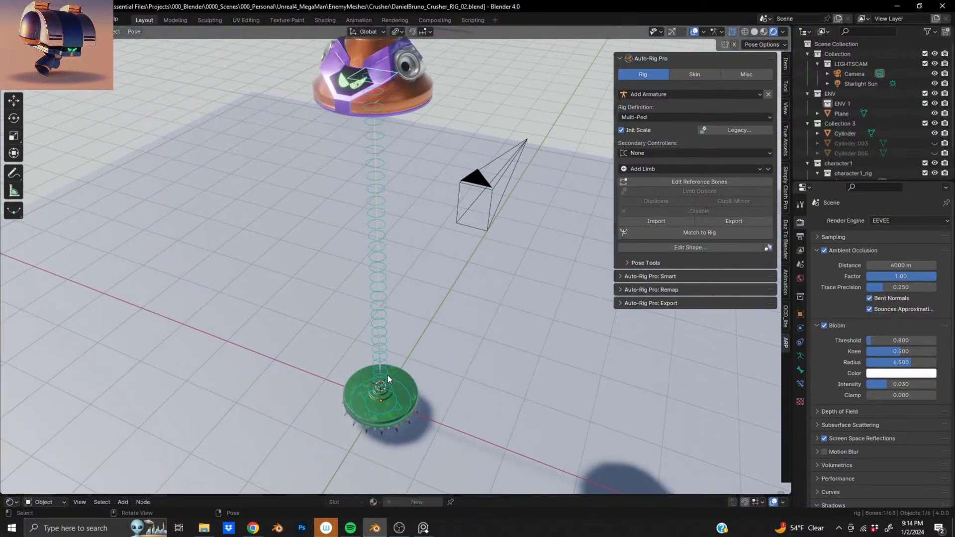
key(ctrl+s)
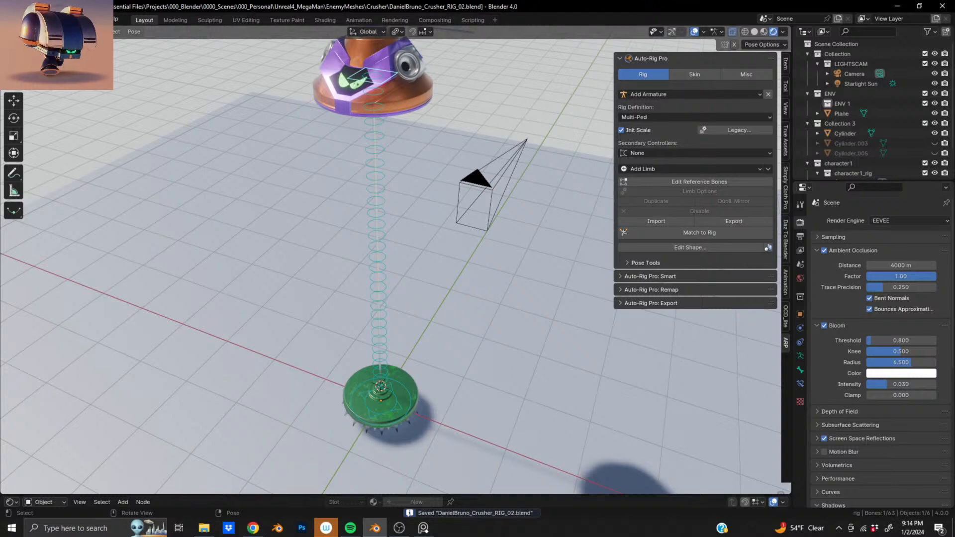
click(23, 20)
click(49, 94)
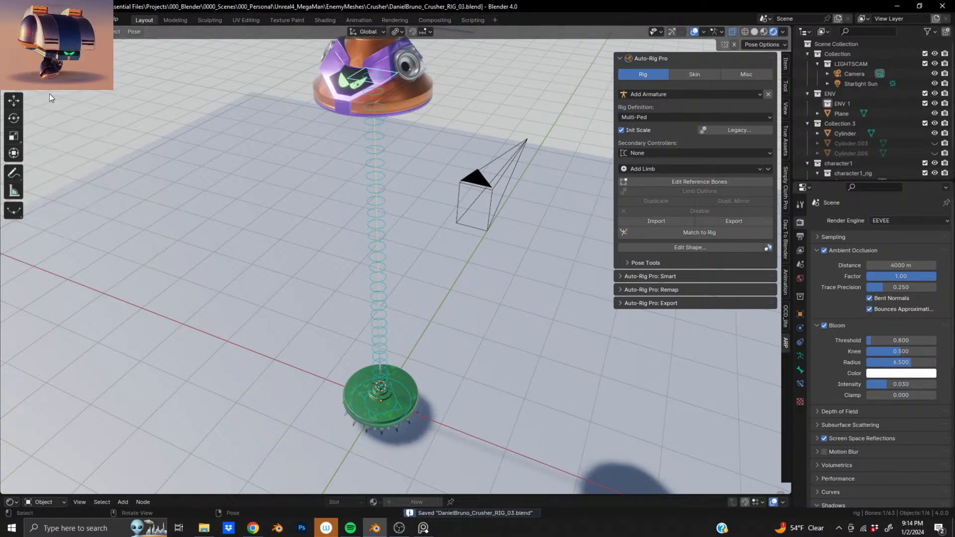
Open the rig's reference bones for editing and delete the entire tail chain.
middle_drag(336, 151, 383, 206)
click(732, 182)
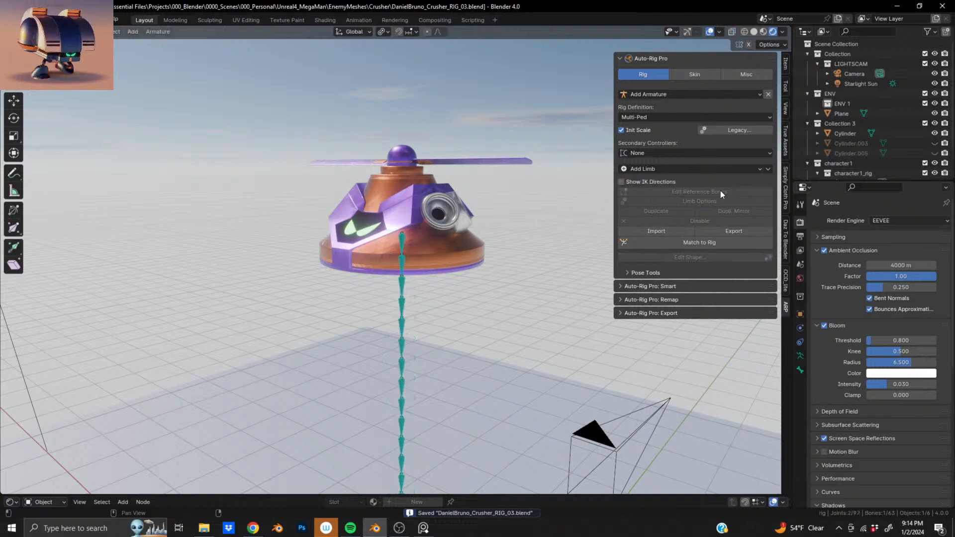
key(a)
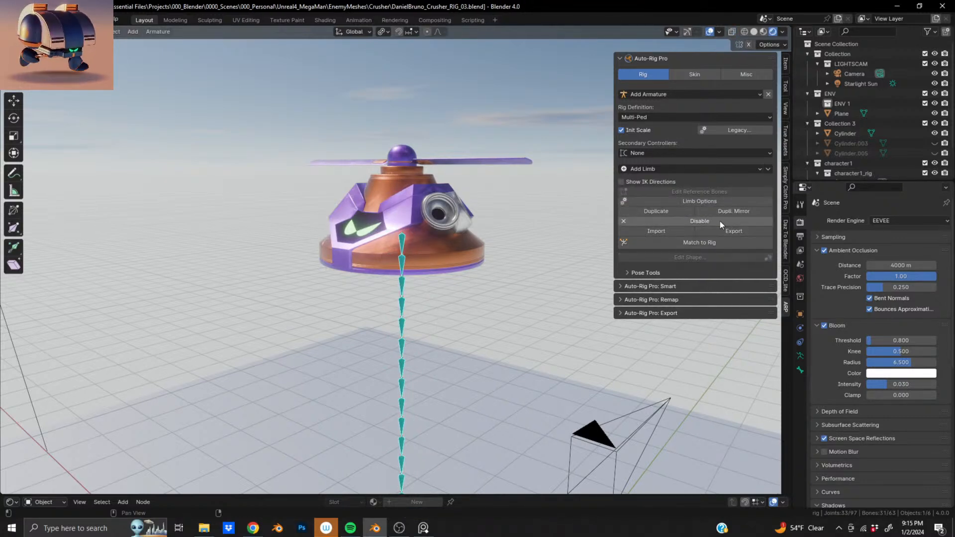
middle_drag(433, 234, 428, 251)
scroll(429, 250, down, 1)
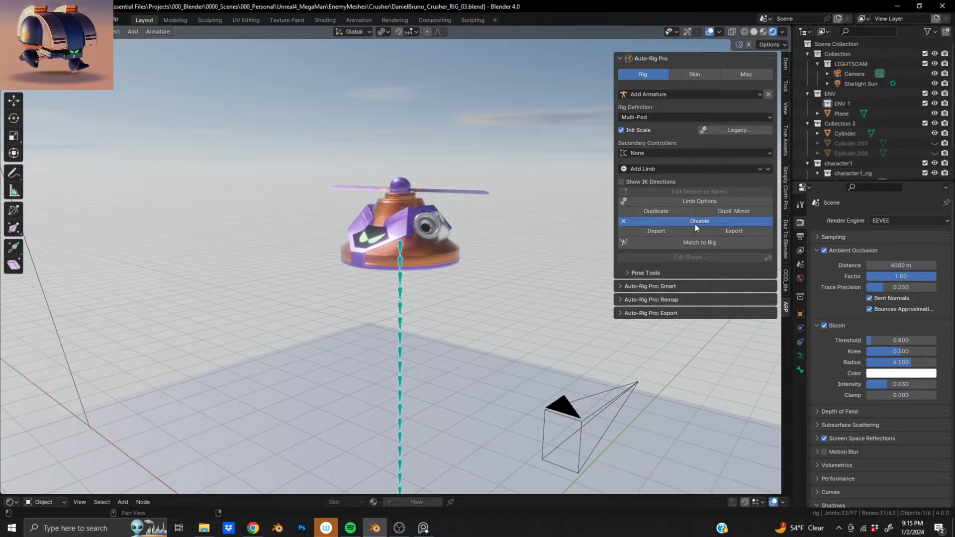
shift+middle_drag(359, 460, 343, 282)
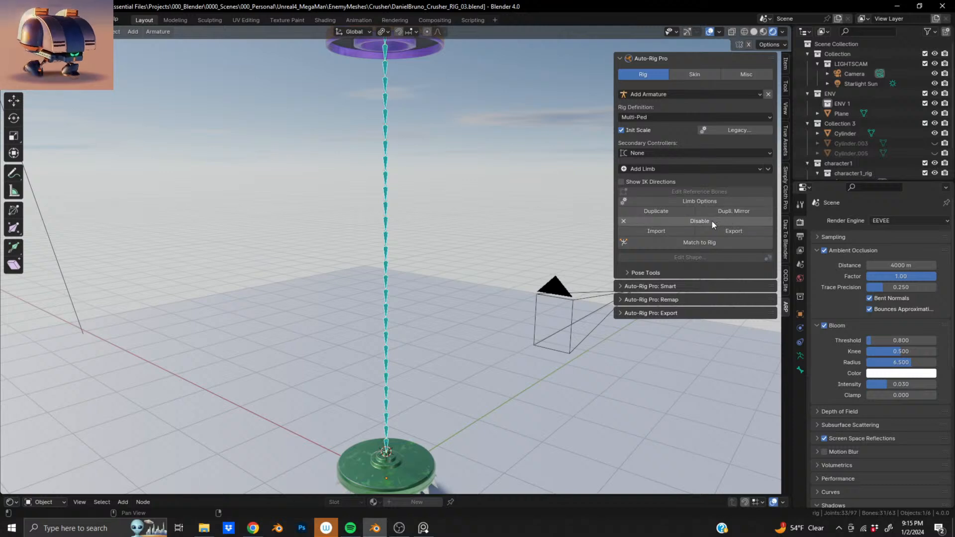
click(712, 221)
mouse_move(370, 388)
middle_down()
mouse_move(393, 396)
mouse_move(370, 414)
mouse_move(379, 404)
middle_up()
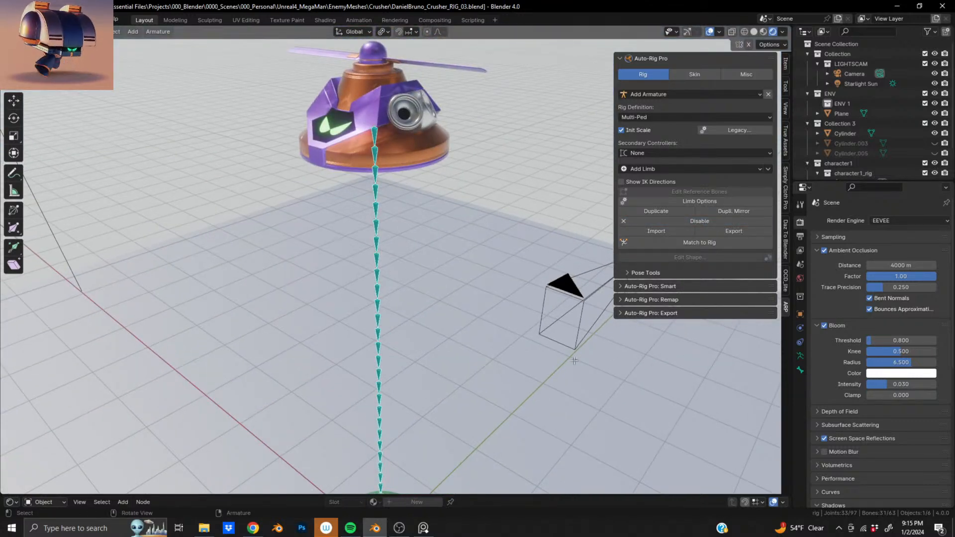
click(709, 222)
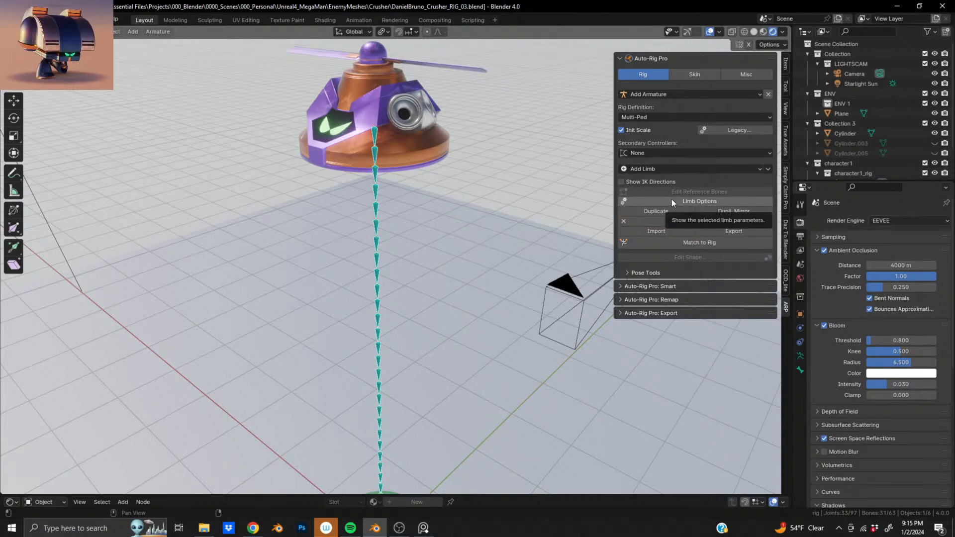
key(x)
click(459, 254)
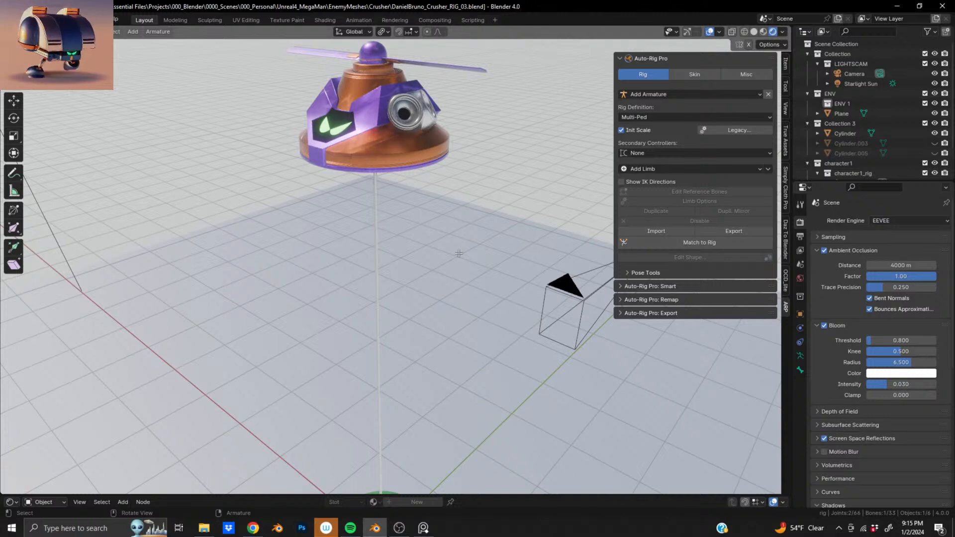
Add a Spine limb to the rig.
scroll(385, 293, down, 3)
scroll(385, 293, up, 5)
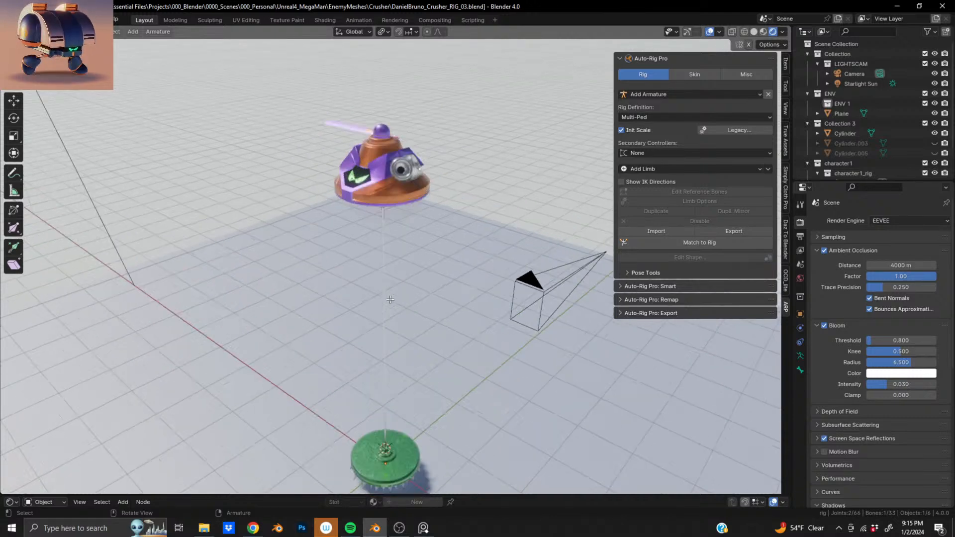
click(659, 170)
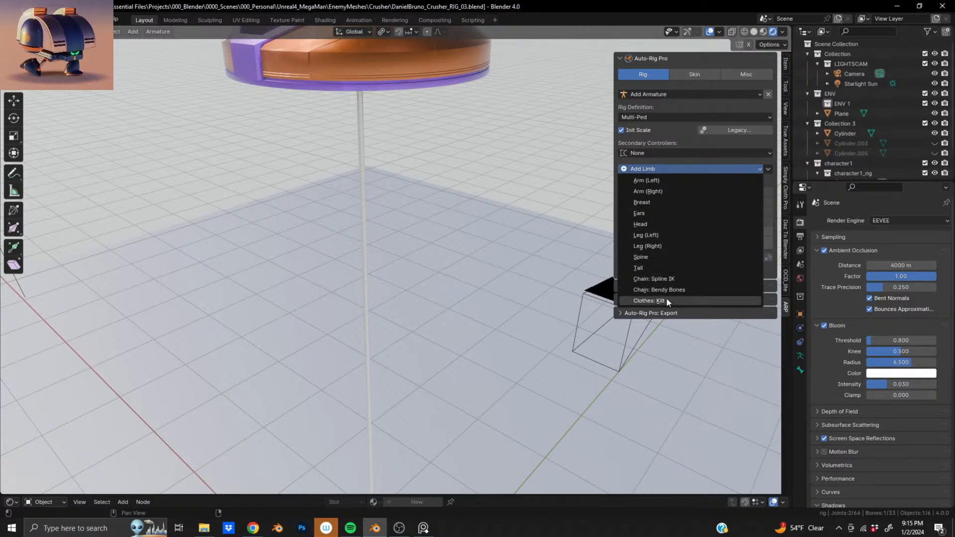
click(665, 257)
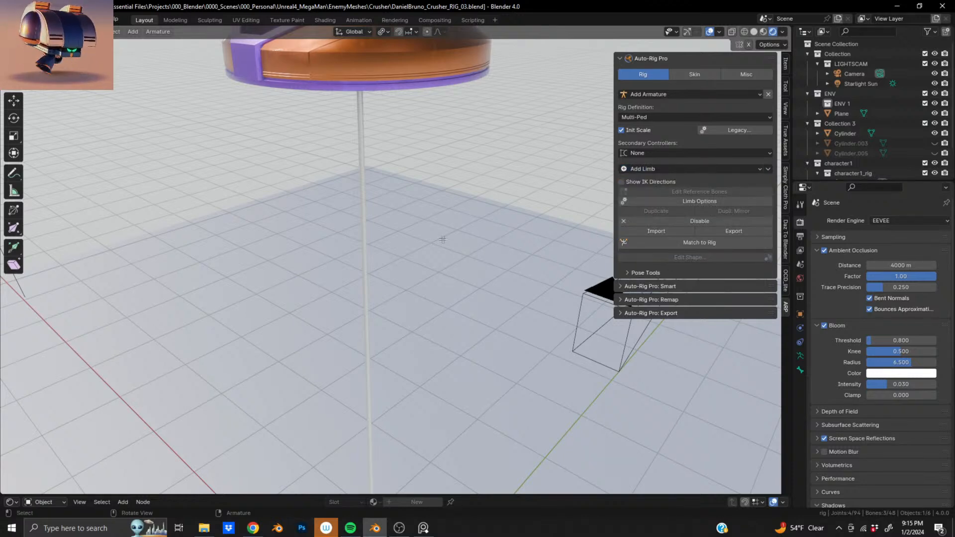
scroll(370, 170, down, 3)
middle_drag(371, 171, 366, 233)
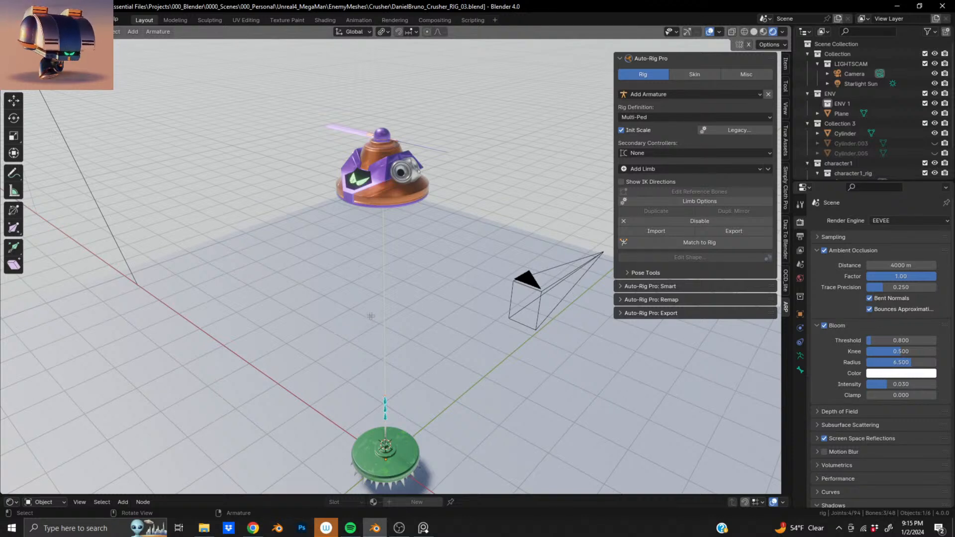
Set the spine limb's bone count to 30 and enable its Spine Master Controller.
scroll(372, 320, down, 2)
scroll(372, 320, up, 3)
shift+middle_drag(374, 428, 377, 260)
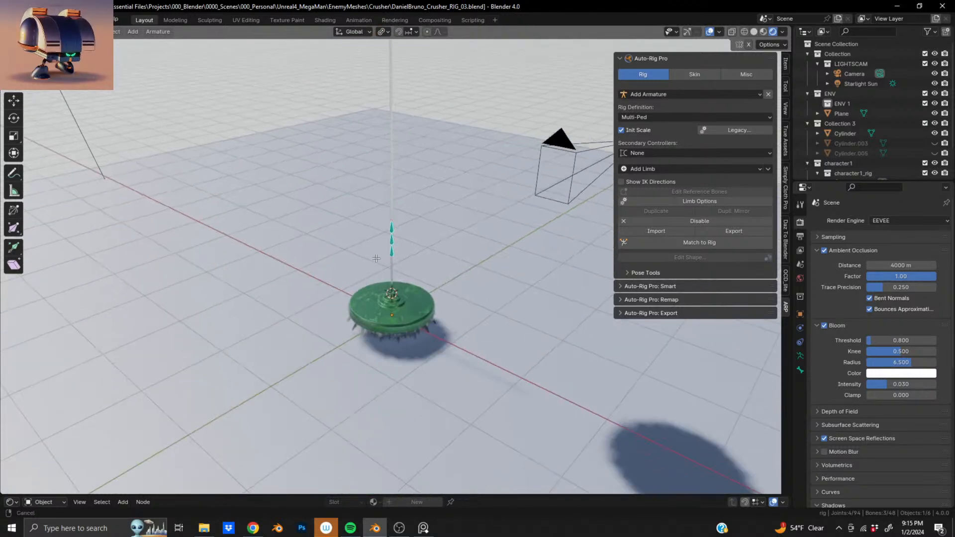
scroll(380, 269, up, 3)
middle_drag(389, 329, 398, 356)
scroll(406, 359, up, 4)
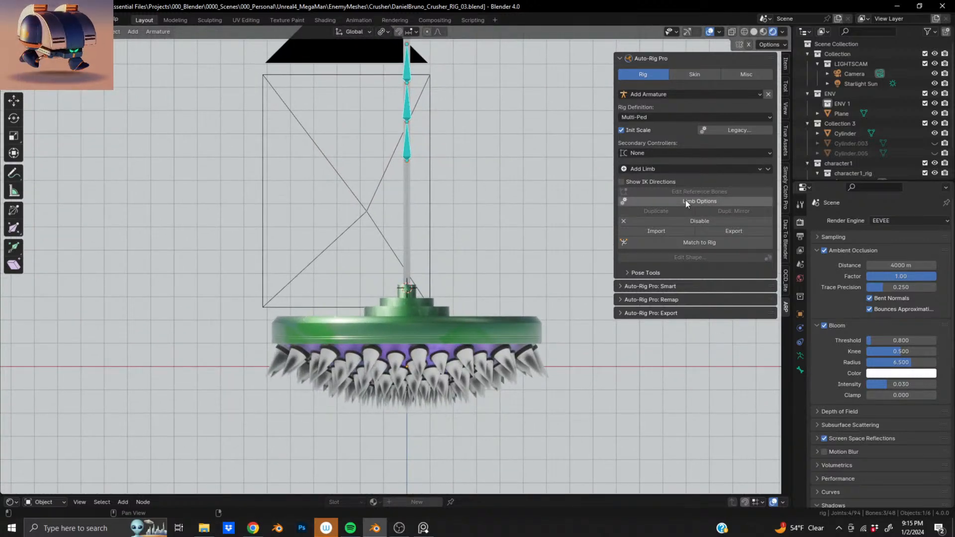
click(685, 200)
drag(644, 233, 692, 232)
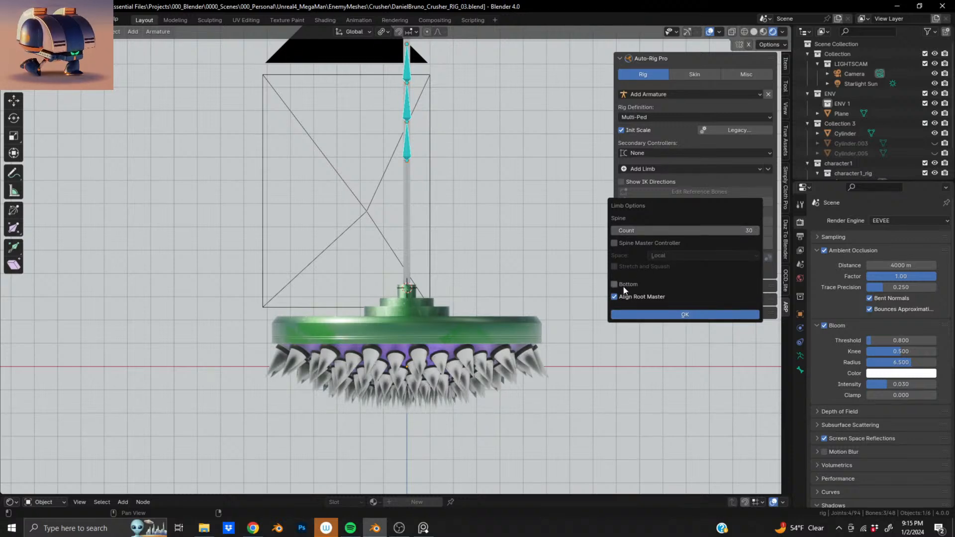
click(614, 244)
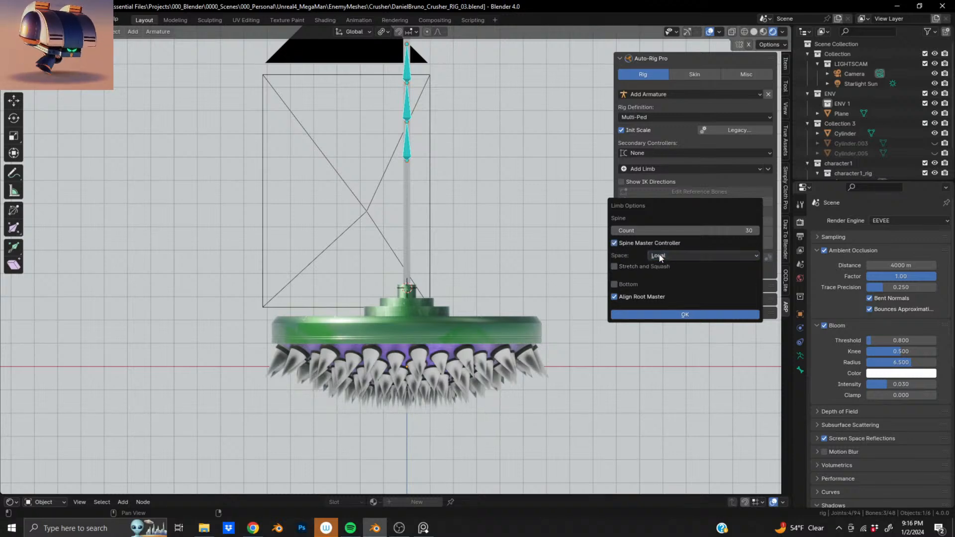
click(634, 267)
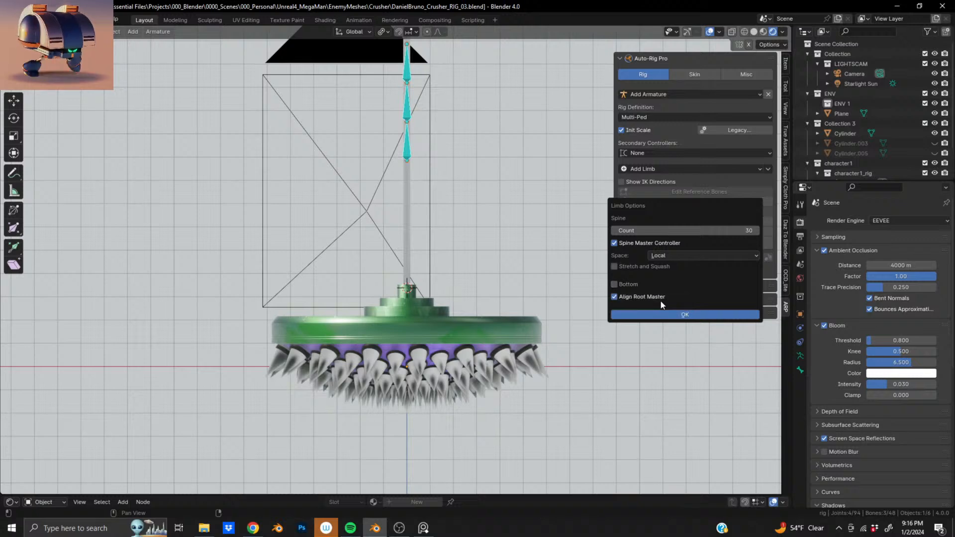
click(661, 314)
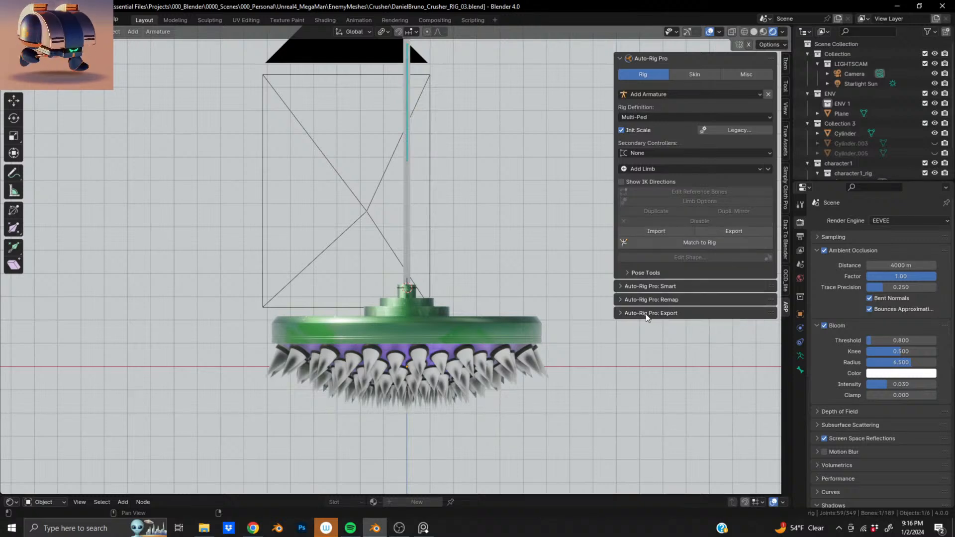
Move the whole spine bone chain about 0.54 m down along Z so it starts at the green hub of the spiked base.
scroll(437, 182, down, 4)
scroll(423, 185, up, 1)
shift+middle_drag(410, 192, 394, 261)
scroll(390, 264, up, 7)
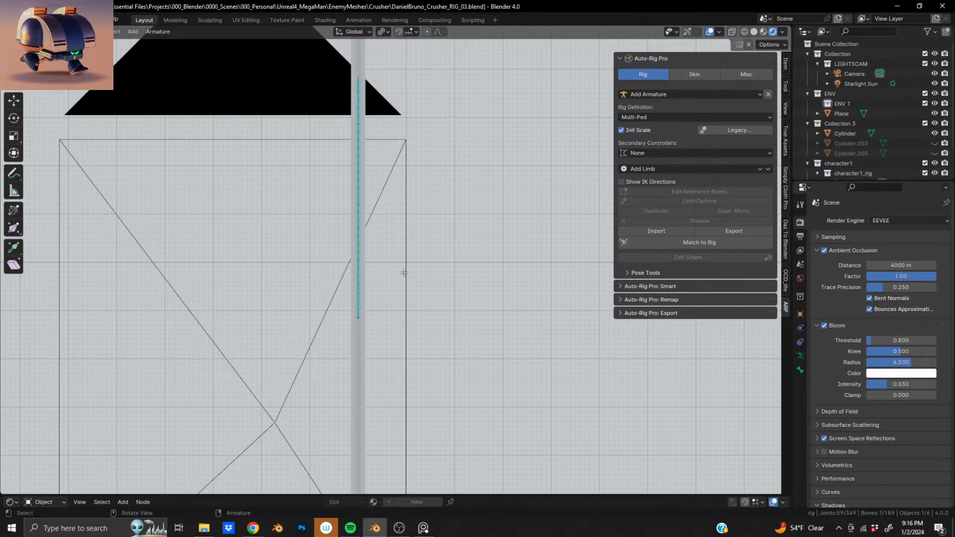
scroll(406, 272, down, 3)
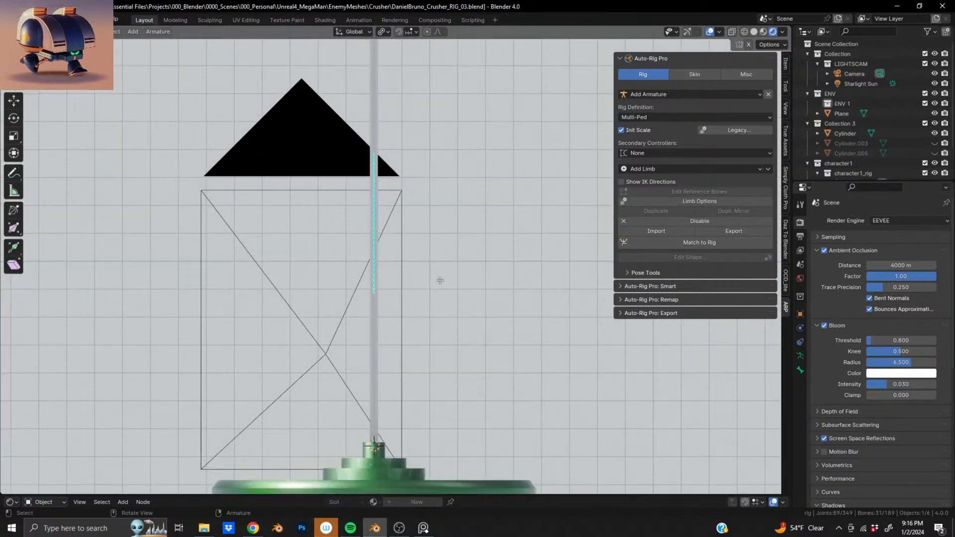
key(g)
key(z)
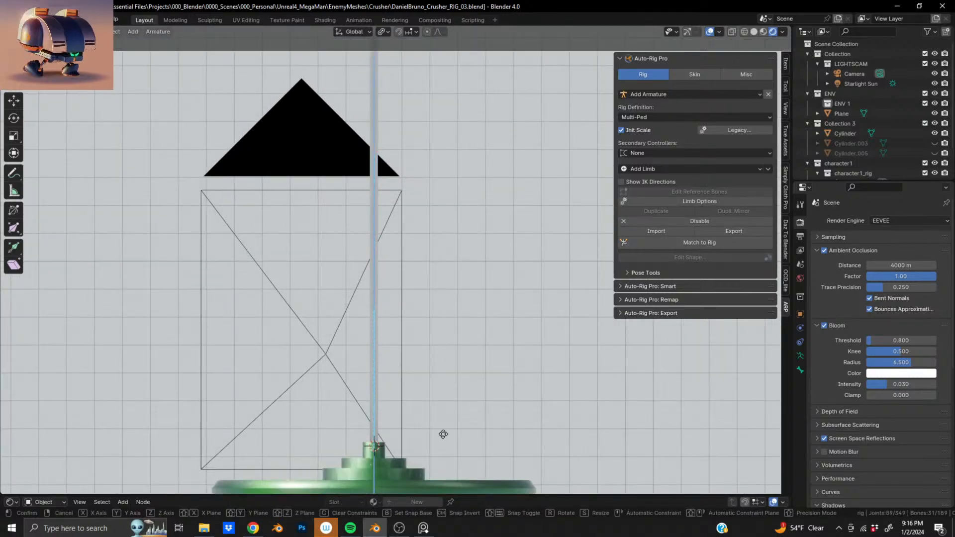
click(443, 434)
Fine-tune the spine chain's height along Z, lowering it about 0.0136 m so its second bone starts level with the green hub's upper face.
shift+middle_drag(443, 435, 472, 314)
scroll(393, 393, up, 6)
shift+middle_drag(394, 367, 363, 194)
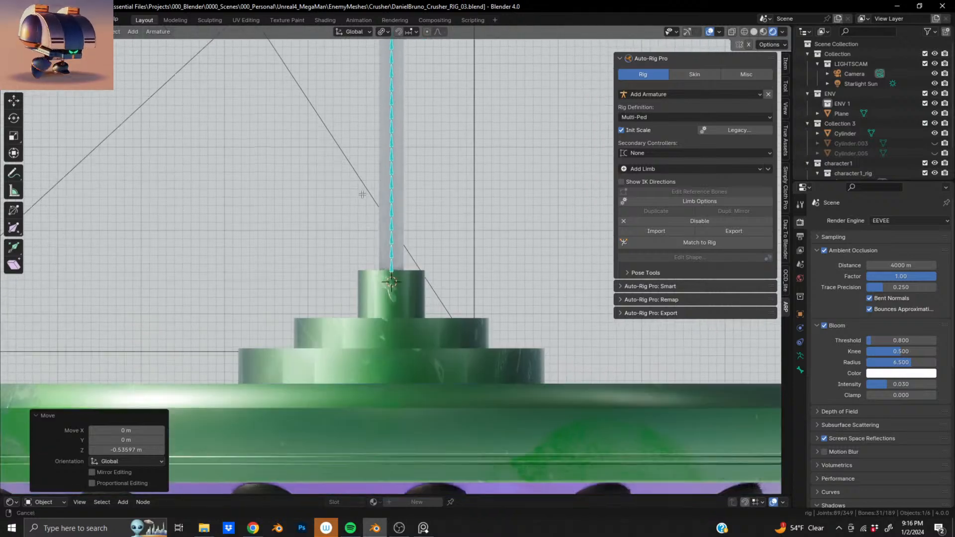
scroll(363, 194, up, 5)
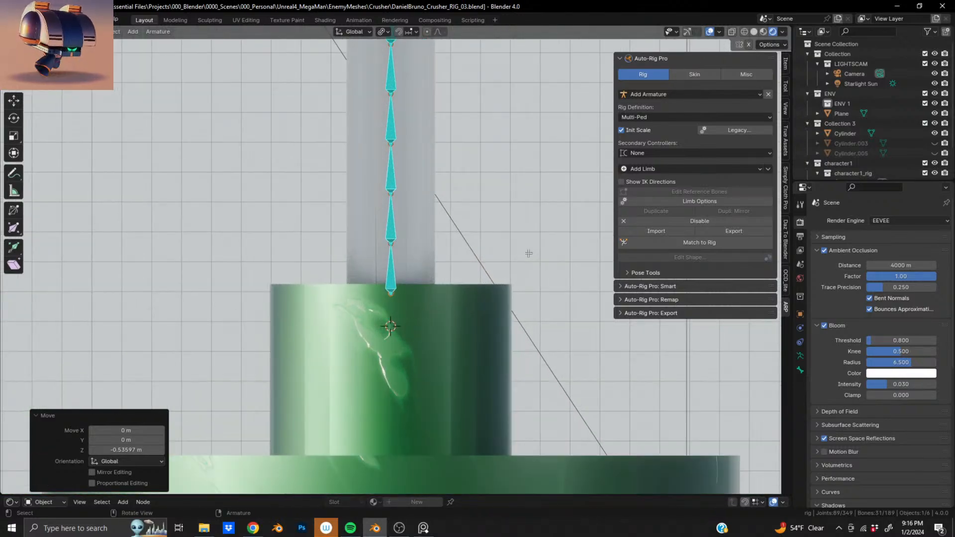
key(g)
key(z)
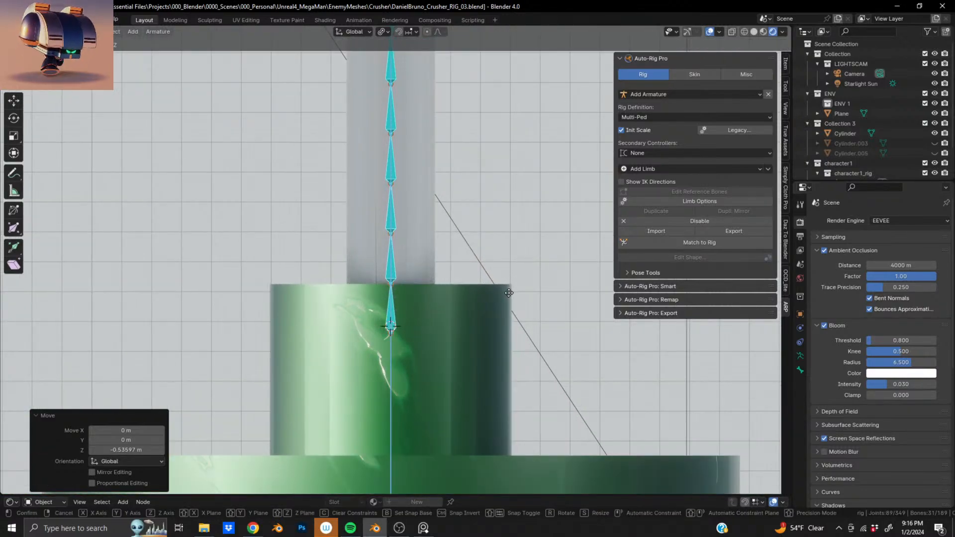
click(509, 293)
scroll(386, 348, up, 4)
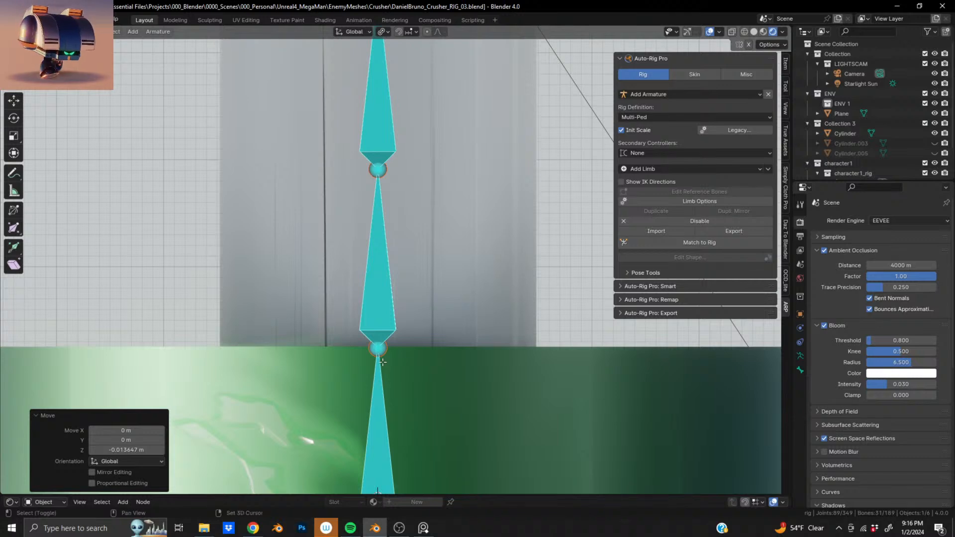
shift+middle_drag(383, 362, 407, 277)
key(g)
key(z)
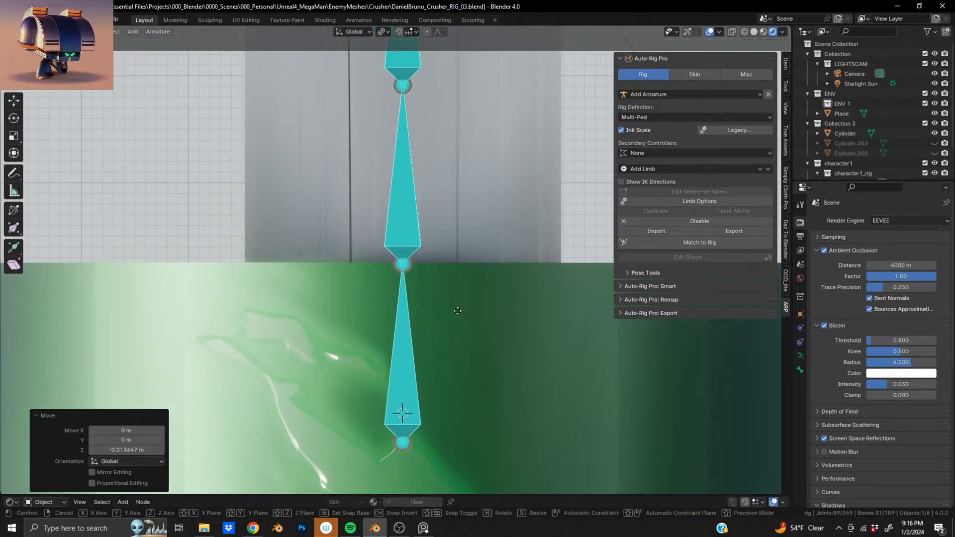
click(465, 303)
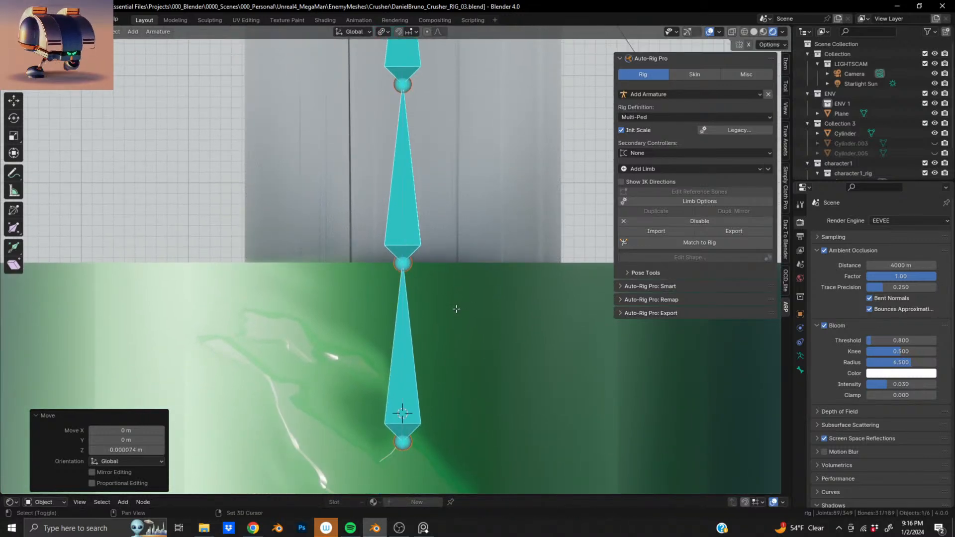
Snap the 3D cursor to the joint between the first and second spine bones, at the hub's upper face.
scroll(454, 309, down, 3)
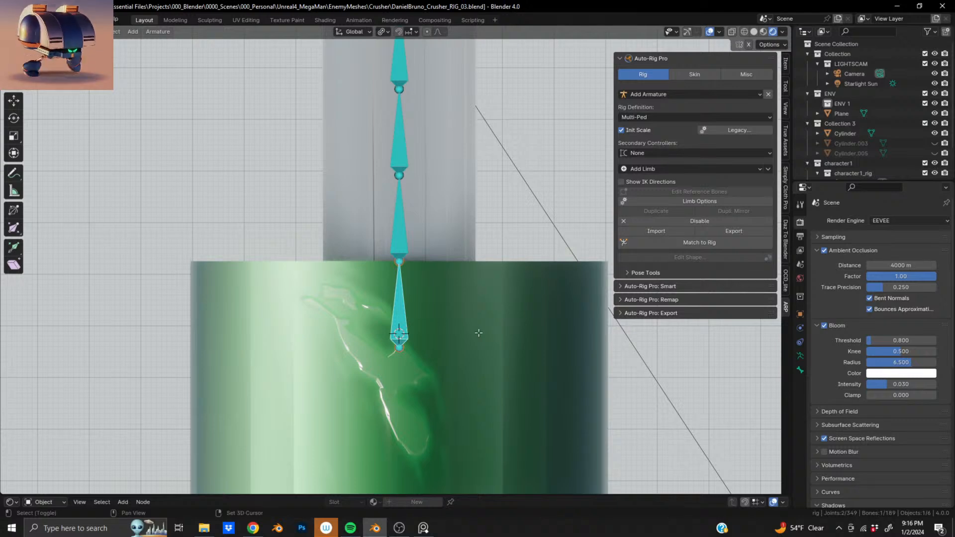
key(shift+s)
click(542, 365)
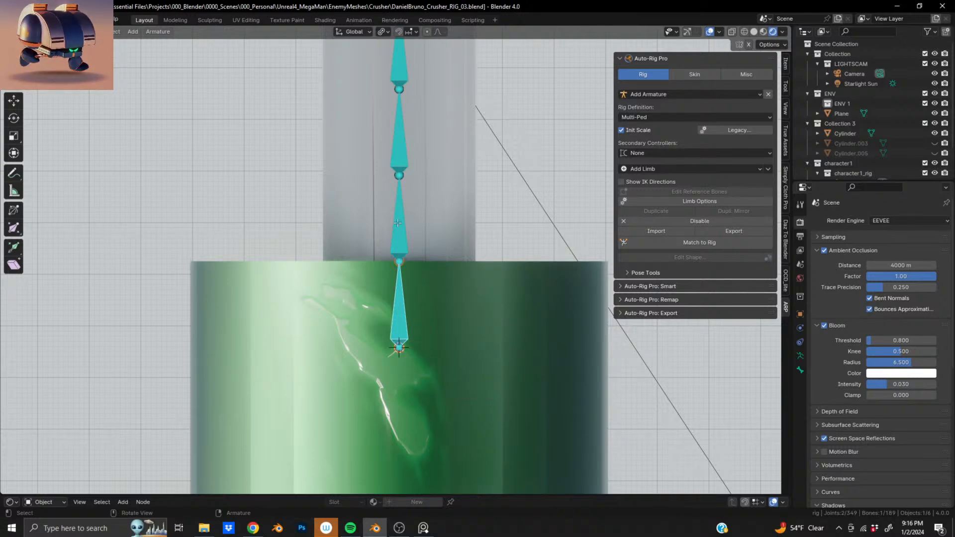
key(shift+s)
click(510, 308)
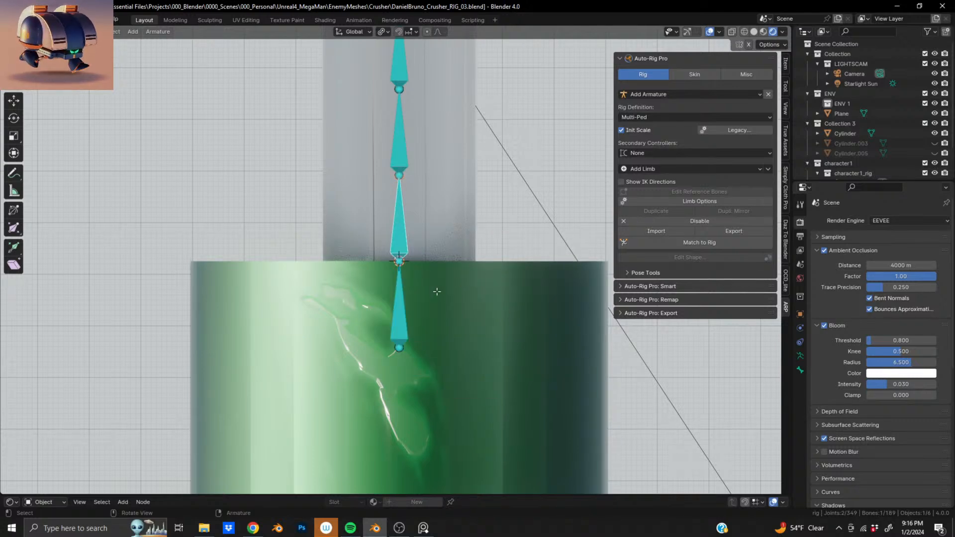
Select all the spine bones above the lowest one, up to the end of the chain.
scroll(388, 304, down, 2)
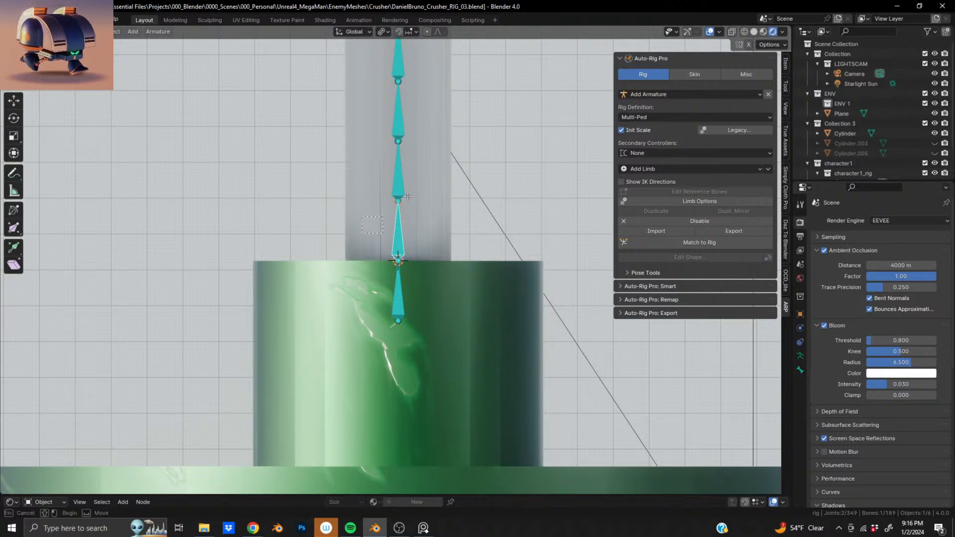
shift+drag(408, 197, 464, 127)
scroll(460, 132, down, 8)
shift+drag(382, 242, 465, 31)
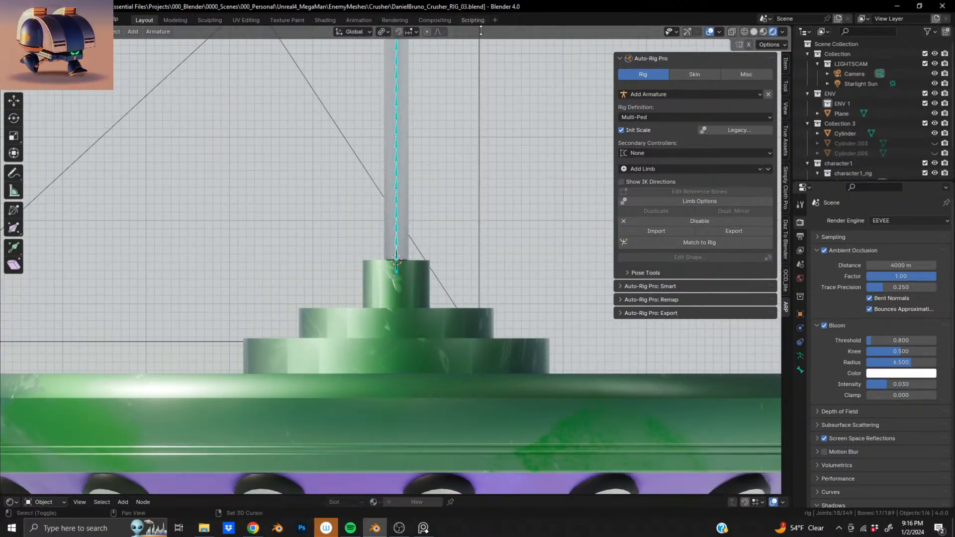
shift+middle_drag(377, 160, 363, 262)
scroll(370, 218, down, 5)
shift+drag(366, 252, 397, 209)
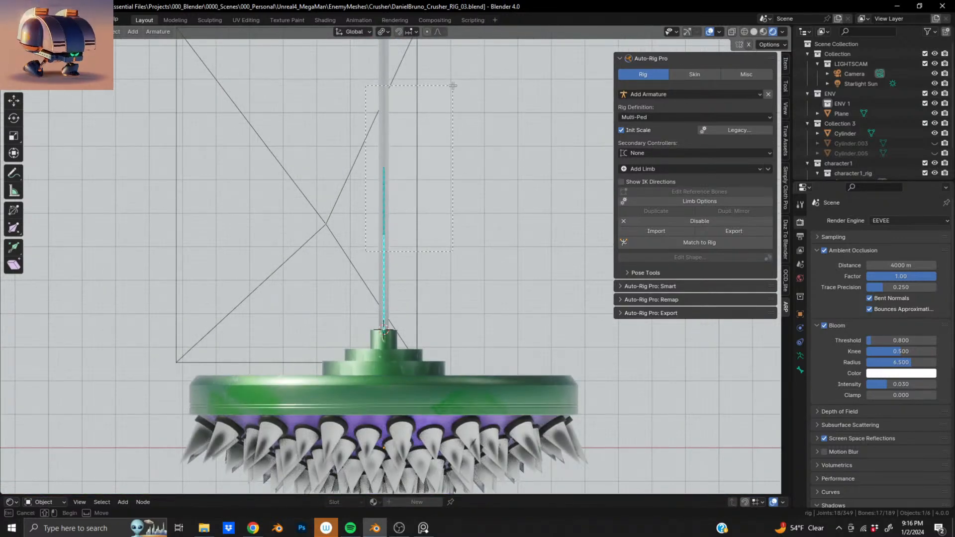
shift+drag(453, 86, 454, 85)
shift+middle_drag(372, 164, 369, 259)
scroll(371, 248, down, 3)
shift+middle_drag(389, 187, 397, 291)
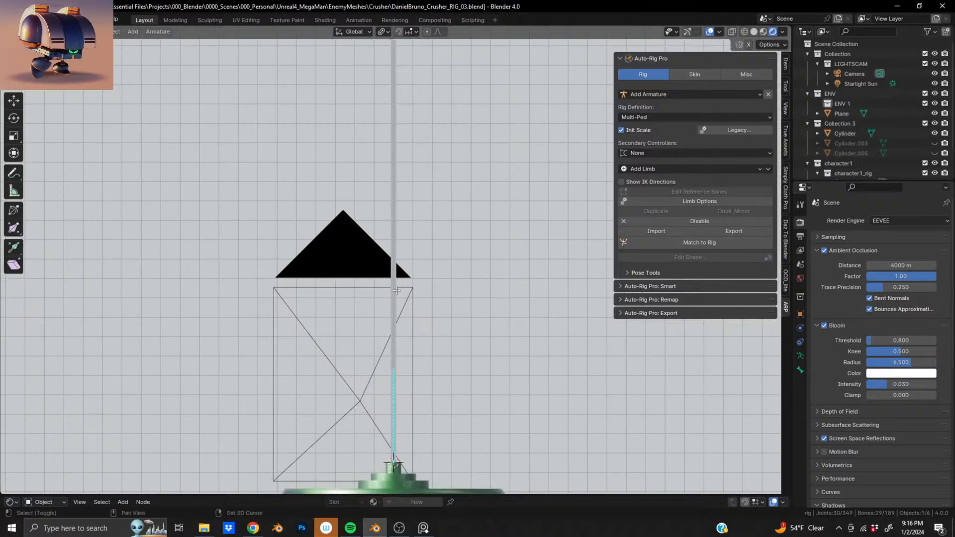
scroll(396, 291, down, 3)
Set the transform pivot to the 3D Cursor and scale the selected spine bones by 9.638 so they reach the head.
click(382, 33)
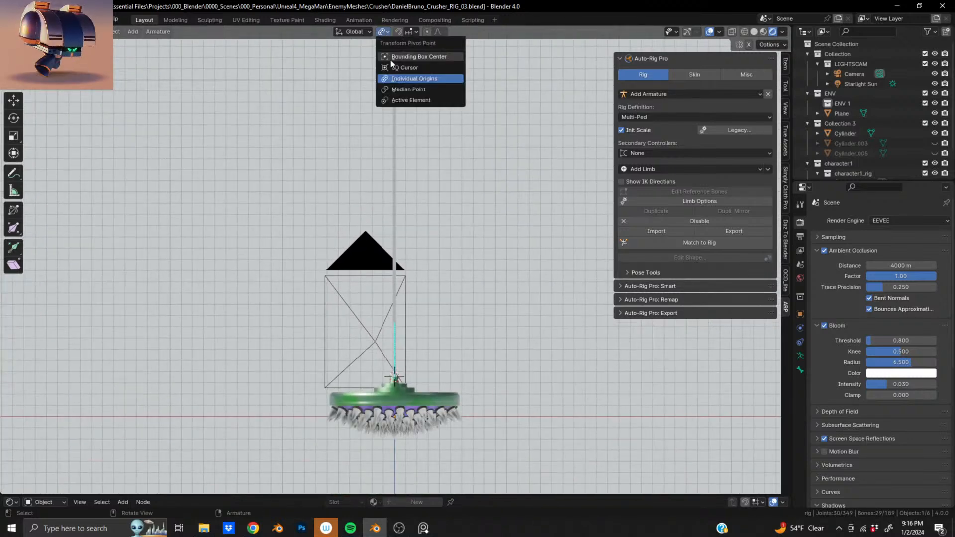
click(397, 65)
shift+middle_drag(395, 259, 409, 461)
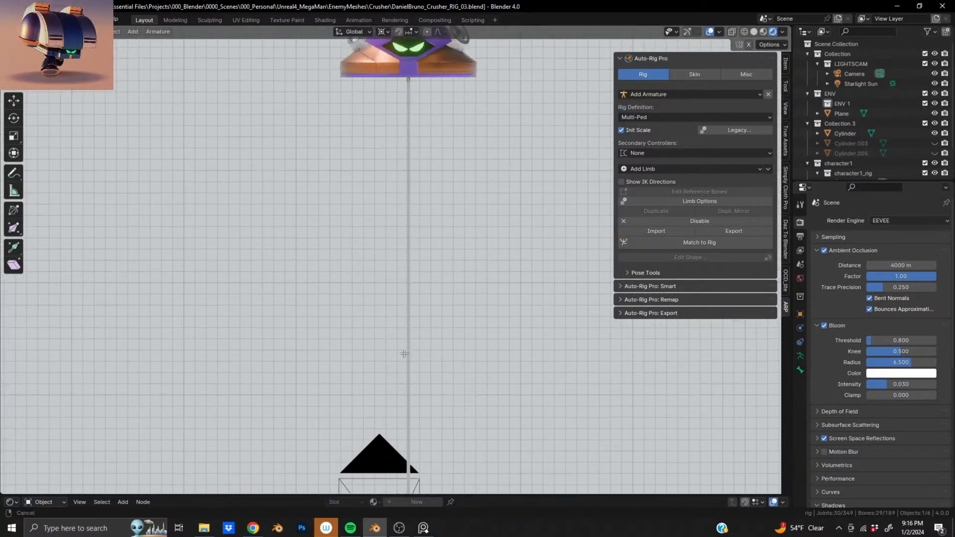
shift+middle_drag(408, 98, 408, 264)
key(s)
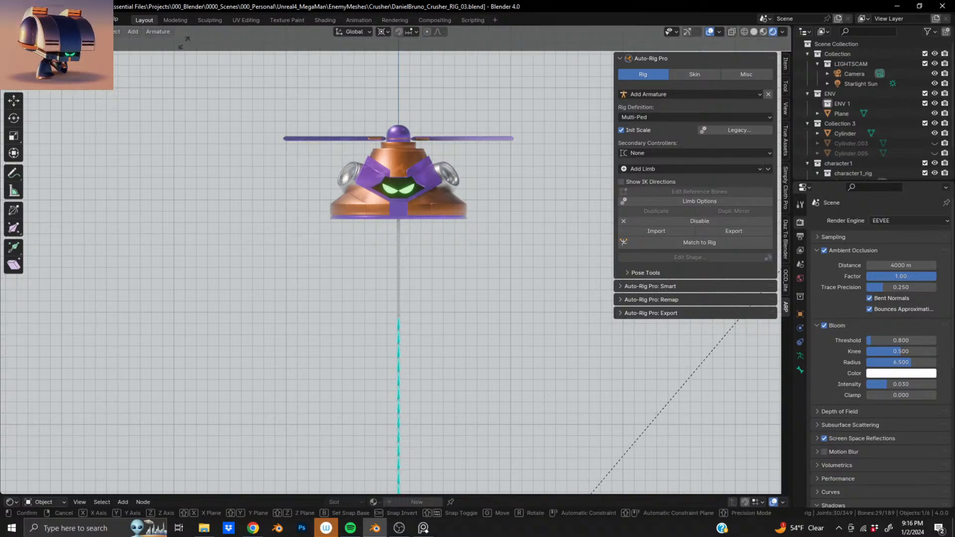
click(780, 268)
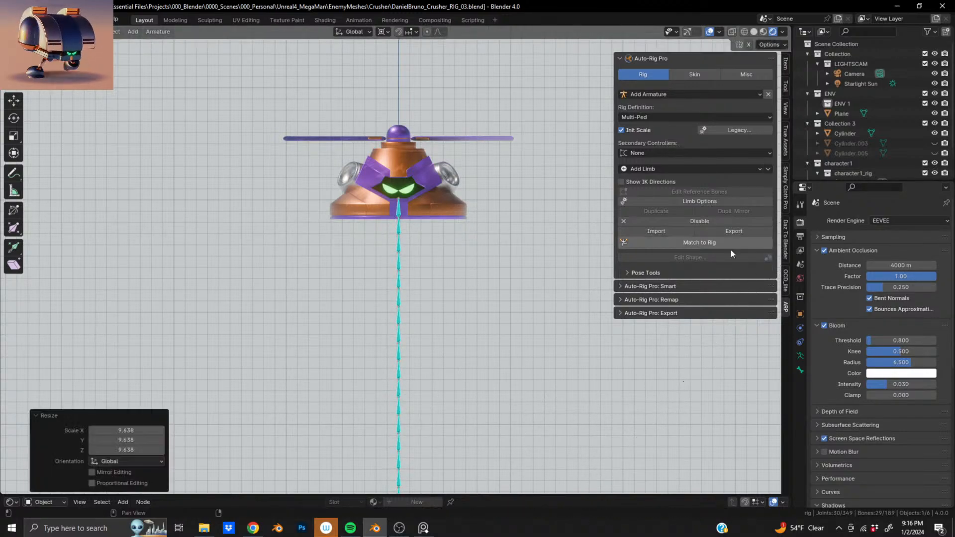
Check the stretched spine chain from head to base and run Match to Rig to generate its controllers.
scroll(465, 214, up, 4)
middle_drag(457, 204, 411, 292)
scroll(394, 372, down, 5)
middle_drag(394, 372, 412, 400)
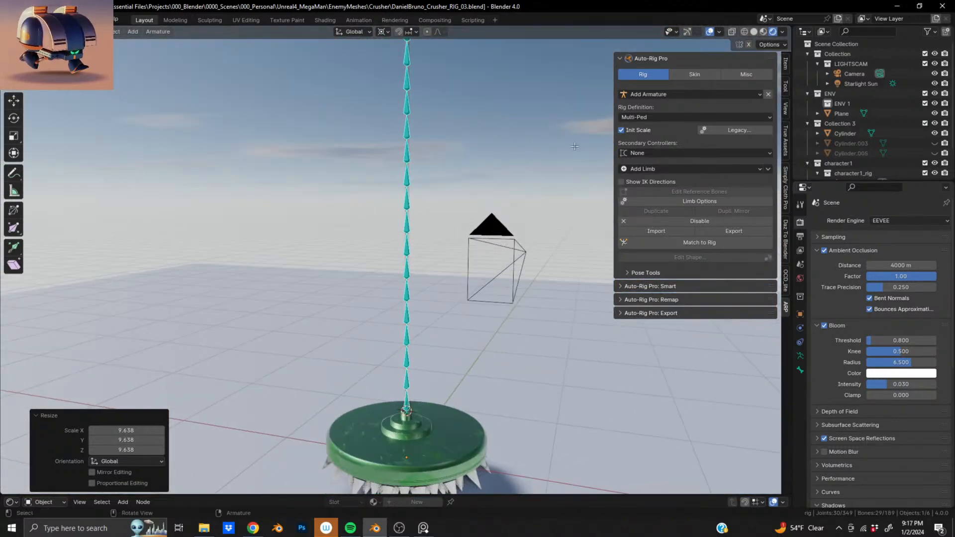
click(700, 241)
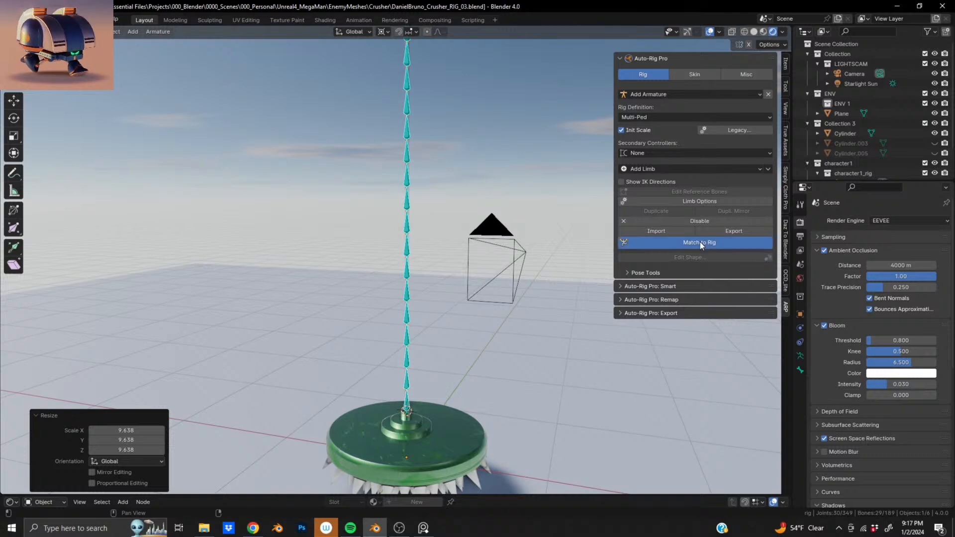
Try rotating the arched spine master controller at the head with the pivot on the 3D cursor.
scroll(399, 280, down, 3)
shift+middle_drag(402, 153, 362, 352)
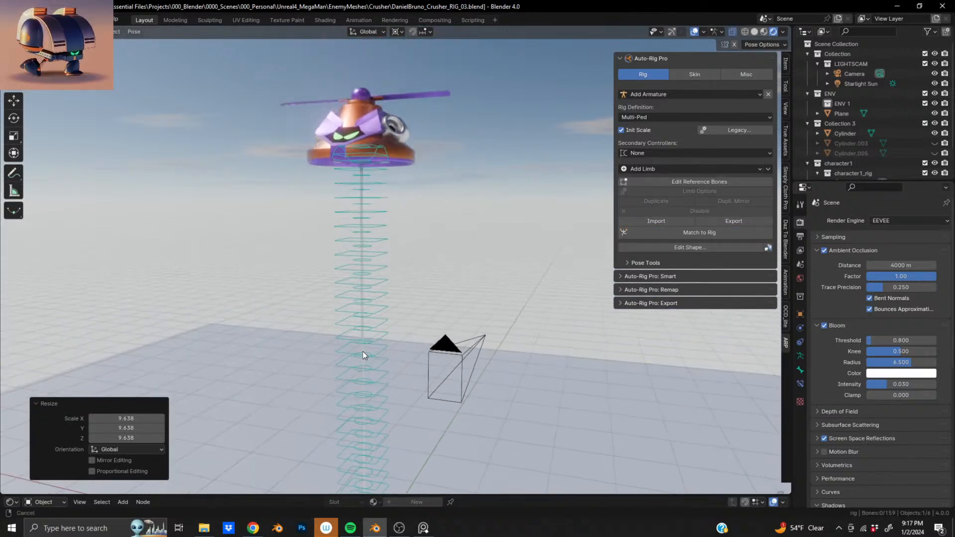
middle_drag(369, 277, 304, 296)
shift+click(345, 240)
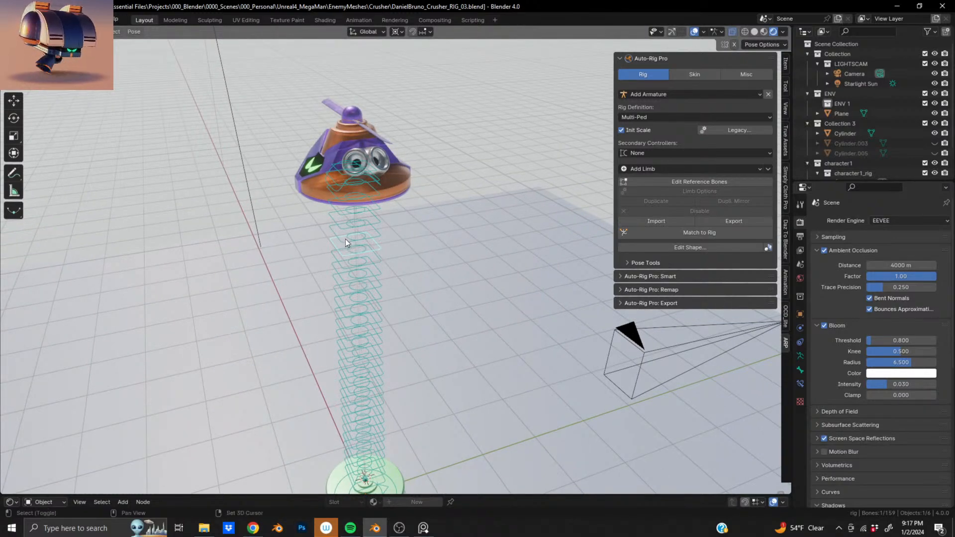
shift+middle_drag(345, 239, 349, 266)
scroll(356, 252, up, 3)
scroll(353, 241, down, 2)
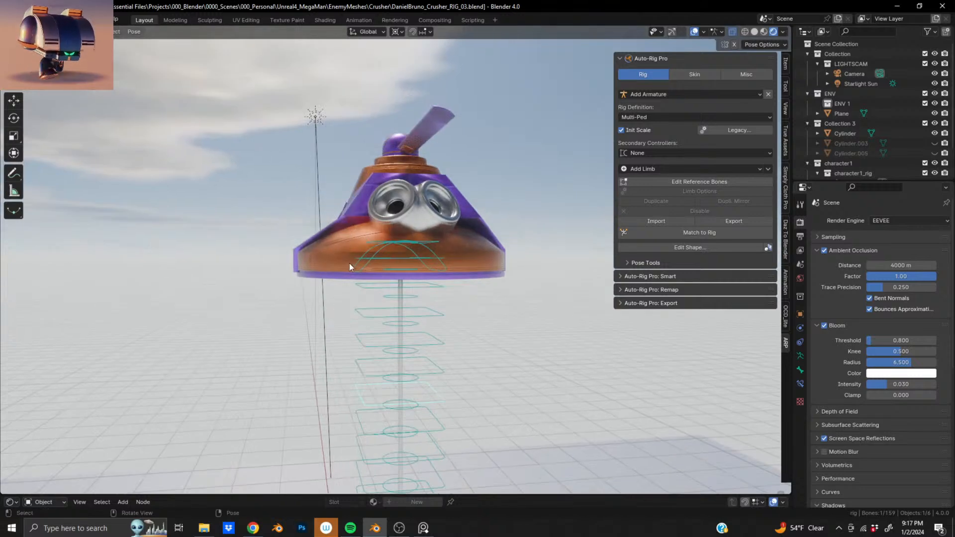
click(355, 268)
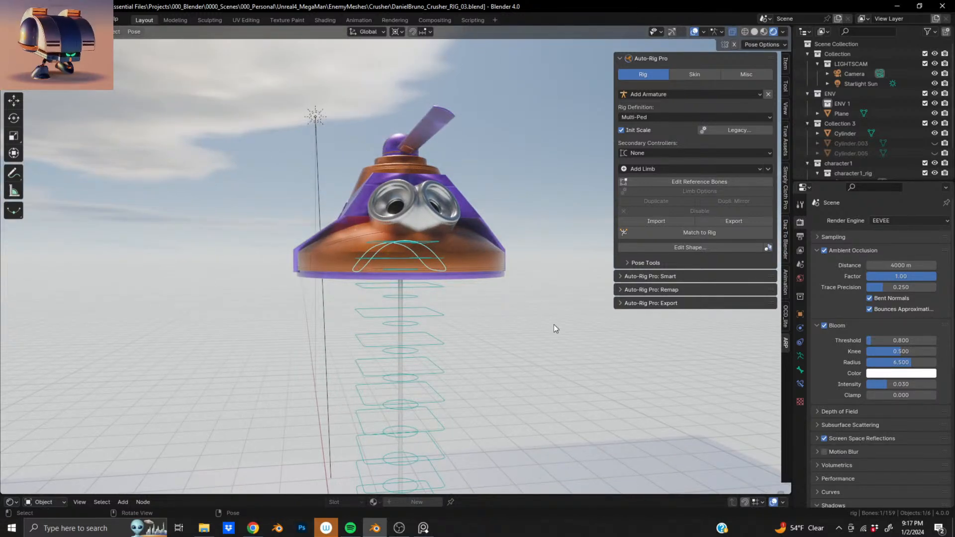
key(r)
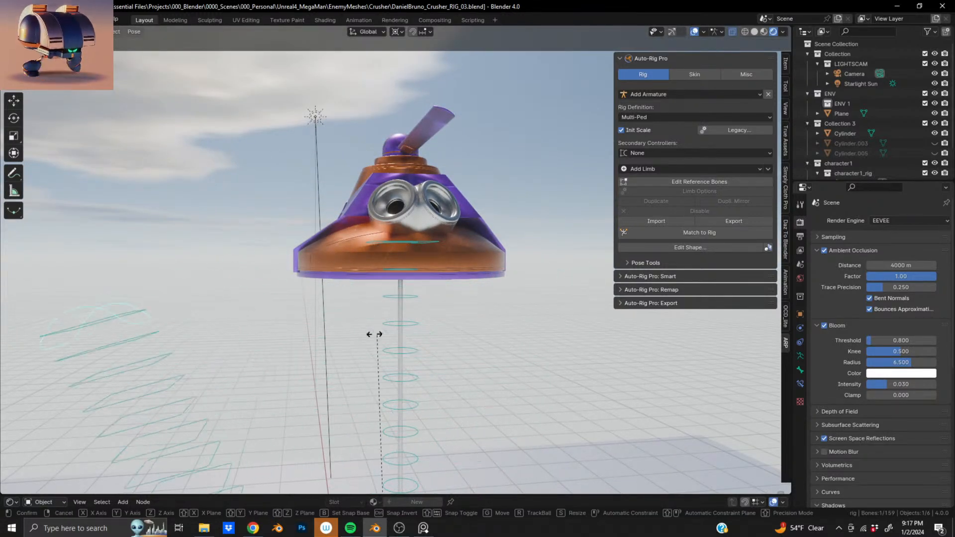
click(575, 333)
Set the transform pivot to Individual Origins, test bending the spine with its master controller, and undo the rotation.
scroll(410, 342, down, 5)
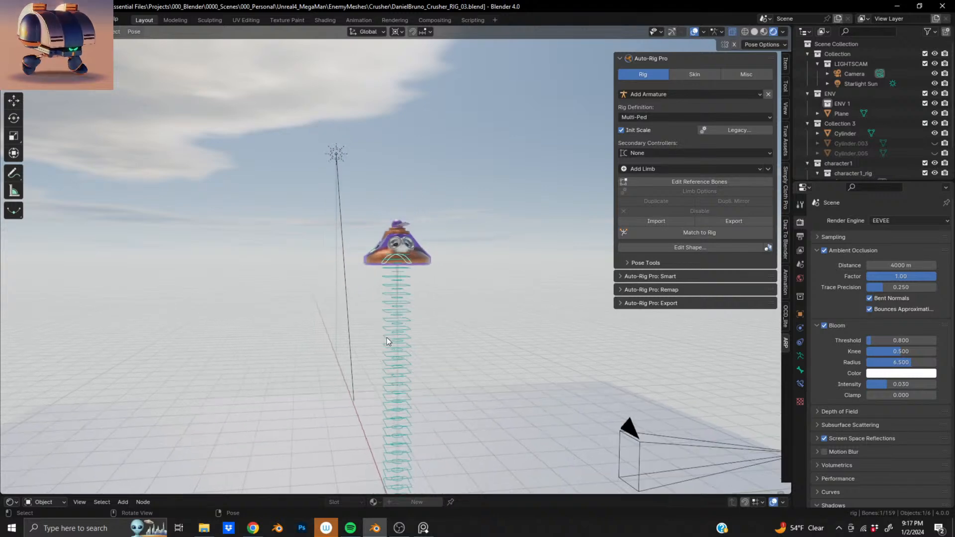
middle_drag(386, 337, 378, 247)
click(402, 32)
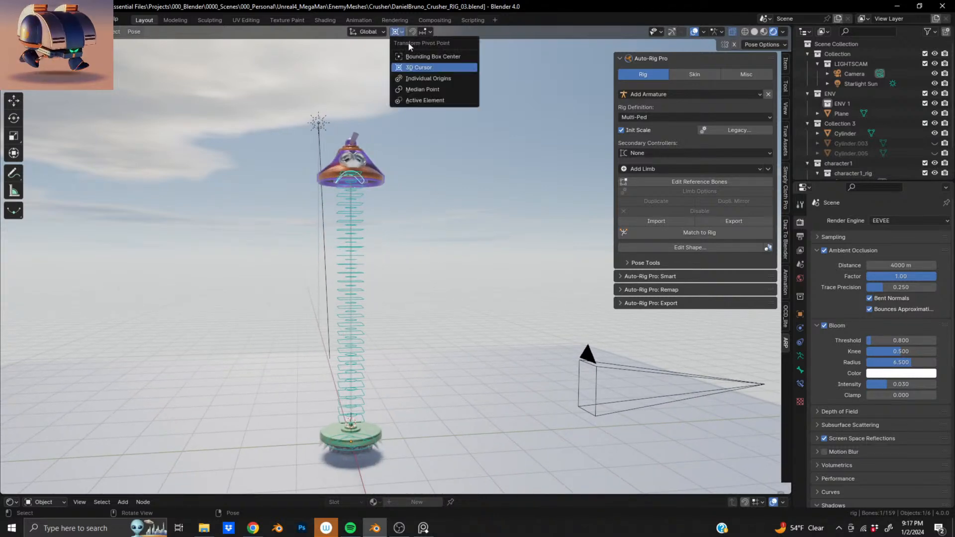
click(424, 79)
key(r)
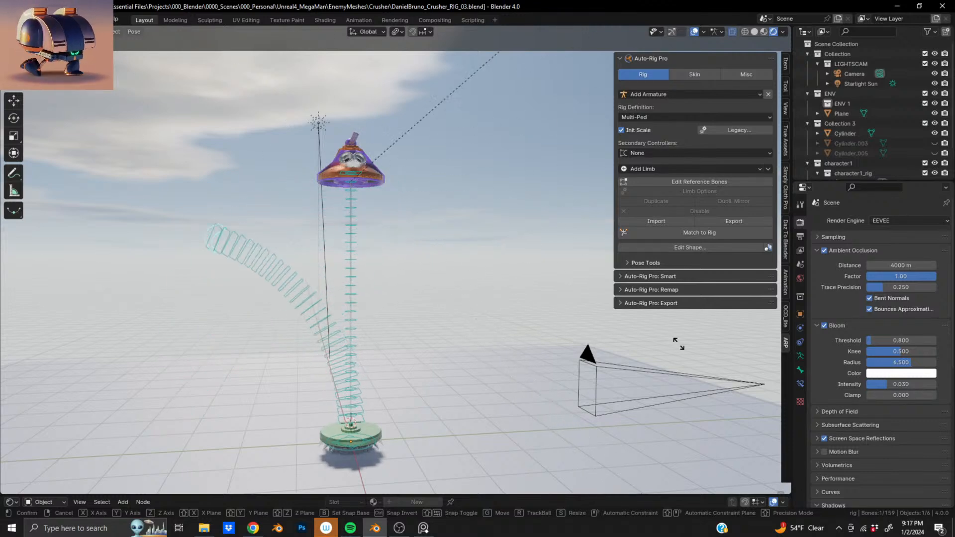
click(605, 478)
key(ctrl+z)
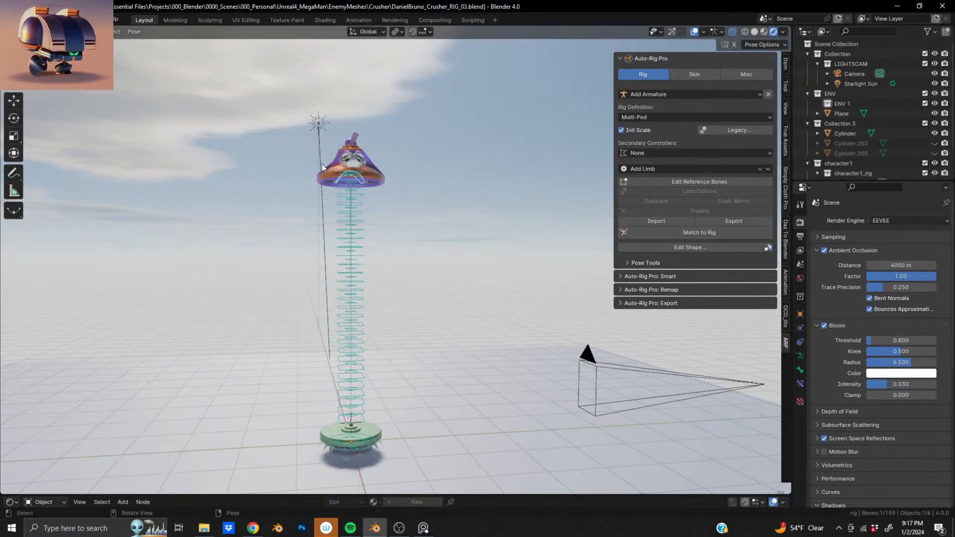
Try rotating the uppermost square spine controller inside the head and undo the rotation.
key(r)
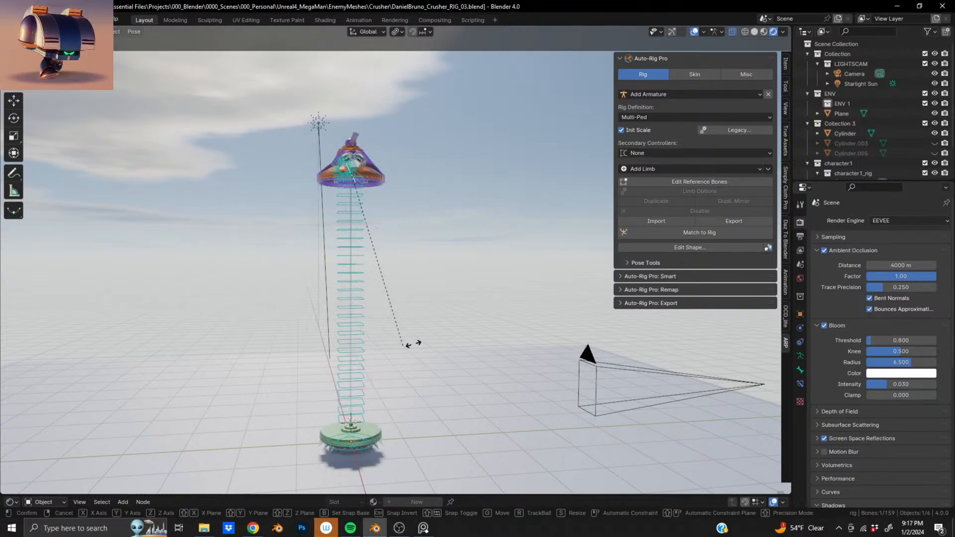
click(460, 153)
key(ctrl+z)
shift+middle_drag(347, 163, 375, 218)
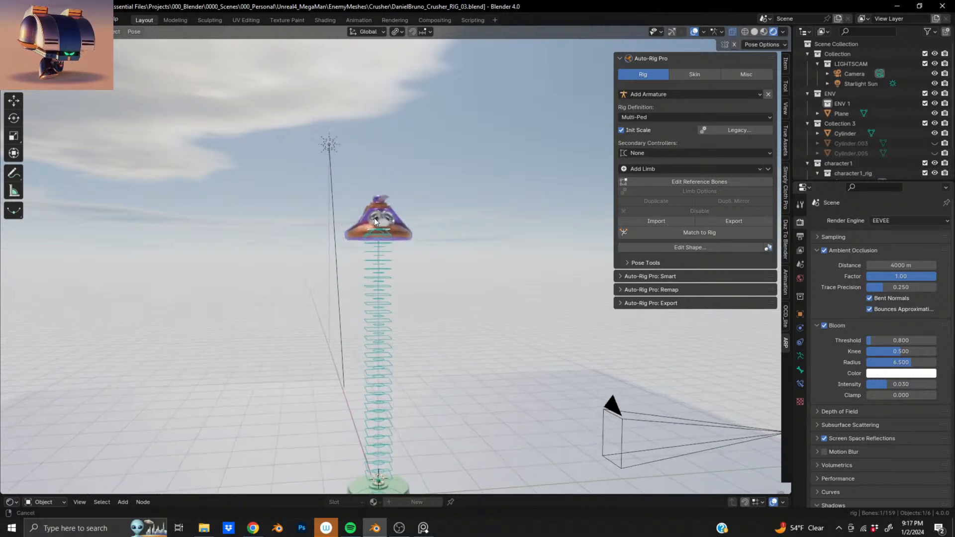
scroll(374, 219, up, 10)
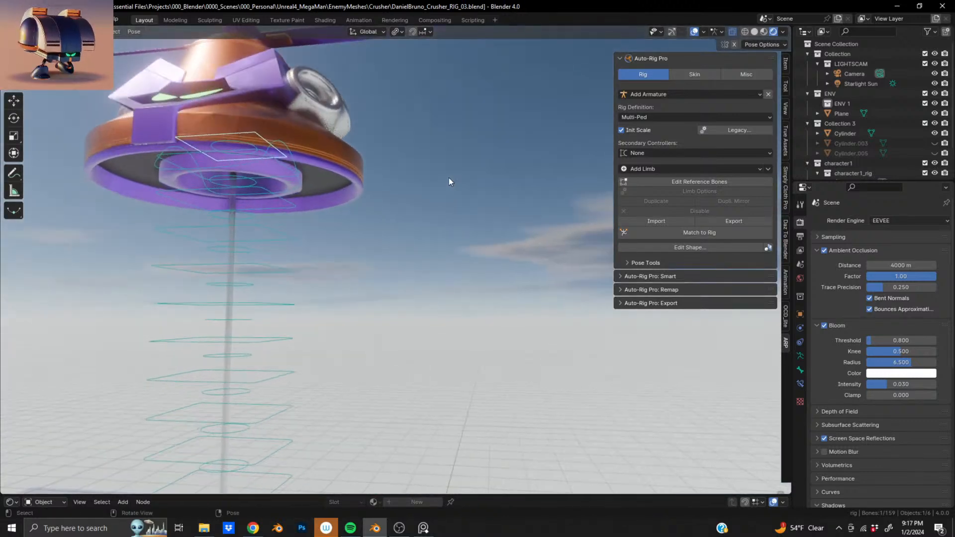
scroll(296, 171, down, 3)
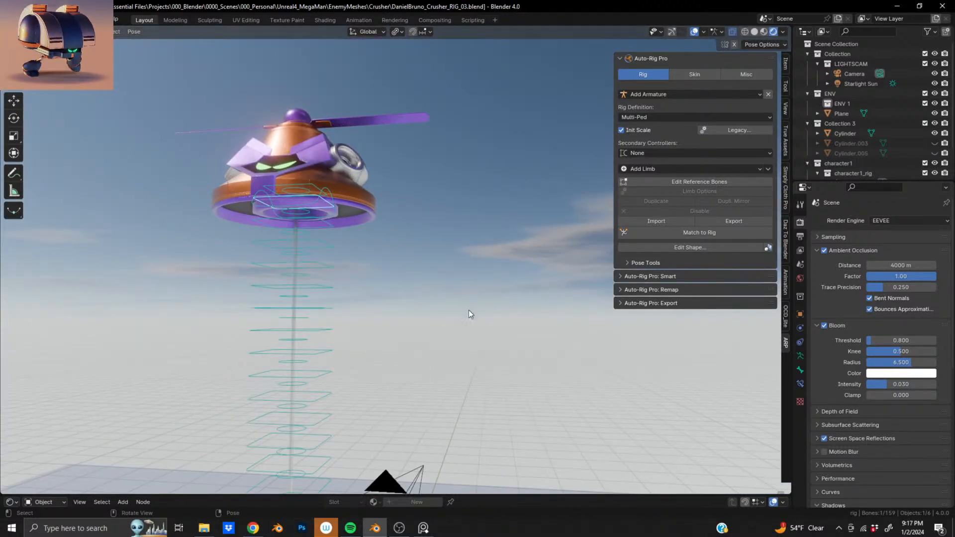
Try rotating two square spine controllers at and just below the head one after the other, undoing each rotation.
key(r)
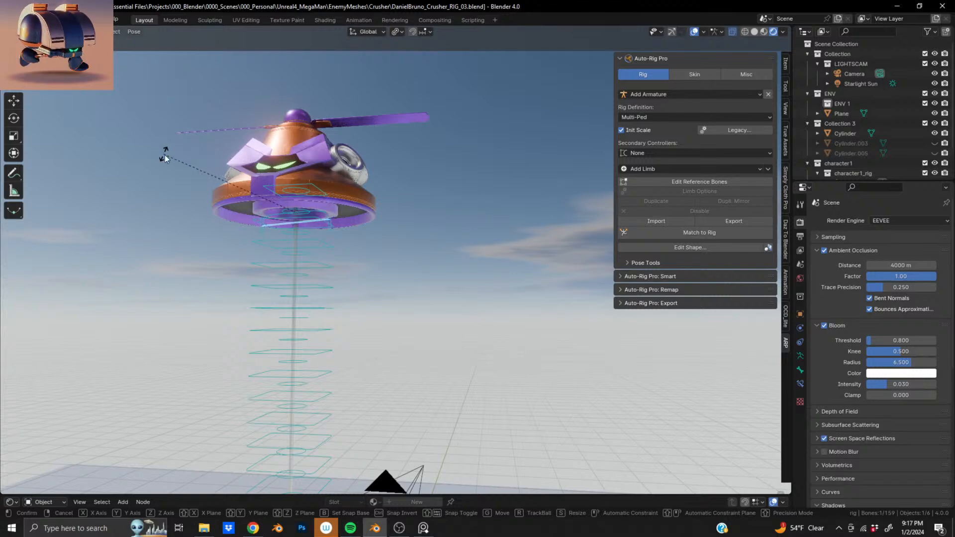
click(165, 155)
key(ctrl+z)
middle_drag(318, 234, 218, 222)
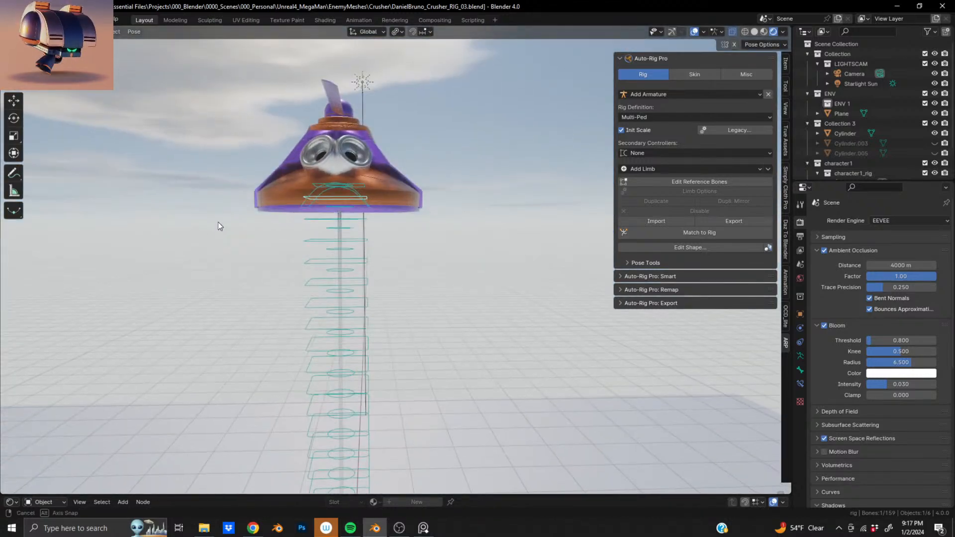
click(354, 214)
key(r)
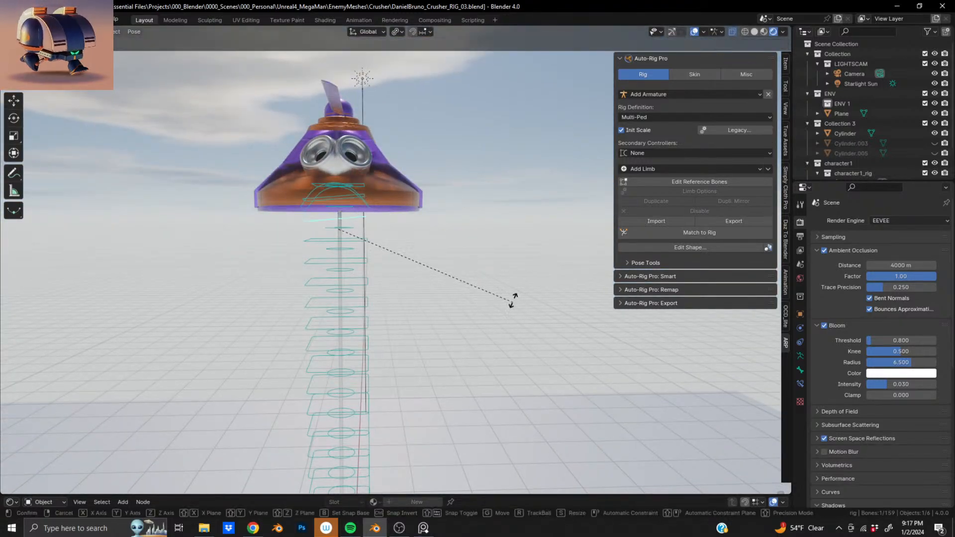
click(450, 322)
key(ctrl+z)
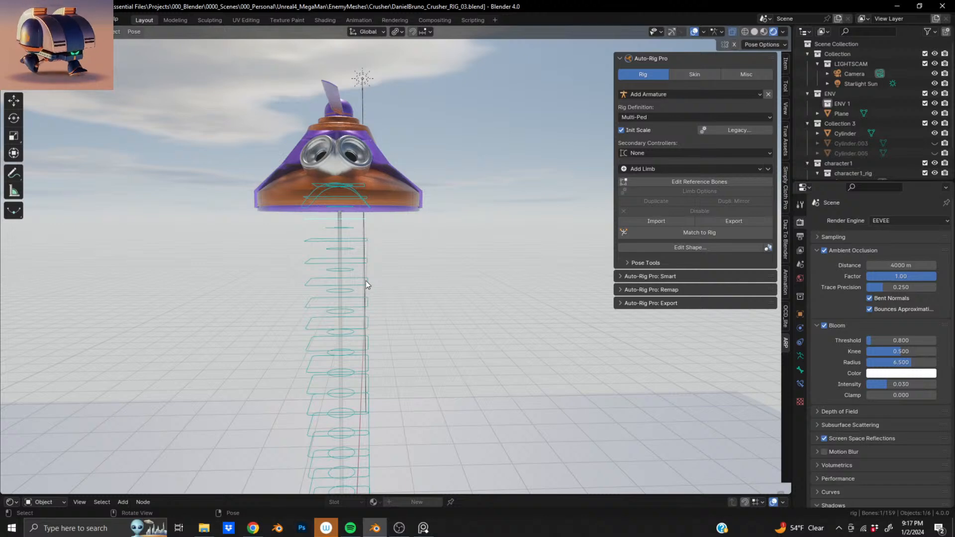
Try moving a square spine controller a few segments below the head sideways in both directions, undoing each move.
key(g)
click(582, 333)
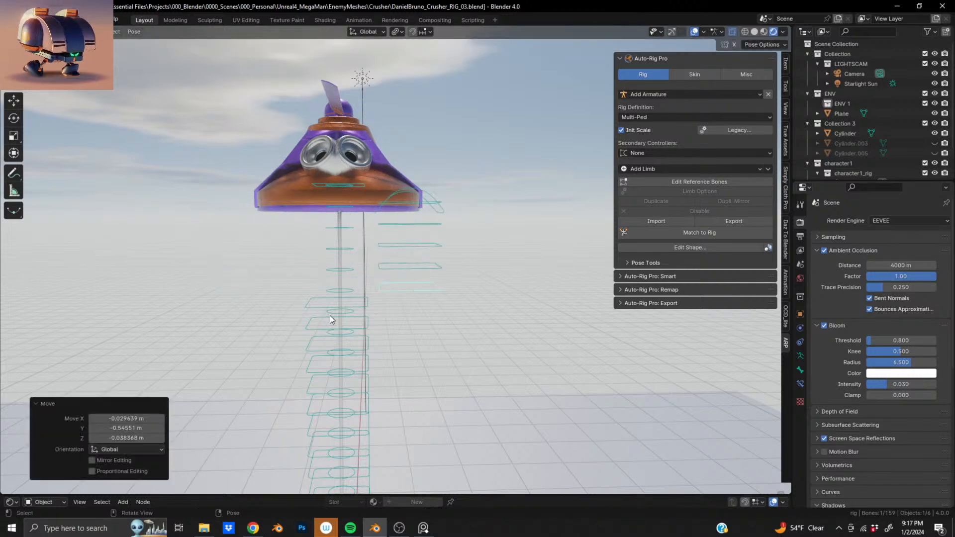
key(ctrl+z)
scroll(348, 343, down, 6)
scroll(377, 307, up, 6)
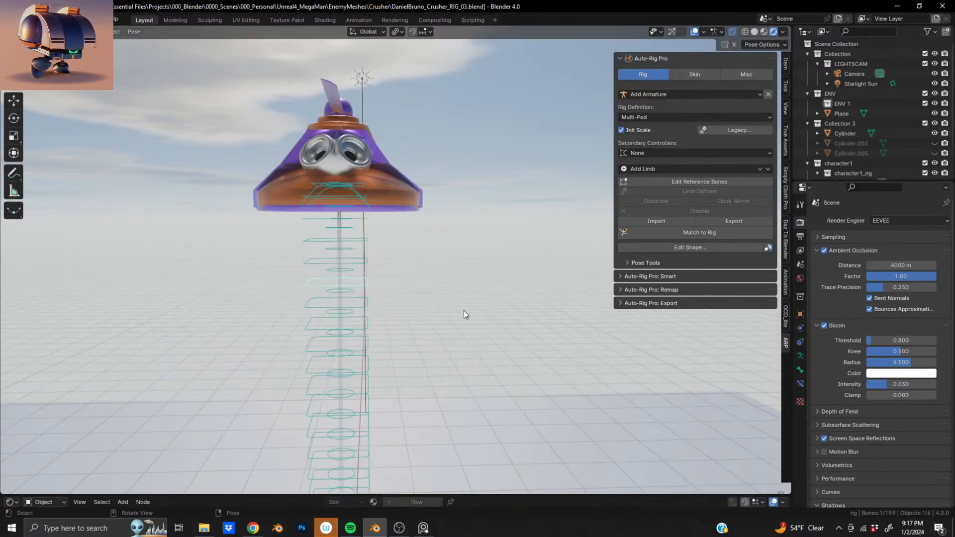
key(g)
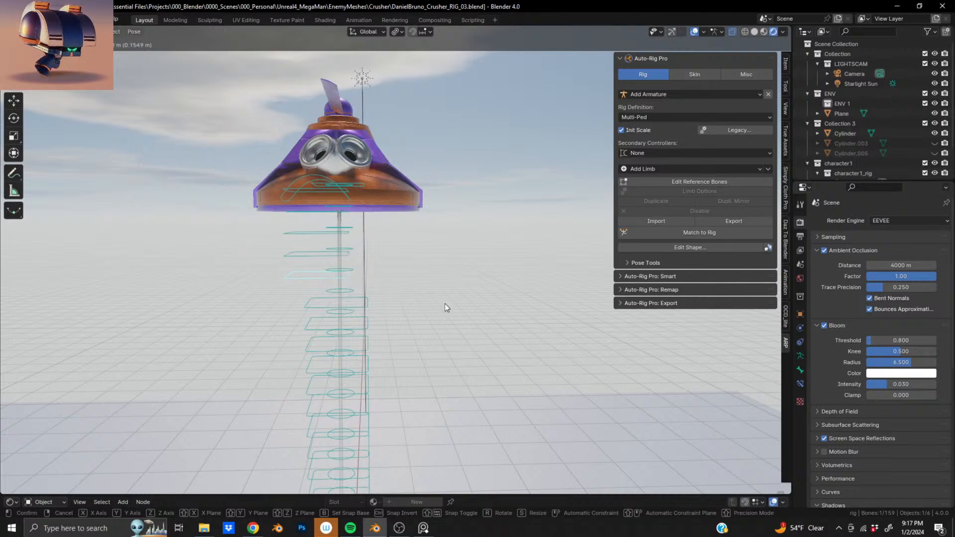
click(444, 305)
key(ctrl+z)
Try rotating the large circular root controller around the spiked base by about 7° to tilt the spine chain.
scroll(388, 356, down, 5)
middle_drag(375, 345, 405, 277)
scroll(404, 289, up, 7)
click(401, 356)
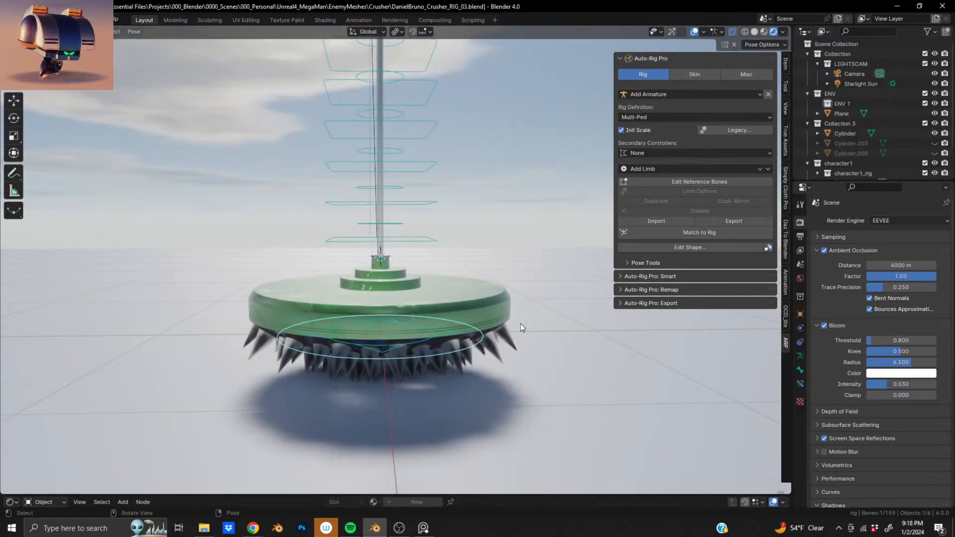
key(r)
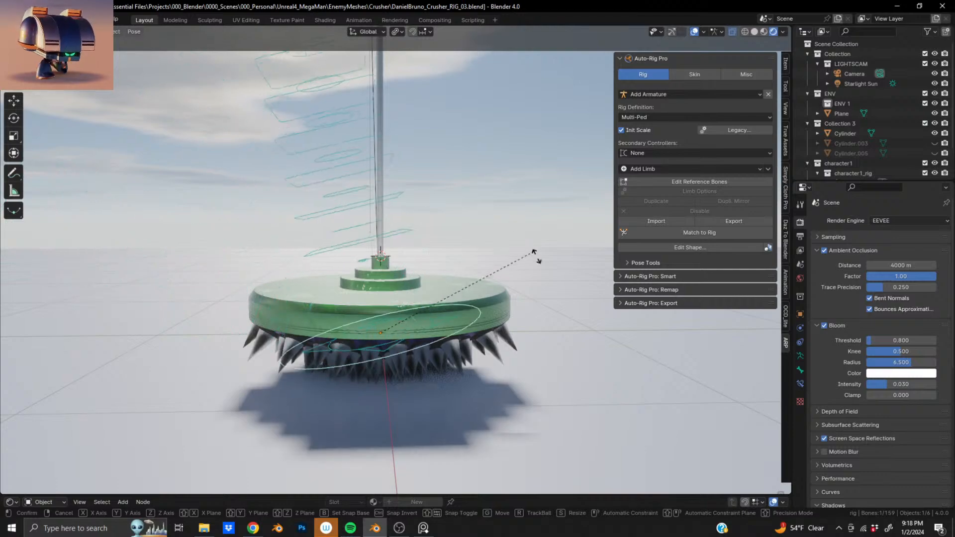
click(488, 323)
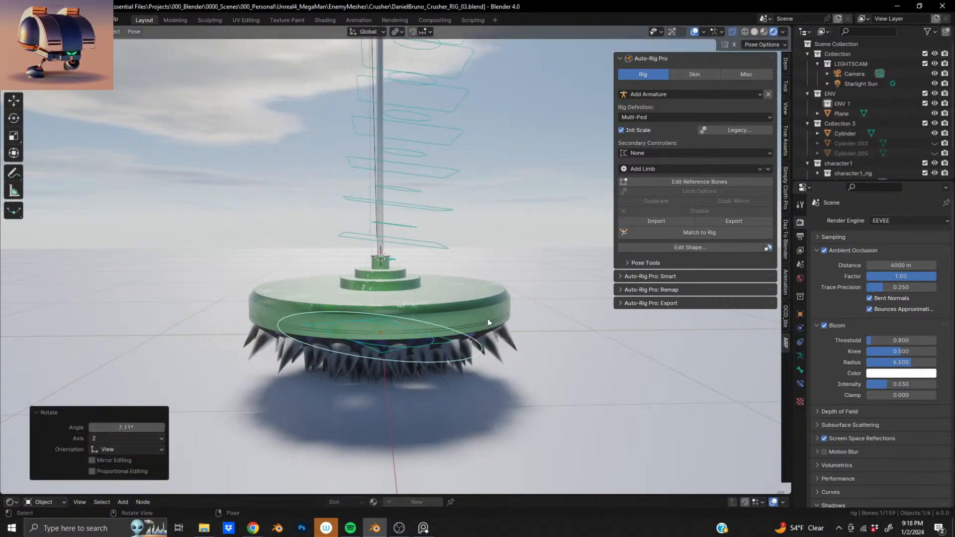
Inspect the controllers at the head, test tilting the whole spine chain from its base controller, and undo the rotation.
middle_drag(399, 280, 388, 175)
scroll(431, 220, up, 4)
scroll(359, 182, up, 4)
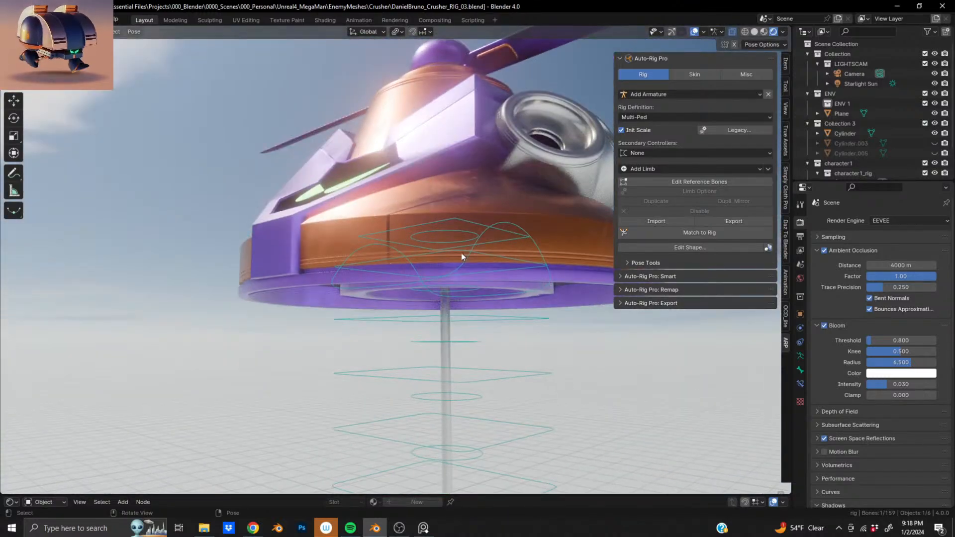
middle_drag(477, 244, 417, 262)
scroll(416, 262, down, 9)
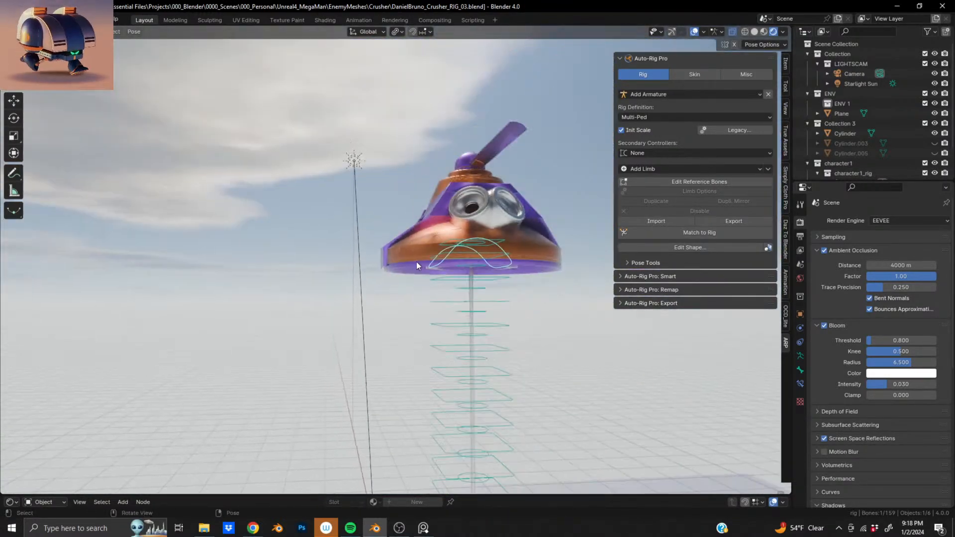
shift+middle_drag(413, 314, 329, 238)
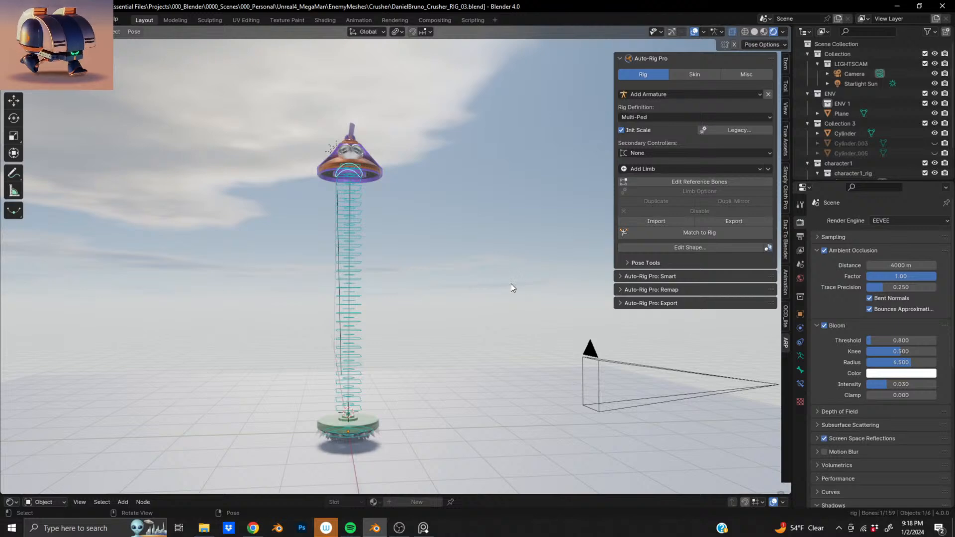
key(r)
click(539, 283)
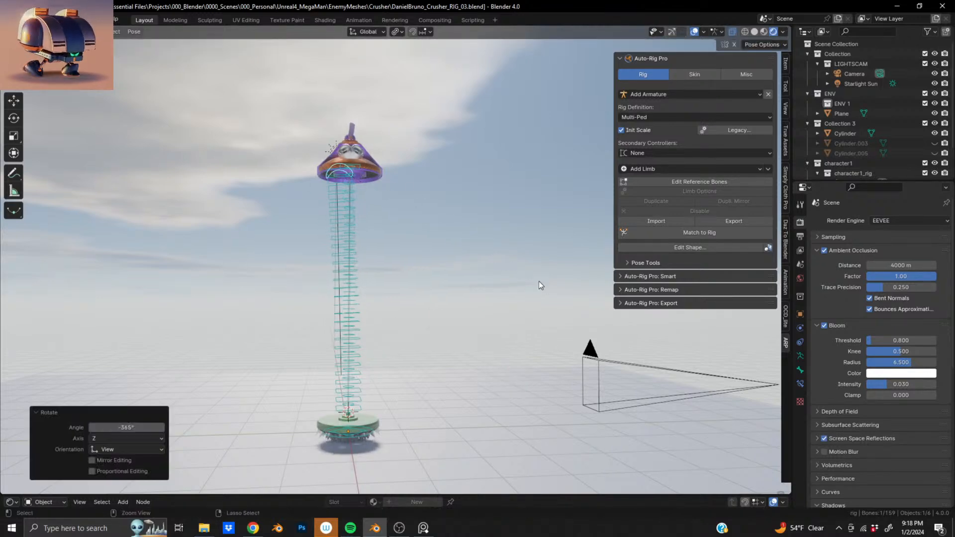
key(ctrl+z)
Select all of the rig's controllers and switch the armature to editing its reference bones.
scroll(326, 199, up, 1)
middle_drag(327, 199, 363, 220)
shift+middle_drag(573, 306, 386, 240)
key(a)
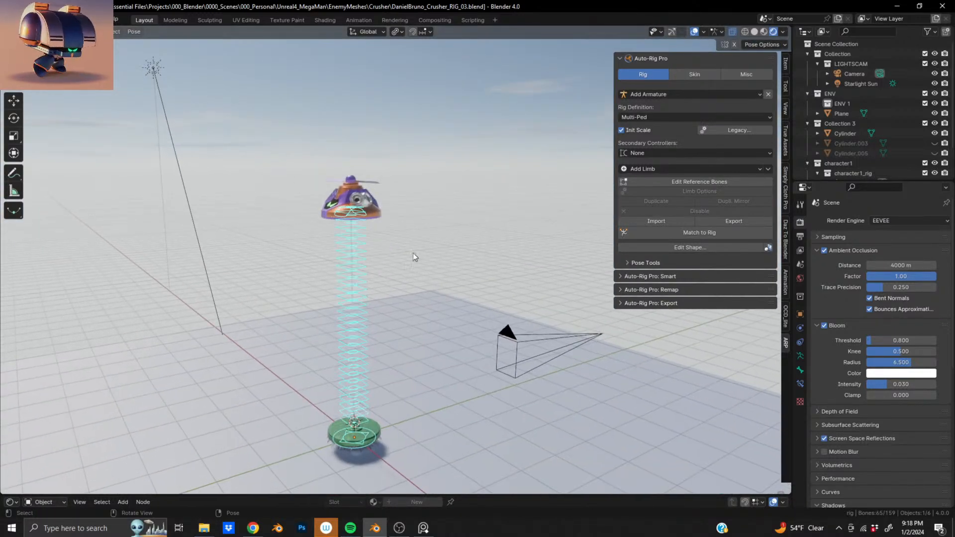
click(699, 185)
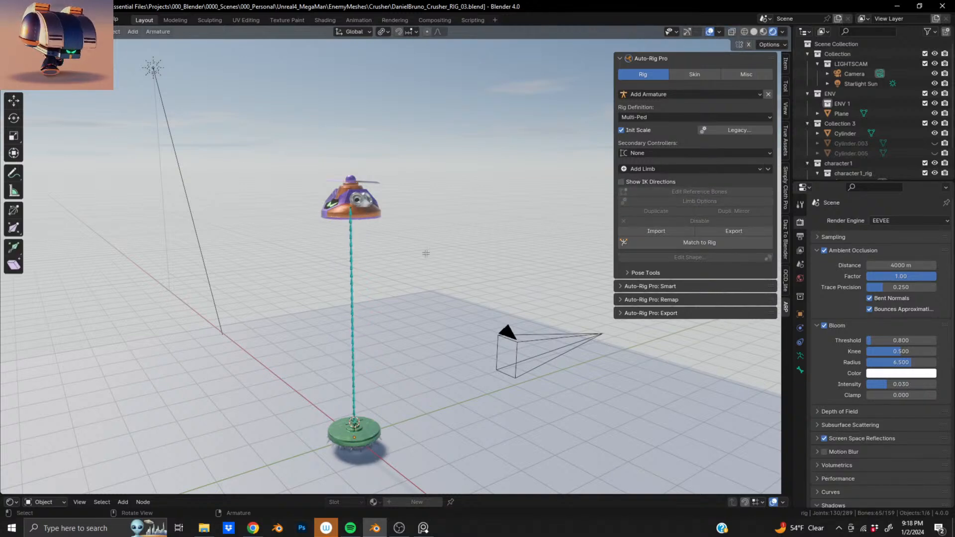
Enable Stretch and Squash for the Spine limb, with Spine Master Controller enabled, and apply the limb options.
click(702, 201)
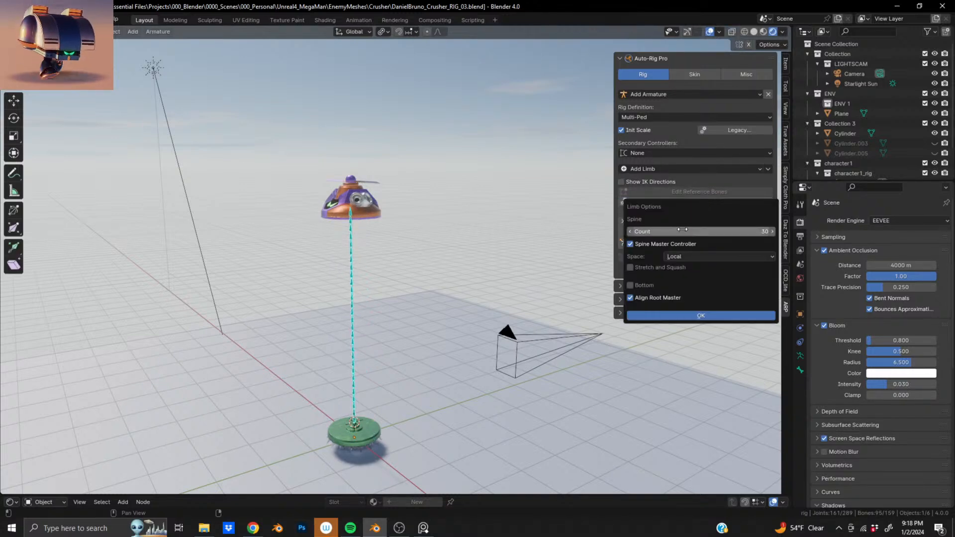
click(631, 245)
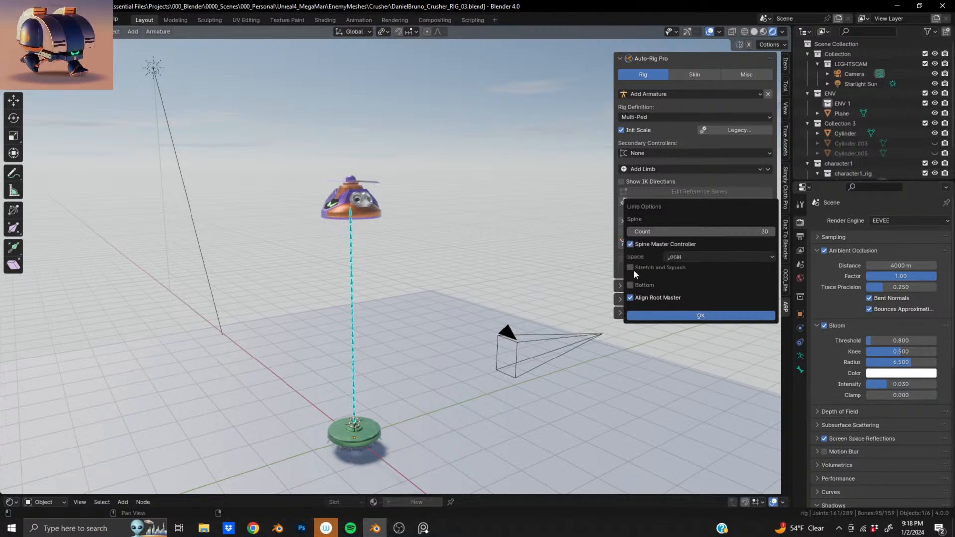
click(631, 267)
click(674, 315)
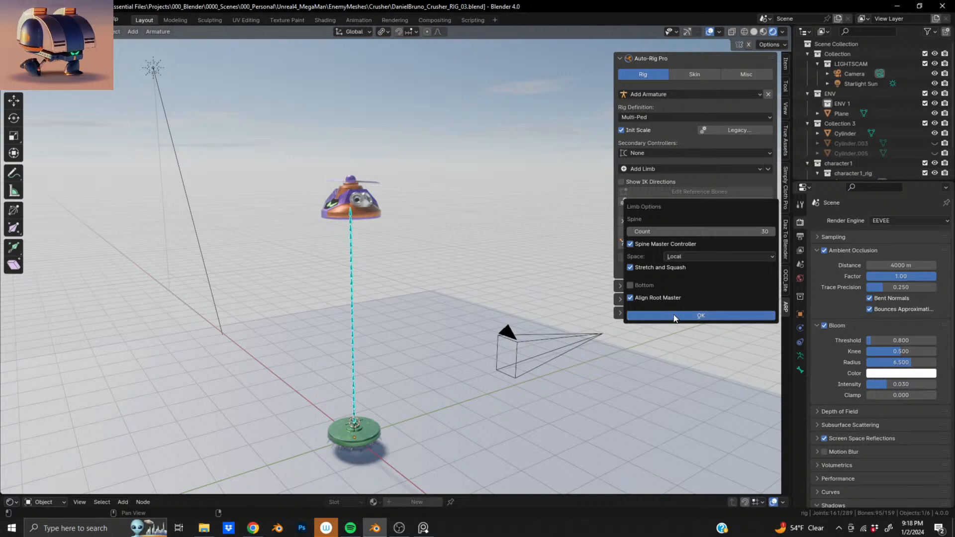
Match the rig to the 30-bone spine reference bones.
scroll(513, 231, up, 2)
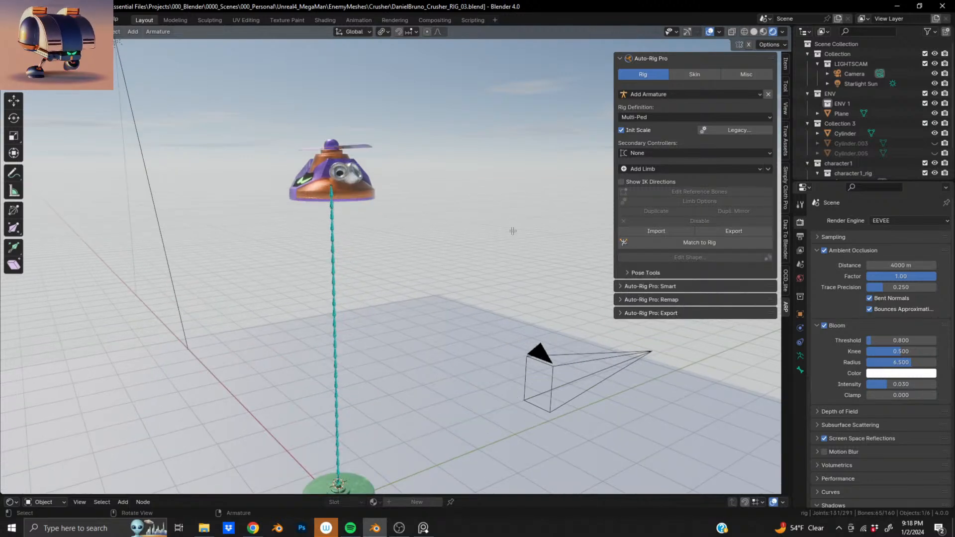
click(694, 244)
shift+middle_drag(358, 226, 339, 248)
scroll(365, 238, up, 2)
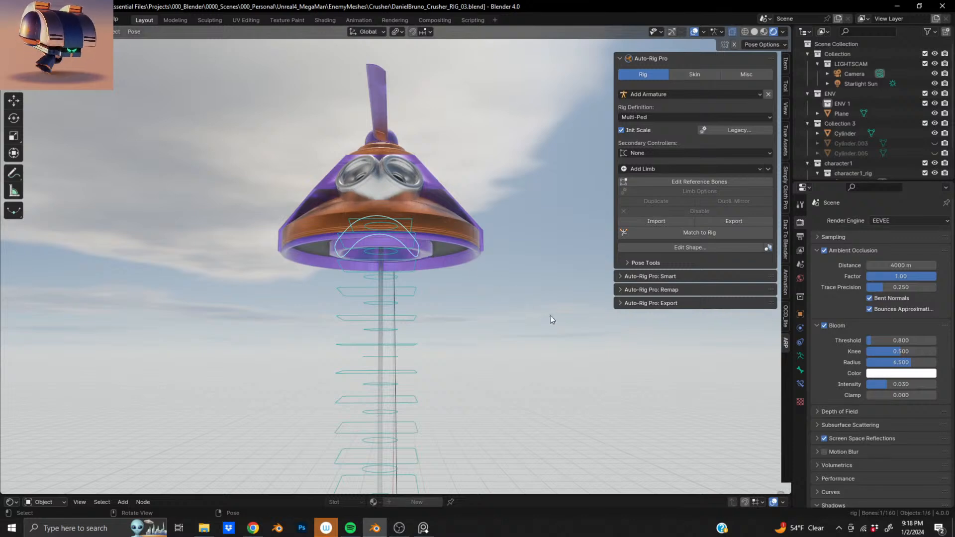
Try rotating the spine master controller and the controller above it under the head, undoing each rotation.
key(r)
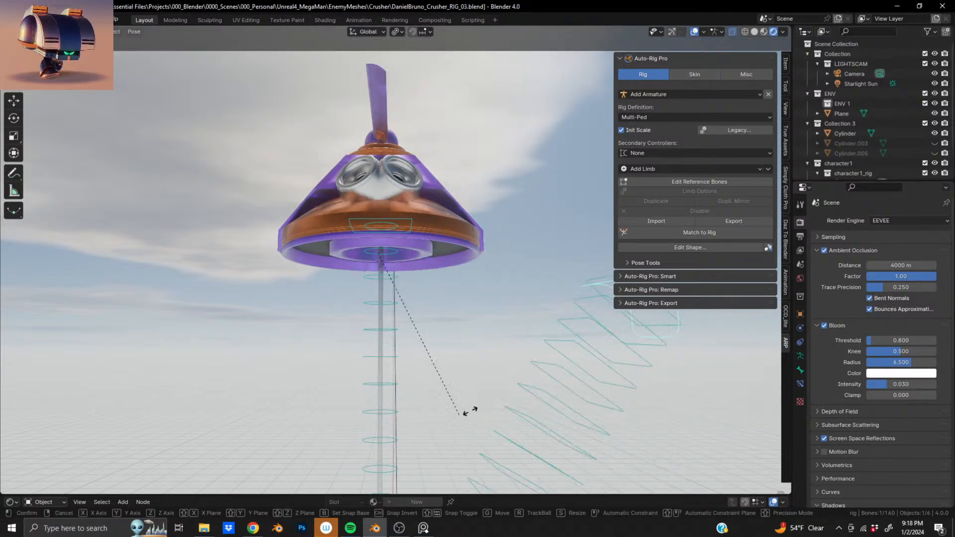
click(544, 302)
key(ctrl+z)
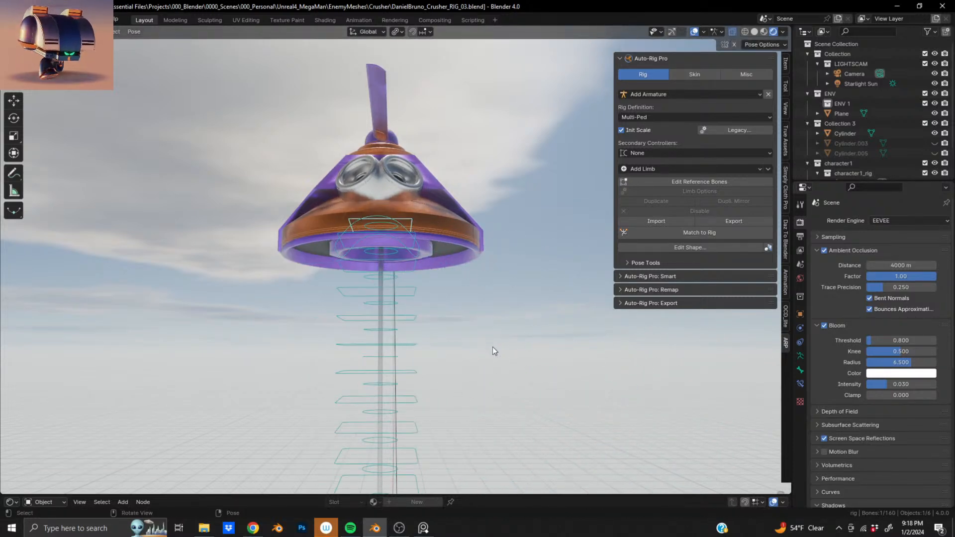
key(r)
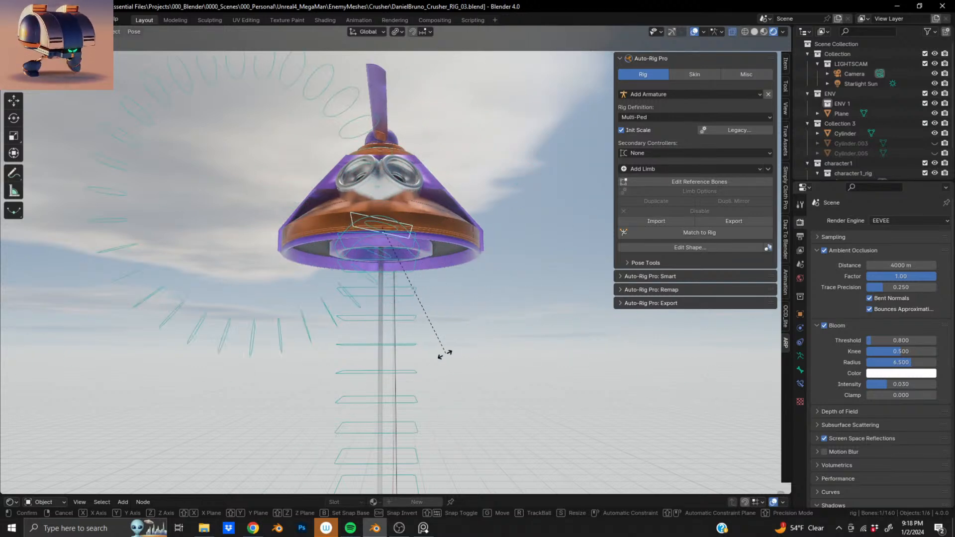
click(464, 328)
key(ctrl+z)
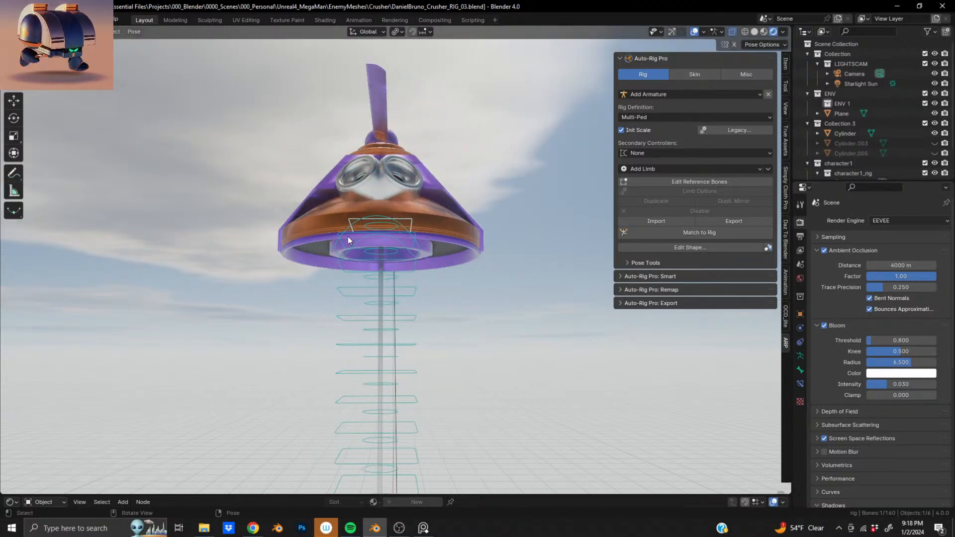
Try scaling the spine master controller beneath the head uniformly, discarding each scale.
click(348, 237)
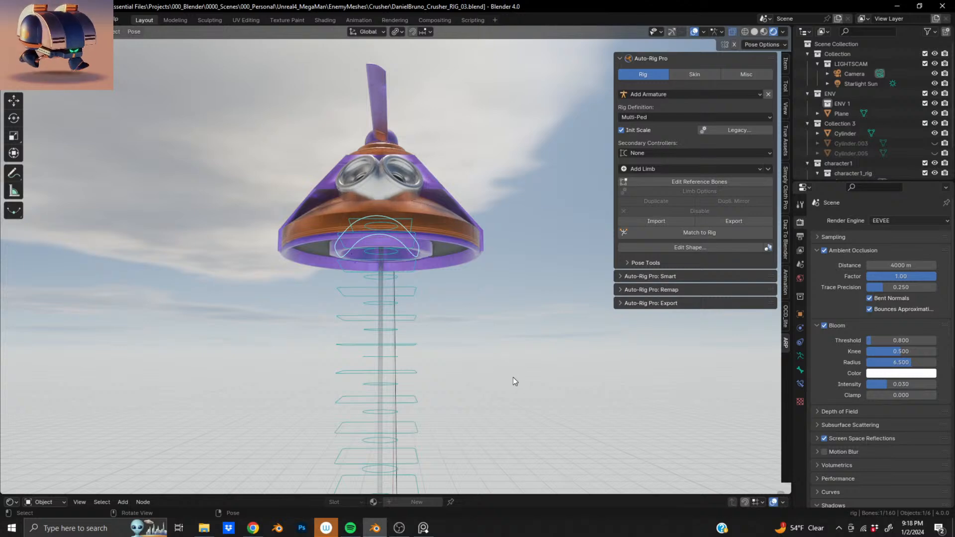
key(s)
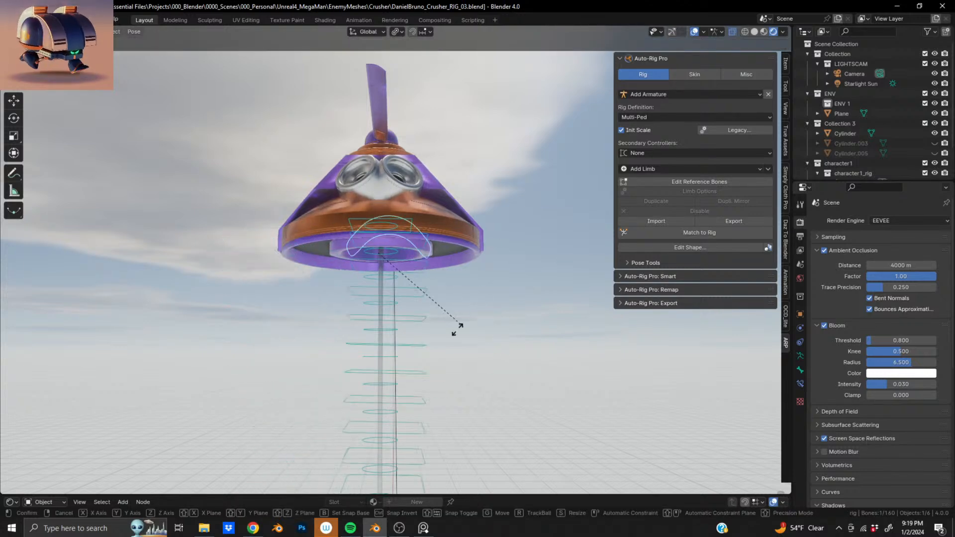
click(475, 310)
key(ctrl+z)
scroll(391, 254, down, 9)
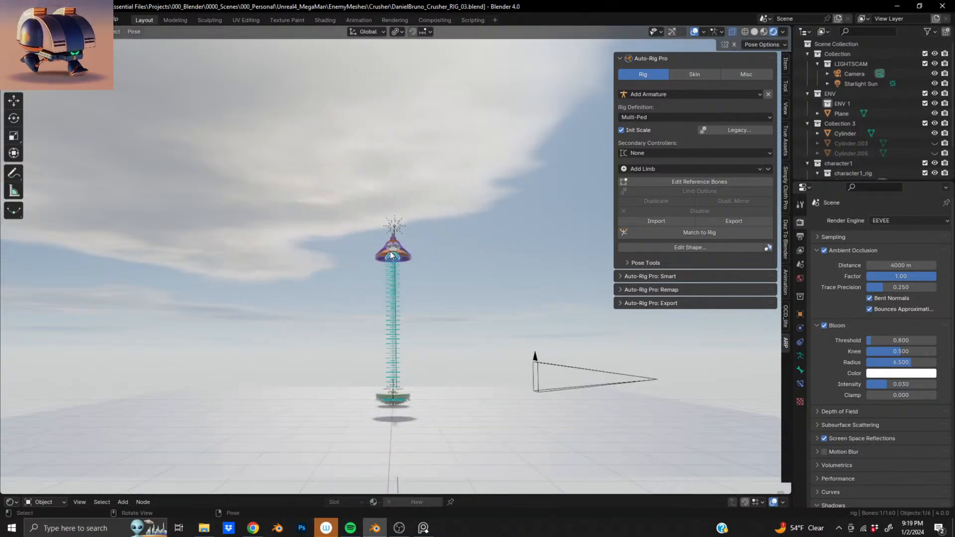
middle_drag(390, 252, 398, 275)
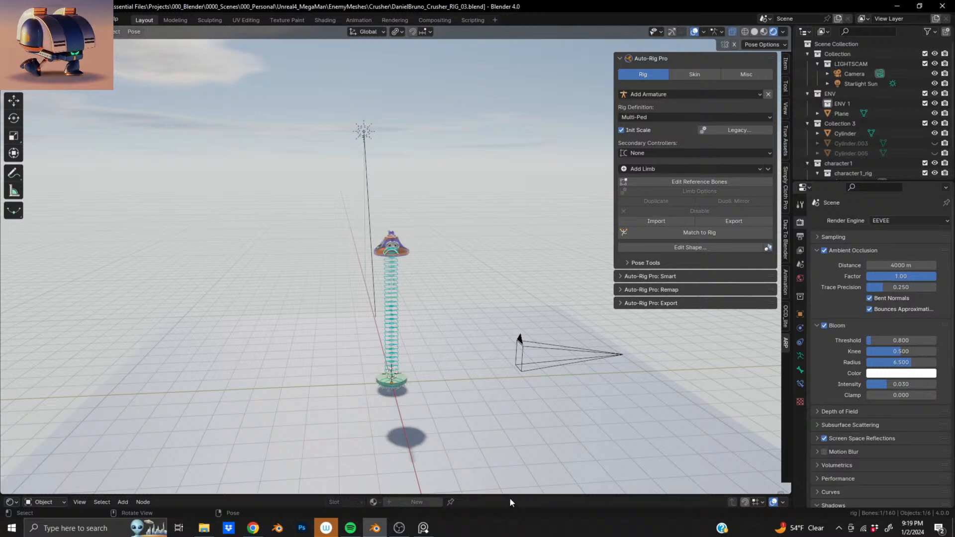
key(s)
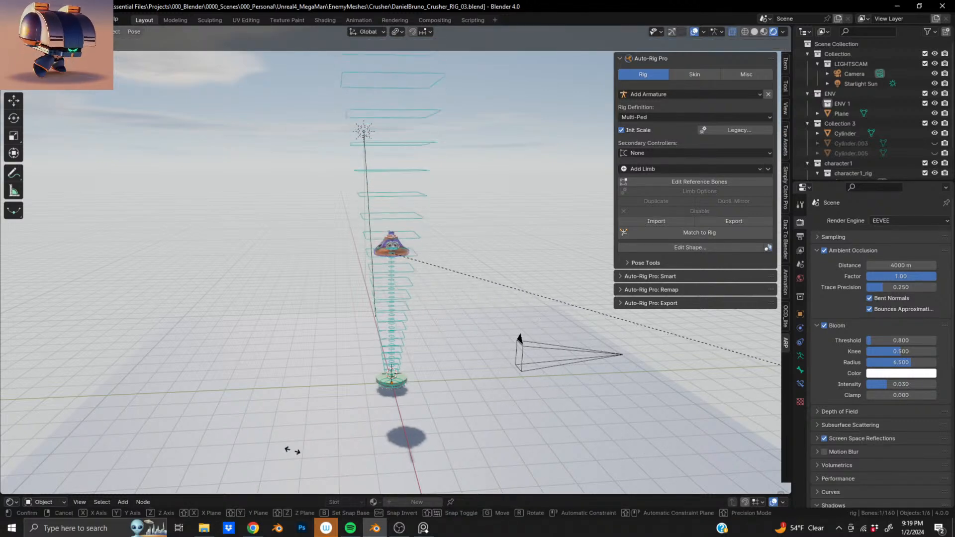
click(527, 249)
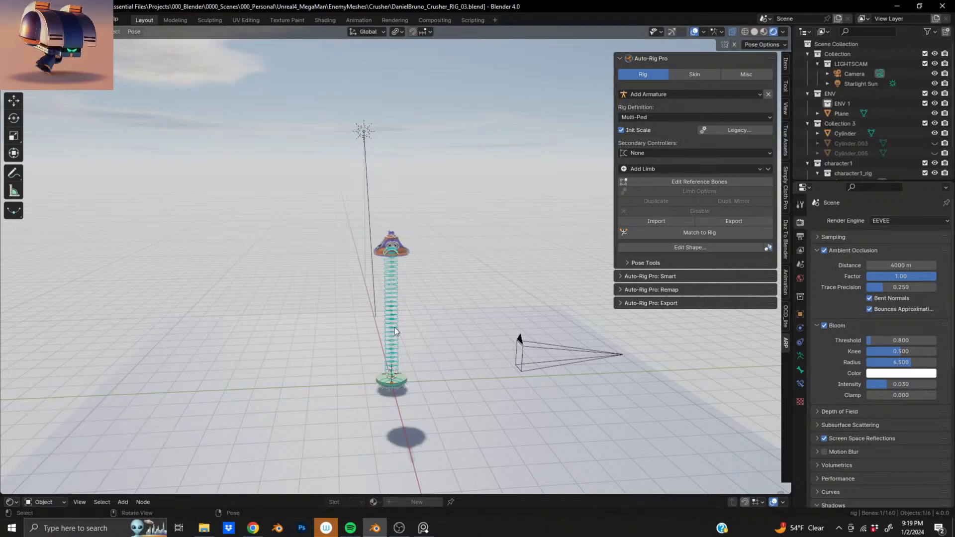
Try scaling the spine master controller along the Z axis and undo it.
shift+middle_drag(391, 319, 382, 241)
scroll(384, 249, up, 6)
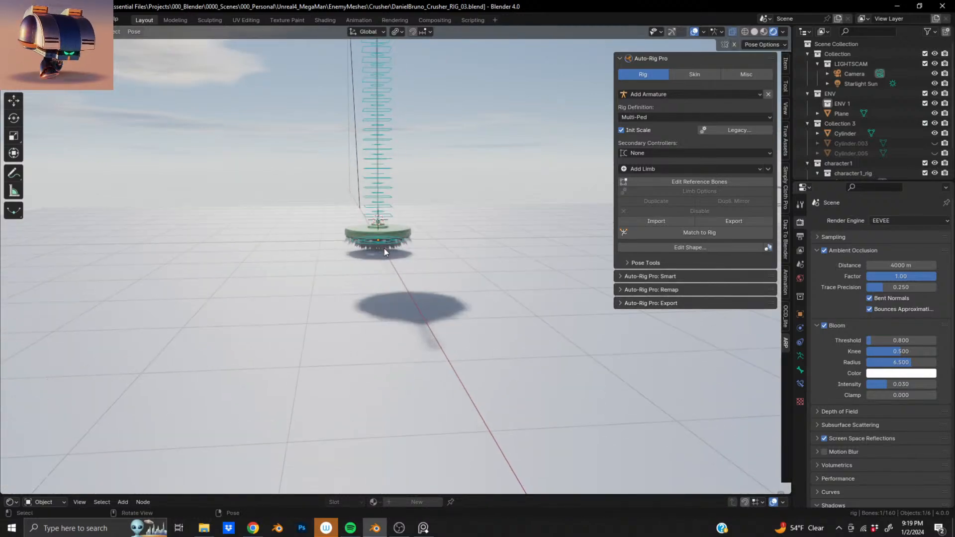
middle_drag(437, 286, 422, 253)
scroll(422, 252, down, 7)
shift+middle_drag(410, 144, 398, 284)
key(s)
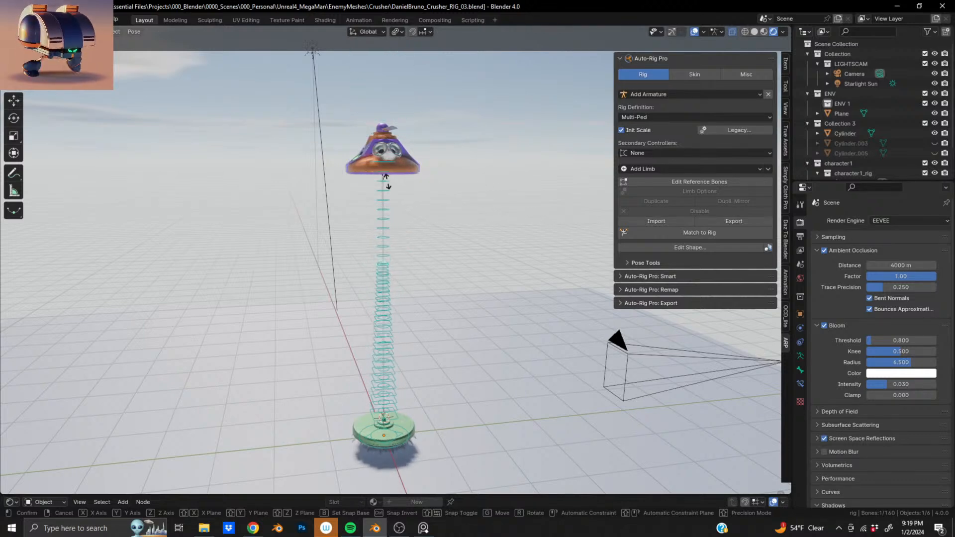
key(z)
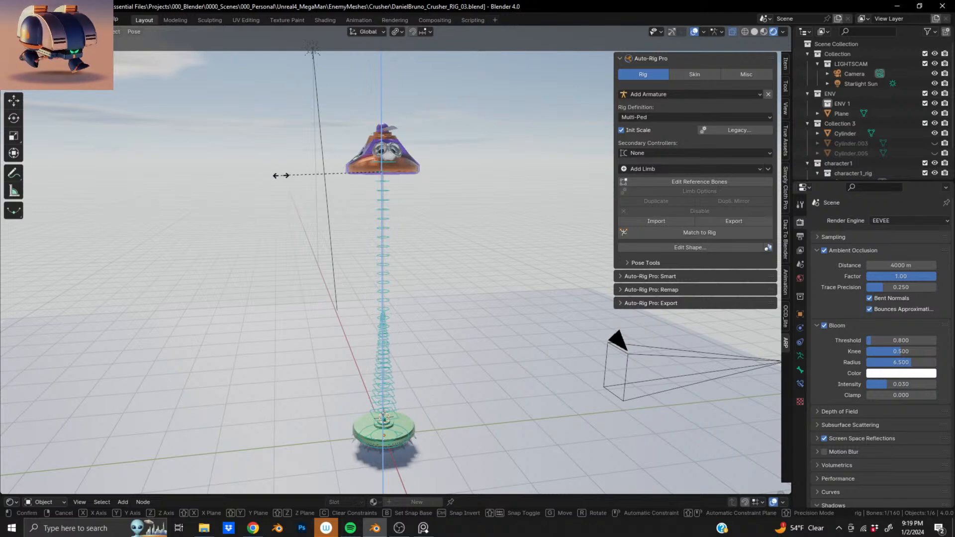
click(610, 57)
key(ctrl+z)
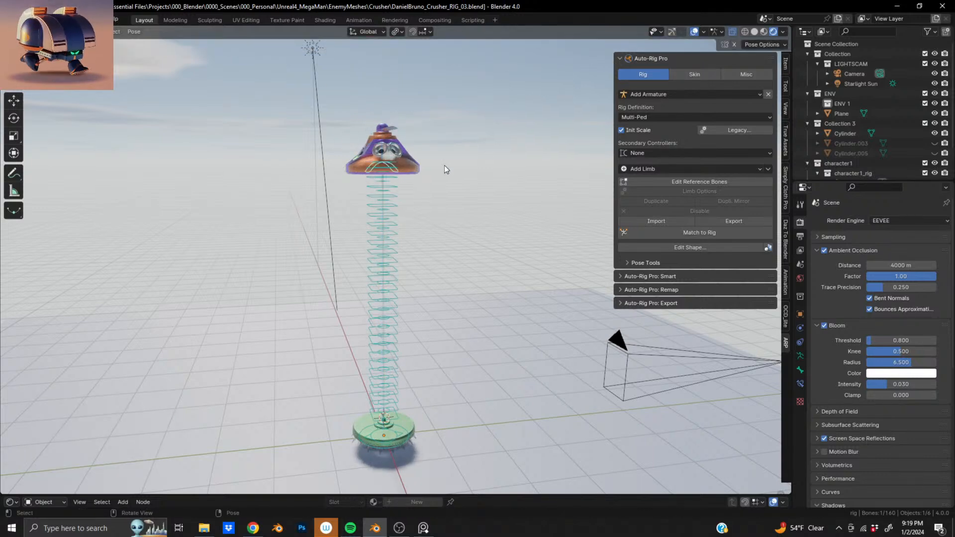
Return to editing the reference bones and delete the entire spine bone chain.
middle_drag(414, 166, 464, 259)
scroll(348, 162, up, 2)
scroll(498, 213, up, 2)
scroll(464, 258, up, 2)
shift+middle_drag(497, 227, 351, 277)
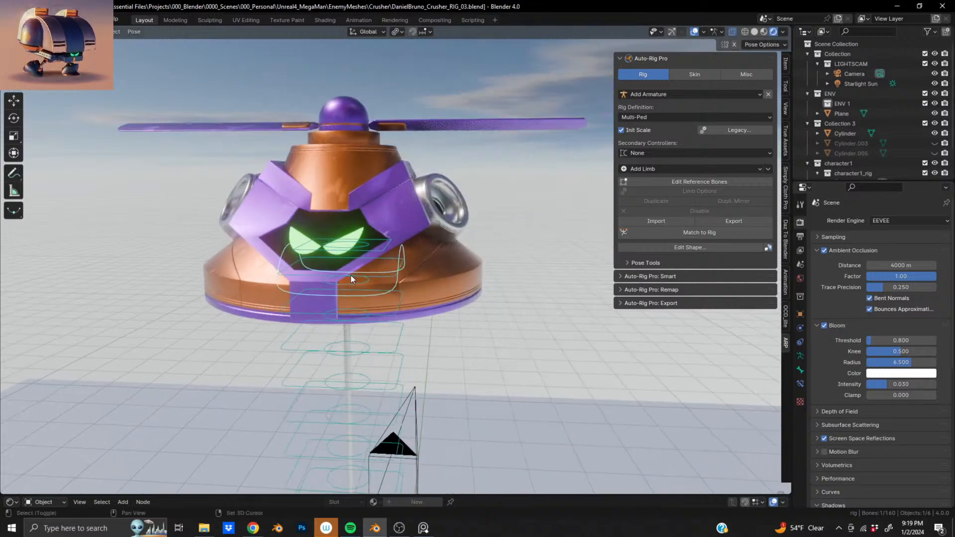
click(682, 182)
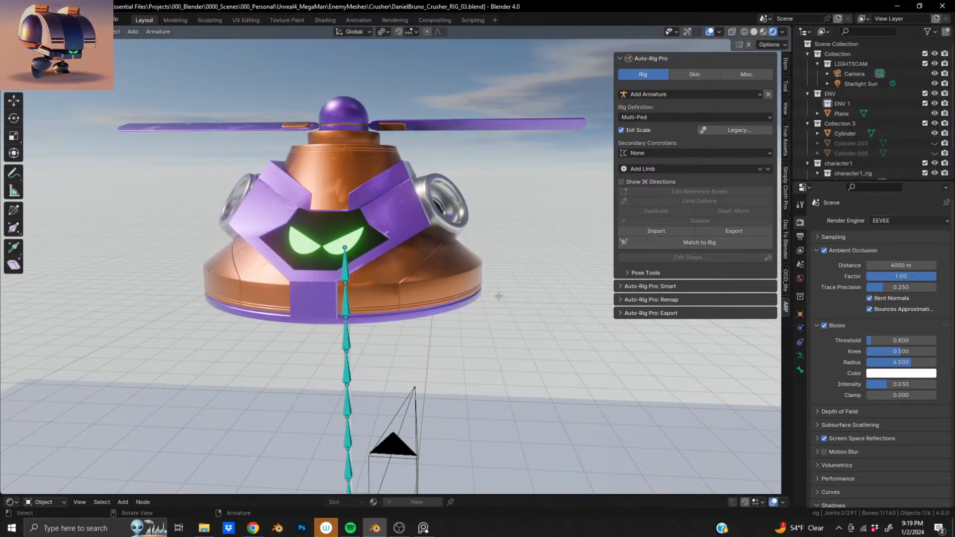
key(a)
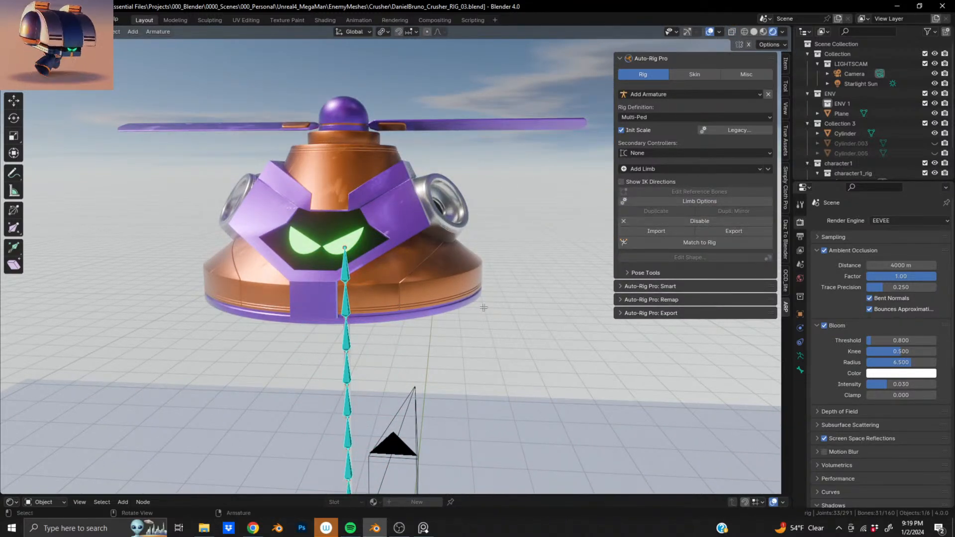
key(x)
click(345, 354)
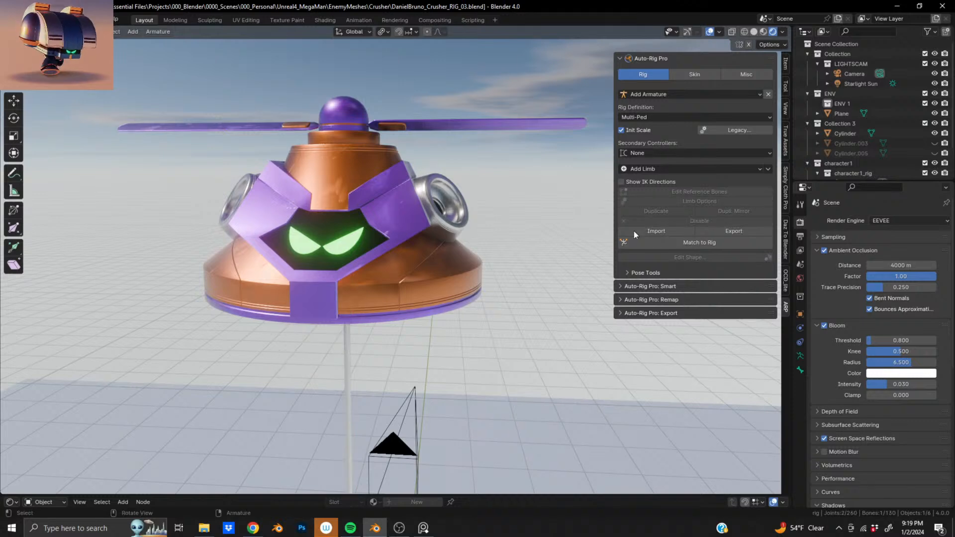
Add a Chain: Spline IK limb to the rig and open its limb options.
click(658, 169)
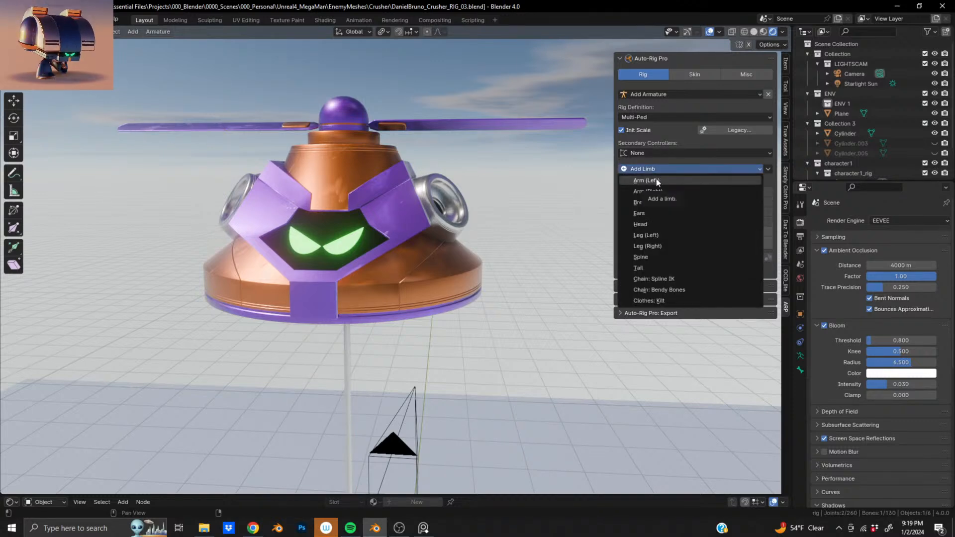
click(664, 279)
click(671, 202)
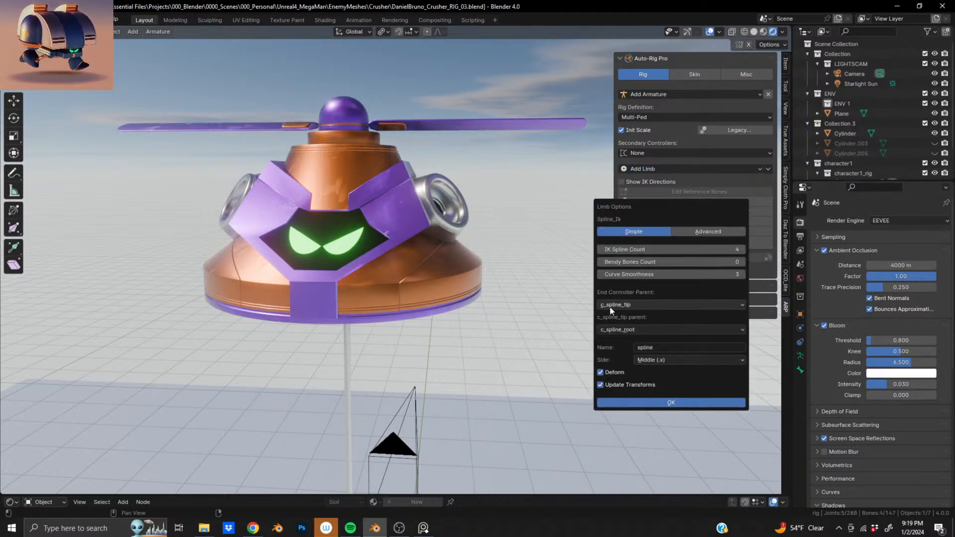
Examine the available End Controller Parent, c_spline_tip parent and Side choices for the Spline IK limb.
click(626, 306)
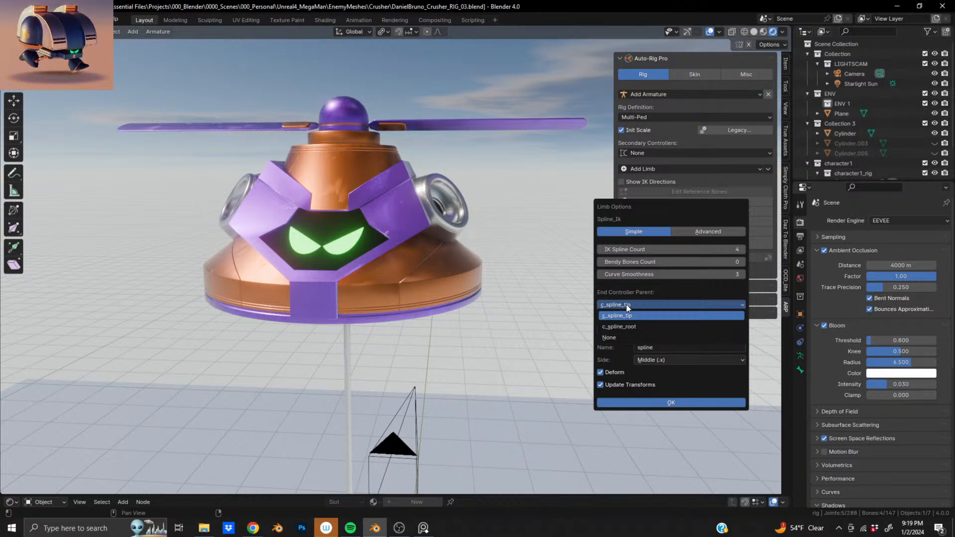
click(627, 315)
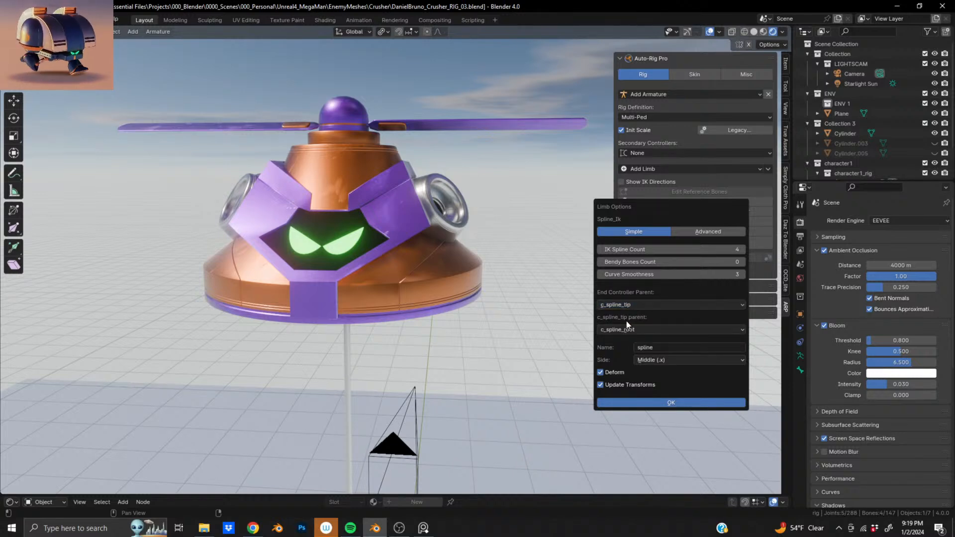
click(624, 326)
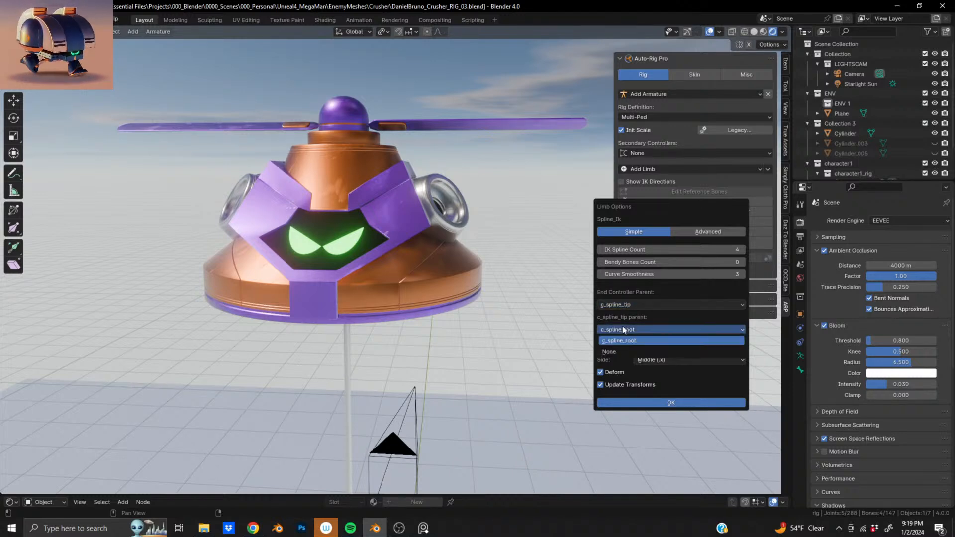
click(623, 327)
click(622, 327)
click(617, 329)
click(622, 304)
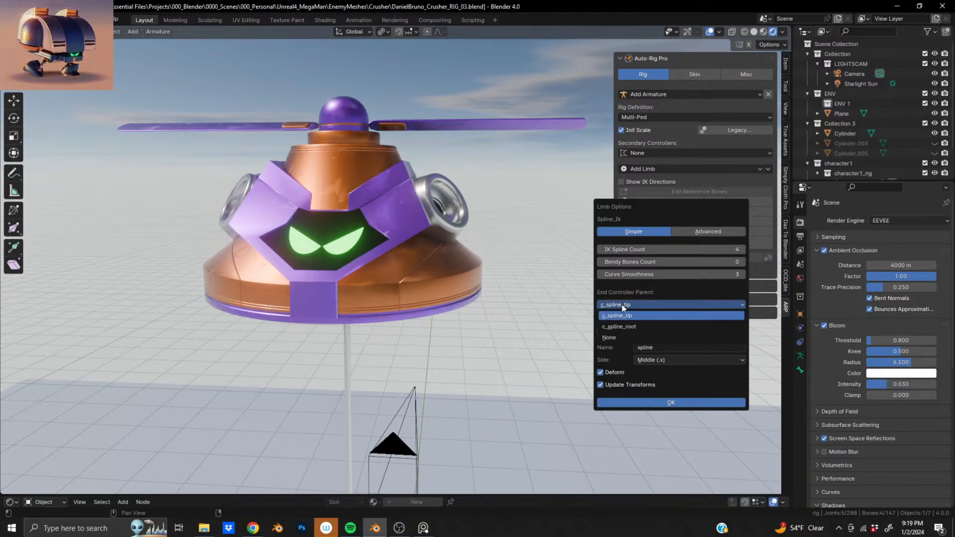
click(622, 305)
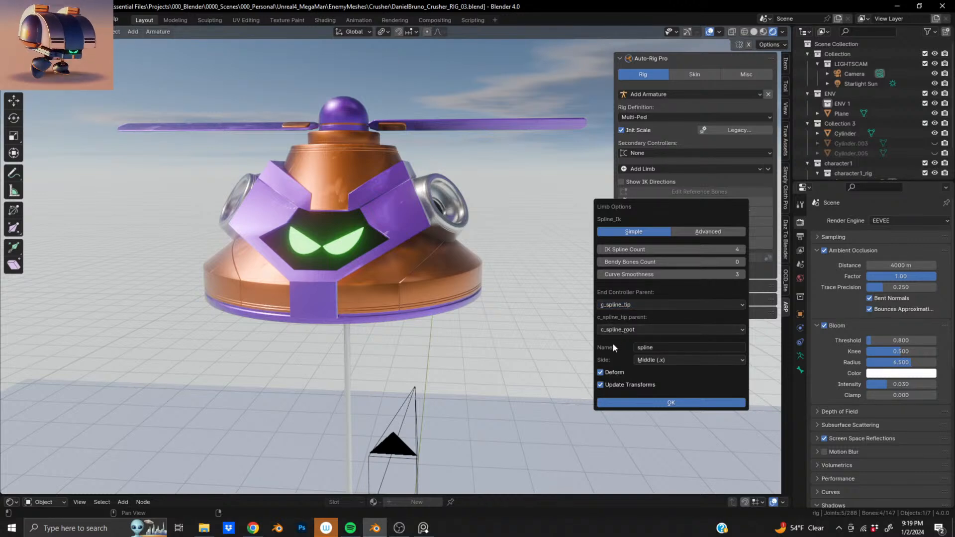
click(664, 360)
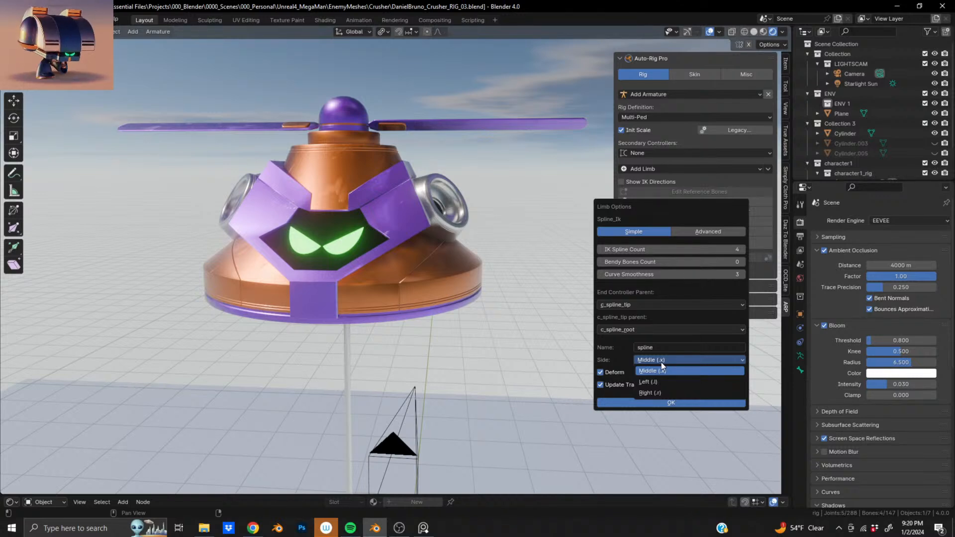
click(661, 363)
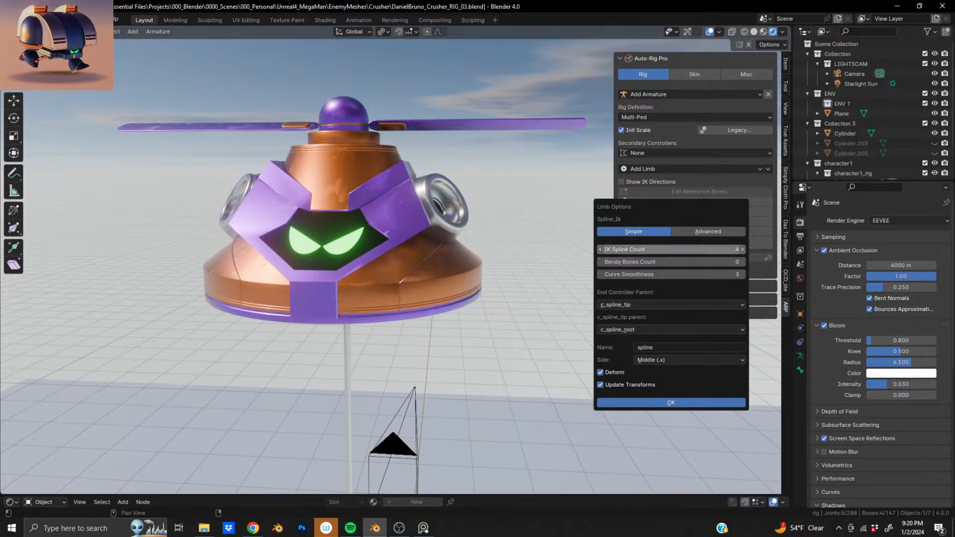
Switch the Spline IK limb to Advanced mode with stretch as the c_spline_master parent, and set IK Spline Count to 30.
drag(651, 250, 696, 249)
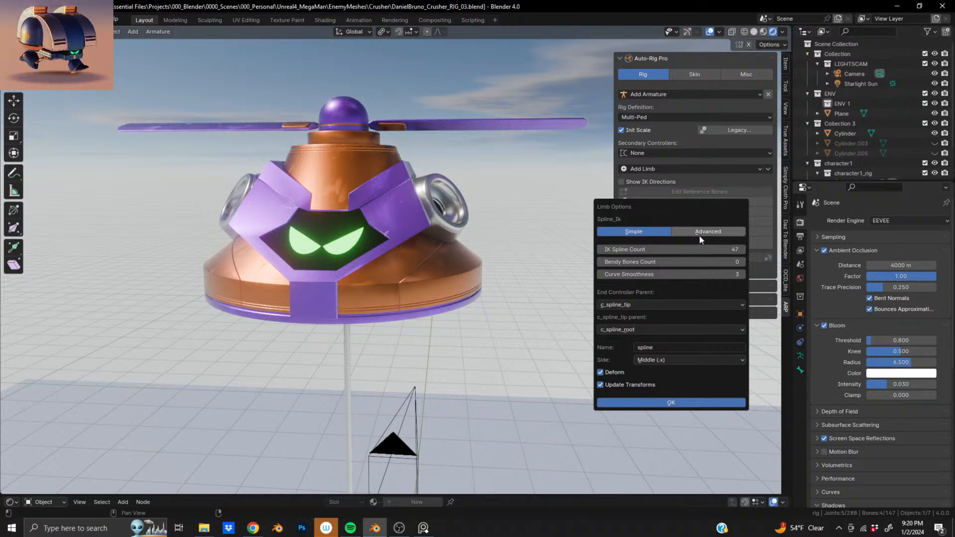
click(700, 236)
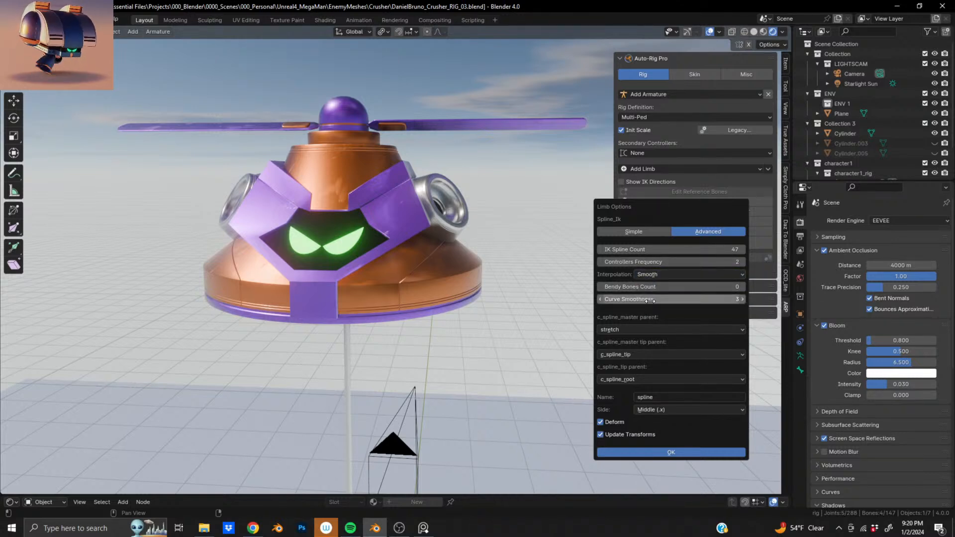
click(644, 329)
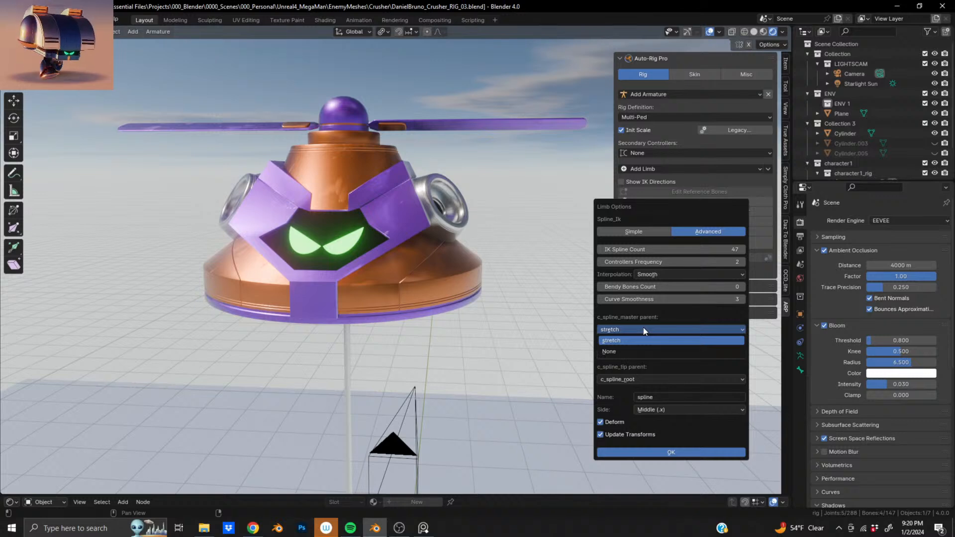
click(644, 338)
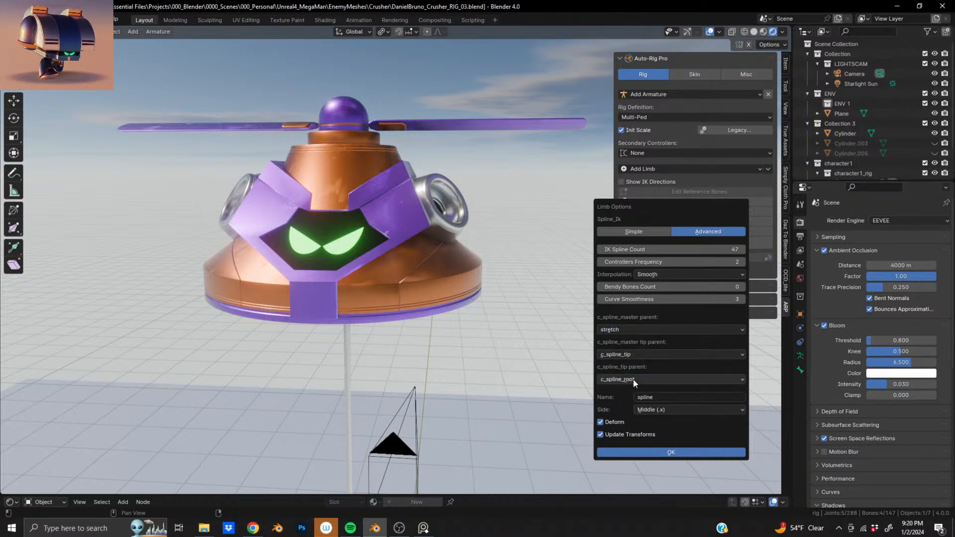
click(639, 331)
click(636, 332)
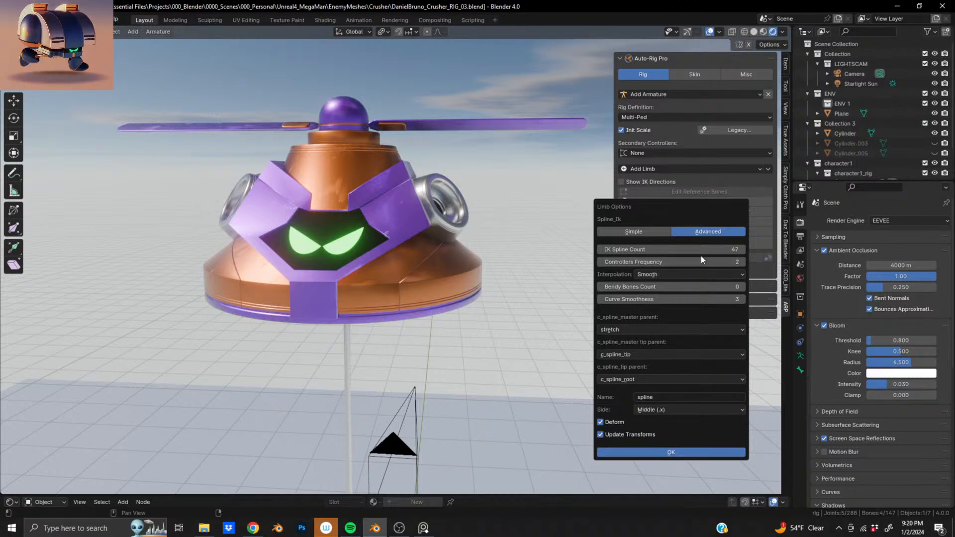
drag(694, 251, 689, 250)
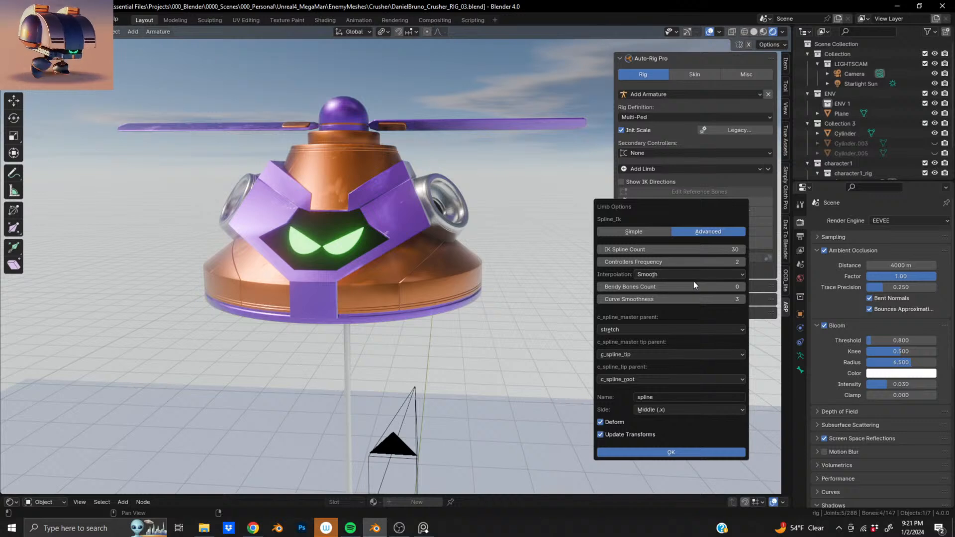
Check the available c_spline_master parent choices and apply the Spline IK limb options with stretch as the parent.
click(665, 334)
click(665, 334)
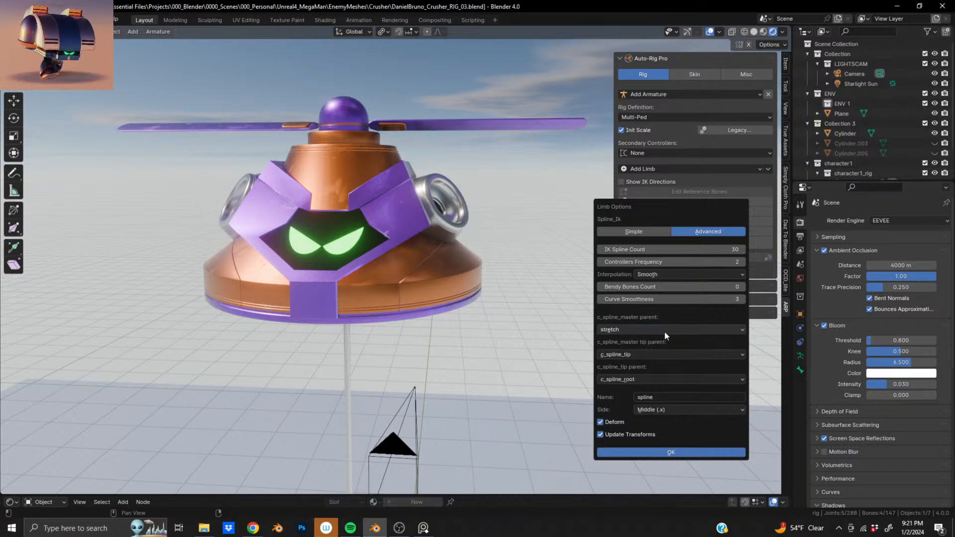
click(639, 450)
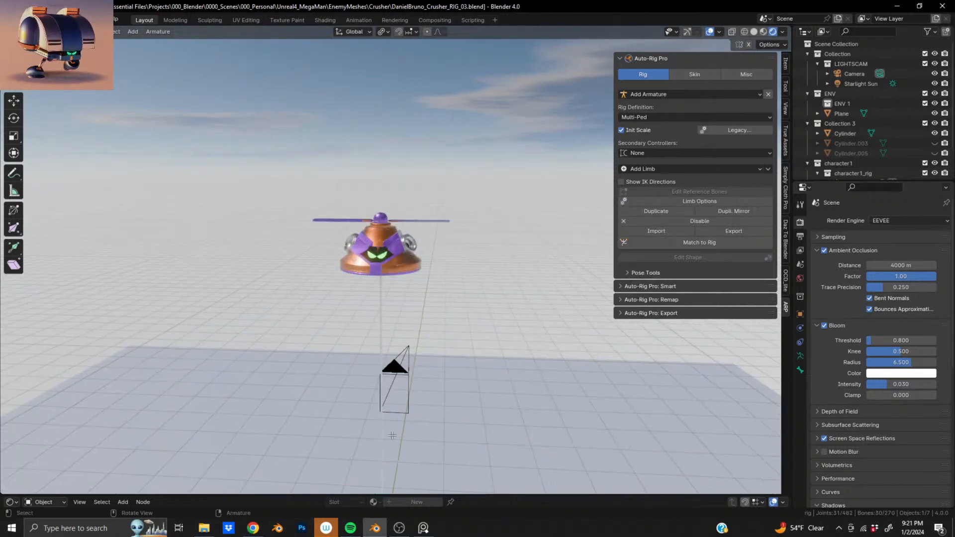
scroll(405, 283, up, 6)
shift+middle_drag(387, 282, 402, 263)
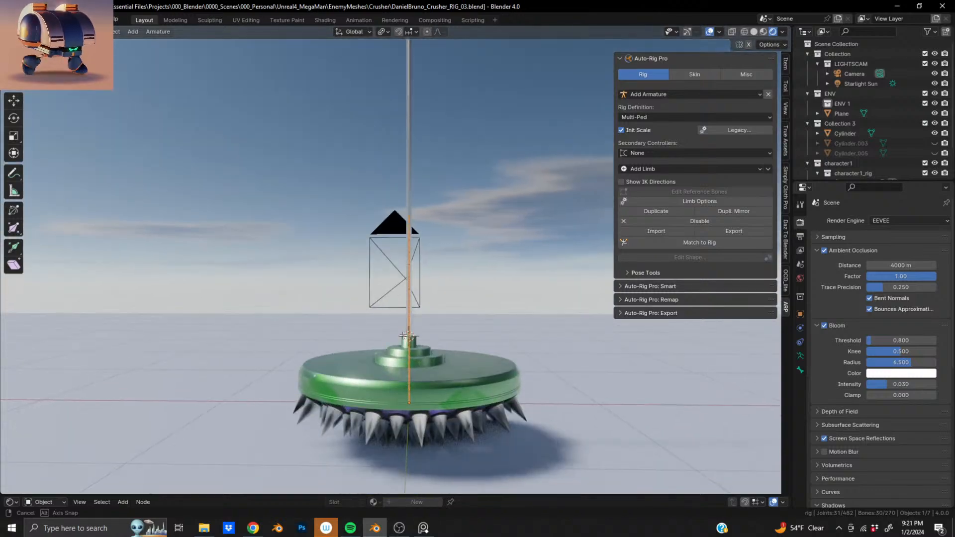
Try Match to Rig with the new Spline IK chain, inspect its controllers, and undo back to the reference bones.
click(689, 240)
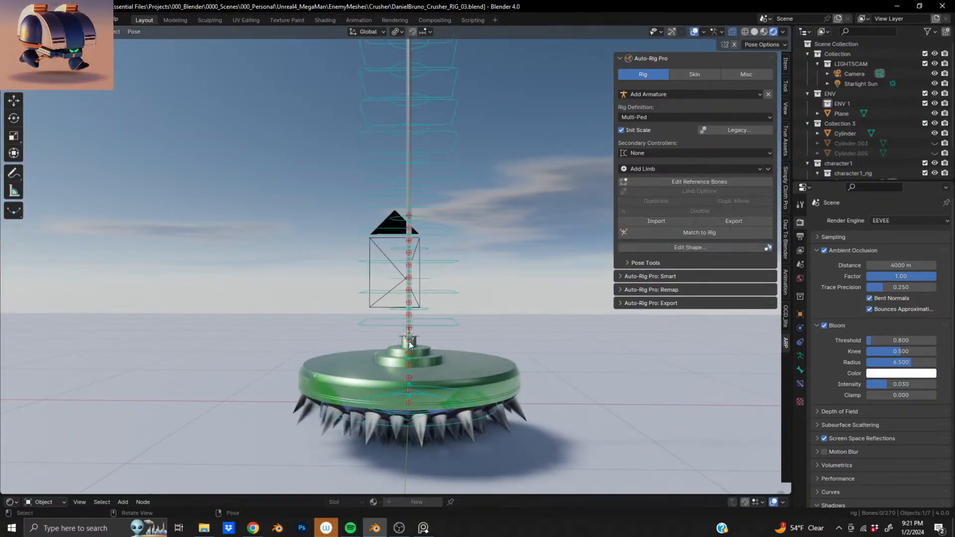
middle_drag(409, 342, 398, 295)
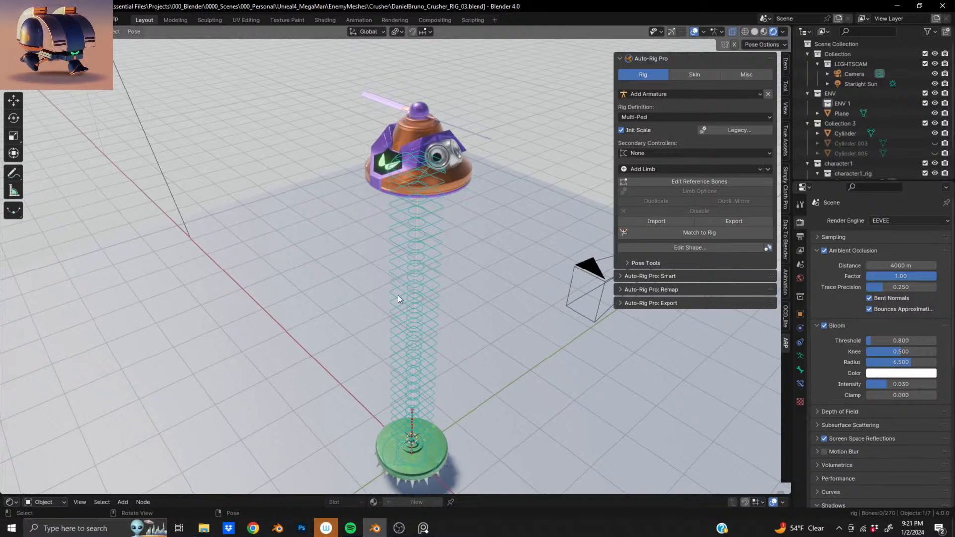
shift+middle_drag(414, 382, 416, 266)
ctrl+middle_drag(417, 266, 422, 302)
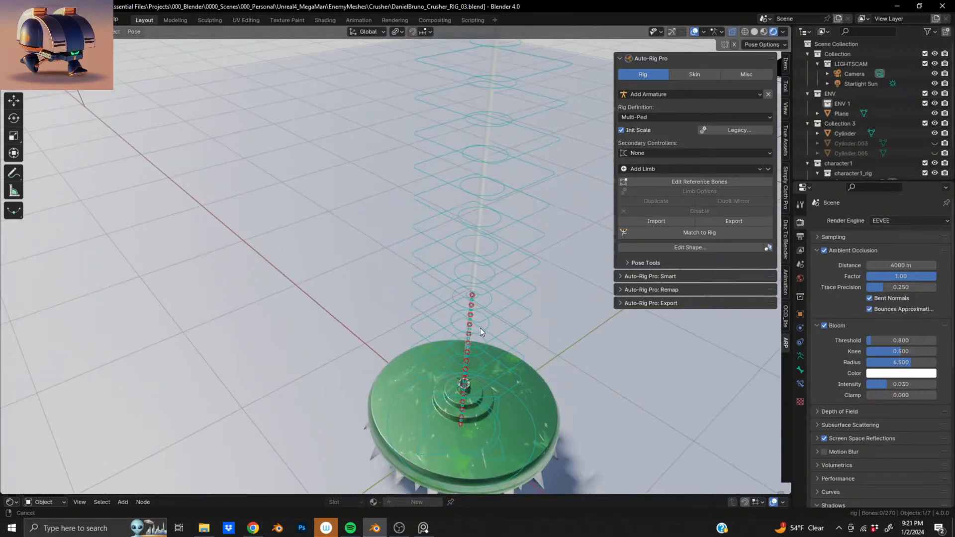
shift+middle_drag(480, 327, 404, 304)
key(ctrl+z)
key(ctrl+shift+z)
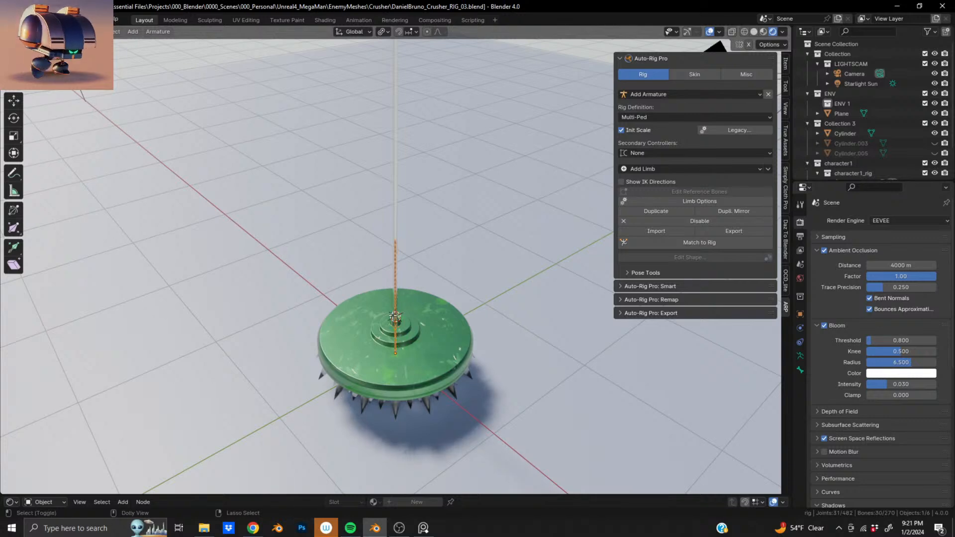
Raise the whole spline bone chain along Z until its second bone starts at the pole's base on the green hub.
middle_drag(425, 289, 394, 263)
key(KP_1)
scroll(416, 367, up, 4)
scroll(472, 277, up, 3)
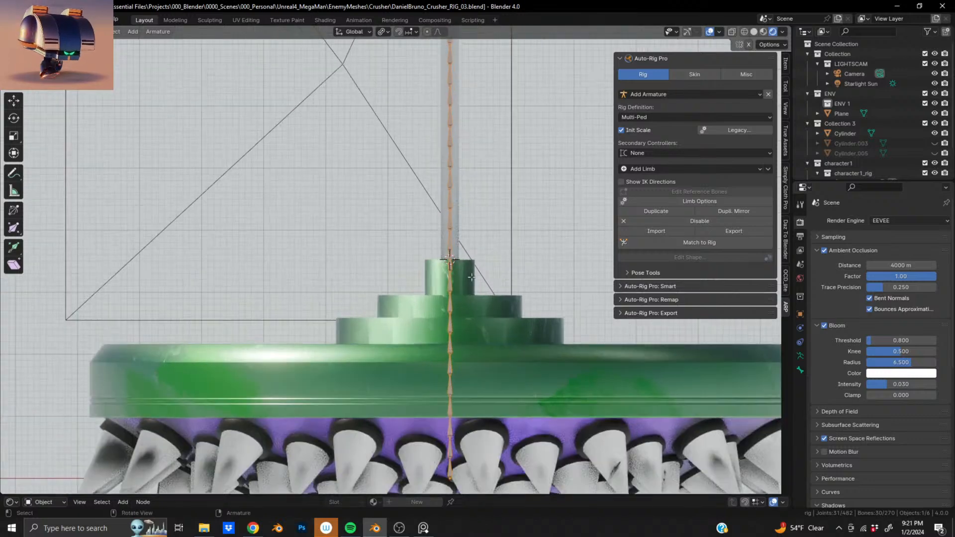
key(g)
key(z)
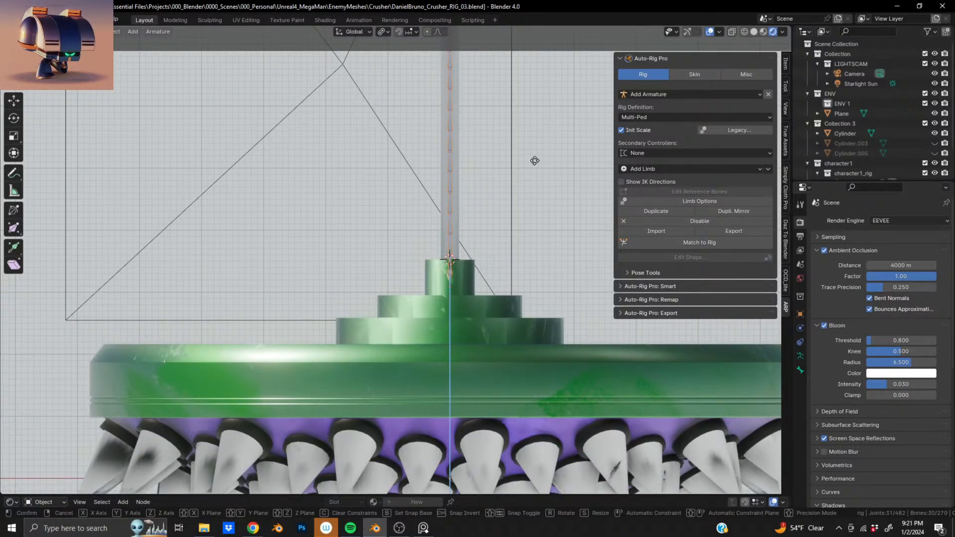
click(535, 156)
scroll(541, 289, up, 8)
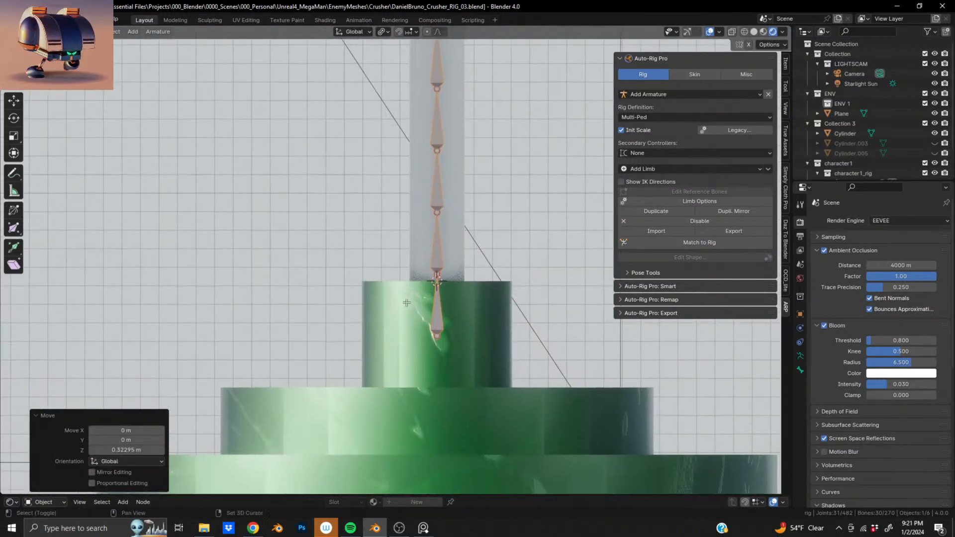
key(g)
key(z)
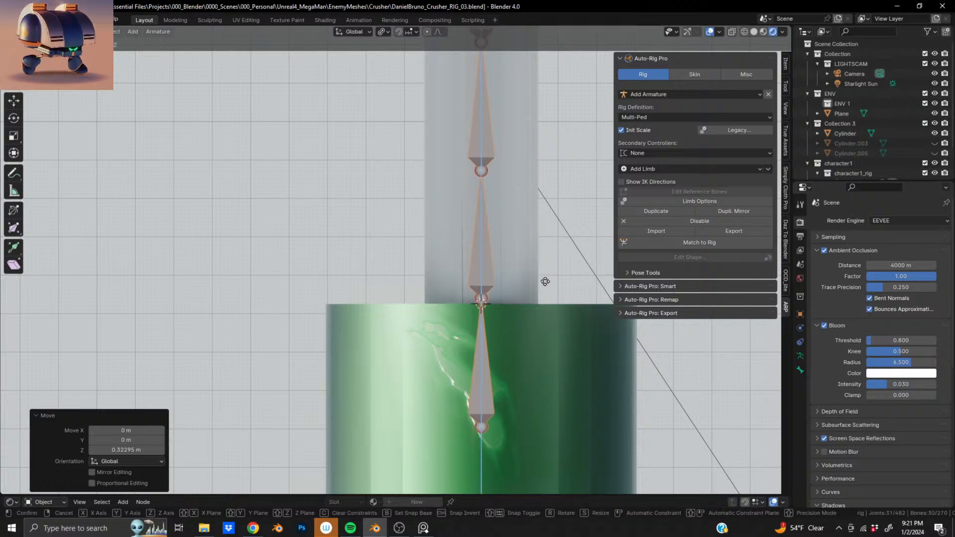
click(536, 324)
Deselect the chain's lowest bone and scale the remaining bones by about 4.84 around the 3D Cursor so they reach the enemy's head.
scroll(513, 324, down, 8)
shift+click(416, 290)
shift+middle_drag(410, 241, 417, 379)
scroll(417, 298, down, 8)
shift+middle_drag(416, 190, 418, 345)
scroll(418, 249, down, 5)
shift+middle_drag(418, 128, 412, 303)
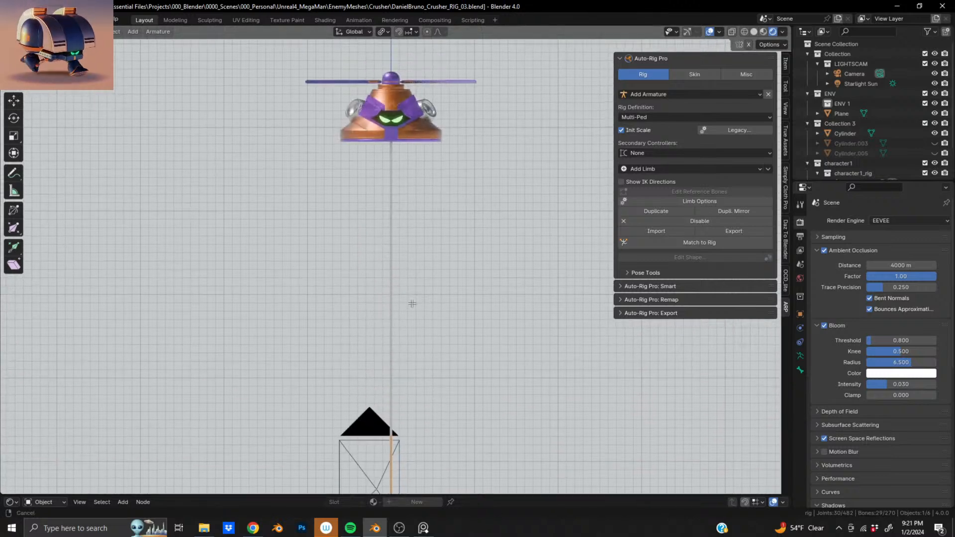
click(387, 31)
click(413, 58)
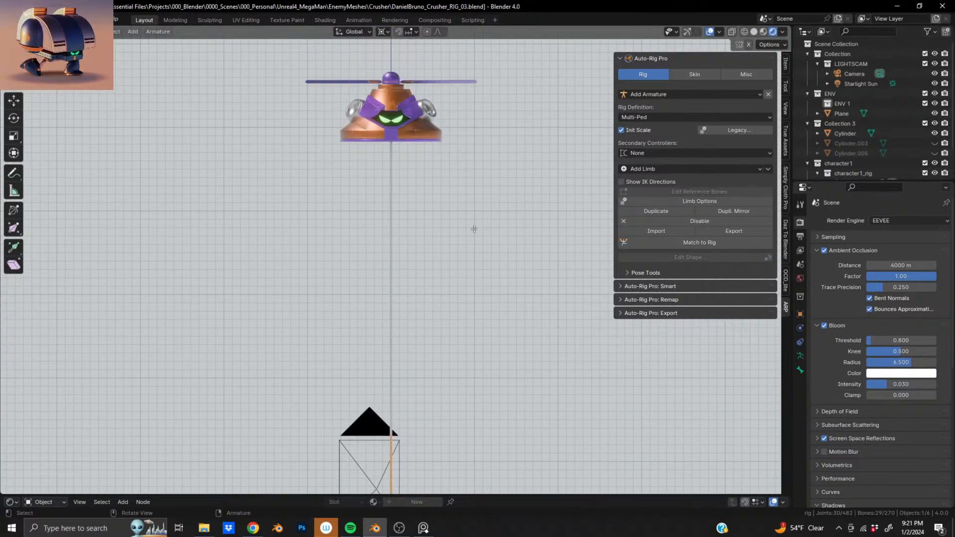
key(s)
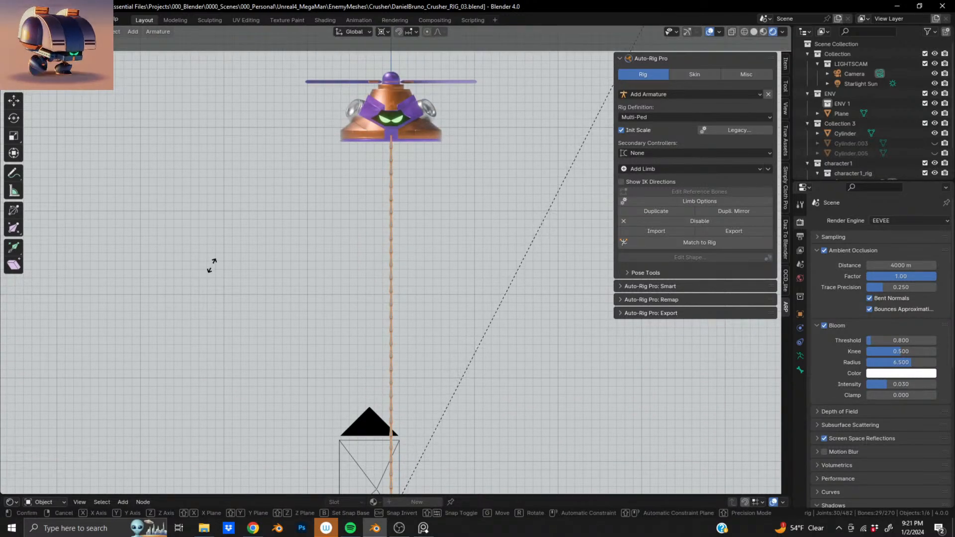
click(219, 226)
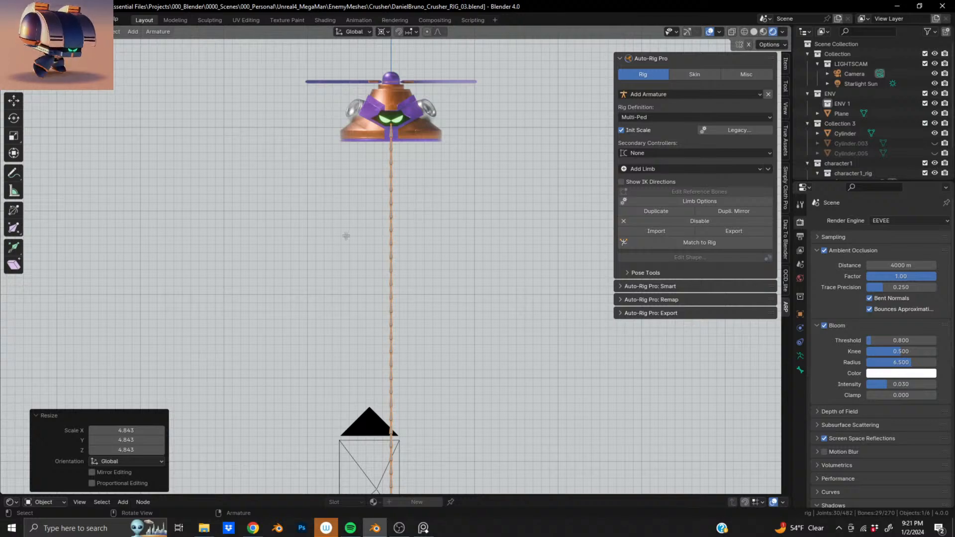
Match the rig to the lengthened Spline IK reference bones.
middle_drag(371, 297, 363, 358)
scroll(408, 282, down, 5)
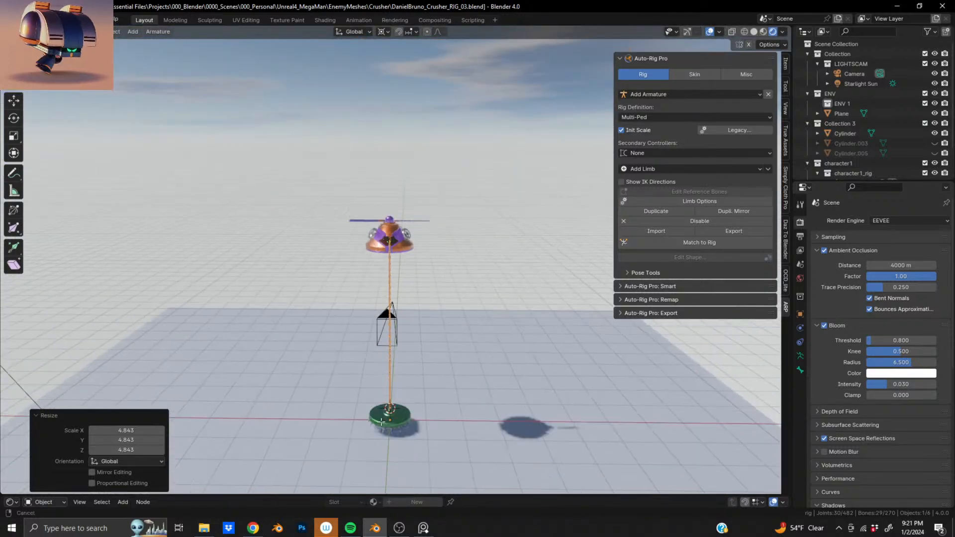
scroll(418, 338, up, 5)
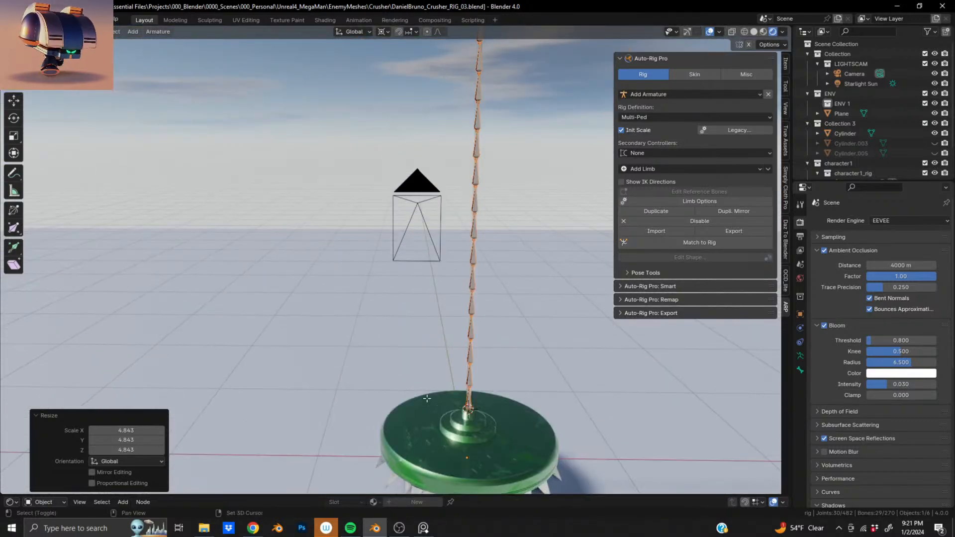
click(720, 241)
middle_drag(459, 307, 409, 247)
Try moving one of the round spline controllers along the lower pole to test how the chain bends.
click(476, 248)
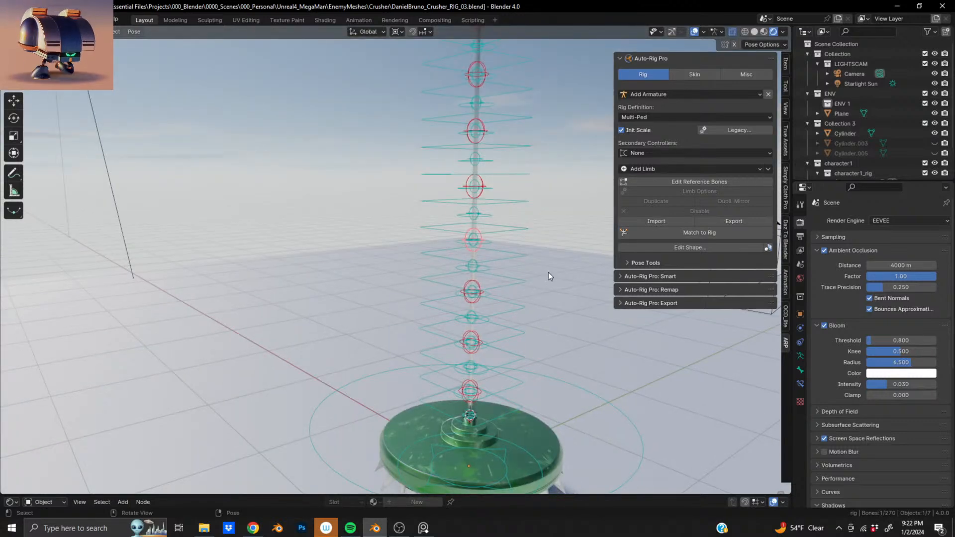
key(g)
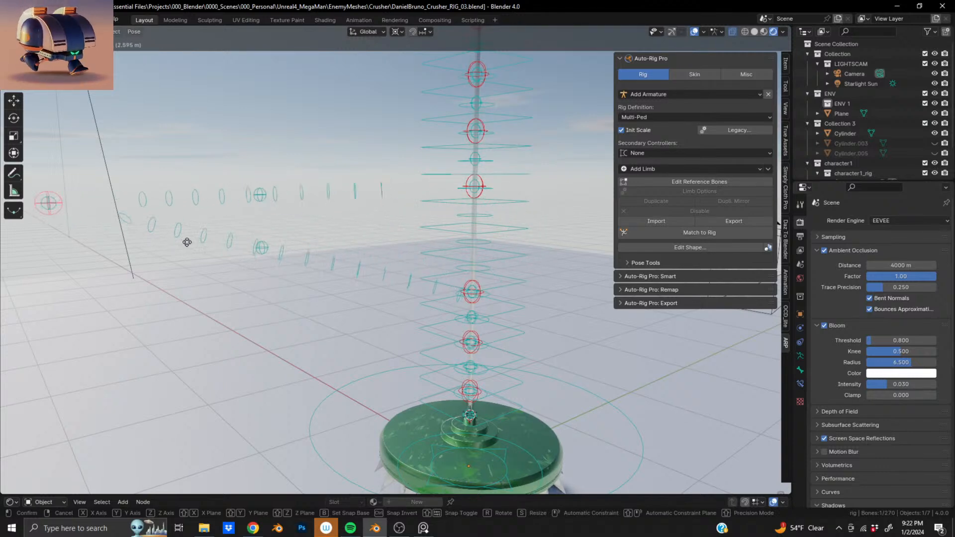
click(552, 272)
Try rotating the curved master controller under the head and undo the rotation.
shift+middle_drag(482, 303, 393, 402)
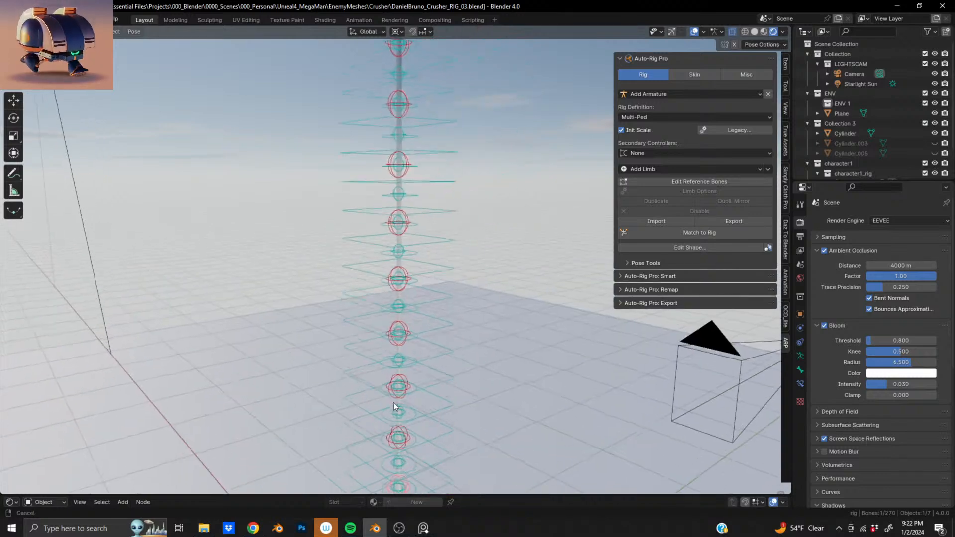
scroll(393, 402, down, 5)
scroll(395, 165, up, 3)
shift+middle_drag(395, 165, 386, 270)
scroll(386, 199, up, 2)
shift+middle_drag(386, 194, 361, 246)
scroll(386, 261, up, 2)
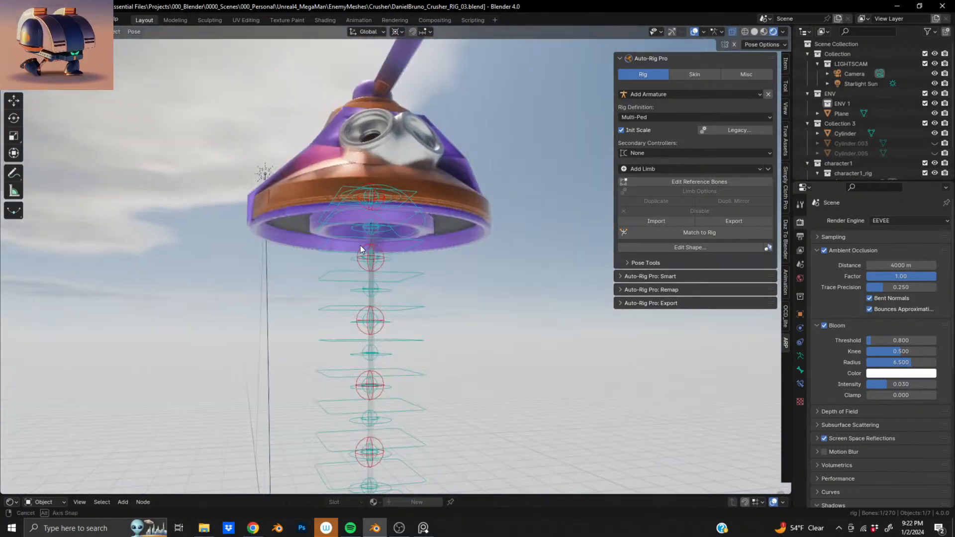
click(417, 207)
middle_drag(417, 207, 414, 230)
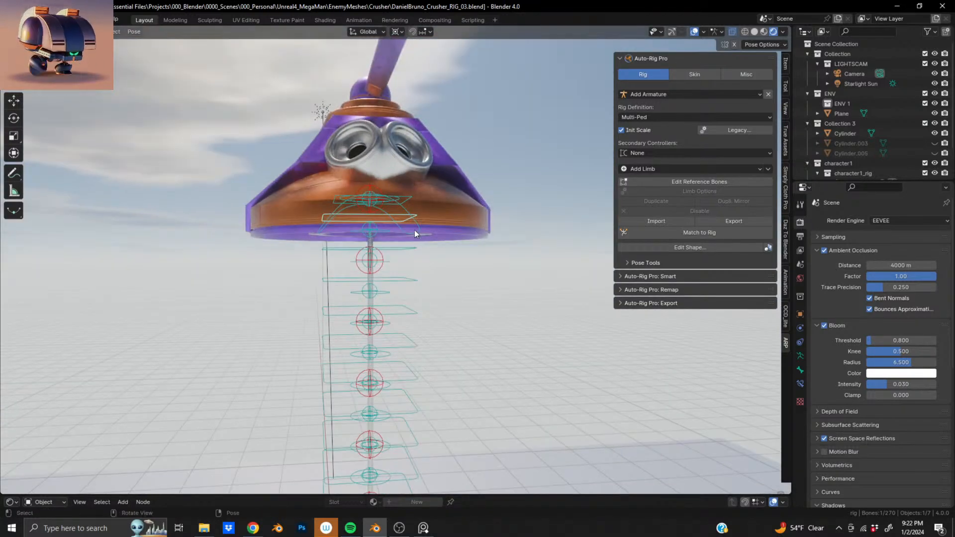
scroll(419, 229, down, 3)
key(r)
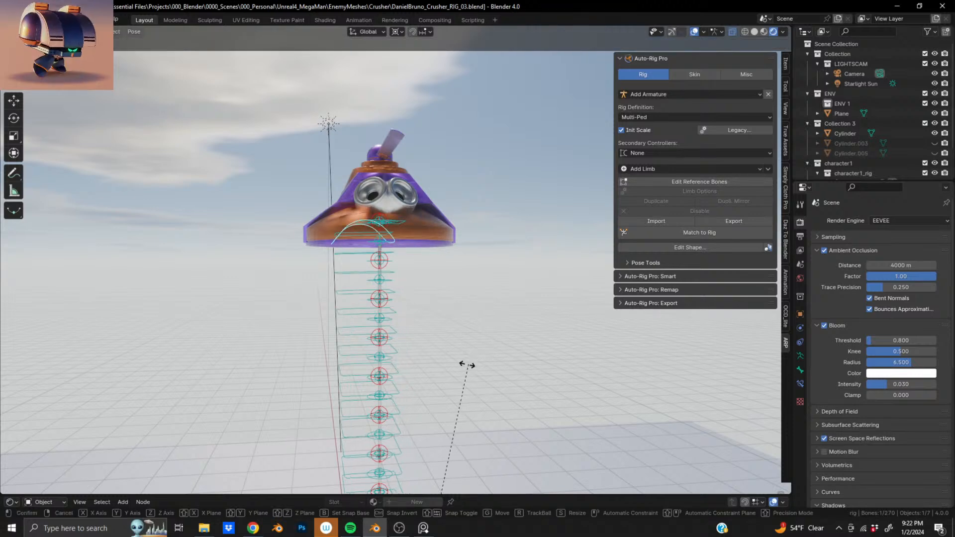
click(414, 257)
key(ctrl+z)
scroll(408, 209, up, 3)
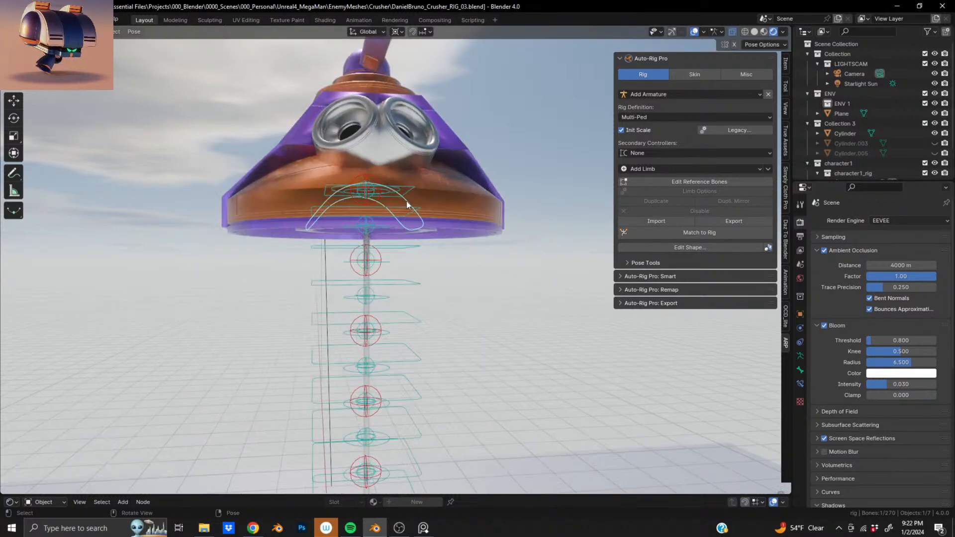
Try moving and rotating the small round controller at the chain's upper end inside the head.
middle_drag(407, 202, 443, 182)
click(319, 195)
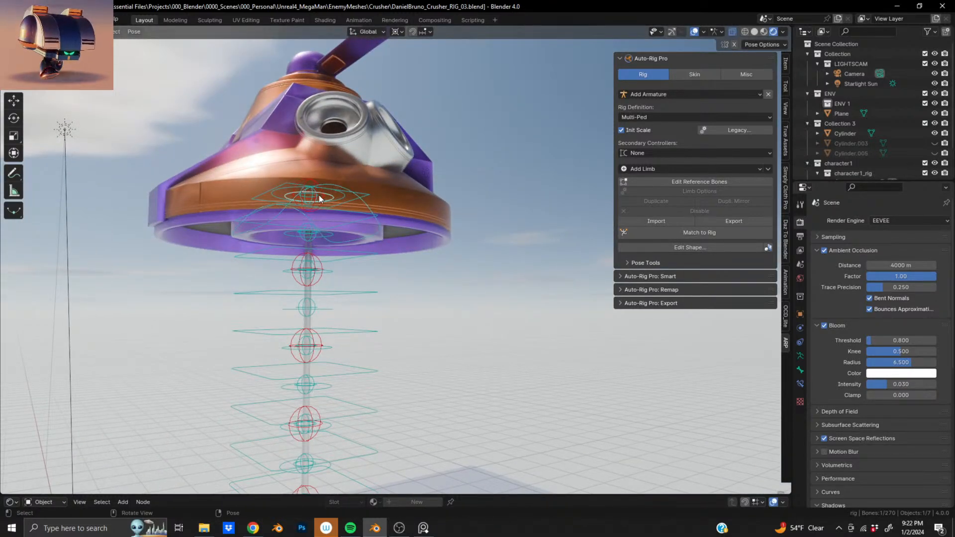
scroll(431, 323, down, 3)
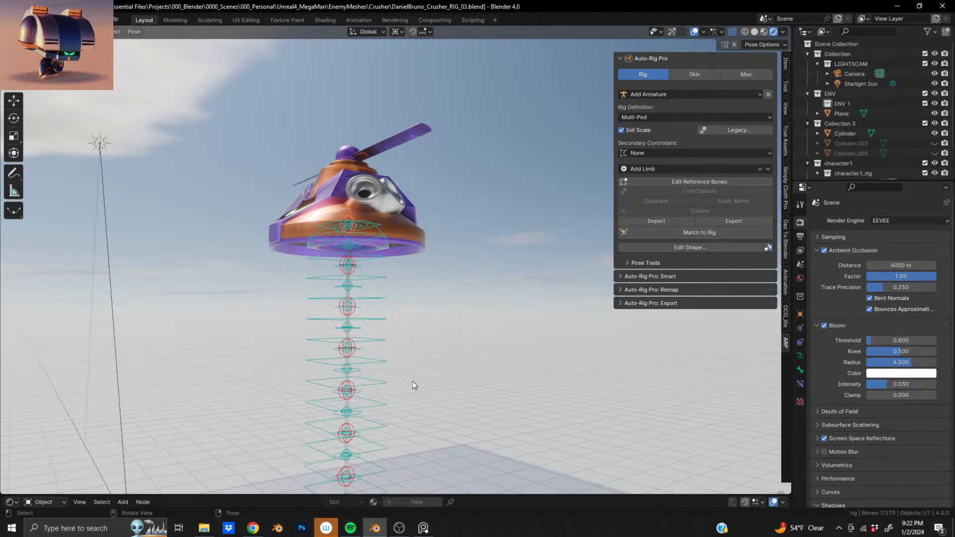
key(g)
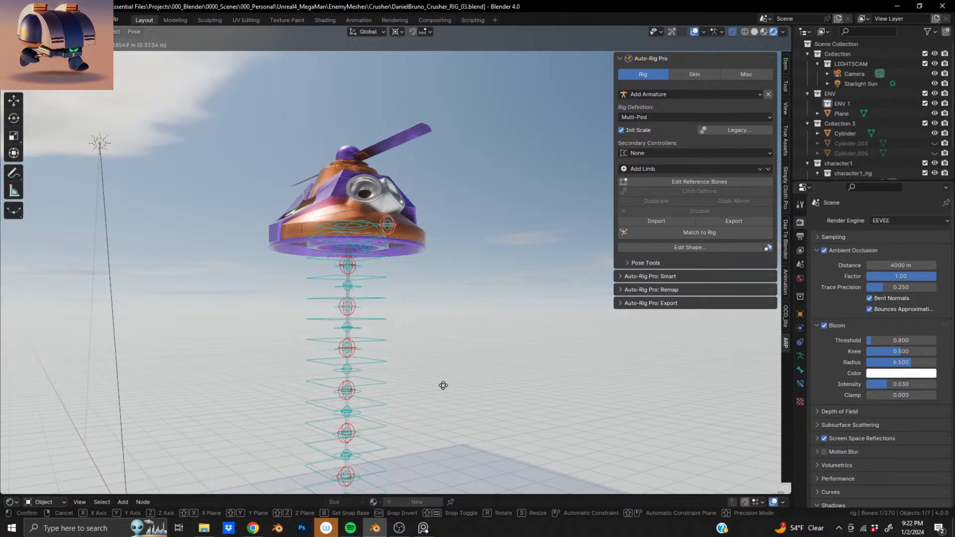
click(415, 345)
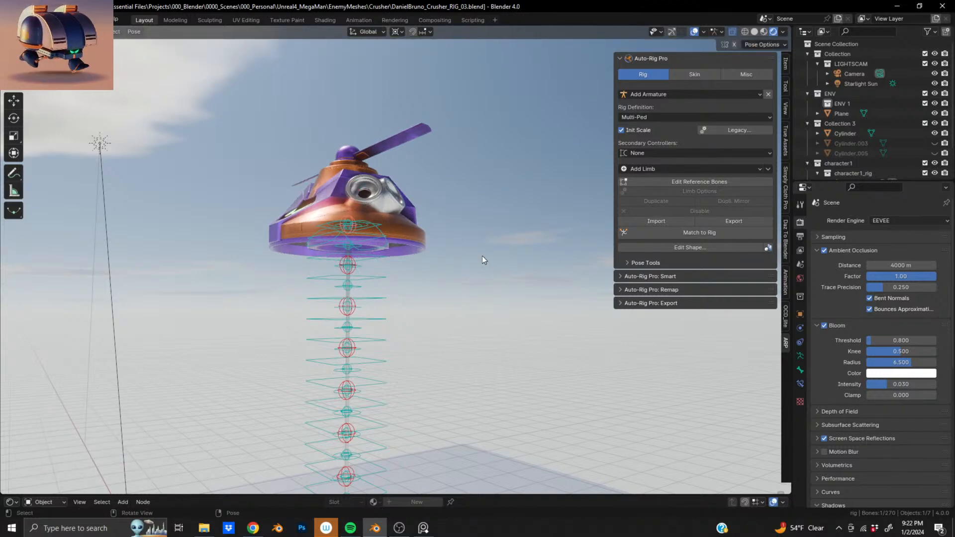
key(g)
key(Escape)
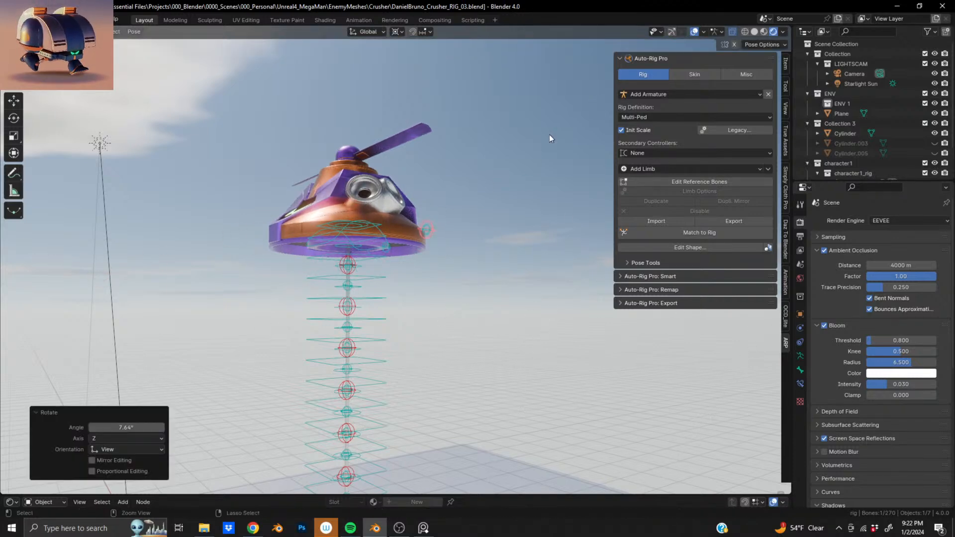
Set the transform pivot to Median Point, test-rotate the upper end controller, and undo the rotation.
click(400, 32)
click(407, 81)
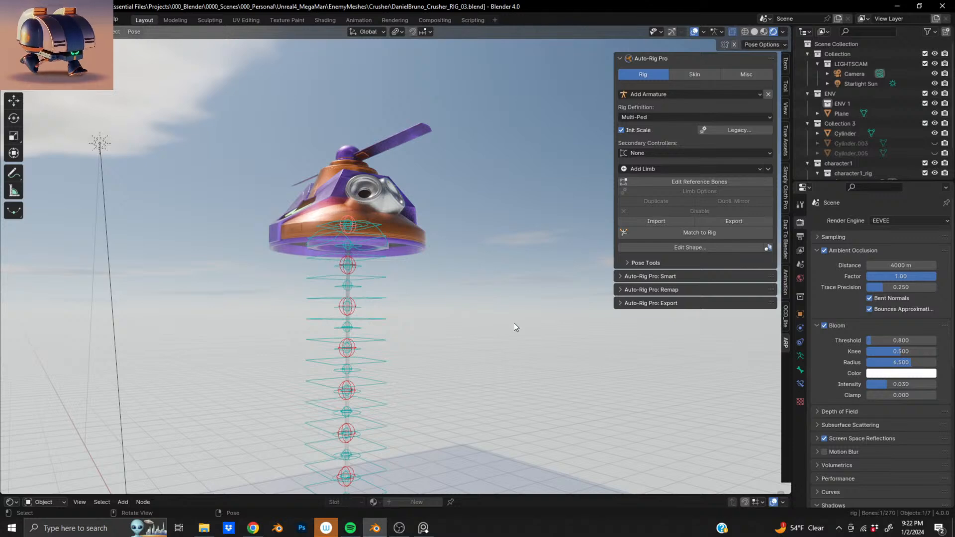
key(r)
click(517, 193)
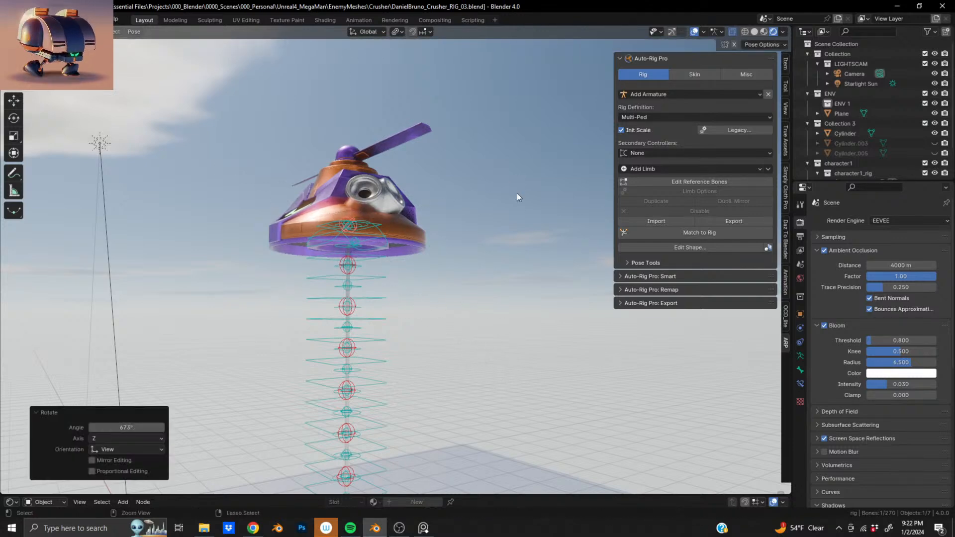
key(ctrl+z)
Try moving the controller at the chain's upper end and undo the move.
key(g)
click(357, 303)
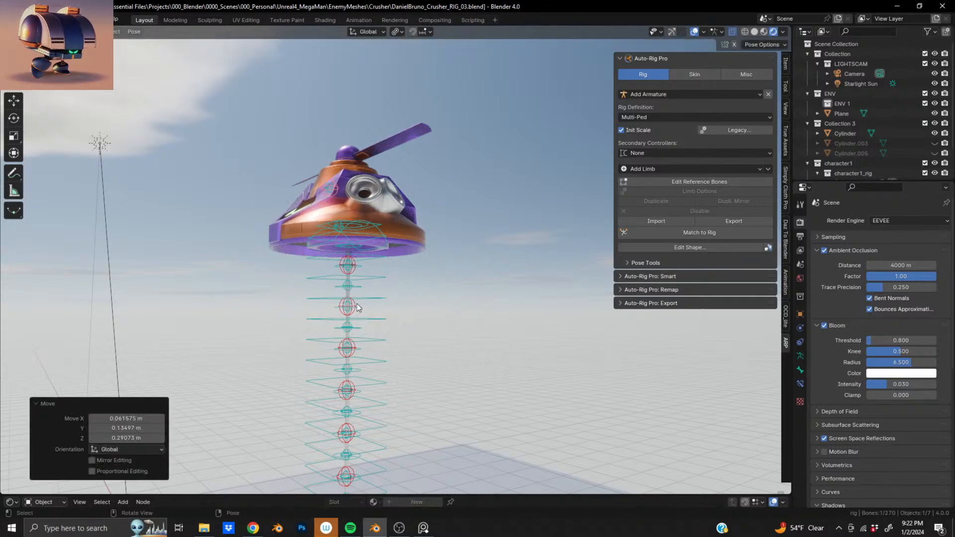
key(ctrl+z)
Try rotating the square controller under the head to bend the upper chain, and undo the rotation.
mouse_move(373, 199)
middle_down()
mouse_move(357, 213)
mouse_move(355, 199)
middle_up()
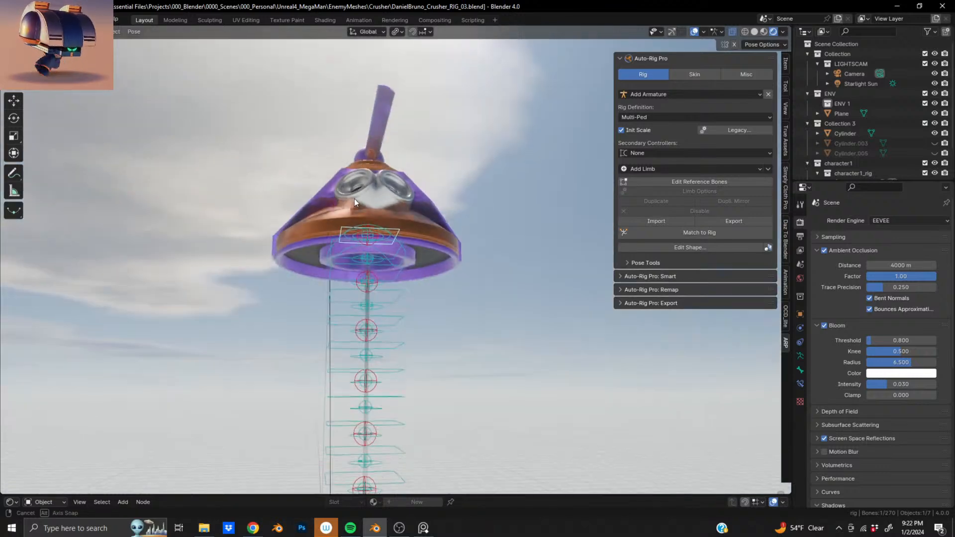
key(s)
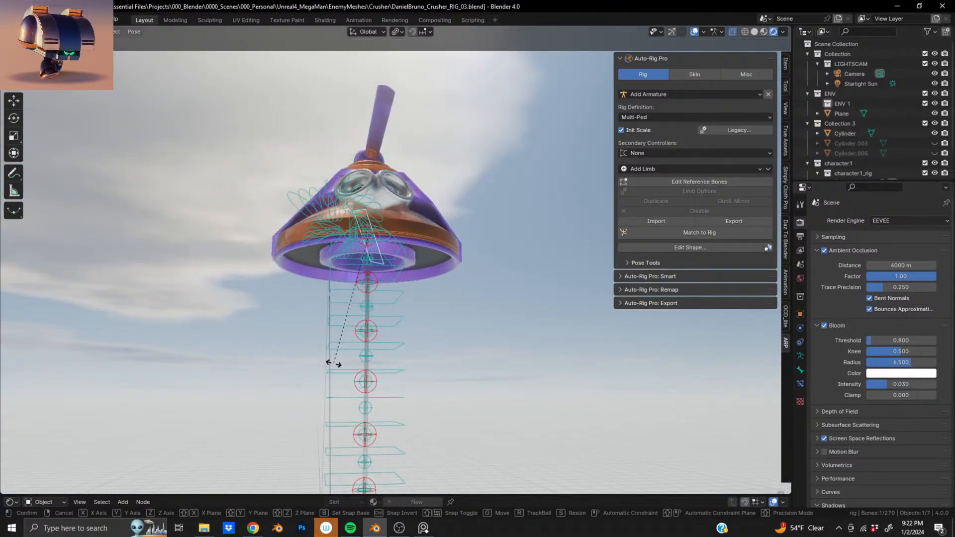
click(433, 283)
key(ctrl+z)
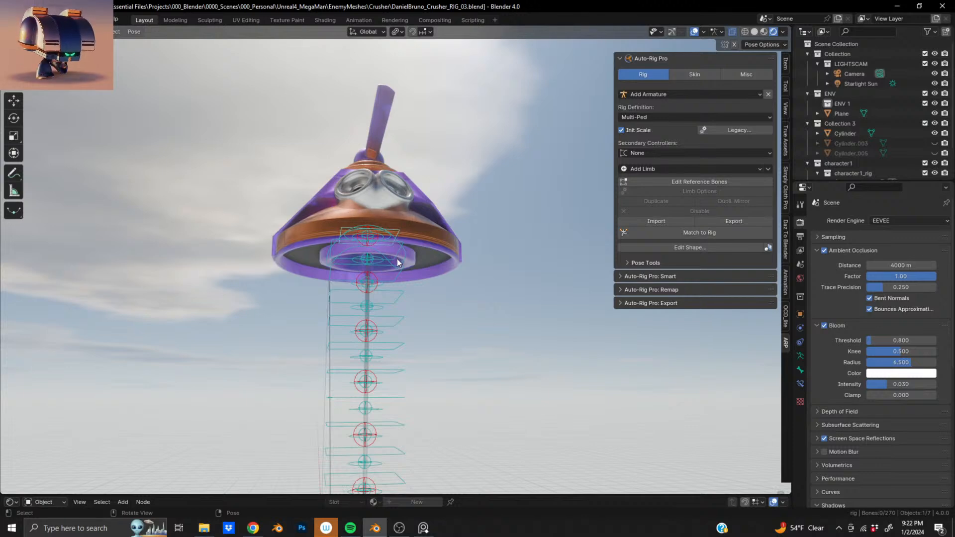
Test-rotate the square controller under the head, then the curved controller inside it, undoing each rotation.
key(r)
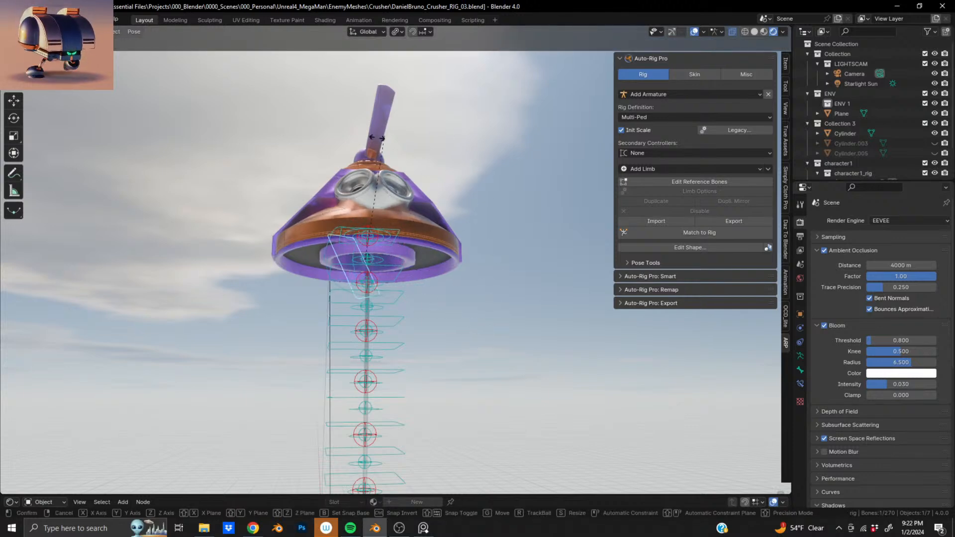
click(531, 318)
key(ctrl+z)
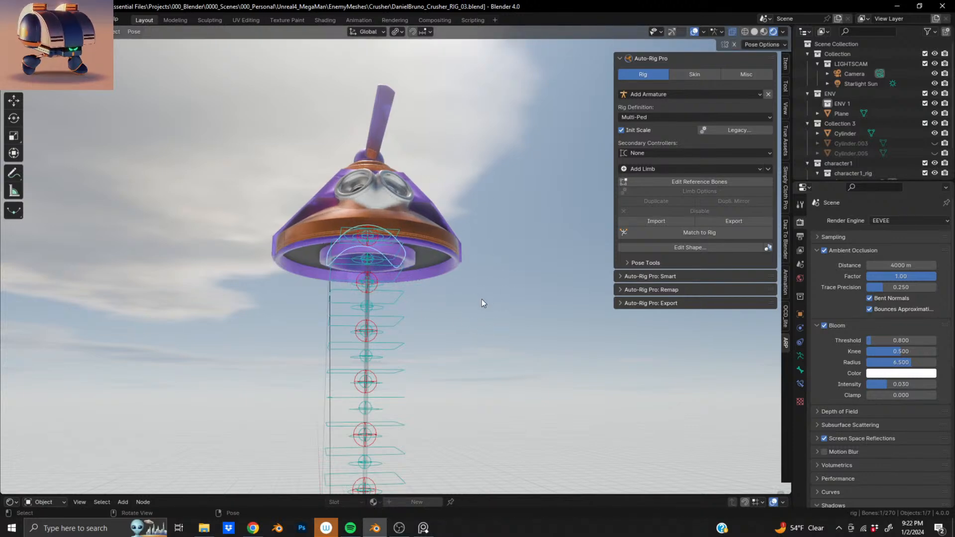
key(r)
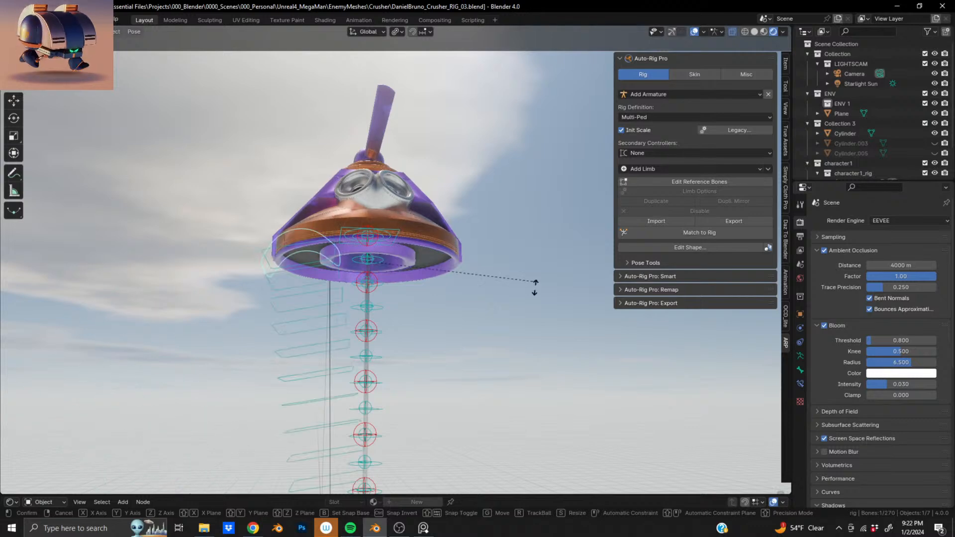
click(486, 298)
key(ctrl+z)
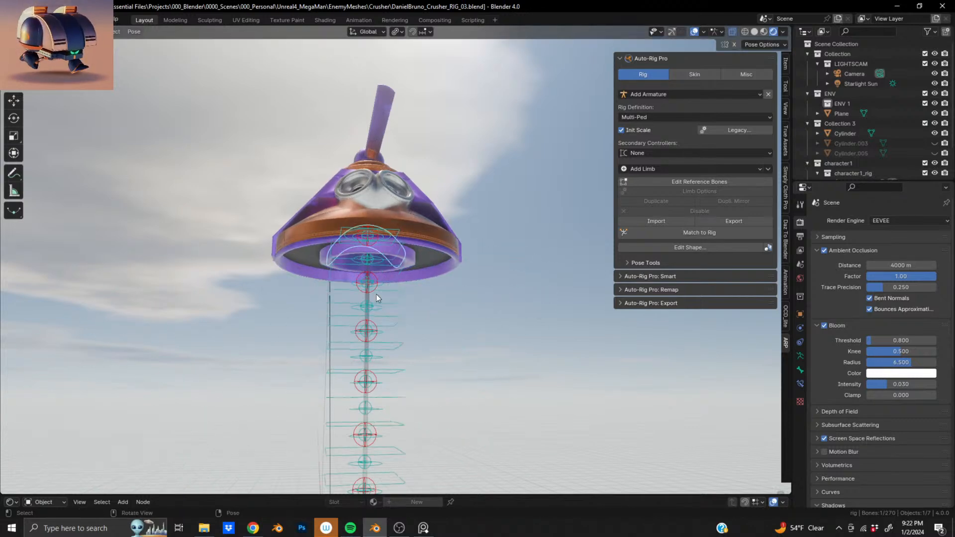
Try moving the lowest red controller of the pole chain, just above the green base.
scroll(376, 299, down, 7)
shift+middle_drag(387, 384, 422, 338)
scroll(407, 267, up, 3)
scroll(375, 321, up, 4)
scroll(374, 321, up, 1)
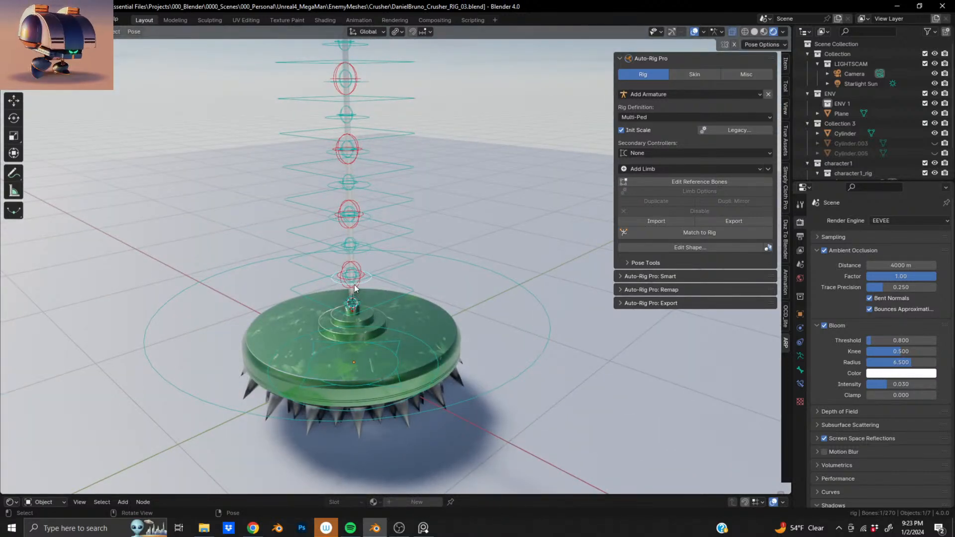
click(347, 265)
scroll(347, 261, down, 6)
middle_drag(339, 246, 328, 241)
shift+middle_drag(356, 201, 361, 269)
key(g)
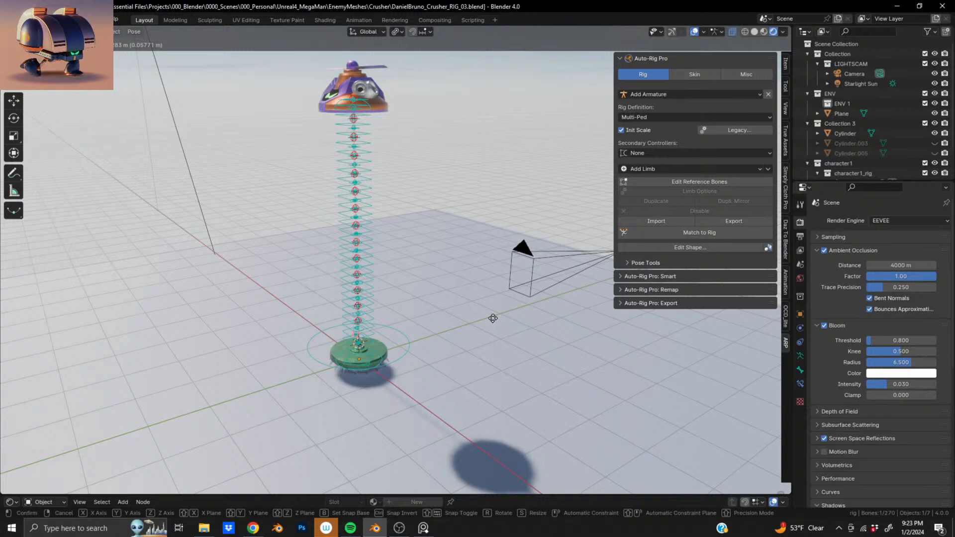
click(494, 319)
Try moving the large ring controller around the green base and undo the move.
scroll(418, 290, up, 5)
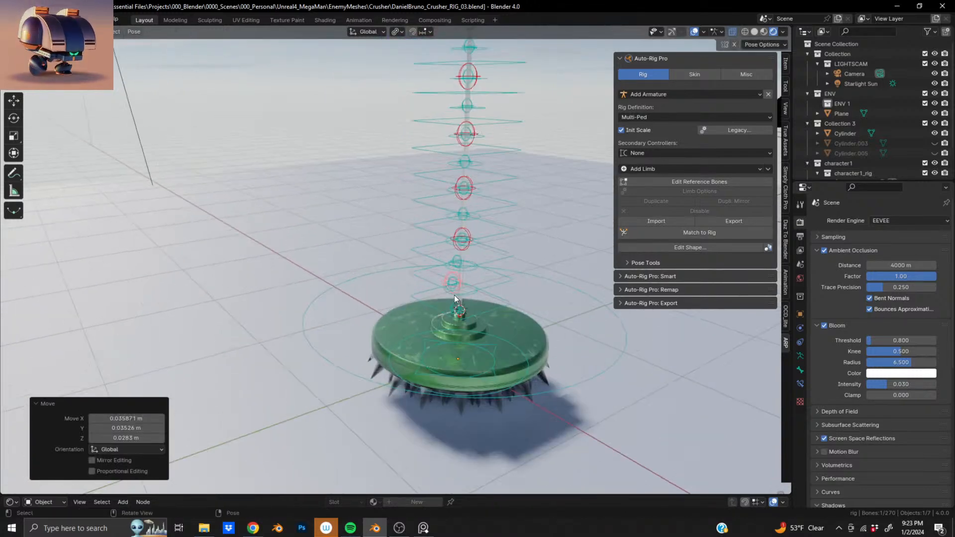
shift+middle_drag(455, 294, 376, 293)
scroll(376, 294, up, 1)
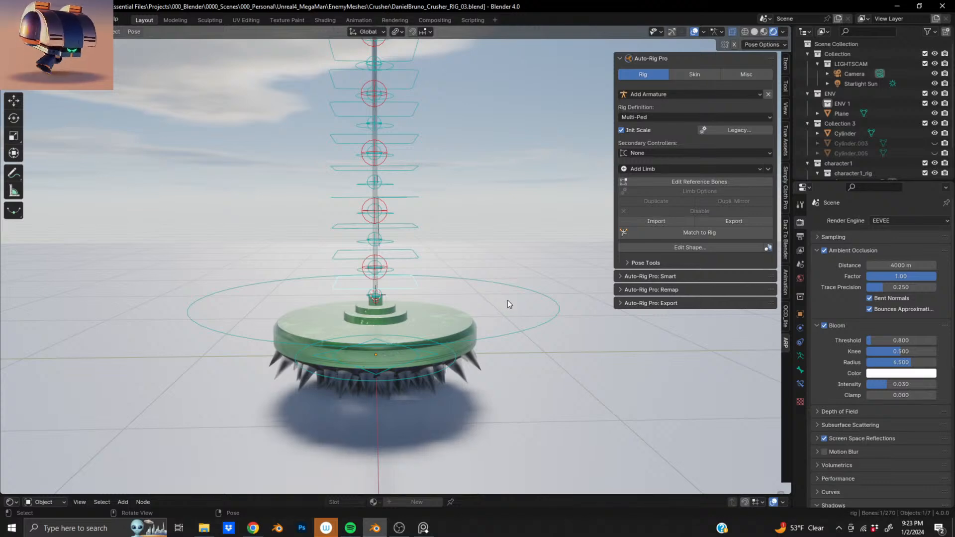
key(g)
right_click(488, 309)
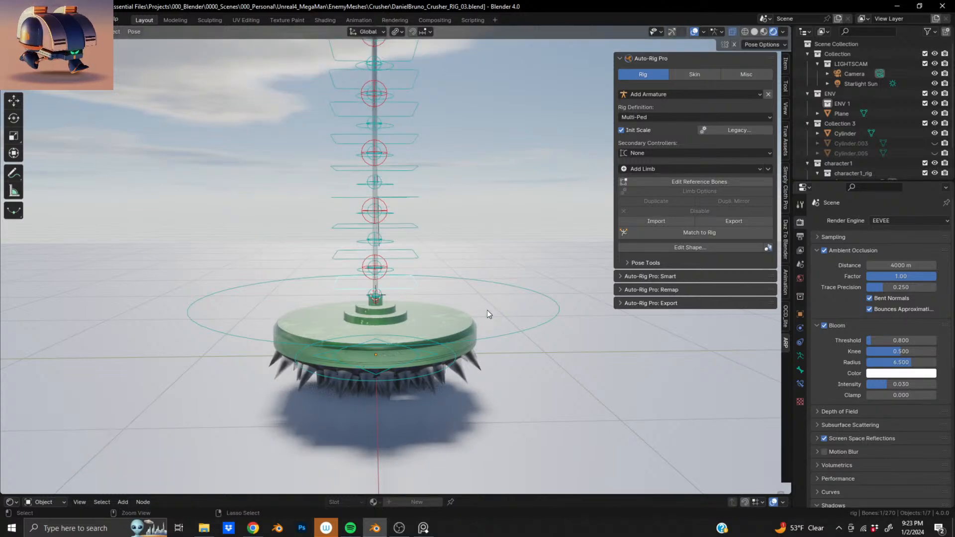
click(491, 282)
key(g)
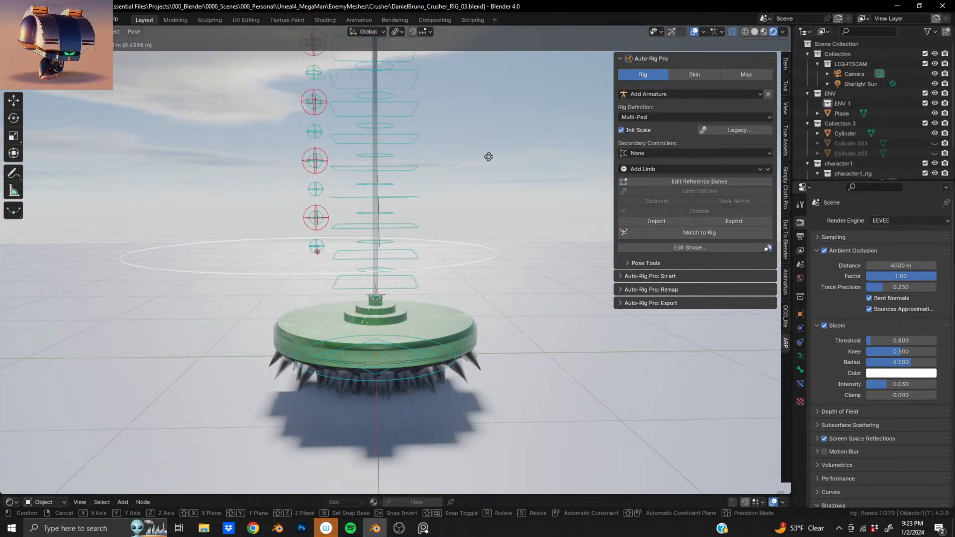
click(551, 185)
key(ctrl+z)
Try moving the smaller ring controller at the spikes under the base and undo the move.
click(458, 358)
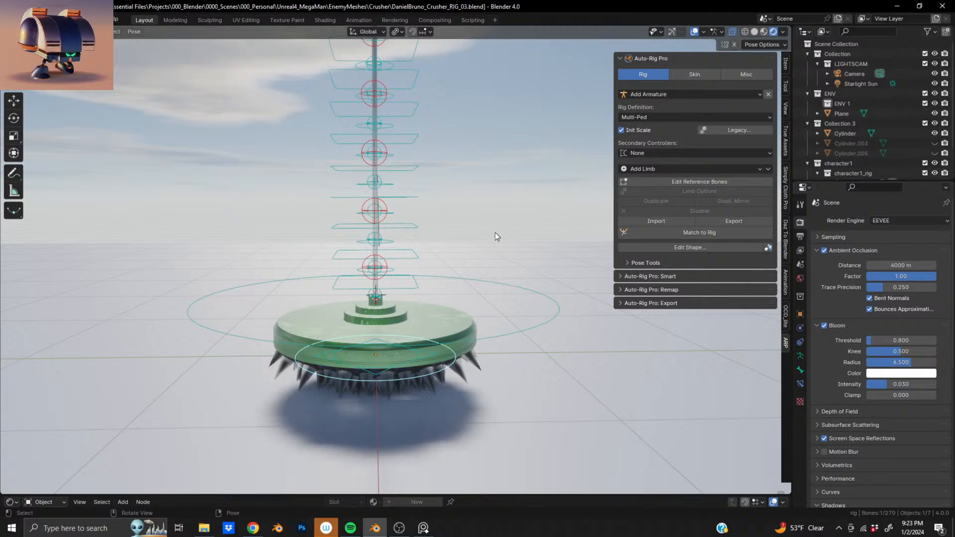
key(g)
click(479, 163)
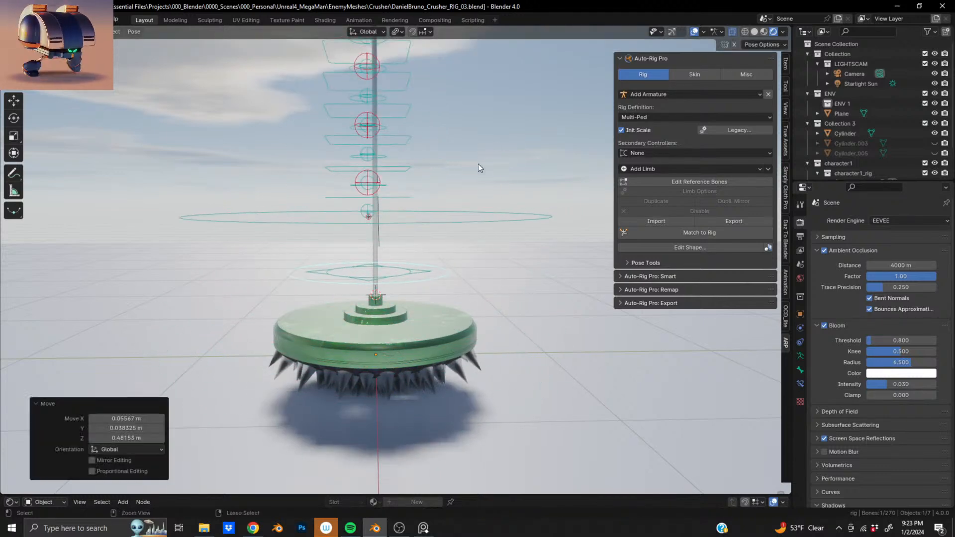
key(ctrl+z)
Move the end controller of the second bone chain out of the green base by about 4.18 m in Y and -1.24 m in Z.
scroll(379, 309, up, 10)
scroll(352, 368, down, 4)
shift+middle_drag(348, 372, 390, 315)
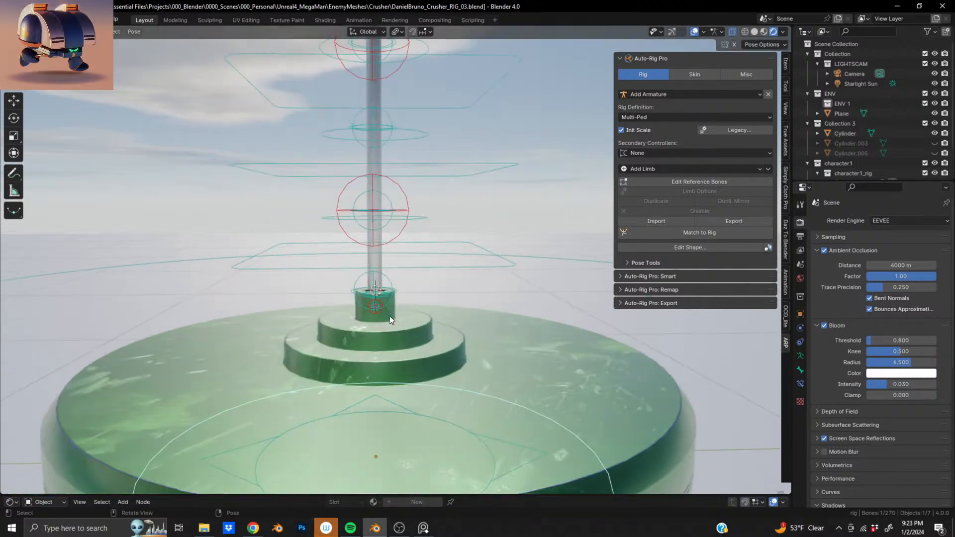
scroll(389, 318, up, 2)
scroll(384, 327, down, 4)
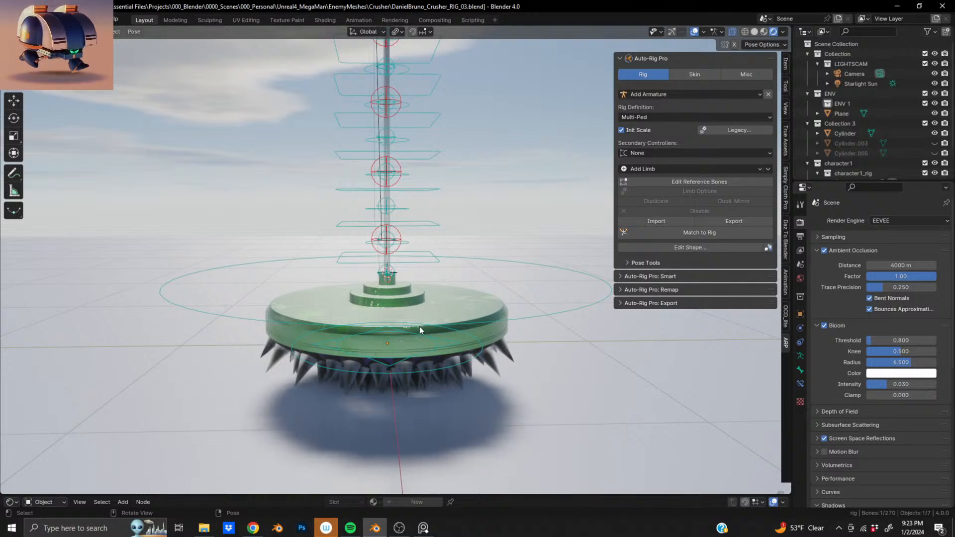
key(g)
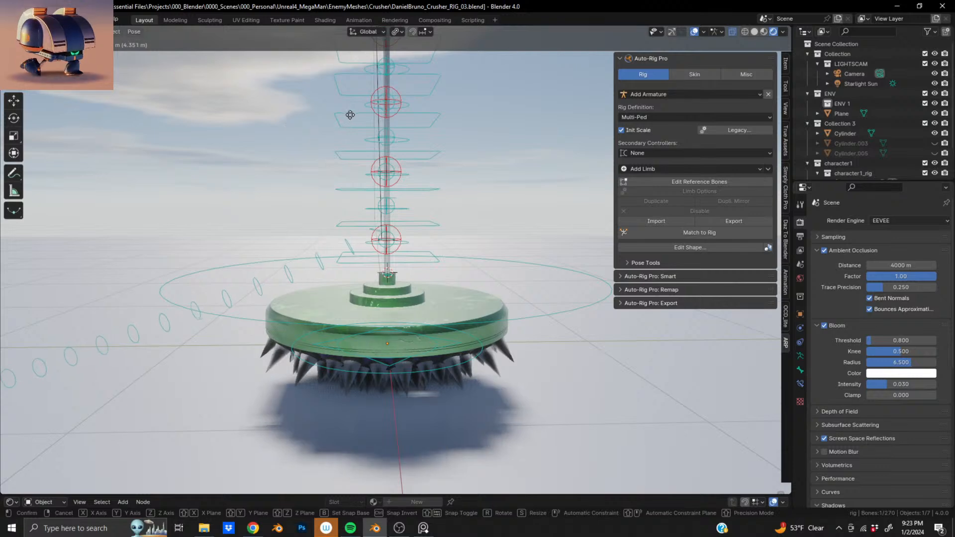
click(330, 160)
Raise the second chain's end controller toward the head, moving it about 0.70 m in X, -3.93 m in Y and 5.68 m in Z.
scroll(374, 275, down, 11)
scroll(402, 280, up, 4)
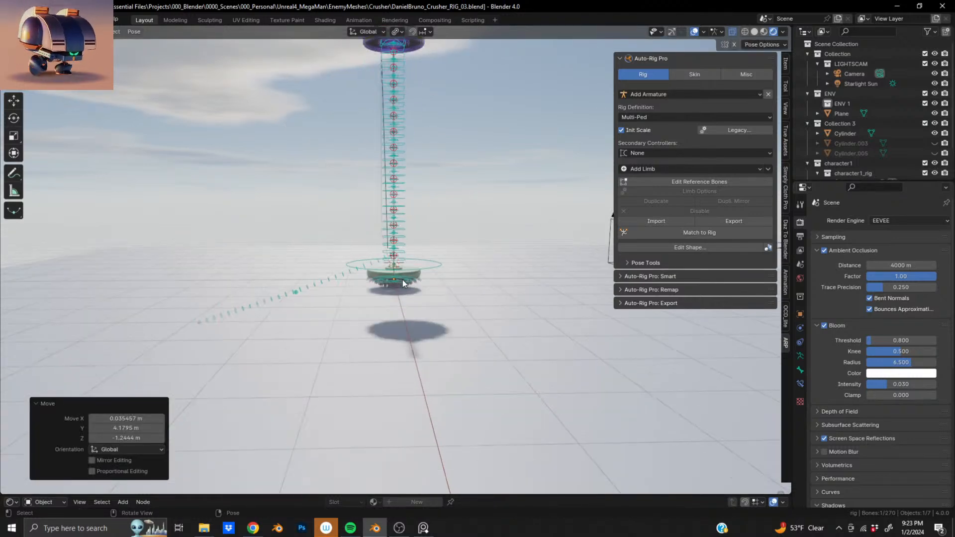
mouse_move(402, 280)
middle_down()
mouse_move(441, 285)
mouse_move(407, 286)
middle_up()
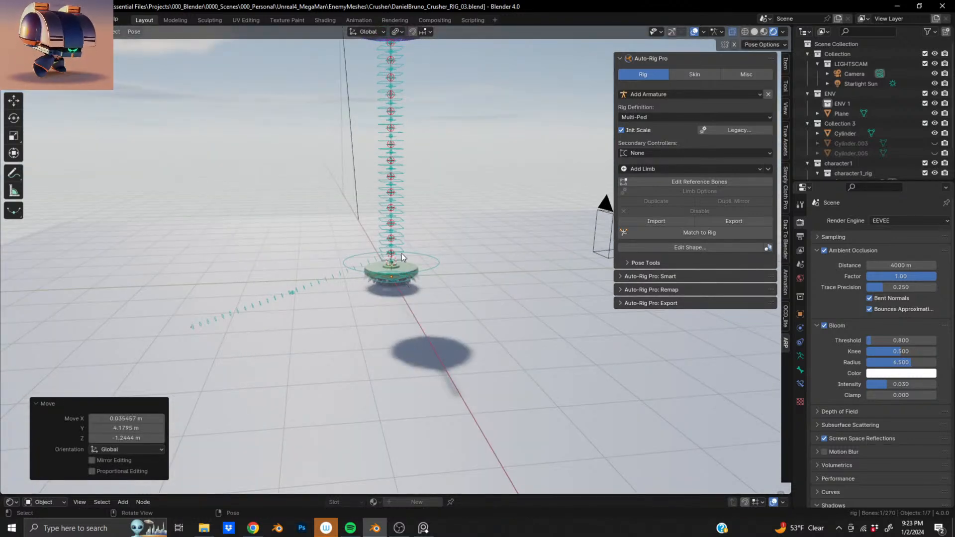
key(g)
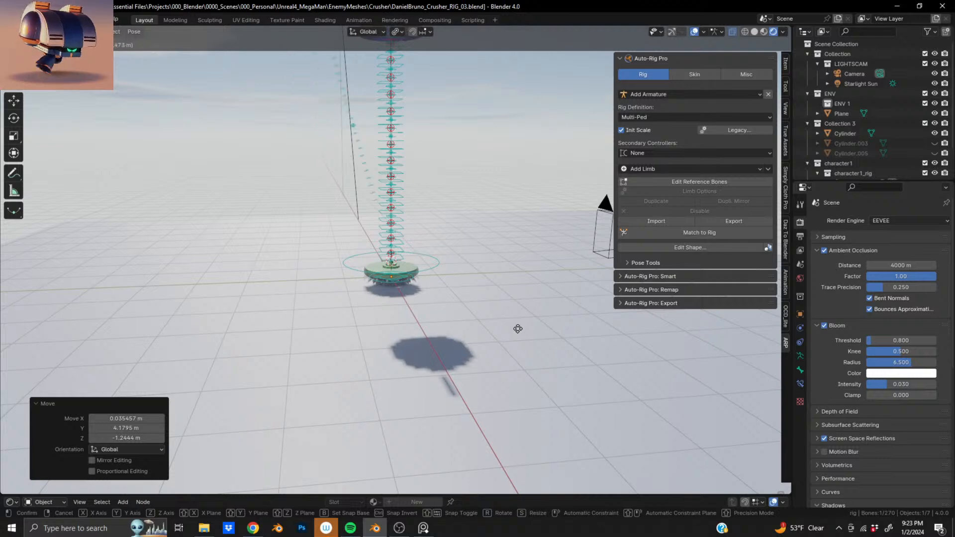
click(571, 390)
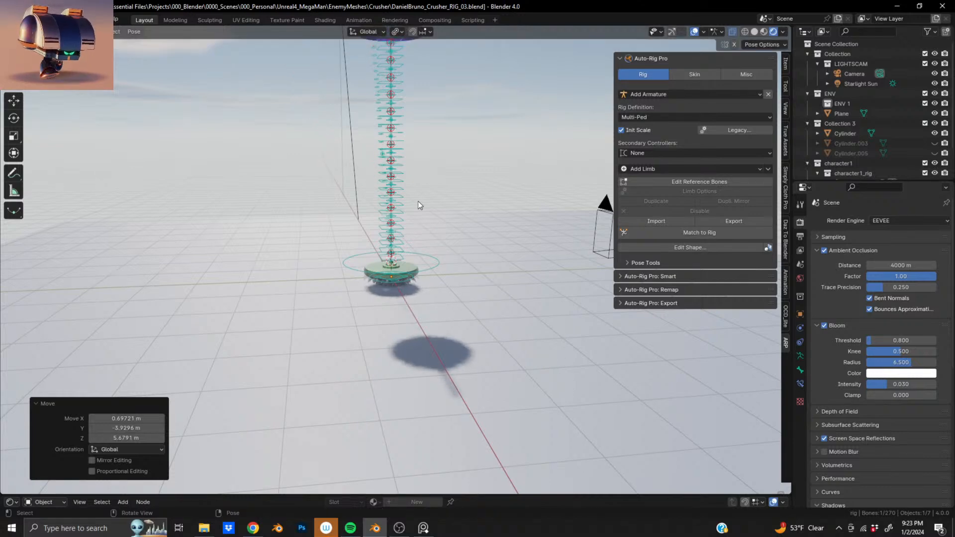
Shift the second chain's end controller away from the pole by about 0.78 m in Y and -0.54 m in Z.
middle_drag(385, 159, 391, 323)
scroll(392, 349, up, 3)
scroll(391, 324, down, 1)
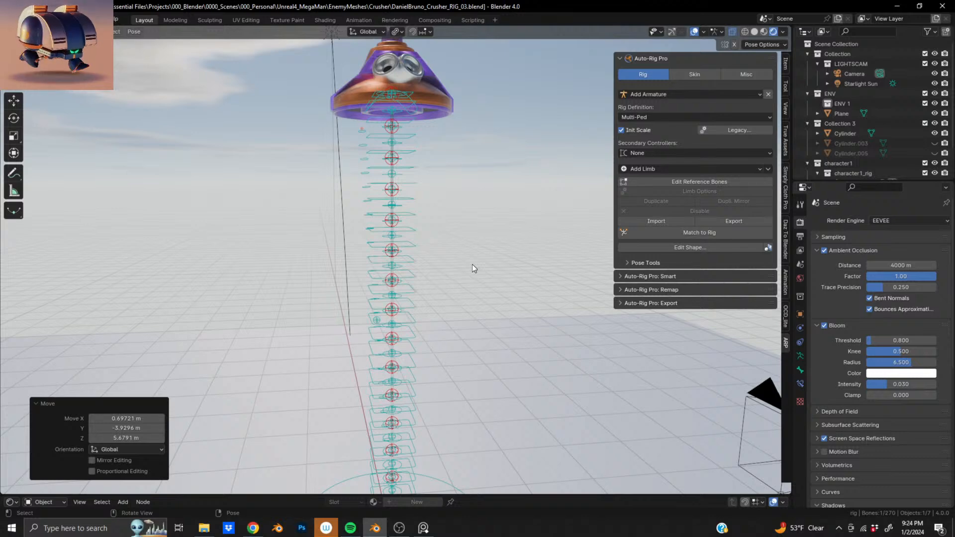
key(g)
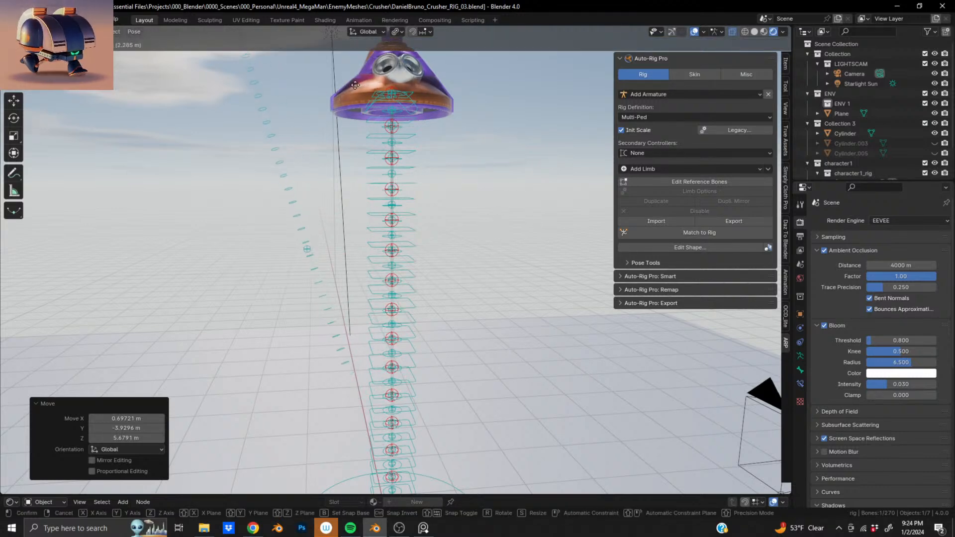
click(335, 371)
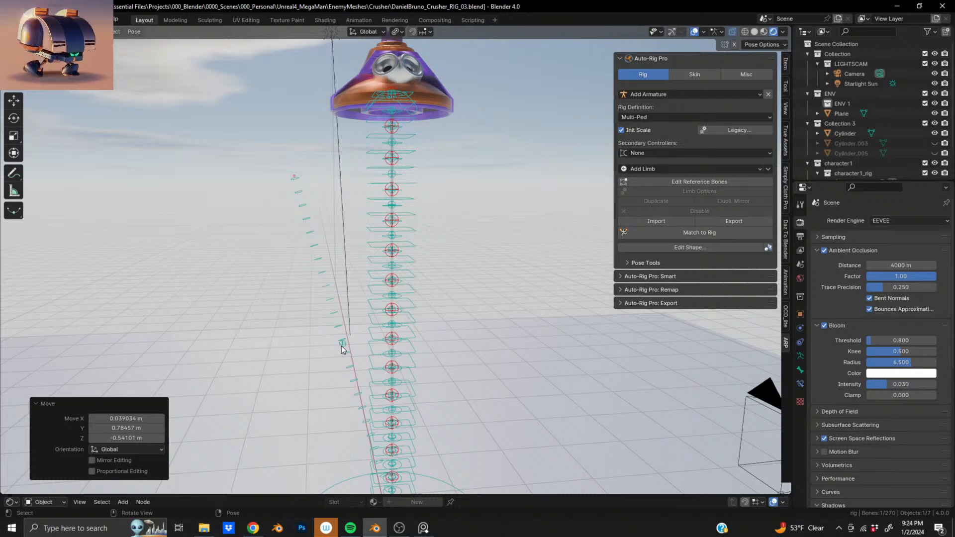
Try moving the second chain's middle controller and a small round controller halfway up the pole, undoing both moves.
key(g)
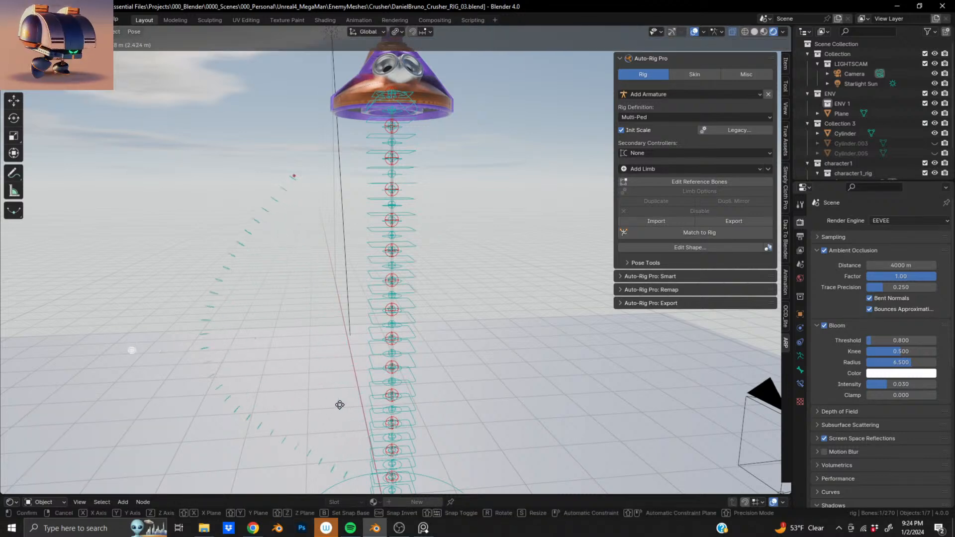
click(488, 366)
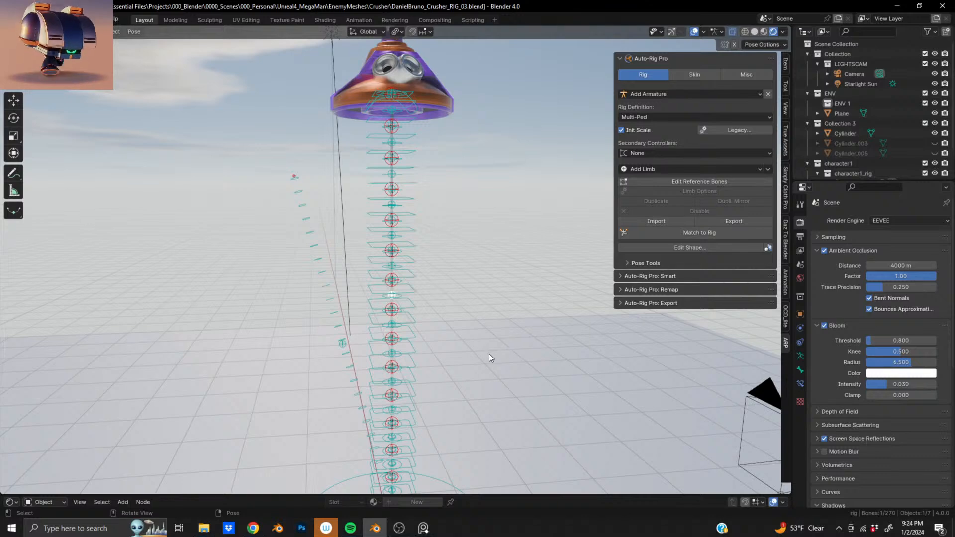
key(g)
click(607, 341)
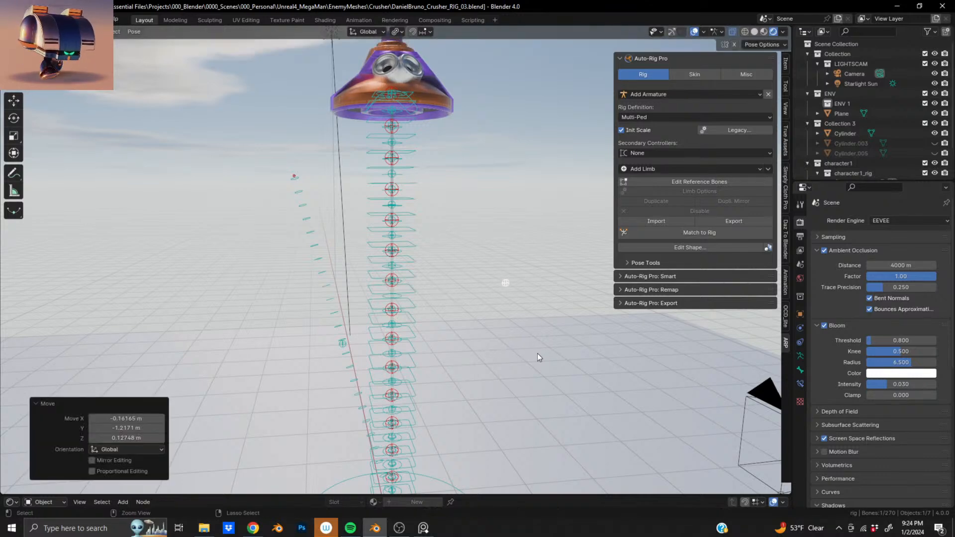
key(ctrl+z)
Try moving a square controller on the upper pole to offset the controllers above it, and undo the move.
middle_drag(429, 225, 411, 217)
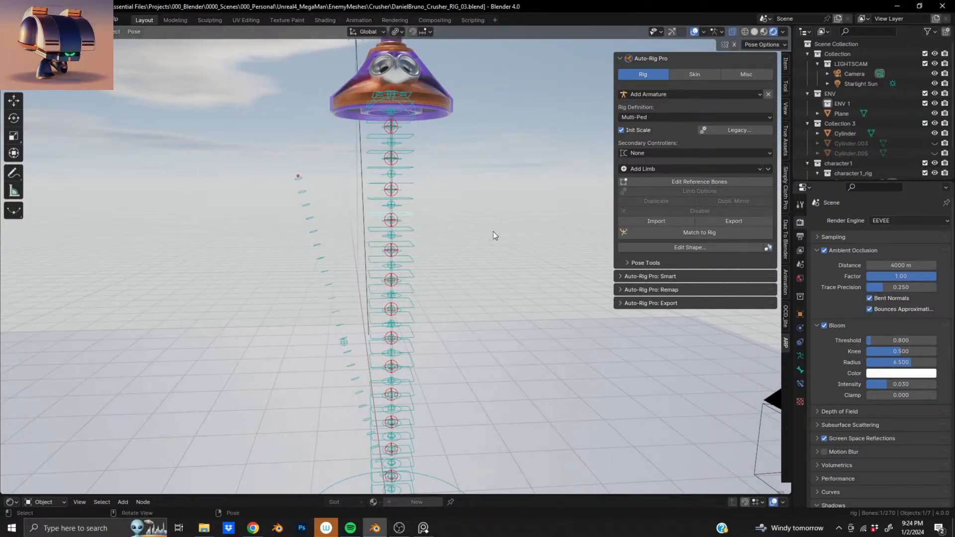
key(g)
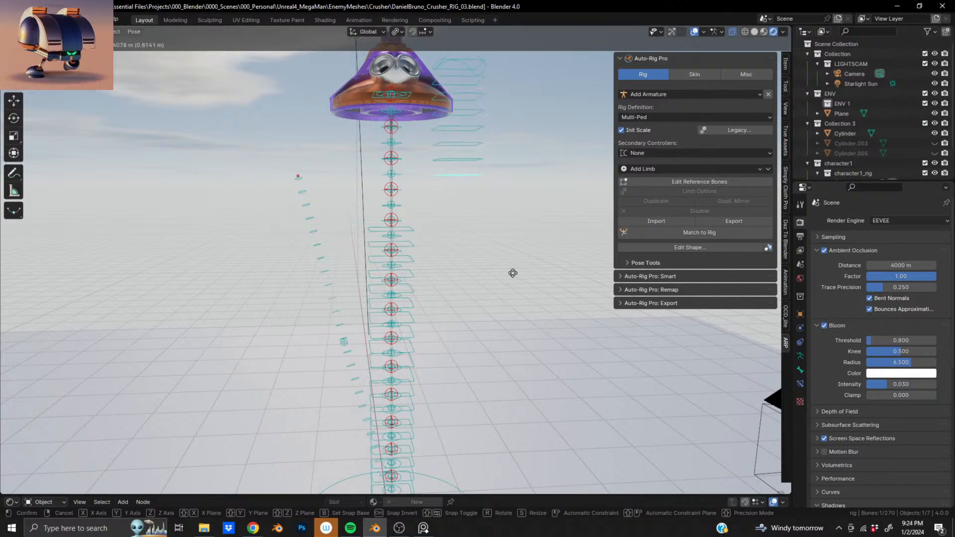
click(535, 321)
key(ctrl+z)
Select all bones and examine the controllers inside and beneath the head.
shift+middle_drag(407, 138, 425, 228)
scroll(425, 228, up, 4)
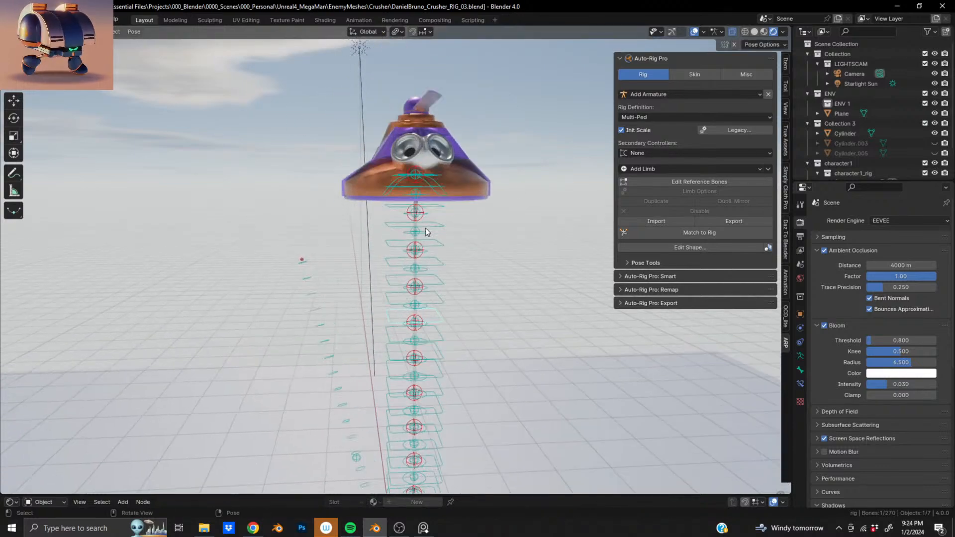
shift+middle_drag(432, 164, 353, 322)
scroll(408, 232, up, 2)
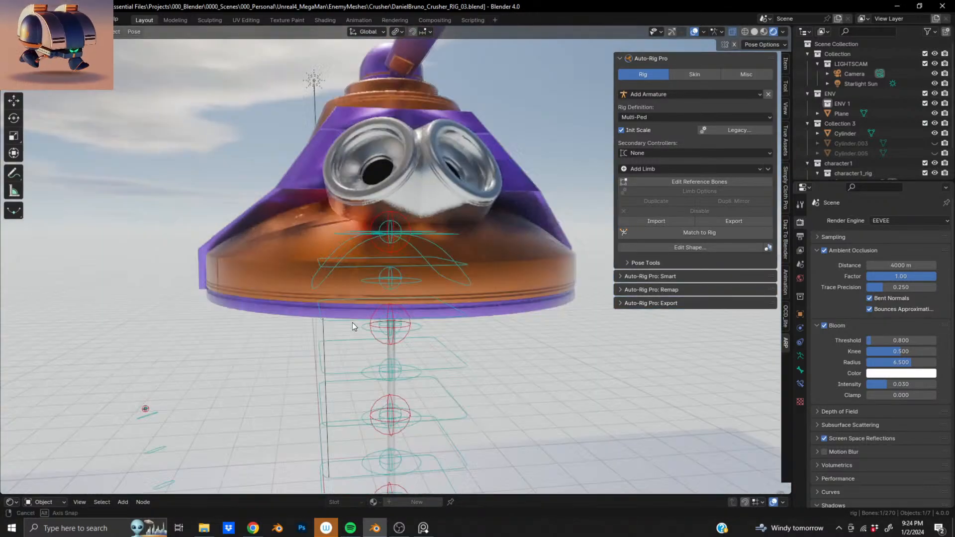
middle_drag(349, 271, 382, 211)
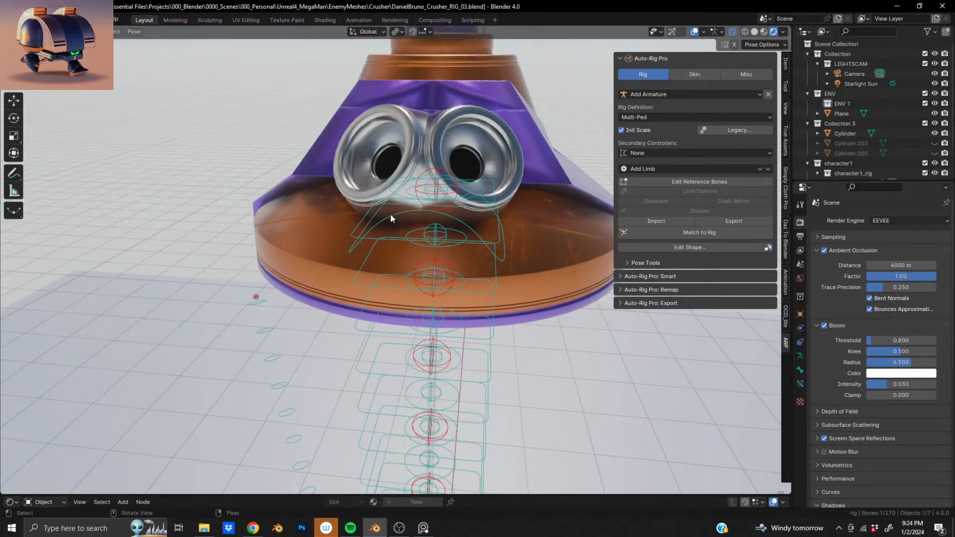
key(a)
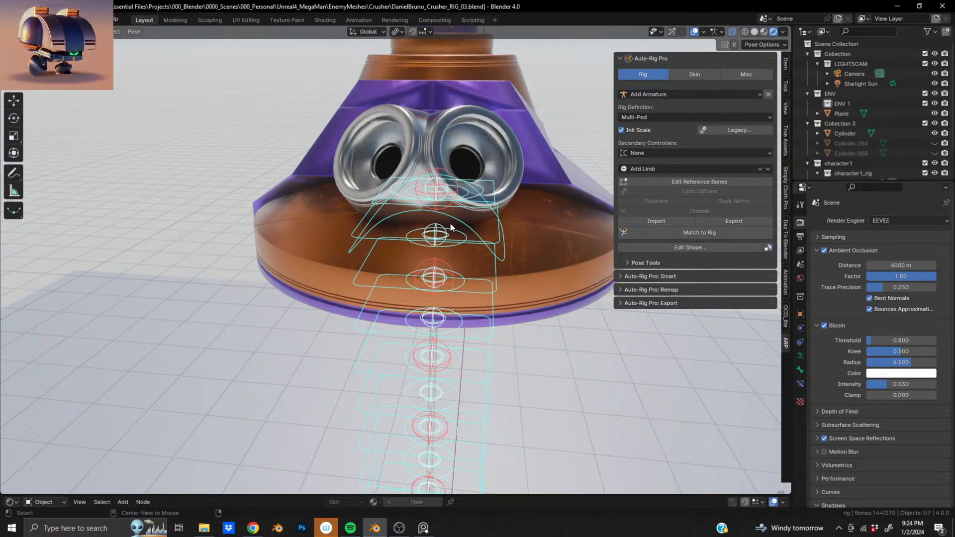
middle_drag(451, 227, 289, 252)
Try moving the flat ring controller at the chain's upper end inside the head and undo the move.
click(288, 252)
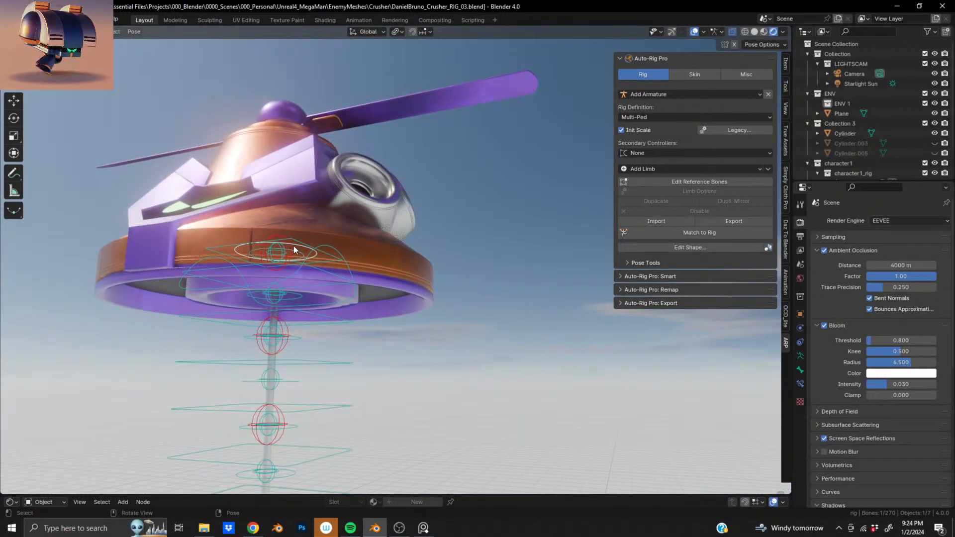
key(g)
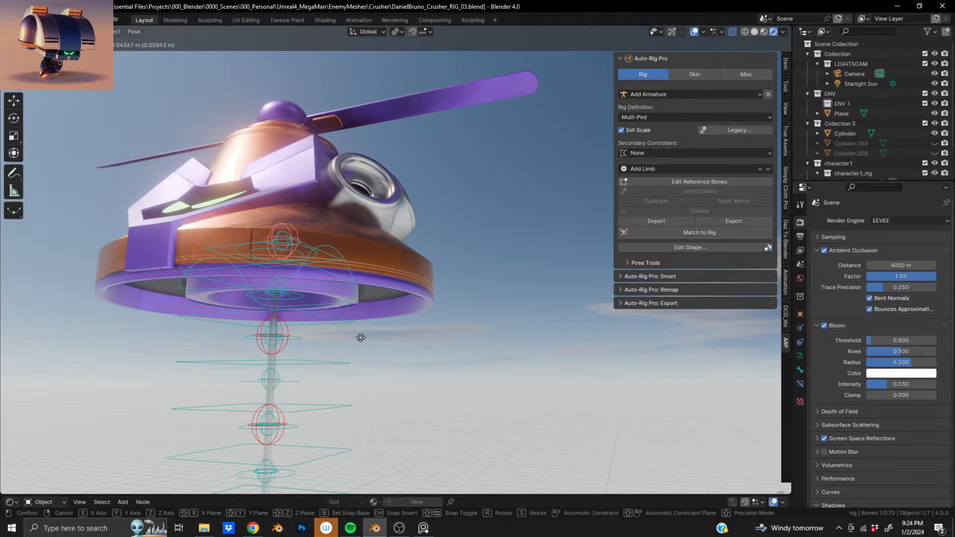
click(450, 375)
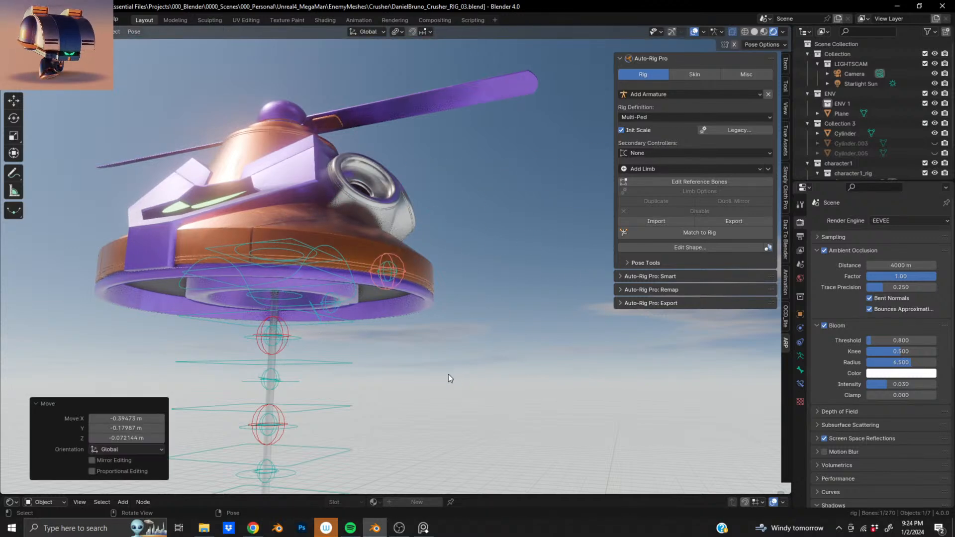
key(ctrl+z)
Try moving the red round controller just beneath the head, and undo the move.
click(290, 341)
key(g)
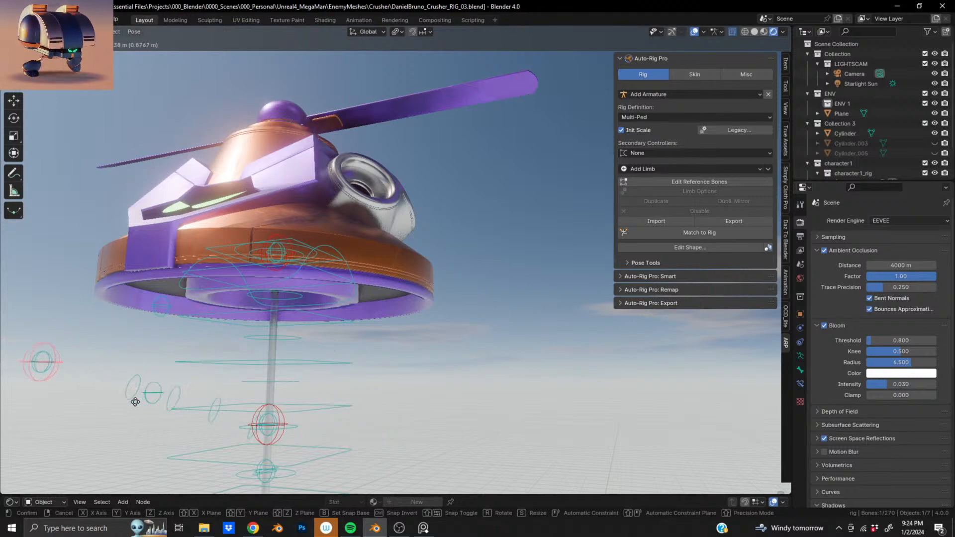
click(428, 402)
key(ctrl+z)
Try moving the small round controller inside the underside of the head, and undo the move.
middle_drag(347, 251, 238, 272)
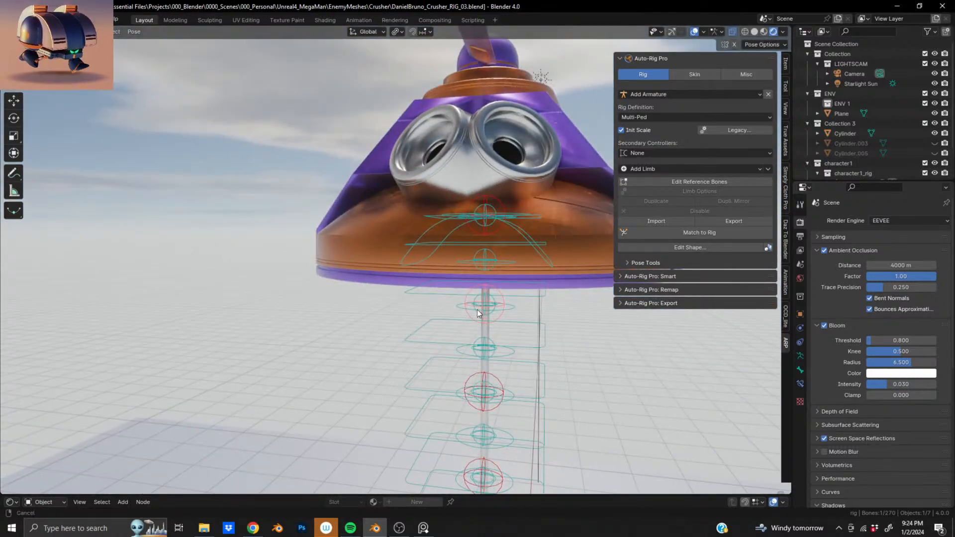
shift+middle_drag(477, 309, 386, 285)
click(337, 293)
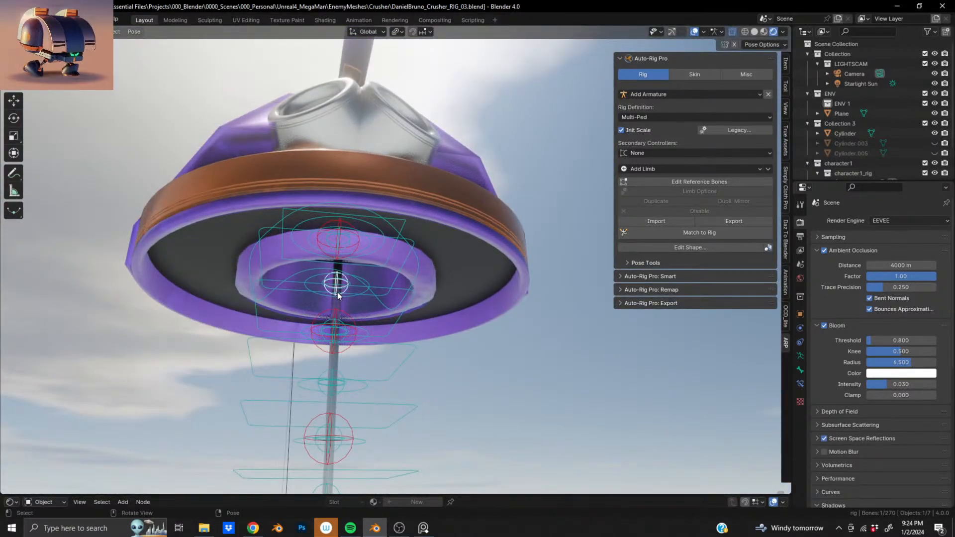
key(g)
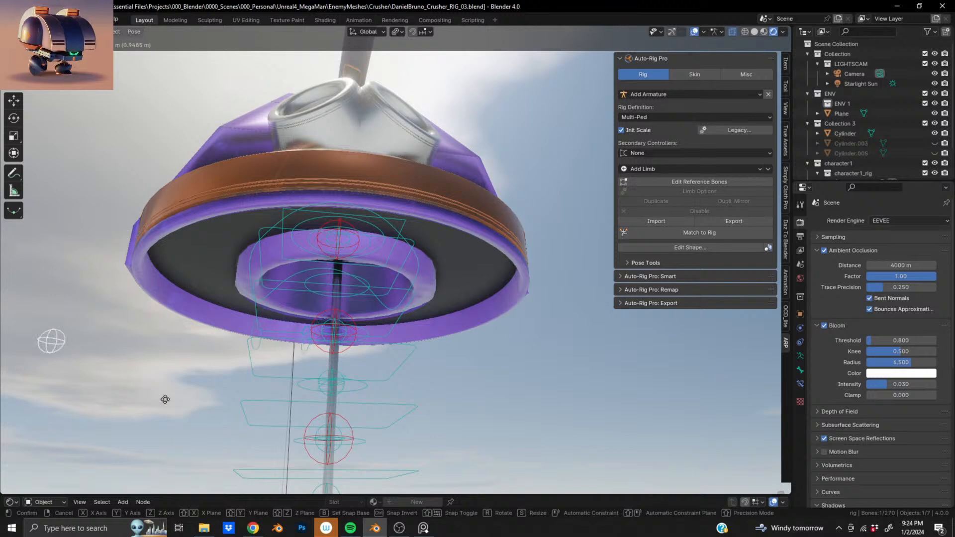
click(537, 372)
key(ctrl+z)
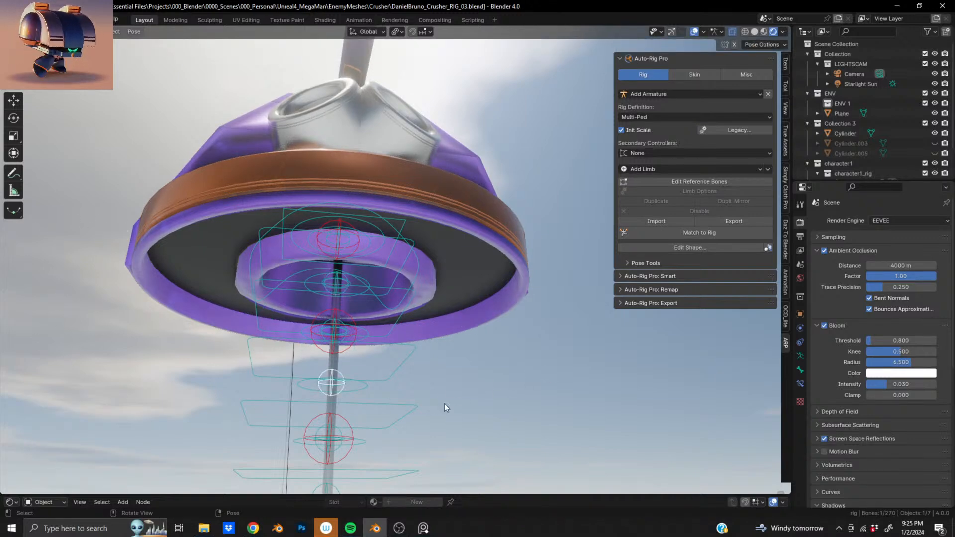
Try moving the small round controller on the pole beneath the head, and rotate the flat ring around it by about 113°.
key(g)
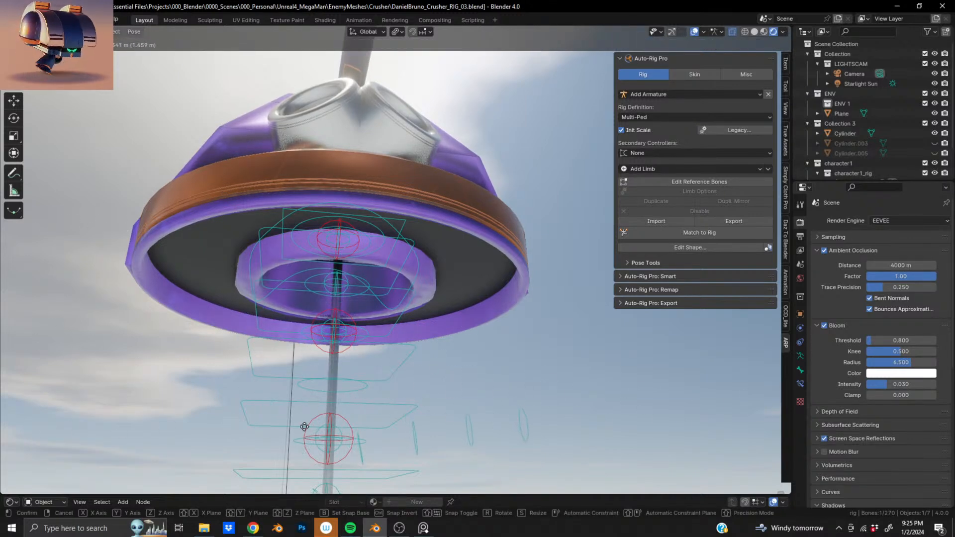
key(Escape)
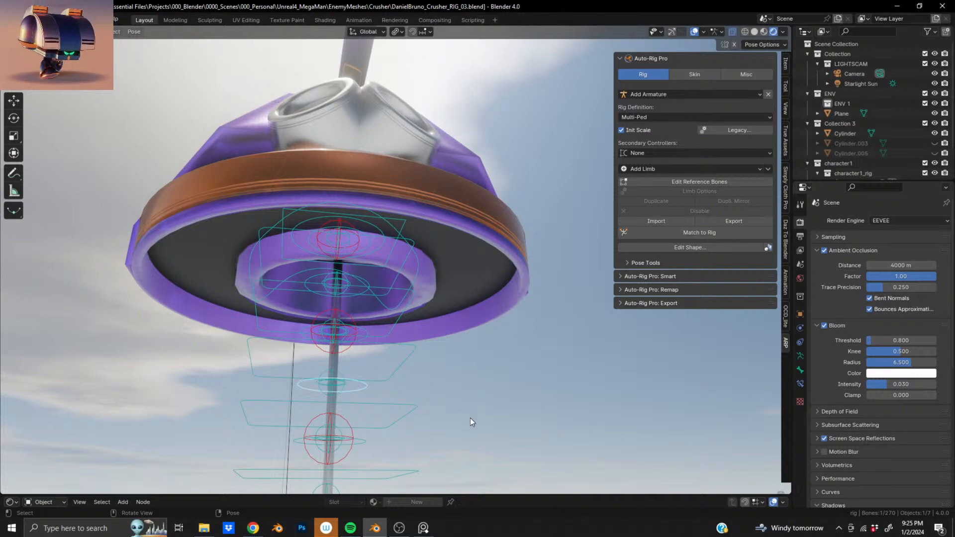
key(r)
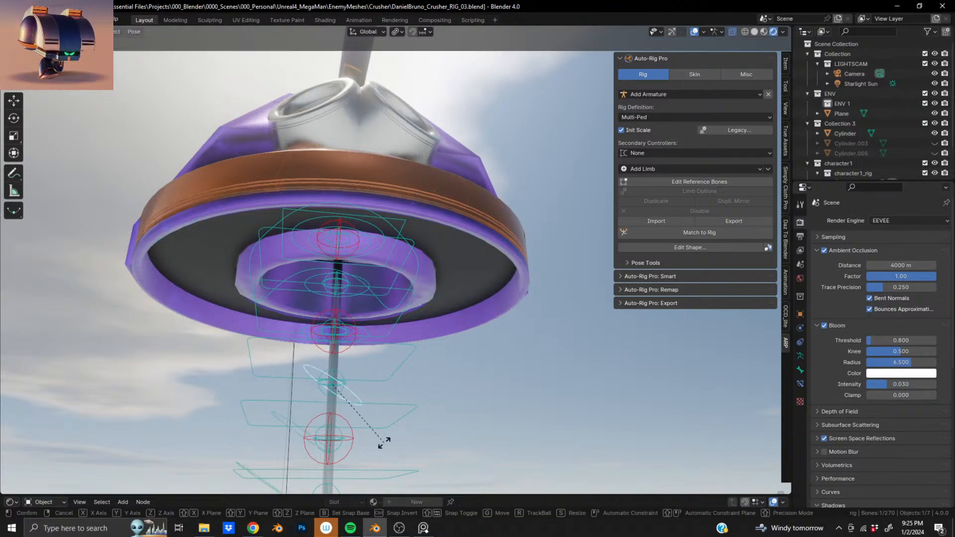
click(288, 444)
scroll(300, 375, down, 4)
middle_drag(363, 325, 383, 375)
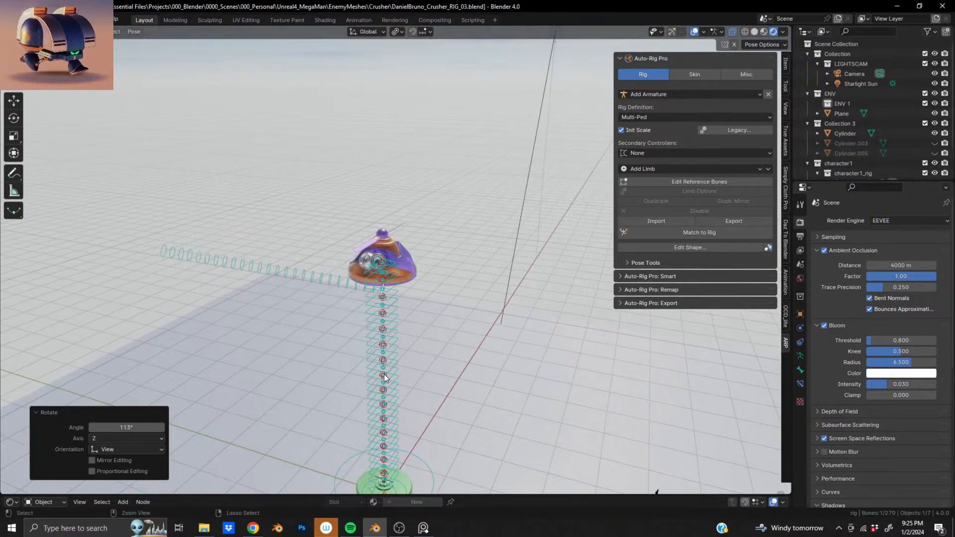
Try rotating the flat ring controller at the chain's upper end inside the head, and undo the rotation.
scroll(381, 374, up, 10)
scroll(348, 351, down, 5)
middle_drag(349, 327, 388, 260)
scroll(392, 294, up, 4)
scroll(416, 267, up, 3)
shift+middle_drag(365, 344, 413, 256)
click(413, 328)
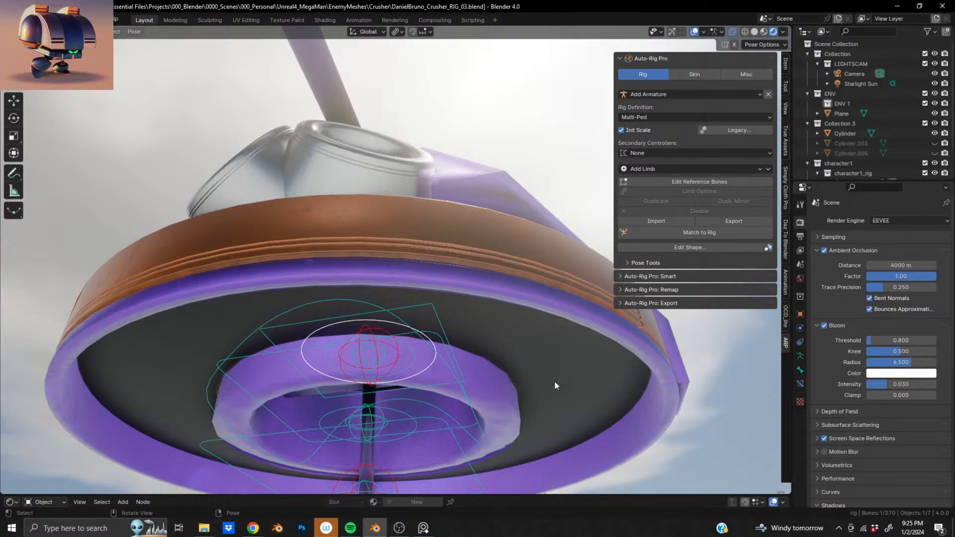
key(r)
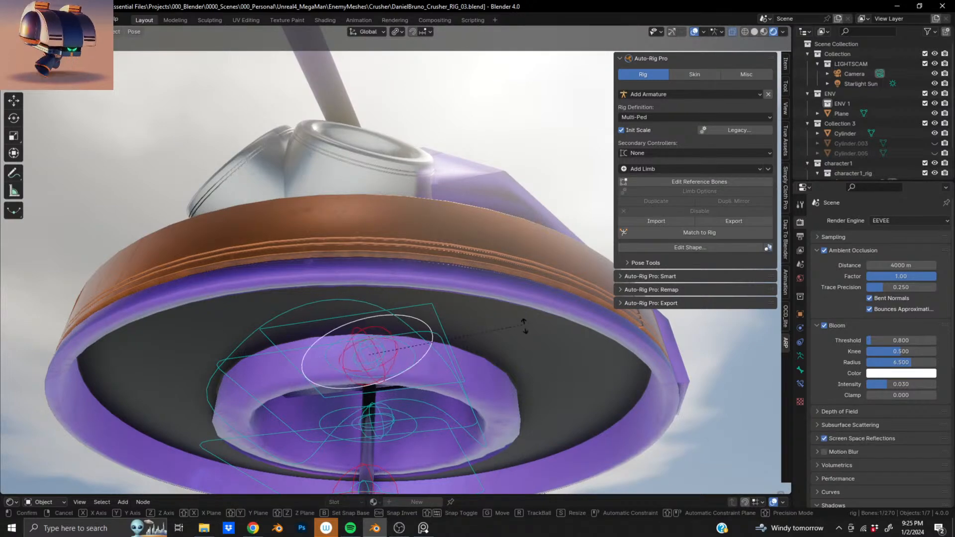
click(465, 364)
key(ctrl+z)
Try a slight move of the lowest red round controller on the pole above the green base, and undo it.
middle_drag(345, 347, 404, 306)
scroll(381, 403, down, 13)
scroll(424, 304, up, 8)
middle_drag(410, 374, 356, 347)
scroll(398, 350, down, 3)
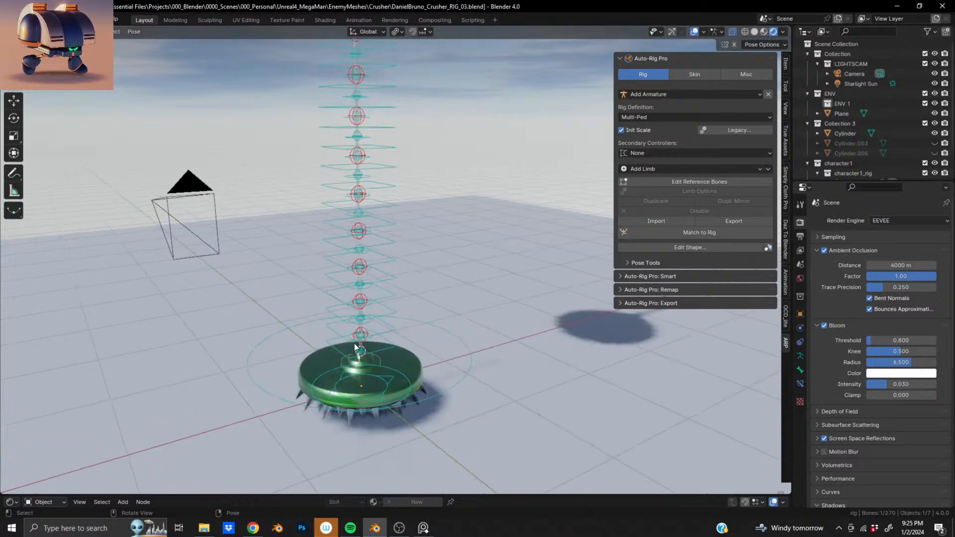
scroll(358, 338, up, 5)
shift+middle_drag(302, 454, 315, 337)
click(299, 316)
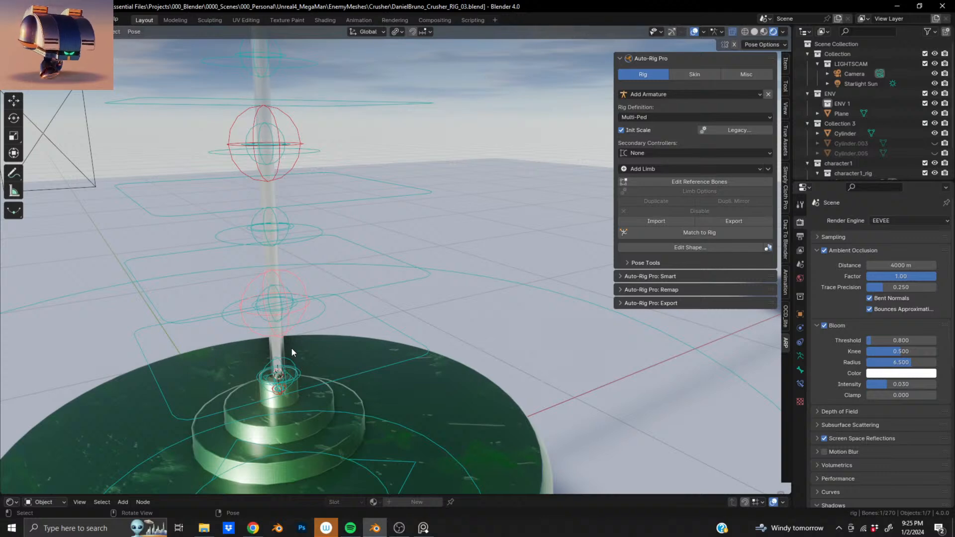
scroll(249, 329, down, 5)
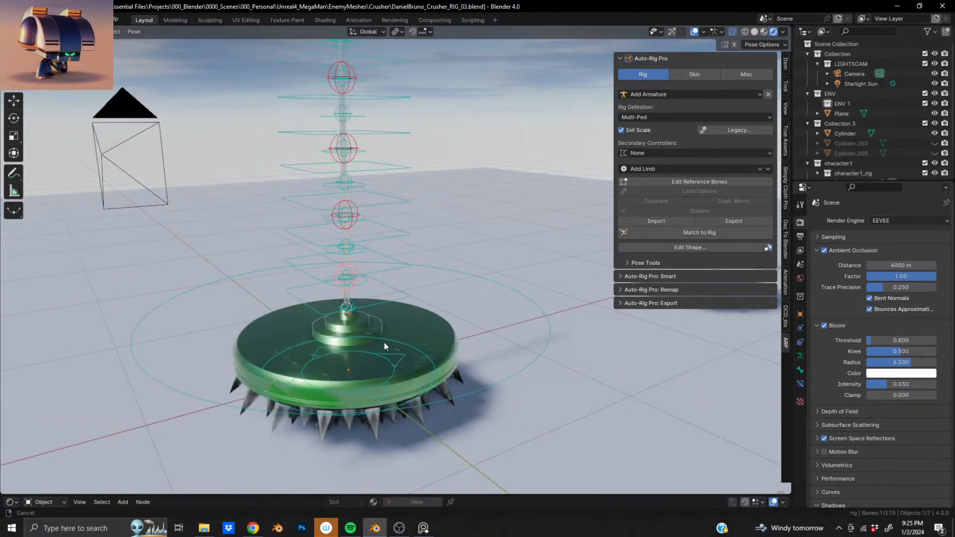
shift+middle_drag(384, 342, 363, 318)
key(g)
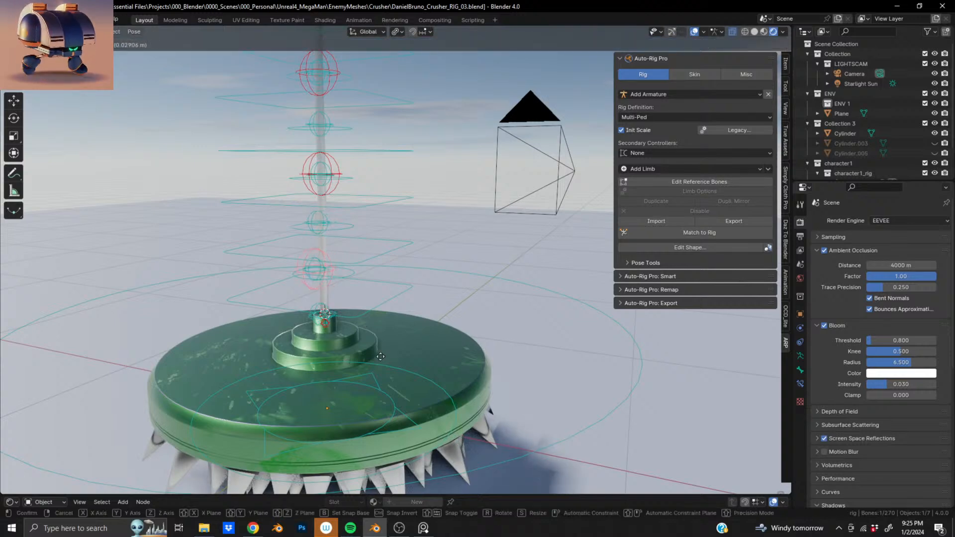
click(300, 378)
key(ctrl+z)
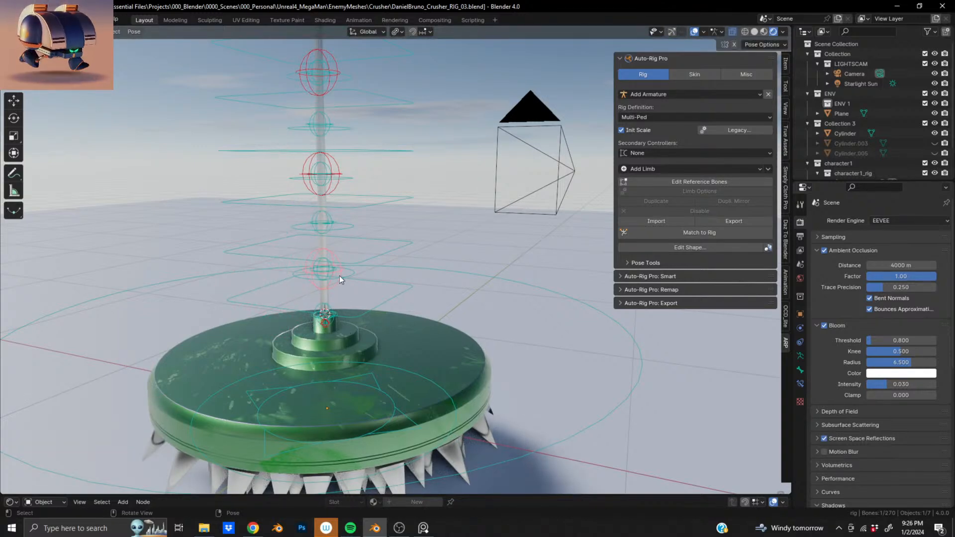
Move the lowest red controller above the base sideways by about 1.52 m in X, 0.71 m in Y and -0.18 m in Z.
key(g)
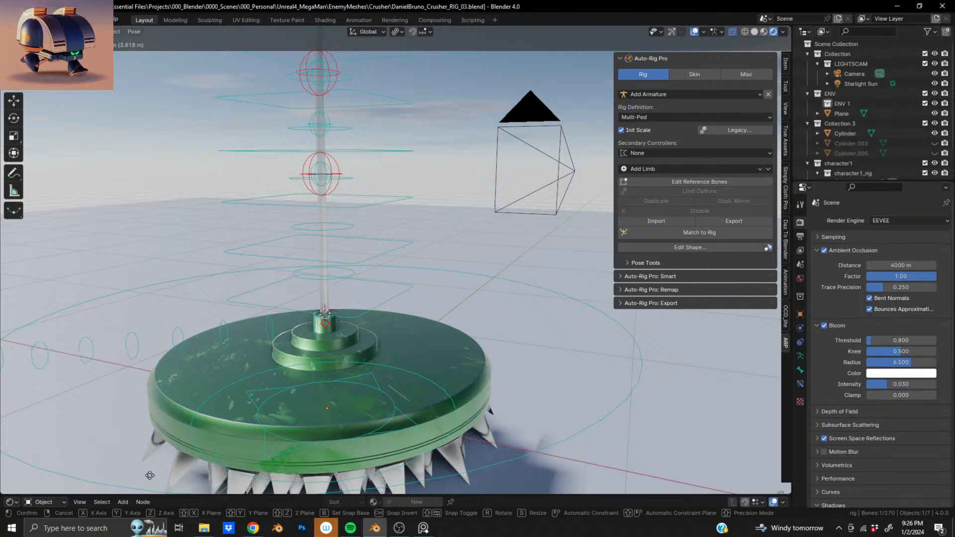
click(719, 373)
scroll(471, 227, down, 8)
shift+middle_drag(350, 177, 358, 151)
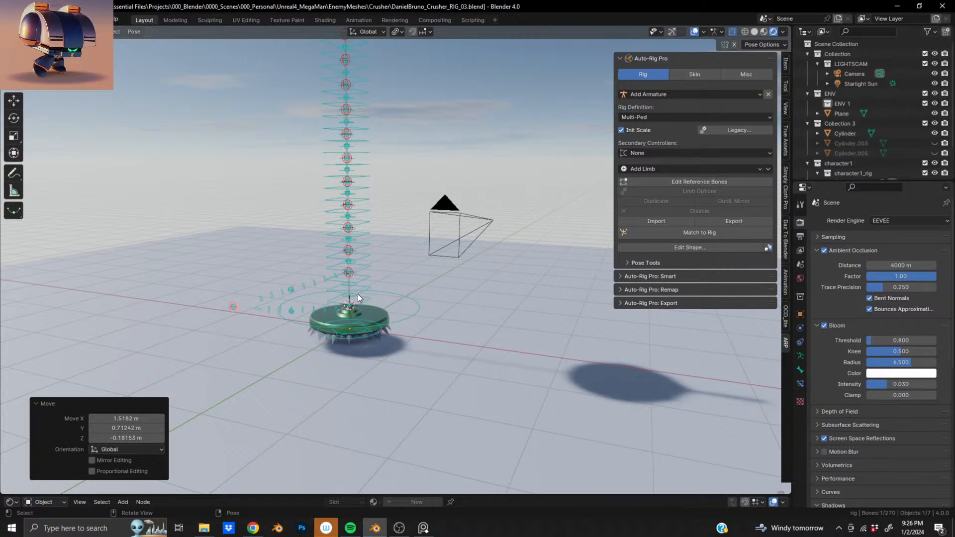
Rotate the square controller inside the head by about 2.11° to test its effect on the pole's controllers.
middle_drag(356, 292, 402, 189)
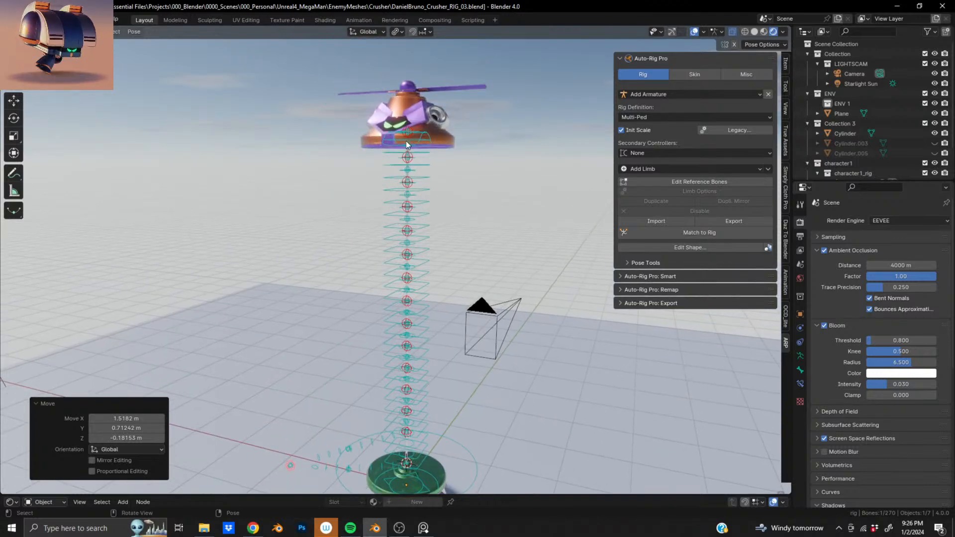
mouse_move(416, 133)
middle_down()
mouse_move(384, 106)
mouse_move(416, 138)
middle_up()
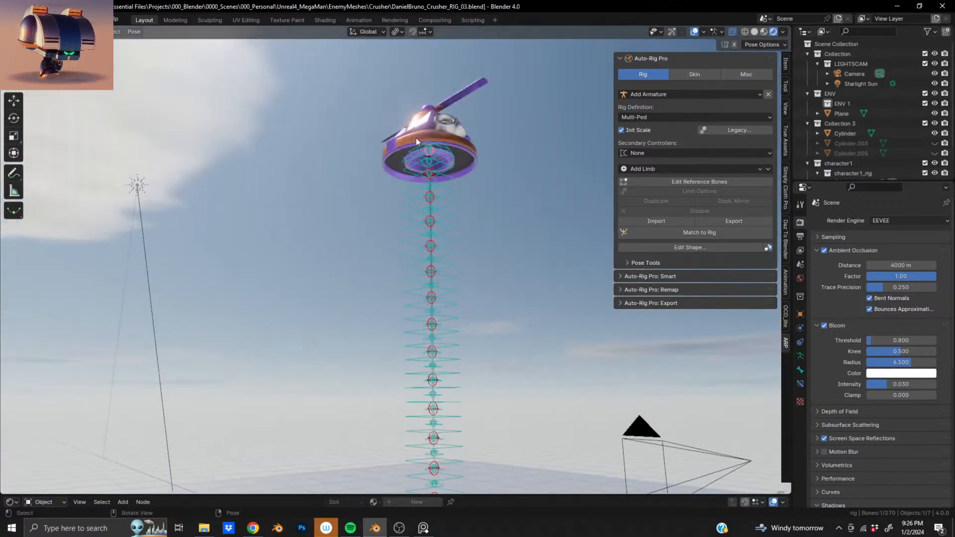
click(412, 152)
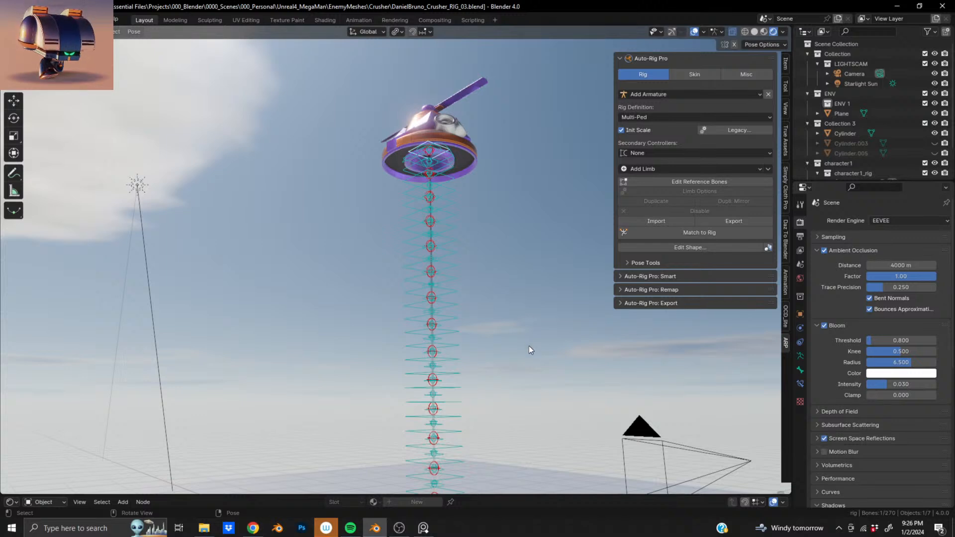
key(r)
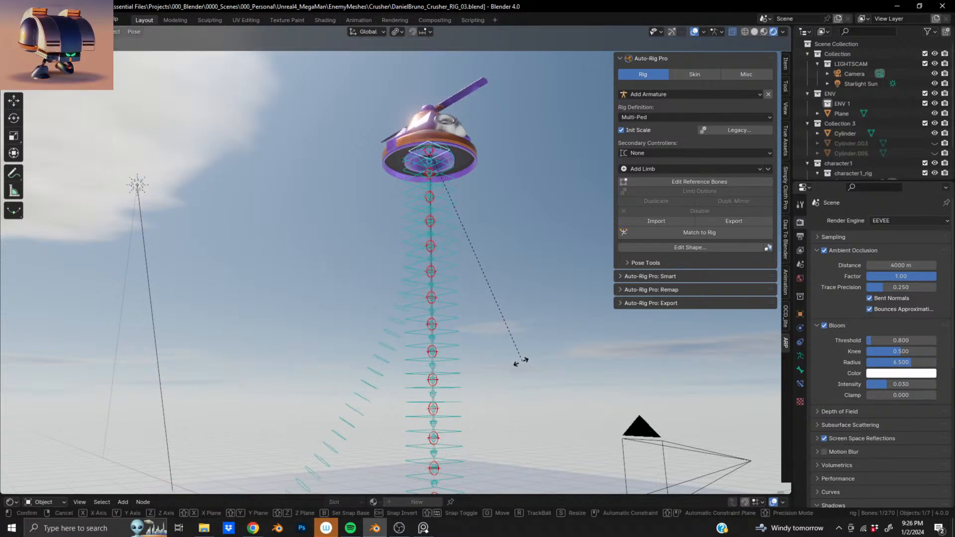
click(520, 363)
Try moving a square controller and a flat ring controller on the lower pole, undoing both moves.
middle_drag(521, 363, 414, 309)
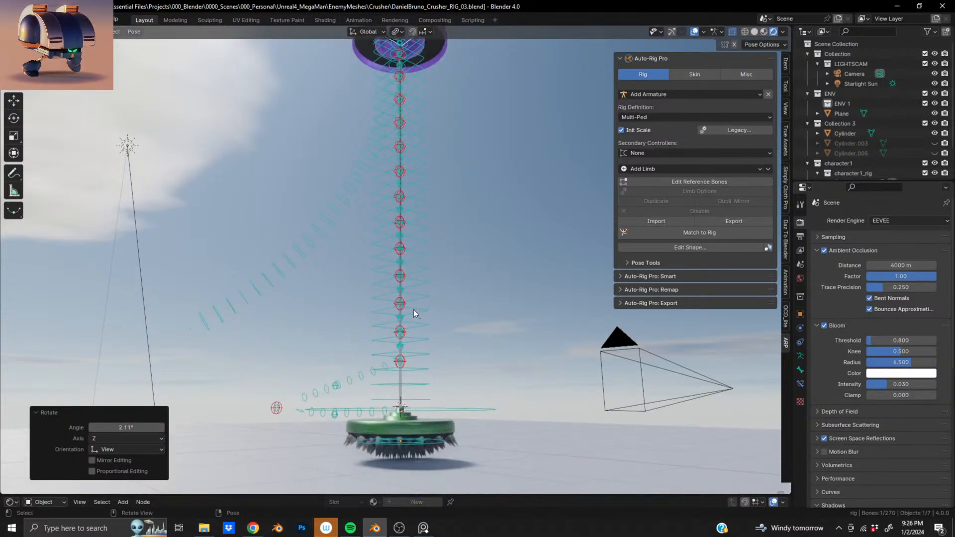
click(384, 335)
key(g)
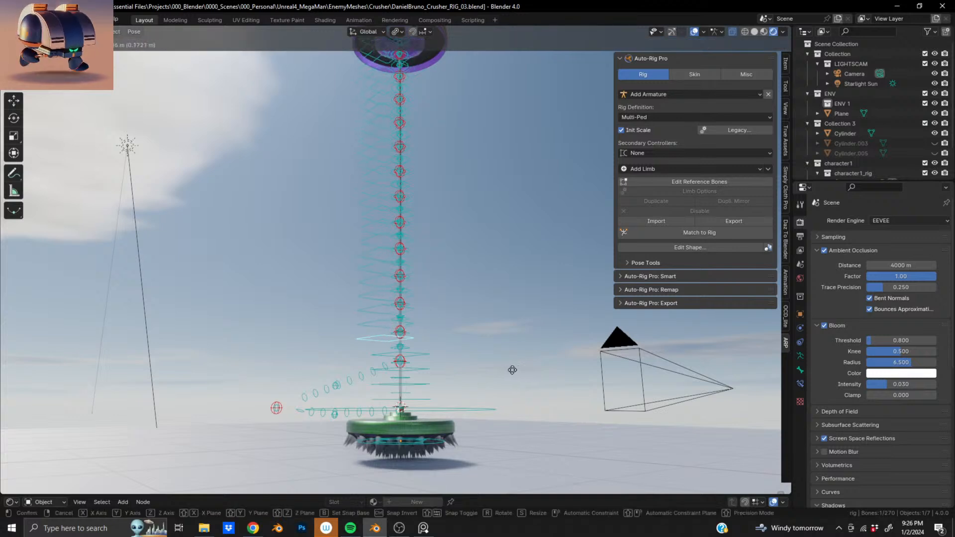
click(429, 366)
key(ctrl+z)
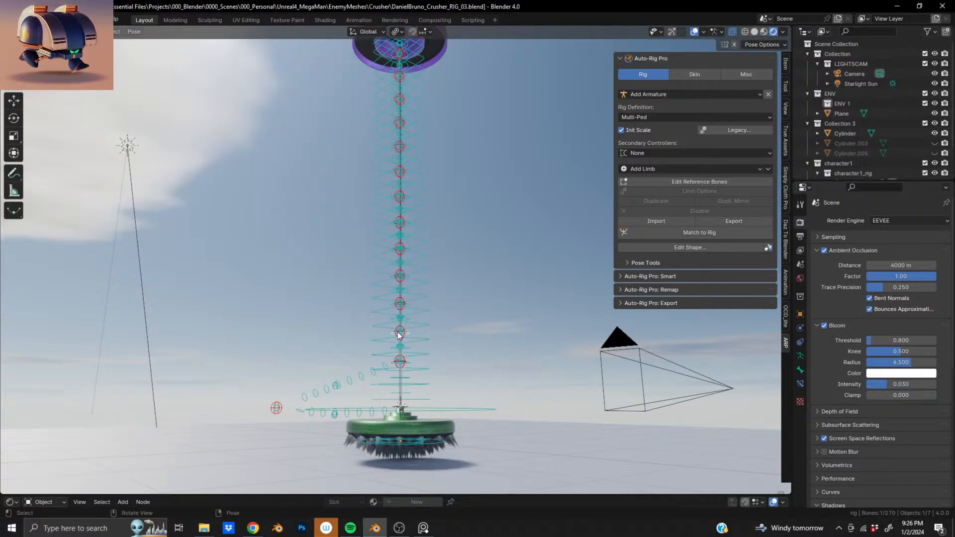
key(g)
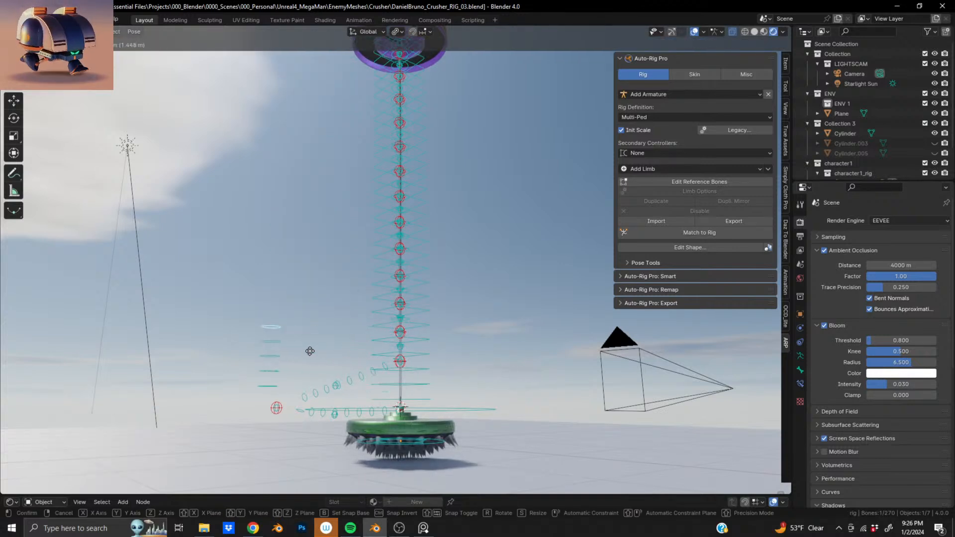
click(331, 352)
key(ctrl+z)
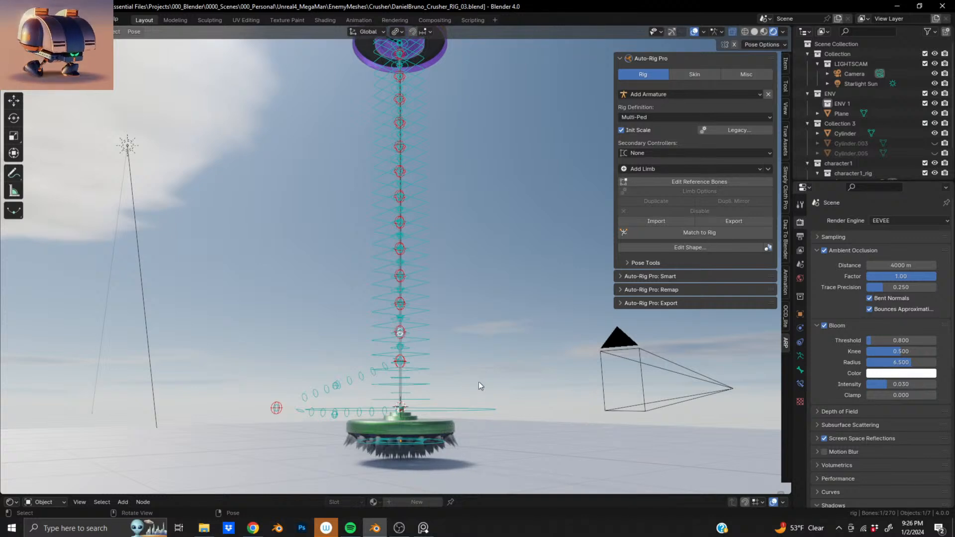
Try moving a small round controller on the lower pole, and undo it together with the earlier controller tests.
key(g)
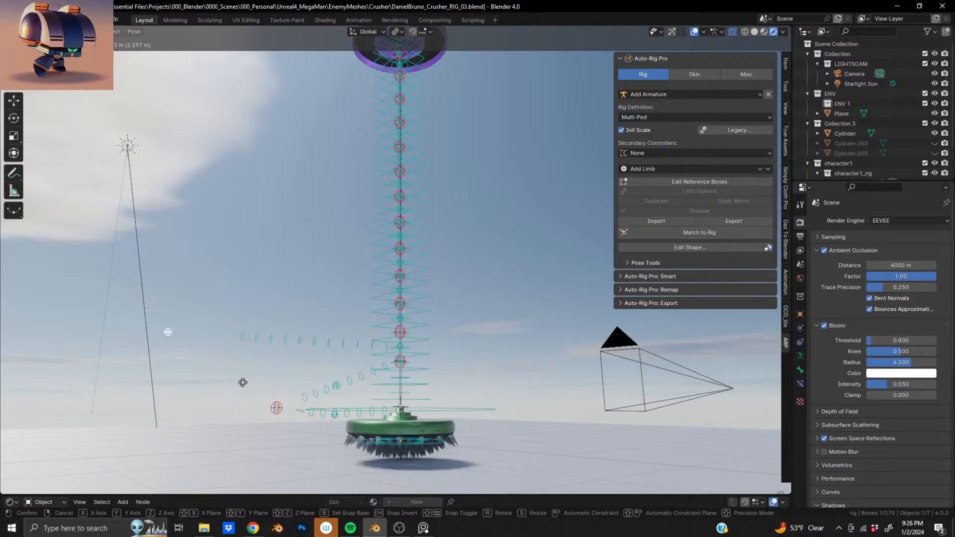
click(477, 397)
key(ctrl+z)
key(ctrl+z)
key(ctrl+z)
key(ctrl+z)
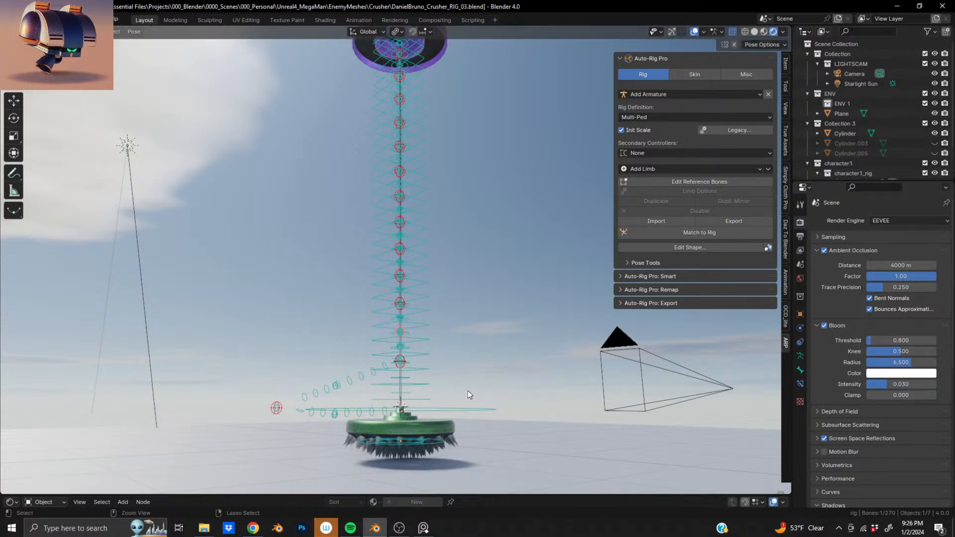
key(ctrl+z)
key(ctrl+z)
key(ctrl+z)
key(ctrl+z)
key(ctrl+z)
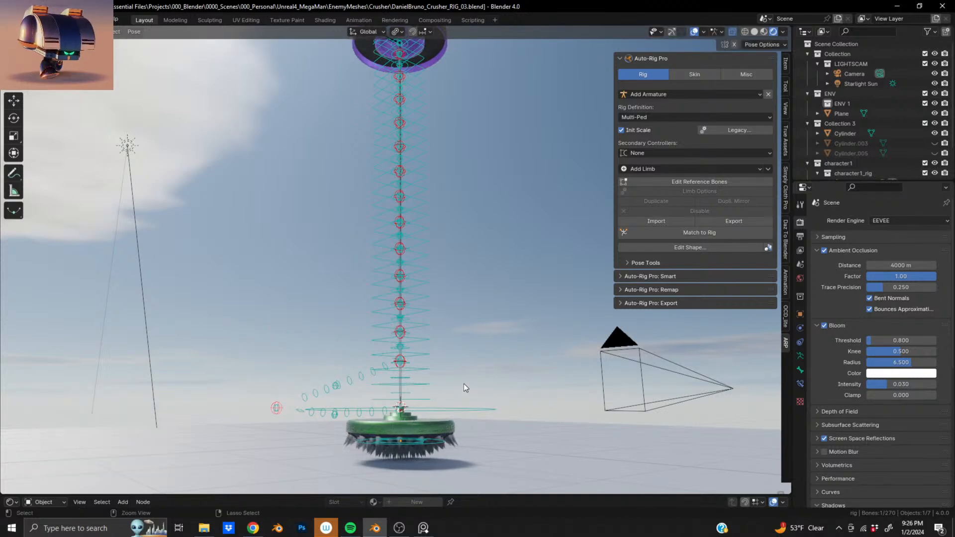
Try moving the small round controller inside the head away from the pole, and undo the move.
shift+middle_drag(366, 167, 344, 373)
scroll(403, 341, up, 8)
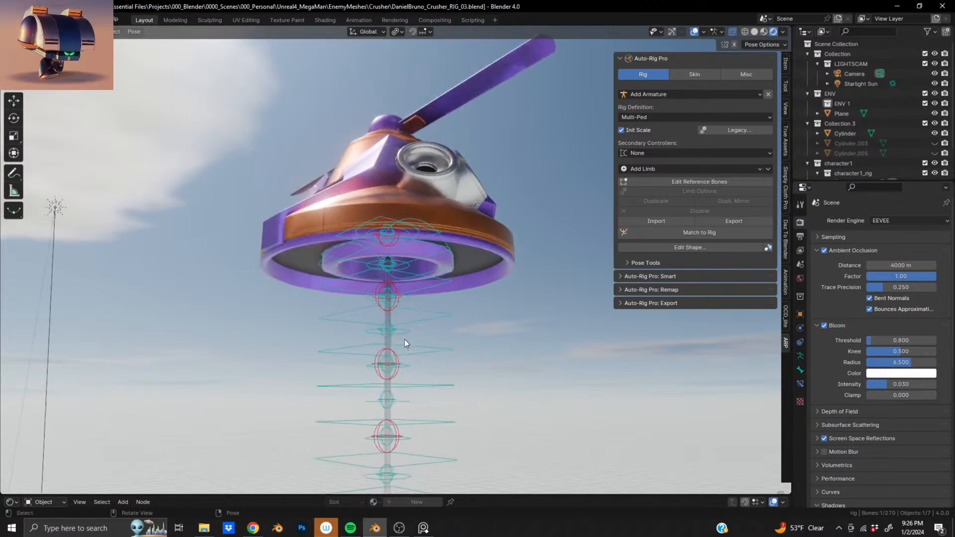
middle_drag(398, 334, 399, 284)
click(399, 283)
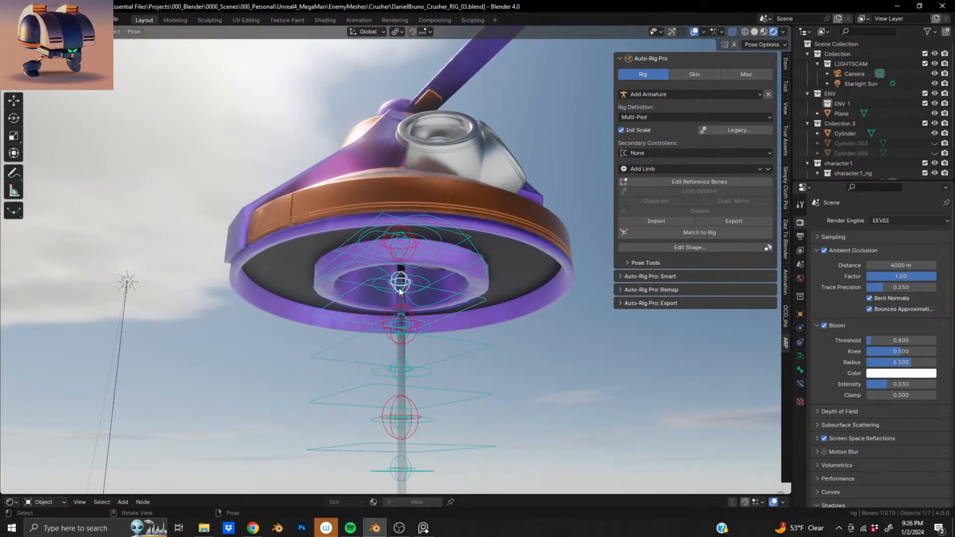
scroll(436, 390, down, 4)
key(g)
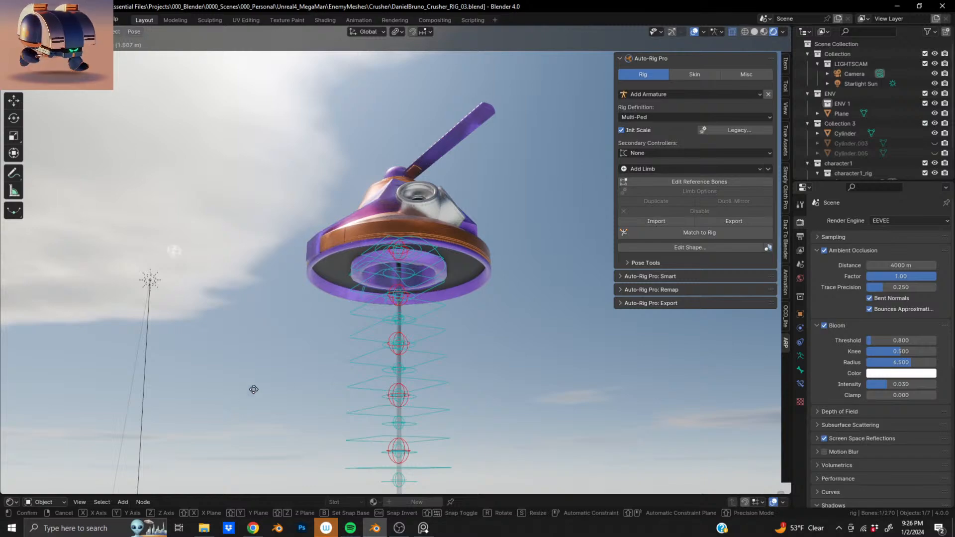
click(458, 449)
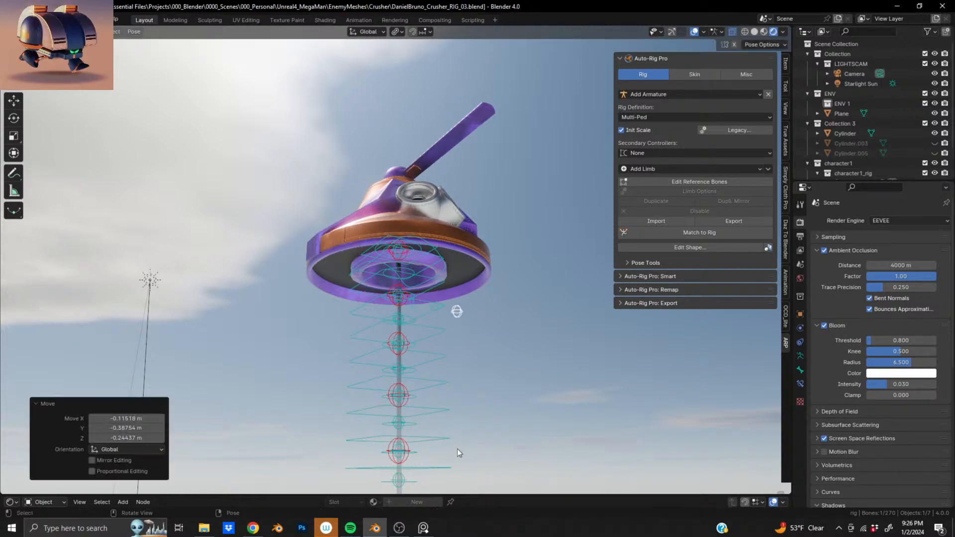
shift+middle_drag(417, 426, 415, 284)
key(ctrl+z)
Try moving the small round controller just above the base away from the pole, and undo the move.
scroll(398, 393, down, 4)
middle_drag(401, 328, 436, 278)
scroll(414, 209, up, 6)
scroll(431, 312, up, 3)
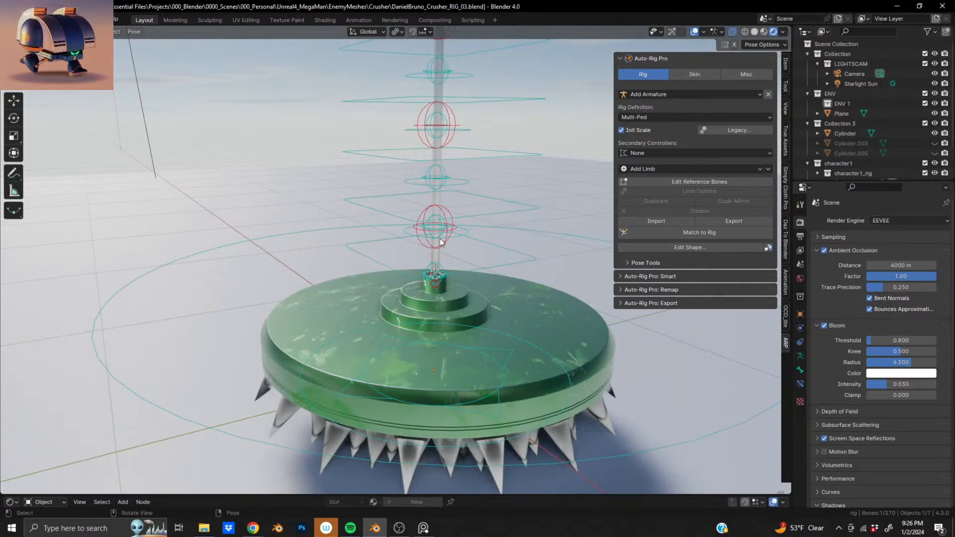
click(434, 227)
key(g)
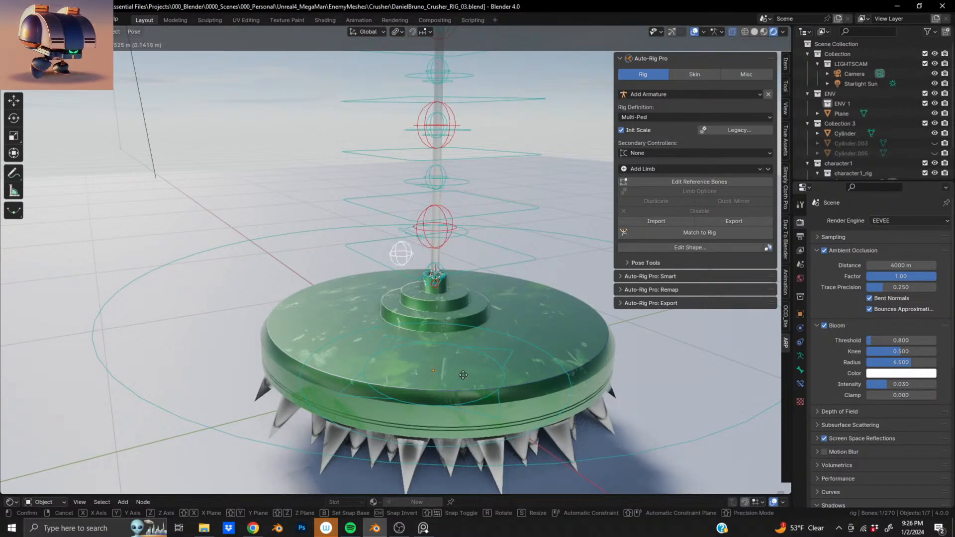
click(500, 367)
key(ctrl+z)
Try moving the small round controller at the underside of the head, undo it, and select the flat ring controller below.
shift+middle_drag(432, 300, 448, 355)
scroll(419, 291, down, 5)
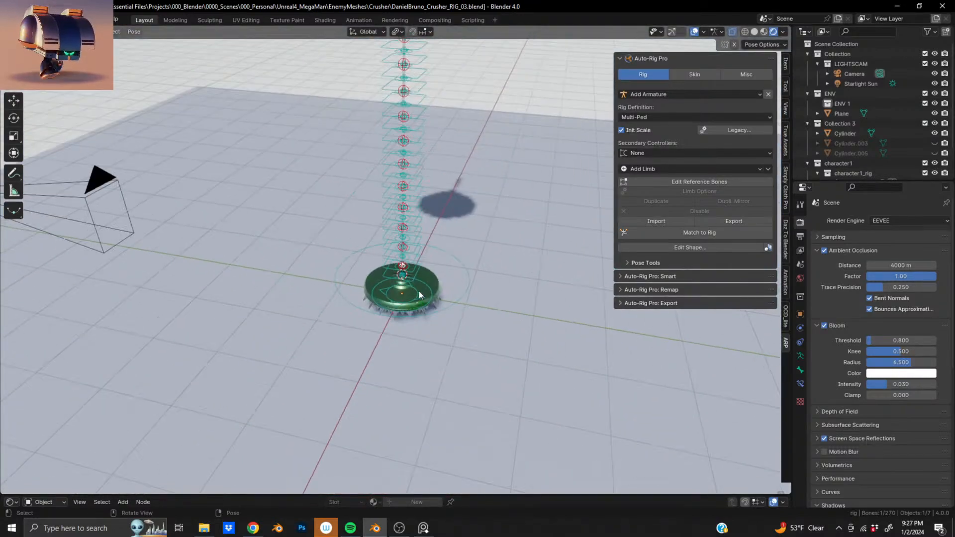
middle_drag(402, 167, 383, 248)
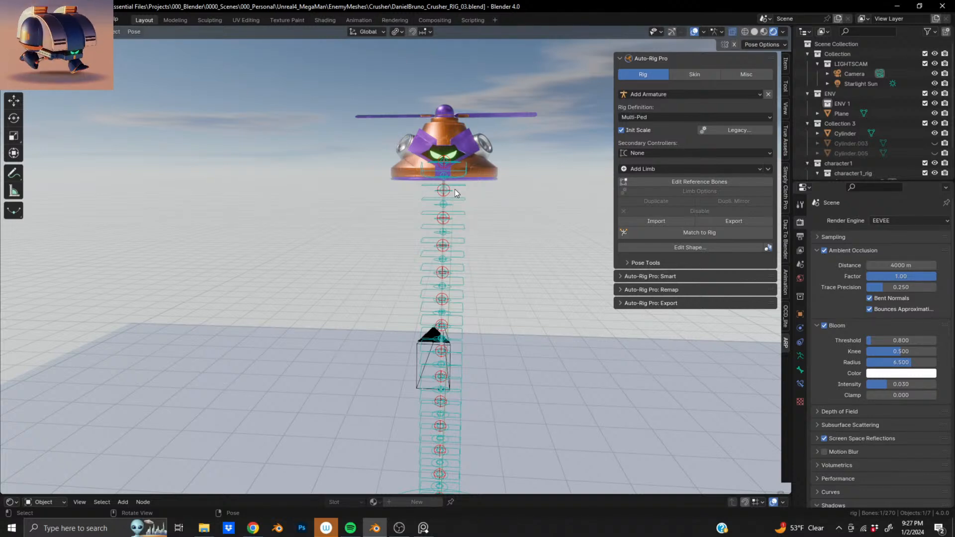
middle_drag(446, 198, 394, 227)
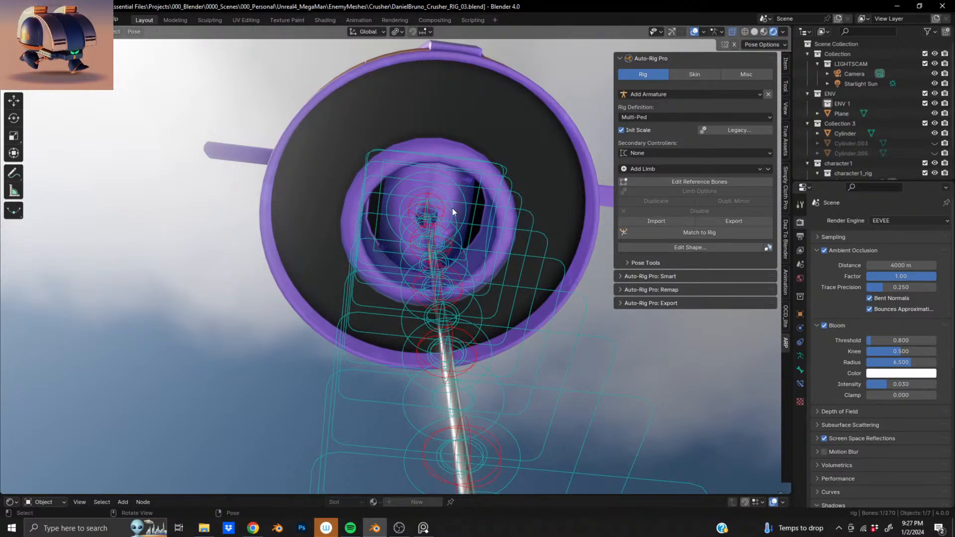
middle_drag(426, 210, 431, 253)
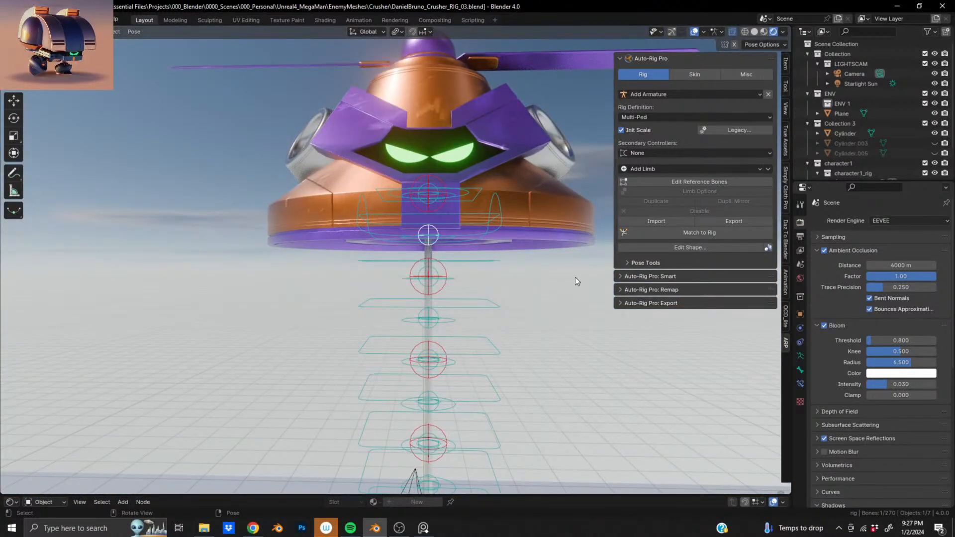
key(g)
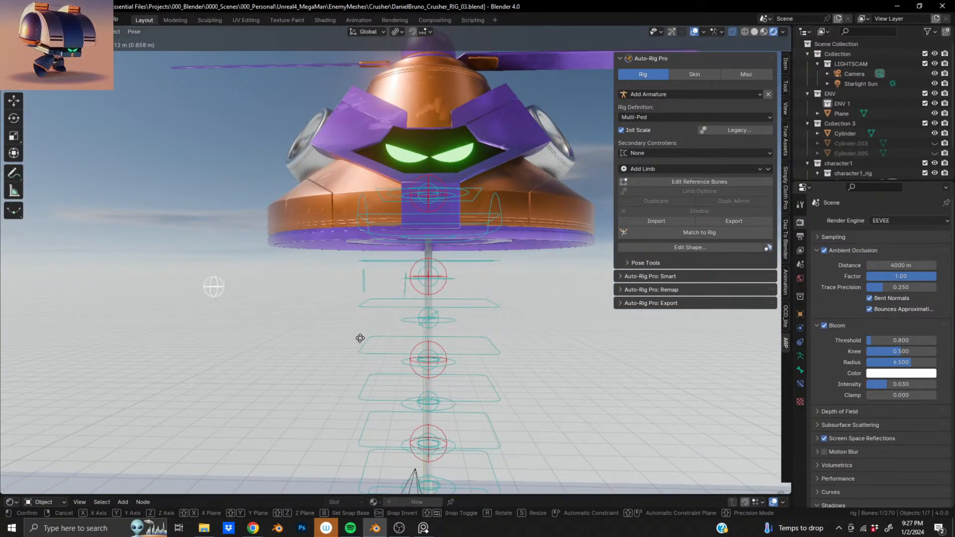
click(360, 337)
key(ctrl+z)
click(443, 326)
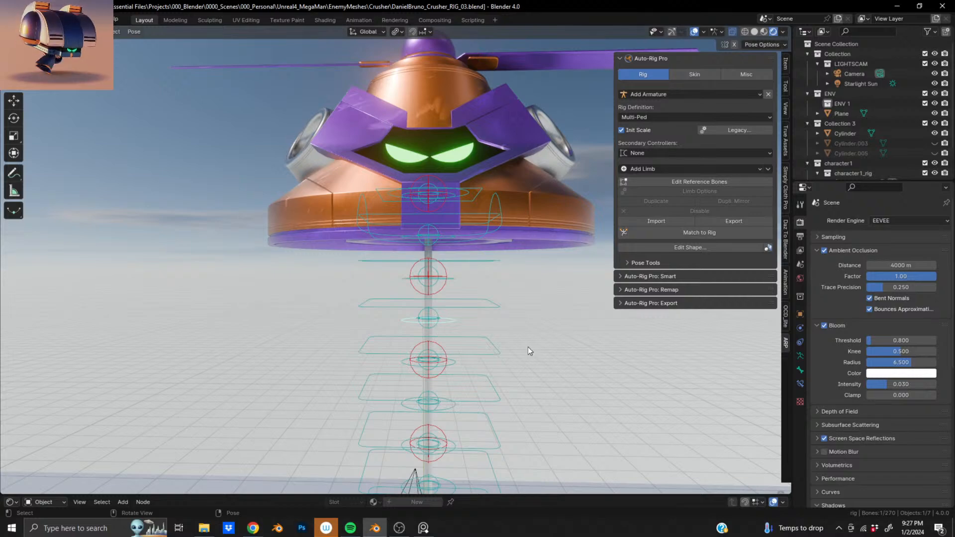
Open the rig's reference bones for editing with Edit Reference Bones.
scroll(416, 356, down, 6)
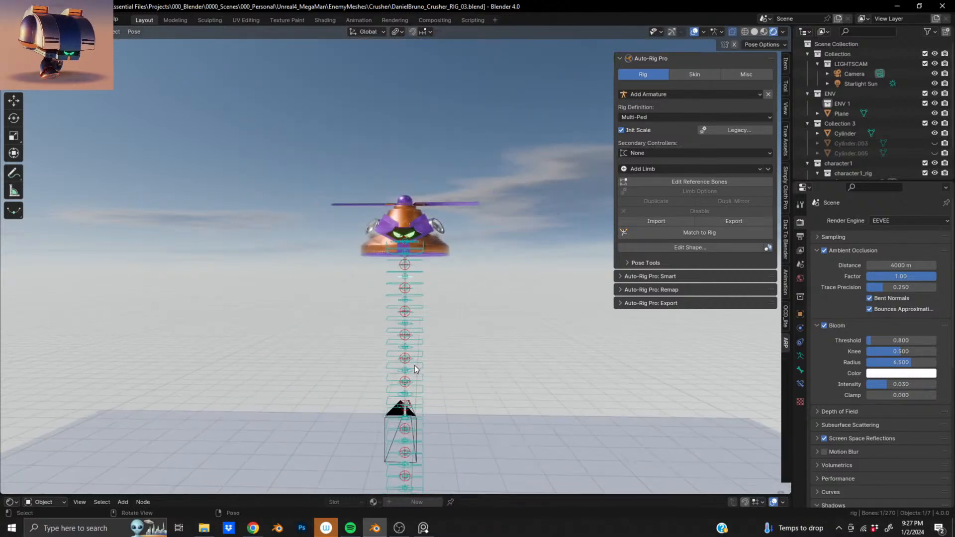
middle_drag(414, 366, 411, 286)
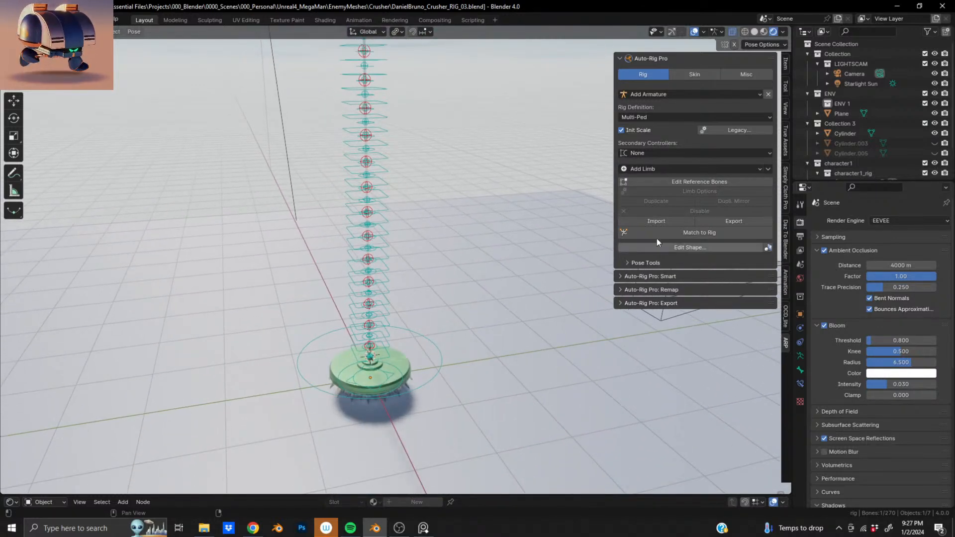
click(686, 181)
scroll(377, 389, up, 2)
shift+middle_drag(377, 389, 442, 300)
scroll(442, 300, up, 5)
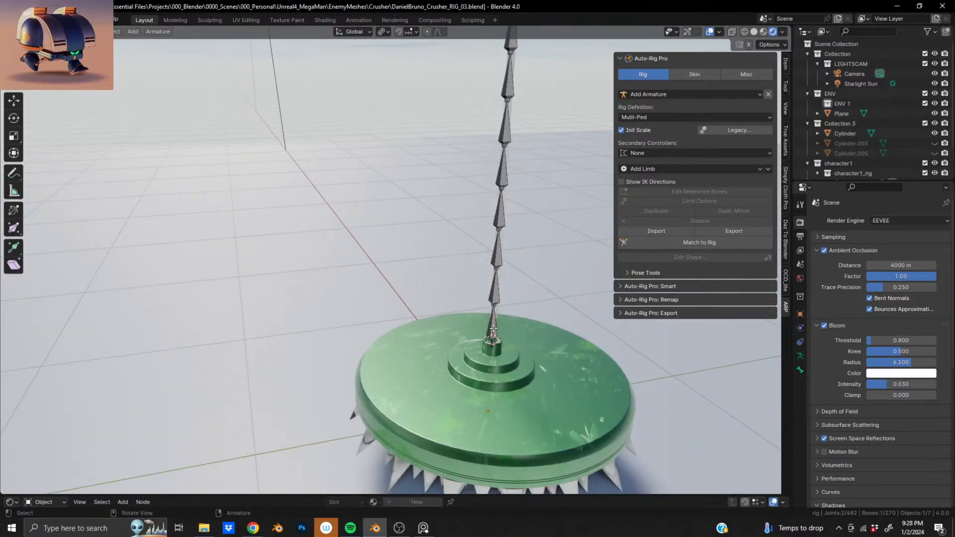
Try rotating the lowest reference bone of the pole's chain, just above the base.
click(493, 332)
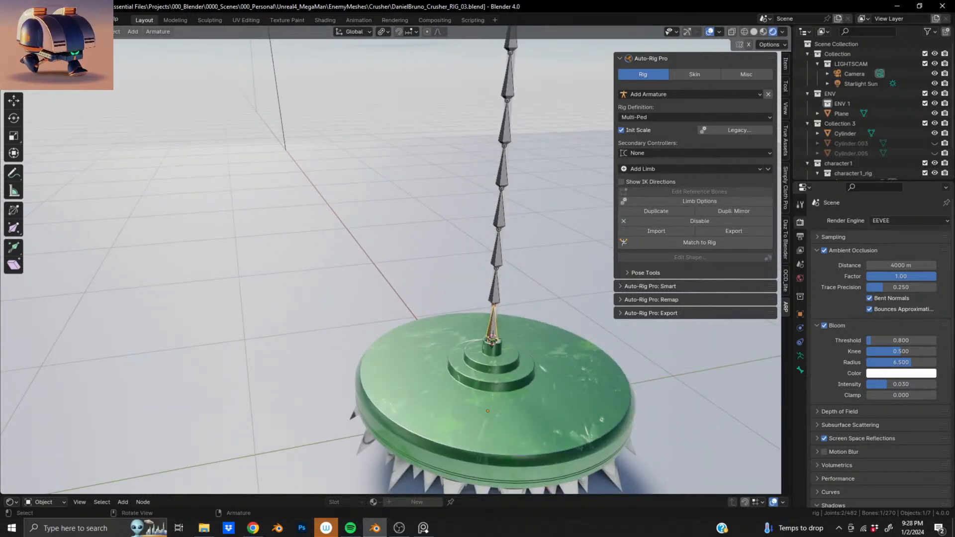
key(r)
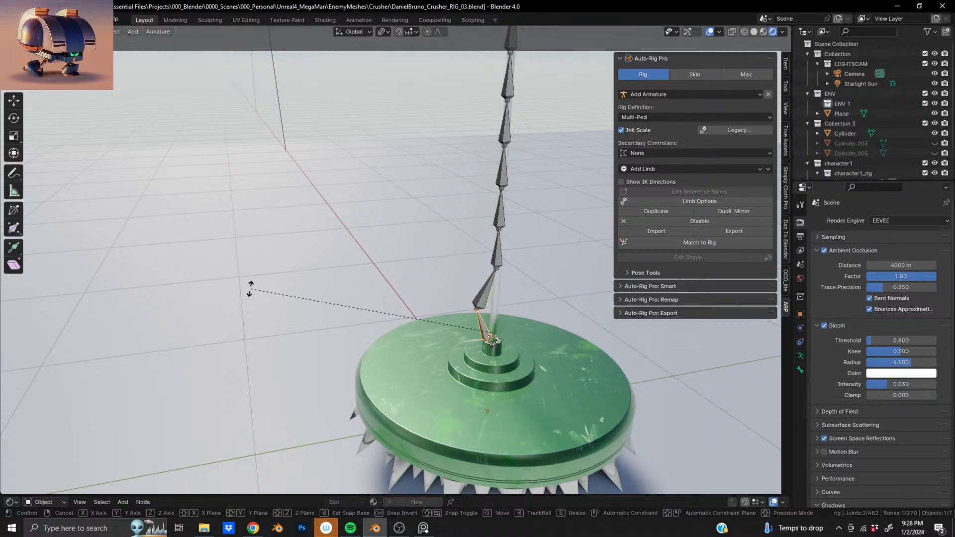
click(248, 228)
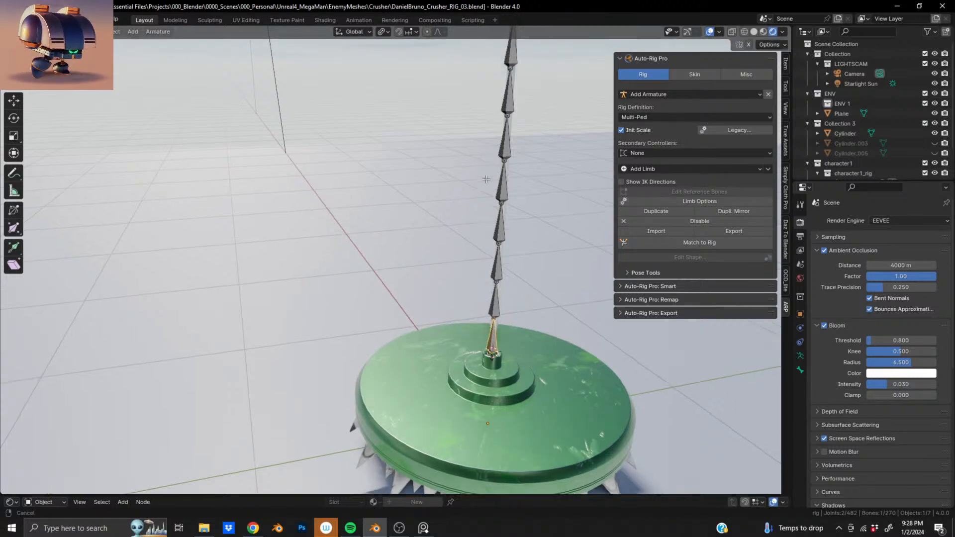
Try rotating the top reference bone of the chain inside the head, and undo the rotation.
shift+middle_drag(486, 179, 428, 332)
scroll(429, 333, down, 7)
shift+middle_drag(325, 279, 433, 254)
key(r)
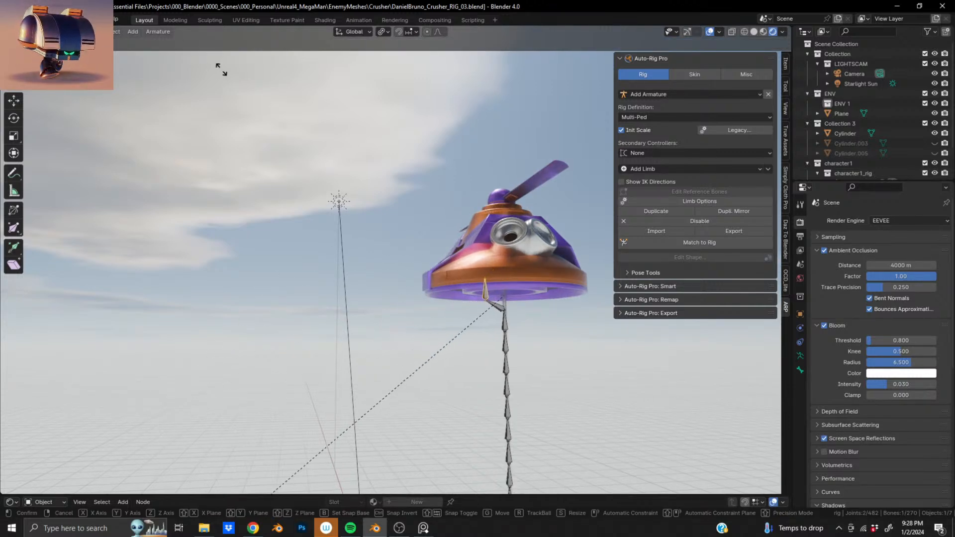
click(377, 231)
key(ctrl+z)
Try rotating the chain's lowest reference bone once more, and undo the rotation.
scroll(481, 325, down, 5)
shift+middle_drag(464, 384, 389, 185)
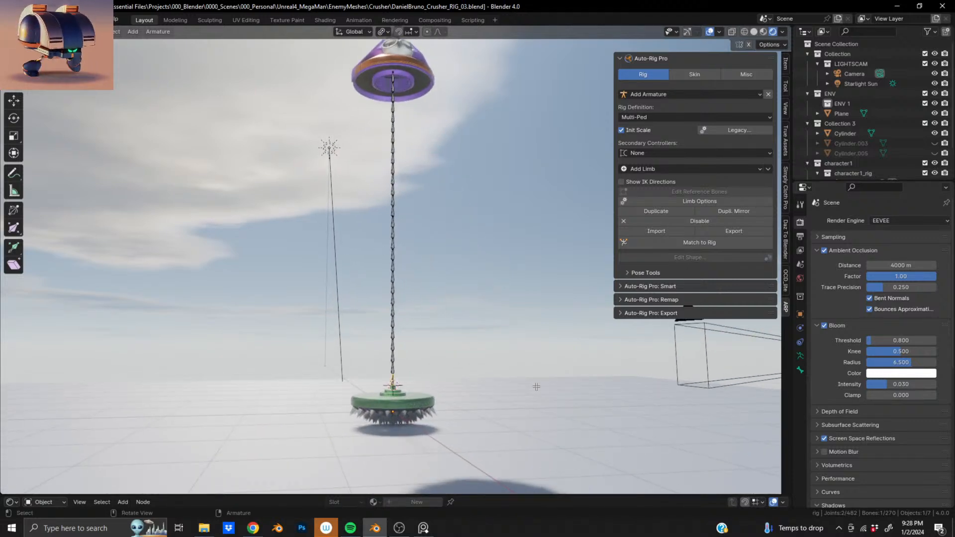
key(r)
click(426, 247)
key(ctrl+z)
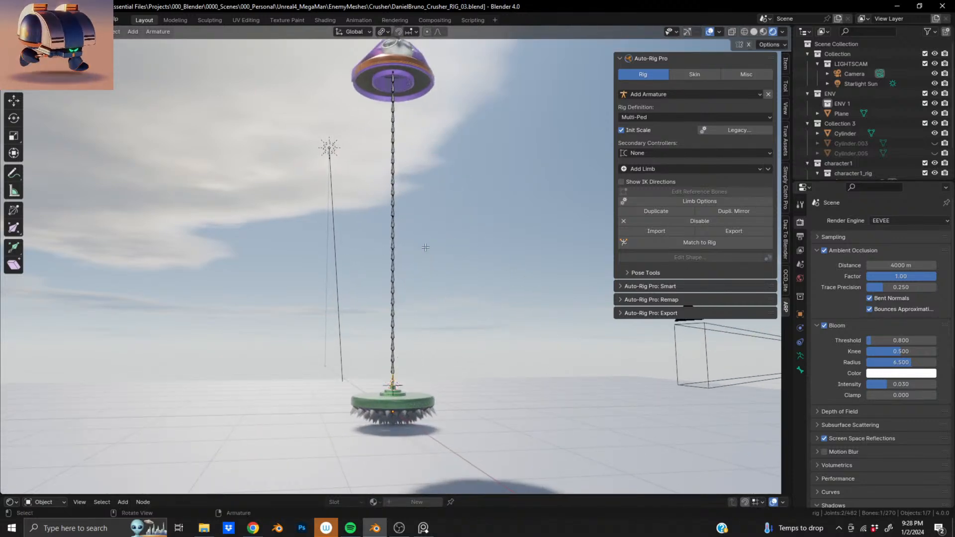
Select all the chain's reference bones, place the 3D cursor on its top joint, and set the pivot point to 3D Cursor.
key(a)
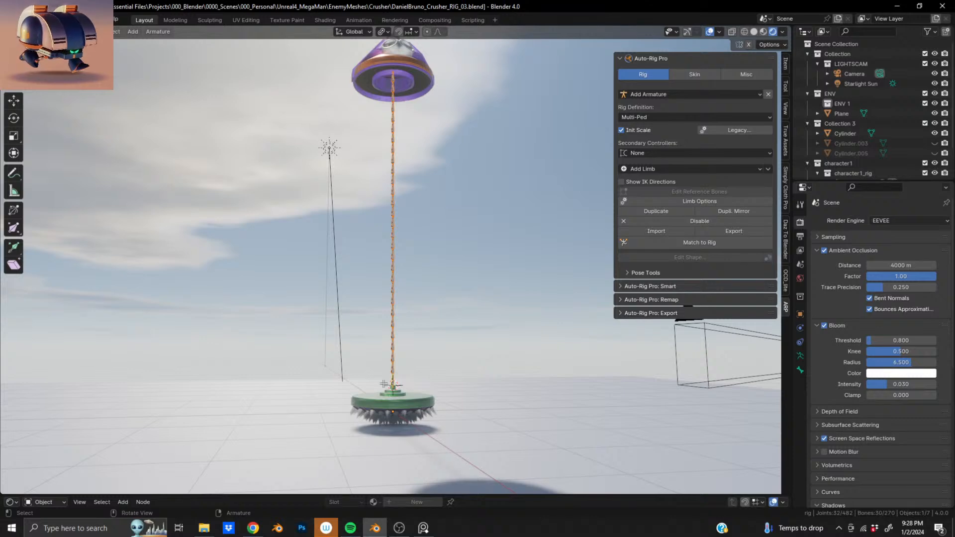
middle_drag(384, 384, 417, 25)
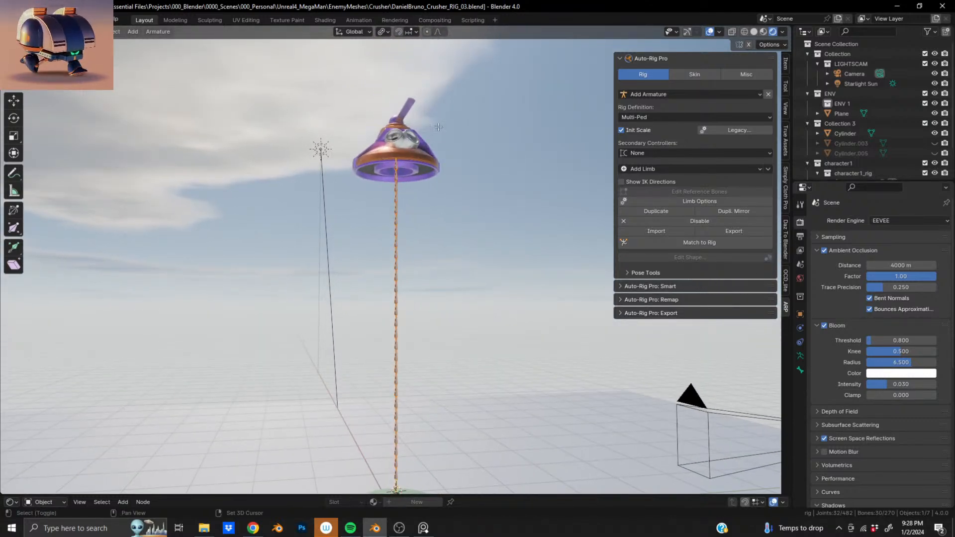
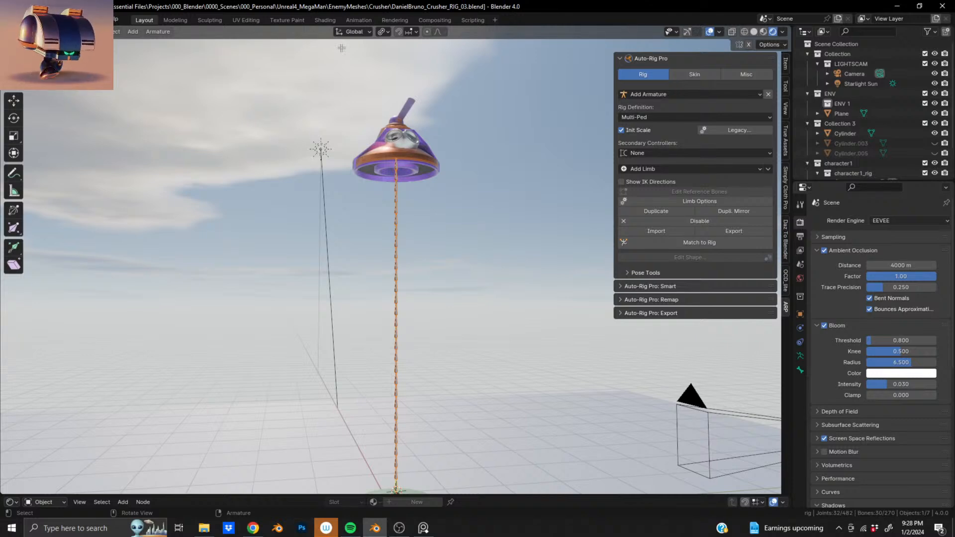
scroll(401, 131, up, 7)
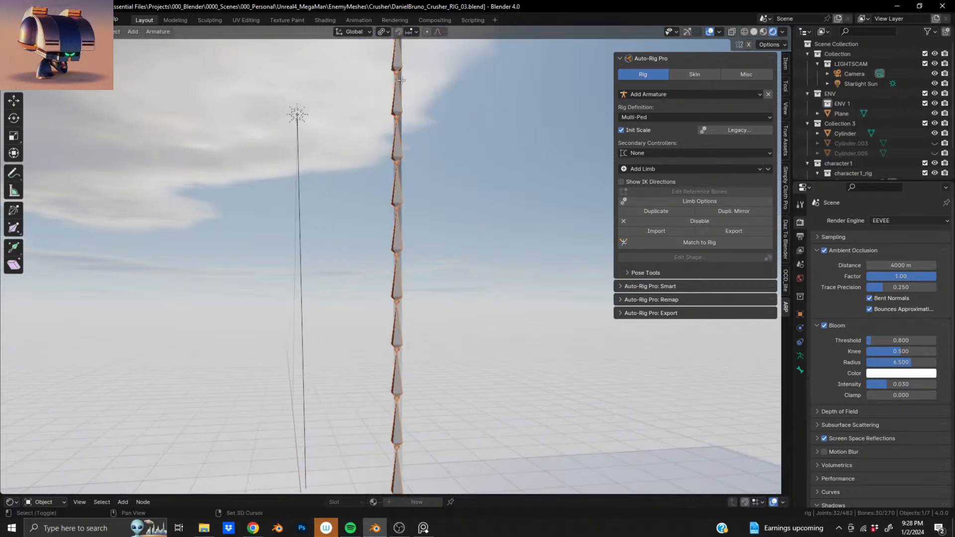
shift+middle_drag(401, 130, 296, 325)
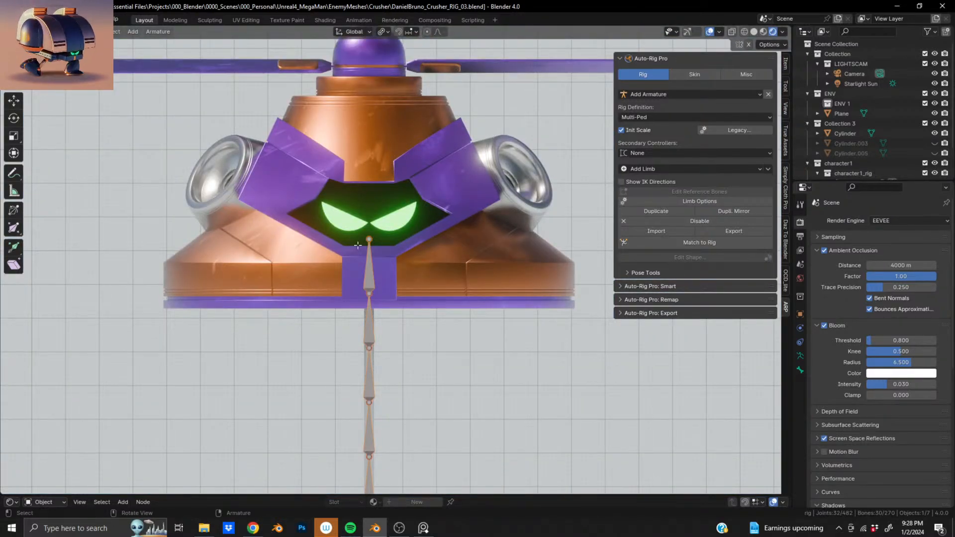
click(385, 34)
click(396, 67)
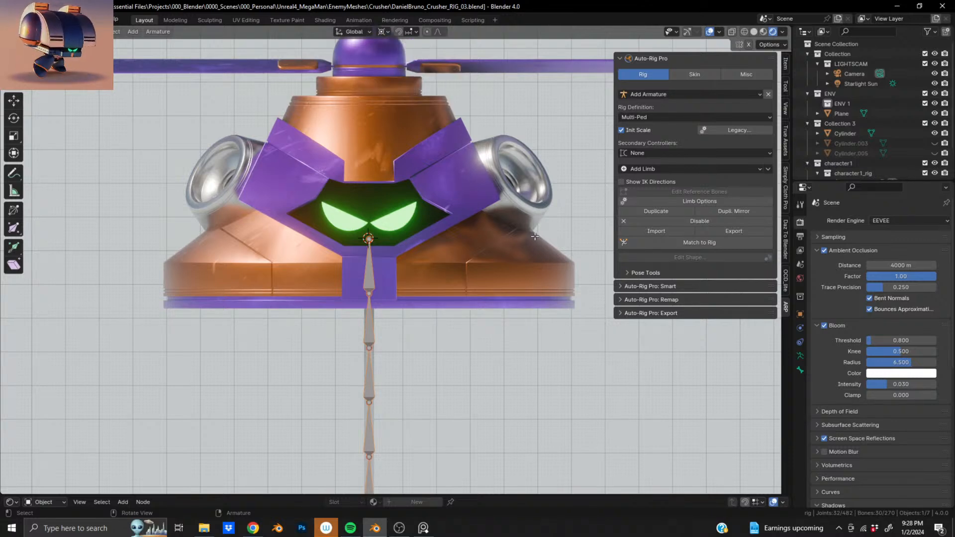
Rotate the whole bone chain about -54.4° around the 3D cursor and move it about 0.10 m in X and -0.04 m in Z.
key(r)
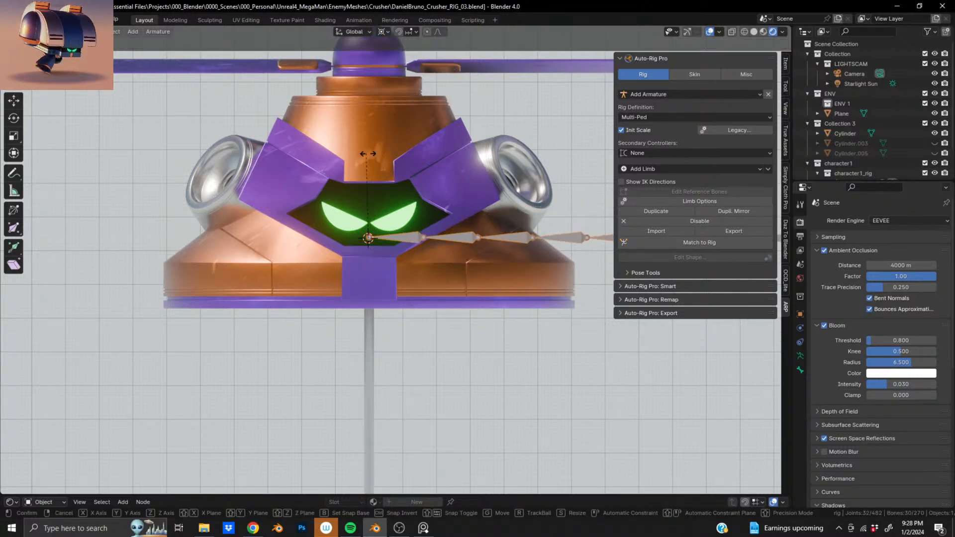
click(411, 175)
key(g)
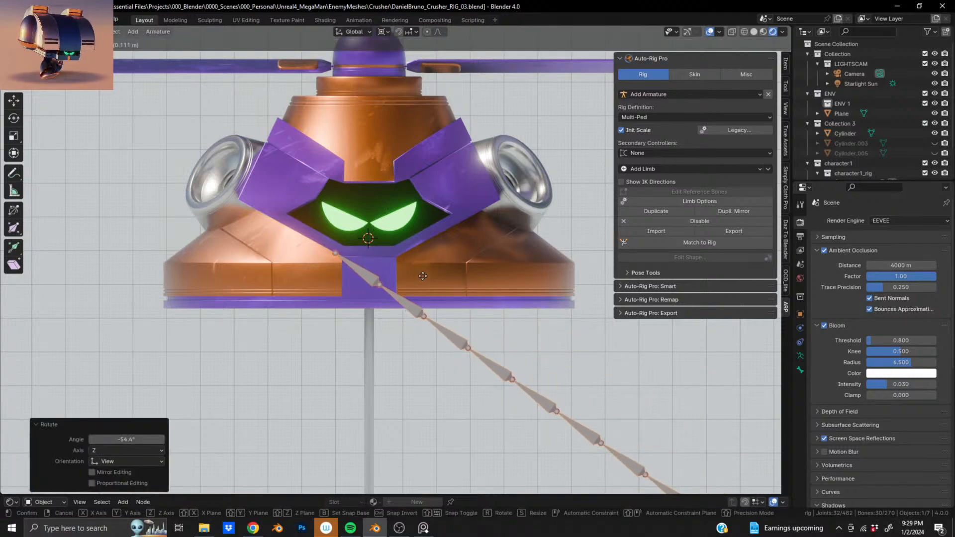
click(421, 278)
Move the chain about 0.07 m in X and 0.04 m in Z, and rotate it about -9.3° around its end joint.
middle_drag(391, 300, 385, 226)
shift+middle_drag(382, 398, 364, 308)
scroll(386, 250, up, 3)
key(g)
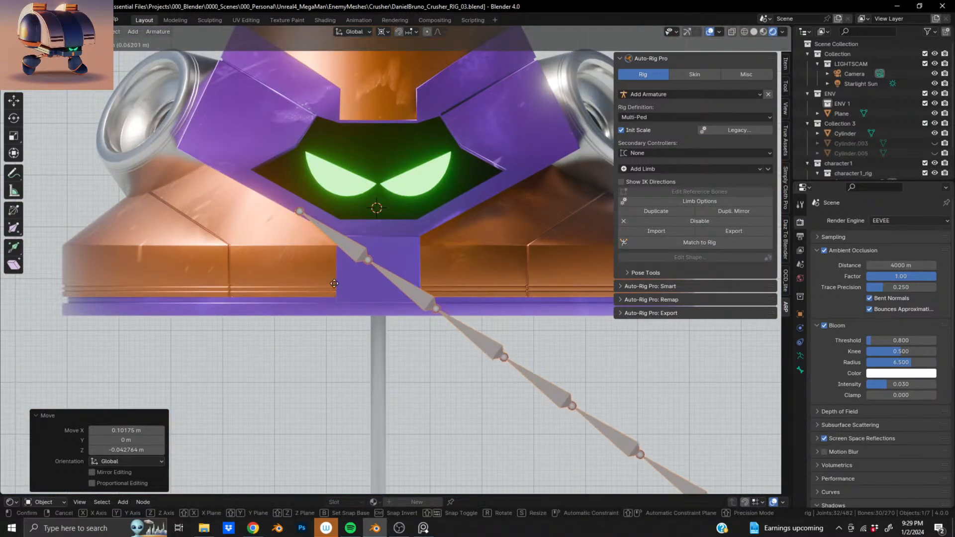
click(301, 239)
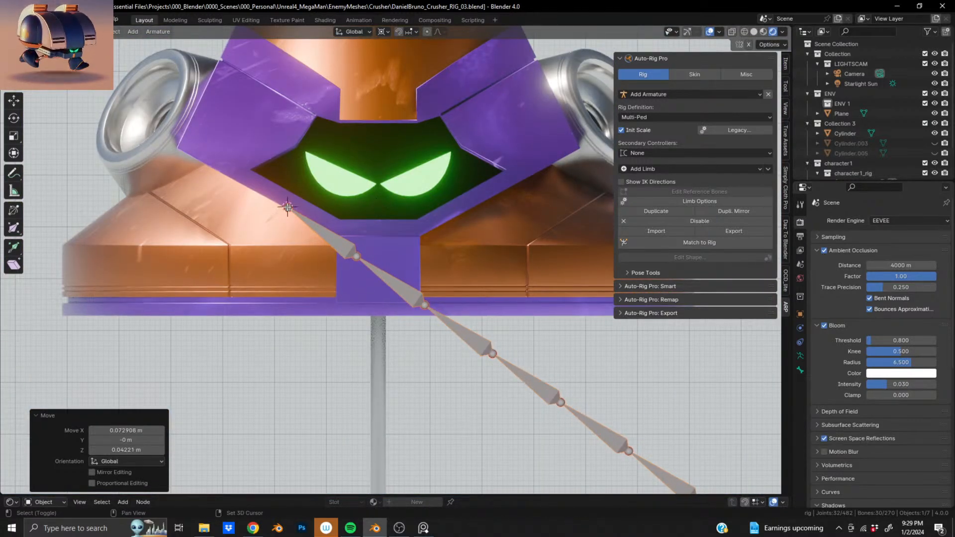
key(r)
click(354, 242)
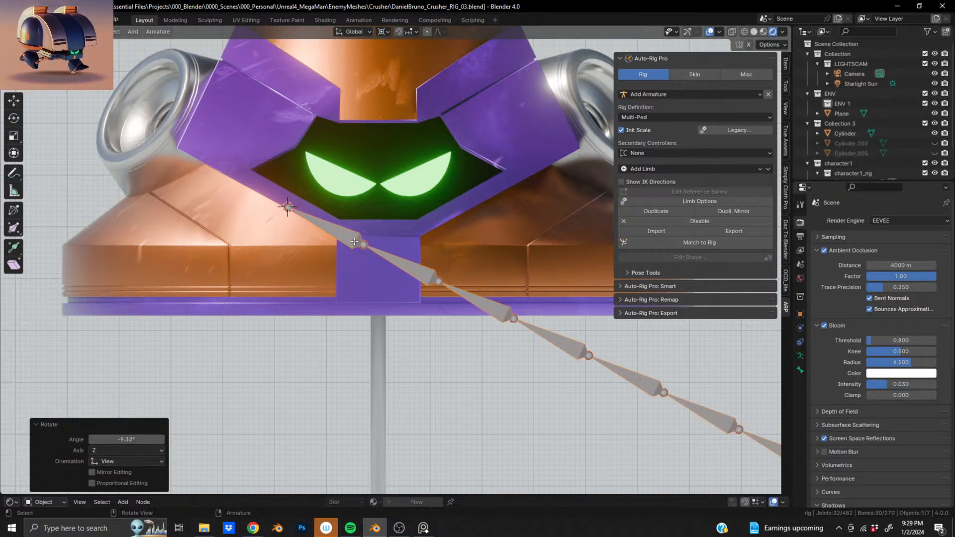
Bend the chain at its second and third joints, rotating the bones beyond them by about -30.6° and -29.1°.
ctrl+drag(315, 207, 343, 263)
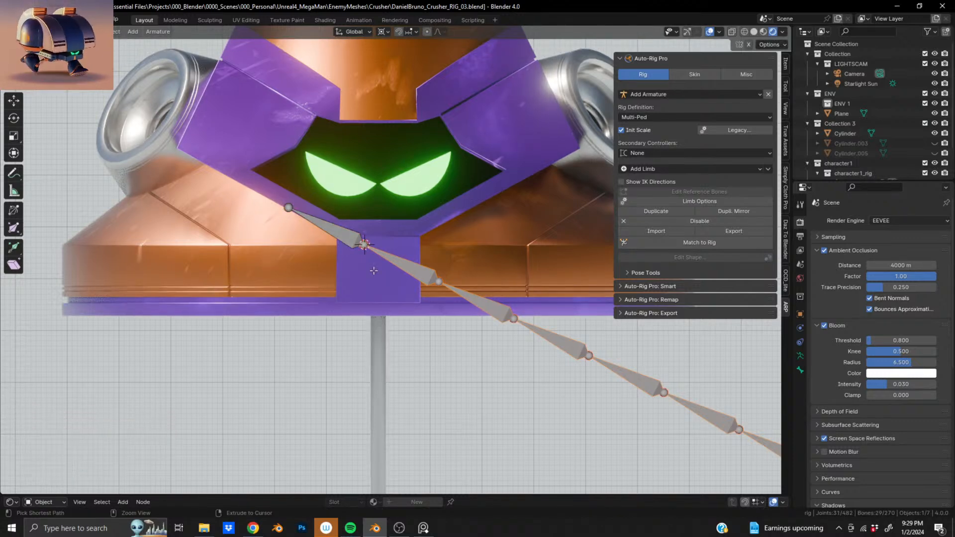
key(r)
click(434, 101)
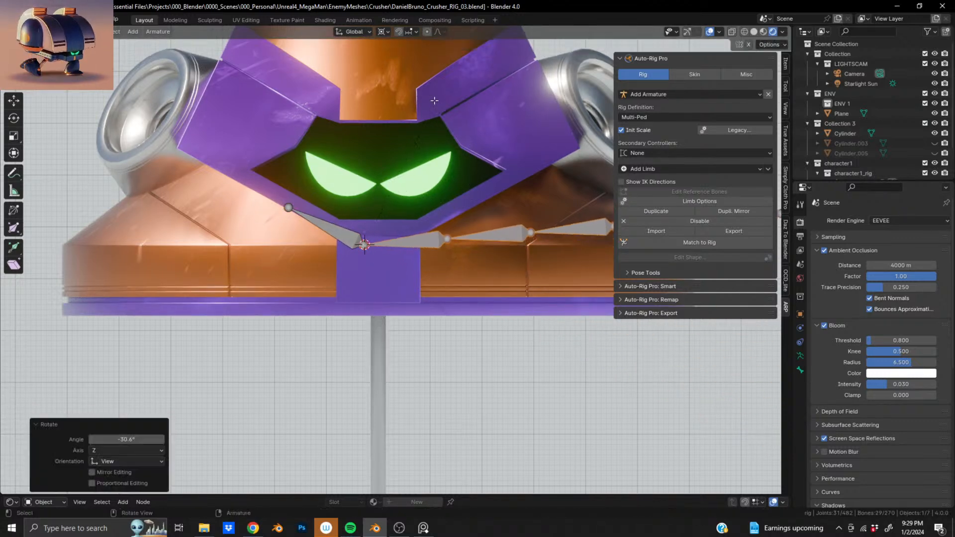
ctrl+click(439, 242)
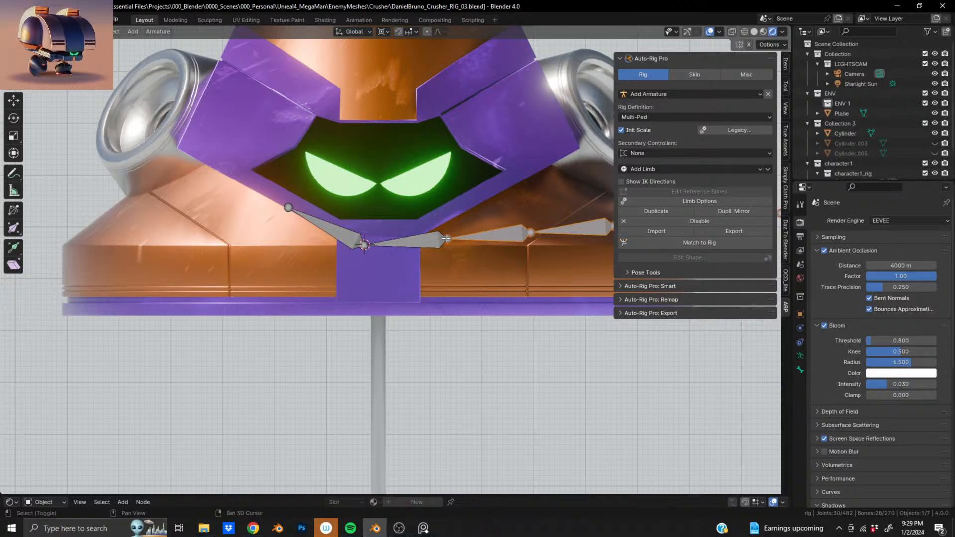
key(r)
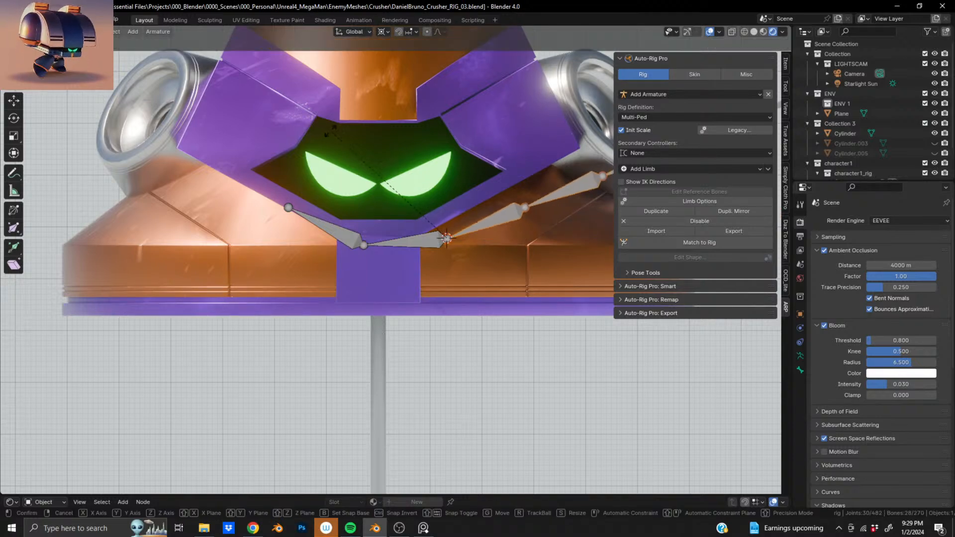
click(354, 260)
Select the entire linked bone chain and move it about 0.039 m along X inside the head's underside.
middle_drag(354, 261, 406, 304)
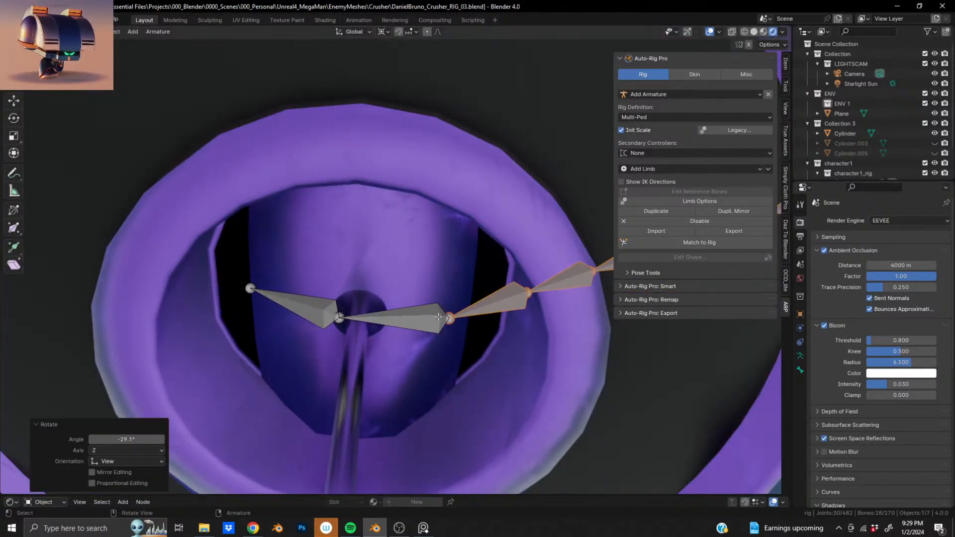
key(l)
key(g)
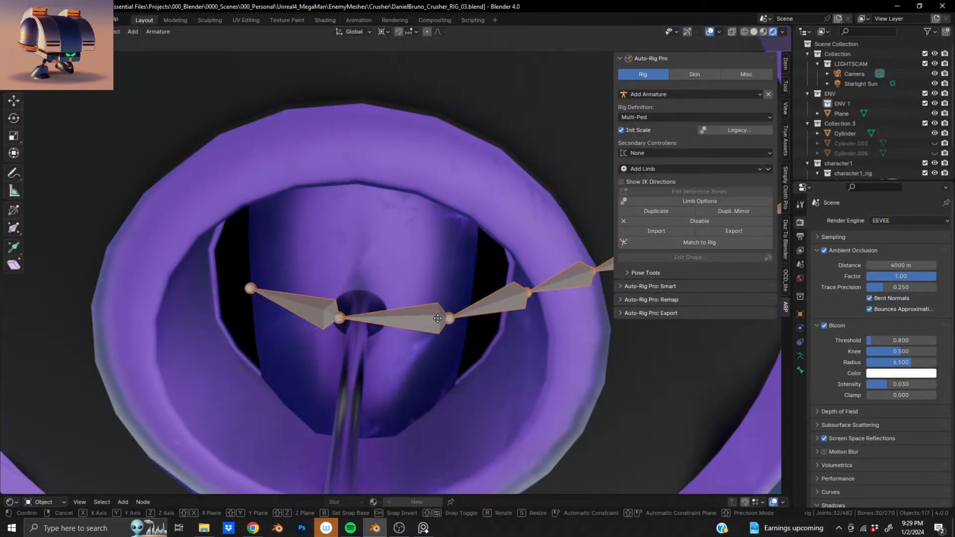
click(391, 285)
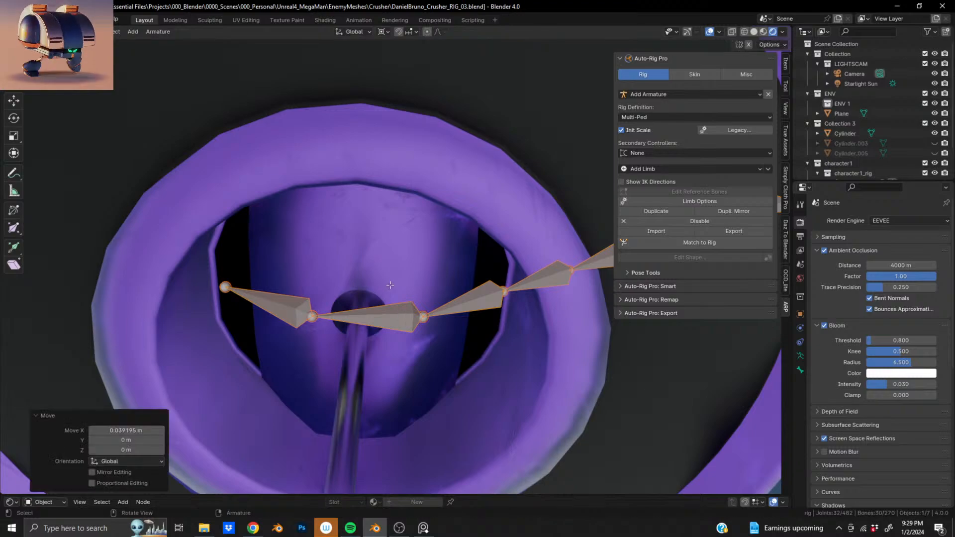
middle_drag(390, 285, 389, 373)
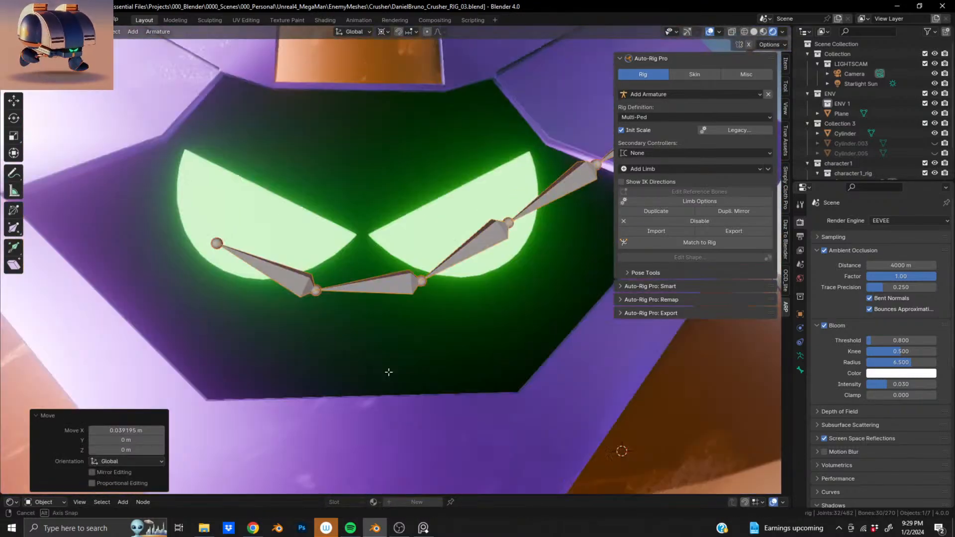
scroll(395, 318, down, 5)
key(KP_1)
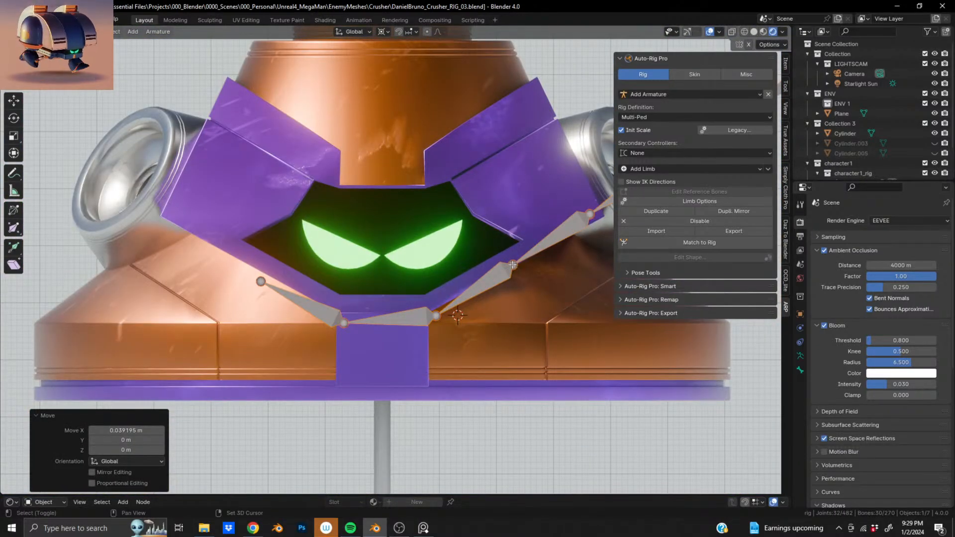
key(r)
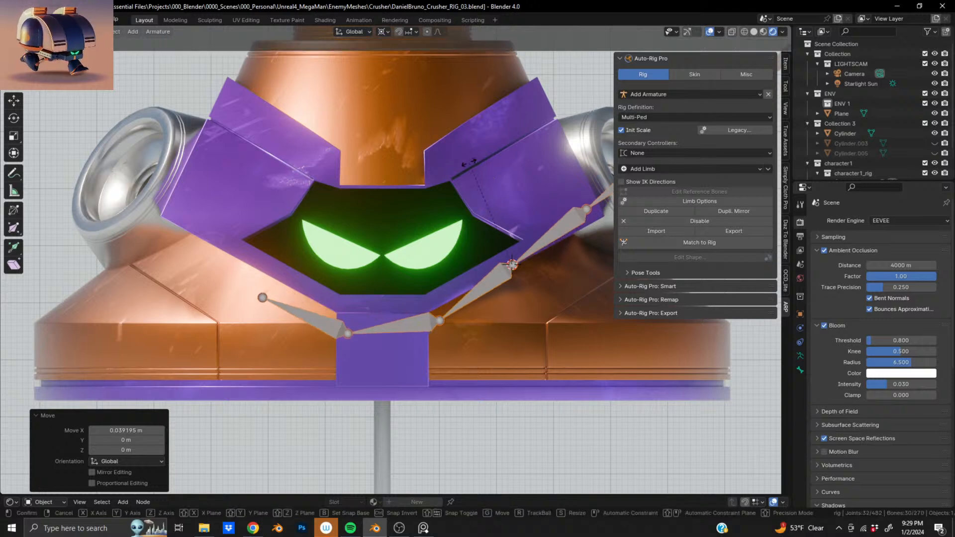
click(536, 215)
key(ctrl+z)
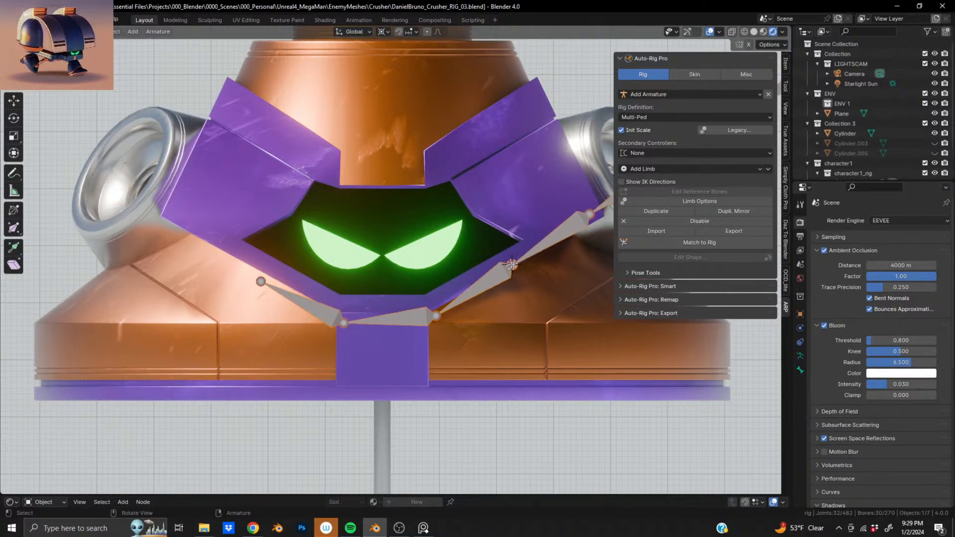
In front view, bend the bone chain at its fourth and fifth joints, rotating the bones beyond them by about -42.5° and -75°.
ctrl+drag(266, 251, 473, 367)
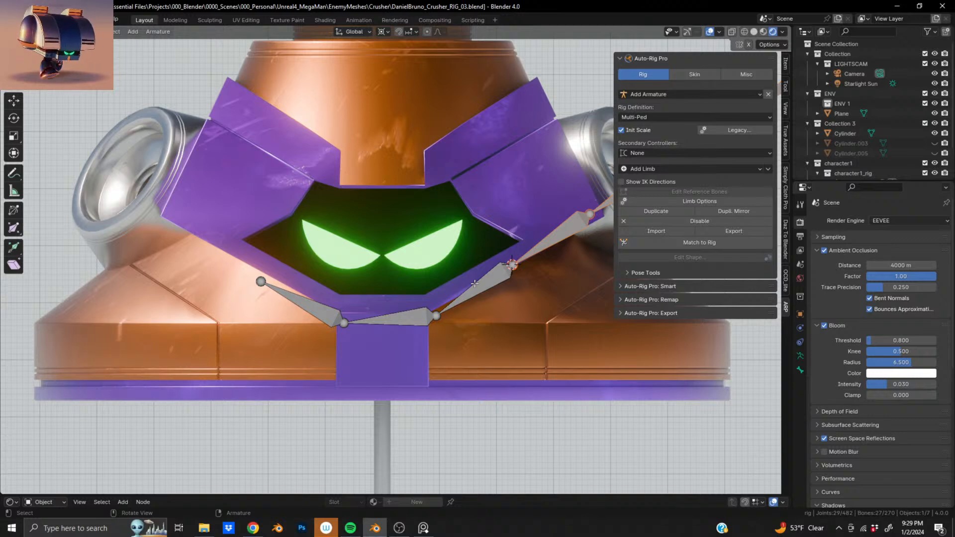
key(r)
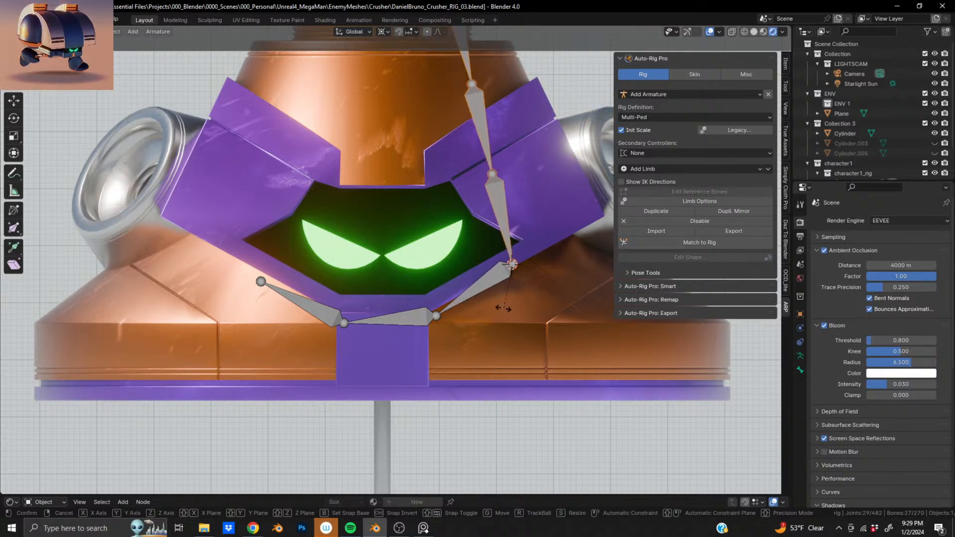
click(480, 305)
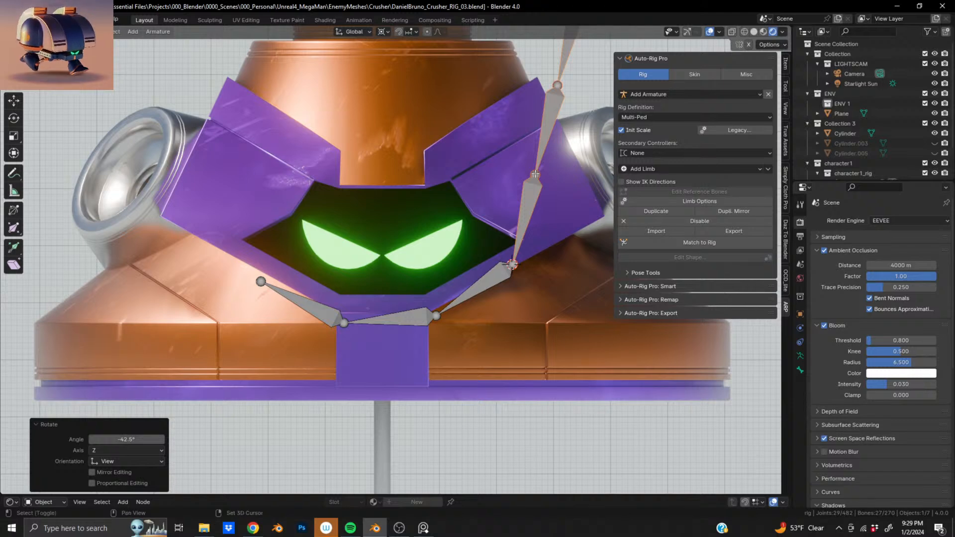
shift+click(525, 200)
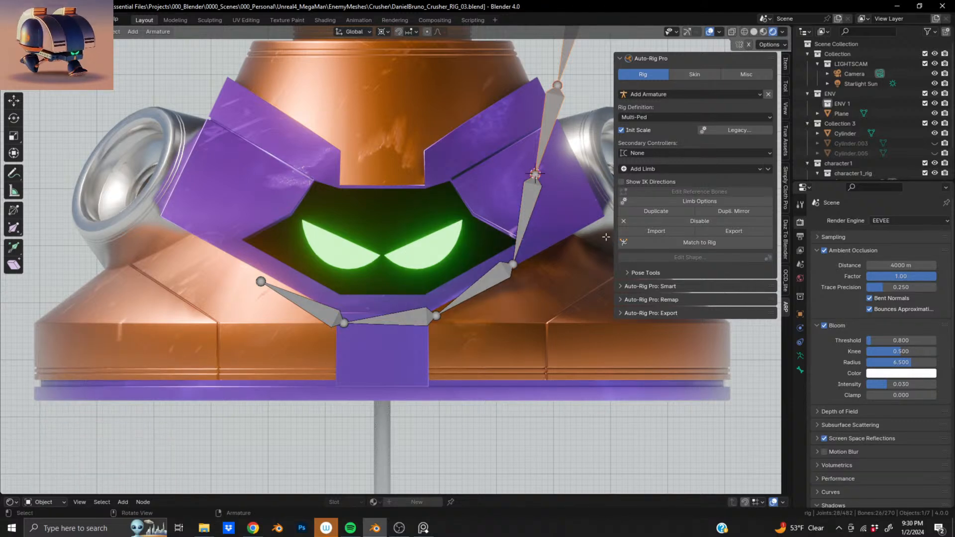
key(r)
click(479, 229)
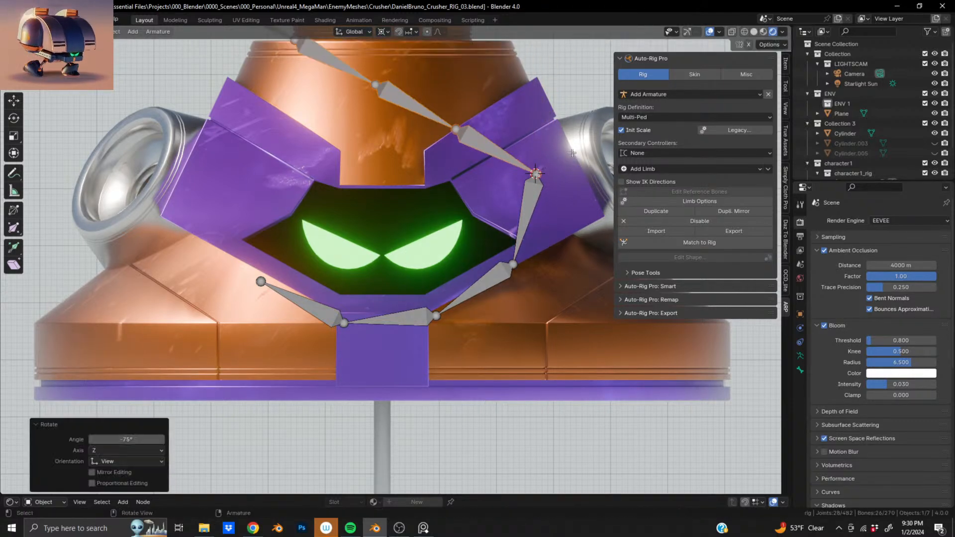
Bend the chain at its sixth and seventh joints above the eyes, rotating the bones beyond the seventh joint by about -13.3°.
shift+scroll(463, 227, up, 5)
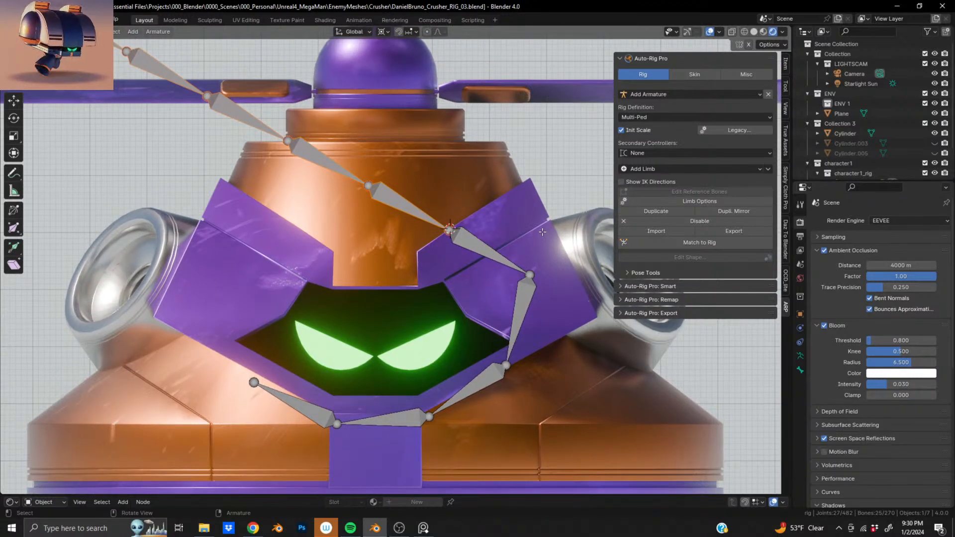
key(r)
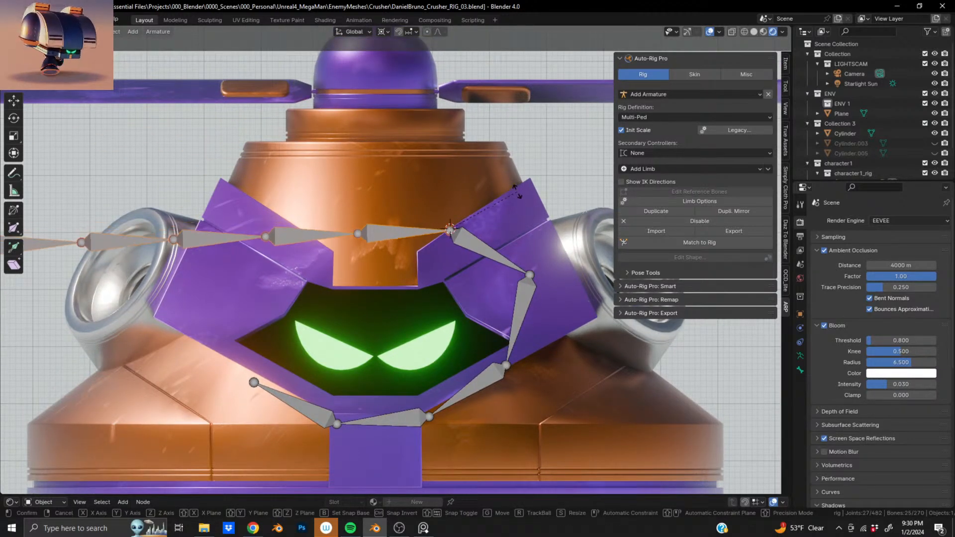
click(522, 197)
ctrl+drag(521, 196, 439, 242)
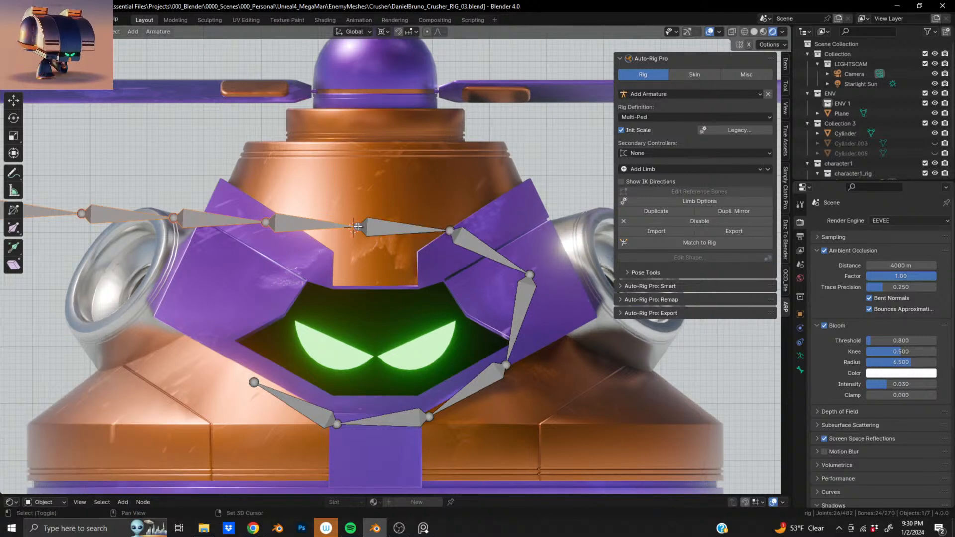
shift+right_click(358, 226)
key(r)
click(527, 172)
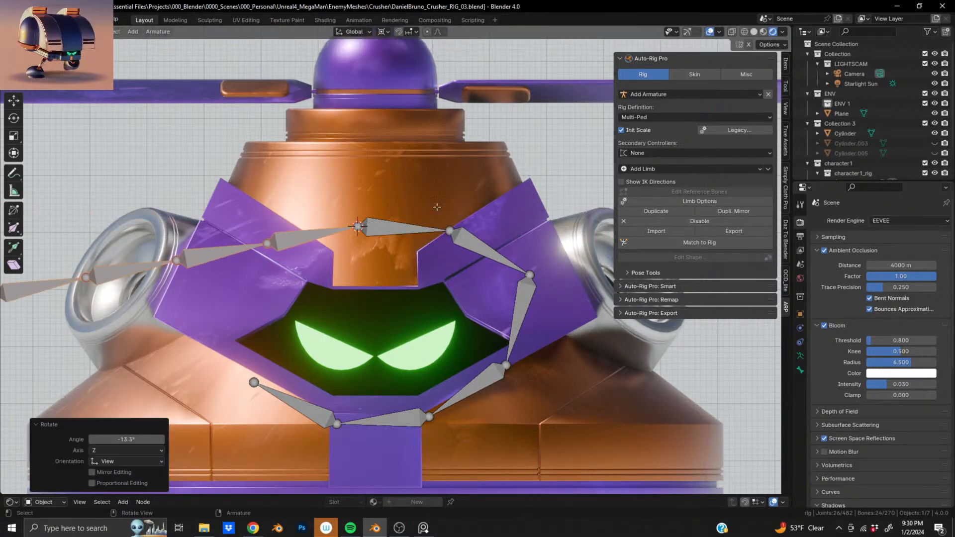
Bend the chain at its eighth and ninth joints, rotating the bones beyond them by about -18.2° and -89.7°.
ctrl+drag(402, 259, 341, 211)
shift+right_click(268, 243)
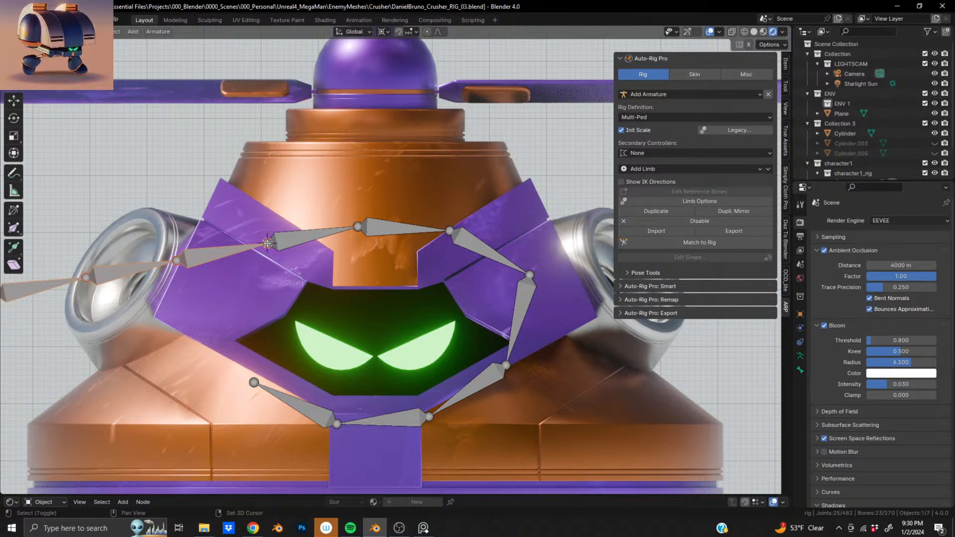
key(r)
click(447, 194)
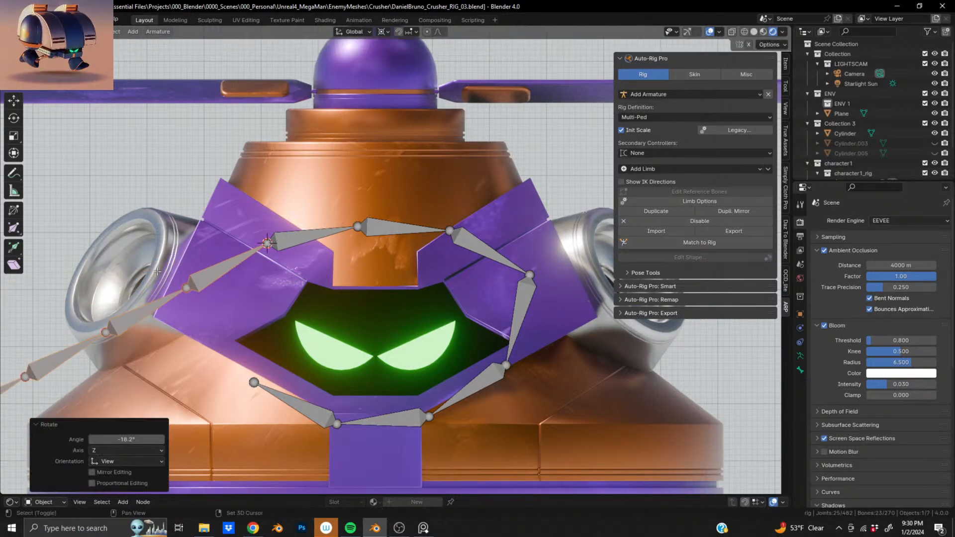
shift+right_click(185, 288)
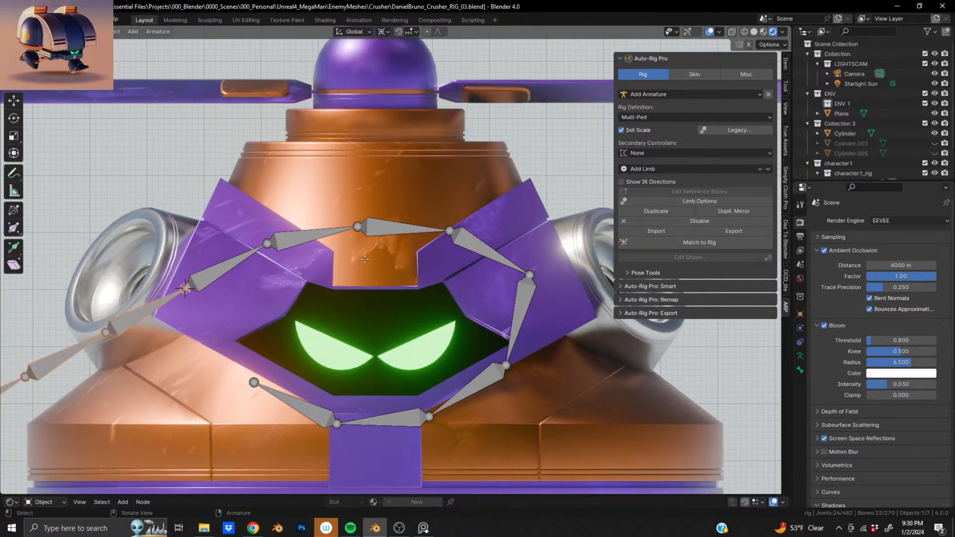
key(r)
click(215, 366)
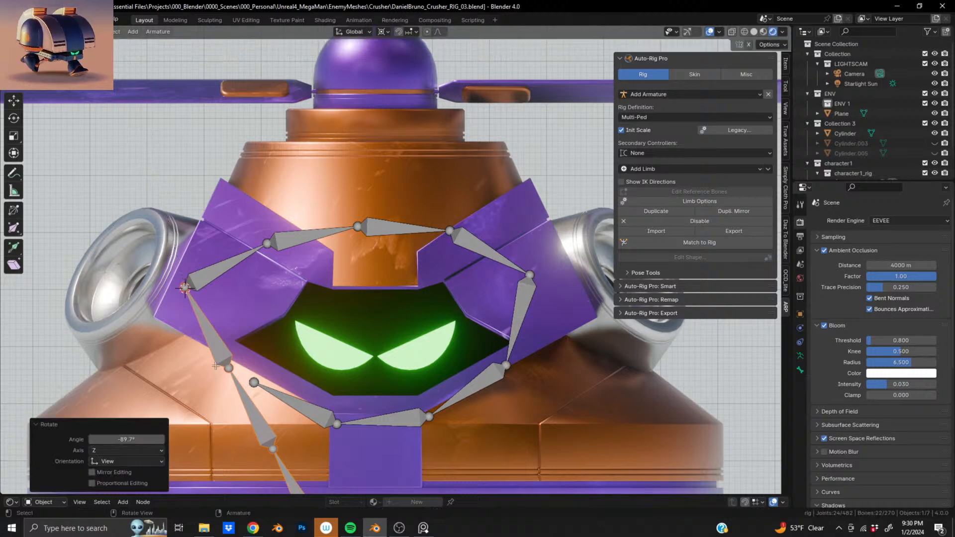
Bend the chain at its tenth and eleventh joints with X-ray display enabled, rotating the bones beyond the eleventh by about -27.7°.
shift+click(230, 370)
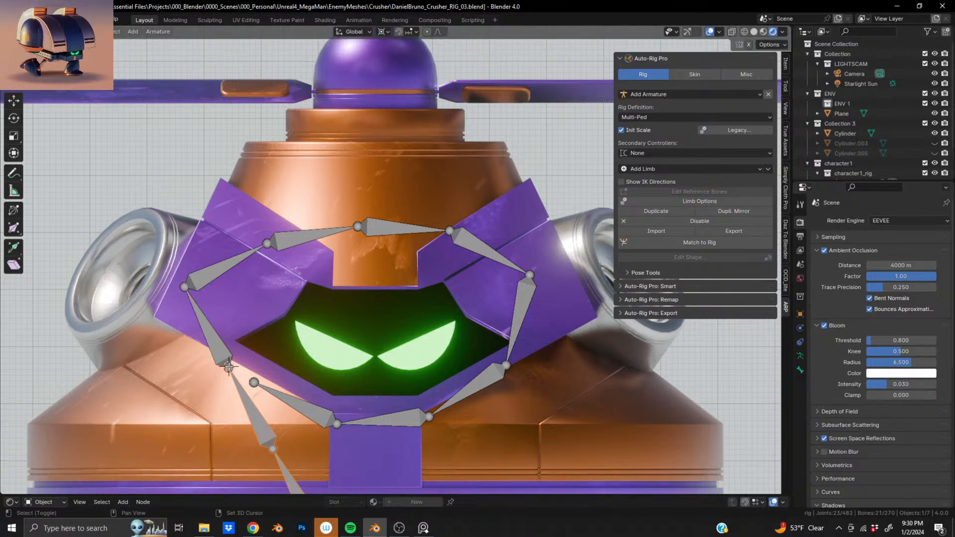
key(r)
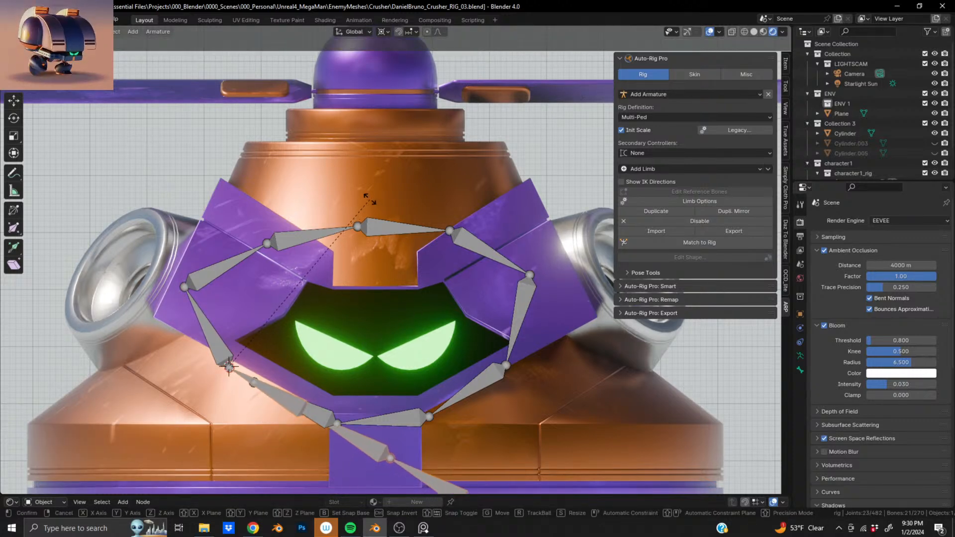
click(298, 326)
shift+click(312, 412)
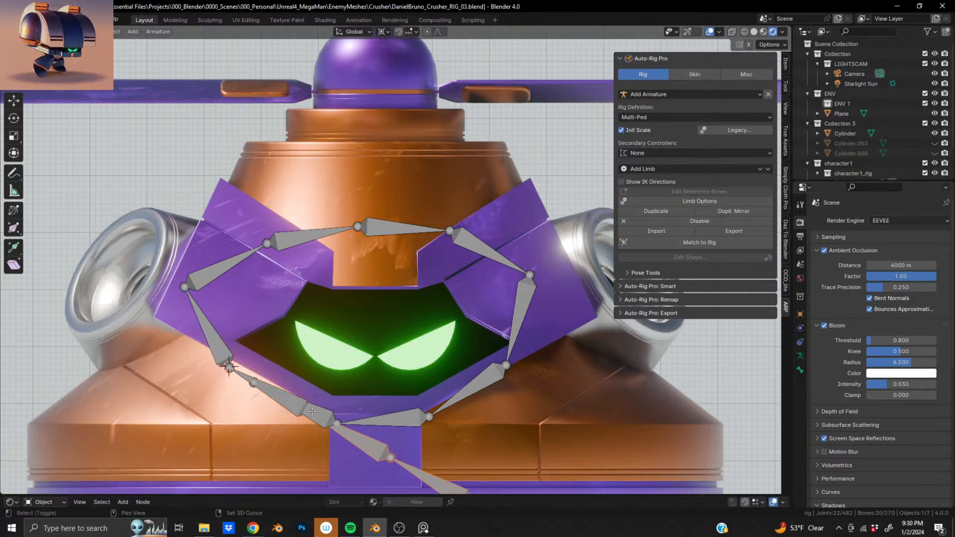
click(733, 33)
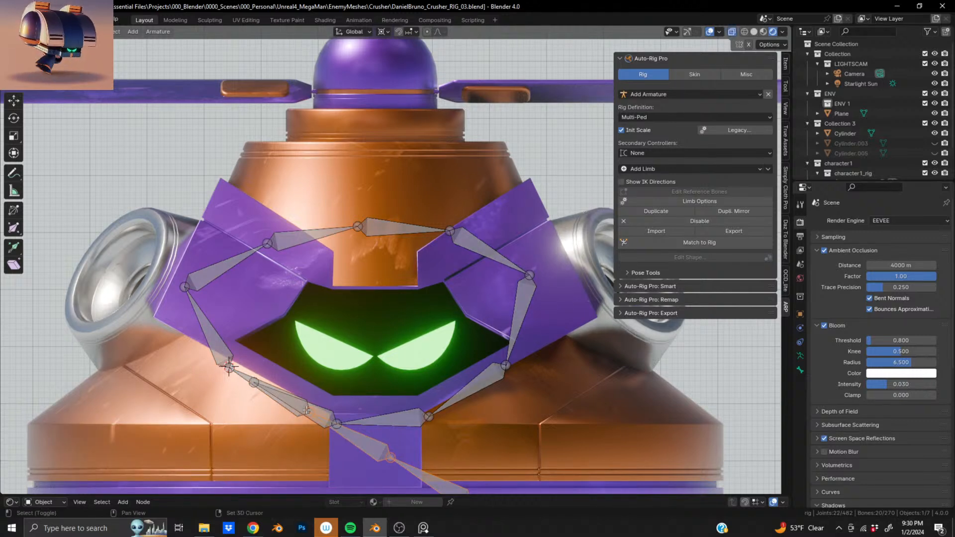
key(r)
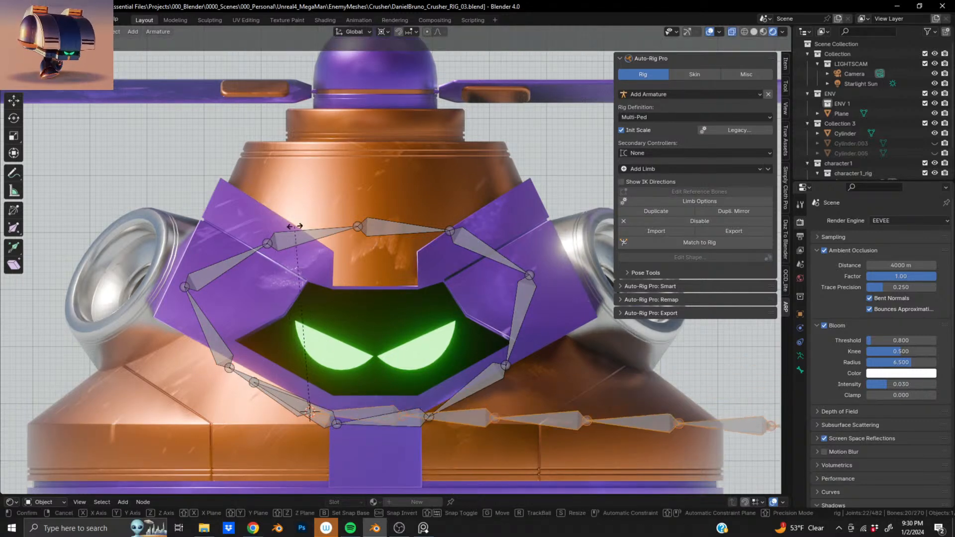
click(296, 228)
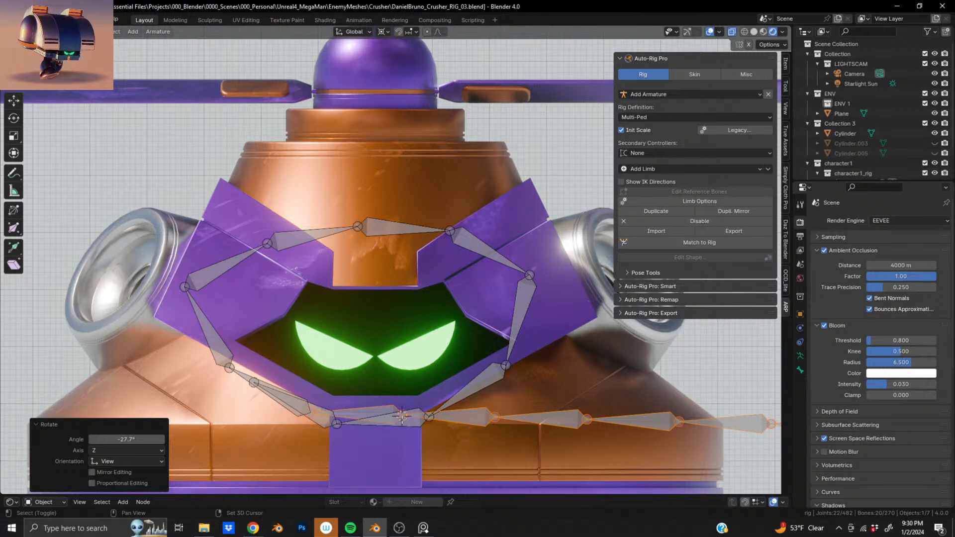
Bend the chain at its twelfth and thirteenth joints below the face, rotating the bones beyond the thirteenth by about -39.1°.
key(r)
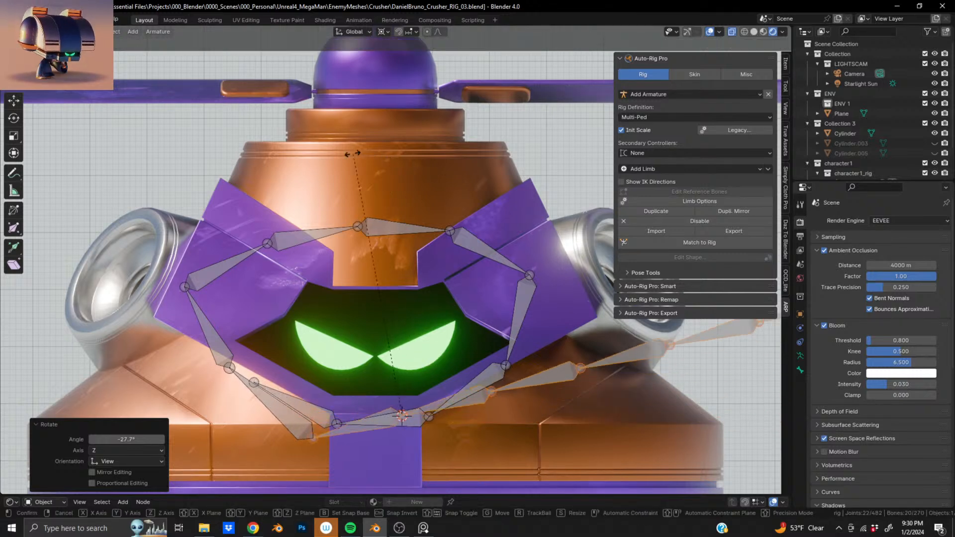
right_click(396, 223)
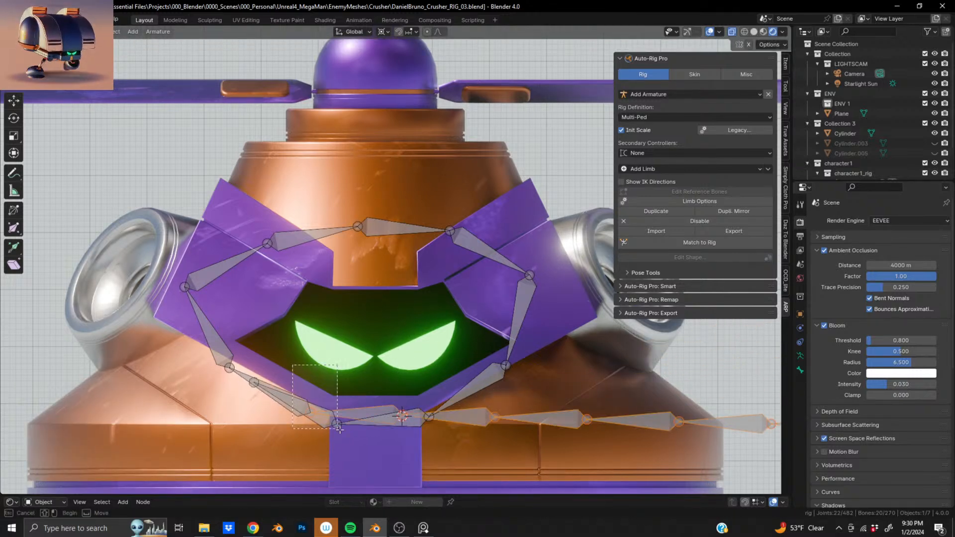
key(r)
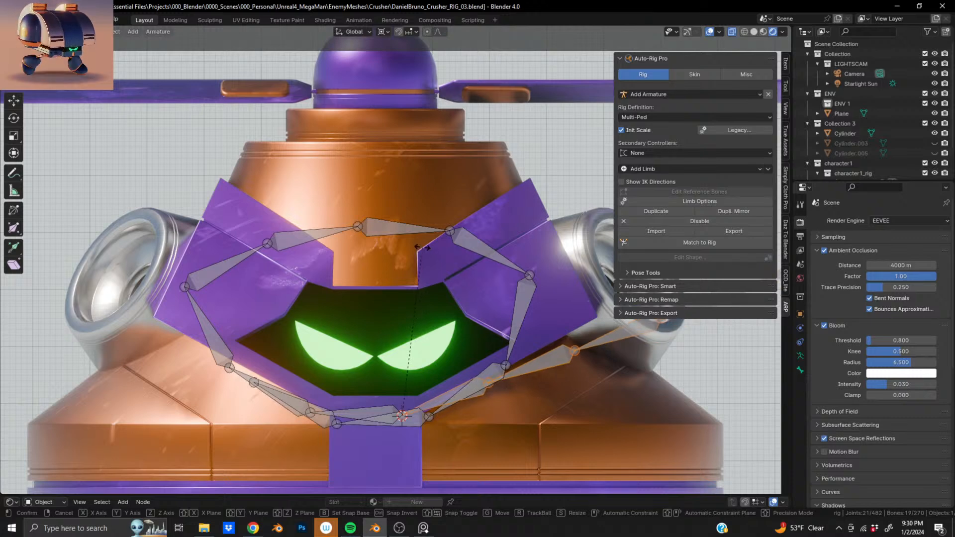
click(420, 250)
drag(452, 344, 392, 440)
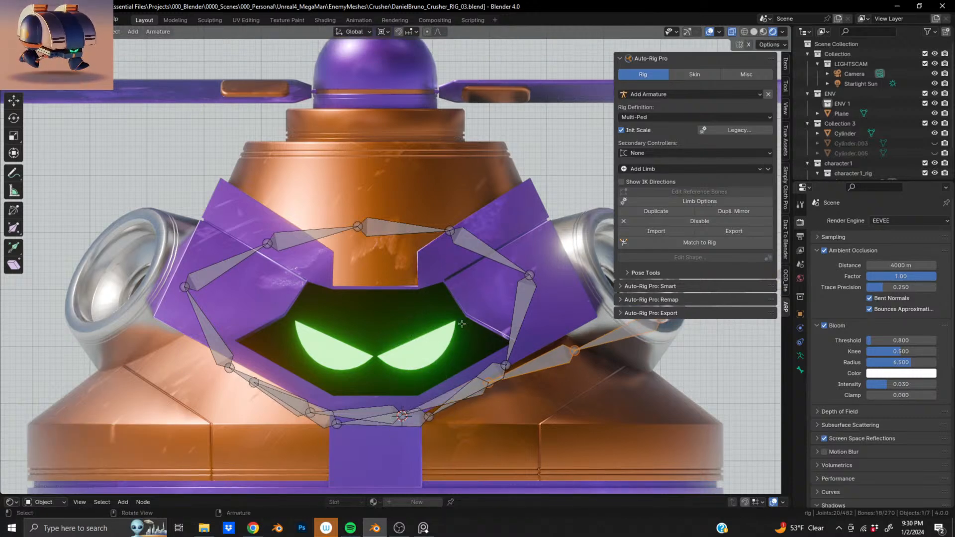
key(r)
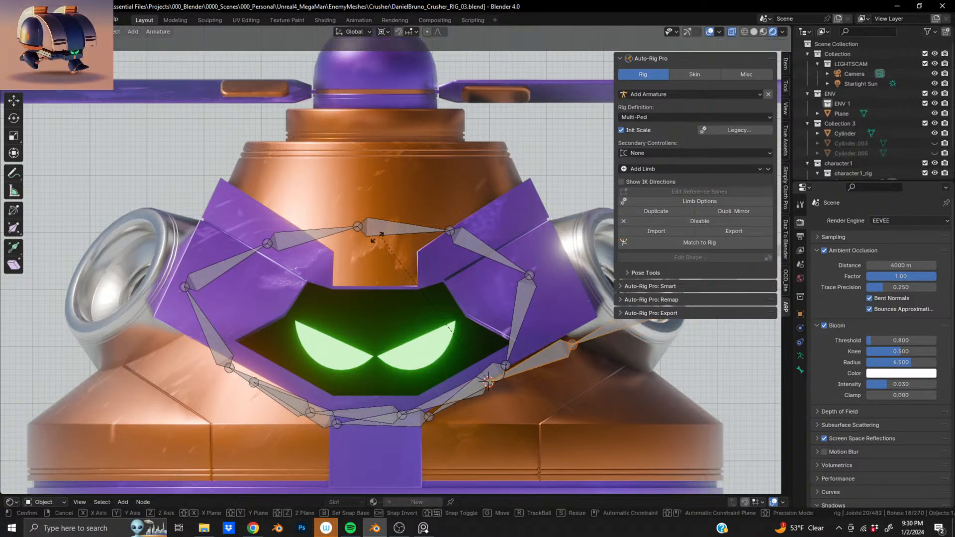
click(207, 289)
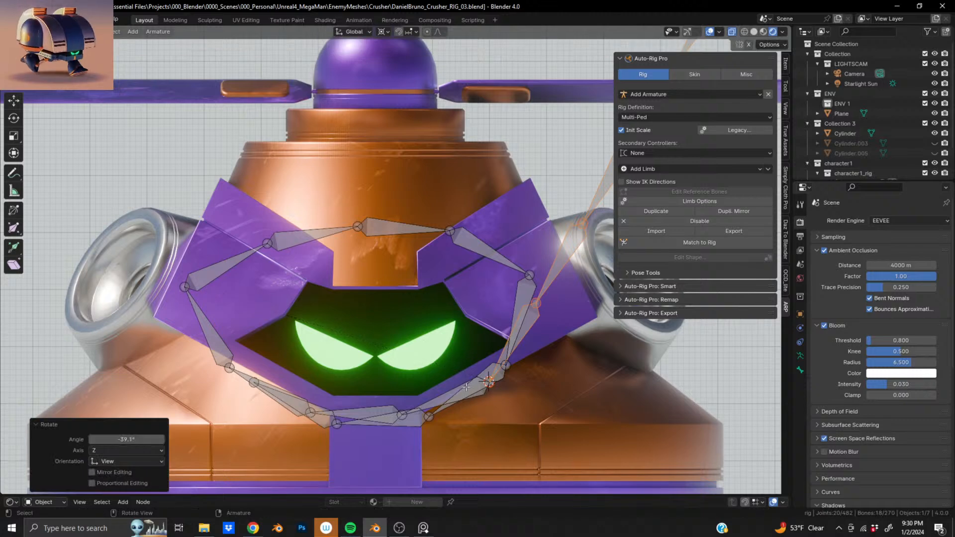
Place the 3D cursor on the chain's fourteenth joint and rotate the bones beyond it by about -49.4°.
shift+click(530, 308)
ctrl+right_click(536, 306)
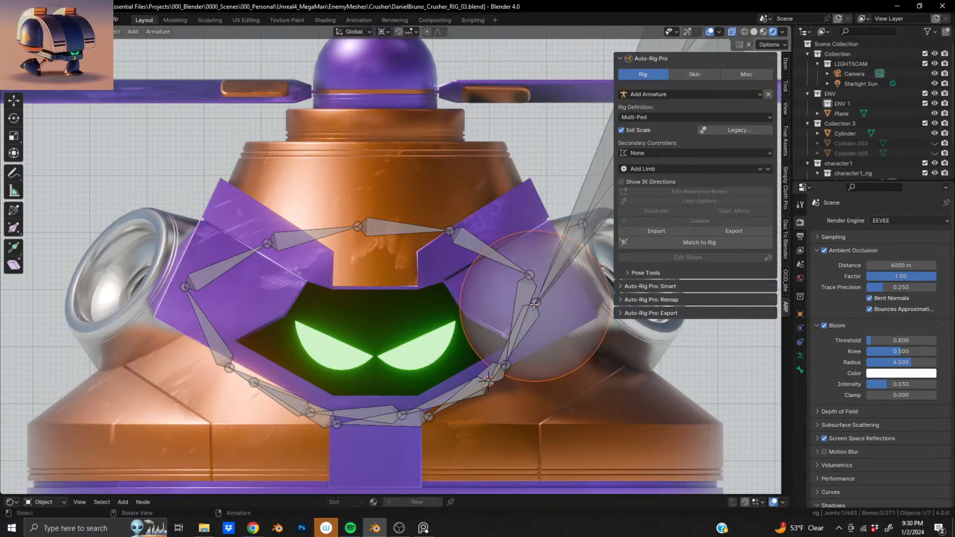
key(ctrl+z)
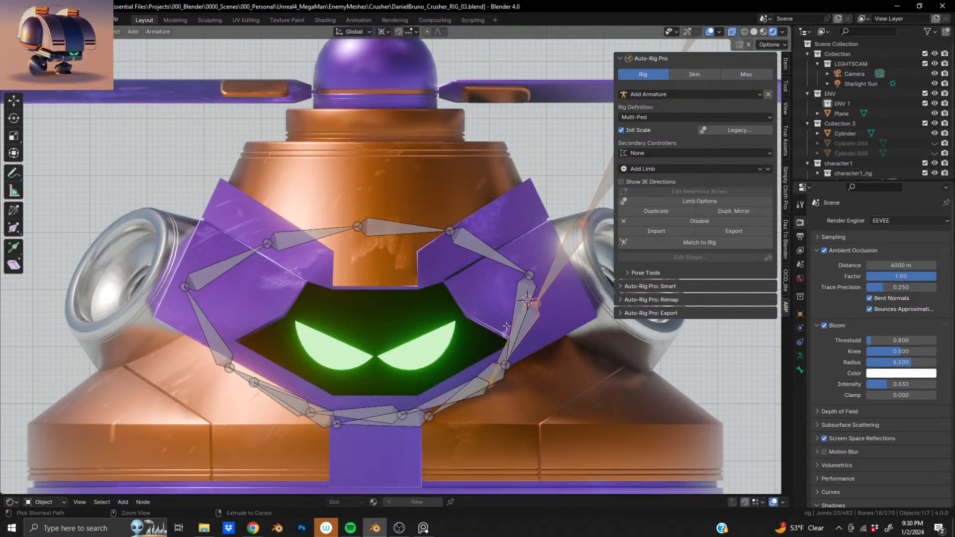
key(ctrl+shift+z)
shift+right_click(535, 305)
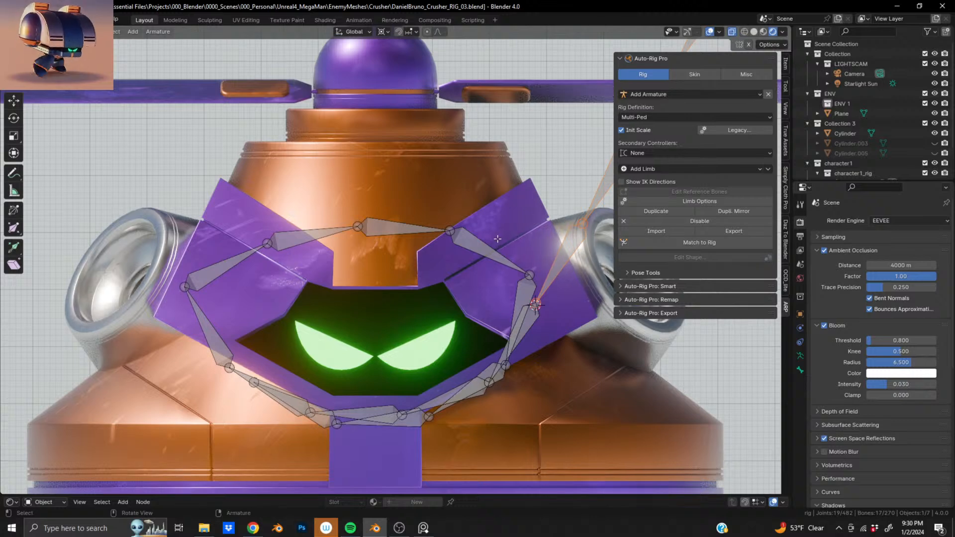
key(r)
click(345, 280)
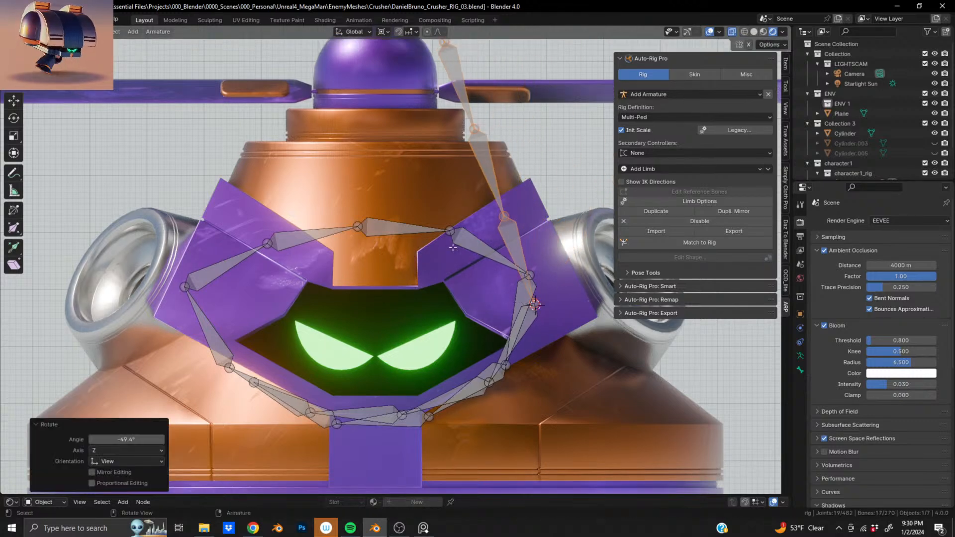
Bend the chain at its fifteenth joint, rotating the remaining bones by about -61.1° across the head.
drag(491, 255, 550, 315)
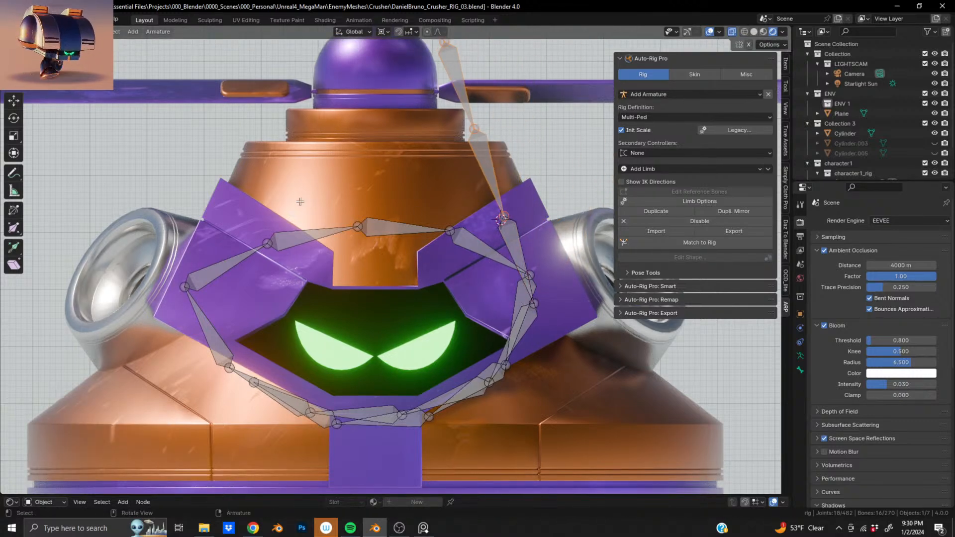
key(r)
click(287, 81)
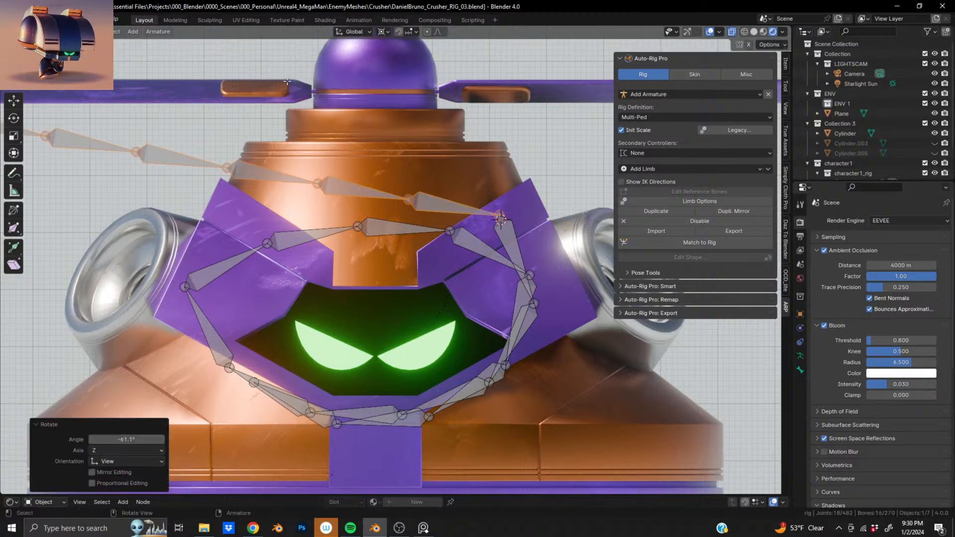
Bend the chain at its sixteenth joint above the face and at its eighteenth joint on the left brow plate.
shift+click(409, 198)
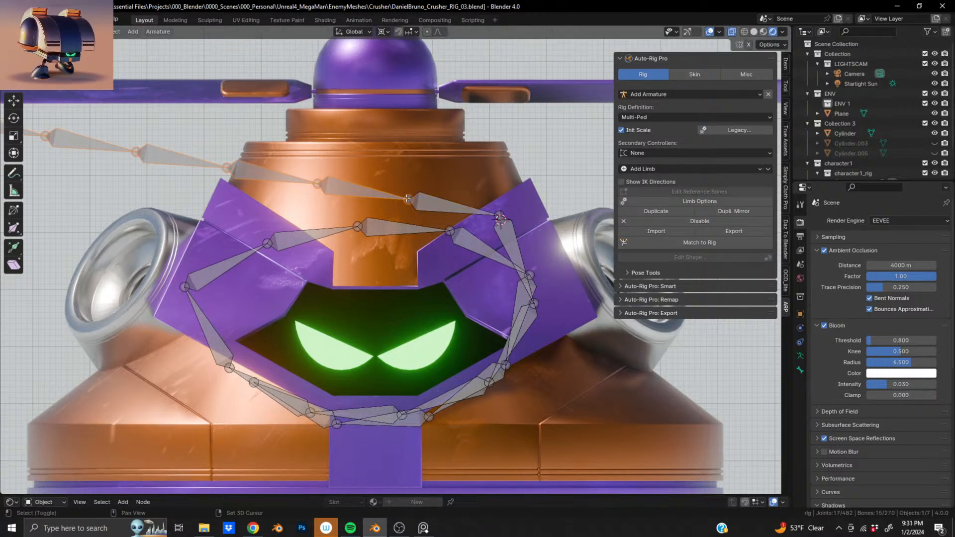
key(r)
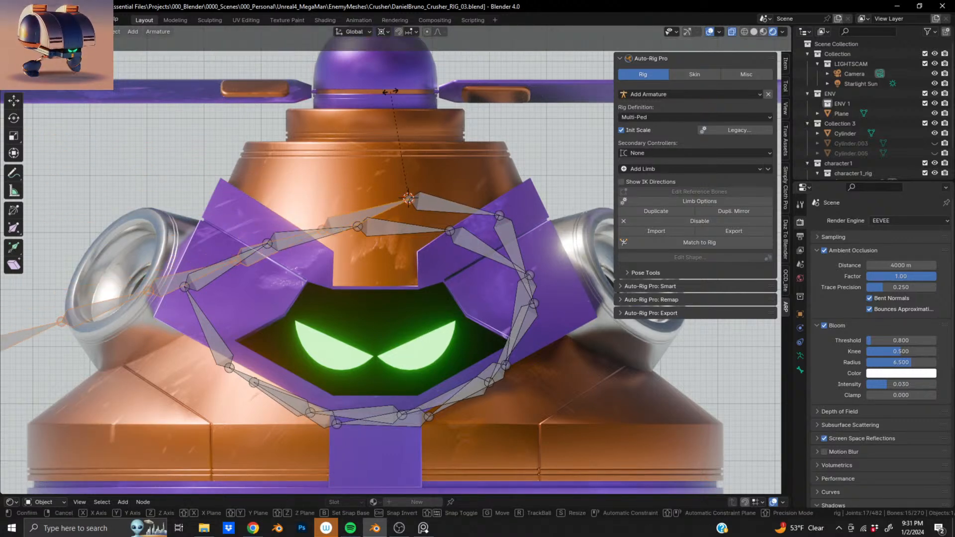
click(391, 92)
ctrl+drag(379, 182, 313, 248)
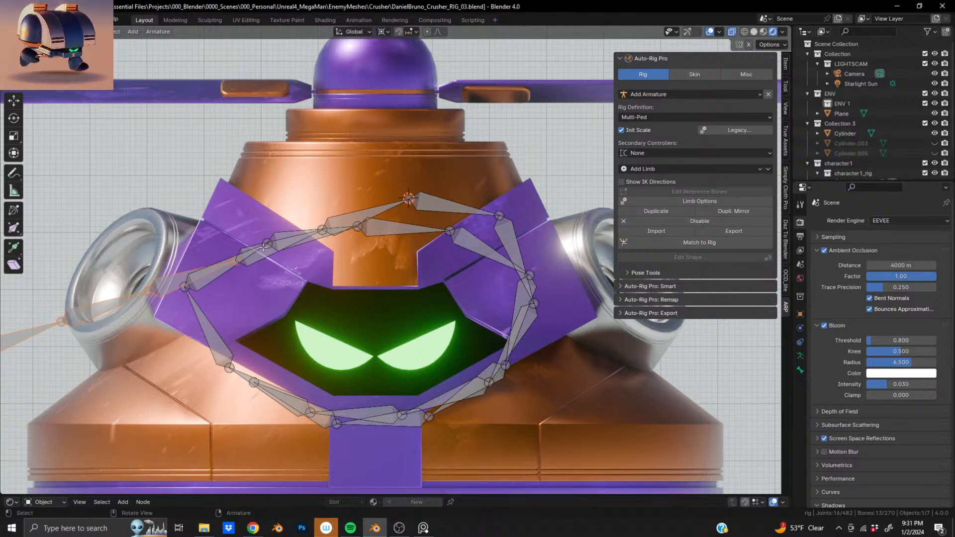
ctrl+drag(393, 231, 435, 186)
key(r)
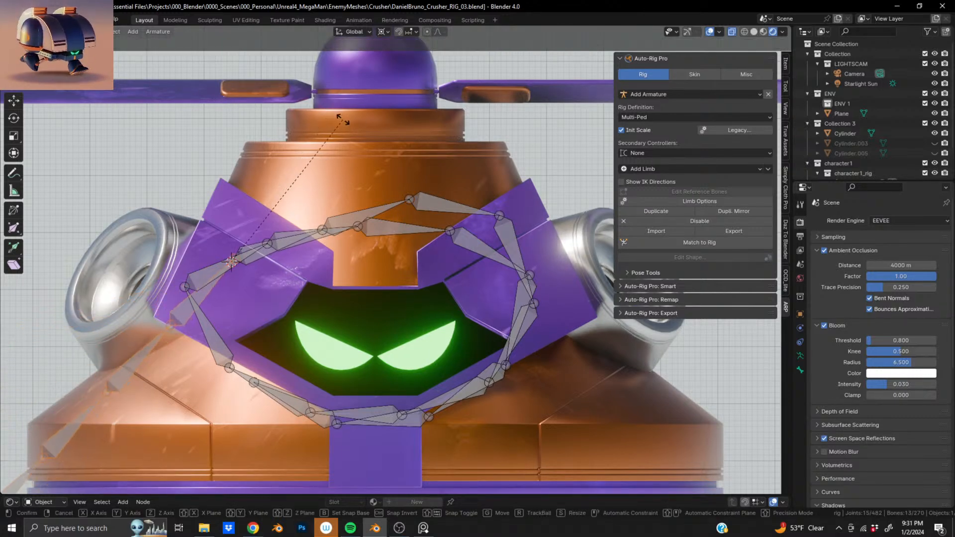
click(213, 317)
Rotate the bones beyond the chain's leftmost joint by about -100° so they run back beneath the face.
ctrl+drag(199, 253, 265, 304)
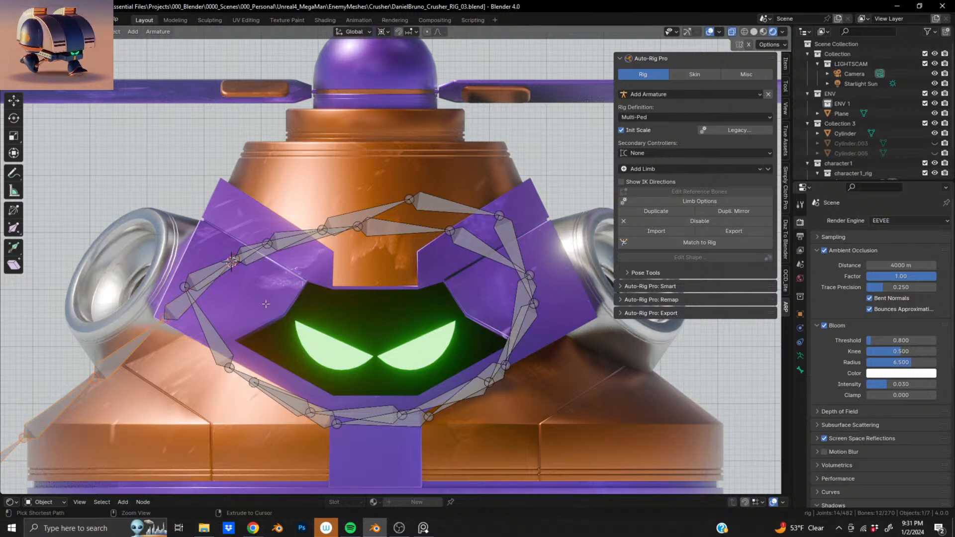
key(r)
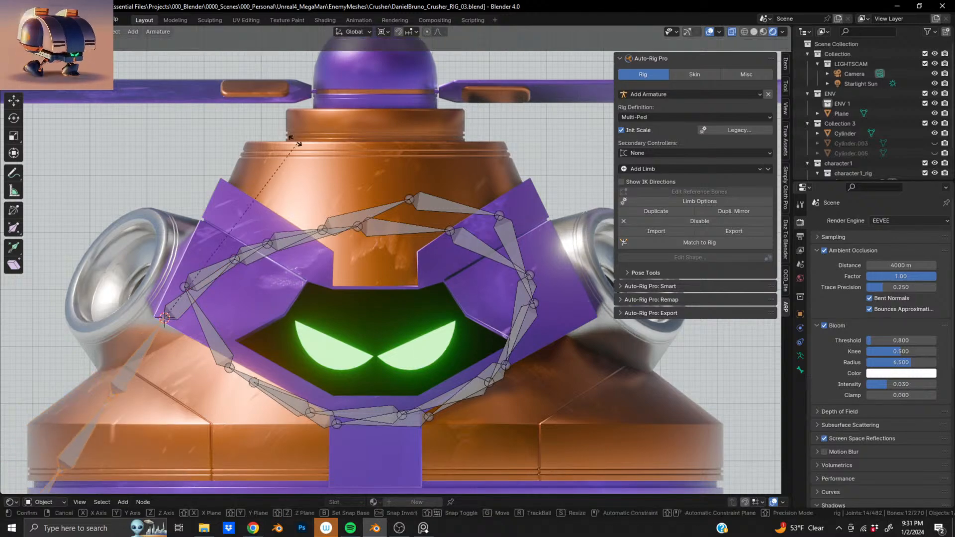
click(165, 317)
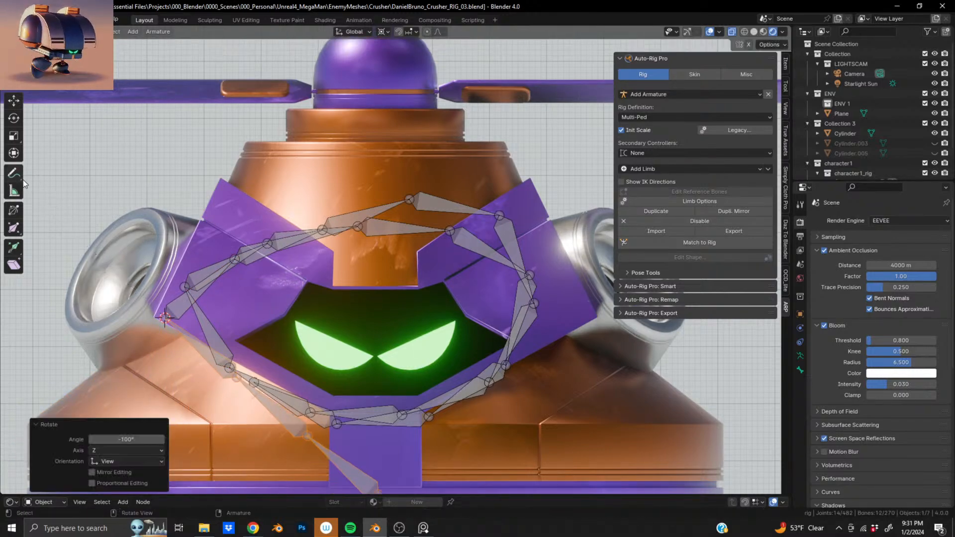
Bend the chain at the joint on the face's lower-left corner, aiming the remaining bones along the lower edge of the coil.
scroll(298, 228, down, 5)
scroll(297, 228, down, 3)
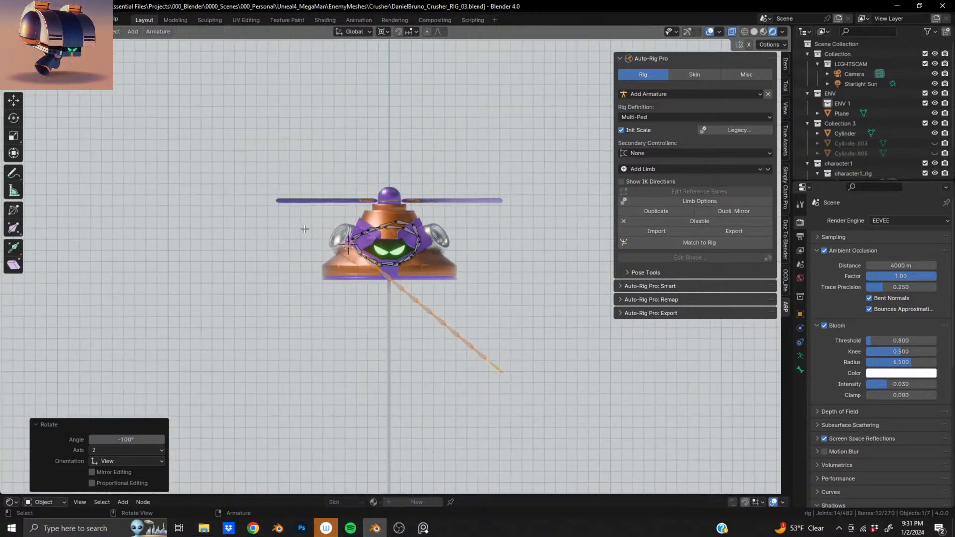
scroll(301, 229, up, 6)
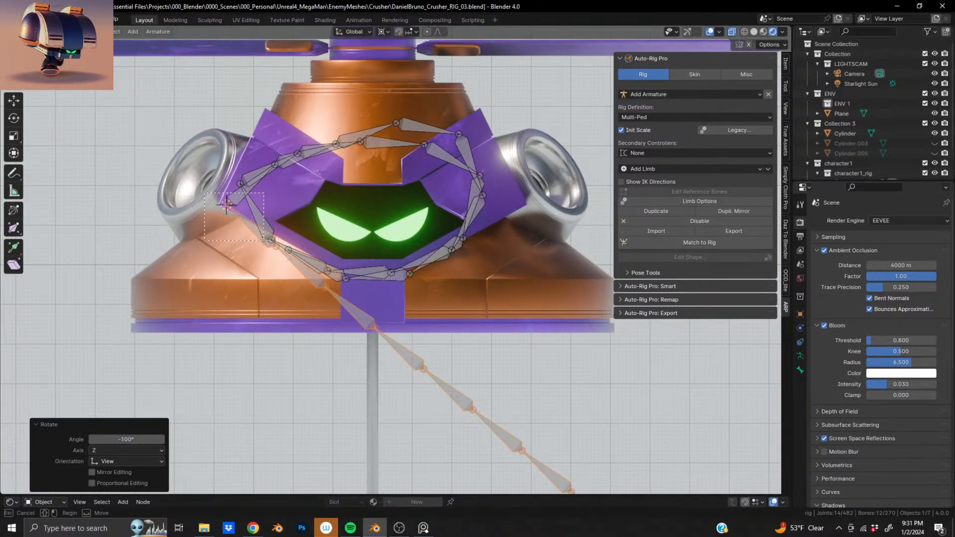
ctrl+drag(210, 188, 243, 218)
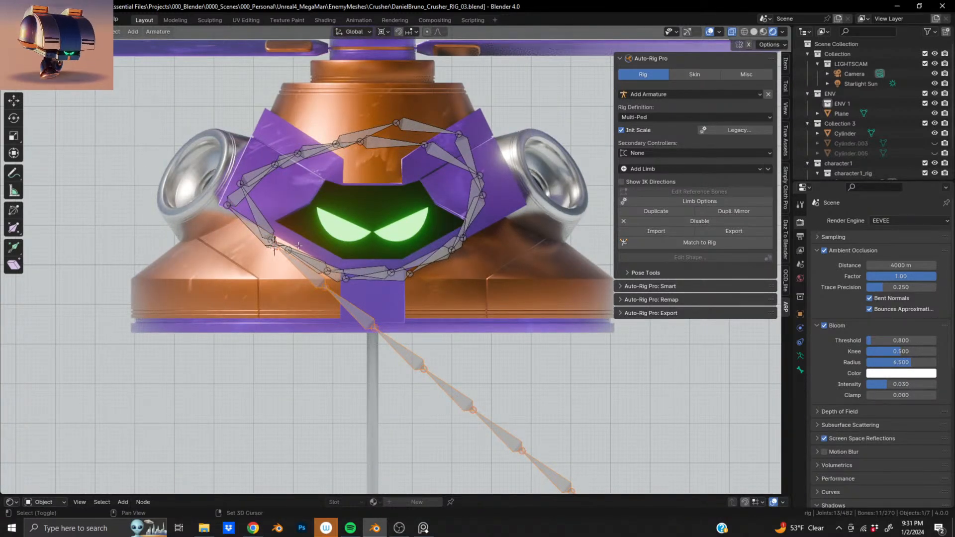
key(r)
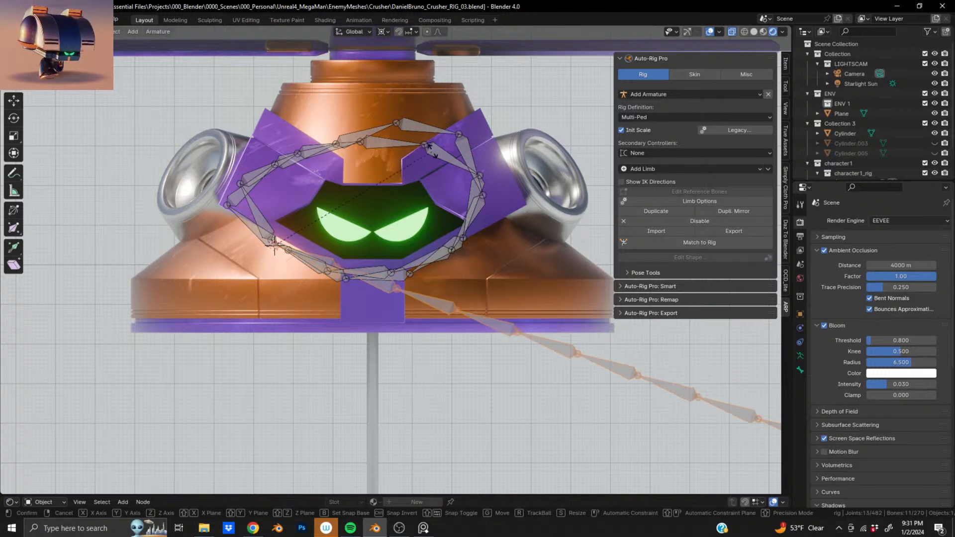
click(429, 144)
Bend the chain at the joint directly below the face and at the lower-right joint, following the first coil upward.
ctrl+drag(304, 225, 329, 279)
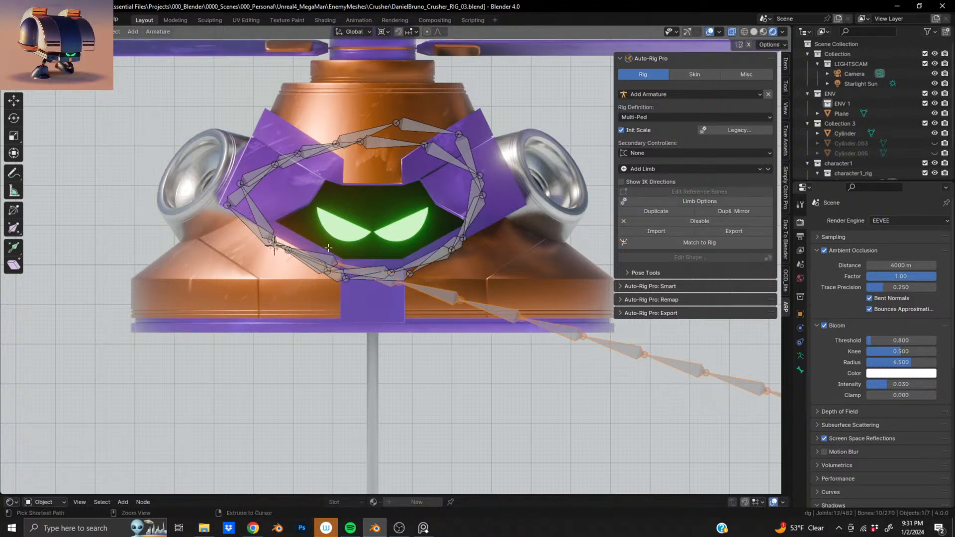
ctrl+drag(324, 244, 340, 273)
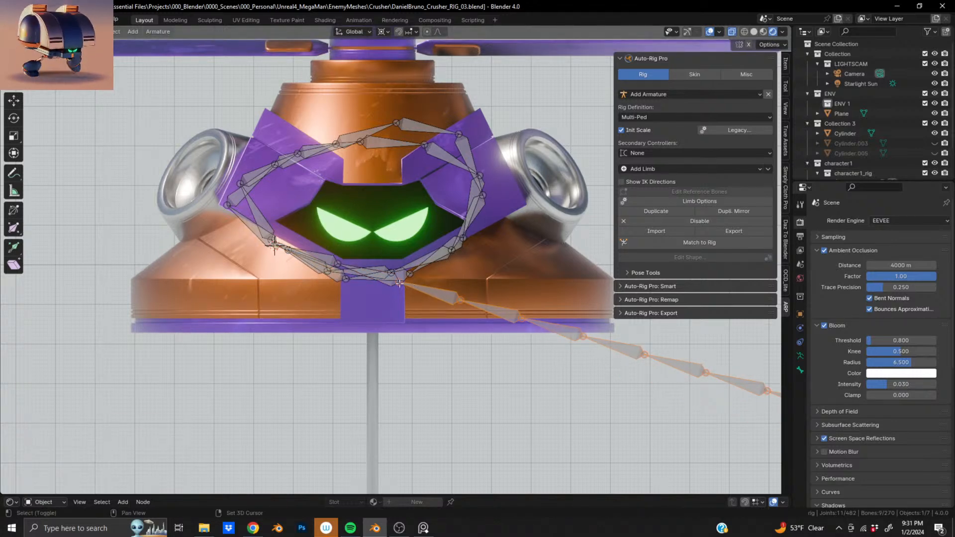
key(r)
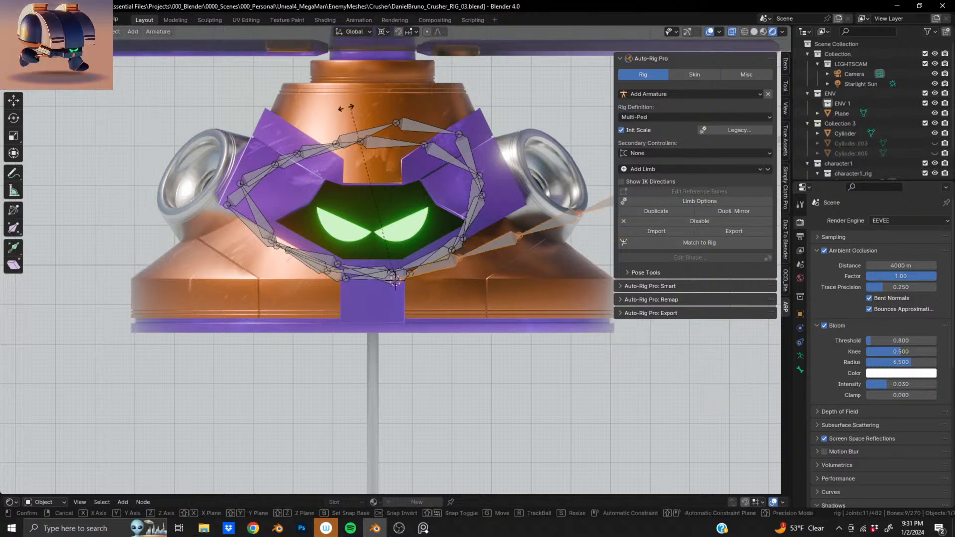
click(321, 102)
ctrl+drag(376, 219, 435, 307)
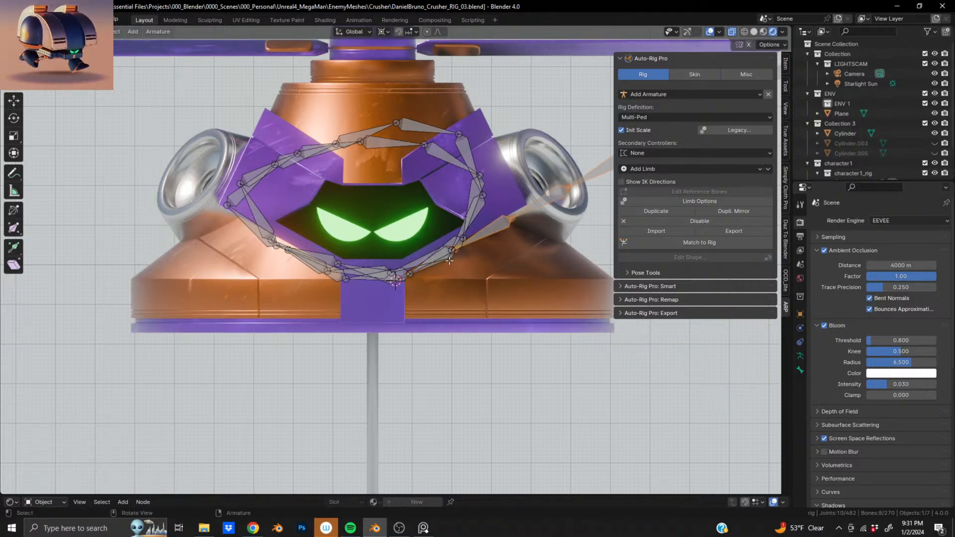
key(r)
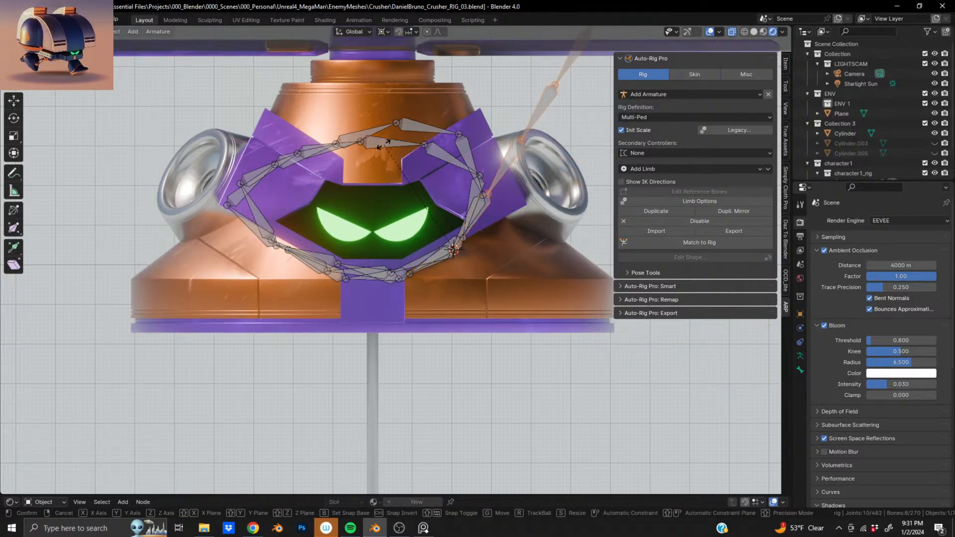
click(437, 145)
Bend the chain at the joint on the face's right side, rotating the remaining bones inward toward the forehead.
ctrl+drag(465, 191, 499, 239)
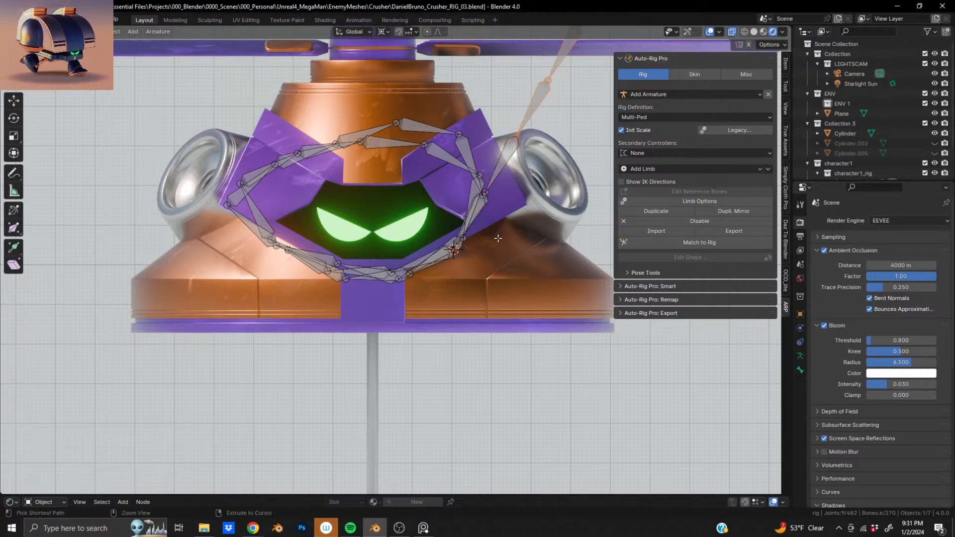
shift+click(500, 171)
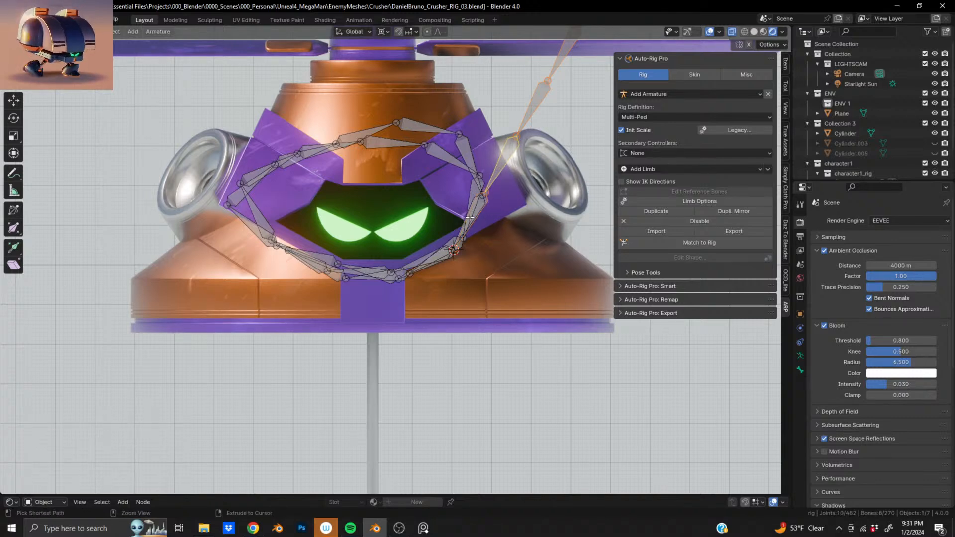
ctrl+drag(436, 219, 488, 295)
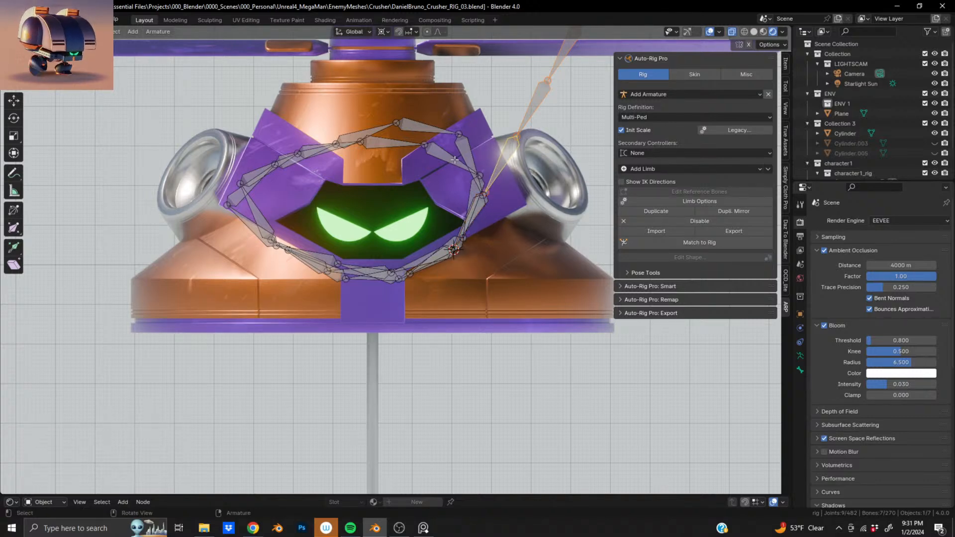
shift+right_click(484, 195)
shift+middle_drag(484, 194, 478, 273)
key(r)
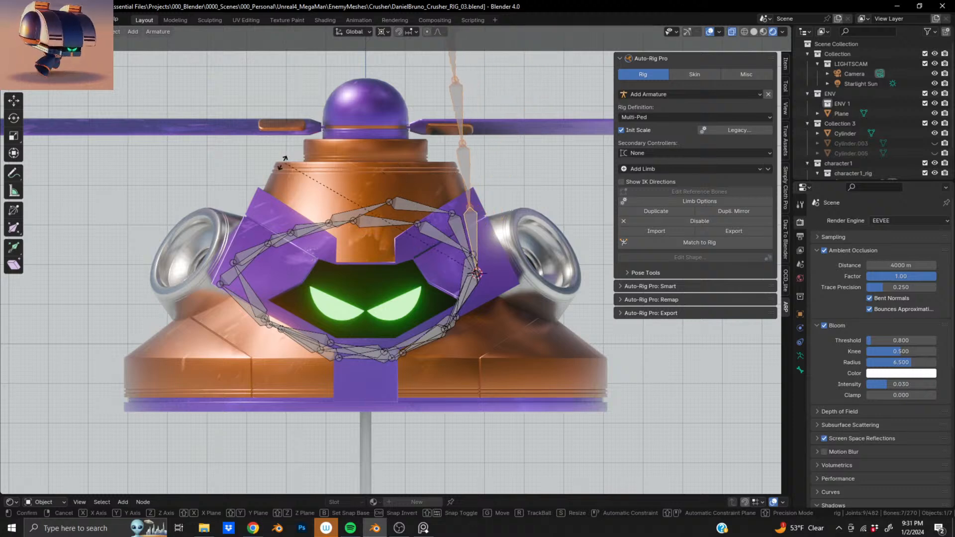
click(172, 263)
Place the 3D cursor on the upper-right joint and rotate the bones beyond it by about -61.9° across the forehead.
ctrl+drag(442, 255, 480, 284)
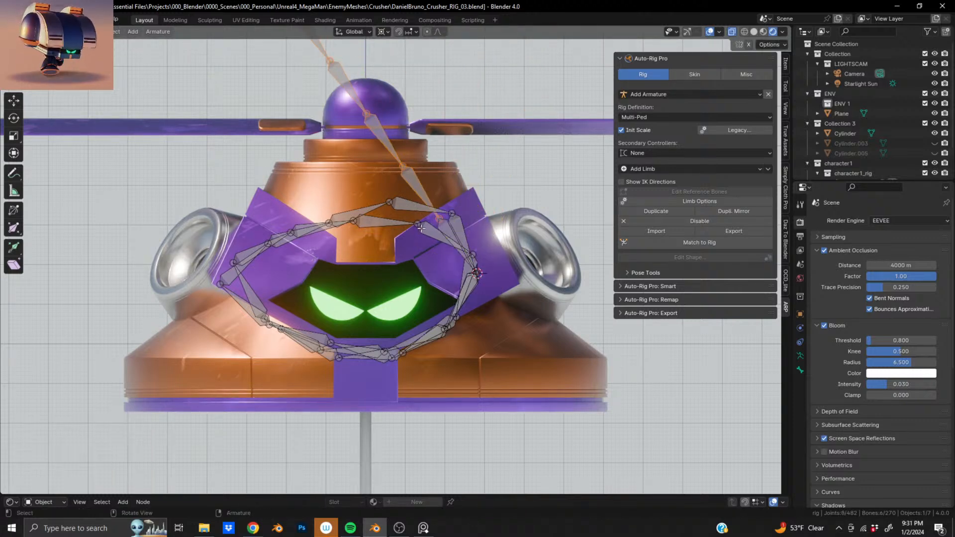
shift+right_click(439, 219)
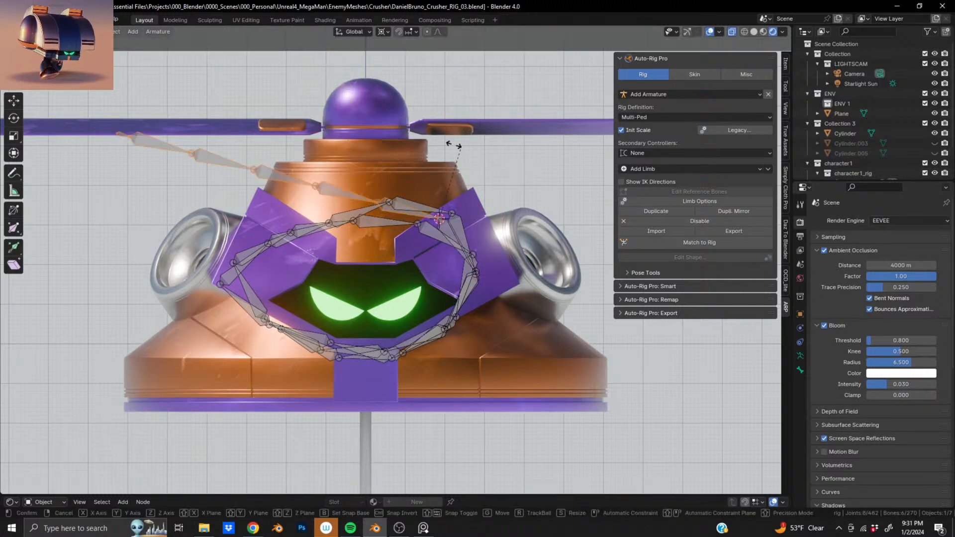
key(r)
click(433, 151)
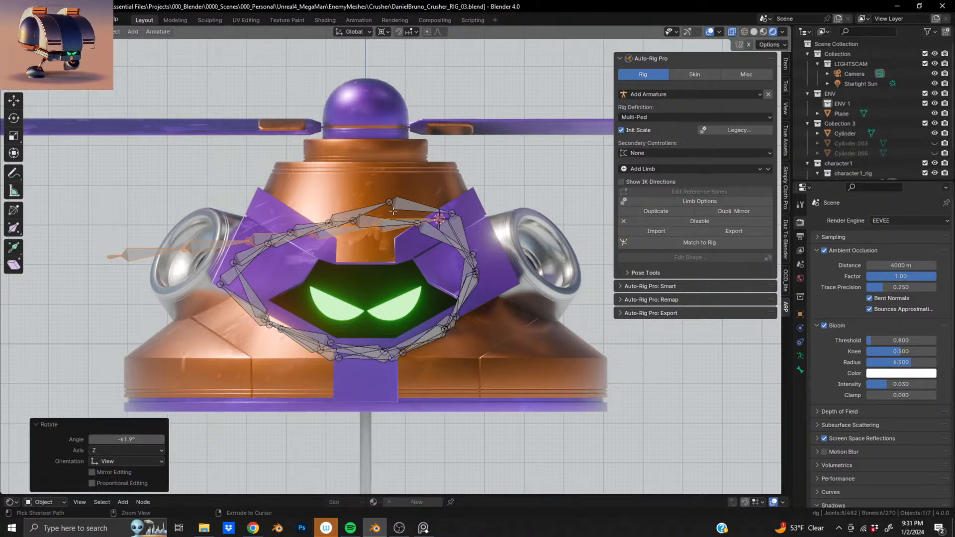
Bend the chain at the forehead's centre joint and at the next joint on the left brow plate.
ctrl+drag(393, 211, 400, 231)
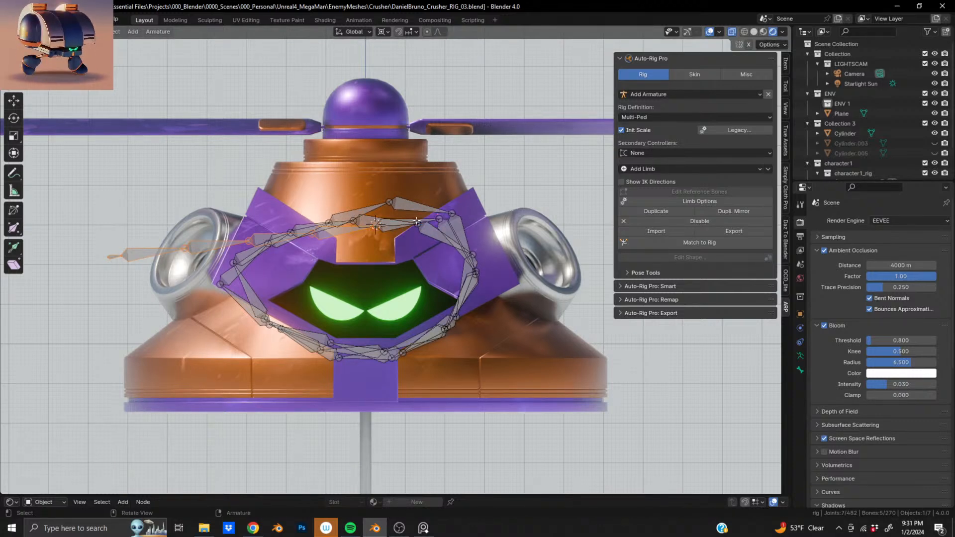
key(r)
click(428, 187)
ctrl+drag(440, 257, 356, 227)
shift+right_click(315, 241)
key(r)
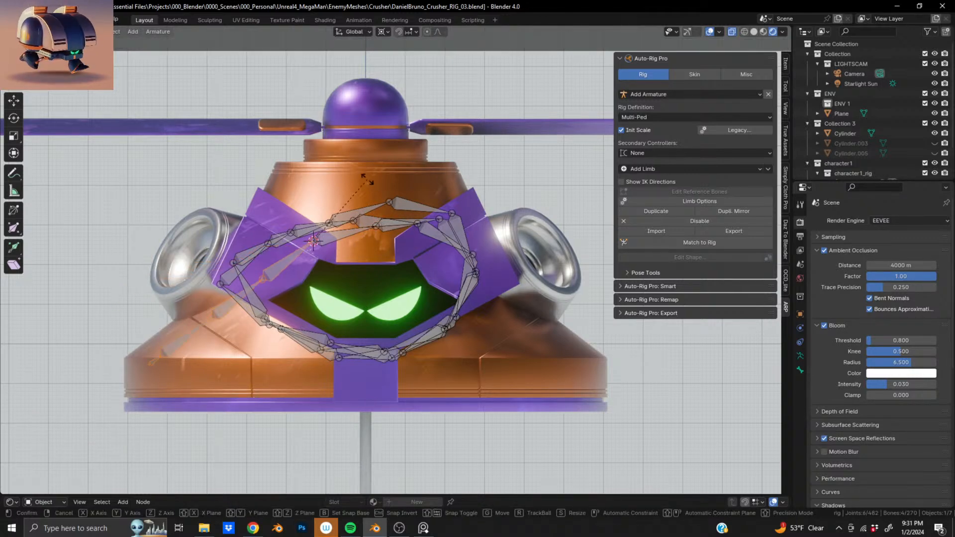
click(375, 187)
Rotate the last three bones by about -103° around the joint on the left brow plate.
shift+click(257, 266)
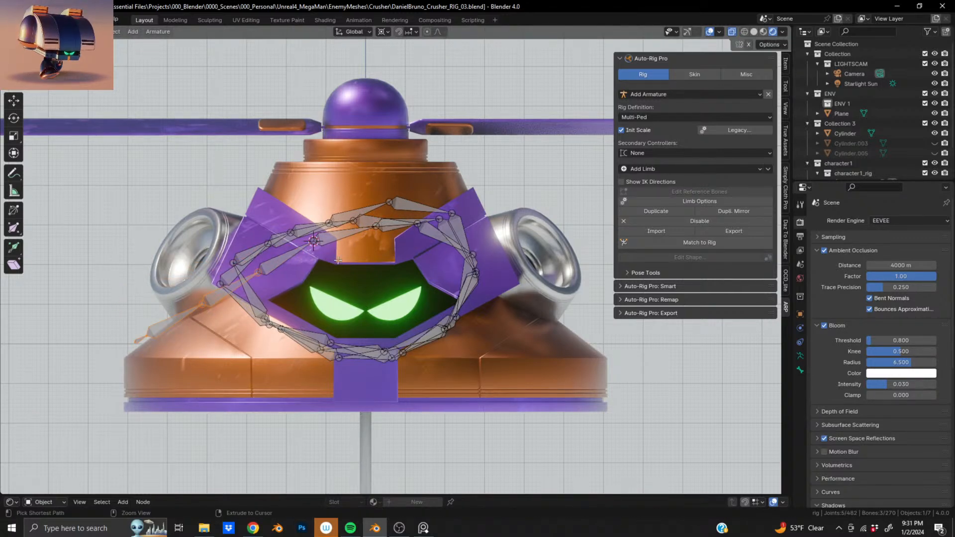
shift+right_click(259, 272)
key(r)
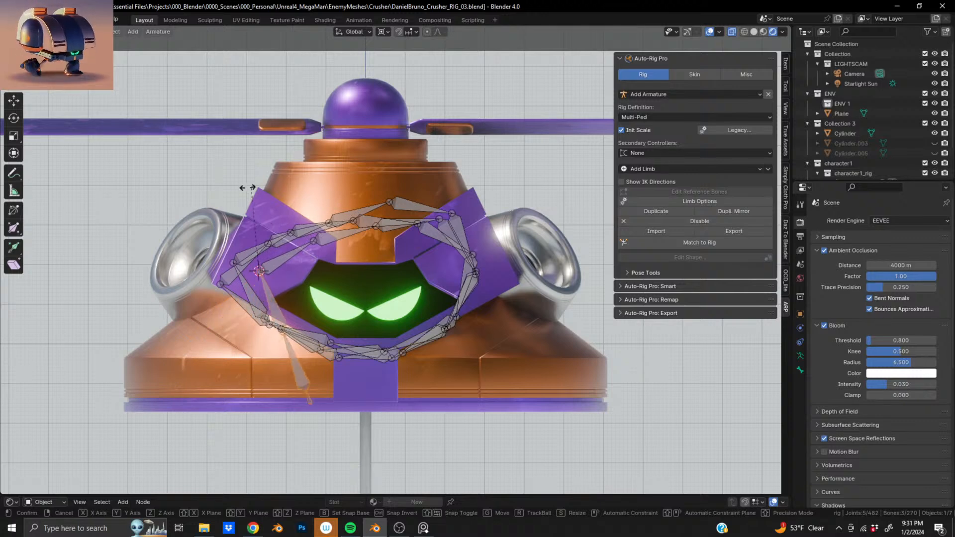
click(220, 191)
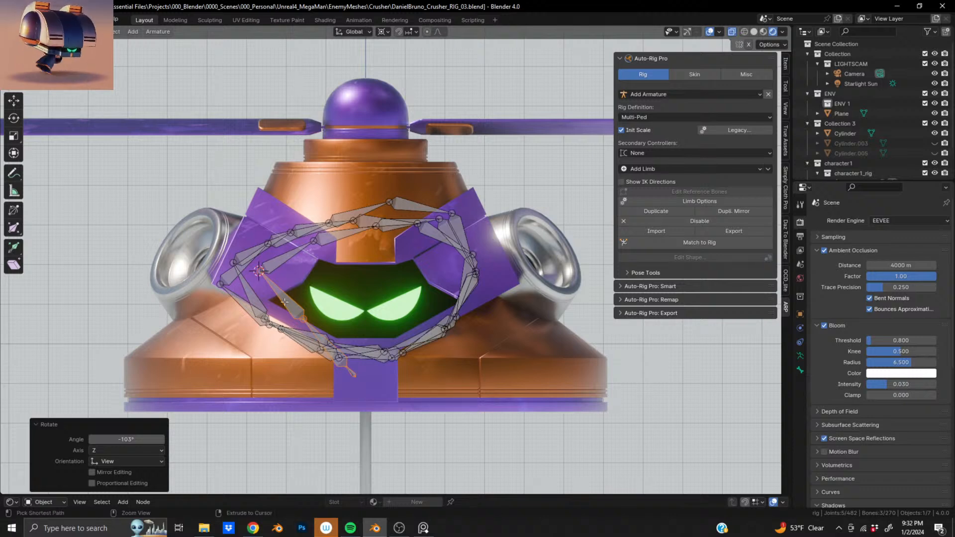
Rotate the last two bones by about -18.6° around the joint at the face's lower-left corner.
click(317, 318)
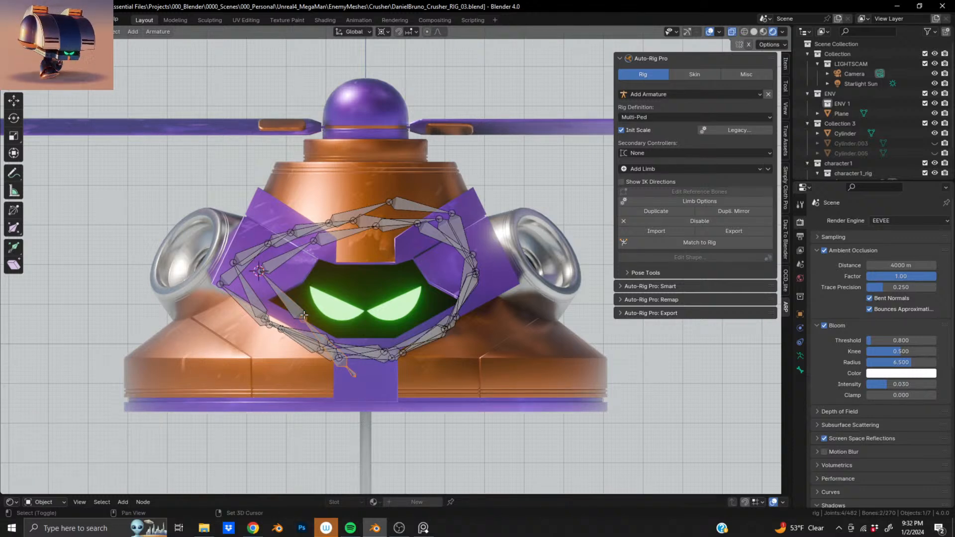
key(r)
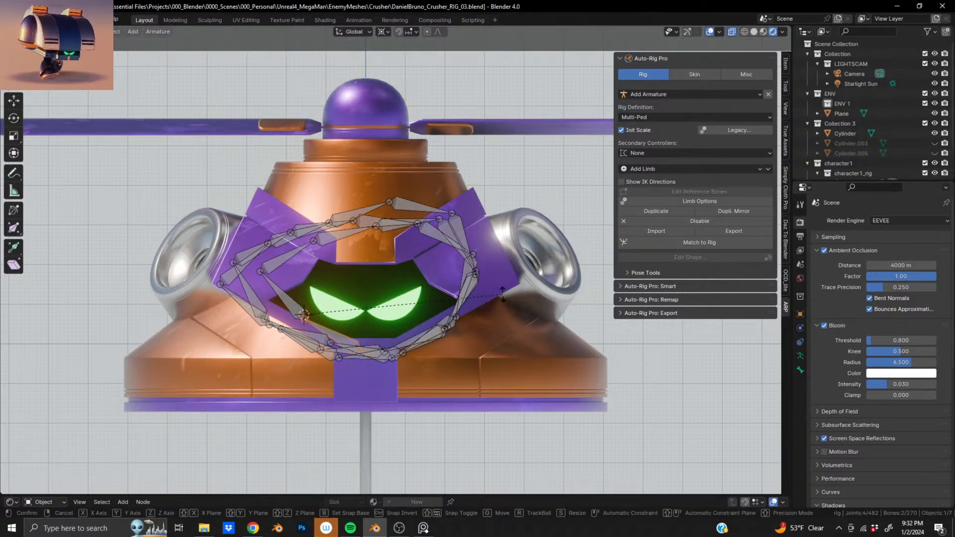
click(503, 299)
Rotate only the chain's end bone by about 56.2° around its base joint so it points down toward the pole.
shift+middle_drag(438, 388, 446, 363)
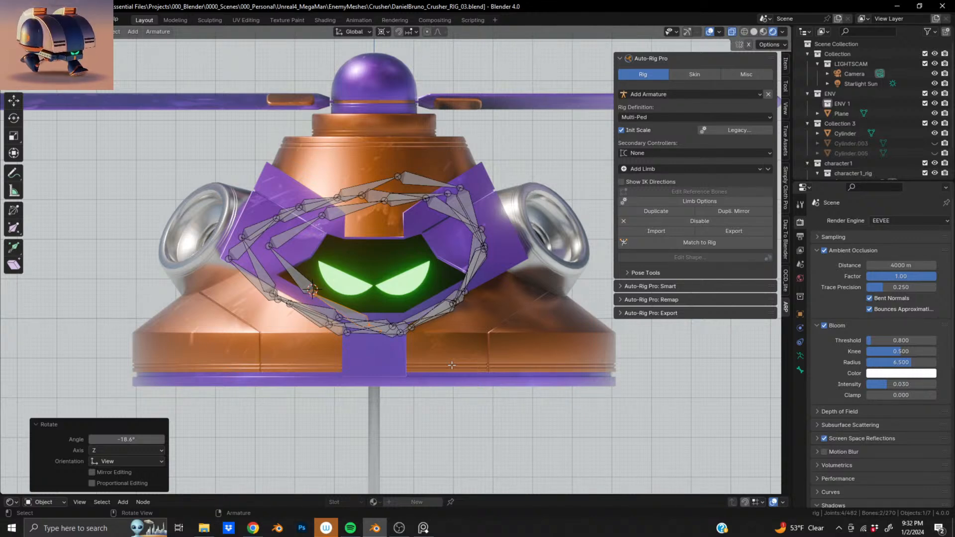
shift+middle_drag(461, 336, 481, 264)
scroll(403, 290, up, 5)
middle_drag(422, 254, 423, 256)
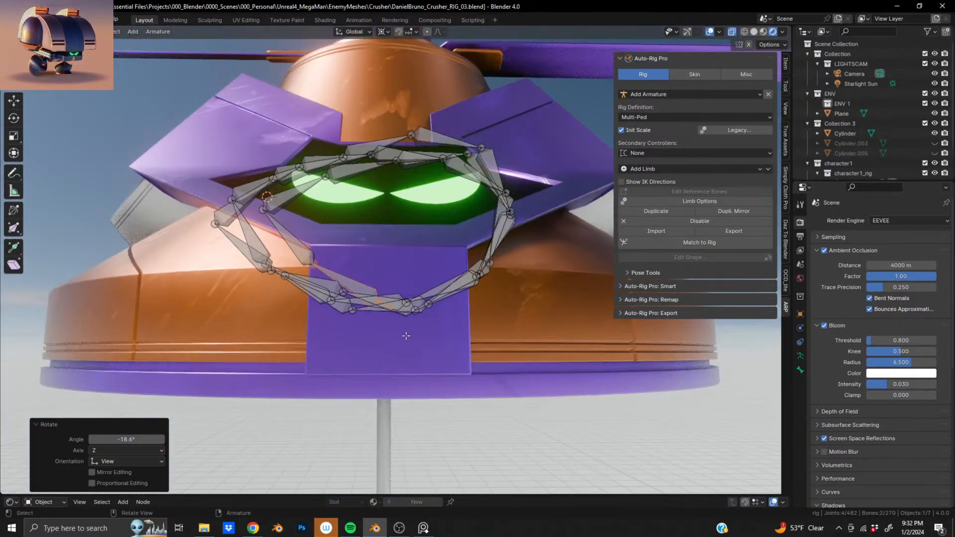
middle_drag(405, 335, 384, 331)
scroll(381, 329, up, 3)
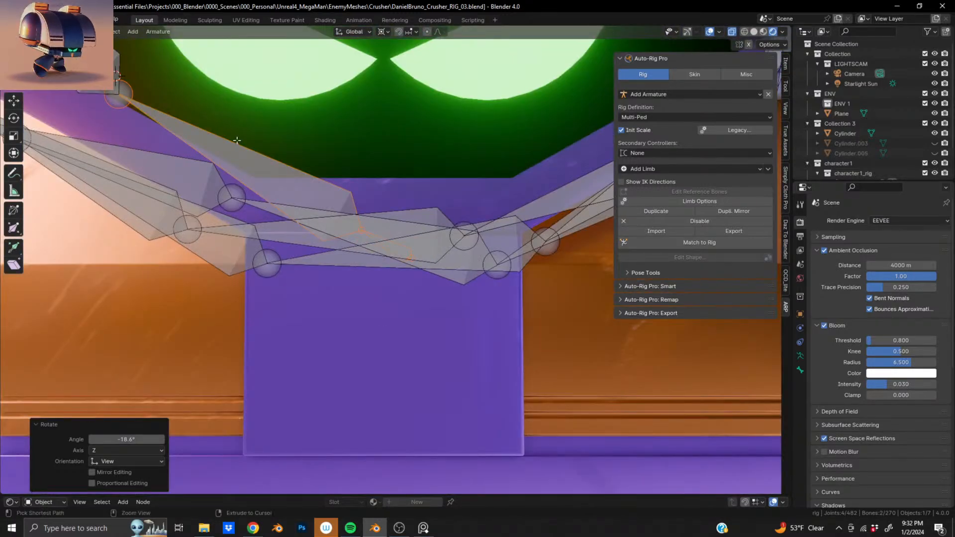
mouse_move(242, 102)
ctrl+shift+right_down()
mouse_move(85, 112)
mouse_move(229, 109)
ctrl+shift+right_up()
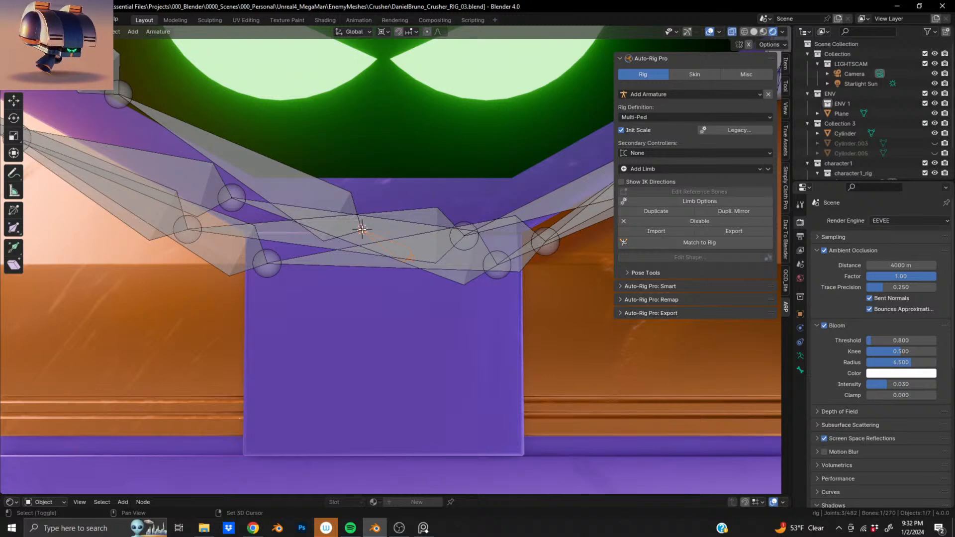
key(r)
click(424, 344)
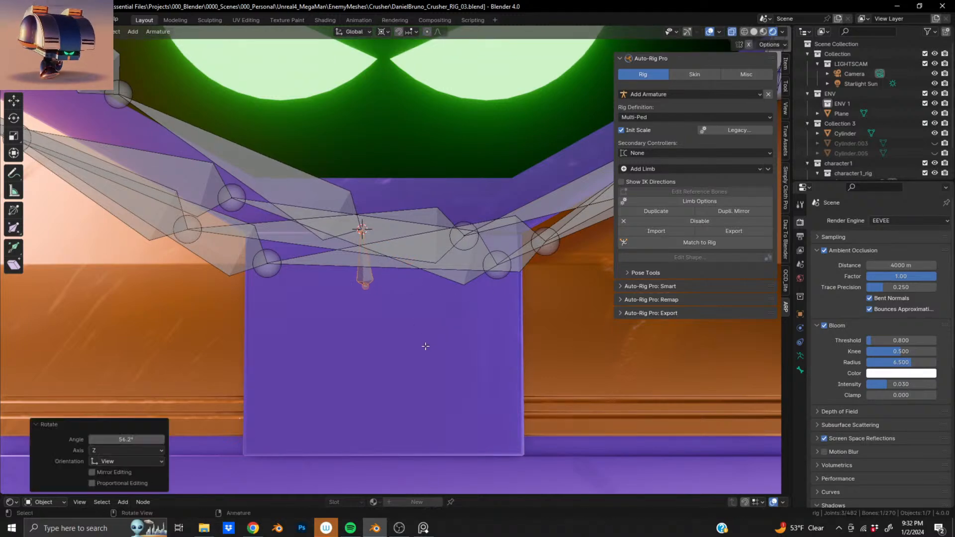
Apply the coiled reference bones to the control rig with Match to Rig.
scroll(426, 333, down, 5)
middle_drag(426, 333, 573, 294)
click(698, 243)
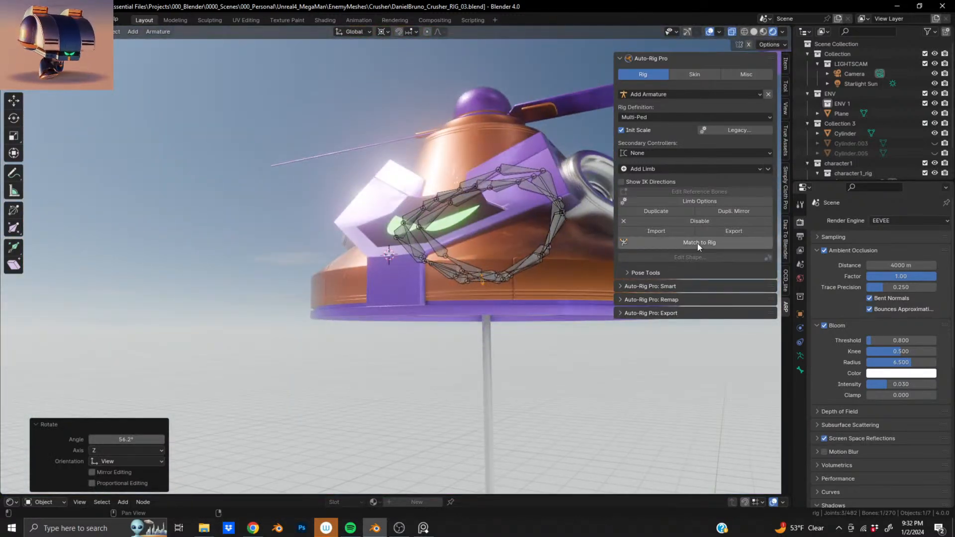
middle_drag(520, 279, 360, 269)
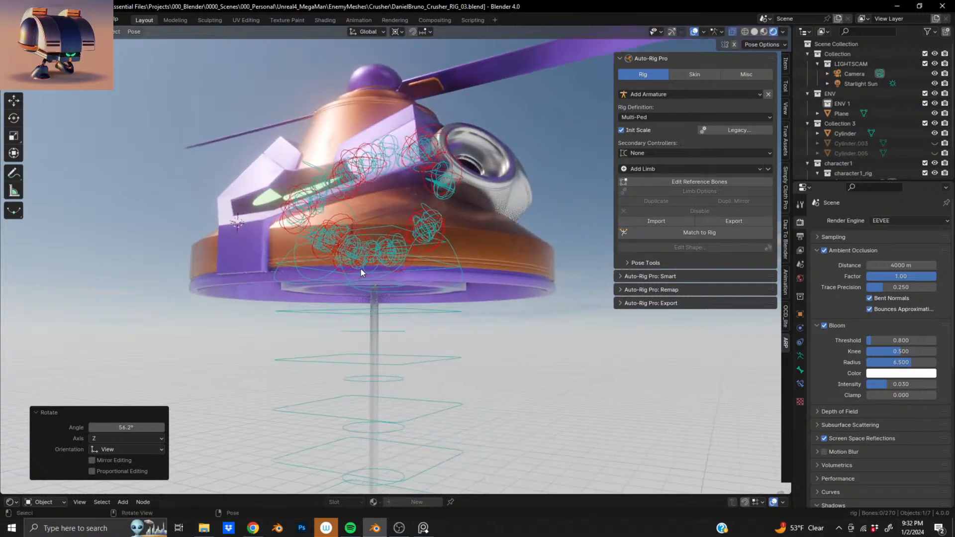
Select the spline chain's end controller at the top of the pole, inside the hub under the head.
scroll(417, 309, up, 4)
middle_drag(417, 309, 225, 234)
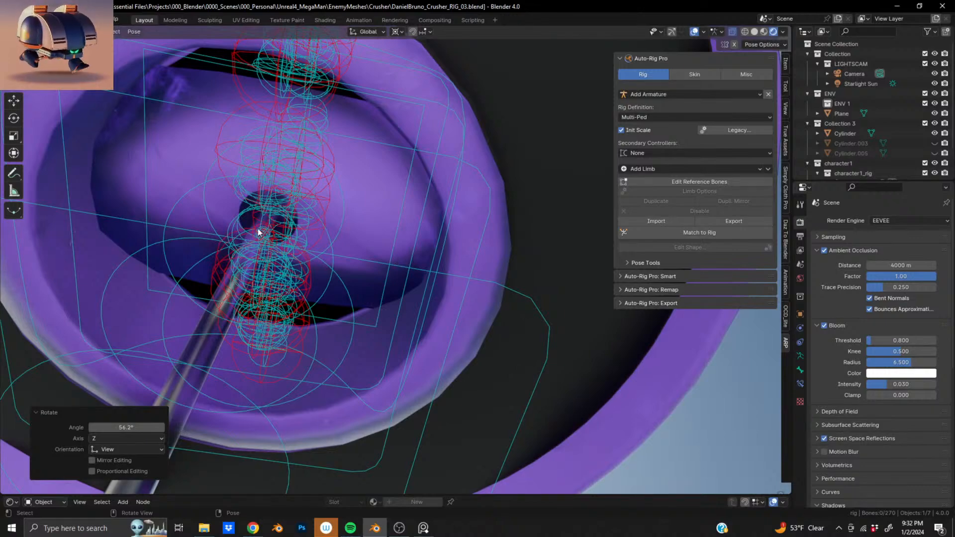
middle_drag(259, 201, 511, 259)
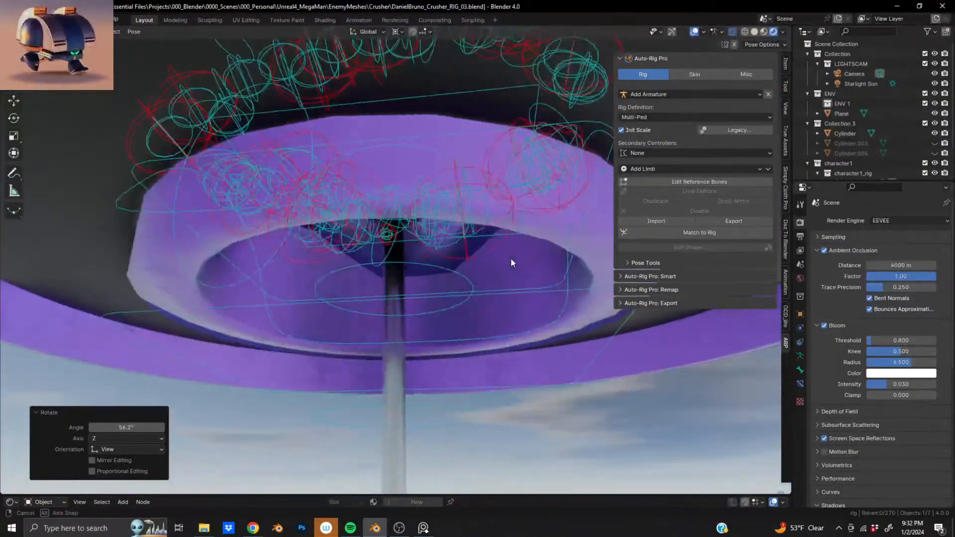
click(390, 243)
scroll(390, 243, down, 10)
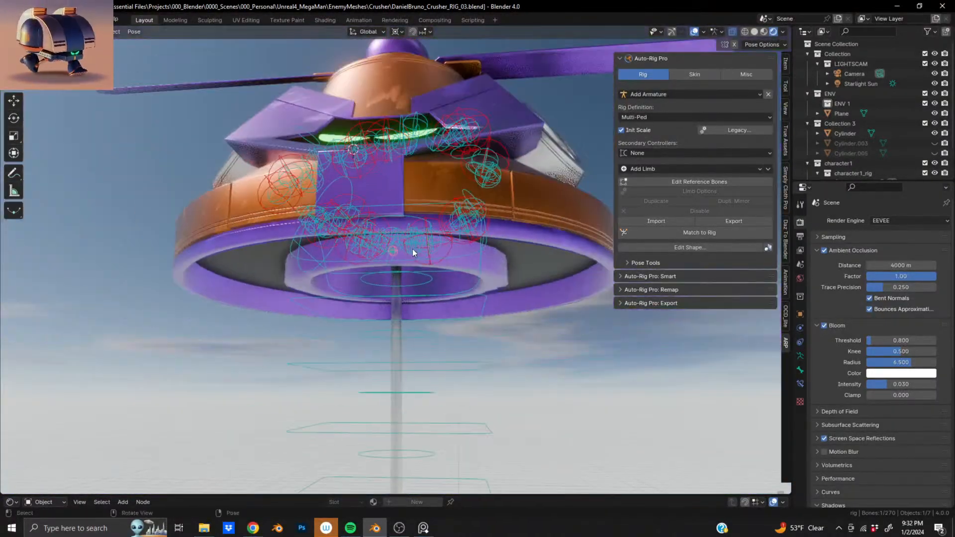
Try moving the chain's end controller along the Z axis and undo the move.
scroll(378, 331, down, 5)
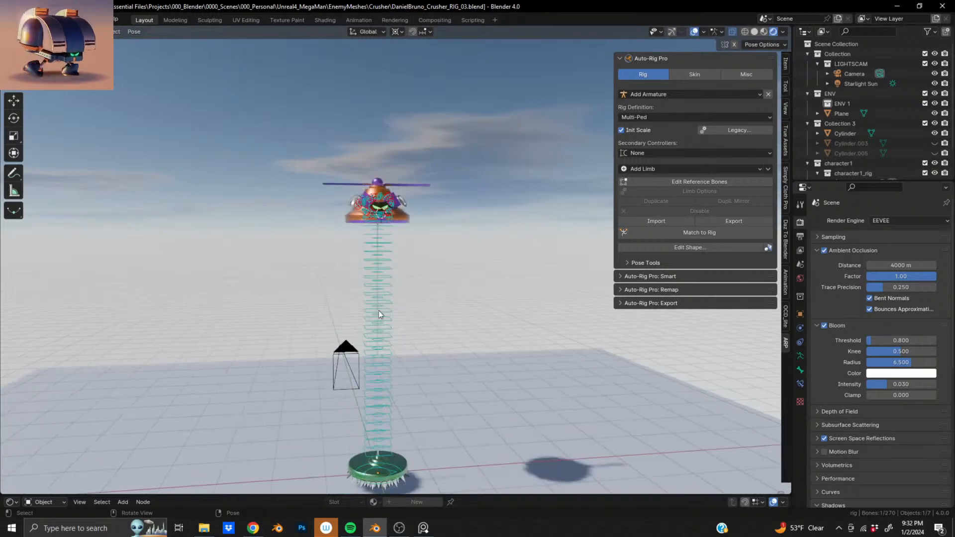
scroll(341, 344, up, 10)
scroll(315, 267, down, 6)
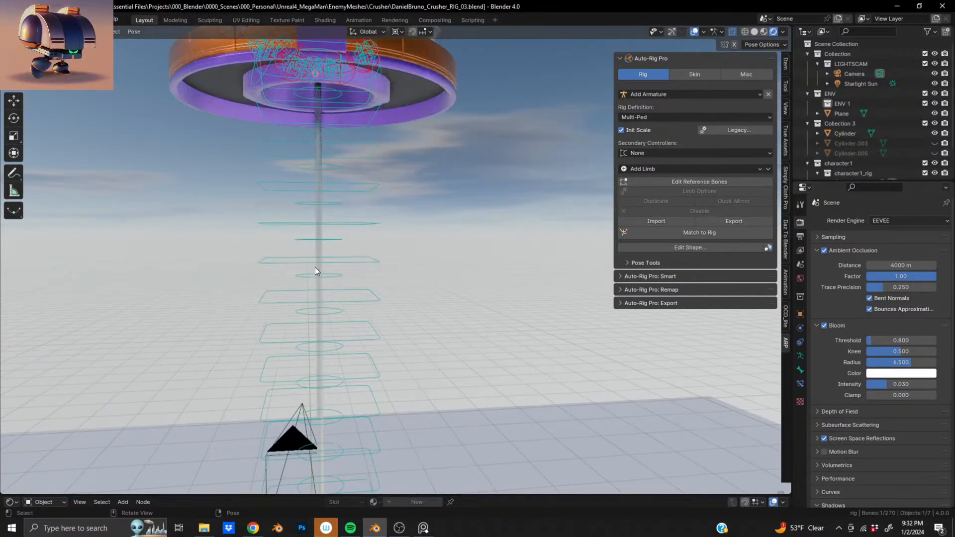
middle_drag(322, 340, 336, 280)
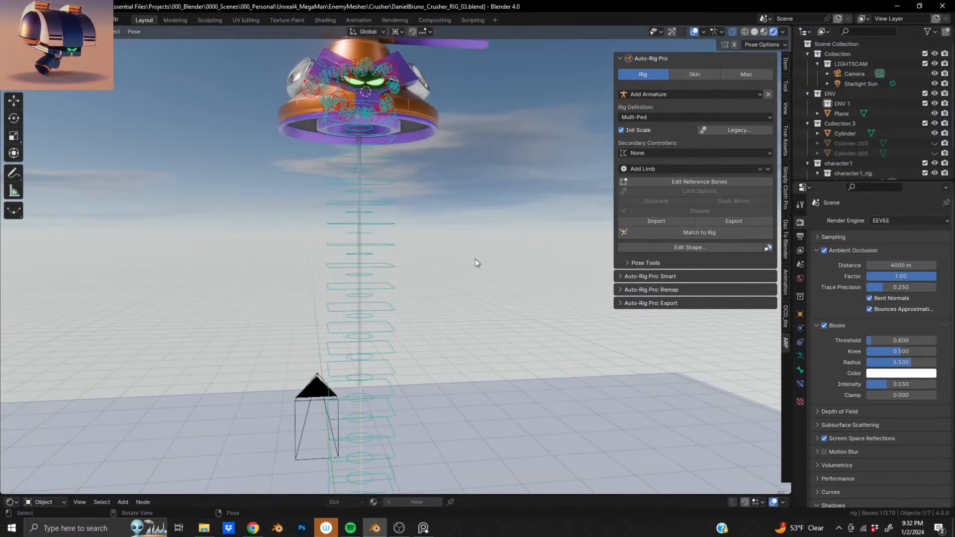
key(g)
key(z)
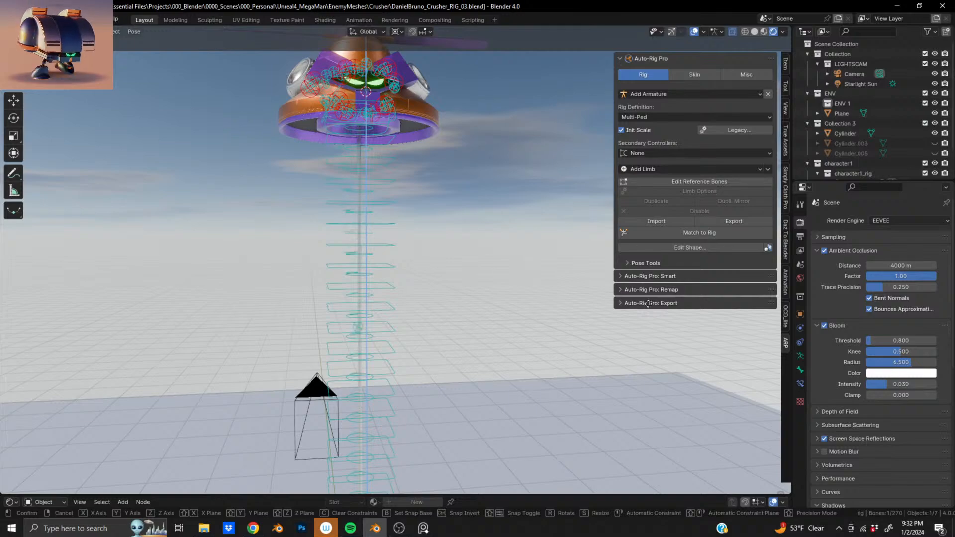
click(631, 464)
key(ctrl+z)
Try lowering the chain's end controller about 4.85 m along the Z axis and check how the coil follows.
shift+middle_drag(404, 156, 461, 286)
scroll(466, 290, up, 5)
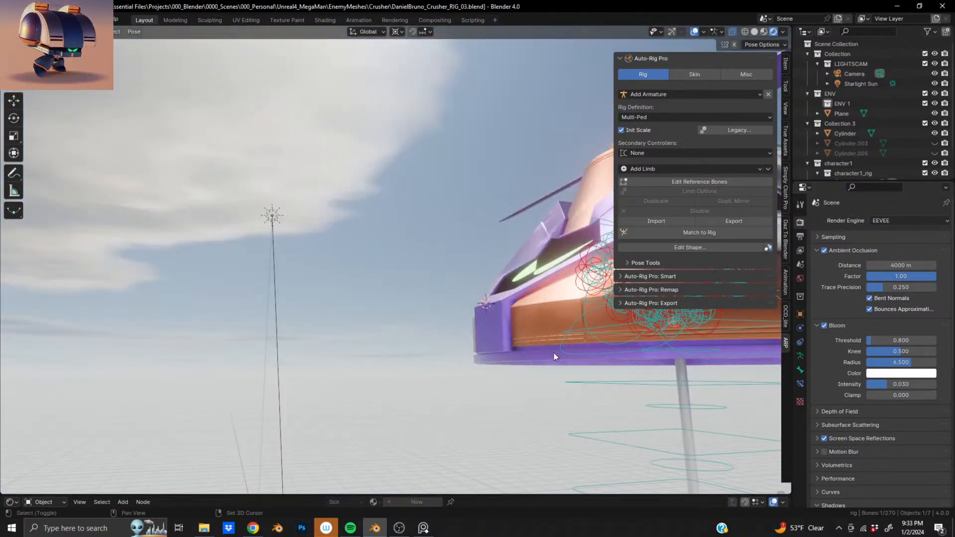
middle_drag(554, 354, 462, 279)
key(g)
key(z)
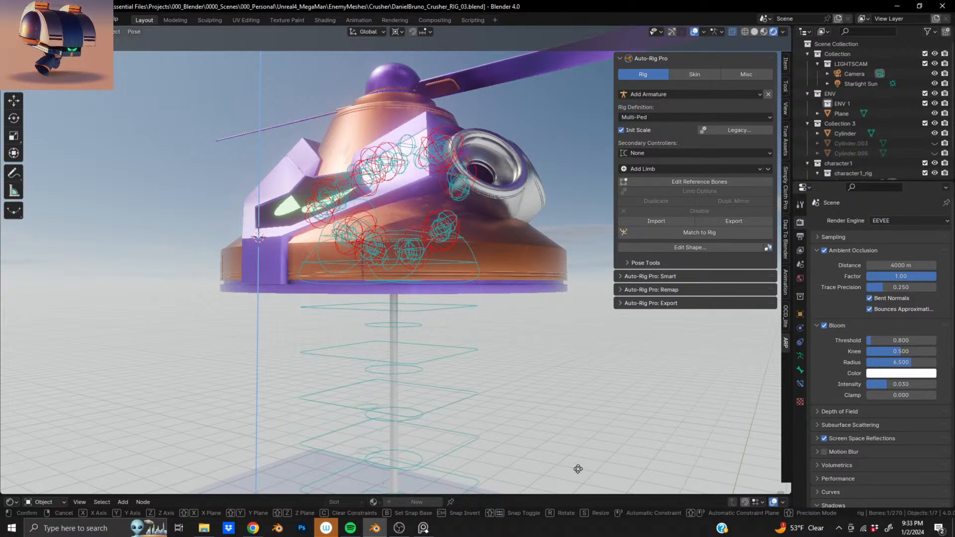
click(595, 332)
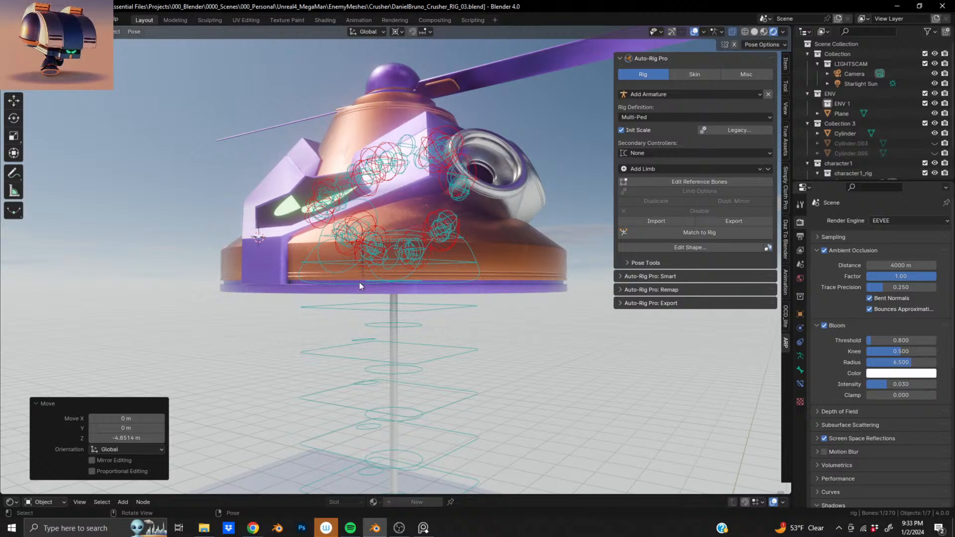
scroll(360, 282, down, 6)
scroll(390, 438, down, 3)
shift+middle_drag(390, 438, 387, 327)
scroll(390, 297, up, 6)
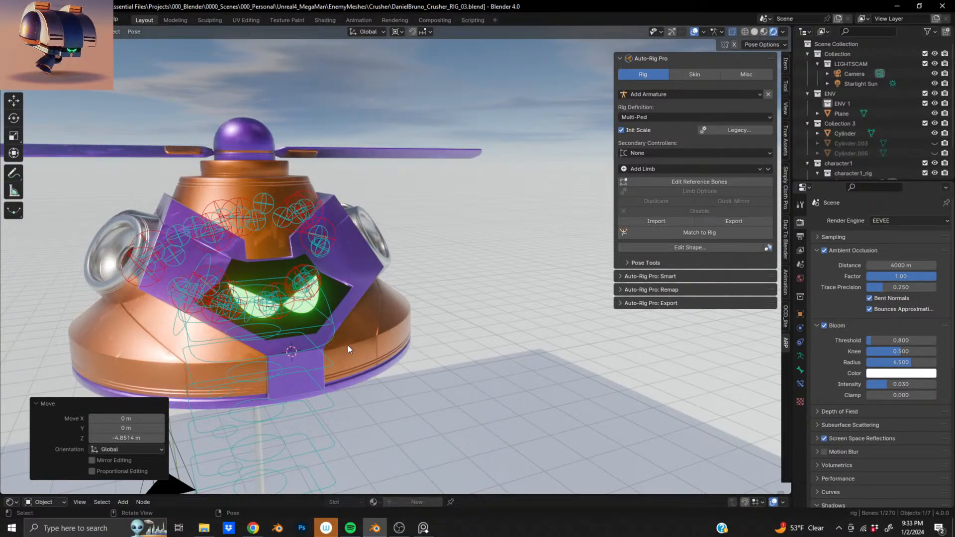
Move the chain's end controller down about 0.43 m along the Z axis.
middle_drag(348, 347, 653, 300)
scroll(430, 327, down, 3)
middle_drag(336, 333, 479, 322)
shift+middle_drag(356, 320, 488, 185)
scroll(474, 343, up, 5)
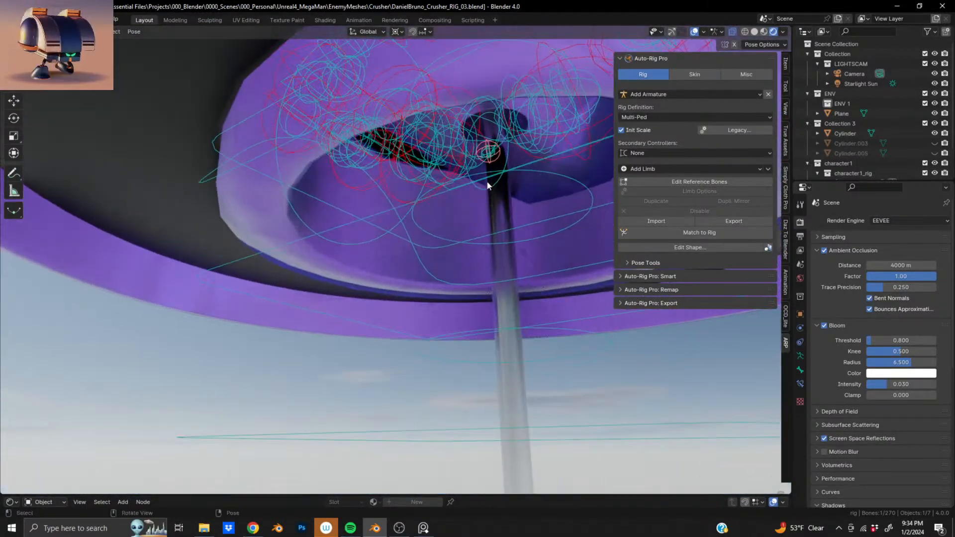
scroll(497, 163, down, 4)
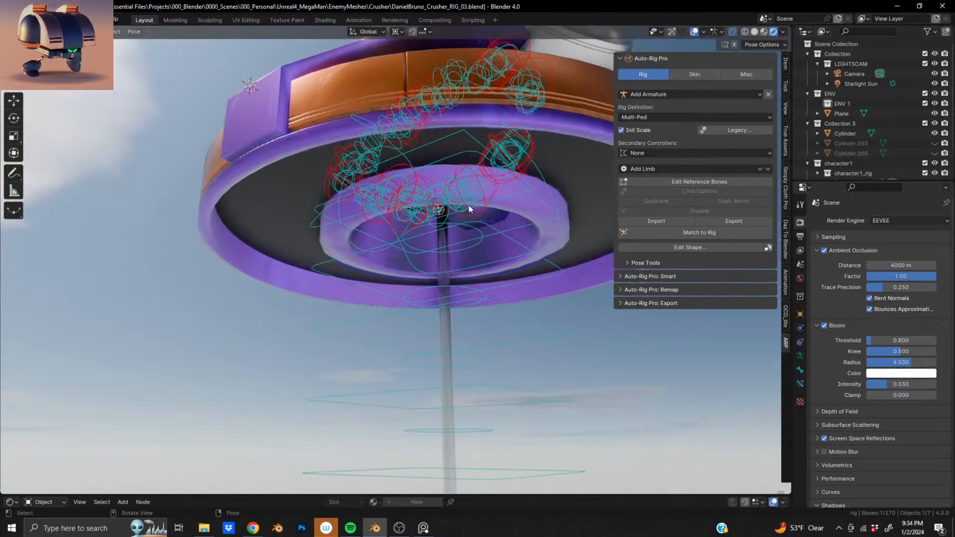
key(g)
key(z)
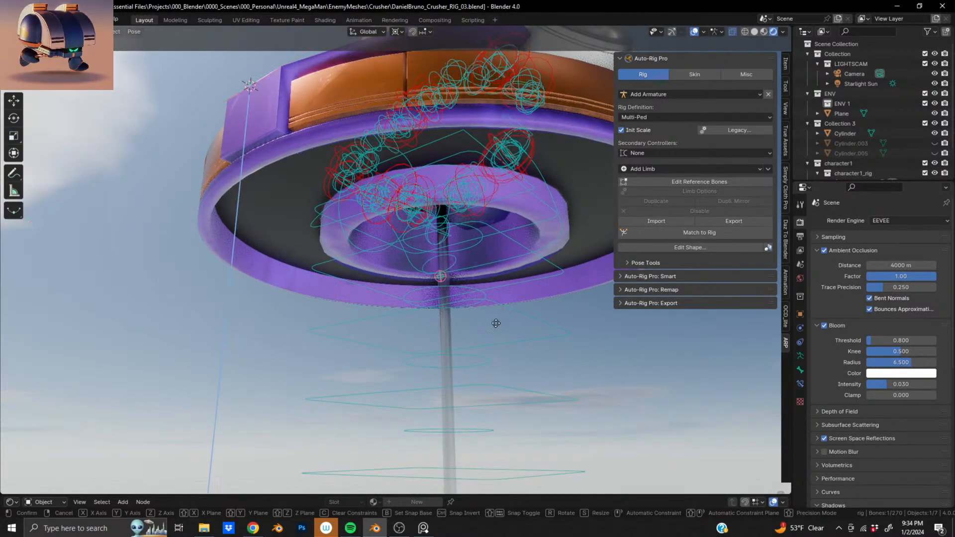
click(532, 466)
Try lowering the chain's end controller about 8.77 m along the Z axis toward the spiked base, then undo it.
scroll(354, 255, down, 5)
scroll(354, 255, down, 2)
middle_drag(354, 256, 426, 272)
key(g)
key(z)
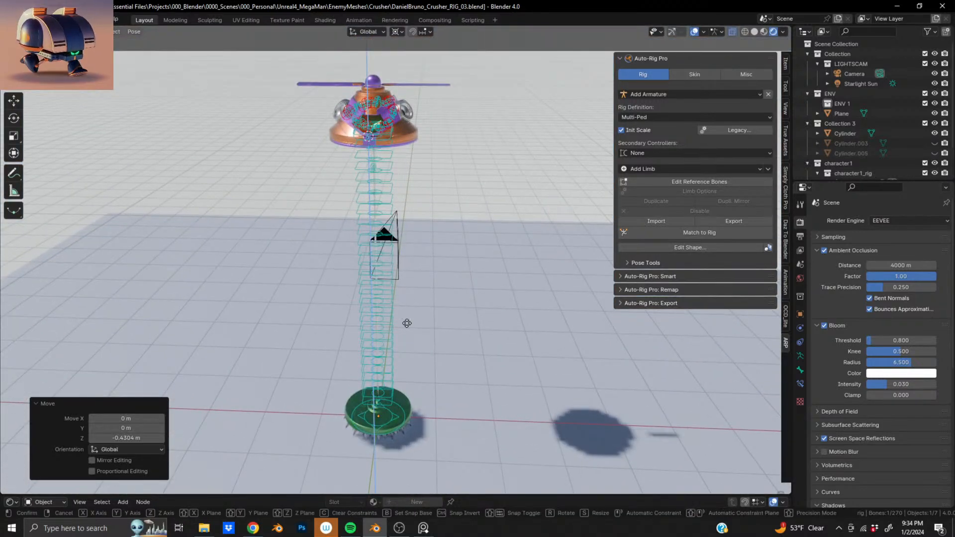
click(436, 264)
scroll(366, 193, up, 5)
shift+middle_drag(403, 313, 294, 320)
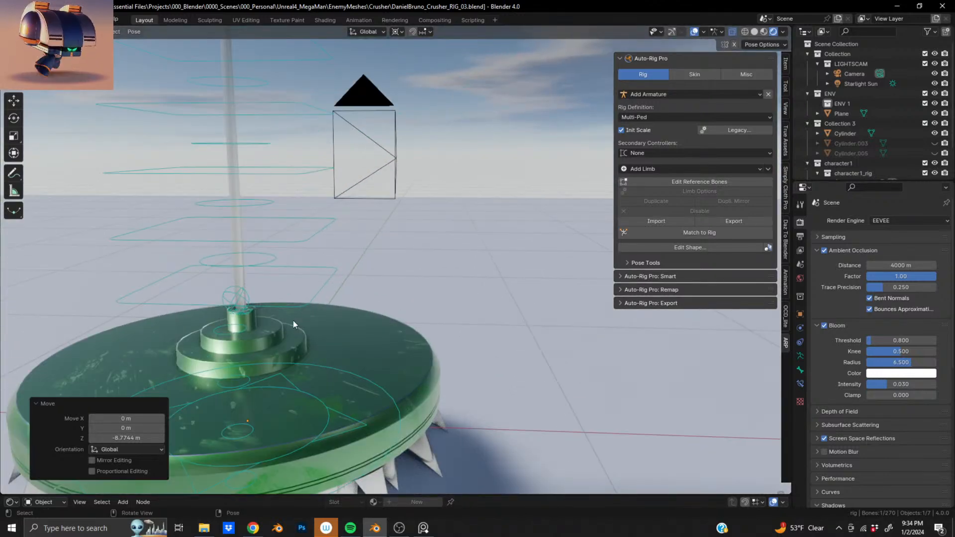
key(ctrl+z)
Examine the end controller's placement at the pole's top inside the hub under the head.
scroll(294, 318, down, 9)
shift+middle_drag(349, 140, 366, 333)
scroll(360, 264, up, 4)
scroll(359, 263, up, 4)
scroll(362, 258, up, 2)
shift+middle_drag(262, 337, 407, 216)
scroll(366, 264, up, 3)
scroll(382, 199, up, 3)
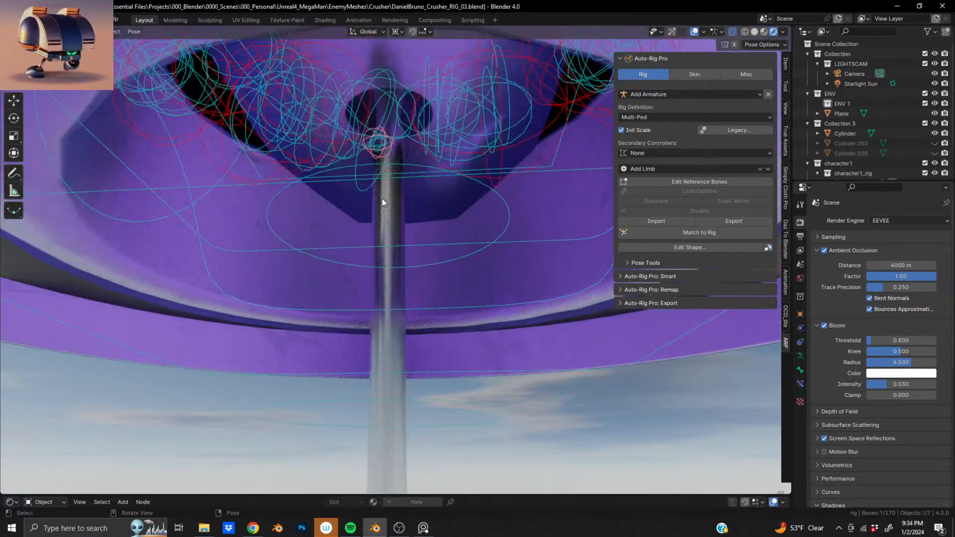
scroll(379, 160, down, 7)
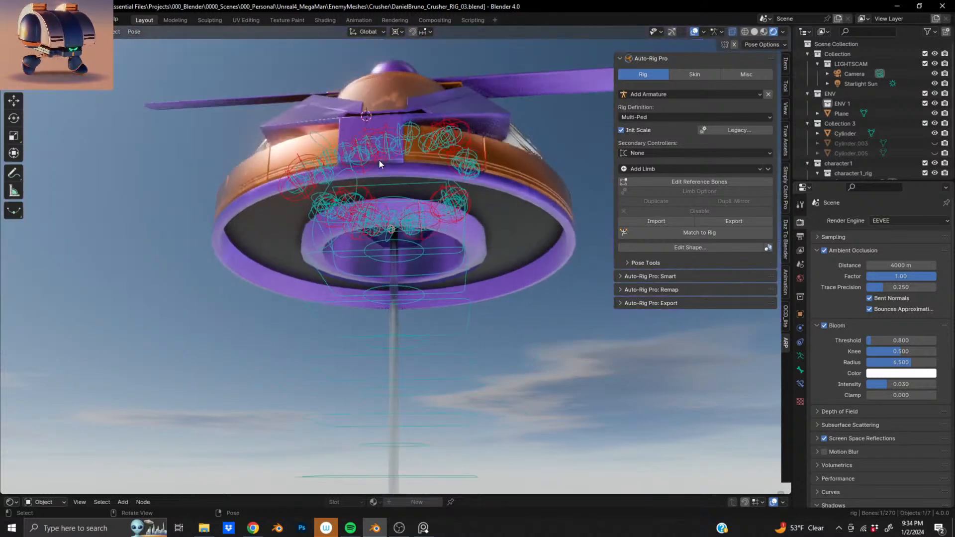
Lower the chain's end controller along the Z axis partway down the pole.
scroll(374, 338, down, 4)
shift+middle_drag(375, 341, 402, 252)
key(g)
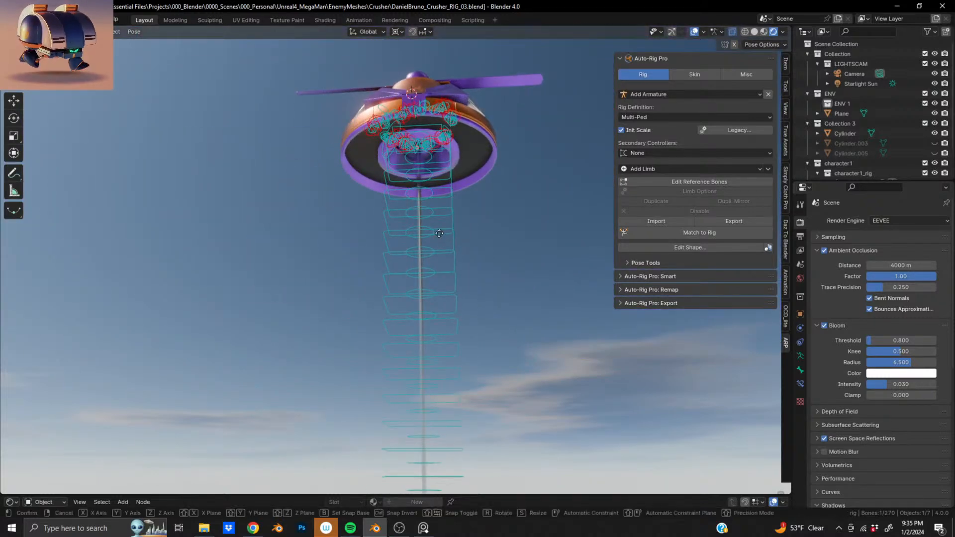
key(z)
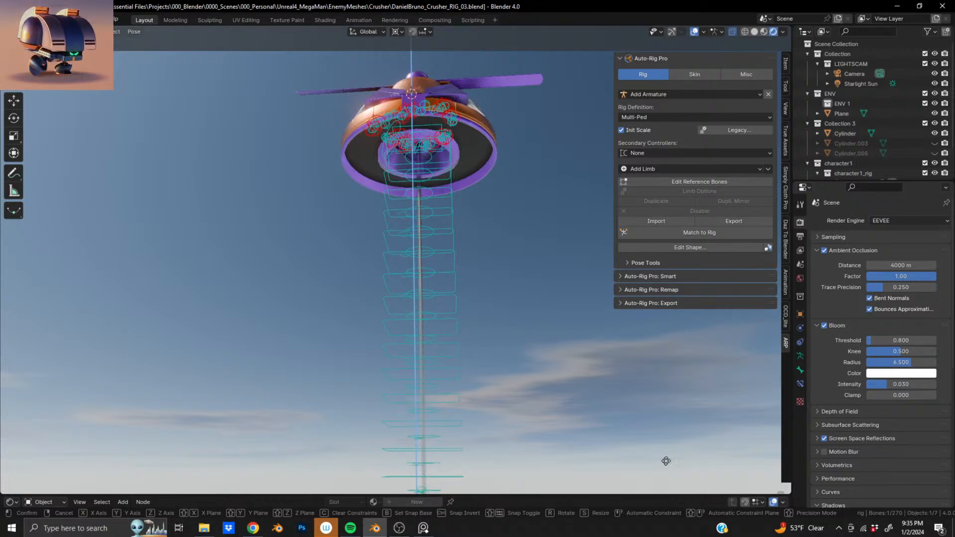
click(694, 274)
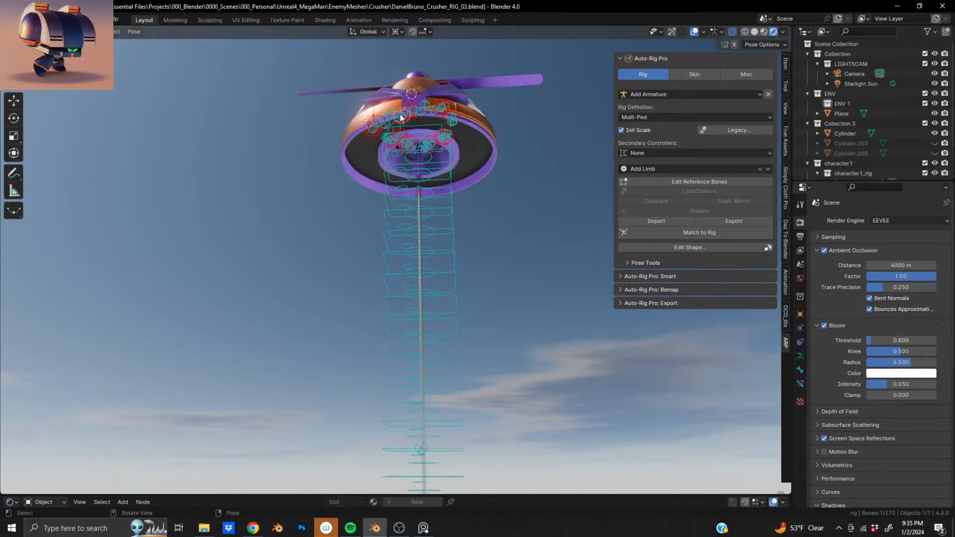
Test moving two of the coil's sphere controllers freely away from the head and undo the last move.
key(g)
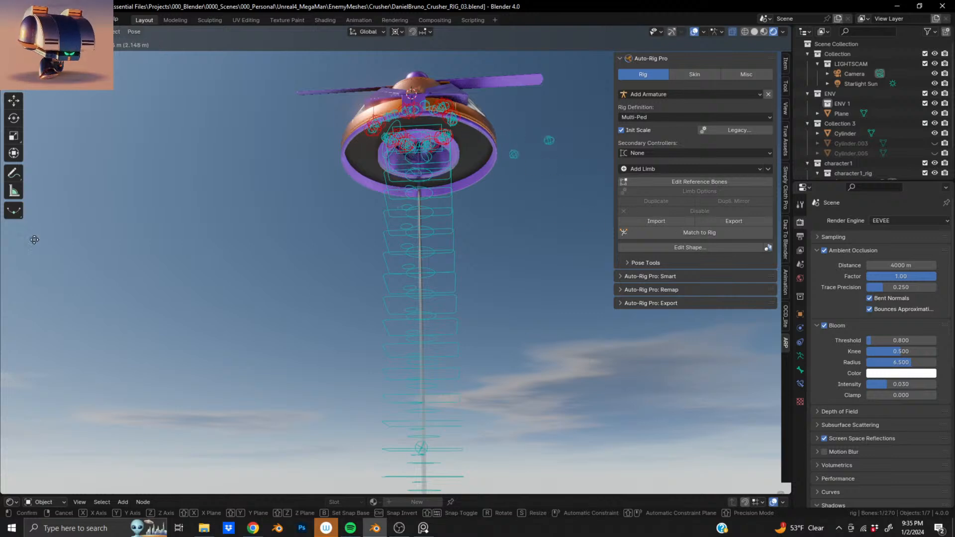
click(420, 229)
click(443, 115)
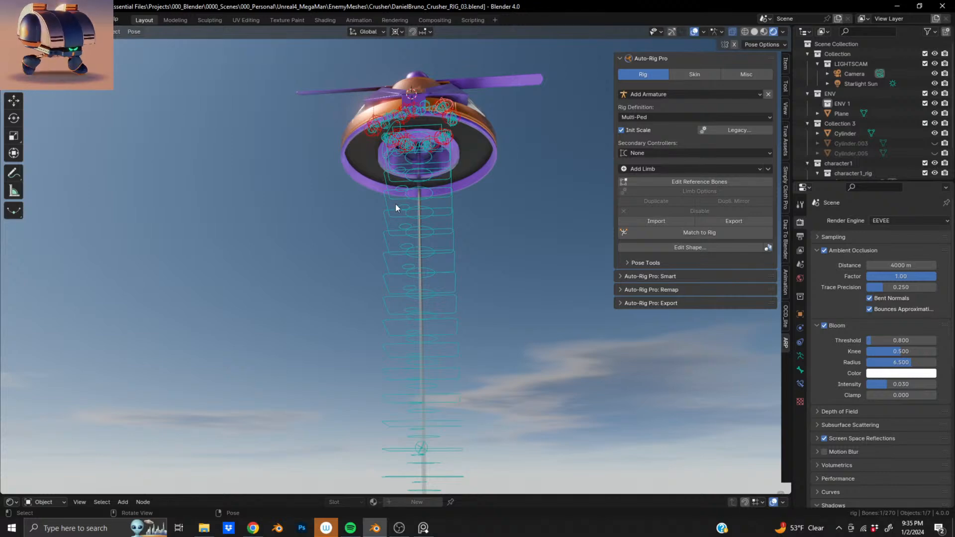
key(g)
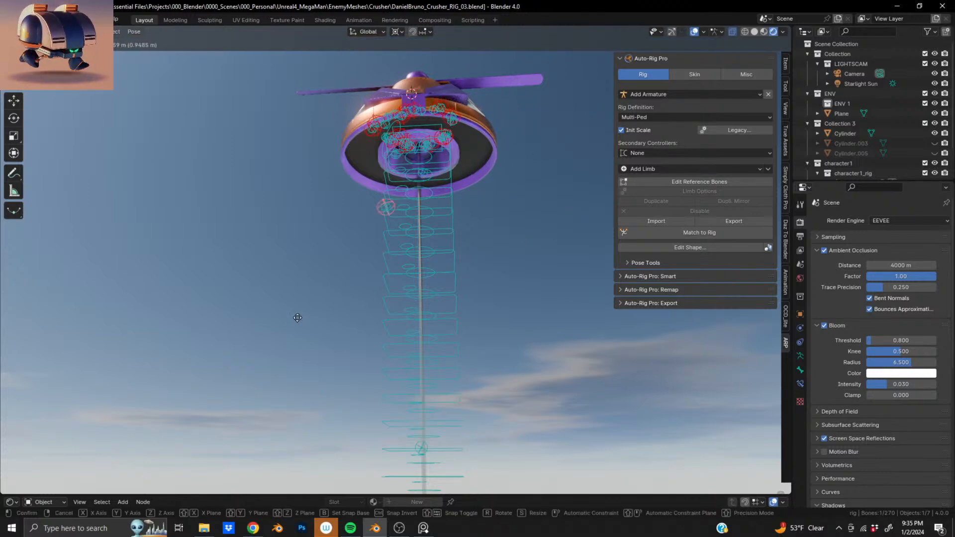
click(412, 162)
key(ctrl+z)
Examine the controllers along the pole and where the pole enters the hub under the head.
shift+middle_drag(426, 134, 469, 274)
scroll(392, 249, up, 4)
scroll(375, 258, down, 7)
middle_drag(374, 259, 332, 289)
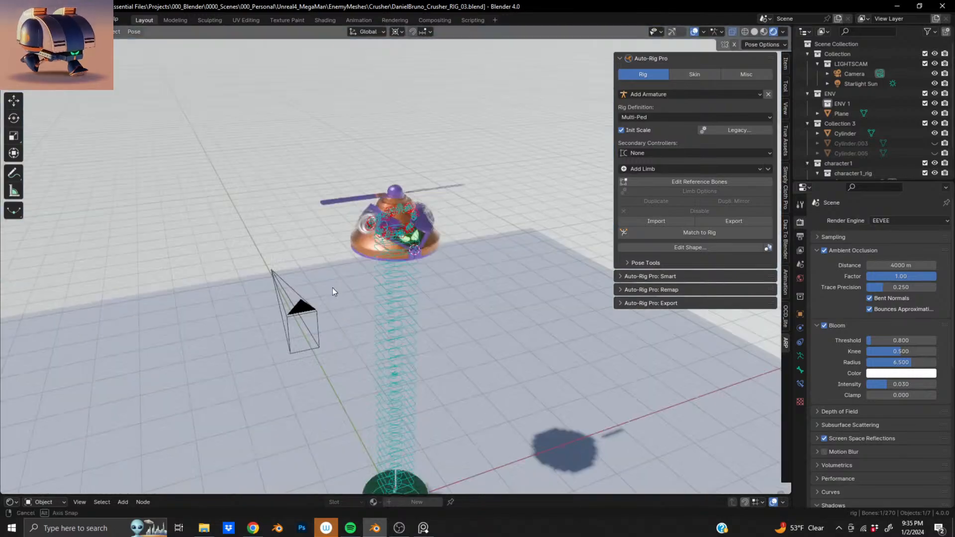
scroll(338, 298, down, 5)
scroll(395, 321, up, 7)
shift+middle_drag(382, 383, 276, 220)
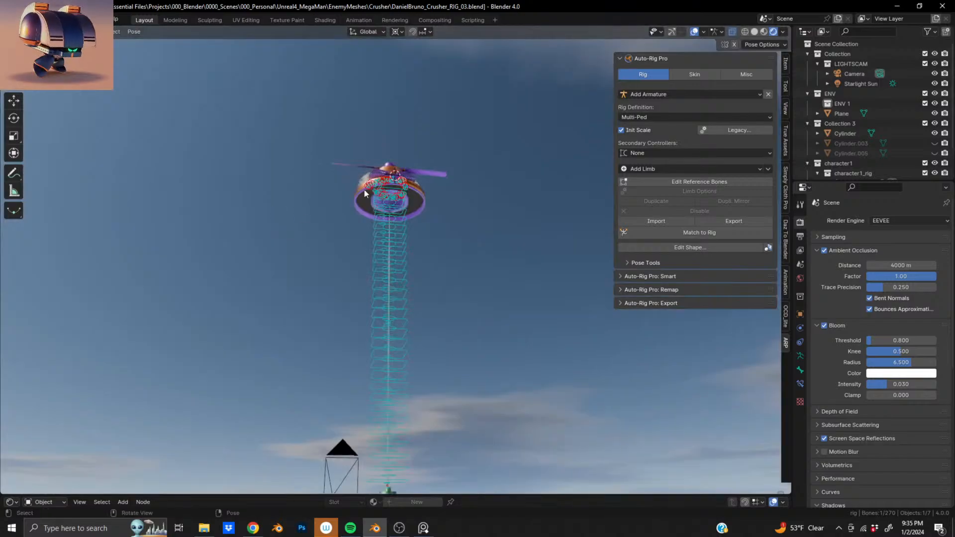
scroll(391, 164, up, 4)
middle_drag(415, 137, 360, 296)
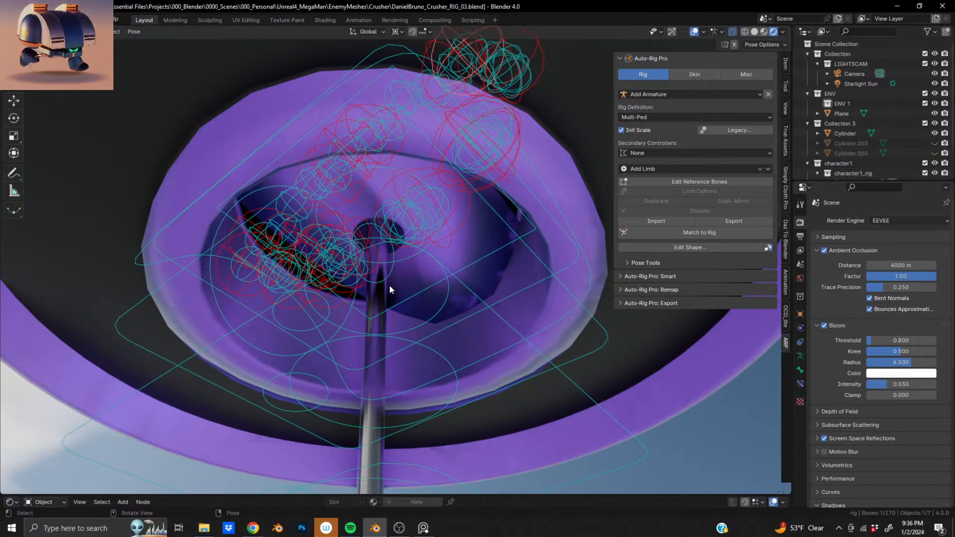
Examine the coil of sphere controllers around the head from below and from the sides.
middle_drag(553, 229, 490, 380)
scroll(490, 380, down, 5)
middle_drag(423, 322, 372, 269)
scroll(377, 351, down, 3)
scroll(372, 268, down, 3)
scroll(375, 293, down, 2)
shift+middle_drag(377, 303, 527, 280)
scroll(392, 243, down, 2)
scroll(395, 256, up, 4)
scroll(378, 196, up, 4)
middle_drag(378, 200, 332, 274)
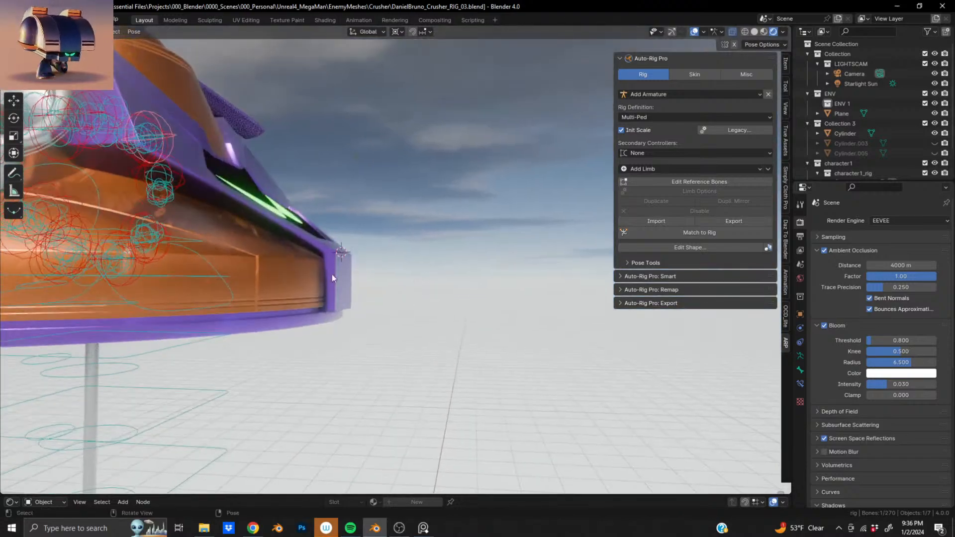
middle_drag(285, 208, 157, 227)
scroll(329, 226, down, 4)
middle_drag(330, 226, 267, 186)
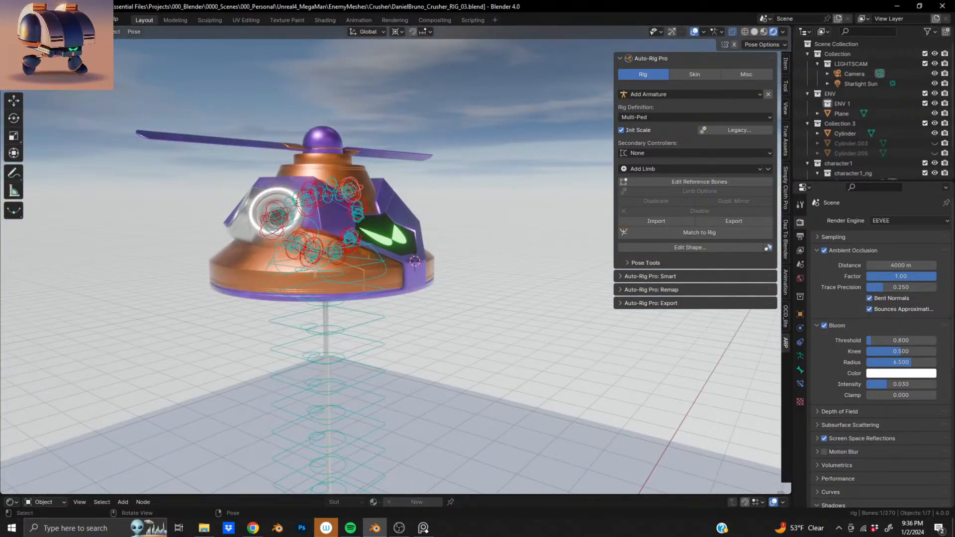
Save the current rig file and open the earlier Crusher RIG_02 blend file.
click(22, 20)
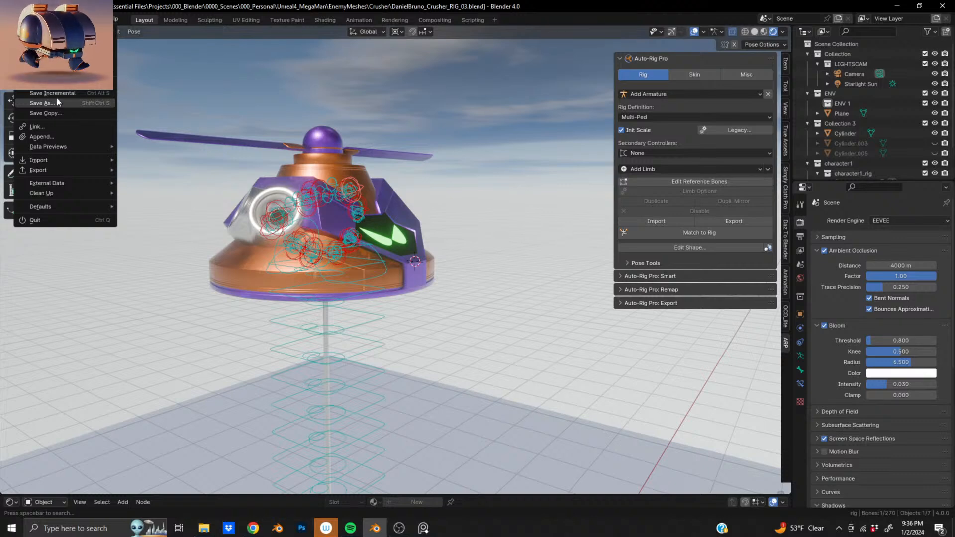
click(42, 83)
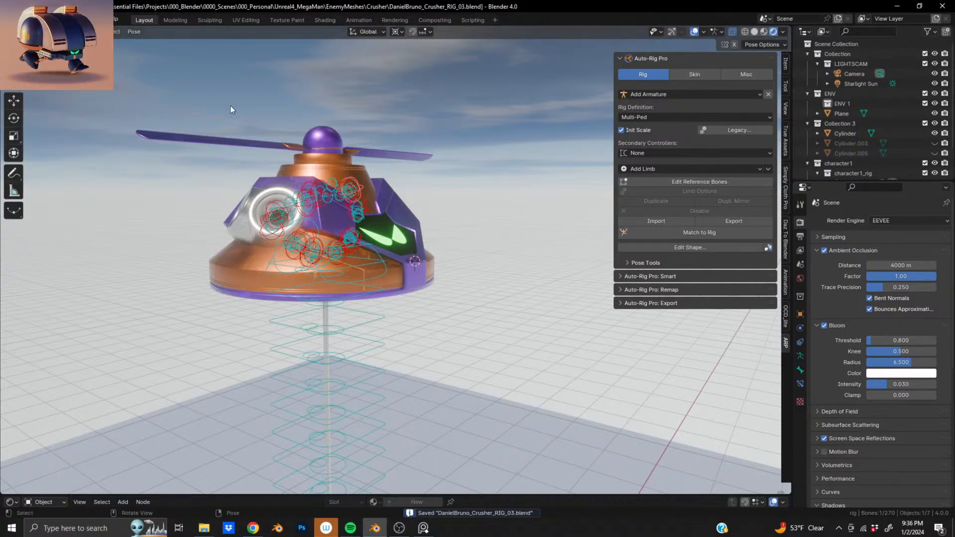
click(22, 20)
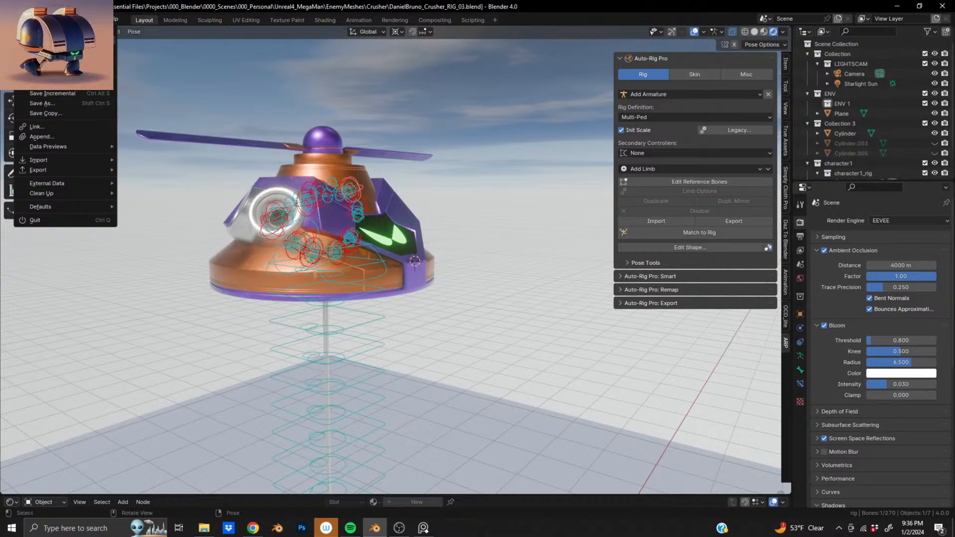
click(40, 41)
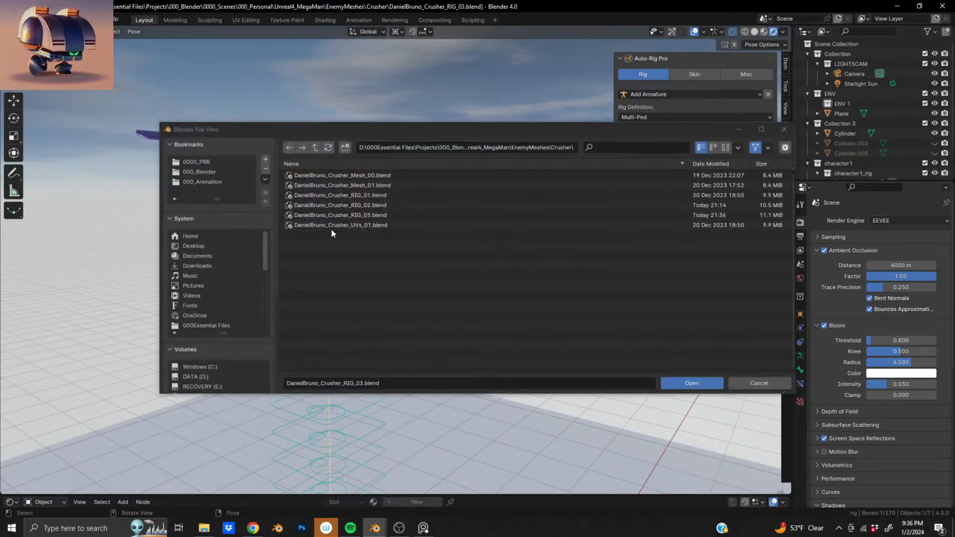
click(345, 206)
click(692, 383)
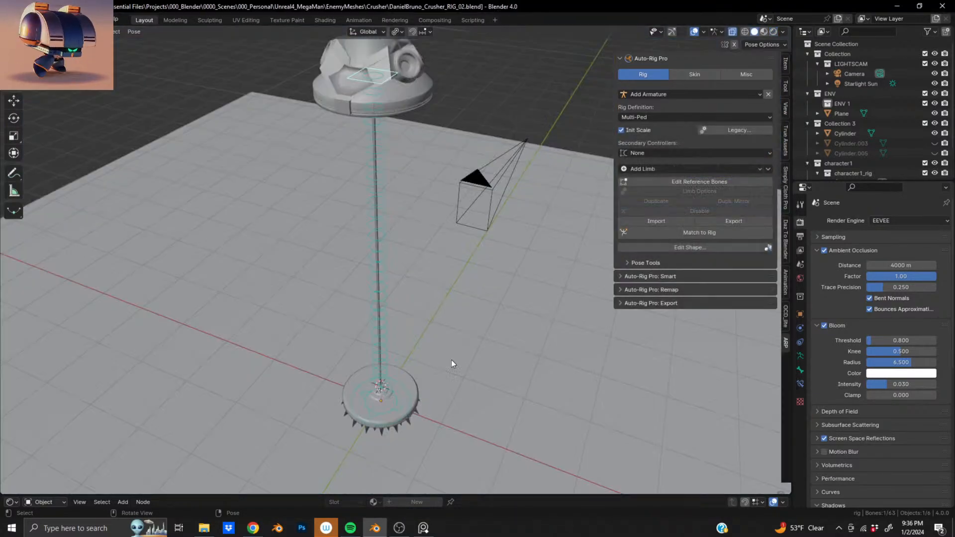
Examine the head and the ring controllers along the pole from below and from the side.
scroll(379, 294, down, 2)
shift+middle_drag(379, 294, 485, 310)
scroll(405, 353, up, 5)
scroll(388, 290, down, 5)
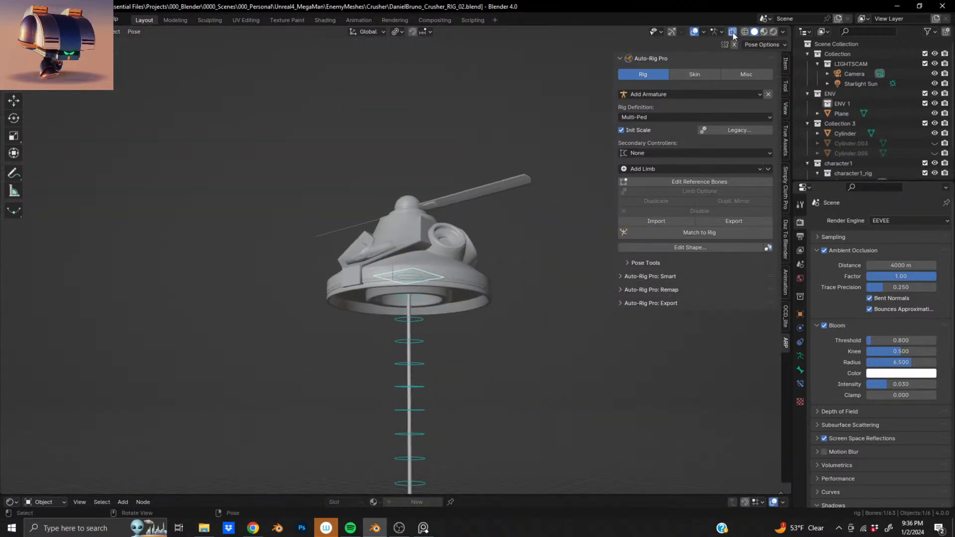
scroll(437, 297, up, 1)
scroll(379, 255, up, 2)
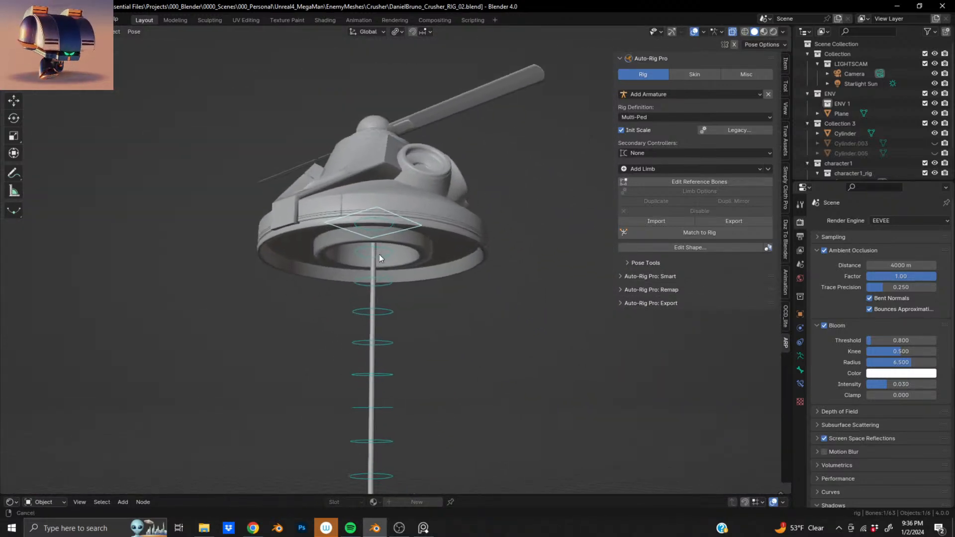
middle_drag(379, 255, 277, 220)
scroll(386, 231, down, 5)
scroll(382, 205, up, 2)
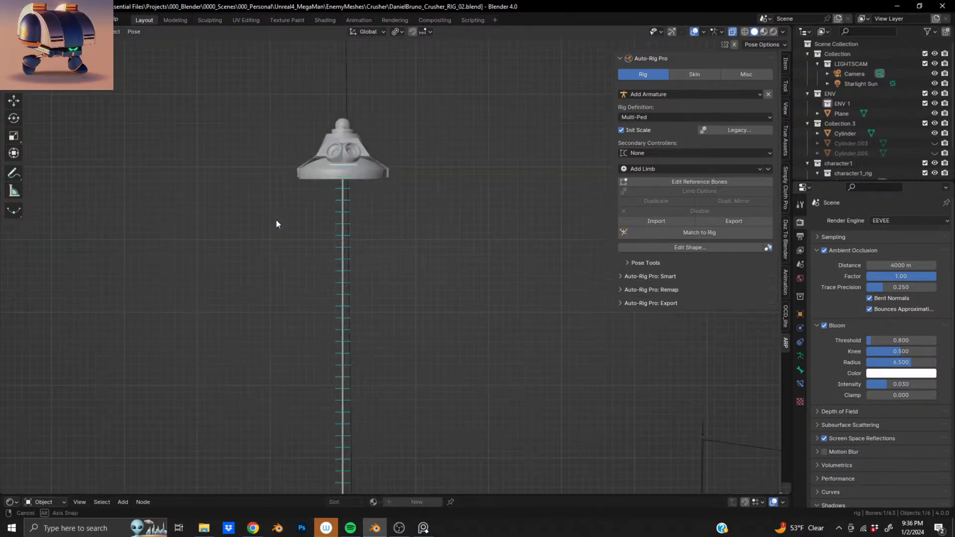
Test rotating the pole's ring controllers so the chain curls sideways, and undo the rotation.
scroll(459, 254, down, 2)
key(r)
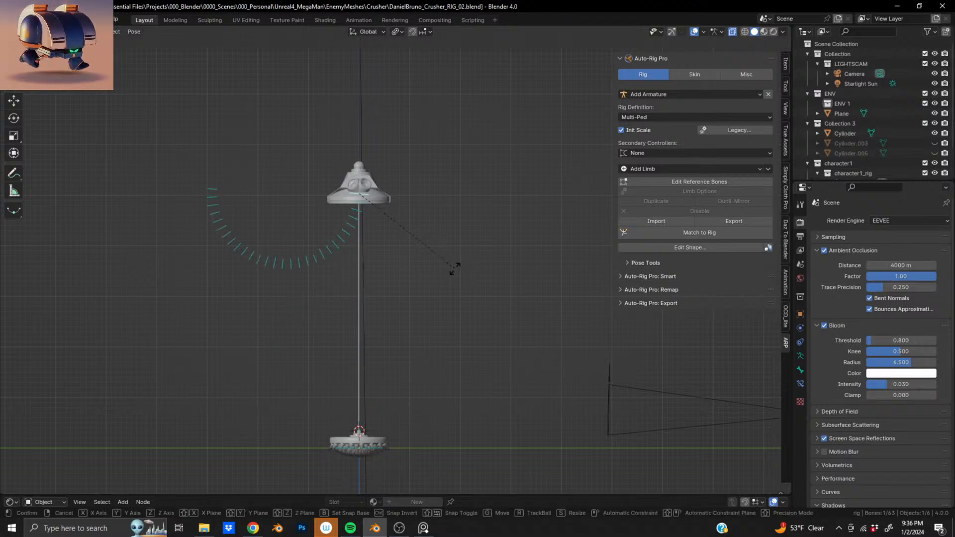
click(453, 264)
key(ctrl+z)
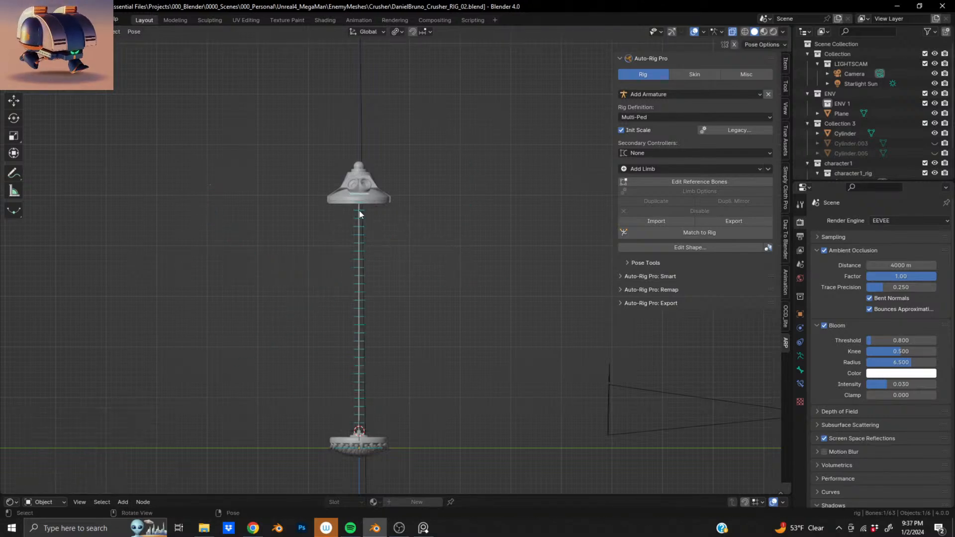
Examine the pole's lower end and the controllers where it meets the hub of the spiked base.
scroll(373, 239, up, 4)
middle_drag(363, 248, 360, 281)
scroll(388, 328, down, 3)
shift+middle_drag(405, 354, 421, 276)
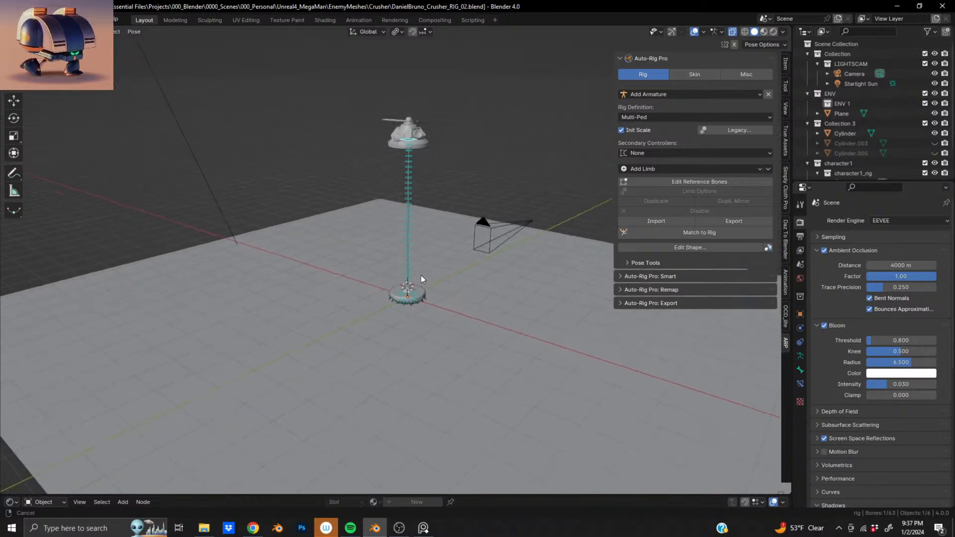
scroll(421, 289, up, 6)
mouse_move(424, 341)
shift+middle_down()
mouse_move(418, 321)
mouse_move(444, 317)
mouse_move(412, 339)
shift+middle_up()
scroll(405, 302, up, 5)
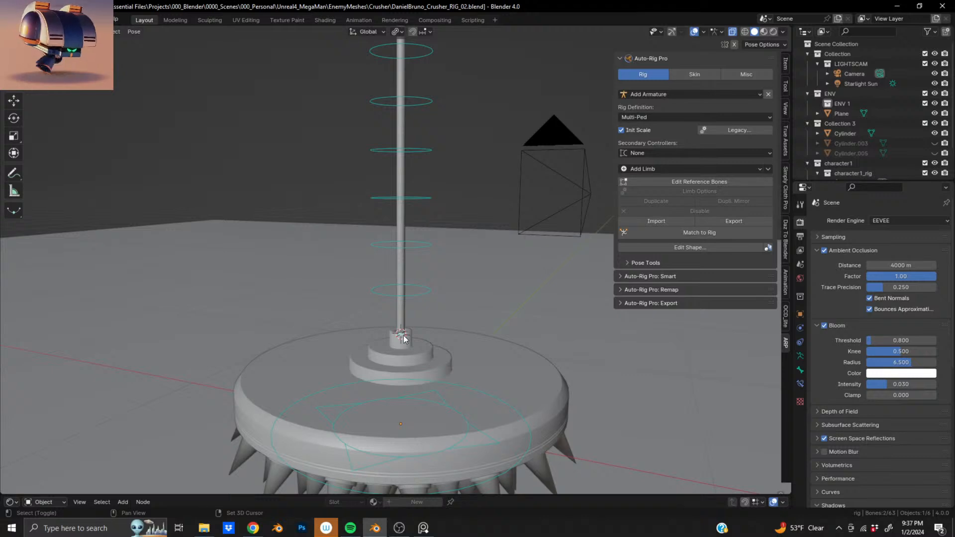
middle_drag(404, 336, 333, 325)
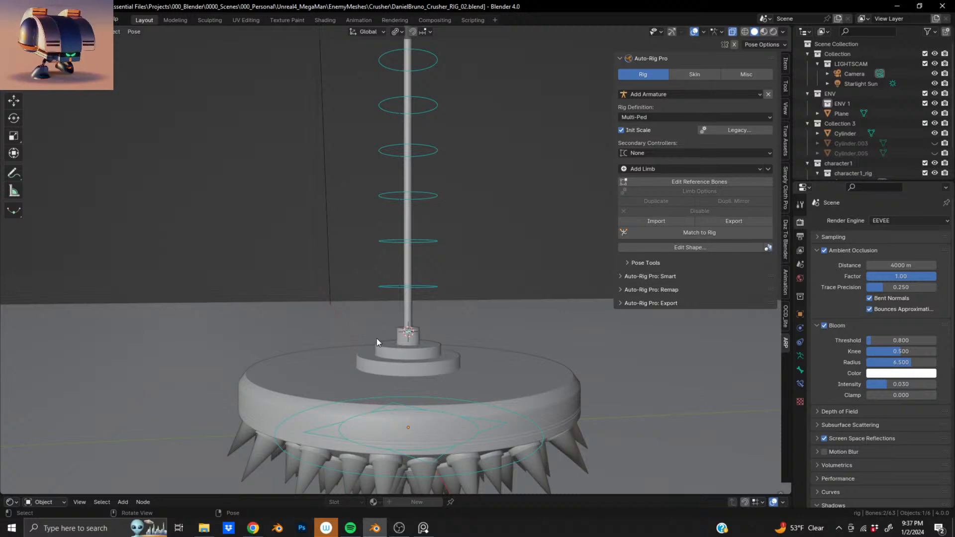
Test scaling the selected controllers along the Z axis around their individual origins, and undo the scaling.
scroll(370, 335, down, 6)
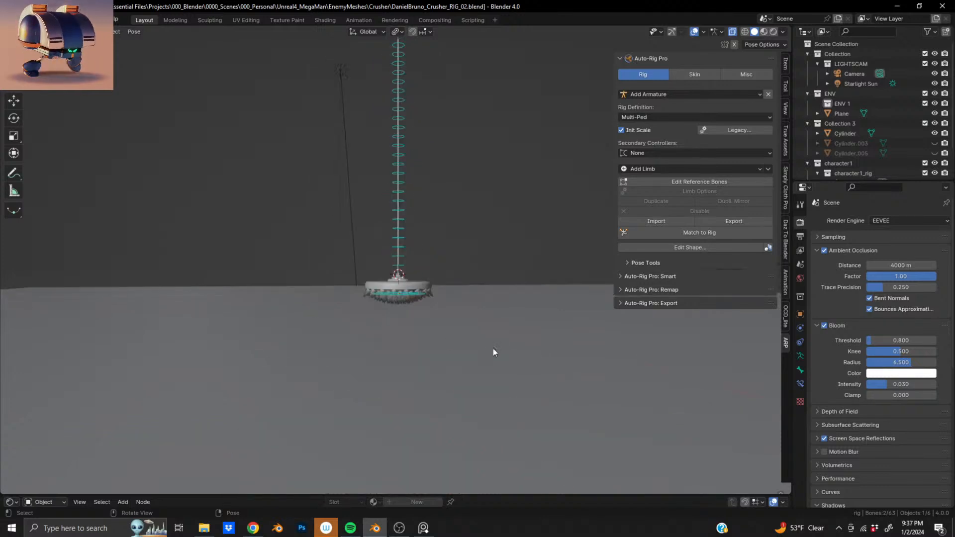
key(z)
click(506, 354)
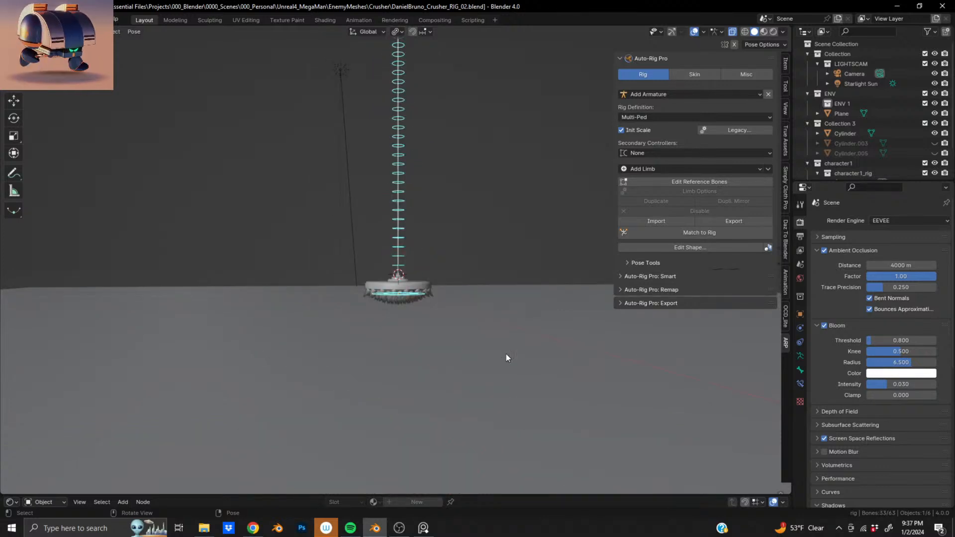
key(ctrl+z)
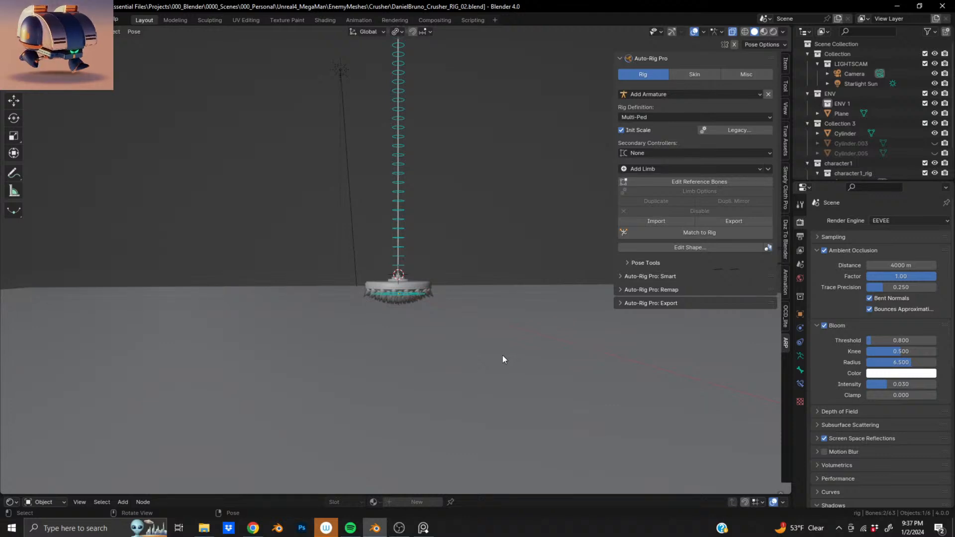
key(s)
key(z)
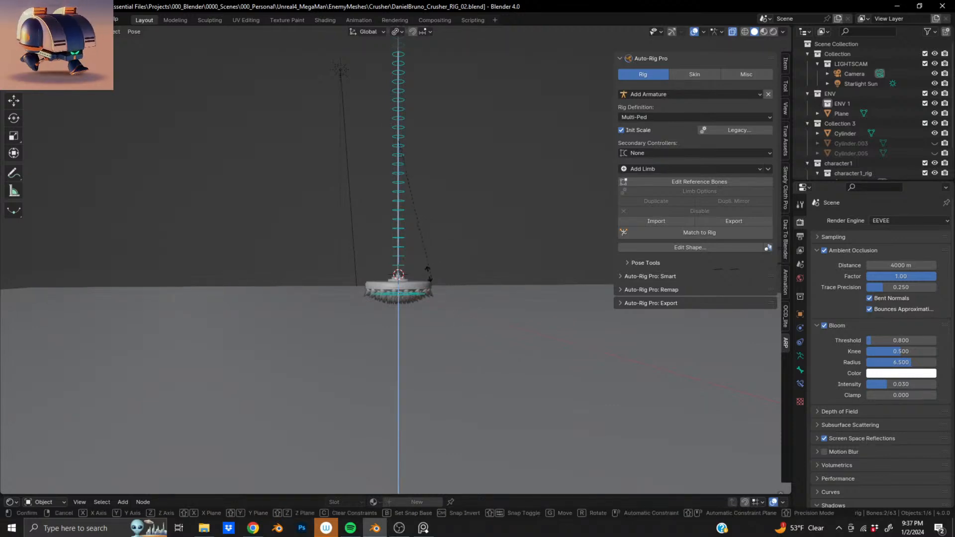
click(429, 274)
key(ctrl+z)
Set the transform pivot to 3D Cursor, test scaling the selected controllers along the Z axis, and undo the scaling.
click(399, 31)
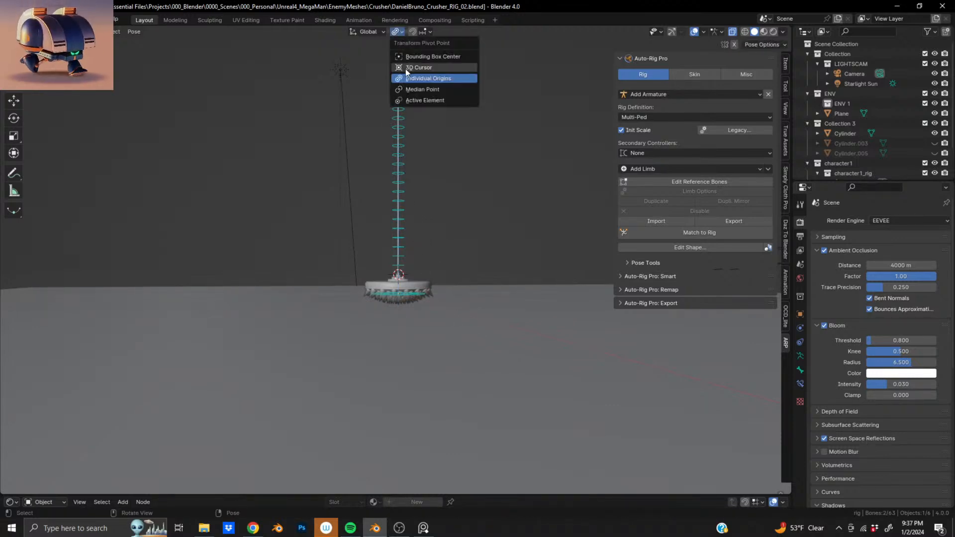
click(405, 69)
key(s)
key(z)
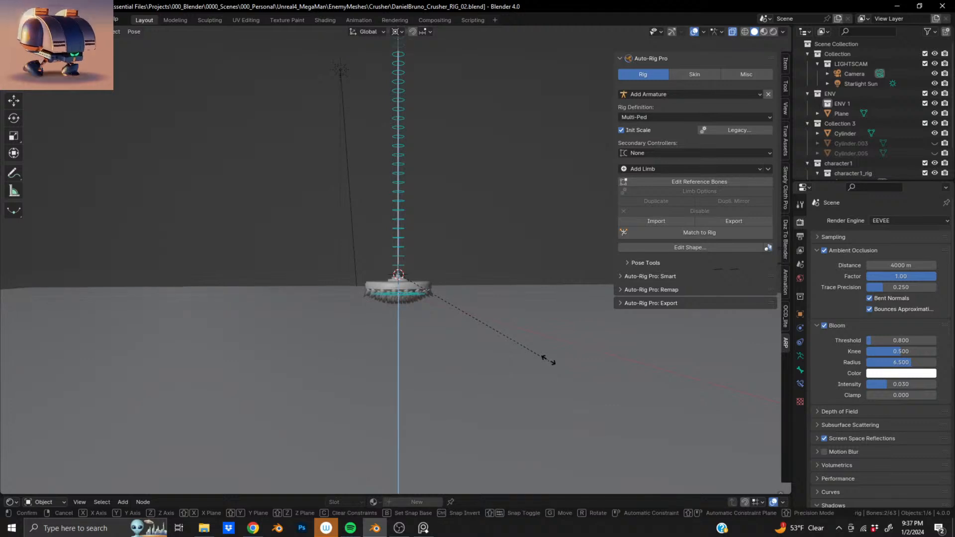
click(487, 313)
key(ctrl+z)
Box-select the small controller at the hub of the spiked base.
middle_drag(384, 177, 373, 222)
shift+middle_drag(374, 222, 361, 328)
scroll(397, 373, up, 1)
shift+middle_drag(397, 406, 459, 273)
scroll(407, 240, up, 9)
shift+middle_drag(459, 272, 402, 335)
drag(417, 326, 510, 268)
scroll(462, 299, down, 5)
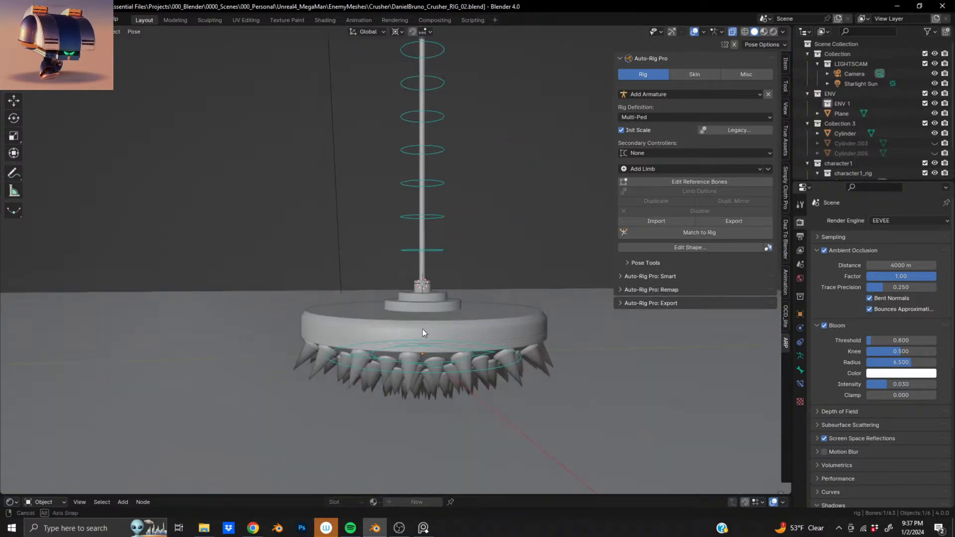
Box-select the ring controllers along the whole pole, extending the selection up to the head.
middle_drag(422, 330, 405, 333)
scroll(404, 332, down, 4)
drag(408, 270, 507, 67)
shift+middle_drag(430, 131, 432, 380)
shift+drag(347, 354, 487, 47)
middle_drag(473, 79, 387, 263)
scroll(387, 259, up, 3)
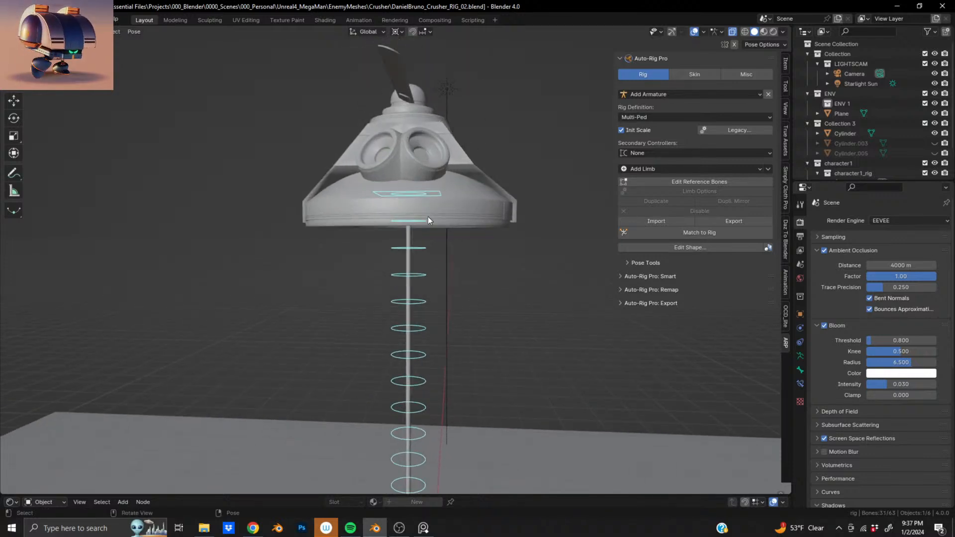
Set the transform pivot to Individual Origins and scale the selected pole controllers along the Z axis by about 1.095.
click(393, 33)
click(416, 77)
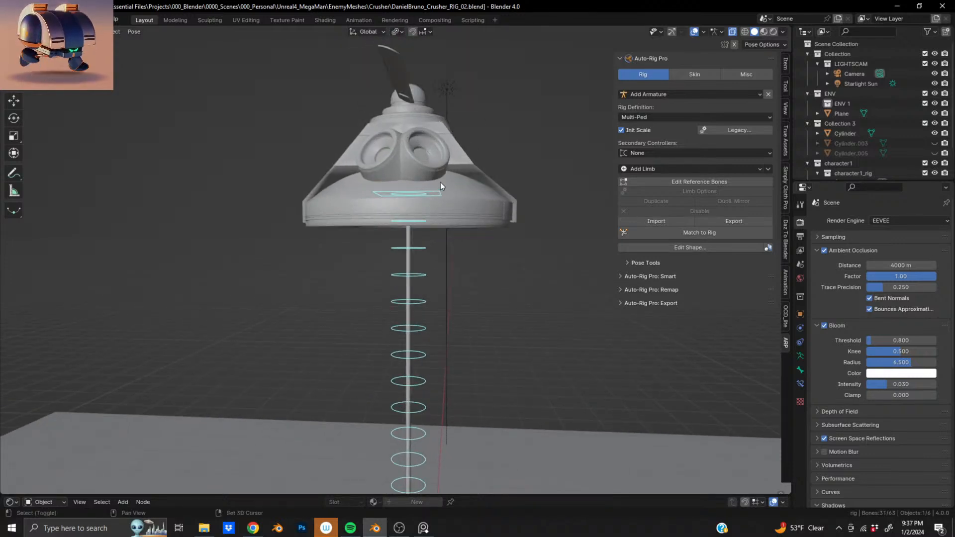
ctrl+middle_drag(440, 193, 404, 297)
key(s)
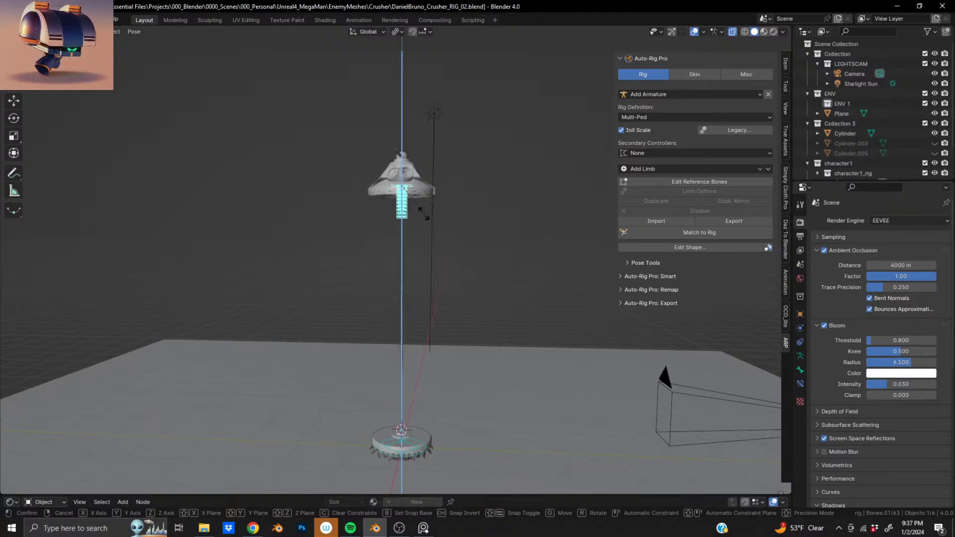
click(405, 426)
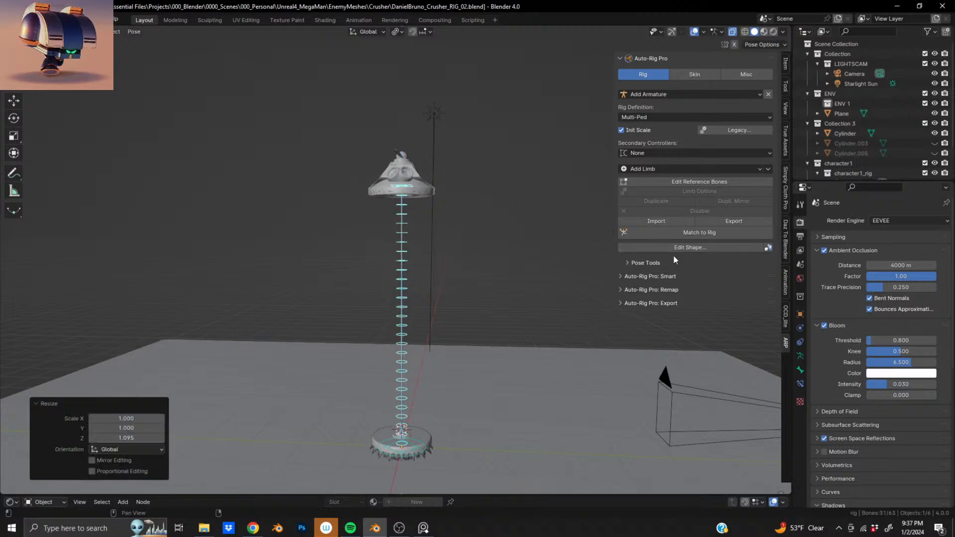
Switch the rig to Edit Reference Bones and select the tiny reference bone inside the spiked base's hub.
middle_drag(405, 426, 431, 311)
scroll(408, 297, up, 10)
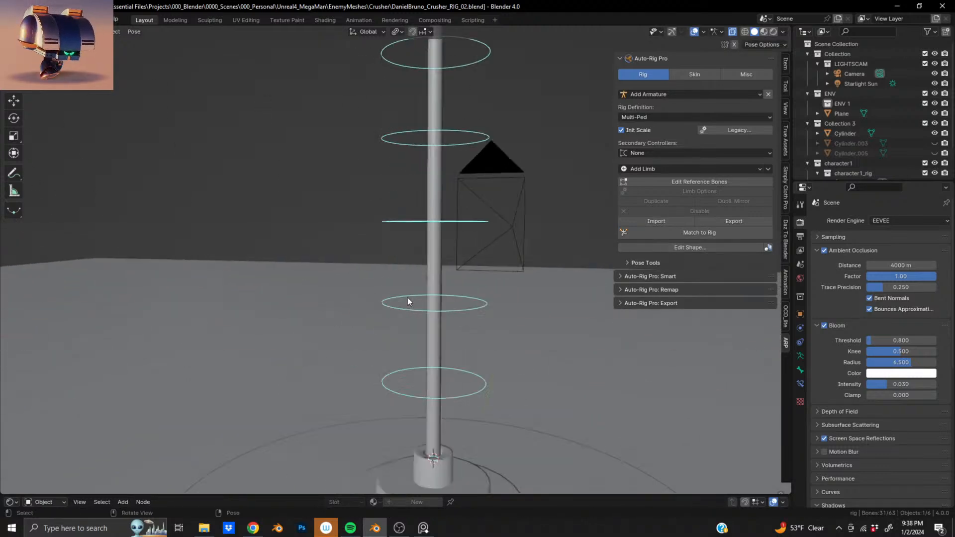
shift+middle_drag(412, 442, 402, 384)
middle_drag(410, 265, 437, 333)
scroll(437, 333, up, 6)
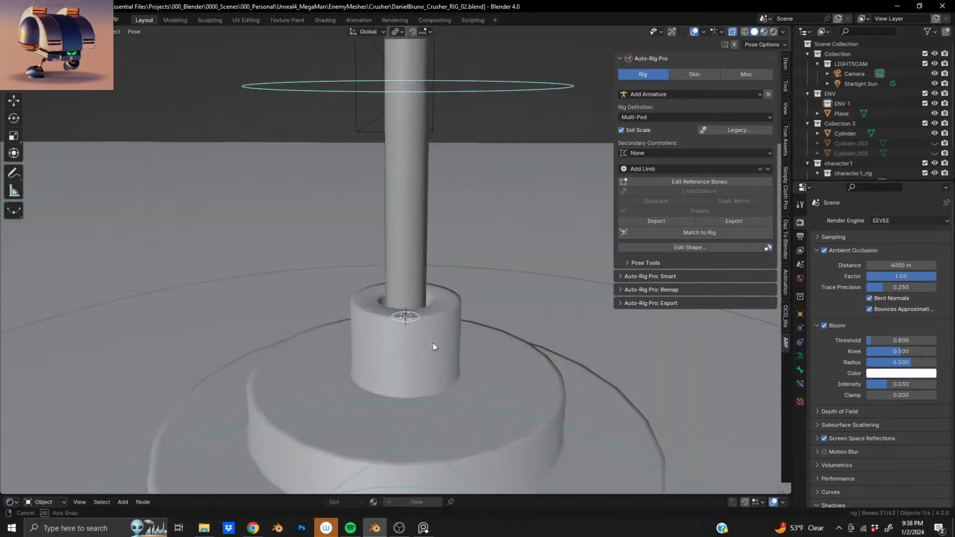
click(697, 182)
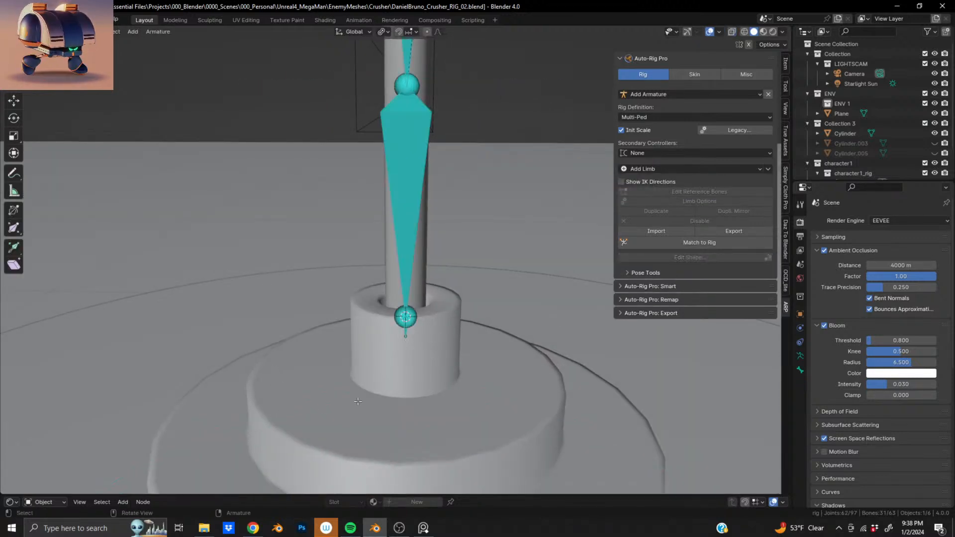
scroll(411, 360, up, 4)
click(425, 345)
middle_drag(426, 345, 396, 322)
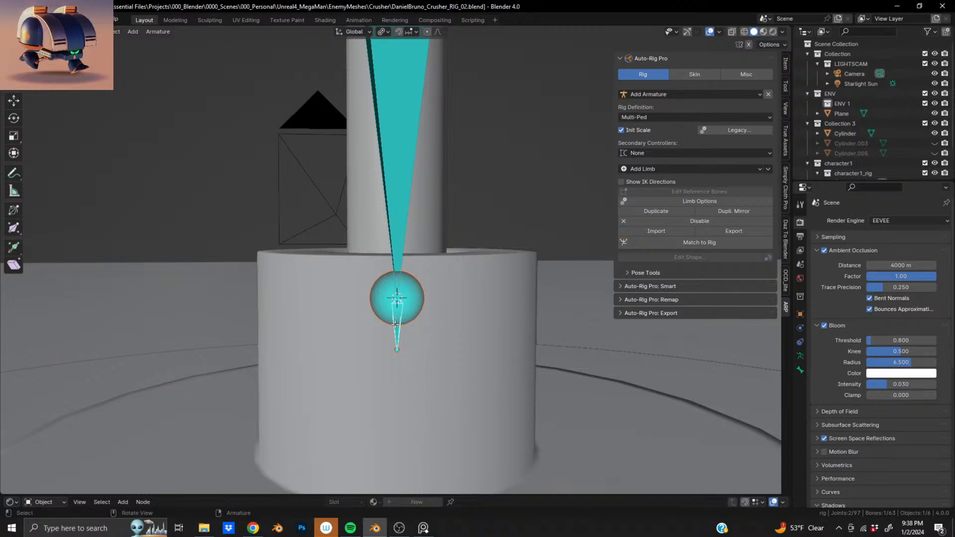
Scale the hub's reference bone uniformly by about 28.6 in front view so it reaches down through the spiked base.
scroll(396, 321, down, 2)
key(KP_1)
scroll(386, 333, down, 8)
scroll(386, 333, down, 4)
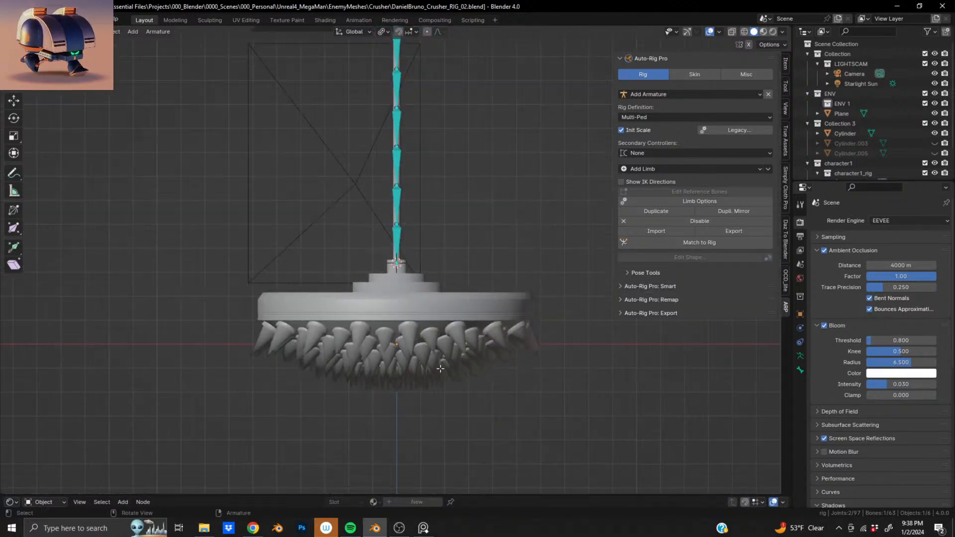
key(s)
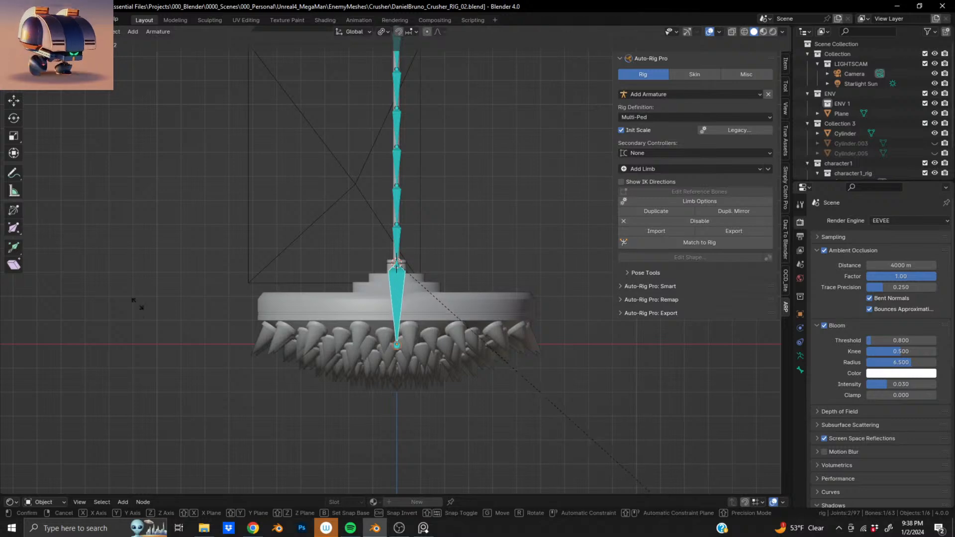
click(1, 286)
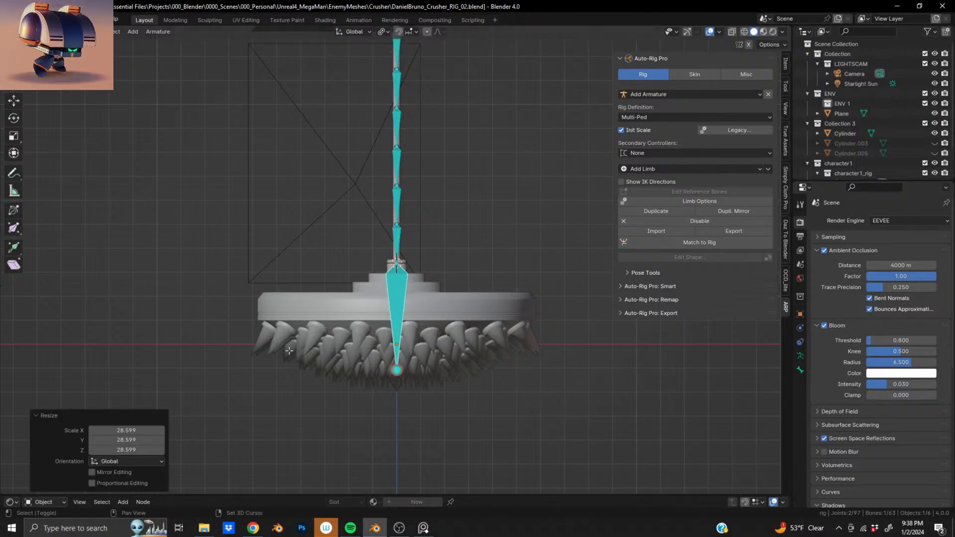
Examine the reference bone chain from the spiked base up into the head's underside and locate its Limb Options.
shift+middle_drag(290, 351, 321, 242)
scroll(355, 231, up, 4)
scroll(358, 239, down, 10)
shift+middle_drag(408, 224, 395, 346)
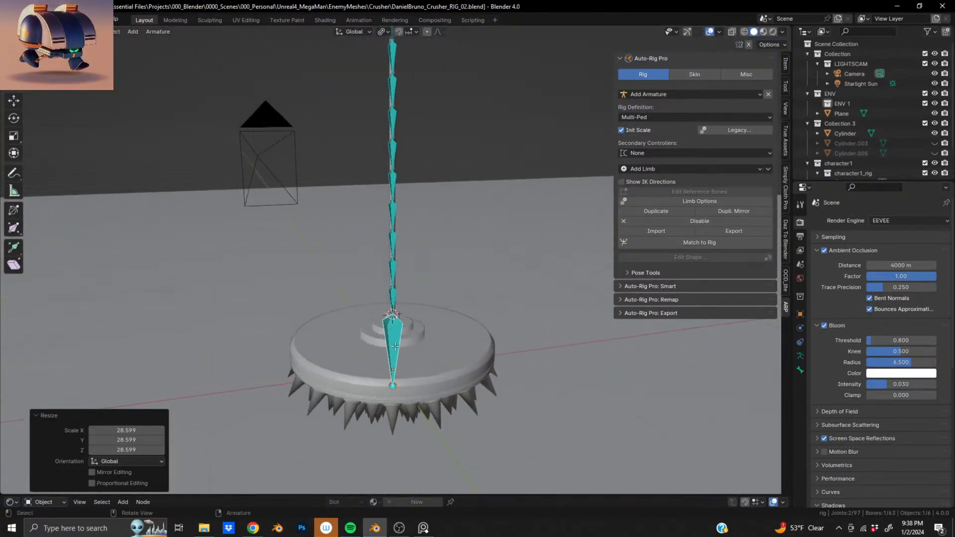
scroll(395, 346, up, 5)
scroll(398, 356, down, 11)
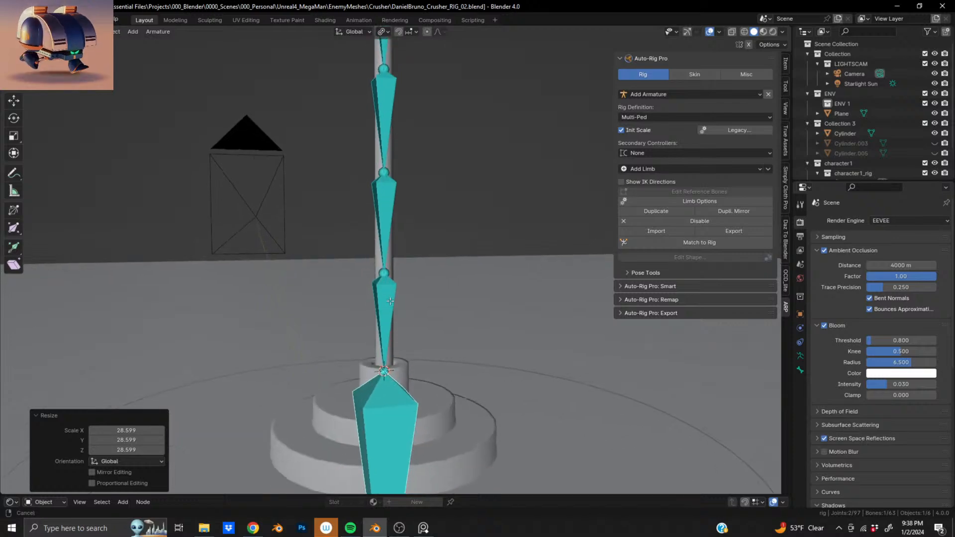
shift+middle_drag(385, 229, 291, 295)
scroll(425, 342, up, 6)
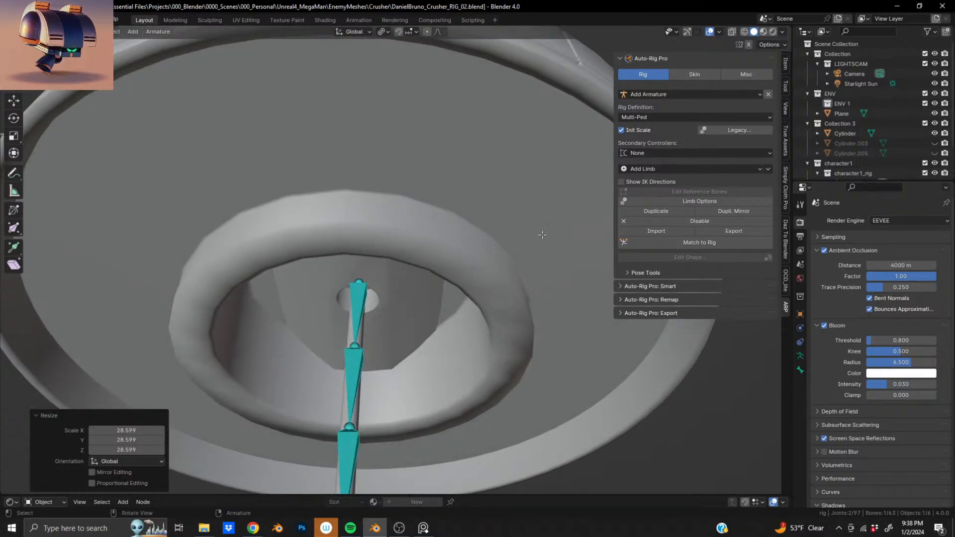
click(682, 201)
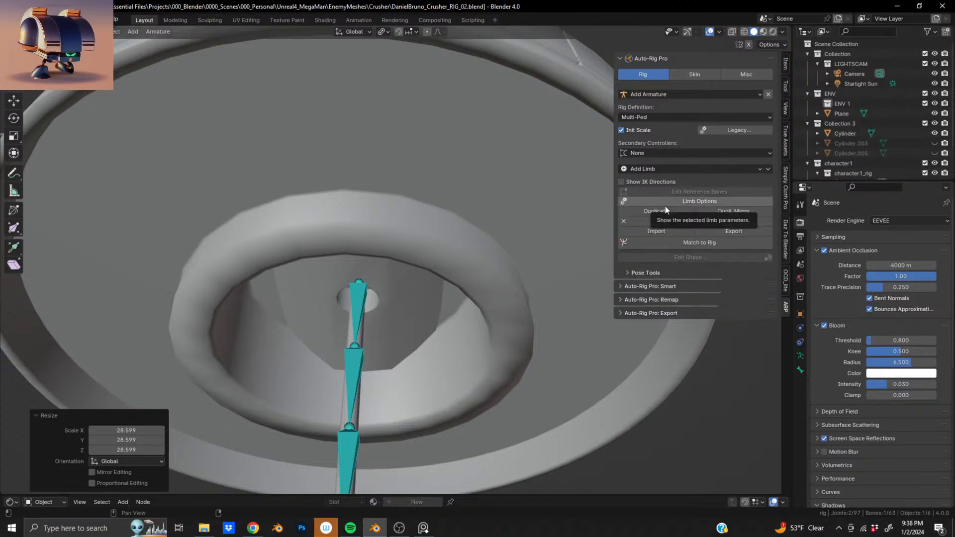
Add a Spine limb to the rig's reference bones.
middle_drag(413, 279, 411, 212)
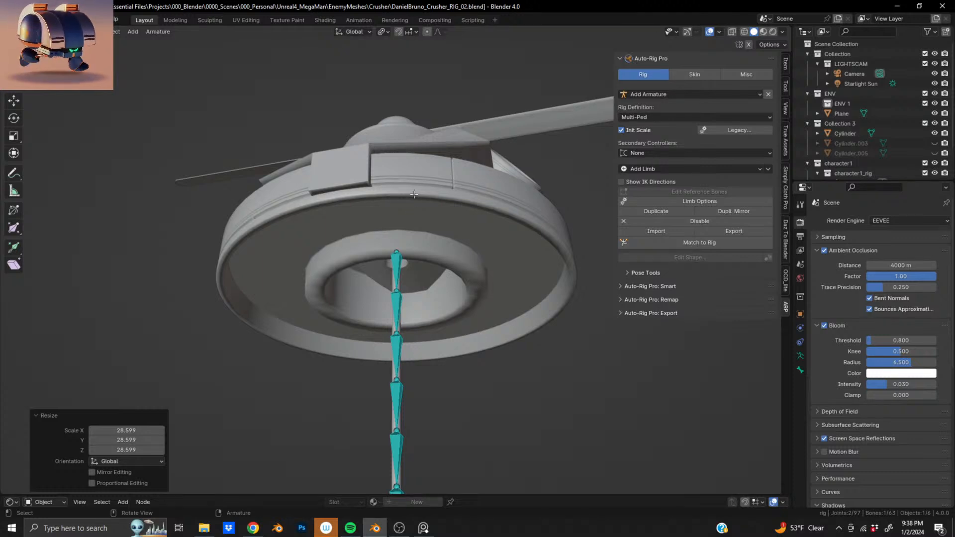
click(677, 168)
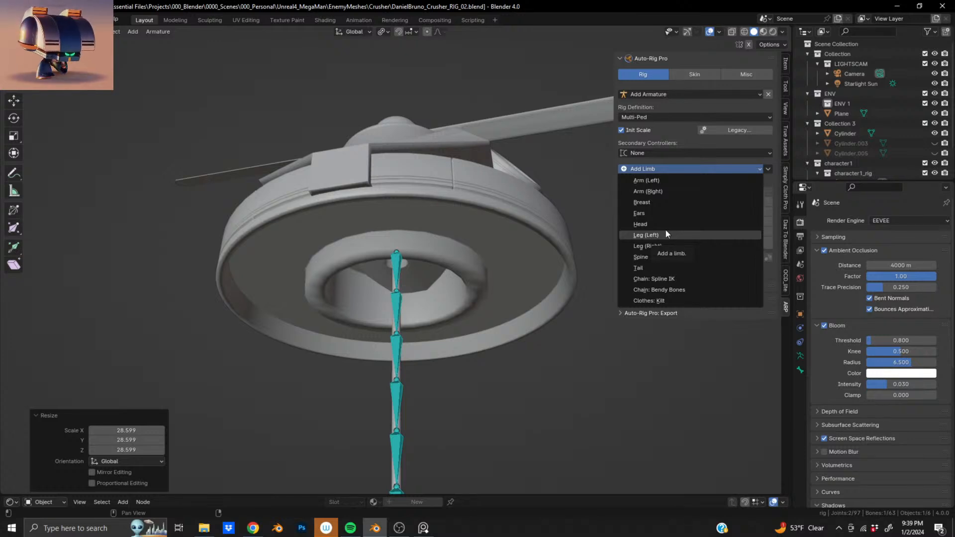
click(659, 258)
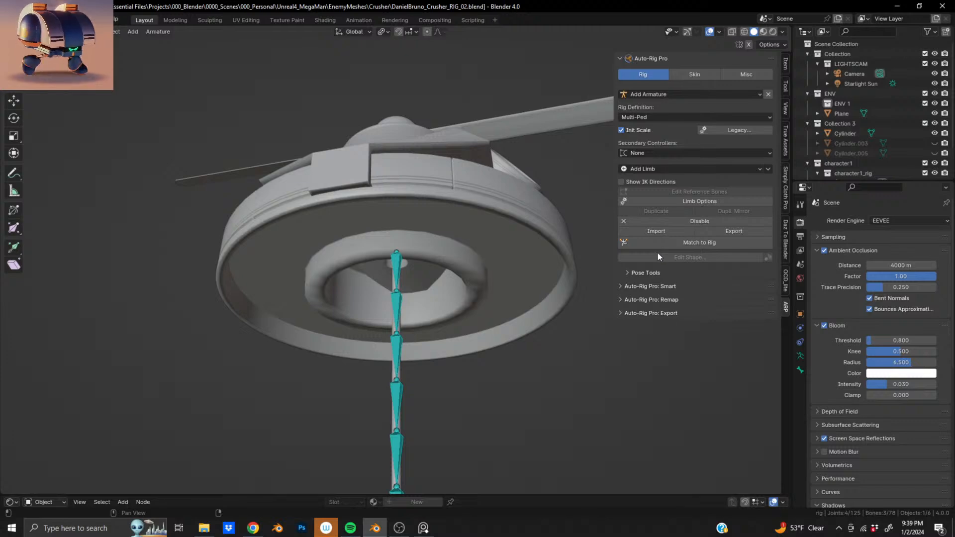
Set the new spine limb's count to 2 in its Limb Options.
mouse_move(401, 271)
middle_down()
mouse_move(400, 357)
mouse_move(403, 278)
middle_up()
click(714, 201)
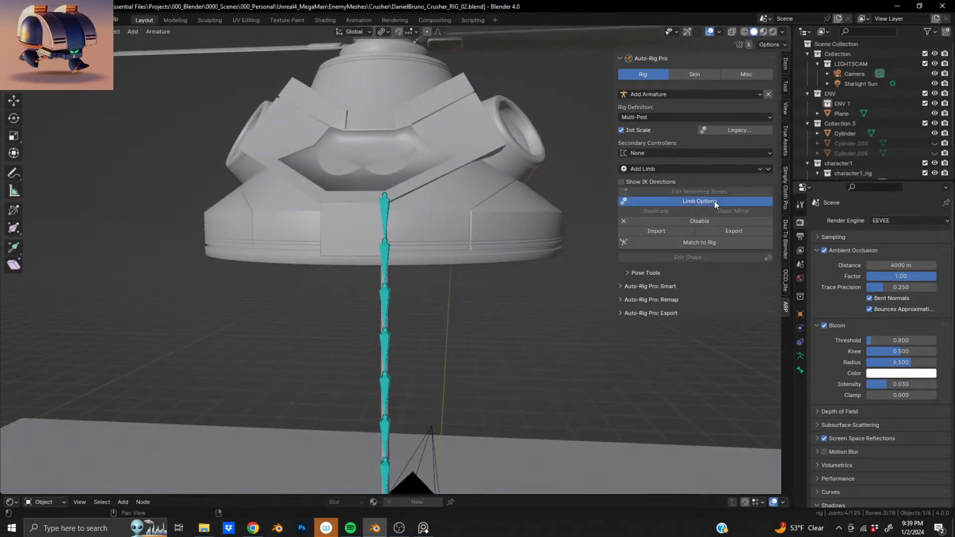
click(642, 232)
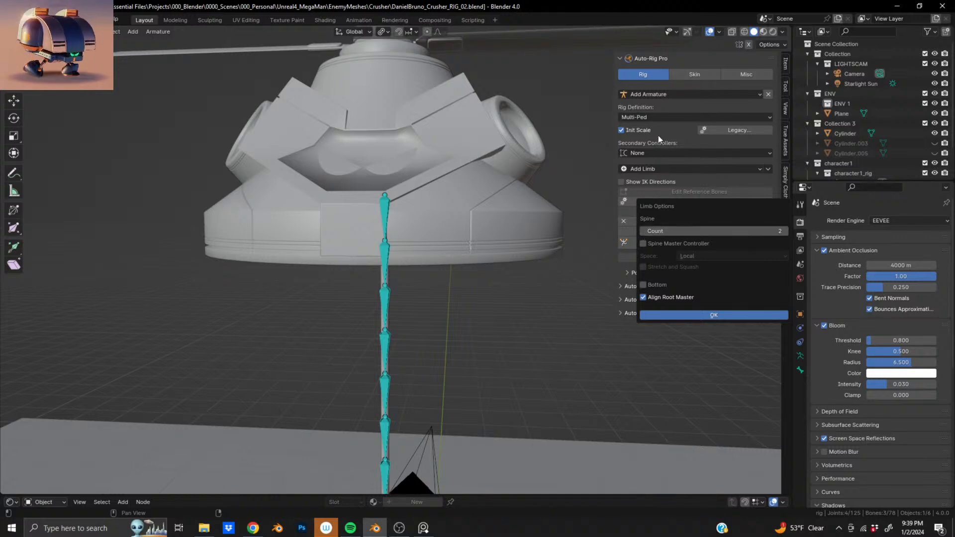
click(657, 168)
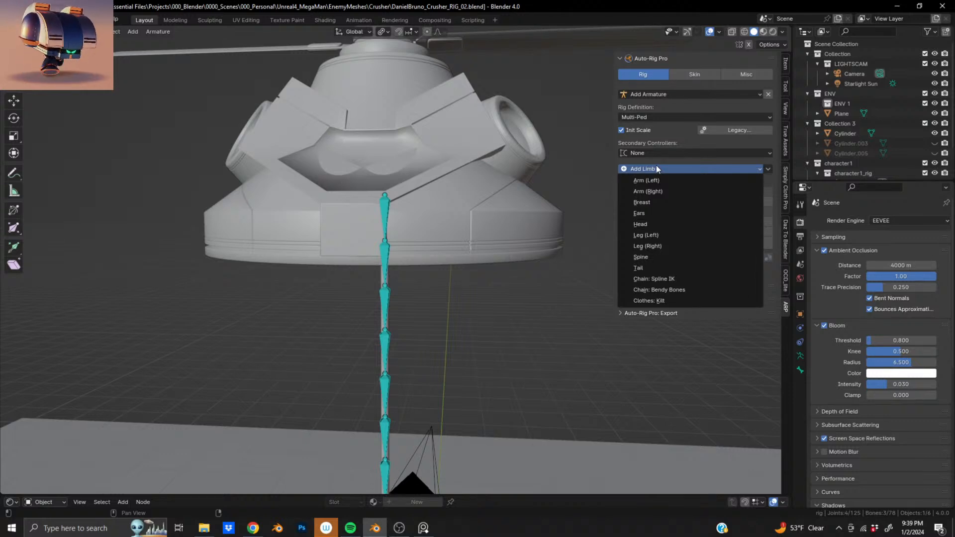
click(656, 165)
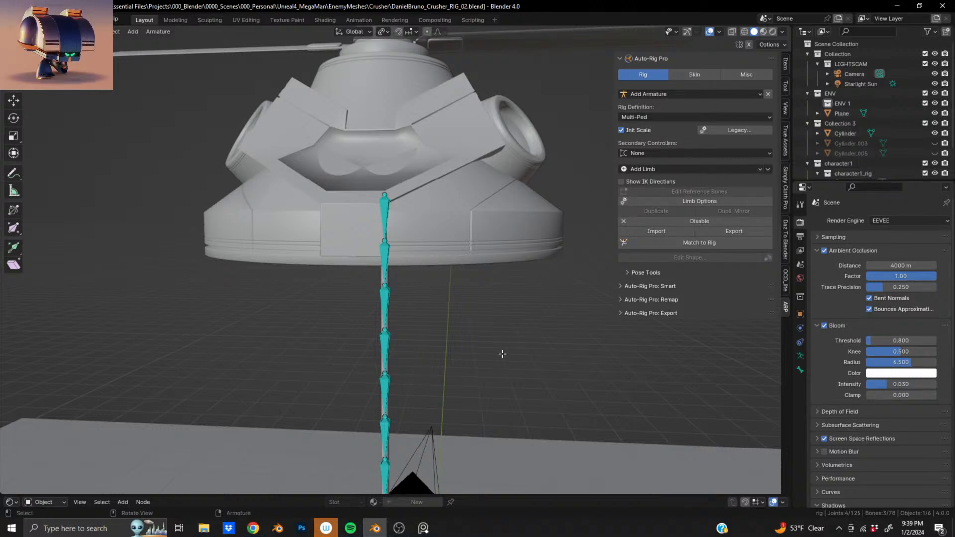
Enable Spine Master Controller for the spine limb with its space kept at Local, and apply the Limb Options.
click(737, 201)
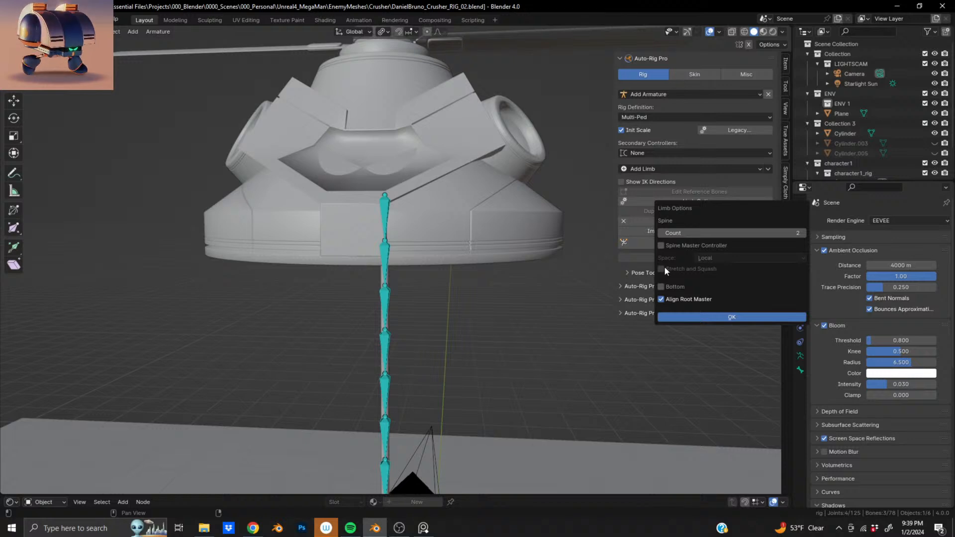
click(662, 246)
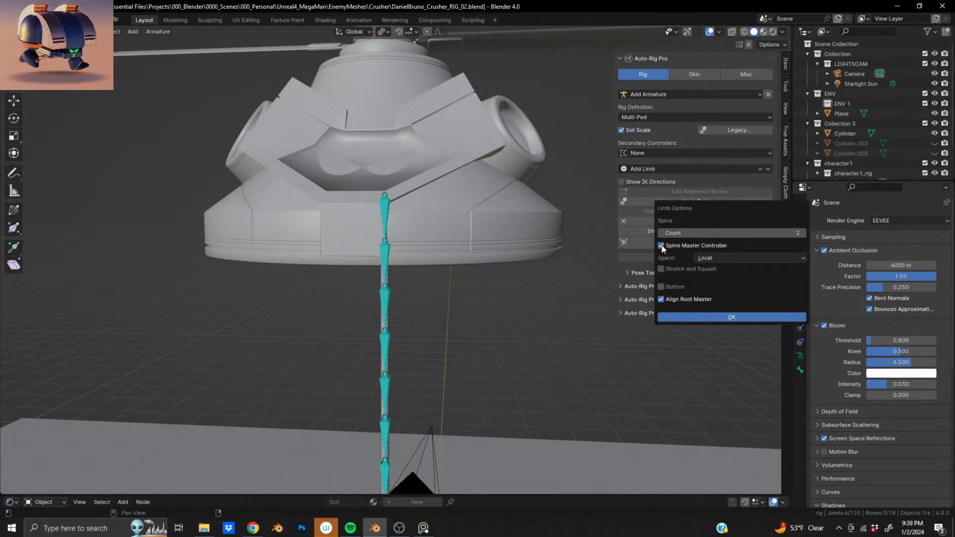
click(661, 246)
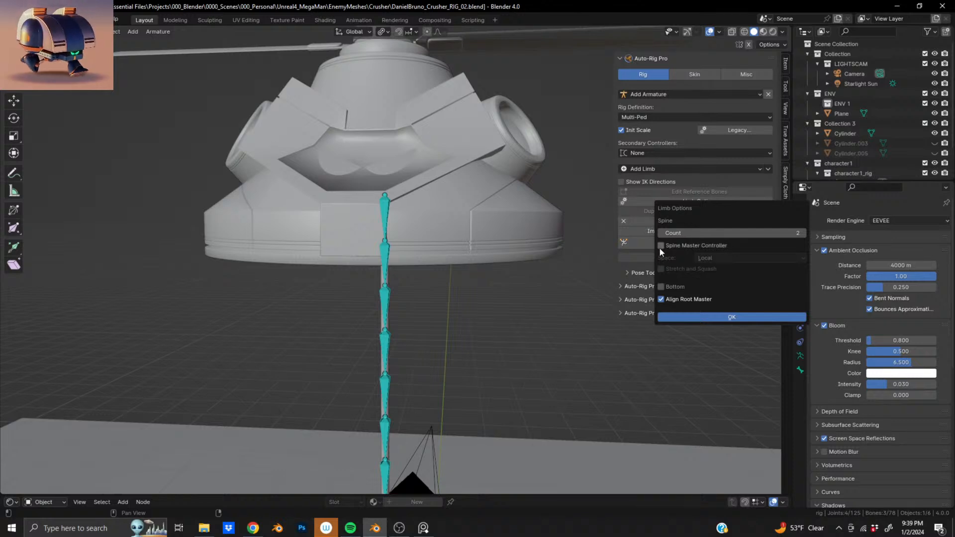
click(660, 247)
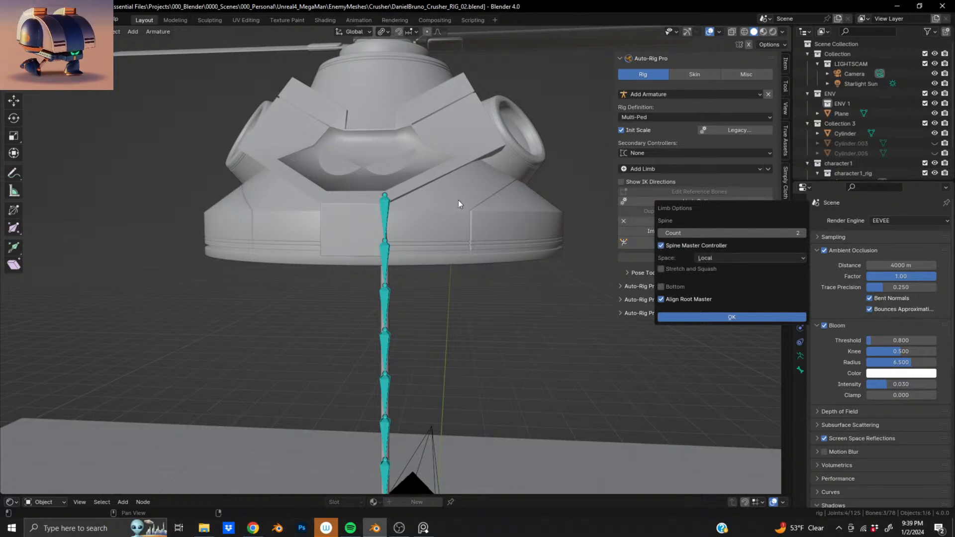
click(422, 240)
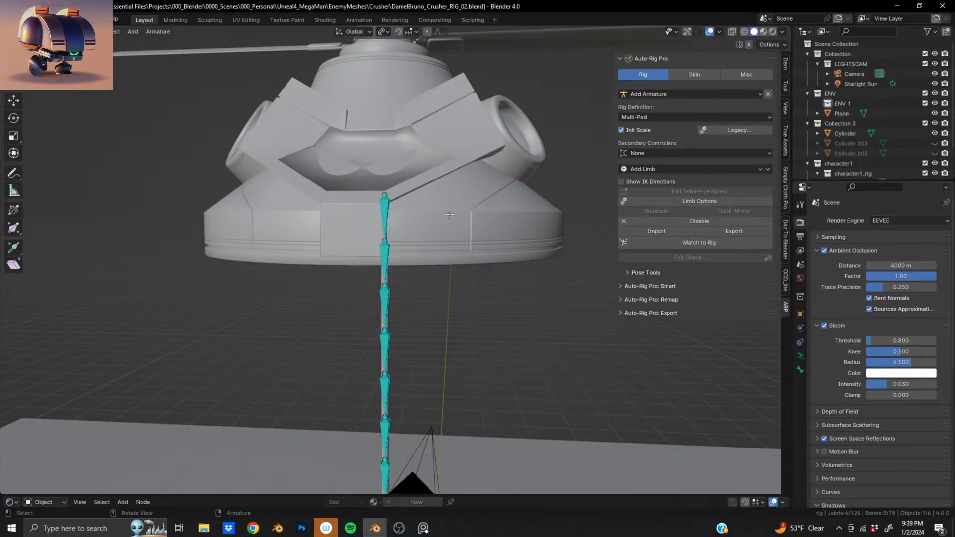
click(670, 199)
click(599, 243)
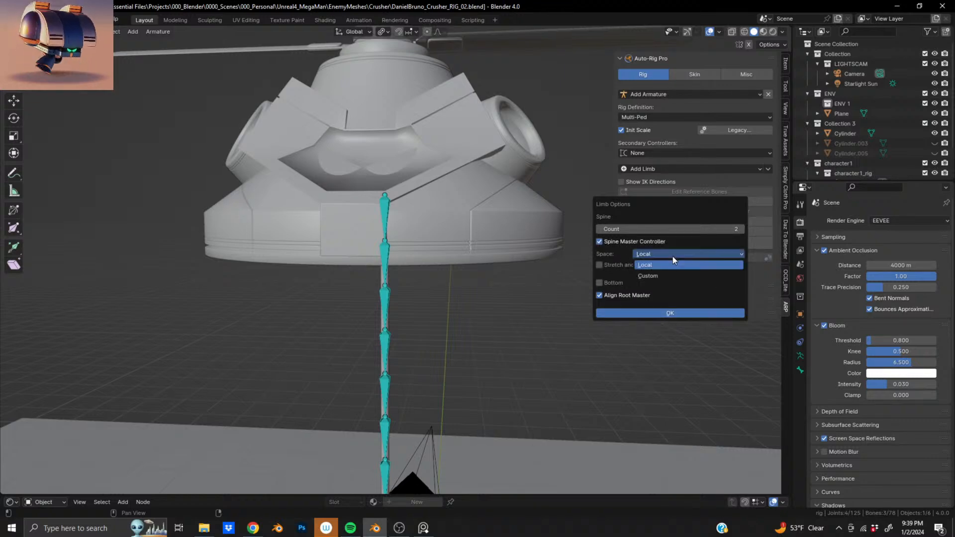
click(666, 315)
Inspect the bone at the spiked base and review the Tail chain's Limb Options.
middle_drag(463, 259, 423, 283)
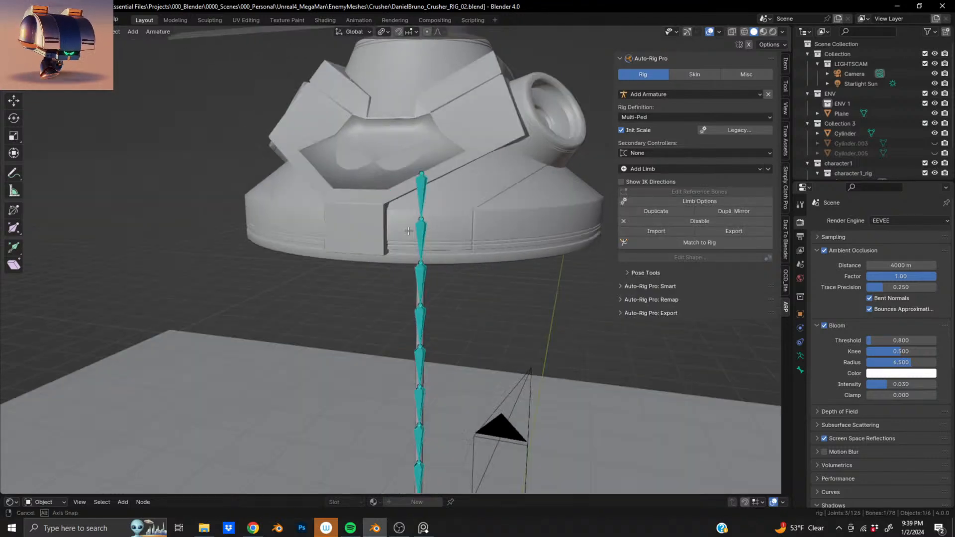
scroll(404, 264, down, 10)
shift+middle_drag(401, 343, 387, 281)
scroll(385, 286, up, 6)
scroll(385, 287, up, 3)
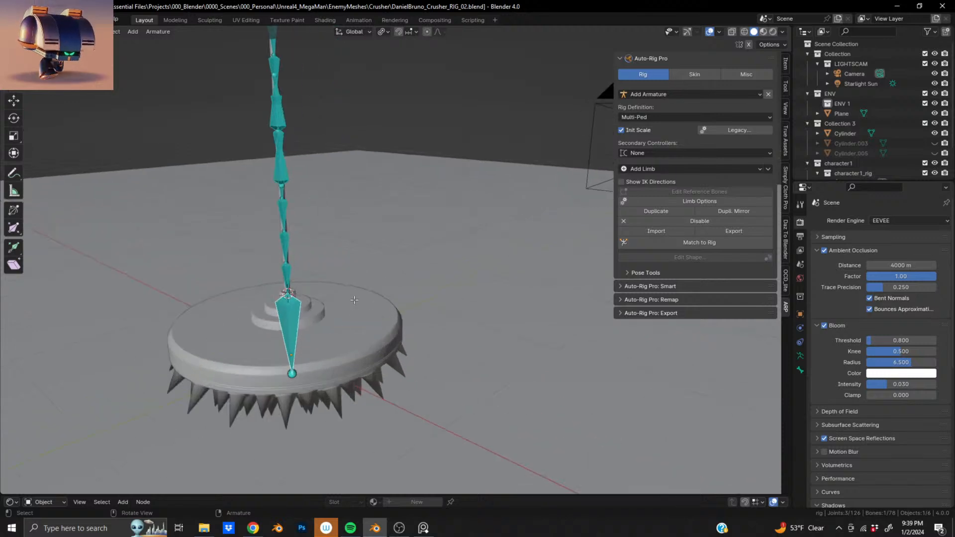
middle_drag(352, 314, 492, 294)
click(673, 201)
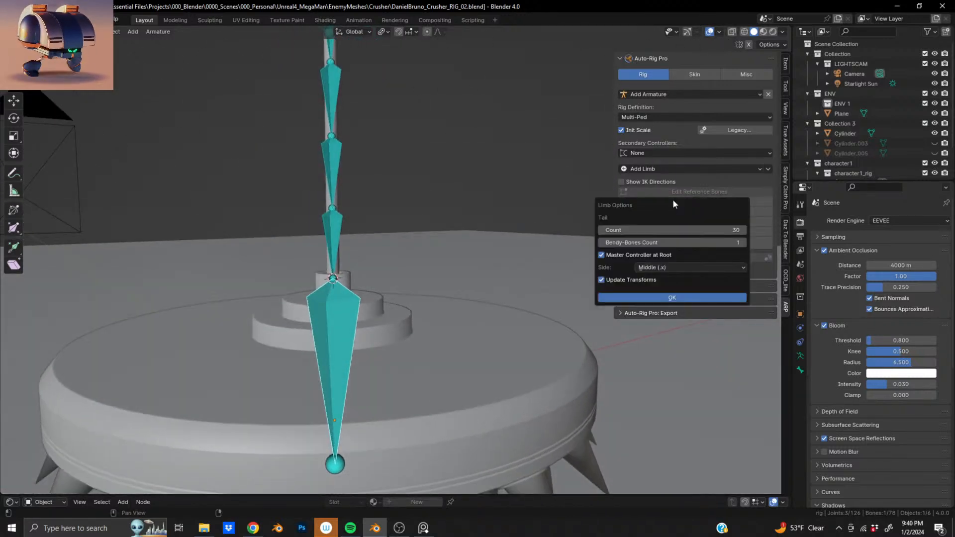
click(419, 347)
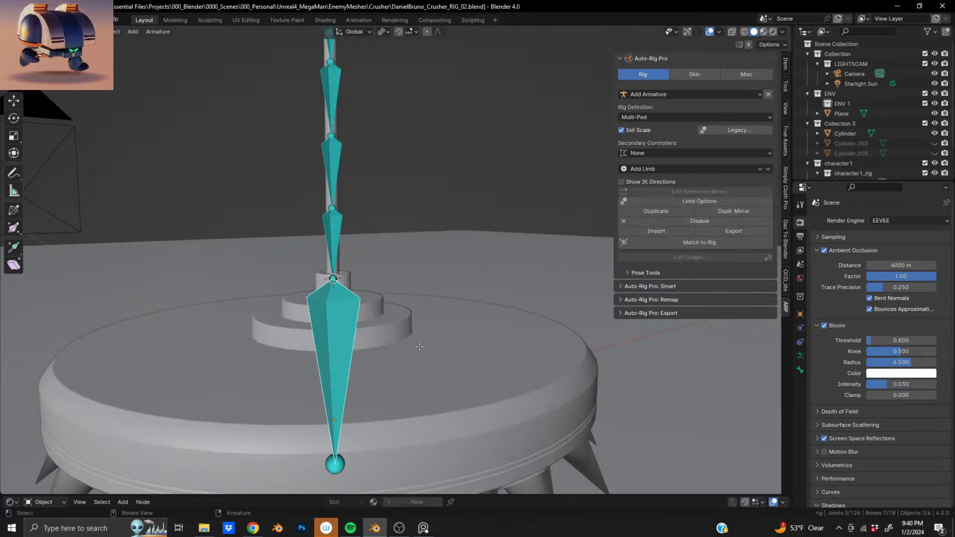
Undo the bone selection and the last Limb Options update on the spine limb.
middle_drag(407, 321, 331, 324)
click(367, 331)
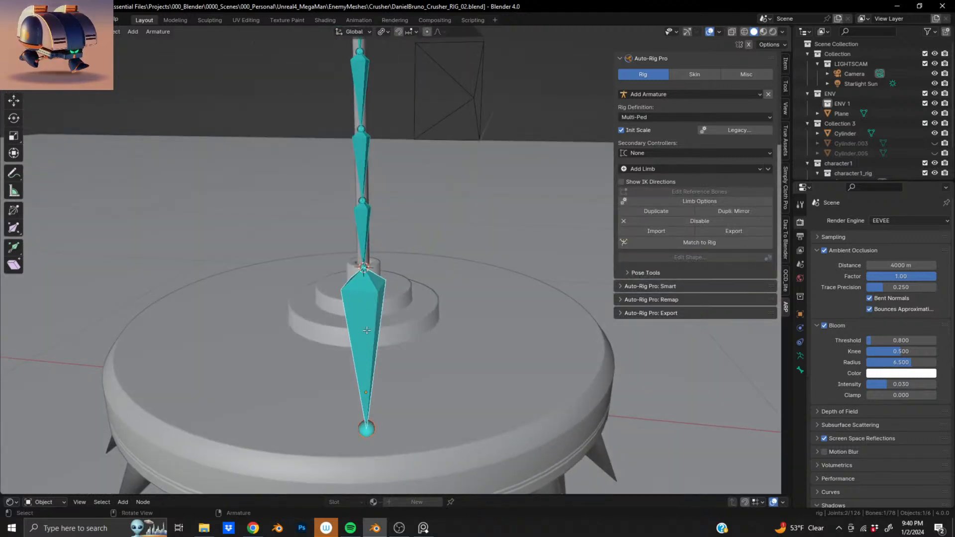
key(ctrl+z)
key(ctrl+z)
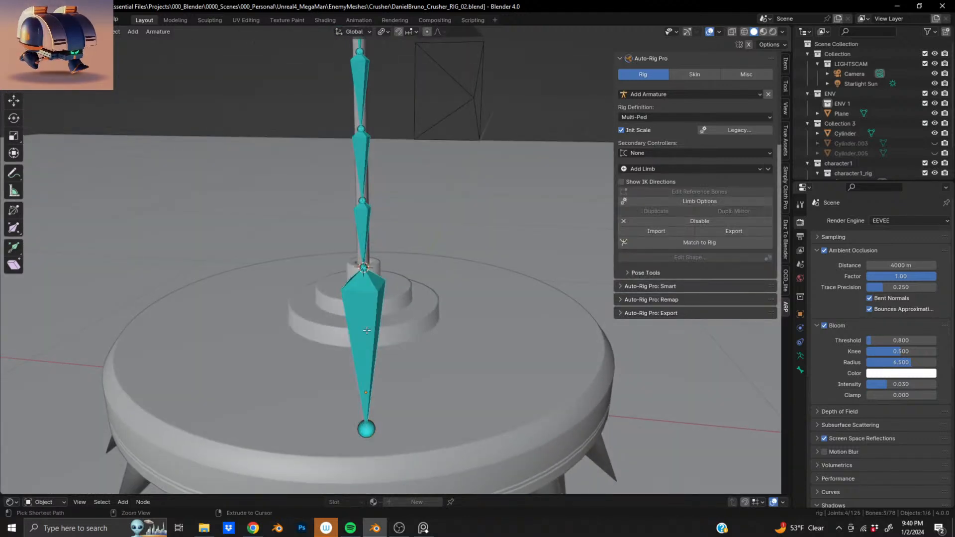
Apply a count of 2 to the spine limb with Spine Master Controller left off.
click(644, 199)
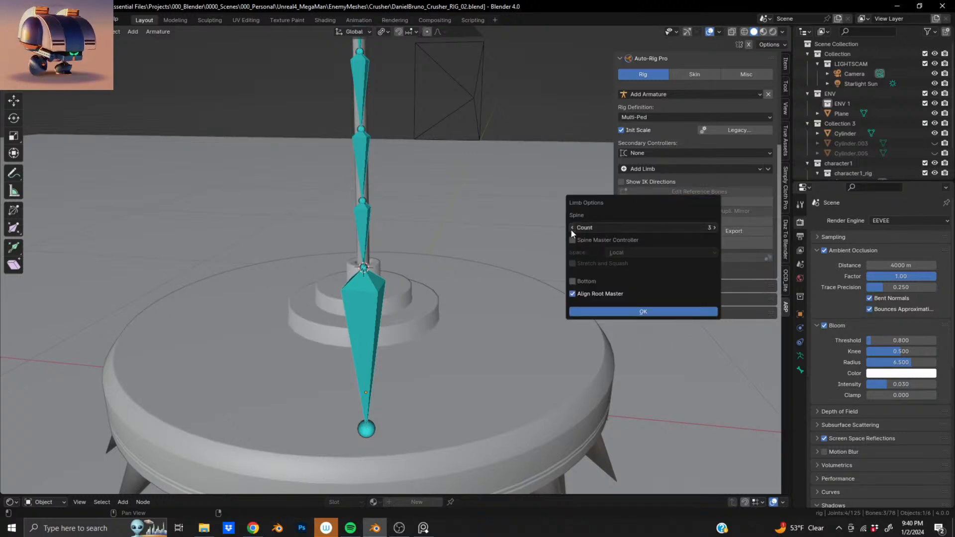
click(610, 309)
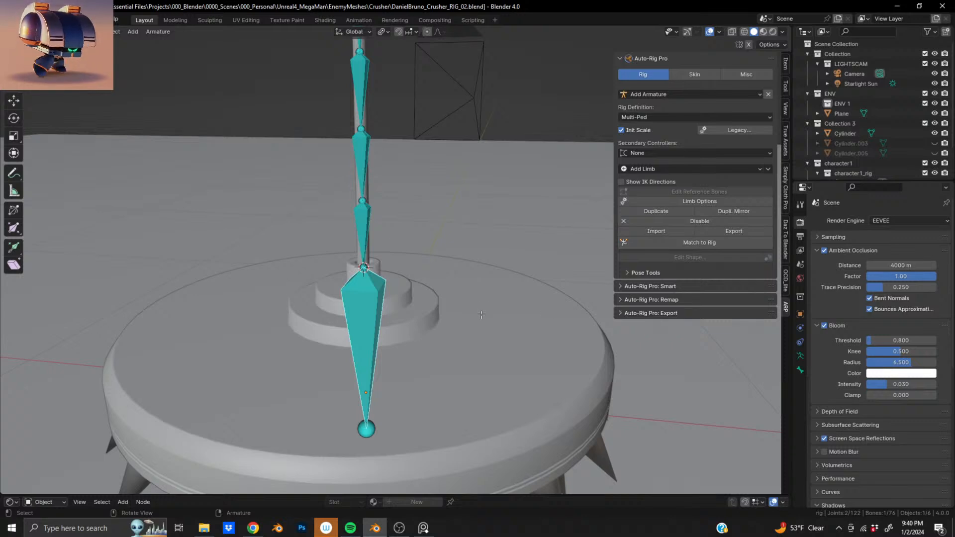
middle_drag(423, 322, 365, 319)
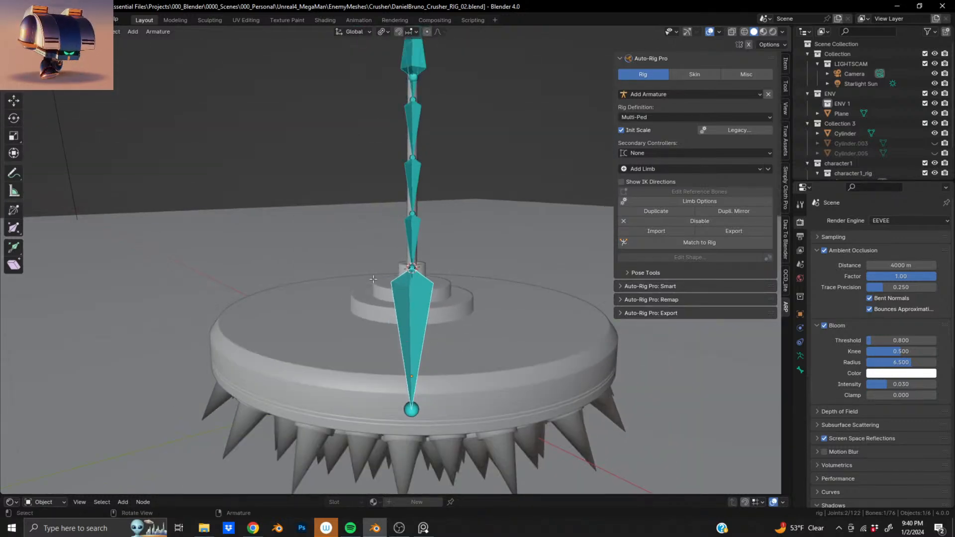
Select both spine reference bones in the lower part of the pole and move them up the Z axis by about 3.99 m to the head.
middle_drag(439, 163, 424, 444)
middle_drag(433, 368, 421, 302)
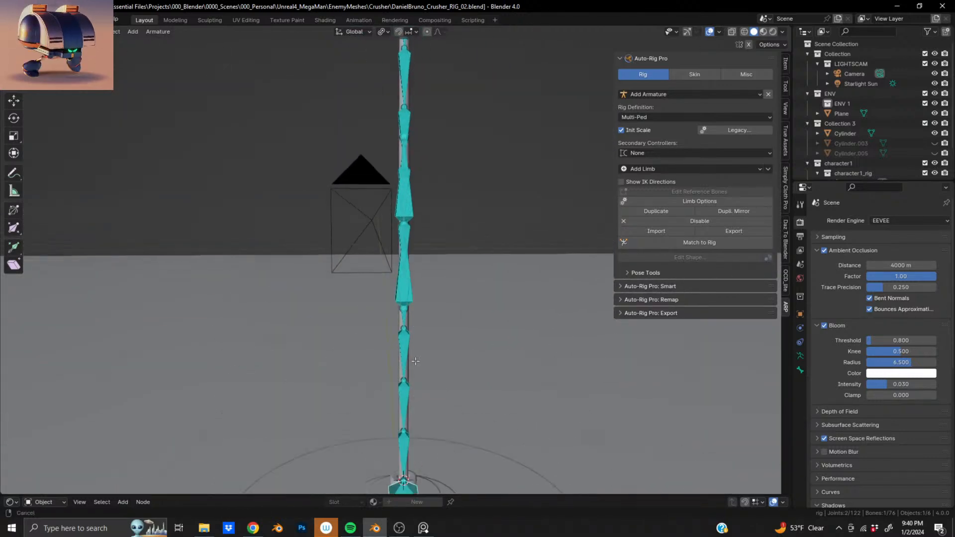
click(422, 304)
click(409, 290)
shift+middle_drag(411, 211, 320, 275)
shift+click(399, 298)
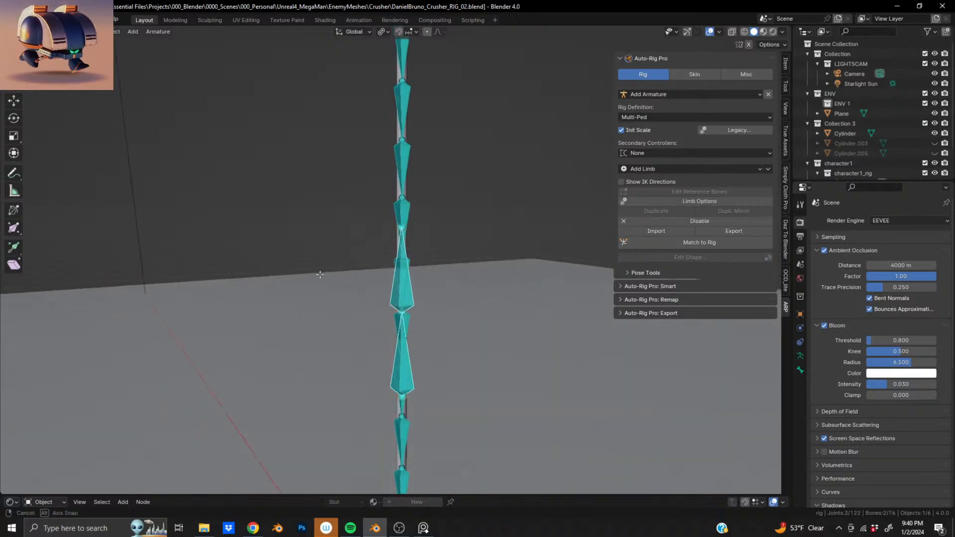
scroll(382, 291, down, 5)
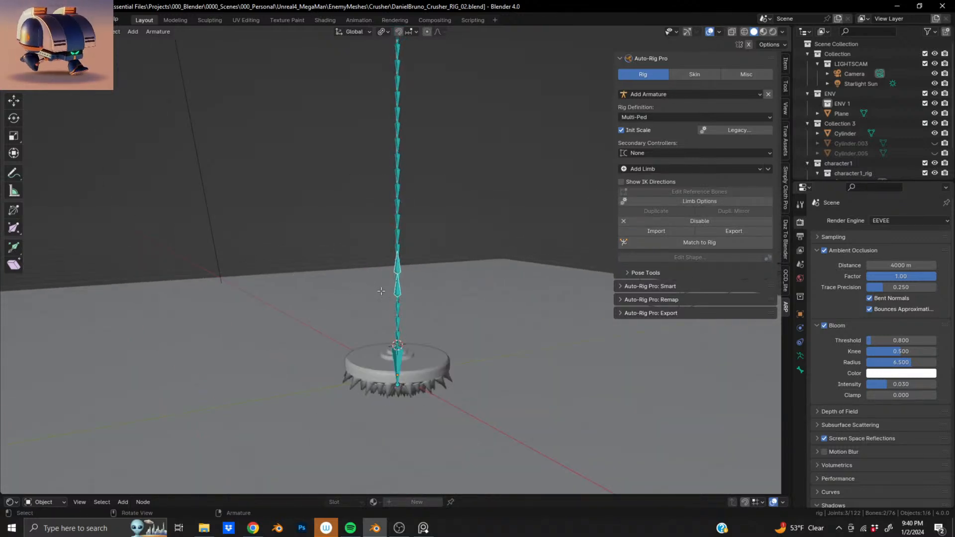
shift+middle_drag(401, 221, 379, 389)
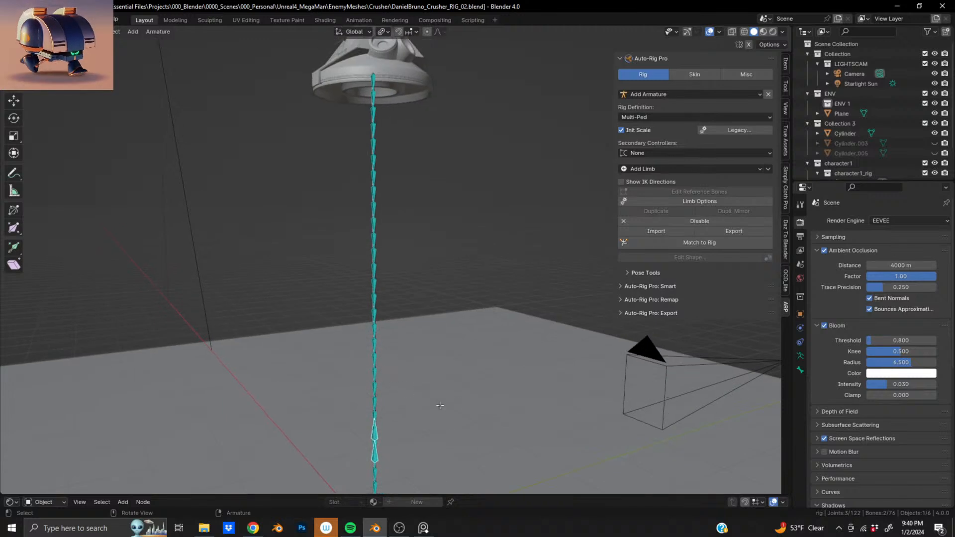
key(g)
key(z)
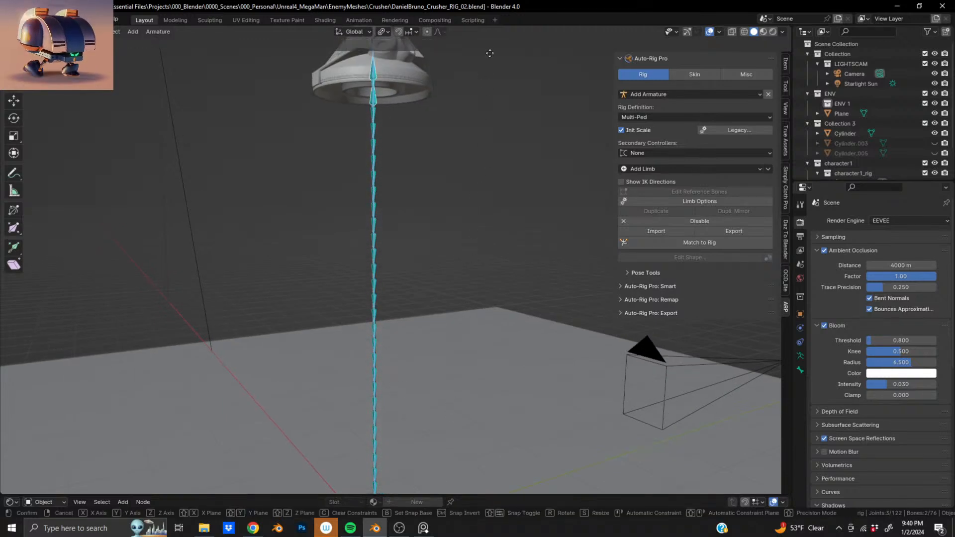
click(491, 40)
Raise the two spine bones another 0.18 m or so along Z, past the hole in the head's underside.
shift+middle_drag(384, 107, 381, 214)
scroll(397, 285, up, 5)
shift+middle_drag(381, 214, 427, 271)
middle_drag(427, 272, 423, 256)
scroll(416, 269, up, 6)
middle_drag(401, 294, 447, 295)
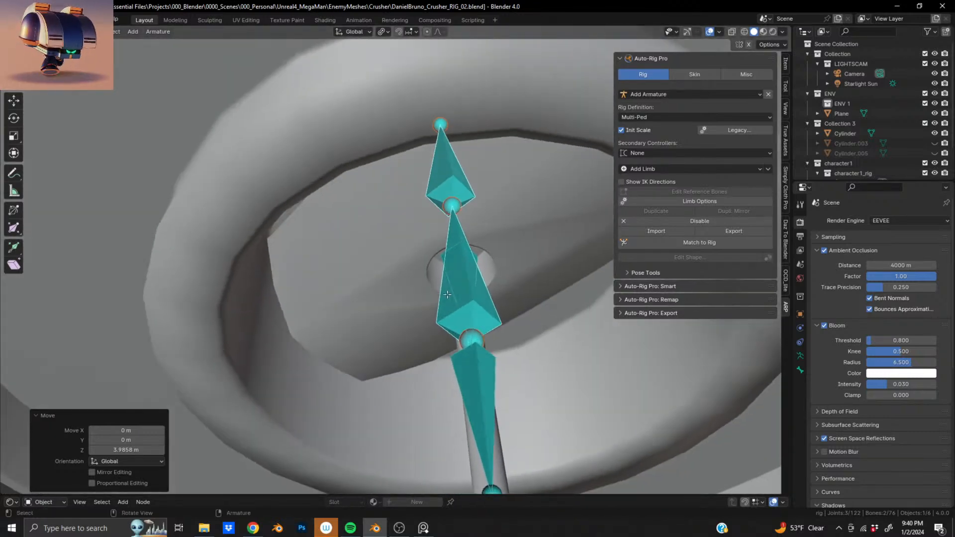
key(g)
key(z)
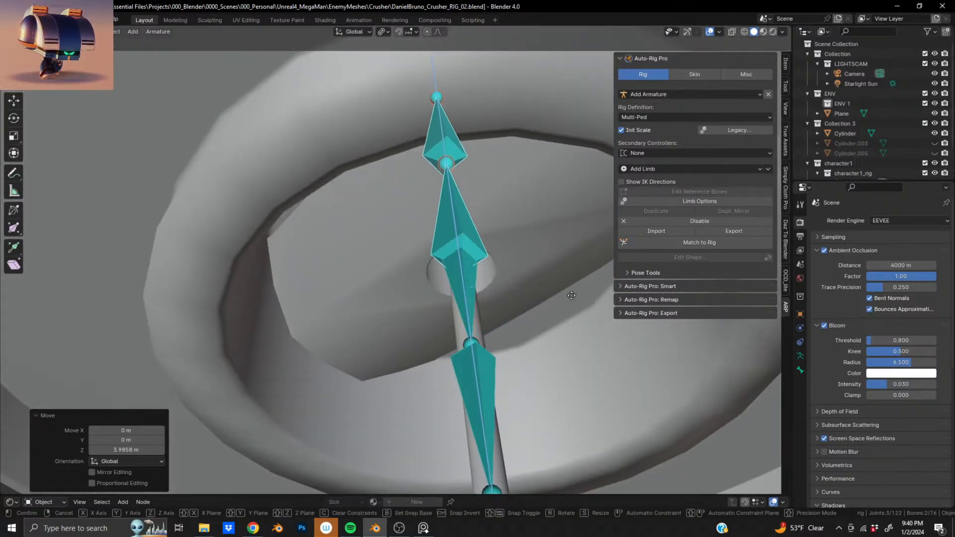
click(568, 271)
Scale the two spine bones along Z by about 1.419 in front view so they reach up into the head's dome.
middle_drag(567, 271, 442, 294)
scroll(585, 302, down, 7)
scroll(512, 316, down, 1)
scroll(442, 293, up, 1)
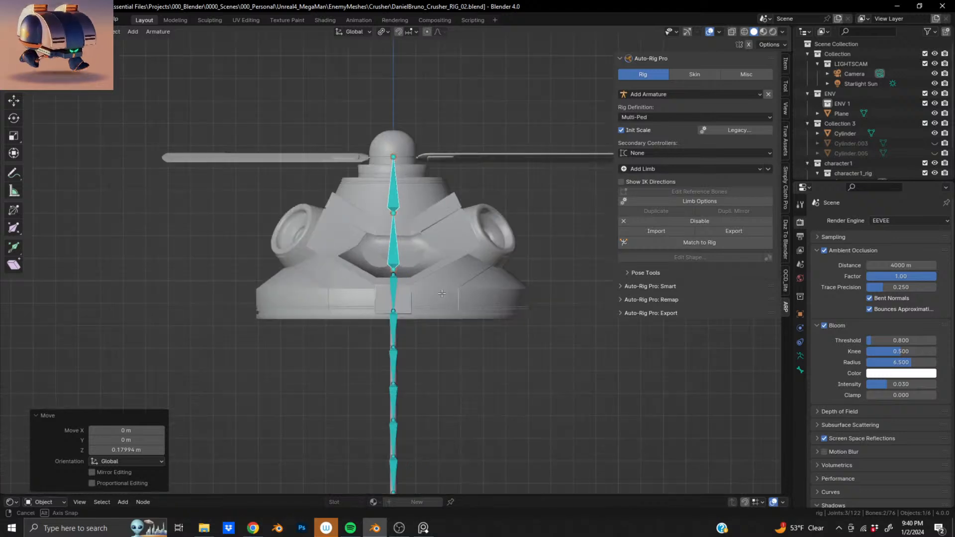
scroll(429, 273, up, 1)
scroll(429, 274, up, 1)
scroll(413, 280, up, 1)
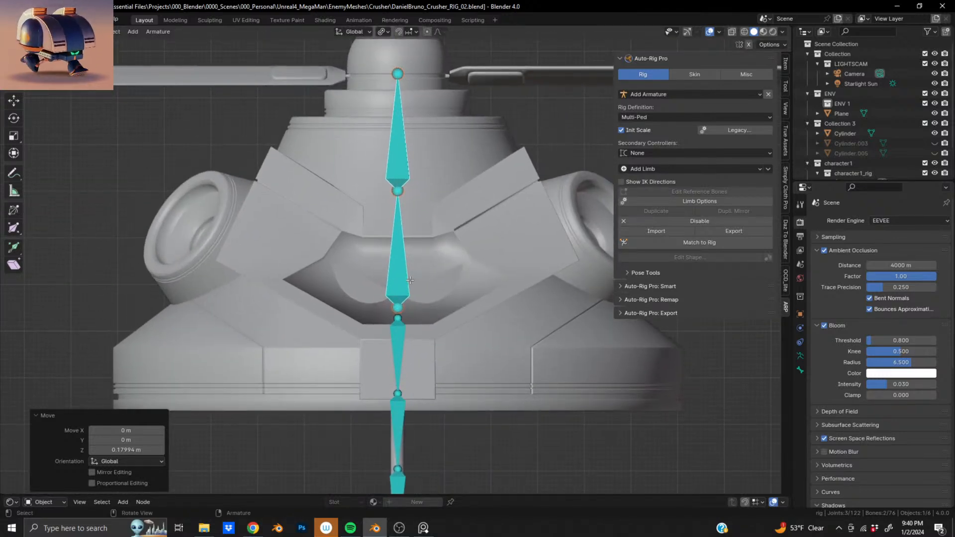
shift+middle_drag(391, 263, 385, 313)
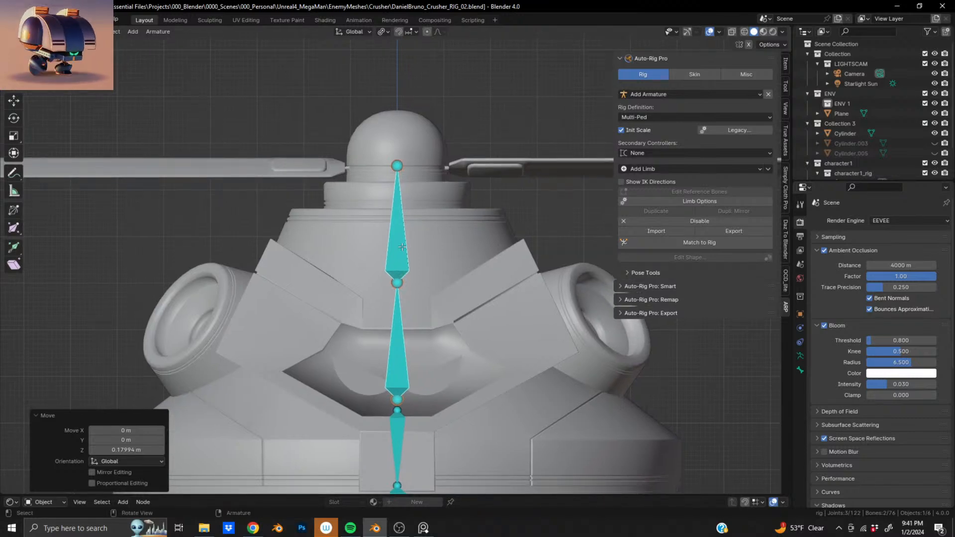
key(g)
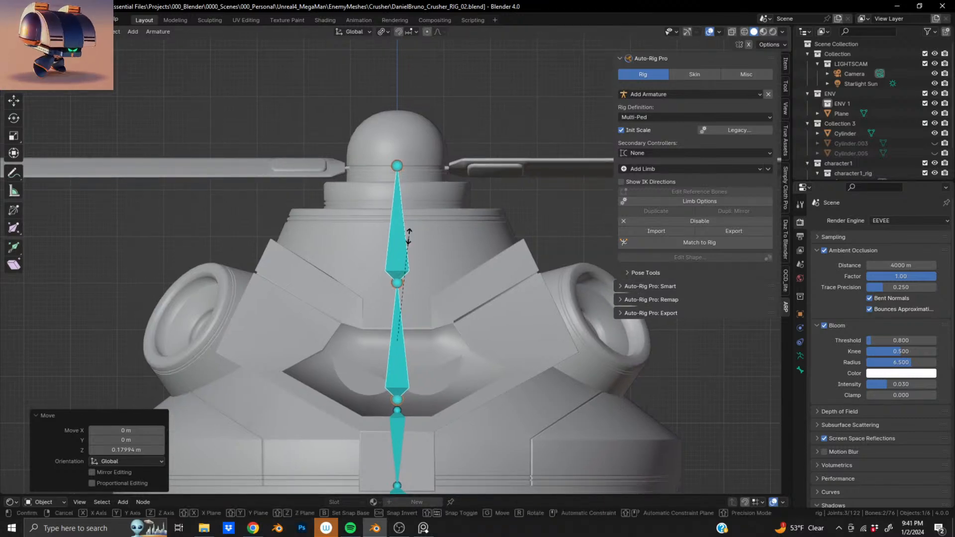
key(z)
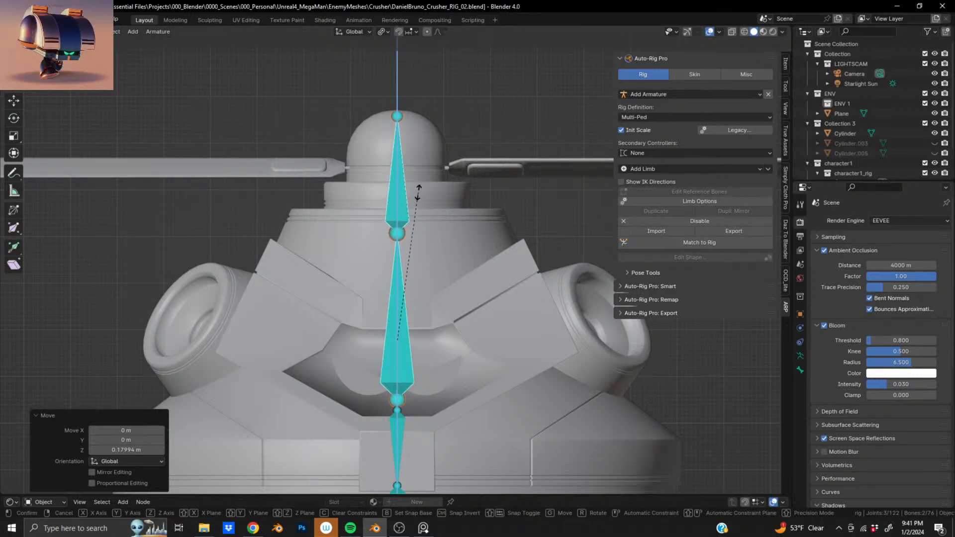
click(413, 192)
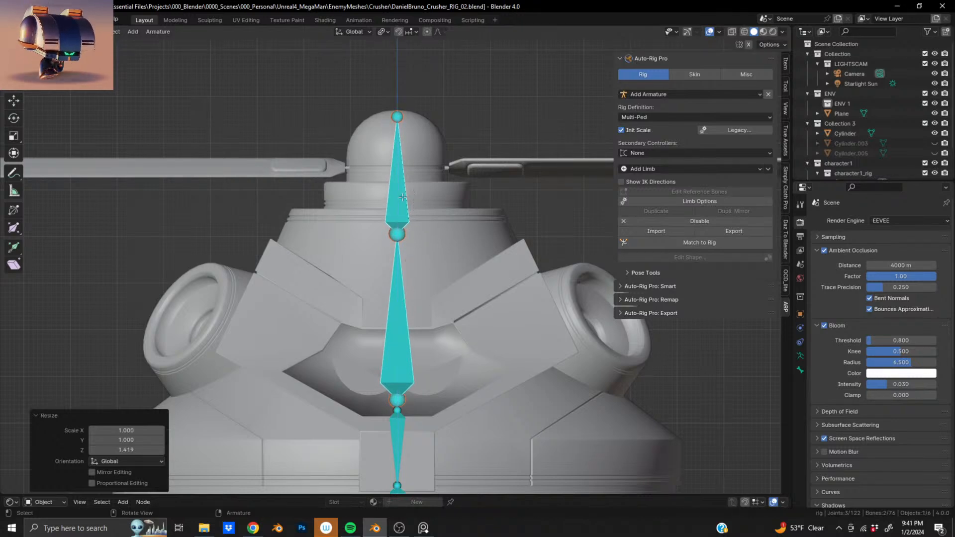
Examine the lower and upper spine bones inside the head and open the limb options with the upper bone selected.
mouse_move(414, 191)
middle_down()
mouse_move(146, 221)
mouse_move(434, 246)
mouse_move(480, 239)
mouse_move(401, 194)
middle_up()
click(401, 192)
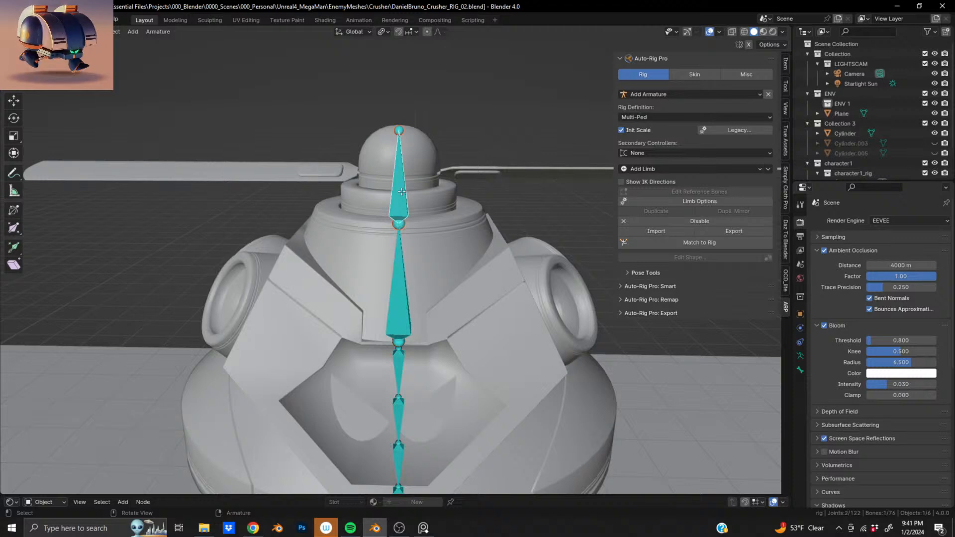
click(392, 240)
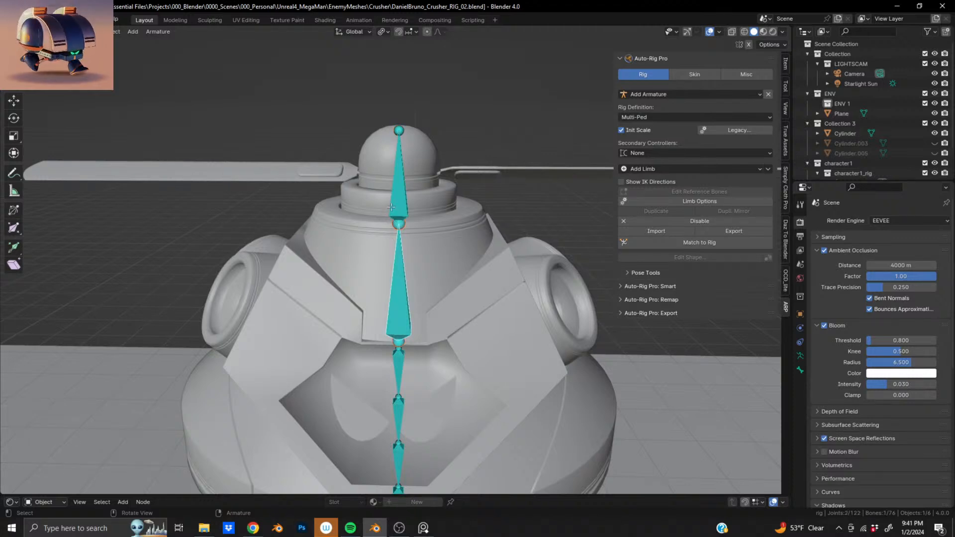
click(398, 185)
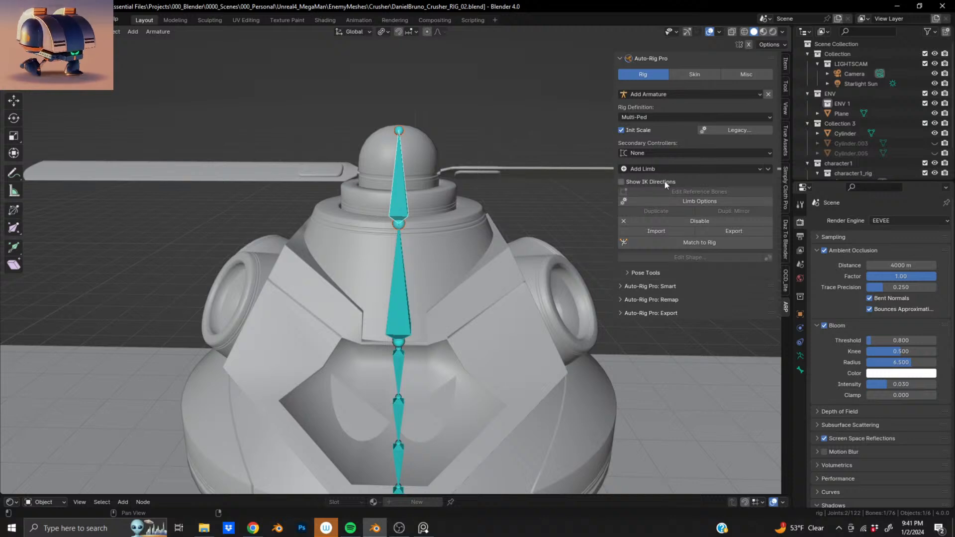
click(670, 201)
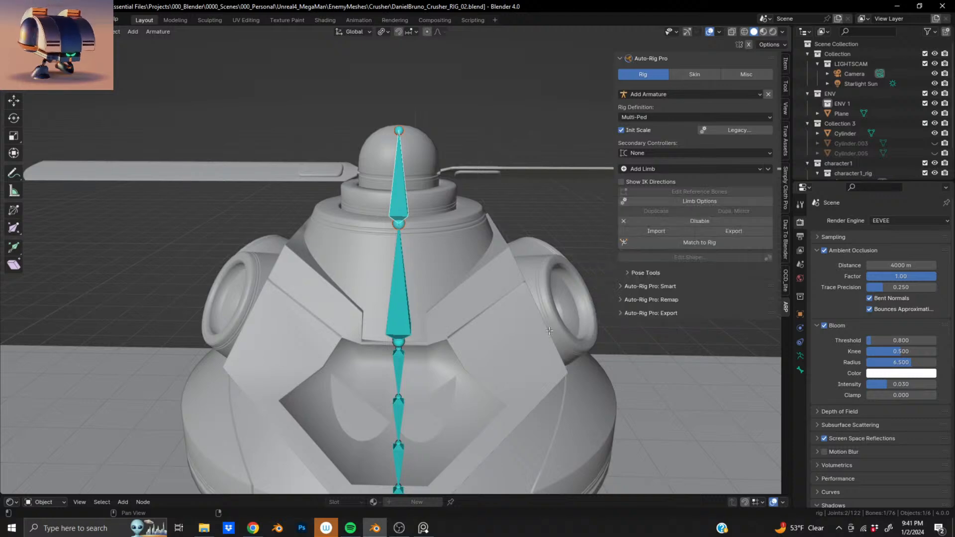
Match the rig to the edited reference bones with Match to Rig and select the Crusher's head mesh.
middle_drag(414, 215, 398, 184)
click(694, 242)
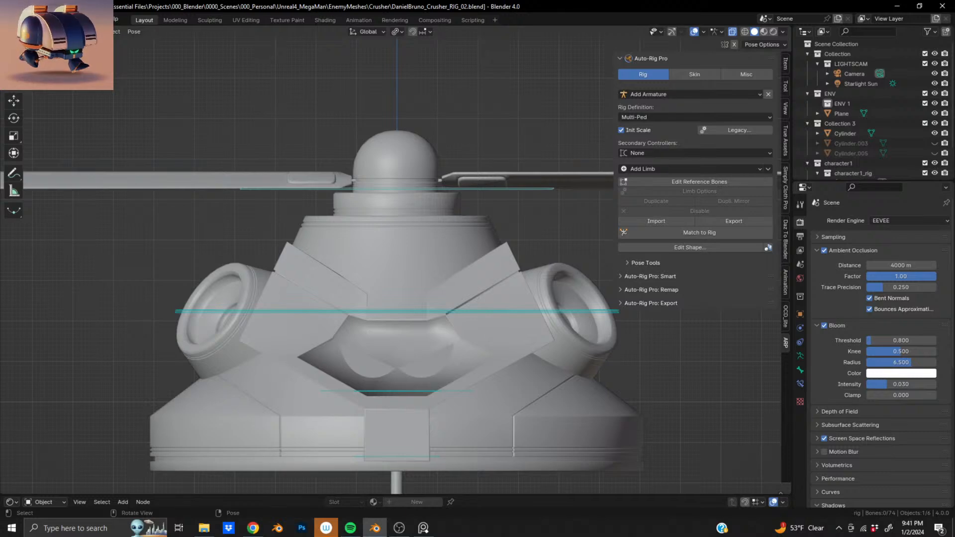
click(407, 223)
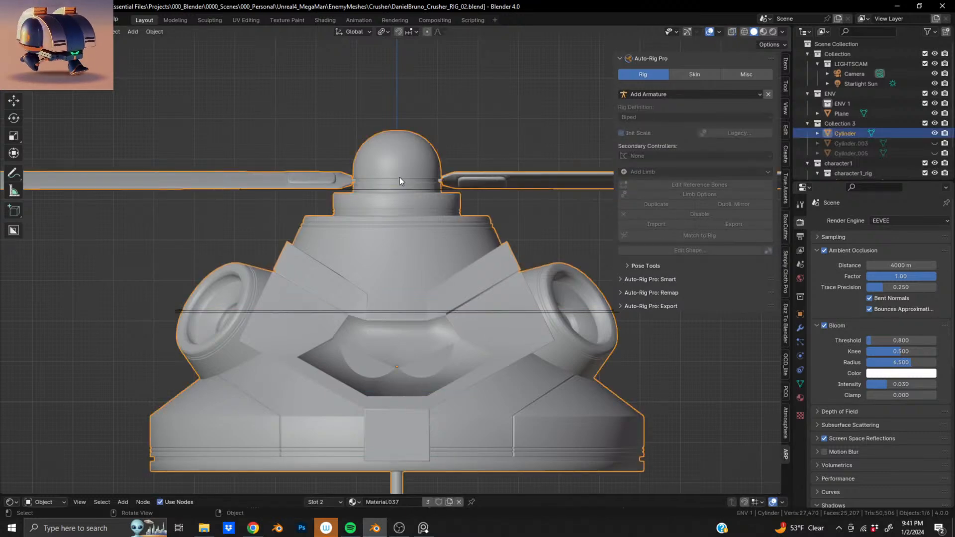
Enter Edit Mode on the Cylinder mesh and select only the linked geometry of the top dome and both propeller blades.
key(Tab)
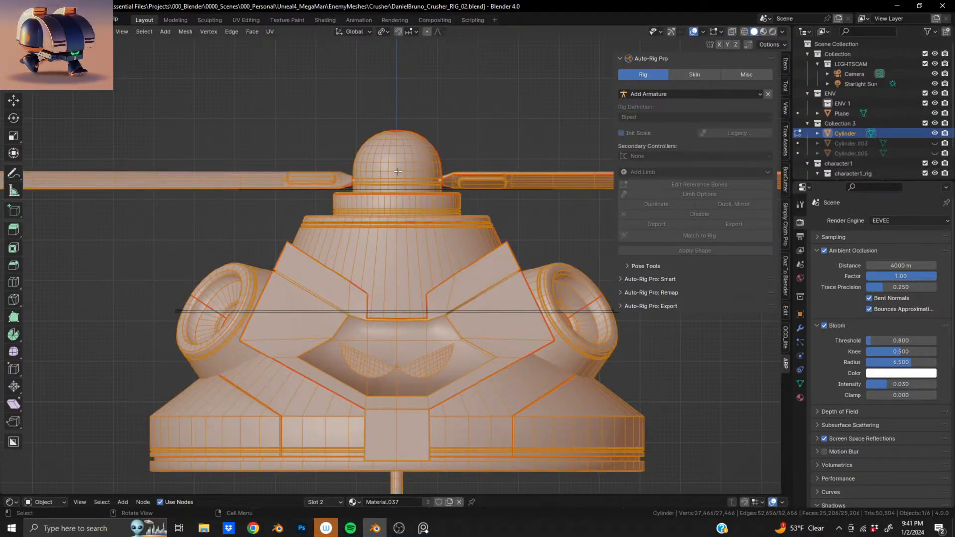
key(alt+a)
middle_drag(398, 171, 406, 203)
key(l)
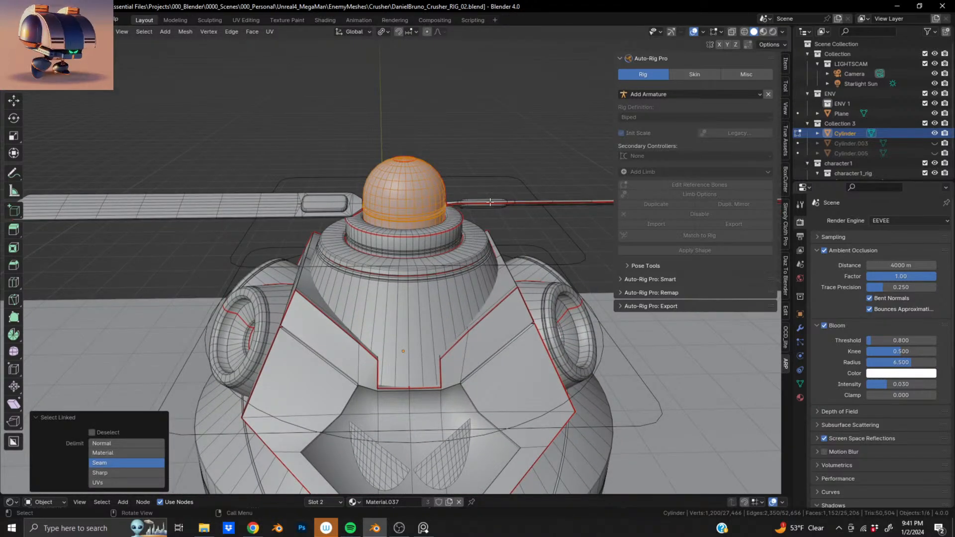
key(l)
key(l)
scroll(358, 244, up, 4)
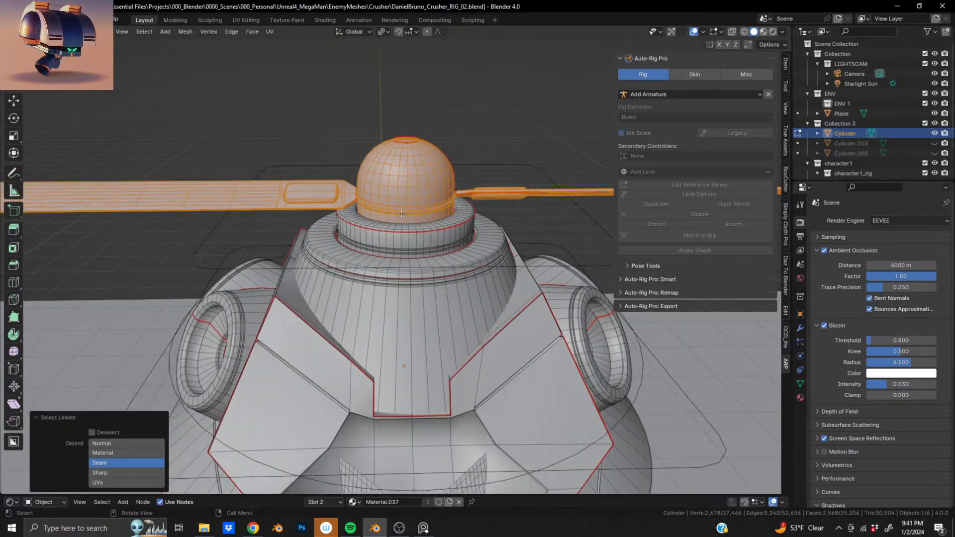
Add the small connector pins between the dome and the two propeller blades to the selection.
middle_drag(351, 249, 426, 248)
scroll(425, 251, up, 4)
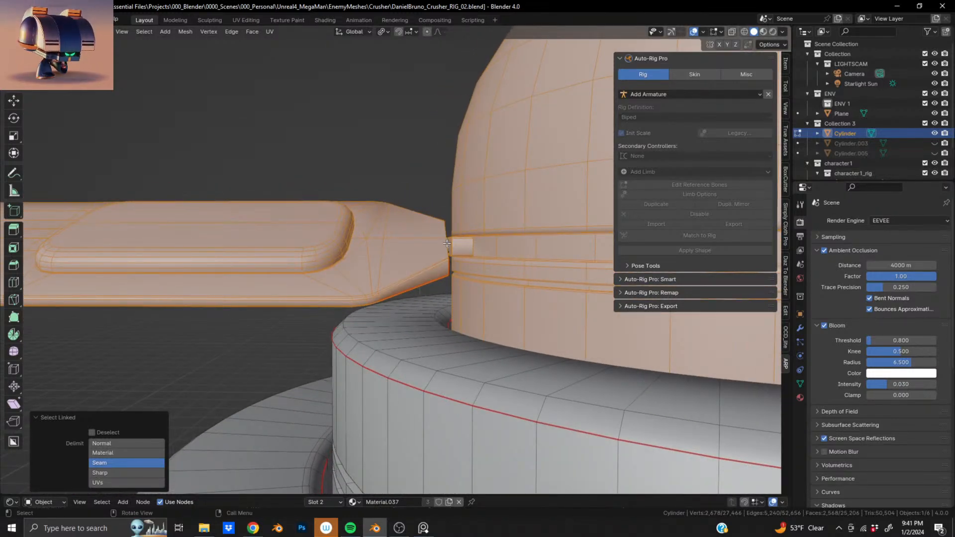
scroll(447, 247, down, 3)
shift+middle_drag(447, 247, 239, 261)
scroll(447, 278, up, 6)
shift+middle_drag(567, 274, 432, 282)
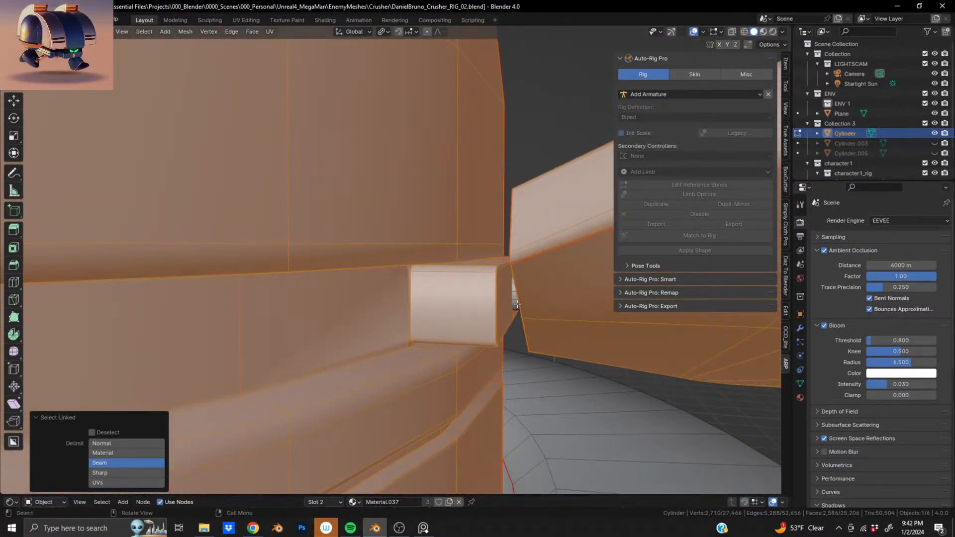
scroll(517, 304, down, 5)
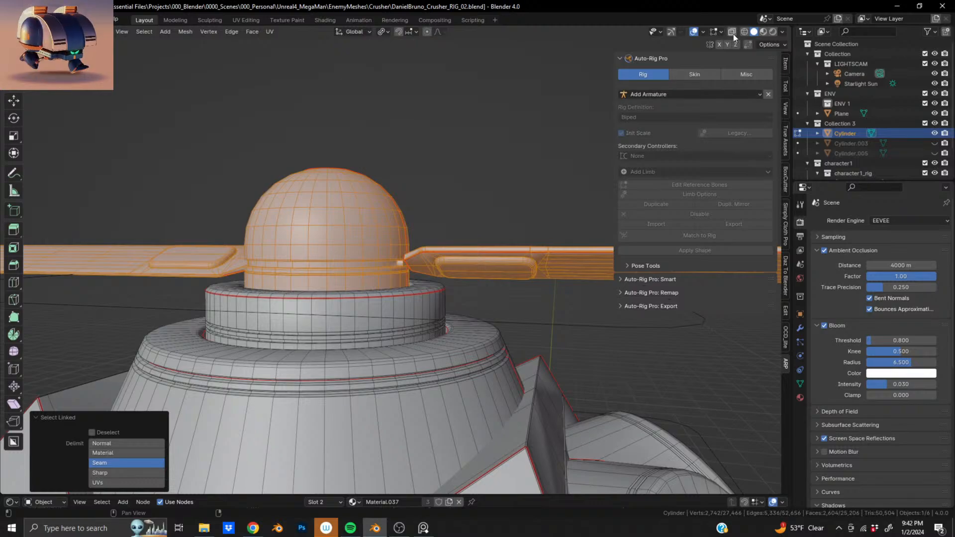
Turn on X-ray and place the 3D cursor at the centre of the dome's base.
click(733, 33)
middle_drag(450, 258, 332, 380)
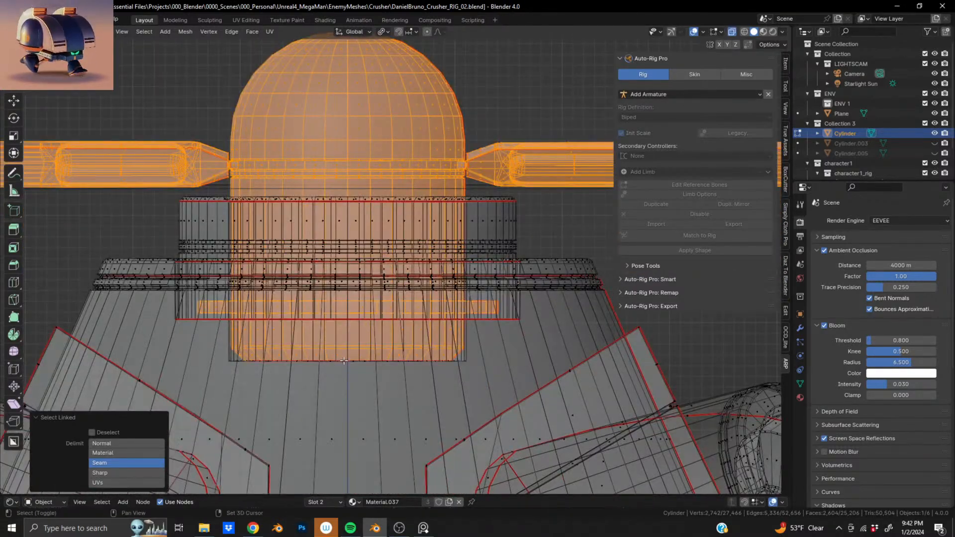
scroll(344, 360, down, 5)
scroll(361, 343, up, 4)
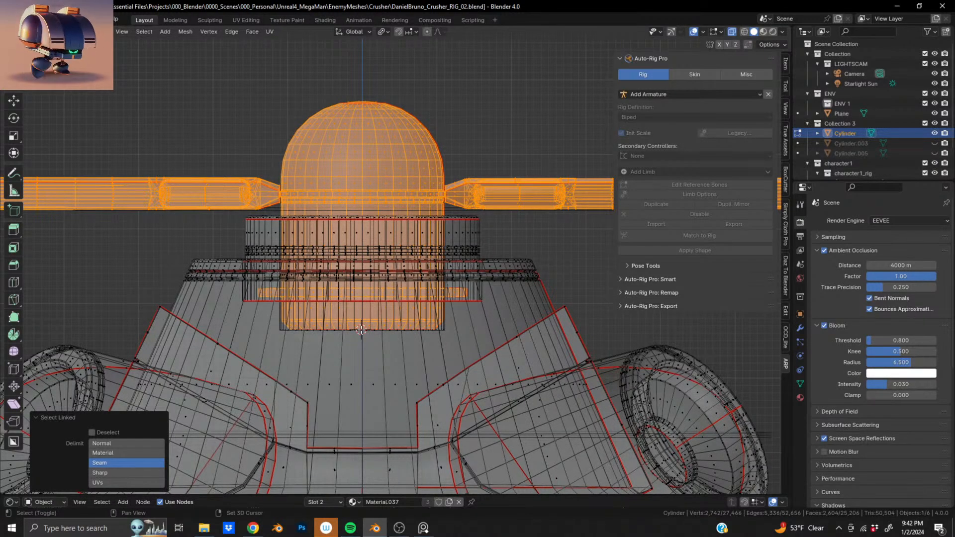
scroll(361, 329, down, 5)
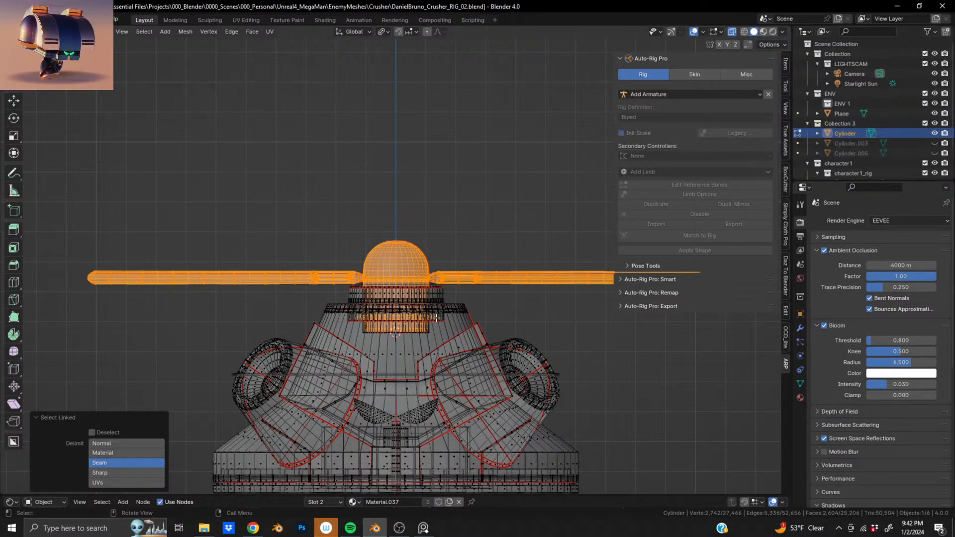
Separate the selected dome and propeller blades into their own object and return to Object Mode.
key(p)
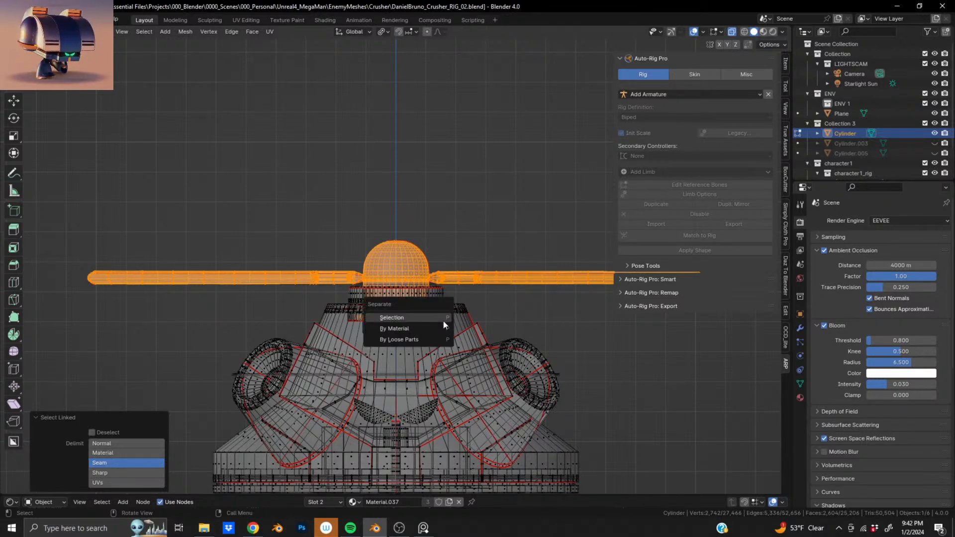
click(443, 320)
key(Tab)
middle_drag(387, 317, 425, 282)
scroll(422, 283, down, 2)
scroll(423, 283, up, 4)
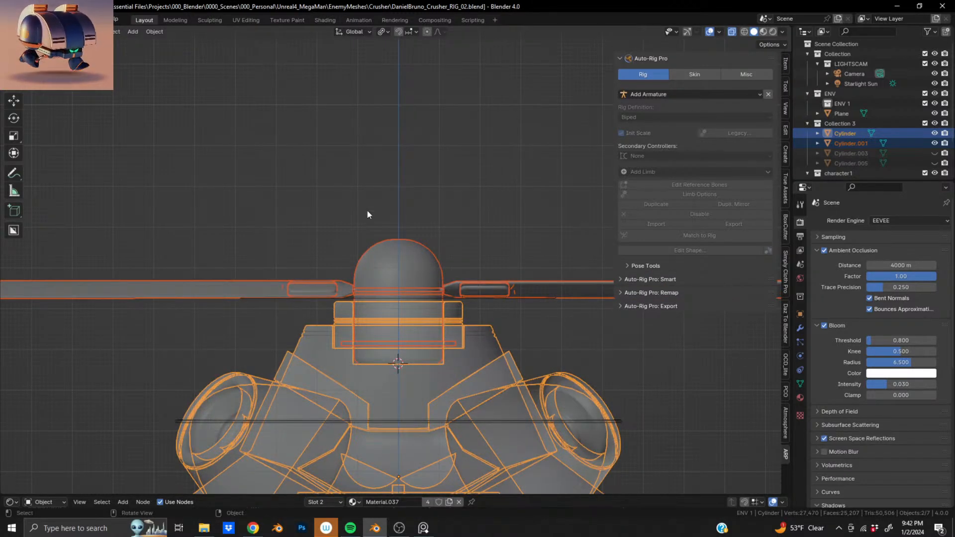
Select the character rig and switch it to Pose Mode.
scroll(391, 321, down, 6)
middle_drag(391, 321, 411, 381)
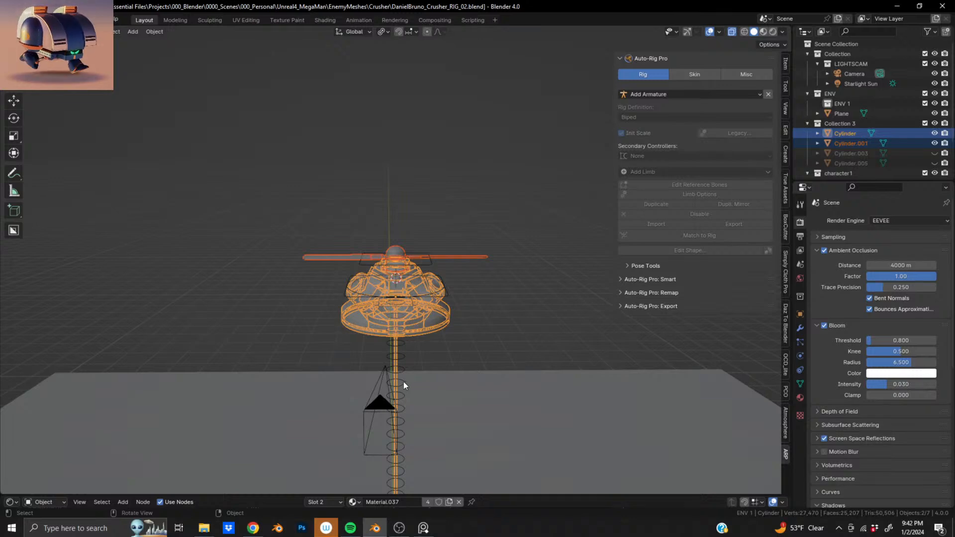
click(404, 381)
key(ctrl+Tab)
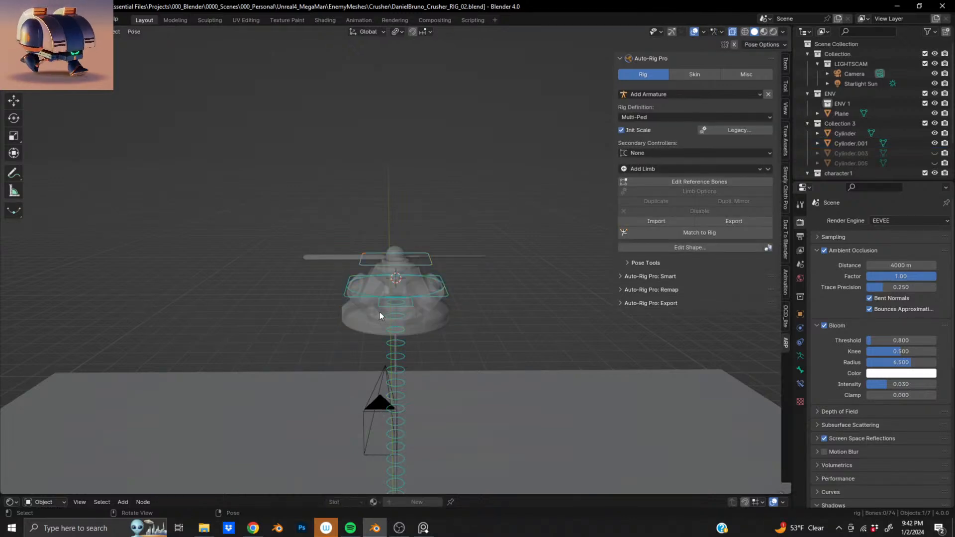
scroll(401, 330, up, 10)
middle_drag(404, 334, 371, 250)
scroll(404, 321, down, 7)
scroll(380, 246, up, 2)
Try rotating the square controller around the propeller about the Z axis, and undo the rotation.
click(416, 166)
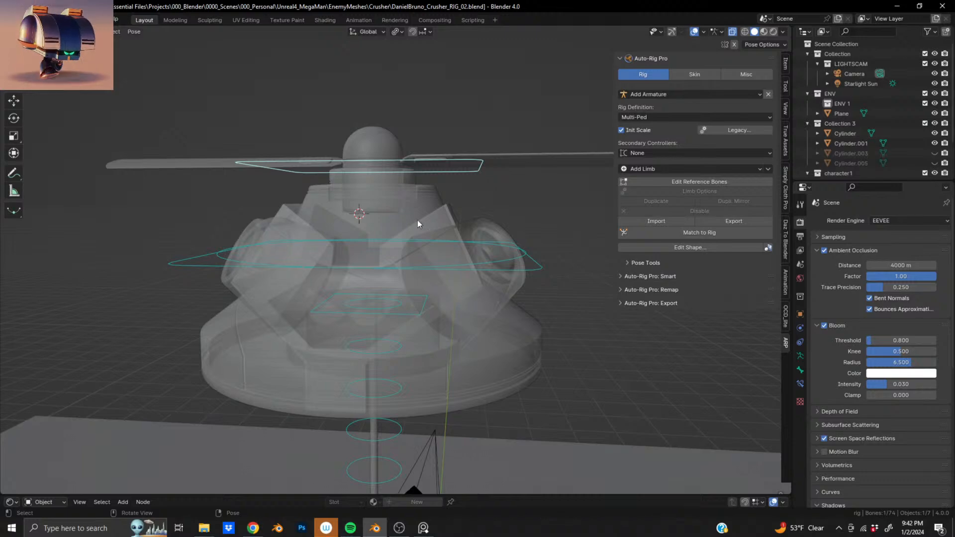
click(456, 271)
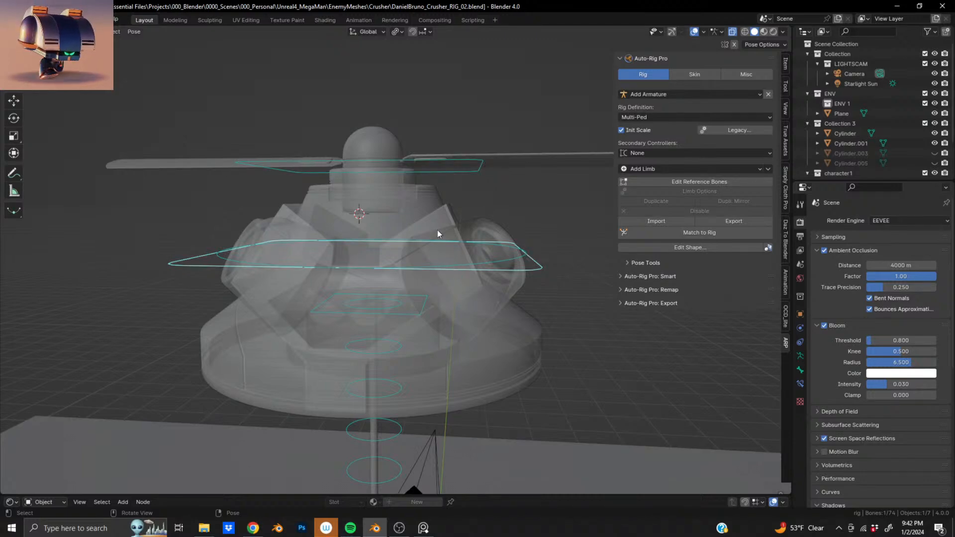
click(422, 158)
middle_drag(374, 184, 375, 210)
key(r)
key(z)
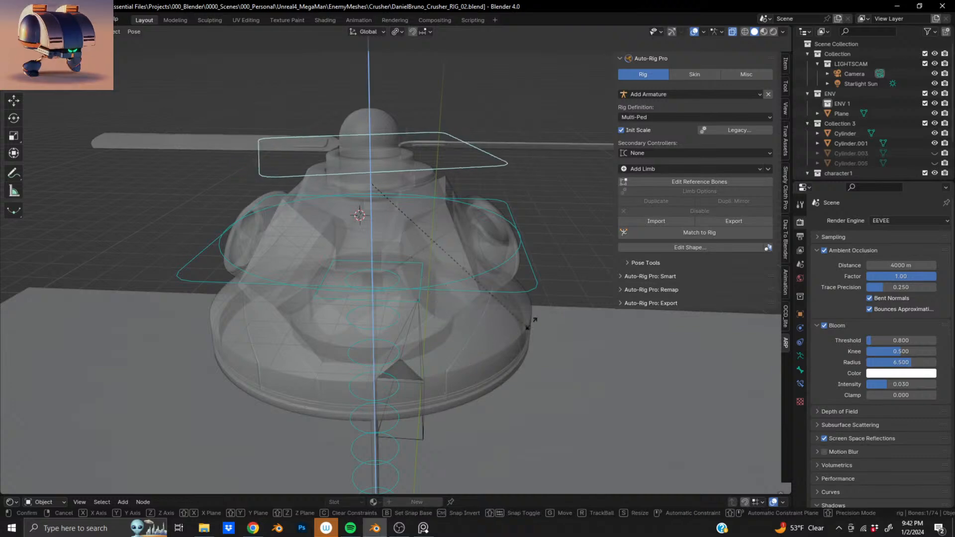
click(506, 249)
key(ctrl+z)
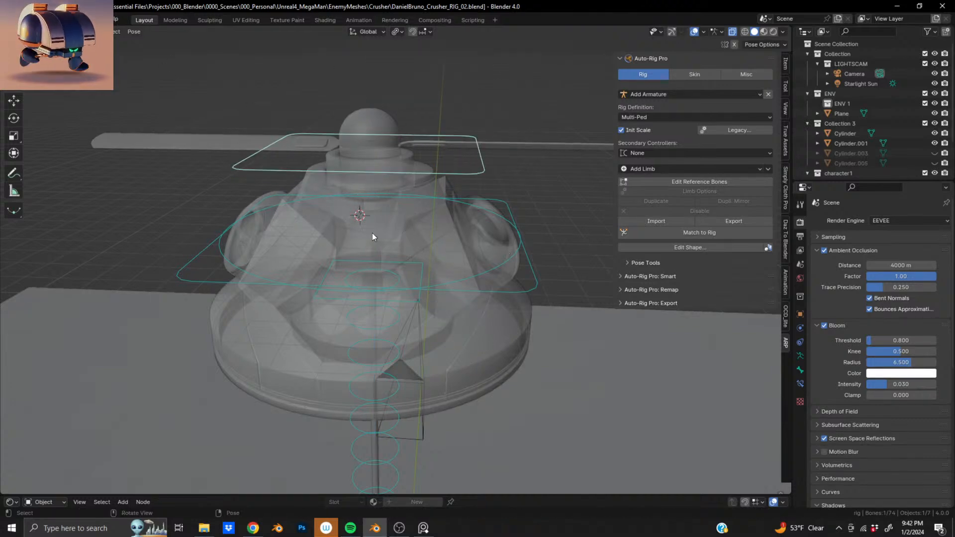
Examine the rig's bone chain in Edit Mode against its controllers in Pose Mode.
middle_drag(372, 233, 388, 212)
middle_drag(402, 269, 297, 322)
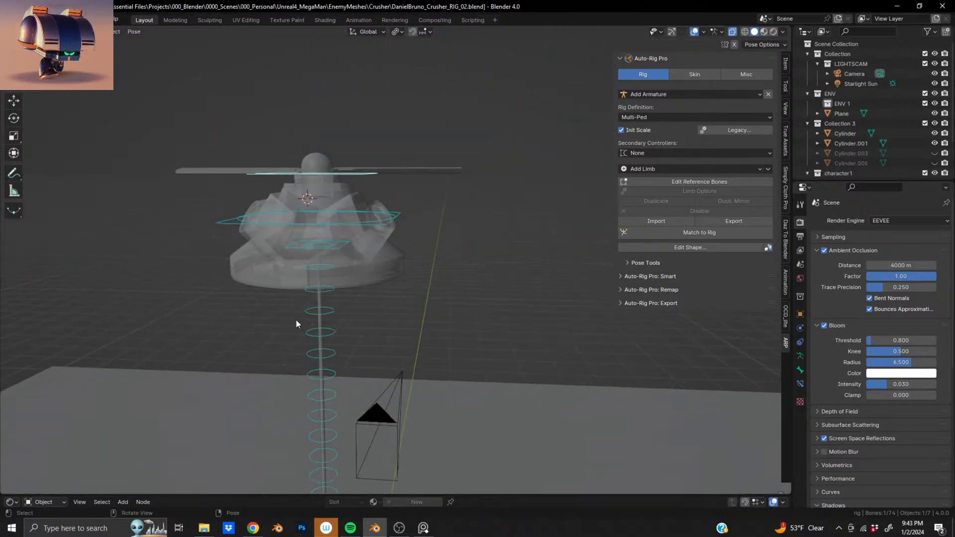
middle_drag(327, 371, 413, 287)
scroll(401, 298, down, 2)
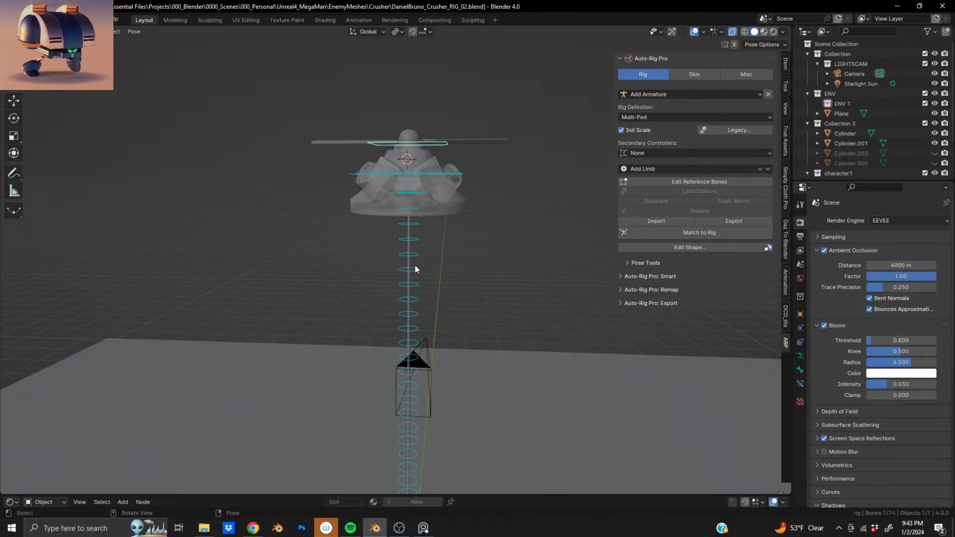
key(Tab)
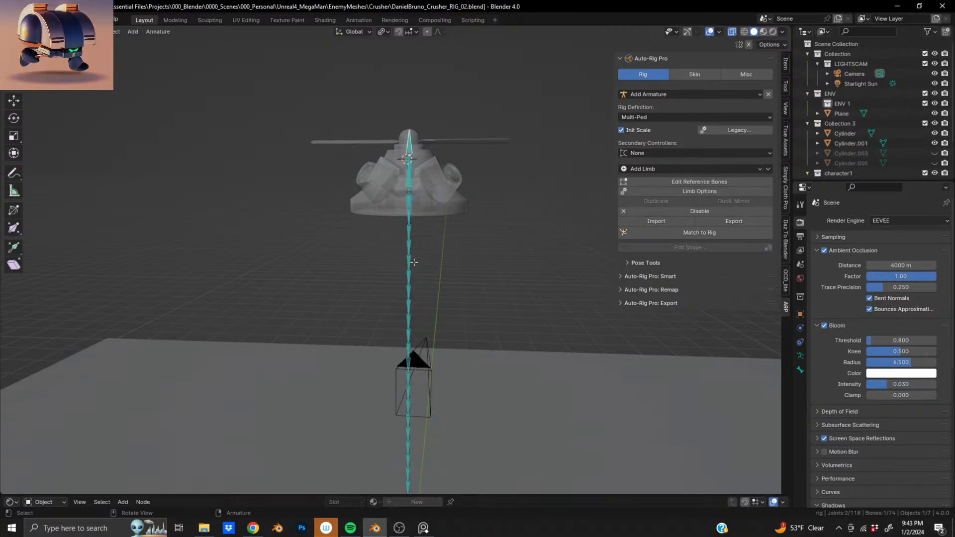
key(Tab)
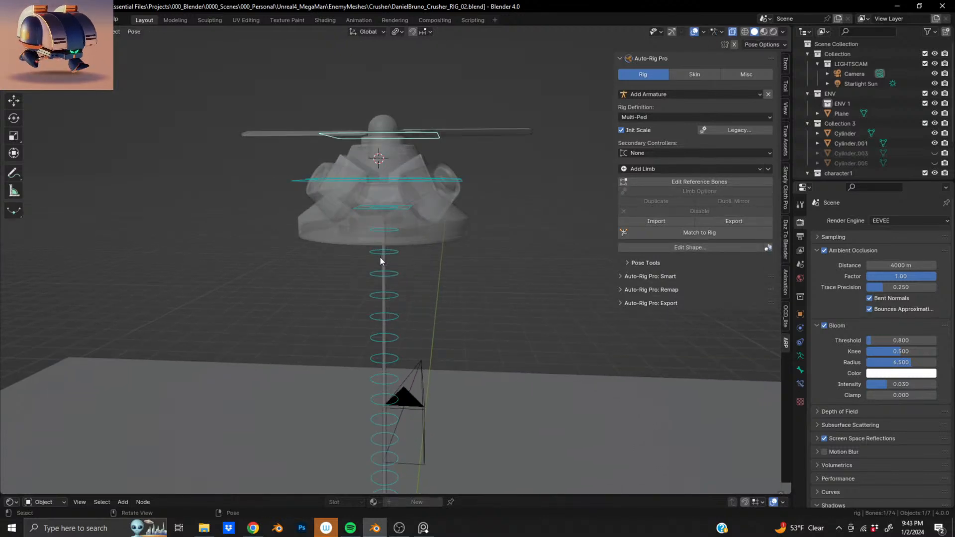
key(Tab)
key(Tab)
scroll(378, 252, up, 4)
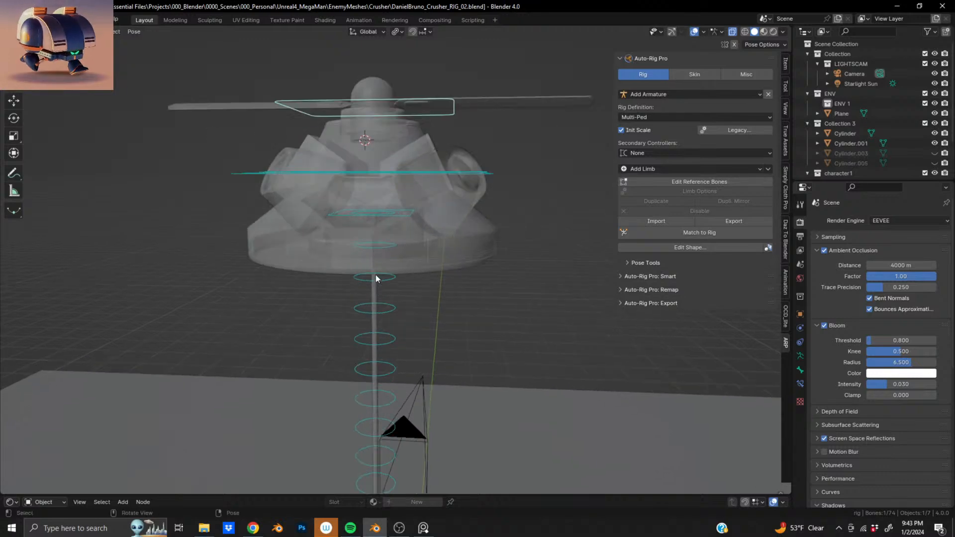
middle_drag(375, 275, 363, 245)
Leave Pose Mode, open the main body mesh Cylinder in Edit Mode and turn off X-ray.
click(477, 259)
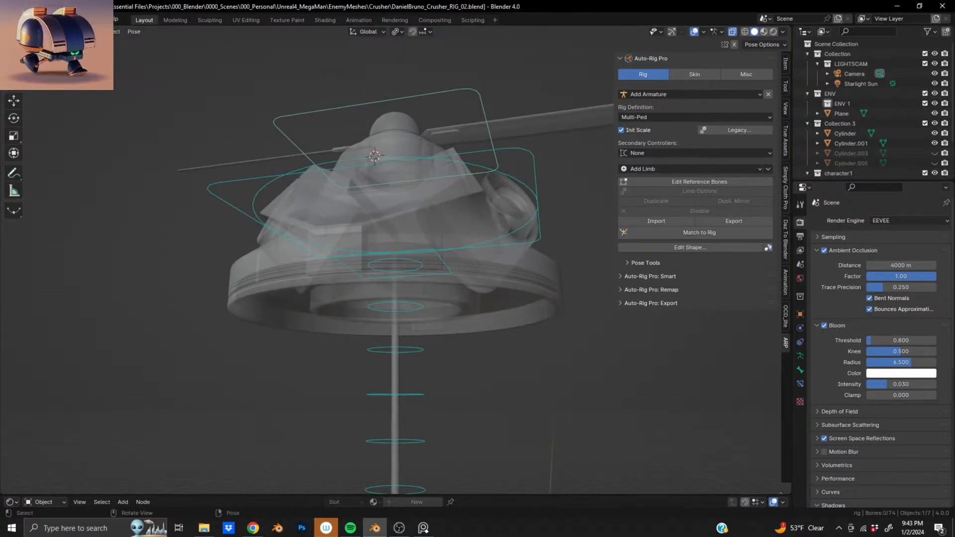
key(ctrl+Tab)
middle_drag(389, 263, 333, 270)
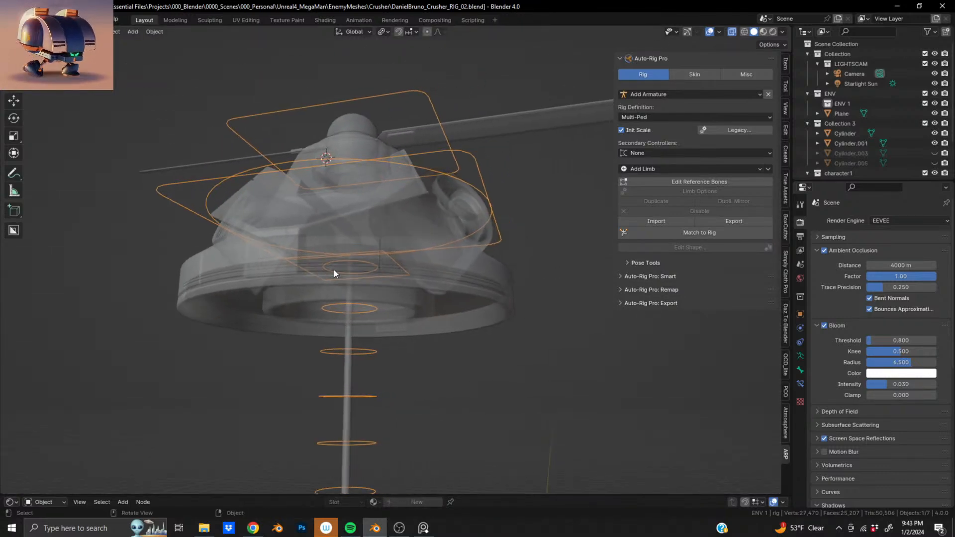
click(347, 329)
key(Tab)
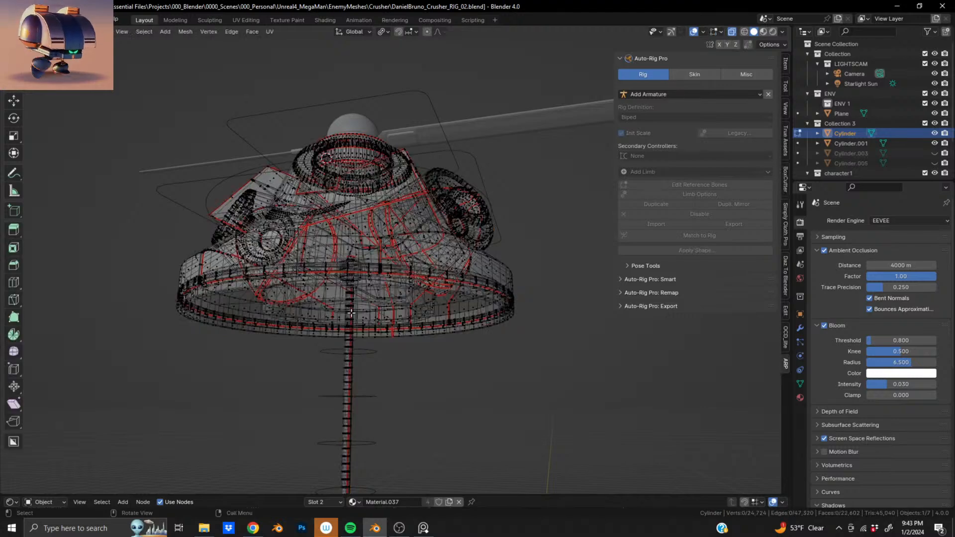
middle_drag(349, 320, 730, 43)
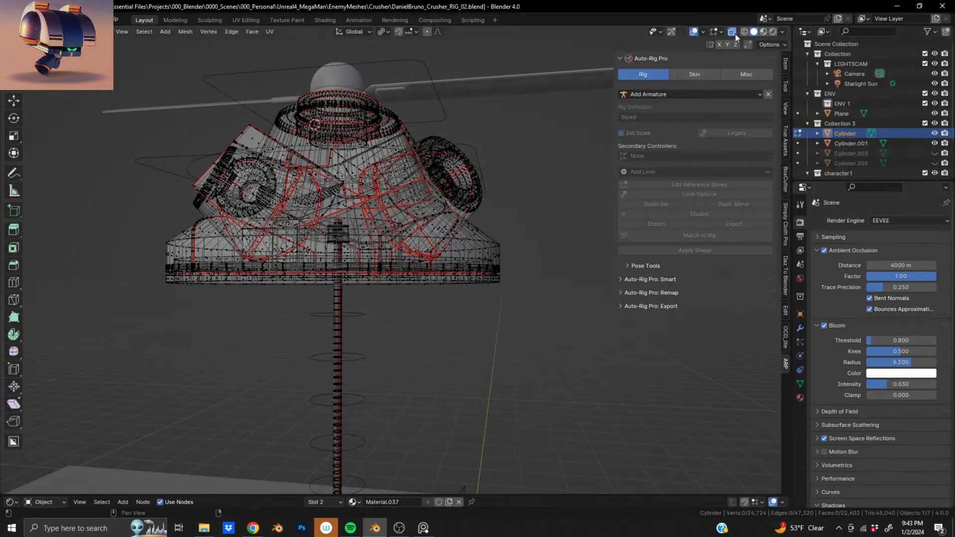
click(731, 34)
Select the linked geometry of the pole below the body, plus the stepped base and large disc at its lower end.
shift+middle_drag(356, 234, 386, 125)
scroll(386, 125, up, 2)
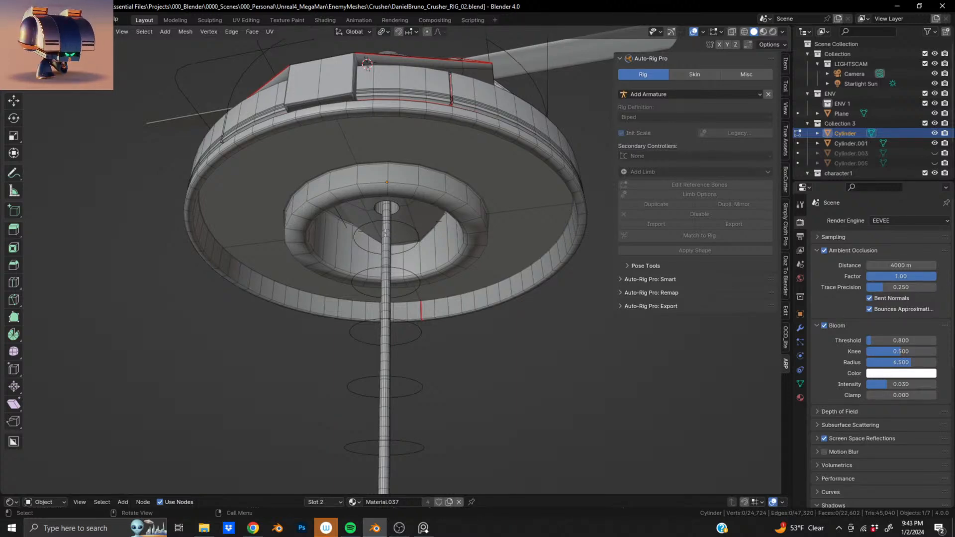
key(l)
middle_drag(387, 233, 387, 298)
scroll(386, 318, down, 6)
shift+middle_drag(377, 462, 350, 195)
scroll(349, 209, up, 3)
shift+middle_drag(323, 309, 347, 345)
scroll(351, 287, up, 3)
shift+middle_drag(366, 227, 407, 297)
scroll(408, 297, up, 3)
key(l)
key(l)
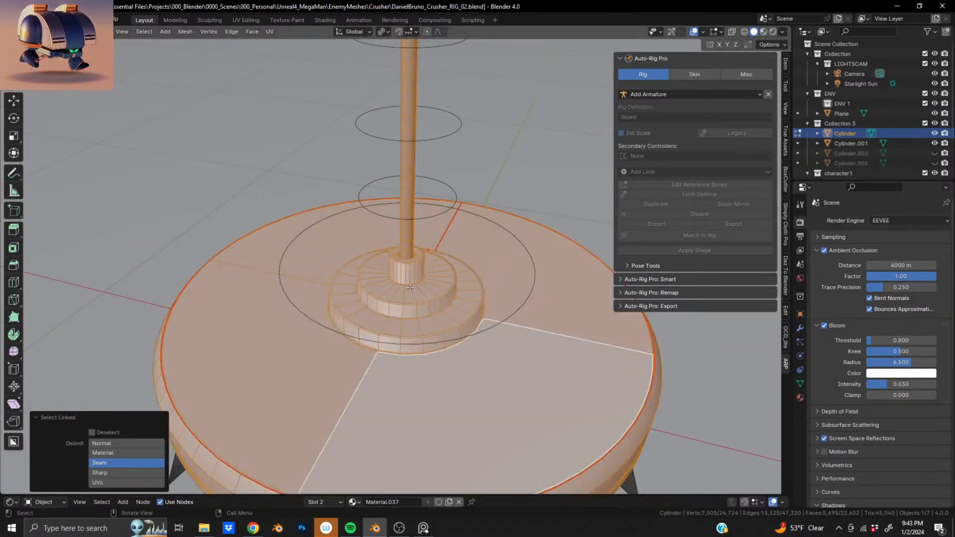
Turn on X-ray and add all the spikes beneath the disc to the selection.
scroll(411, 304, down, 5)
middle_drag(440, 326, 518, 279)
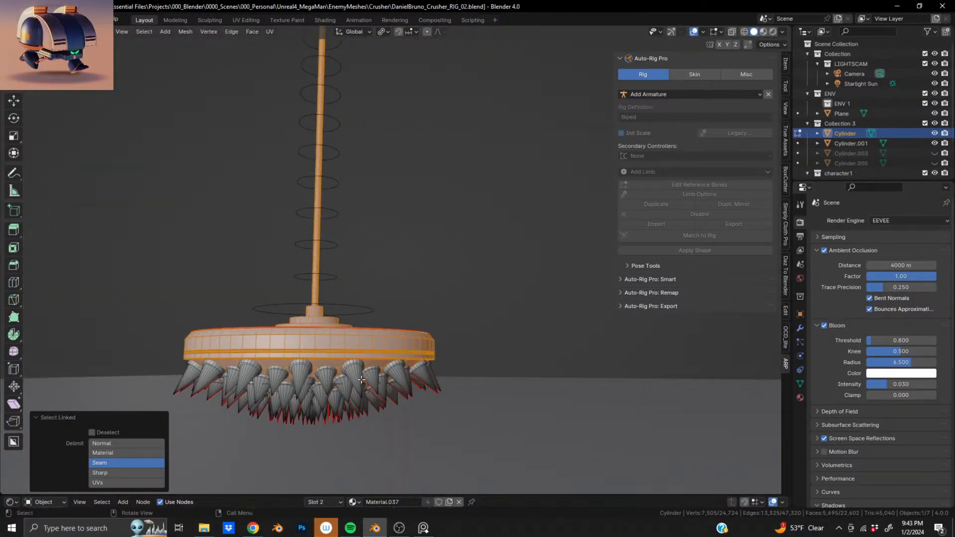
key(l)
middle_drag(332, 370, 314, 356)
scroll(321, 355, down, 3)
click(732, 33)
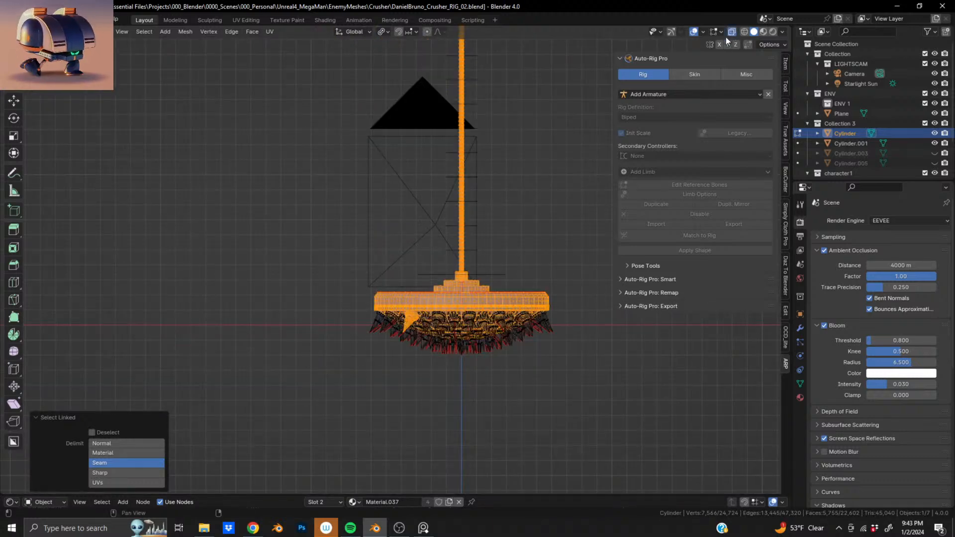
shift+drag(311, 172, 698, 439)
Separate the selected pole and spiked disc into their own object and return to Object Mode.
shift+middle_drag(435, 158, 353, 430)
shift+middle_drag(400, 293, 407, 347)
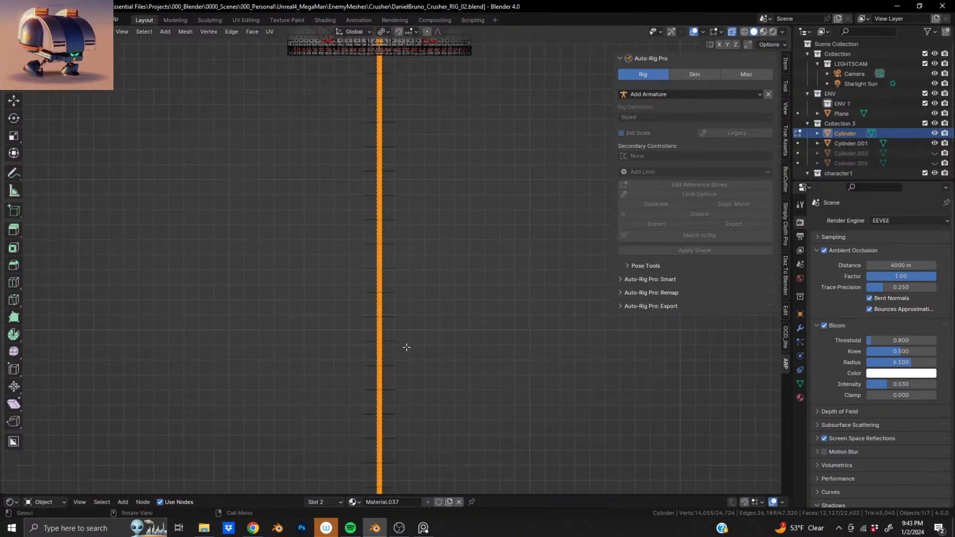
key(p)
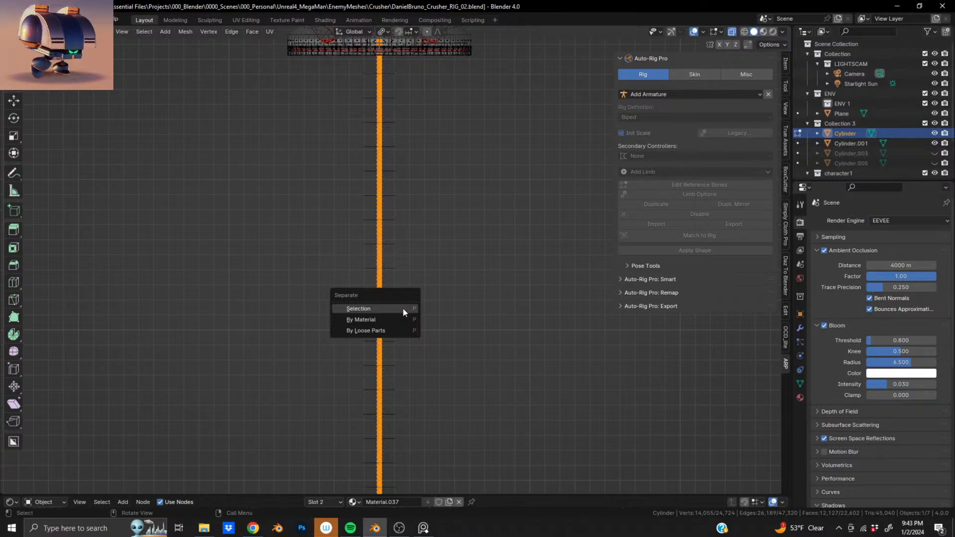
click(403, 309)
ctrl+middle_drag(387, 147, 400, 340)
scroll(399, 319, up, 5)
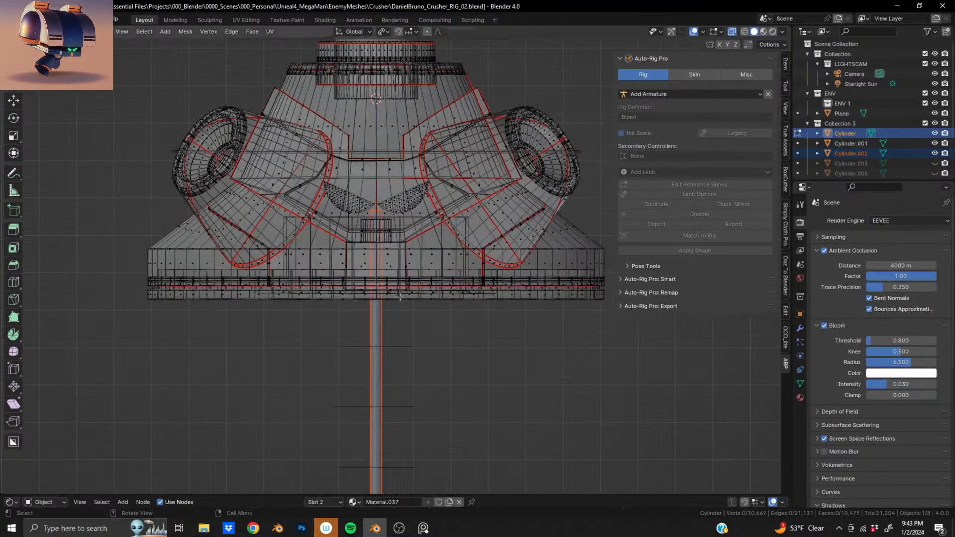
key(Tab)
Select the rig beneath the body and open its Auto-Rig Pro reference bones for editing.
scroll(404, 261, down, 4)
middle_drag(396, 205, 323, 273)
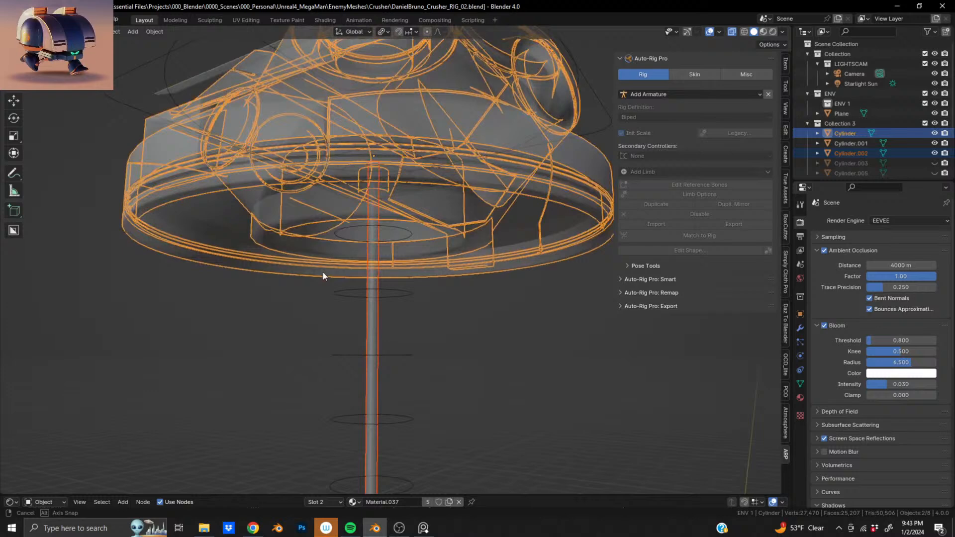
click(405, 291)
key(Tab)
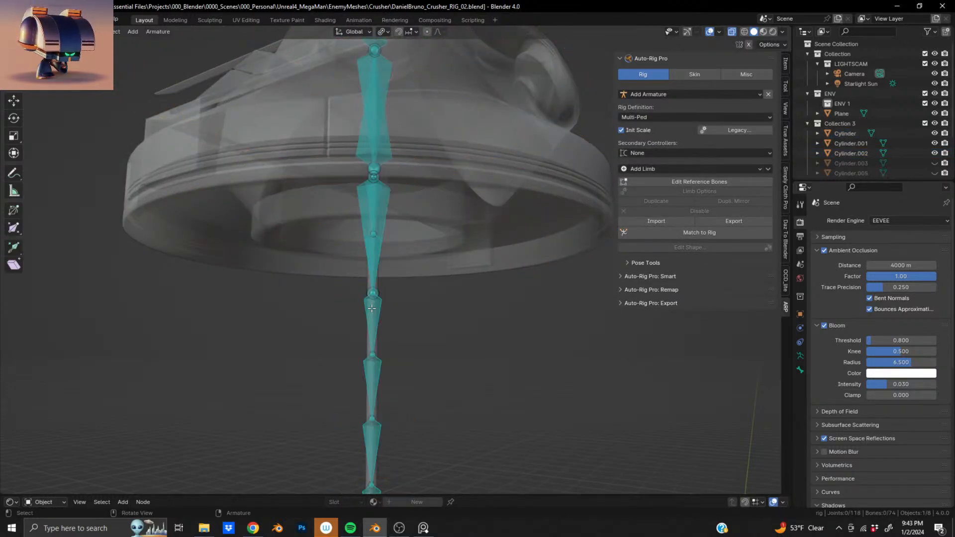
key(Tab)
key(Tab)
key(Tab)
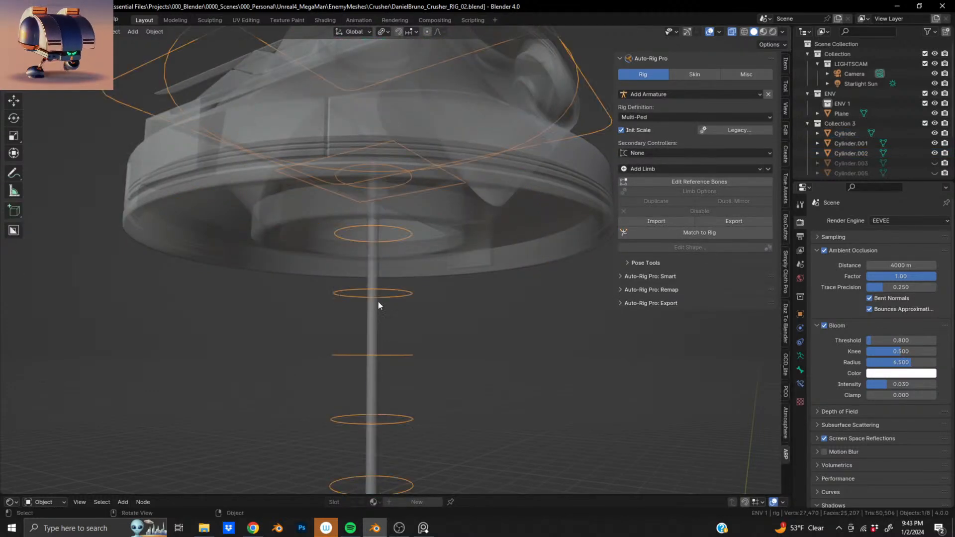
click(733, 182)
Select the chain of reference bones running from just below the body down the pole.
middle_drag(390, 277, 379, 296)
click(371, 209)
scroll(379, 296, down, 5)
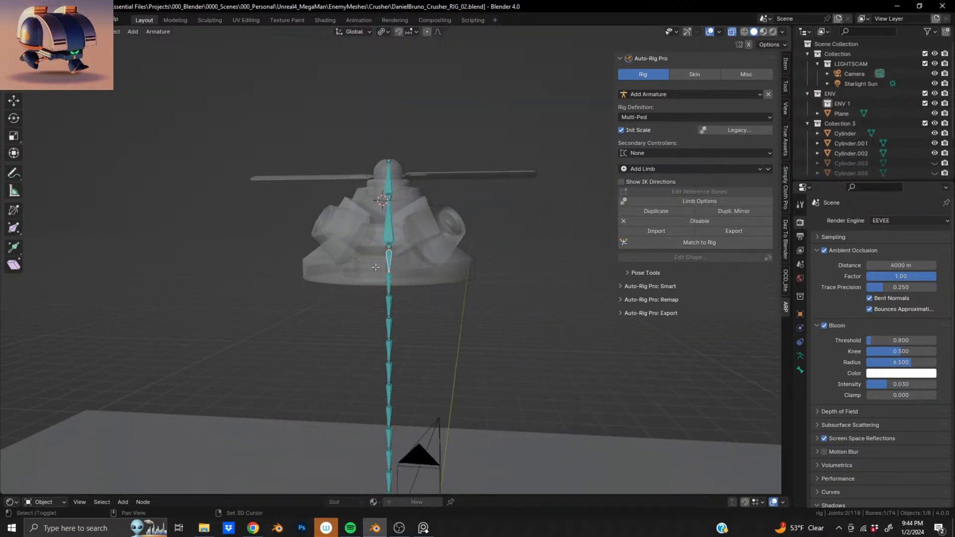
drag(376, 267, 446, 407)
scroll(336, 268, down, 4)
drag(333, 244, 434, 433)
shift+middle_drag(378, 437, 376, 218)
shift+drag(319, 196, 464, 316)
shift+middle_drag(351, 179, 329, 362)
shift+drag(324, 255, 503, 487)
shift+drag(326, 191, 458, 302)
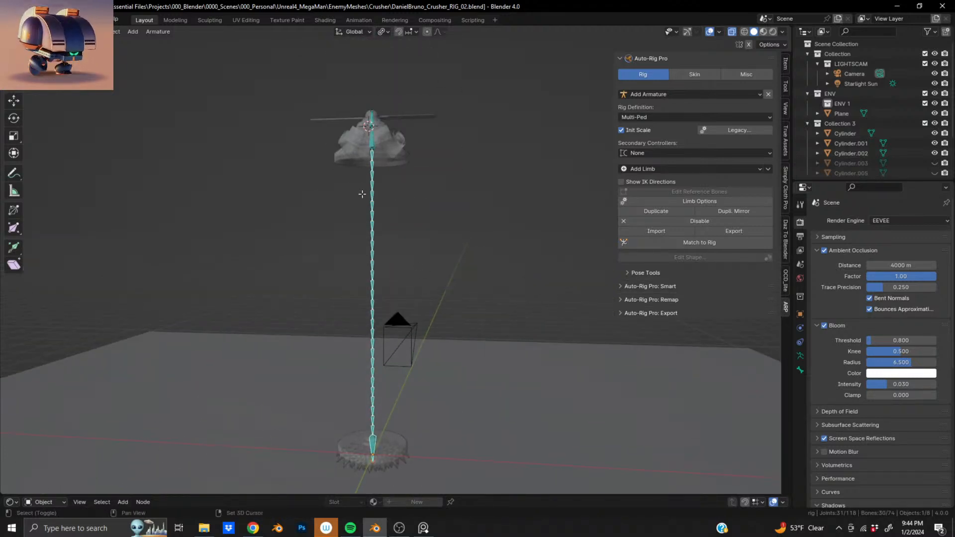
Leave reference bone editing by applying Match to Rig.
shift+middle_drag(362, 194, 365, 348)
scroll(420, 243, up, 8)
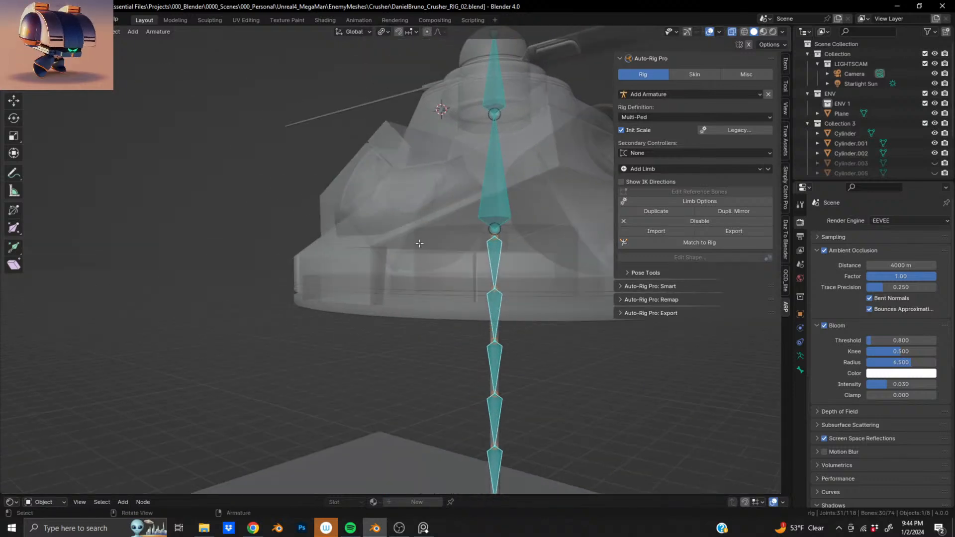
shift+middle_drag(499, 292, 423, 230)
key(Tab)
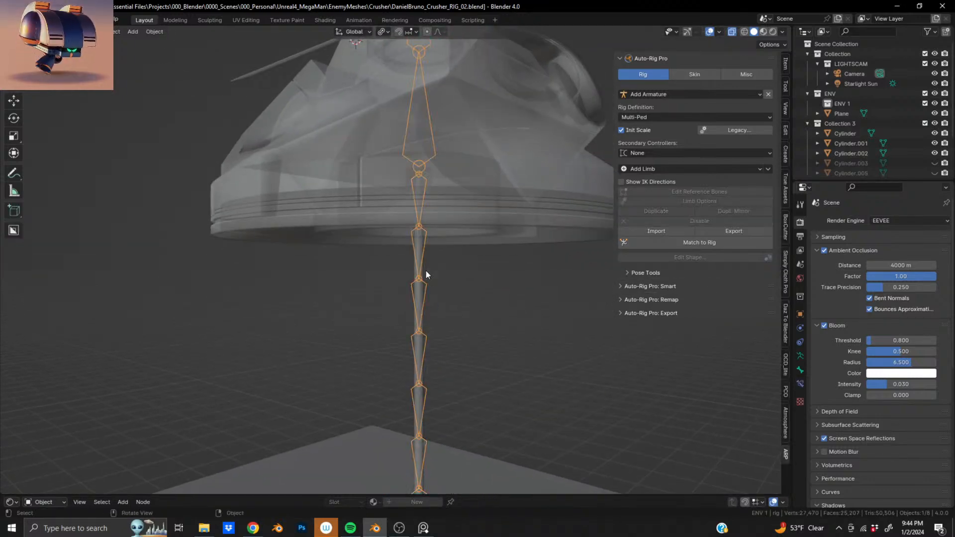
key(Tab)
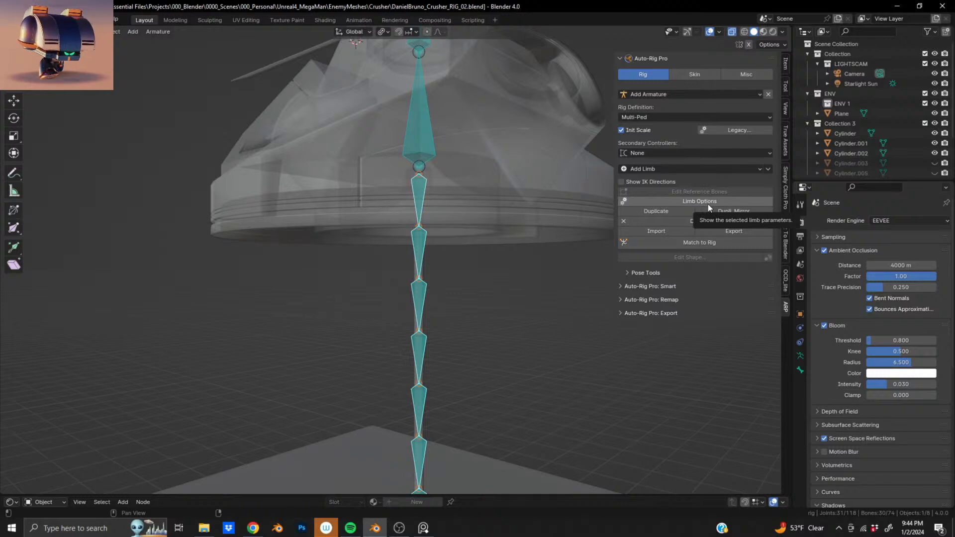
click(685, 243)
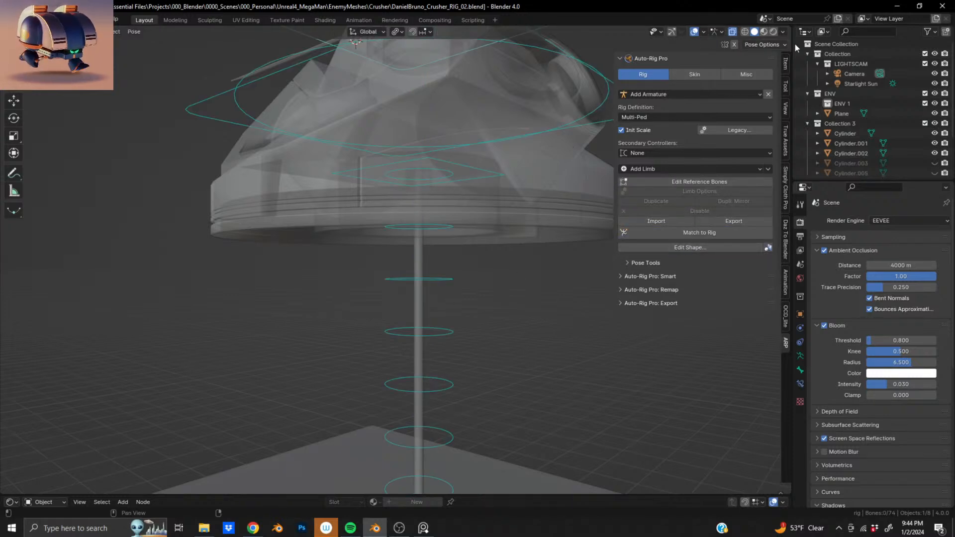
Limit the Auto-Rig Pro skin binding to selected bones only.
click(699, 76)
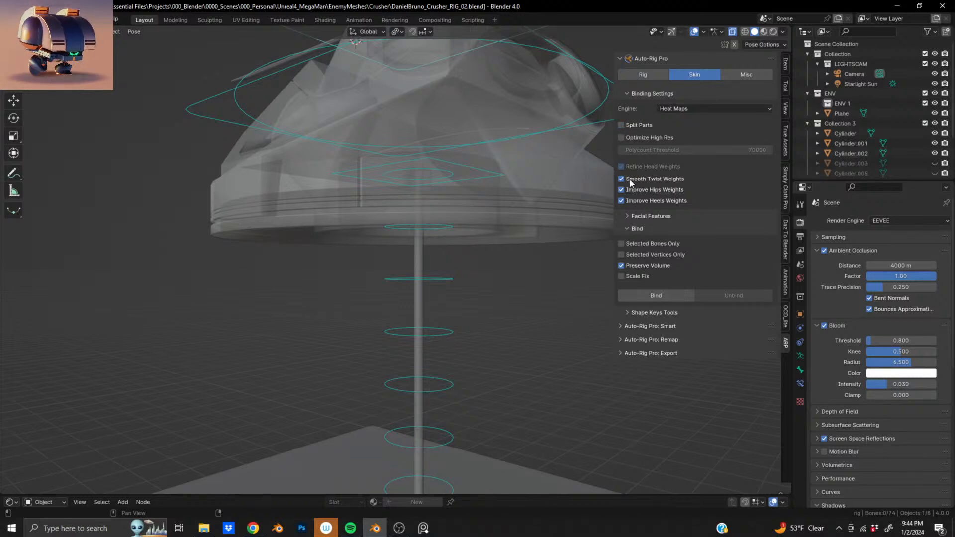
click(621, 189)
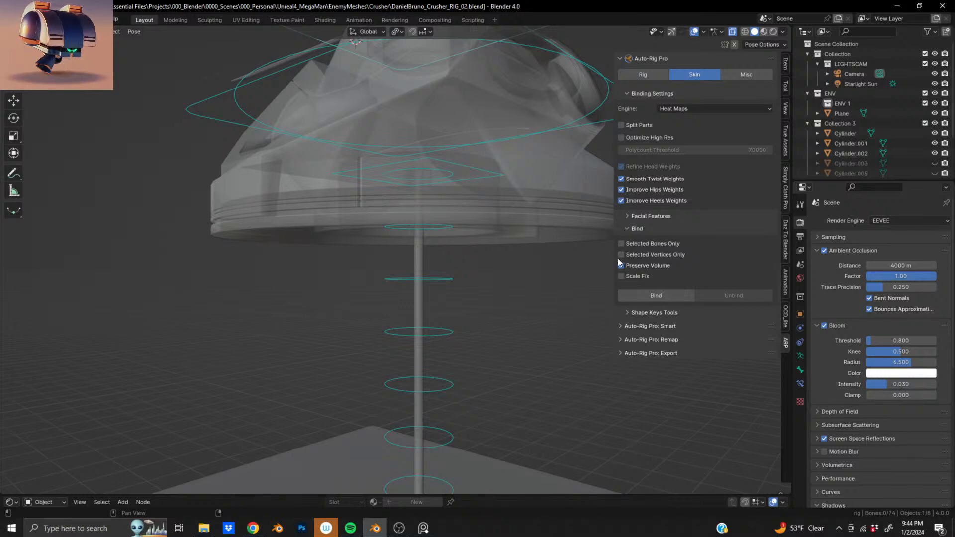
click(643, 216)
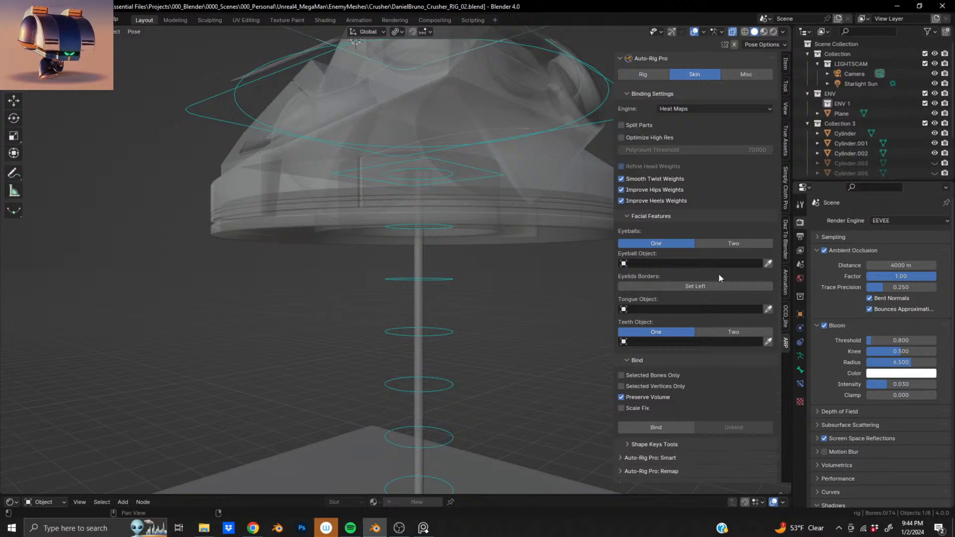
click(656, 218)
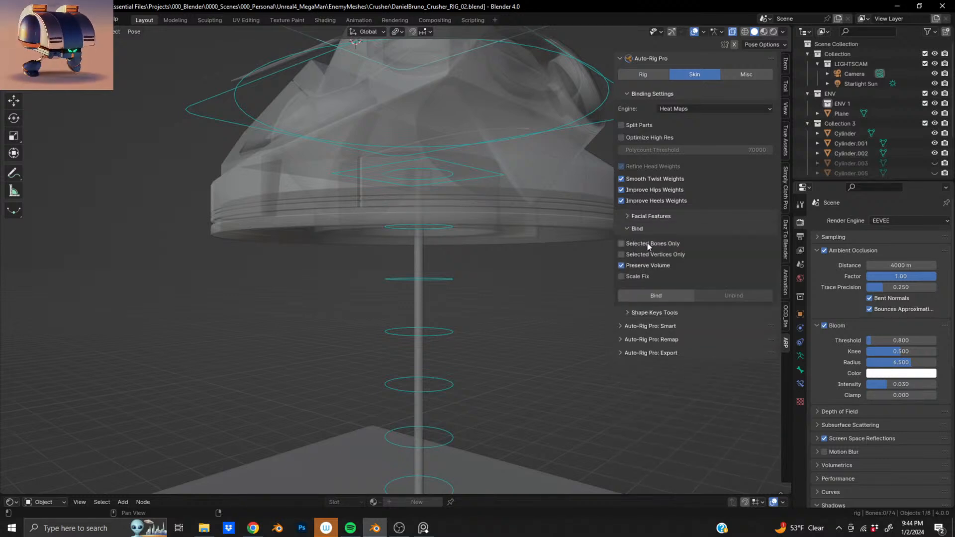
click(645, 246)
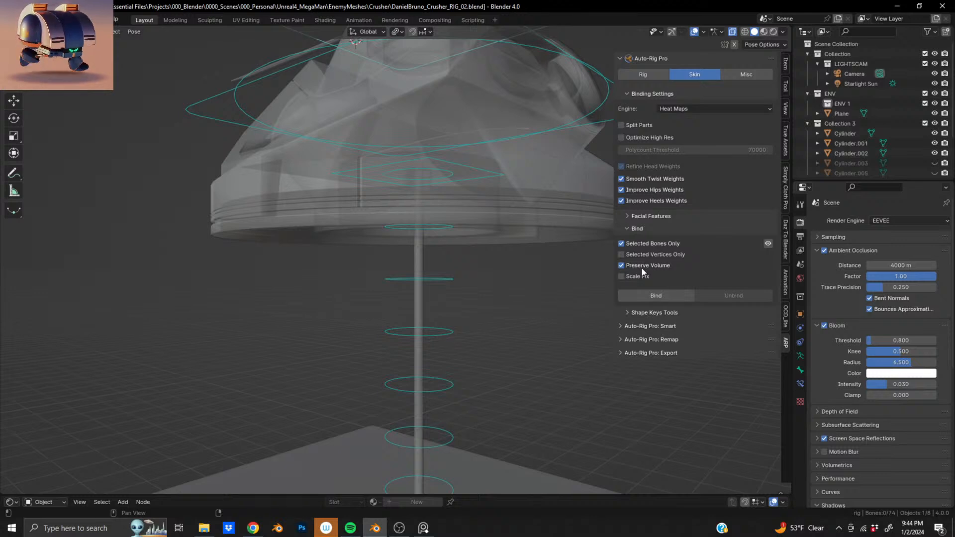
Return to Object Mode and select the pole mesh, adding the rig to the selection as the active object.
middle_drag(560, 328, 379, 249)
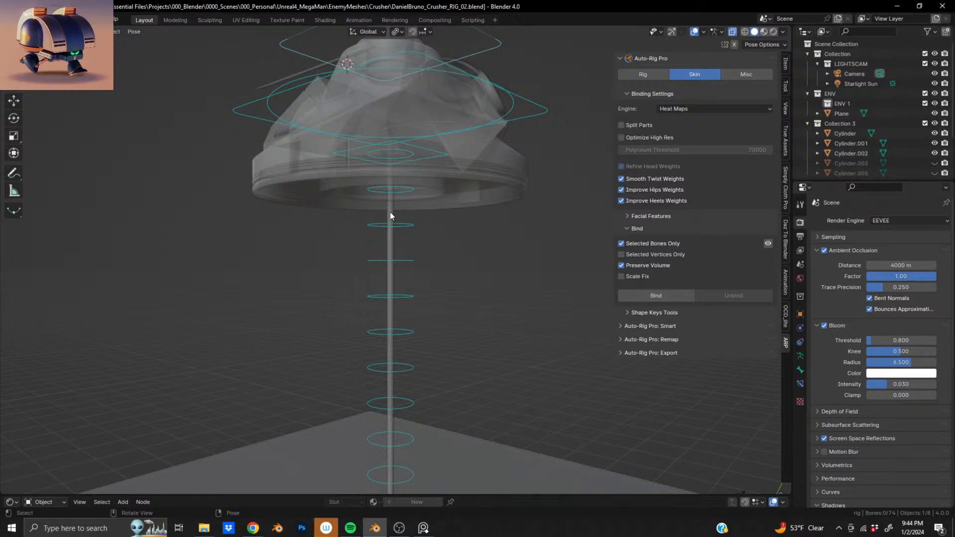
key(ctrl+Tab)
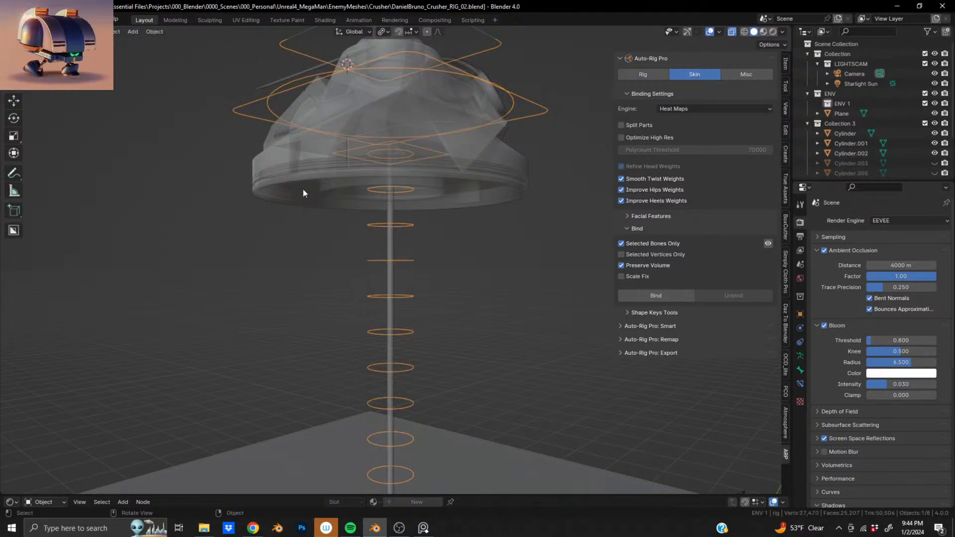
click(391, 237)
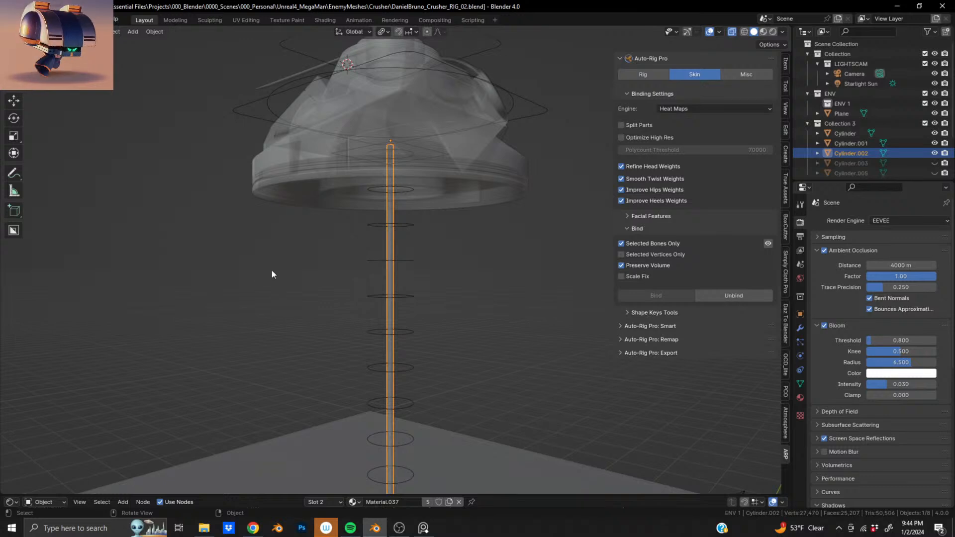
shift+click(369, 222)
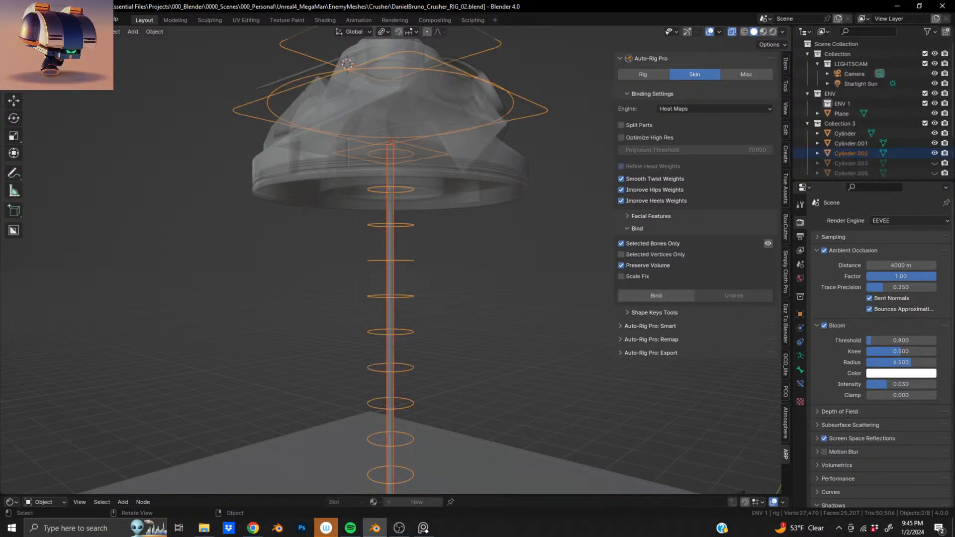
Enter Pose Mode and select the diamond-shaped control at the pole's upper end plus the ring controls directly below it.
key(ctrl+Tab)
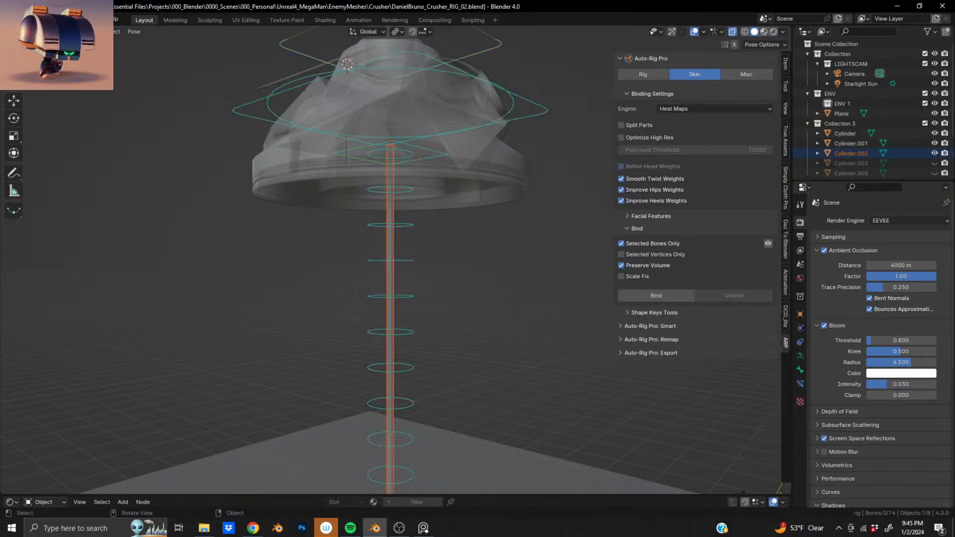
click(359, 148)
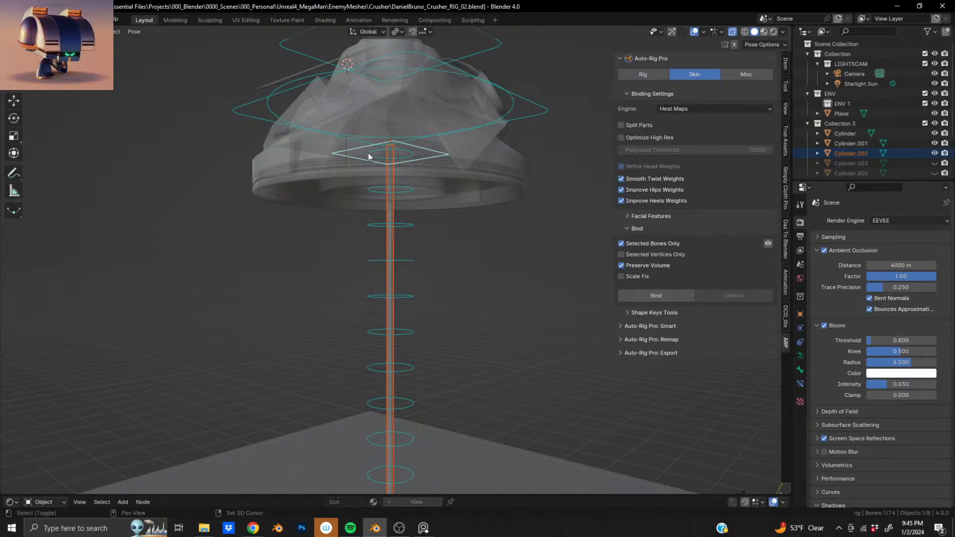
drag(327, 181, 516, 447)
shift+middle_drag(431, 388, 417, 276)
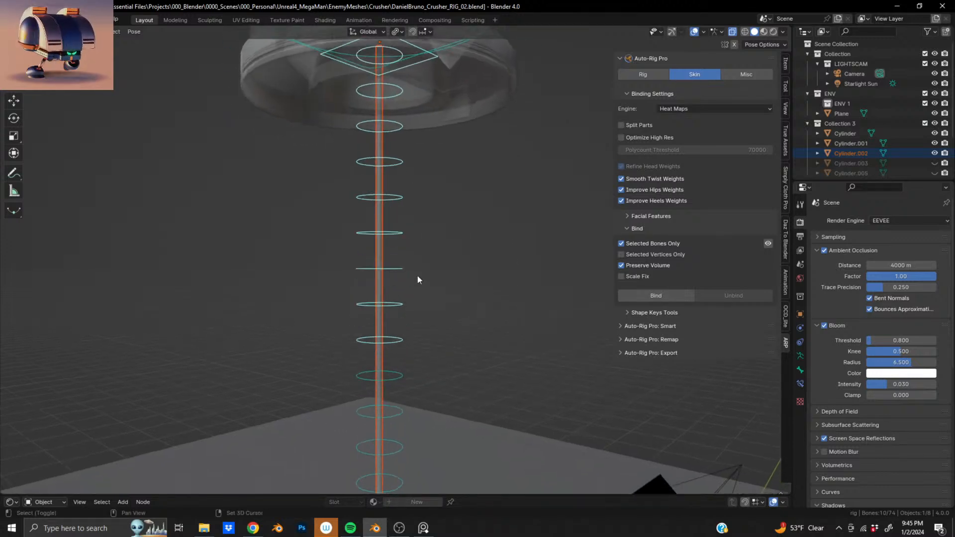
scroll(384, 330, down, 5)
shift+middle_drag(383, 333, 395, 247)
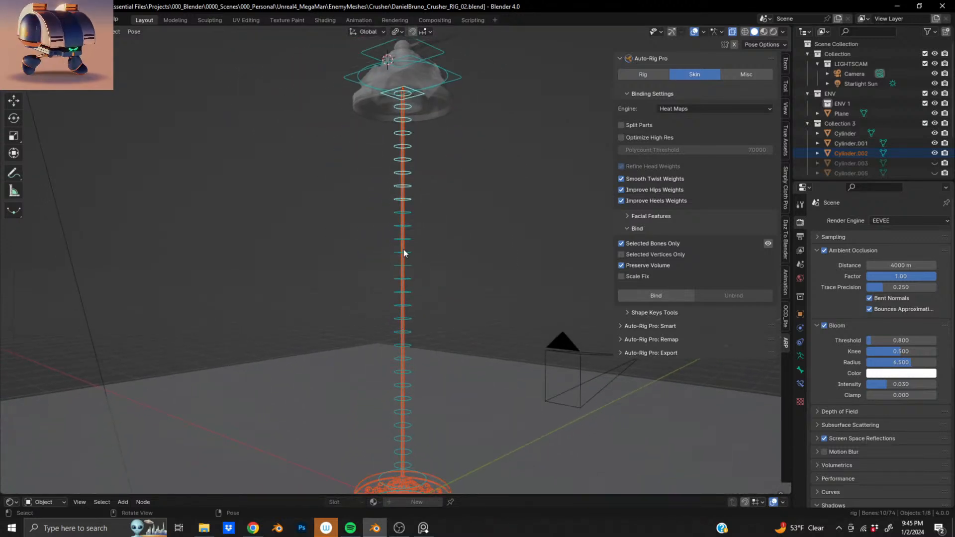
Open the reference bones for editing and select the topmost bone of the pole chain.
click(643, 74)
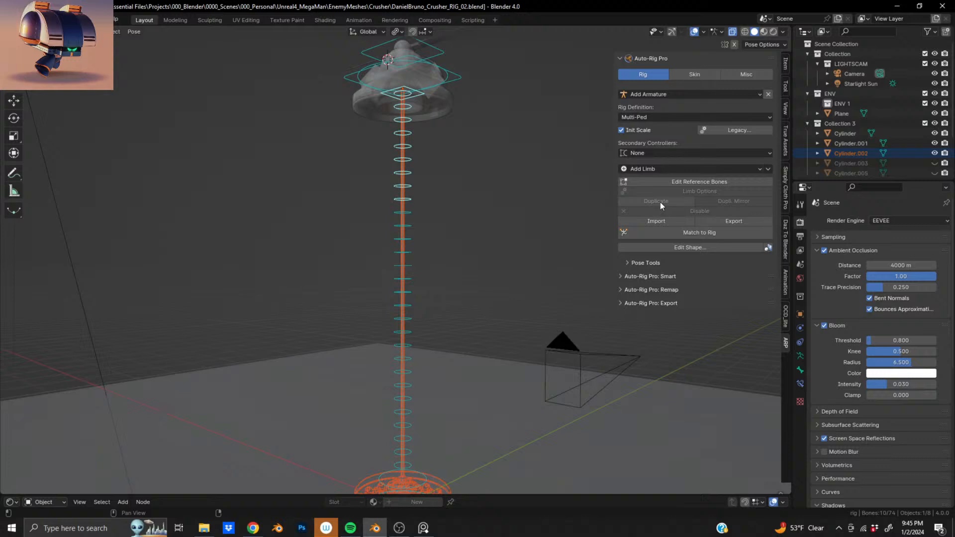
click(679, 179)
shift+middle_drag(390, 180, 386, 291)
scroll(378, 230, up, 4)
scroll(382, 275, up, 3)
shift+drag(371, 203, 416, 258)
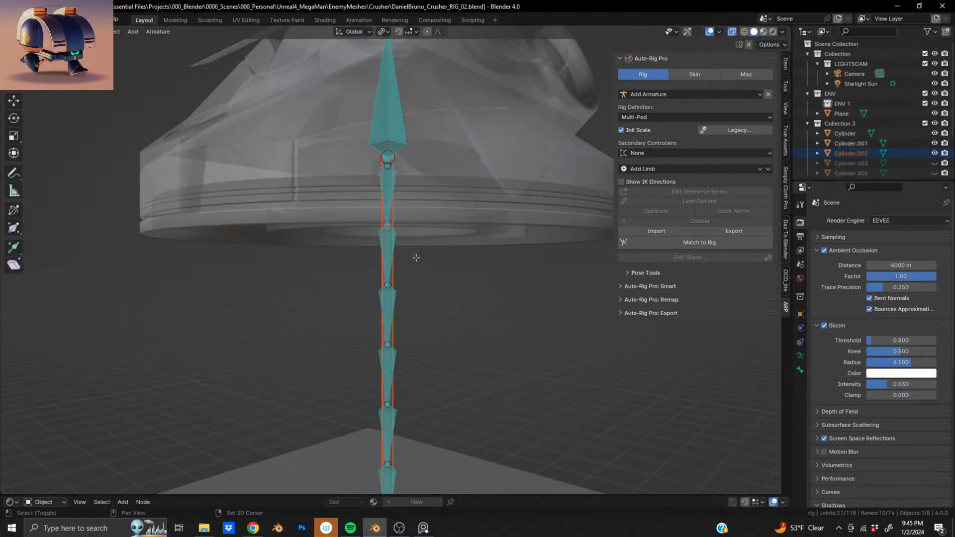
shift+click(387, 205)
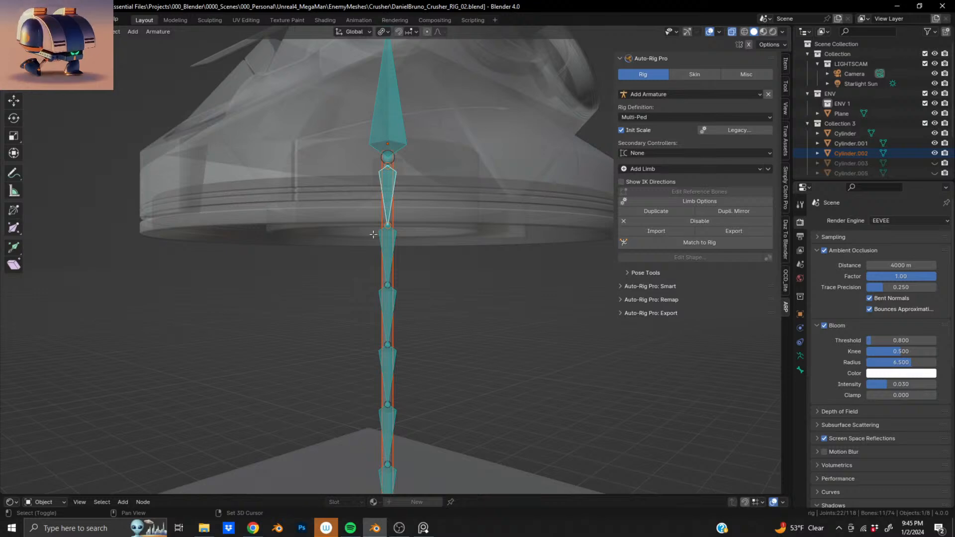
Add all remaining reference bones down the pole to the selection.
shift+drag(352, 229, 473, 398)
scroll(418, 384, down, 5)
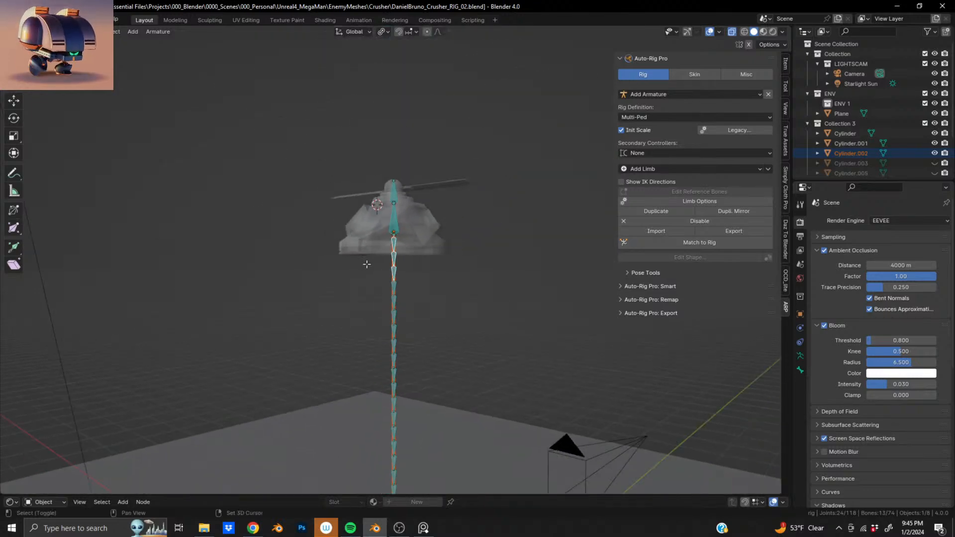
shift+drag(367, 264, 490, 416)
shift+drag(333, 308, 497, 480)
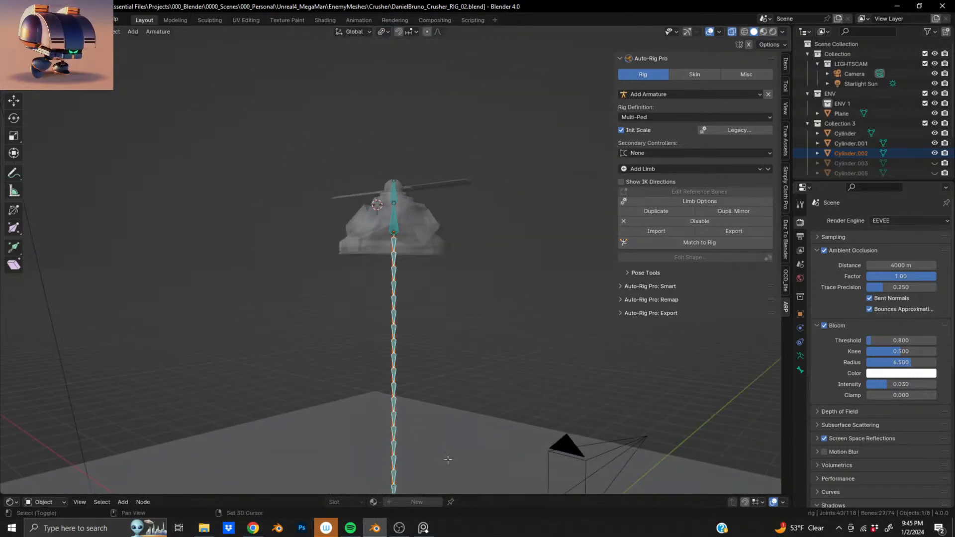
scroll(448, 460, down, 5)
shift+drag(290, 81, 553, 418)
scroll(413, 379, up, 5)
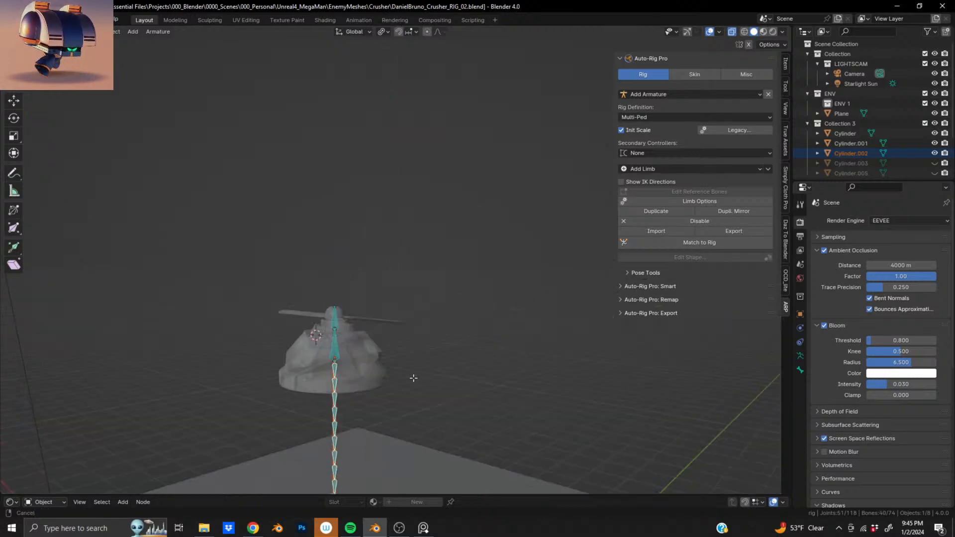
Bind the pole mesh to the selected pole bones using the Heat Maps engine.
middle_drag(414, 378, 357, 291)
scroll(448, 294, up, 5)
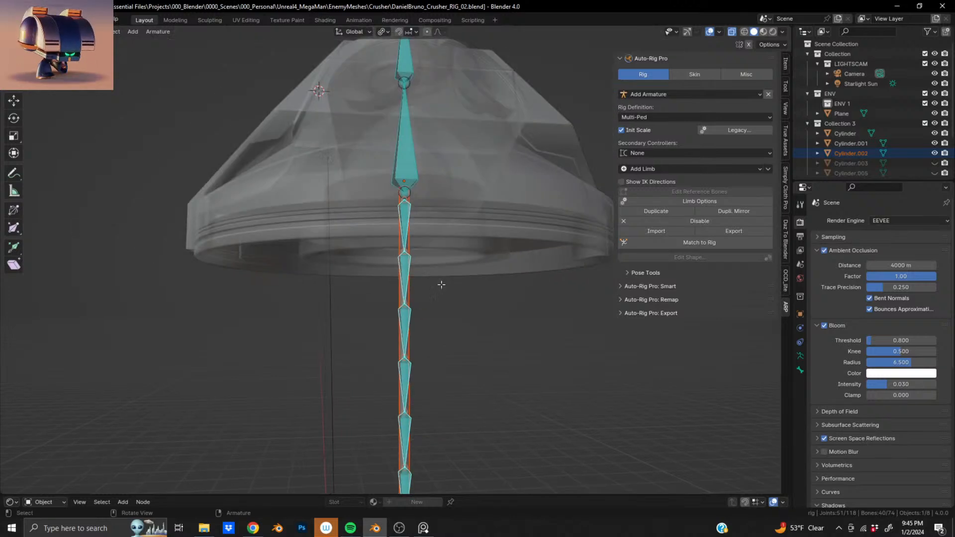
click(688, 76)
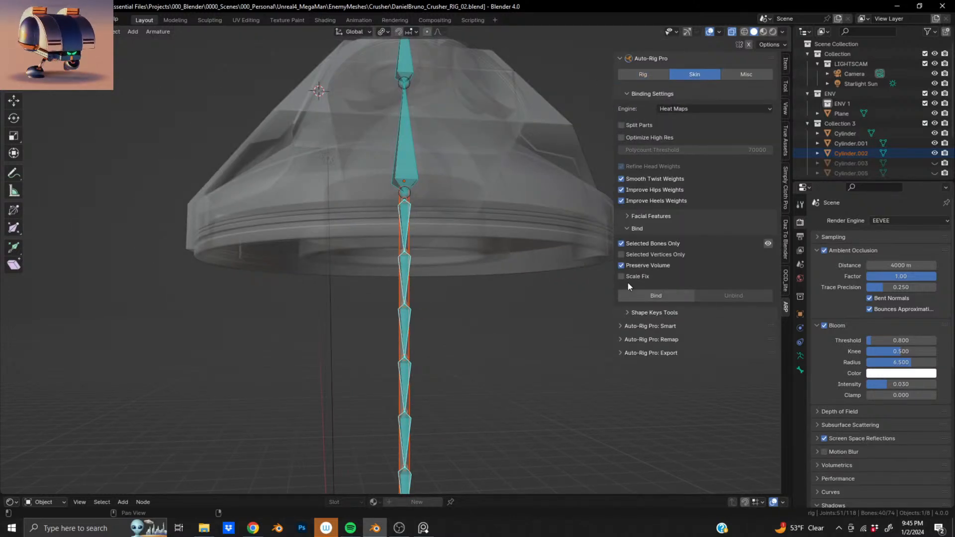
click(664, 297)
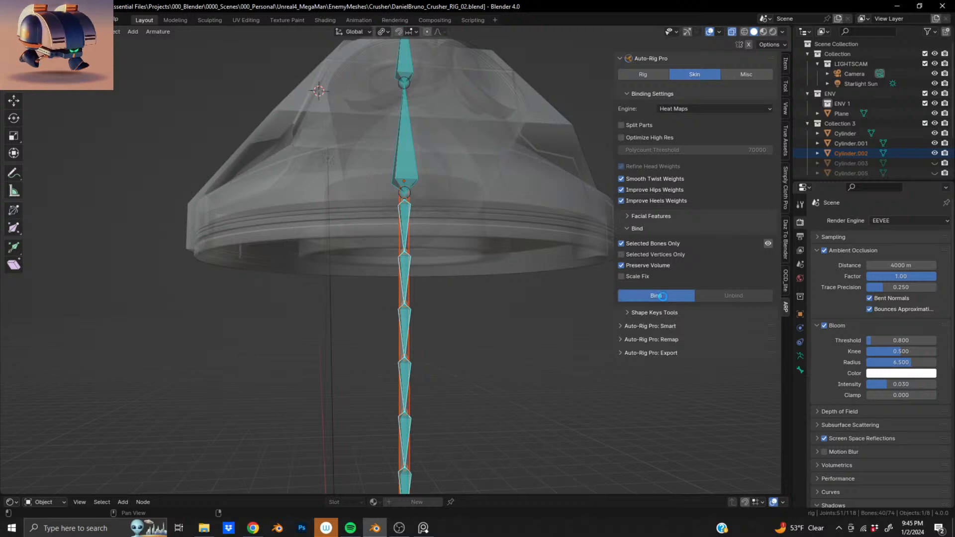
Select only the rig through the open underside of the body, leaving the pole and body meshes unselected.
scroll(405, 296, down, 4)
middle_drag(405, 296, 362, 304)
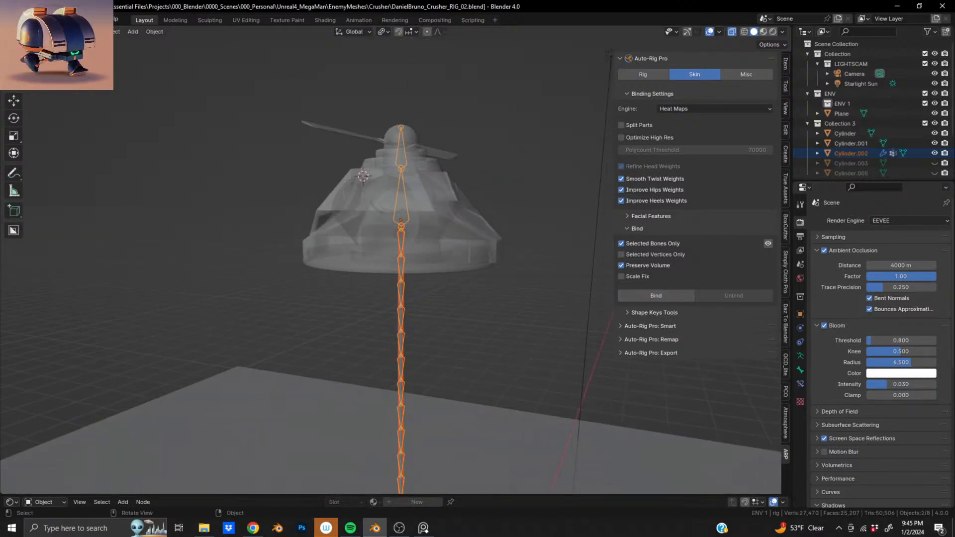
click(403, 294)
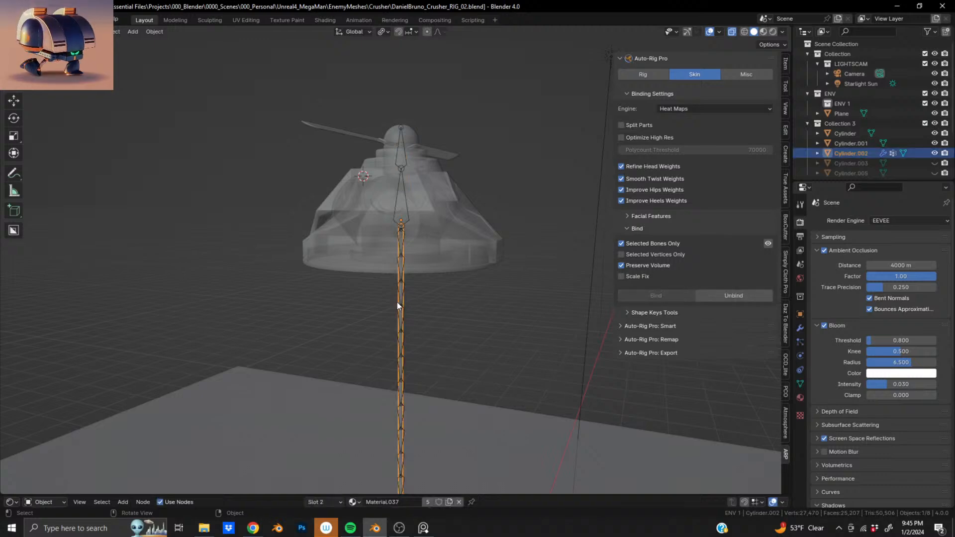
scroll(397, 303, up, 3)
mouse_move(397, 302)
middle_down()
mouse_move(414, 279)
mouse_move(402, 300)
middle_up()
click(402, 301)
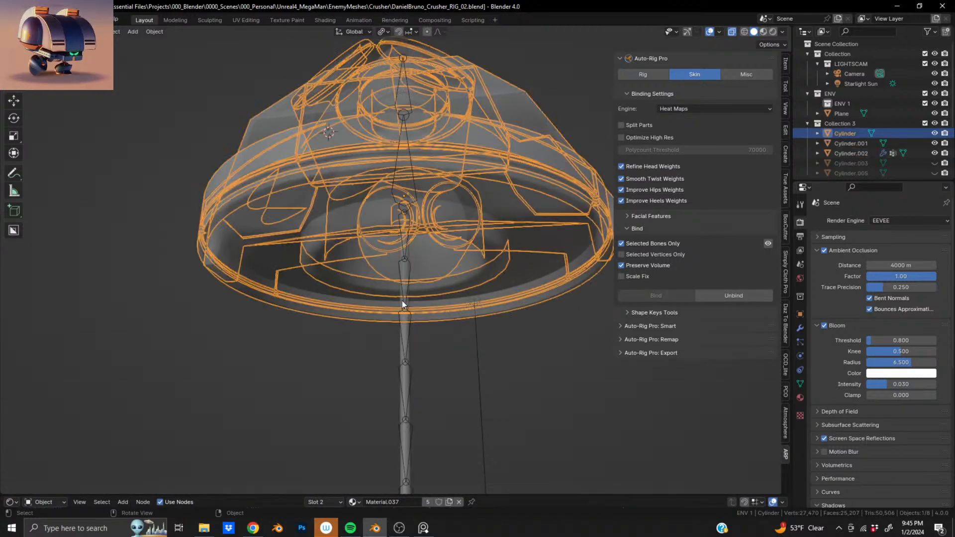
click(403, 300)
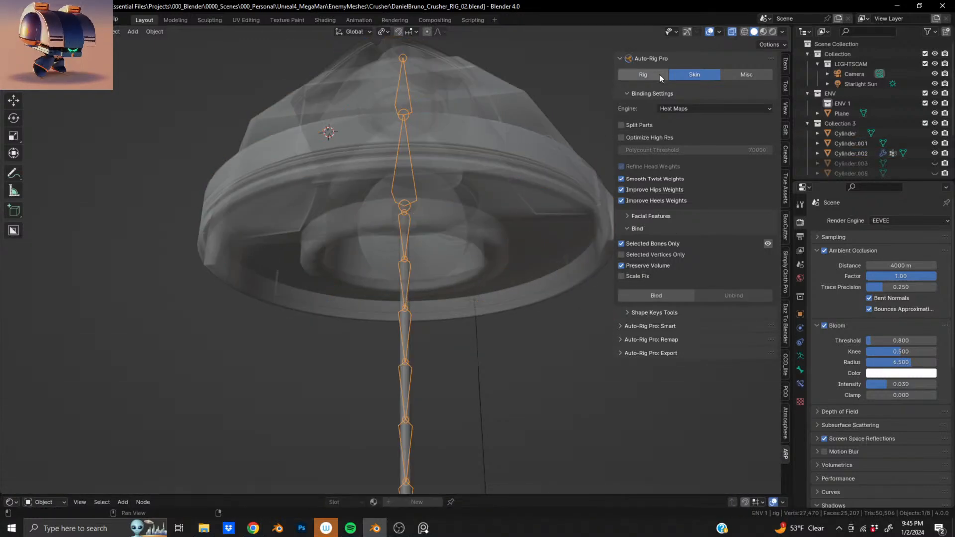
Put the rig in Pose mode, test the pole's bend by rotating the square controller at its upper end, and undo the rotation.
click(658, 74)
click(680, 243)
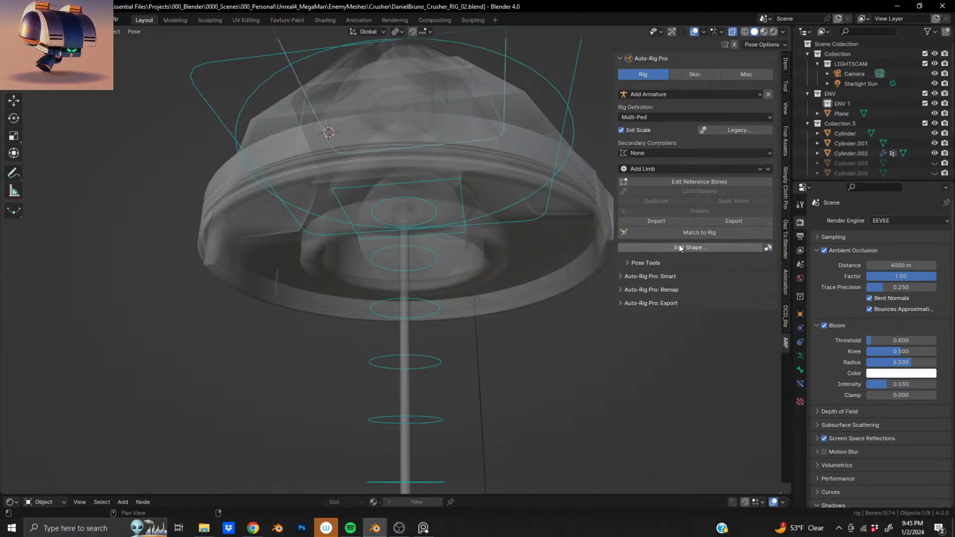
mouse_move(384, 250)
middle_down()
mouse_move(356, 333)
mouse_move(385, 241)
middle_up()
click(360, 344)
scroll(356, 167, down, 2)
click(344, 166)
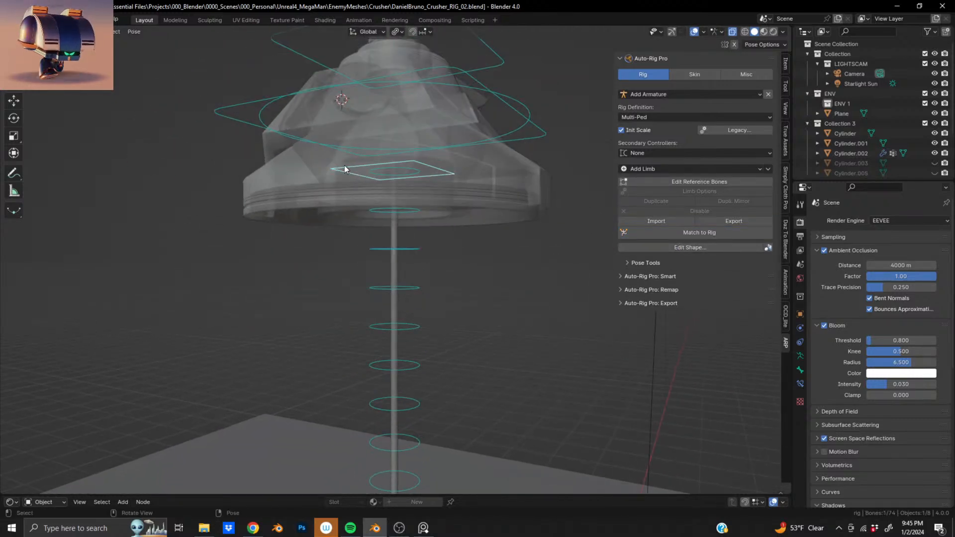
key(r)
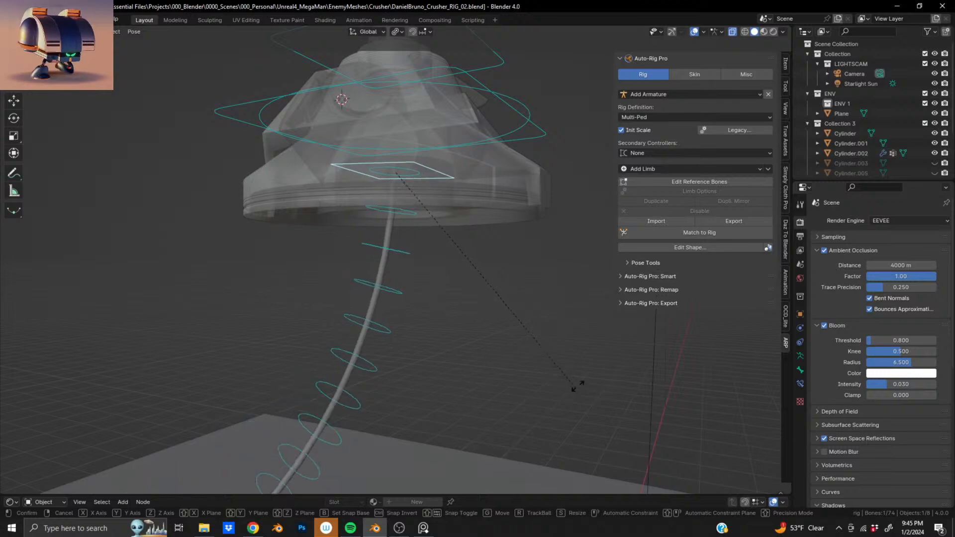
click(550, 375)
scroll(396, 380, down, 5)
middle_drag(348, 393, 352, 308)
key(ctrl+z)
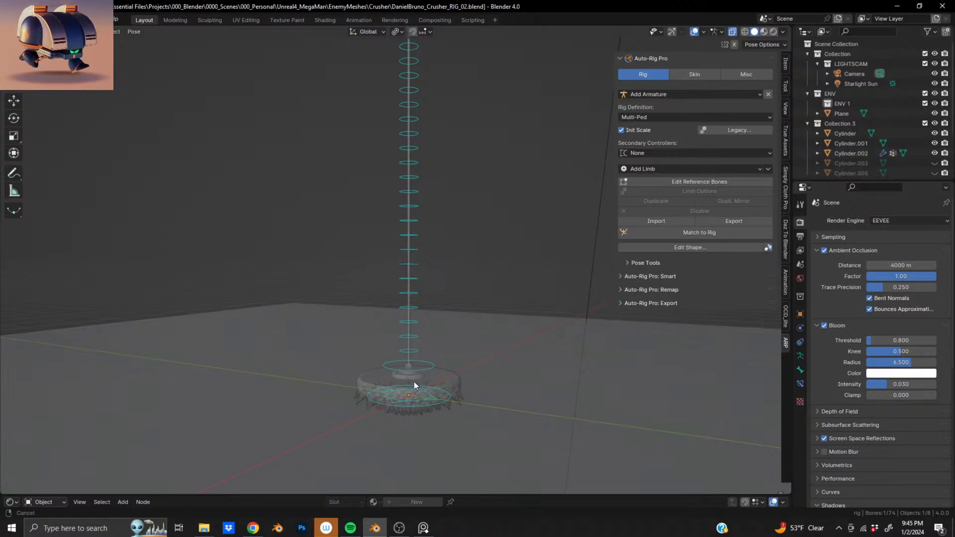
Open the reference bones, examine the large bone inside the spiked base, and match the rig to the reference bones again.
scroll(412, 314, up, 4)
scroll(411, 311, up, 6)
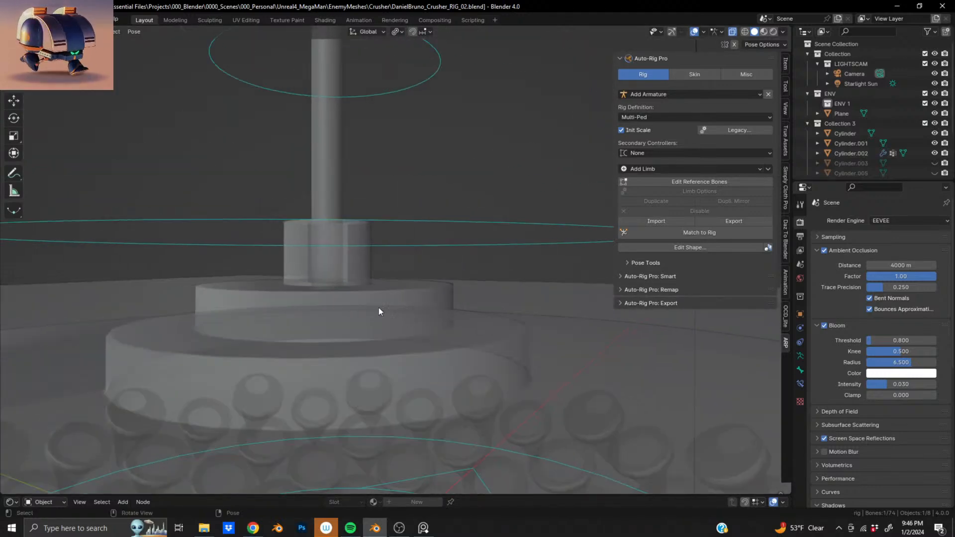
scroll(374, 328, down, 2)
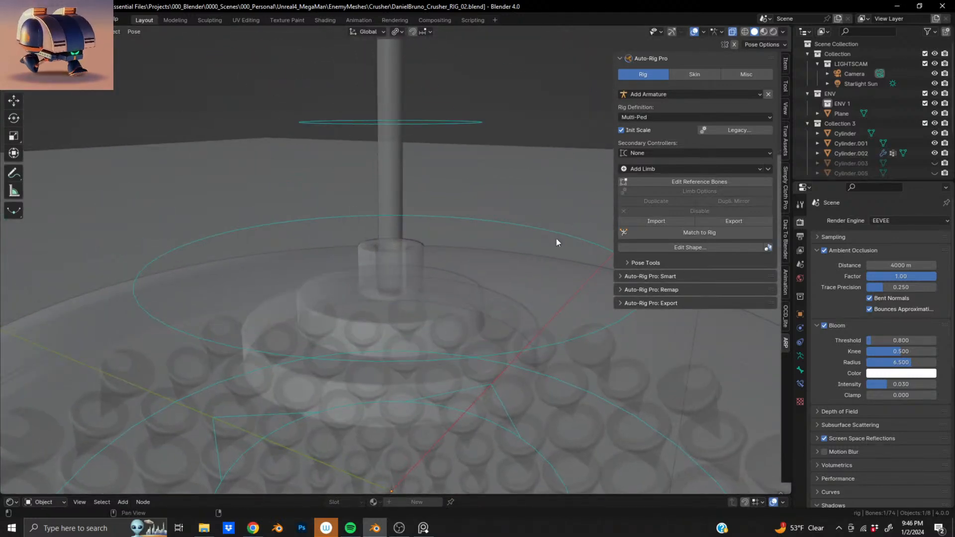
click(695, 184)
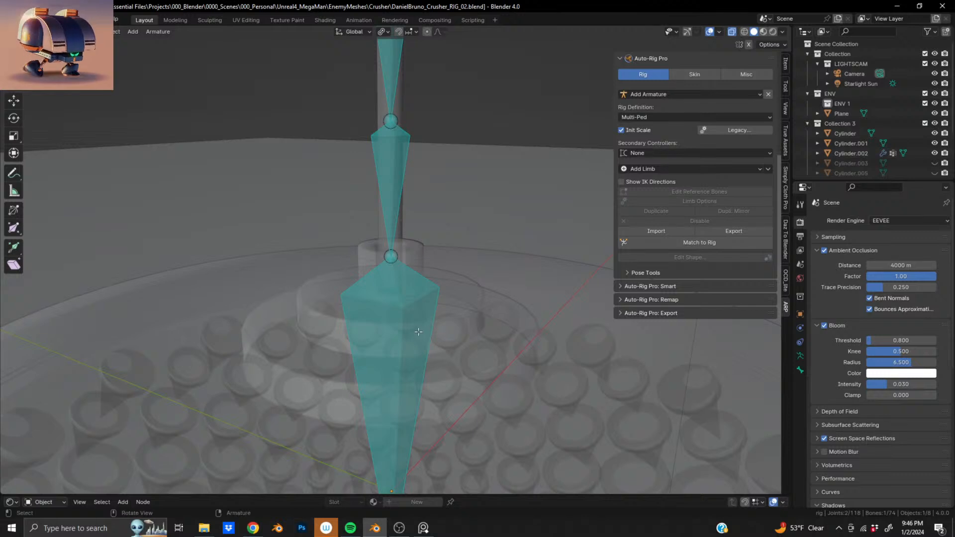
middle_drag(419, 332, 708, 398)
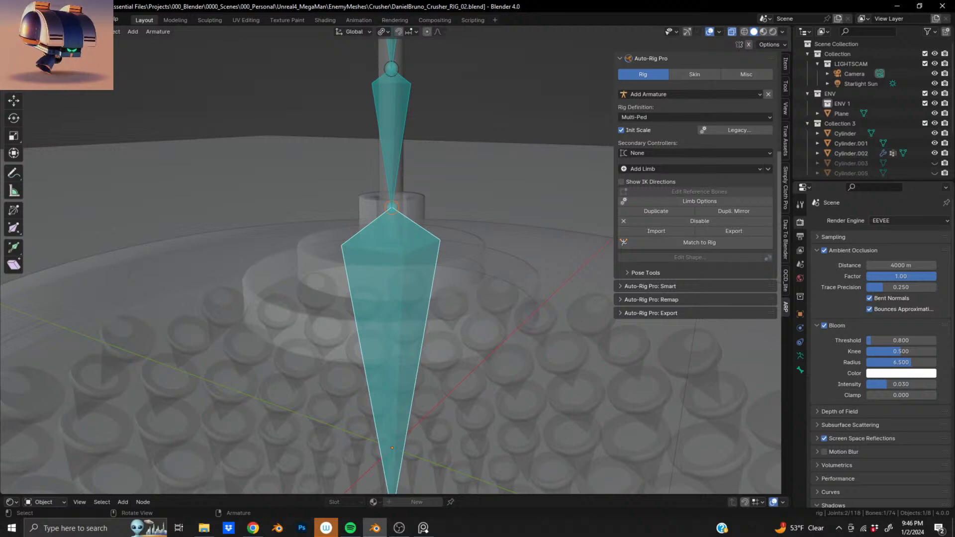
scroll(453, 332, down, 5)
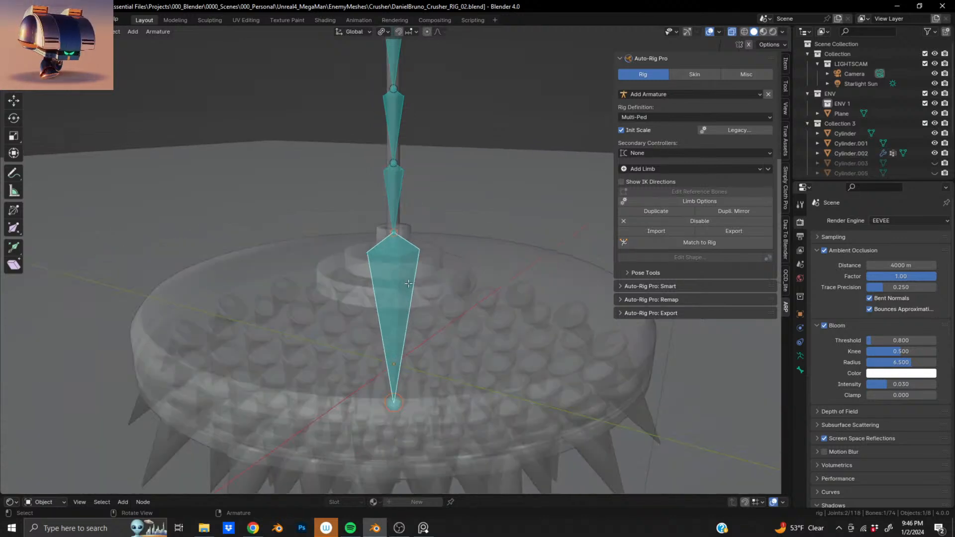
middle_drag(453, 332, 414, 278)
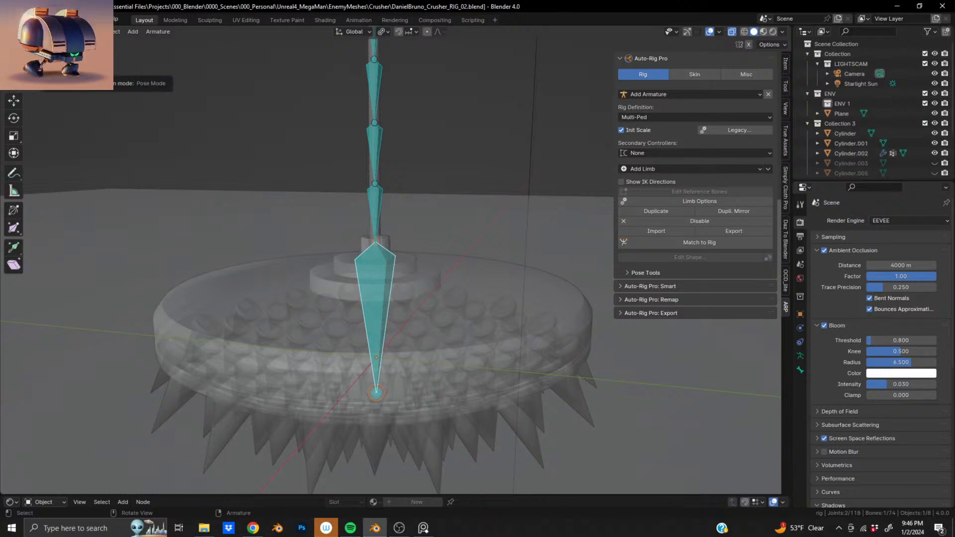
click(687, 242)
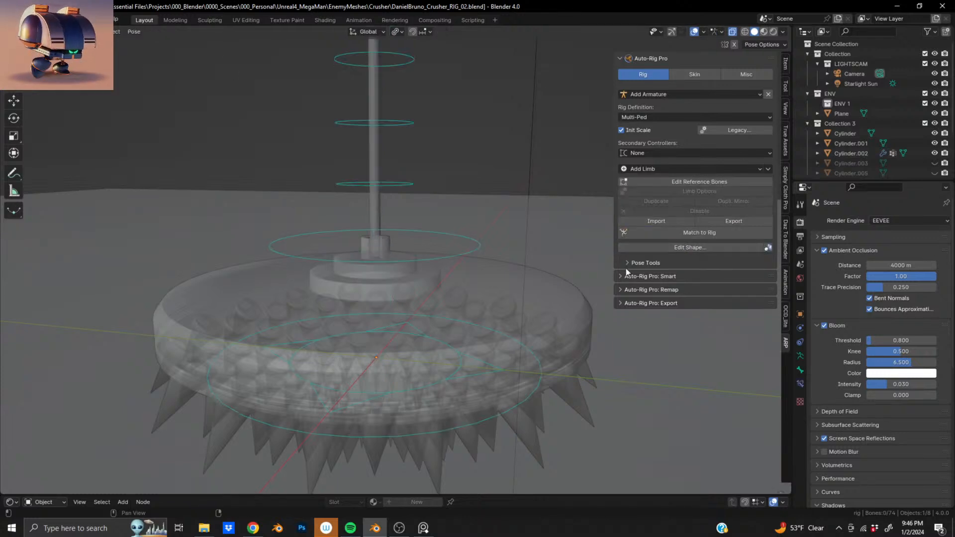
Select the two controllers inside the spiked base and switch the rig to Object mode.
click(364, 260)
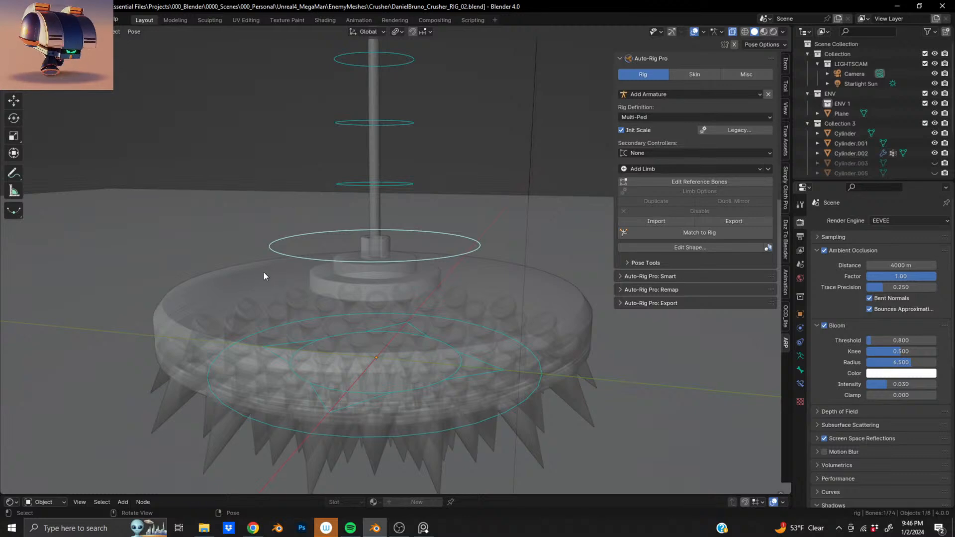
drag(264, 273, 532, 365)
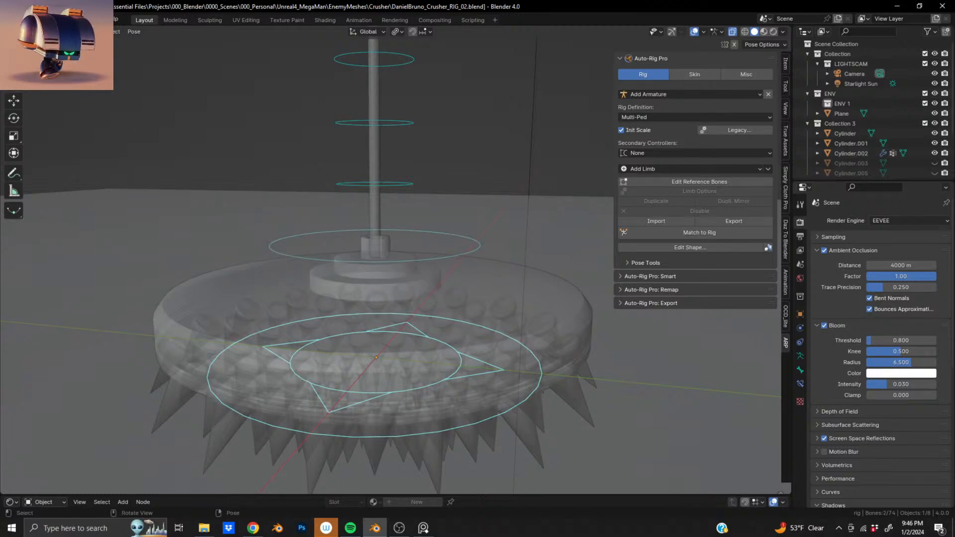
key(ctrl+Tab)
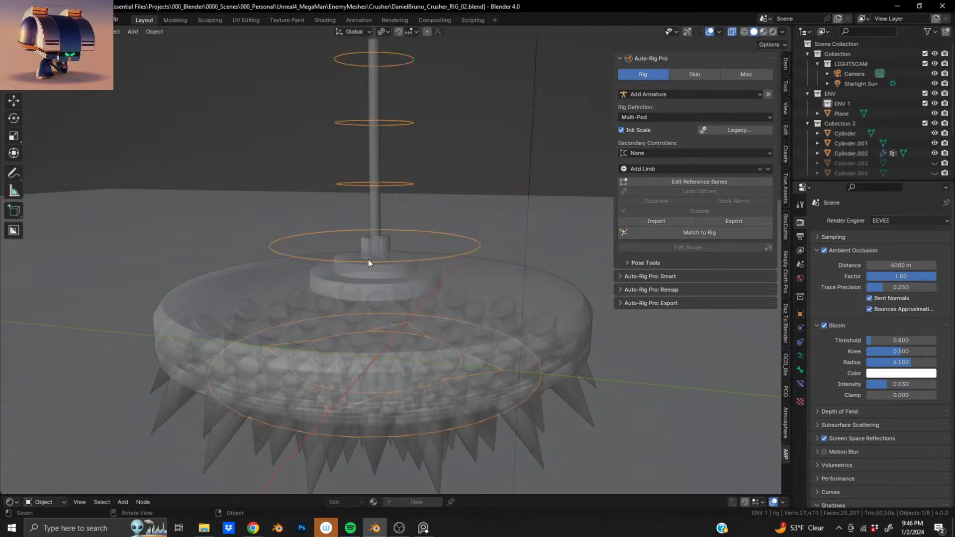
Select the rig and the spiked-pole mesh, and check the mesh's weights around the base in Weight Paint mode.
click(381, 264)
click(389, 266)
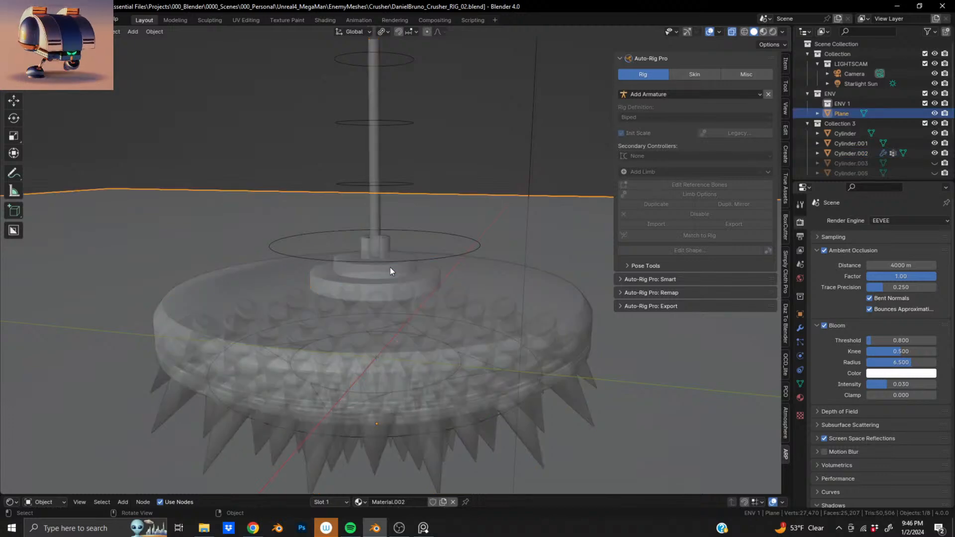
click(390, 261)
shift+click(570, 309)
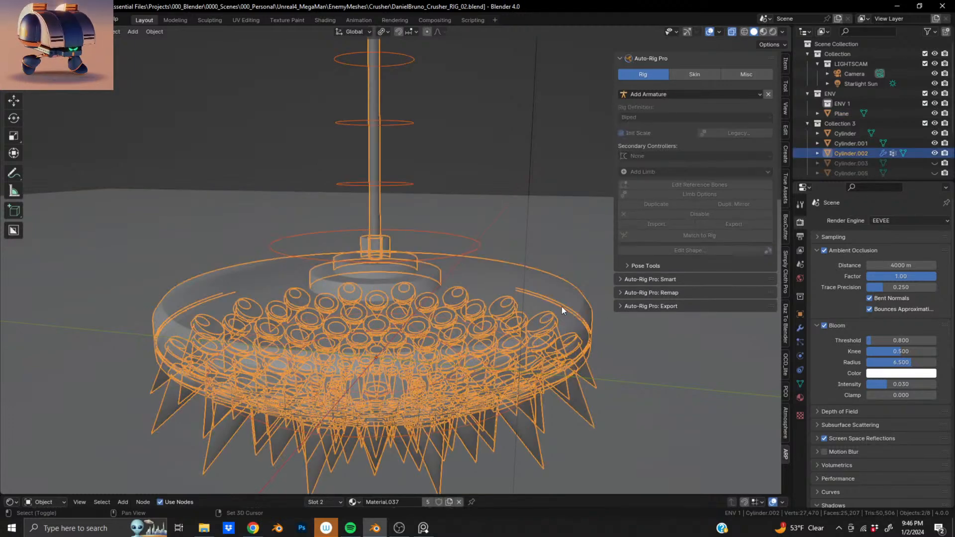
click(70, 89)
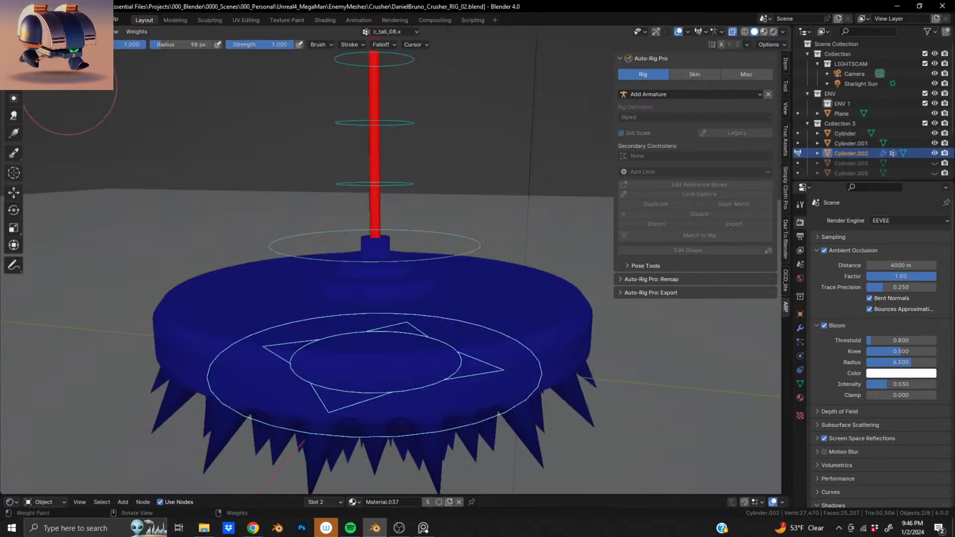
mouse_move(409, 306)
middle_down()
mouse_move(383, 298)
mouse_move(415, 286)
mouse_move(439, 335)
middle_up()
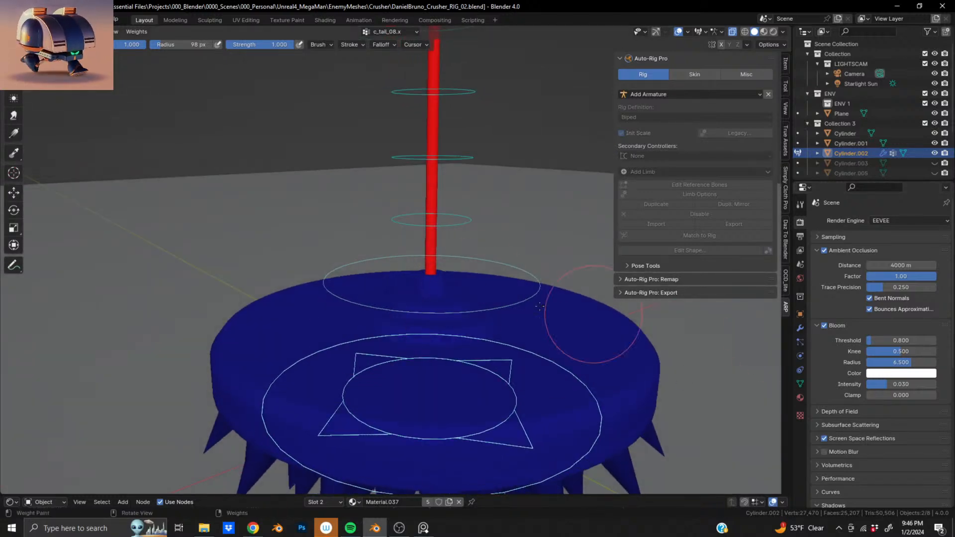
Return to Object mode, select only the rig, and pick the large circular controller around the spiked base in Pose mode.
click(52, 32)
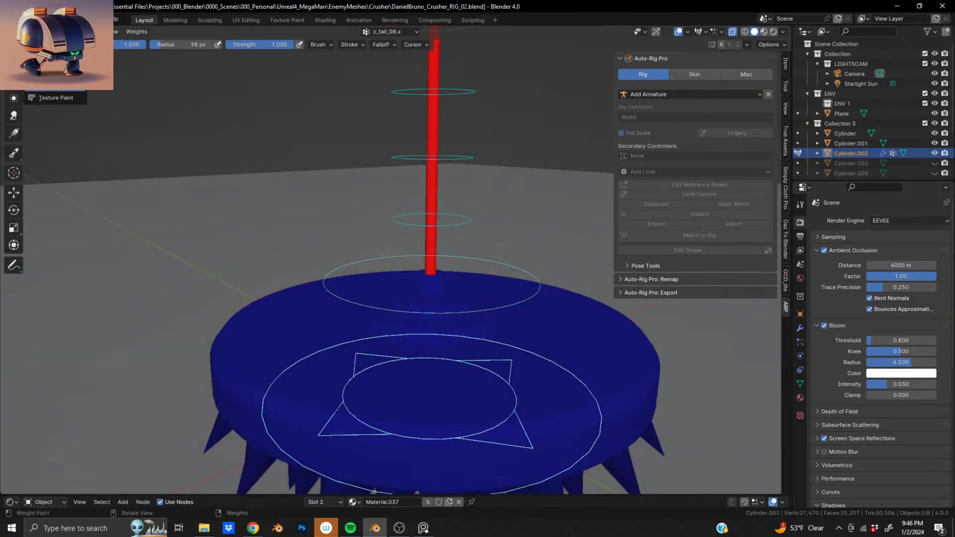
click(55, 47)
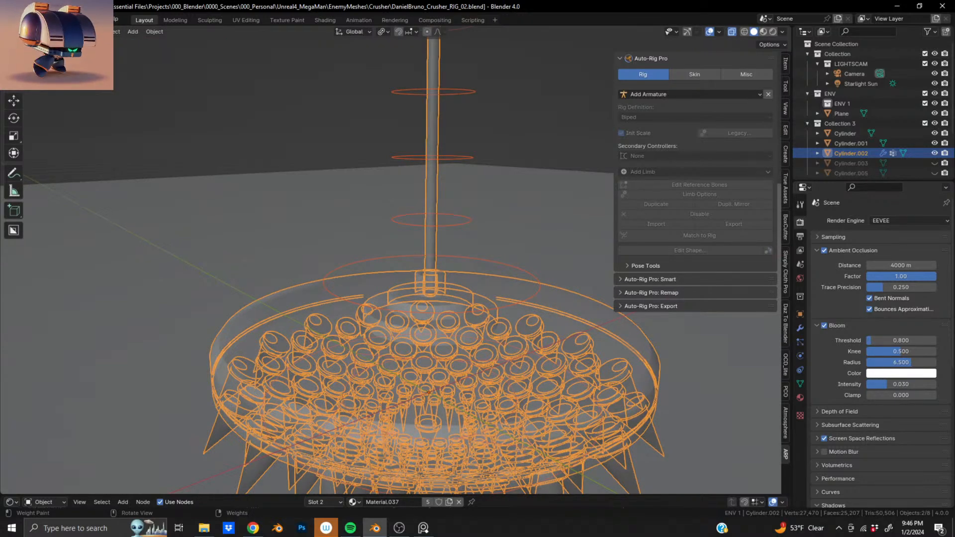
click(422, 157)
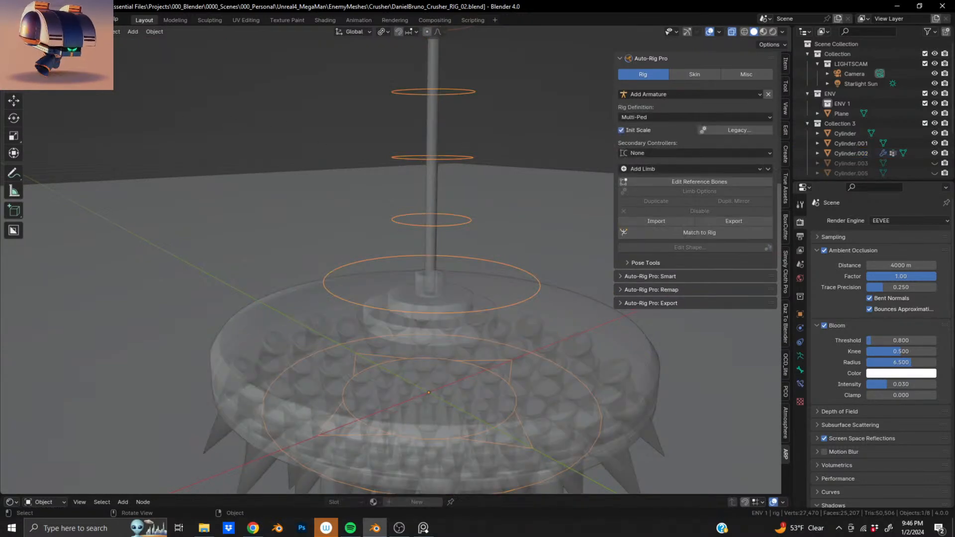
key(ctrl+Tab)
middle_drag(448, 348, 413, 318)
click(405, 236)
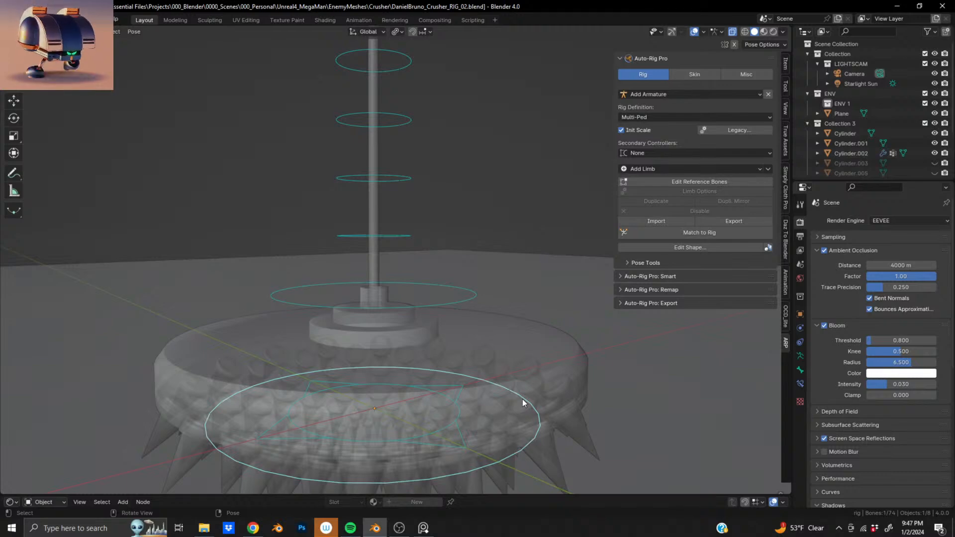
Examine the controllers along the pole between the spiked base and the body, and select the wide ring at the pole's lower end.
middle_drag(523, 398, 408, 354)
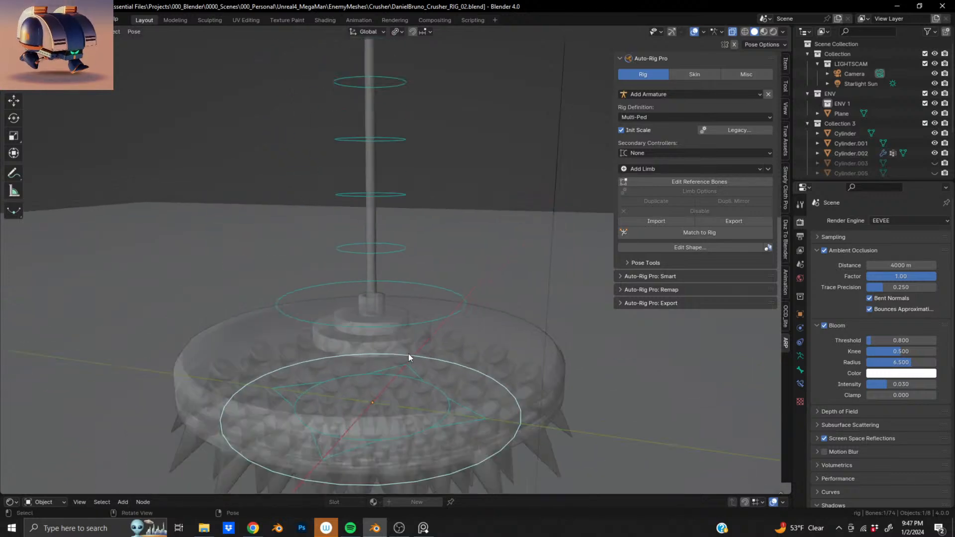
scroll(408, 354, down, 3)
shift+middle_drag(394, 100, 401, 432)
scroll(399, 432, down, 6)
scroll(401, 294, up, 6)
shift+middle_drag(398, 234, 446, 279)
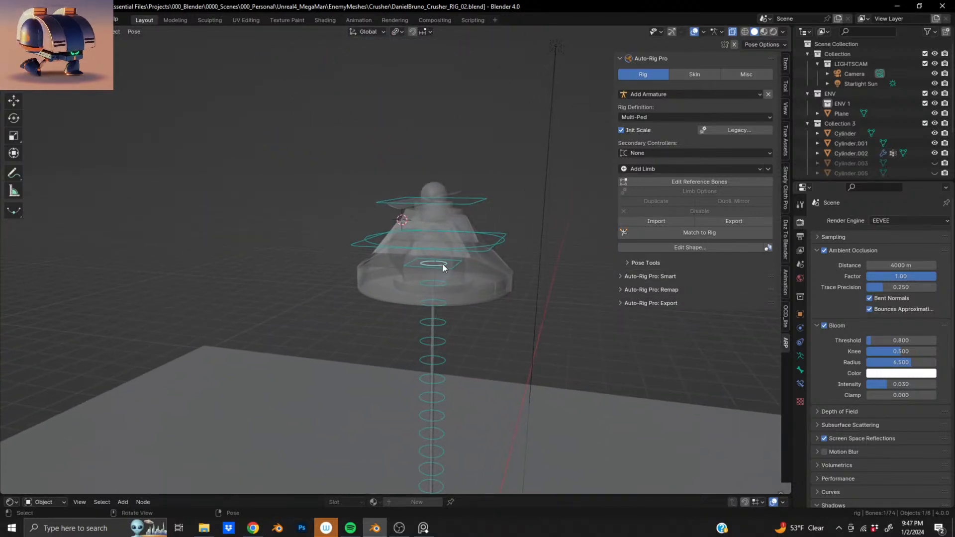
scroll(441, 264, down, 4)
middle_drag(407, 361, 390, 255)
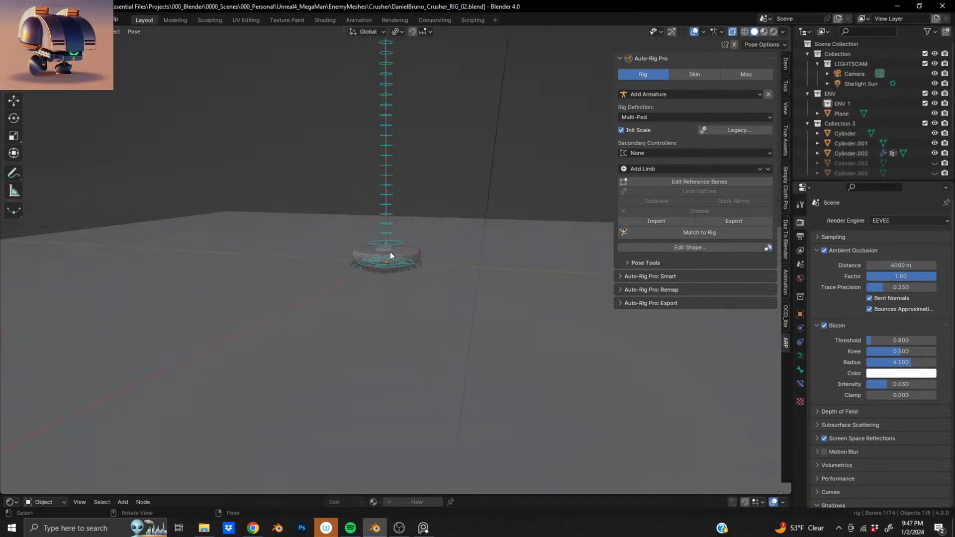
scroll(391, 256, up, 5)
middle_drag(367, 212, 384, 312)
scroll(393, 321, up, 3)
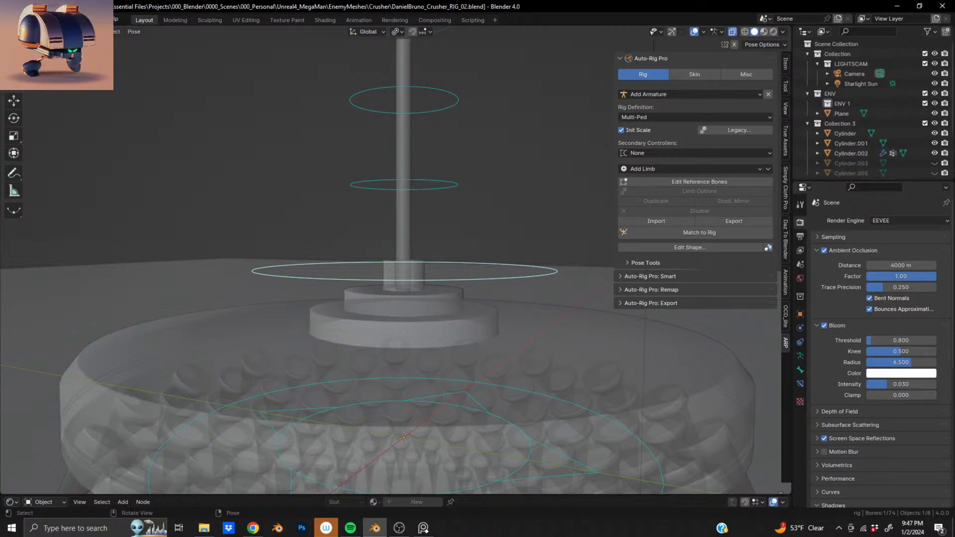
Select the spiked-pole mesh together with the rig in Object mode and put the mesh in Weight Paint mode.
click(48, 46)
shift+click(193, 302)
click(48, 32)
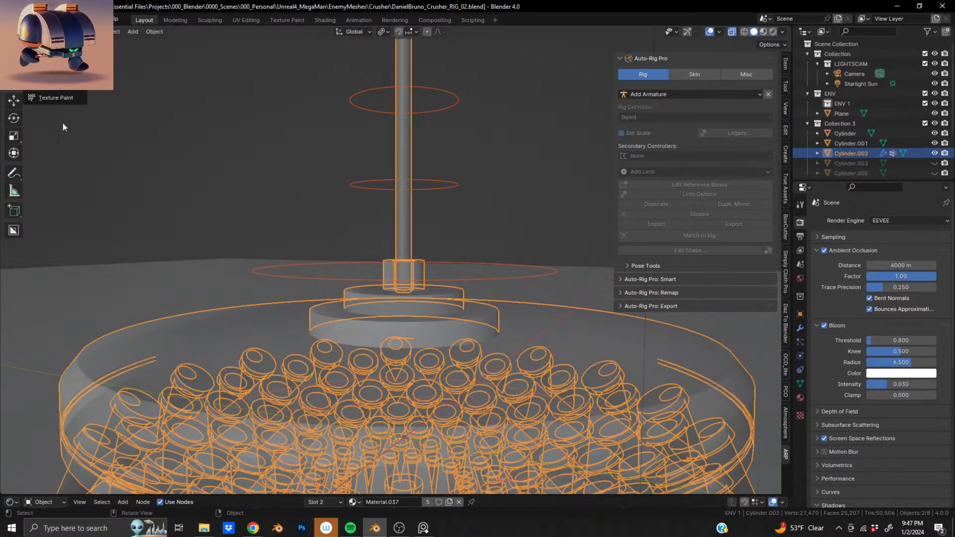
click(64, 88)
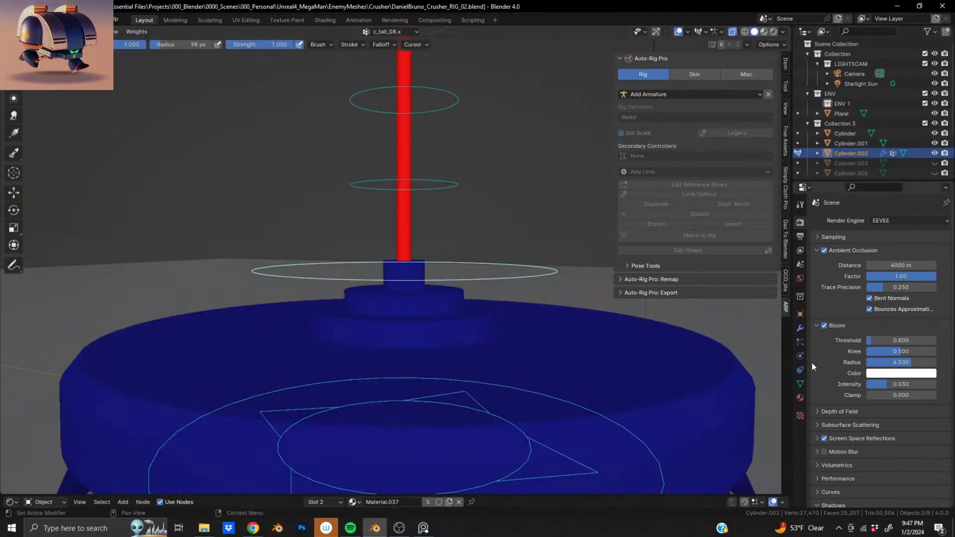
Review the spiked-pole mesh's vertex groups and examine the c_tail_08.x weights along the pole and base.
click(800, 385)
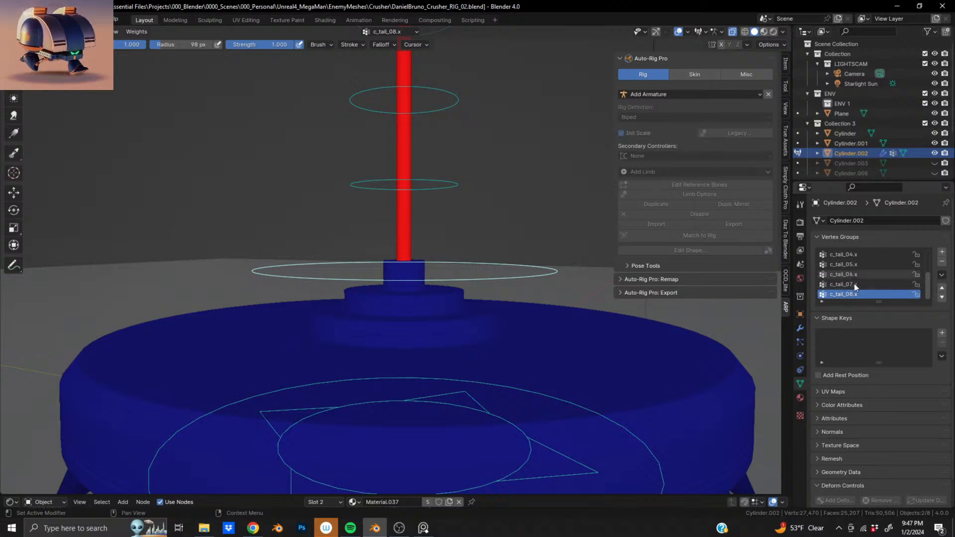
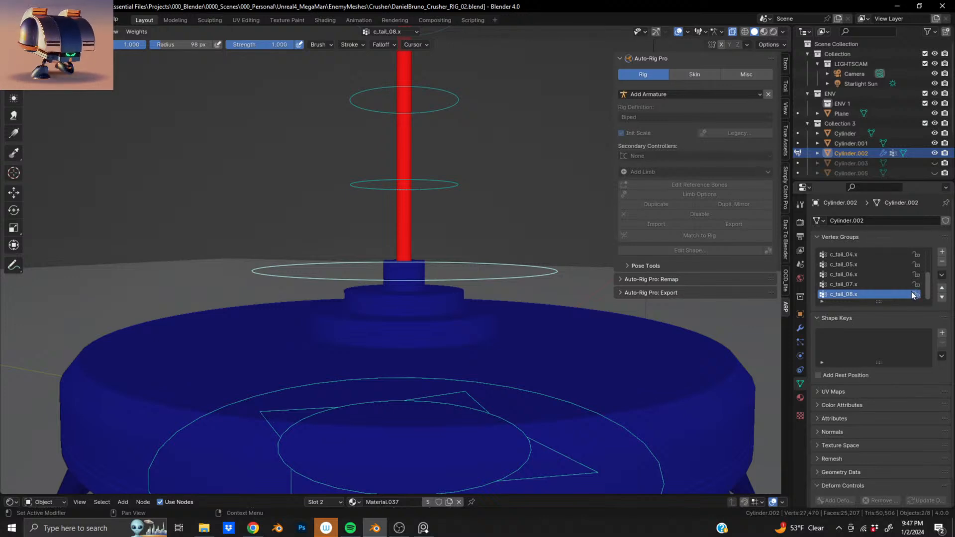
scroll(914, 278, up, 2)
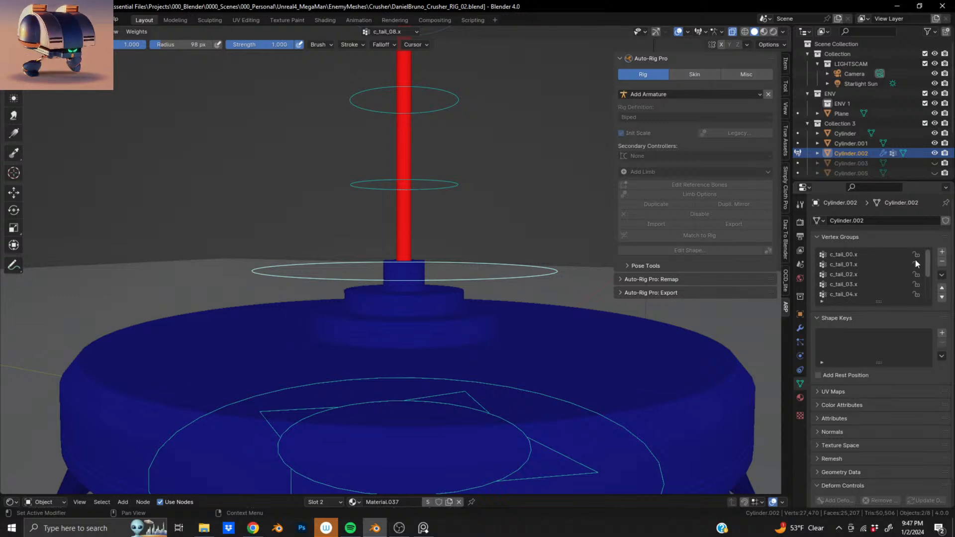
scroll(916, 276, down, 4)
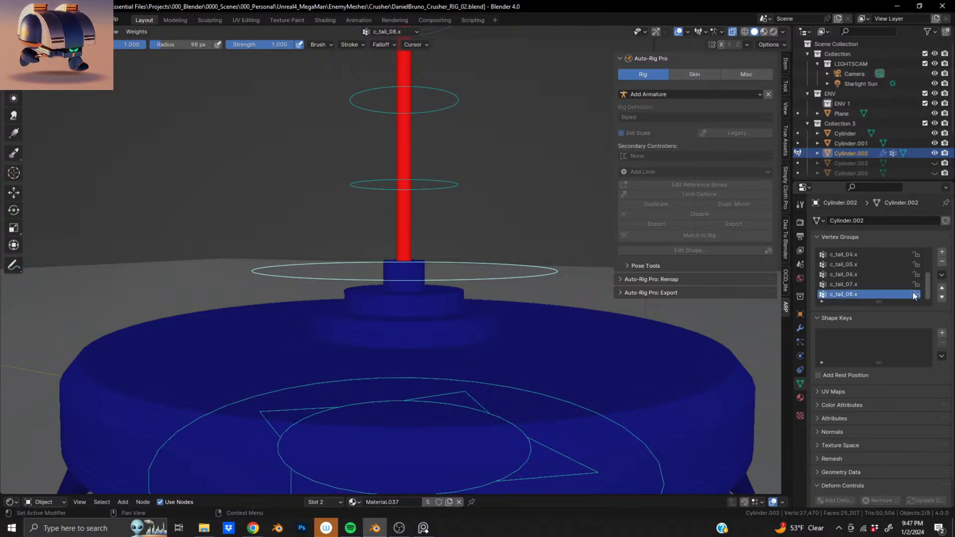
scroll(358, 222, down, 8)
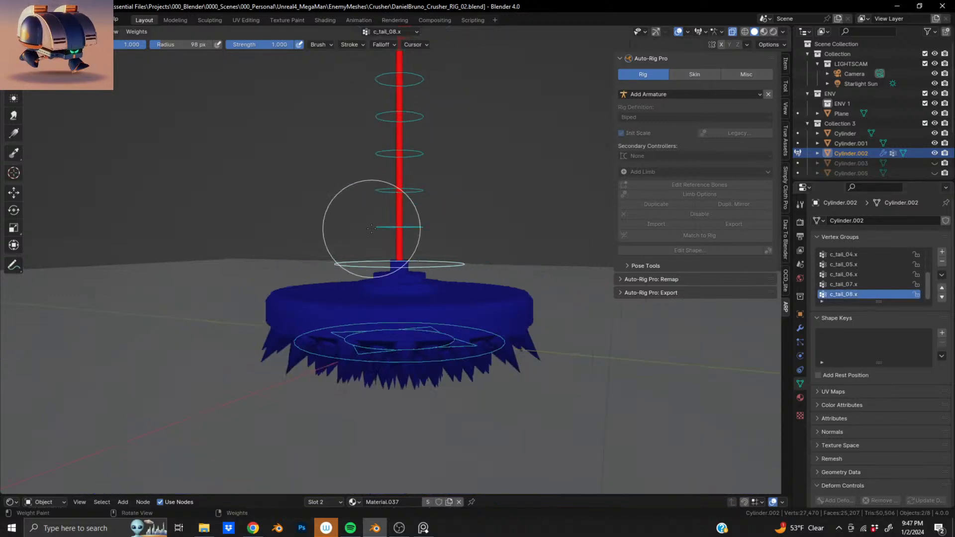
scroll(385, 209, up, 7)
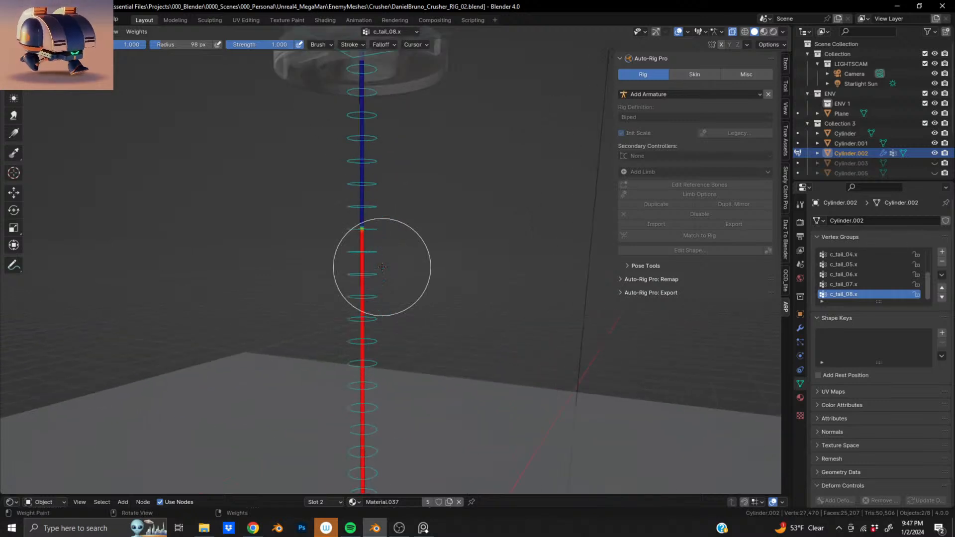
shift+middle_drag(355, 213, 371, 105)
scroll(397, 171, up, 5)
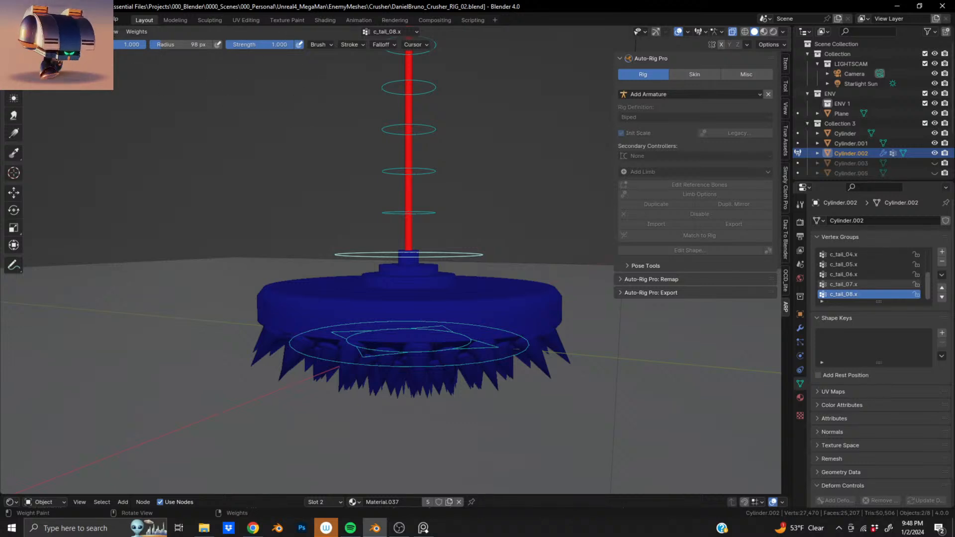
Enable vertex selection masking on the spiked-pole mesh and activate the box selection tool.
key(v)
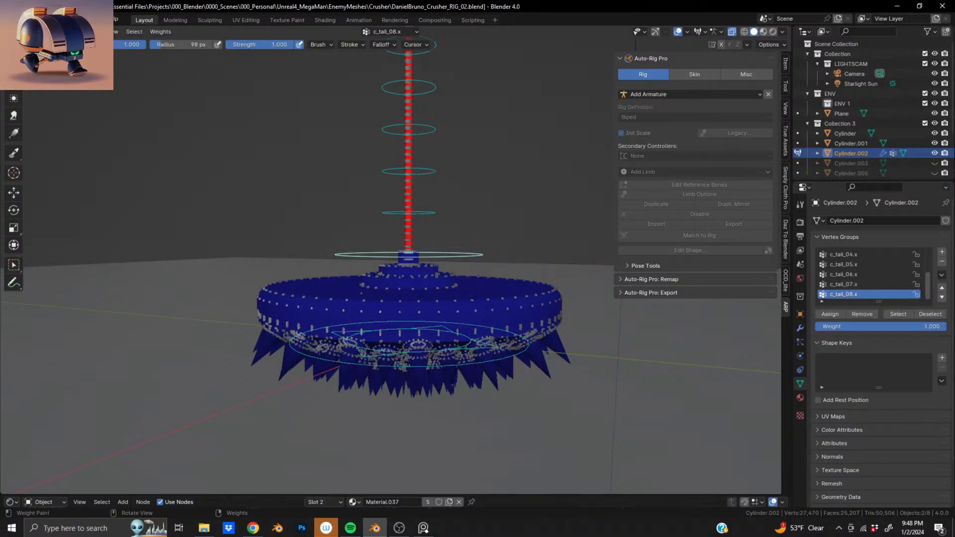
click(13, 264)
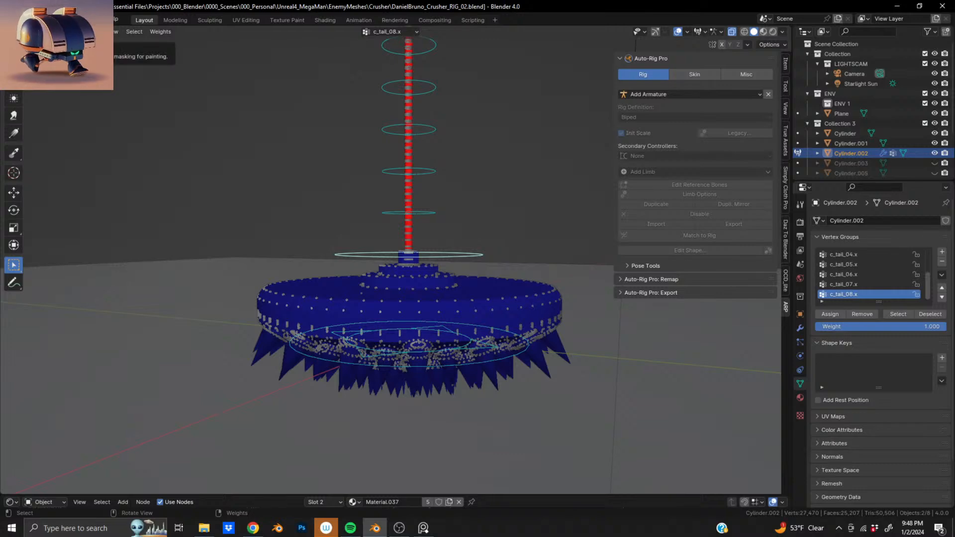
click(93, 31)
click(93, 32)
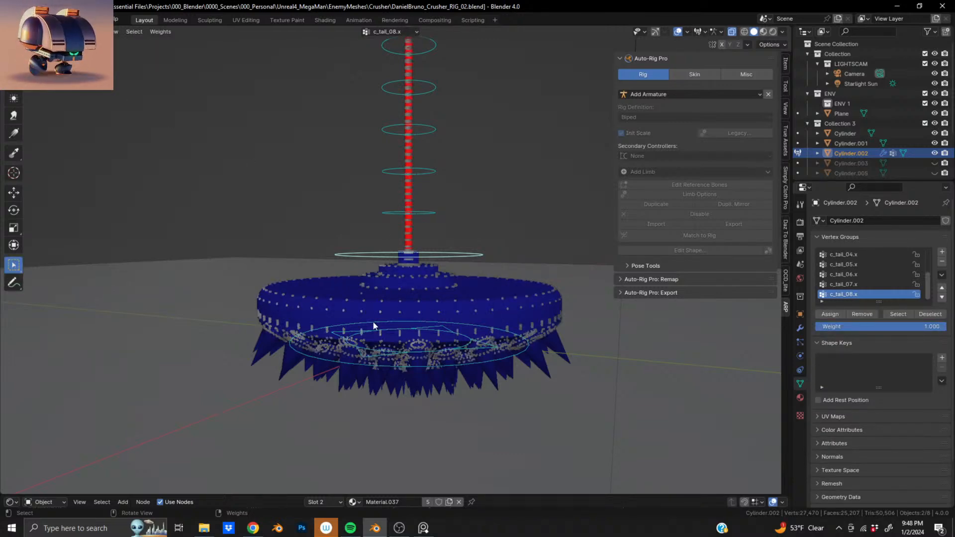
Review the spiked-pole mesh's vertex groups from c_tail_07.x back to c_tail_00.x and reselect c_tail_08.x.
middle_drag(374, 326, 439, 312)
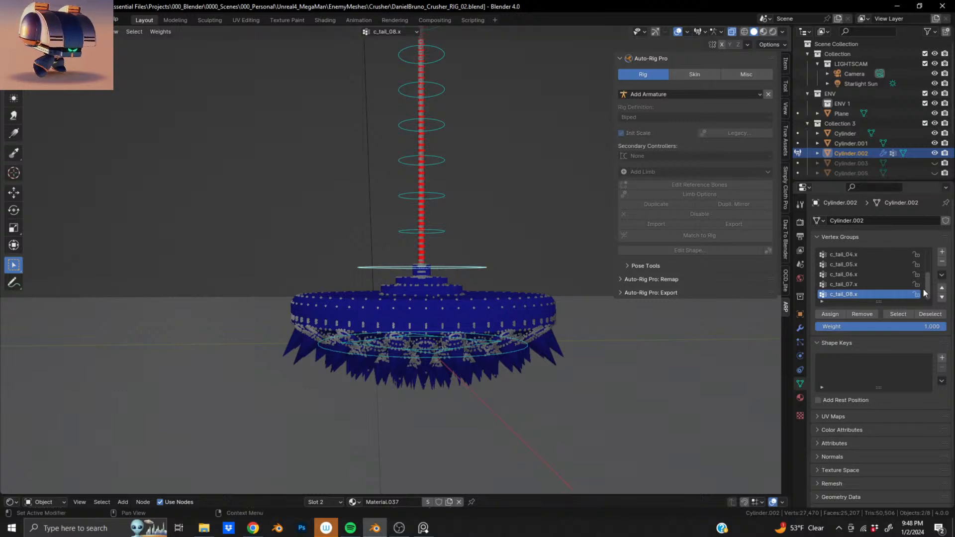
click(873, 284)
scroll(469, 196, down, 7)
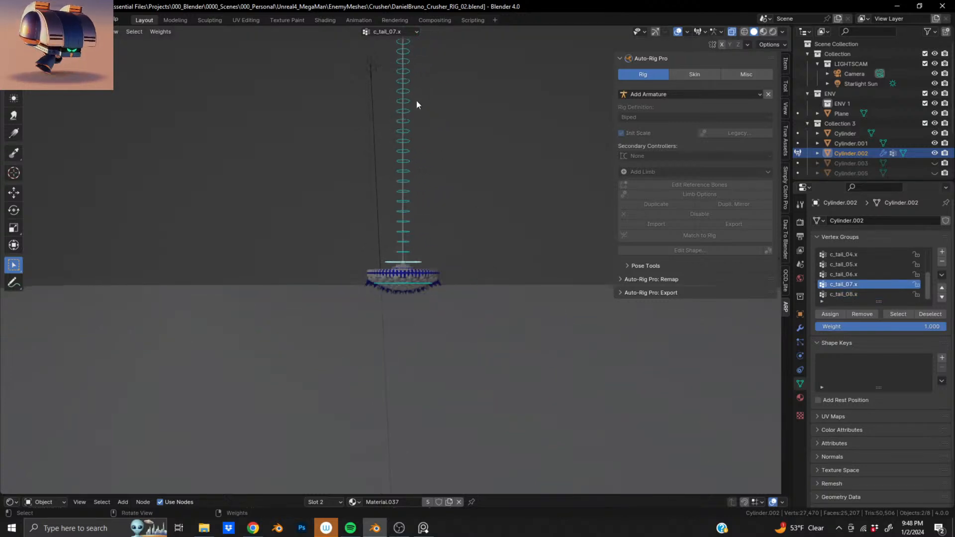
middle_drag(417, 102, 402, 280)
click(864, 272)
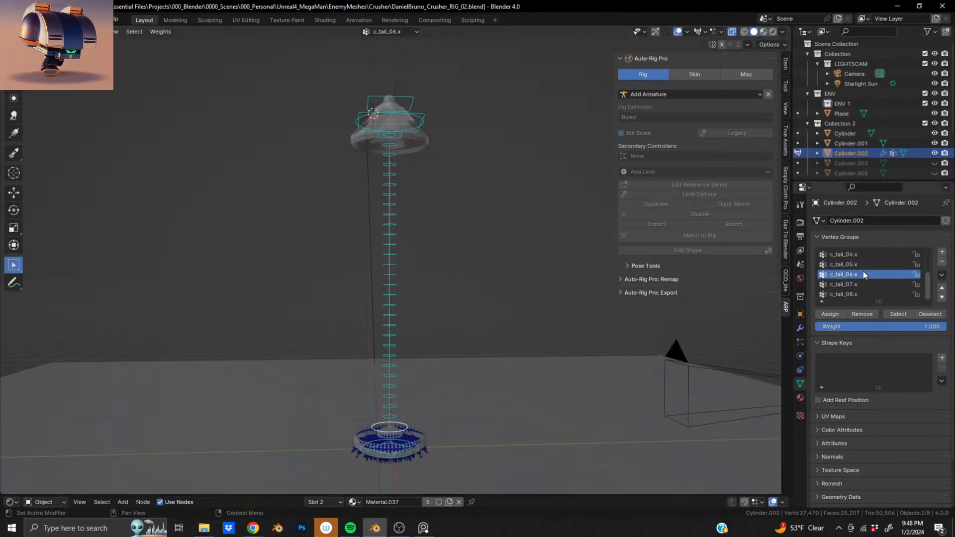
click(862, 264)
scroll(862, 260, up, 4)
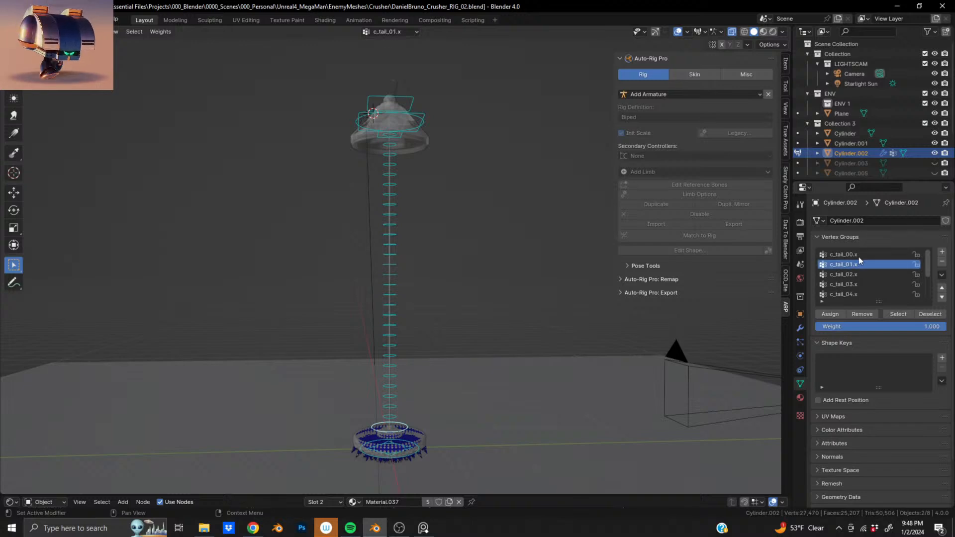
click(859, 254)
scroll(858, 277, down, 4)
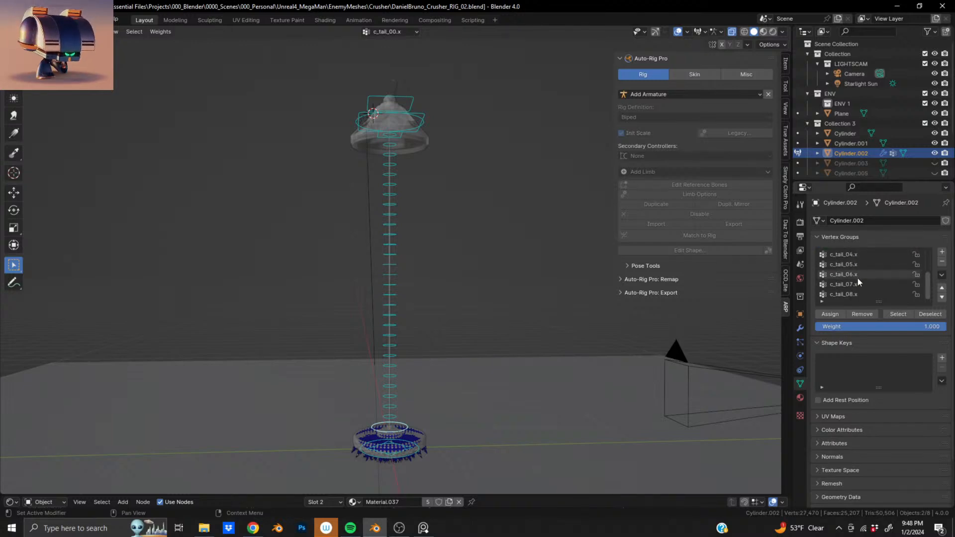
click(857, 294)
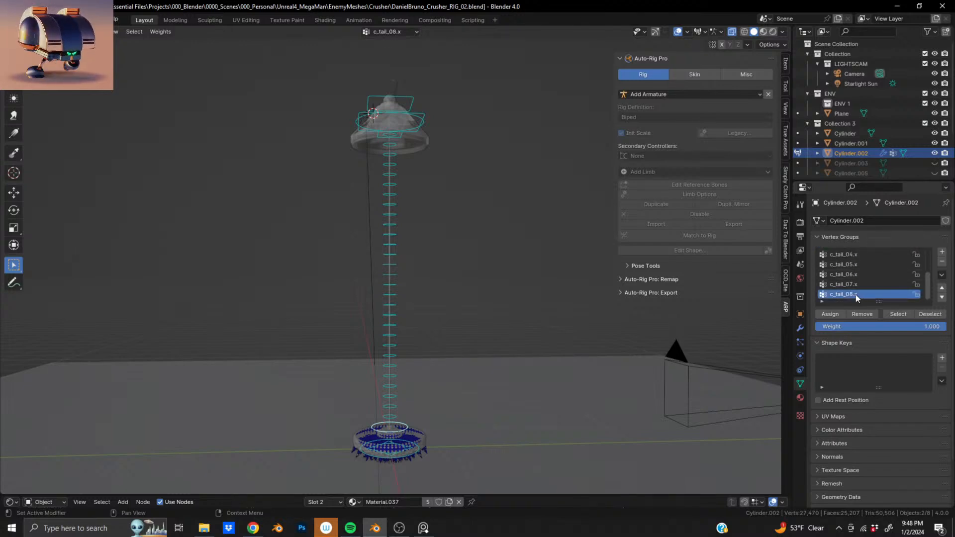
Examine how far the c_tail_08.x weights extend along the pole between the spiked base and the body.
shift+middle_drag(459, 429, 454, 298)
scroll(418, 343, up, 10)
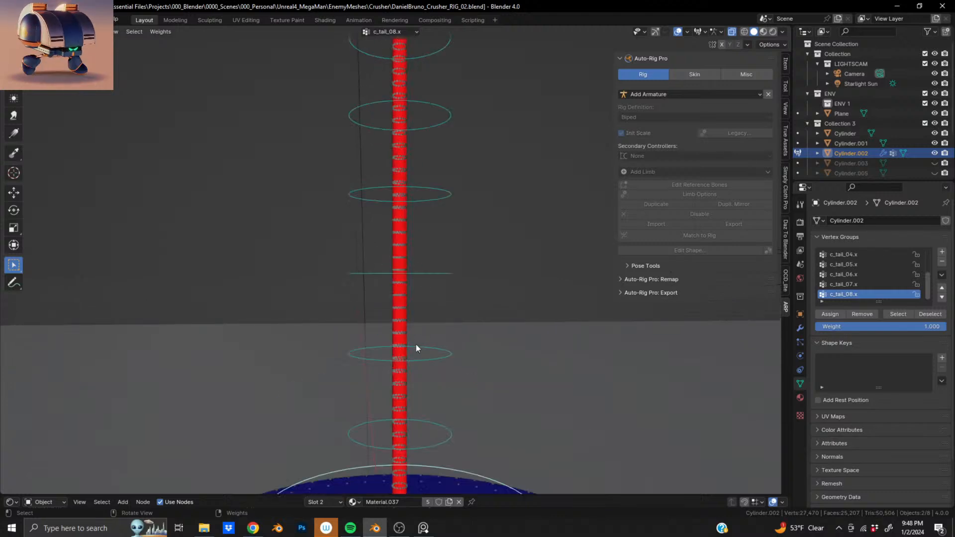
scroll(414, 347, down, 7)
scroll(477, 357, up, 2)
scroll(476, 357, down, 2)
shift+middle_drag(357, 207, 360, 380)
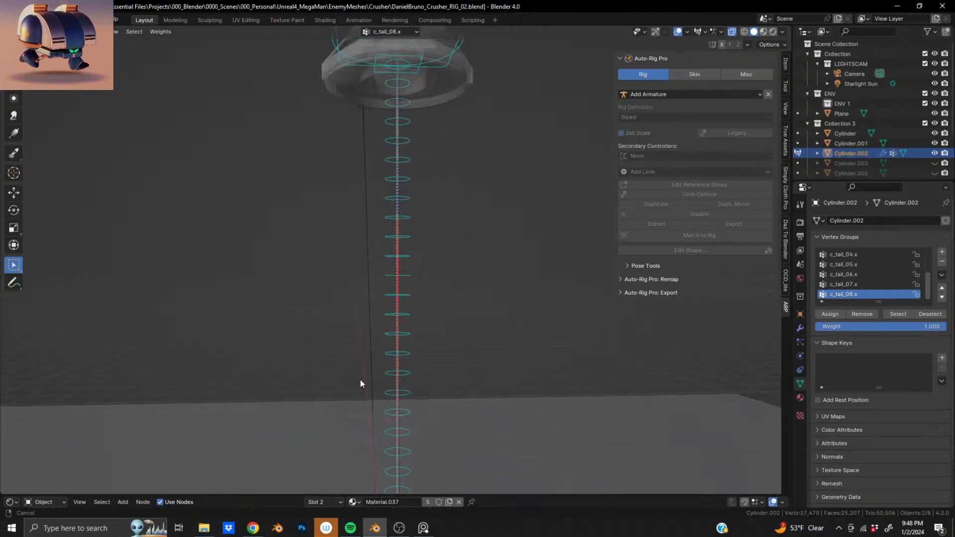
Compare the c_tail_07.x through c_tail_01.x weights along the upper pole, finishing on the c_tail_08.x group.
click(865, 282)
click(864, 273)
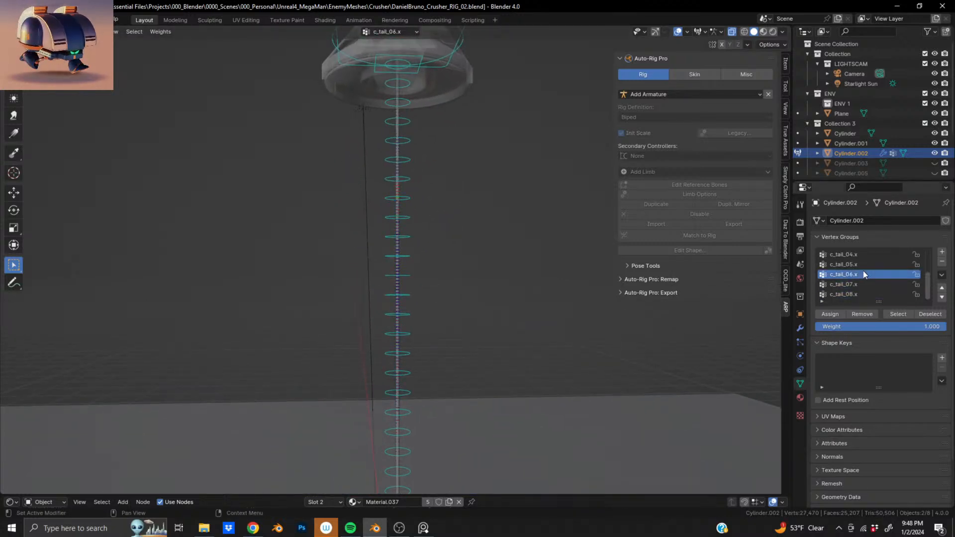
click(861, 263)
click(855, 256)
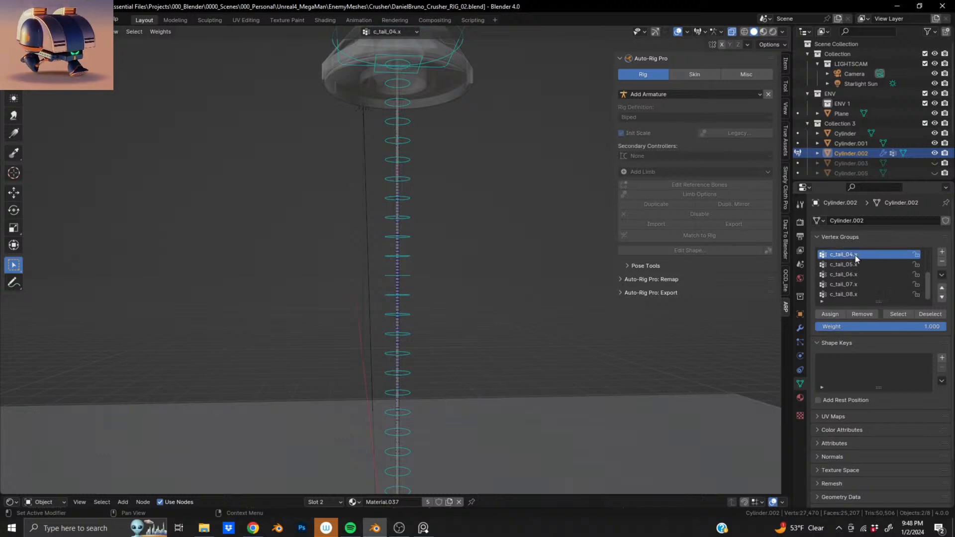
scroll(851, 257, up, 3)
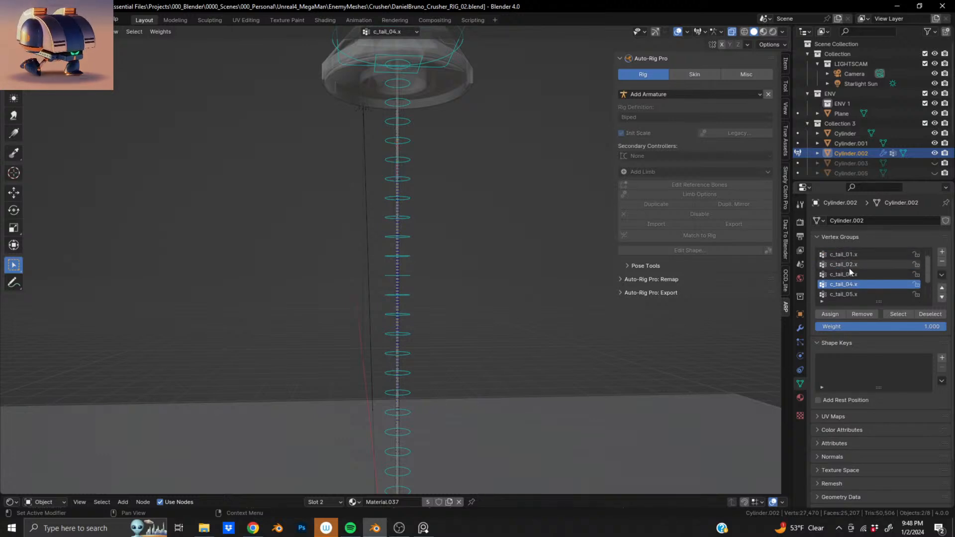
click(849, 273)
click(848, 266)
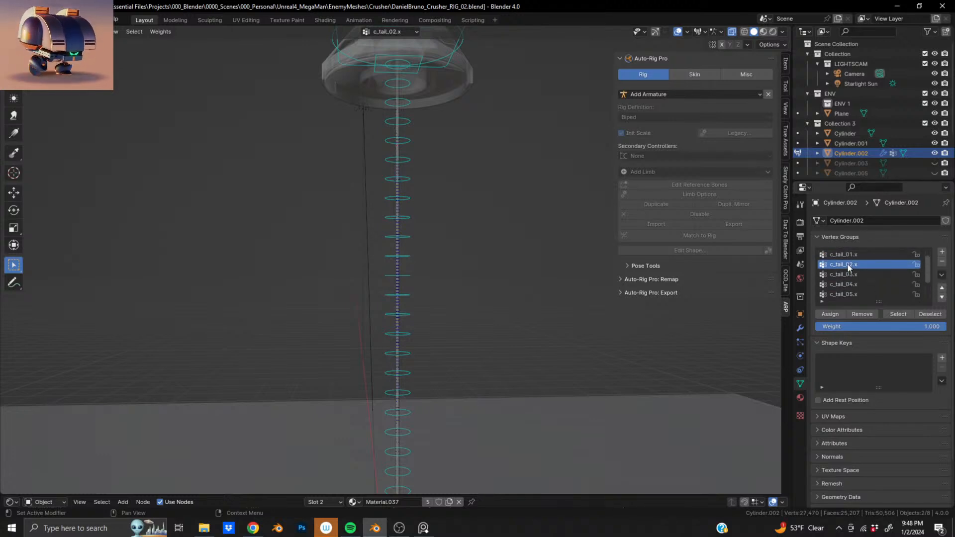
click(848, 256)
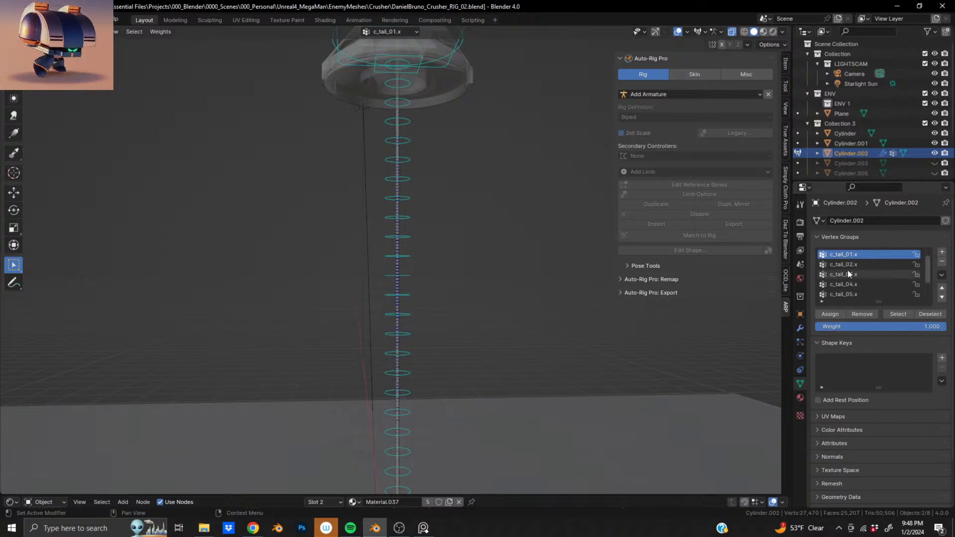
scroll(848, 271, down, 3)
click(847, 294)
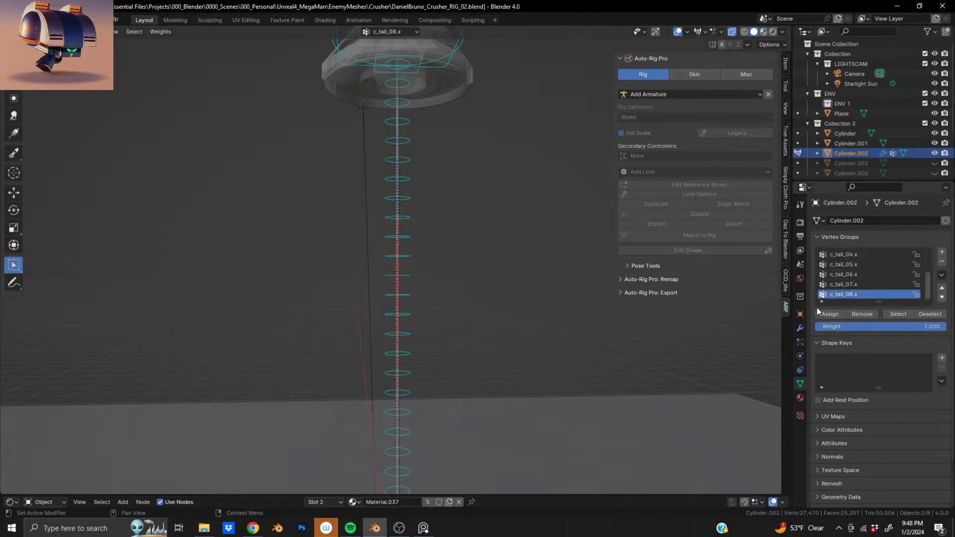
Examine the c_tail_08.x weights where the pole meets the spiked base, from above and from the side.
scroll(506, 376, down, 5)
middle_drag(507, 376, 417, 306)
scroll(417, 306, up, 6)
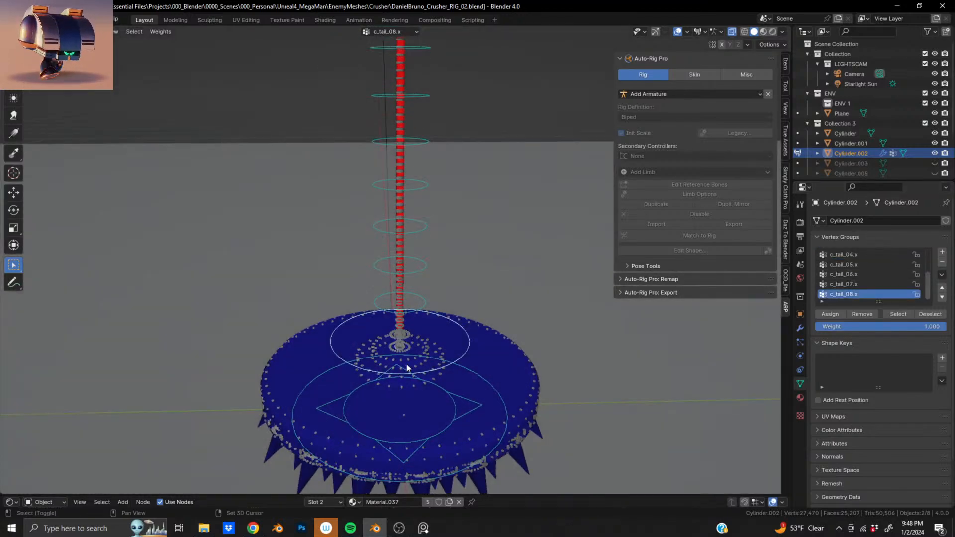
middle_drag(407, 364, 411, 310)
scroll(416, 246, down, 6)
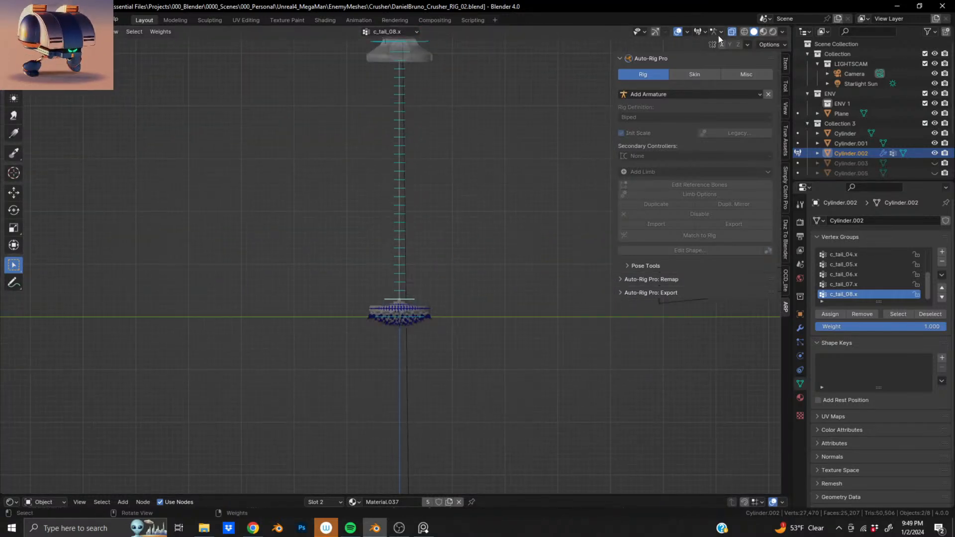
shift+drag(358, 294, 523, 385)
scroll(422, 361, up, 7)
scroll(437, 265, up, 5)
middle_drag(436, 265, 435, 282)
In side view, select all vertices of the spiked base including its top collar and assign them to c_tail_08.x with weight 1.000.
key(v)
shift+middle_drag(462, 339, 443, 279)
key(KP_3)
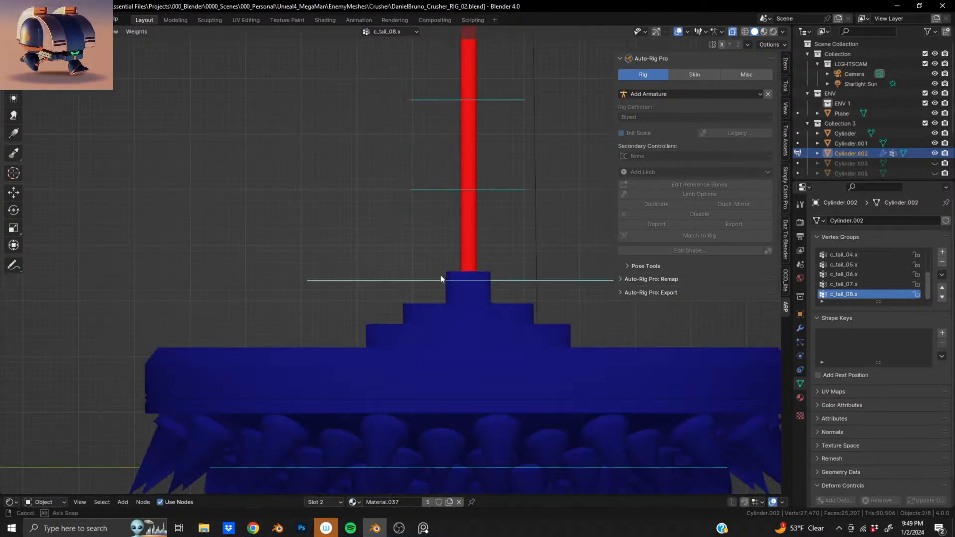
scroll(440, 276, down, 2)
key(v)
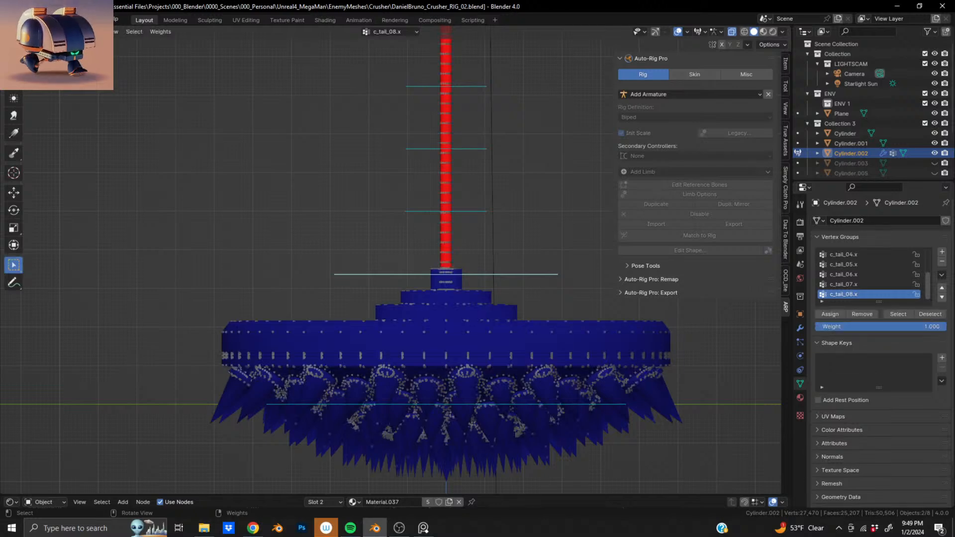
drag(207, 278, 768, 490)
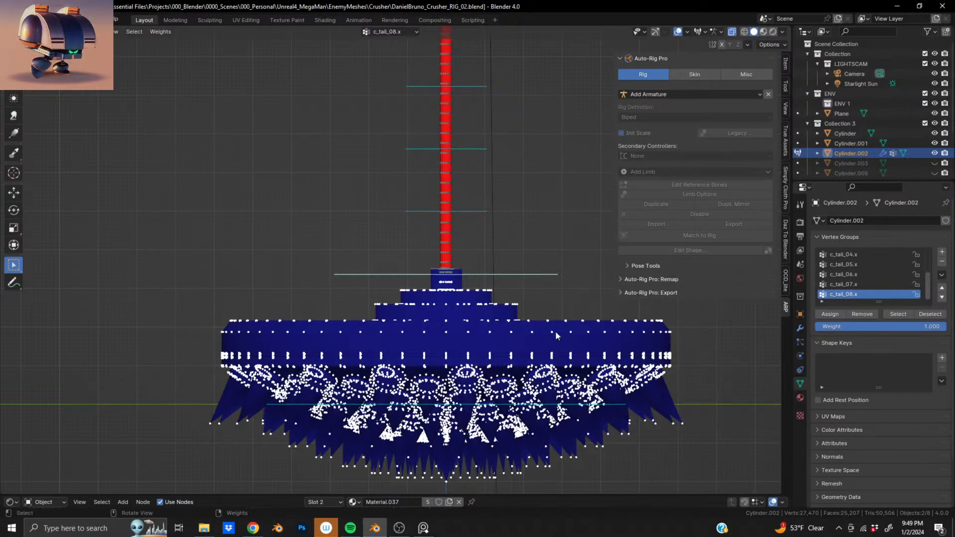
drag(415, 267, 480, 301)
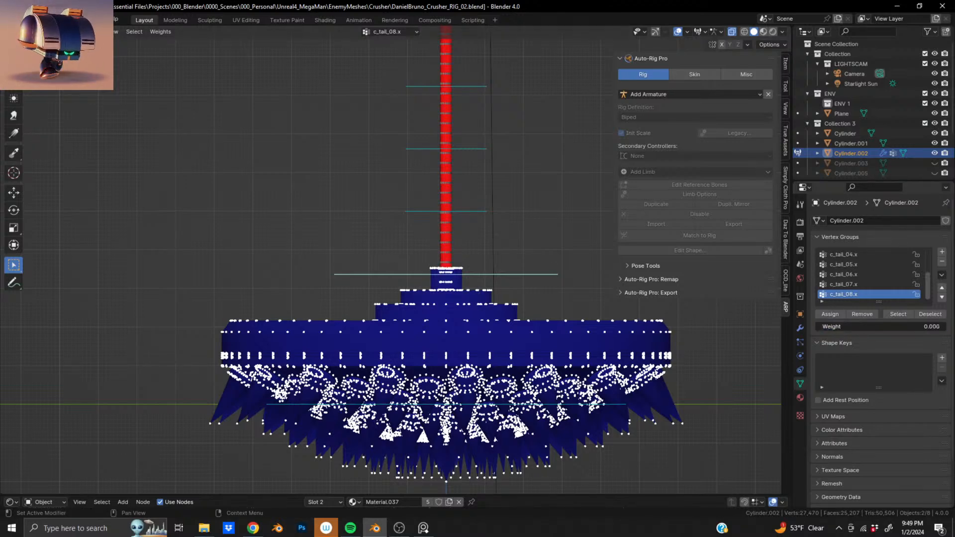
click(831, 314)
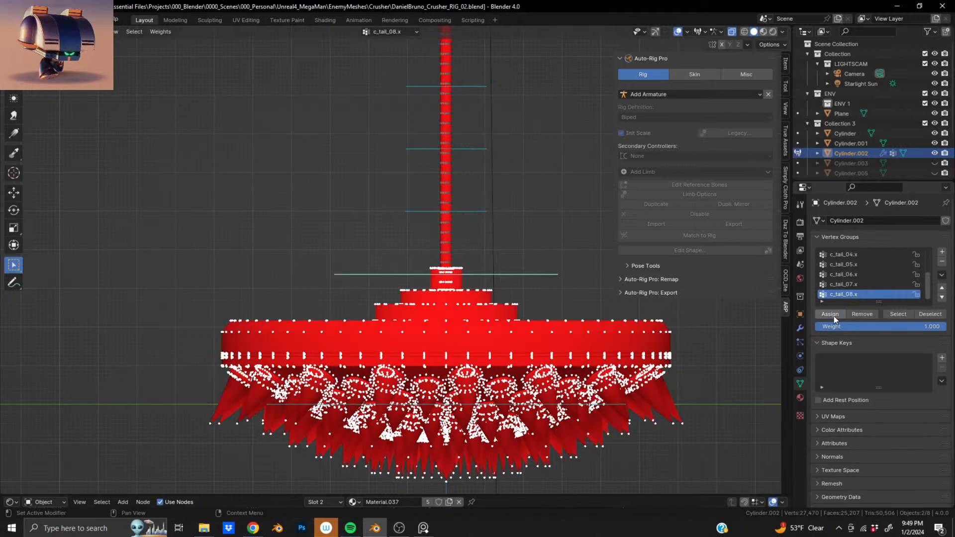
Return to Object mode, select only the rig, and switch it to Pose mode.
middle_drag(491, 373, 152, 205)
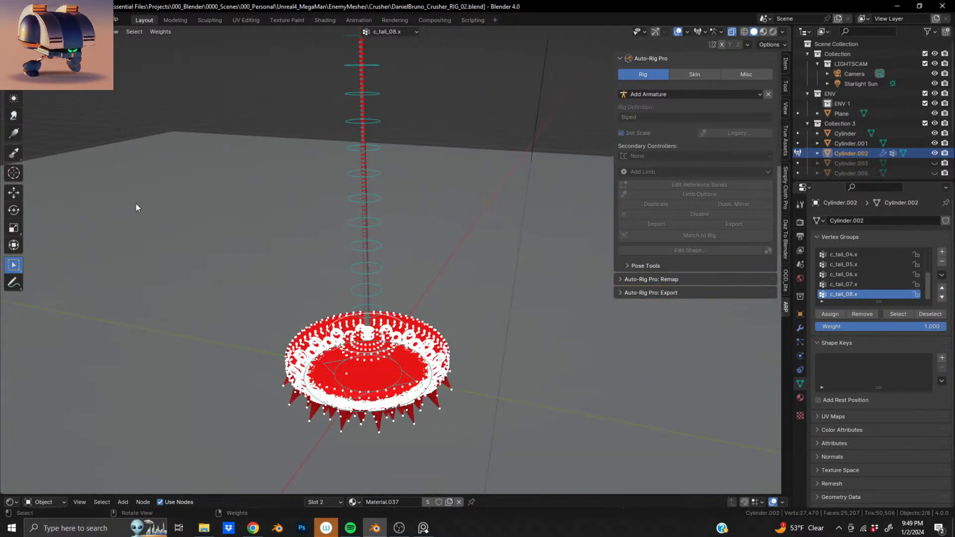
click(55, 46)
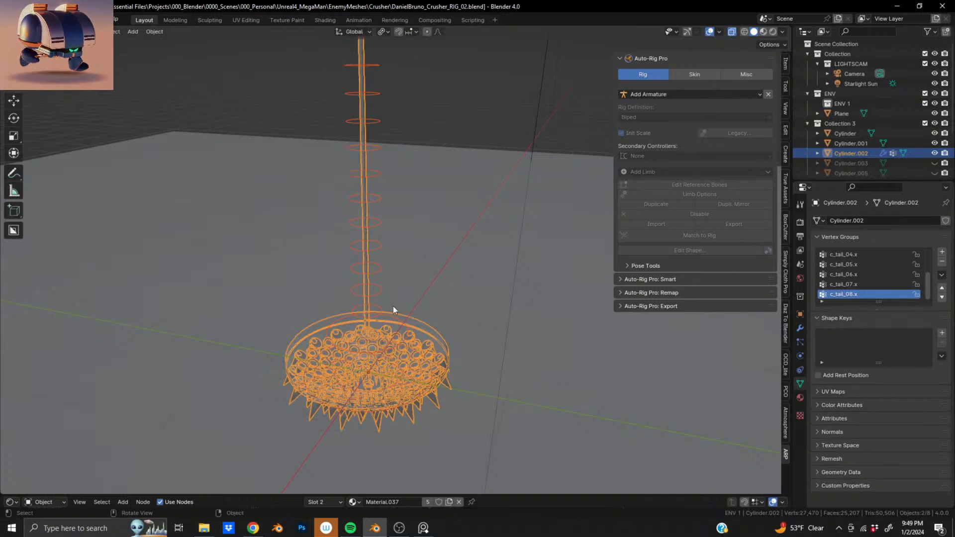
shift+middle_drag(371, 288, 411, 387)
scroll(413, 319, down, 4)
click(421, 263)
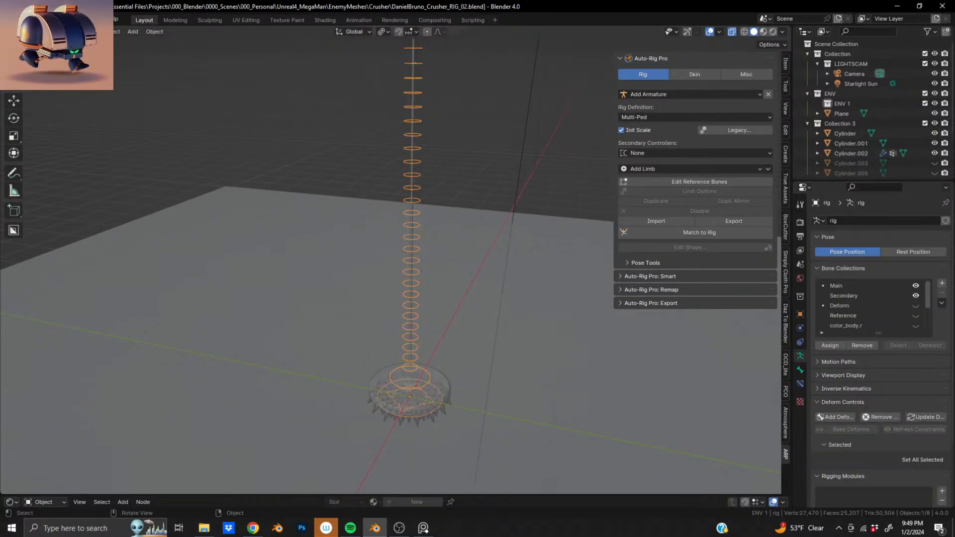
click(55, 66)
Test the pole's bending by rotating the square controller inside the body's lower rim, ending at about 0.2°.
shift+middle_drag(363, 156, 362, 254)
scroll(362, 254, down, 4)
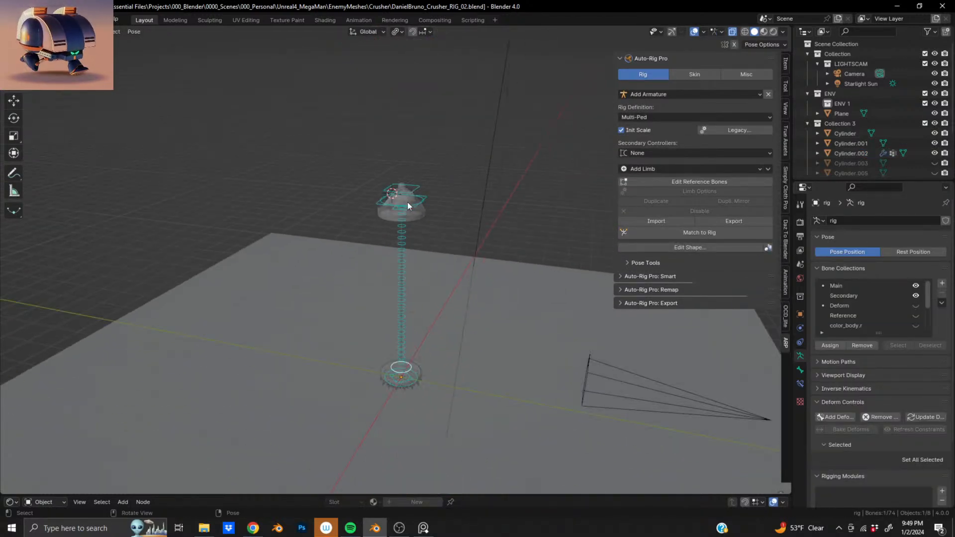
scroll(406, 211, up, 2)
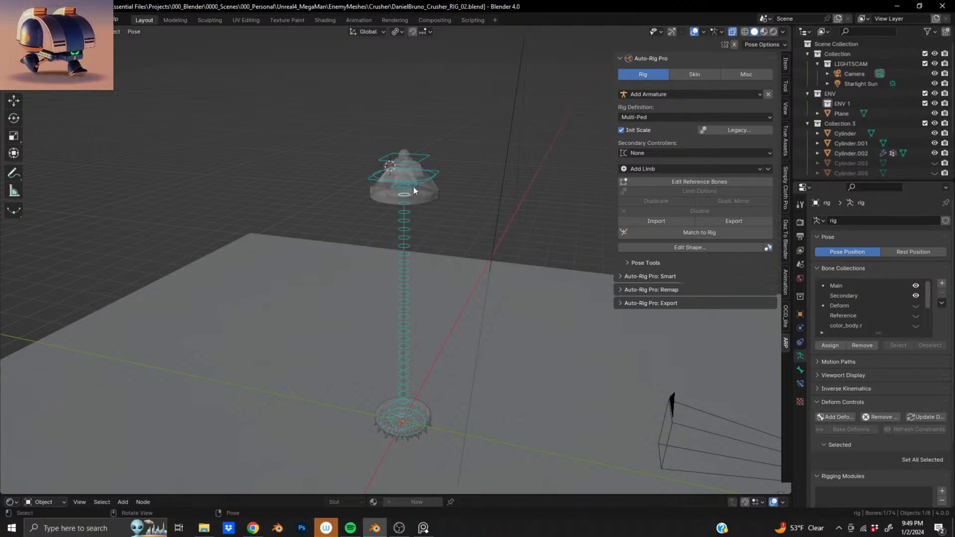
key(r)
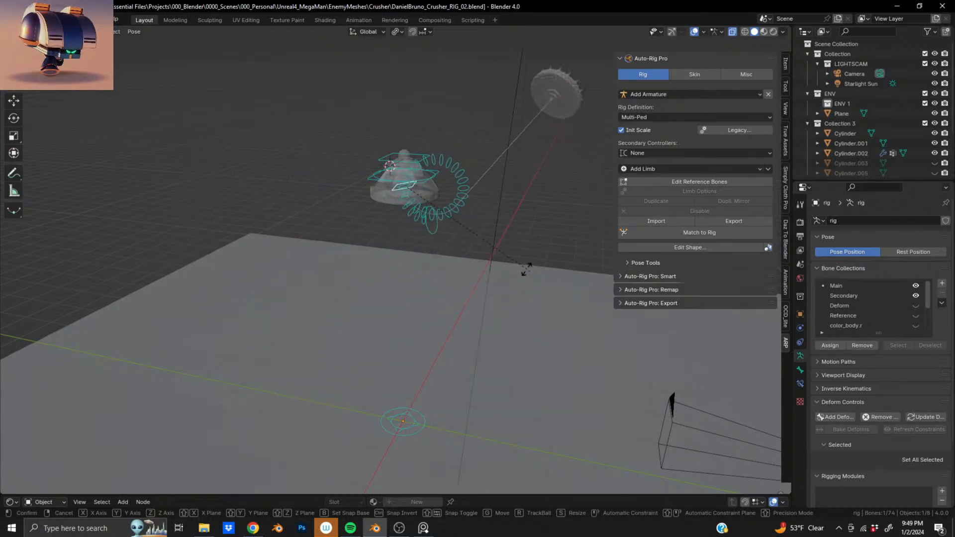
click(495, 293)
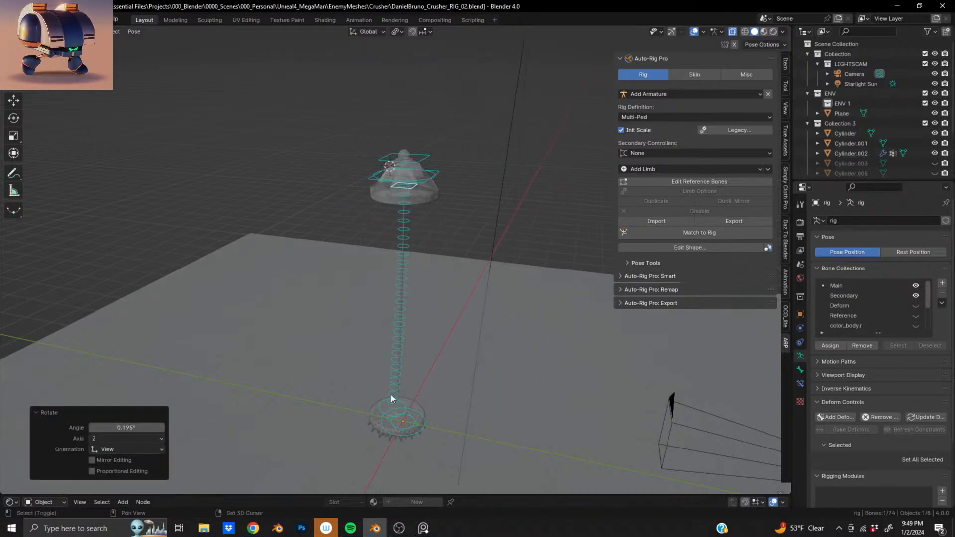
Examine the spiked base and the controllers around it in the rotated pose.
shift+middle_drag(391, 395, 495, 282)
scroll(404, 271, up, 5)
middle_drag(465, 298, 342, 407)
middle_drag(368, 362, 382, 319)
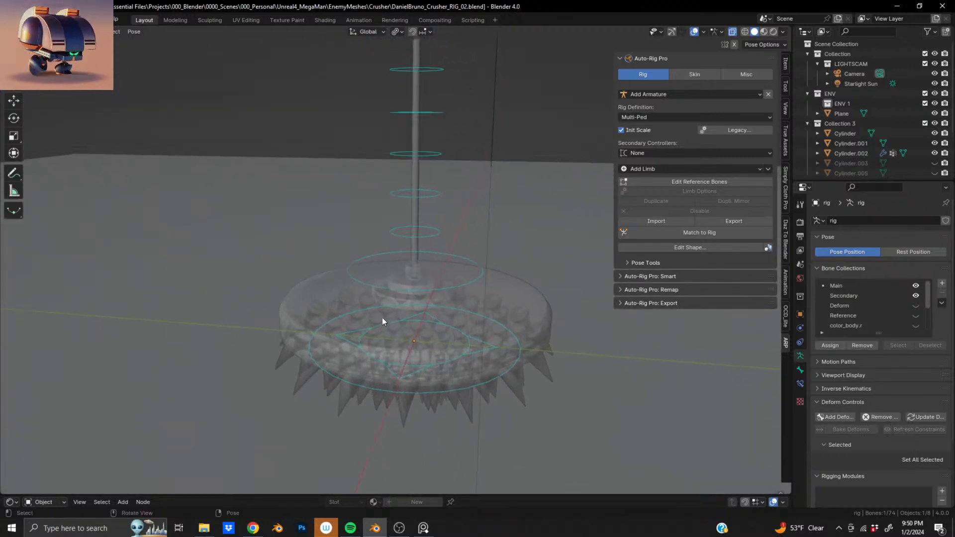
scroll(383, 328, up, 1)
scroll(382, 334, down, 1)
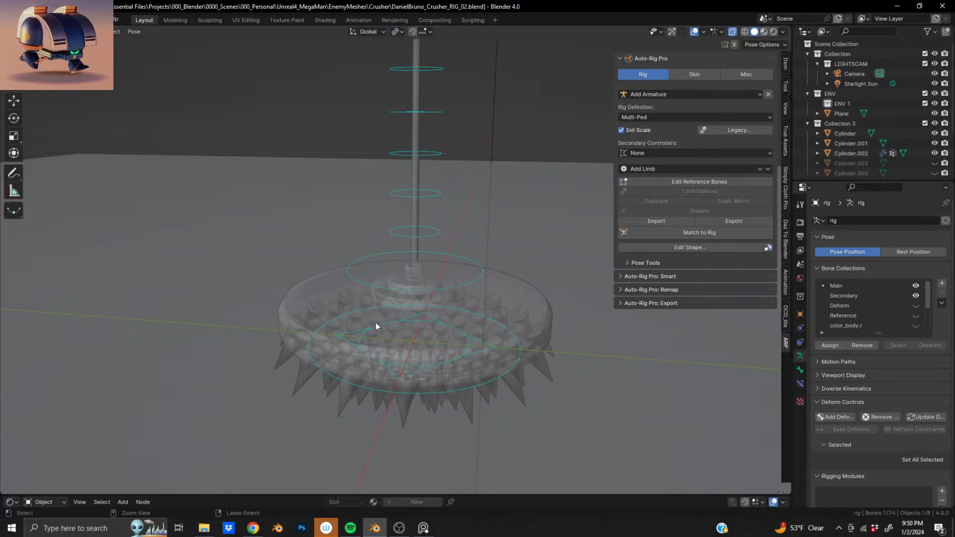
Undo the test pose, the base weight assignment and the mode changes, back to Object mode with the spiked-pole mesh and rig selected.
key(ctrl+z)
key(ctrl+z)
key(ctrl+z)
key(ctrl+z)
key(ctrl+z)
key(ctrl+z)
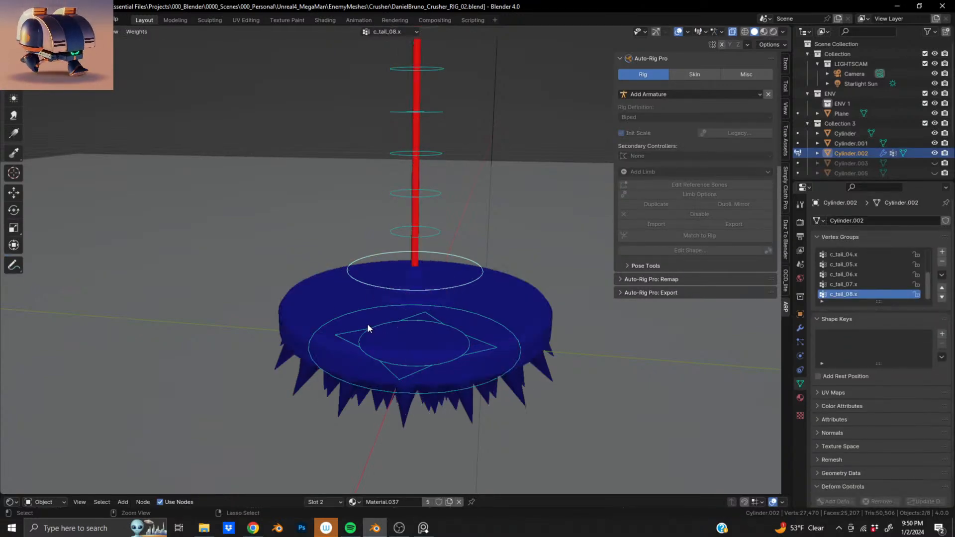
key(ctrl+z)
key(ctrl+z)
key(ctrl+z)
key(ctrl+z)
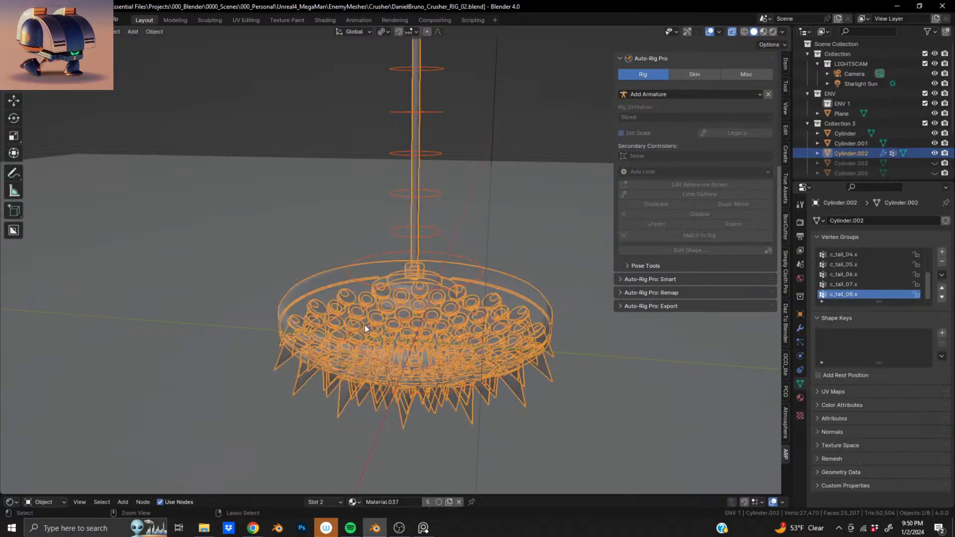
Undo the earlier selection, Pose mode and Match to Rig changes, back to Object mode with reference bones shown and only the body mesh selected.
key(ctrl+z)
key(ctrl+z)
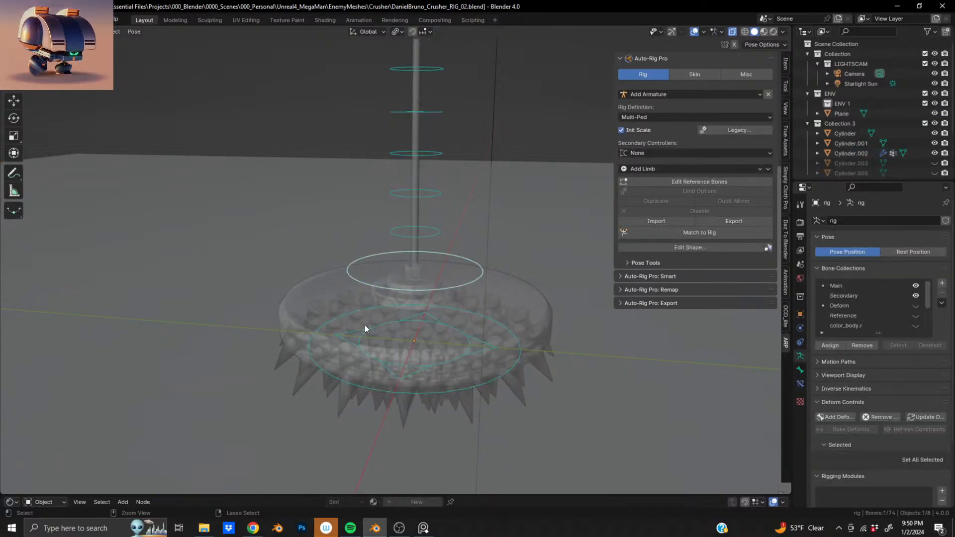
key(ctrl+z)
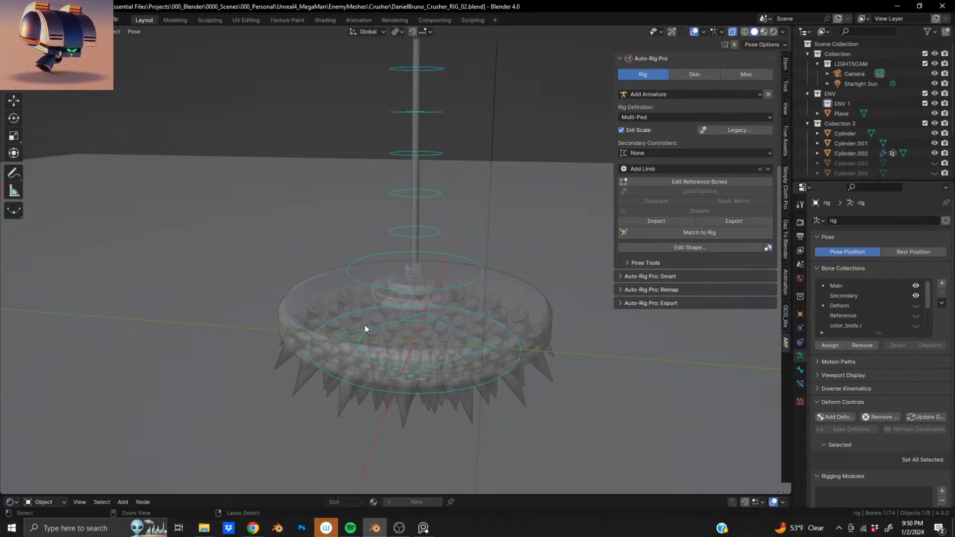
key(ctrl+z)
key(ctrl+z)
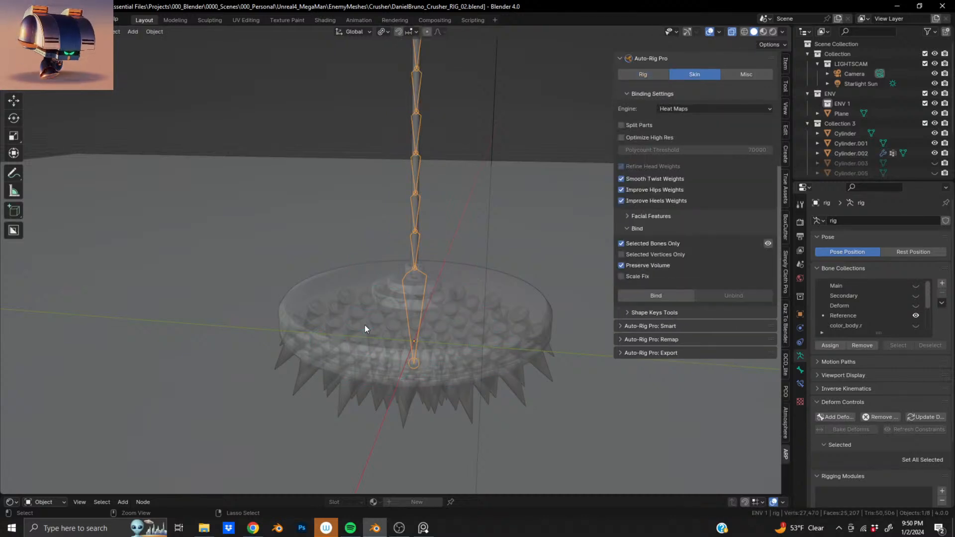
key(ctrl+z)
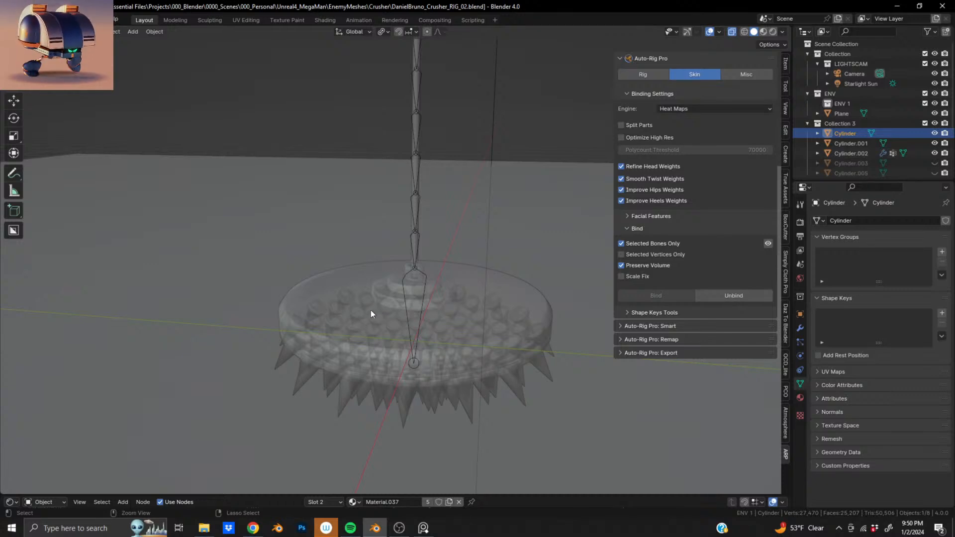
Select the rig through its bone chain below the body and match it to the reference bones.
scroll(444, 304, down, 6)
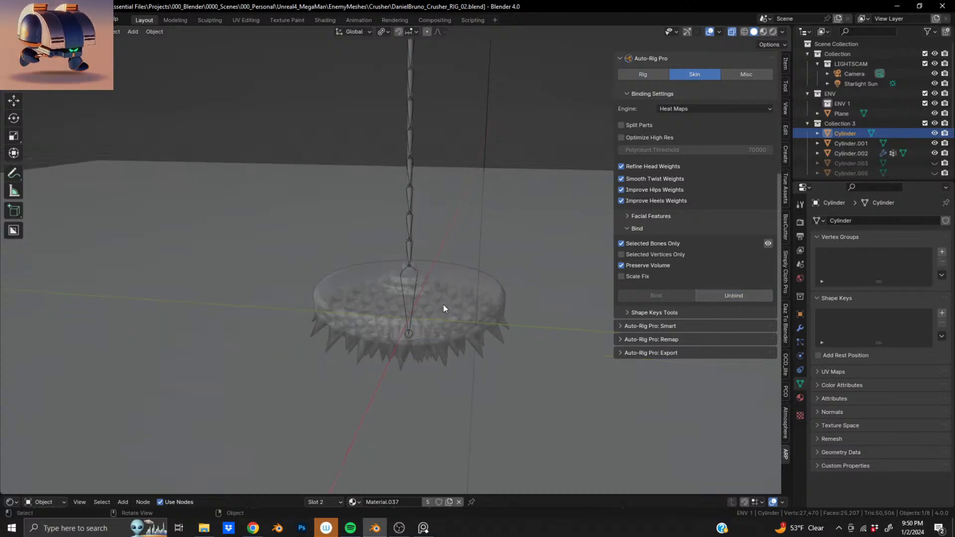
scroll(408, 358, down, 2)
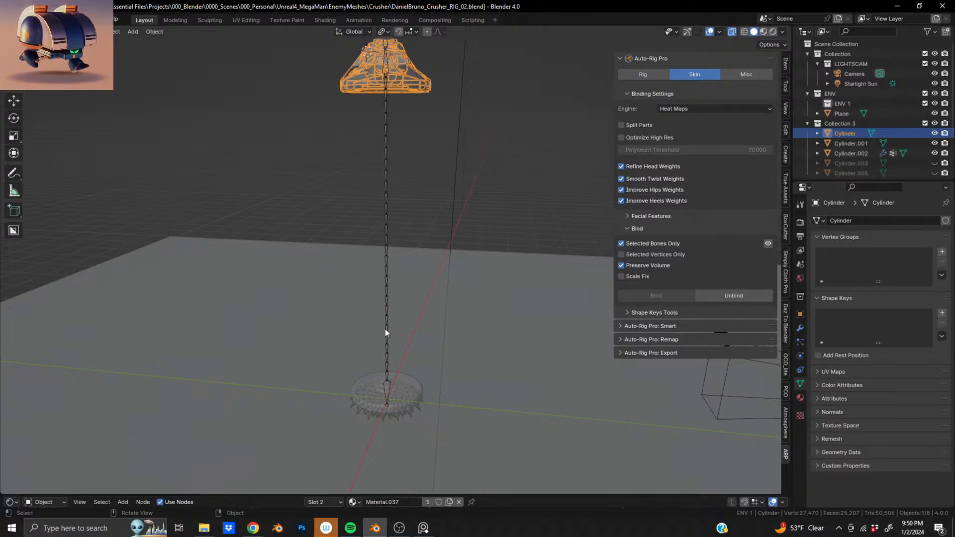
shift+middle_drag(375, 148, 377, 231)
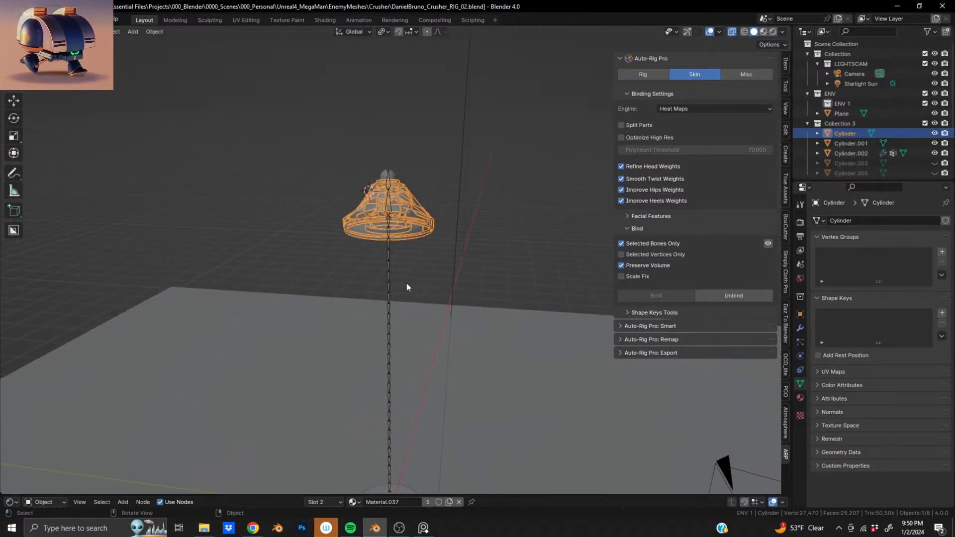
click(656, 77)
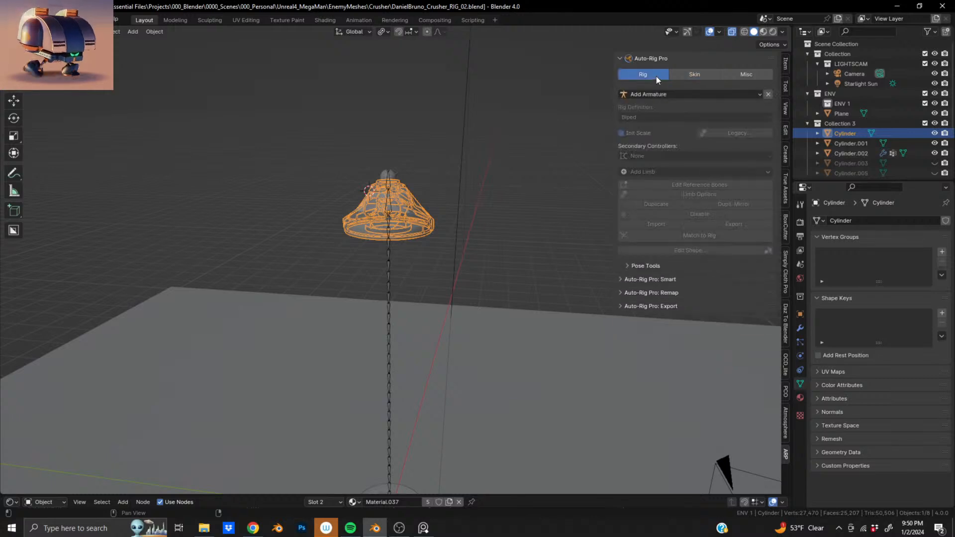
scroll(380, 241, up, 3)
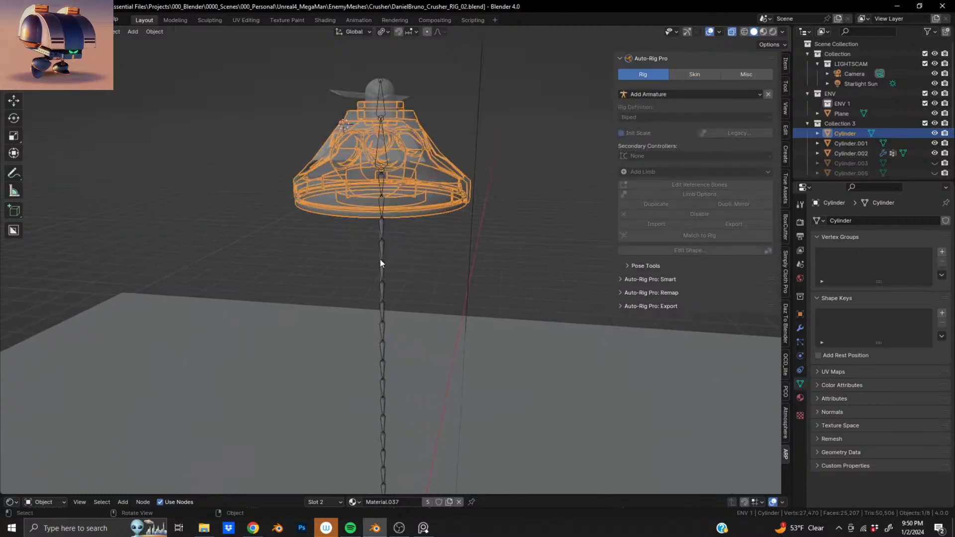
click(386, 257)
click(683, 244)
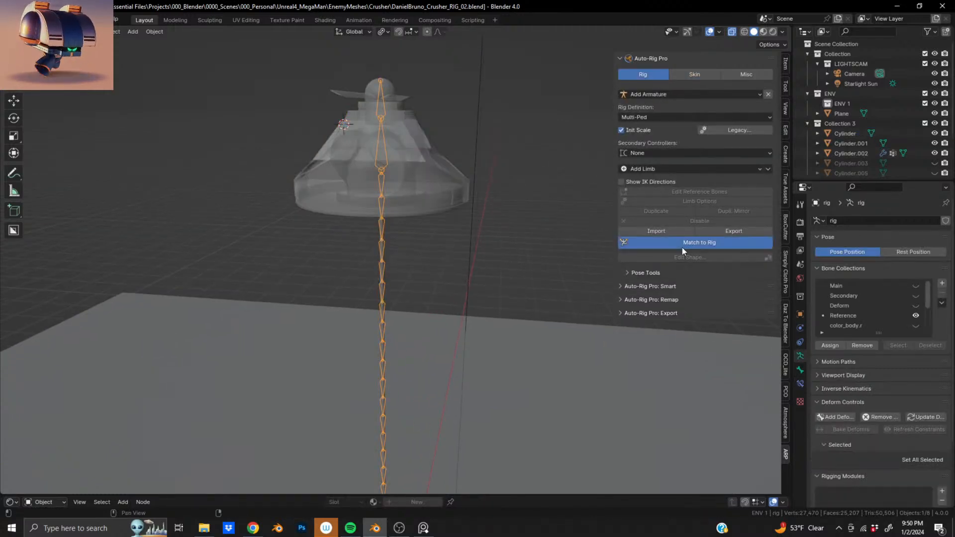
Test the pole's bending by rotating the square controller inside the body's lower rim, and undo the rotation.
scroll(422, 375, down, 5)
scroll(422, 374, up, 7)
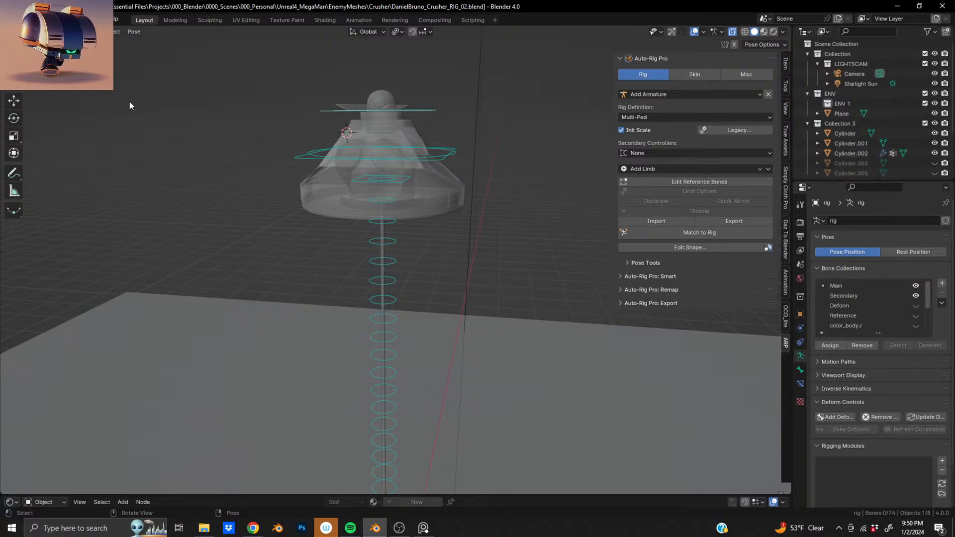
click(370, 182)
scroll(371, 214, down, 3)
key(r)
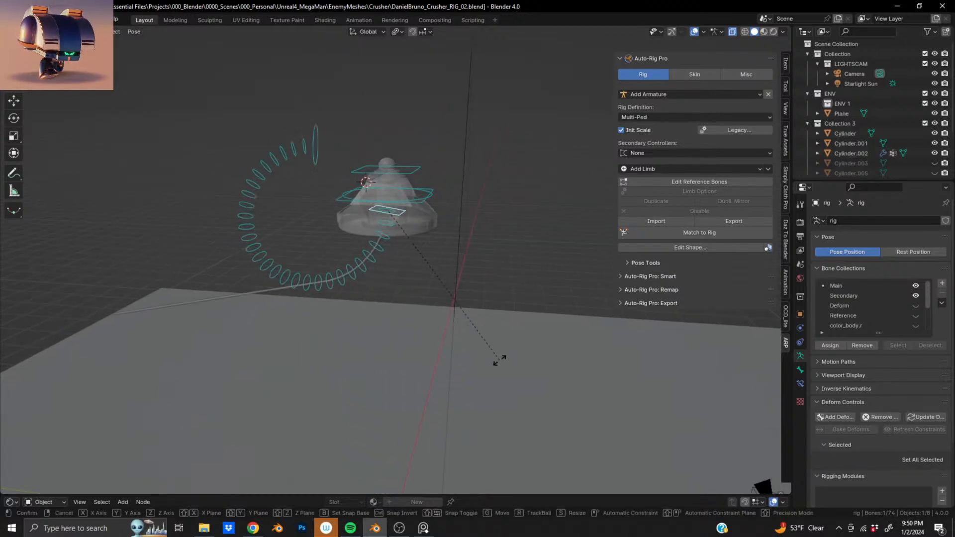
click(457, 405)
key(ctrl+z)
Examine the ring controllers along the pole and around the spiked base in the rest pose.
middle_drag(440, 416, 443, 297)
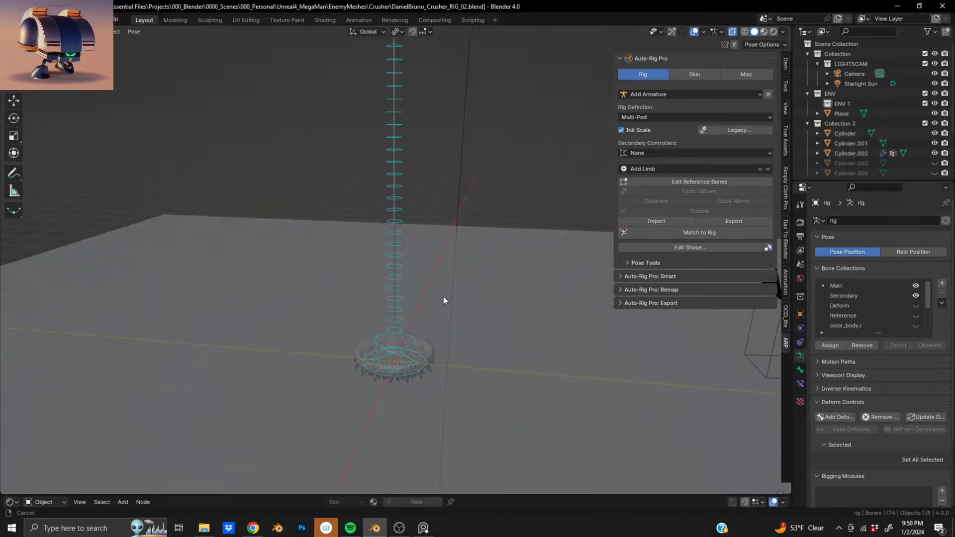
scroll(402, 373, up, 3)
scroll(401, 373, down, 2)
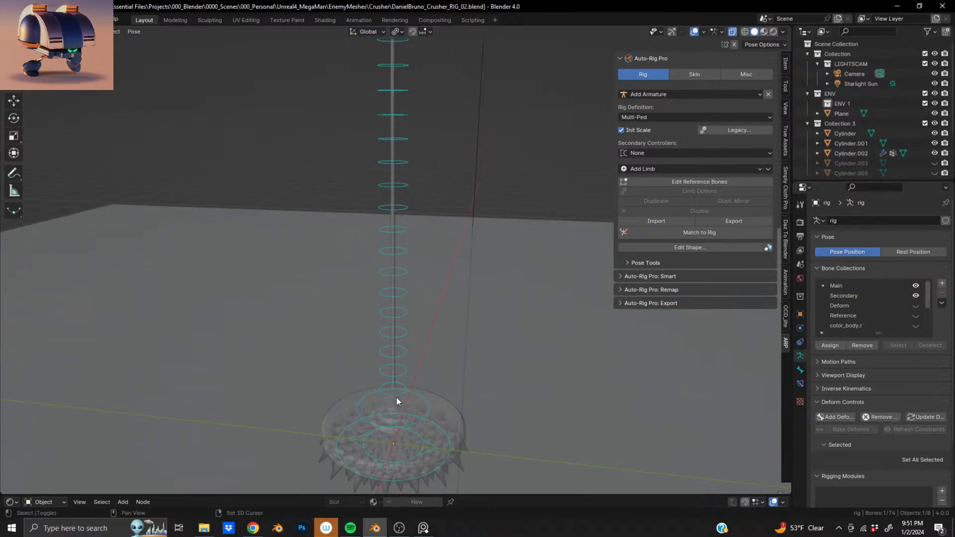
middle_drag(396, 398, 421, 320)
scroll(423, 368, up, 1)
scroll(412, 353, up, 3)
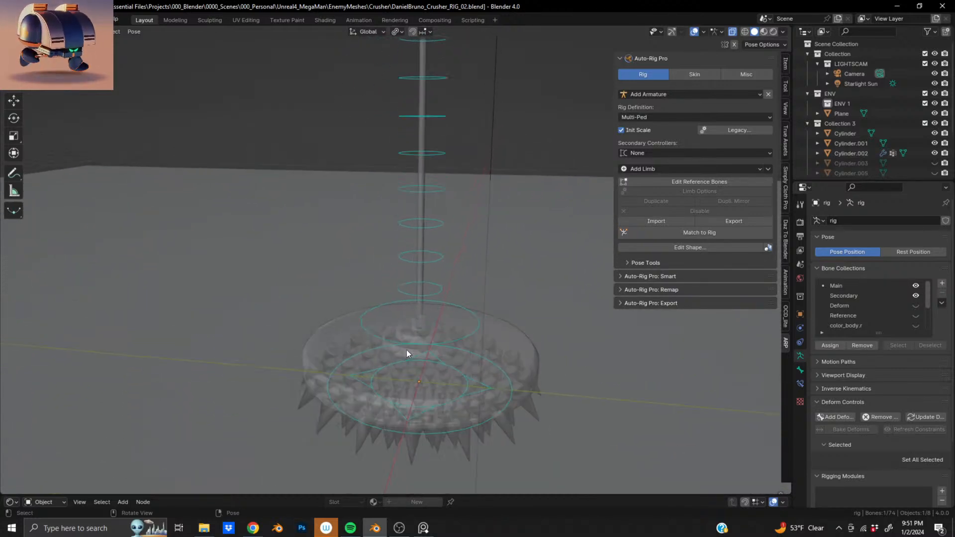
scroll(408, 352, down, 1)
shift+middle_drag(434, 200, 354, 473)
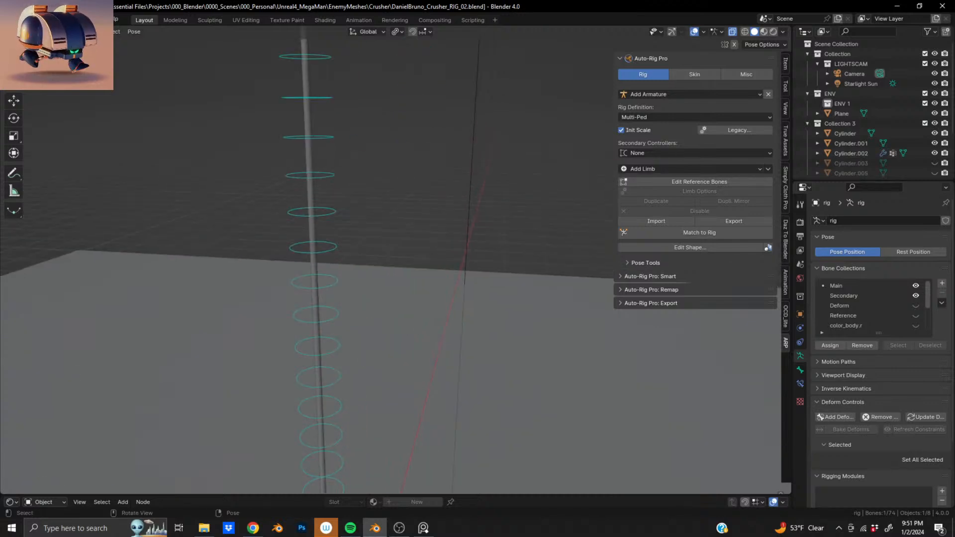
Bring up the skin binding settings and select a run of ring controllers along the middle of the pole.
click(695, 74)
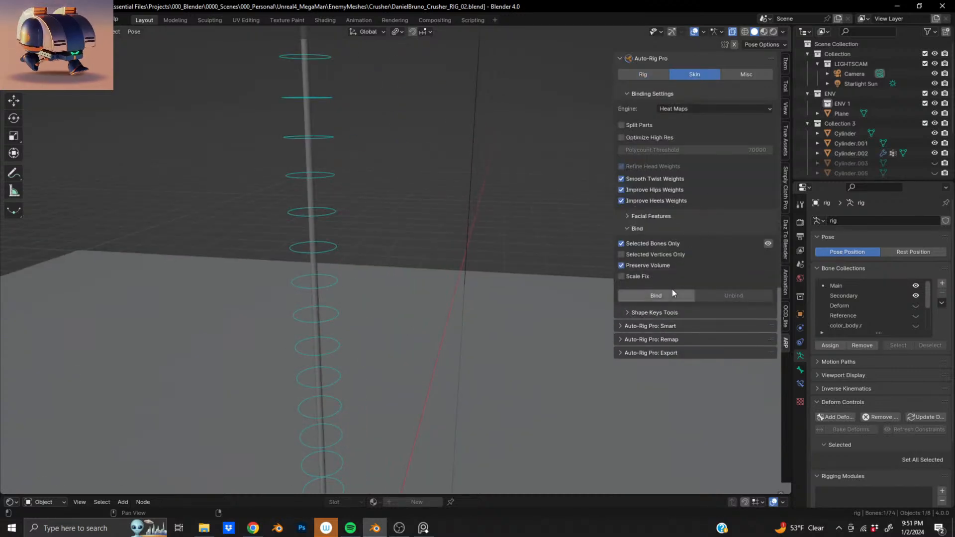
scroll(350, 299, down, 4)
drag(324, 263, 416, 316)
drag(322, 307, 416, 404)
scroll(367, 243, down, 6)
drag(379, 230, 418, 257)
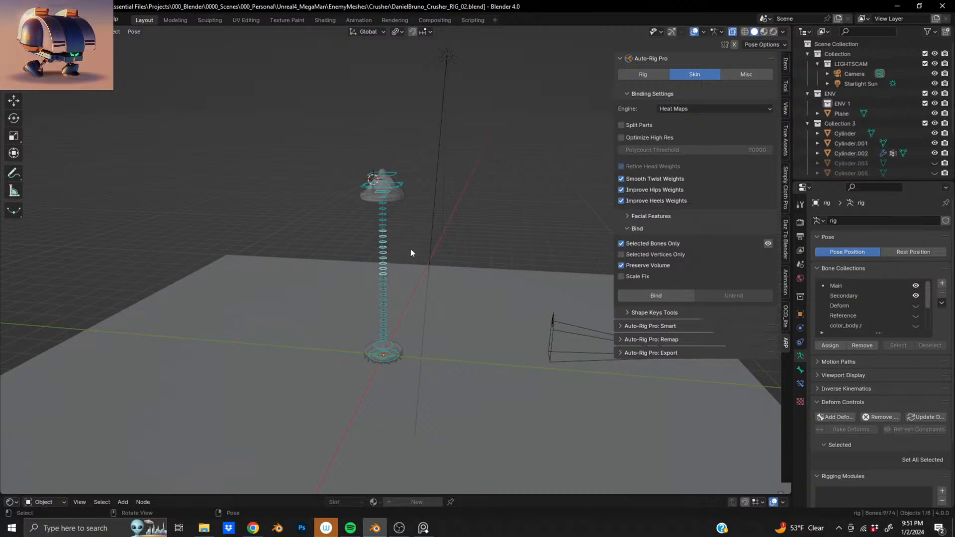
Edit the rig's reference bones and select the whole chain except the bones inside the body, with the skin binding settings shown.
click(652, 74)
click(696, 183)
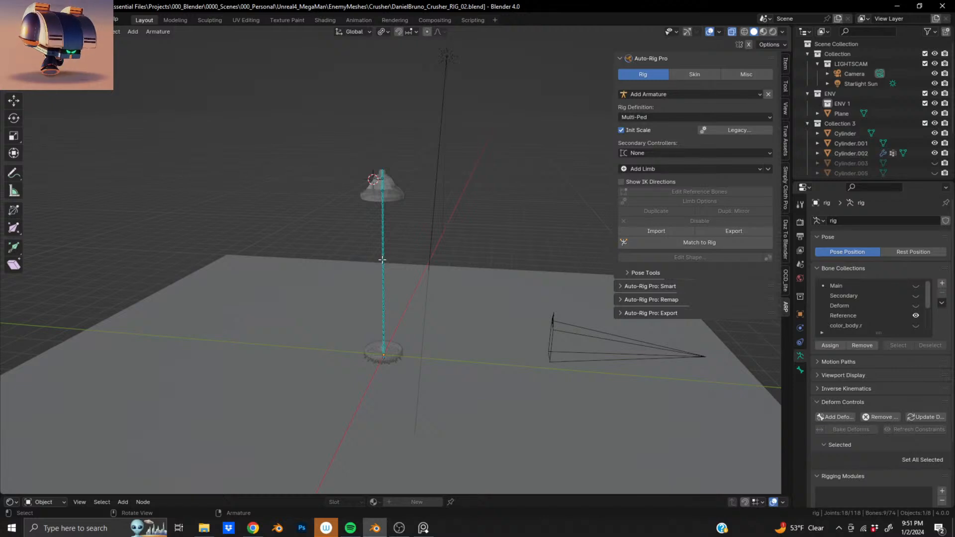
key(a)
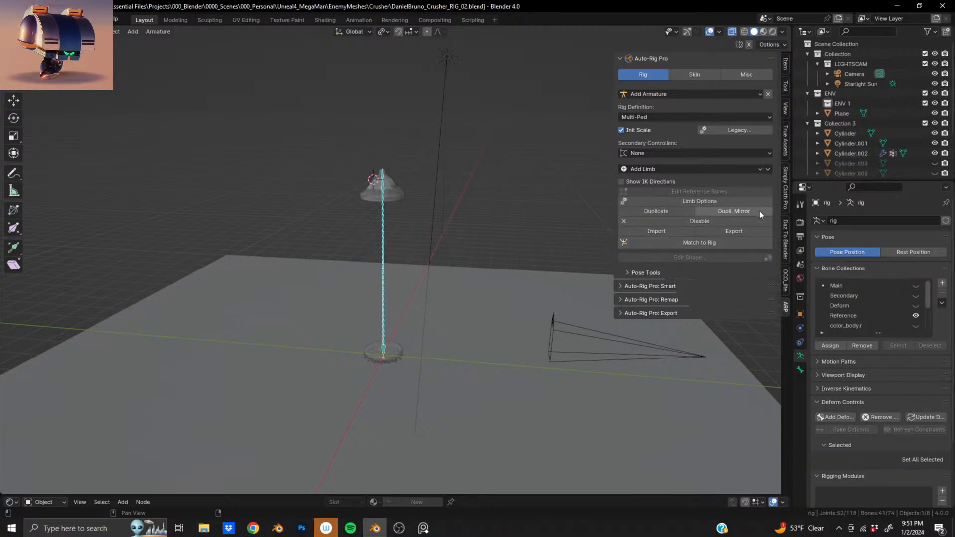
click(701, 75)
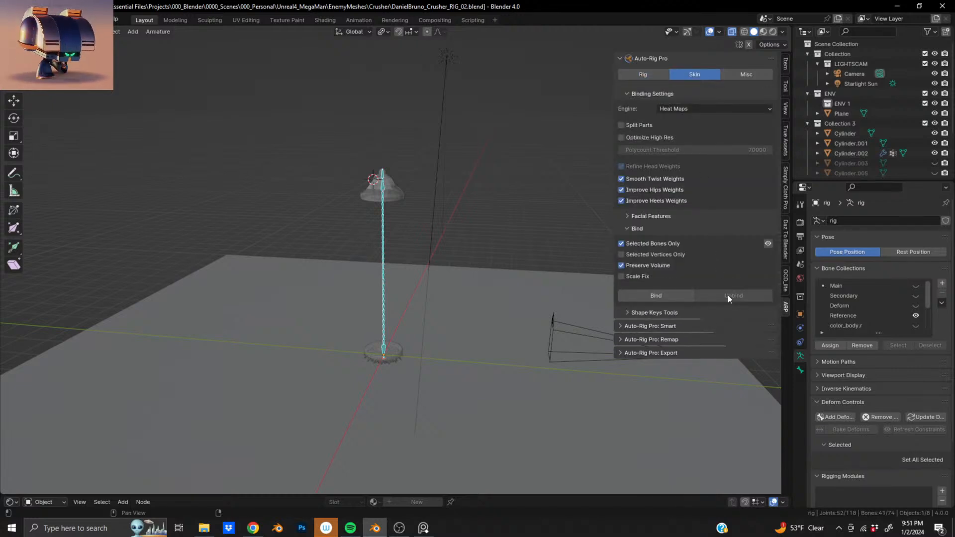
scroll(423, 316, up, 3)
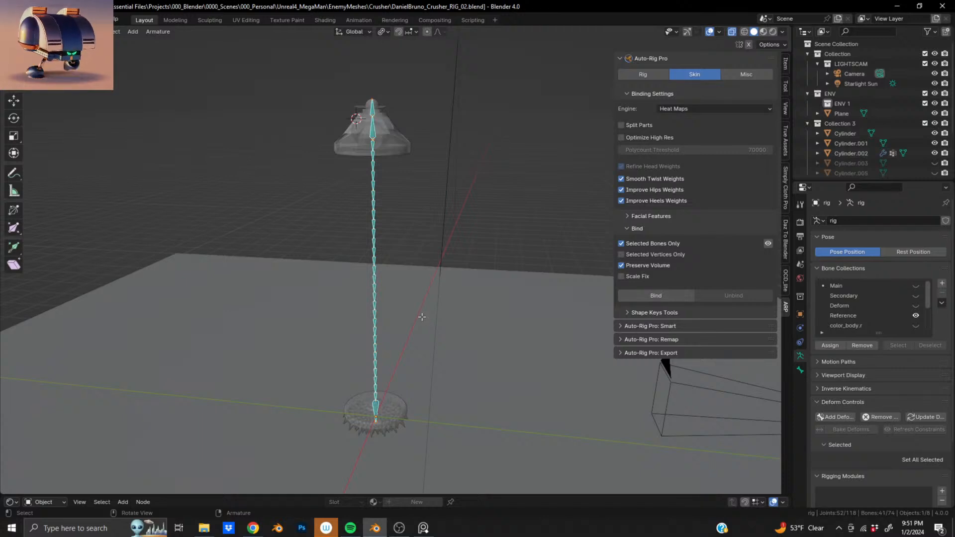
ctrl+drag(328, 55, 428, 136)
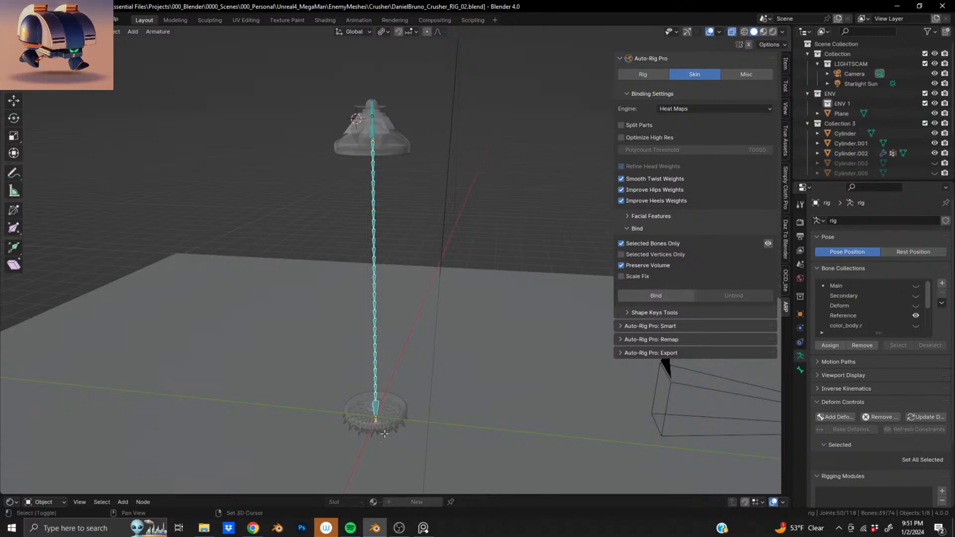
Examine the selected reference bone chain from the body down to the spiked base.
shift+middle_drag(414, 422, 450, 334)
scroll(465, 365, up, 3)
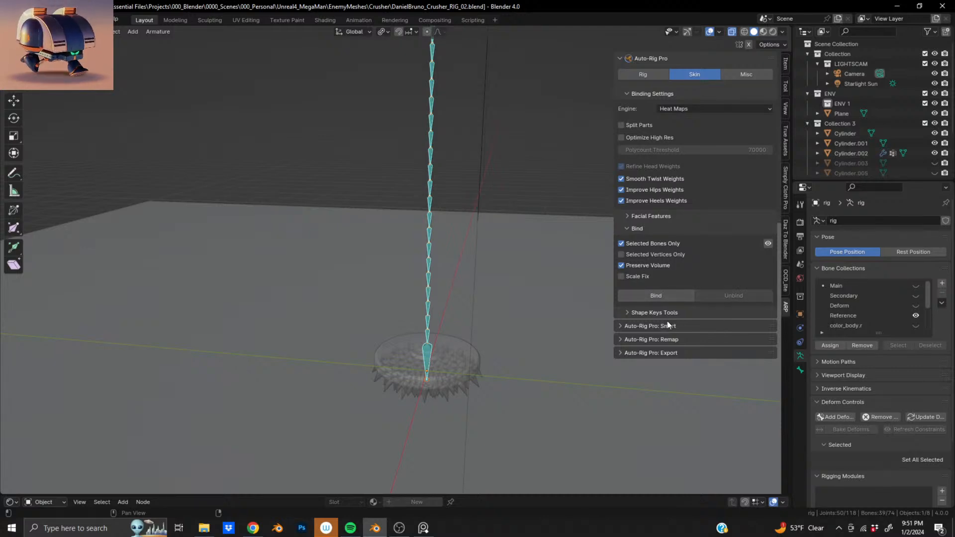
scroll(437, 383, down, 2)
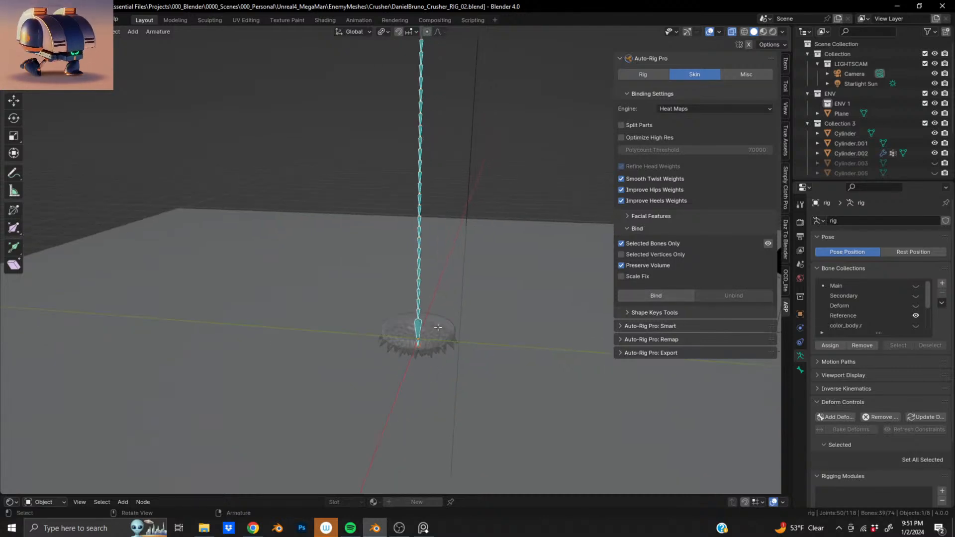
shift+middle_drag(431, 159, 426, 300)
scroll(398, 373, up, 3)
scroll(399, 373, up, 5)
scroll(423, 309, down, 3)
scroll(400, 368, down, 7)
shift+middle_drag(397, 388, 414, 277)
scroll(414, 276, up, 4)
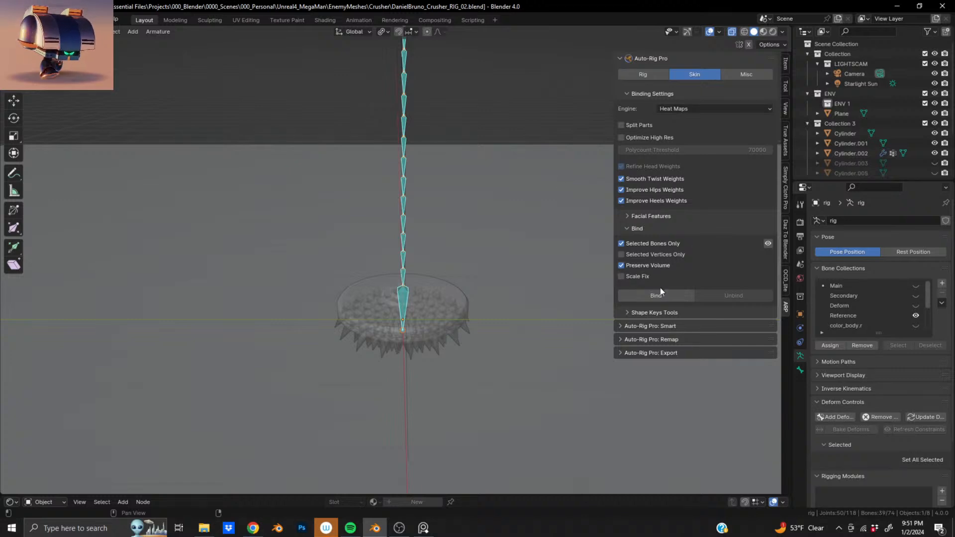
Match the rig to its reference bones again and select the large ring controller above the spiked base, with the skin binding settings shown.
click(643, 75)
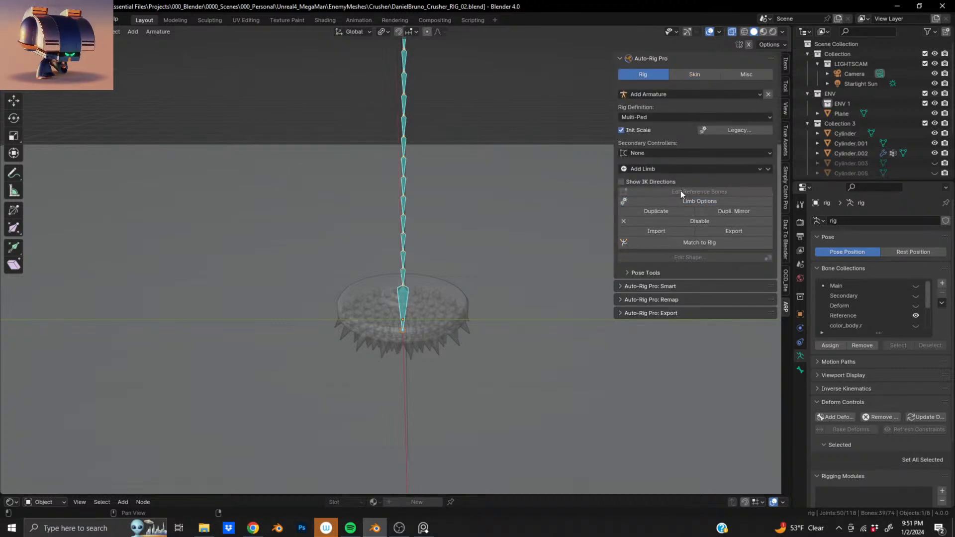
click(677, 243)
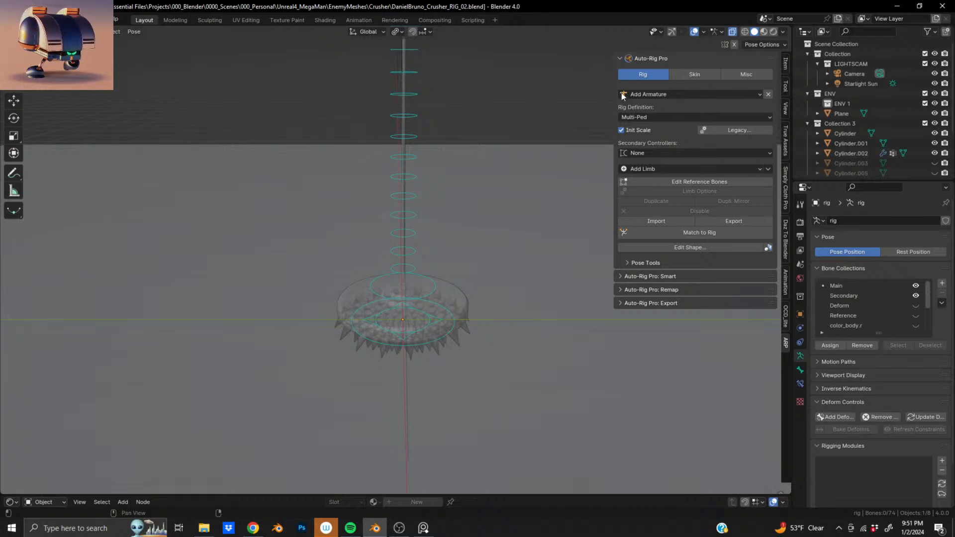
click(685, 74)
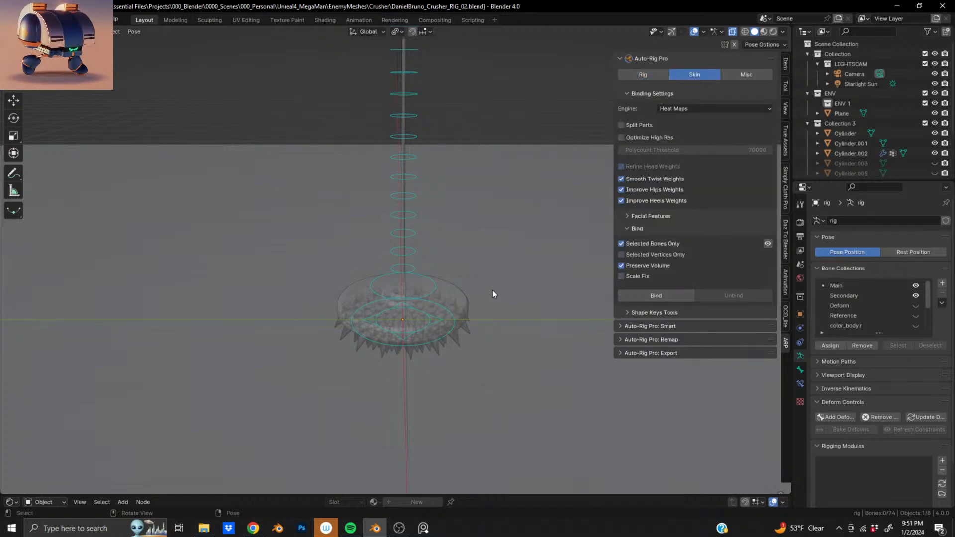
click(436, 284)
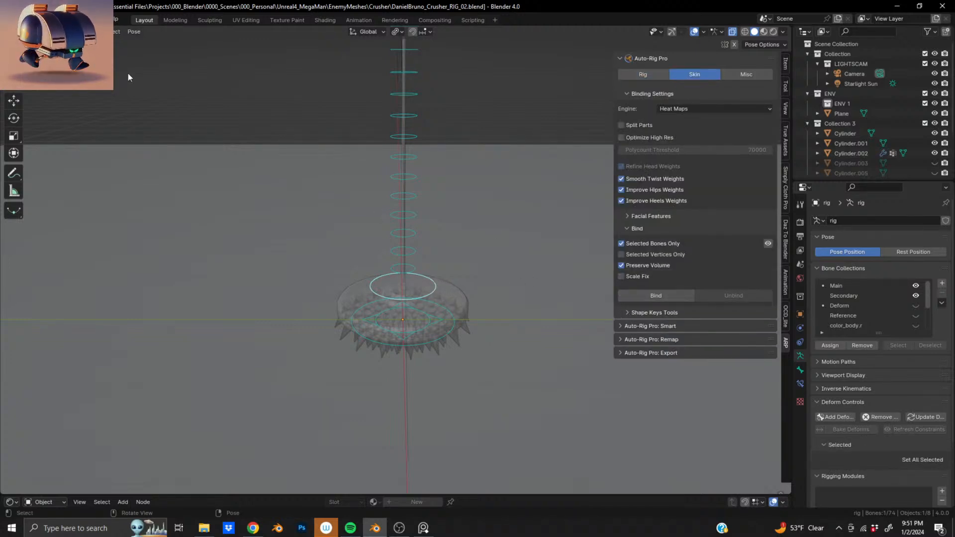
Return to Object mode, select the rig together with the spiked-pole mesh, and unbind the mesh.
key(ctrl+Tab)
click(399, 237)
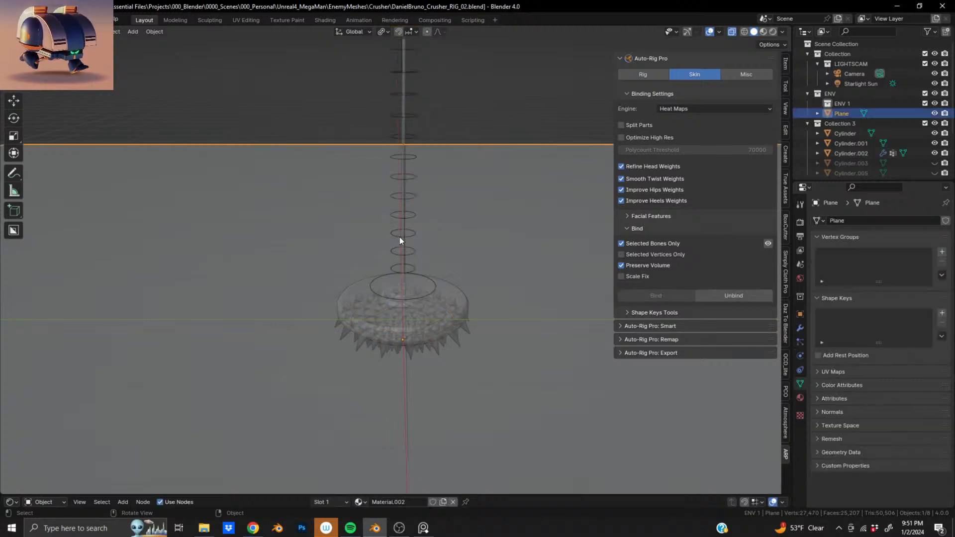
click(415, 253)
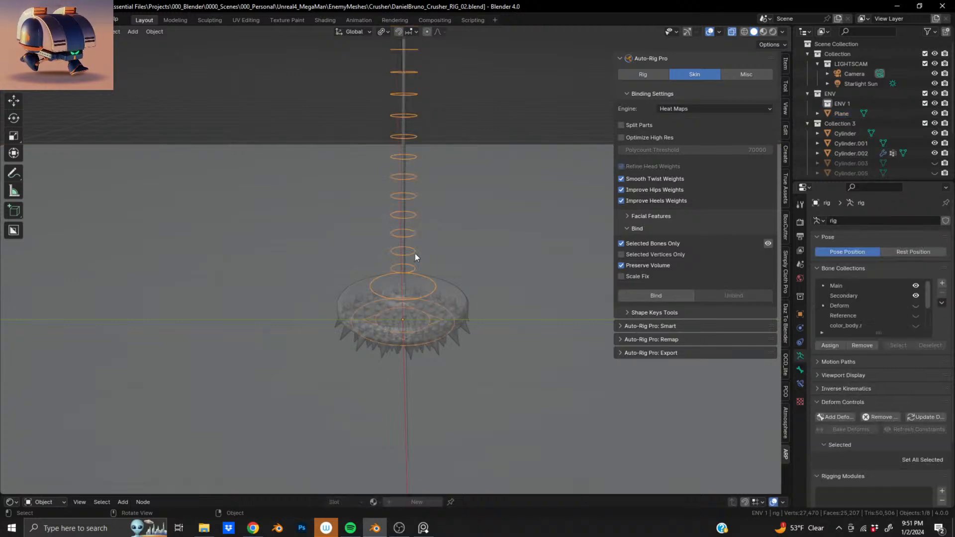
shift+click(464, 309)
click(756, 301)
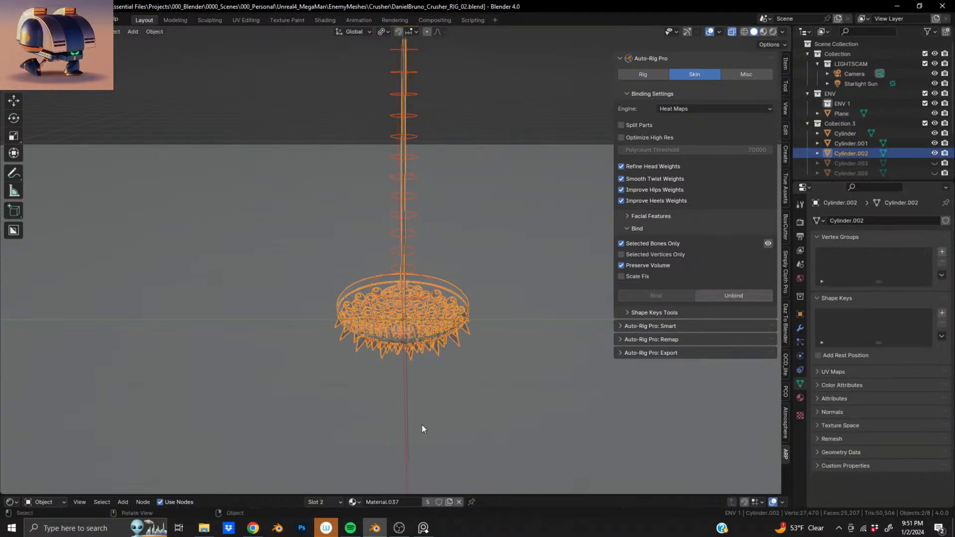
Put the rig in Pose mode and try rotating the controller at the top of the bone chain, cancelling the rotation.
middle_drag(422, 428, 474, 335)
middle_drag(415, 148, 410, 288)
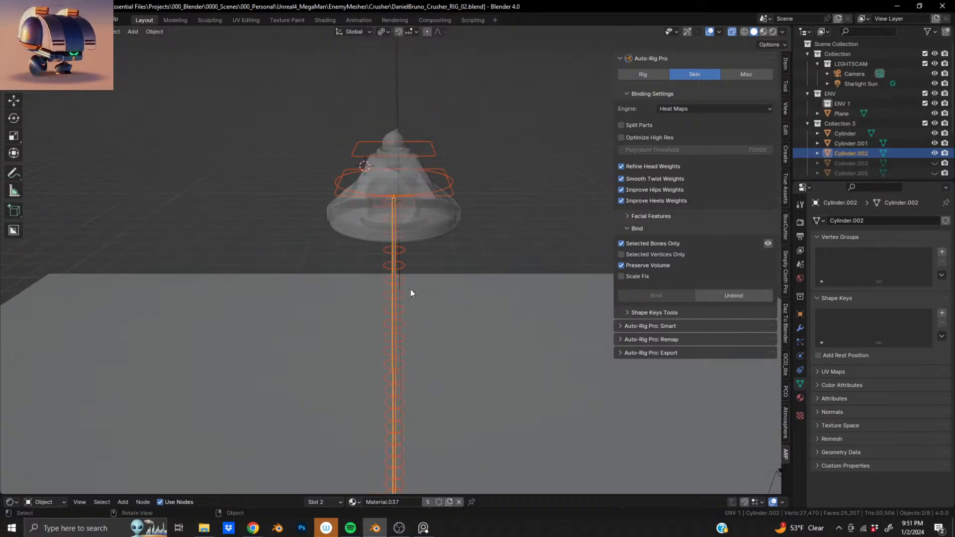
click(402, 281)
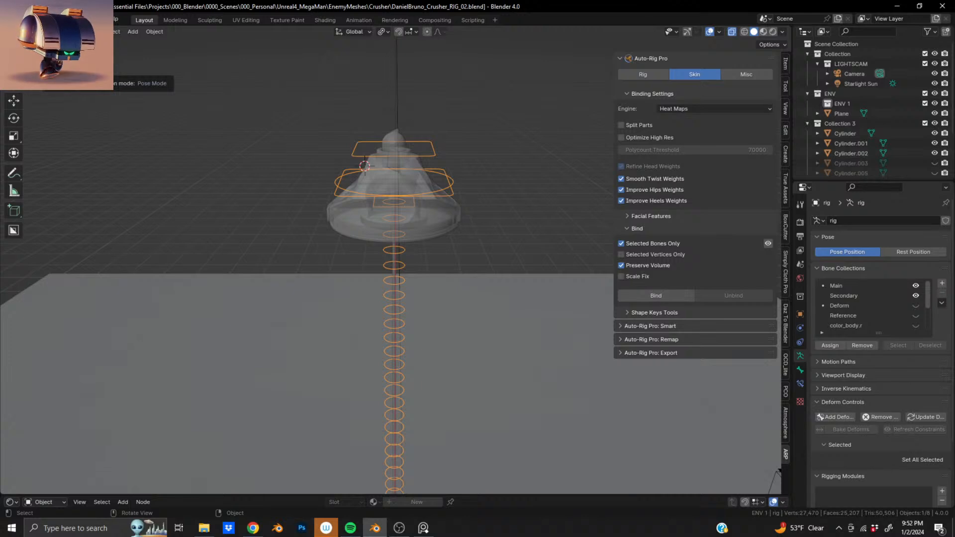
click(48, 65)
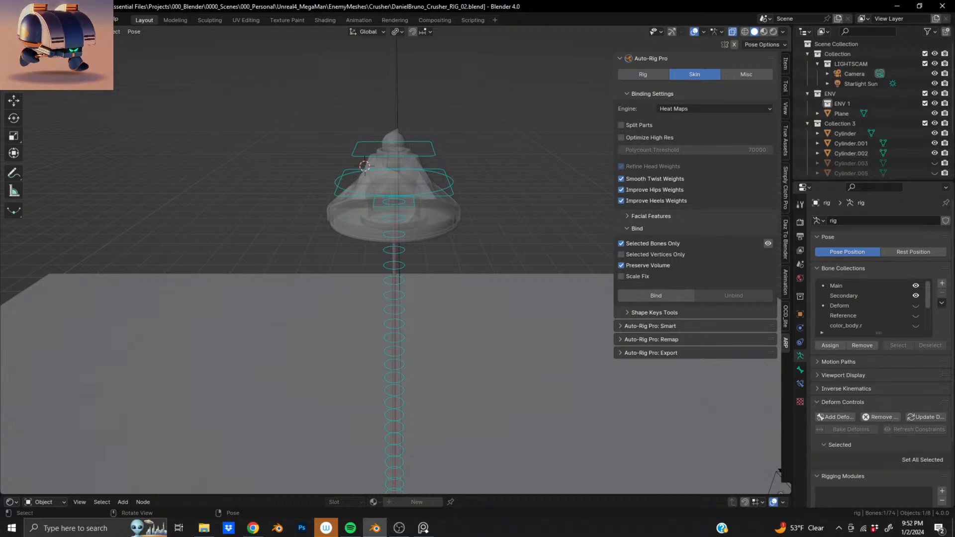
middle_drag(392, 222, 397, 200)
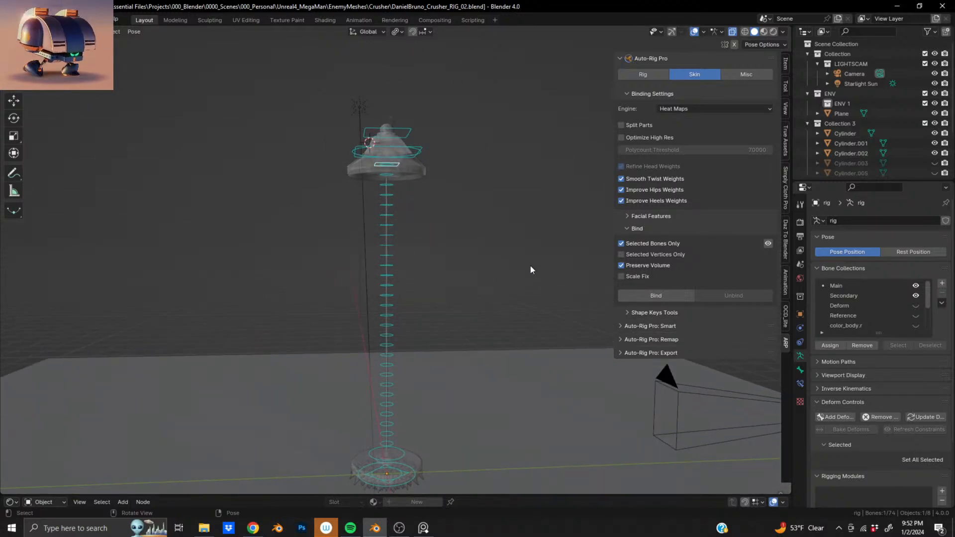
key(r)
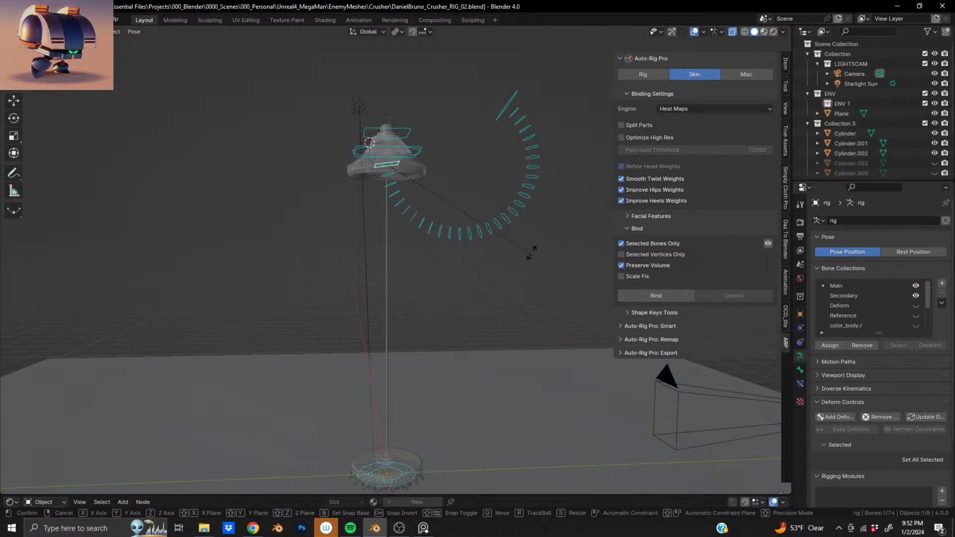
right_click(418, 338)
Return the rig to Object mode and select the spiked-pole mesh.
shift+middle_drag(400, 347, 401, 283)
scroll(401, 282, up, 8)
shift+middle_drag(389, 203, 404, 272)
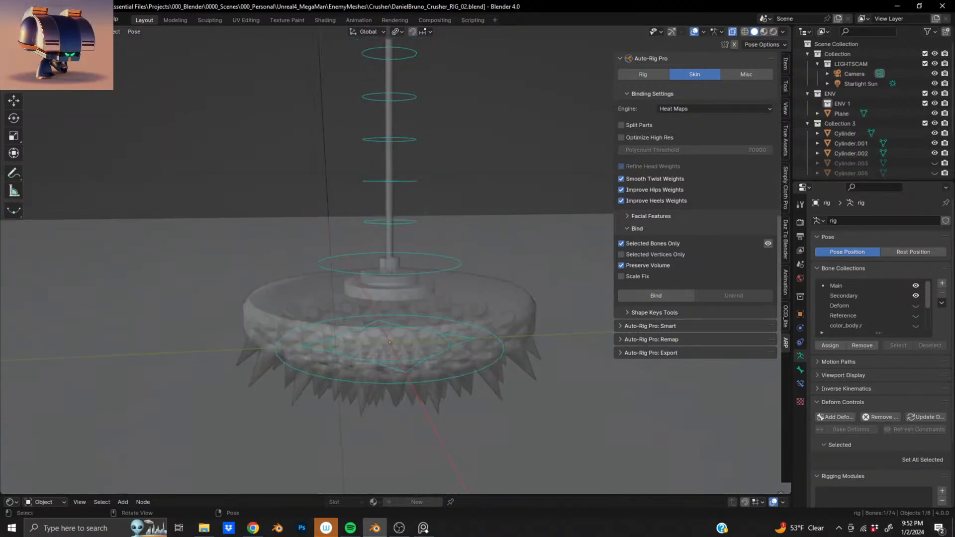
key(ctrl+Tab)
click(324, 278)
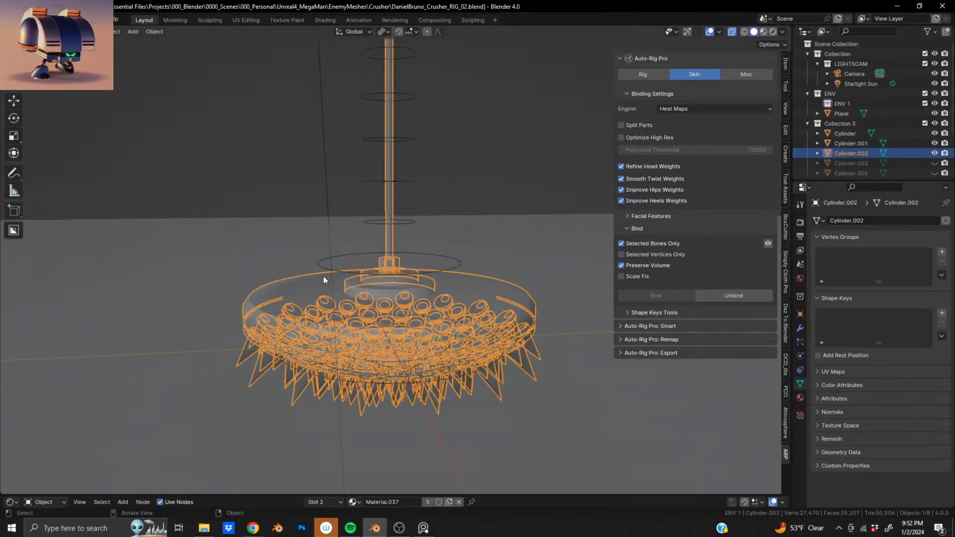
scroll(395, 164, down, 4)
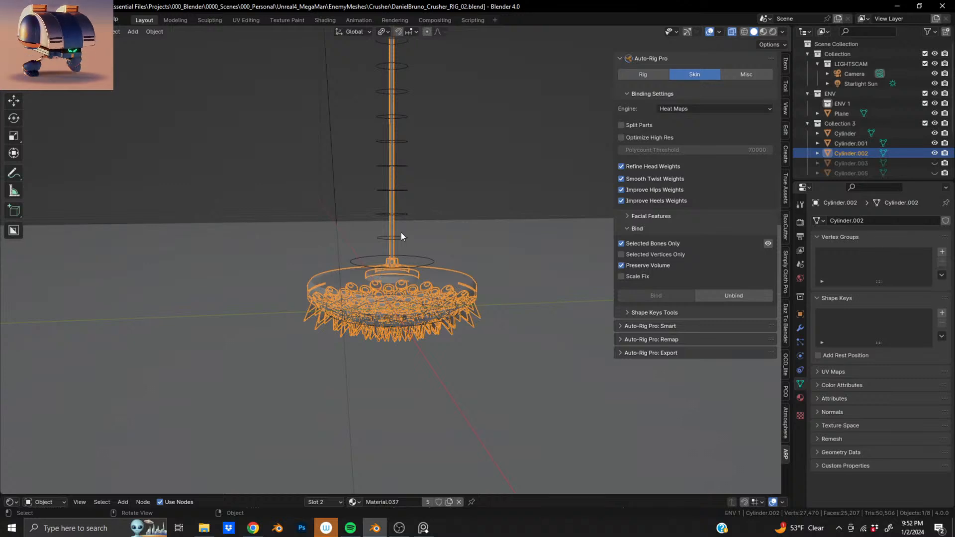
Edit the spiked-pole mesh, select only the pole's linked geometry, and separate the selection into its own object.
key(Tab)
key(a)
scroll(404, 281, up, 3)
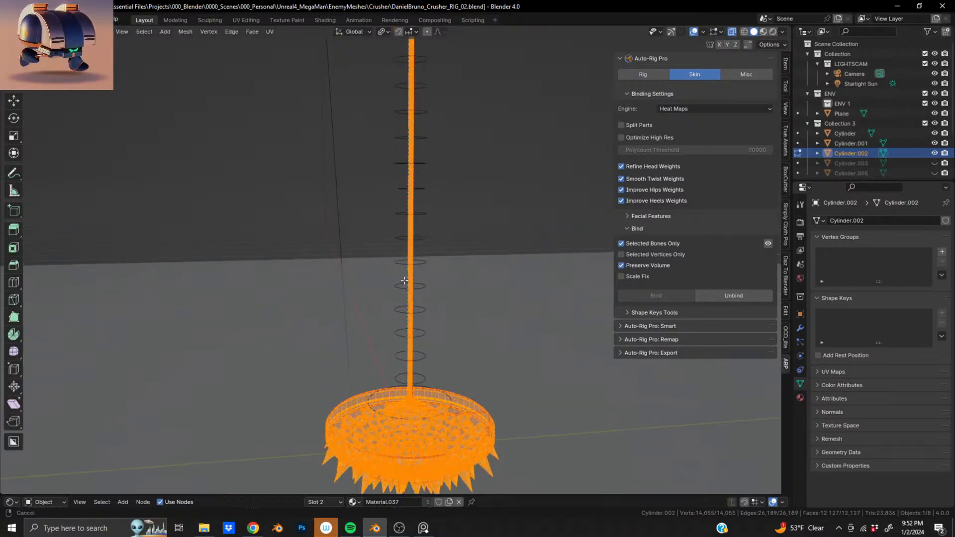
shift+middle_drag(405, 281, 399, 269)
key(alt+a)
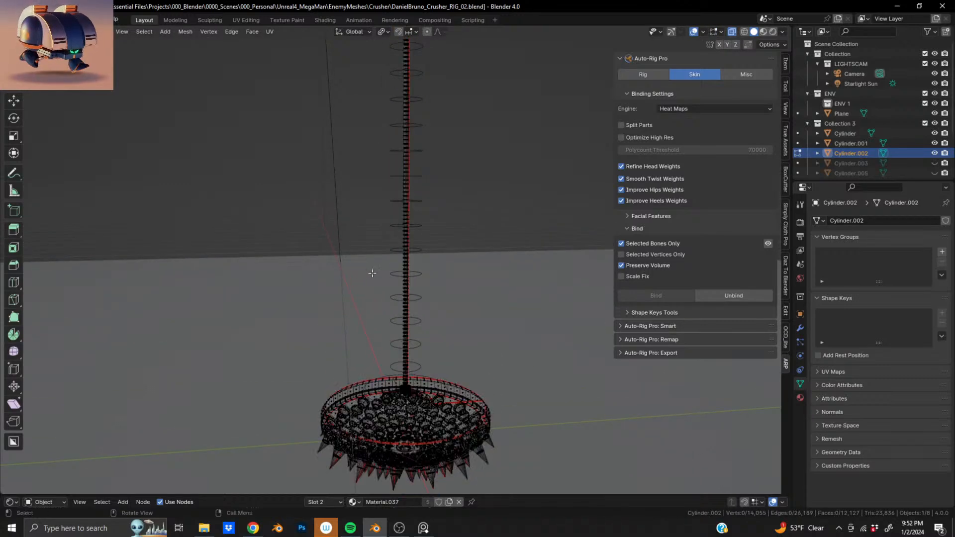
key(l)
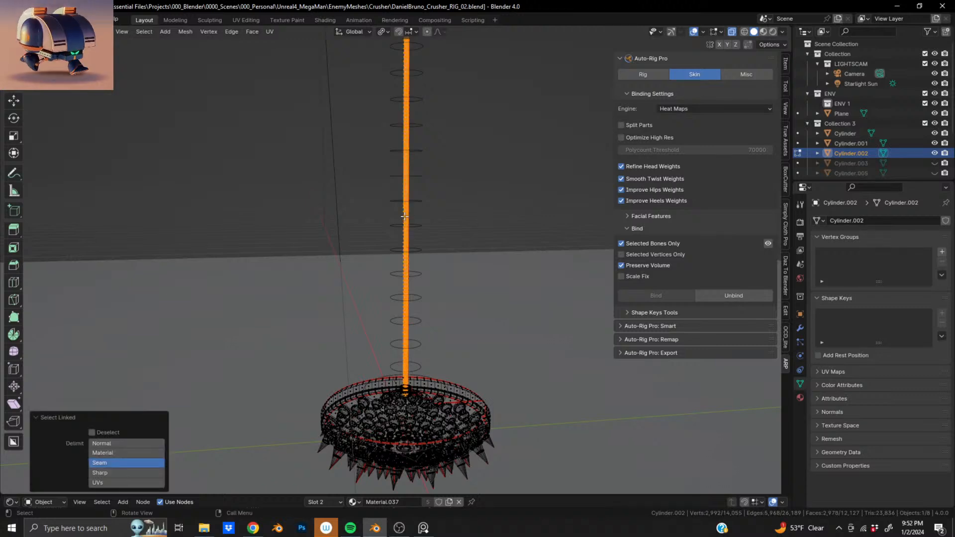
key(p)
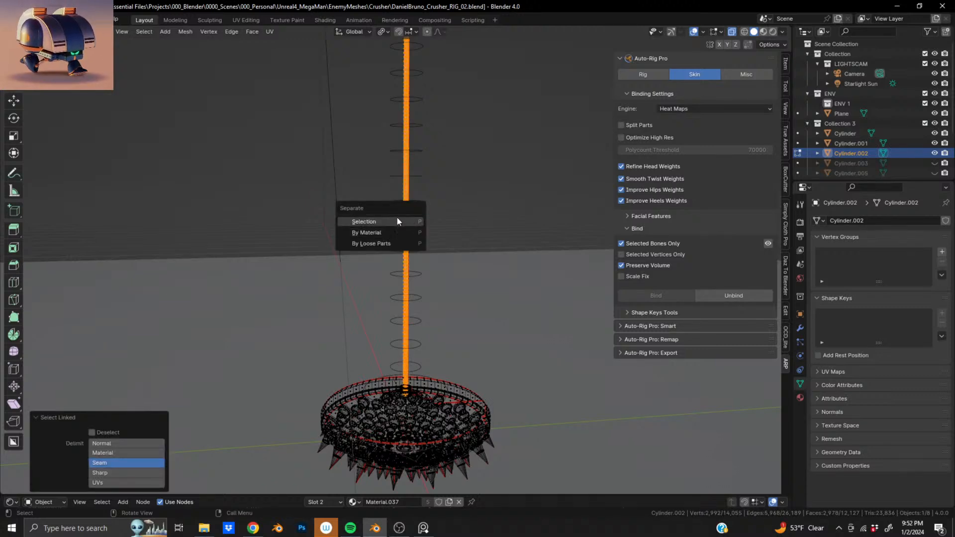
click(396, 221)
Return to Object mode, select the separated pole together with the rig, and bind it.
scroll(396, 226, down, 4)
shift+middle_drag(396, 228, 387, 354)
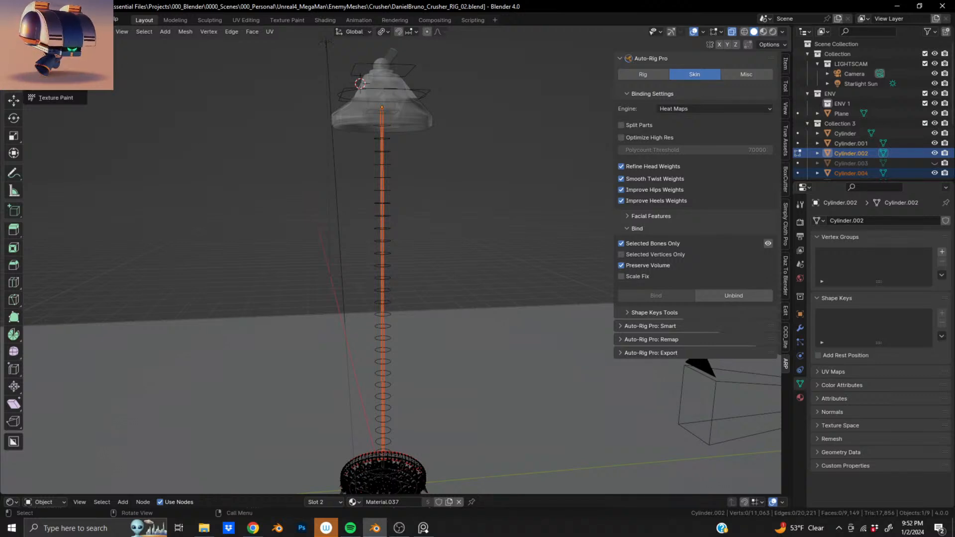
key(Tab)
click(386, 256)
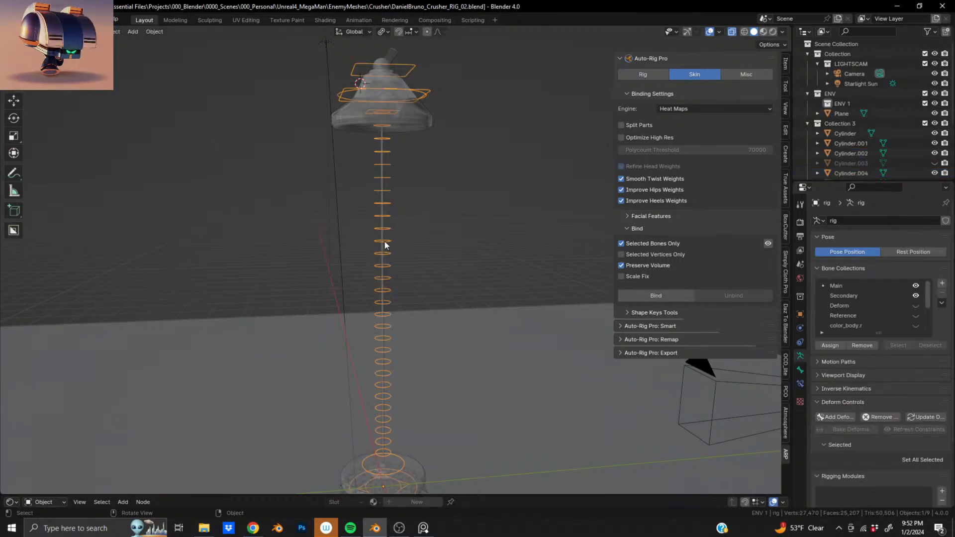
shift+click(382, 248)
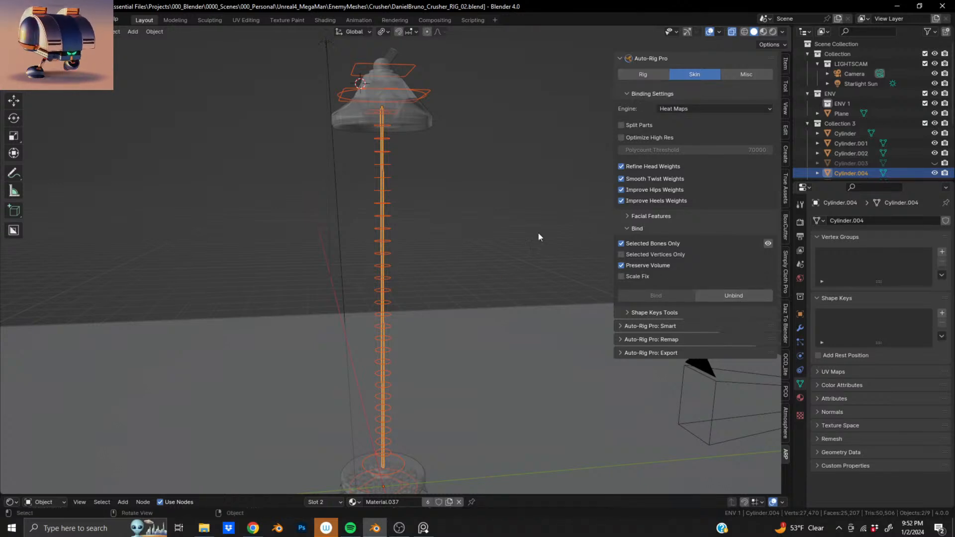
shift+click(390, 338)
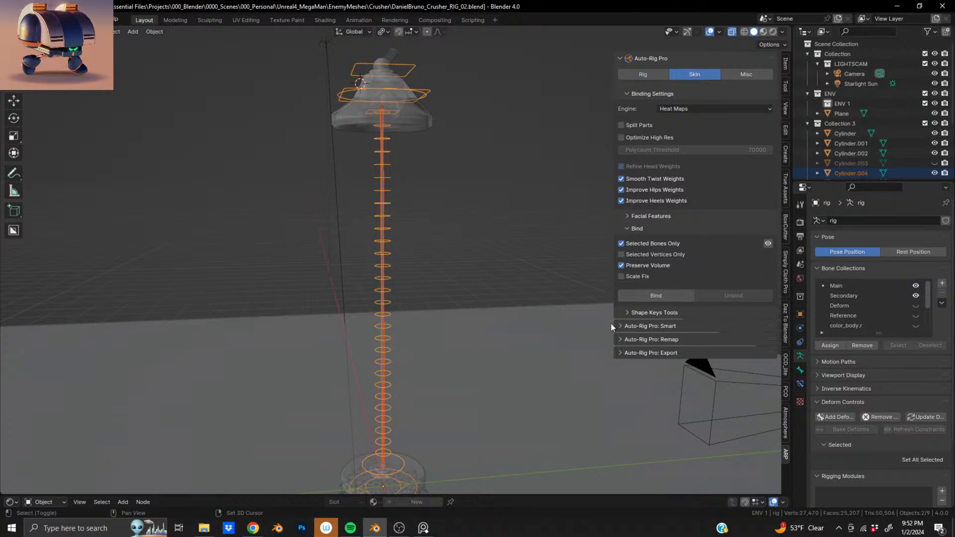
click(641, 298)
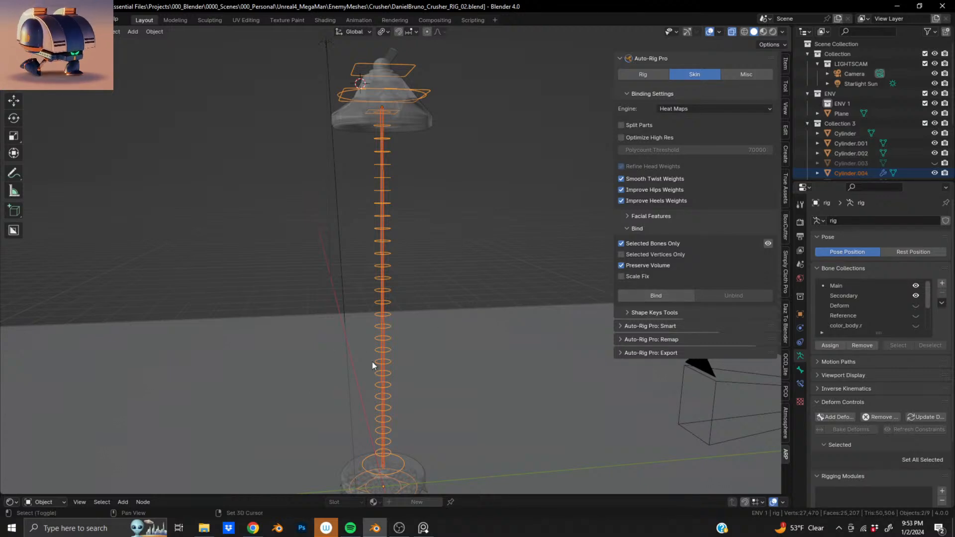
Test the pole binding in Pose mode by rotating the controller at the base of the body, cancelling the rotation.
mouse_move(373, 363)
middle_down()
mouse_move(377, 348)
mouse_move(367, 351)
middle_up()
click(346, 286)
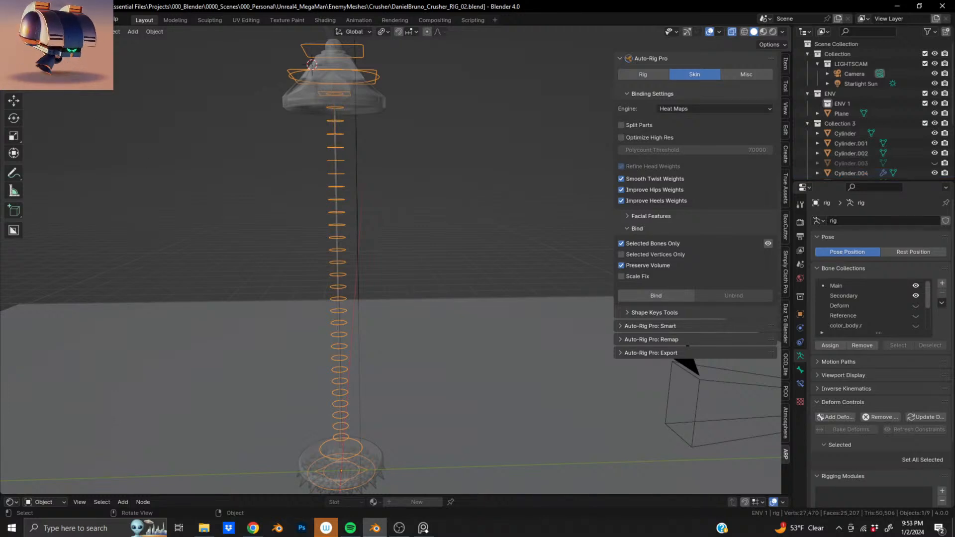
key(ctrl+Tab)
click(347, 146)
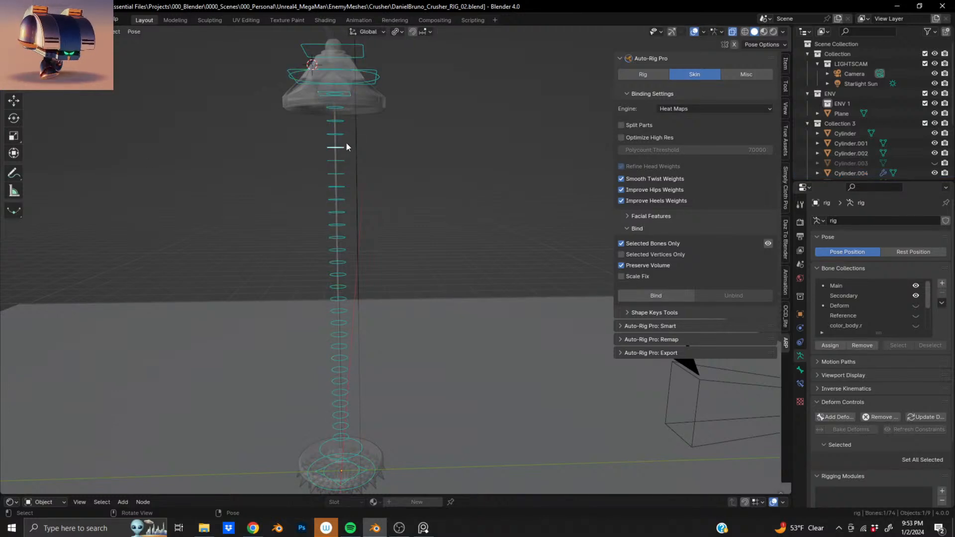
click(351, 101)
key(r)
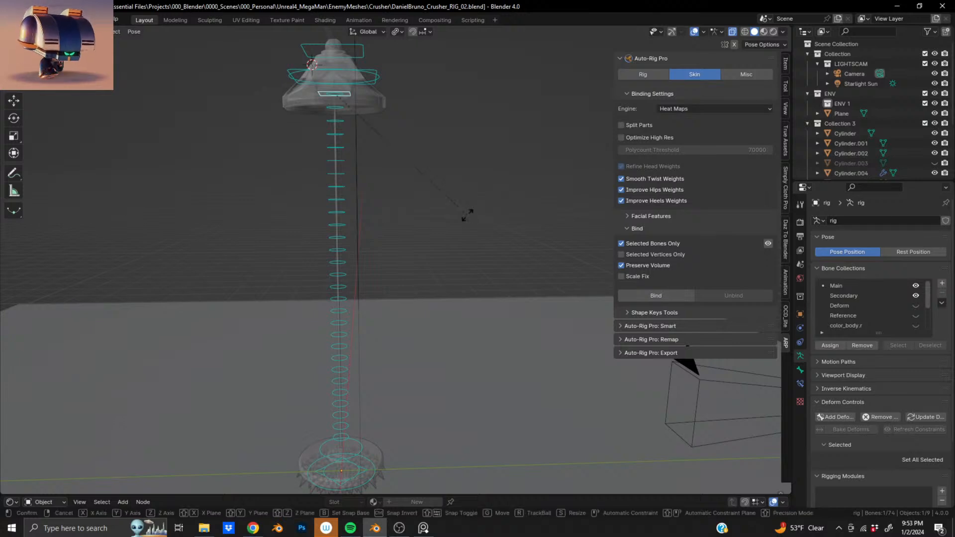
right_click(462, 225)
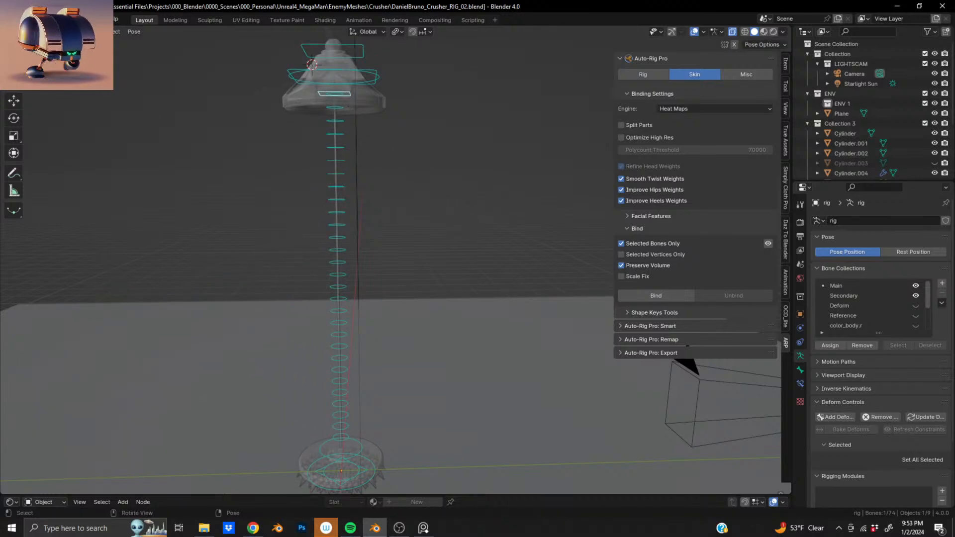
Return to Object mode and select the pole mesh together with the rig as the active object.
key(ctrl+Tab)
shift+click(336, 225)
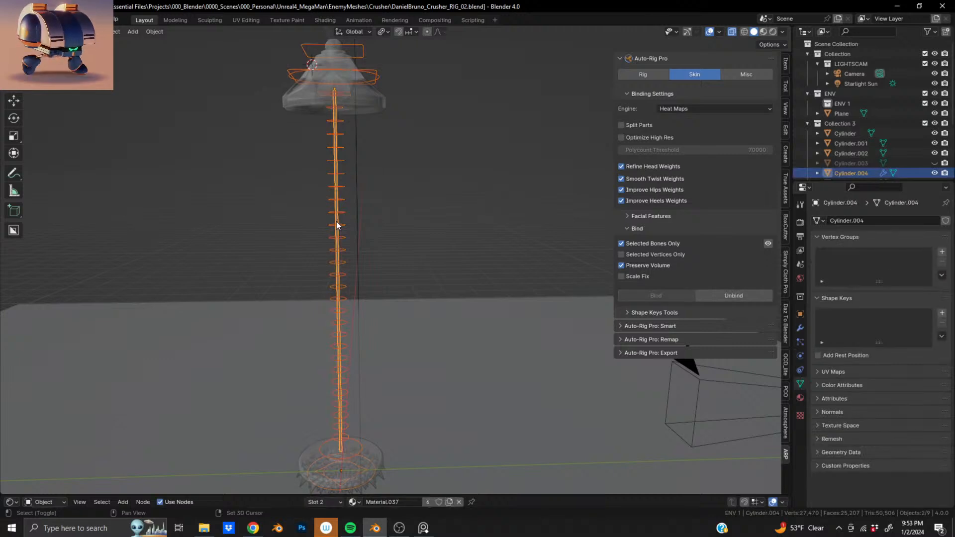
shift+click(348, 211)
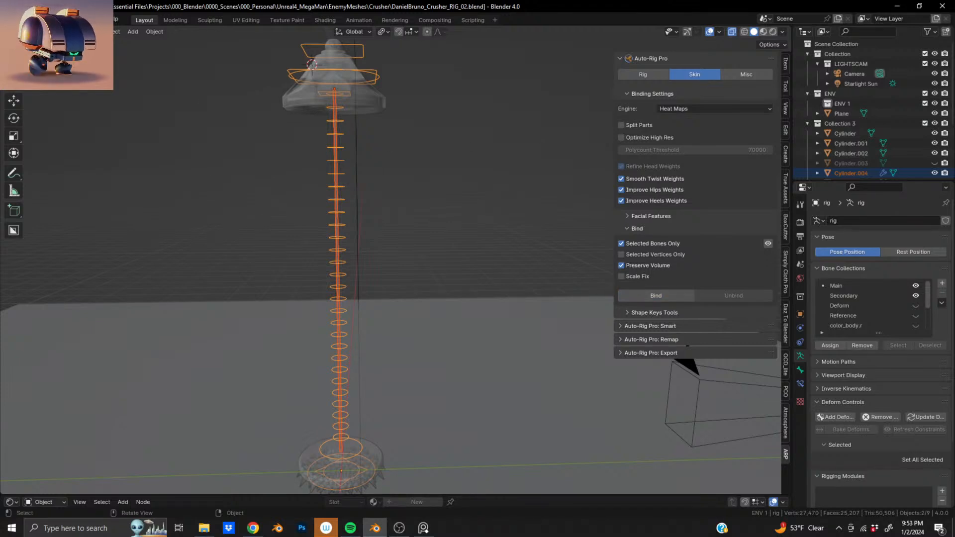
Rotate the top chain controller again in Pose mode with the pole mesh also selected, and undo the rotation.
key(ctrl+Tab)
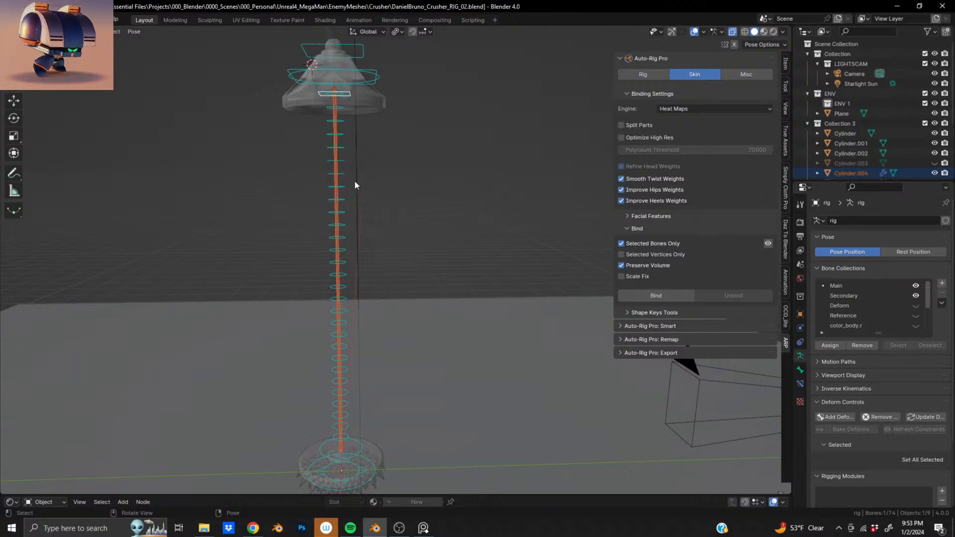
key(r)
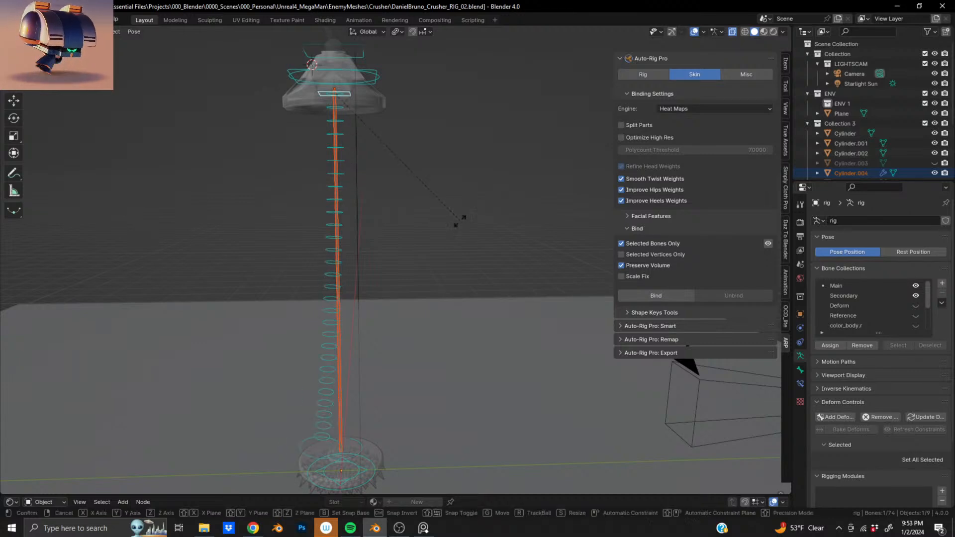
click(459, 230)
key(ctrl+z)
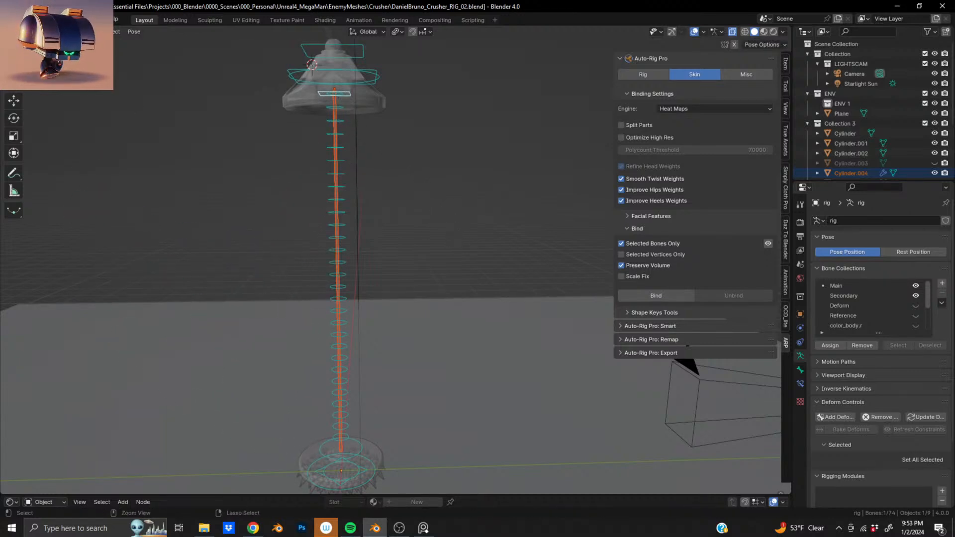
Leave Pose mode and edit the rig's reference bones.
key(ctrl+Tab)
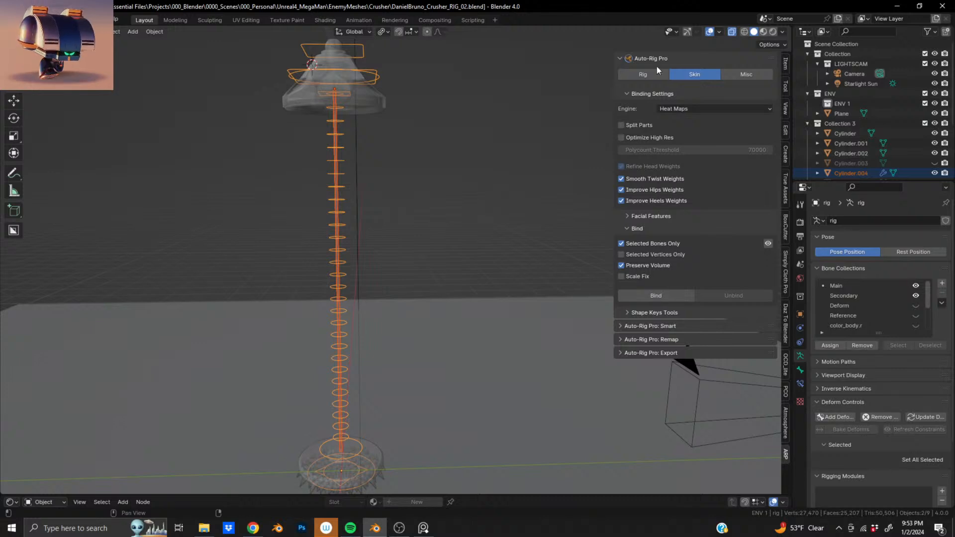
click(644, 74)
click(697, 182)
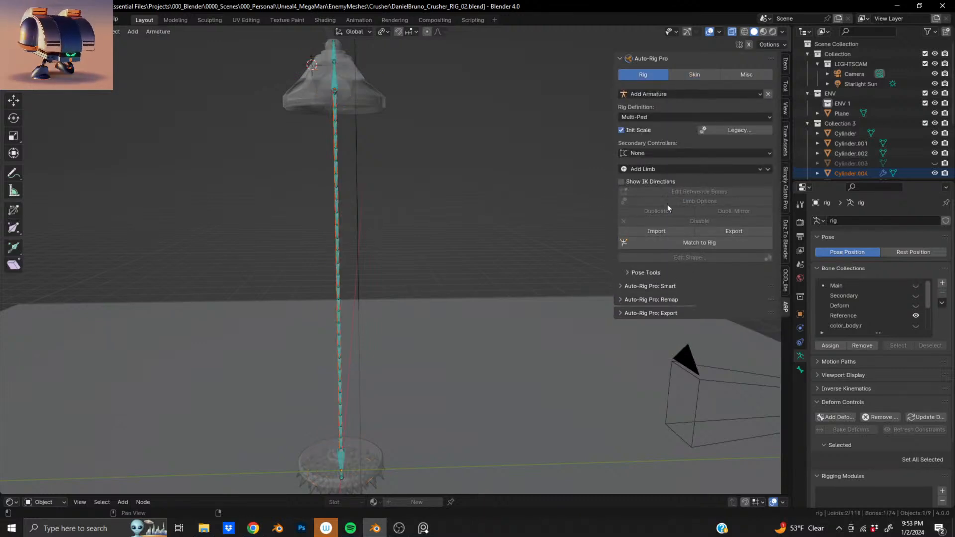
Select all reference bones along the pole, leaving out those inside the body and the large one at the spiked base.
key(KP_Decimal)
scroll(415, 264, up, 3)
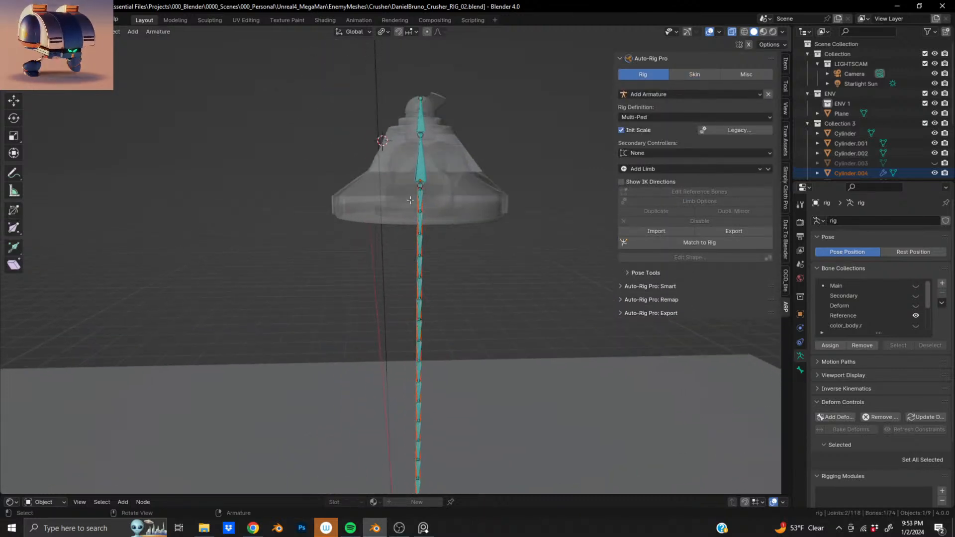
drag(410, 202, 450, 238)
click(420, 197)
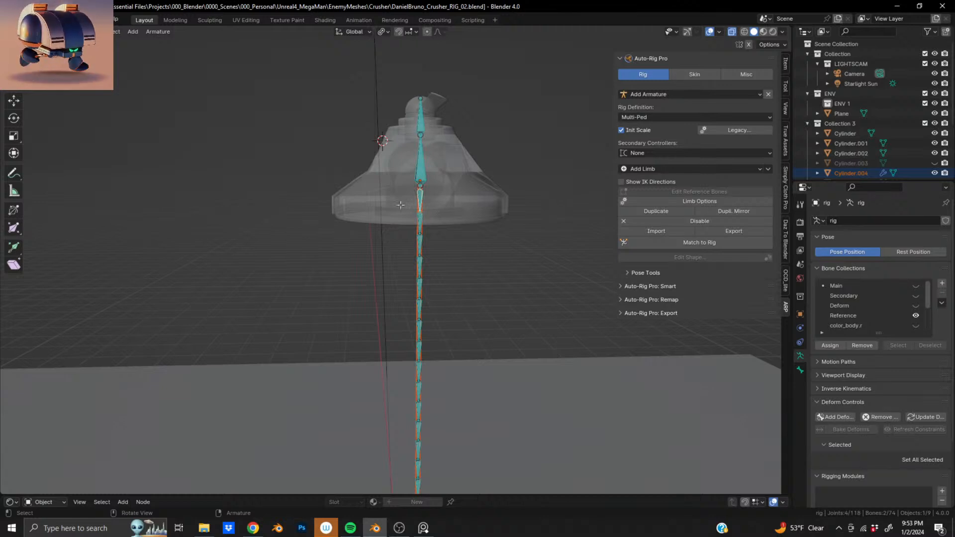
drag(386, 198, 515, 373)
drag(378, 241, 515, 372)
drag(327, 281, 479, 451)
scroll(458, 348, down, 4)
drag(327, 162, 560, 432)
scroll(413, 393, up, 2)
scroll(389, 314, up, 2)
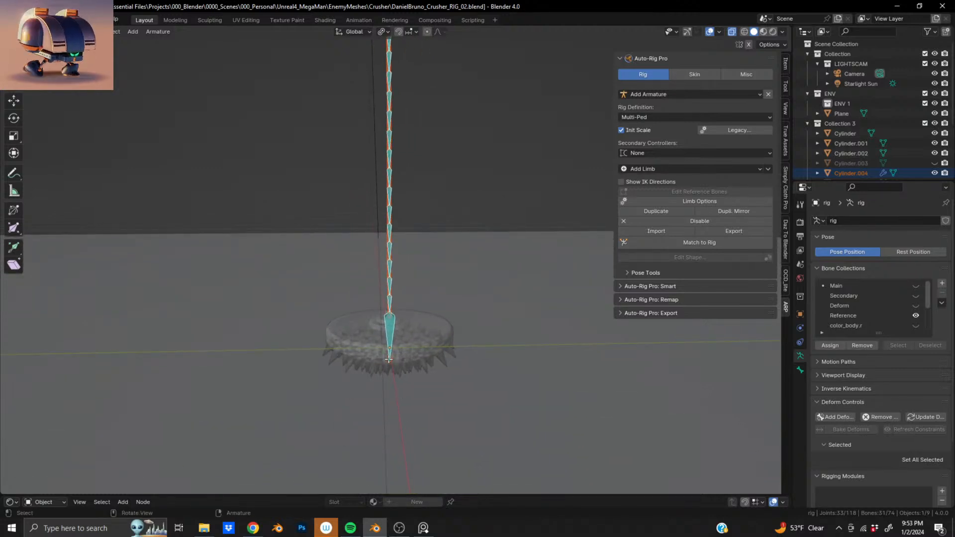
middle_drag(388, 359, 395, 309)
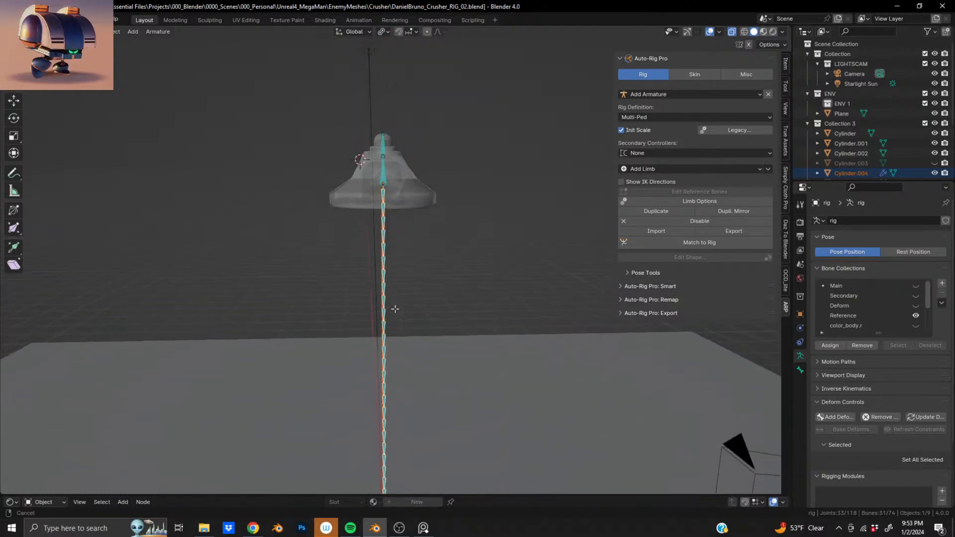
Bind the pole mesh to the selected reference bones using Heat Maps with Selected Bones Only.
click(693, 75)
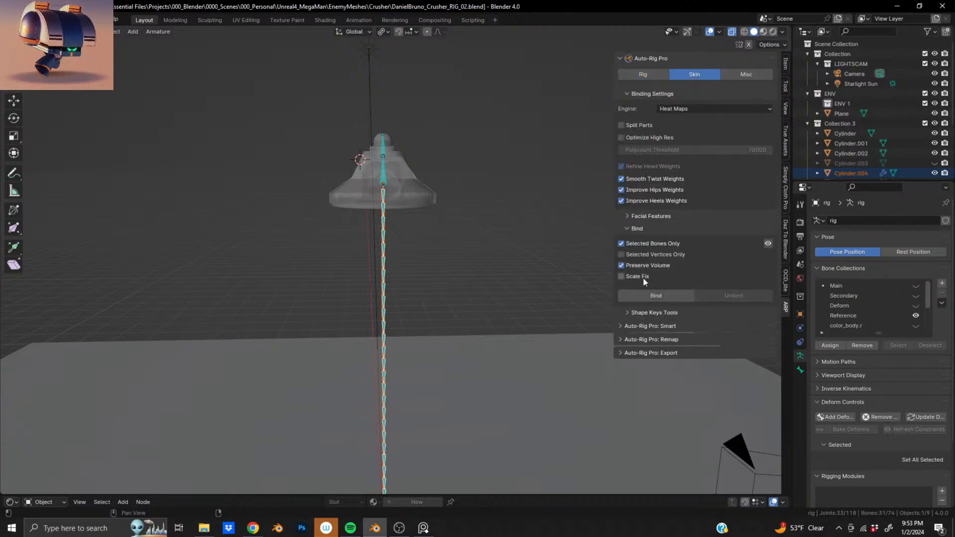
click(662, 300)
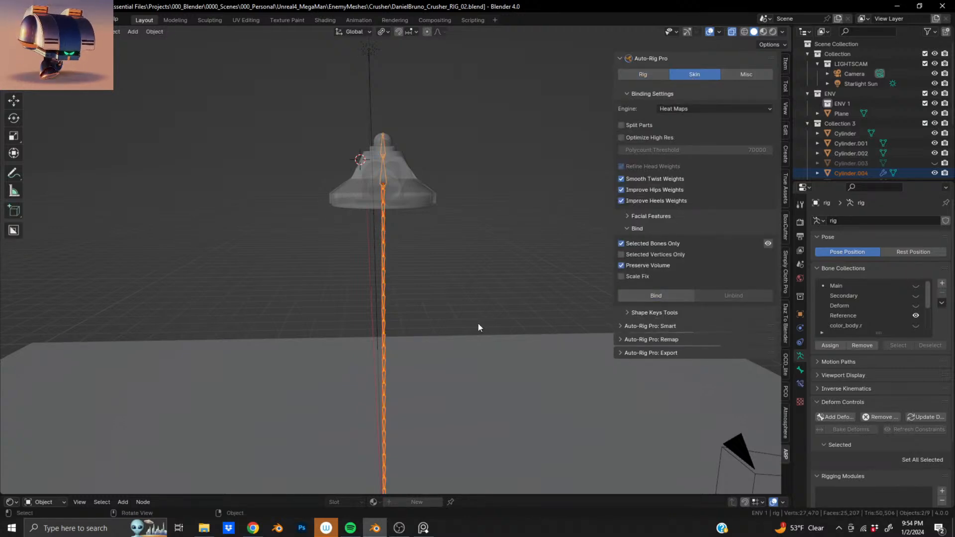
middle_drag(426, 312, 382, 303)
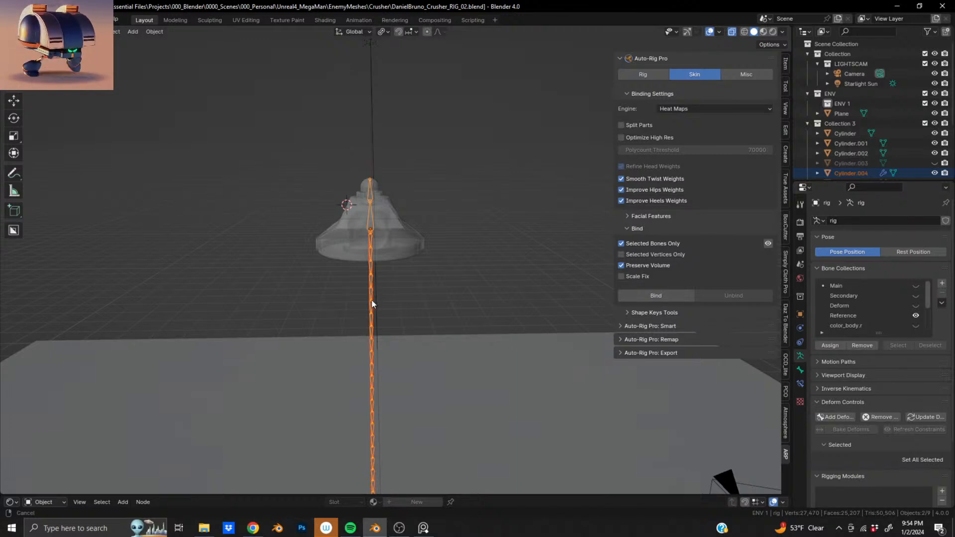
Match the edited reference bones to the rig.
middle_drag(372, 300, 377, 299)
click(652, 73)
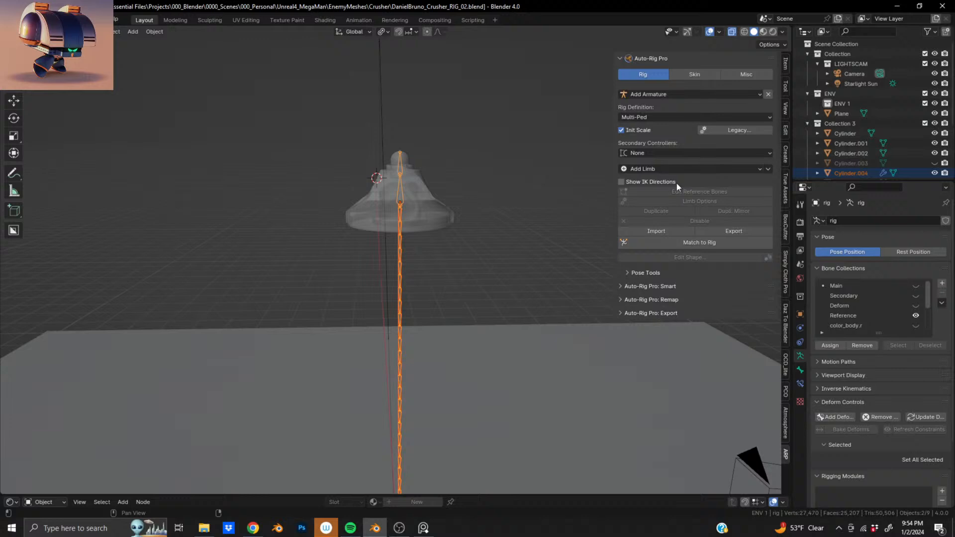
click(688, 238)
Rotate the square controller at the top of the pole chain to test the pole mesh, and undo the rotation.
click(409, 273)
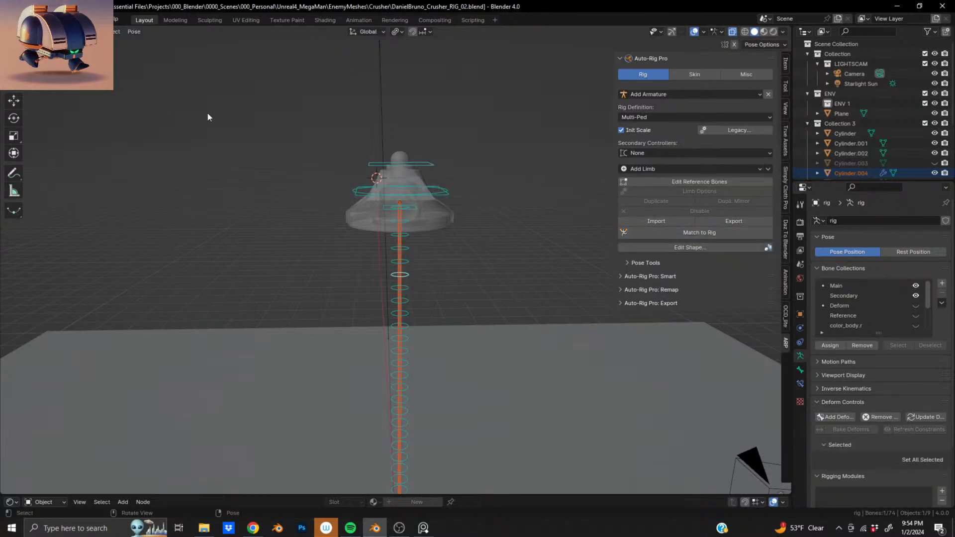
click(413, 207)
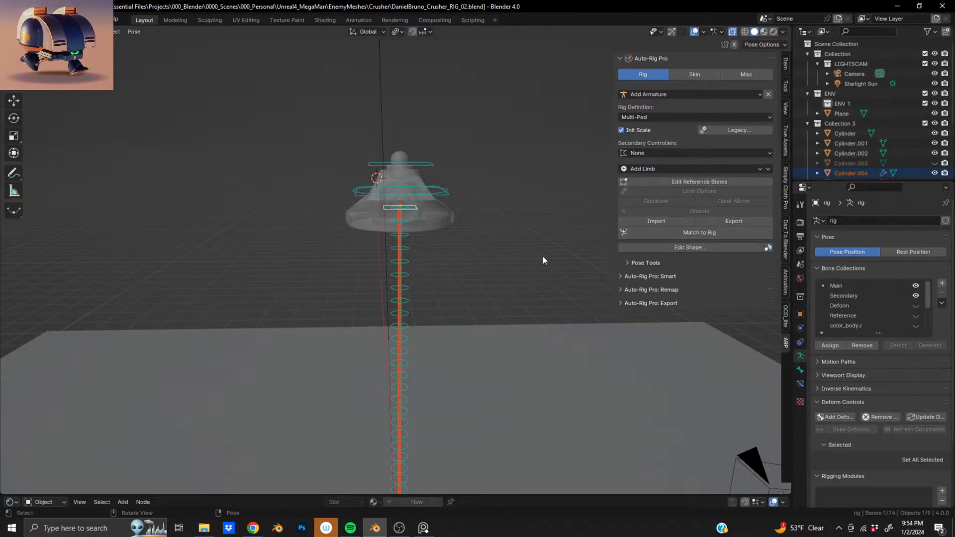
key(r)
click(562, 348)
shift+middle_drag(443, 444, 466, 365)
scroll(467, 365, down, 3)
key(ctrl+z)
shift+middle_drag(429, 162, 396, 354)
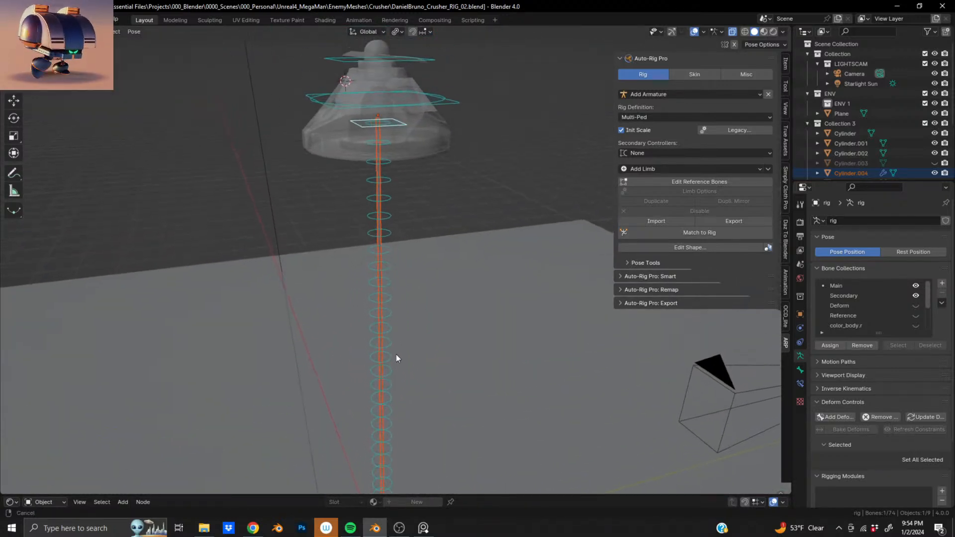
shift+middle_drag(390, 201, 419, 274)
scroll(395, 300, up, 6)
scroll(420, 298, down, 3)
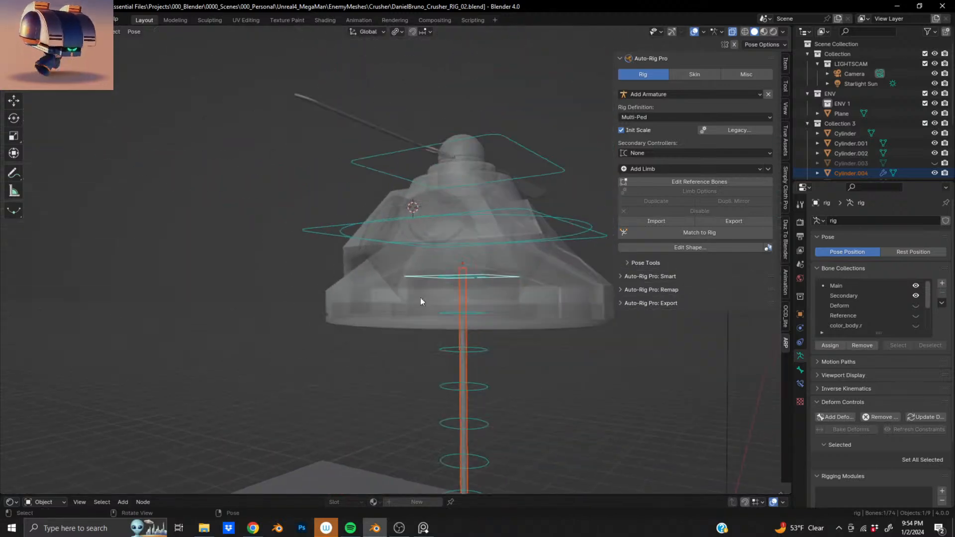
shift+middle_drag(460, 337, 364, 276)
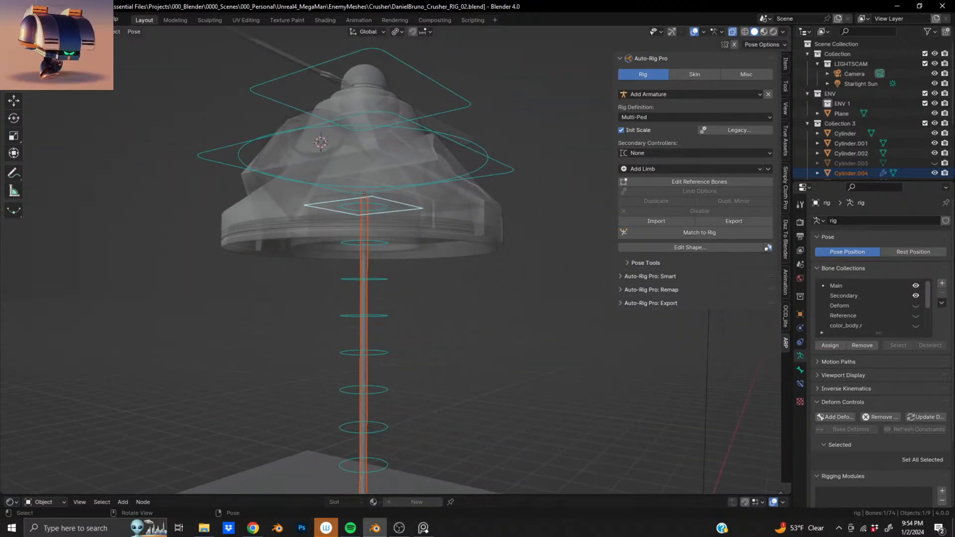
Leave Pose mode, unbind the pole mesh, and bind it to the rig again using Heat Maps with Selected Bones Only.
key(ctrl+Tab)
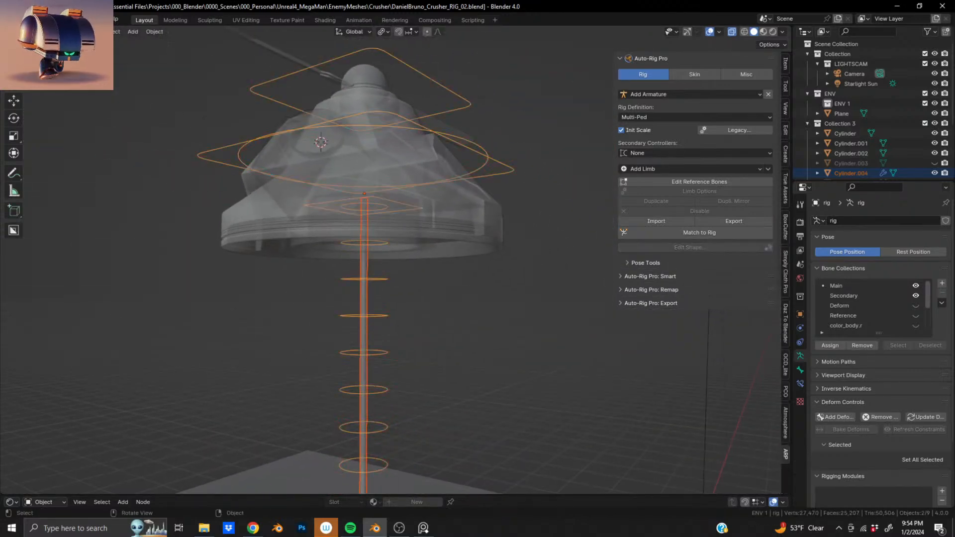
click(383, 244)
click(363, 264)
click(381, 279)
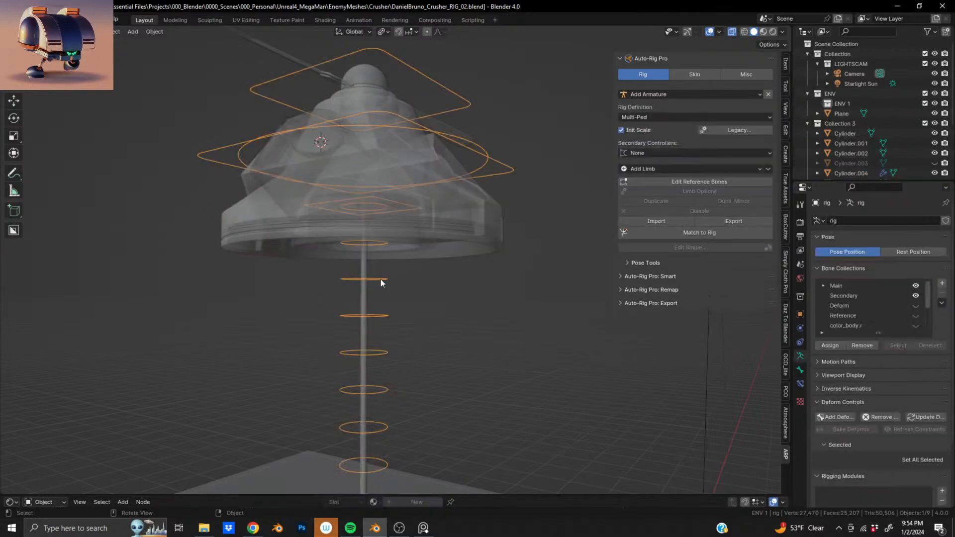
shift+click(364, 266)
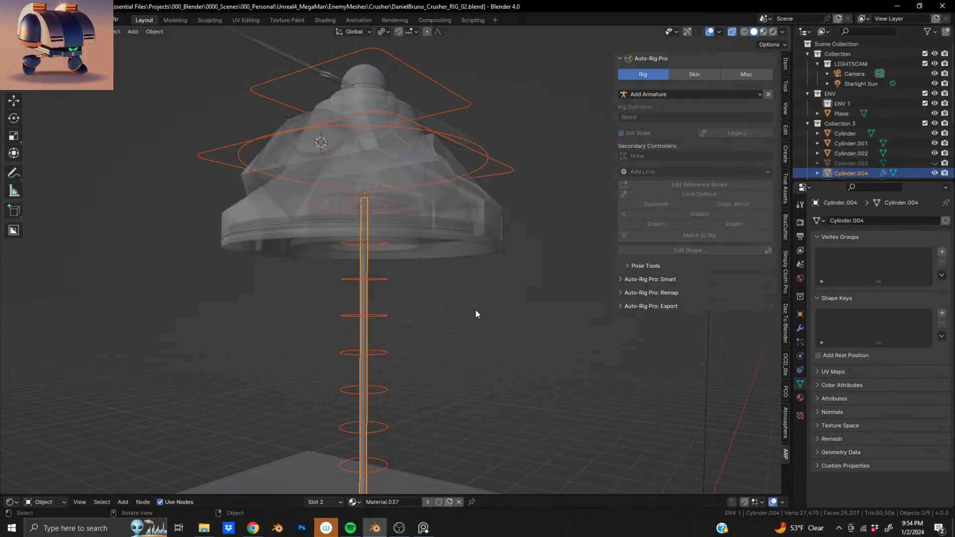
key(ctrl+p)
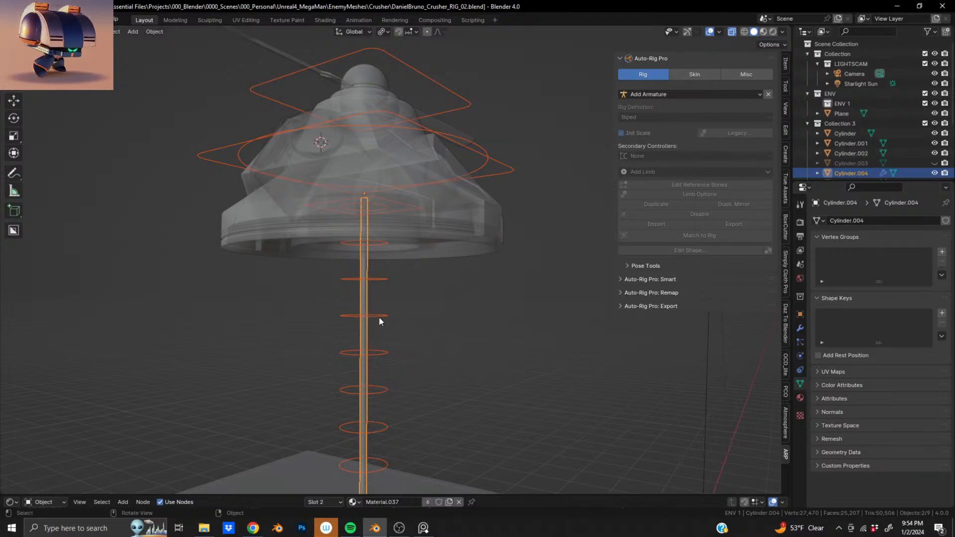
click(686, 73)
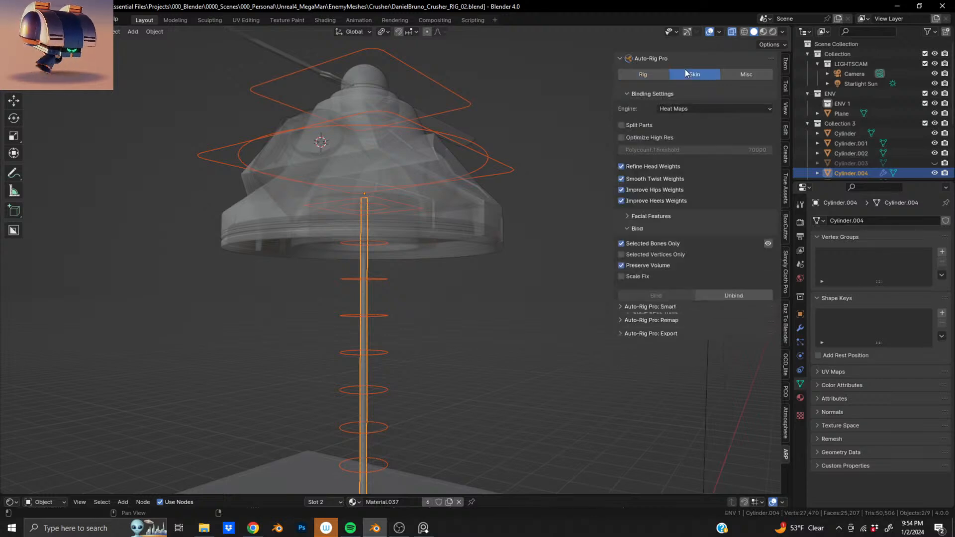
click(731, 297)
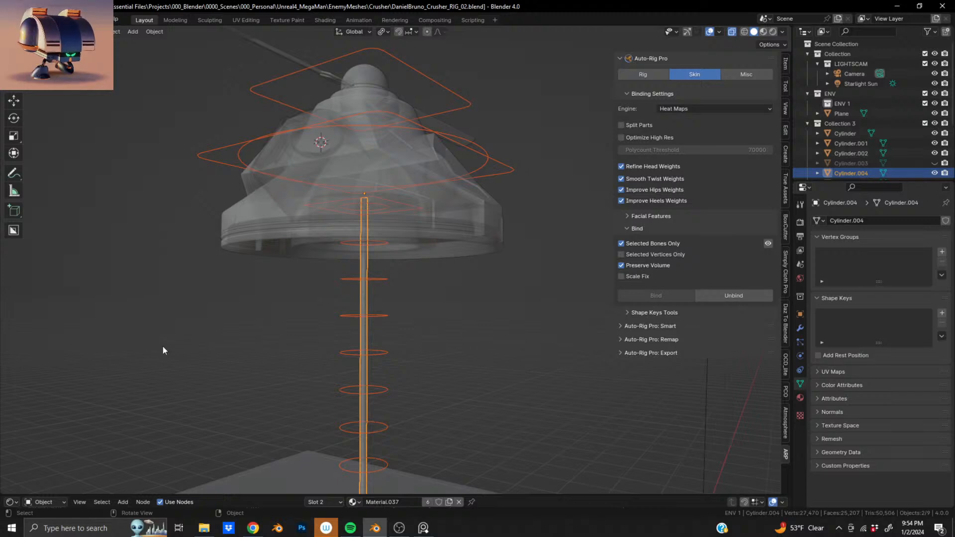
shift+click(385, 281)
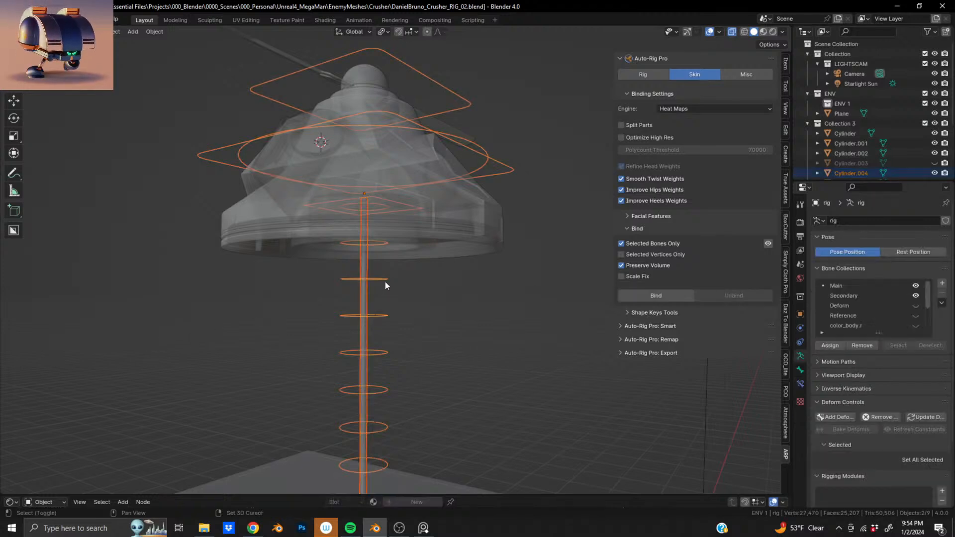
click(676, 295)
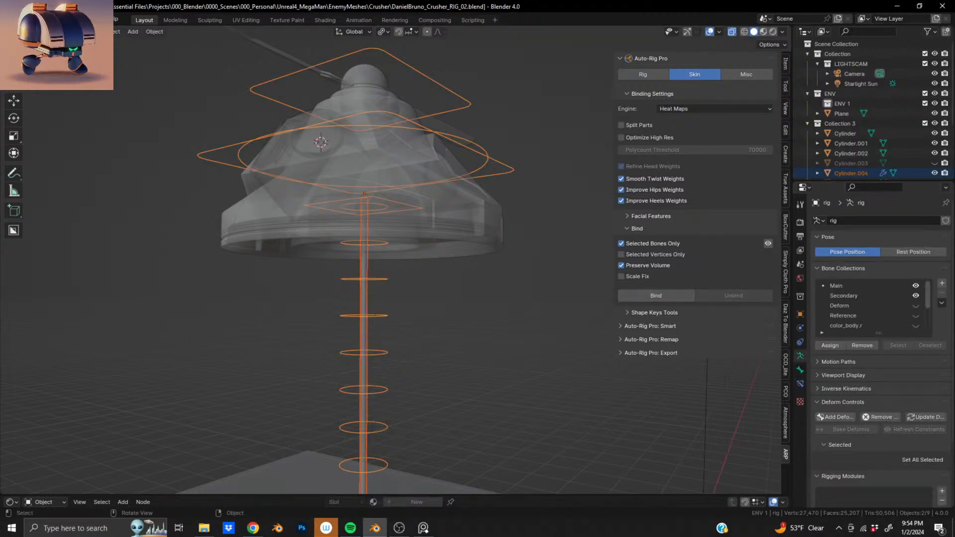
Test the new bind by rotating the top chain controller in Pose mode, cancel the rotation, and return to Object mode.
key(ctrl+Tab)
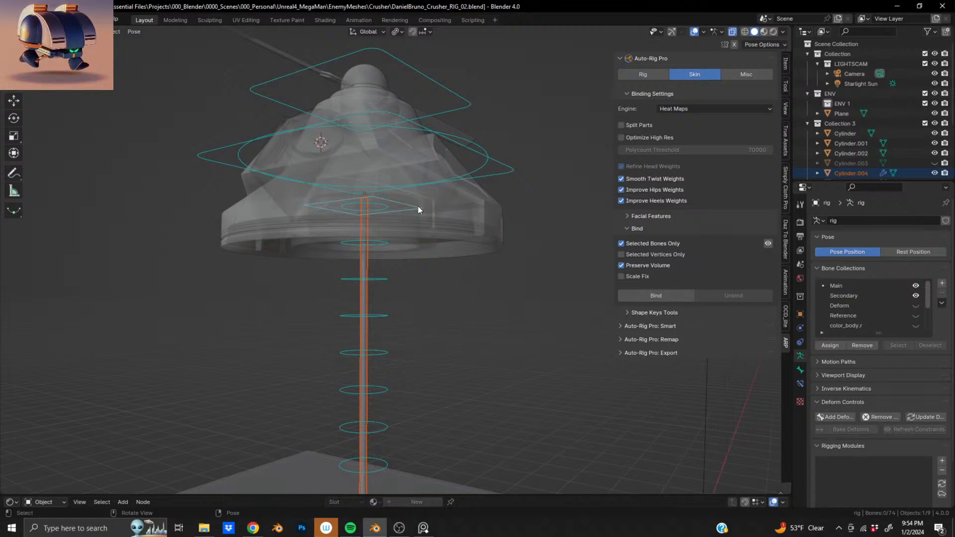
click(418, 206)
key(r)
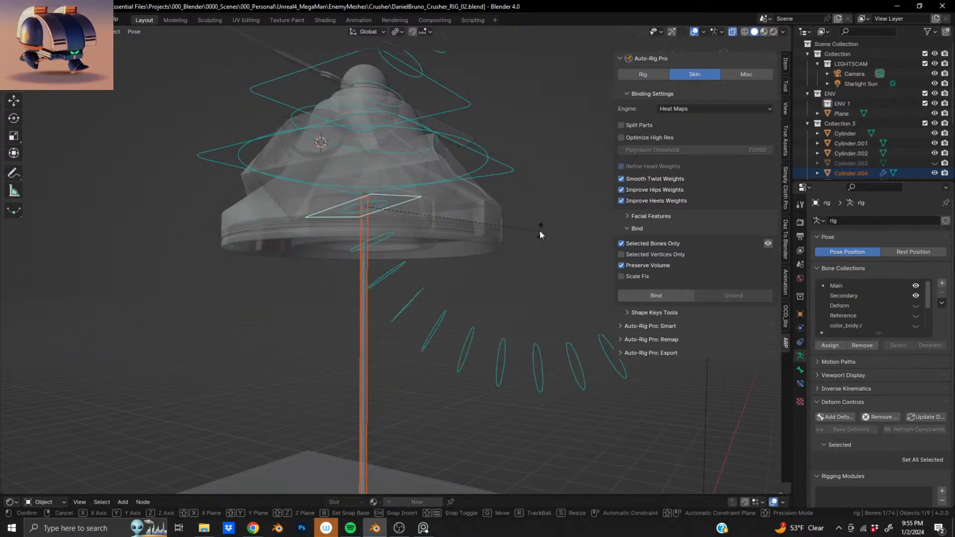
key(Escape)
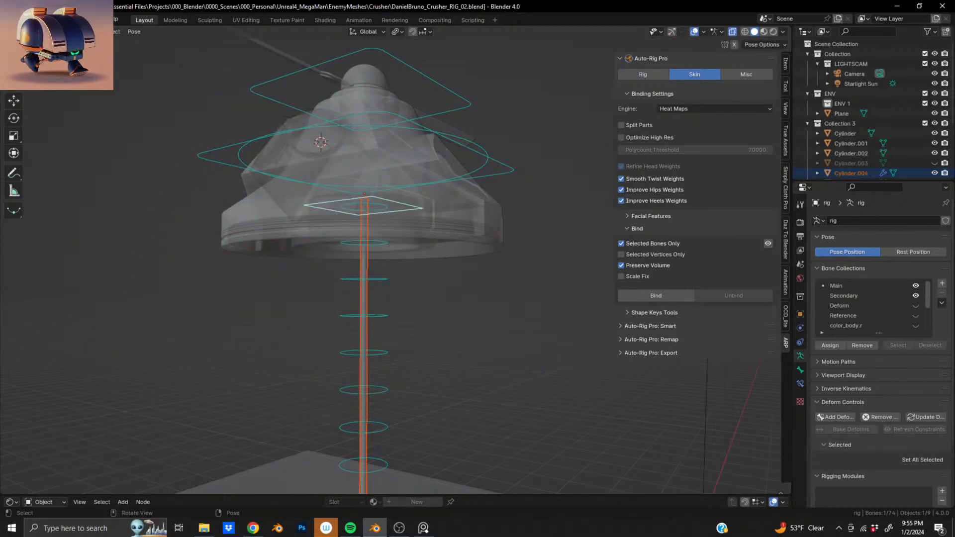
key(ctrl+Tab)
Enable Scale Fix and bind the pole mesh to the rig with Heat Maps.
scroll(361, 258, down, 4)
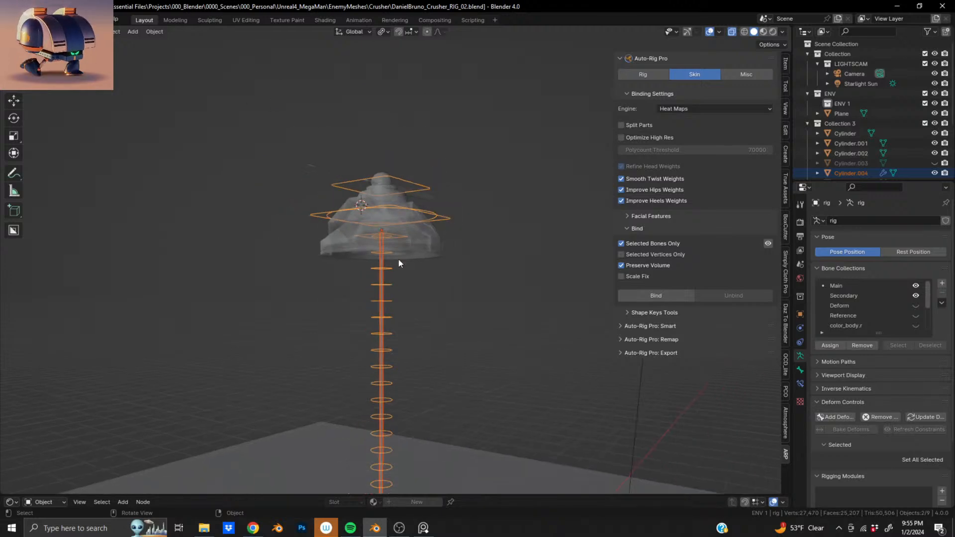
middle_drag(398, 259, 387, 294)
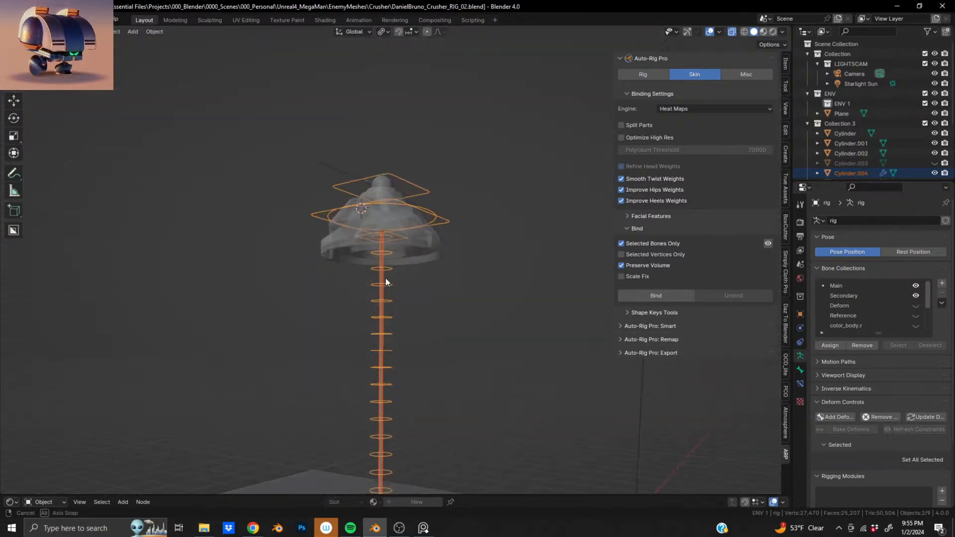
scroll(386, 277, up, 3)
click(381, 248)
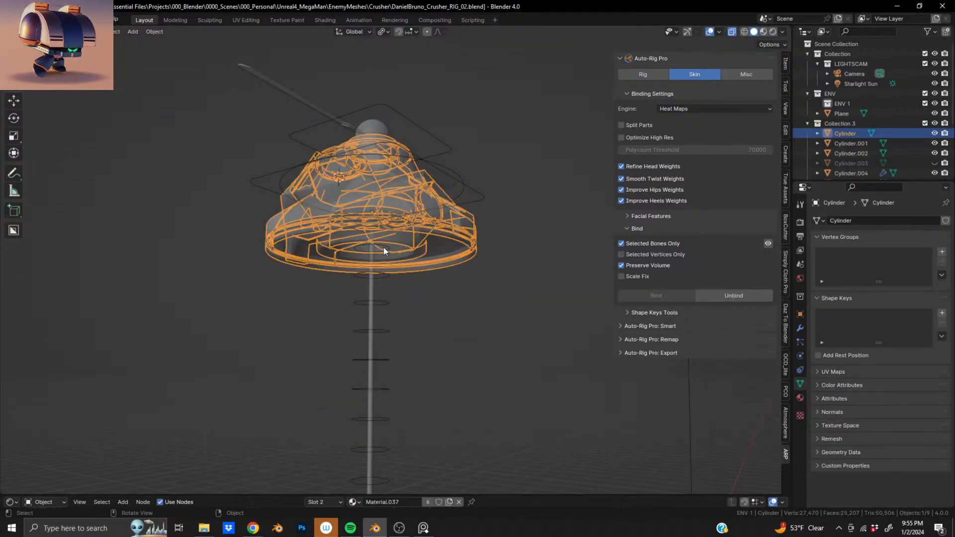
click(374, 272)
shift+click(372, 270)
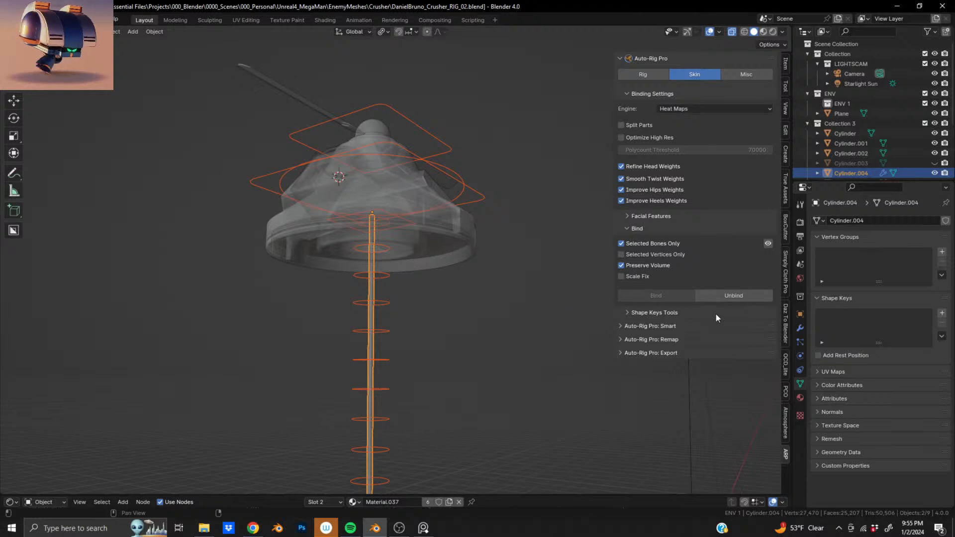
click(637, 276)
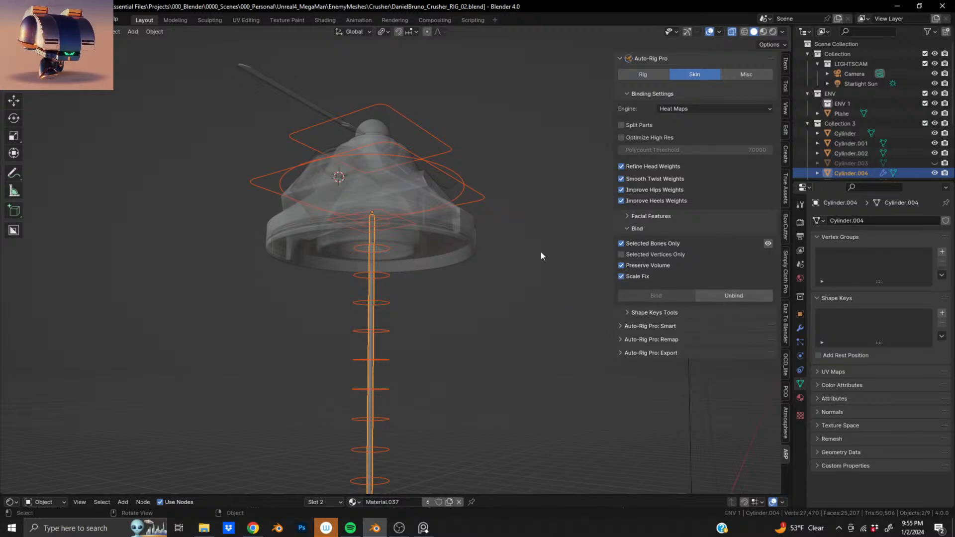
shift+click(391, 276)
click(685, 297)
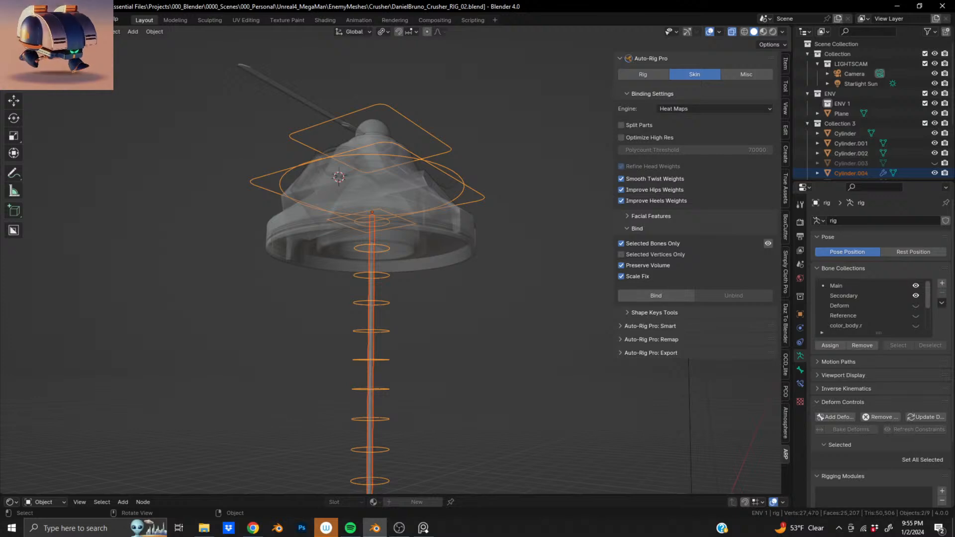
Rotate the top chain controller about 8.56° in Pose mode, undo the rotation, and return to Object mode.
key(ctrl+Tab)
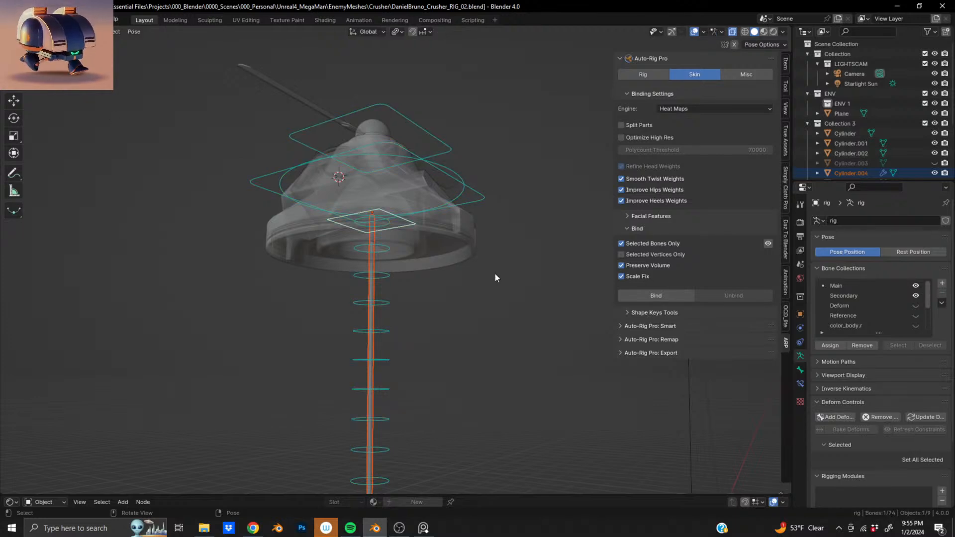
key(r)
click(476, 300)
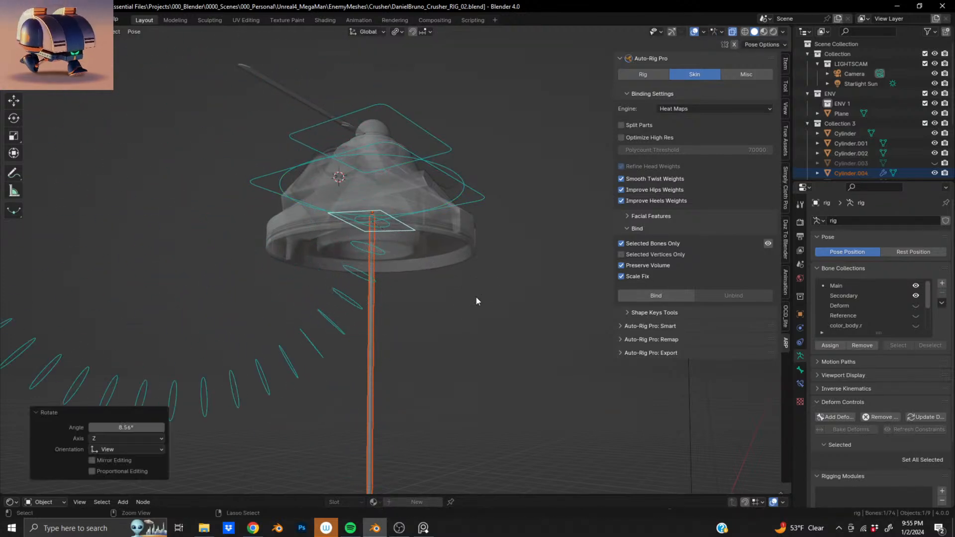
key(ctrl+z)
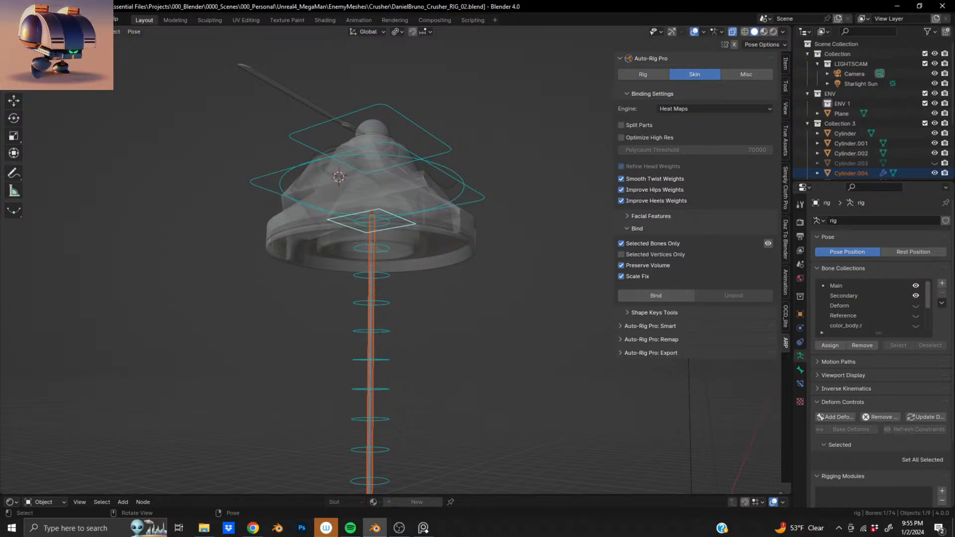
key(ctrl+Tab)
Edit the rig's reference bones and select the whole pole chain, leaving out the bones inside the body.
middle_drag(425, 264, 289, 271)
click(658, 78)
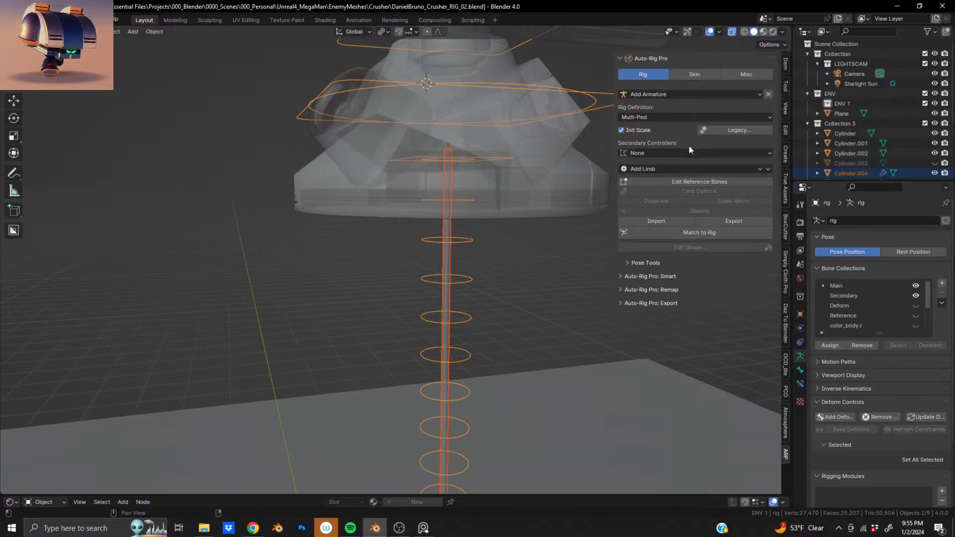
click(693, 182)
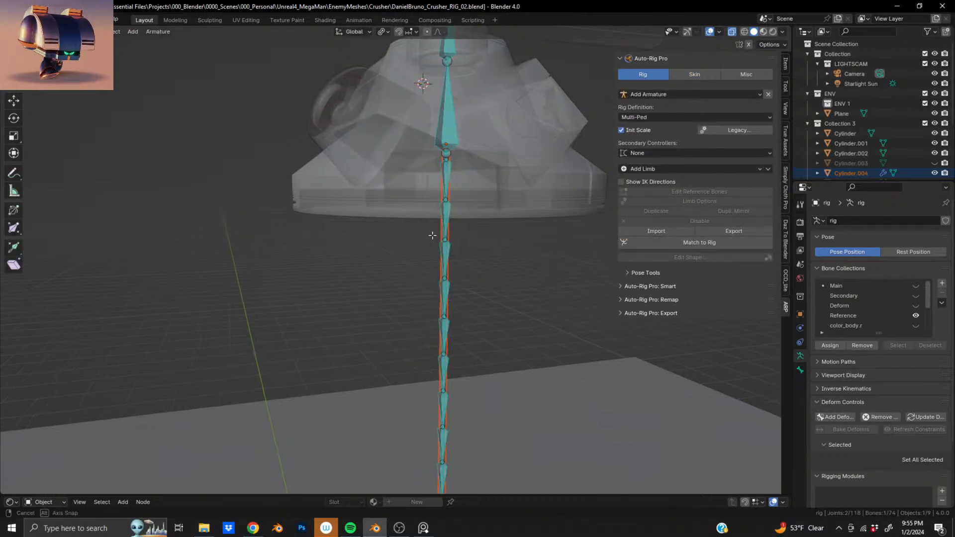
drag(346, 152, 485, 286)
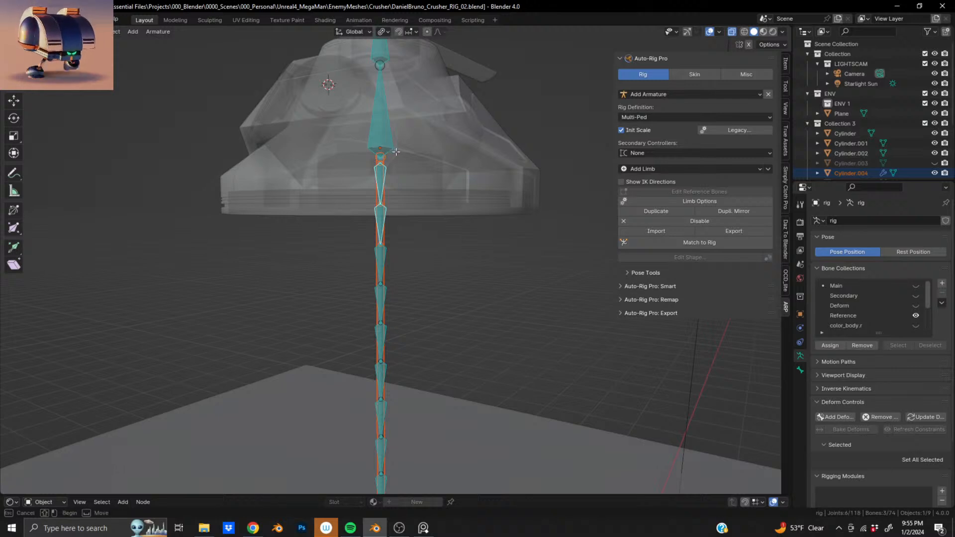
key(b)
shift+drag(374, 152, 372, 157)
scroll(354, 189, down, 1)
shift+drag(350, 199, 462, 370)
shift+middle_drag(403, 485, 385, 369)
scroll(385, 369, down, 5)
key(b)
drag(359, 169, 515, 385)
ctrl+middle_drag(463, 348, 478, 288)
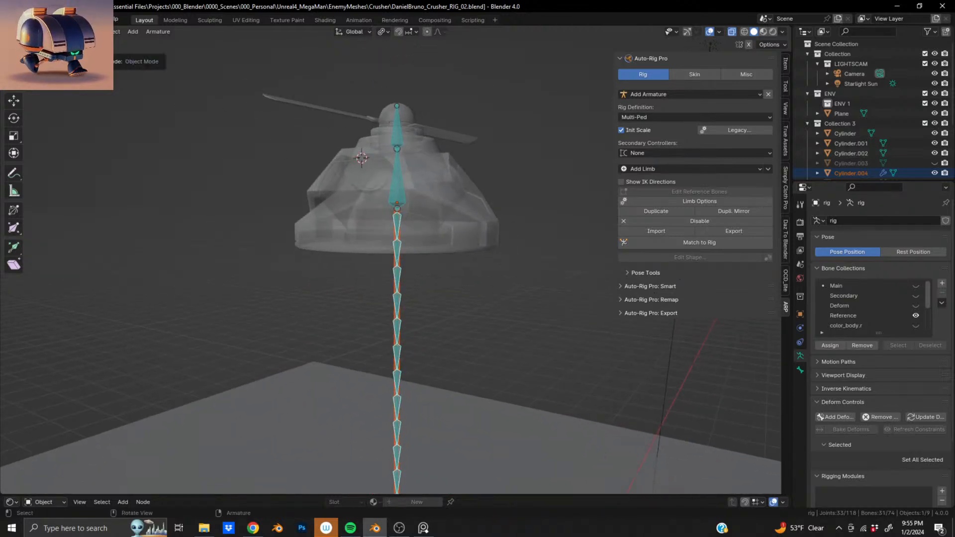
Bind the pole mesh to the selected bones using Heat Maps, Selected Bones Only, Preserve Volume and Scale Fix, undoing the first bind and repeating it.
click(687, 76)
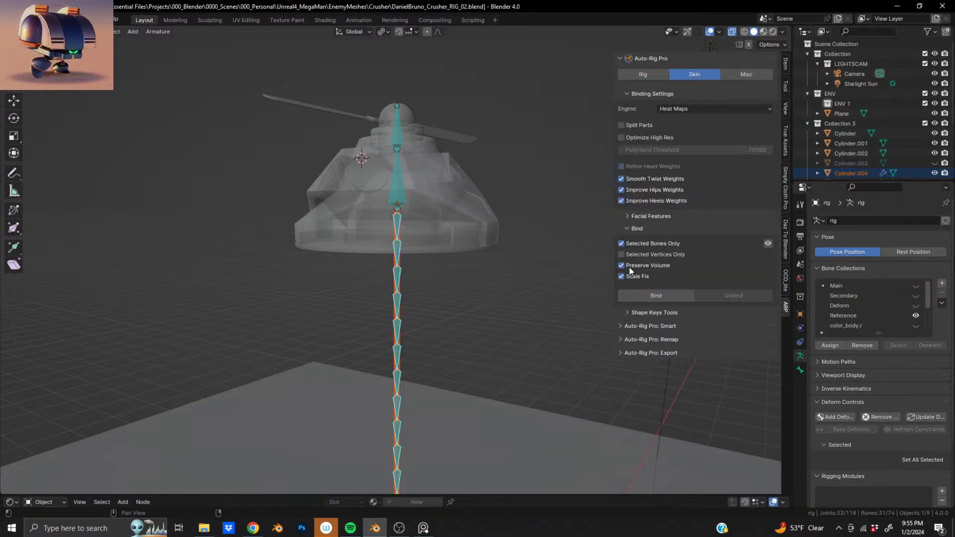
click(651, 294)
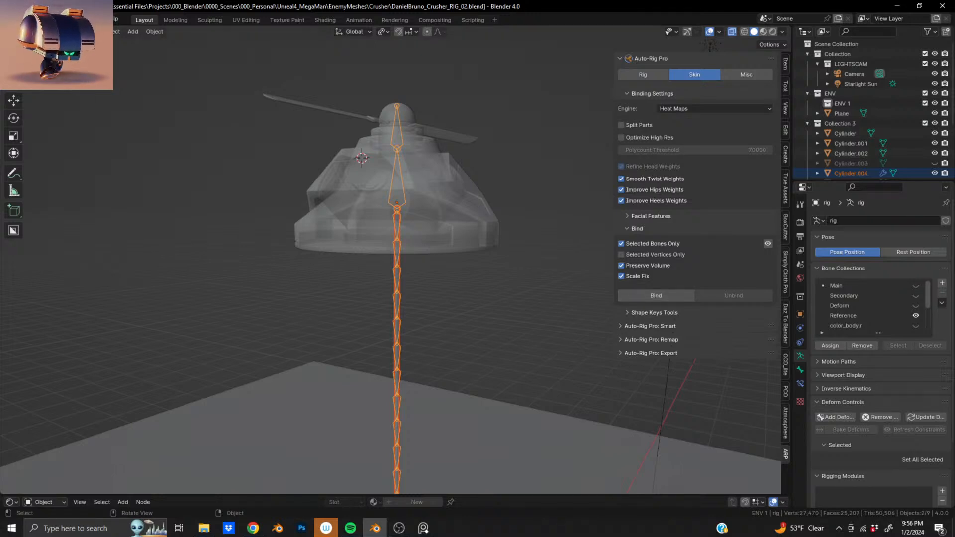
key(Tab)
key(ctrl+z)
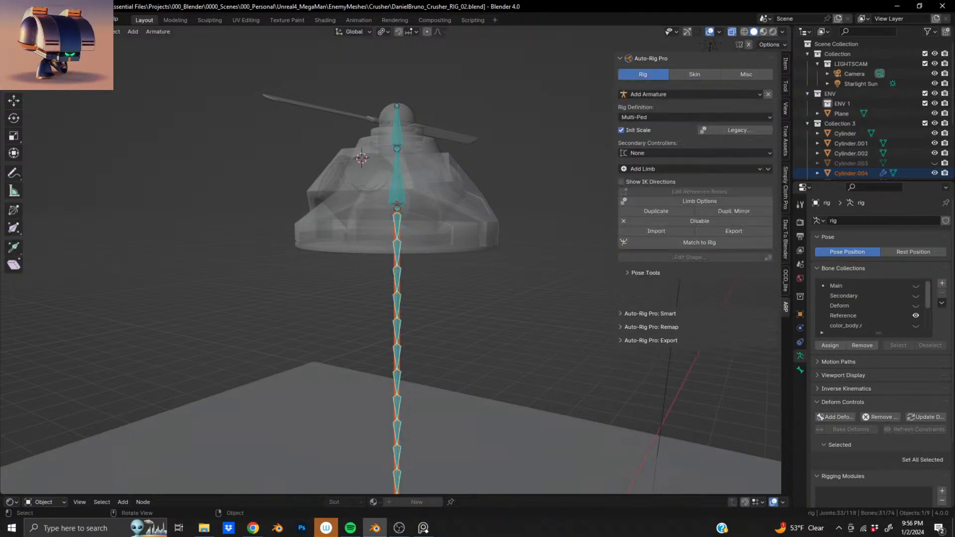
key(ctrl+z)
key(ctrl+shift+z)
key(ctrl+shift+z)
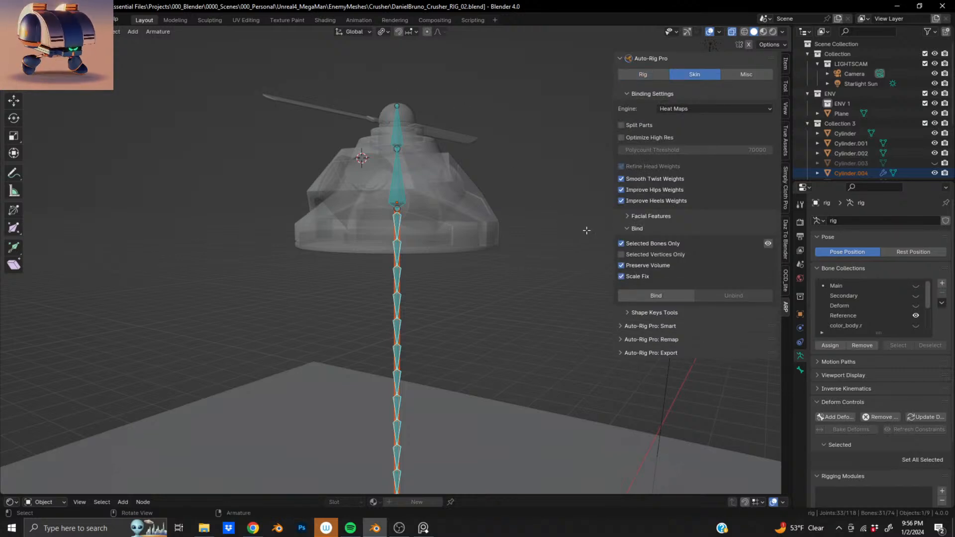
click(676, 293)
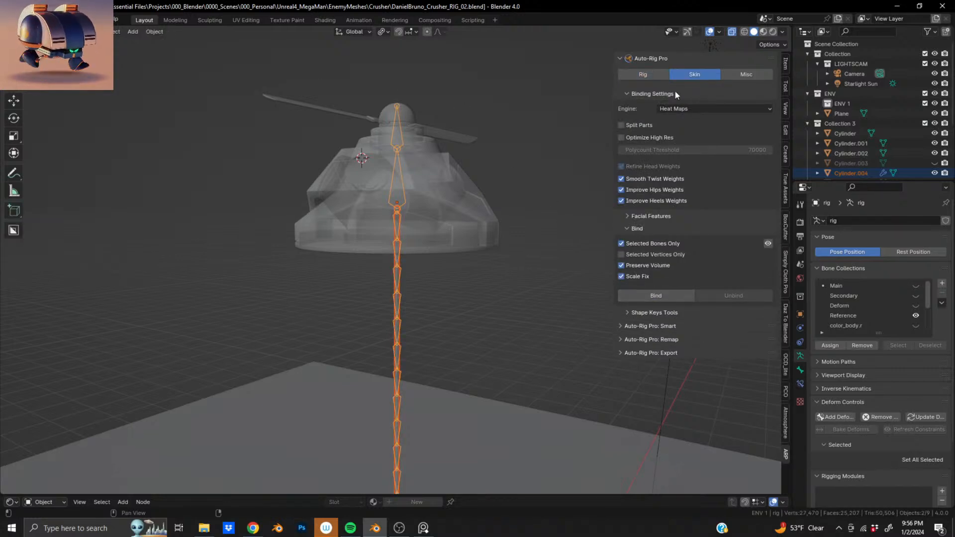
Match the rig to its reference bones and test-rotate the top pole chain controller, cancelling the rotation.
click(643, 76)
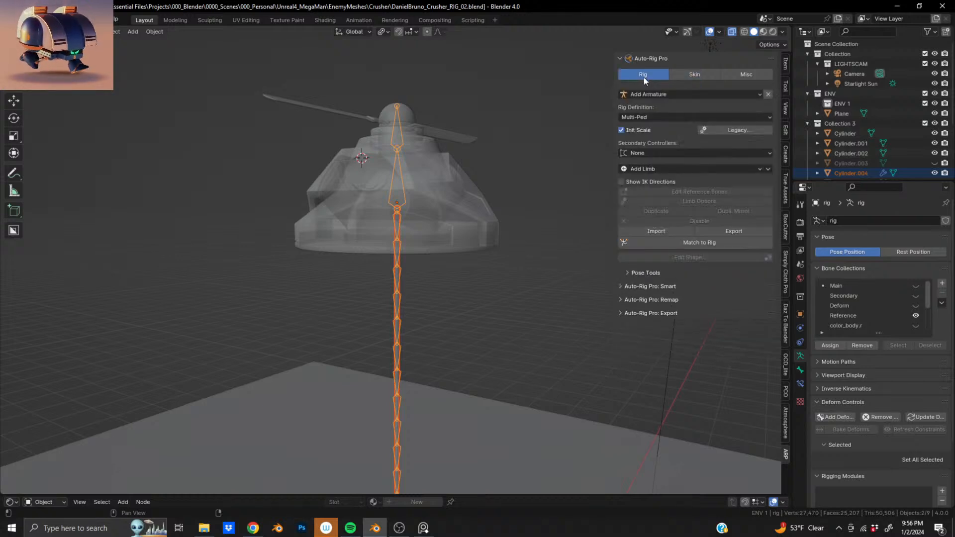
click(683, 241)
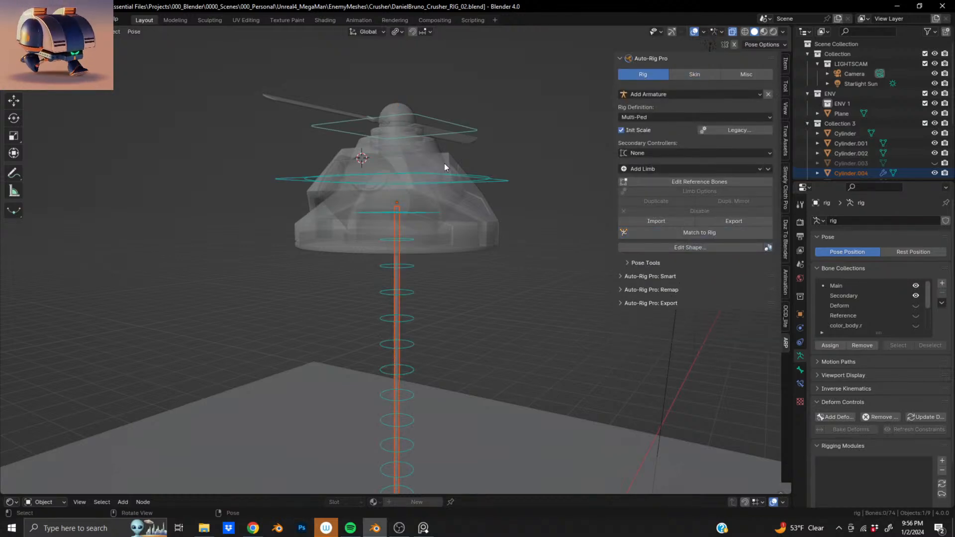
click(440, 177)
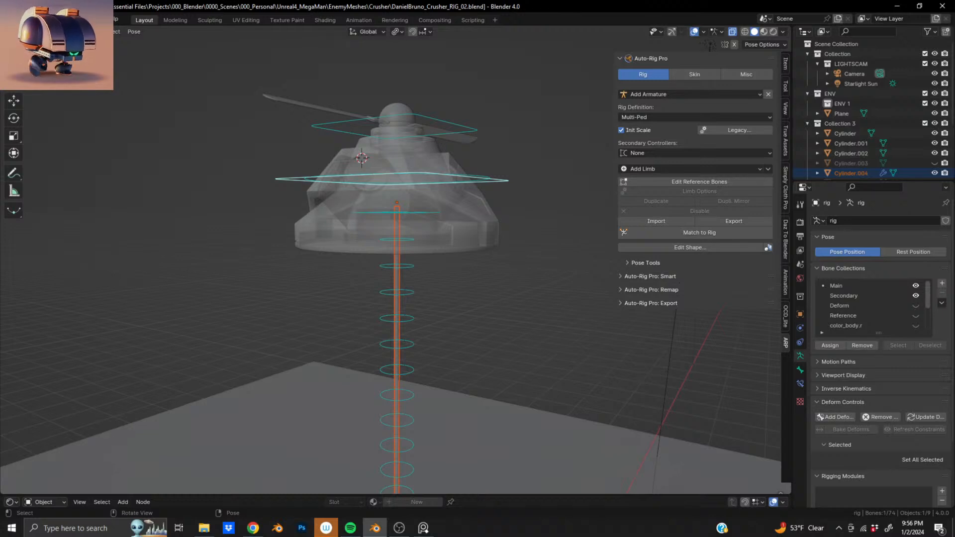
click(441, 211)
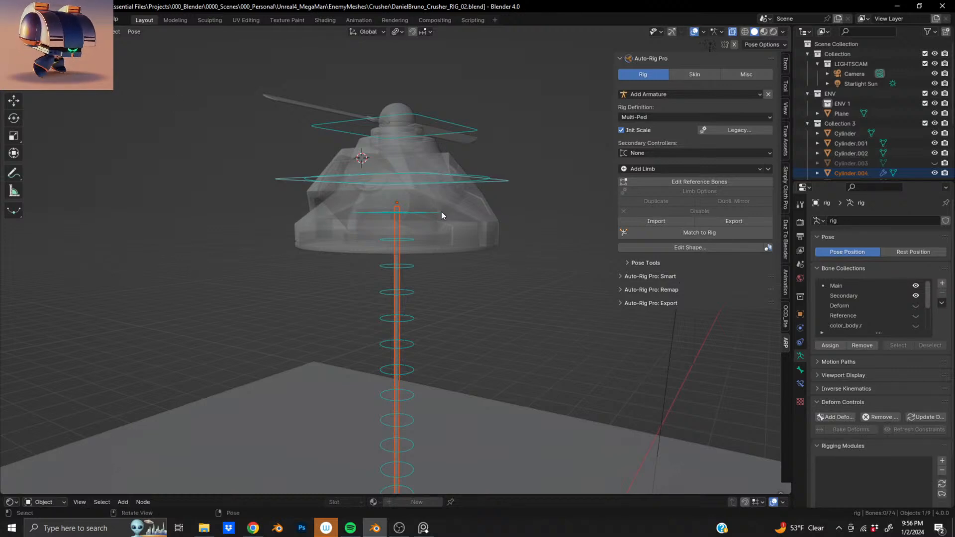
key(r)
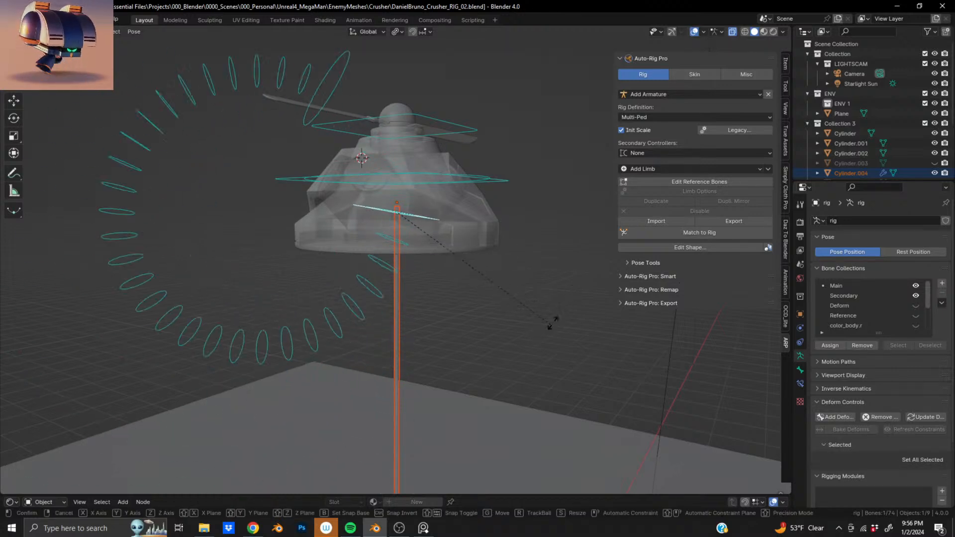
right_click(537, 330)
Return to Object mode and inspect the pole mesh's vertex groups and the rig's bone collections.
scroll(431, 370, down, 8)
shift+middle_drag(419, 378, 456, 380)
scroll(377, 315, up, 4)
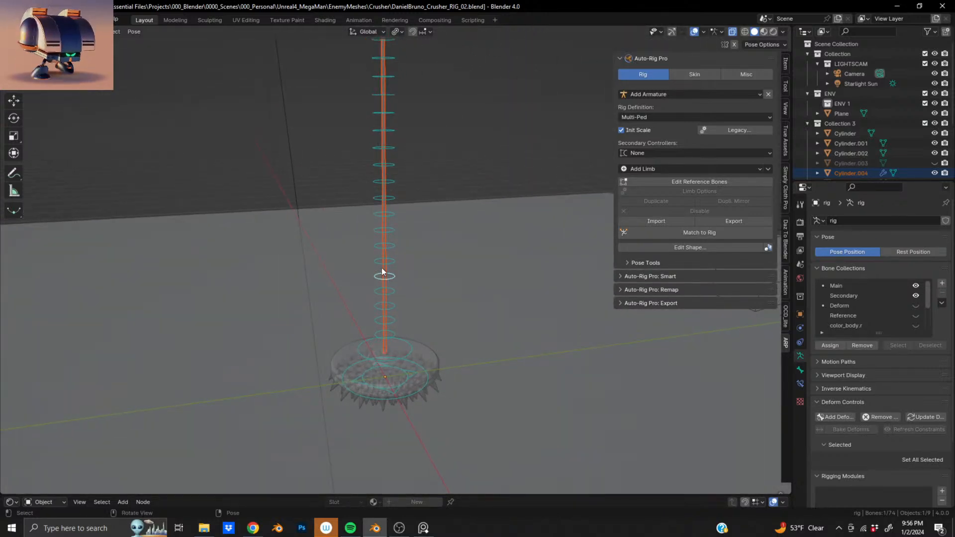
key(ctrl+Tab)
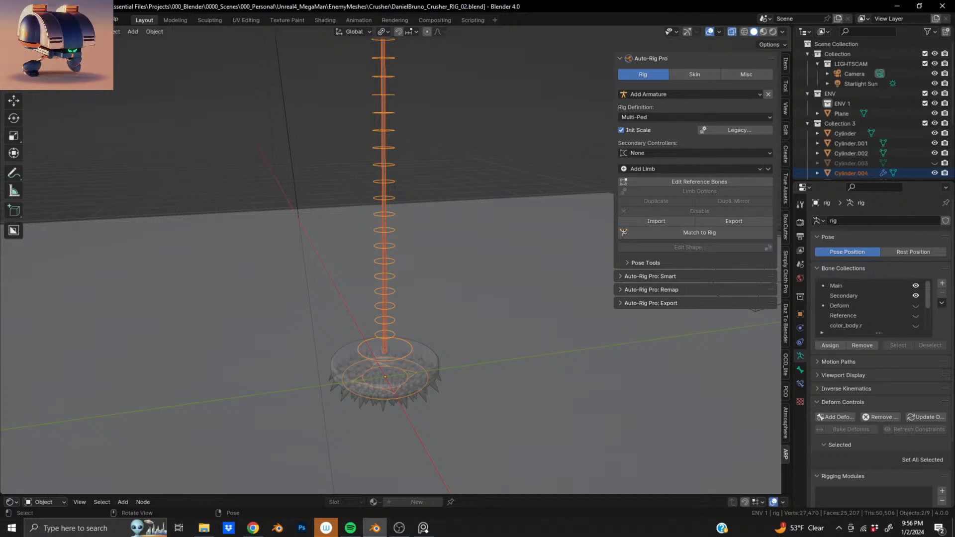
click(385, 224)
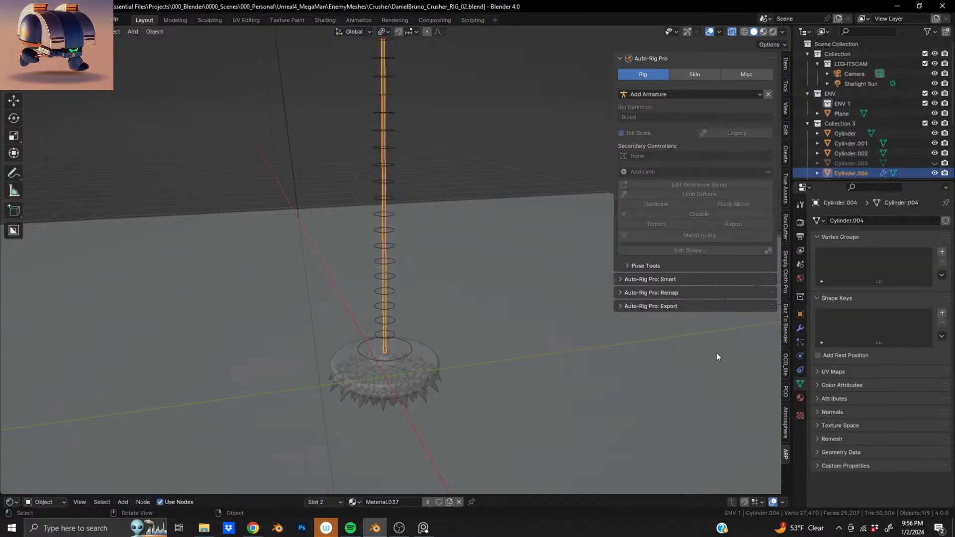
click(405, 374)
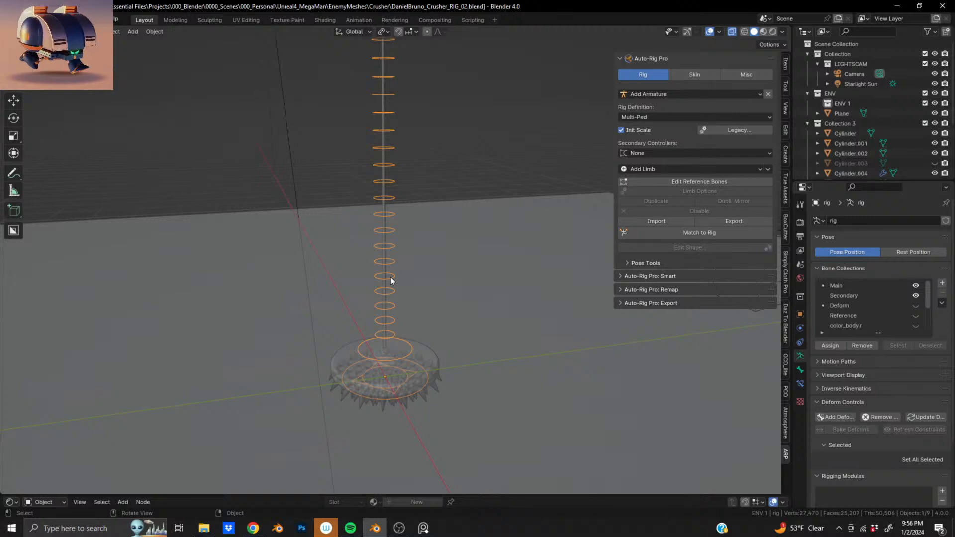
scroll(885, 299, down, 4)
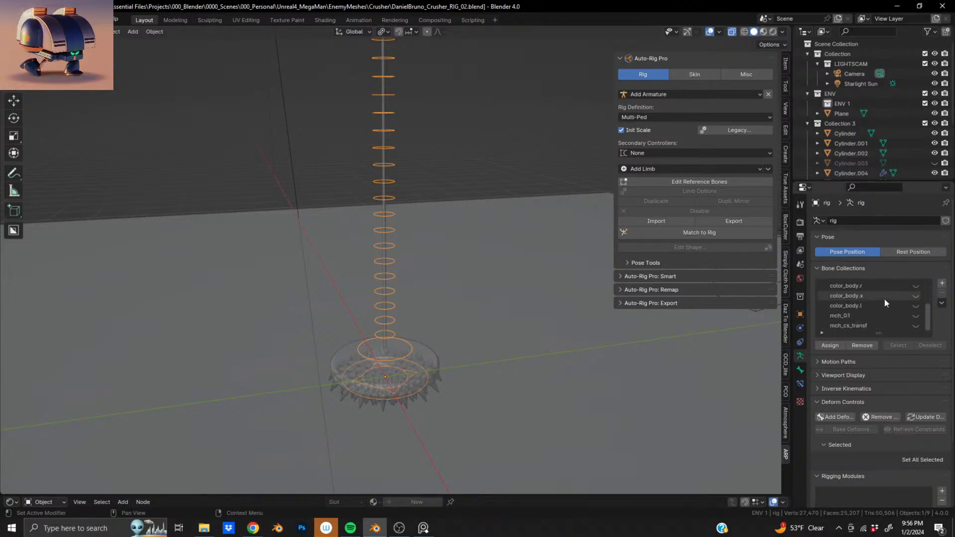
scroll(884, 299, up, 4)
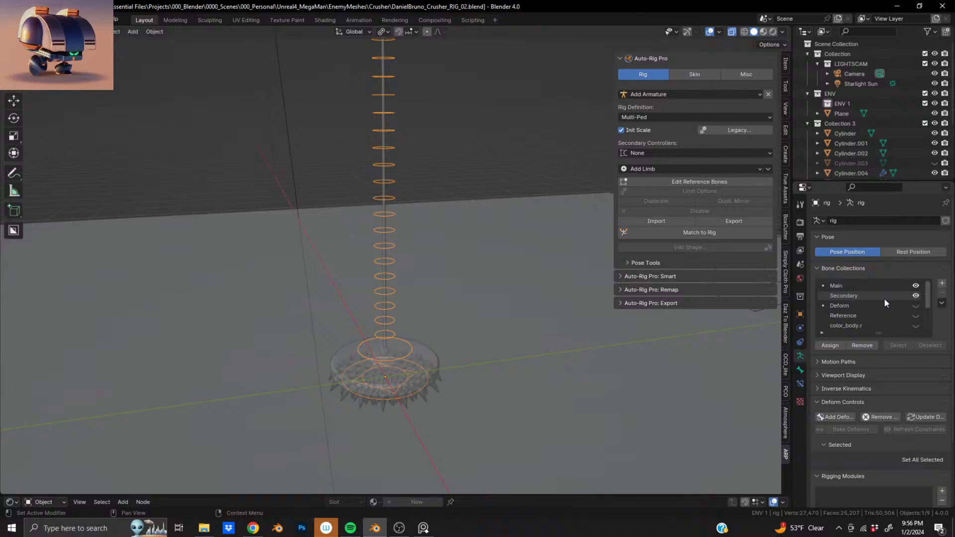
middle_drag(572, 282, 378, 273)
middle_drag(391, 183, 332, 260)
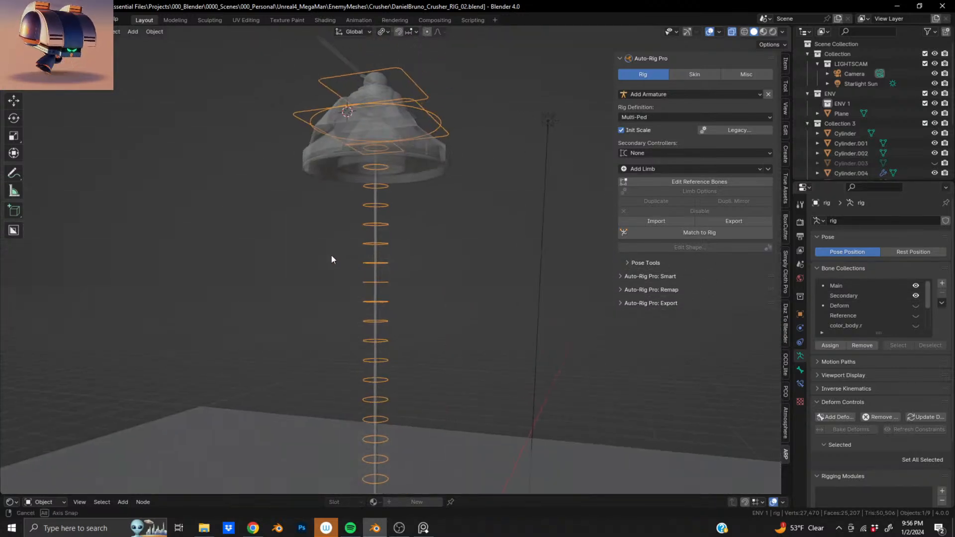
click(694, 73)
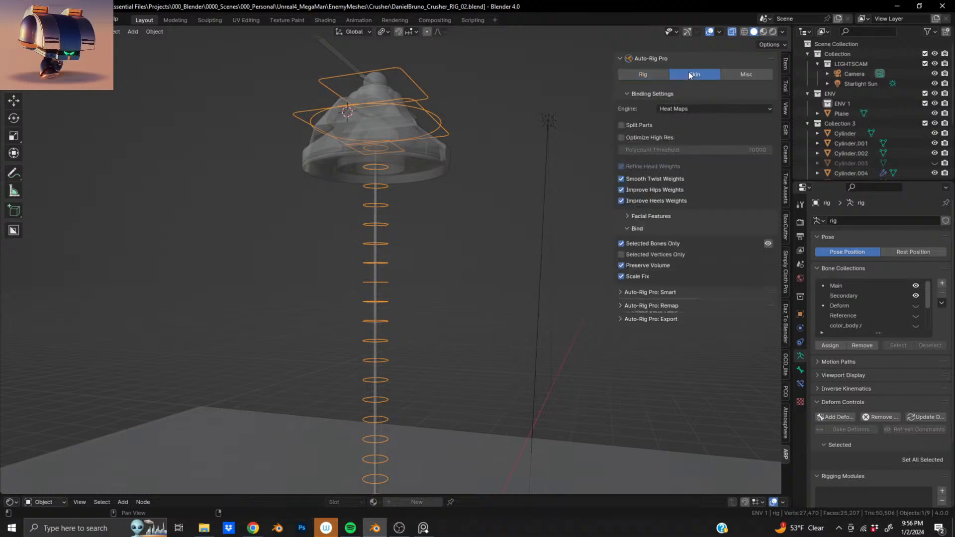
click(639, 78)
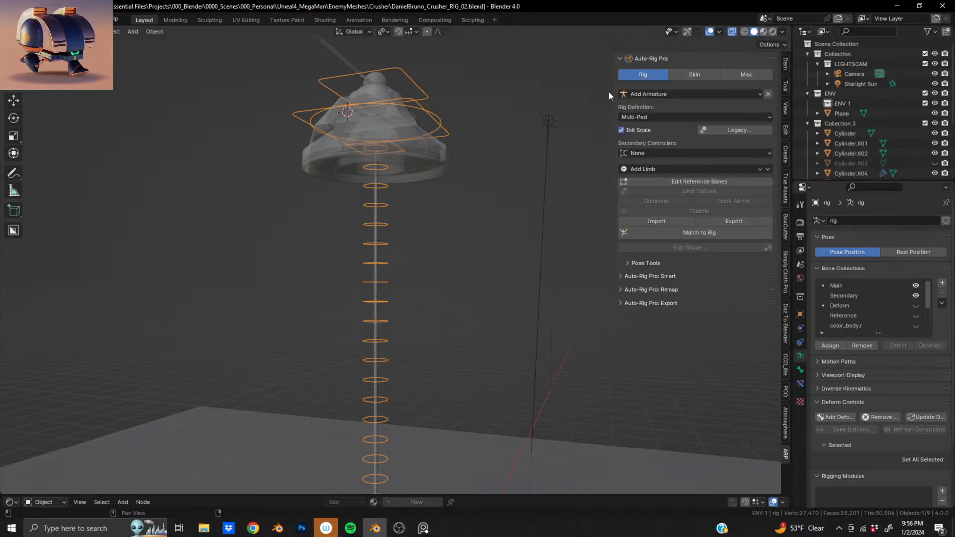
Try to parent the rig to the pole mesh using the Object option.
shift+click(375, 196)
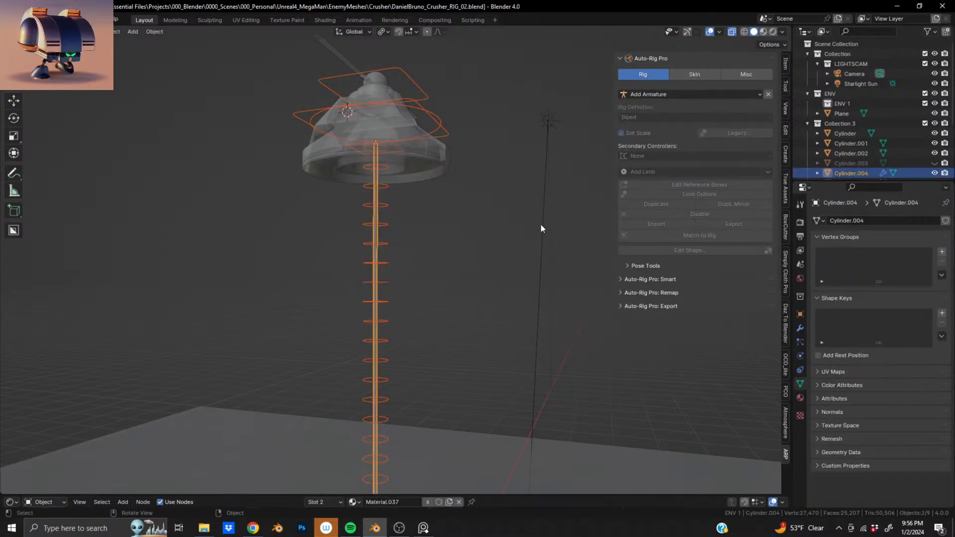
key(ctrl+p)
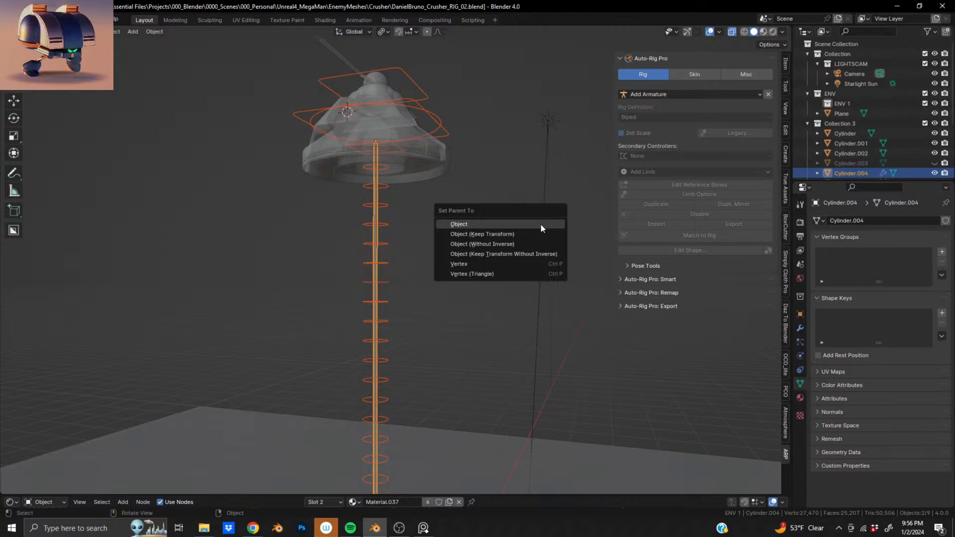
click(537, 224)
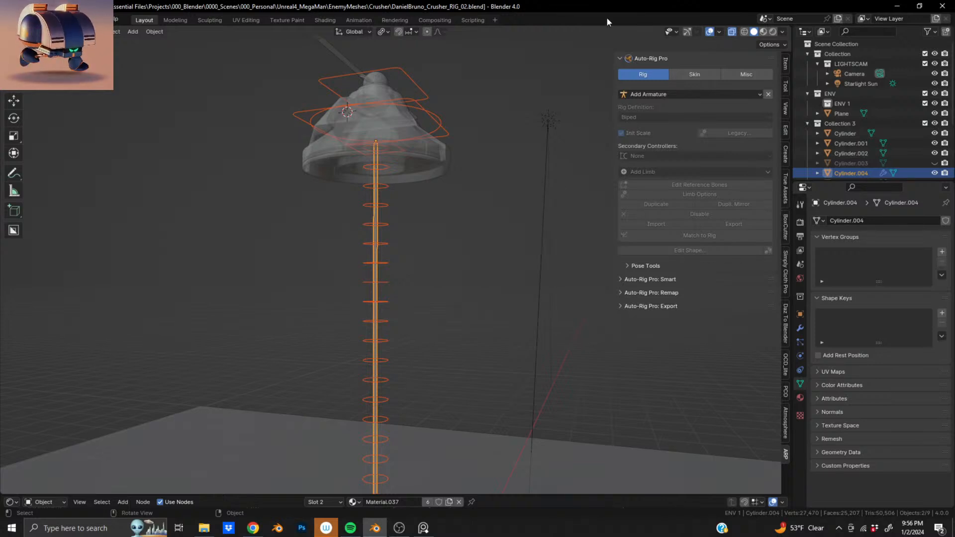
Clear the target object of the pole mesh's Armature modifier and assign the rig to it again.
click(801, 328)
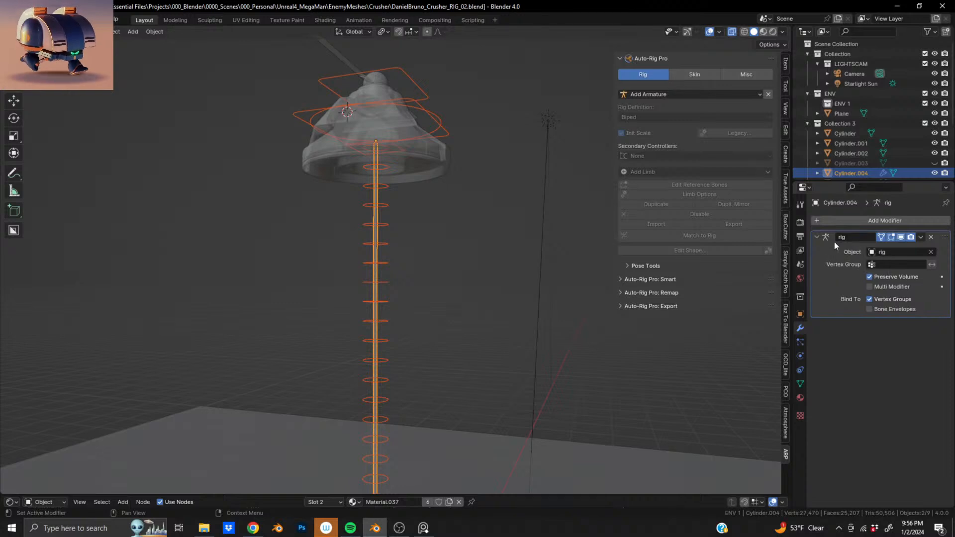
shift+click(384, 165)
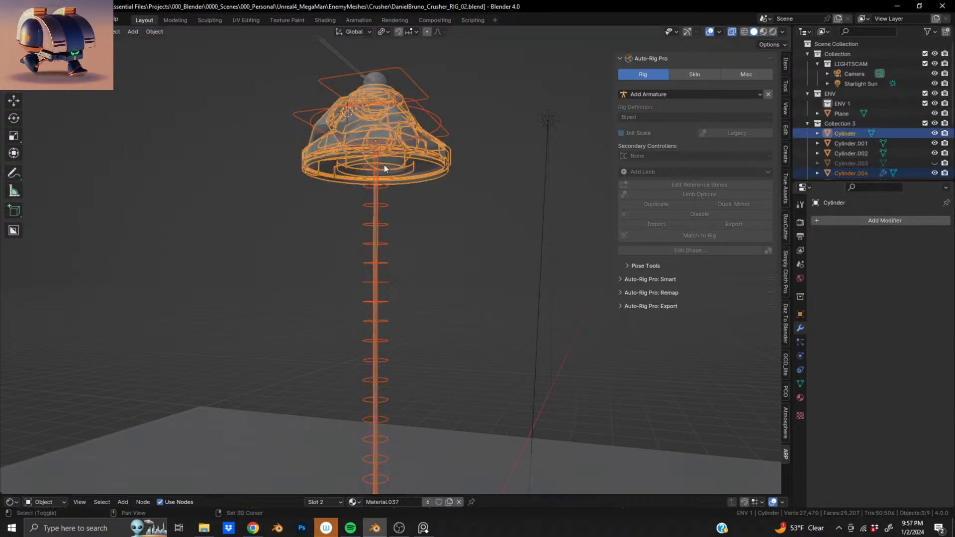
shift+click(384, 170)
click(375, 194)
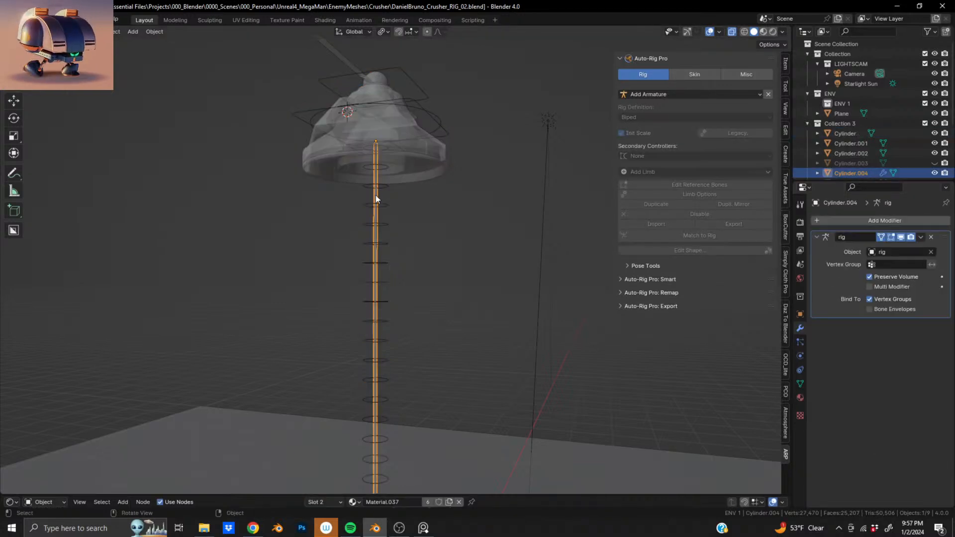
shift+click(389, 187)
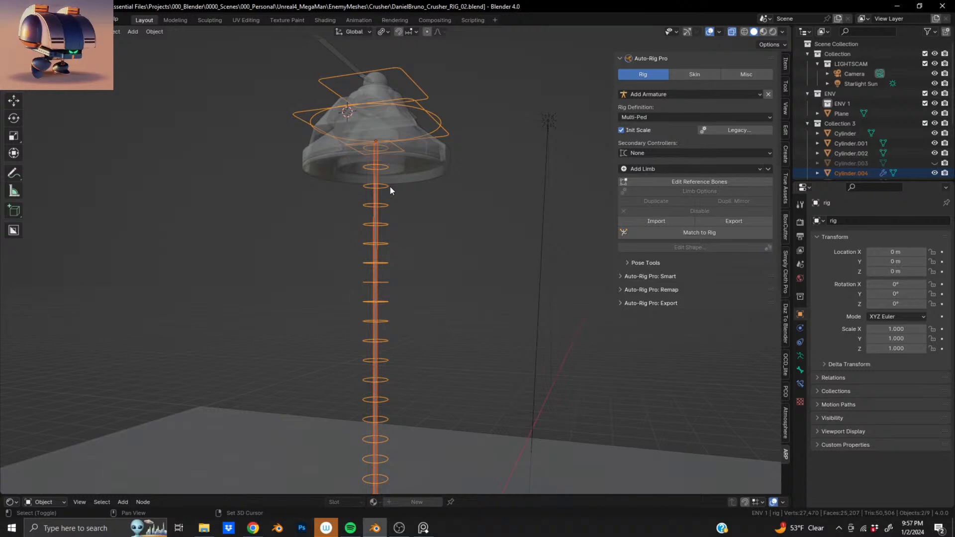
shift+click(375, 196)
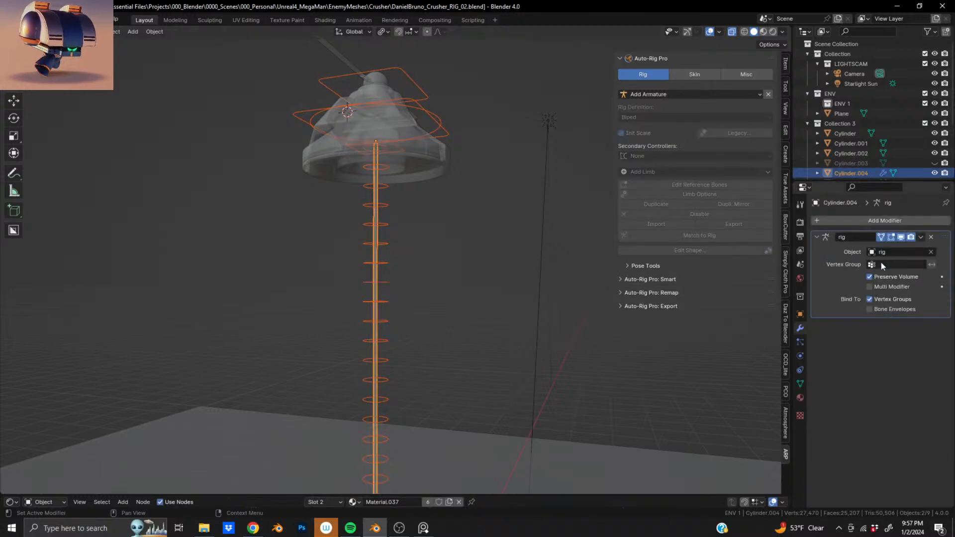
click(931, 252)
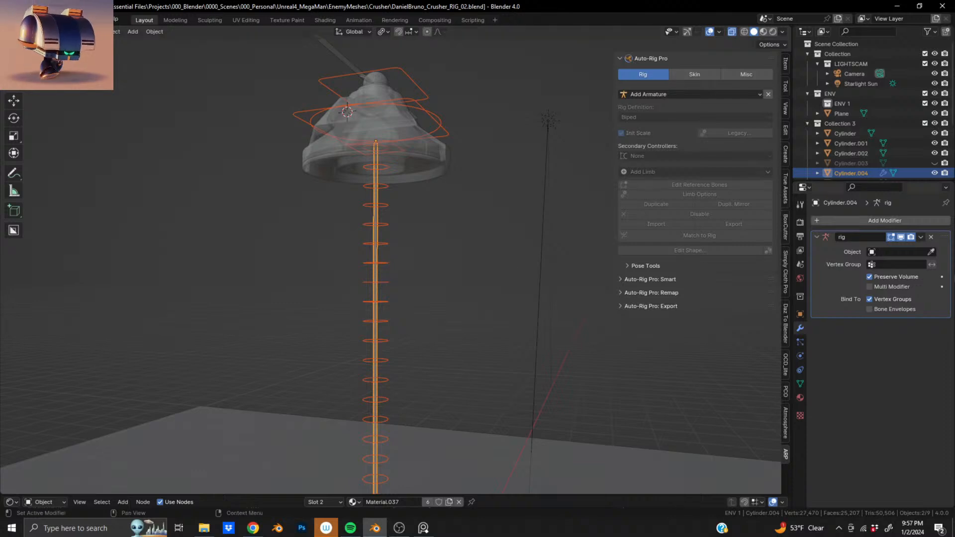
click(931, 252)
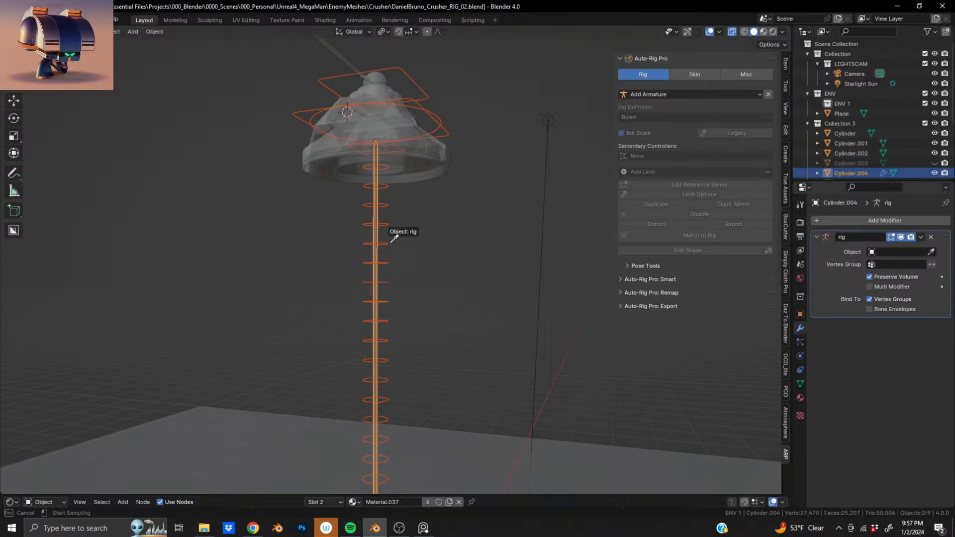
click(394, 239)
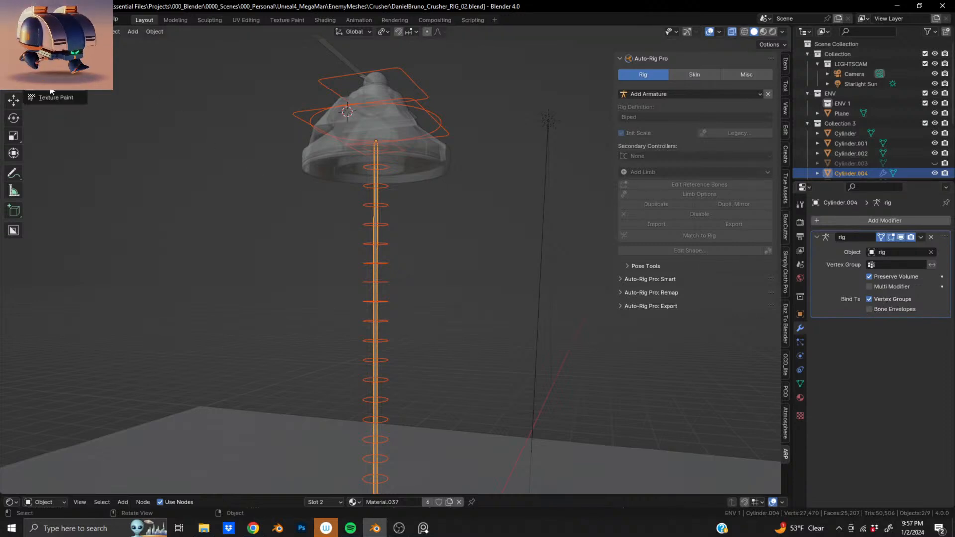
Test the pole's deformation by rotating the top chain controller in Pose mode, cancel the rotation, and return to Object mode.
click(443, 132)
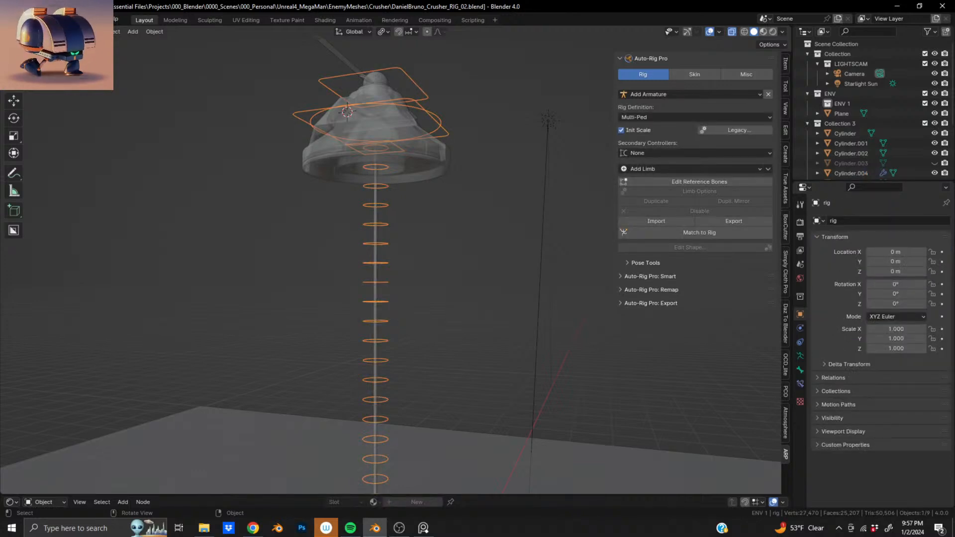
key(ctrl+Tab)
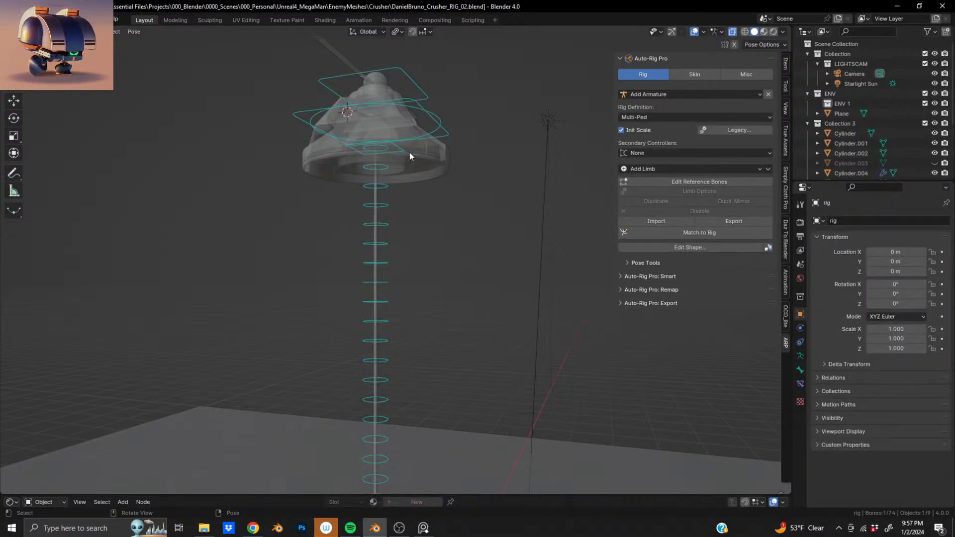
click(402, 151)
key(r)
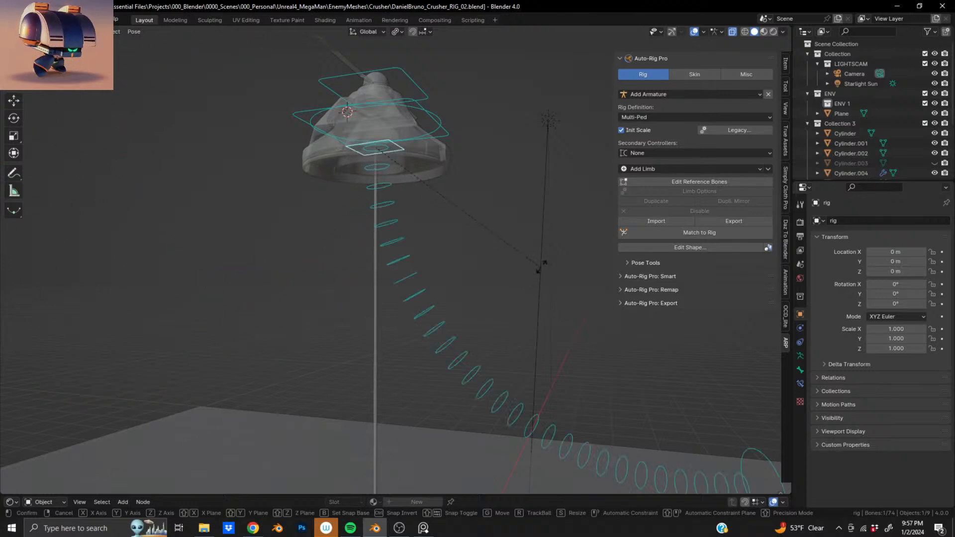
right_click(392, 287)
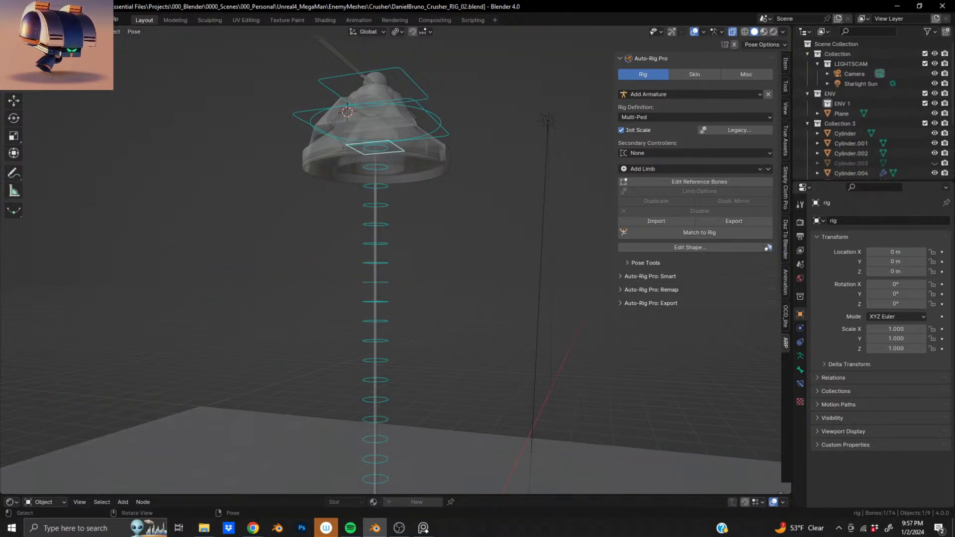
key(ctrl+Tab)
Remove the rig modifier from the pole mesh and bind it to the rig again using Heat Maps, Selected Bones Only, Preserve Volume and Scale Fix.
click(377, 236)
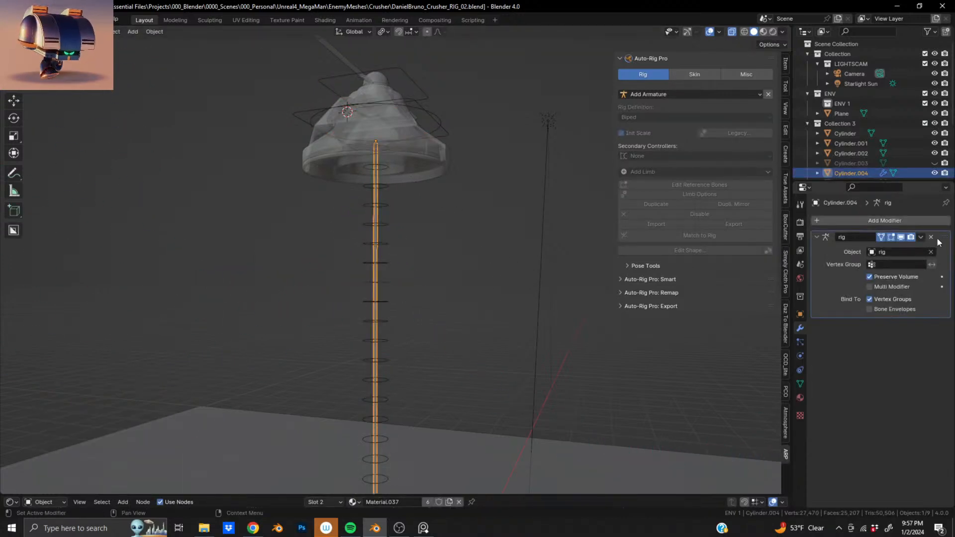
click(369, 221)
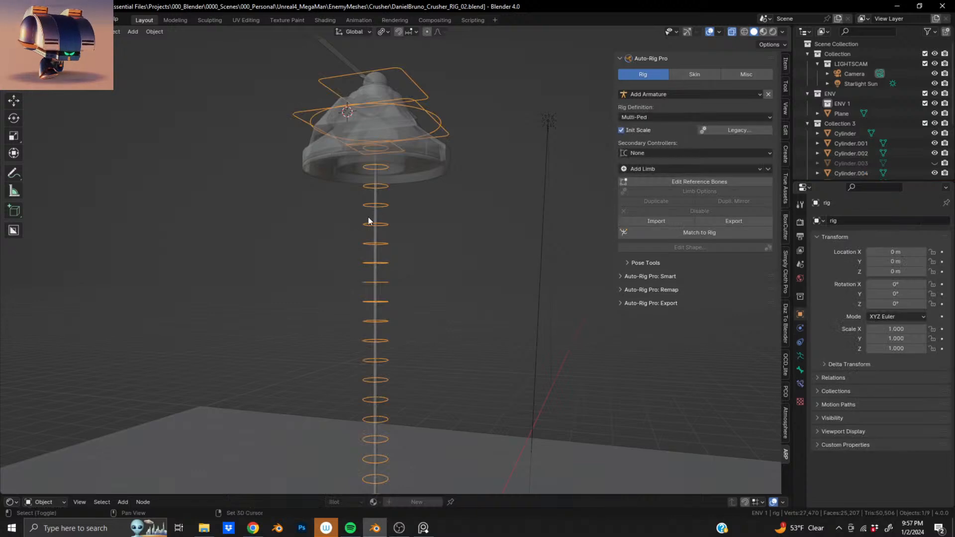
shift+click(373, 223)
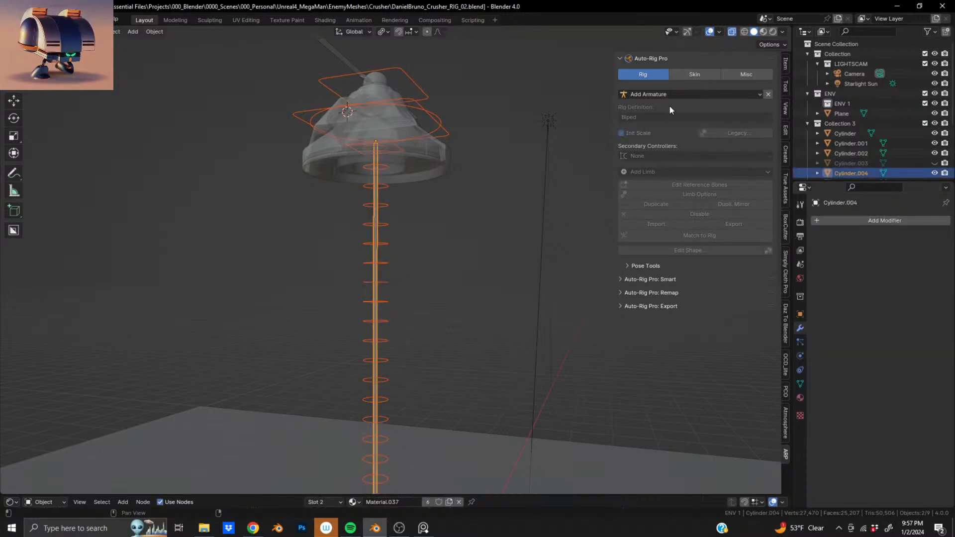
click(694, 74)
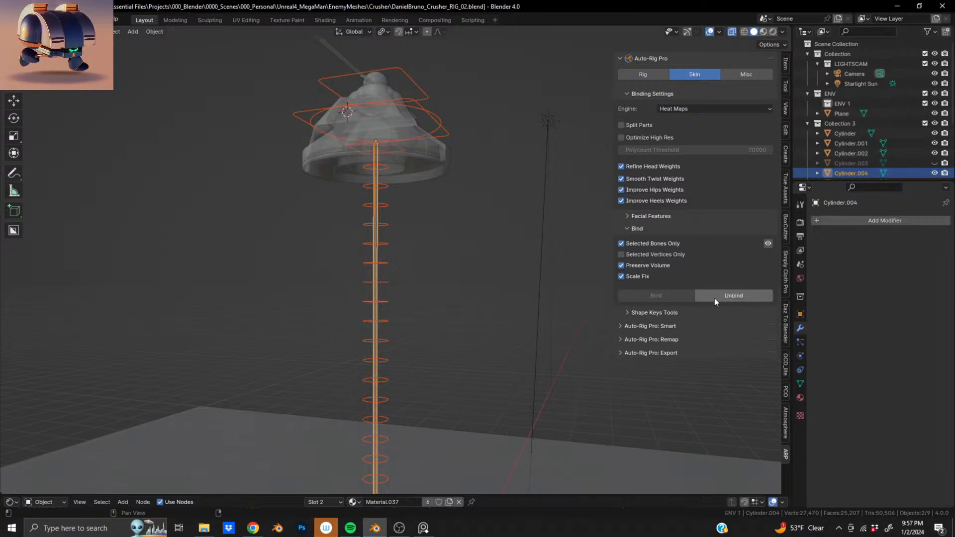
shift+click(386, 190)
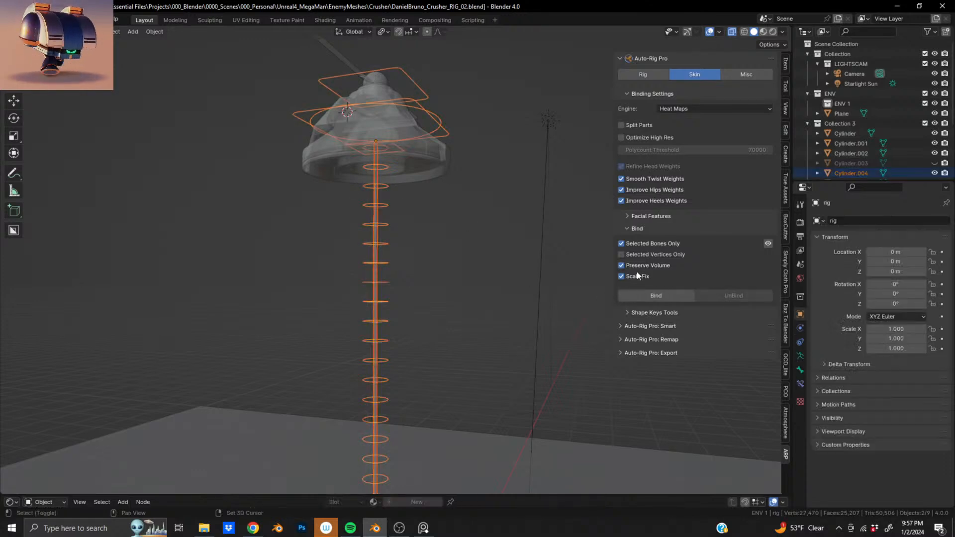
click(680, 294)
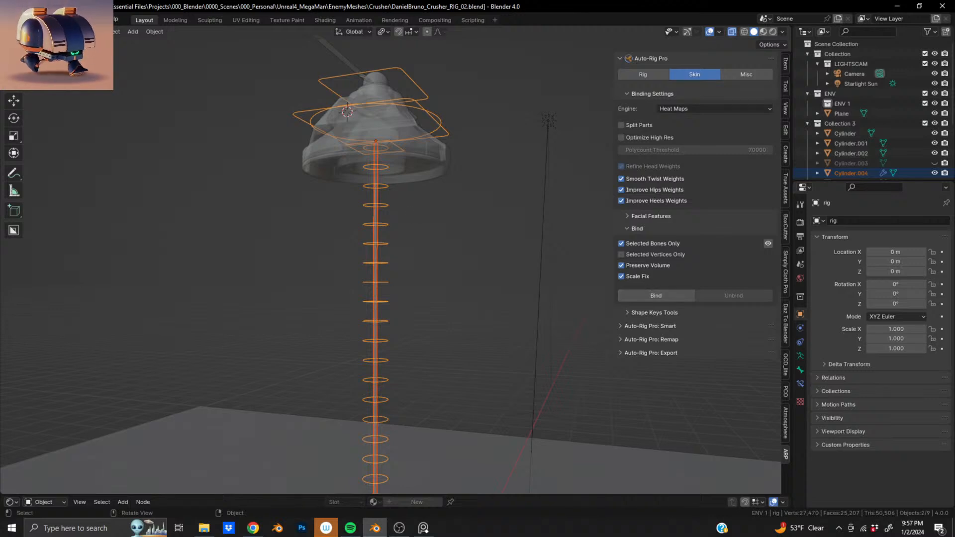
Test the pole's deformation by rotating the top chain controller in Pose mode, and cancel the rotation.
key(ctrl+Tab)
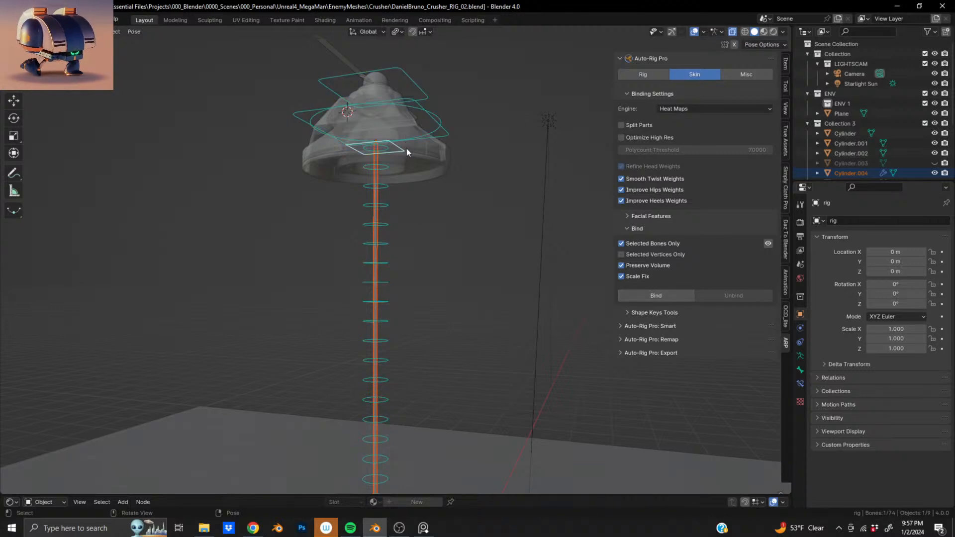
key(r)
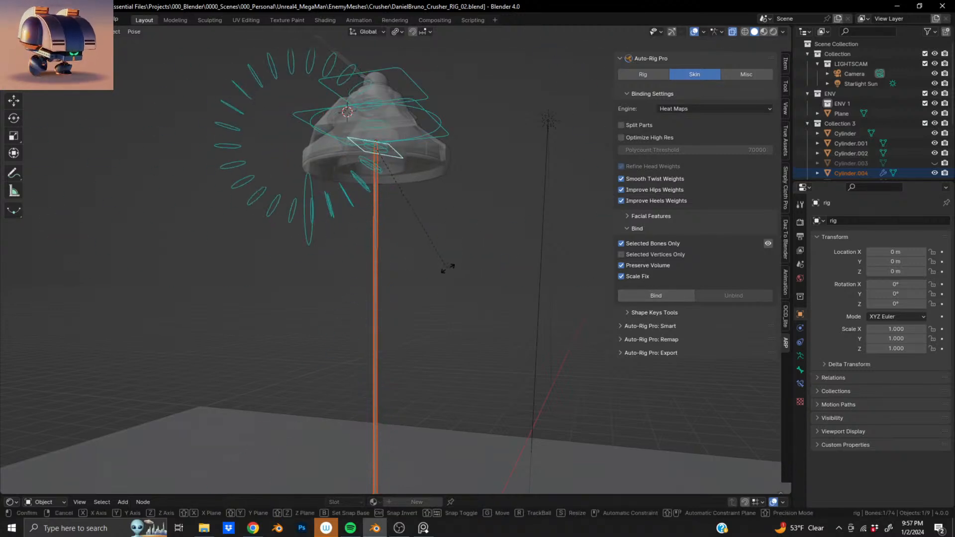
right_click(448, 269)
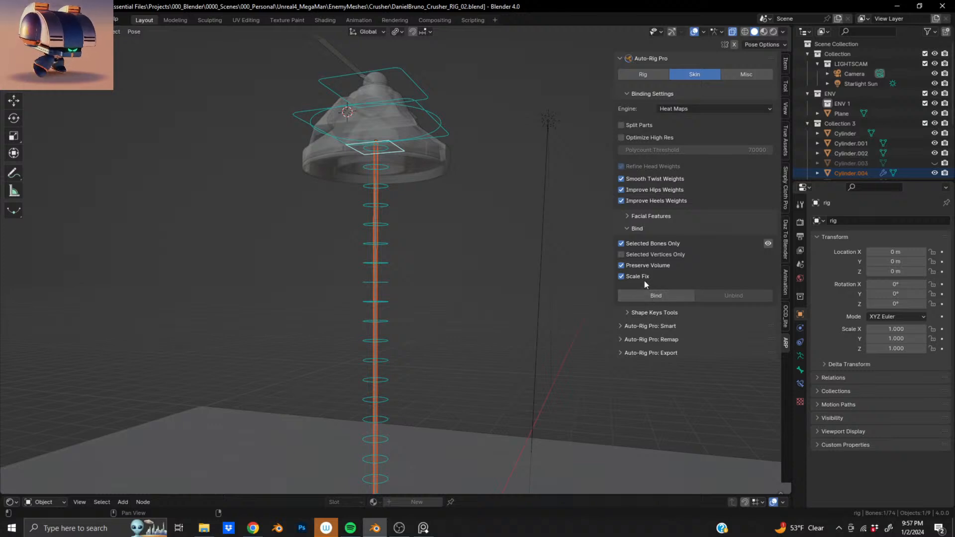
Open the rig's reference bones for editing and select the upper bones of the pole's chain, including the first one.
click(644, 76)
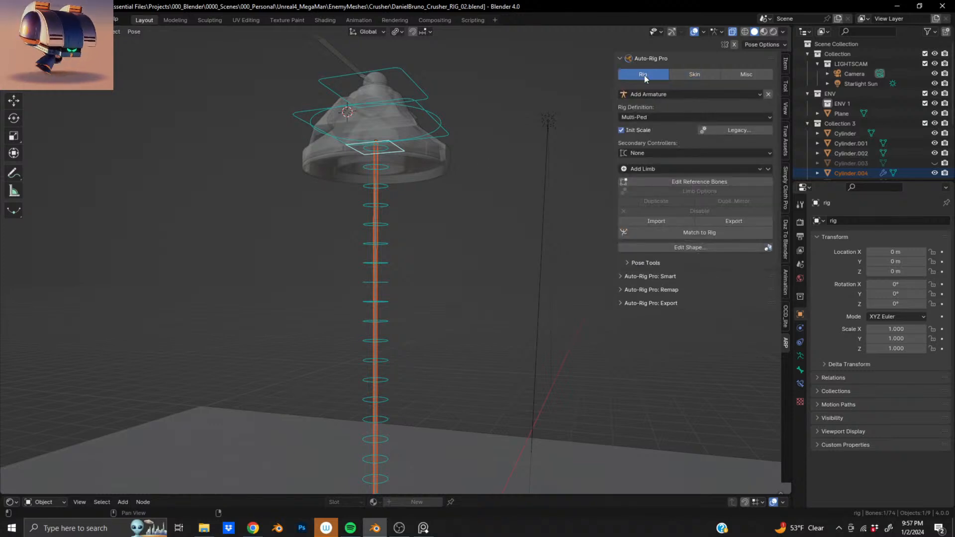
click(673, 184)
scroll(356, 175, down, 1)
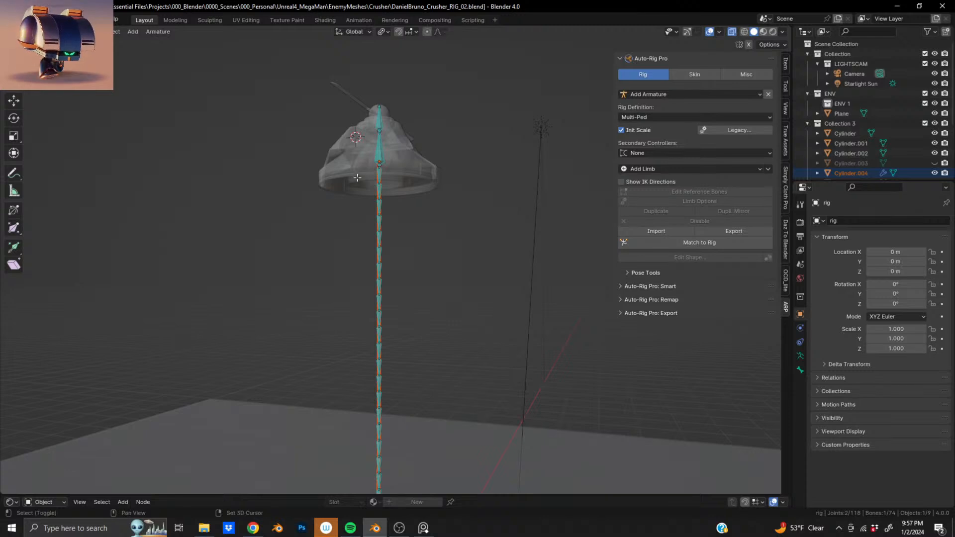
drag(353, 174, 502, 322)
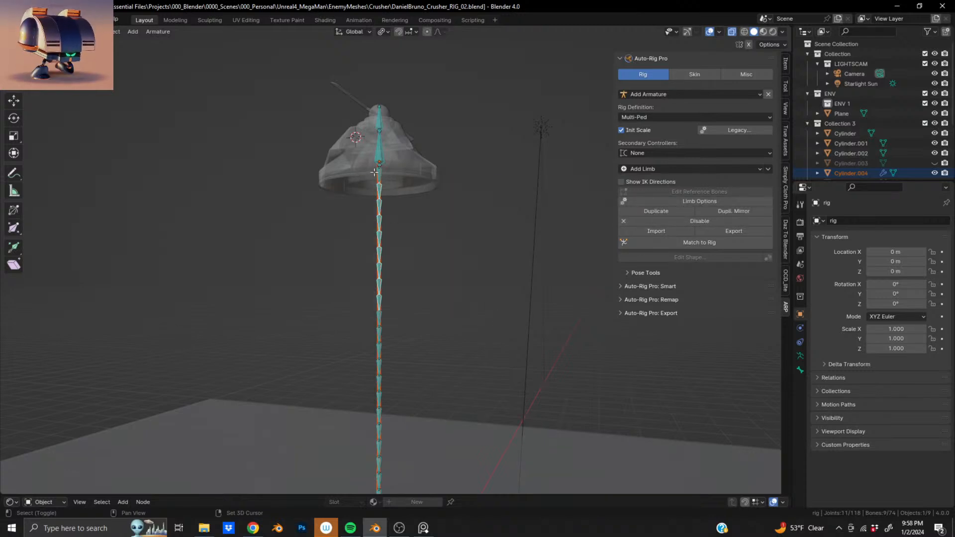
scroll(371, 184, up, 8)
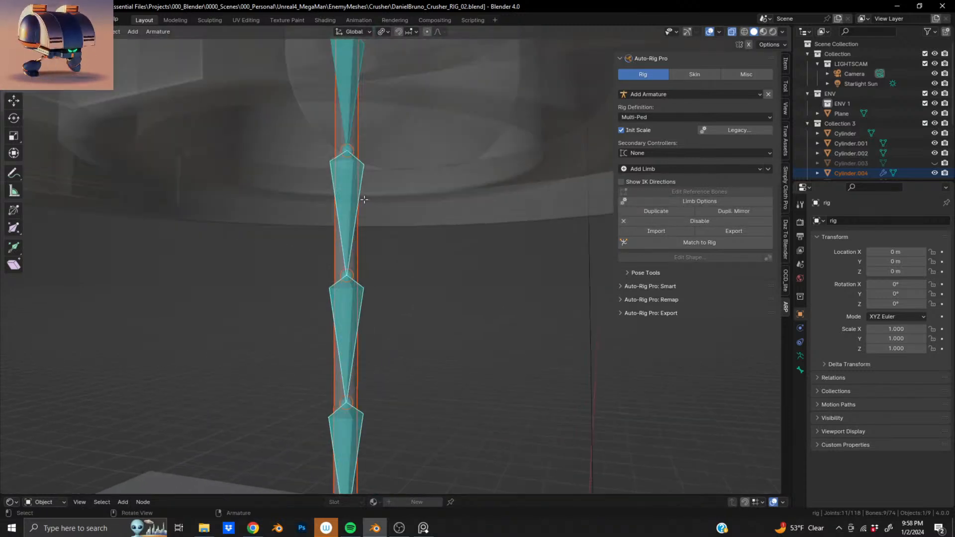
shift+drag(290, 83, 415, 170)
shift+middle_drag(398, 139, 476, 355)
shift+drag(353, 206, 451, 283)
middle_drag(438, 269, 414, 253)
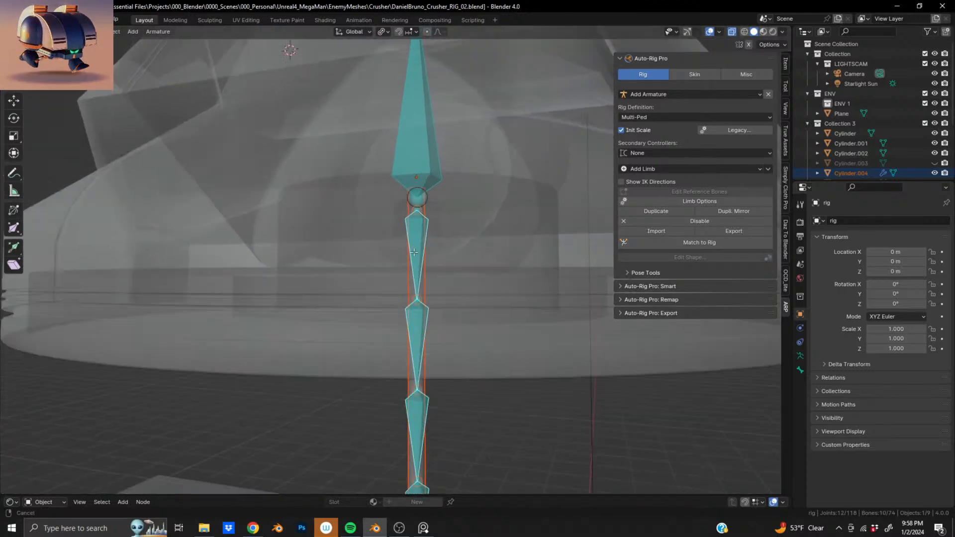
Extend the reference bone selection down the rest of the chain to the lower end of the pole.
scroll(414, 253, down, 8)
shift+middle_drag(378, 397, 383, 262)
shift+drag(311, 217, 442, 441)
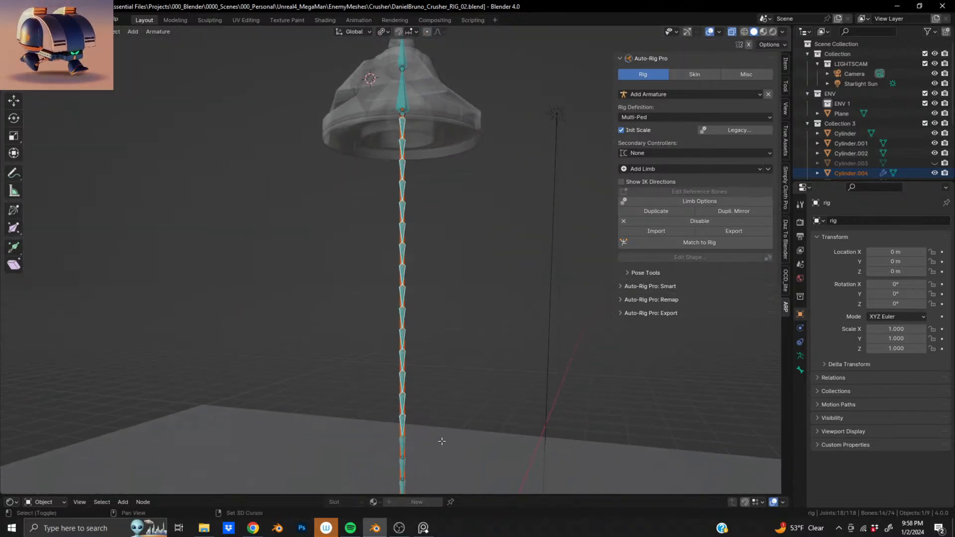
scroll(438, 442, down, 5)
shift+middle_drag(390, 440, 382, 359)
shift+drag(336, 193, 497, 460)
shift+middle_drag(412, 258, 431, 315)
scroll(418, 330, up, 7)
scroll(488, 261, up, 2)
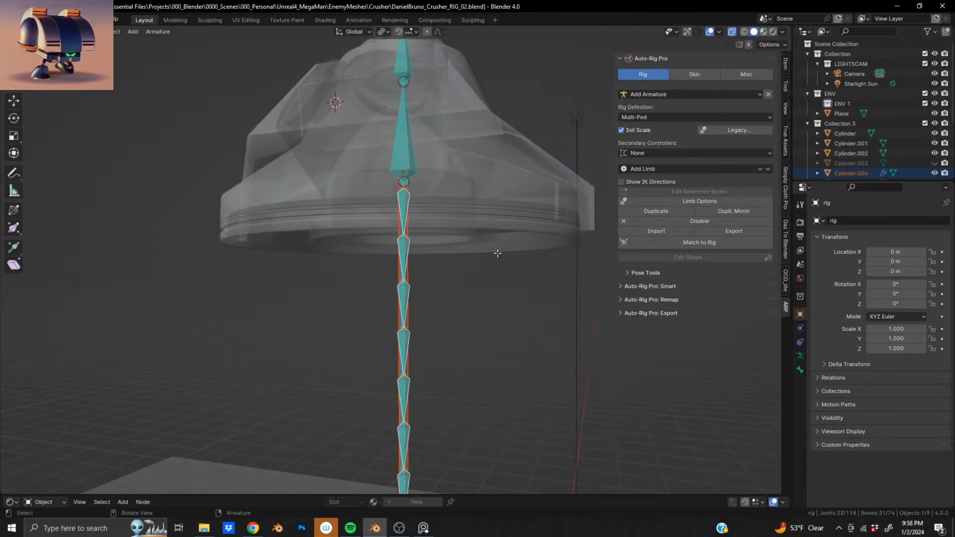
Bind the pole mesh to the selected chain bones using Heat Maps, Selected Bones Only, Preserve Volume and Scale Fix.
click(686, 77)
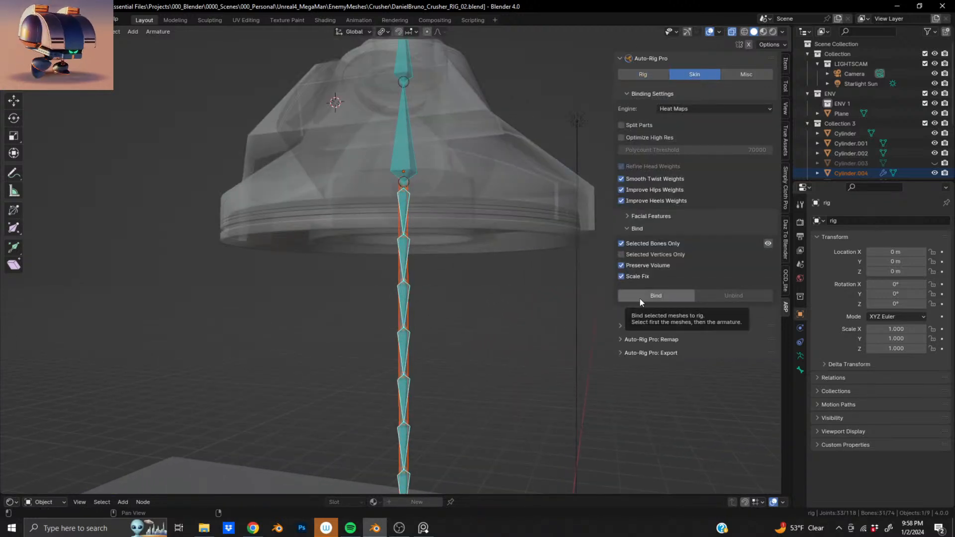
click(640, 297)
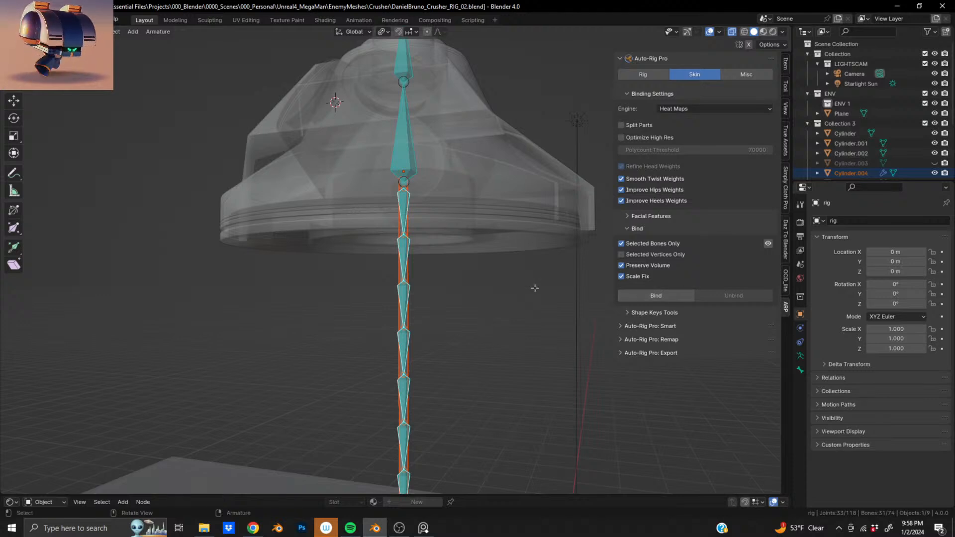
scroll(518, 298, down, 6)
shift+middle_drag(395, 373, 396, 240)
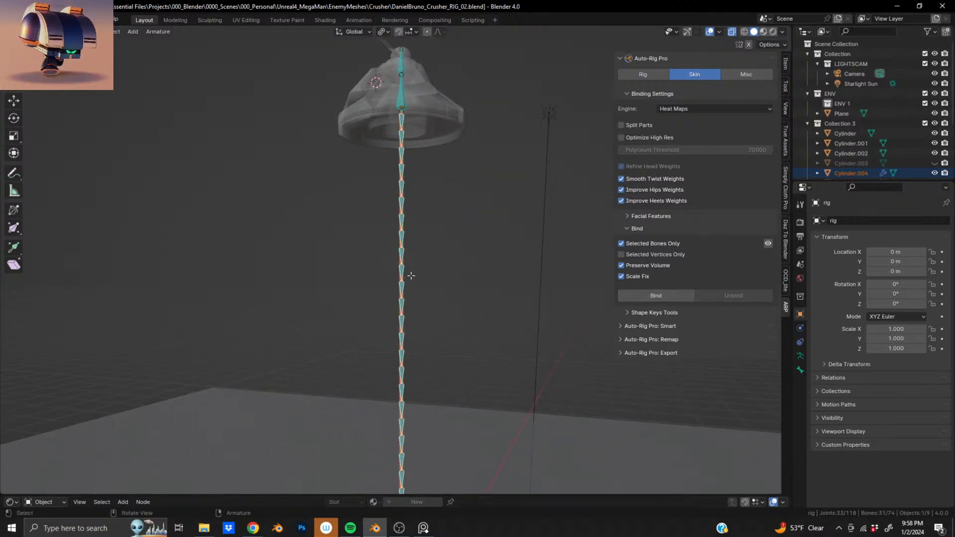
click(677, 296)
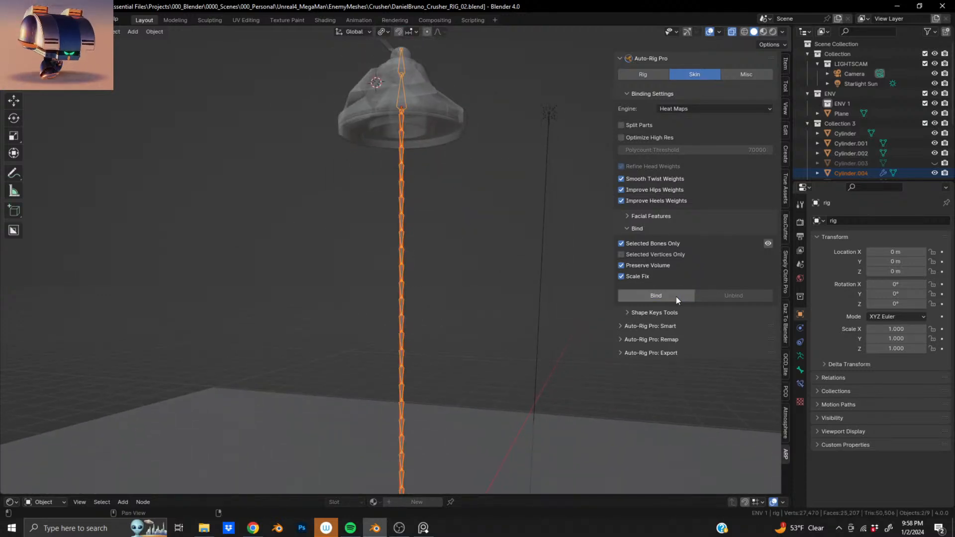
Finish editing the reference bones by running Match to Rig.
middle_drag(389, 166, 237, 222)
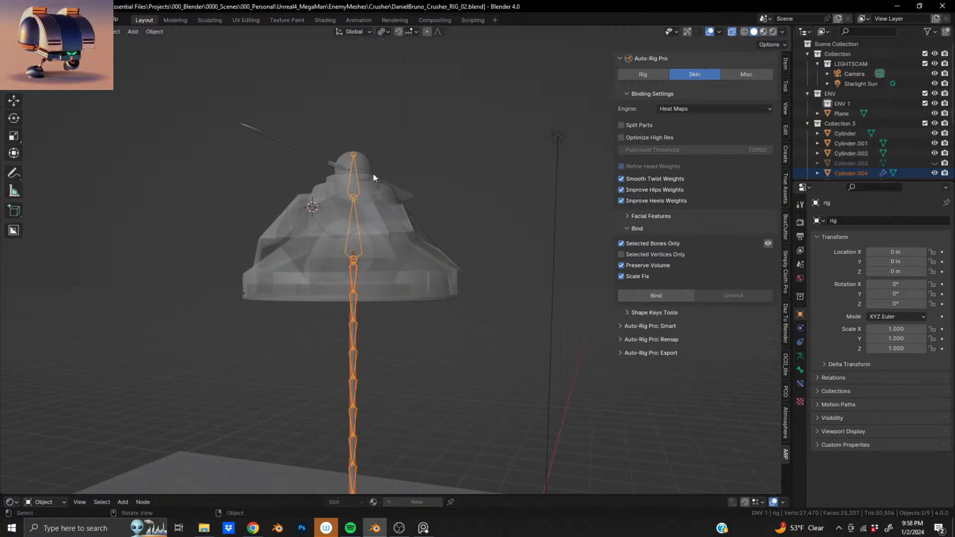
click(649, 75)
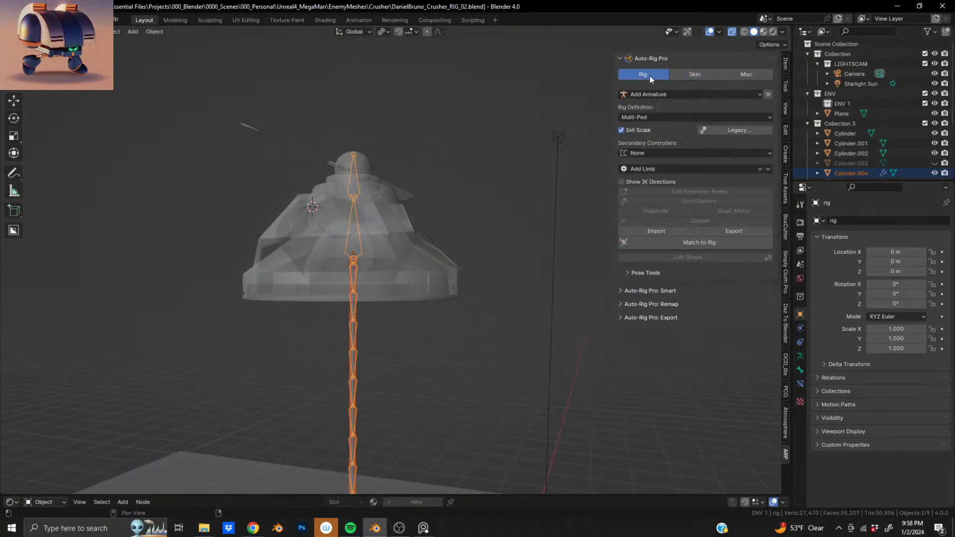
click(702, 243)
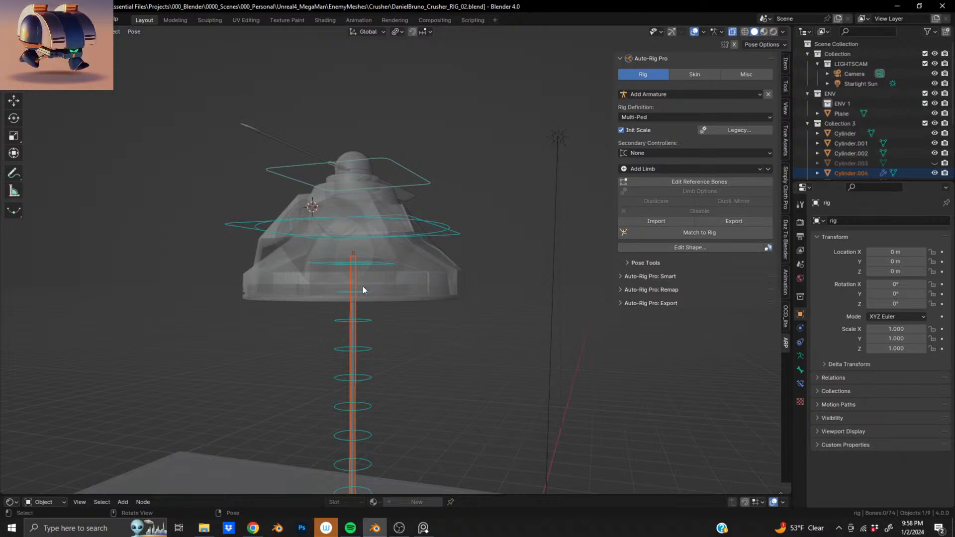
Check the pole's binding by rotating the square top controller, cancel the rotation, deselect it and return to Object mode.
click(374, 264)
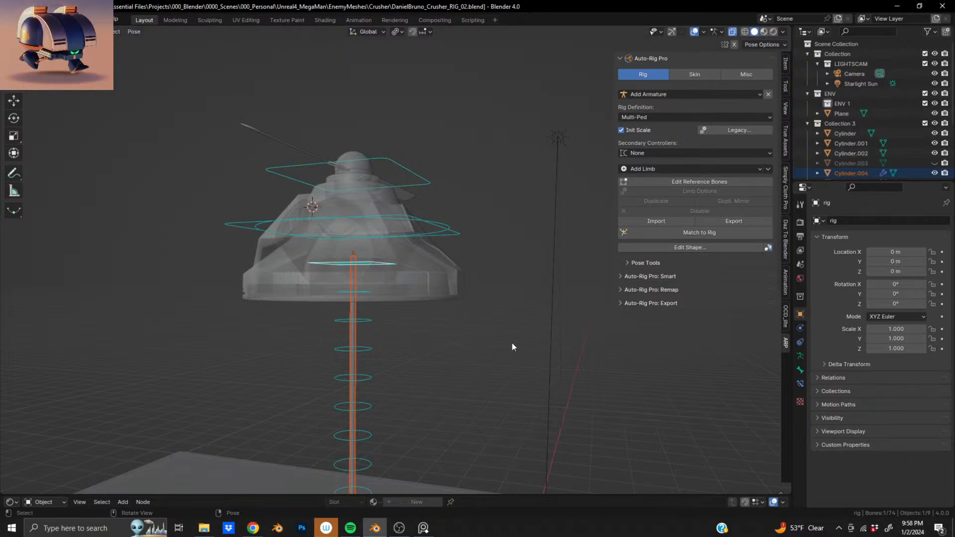
key(r)
key(Escape)
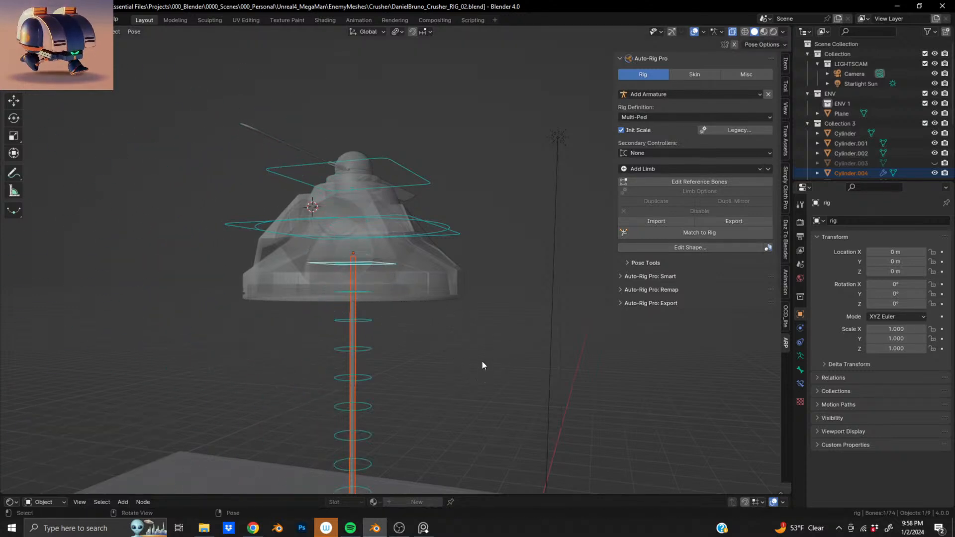
click(350, 310)
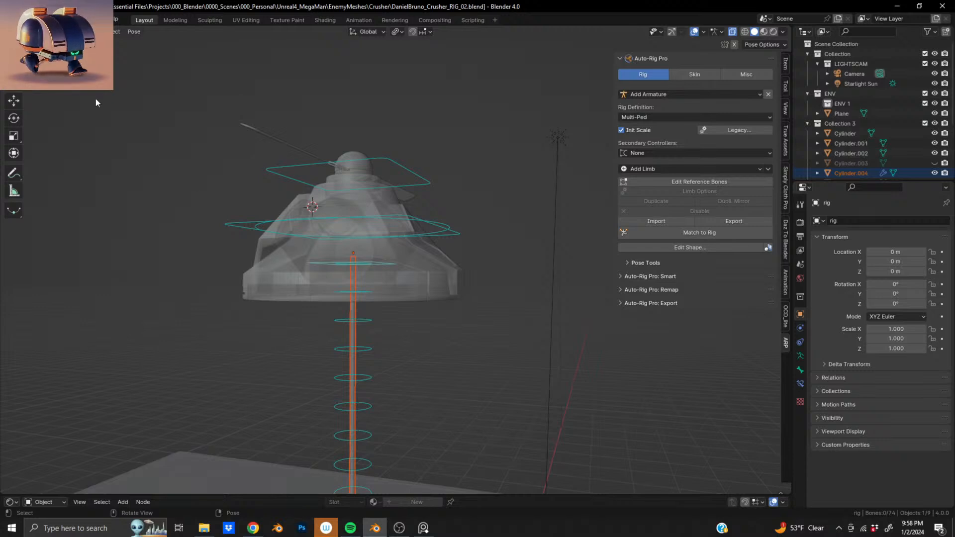
key(ctrl+Tab)
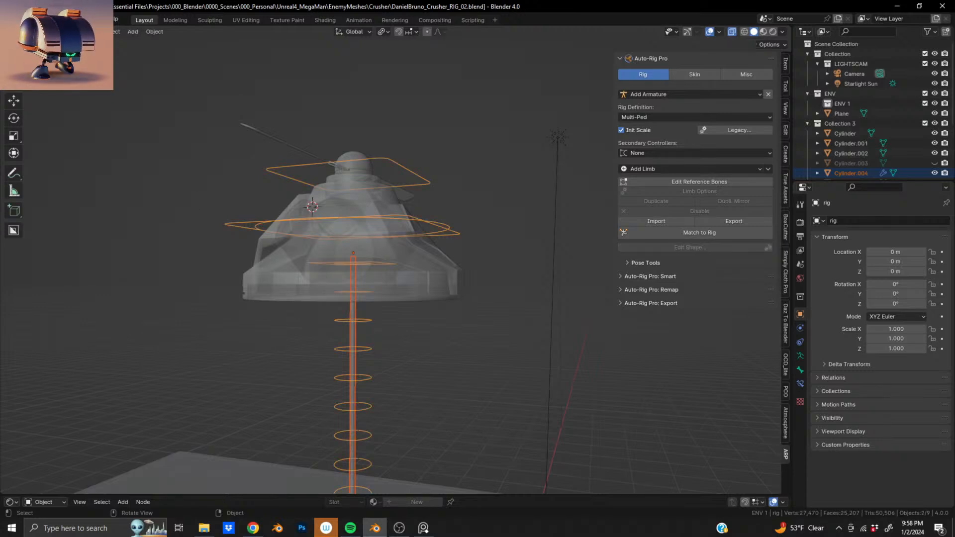
Remove the rig modifier from the pole mesh and bind the mesh to the rig again using Heat Maps and Selected Bones Only.
click(346, 310)
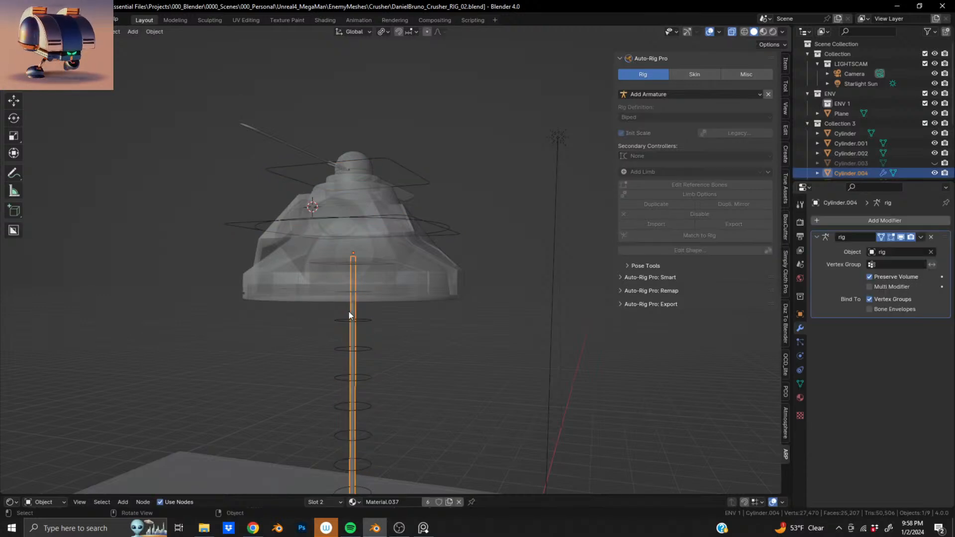
click(931, 237)
middle_drag(499, 305, 441, 253)
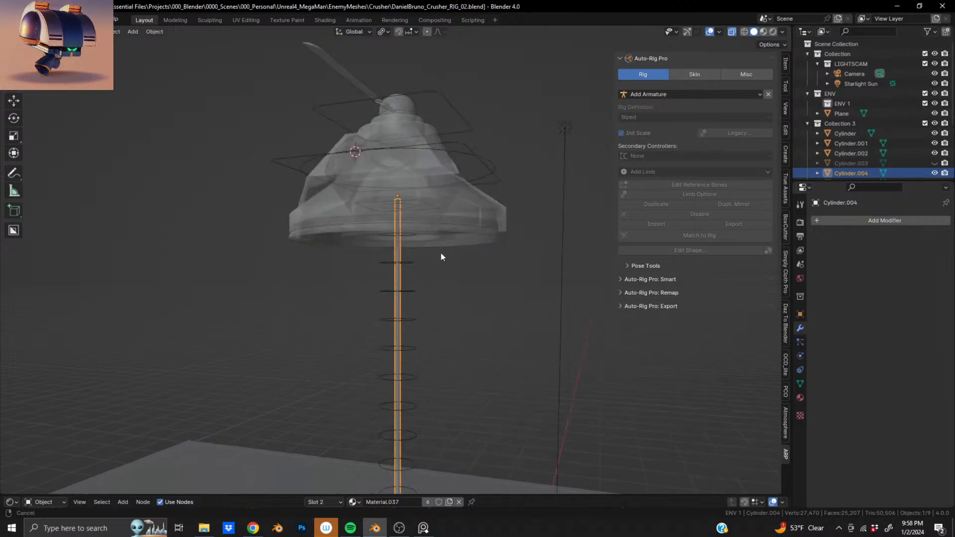
shift+click(410, 260)
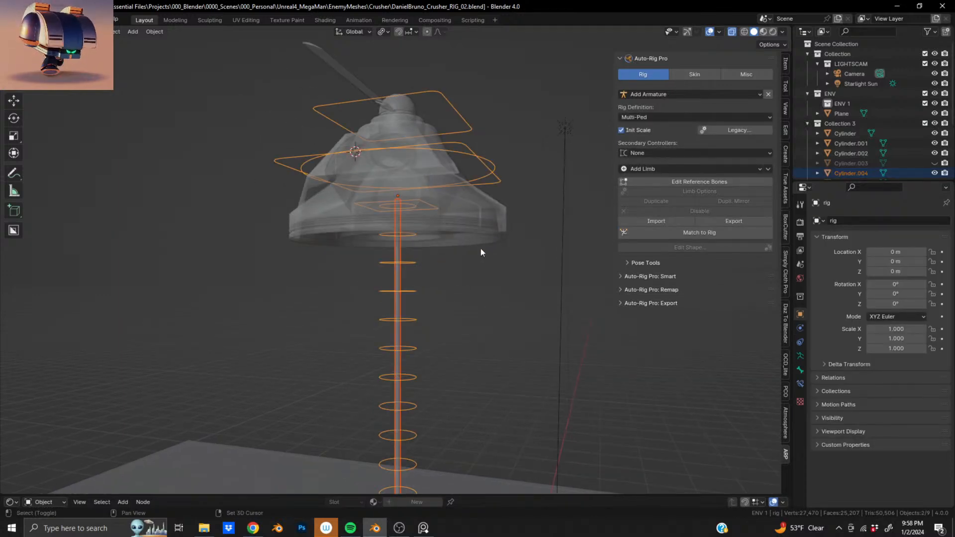
click(693, 74)
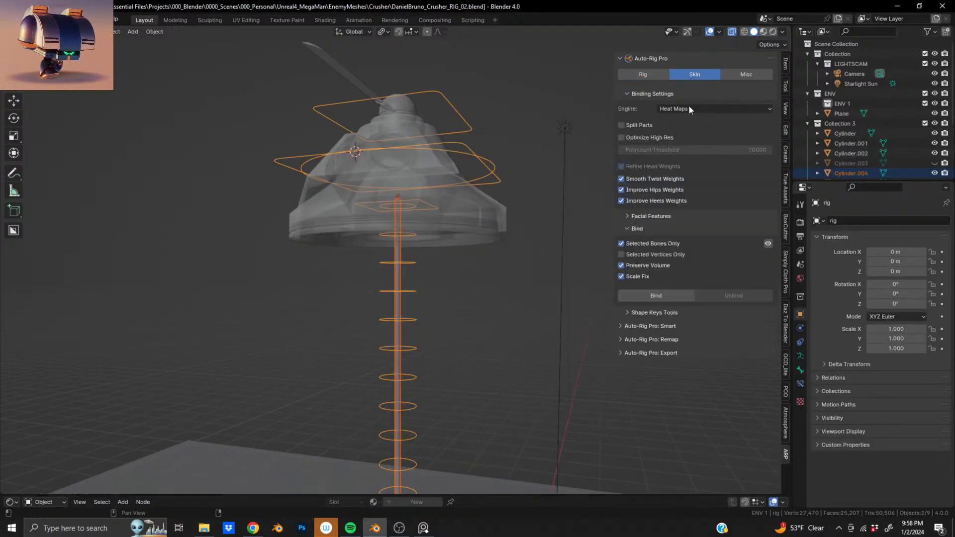
click(654, 293)
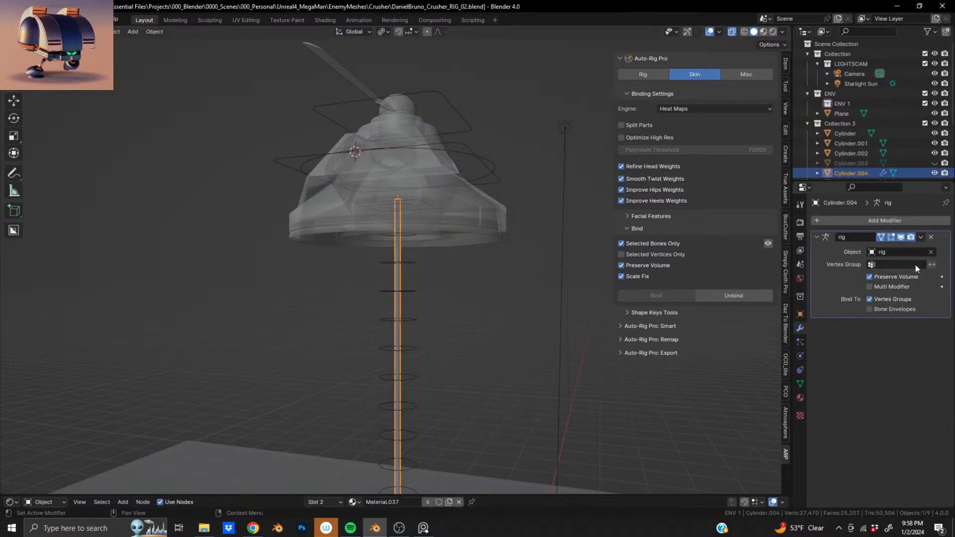
Test-rotate the rig's top chain controller in Pose mode, undo the rotation and return to Object mode.
click(410, 232)
click(407, 239)
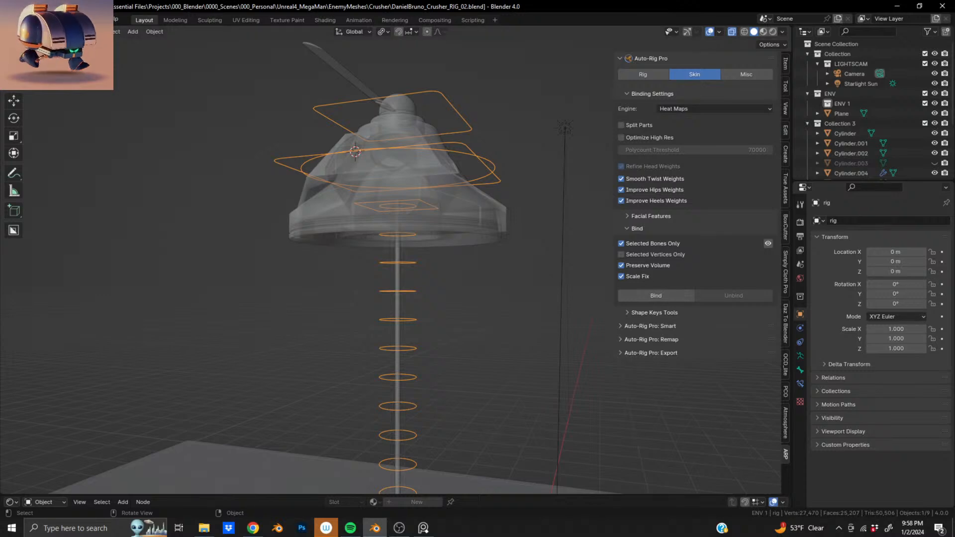
key(ctrl+Tab)
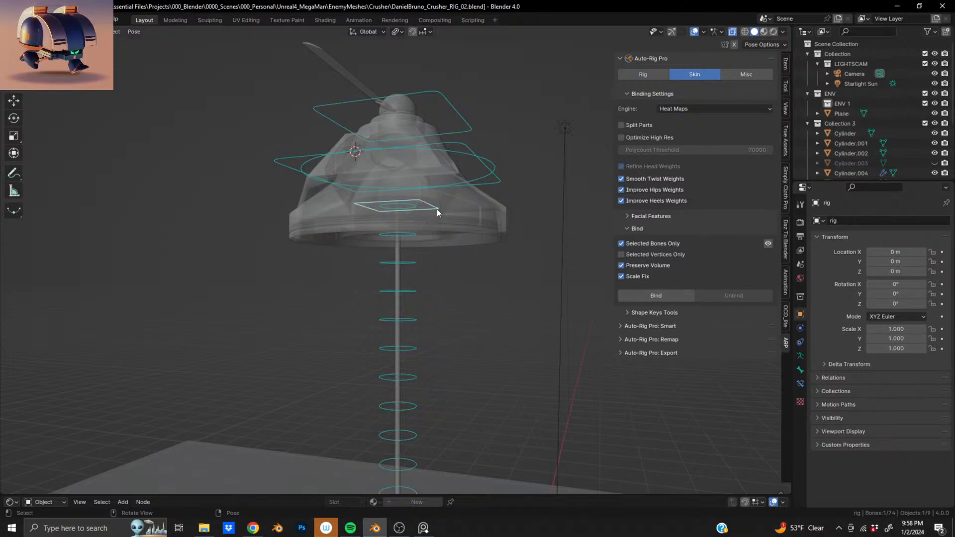
key(r)
click(464, 299)
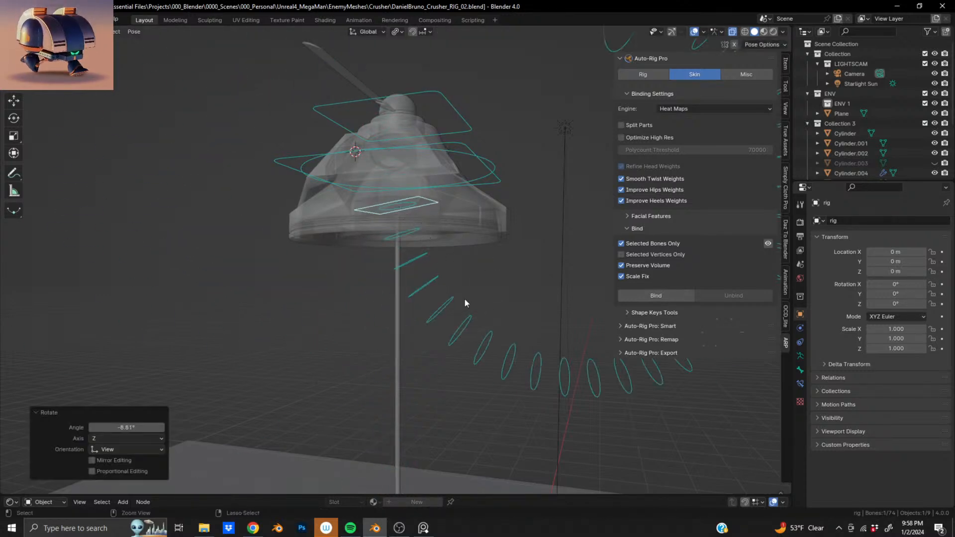
key(ctrl+z)
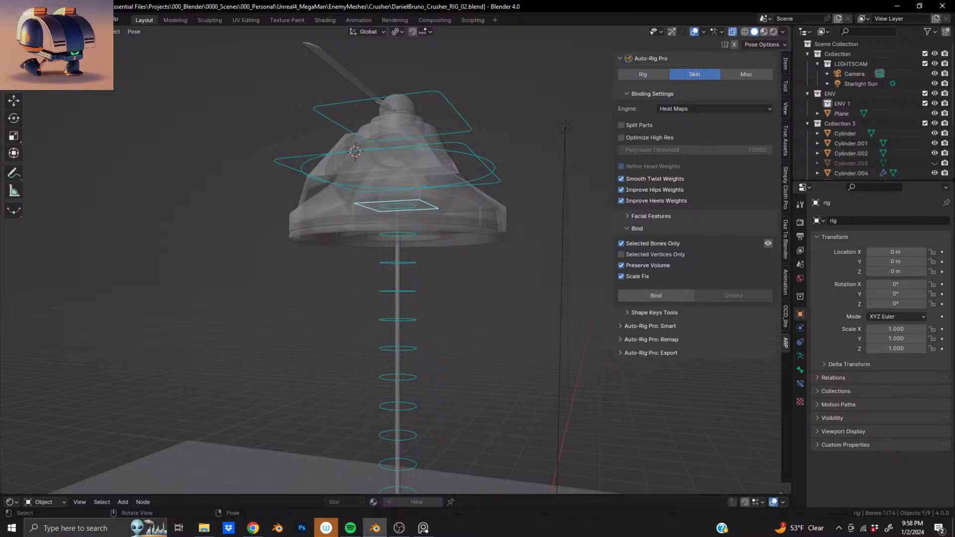
key(ctrl+Tab)
Look through the binding engine options, keep Heat Maps, and remove the rig modifier from the pole mesh.
click(402, 244)
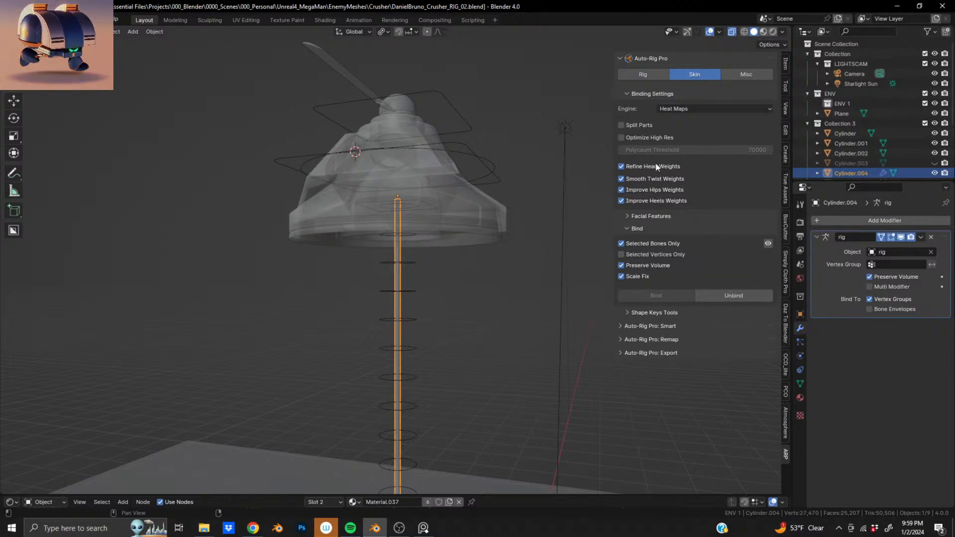
click(696, 109)
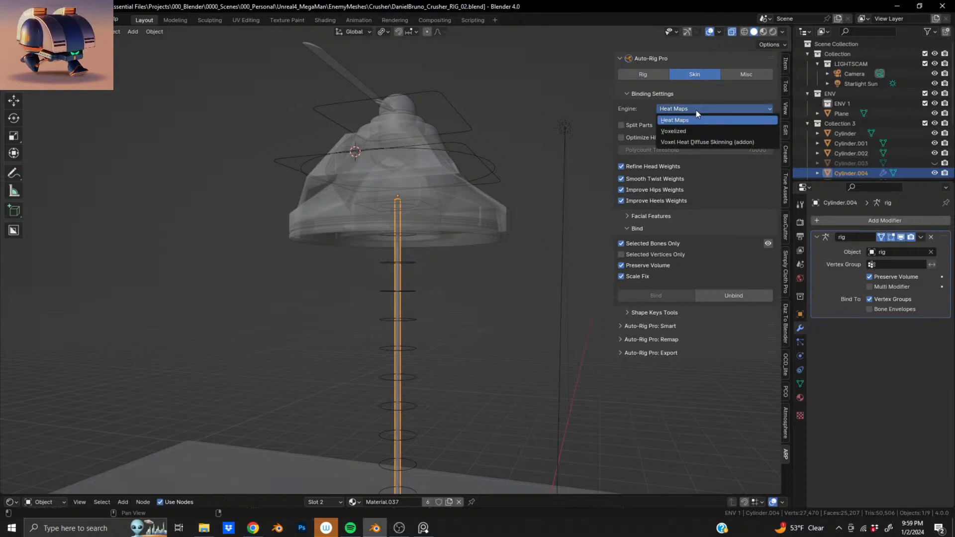
click(697, 109)
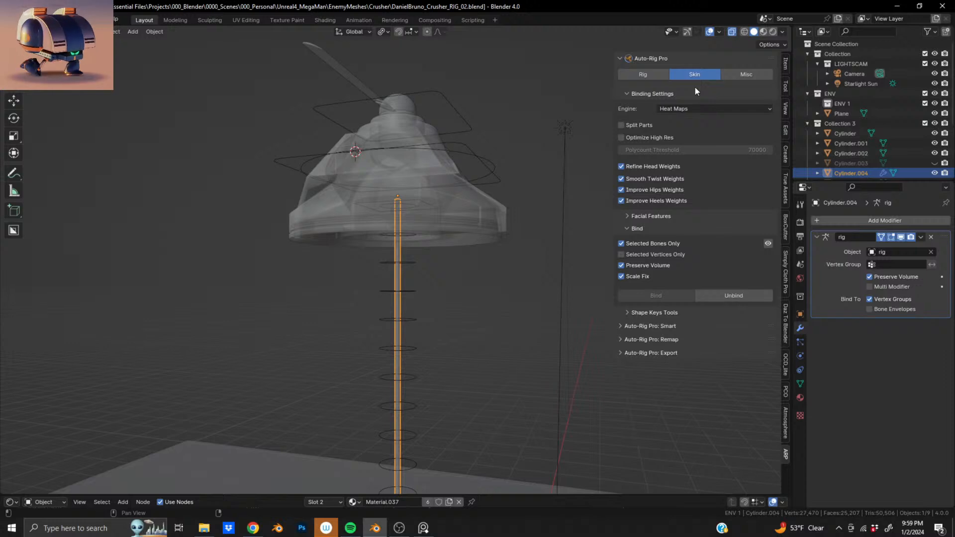
click(416, 265)
click(398, 247)
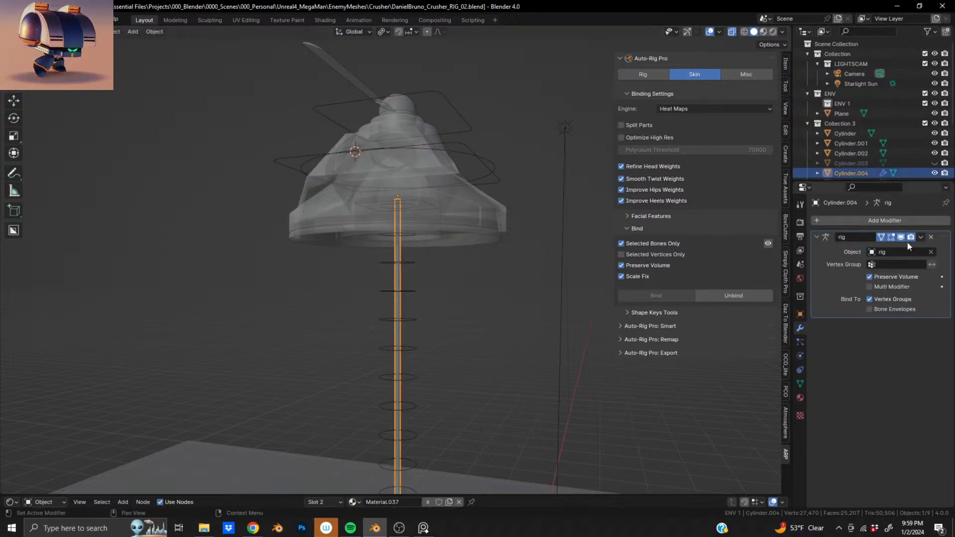
click(932, 237)
scroll(415, 243, down, 2)
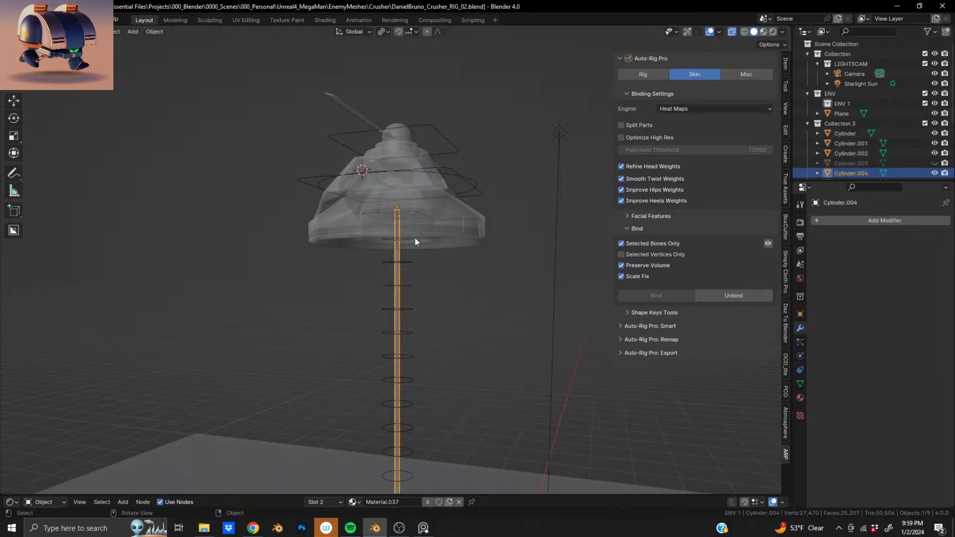
Try parenting the spiked base mesh to the pole mesh as an object with its transform kept.
click(410, 263)
key(KP_Decimal)
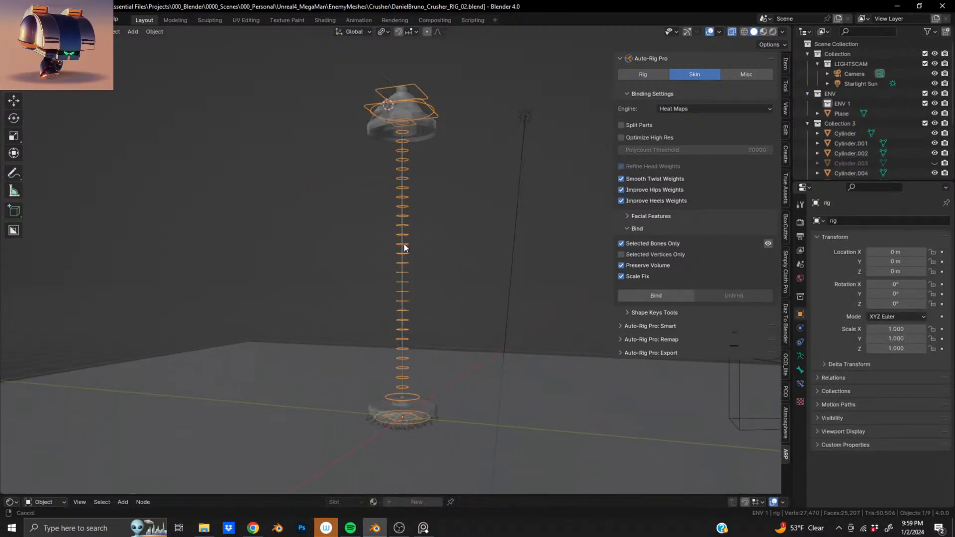
mouse_move(404, 244)
middle_down()
mouse_move(404, 228)
mouse_move(383, 330)
mouse_move(398, 226)
middle_up()
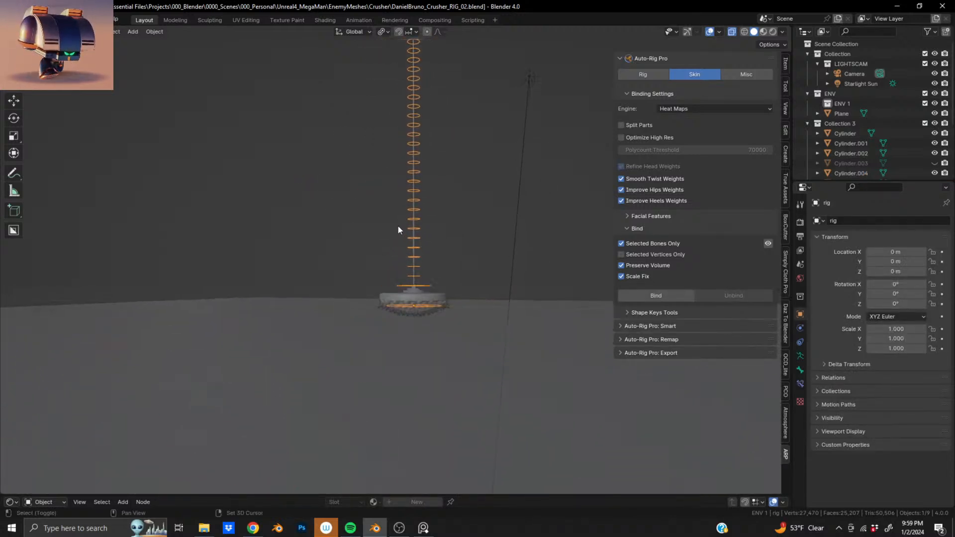
scroll(399, 234, up, 5)
middle_drag(445, 324, 449, 361)
scroll(426, 299, up, 5)
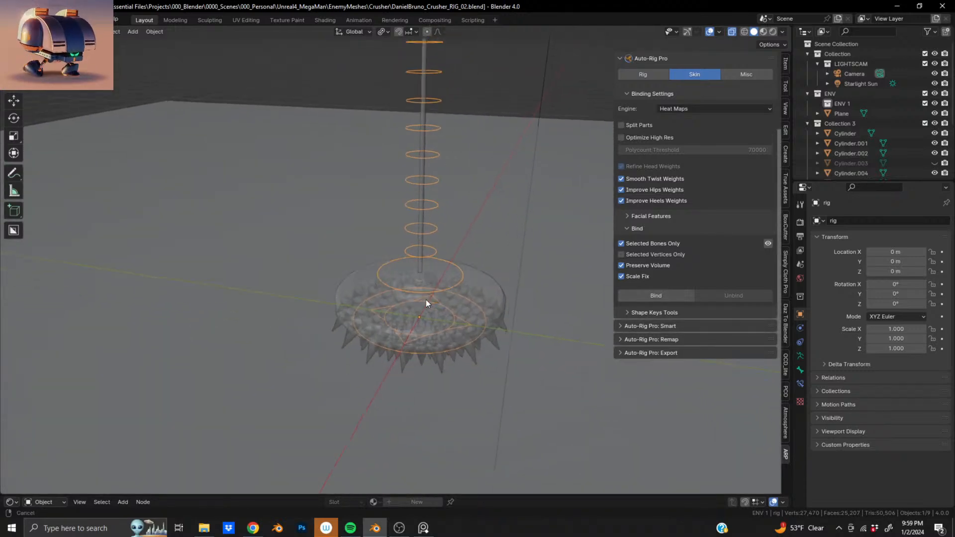
click(335, 288)
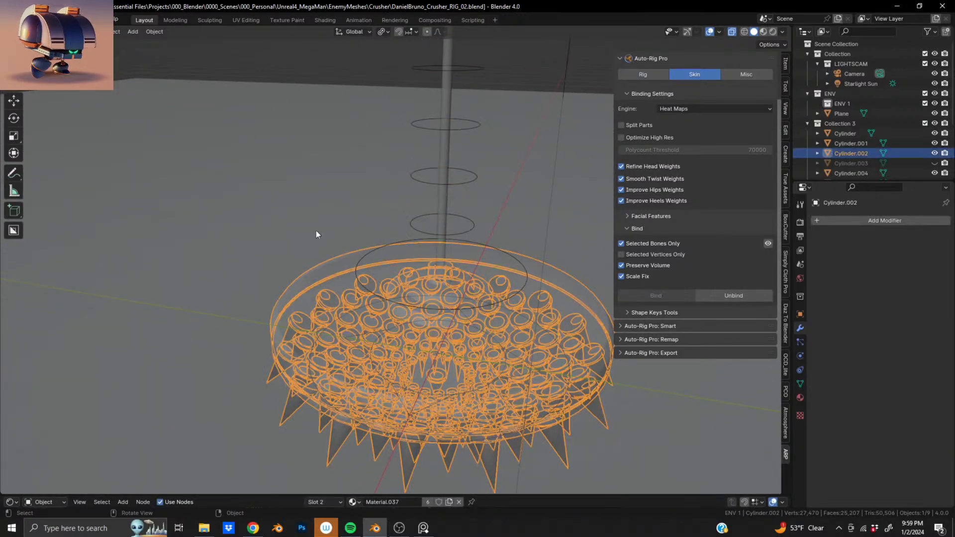
shift+click(450, 87)
key(ctrl+p)
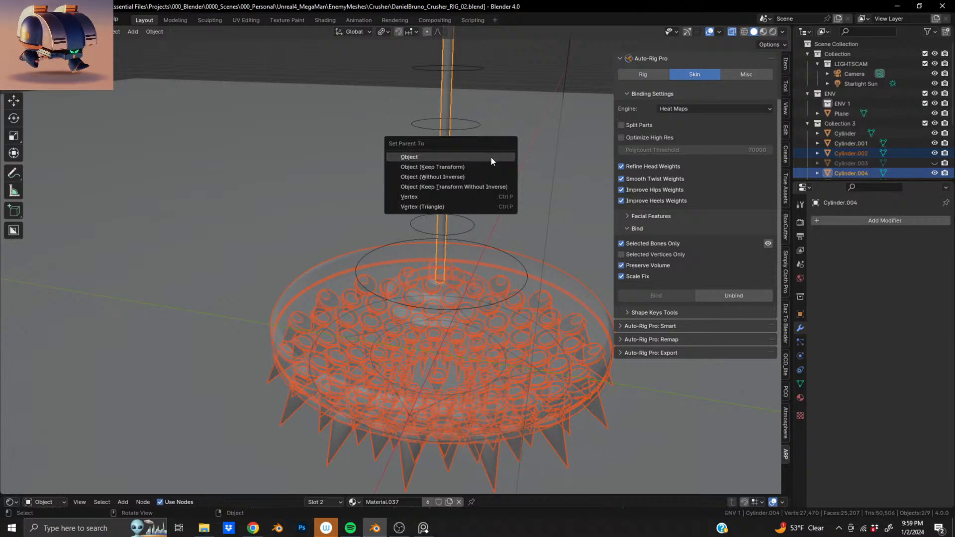
click(469, 167)
Try binding the pole mesh to the rig with Heat Maps and Selected Bones Only.
scroll(433, 168, down, 8)
middle_drag(434, 168, 379, 228)
click(391, 229)
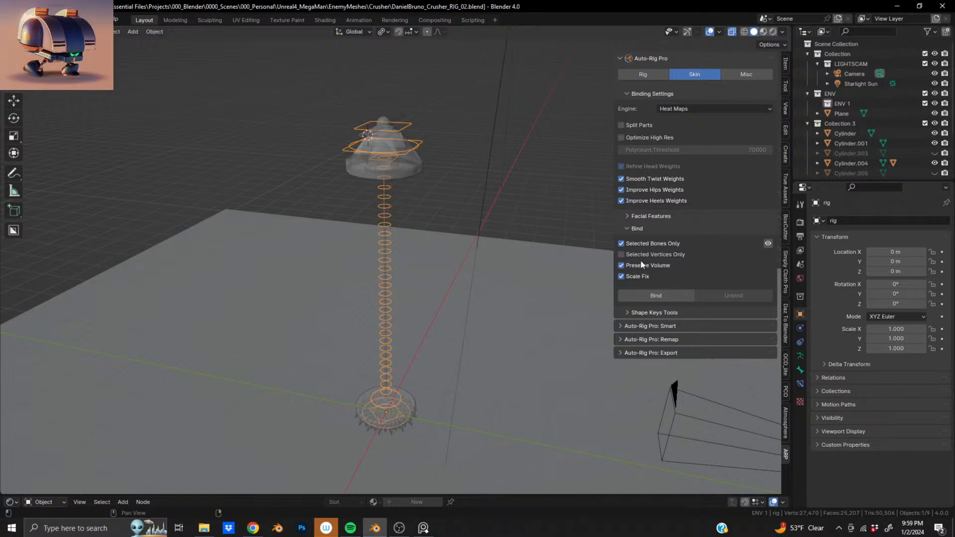
shift+click(386, 354)
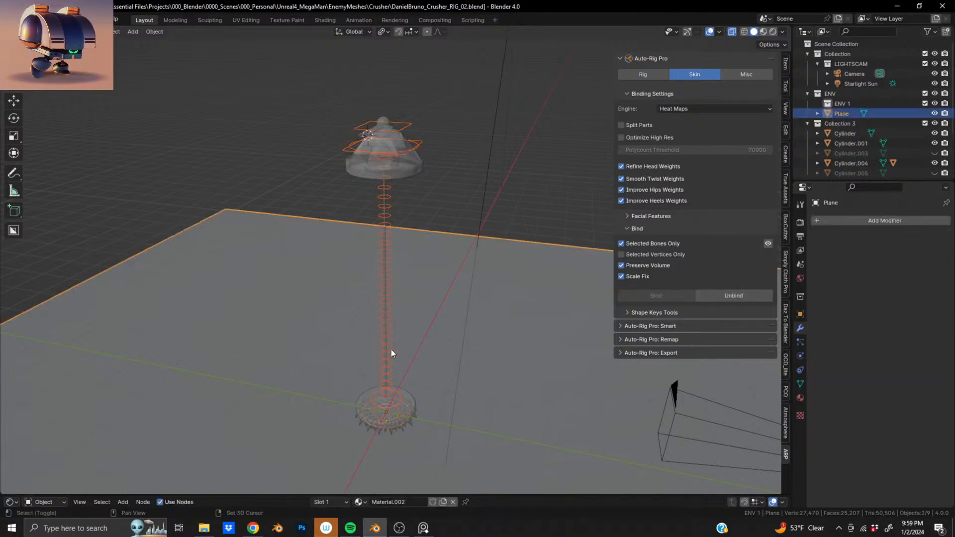
key(ctrl+z)
scroll(390, 354, up, 6)
scroll(389, 358, up, 3)
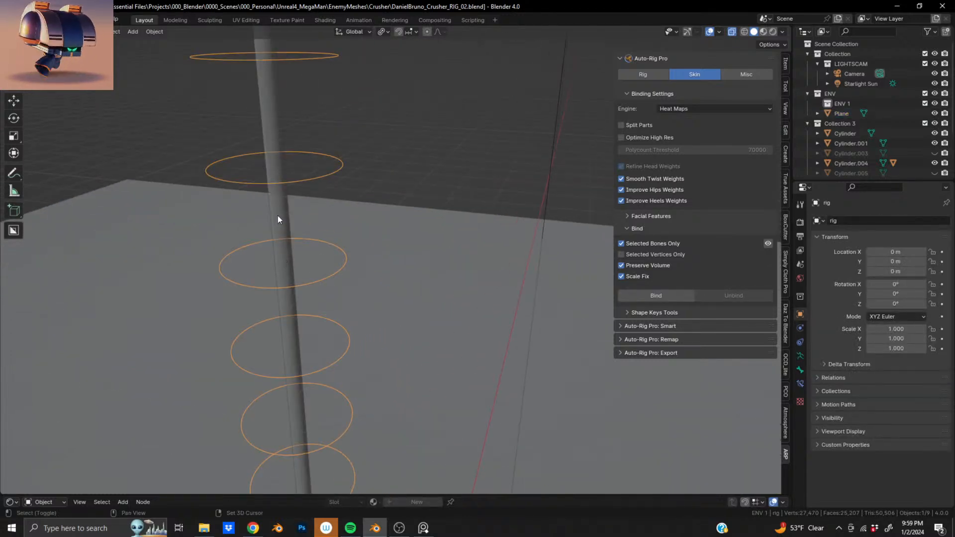
shift+click(277, 236)
shift+click(335, 244)
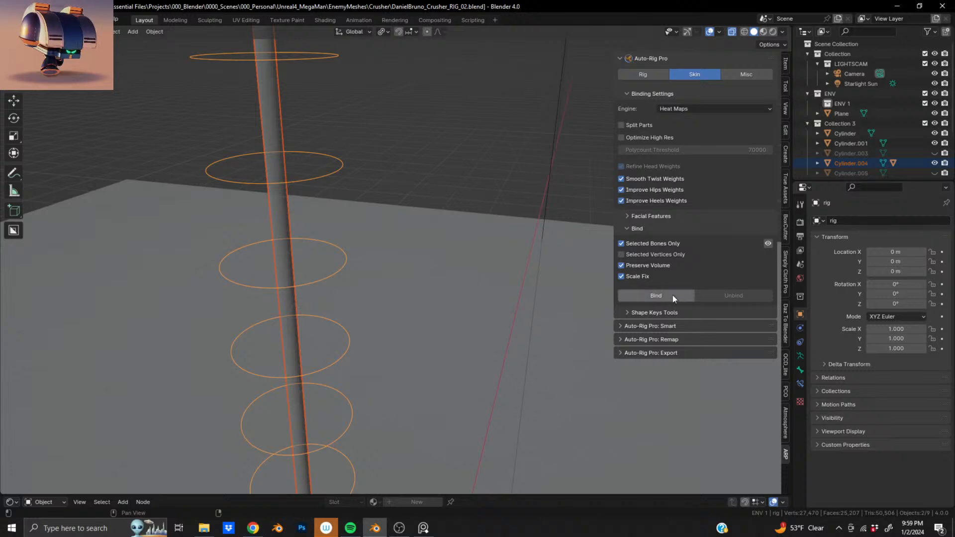
scroll(448, 303, down, 5)
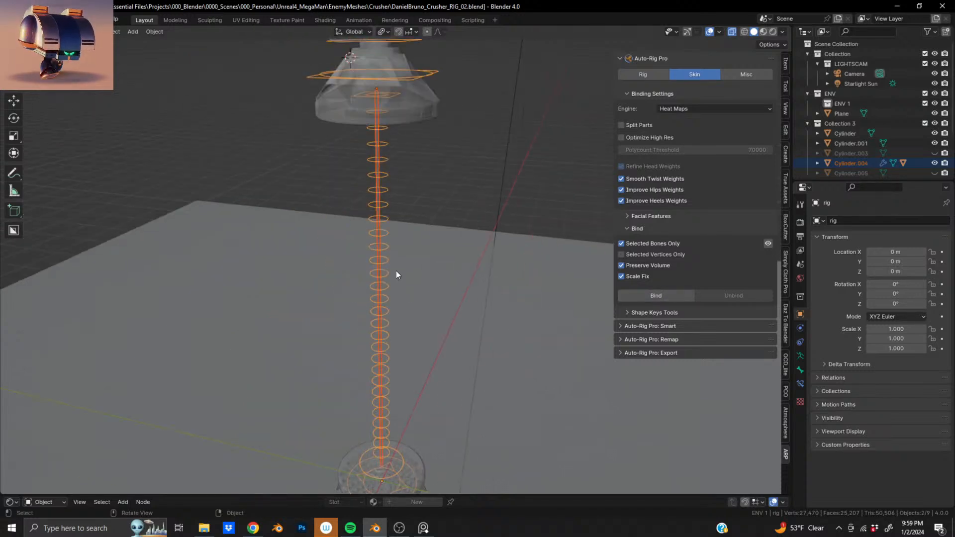
Test-rotate the square chain controller inside the head with the rig in Pose mode.
click(393, 95)
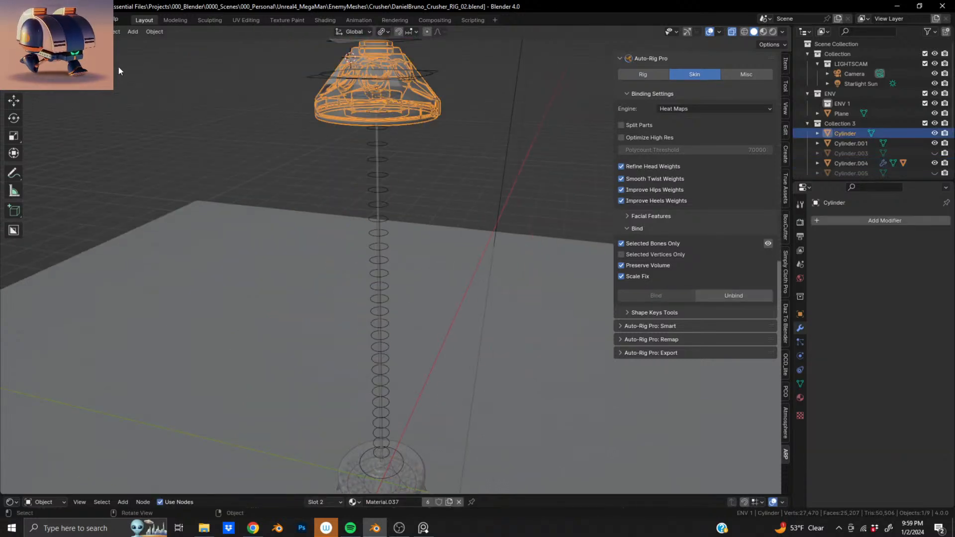
click(368, 137)
key(ctrl+Tab)
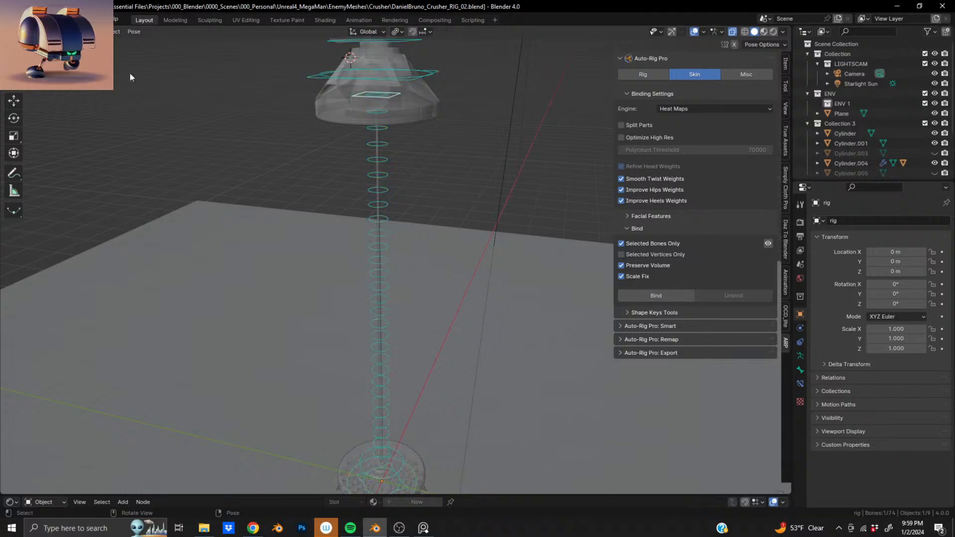
key(r)
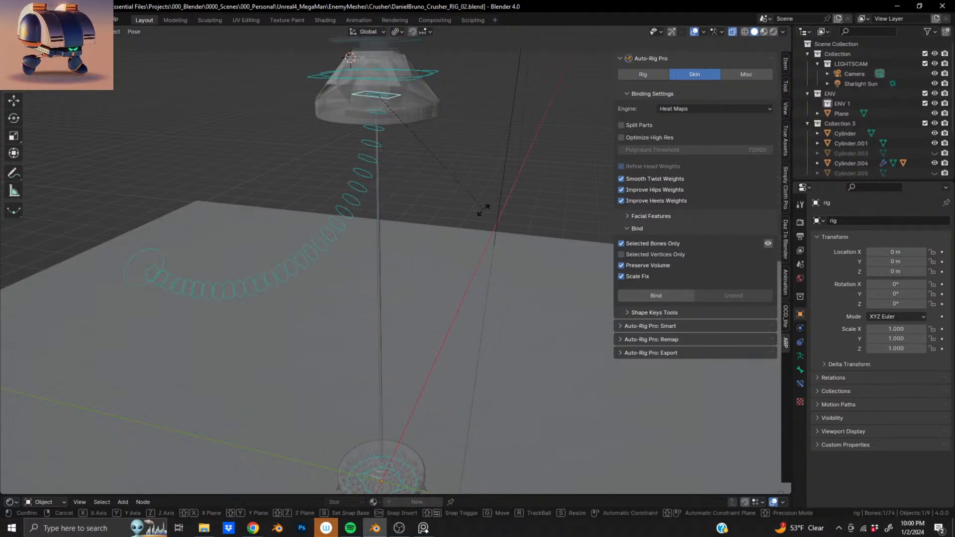
click(494, 199)
Undo the test rotation, the pole's binding and the parenting of the spiked base.
key(ctrl+z)
key(ctrl+z)
key(ctrl+z)
key(ctrl+z)
key(ctrl+z)
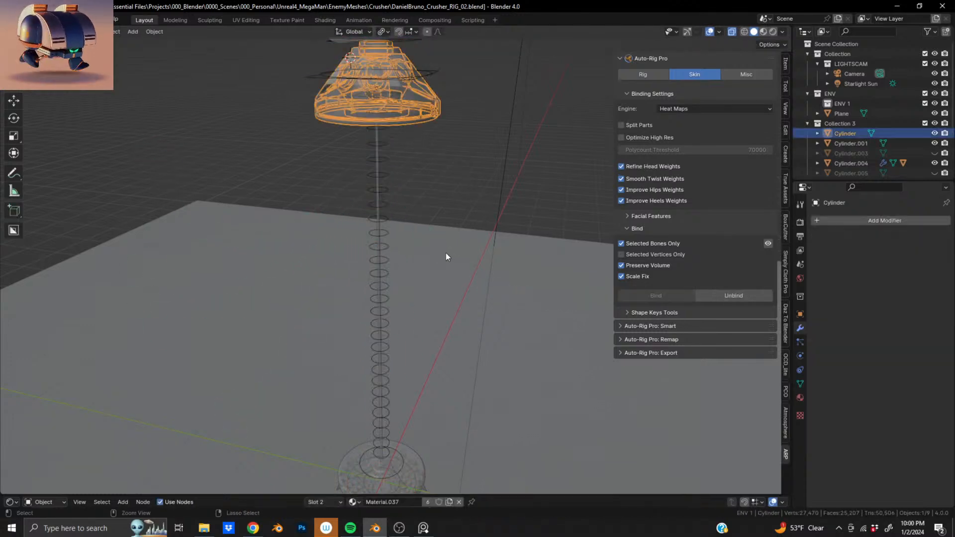
key(ctrl+z)
key(ctrl+z)
key(ctrl+z)
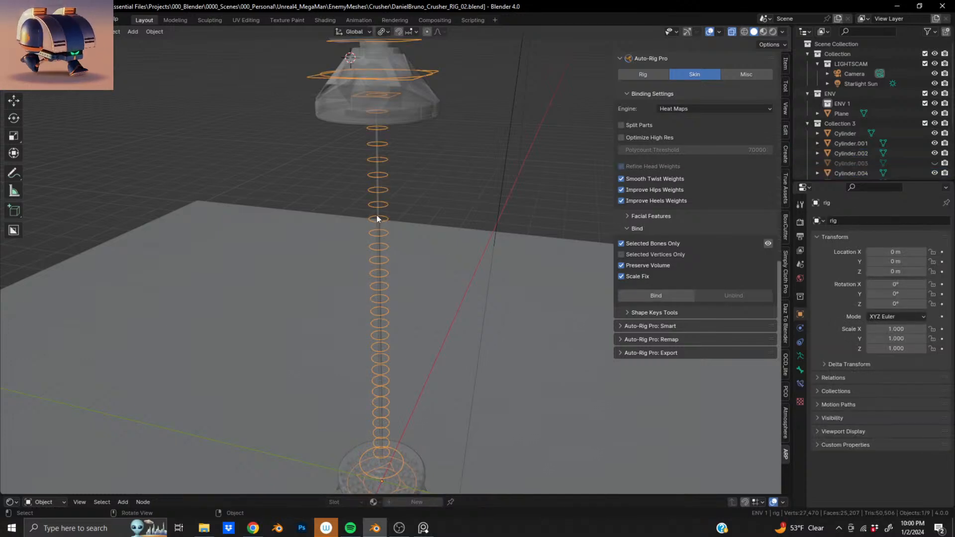
Select the pole mesh and examine how it and the ring controllers sit inside the head from several angles.
click(374, 216)
click(378, 215)
shift+middle_drag(378, 214, 401, 352)
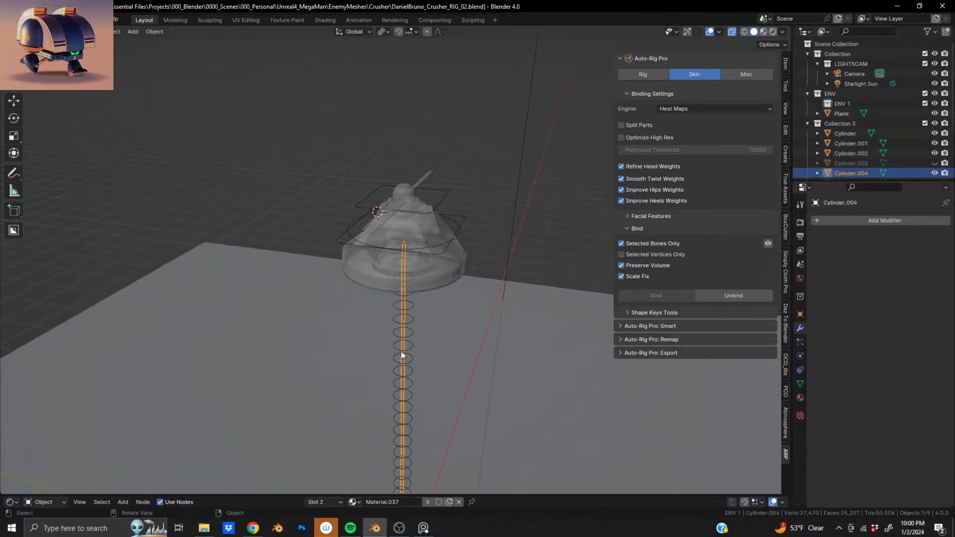
scroll(401, 352, up, 5)
scroll(400, 349, down, 2)
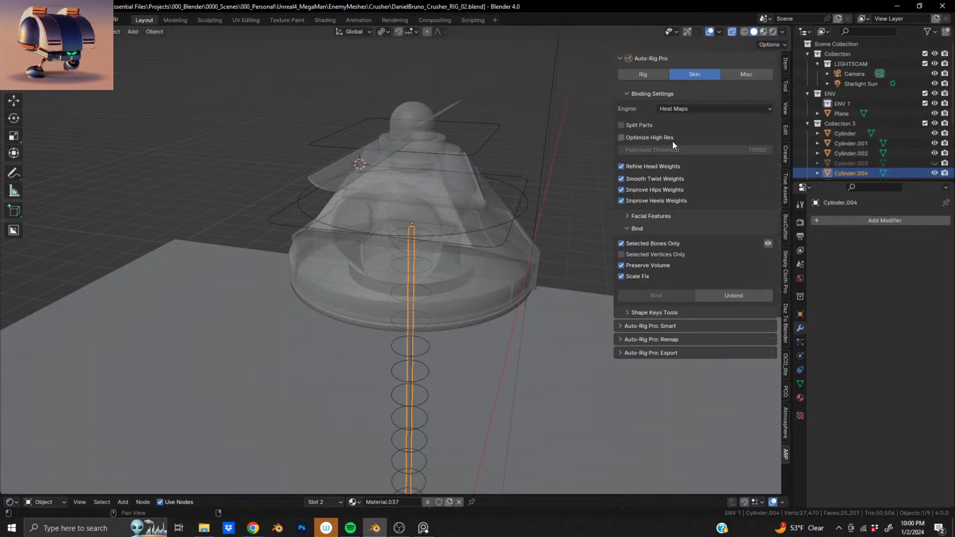
scroll(452, 213, down, 5)
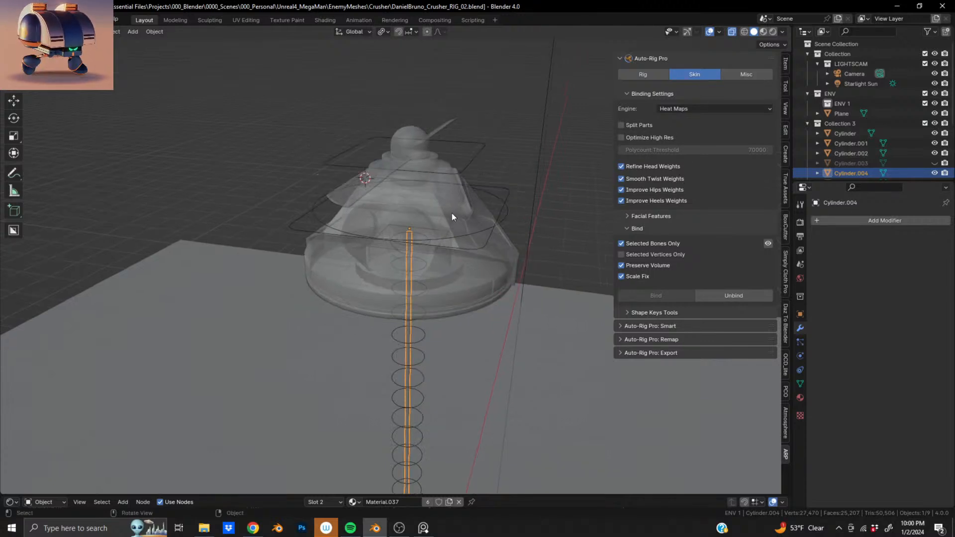
scroll(421, 259, up, 2)
middle_drag(421, 259, 501, 278)
scroll(364, 241, up, 2)
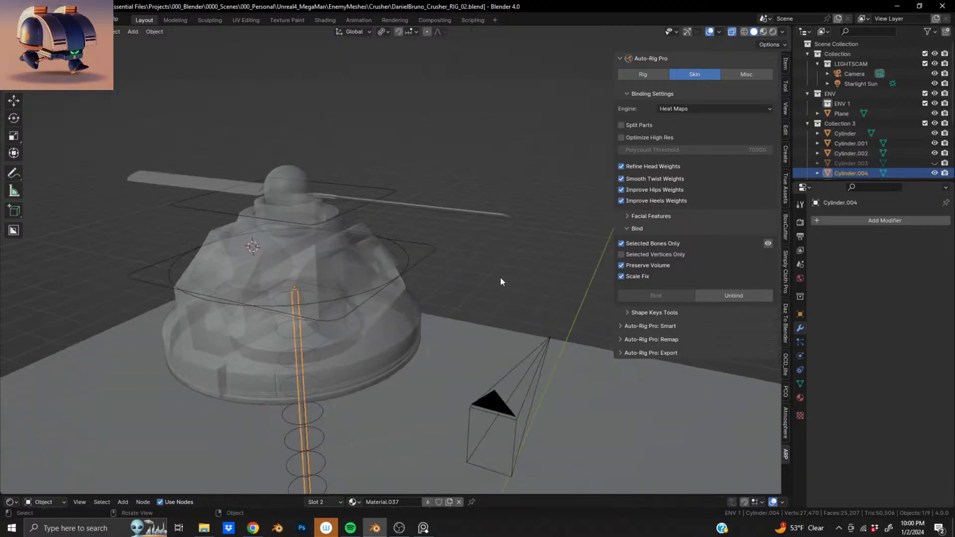
scroll(501, 278, down, 1)
shift+middle_drag(268, 271, 407, 154)
scroll(423, 217, down, 2)
middle_drag(423, 217, 400, 244)
scroll(438, 265, up, 3)
scroll(438, 265, down, 3)
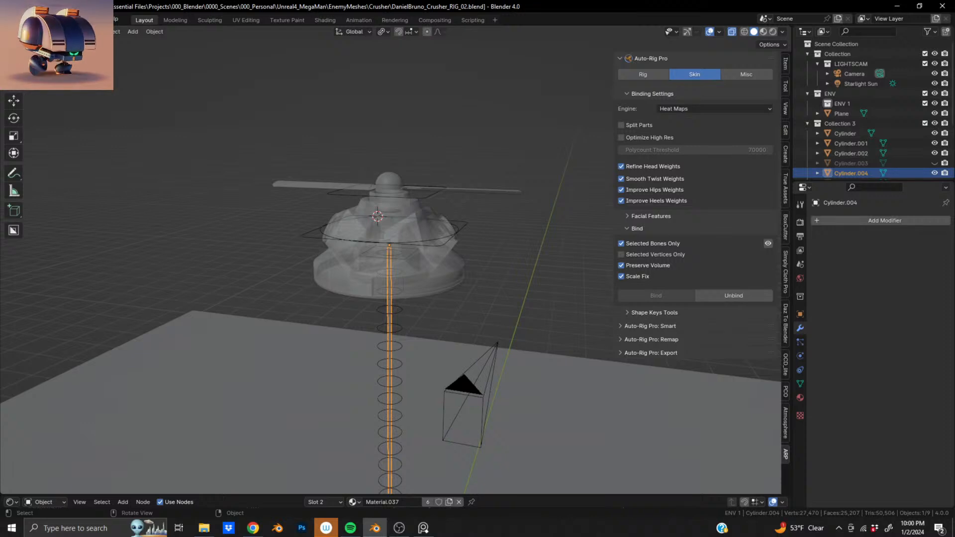
Reopen the saved Crusher RIG_02 blend file, discarding the unsaved changes.
click(17, 20)
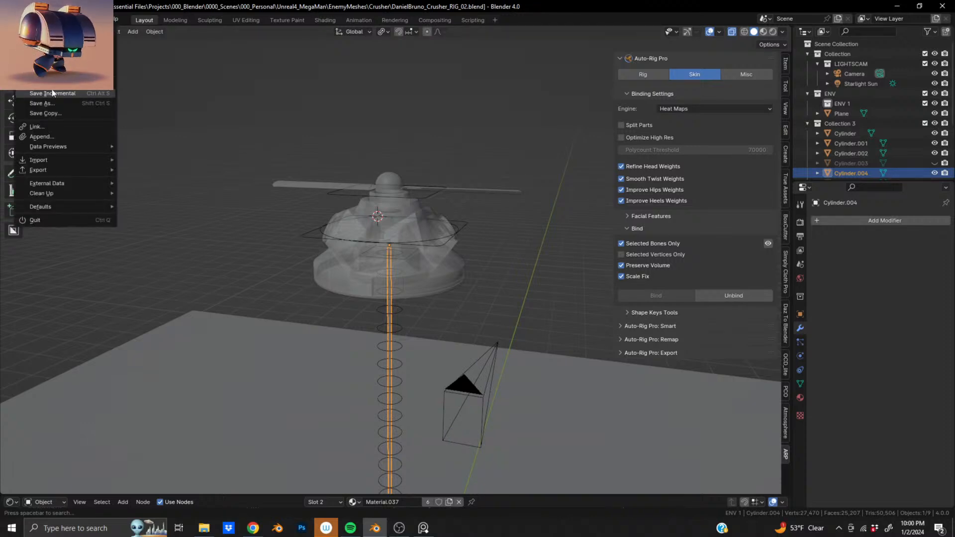
mouse_move(49, 50)
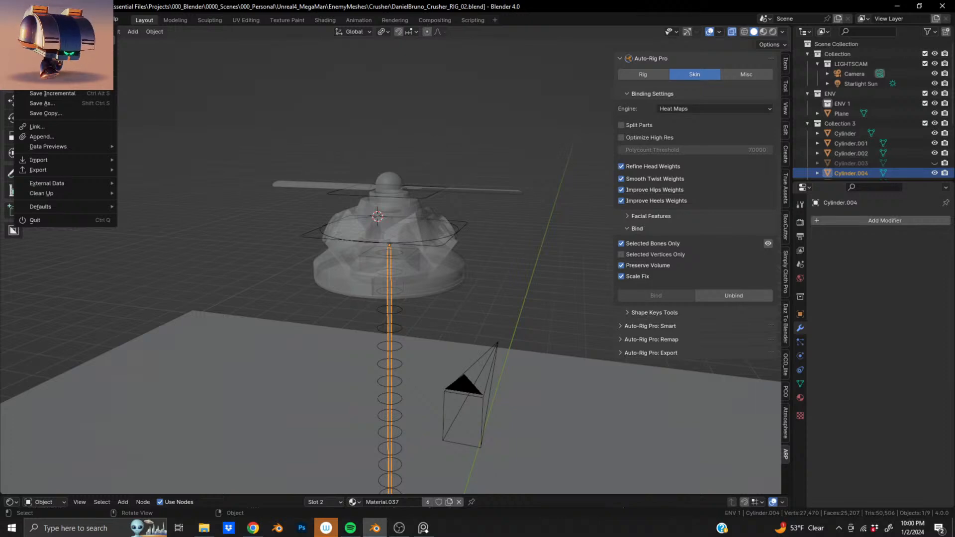
click(34, 220)
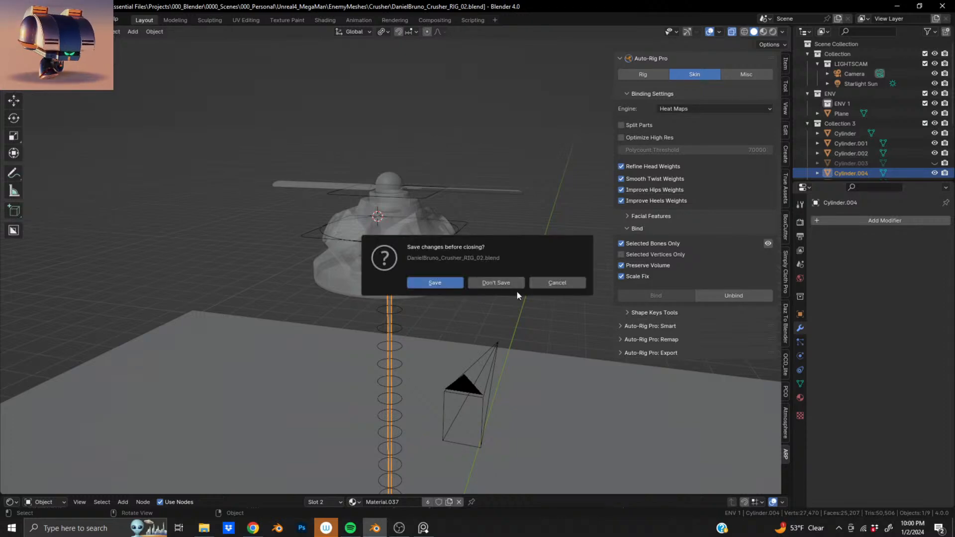
click(512, 286)
click(331, 206)
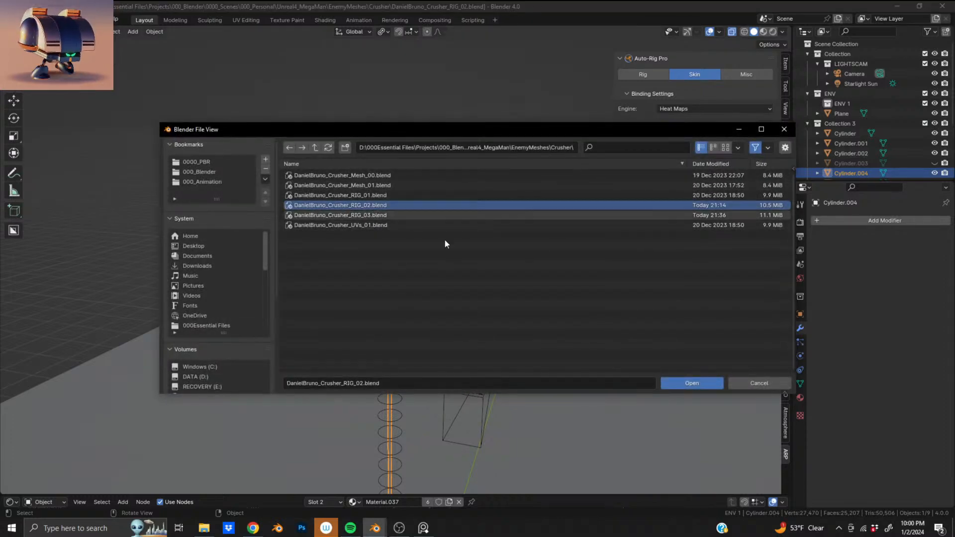
click(692, 383)
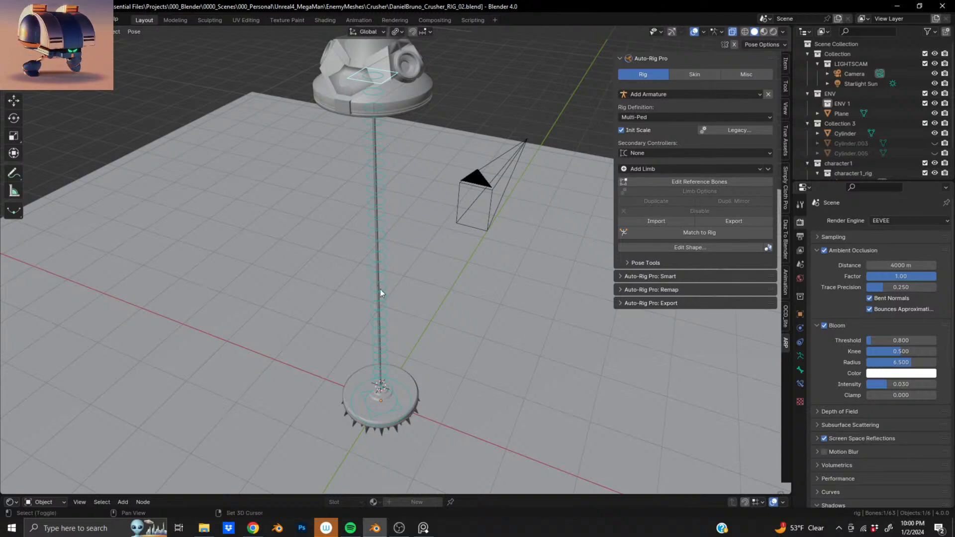
Return the rig to Object mode and separate the pole's linked geometry from the Crusher mesh into its own object.
scroll(380, 289, up, 6)
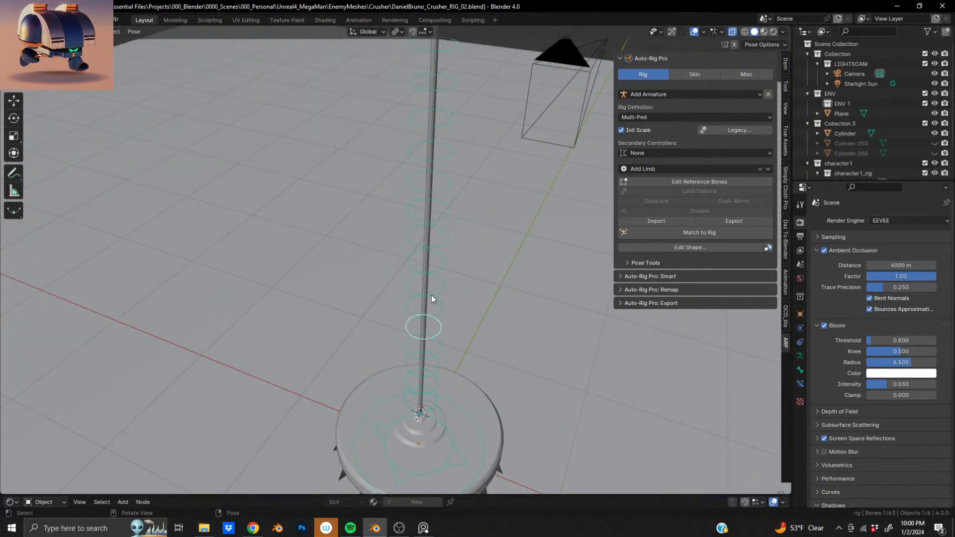
middle_drag(432, 294, 416, 228)
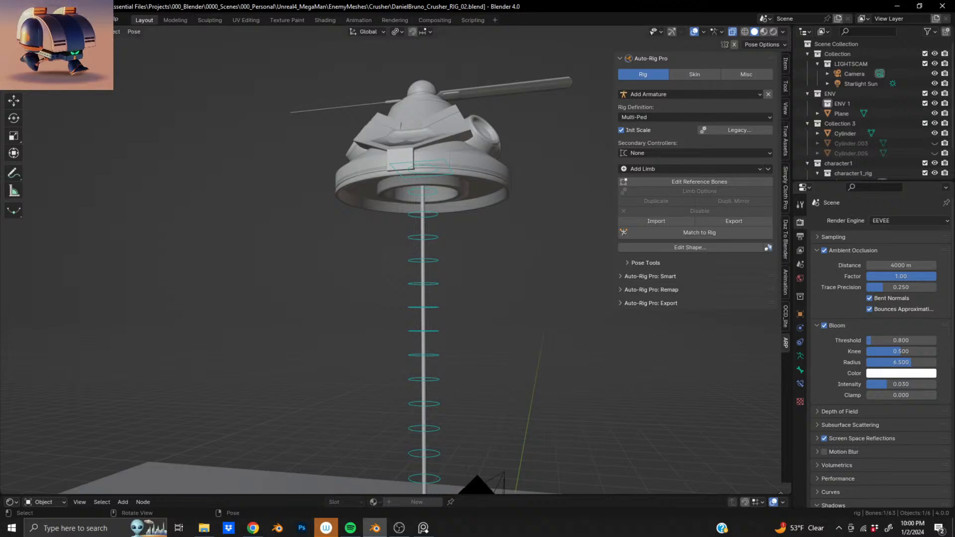
key(ctrl+Tab)
click(426, 200)
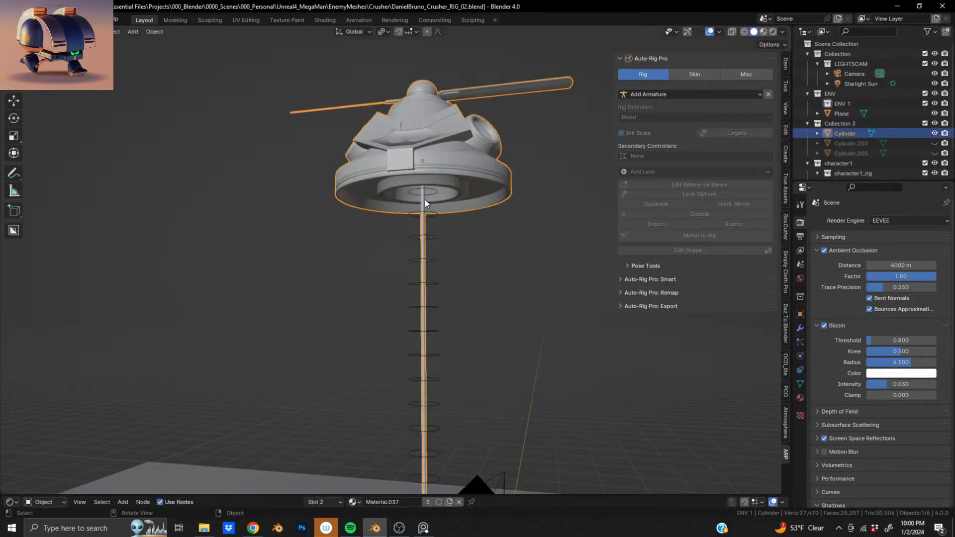
key(Tab)
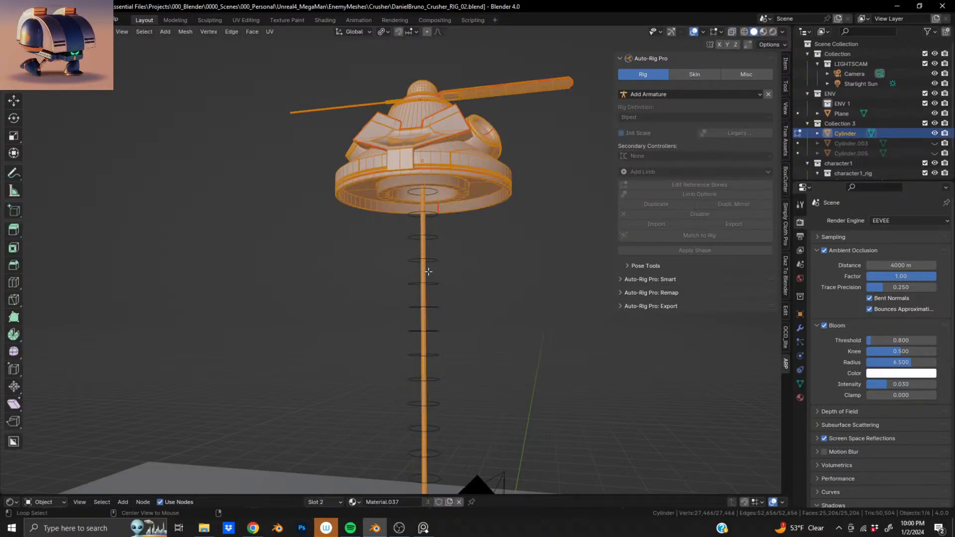
key(alt+a)
key(p)
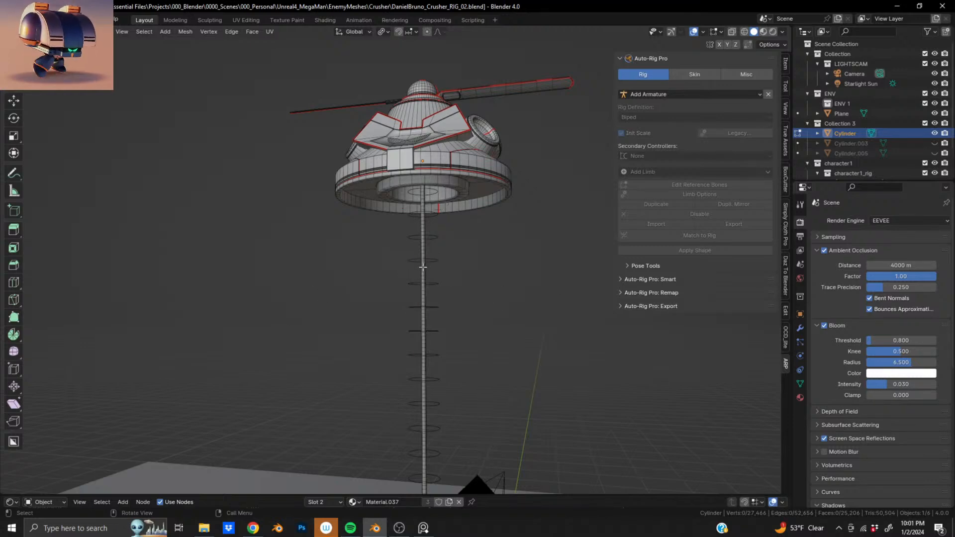
key(l)
key(p)
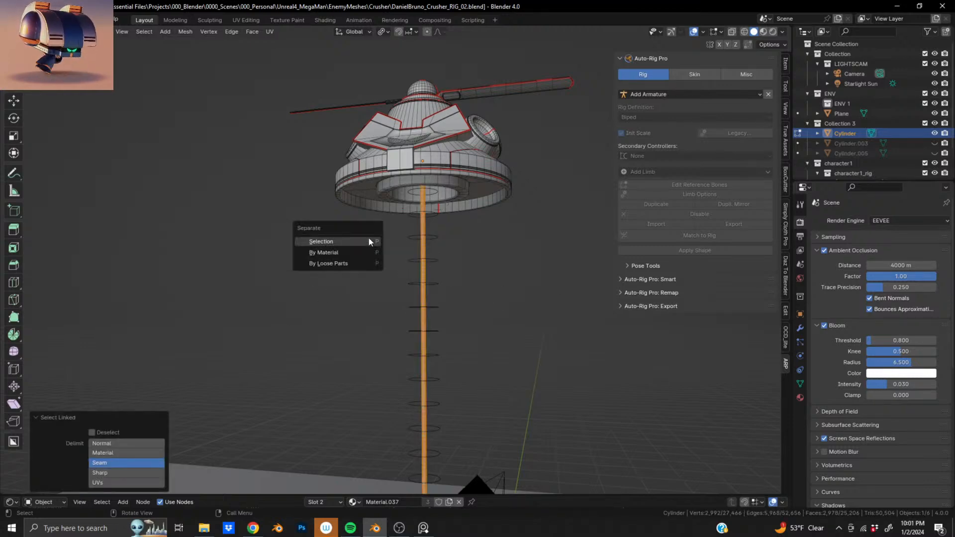
click(369, 238)
Return to Object mode, select the rig and bring up the Auto-Rig Pro skin binding settings.
middle_drag(366, 234, 426, 270)
scroll(426, 269, down, 3)
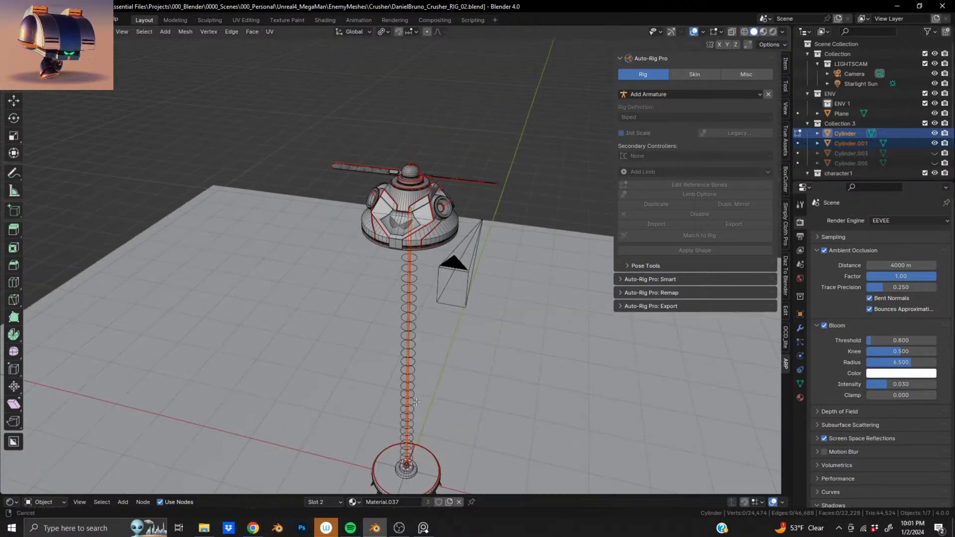
shift+middle_drag(411, 401, 393, 302)
scroll(392, 302, up, 4)
shift+middle_drag(369, 233, 376, 297)
scroll(386, 293, up, 3)
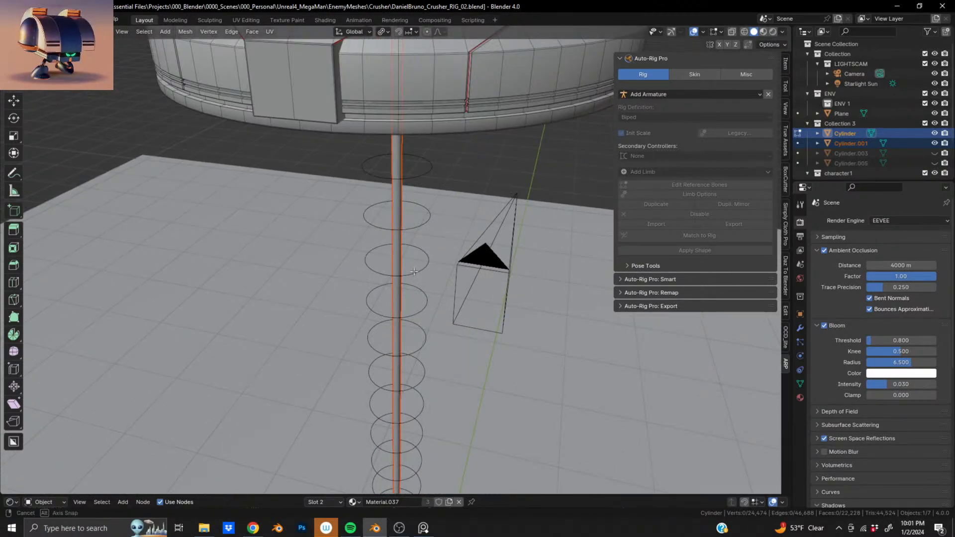
middle_drag(414, 271, 397, 236)
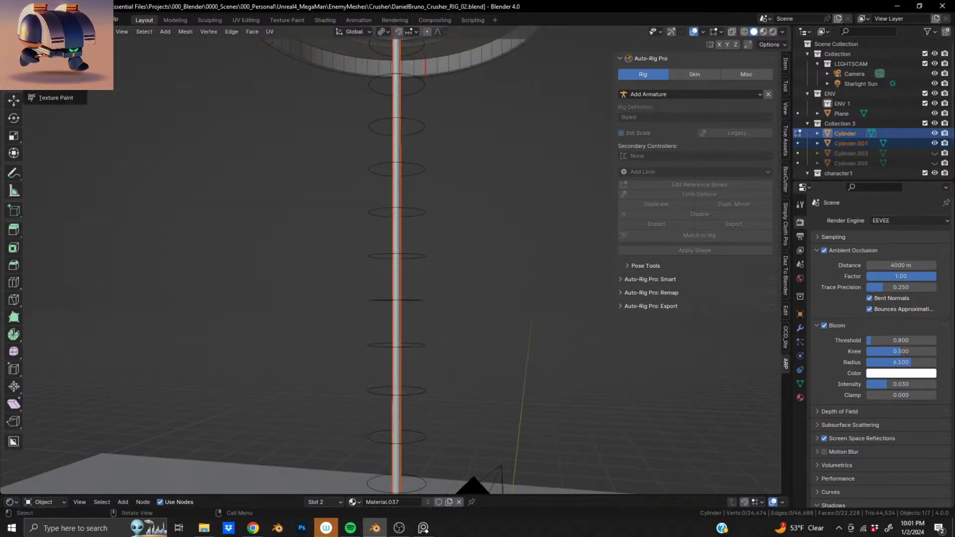
key(Tab)
click(413, 119)
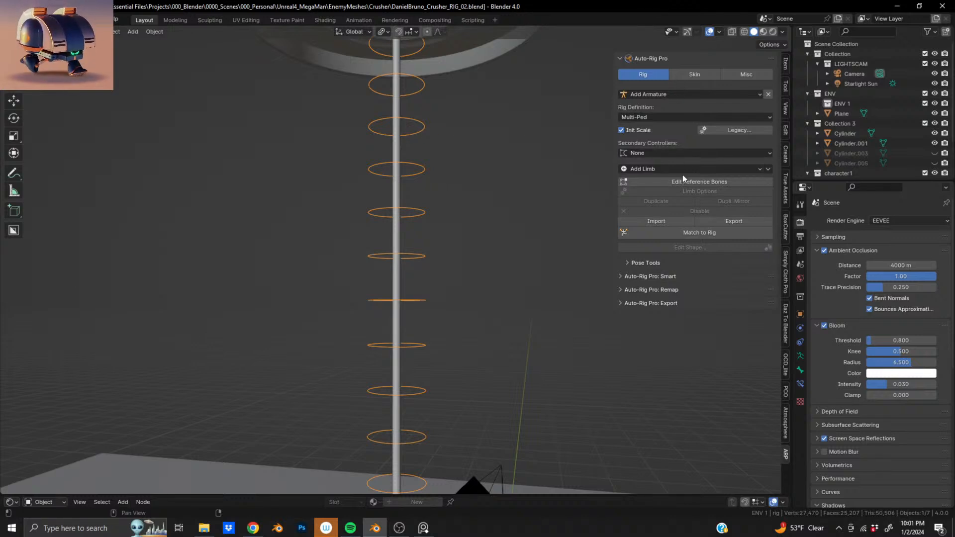
click(692, 74)
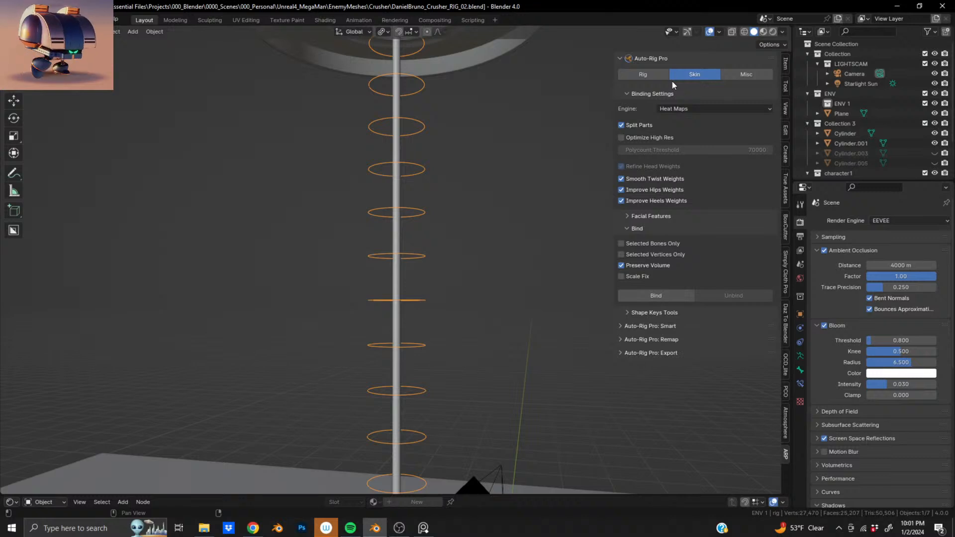
scroll(381, 178, down, 5)
mouse_move(382, 177)
middle_down()
mouse_move(386, 168)
mouse_move(392, 180)
middle_up()
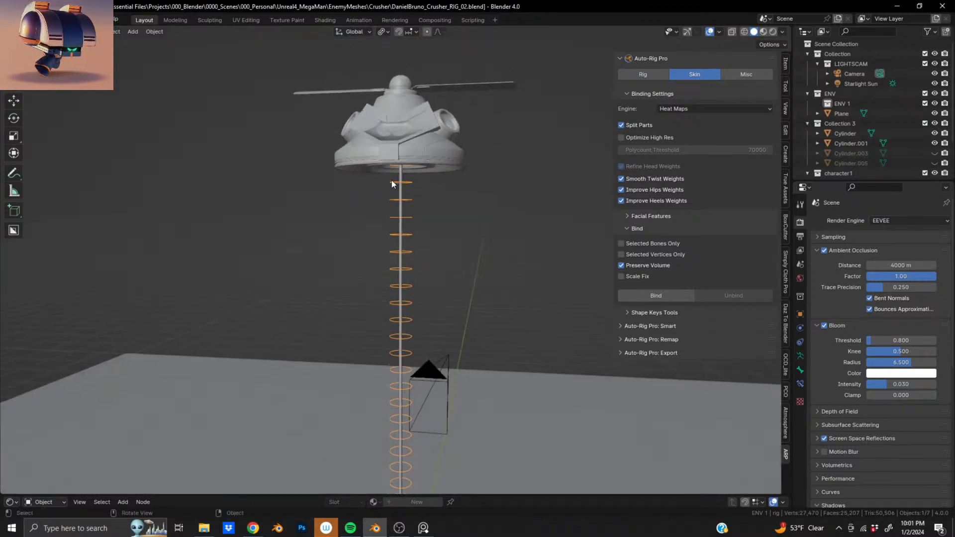
scroll(371, 269, down, 3)
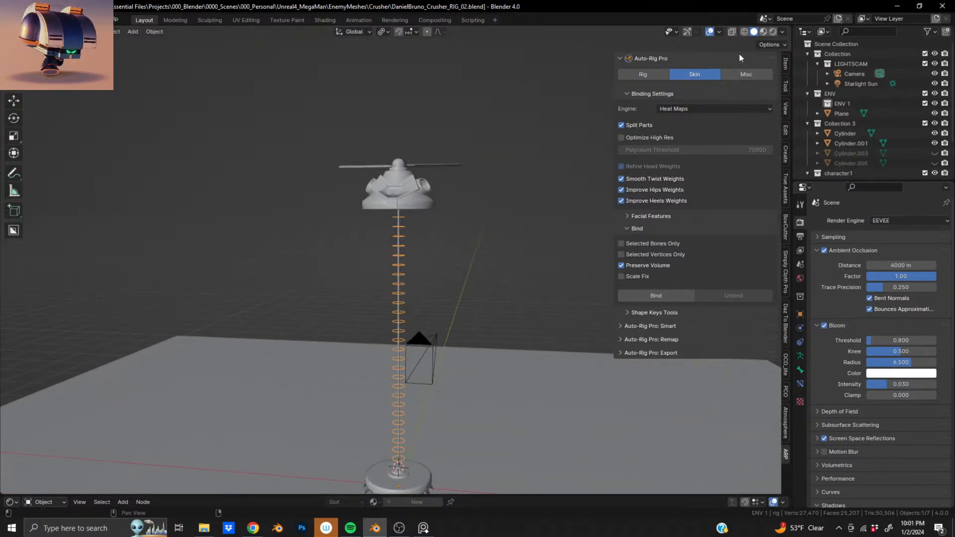
Turn on X-ray, examine the ring controllers beneath the propeller body, and select the thin rod running through them.
click(733, 31)
scroll(398, 224, up, 6)
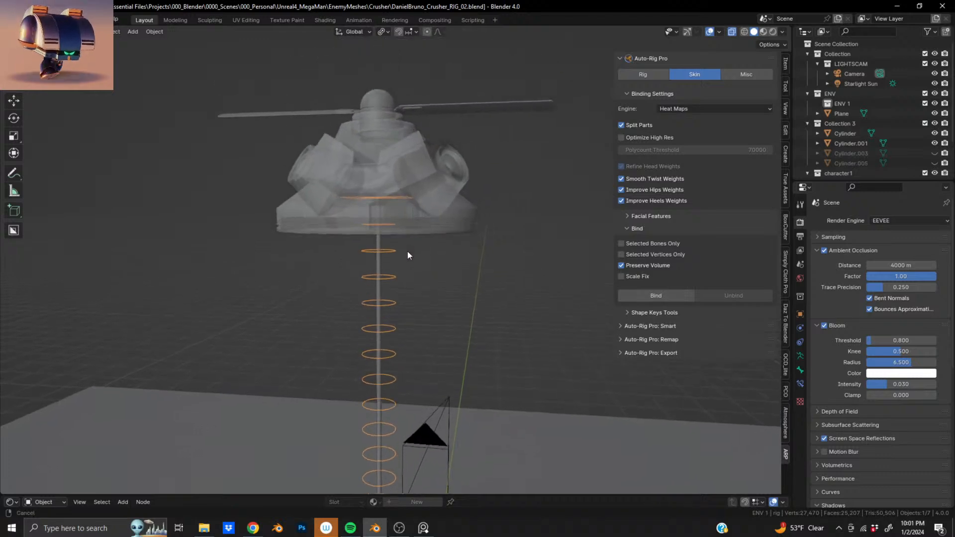
scroll(379, 257, up, 3)
middle_drag(359, 258, 364, 214)
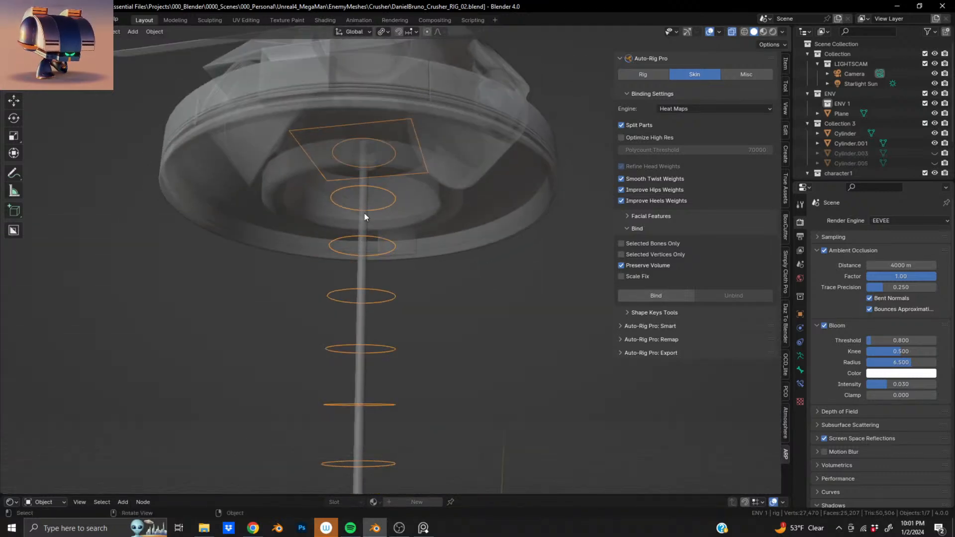
click(378, 188)
click(378, 188)
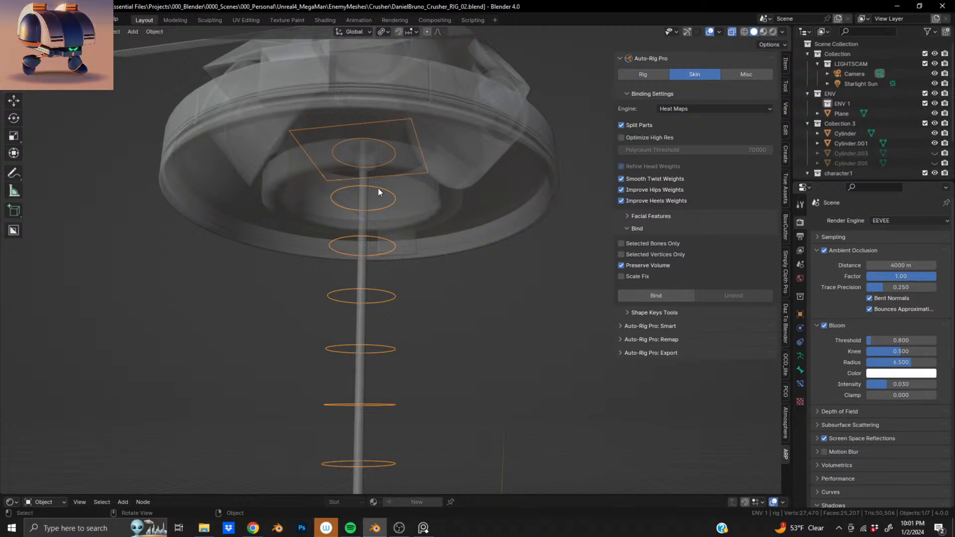
middle_drag(379, 188, 420, 331)
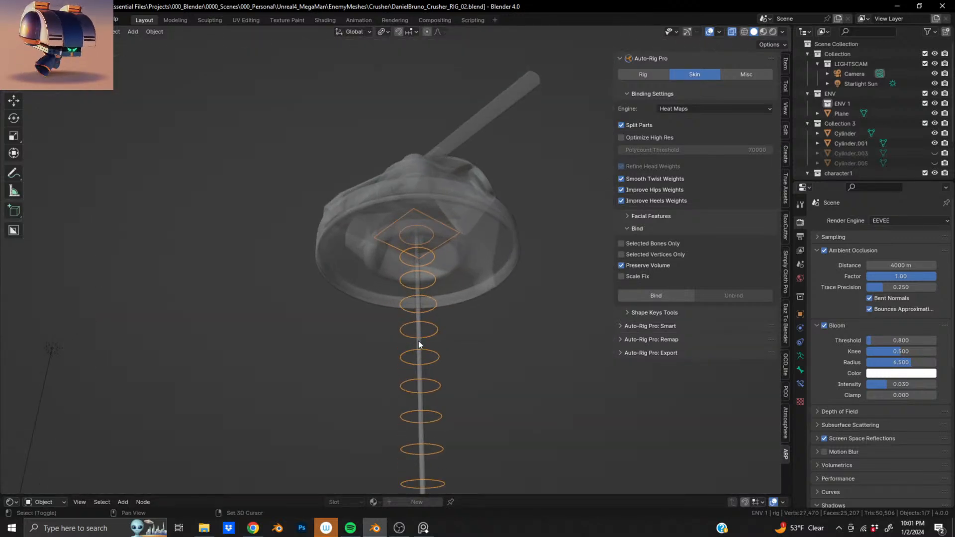
click(419, 343)
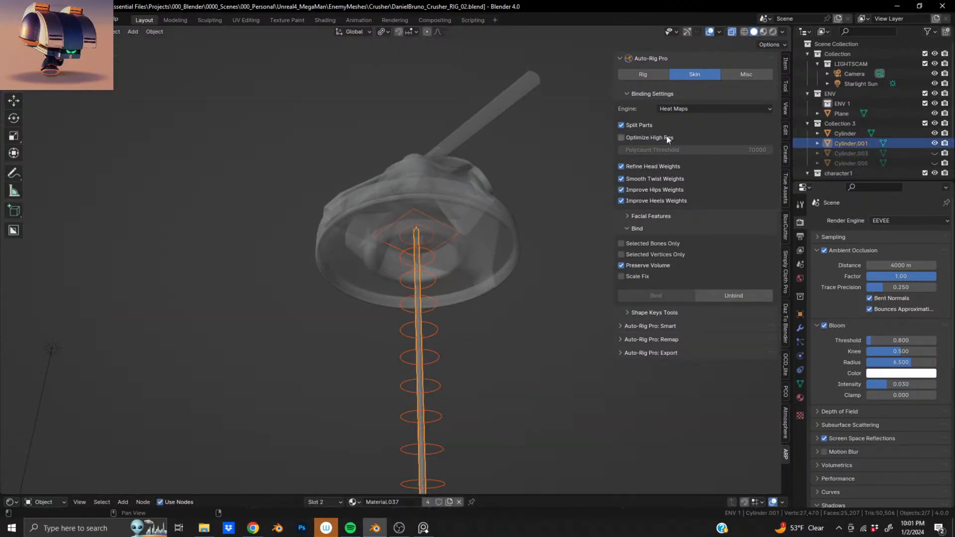
Bind the rod to the rig using the Heat Maps engine with Scale Fix on and Split Parts off.
click(621, 277)
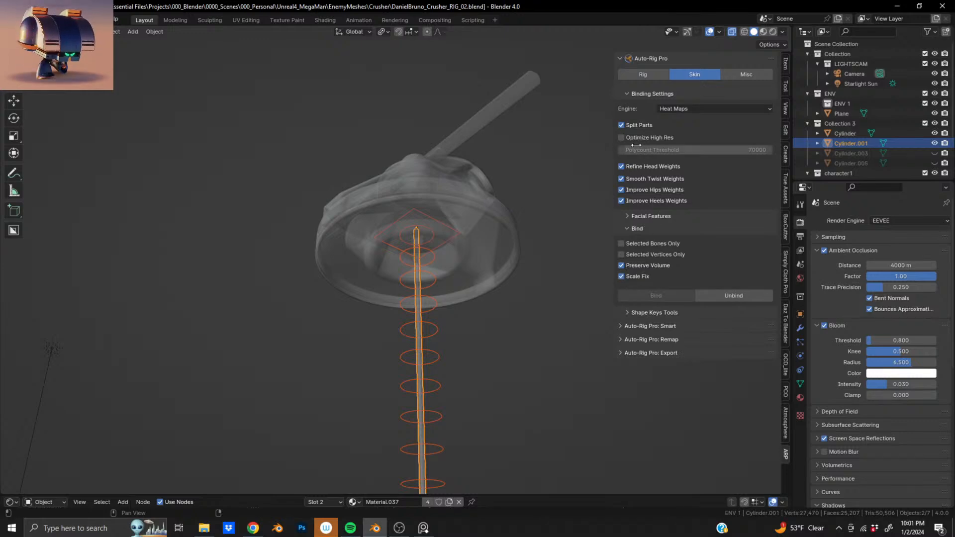
middle_drag(418, 299, 375, 250)
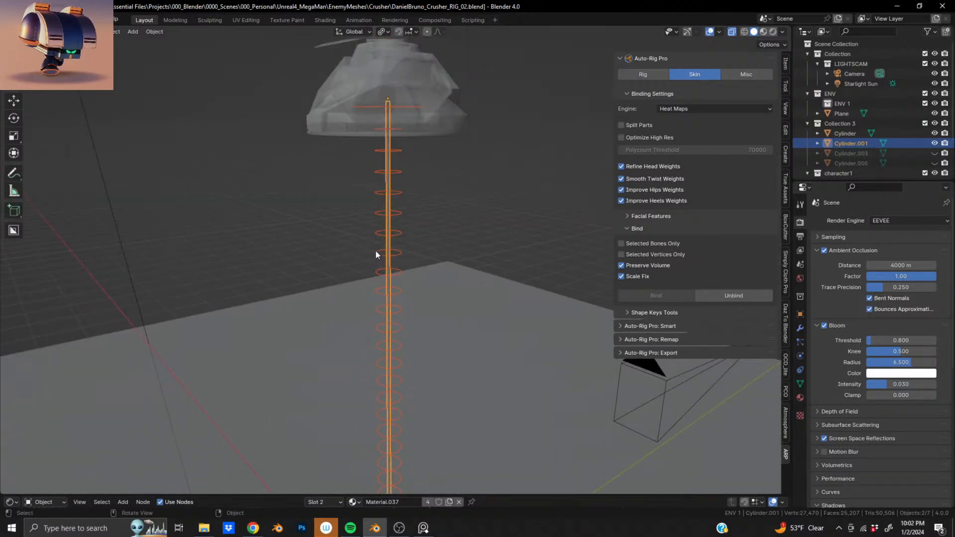
shift+click(398, 233)
click(681, 296)
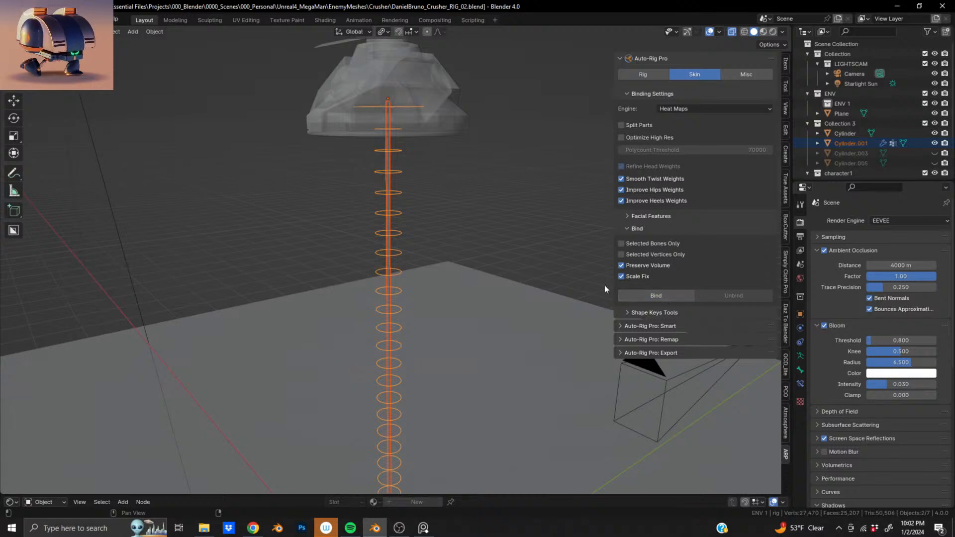
Select the rig, enter Pose Mode, test the rod's deformation by rotating the topmost controller 75°, and undo the rotation.
click(413, 110)
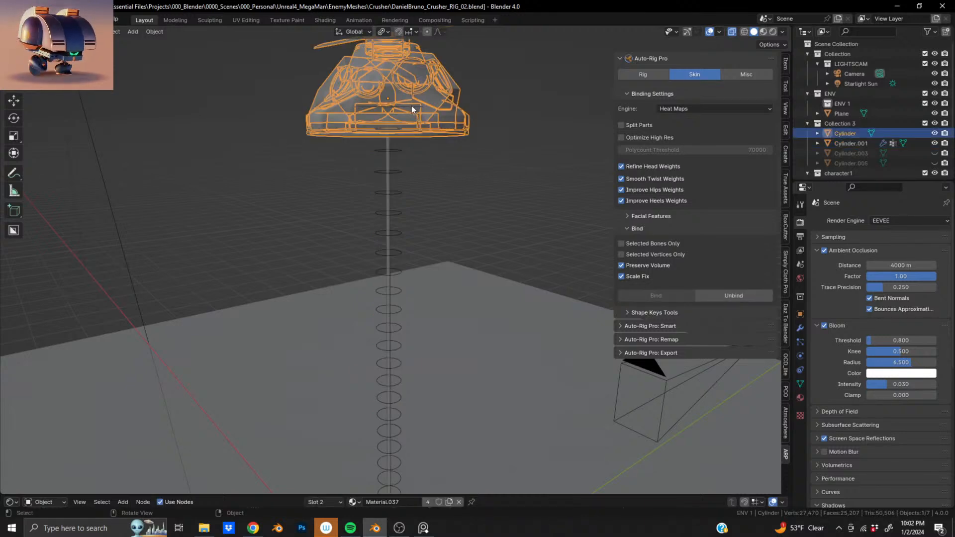
click(412, 106)
key(ctrl+Tab)
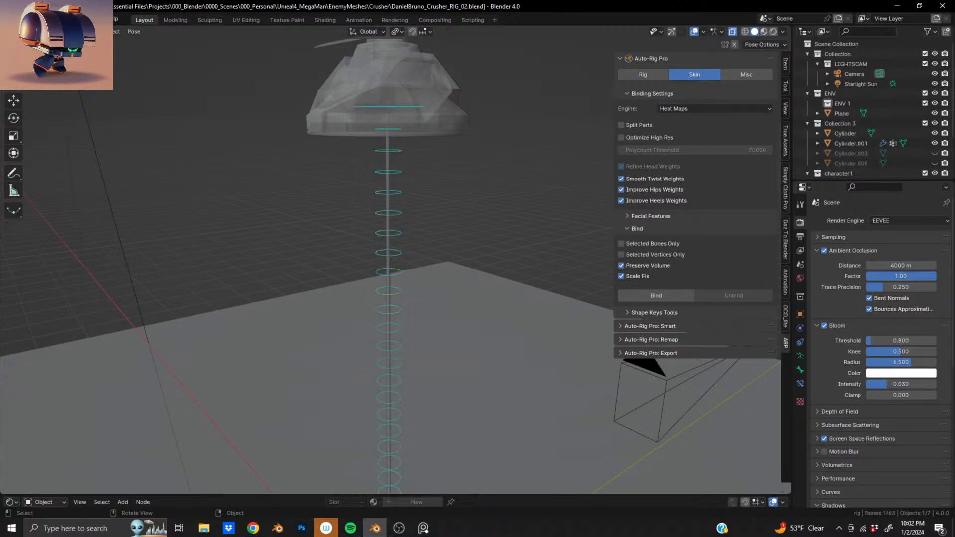
key(r)
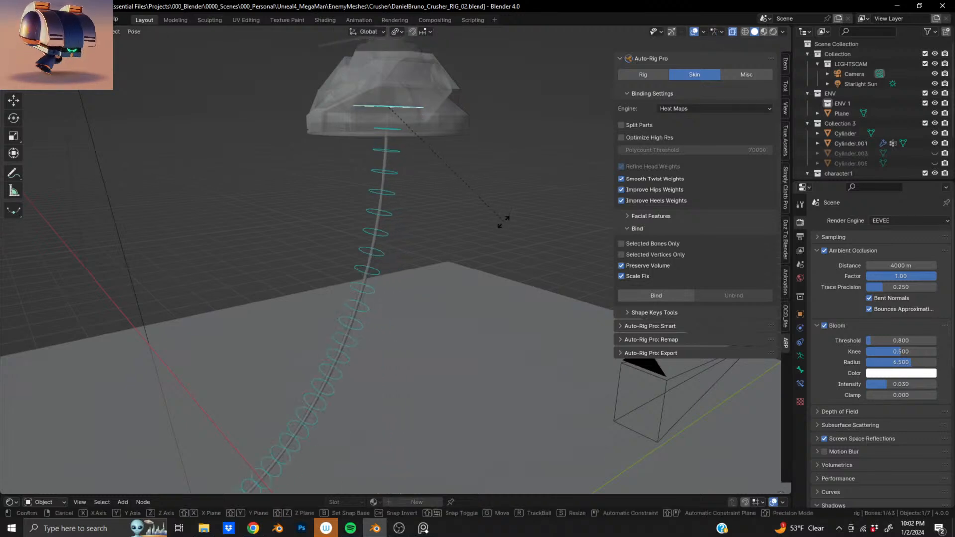
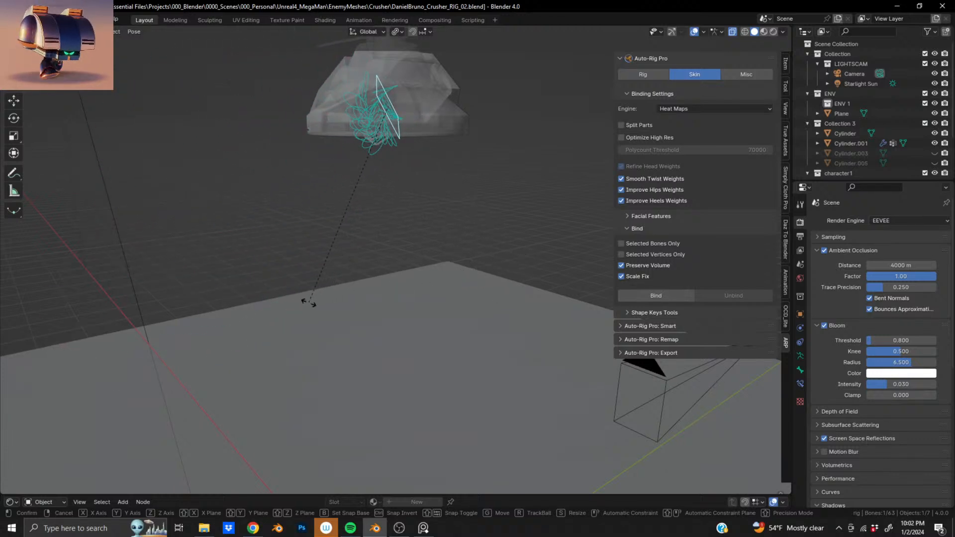
click(281, 306)
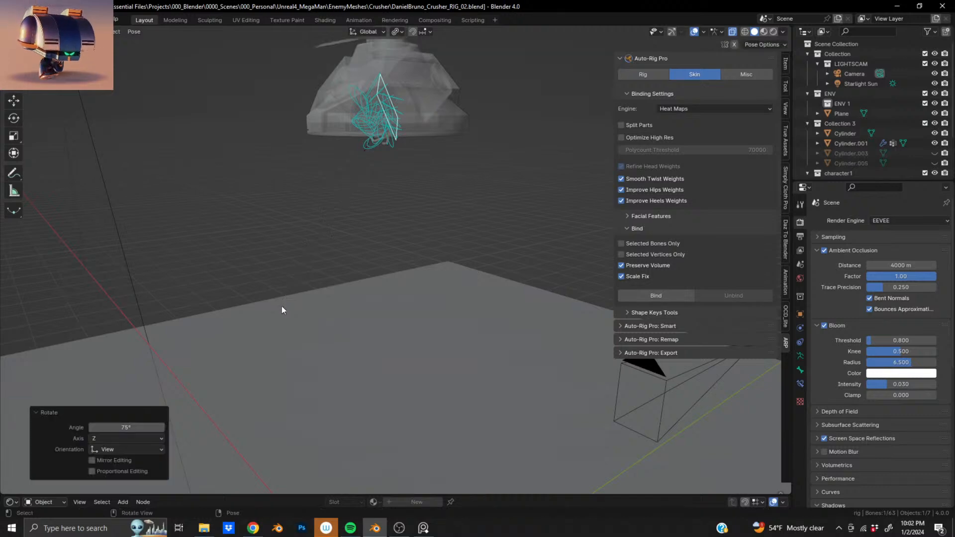
scroll(333, 214, up, 4)
shift+middle_drag(357, 99, 0, 174)
scroll(941, 234, down, 1)
scroll(518, 266, down, 4)
middle_drag(518, 267, 477, 265)
key(ctrl+z)
Test the tail chain again by rotating the topmost controller from a wider view, and undo that rotation.
scroll(419, 268, down, 8)
middle_drag(417, 269, 406, 290)
key(r)
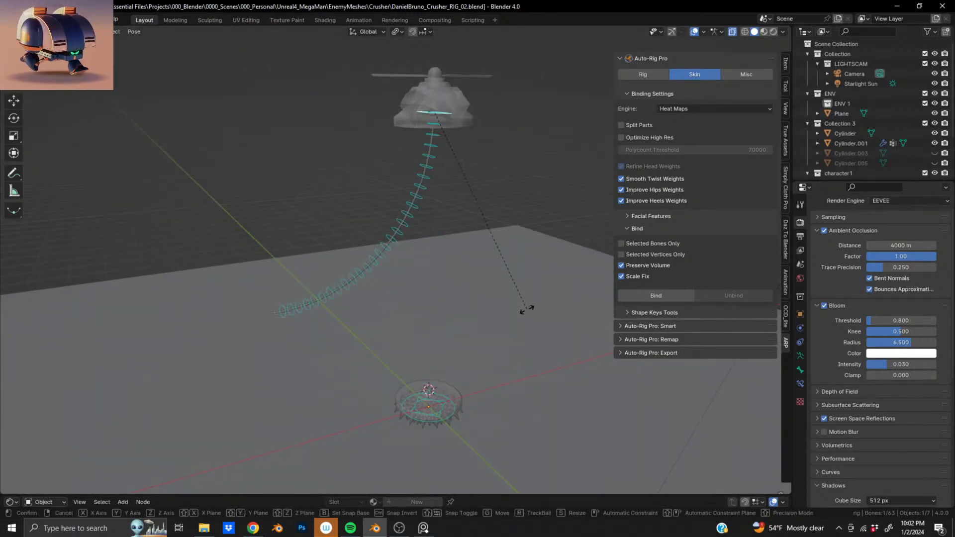
click(529, 301)
key(ctrl+z)
Examine where the rod's lower end meets the socket on the spiked base.
scroll(413, 422, up, 3)
shift+middle_drag(413, 421, 406, 287)
scroll(395, 266, up, 6)
scroll(406, 288, up, 4)
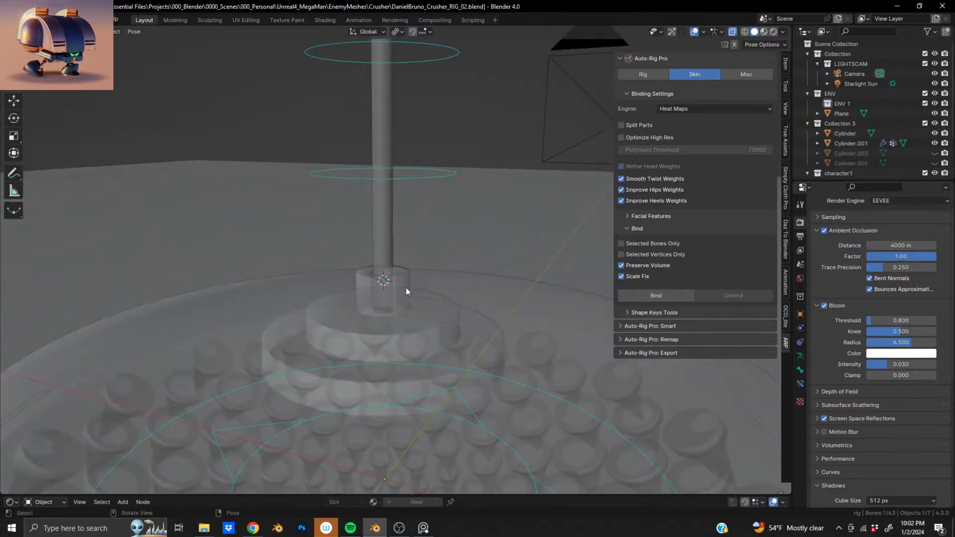
scroll(406, 287, up, 5)
middle_drag(361, 327, 455, 244)
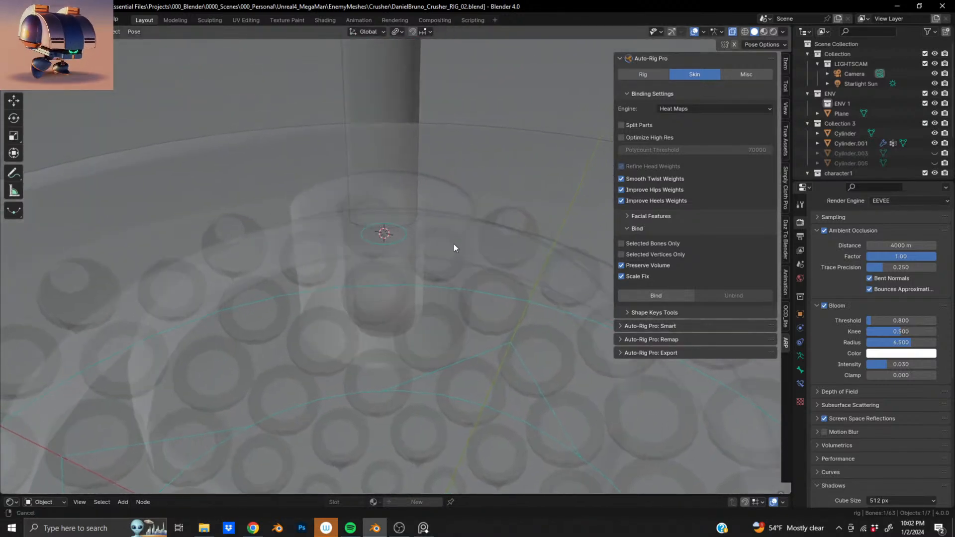
middle_drag(391, 248, 427, 263)
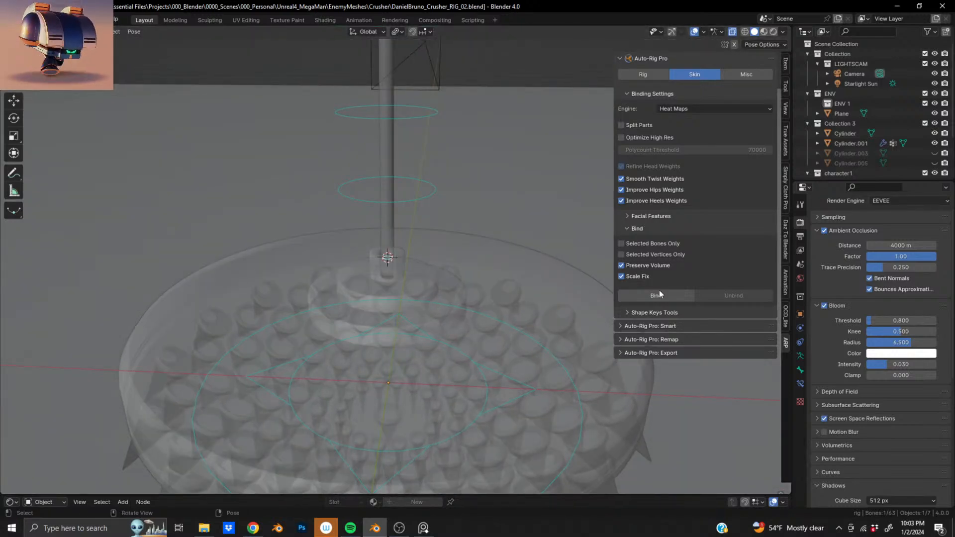
scroll(376, 299, down, 4)
shift+middle_drag(402, 204, 401, 259)
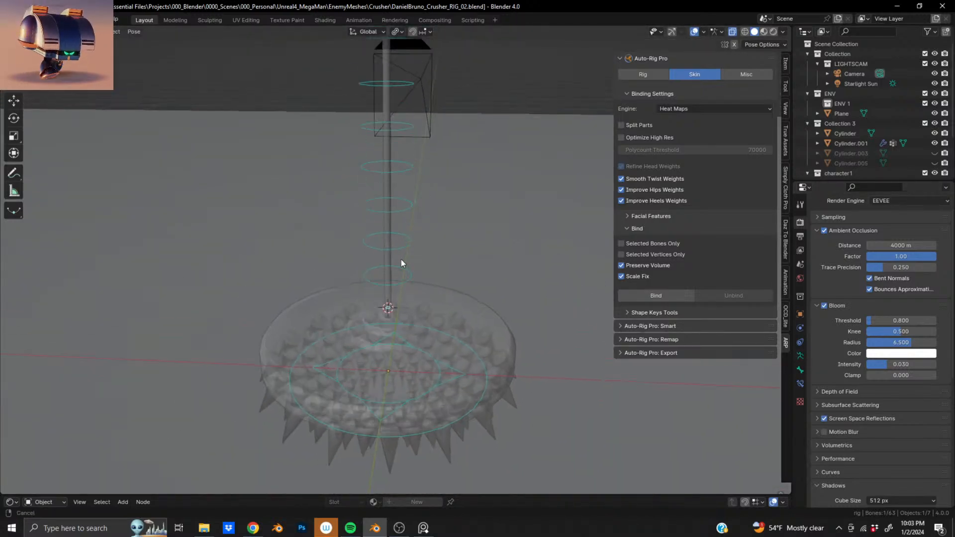
scroll(371, 331, up, 2)
shift+middle_drag(369, 339, 372, 252)
scroll(373, 252, up, 2)
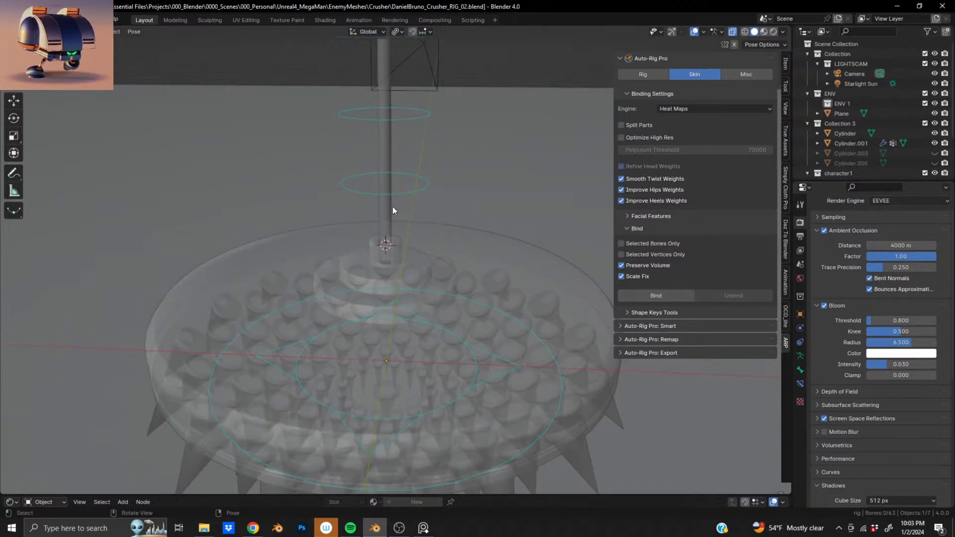
Return to Object Mode, select the spiked base mesh and the rod, and inspect the rod's weights and vertex groups in Weight Paint mode.
key(ctrl+Tab)
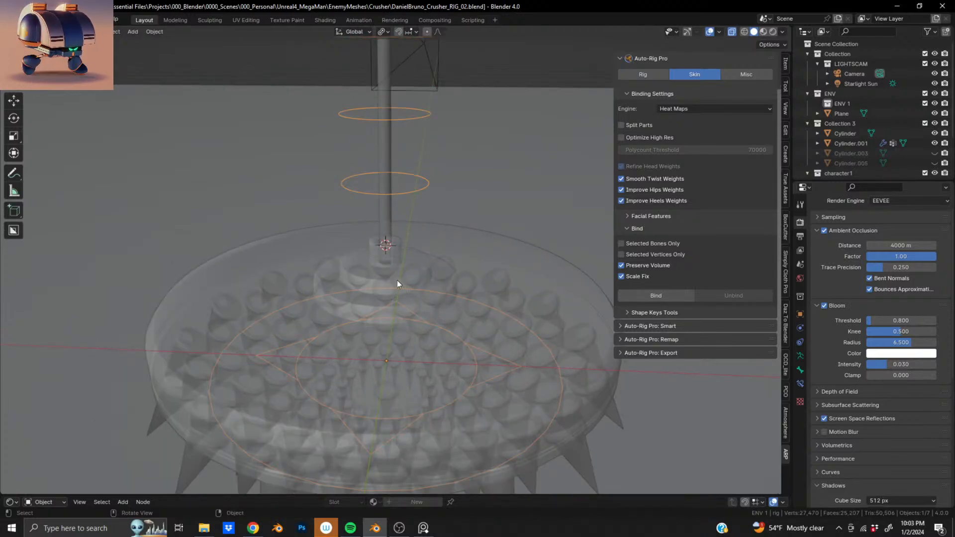
click(473, 256)
shift+click(403, 244)
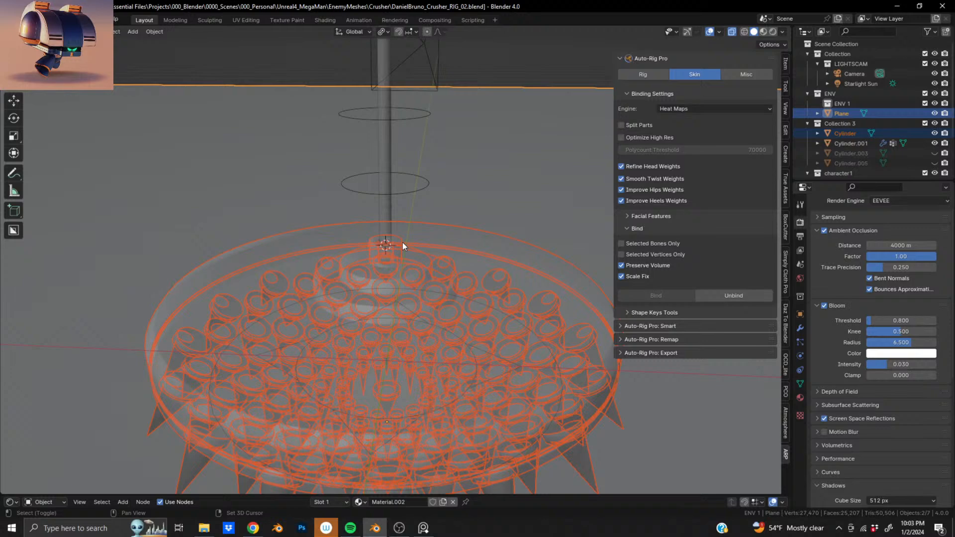
shift+click(381, 109)
shift+click(383, 123)
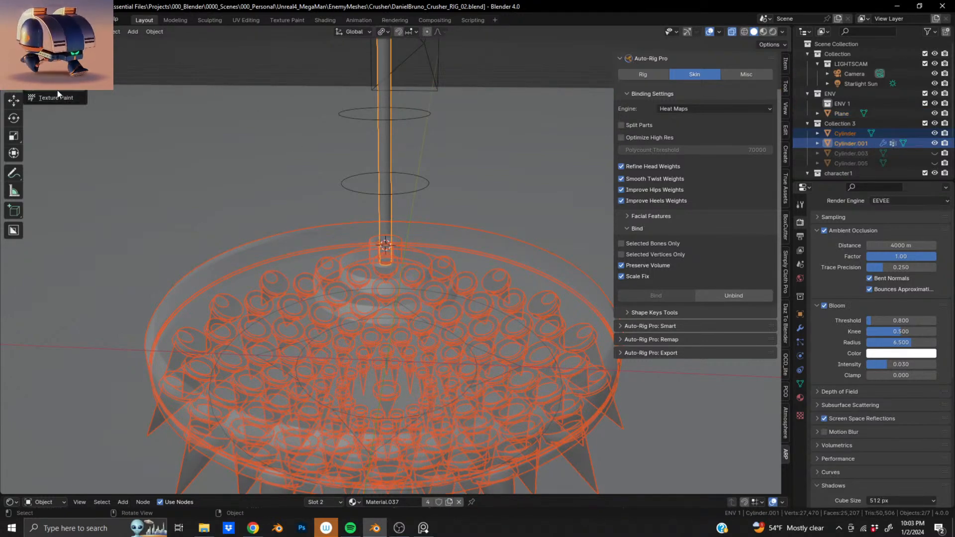
click(58, 90)
mouse_move(410, 266)
middle_down()
mouse_move(434, 267)
mouse_move(408, 233)
mouse_move(373, 254)
mouse_move(361, 247)
mouse_move(394, 240)
mouse_move(493, 290)
mouse_move(363, 234)
middle_up()
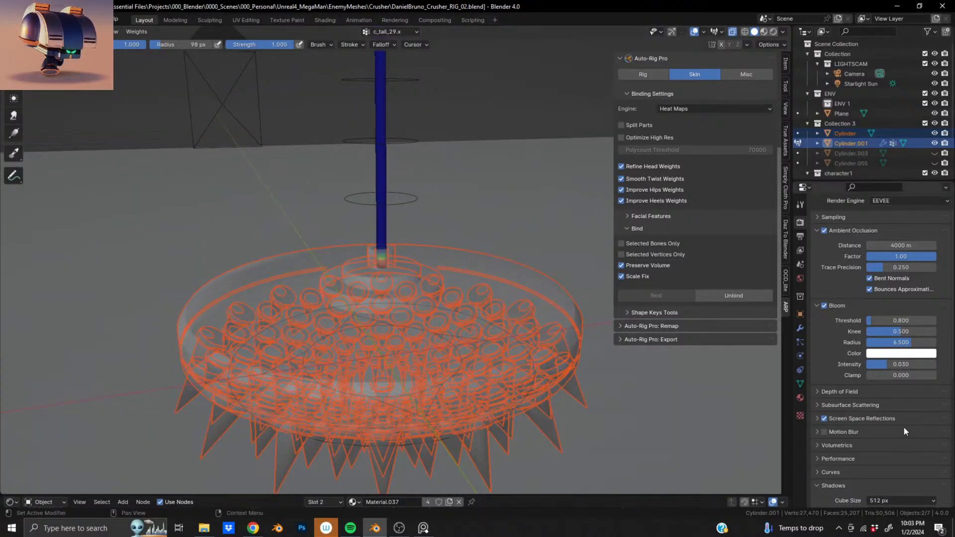
click(801, 385)
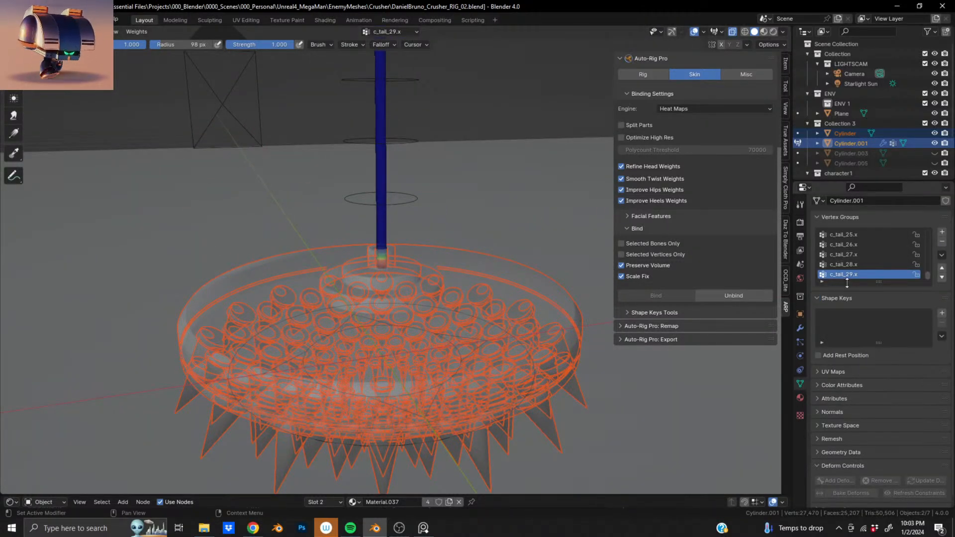
In Object Mode, select the spiked base mesh with the rod as the active object and join them into one mesh.
click(50, 32)
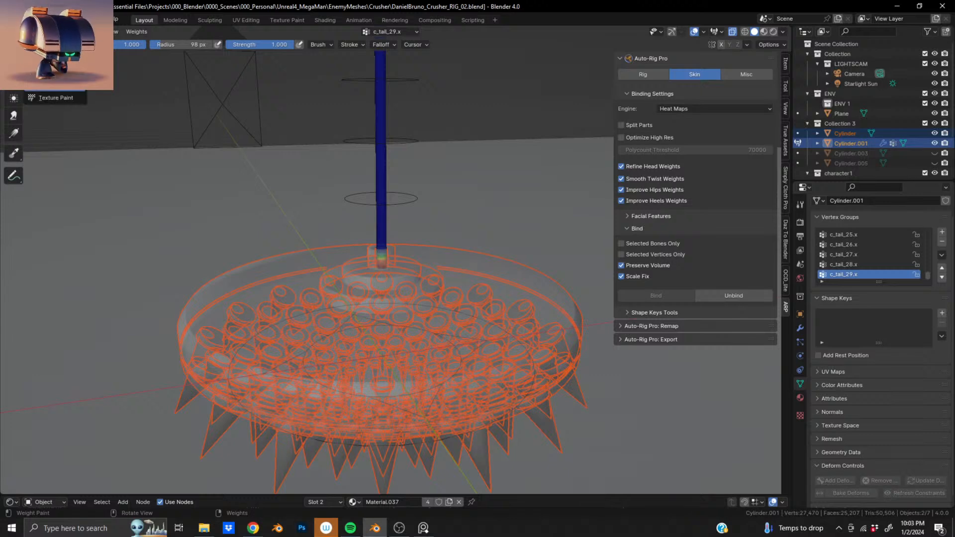
click(54, 44)
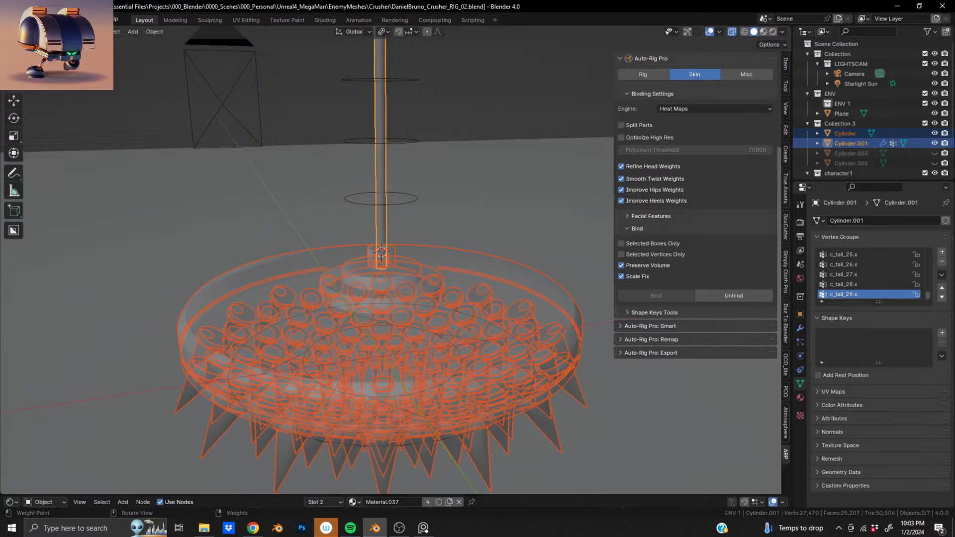
shift+click(522, 280)
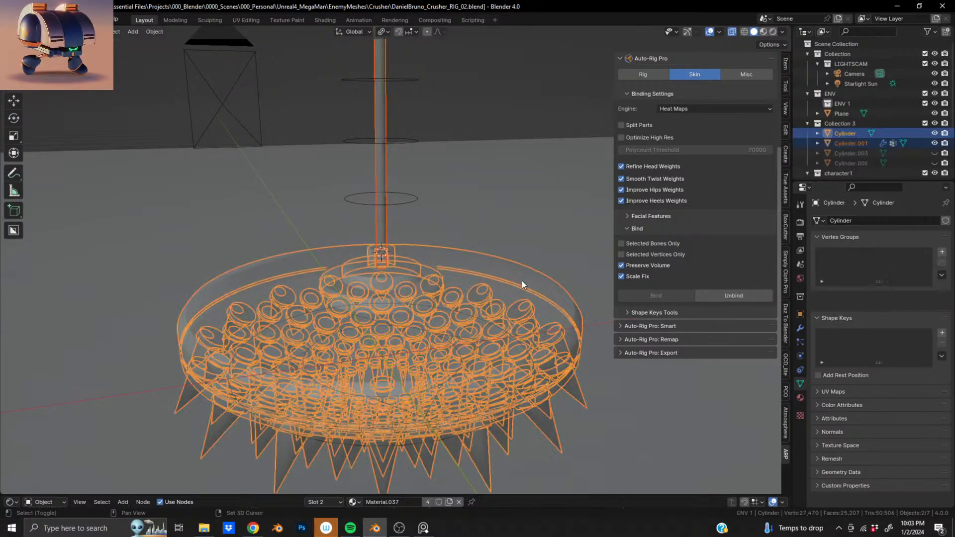
key(alt+a)
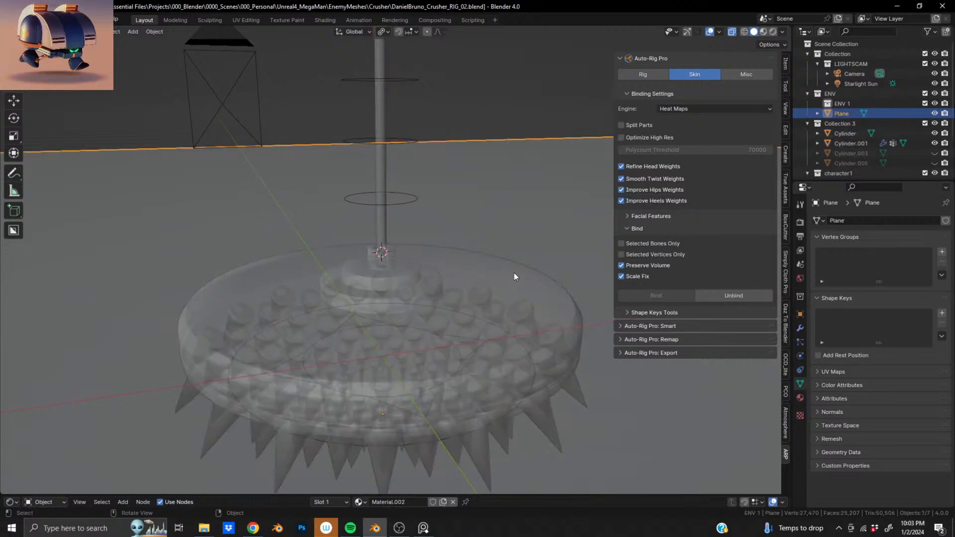
click(515, 272)
shift+click(384, 110)
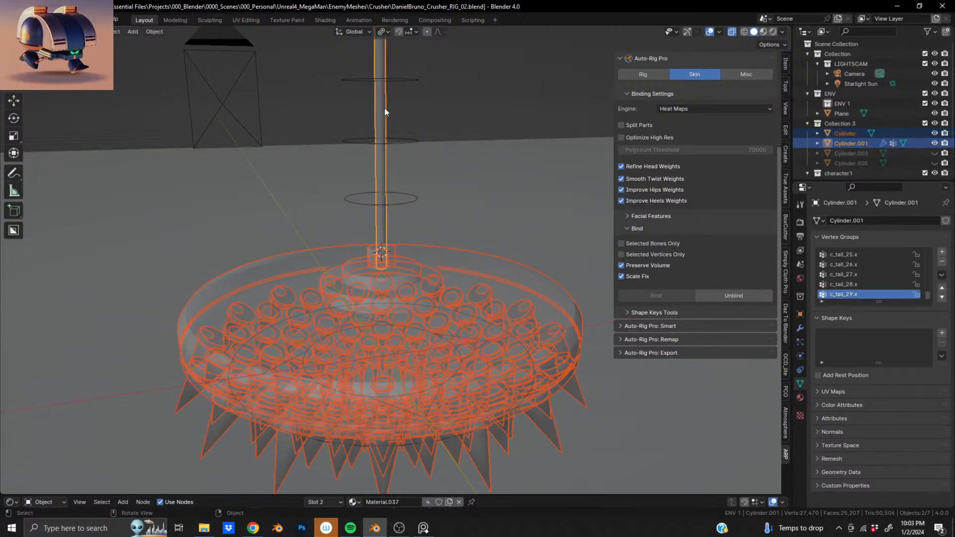
key(ctrl+p)
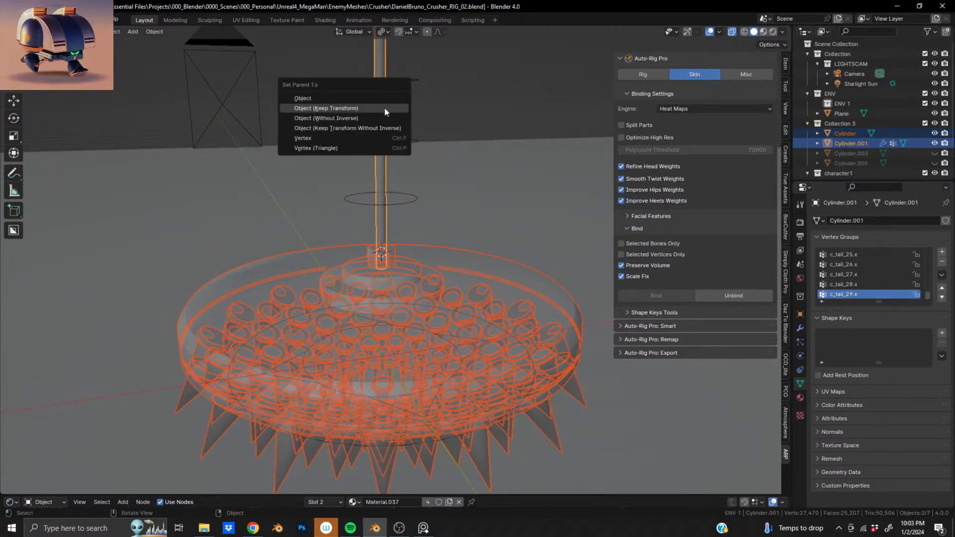
click(384, 108)
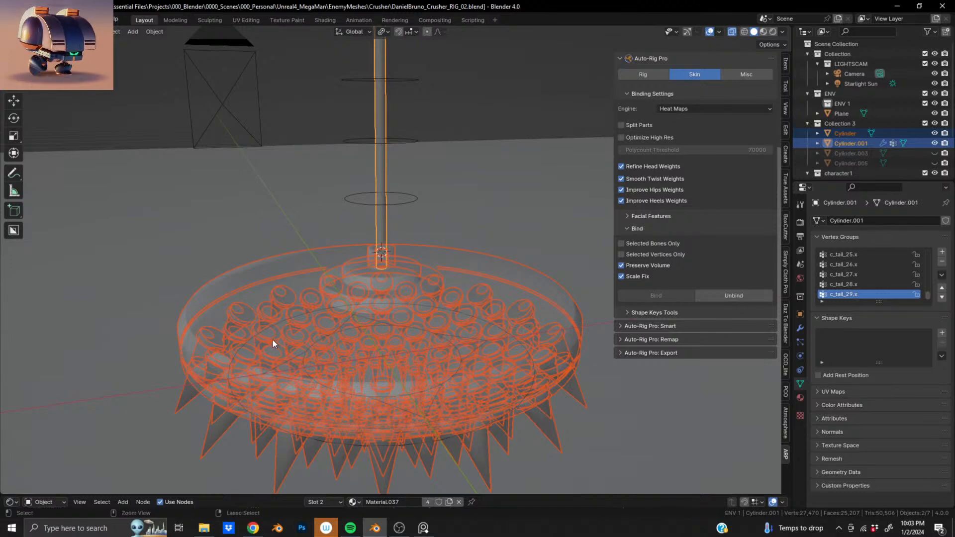
key(ctrl+j)
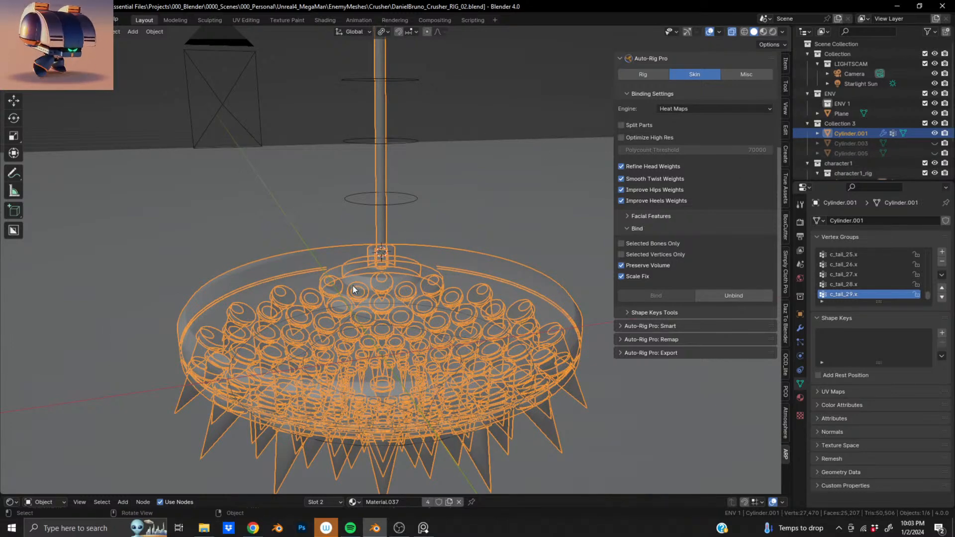
Switch the joined rod and spiked base mesh to Weight Paint mode.
shift+middle_drag(433, 255, 437, 271)
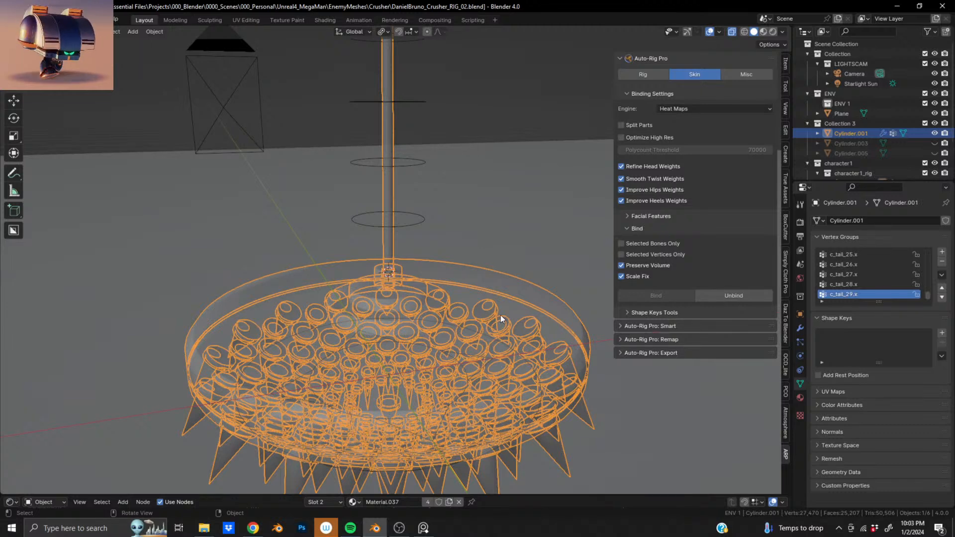
click(48, 33)
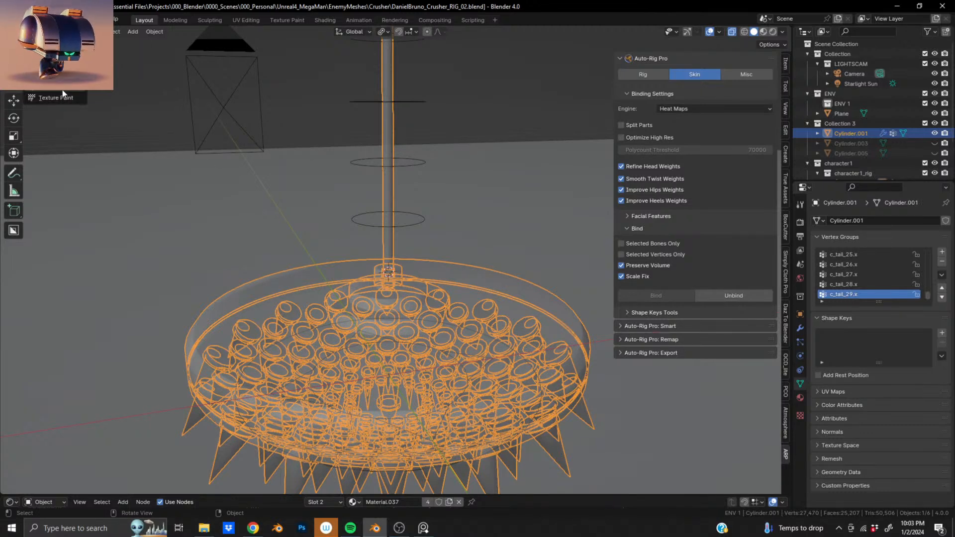
click(62, 89)
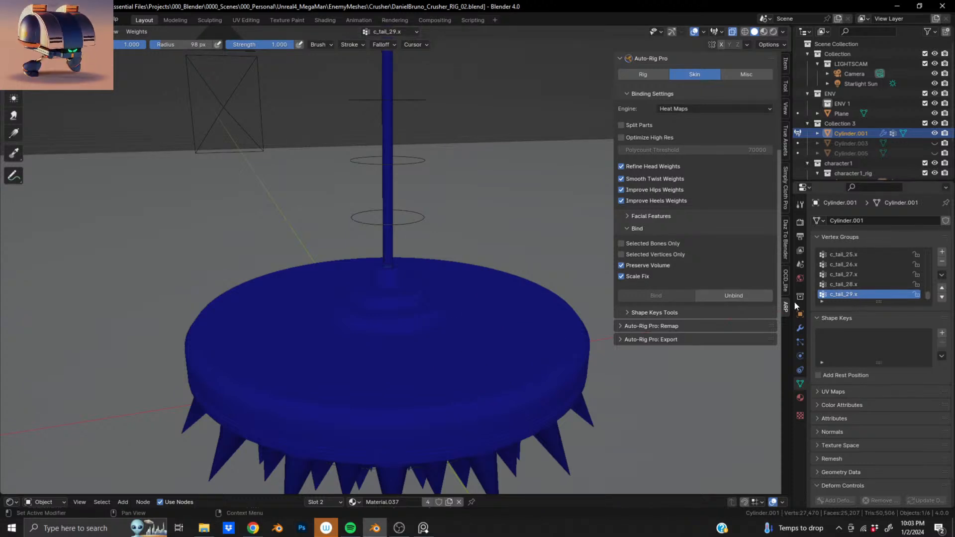
Enable vertex selection in Weight Paint mode, select all the spiked base's vertices, and assign them to the c_tail_29.x group with weight 1.000.
middle_drag(428, 279, 446, 373)
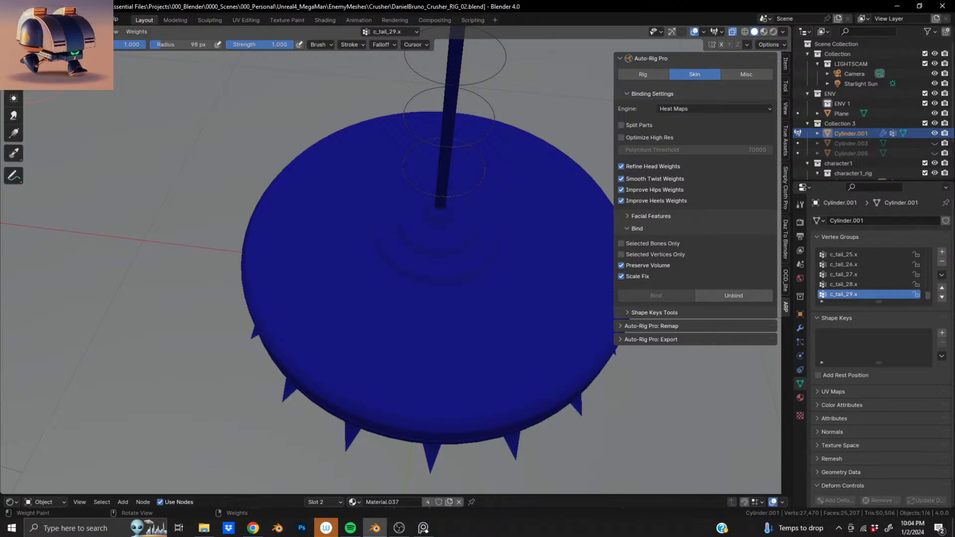
key(v)
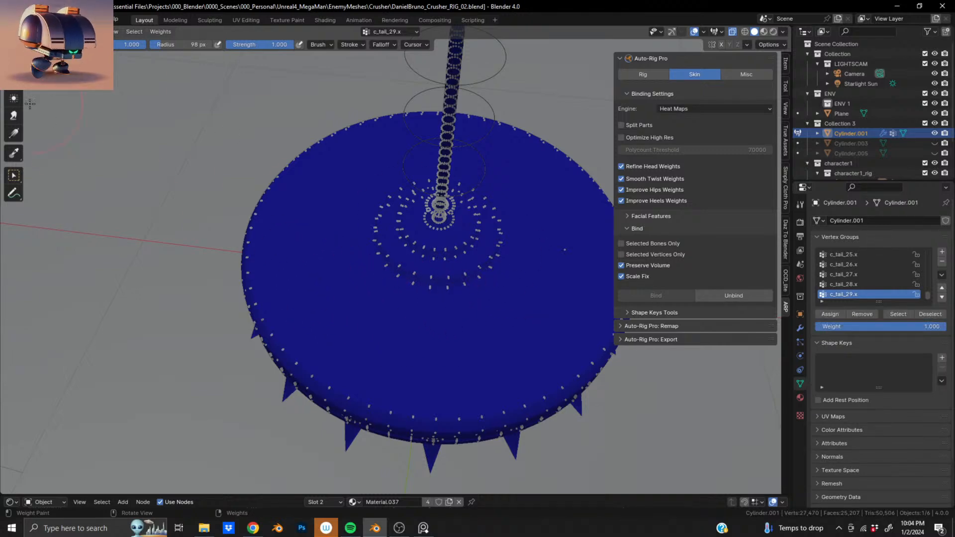
click(14, 178)
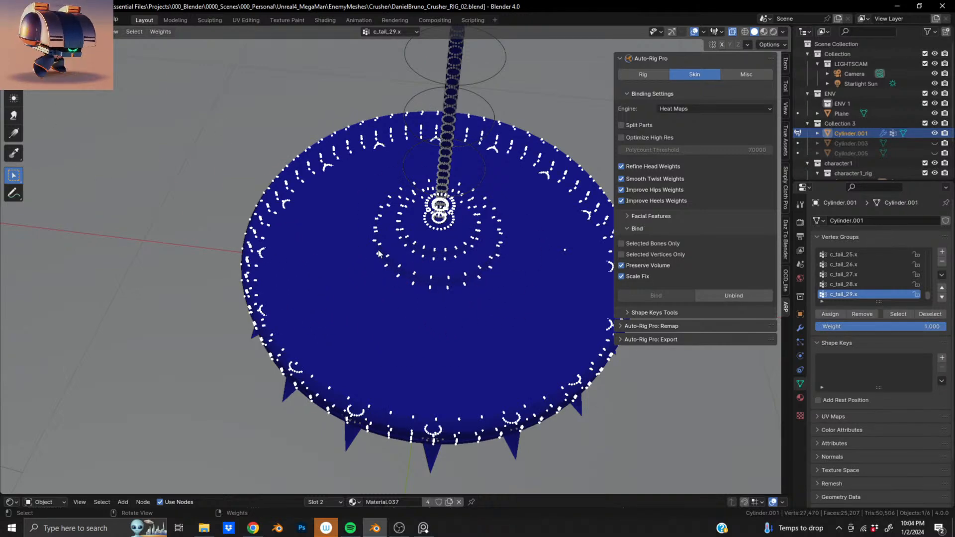
middle_drag(378, 250, 407, 256)
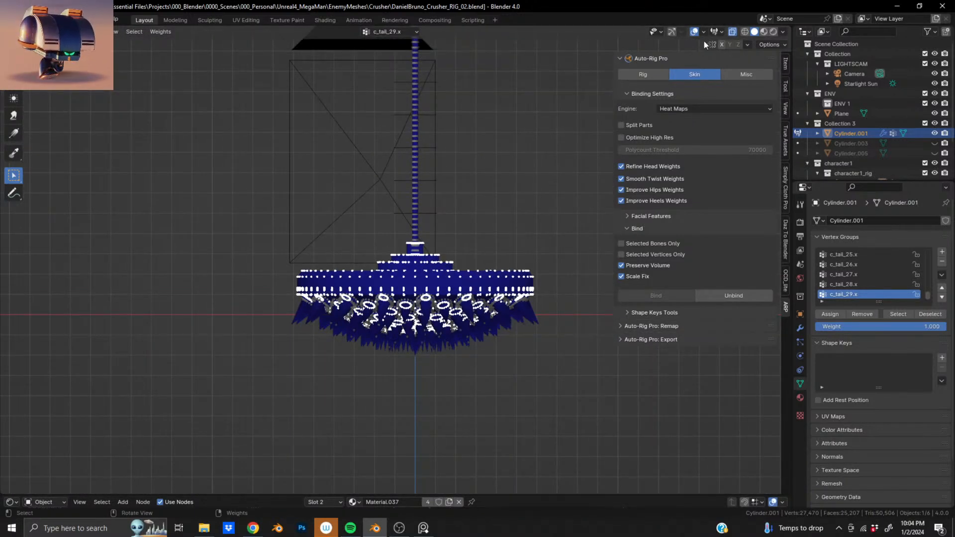
drag(282, 291, 631, 409)
middle_drag(418, 289, 526, 316)
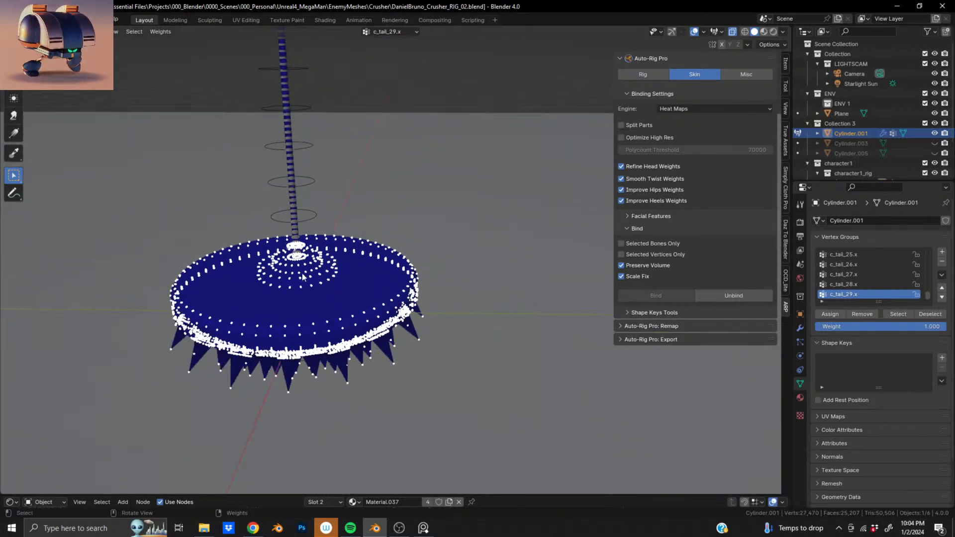
scroll(526, 315, up, 3)
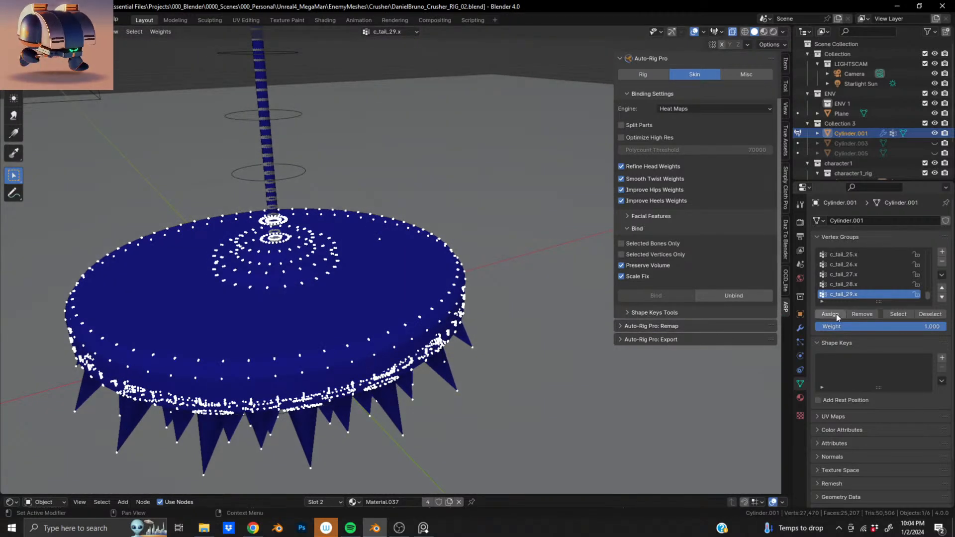
click(837, 314)
middle_drag(344, 310, 273, 219)
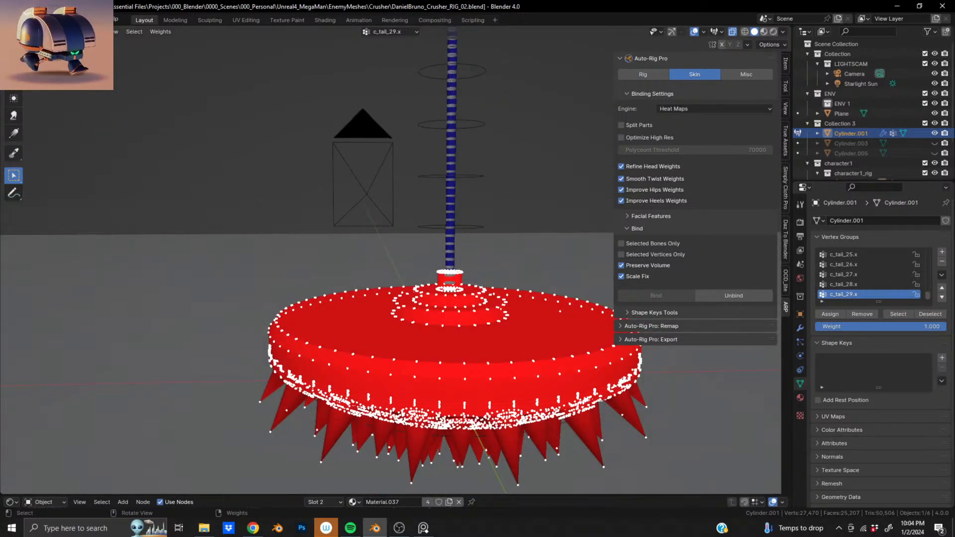
Return to Object Mode, select the tail rig, and switch it to Pose Mode.
click(56, 45)
scroll(410, 200, down, 4)
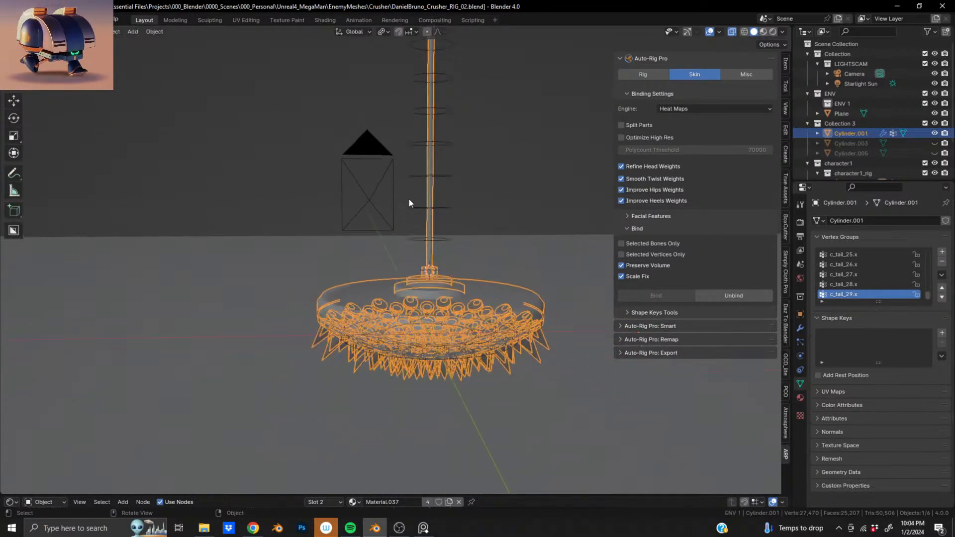
shift+middle_drag(410, 200, 392, 308)
scroll(392, 307, down, 6)
shift+middle_drag(390, 190, 384, 253)
scroll(380, 170, up, 2)
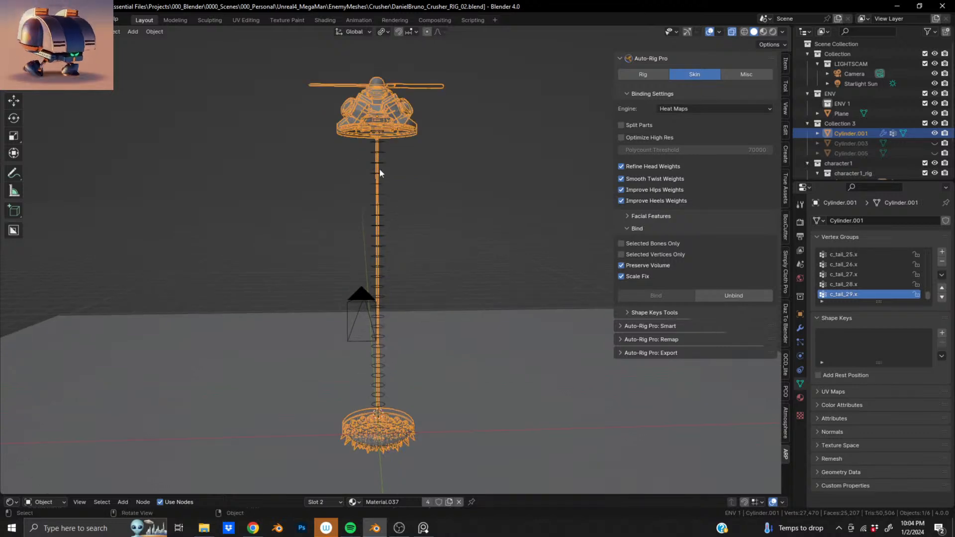
click(383, 132)
scroll(385, 169, up, 2)
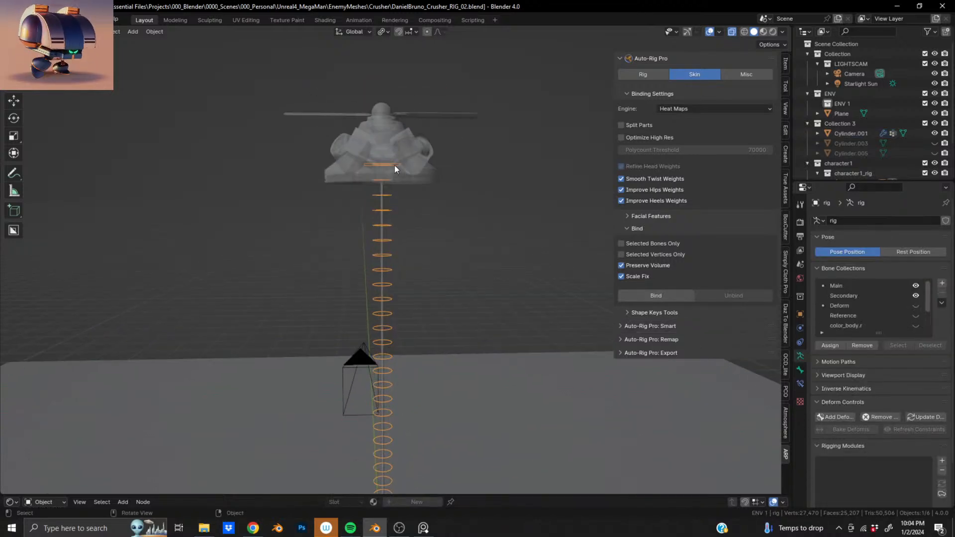
key(ctrl+Tab)
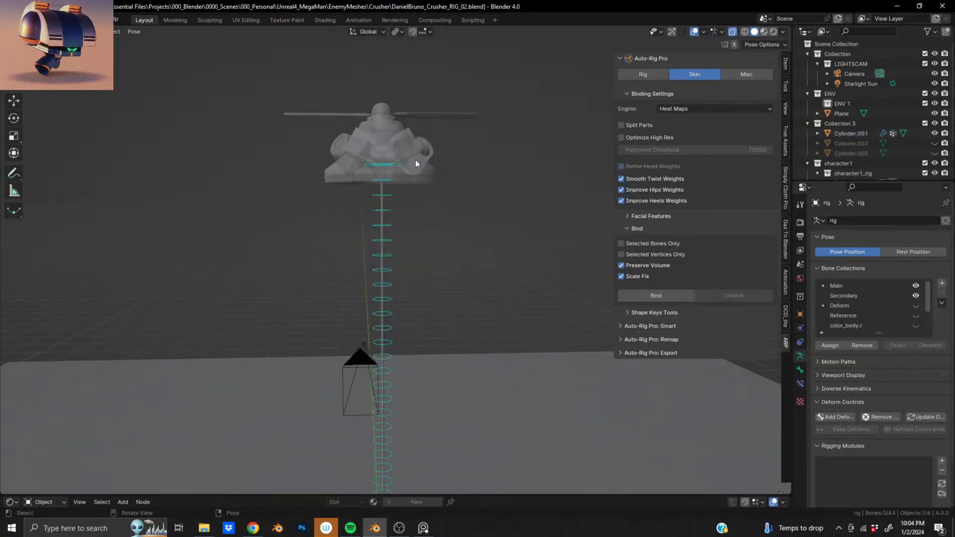
Test the binding by rotating the topmost tail controller about 9° and inspect how the rod and spiked base bend.
middle_drag(393, 291, 392, 275)
scroll(487, 309, down, 2)
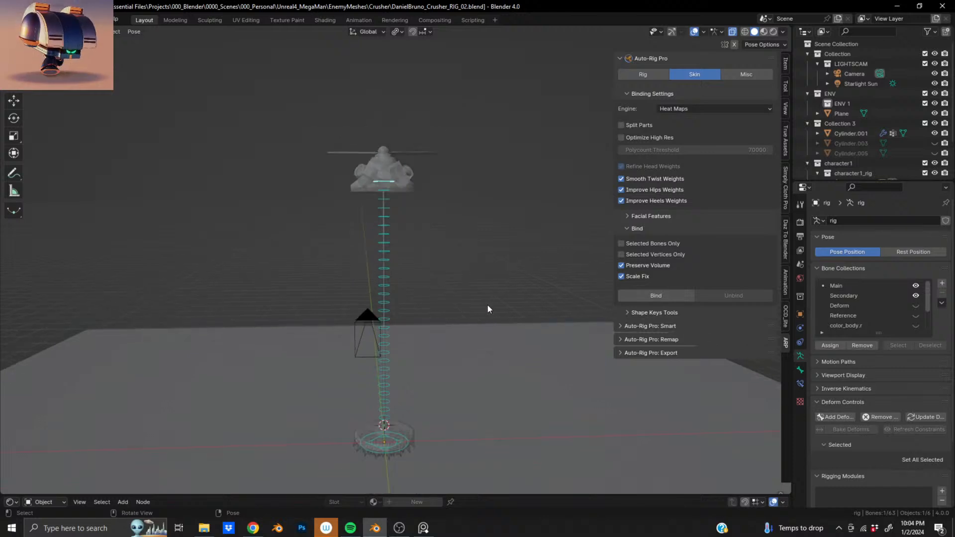
key(r)
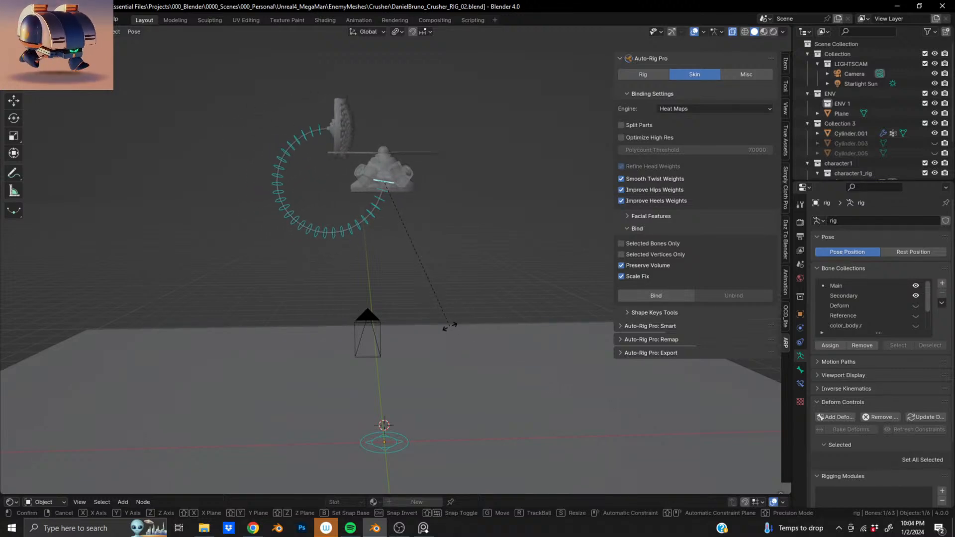
click(451, 326)
scroll(374, 235, up, 6)
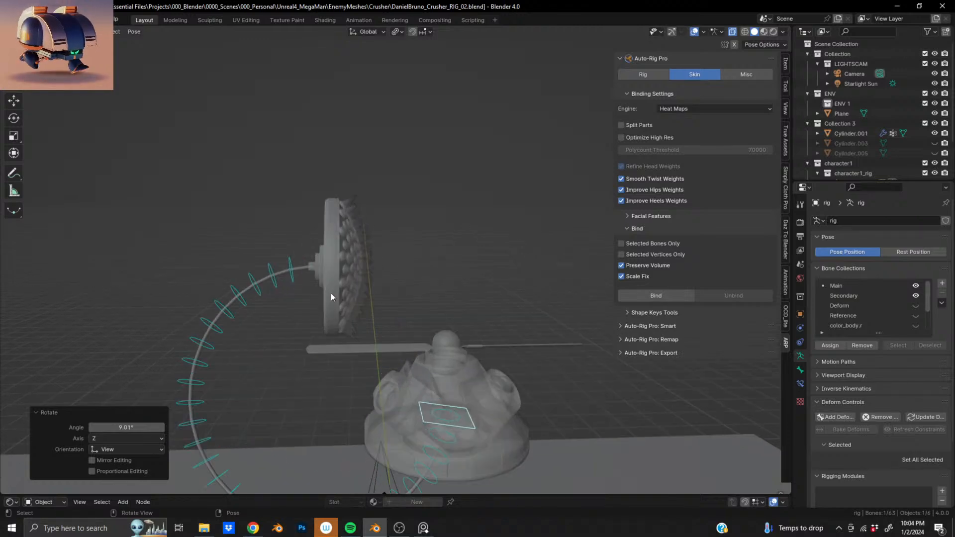
scroll(323, 289, up, 5)
mouse_move(321, 287)
middle_down()
mouse_move(223, 317)
mouse_move(277, 367)
mouse_move(313, 289)
middle_up()
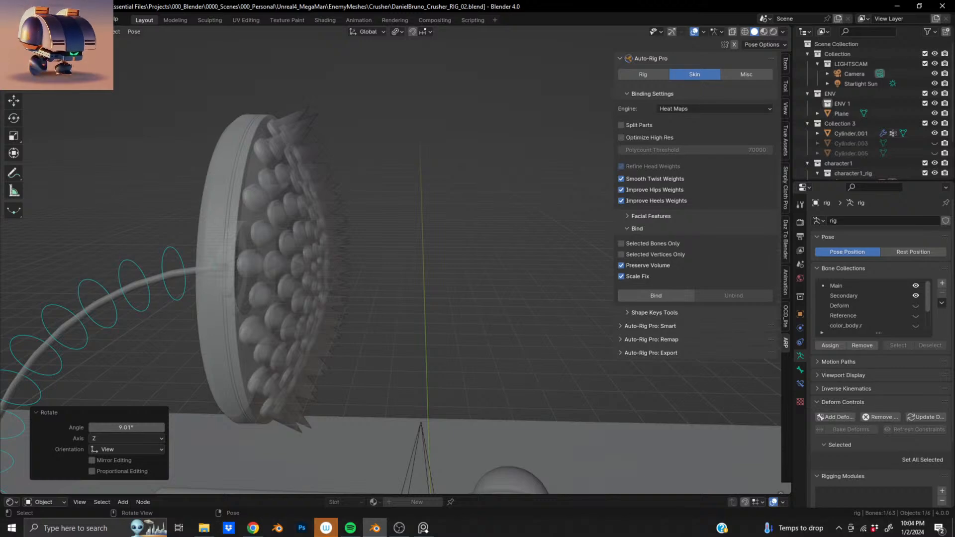
Turn off X-ray display in Object Mode and inspect the curled rod and spiked base as solid geometry in Pose Mode.
key(ctrl+Tab)
click(731, 32)
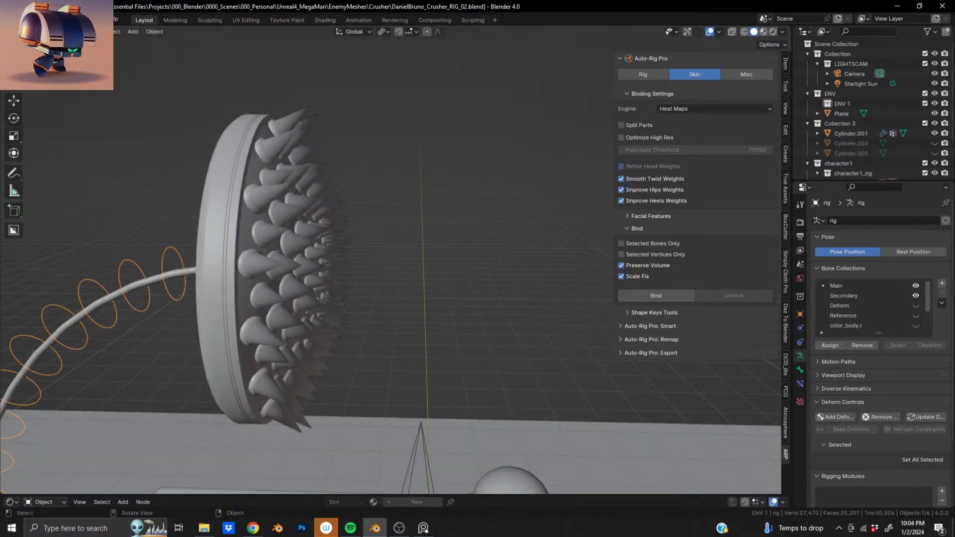
key(ctrl+Tab)
scroll(355, 267, down, 3)
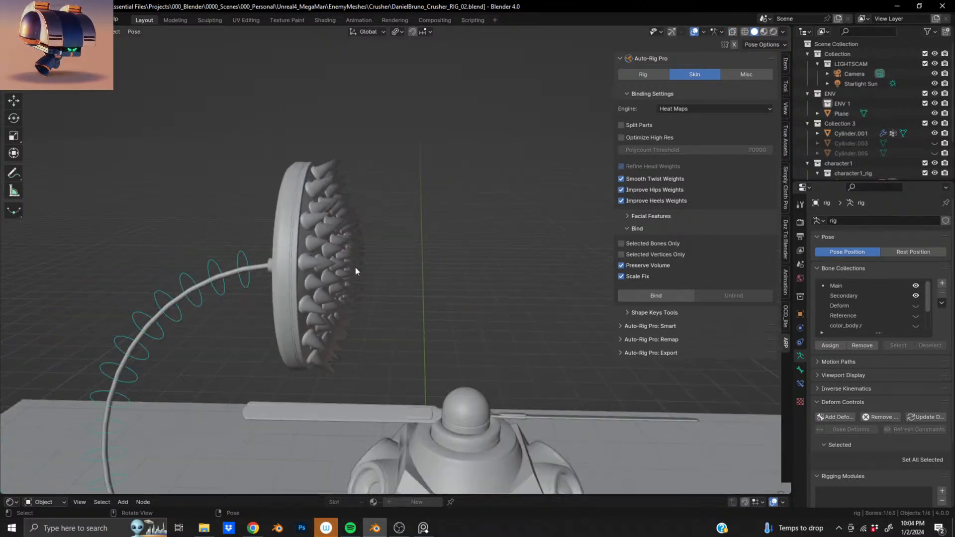
middle_drag(333, 278, 408, 230)
key(ctrl+Tab)
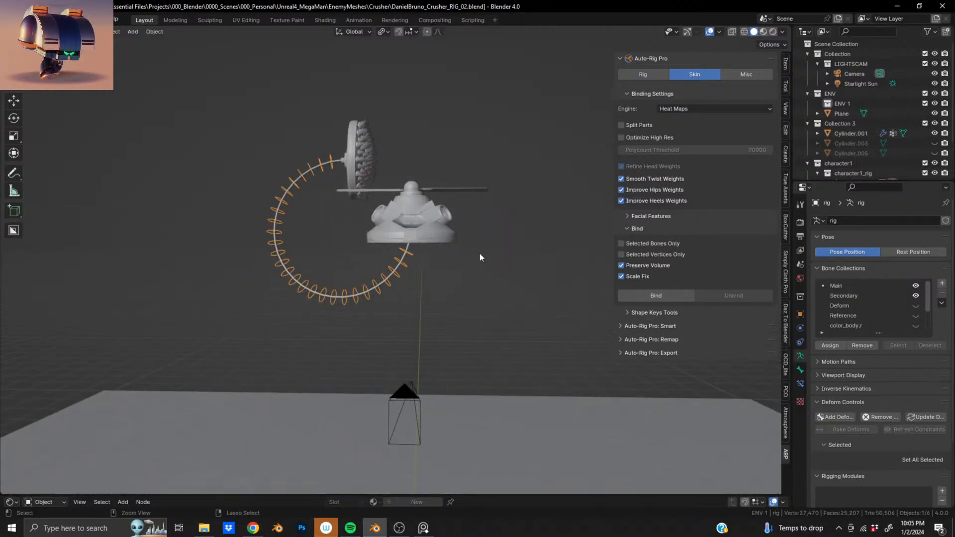
key(ctrl+Tab)
Try moving the large circular ground controller beneath the spiked base, and undo the move.
middle_drag(480, 253, 394, 272)
scroll(393, 272, up, 5)
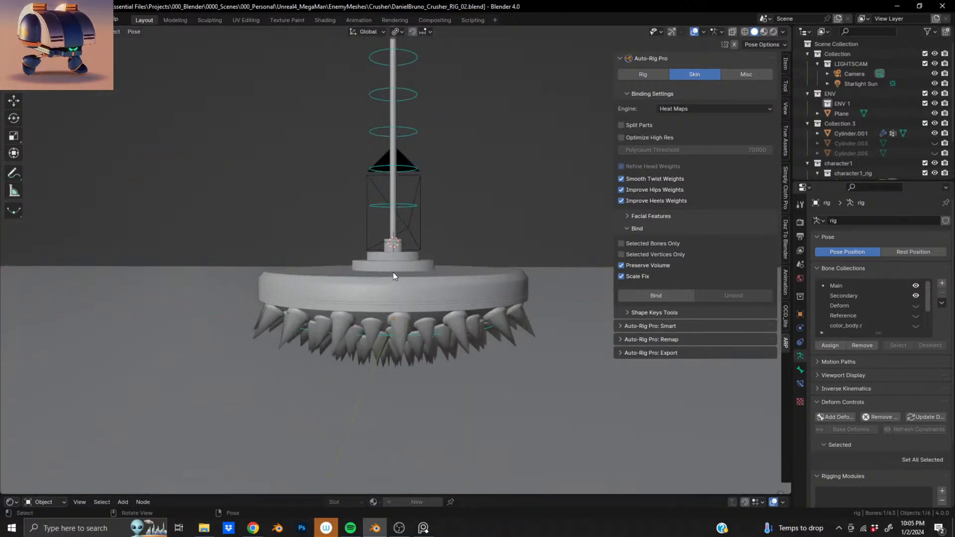
middle_drag(396, 215, 392, 279)
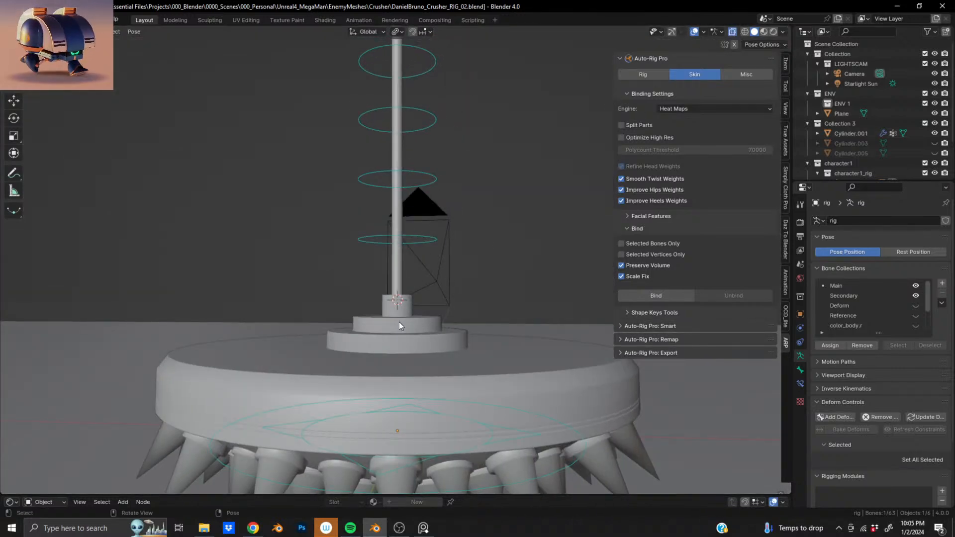
middle_drag(400, 322, 448, 276)
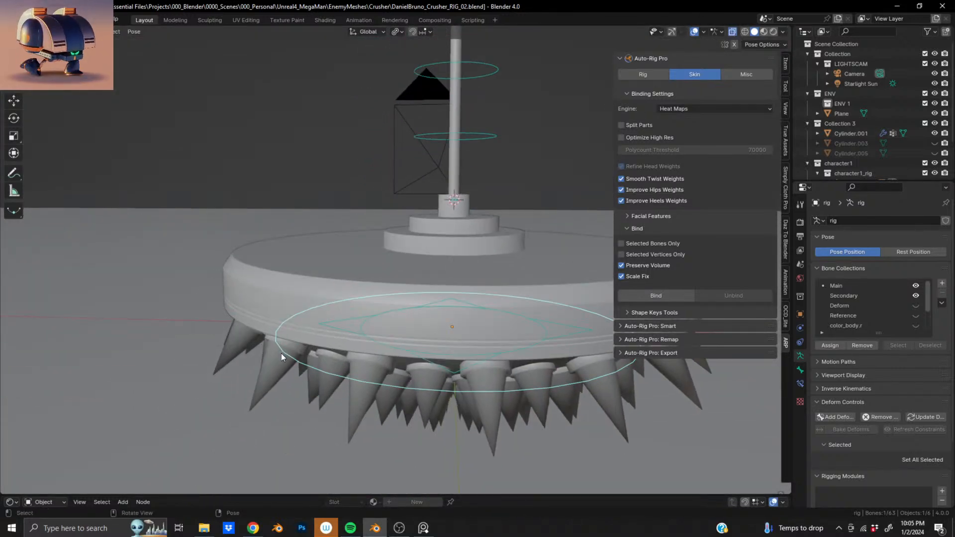
key(g)
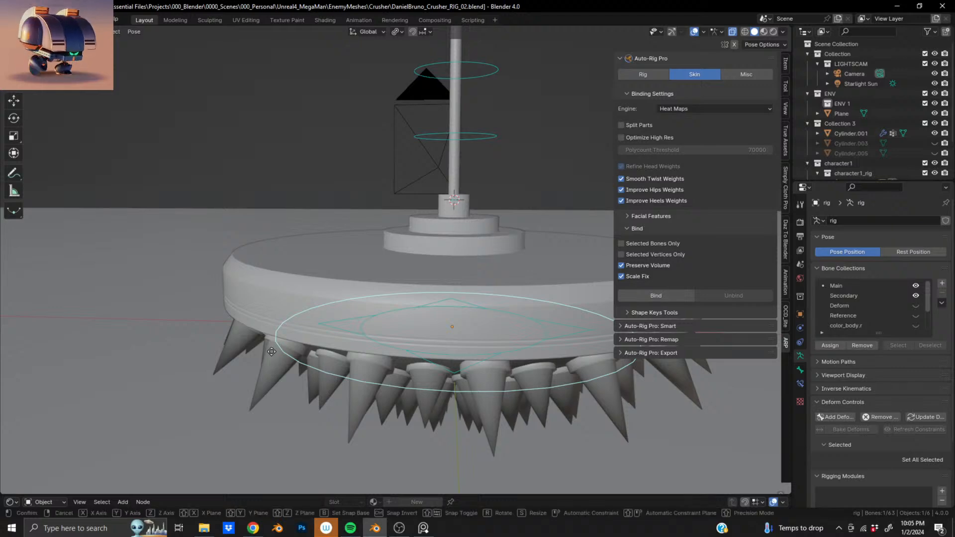
click(335, 331)
key(ctrl+z)
Edit the lowest tail controller's custom shape in Auto-Rig Pro, scaling its ring up by about 38, and apply the shape.
middle_drag(439, 276, 412, 326)
scroll(416, 313, up, 2)
scroll(416, 312, down, 6)
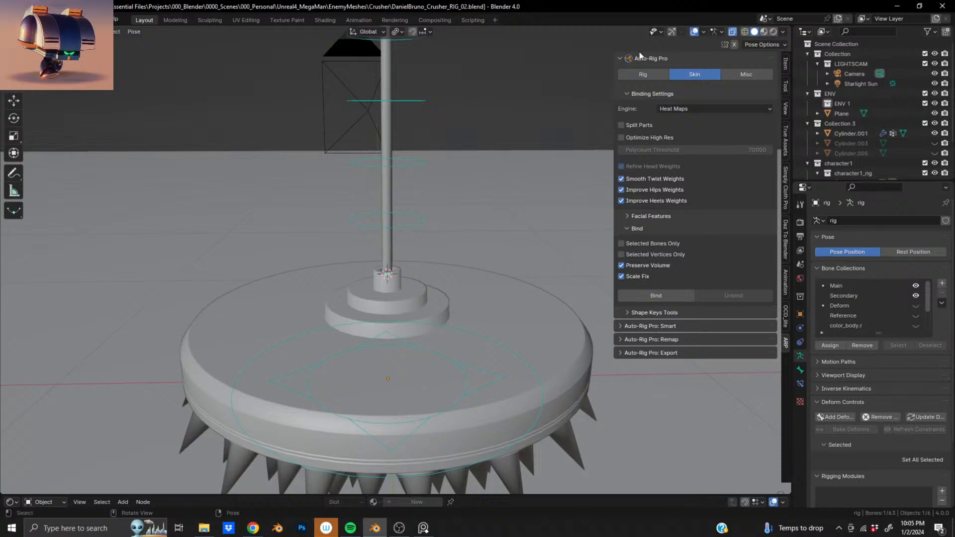
click(633, 73)
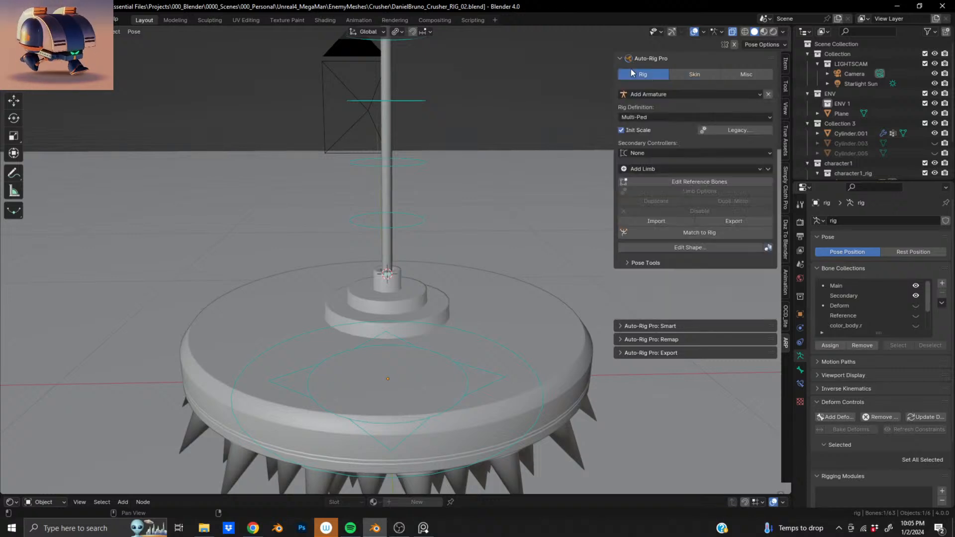
click(699, 244)
key(s)
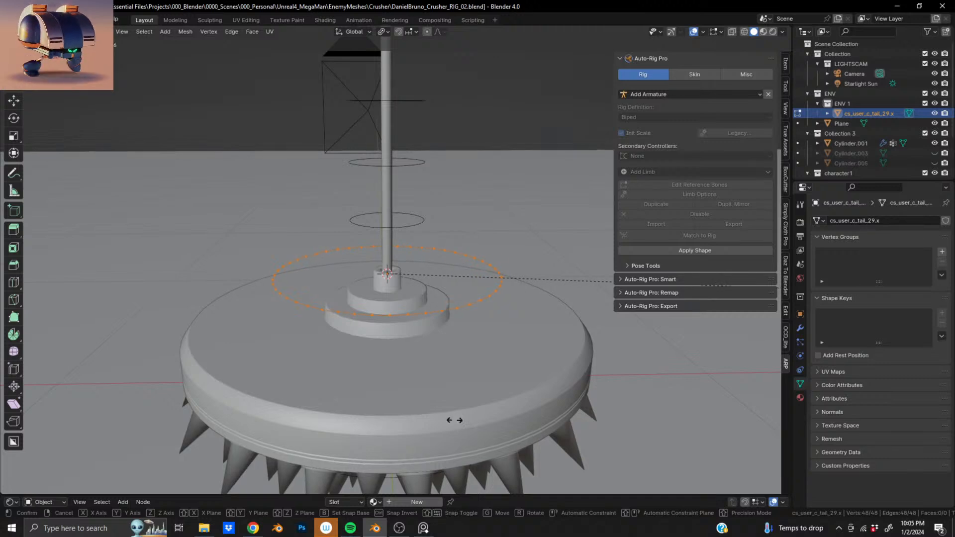
click(363, 429)
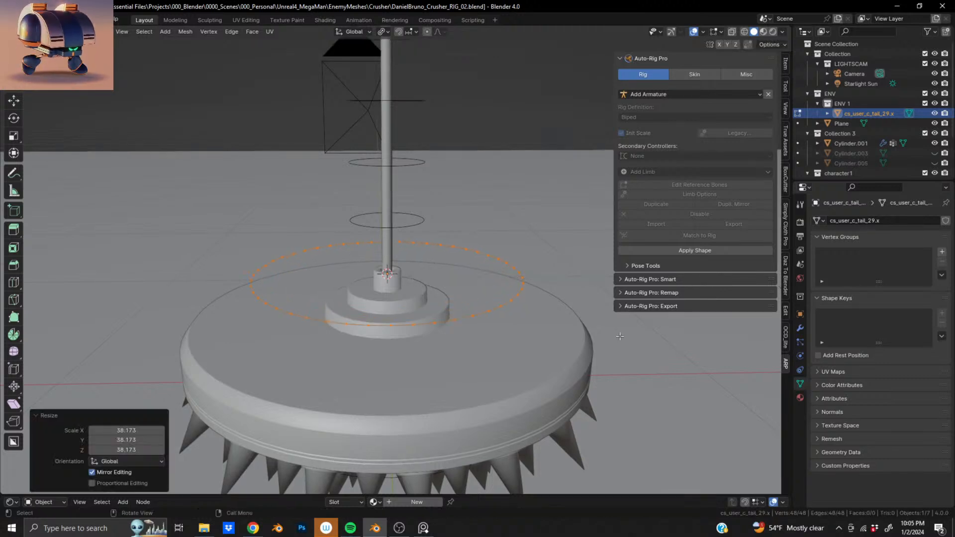
click(727, 250)
Try rotating the enlarged lowest tail controller to tilt the spiked base against the rod, and undo the rotation.
scroll(342, 303, down, 5)
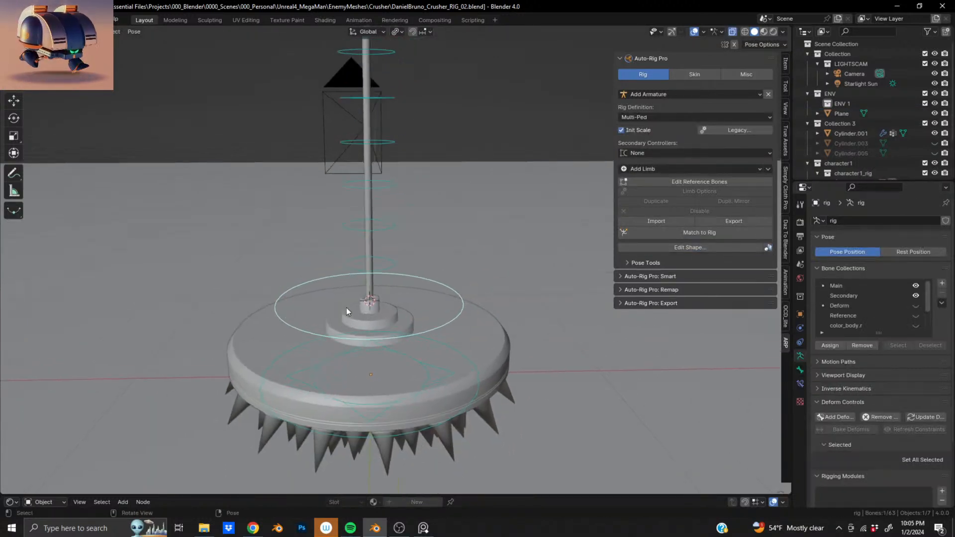
key(r)
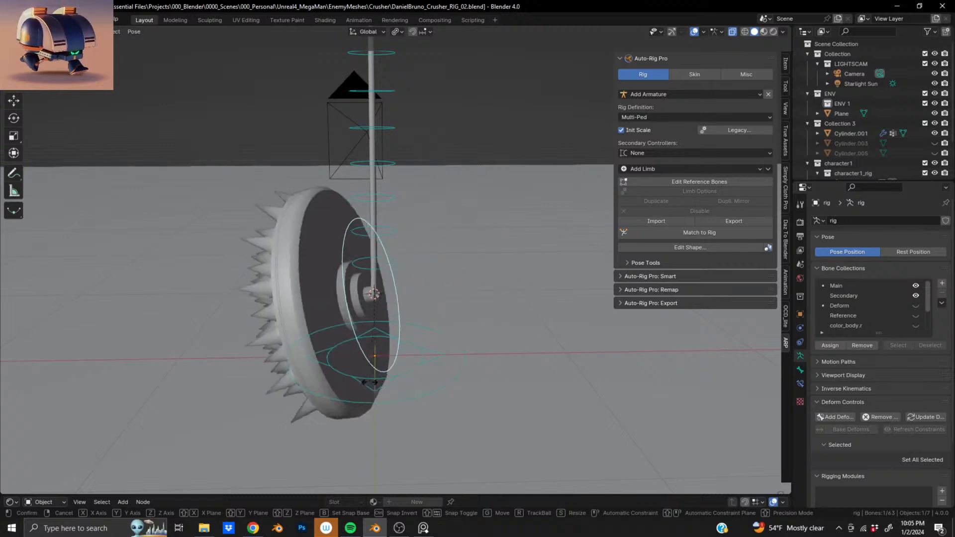
click(552, 320)
scroll(394, 358, up, 4)
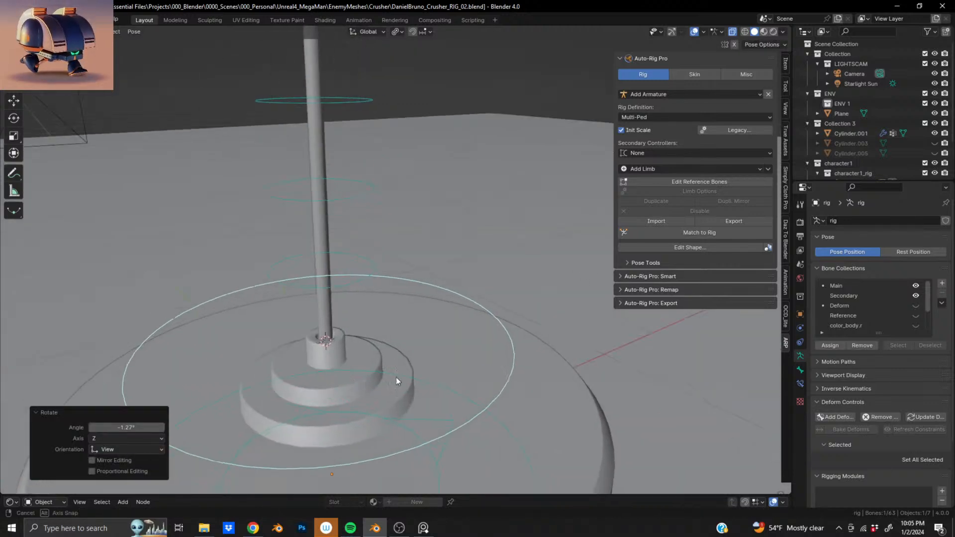
middle_drag(488, 366, 481, 370)
key(r)
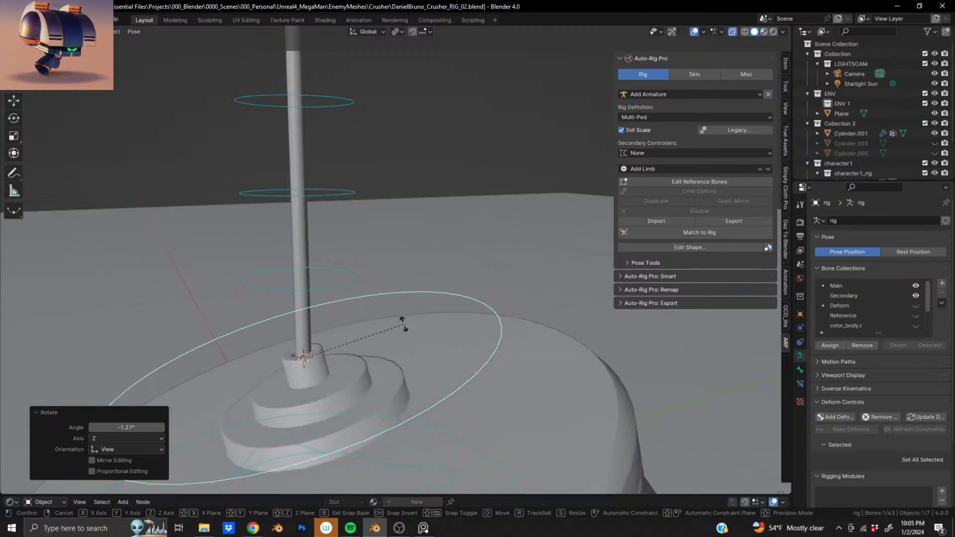
right_click(411, 379)
key(ctrl+z)
Add all remaining tail controllers to the selection, from just above the spiked base up to the square one at the propeller body.
scroll(411, 385, down, 4)
middle_drag(411, 385, 369, 334)
middle_drag(363, 251, 433, 400)
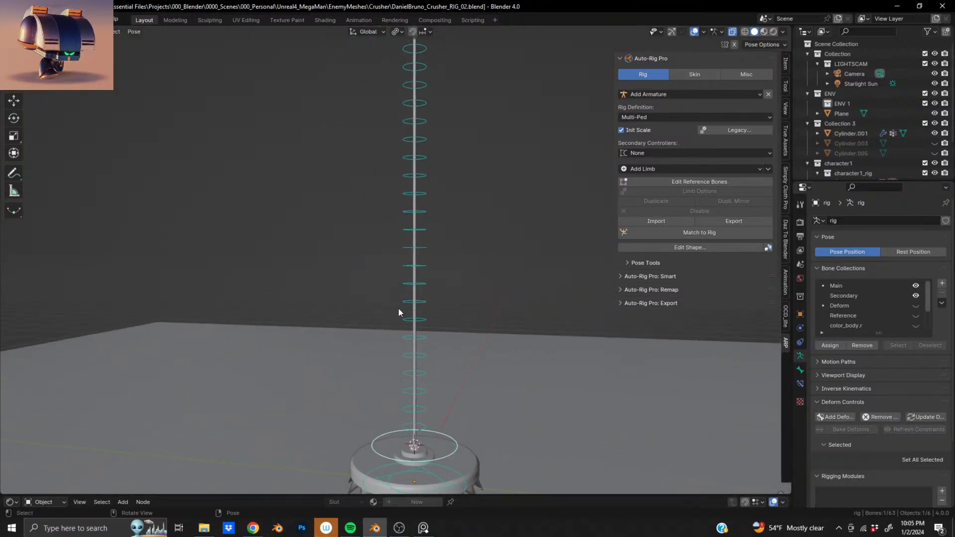
middle_drag(399, 314, 399, 279)
scroll(400, 280, up, 5)
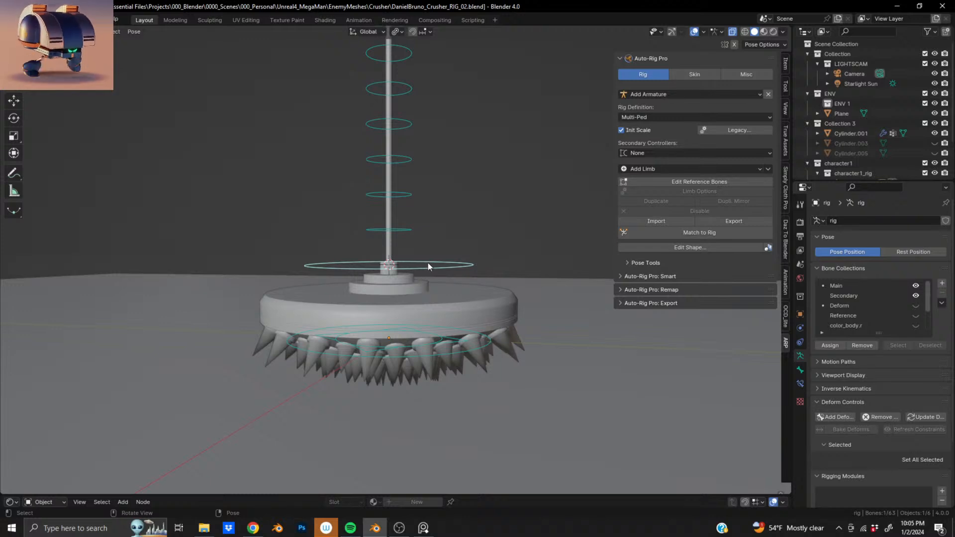
scroll(429, 267, down, 2)
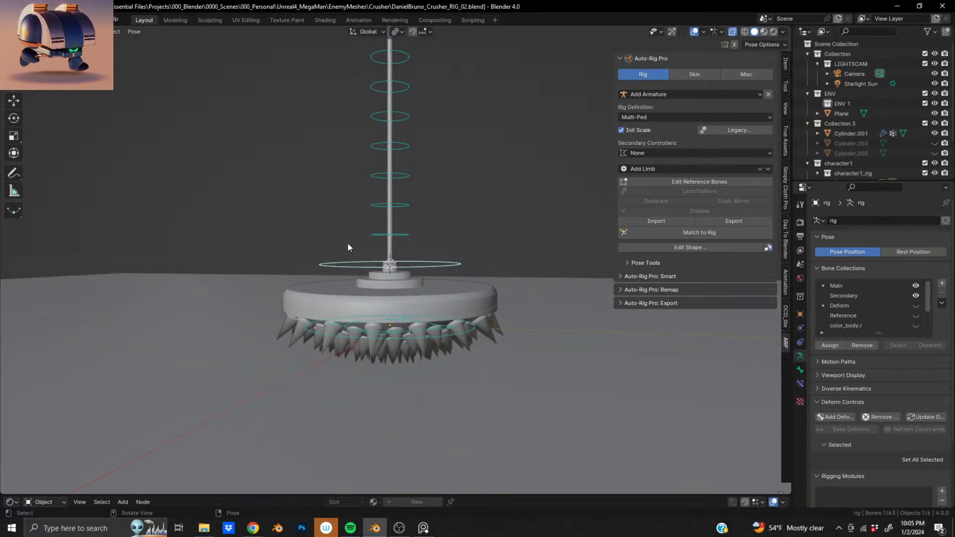
shift+drag(350, 244, 498, 101)
shift+middle_drag(379, 139, 425, 359)
scroll(425, 360, down, 4)
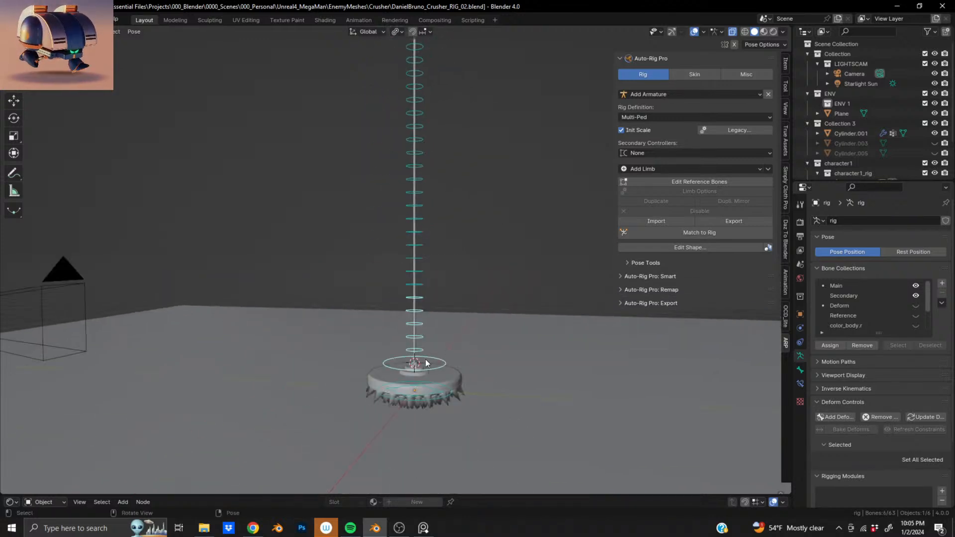
scroll(425, 360, down, 3)
shift+drag(386, 283, 506, 127)
middle_drag(419, 137, 408, 232)
scroll(409, 220, up, 5)
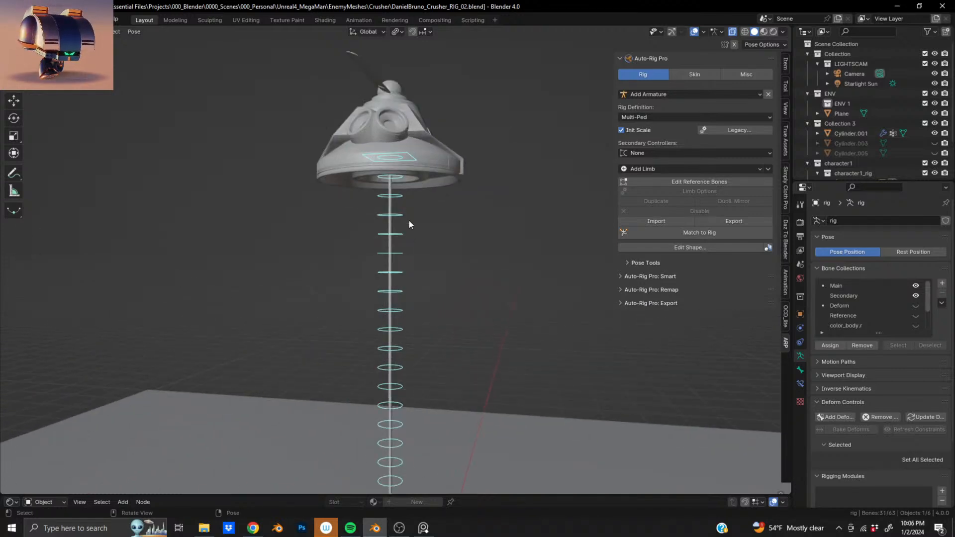
Toggle the square controller at the propeller body back into the selection, and try scaling all tail controllers along Z.
shift+click(410, 161)
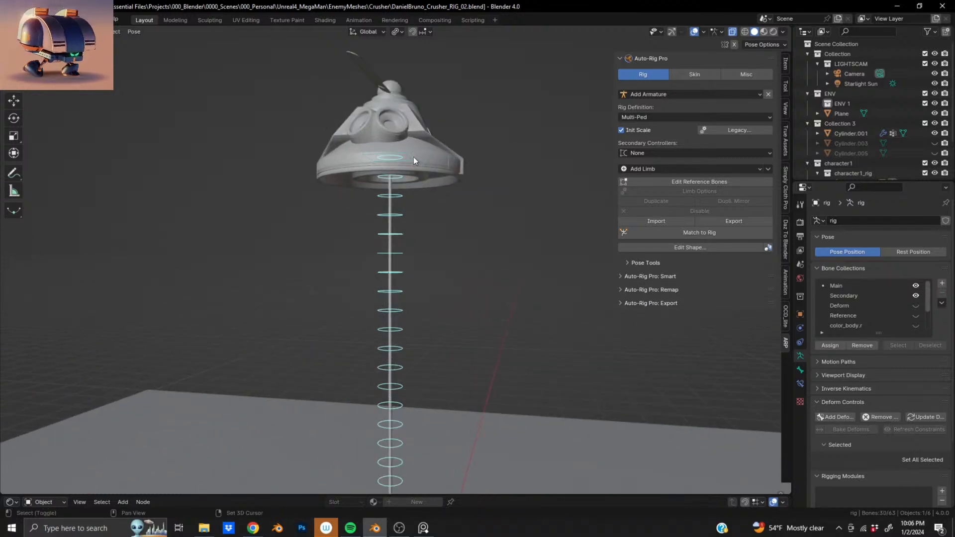
shift+click(413, 157)
scroll(413, 165, down, 4)
shift+middle_drag(402, 343, 411, 268)
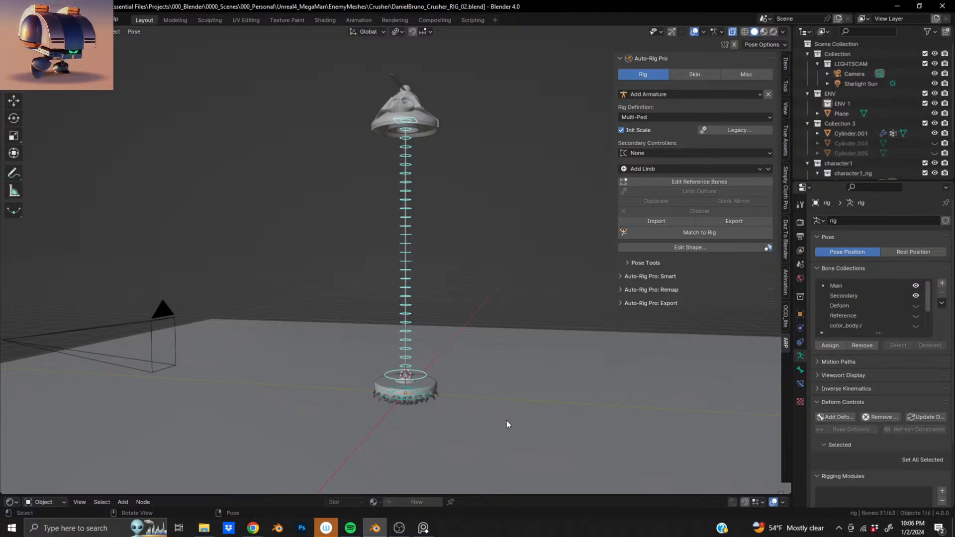
key(s)
key(z)
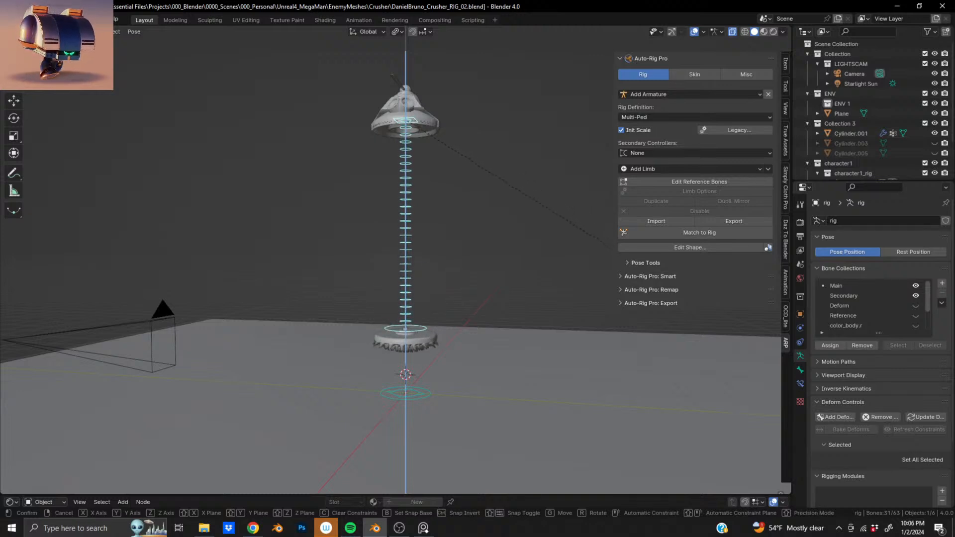
click(583, 348)
Try scaling the tail controllers along Z with the enlarged lowest one left out of the selection, and undo it.
shift+middle_drag(469, 386, 434, 383)
scroll(442, 384, down, 2)
scroll(592, 426, down, 2)
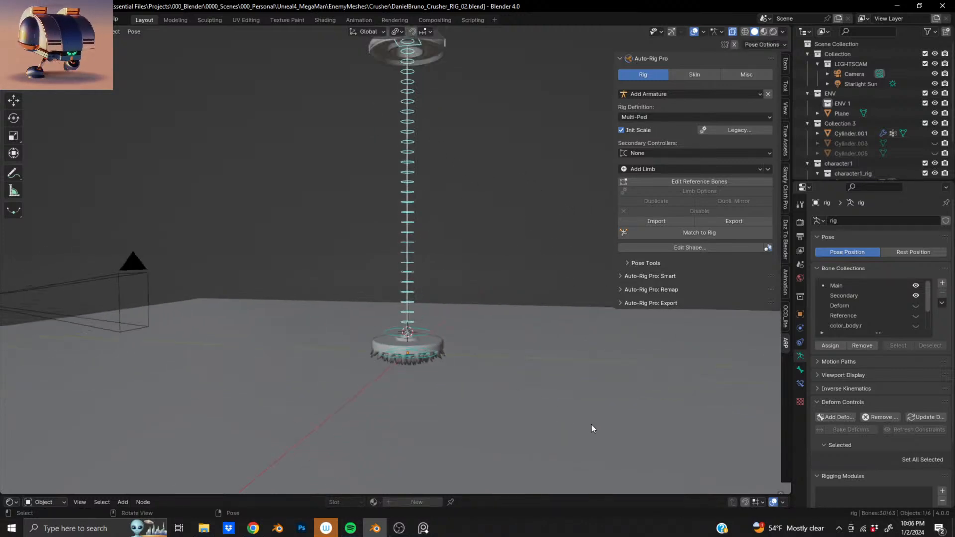
key(s)
key(z)
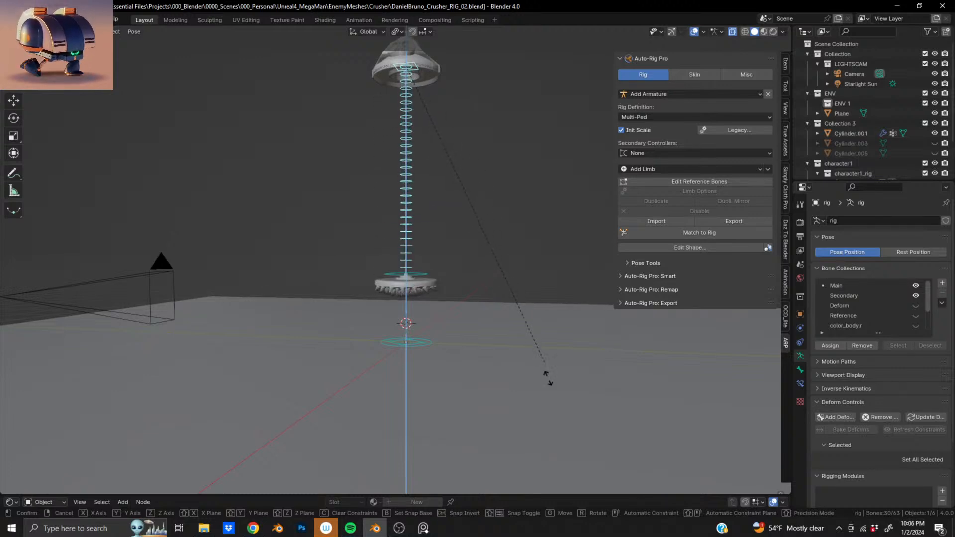
click(558, 423)
key(ctrl+z)
Remove the ring just above the enlarged controller from the selection, and try scaling the remaining tail controllers along Z.
scroll(423, 396, up, 3)
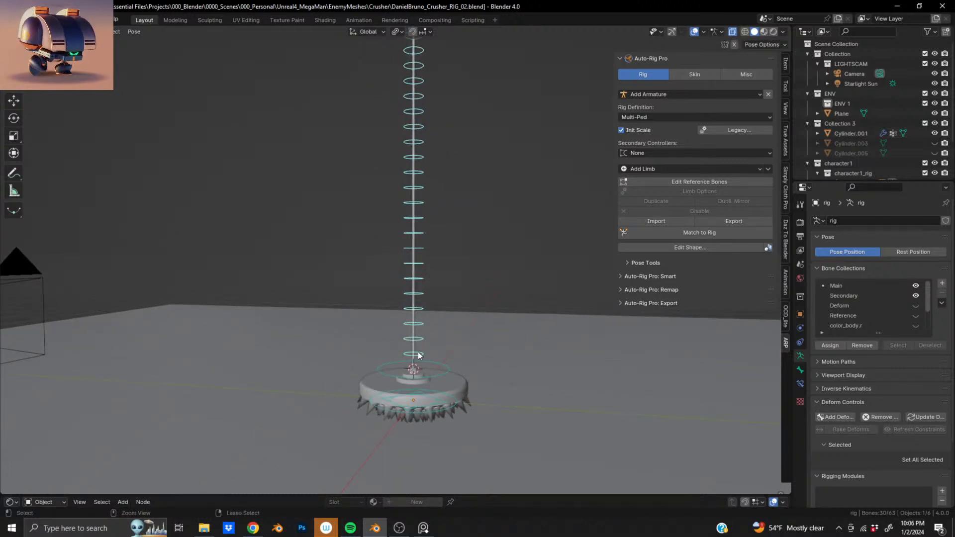
scroll(512, 404, down, 3)
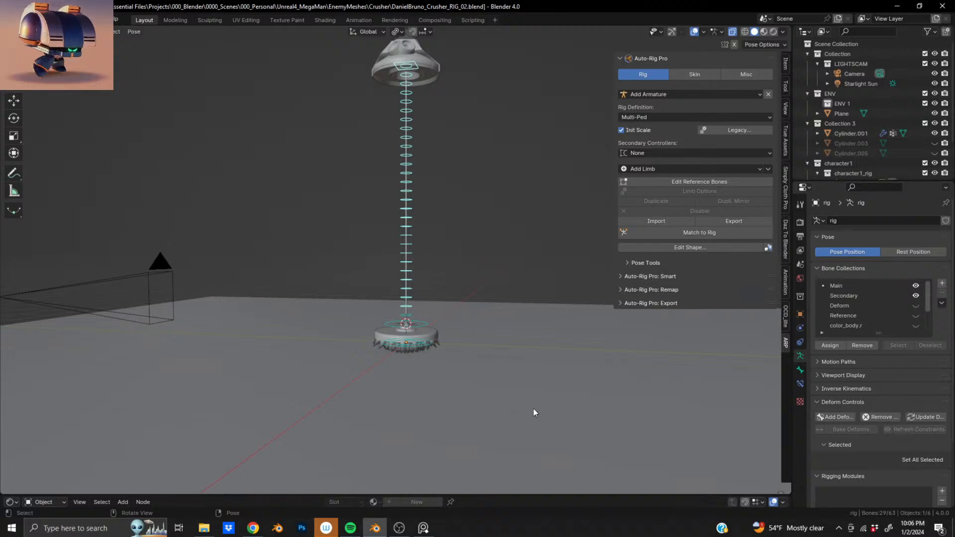
key(s)
key(z)
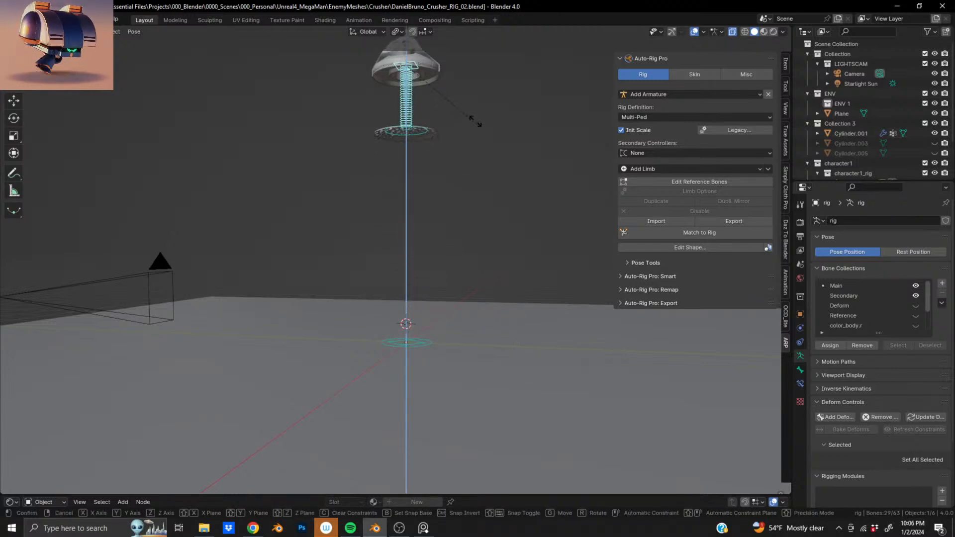
click(535, 399)
Select only the enlarged lowest tail controller, try moving it along Z, and undo the move.
shift+middle_drag(404, 350, 449, 310)
scroll(404, 276, up, 7)
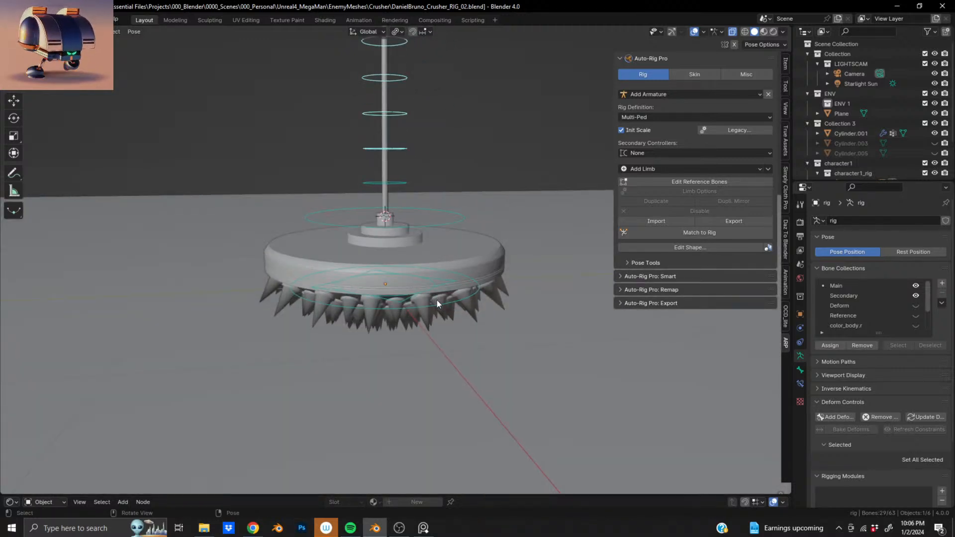
click(424, 234)
scroll(416, 248, down, 8)
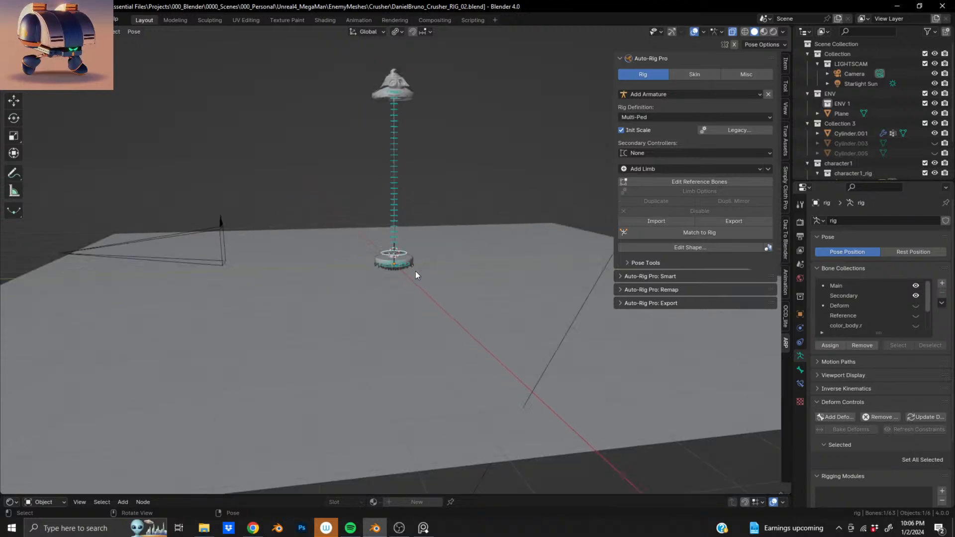
key(g)
key(z)
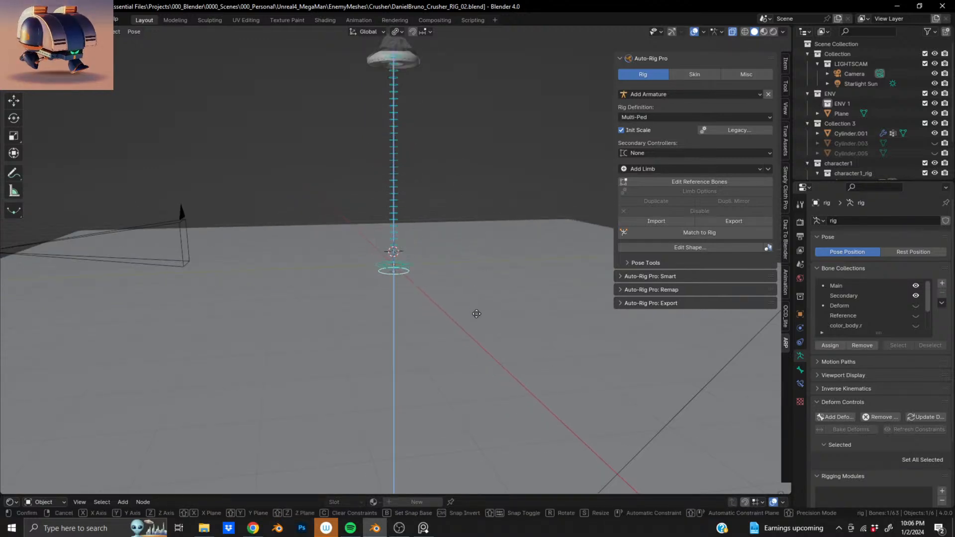
click(477, 281)
key(ctrl+z)
Try rotating the square controller at the propeller body around Z, and cancel the rotation.
shift+middle_drag(393, 146, 392, 252)
scroll(396, 279, up, 4)
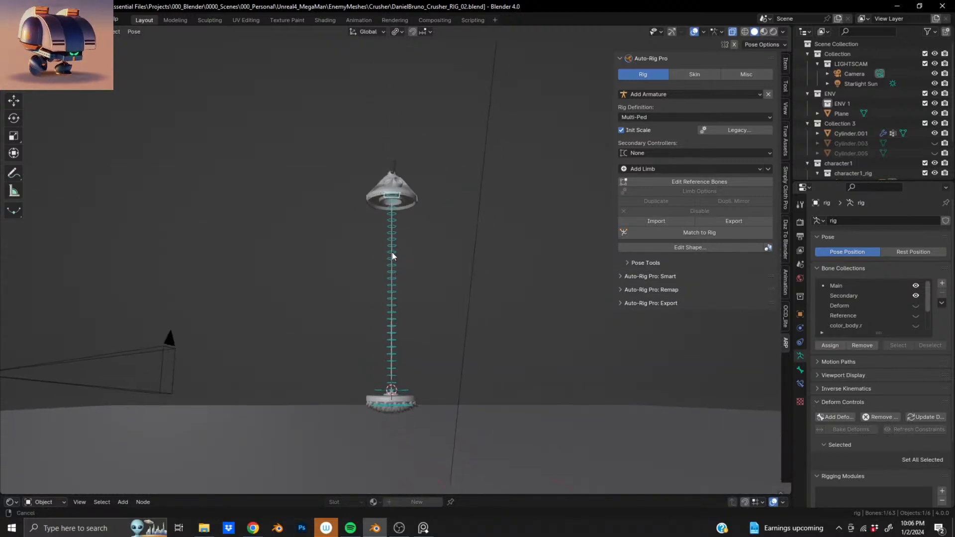
key(r)
key(z)
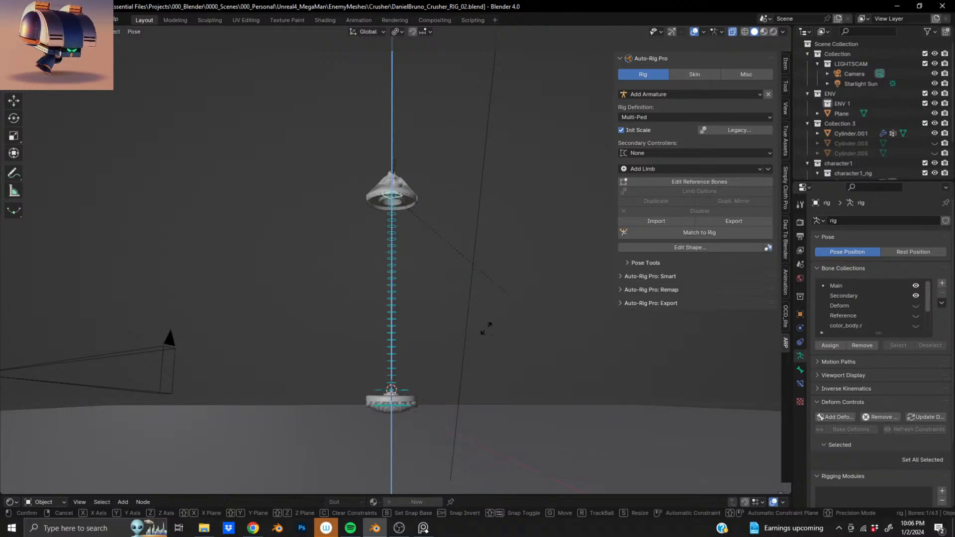
right_click(522, 275)
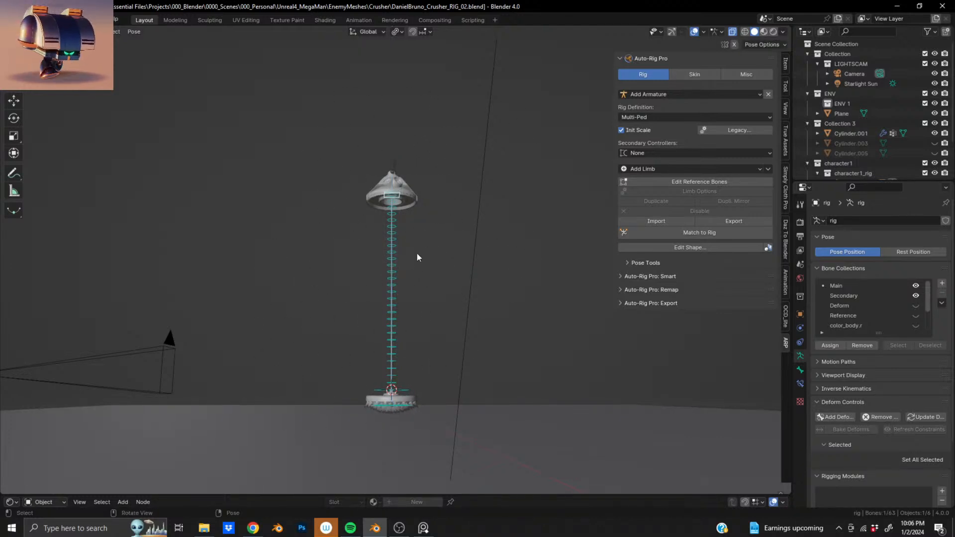
Move the square controller up about 4.71 m along Z, bringing the spiked base up into the propeller body.
middle_drag(417, 258, 379, 314)
scroll(382, 241, up, 5)
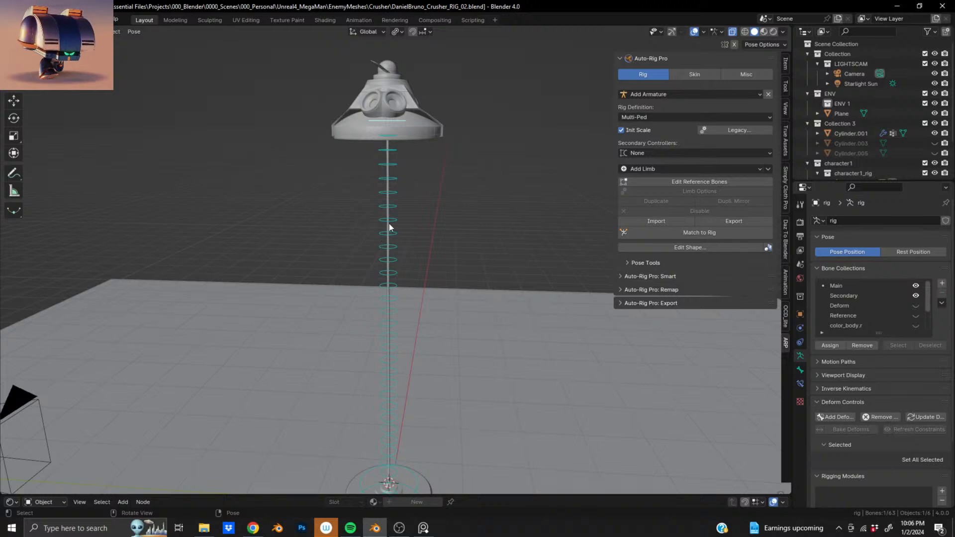
key(g)
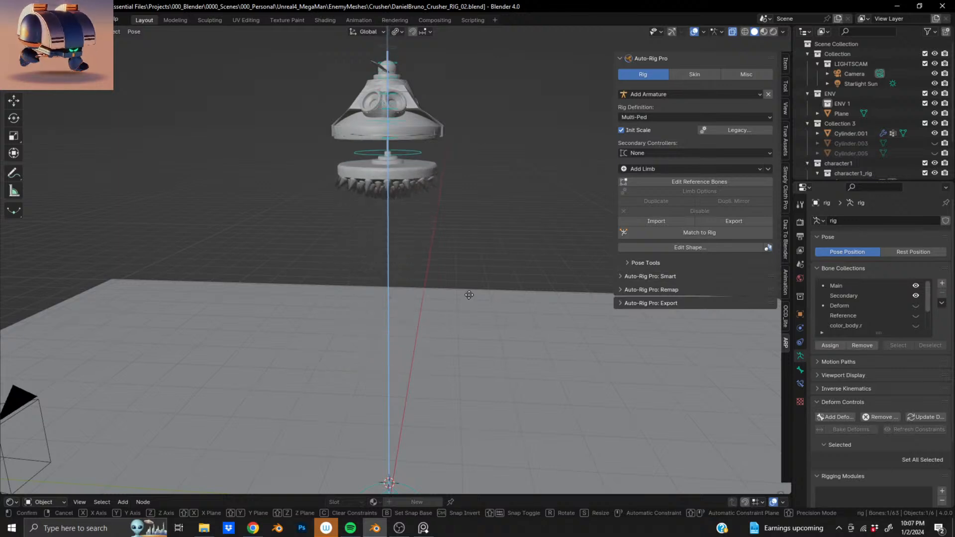
click(476, 248)
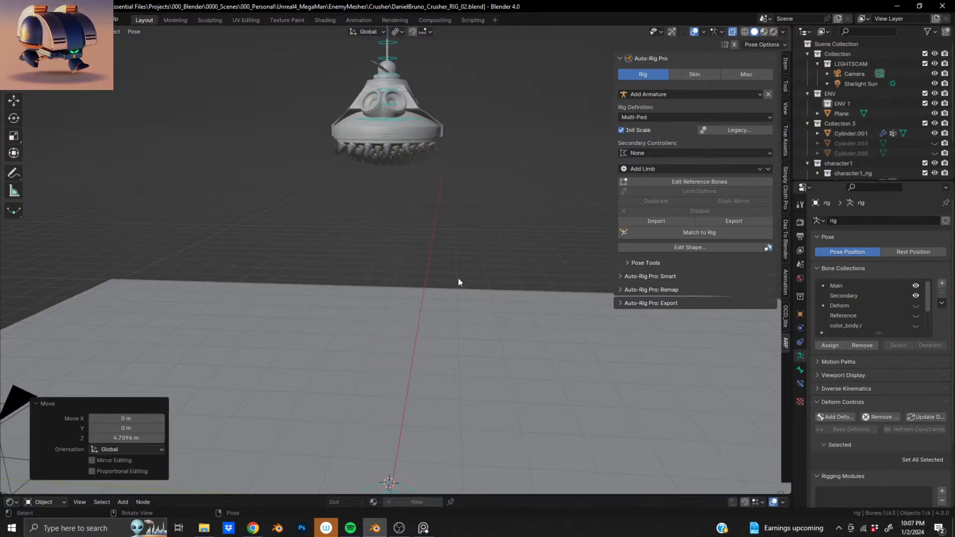
Select the tail controllers along the raised rod, try scaling them along Z by 1.235, and undo the scaling.
shift+middle_drag(398, 165, 437, 336)
scroll(453, 373, up, 4)
scroll(420, 264, down, 4)
shift+middle_drag(420, 265, 387, 315)
scroll(397, 315, up, 2)
drag(371, 311, 570, 23)
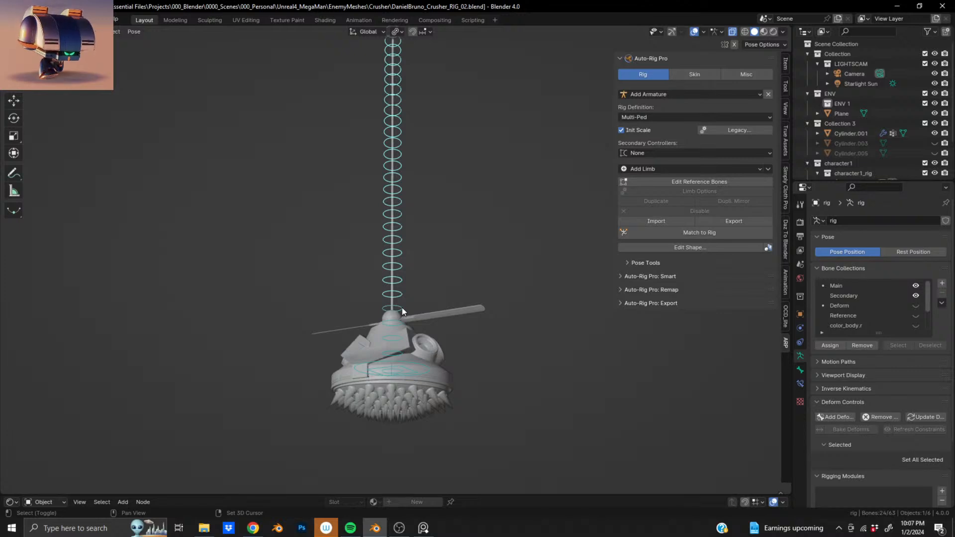
key(r)
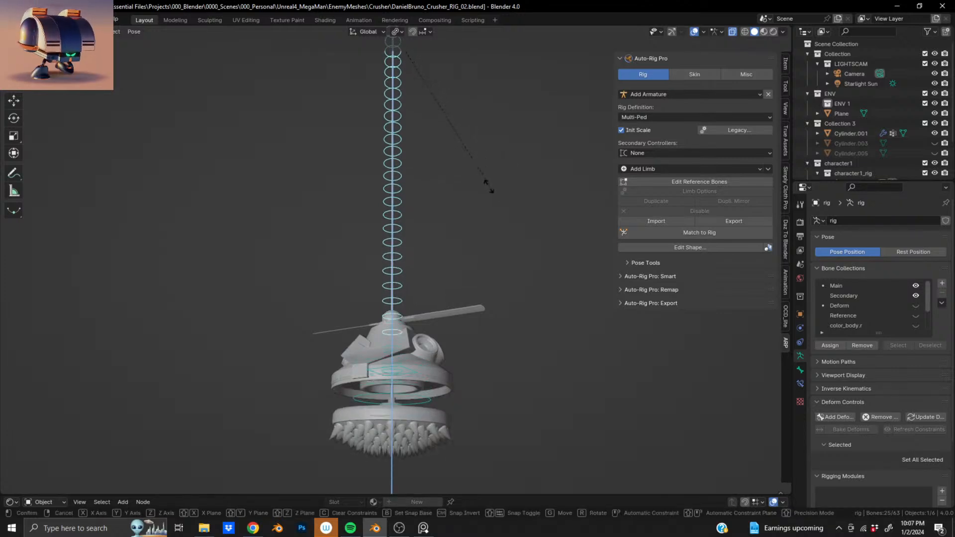
click(503, 207)
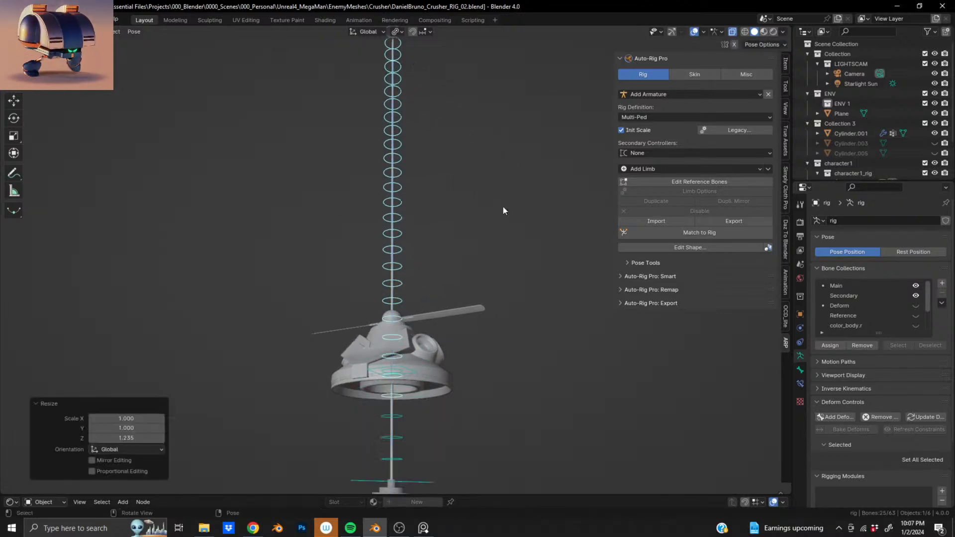
key(ctrl+z)
Examine the spiked base tucked under the propeller body from several angles, and undo the upward move of the chain.
middle_drag(399, 326, 437, 259)
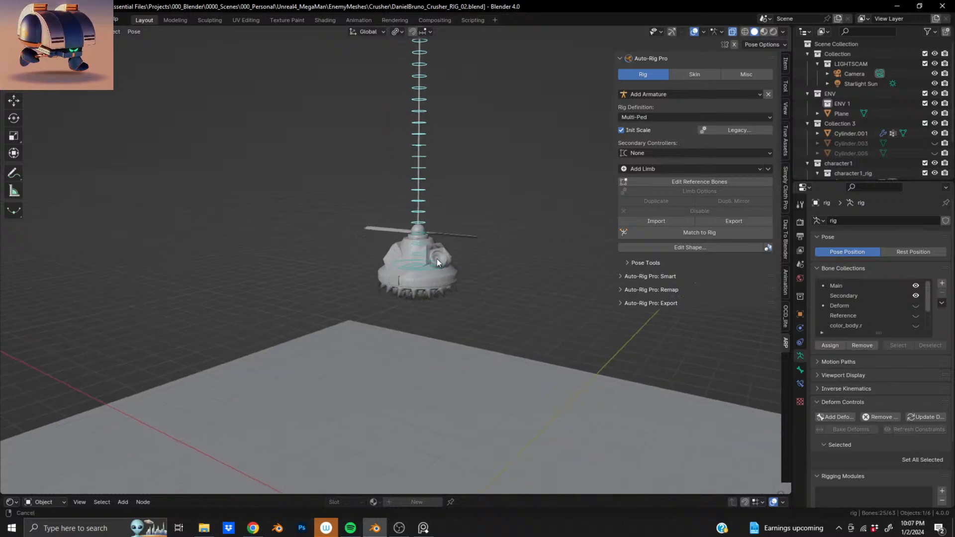
scroll(423, 266, up, 4)
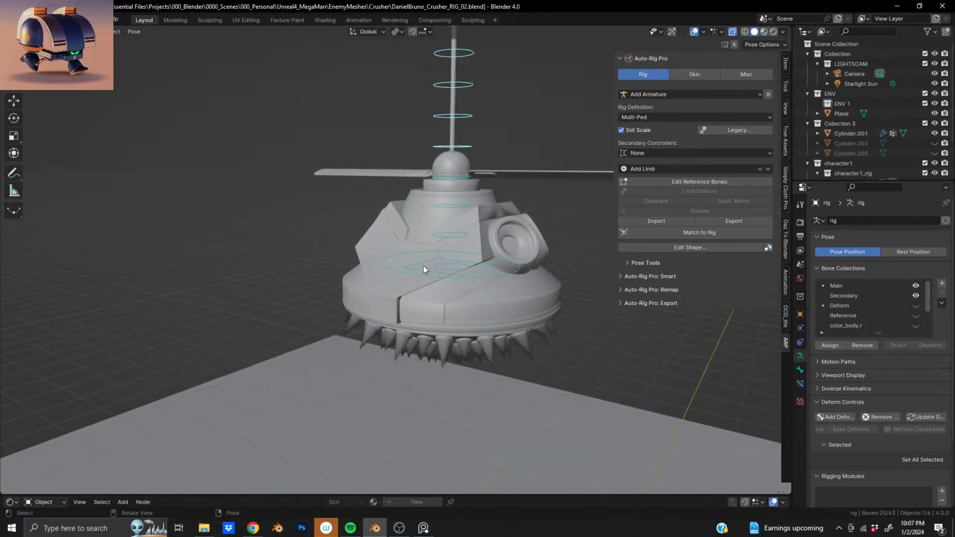
middle_drag(424, 266, 457, 264)
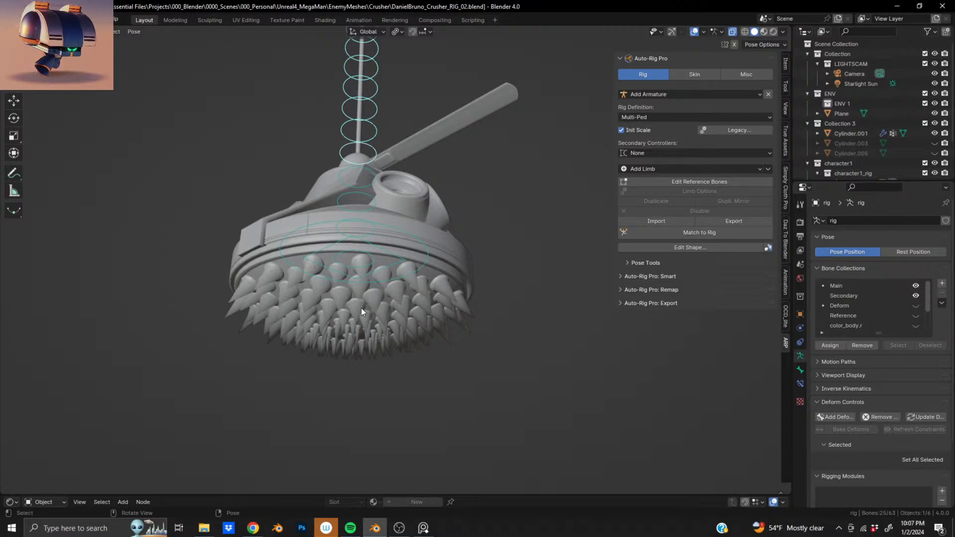
middle_drag(362, 308, 322, 346)
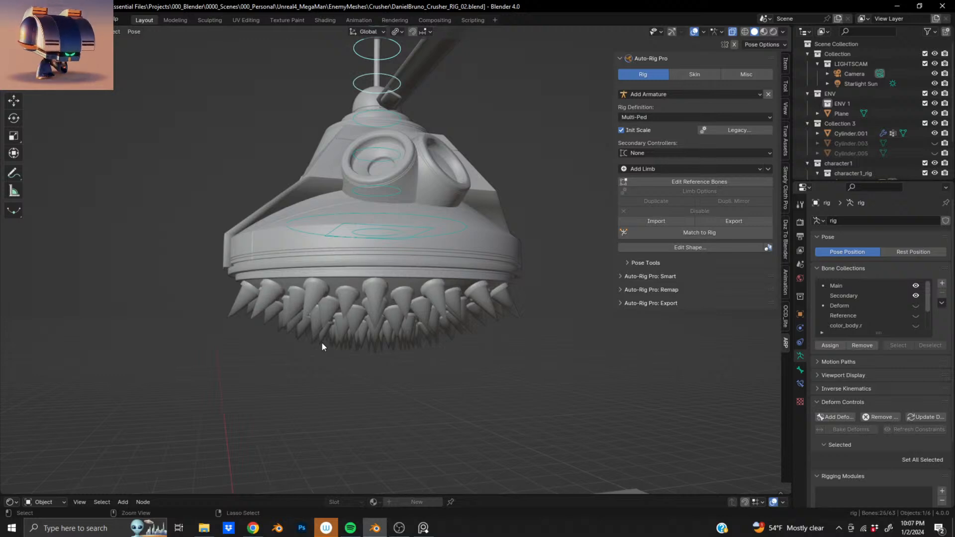
key(ctrl+z)
scroll(374, 325, down, 12)
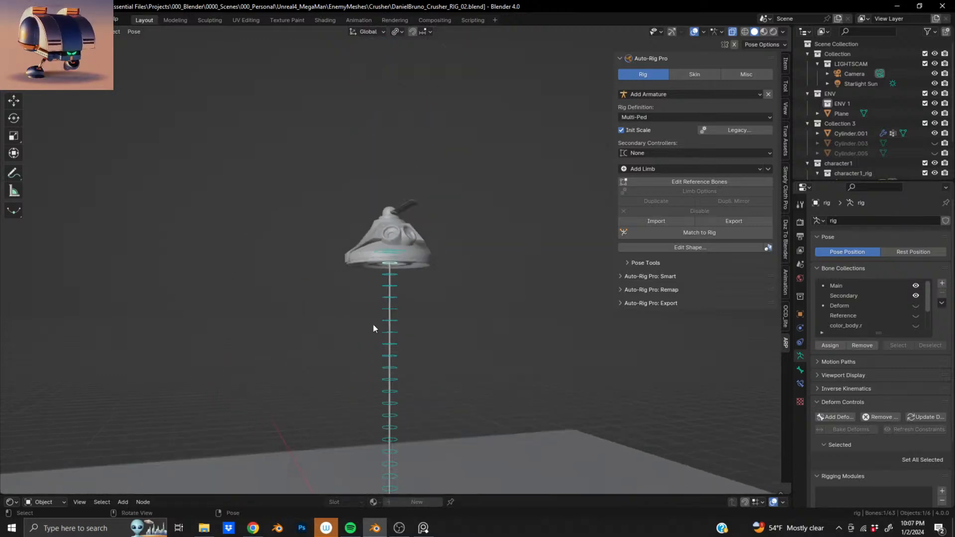
Return to the spiked base and undo the recent edit history, including the pose tests and the enlarged controller shape.
middle_drag(398, 365, 389, 295)
scroll(416, 302, up, 6)
scroll(389, 296, up, 9)
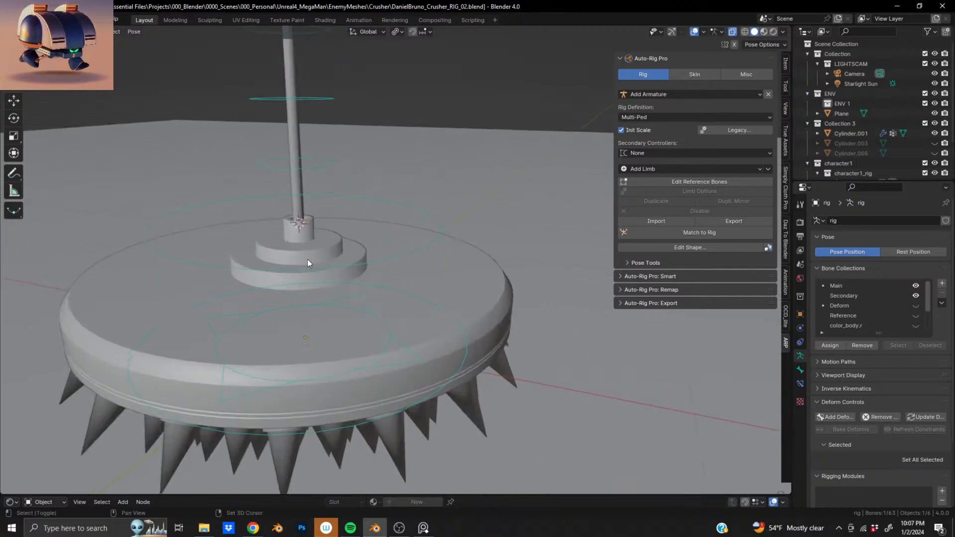
scroll(308, 259, down, 1)
shift+middle_drag(308, 259, 430, 225)
click(424, 227)
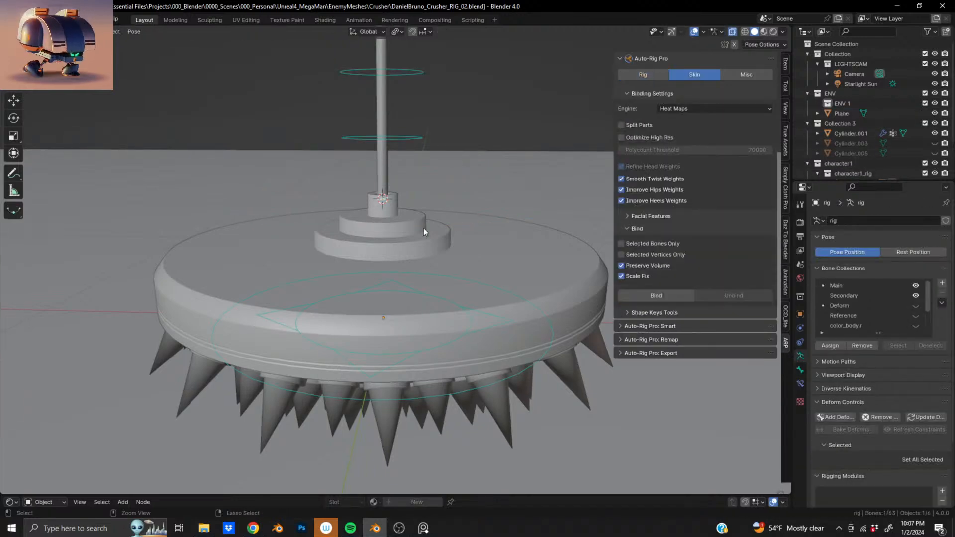
key(ctrl+z)
key(ctrl+z)
key(ctrl+z)
key(ctrl+z)
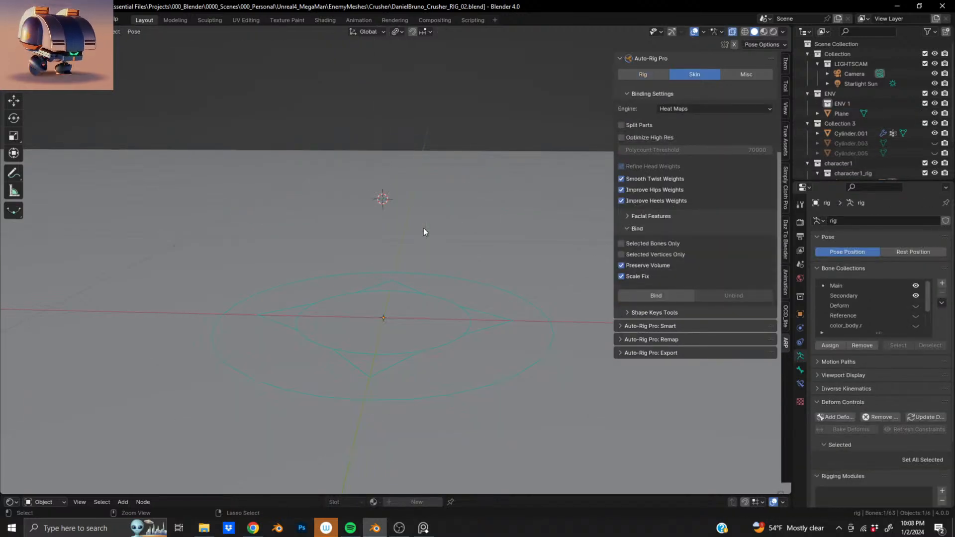
Redo the edit history up to the weight-editing state of Cylinder.001 with the c_tail_29.x vertex group active.
key(ctrl+shift+z)
key(ctrl+shift+z)
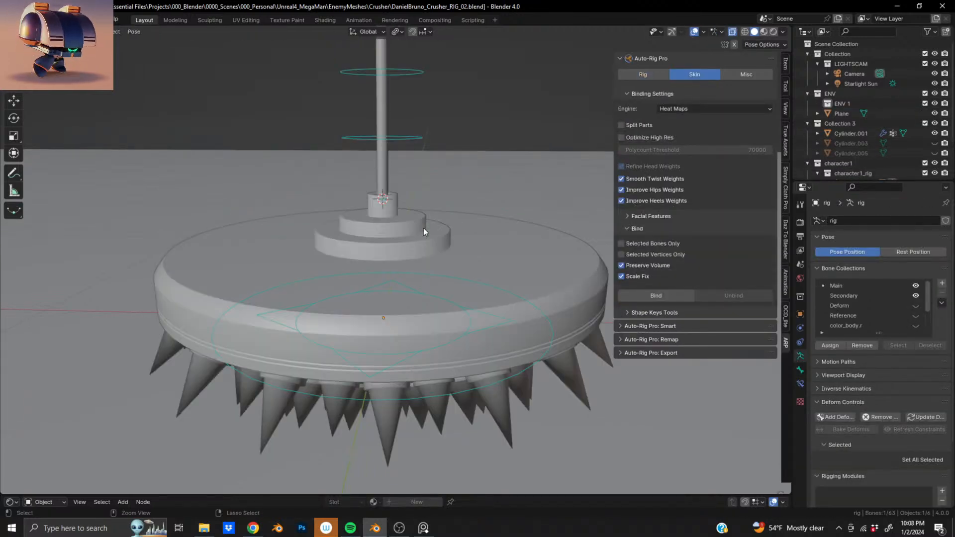
key(ctrl+shift+z)
key(ctrl+shift+z)
key(ctrl+shift+z)
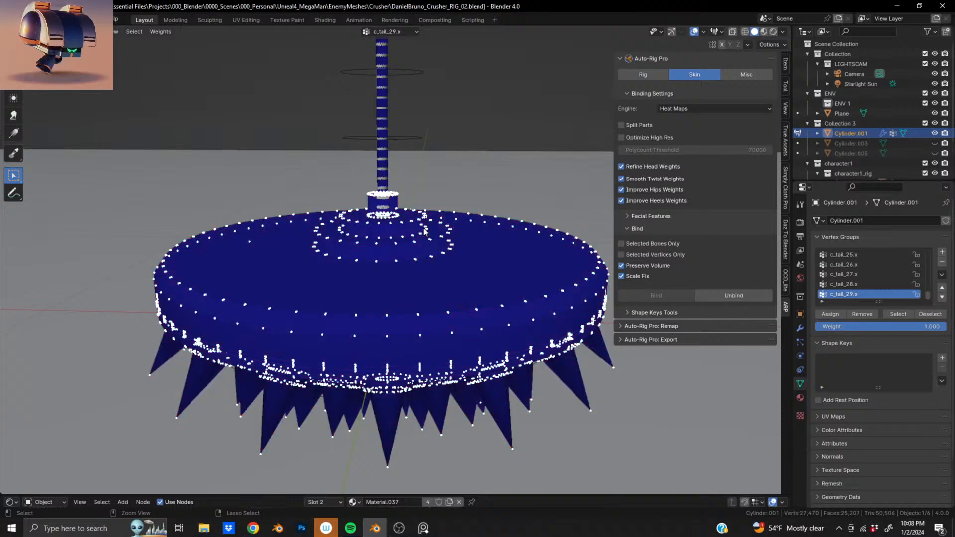
middle_drag(425, 230, 399, 284)
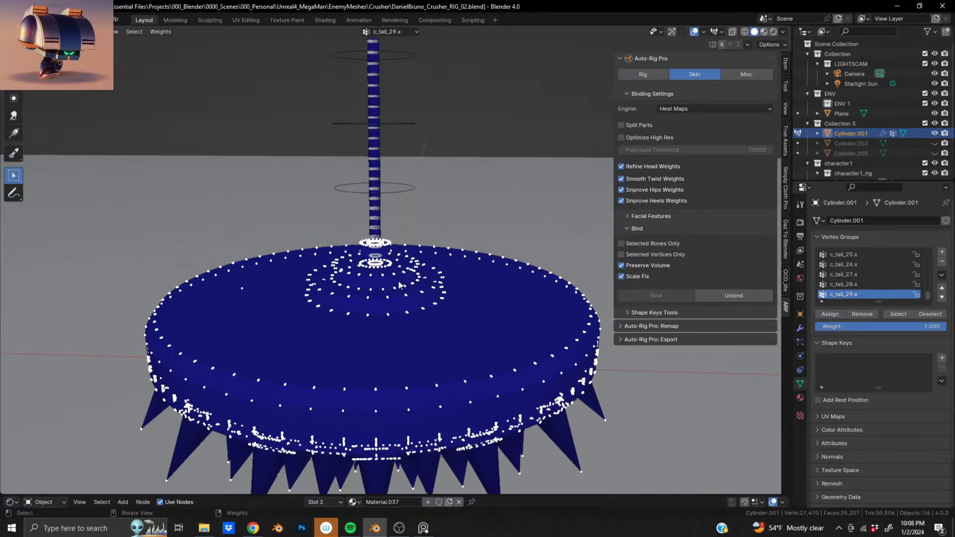
Return Cylinder.001 to Object Mode, and select the rig inside the propeller body with X-ray display turned on.
key(Tab)
key(Tab)
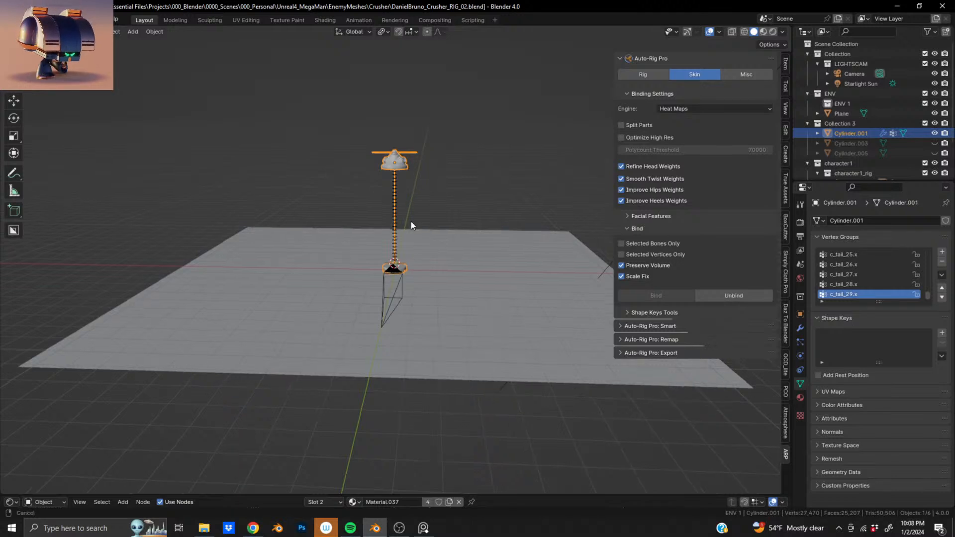
shift+middle_drag(411, 222, 416, 261)
scroll(415, 262, up, 5)
shift+middle_drag(487, 211, 392, 134)
scroll(411, 207, up, 4)
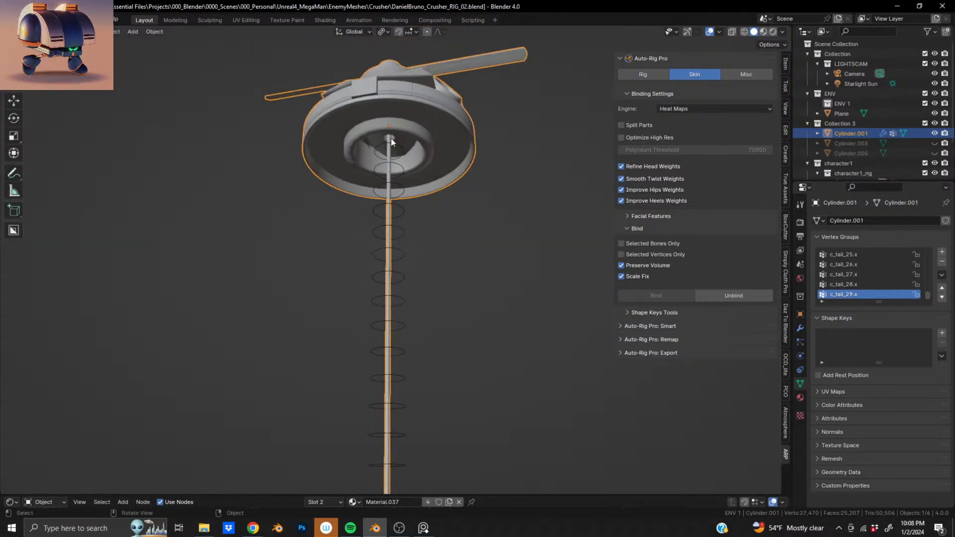
click(733, 32)
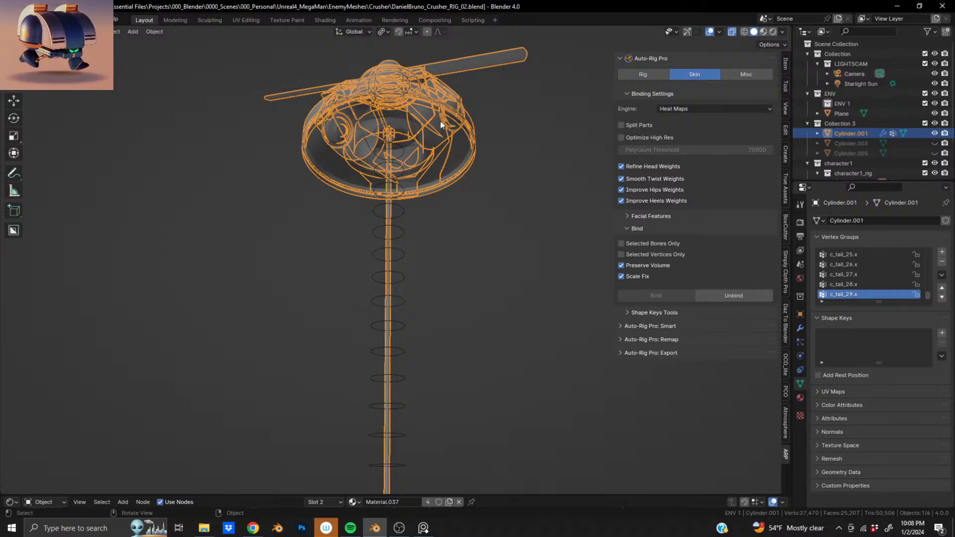
click(406, 147)
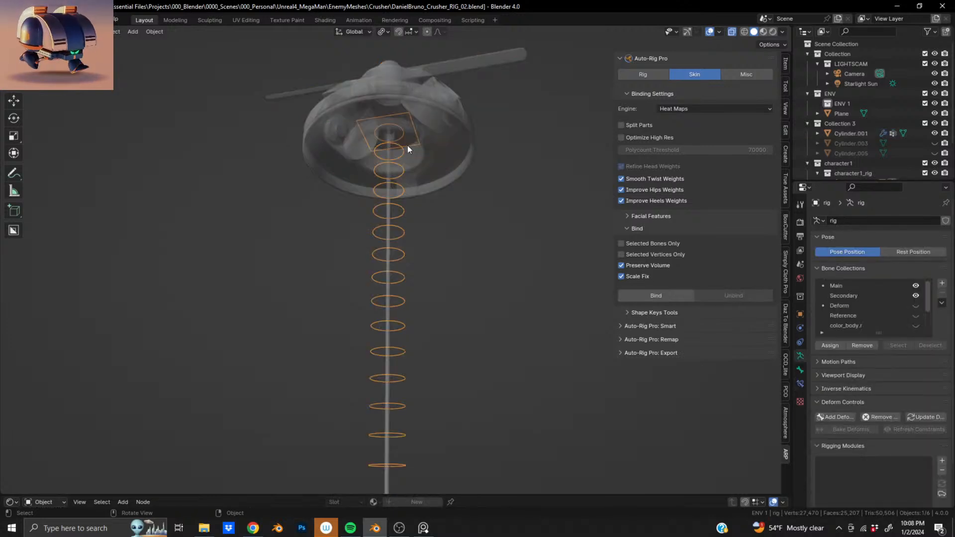
Turn off X-ray display, put the rig in Pose Mode and select the square controller at the chain's upper end.
click(732, 32)
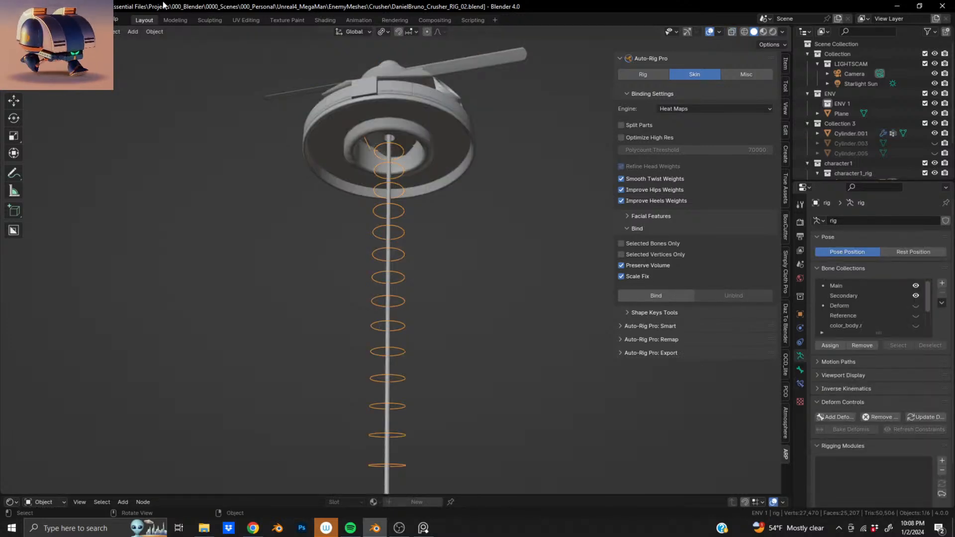
key(ctrl+Tab)
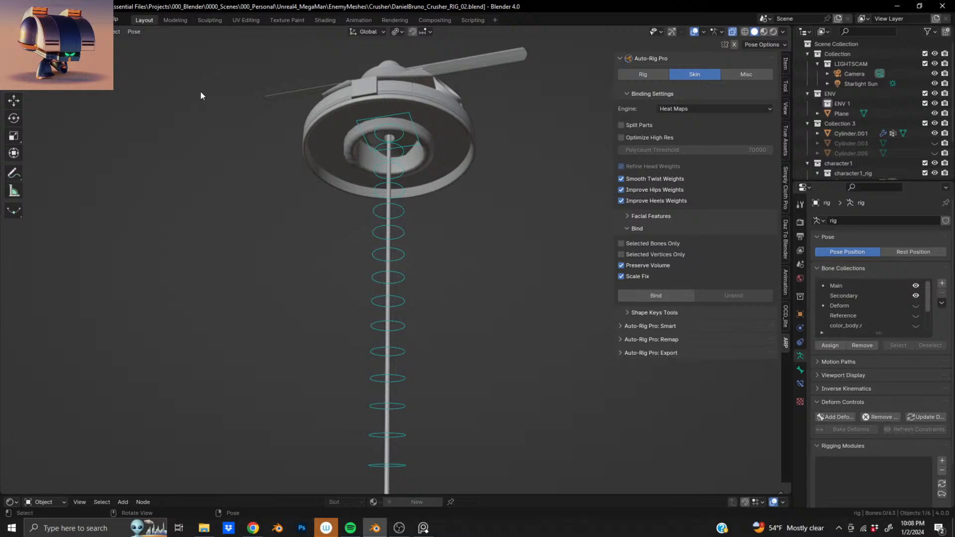
click(412, 128)
Test-rotate the square controller about -0.4° to see how the rod and spiked base follow, and undo the rotation.
middle_drag(412, 128, 432, 222)
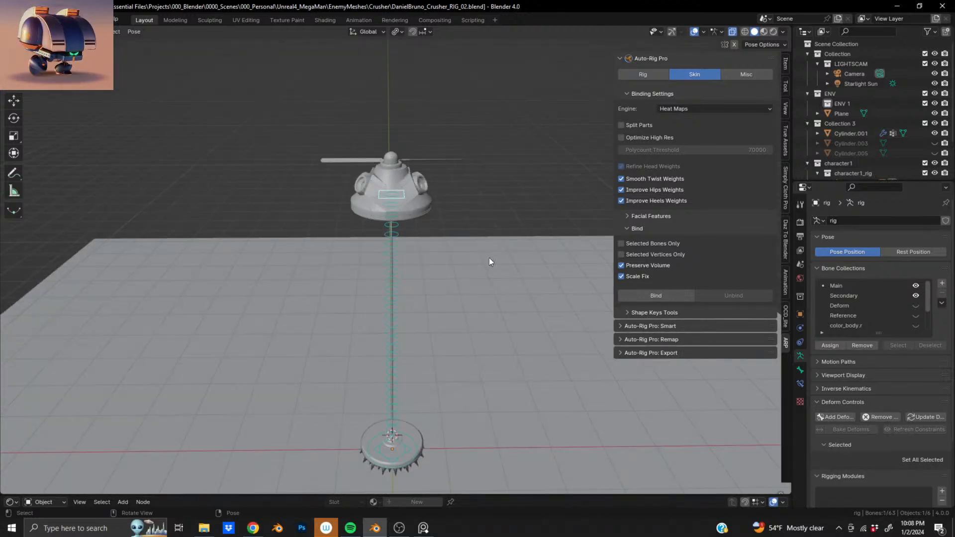
key(r)
click(500, 307)
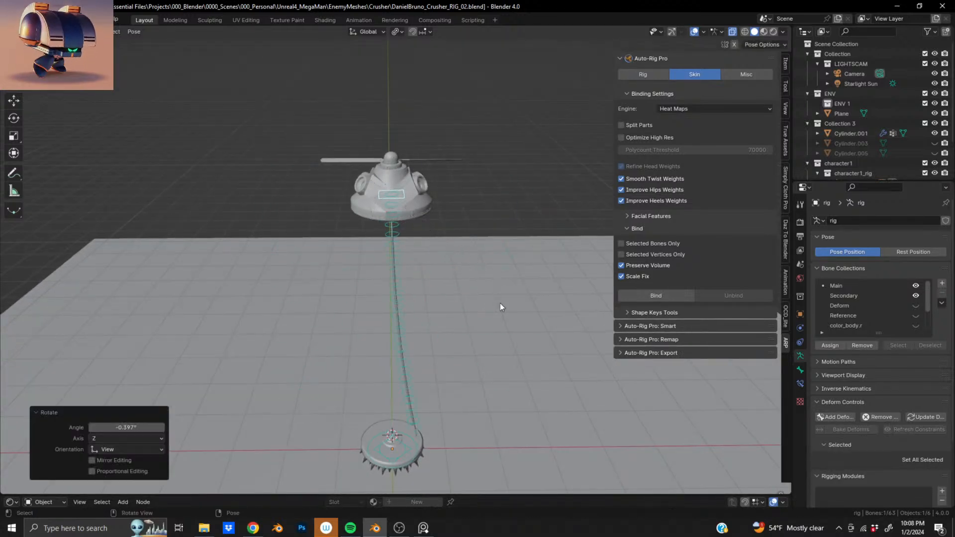
key(ctrl+z)
Select the lowest ring controller just above the spiked base and show Auto-Rig Pro's Rig settings.
shift+middle_drag(398, 402, 388, 286)
scroll(389, 290, up, 9)
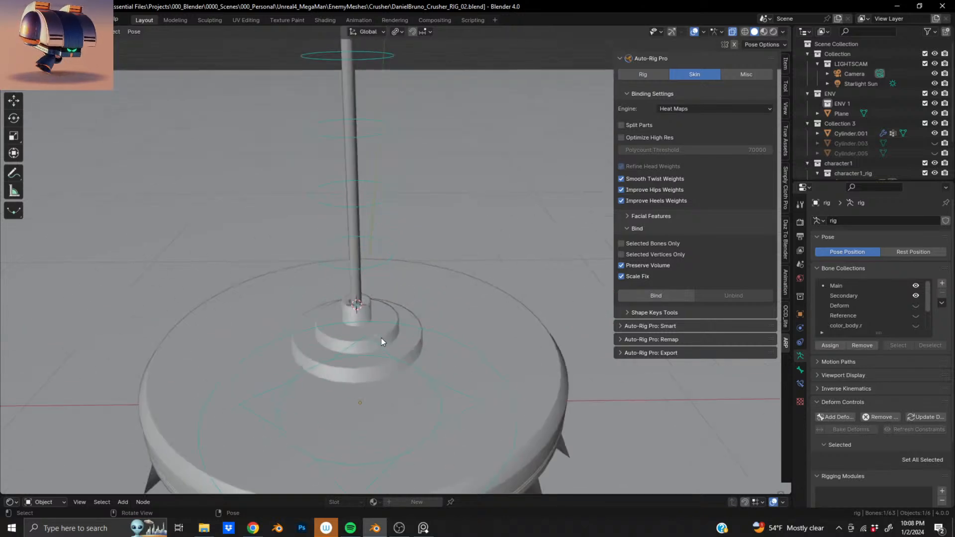
middle_drag(381, 338, 379, 304)
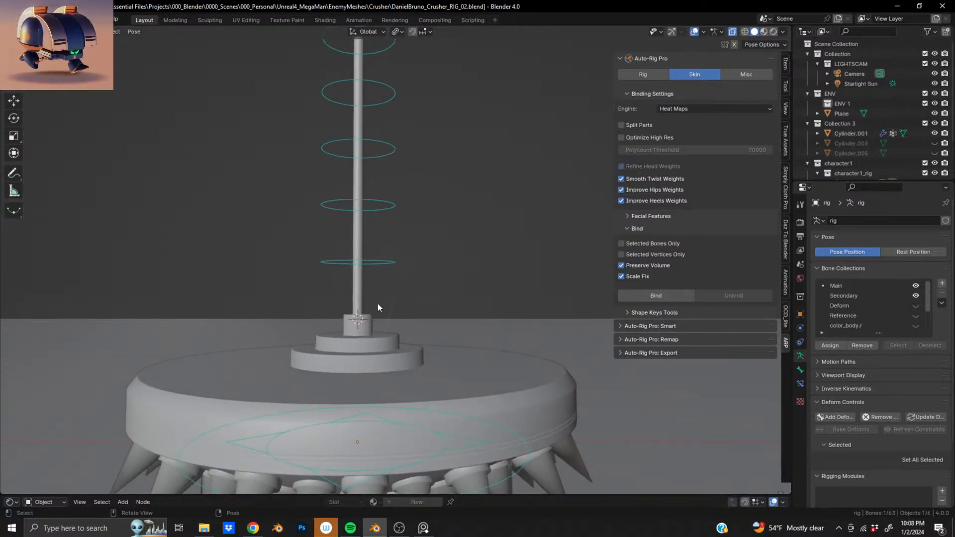
click(387, 265)
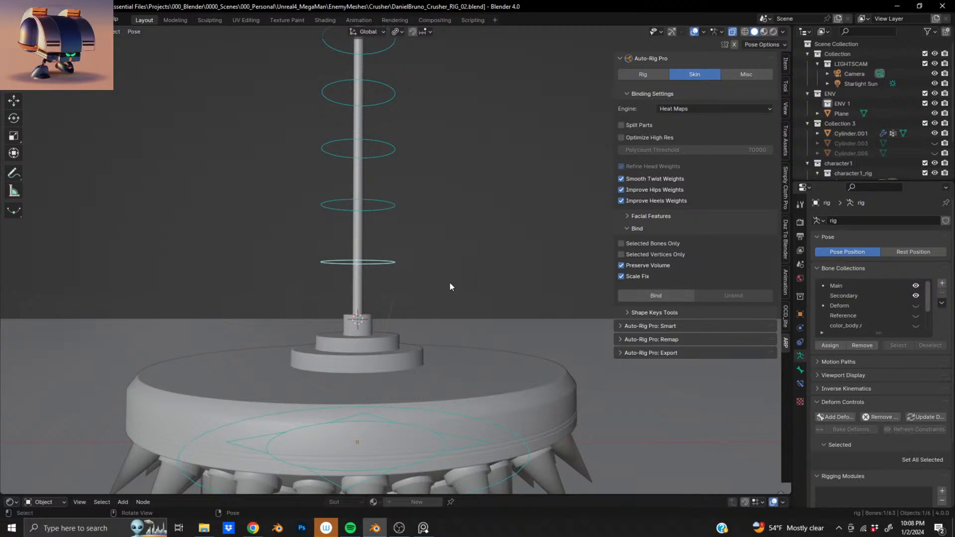
middle_drag(441, 286, 432, 311)
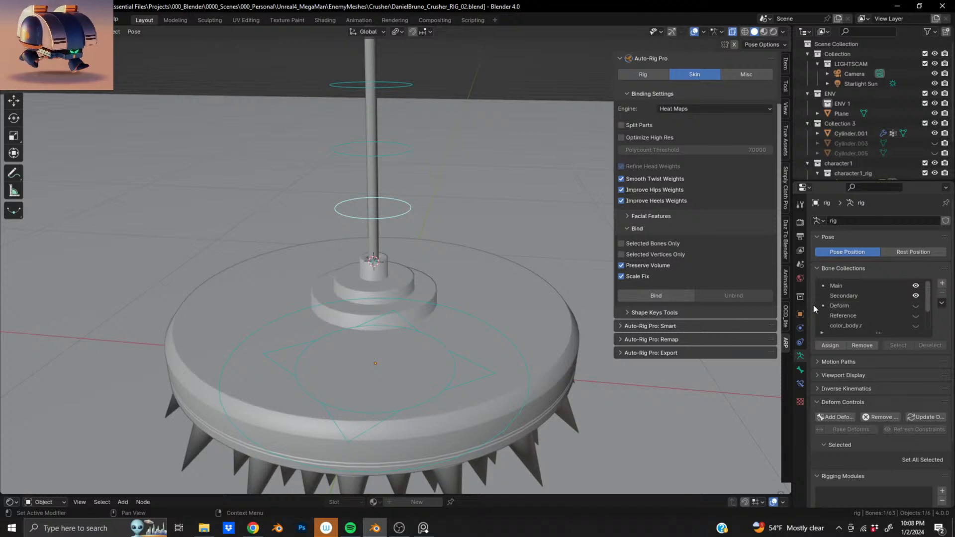
click(659, 74)
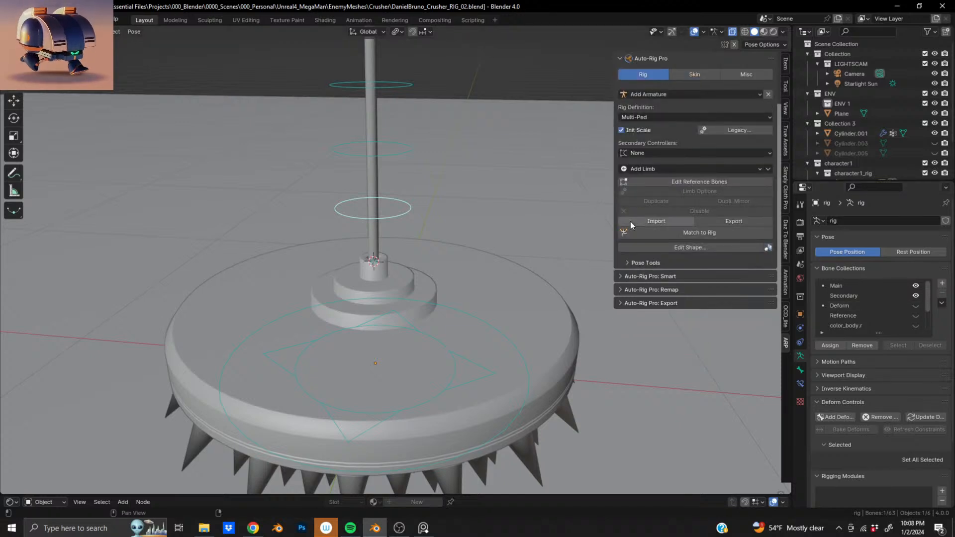
click(673, 170)
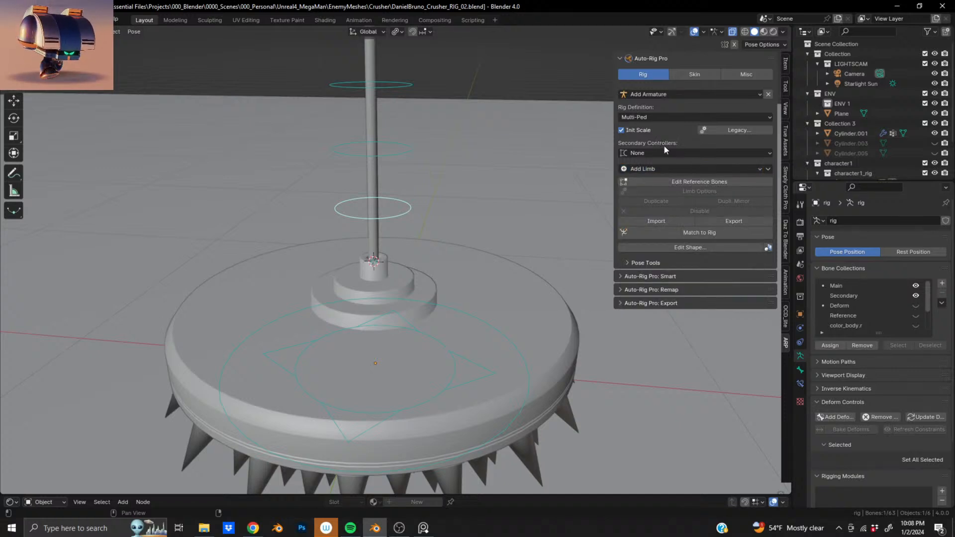
click(674, 183)
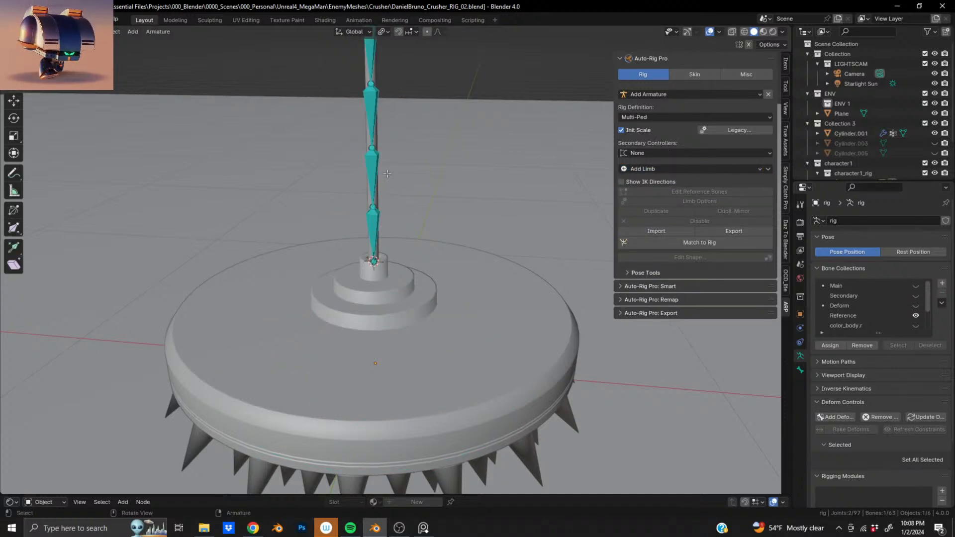
click(372, 171)
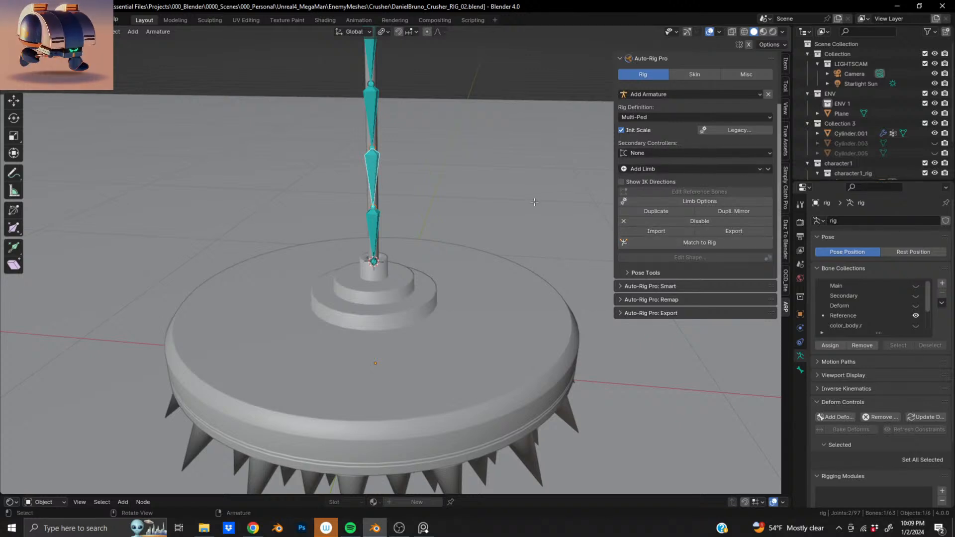
click(533, 182)
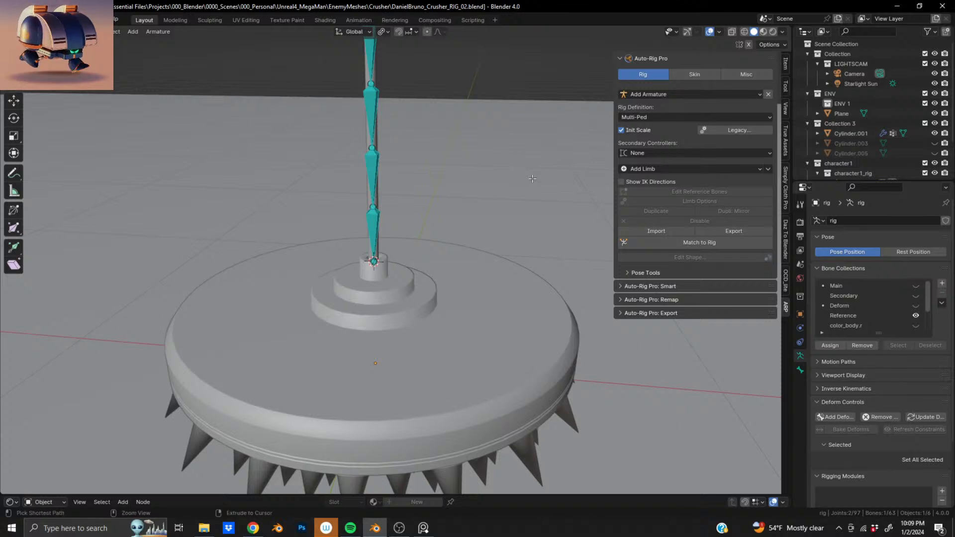
key(Tab)
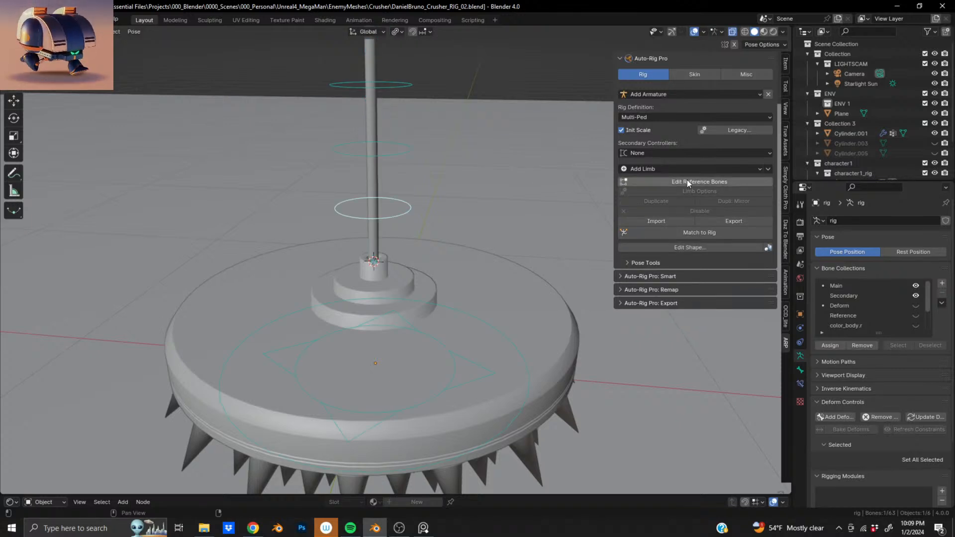
Add a new Tail limb to the Auto-Rig Pro rig.
click(670, 170)
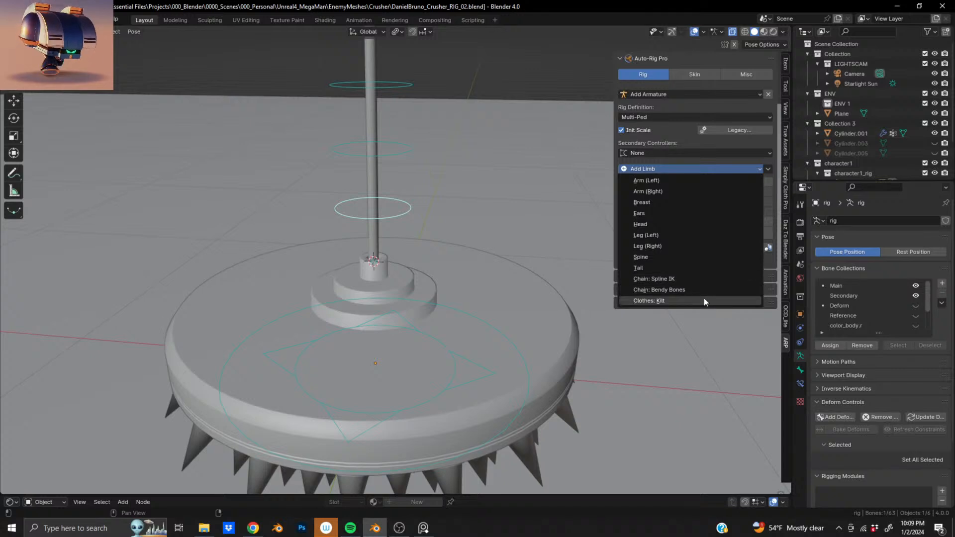
click(696, 269)
key(KP_Subtract)
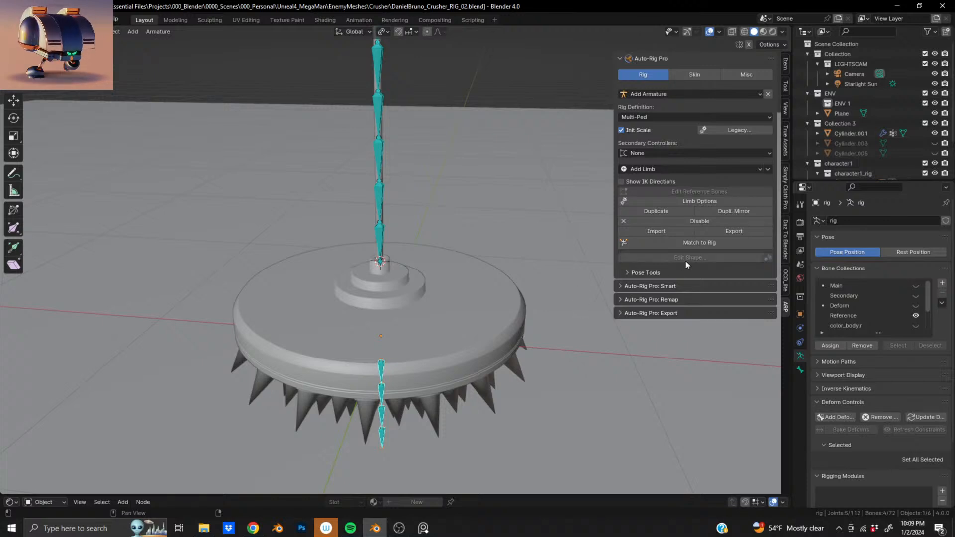
Set the new tail's limb options to Count 1 and Bendy-Bones Count 1, with its side at Middle (.x).
click(663, 202)
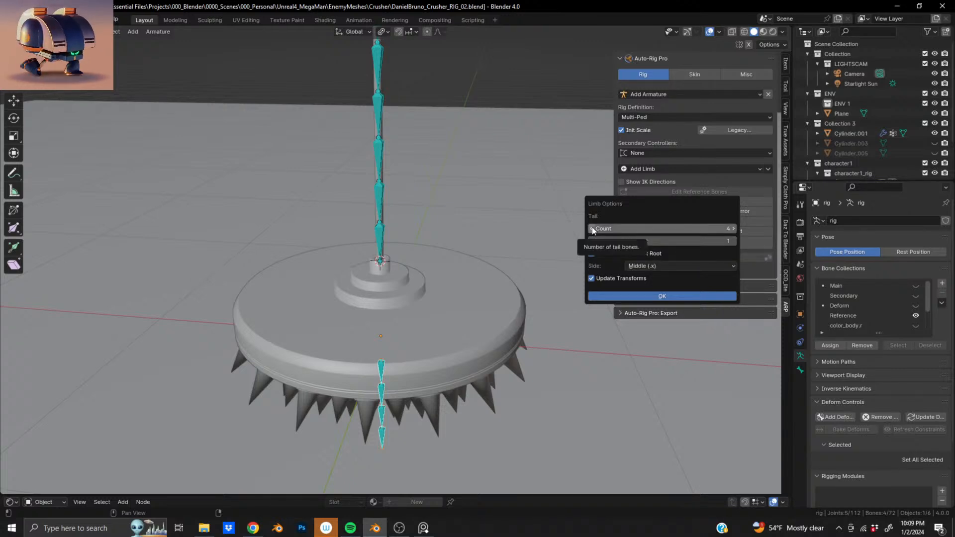
click(592, 229)
click(592, 229)
click(592, 229)
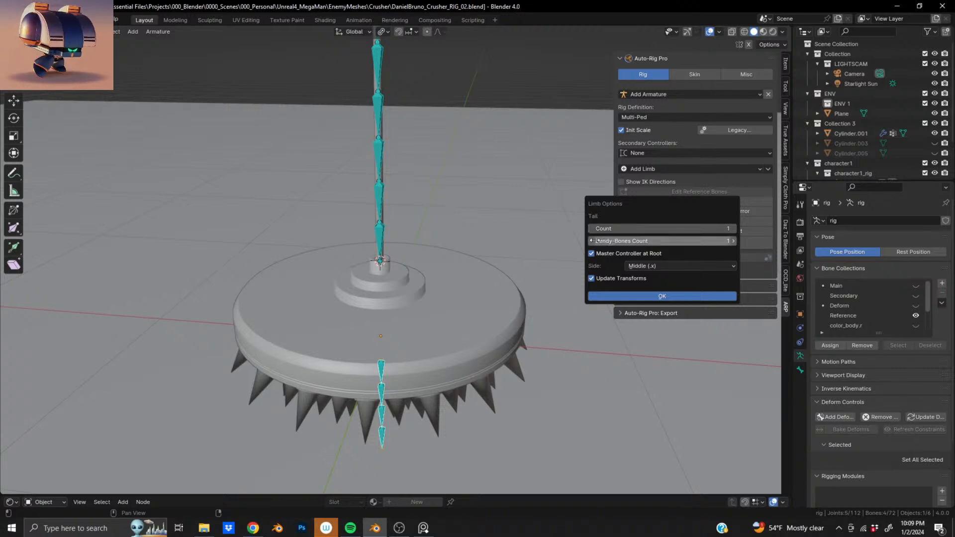
click(625, 241)
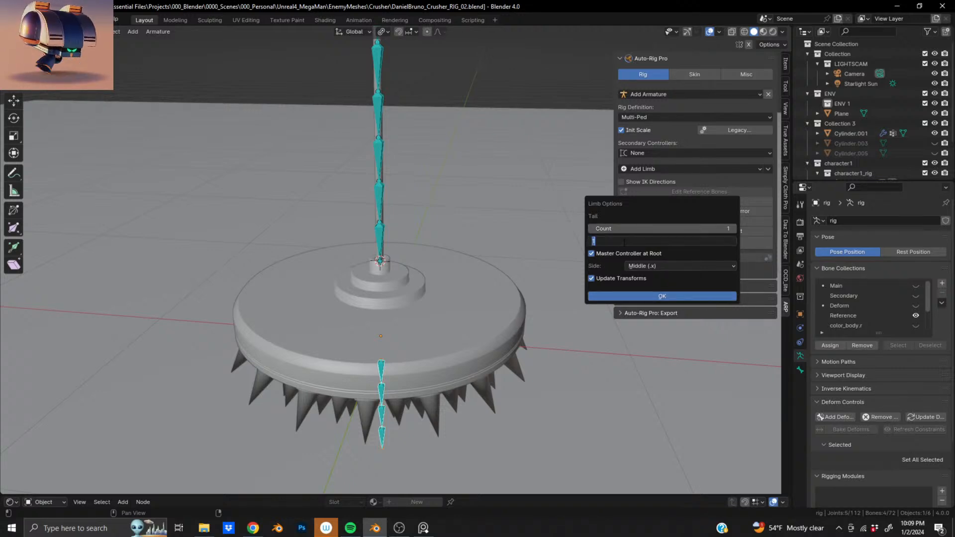
key(Return)
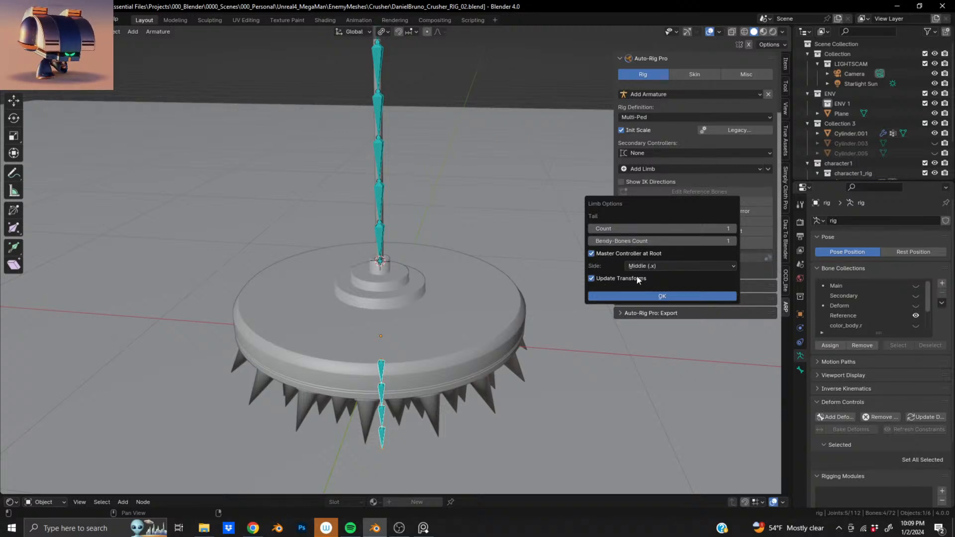
click(647, 266)
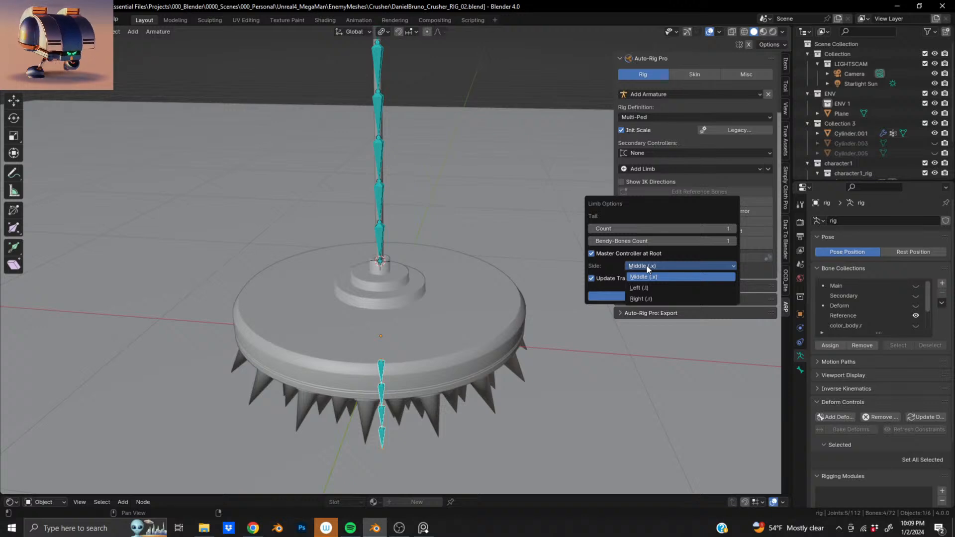
click(644, 277)
click(641, 297)
Move the new tail bone up about 0.454 m along Z to meet the chain's lower end, and adjust its scale.
middle_drag(465, 326, 416, 284)
scroll(415, 285, up, 2)
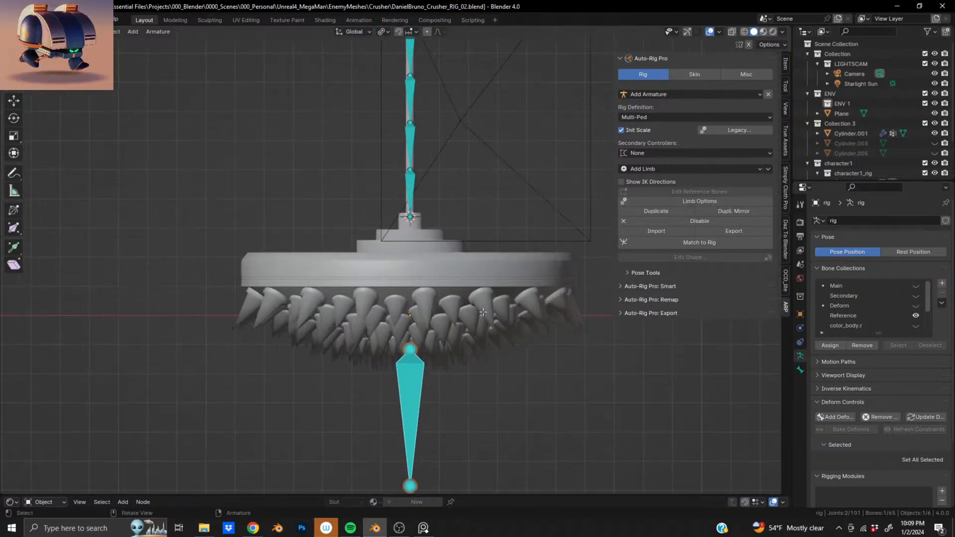
key(g)
key(z)
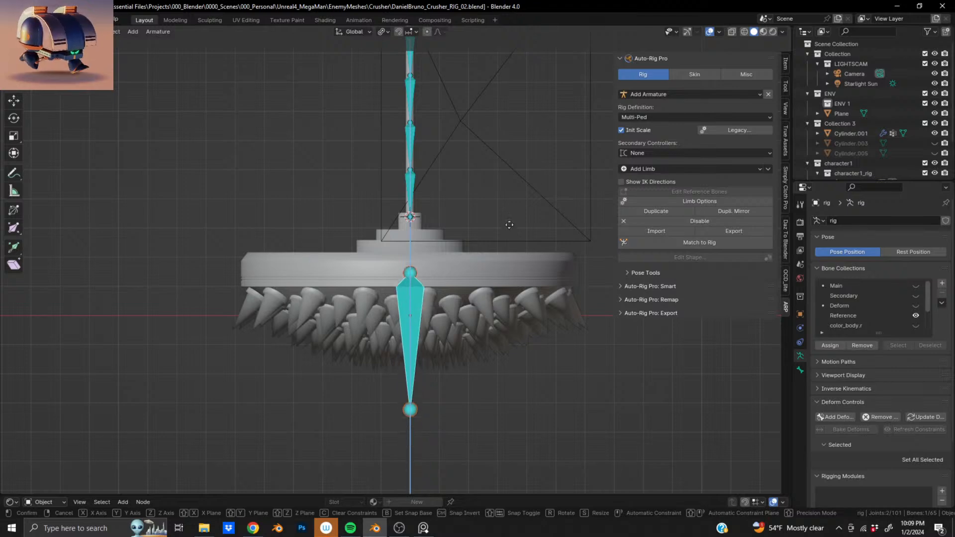
click(518, 176)
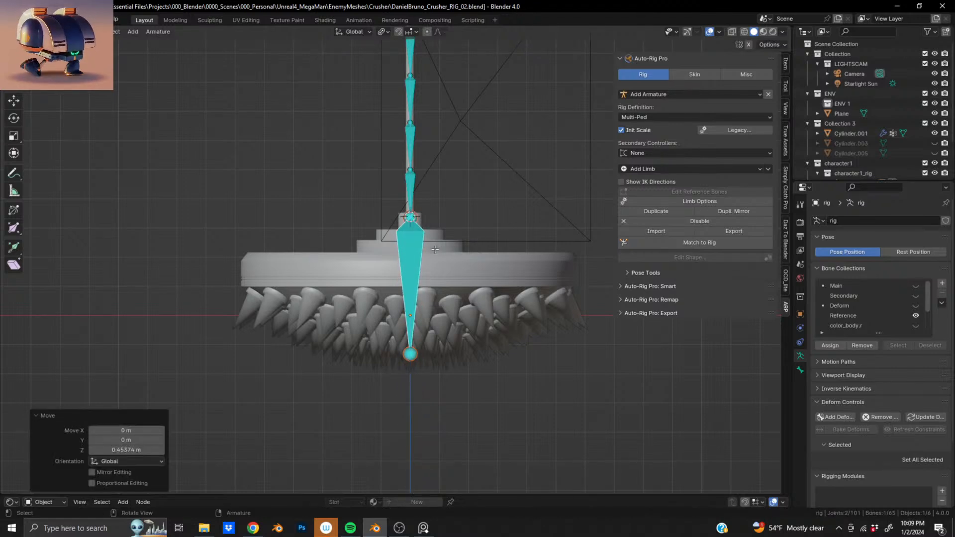
shift+middle_drag(435, 249, 442, 143)
scroll(476, 232, up, 9)
middle_drag(530, 214, 434, 291)
key(s)
click(460, 289)
Parent the new tail bone to the last bone of the rod's chain using Keep Offset.
scroll(434, 239, down, 7)
shift+middle_drag(434, 180, 435, 340)
shift+middle_drag(477, 167, 359, 232)
scroll(426, 303, up, 4)
shift+click(358, 232)
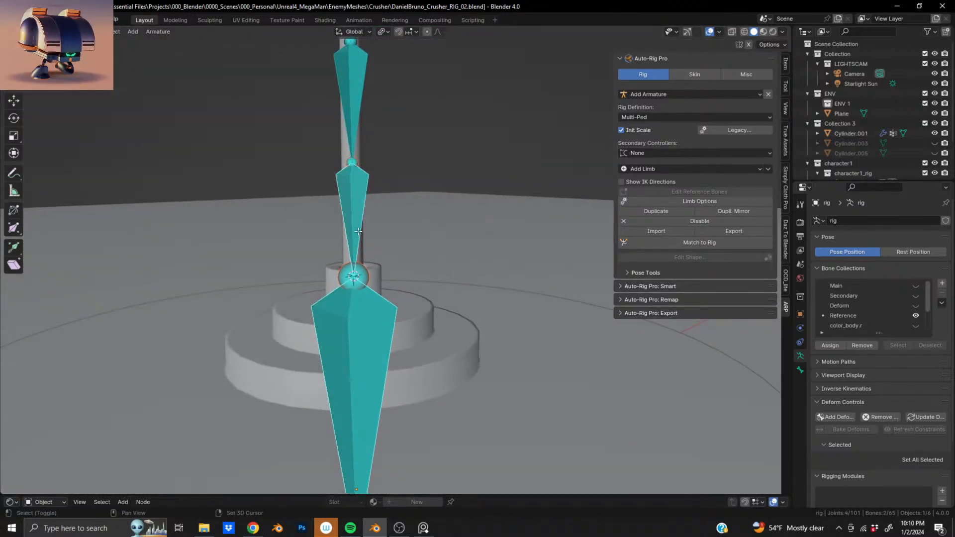
key(ctrl+p)
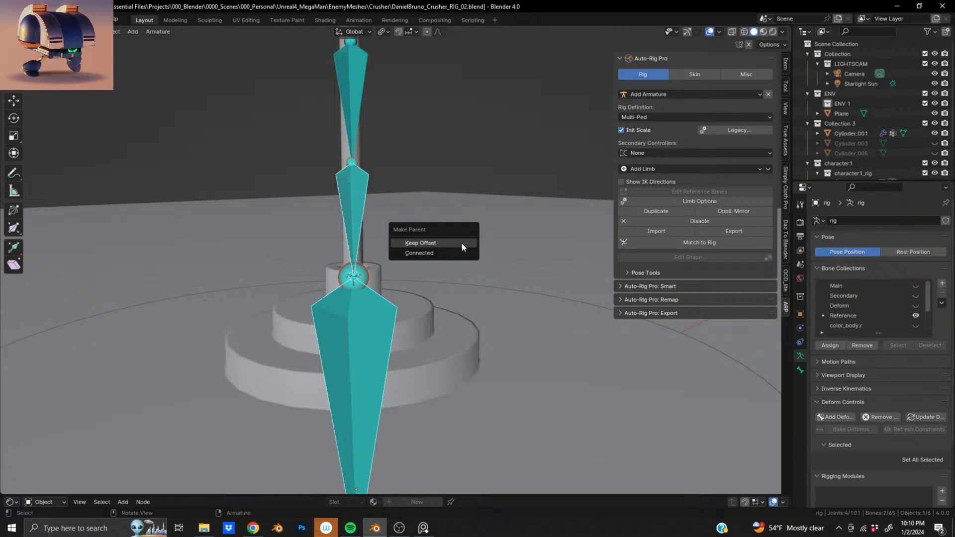
click(462, 243)
Apply Match to Rig so the controllers follow the edited reference bones.
middle_drag(386, 307, 303, 290)
scroll(302, 290, down, 5)
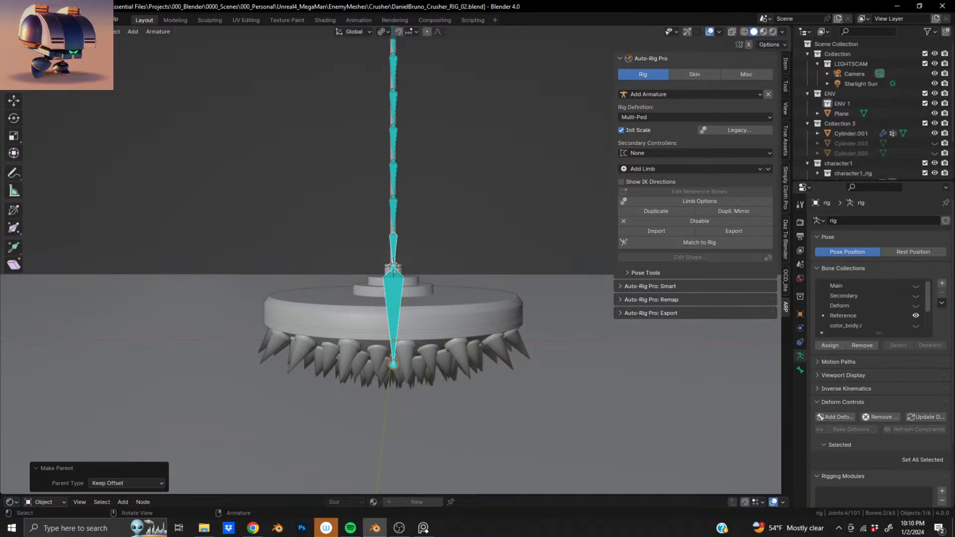
click(68, 65)
key(Tab)
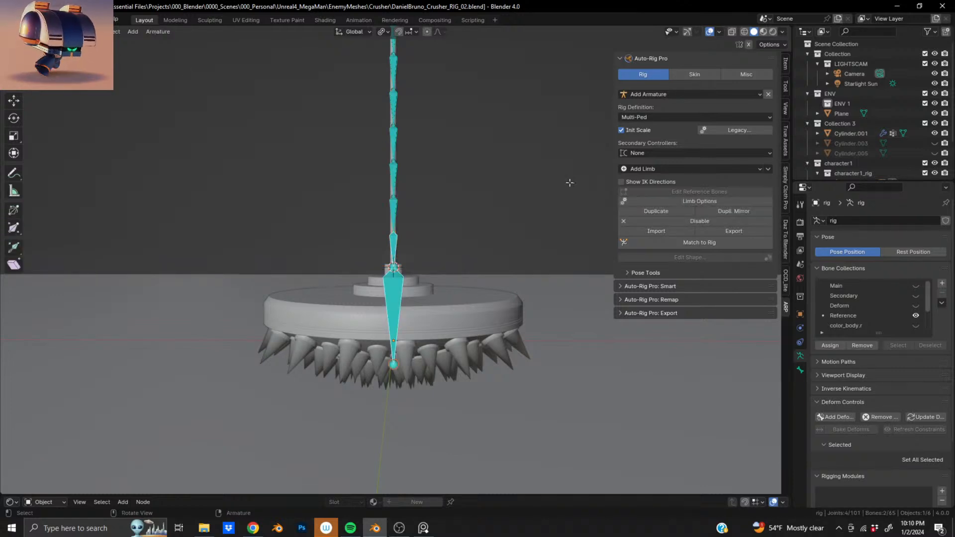
click(687, 242)
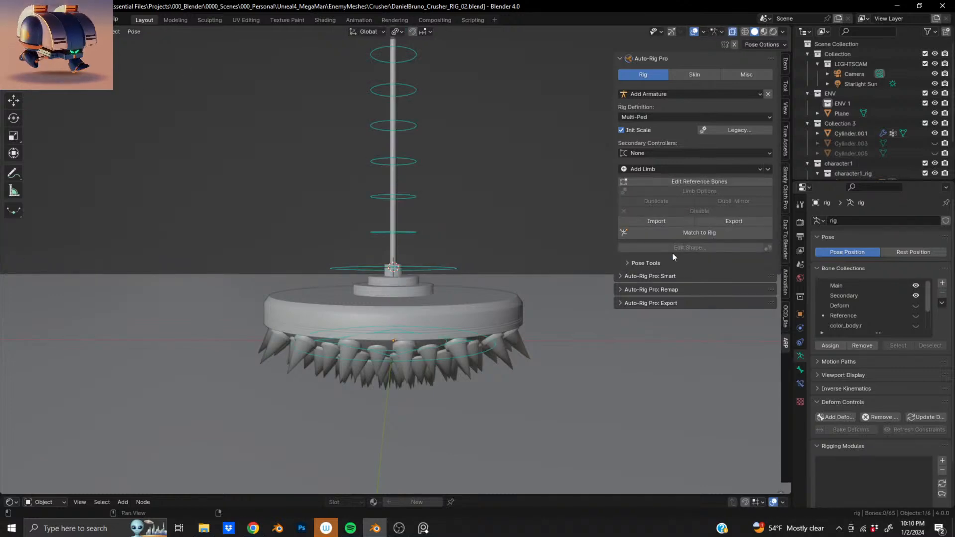
Select the new large ring controller around the rod's lower end and inspect it against the spiked base.
click(430, 343)
middle_drag(431, 343, 482, 317)
click(325, 265)
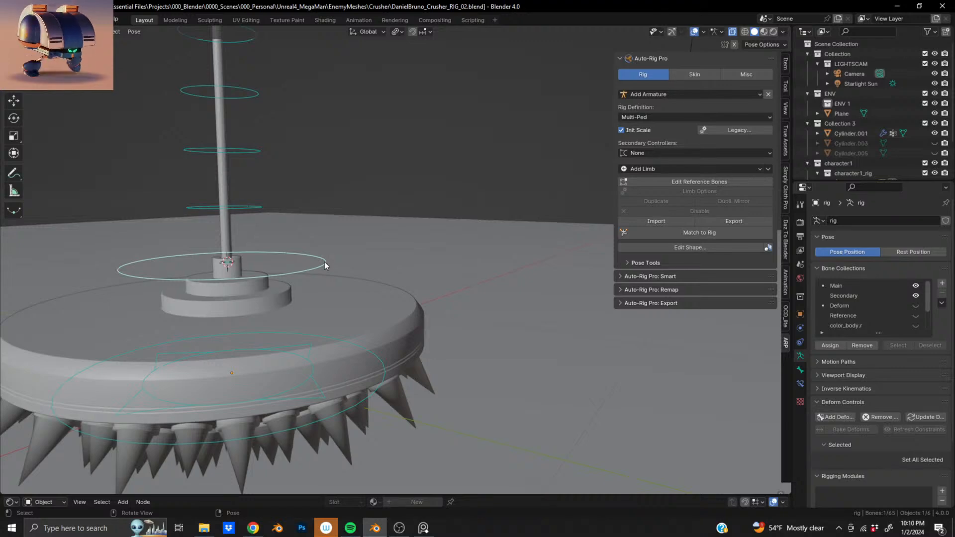
middle_drag(325, 265, 359, 359)
click(358, 339)
scroll(358, 360, down, 6)
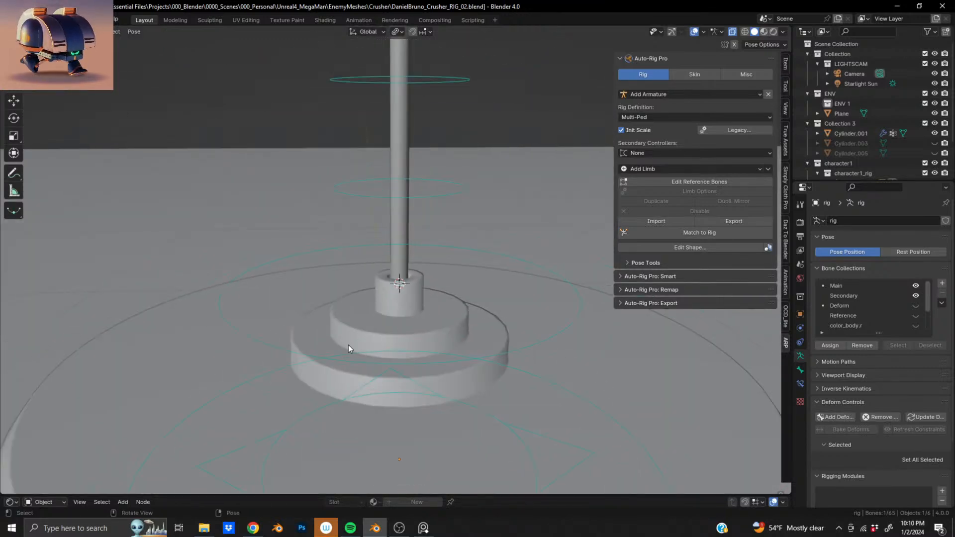
Test-move the large ring controller downward from the rod's lower end, and undo the move.
middle_drag(463, 365, 386, 374)
key(g)
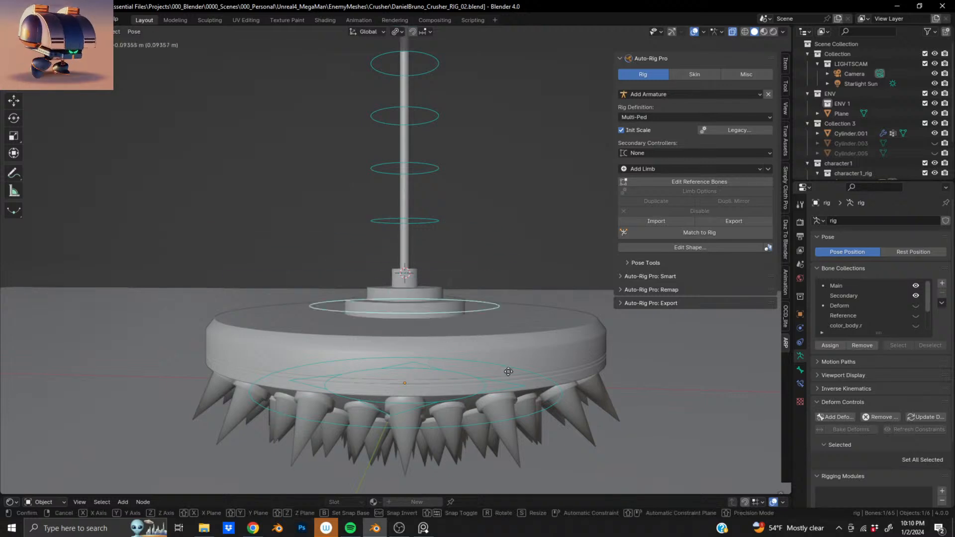
click(426, 322)
key(ctrl+z)
Deselect the large ring controller and return the rig to Object Mode.
middle_drag(453, 259, 439, 372)
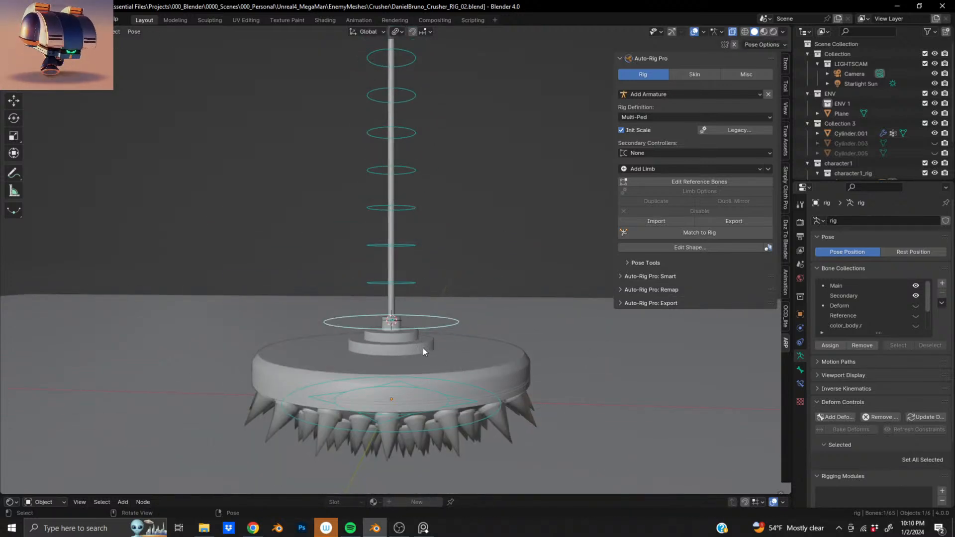
click(459, 351)
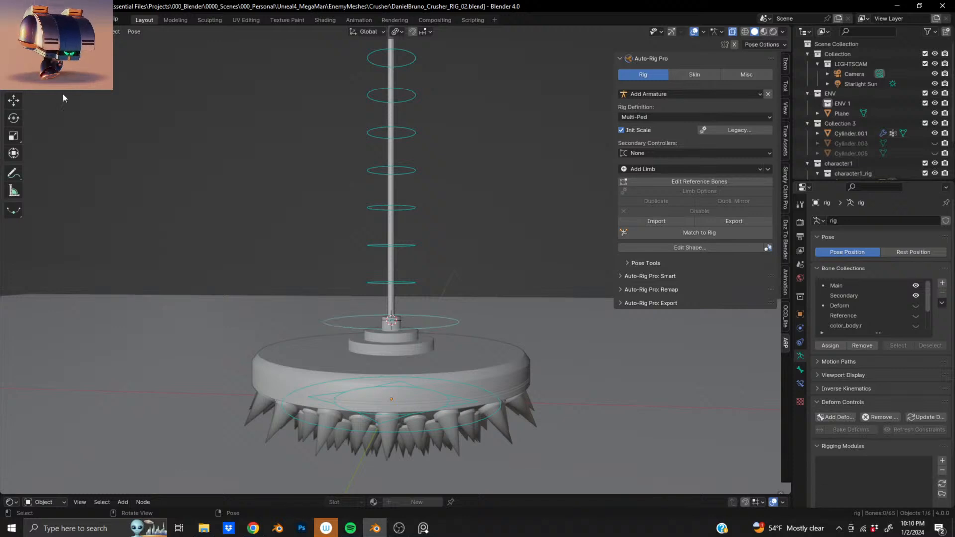
key(ctrl+Tab)
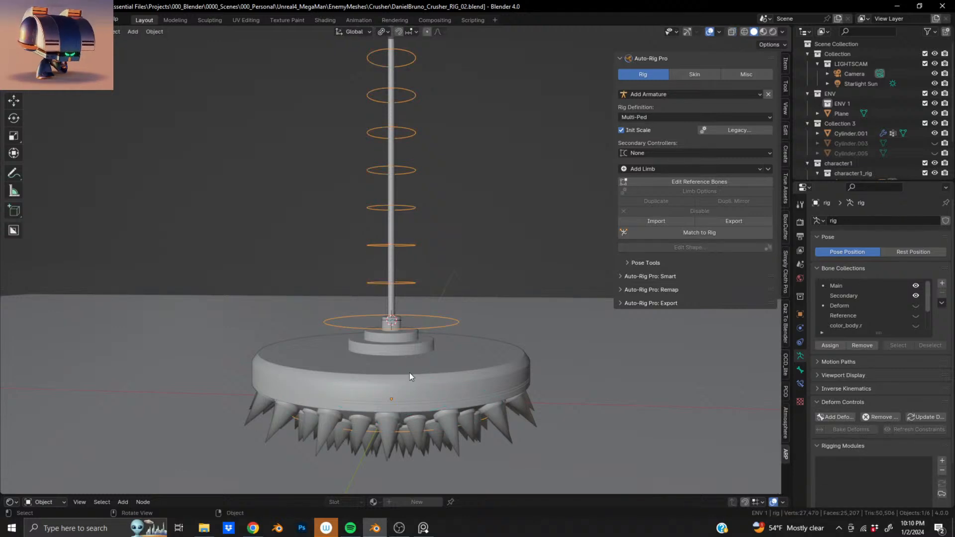
Select the Crusher mesh with its rig, check the tail vertex groups in Weight Paint mode, and return to Object Mode.
click(415, 320)
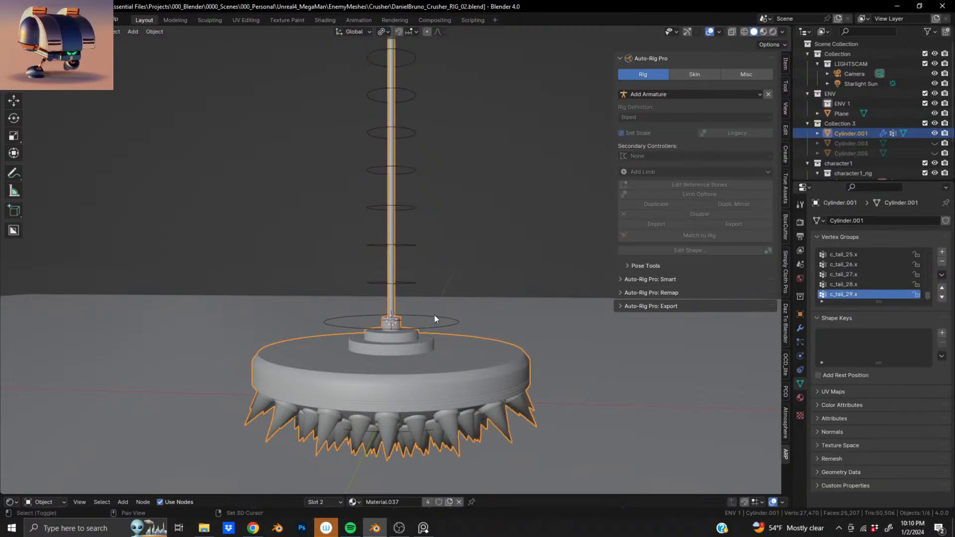
shift+click(435, 315)
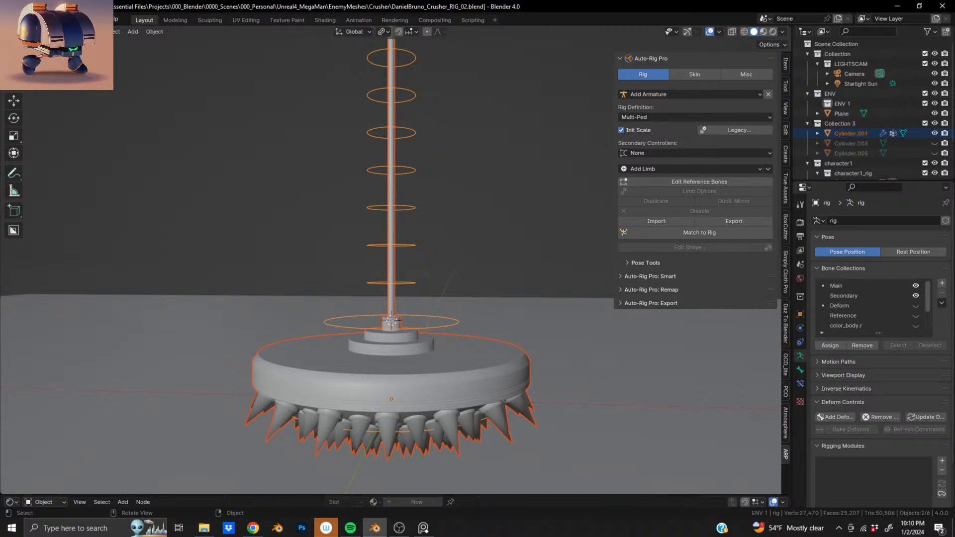
shift+click(460, 349)
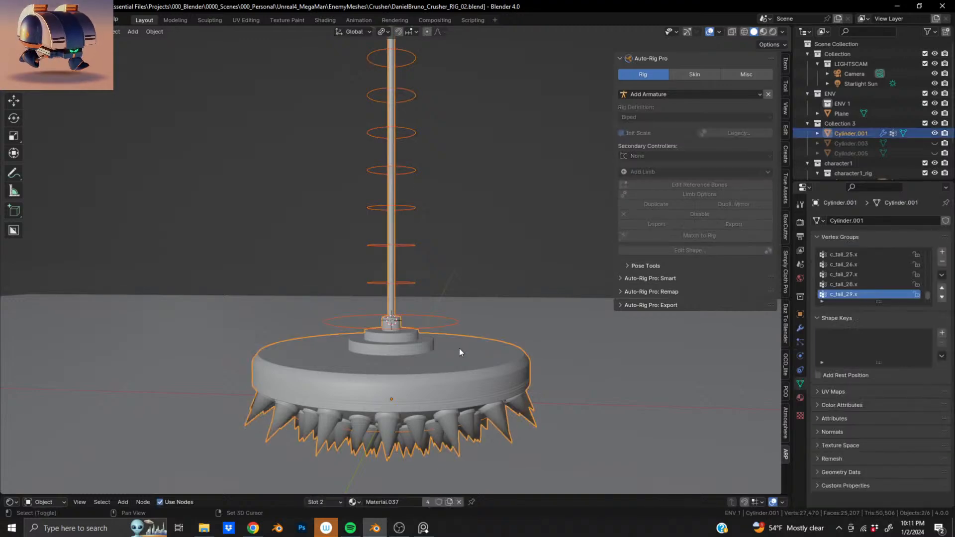
click(50, 32)
click(54, 86)
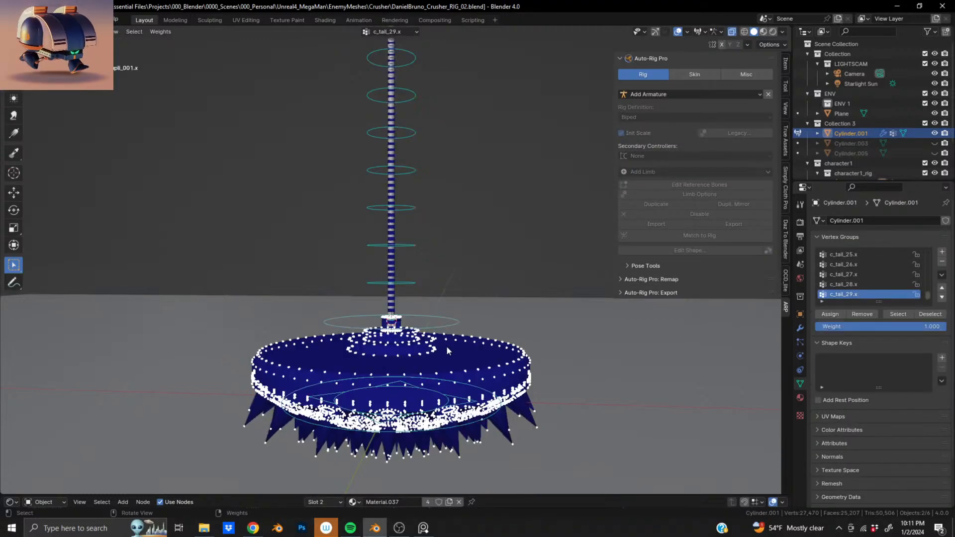
mouse_move(454, 389)
shift+middle_down()
mouse_move(467, 355)
mouse_move(443, 335)
shift+middle_up()
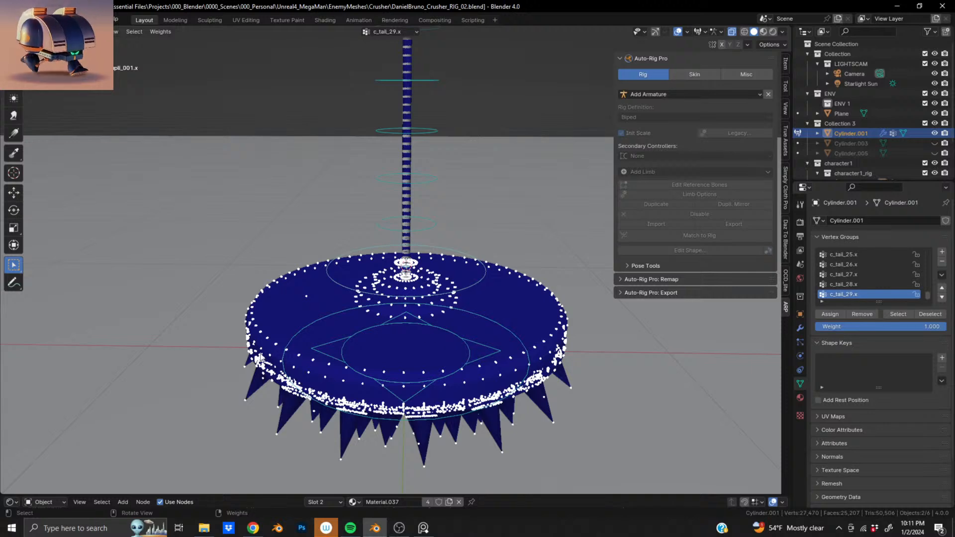
mouse_move(338, 352)
middle_down()
mouse_move(373, 365)
mouse_move(443, 315)
middle_up()
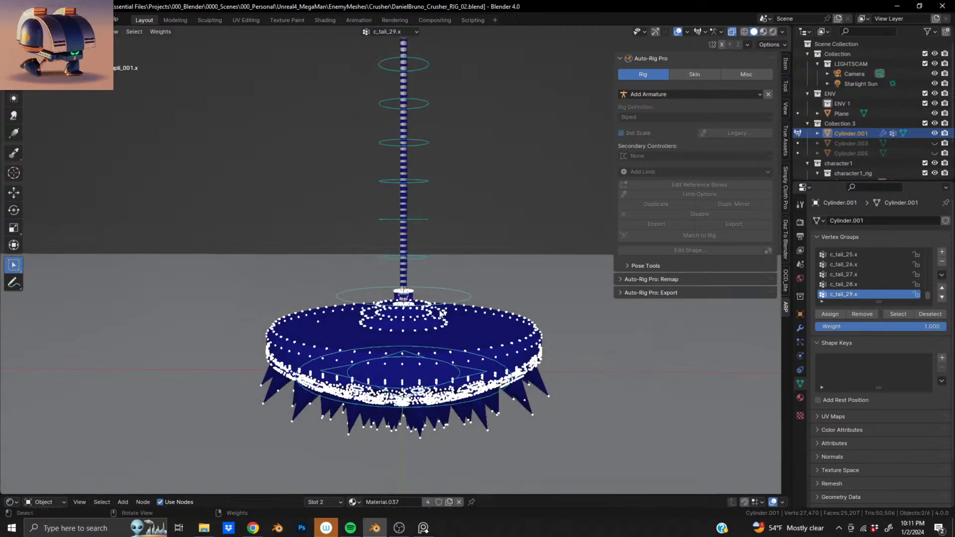
scroll(863, 286, up, 5)
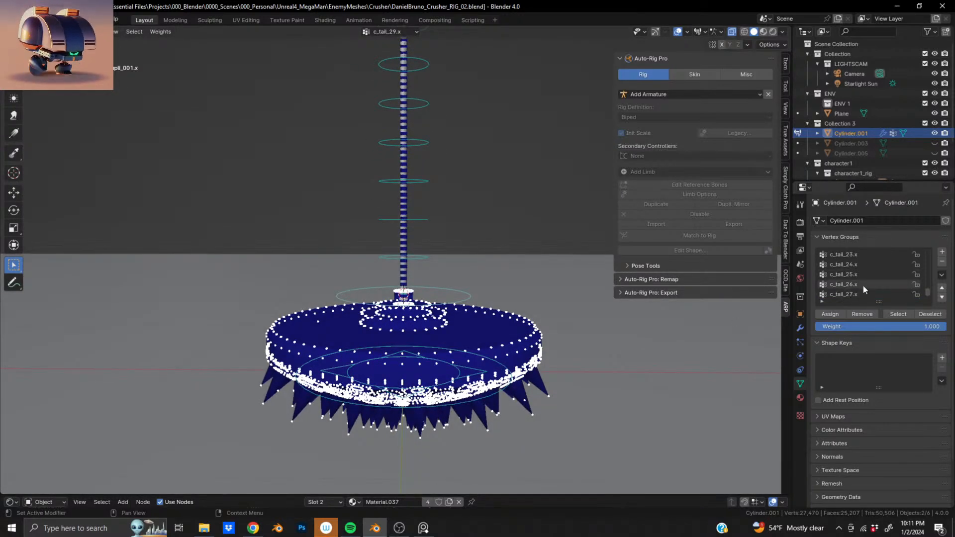
scroll(865, 286, up, 5)
scroll(864, 285, down, 10)
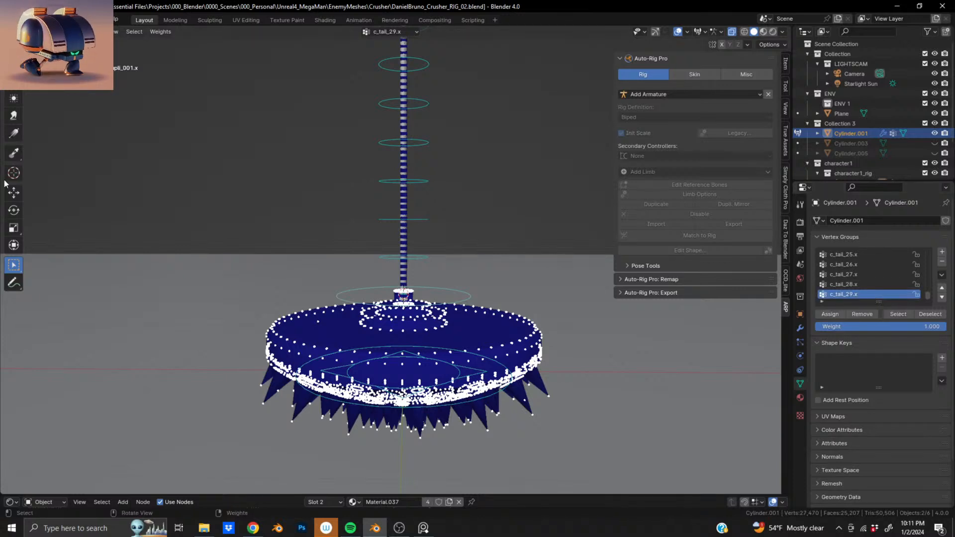
click(55, 44)
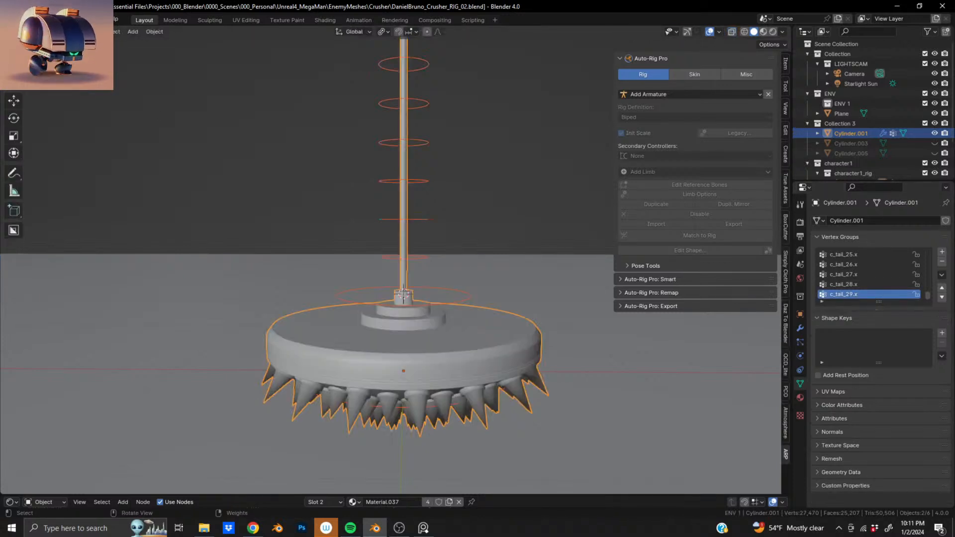
Select the rig and look through its bone collections and its controllers around the spiked base.
click(444, 295)
click(442, 290)
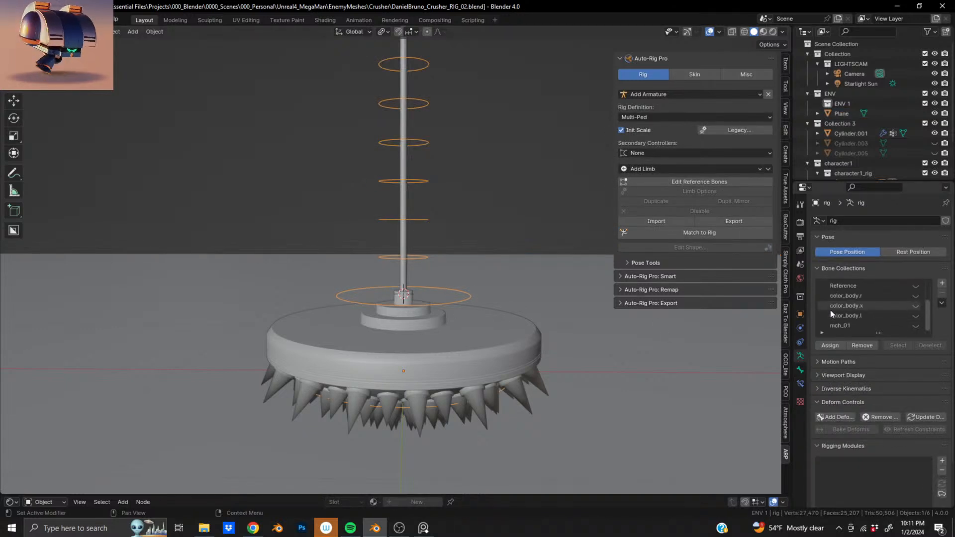
scroll(520, 295, up, 5)
scroll(498, 302, down, 5)
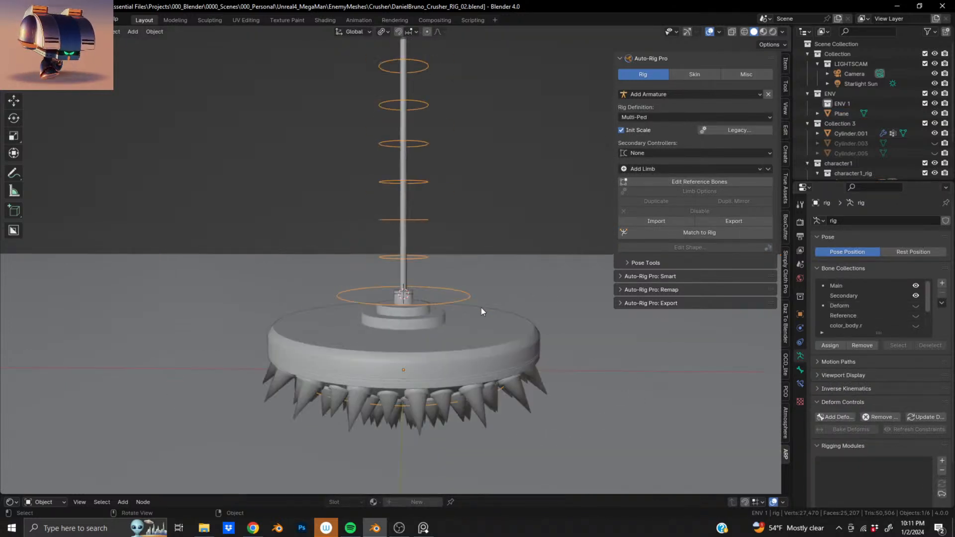
scroll(437, 362, up, 1)
shift+middle_drag(401, 357, 391, 307)
scroll(394, 310, up, 3)
scroll(390, 307, down, 5)
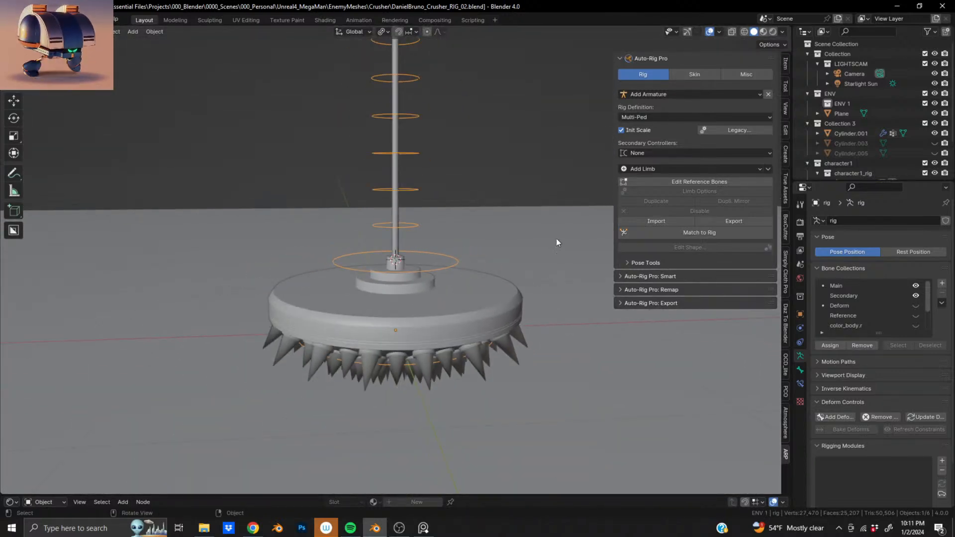
Bind the rod and spiked base mesh to the rig with Auto-Rig Pro using the Heat Maps engine.
click(401, 284)
middle_drag(401, 225, 400, 233)
click(420, 273)
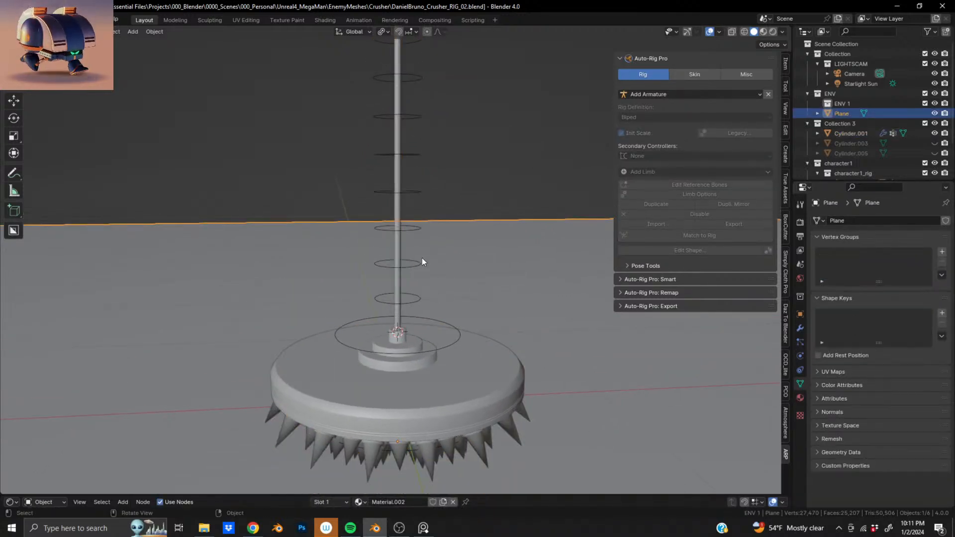
shift+click(481, 389)
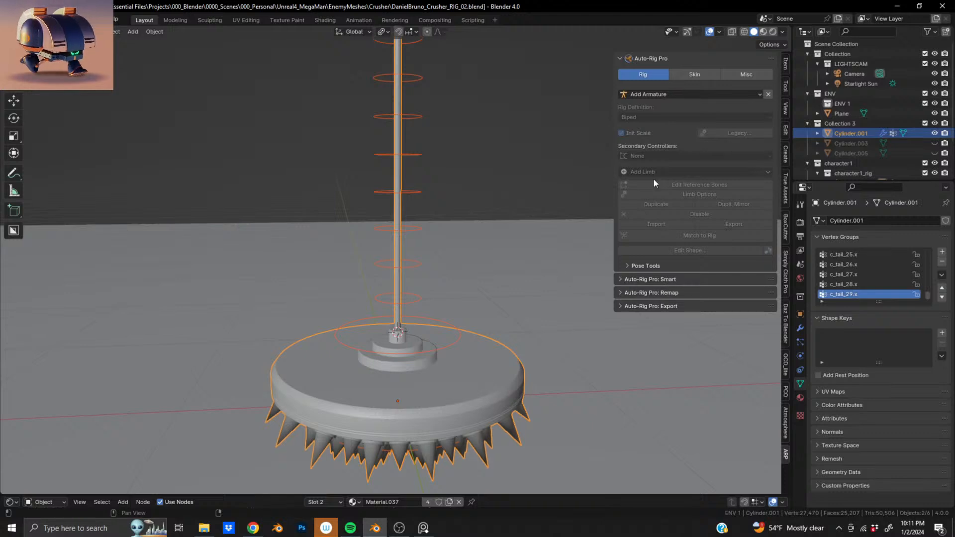
click(692, 77)
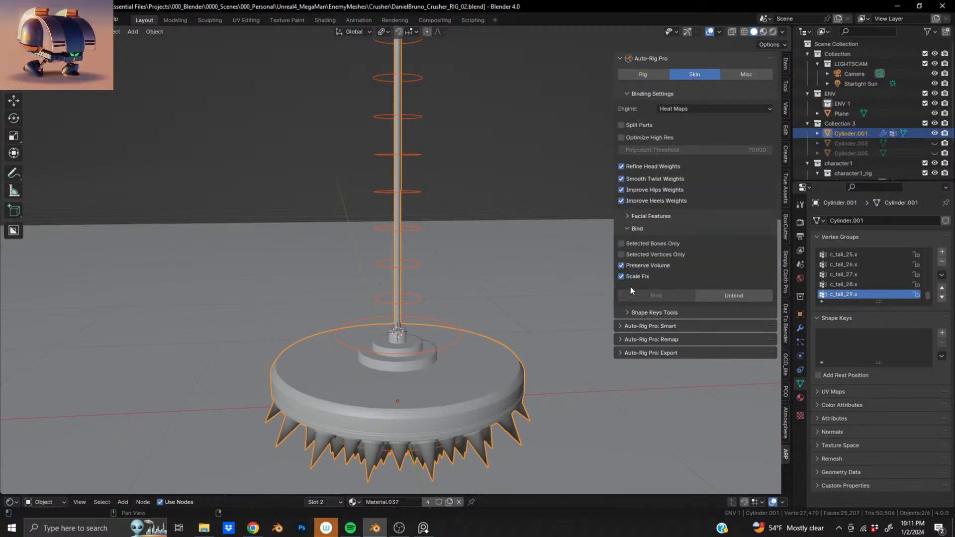
shift+click(451, 339)
click(469, 353)
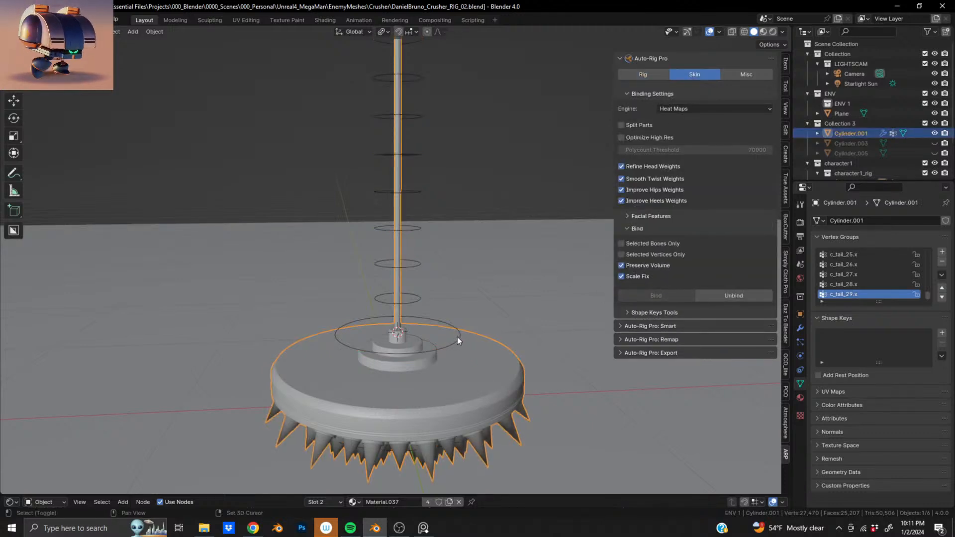
shift+click(458, 337)
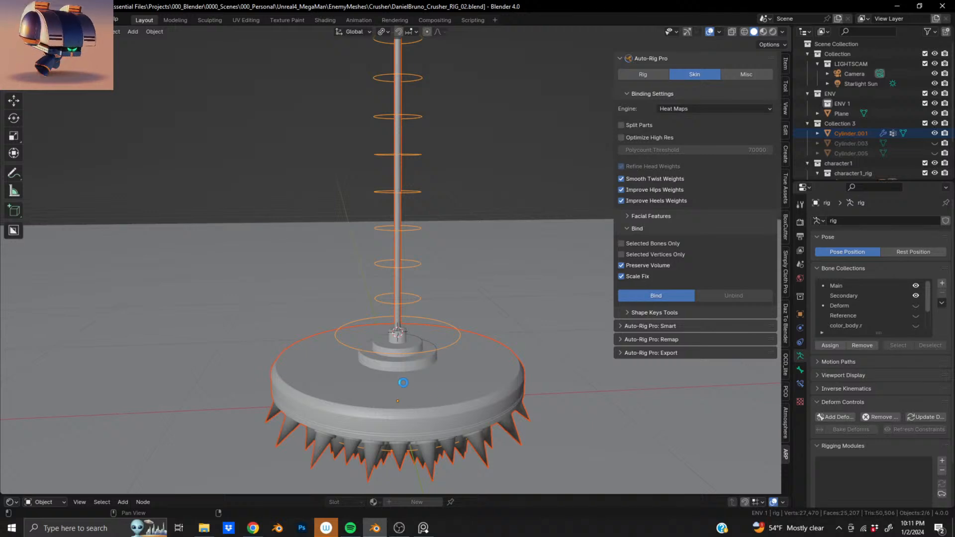
In Pose Mode, test-rotate the controller at the rod's upper end under the head, and undo the rotation.
scroll(352, 261, down, 6)
shift+drag(395, 158, 397, 183)
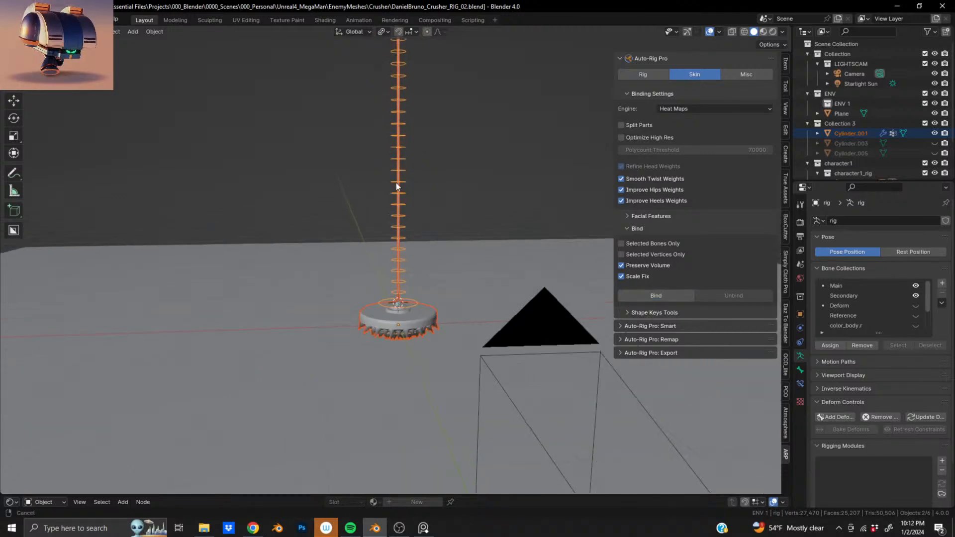
shift+middle_drag(396, 182, 396, 314)
click(406, 151)
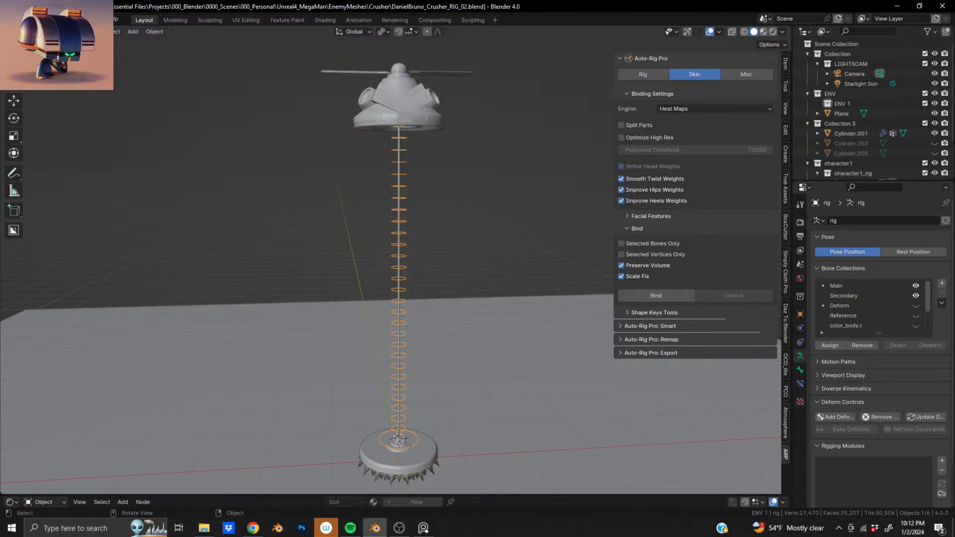
key(ctrl+Tab)
click(421, 113)
key(r)
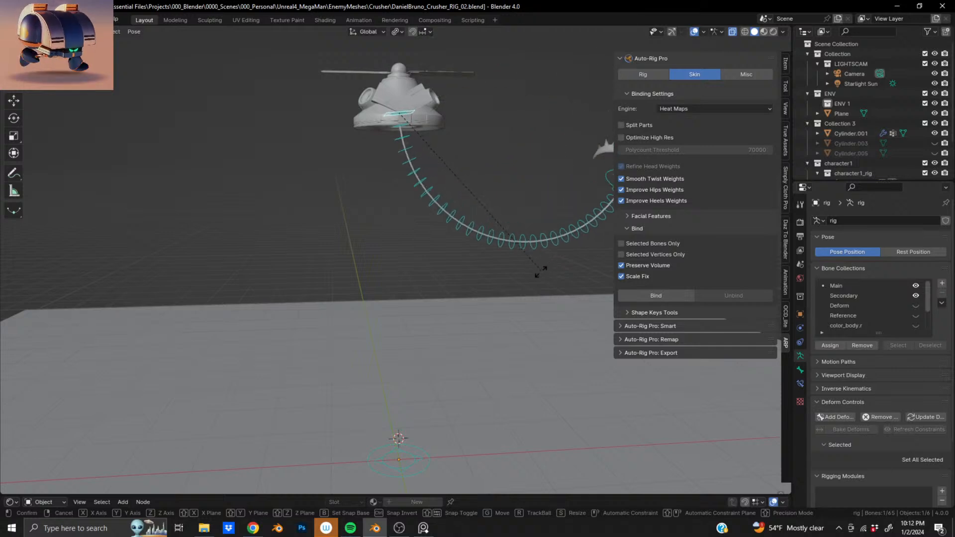
click(523, 290)
key(ctrl+z)
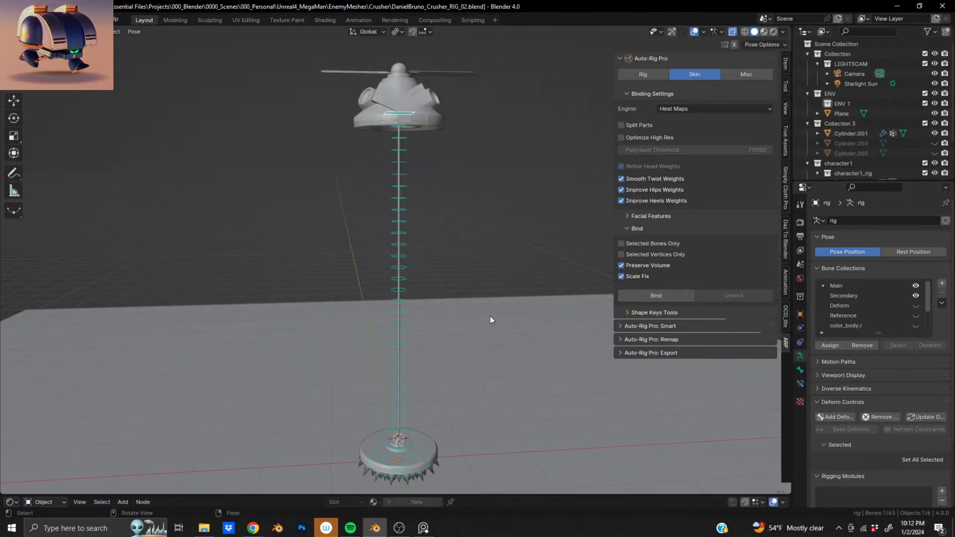
Test-rotate the large ring controller around the rod's lower end to tilt the spiked base, and undo the rotation.
shift+middle_drag(412, 454, 426, 316)
scroll(426, 317, up, 6)
shift+middle_drag(431, 392, 349, 279)
scroll(401, 338, up, 4)
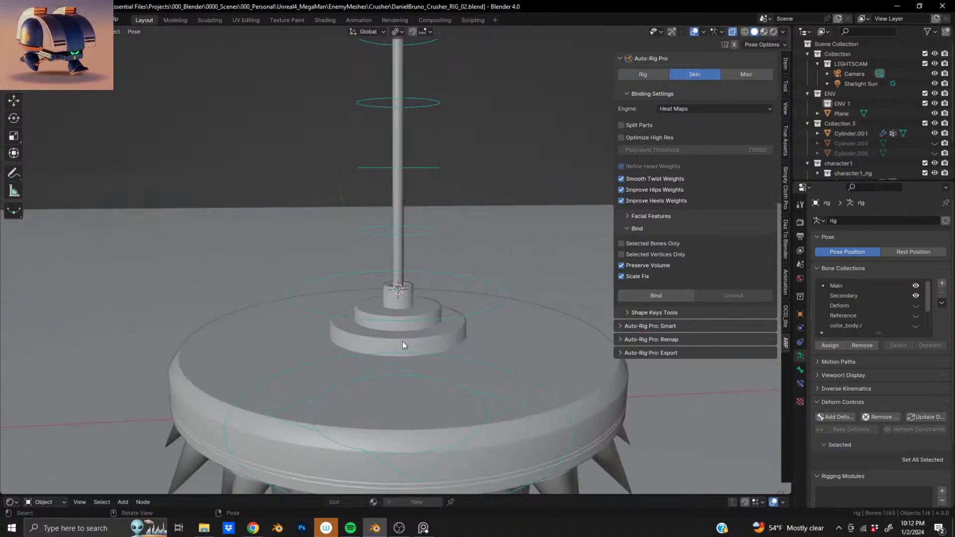
middle_drag(403, 342, 376, 286)
click(447, 242)
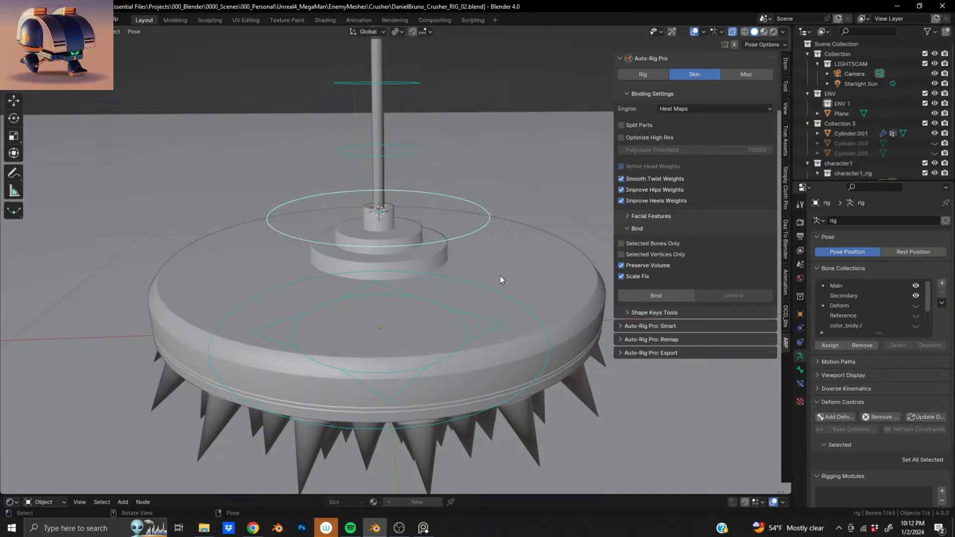
key(r)
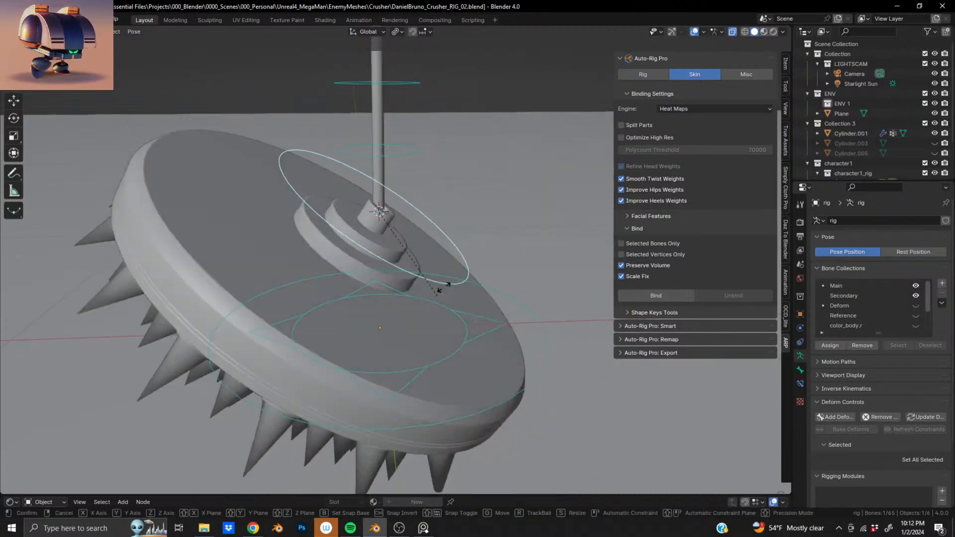
click(419, 293)
key(ctrl+z)
Select all ring controllers of the rod's chain, from just above the spiked base up to the head.
scroll(459, 278, down, 2)
shift+middle_drag(433, 279, 532, 302)
scroll(377, 322, up, 1)
scroll(445, 288, down, 5)
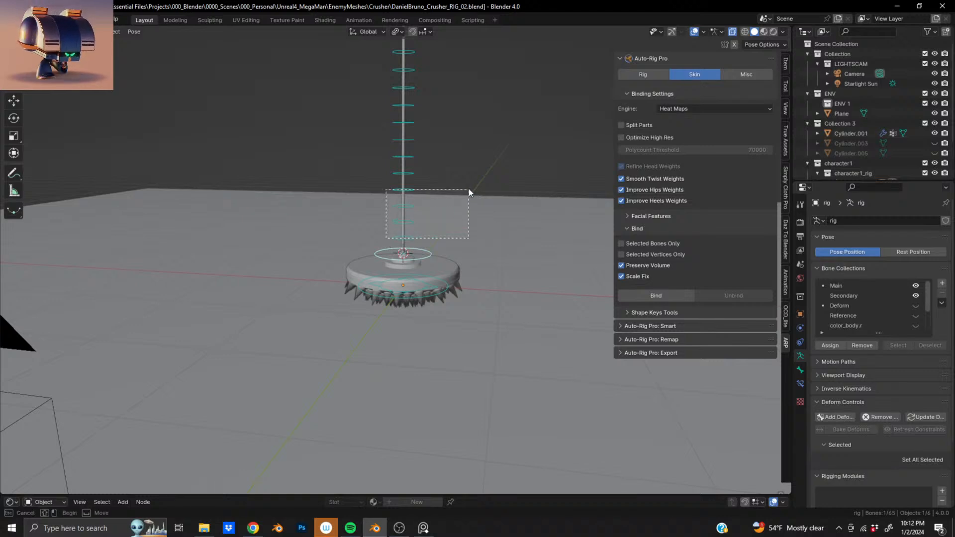
drag(469, 189, 482, 97)
middle_drag(481, 97, 373, 277)
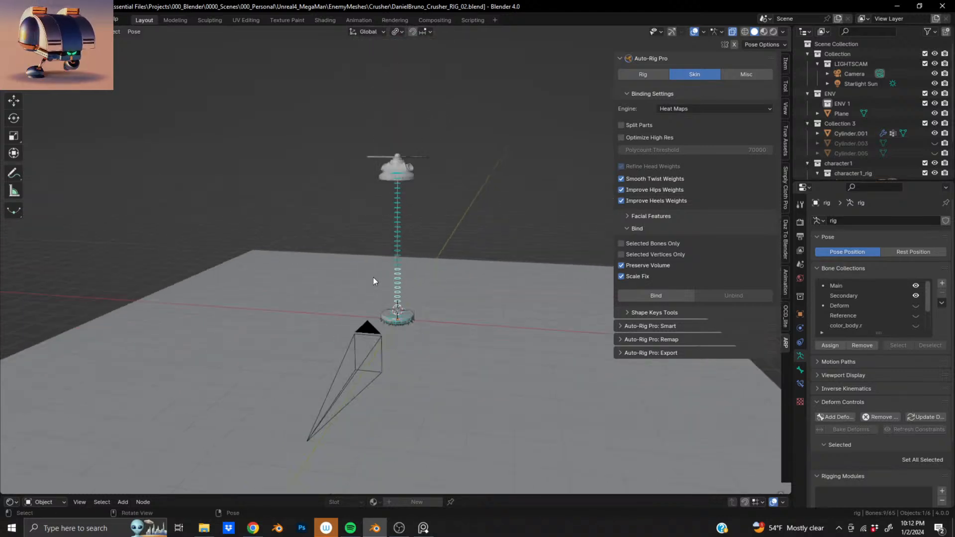
drag(380, 262, 449, 131)
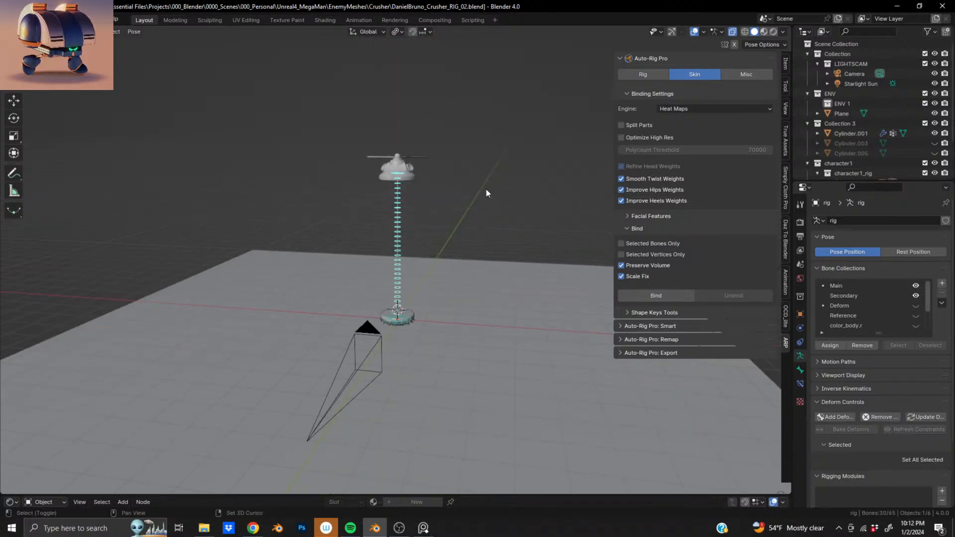
Test-scale all the selected rod controllers along Z to shorten the rod, and undo the scaling.
scroll(392, 171, up, 5)
shift+middle_drag(403, 102, 403, 203)
scroll(416, 182, up, 1)
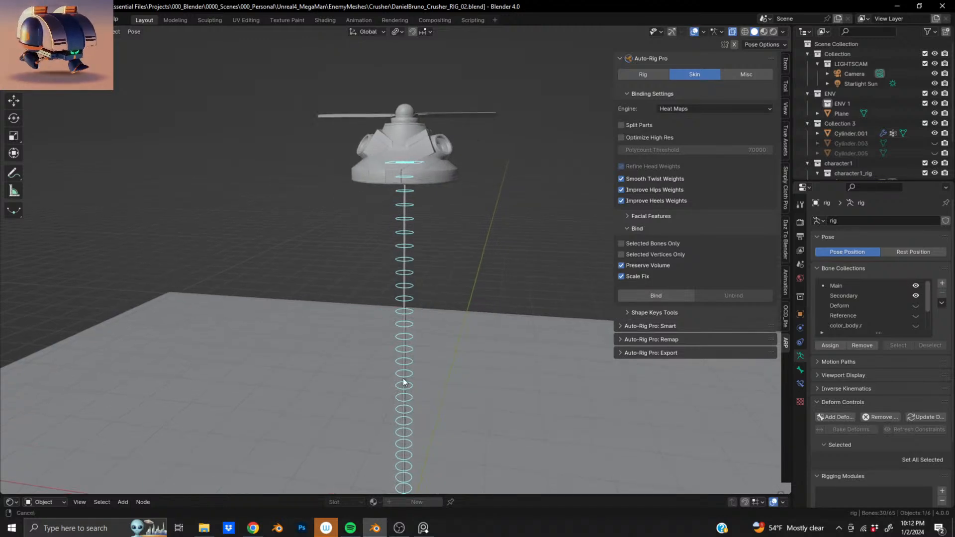
shift+middle_drag(403, 378, 379, 284)
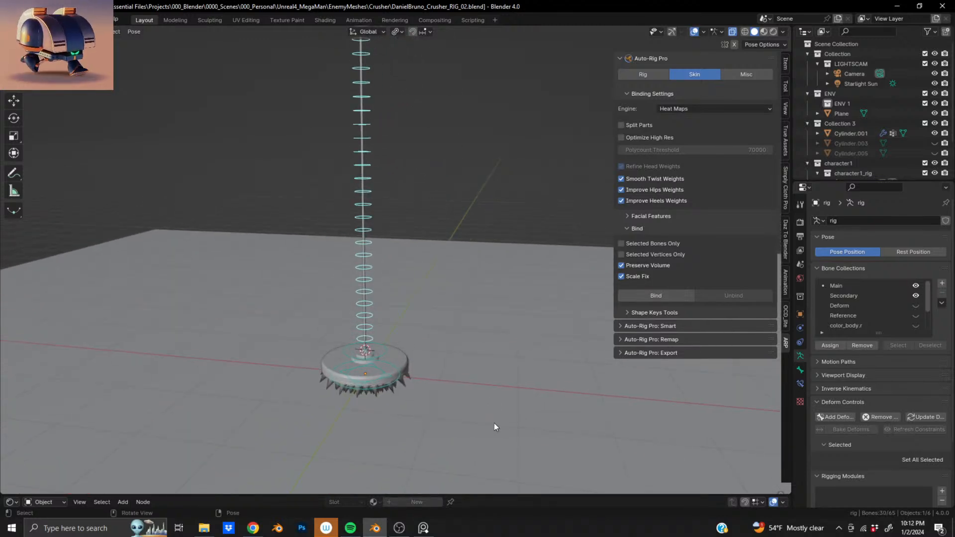
key(s)
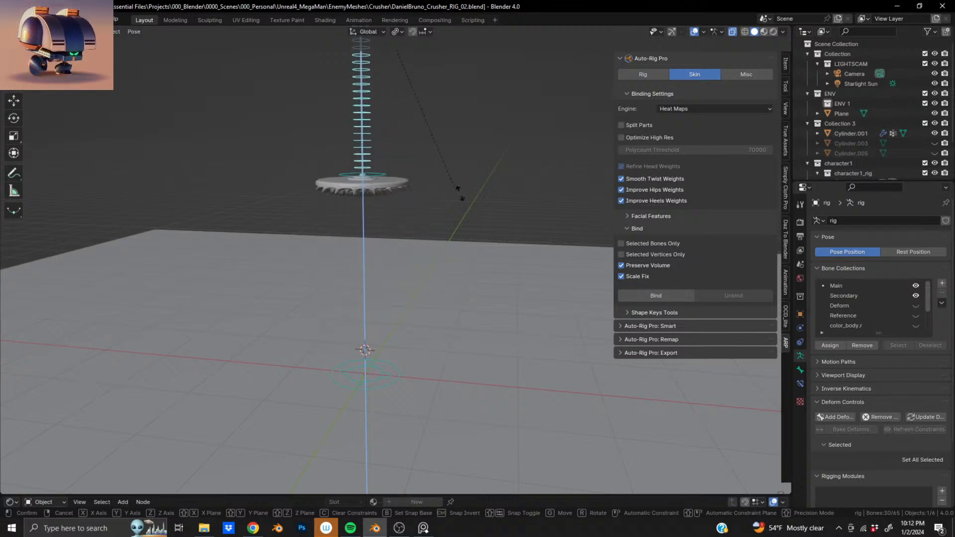
click(457, 195)
key(ctrl+z)
Deselect the rod's lowest small ring, test-scale the remaining chain controllers along Z, and revert the scaling.
middle_drag(368, 416, 434, 293)
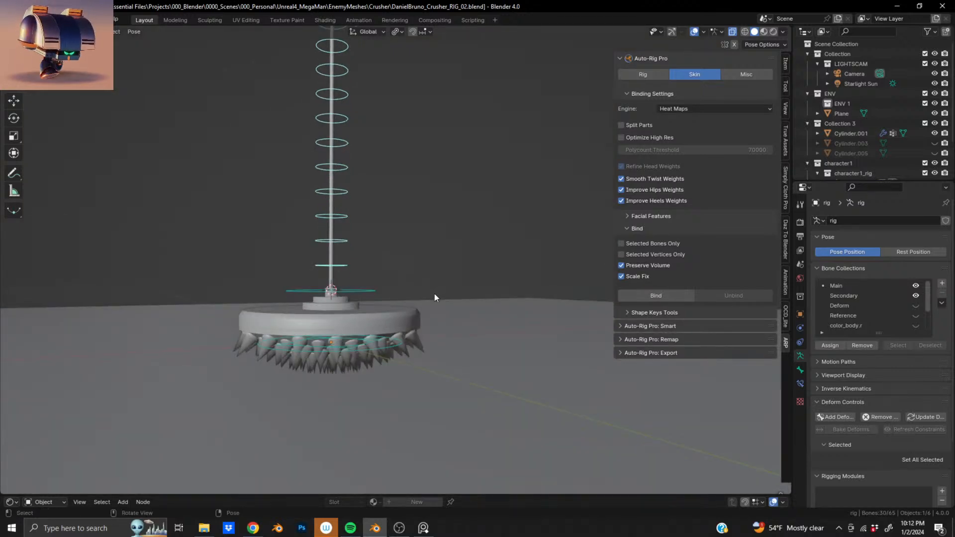
ctrl+drag(311, 257, 350, 305)
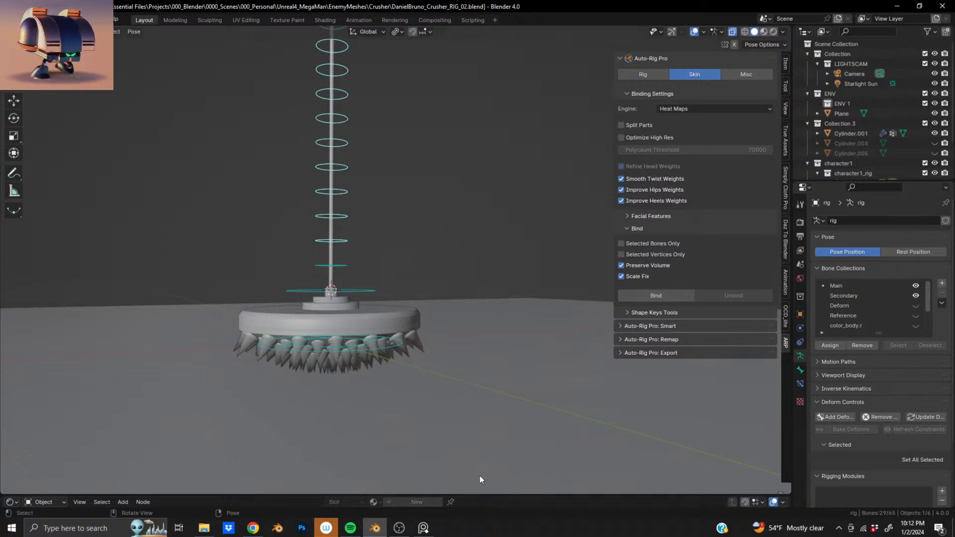
key(g)
key(z)
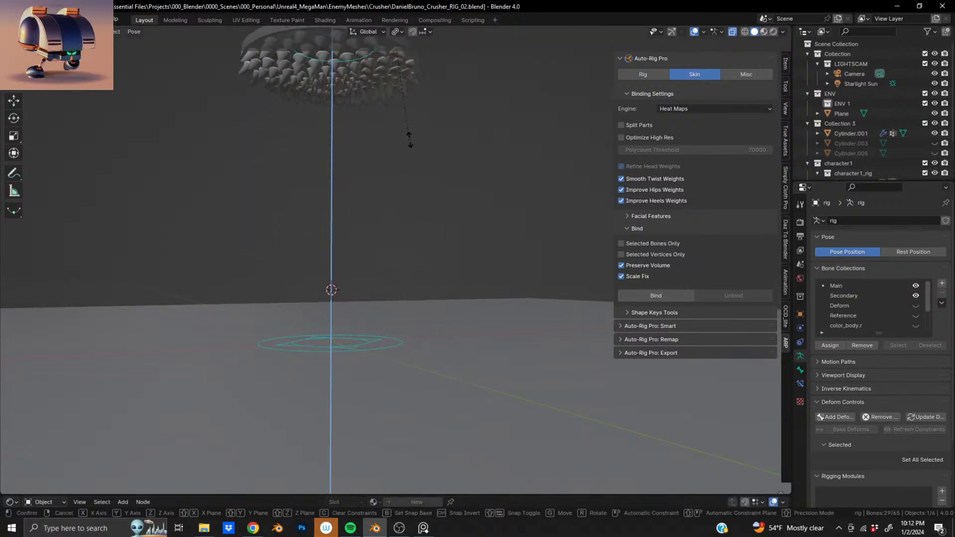
click(416, 134)
middle_drag(415, 133, 310, 315)
scroll(310, 316, down, 6)
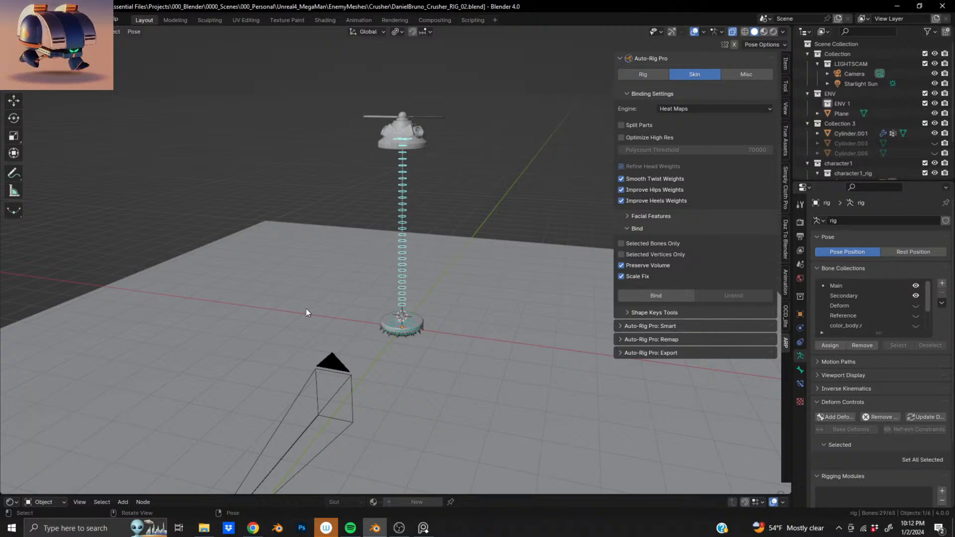
scroll(306, 309, up, 4)
shift+middle_drag(473, 409, 431, 269)
scroll(352, 276, up, 2)
scroll(352, 276, up, 2)
middle_drag(350, 275, 387, 256)
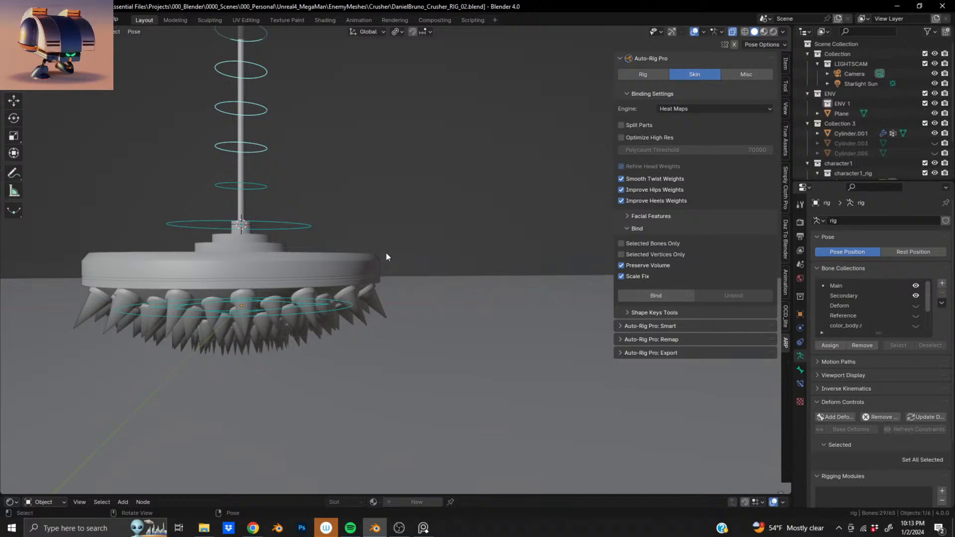
Select the rod's chain controllers up to the head and scale them along Z by 0.146, then scale along Z again to retract the rod.
scroll(383, 257, down, 5)
mouse_move(373, 260)
middle_down()
mouse_move(354, 242)
mouse_move(374, 297)
mouse_move(364, 271)
middle_up()
drag(331, 68, 430, 305)
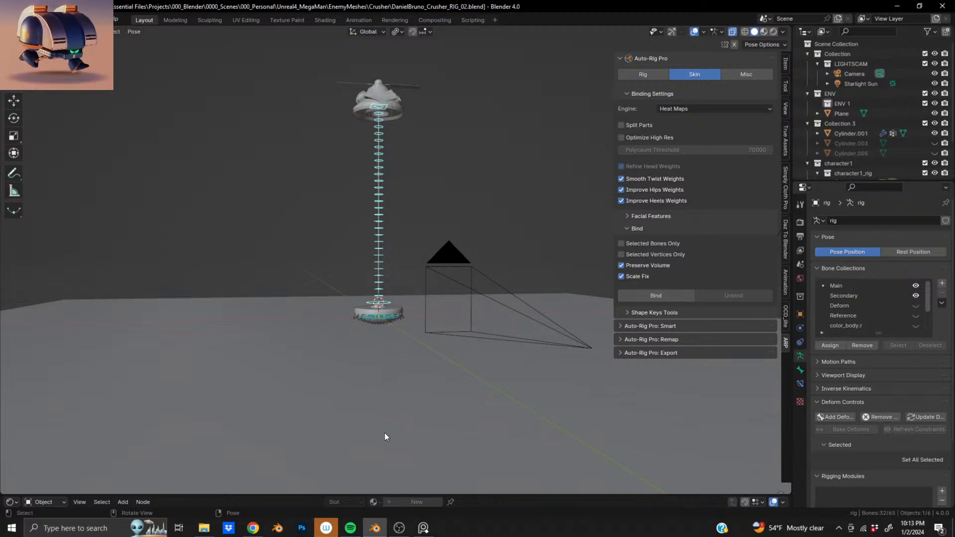
key(g)
key(z)
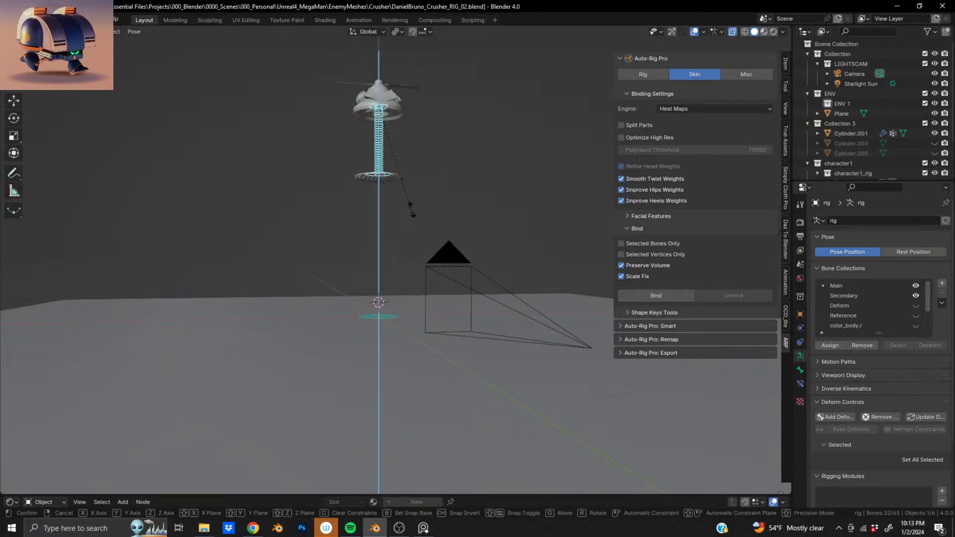
click(421, 129)
key(s)
key(z)
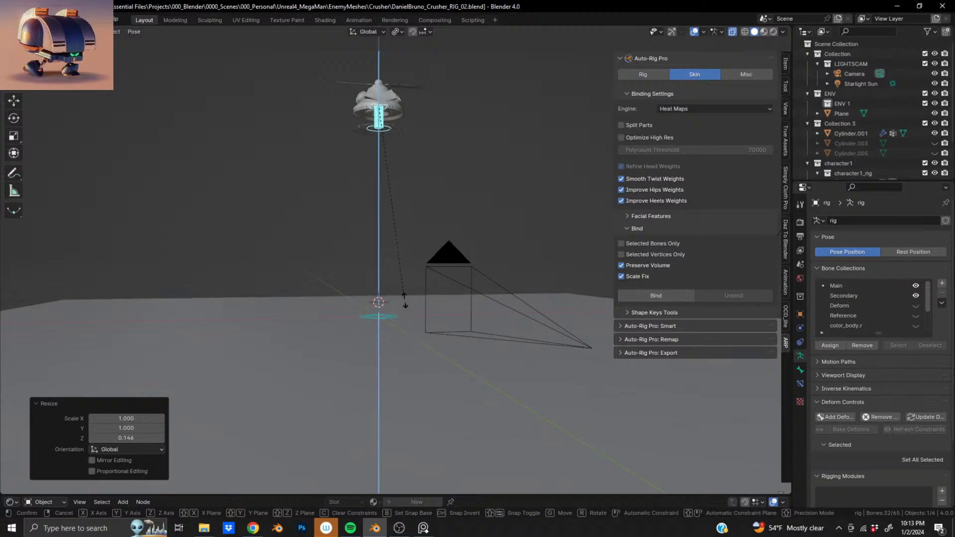
click(385, 189)
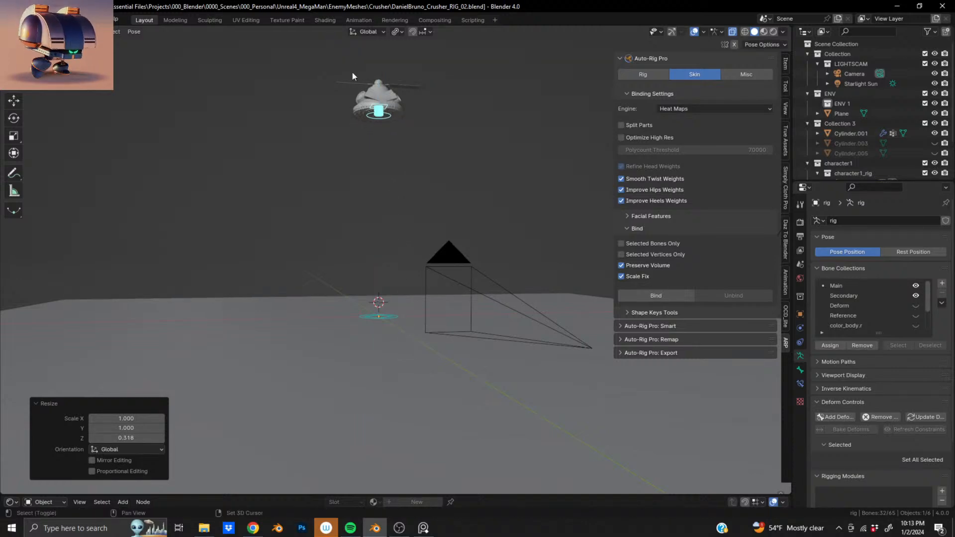
Test-scale the three lowest controllers of the retracted chain, including the large ring, along Z by about 7.68, and undo the scaling.
shift+middle_drag(353, 72, 427, 146)
scroll(398, 224, up, 8)
click(458, 124)
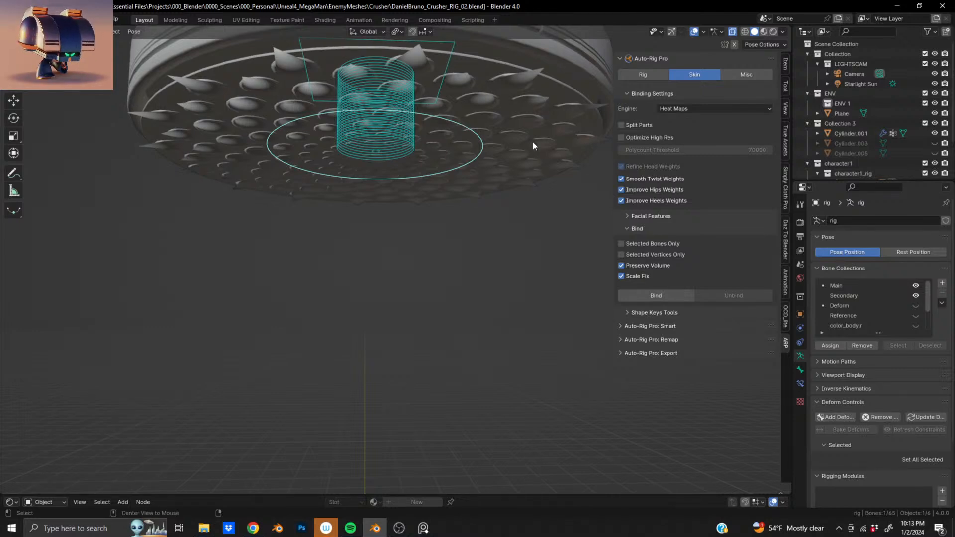
middle_drag(370, 129, 372, 169)
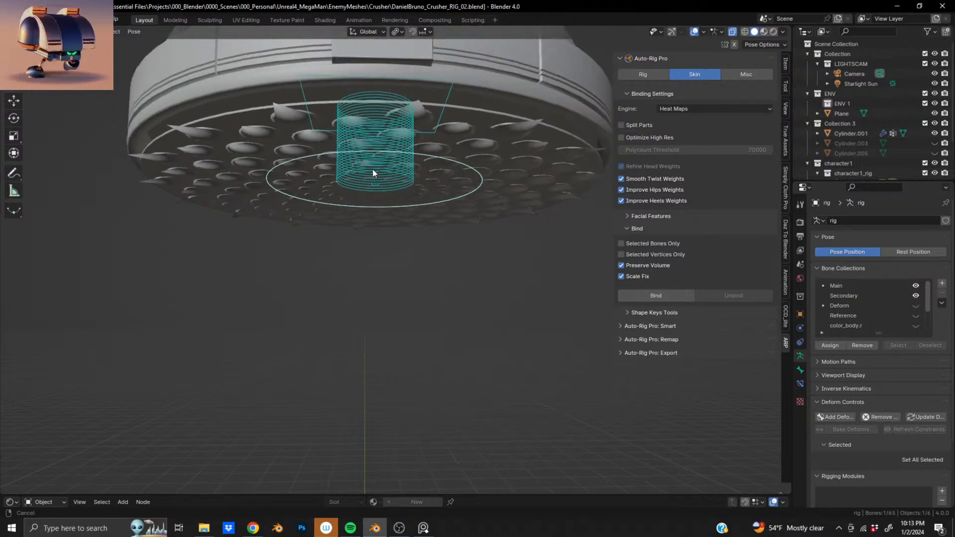
shift+click(412, 182)
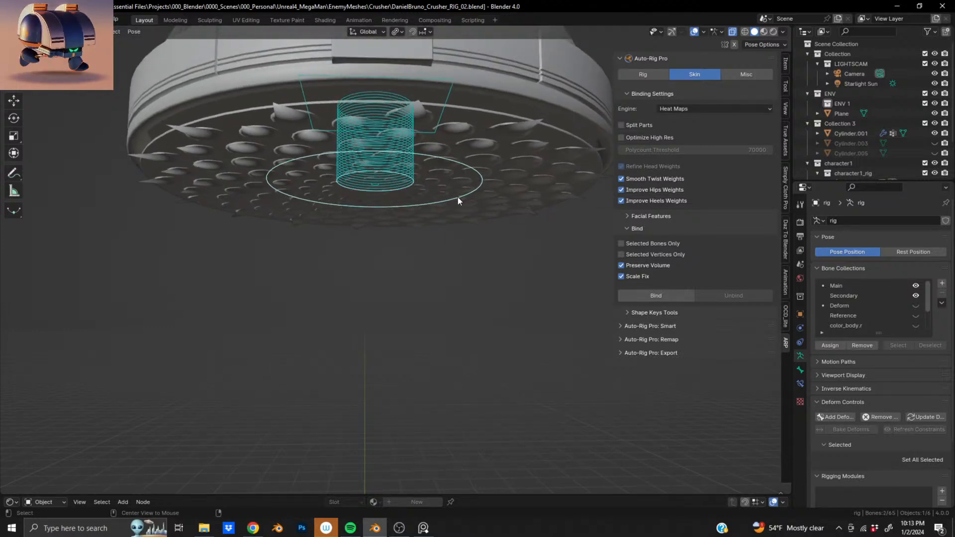
middle_drag(458, 201, 319, 230)
shift+click(356, 232)
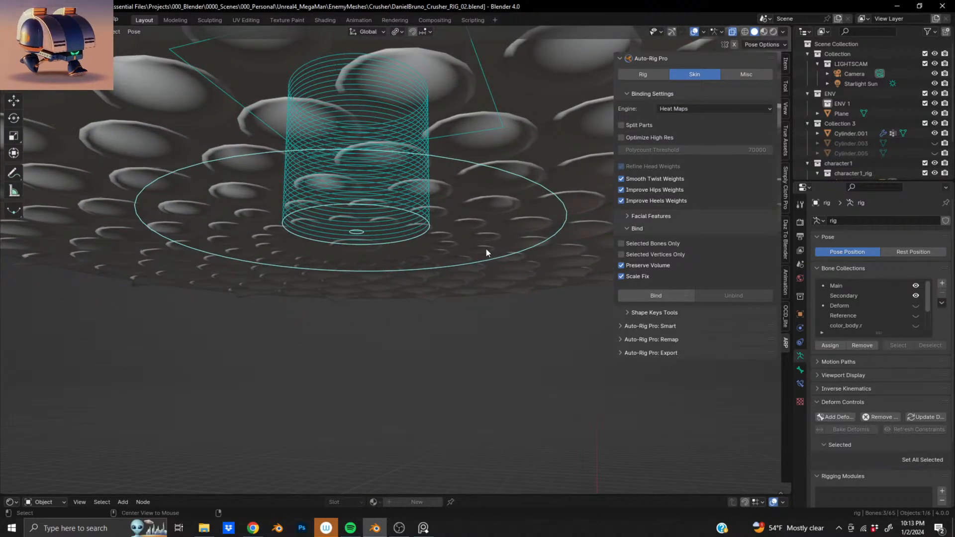
key(s)
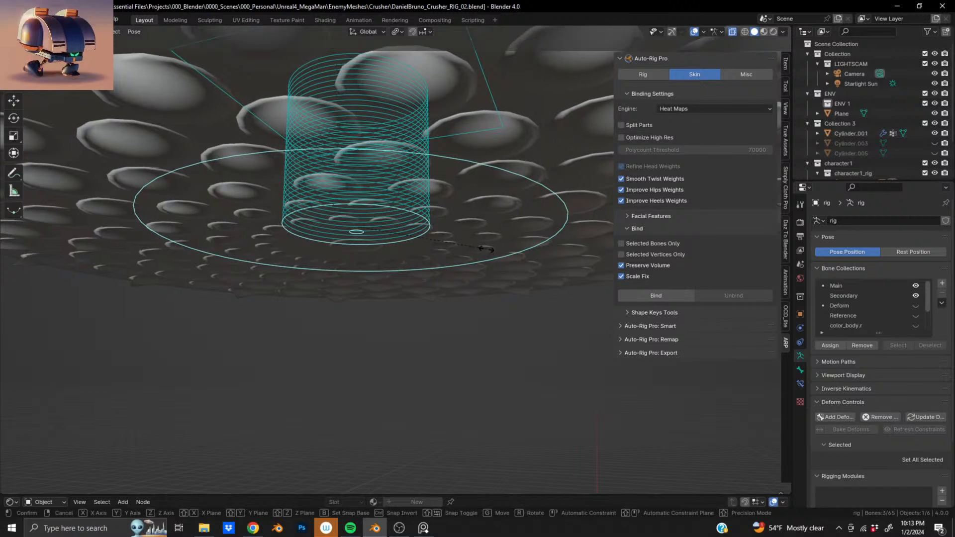
key(z)
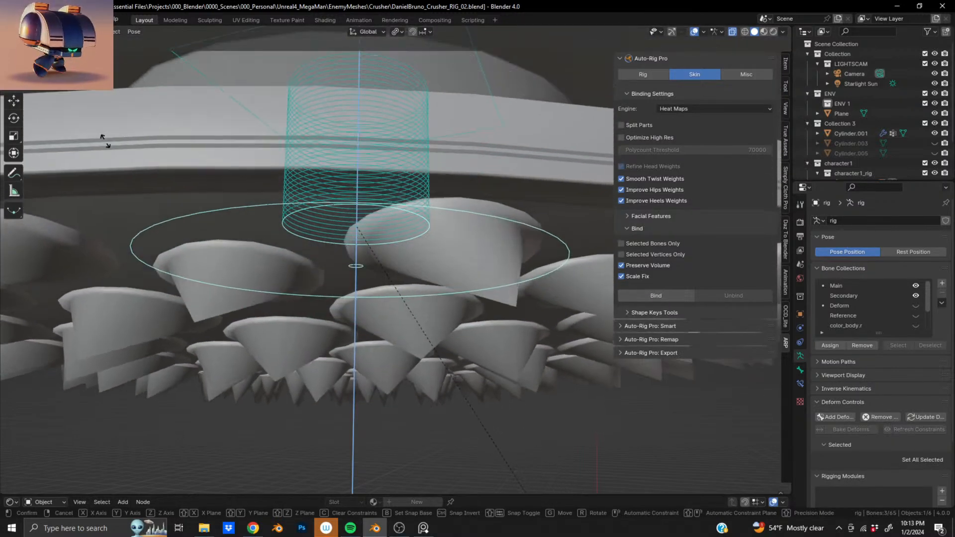
click(105, 141)
scroll(344, 138, down, 8)
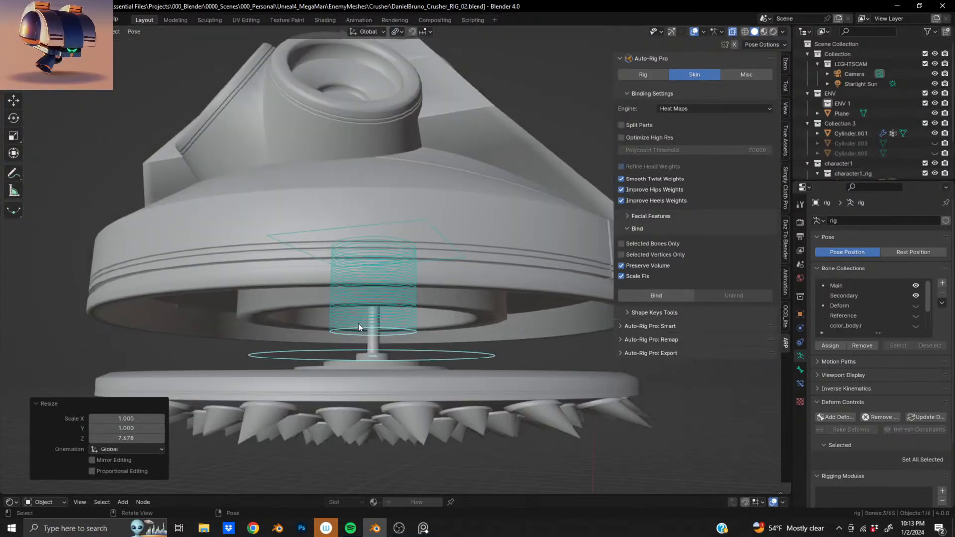
scroll(355, 334, down, 3)
middle_drag(354, 344, 428, 235)
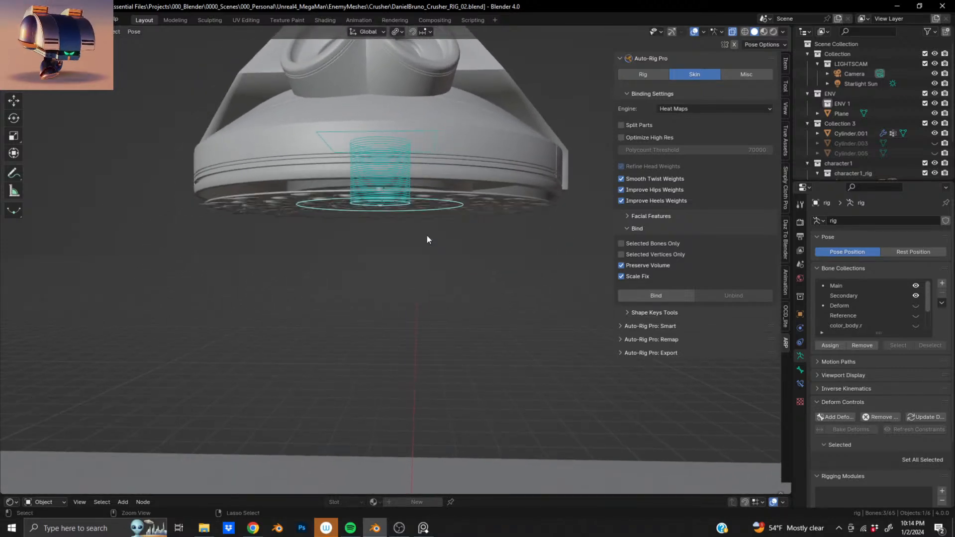
Scale only the large ring controller along Z to stretch the flattened spiked base, and move it up about 0.19 m into the body.
key(s)
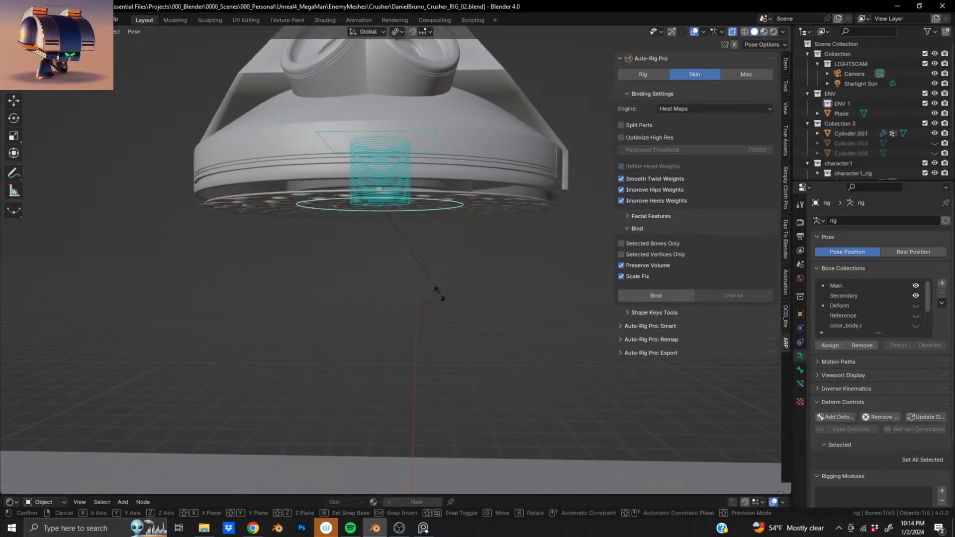
key(z)
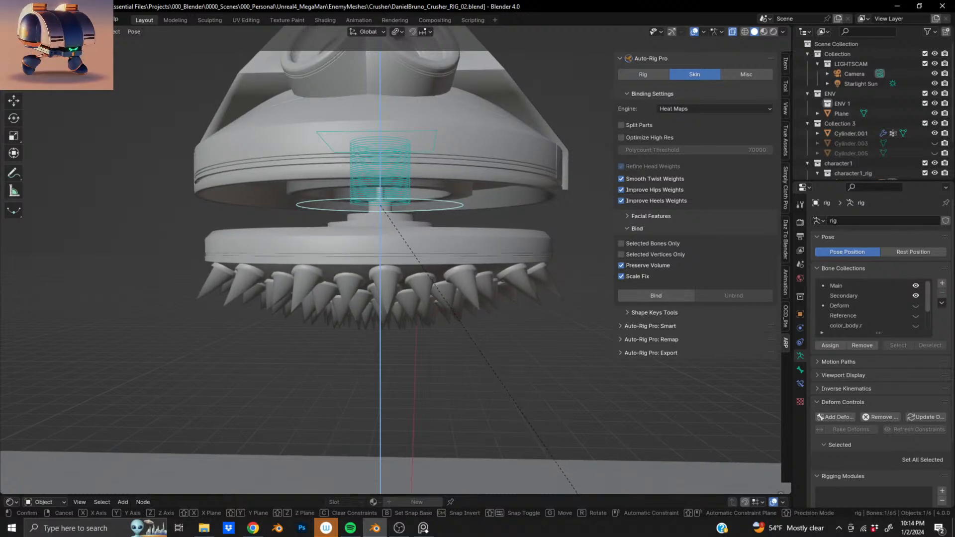
click(582, 287)
middle_drag(364, 236, 384, 233)
key(g)
key(z)
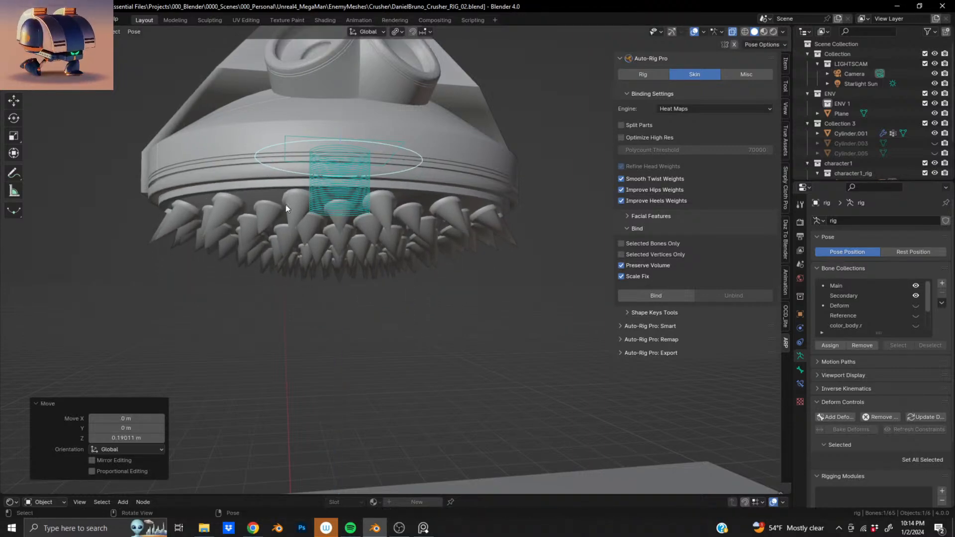
click(286, 205)
scroll(346, 216, down, 6)
middle_drag(330, 204, 469, 201)
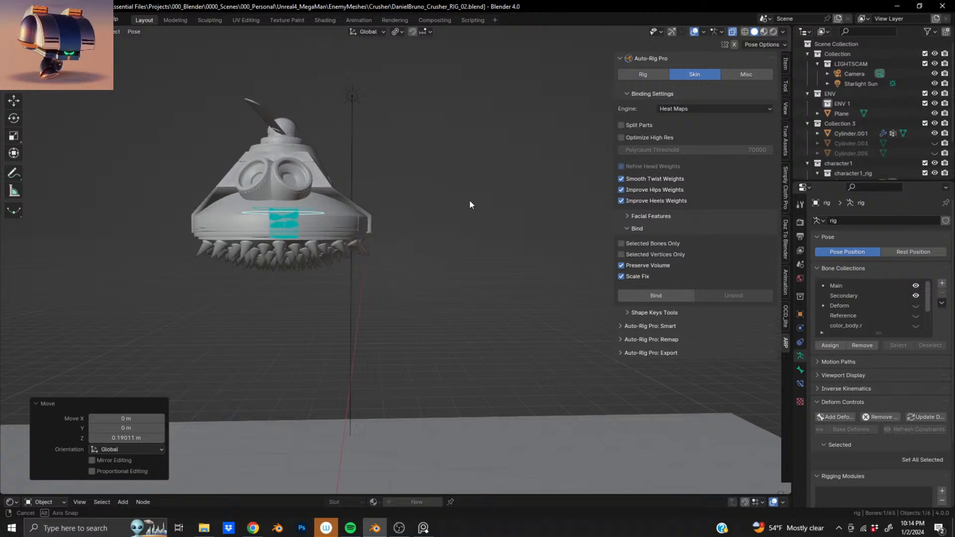
middle_drag(470, 201, 470, 203)
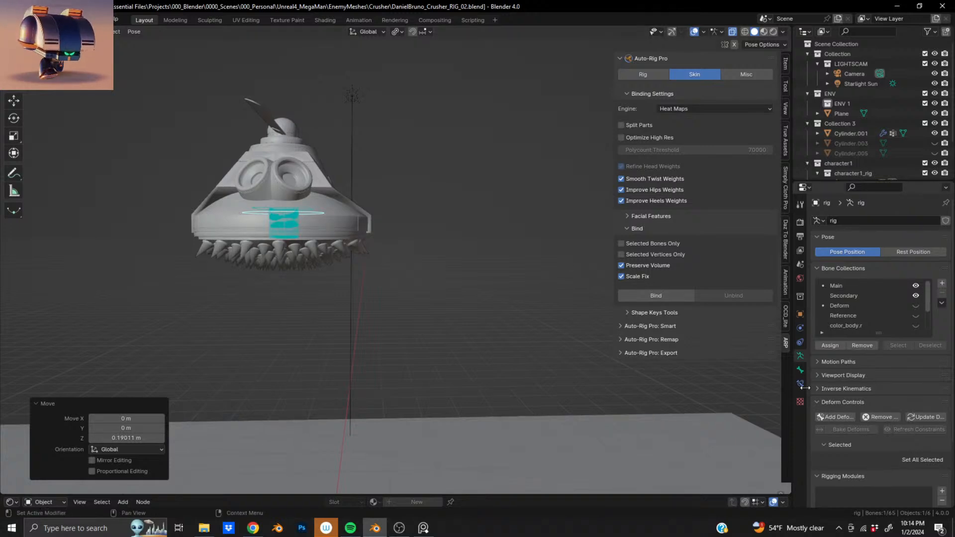
Display the bone constraint settings, and reset the scale and location of all rig controllers.
click(799, 371)
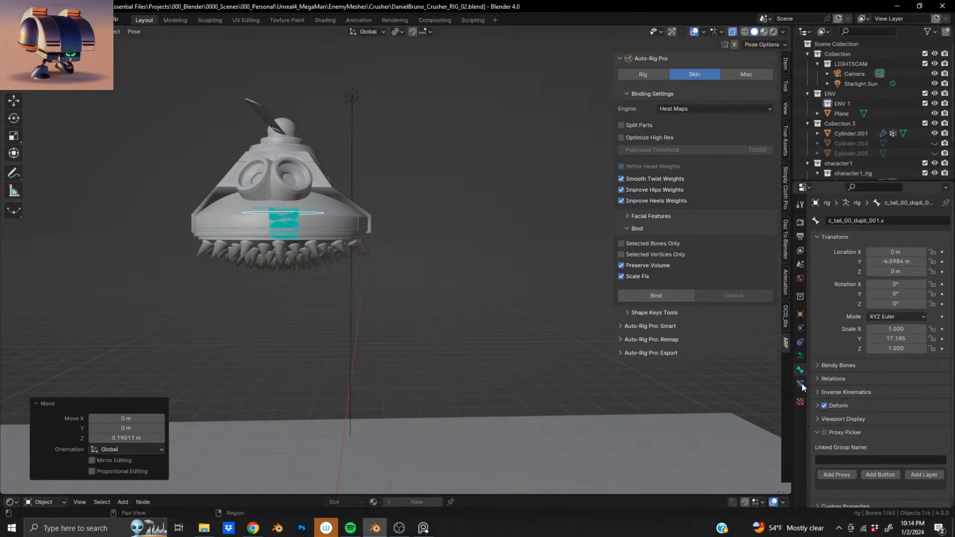
click(802, 383)
click(838, 220)
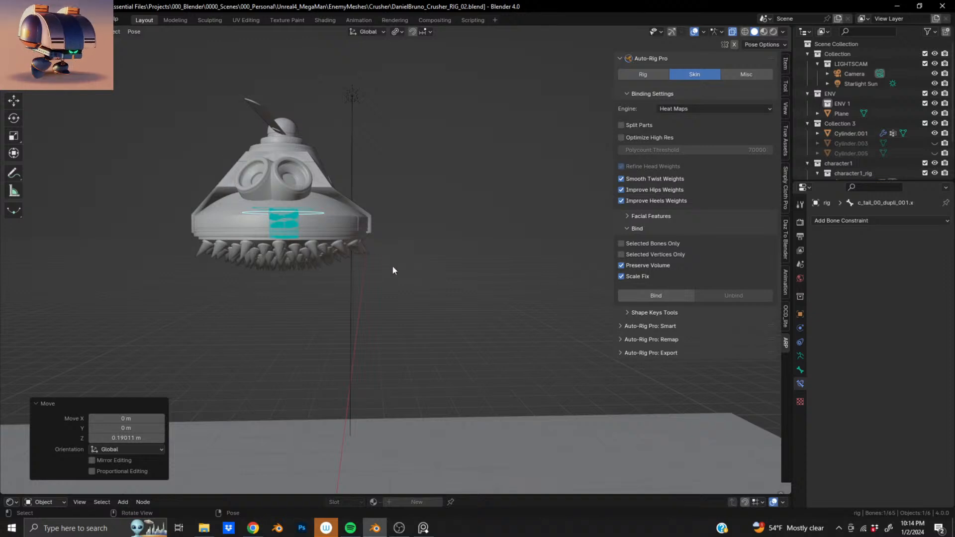
key(a)
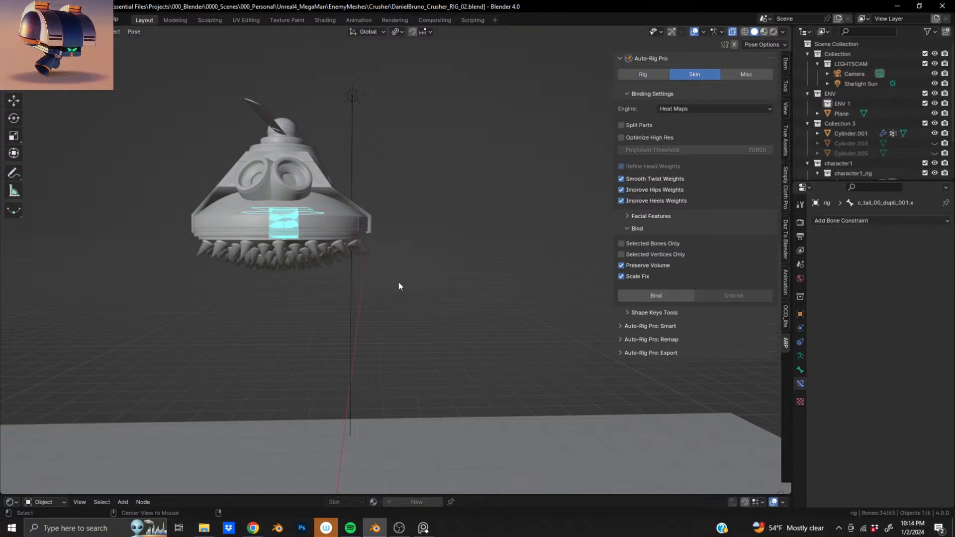
key(alt+s)
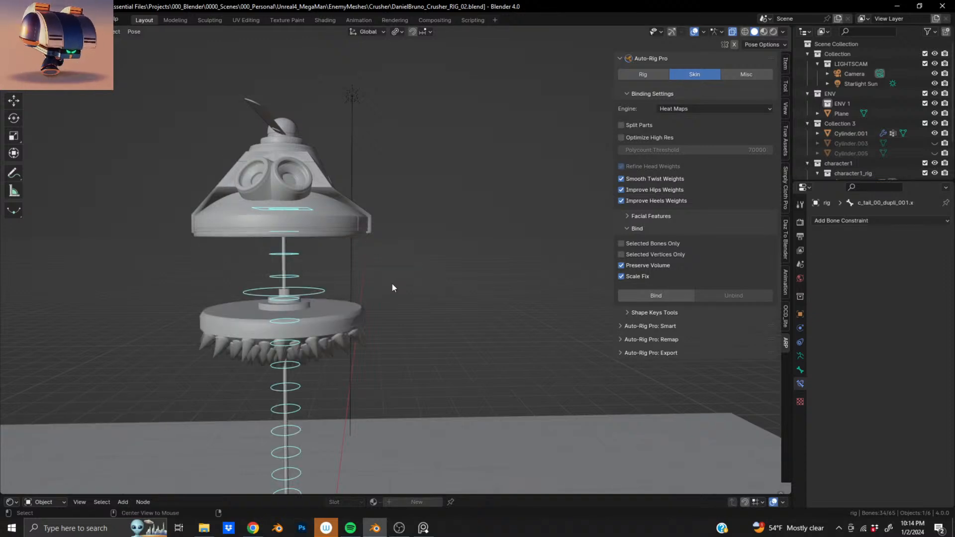
key(alt+g)
Select only the large ring controller just above the spiked base, test-rotate it, and undo the rotation.
scroll(391, 284, down, 4)
scroll(329, 319, down, 4)
shift+middle_drag(374, 366, 390, 282)
scroll(379, 244, up, 4)
scroll(382, 235, up, 8)
shift+middle_drag(385, 150, 440, 209)
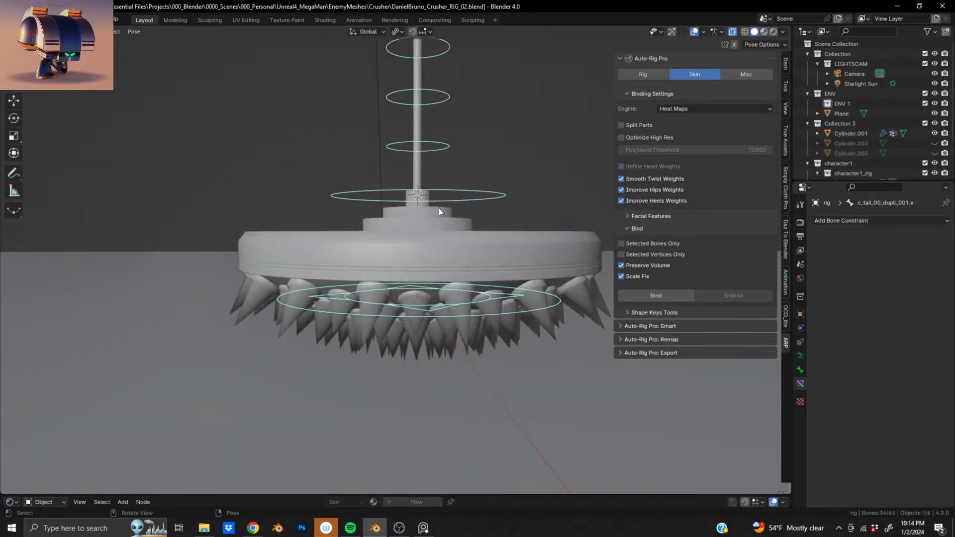
shift+middle_drag(426, 242, 581, 359)
click(430, 308)
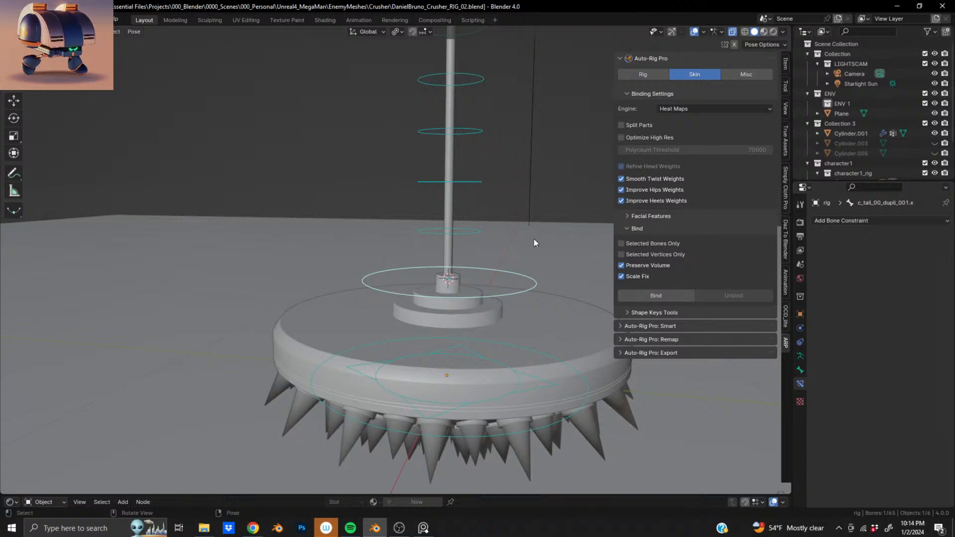
key(r)
click(536, 257)
key(ctrl+z)
Add a Limit Scale bone constraint to the large ring controller.
middle_drag(443, 320, 528, 318)
click(849, 221)
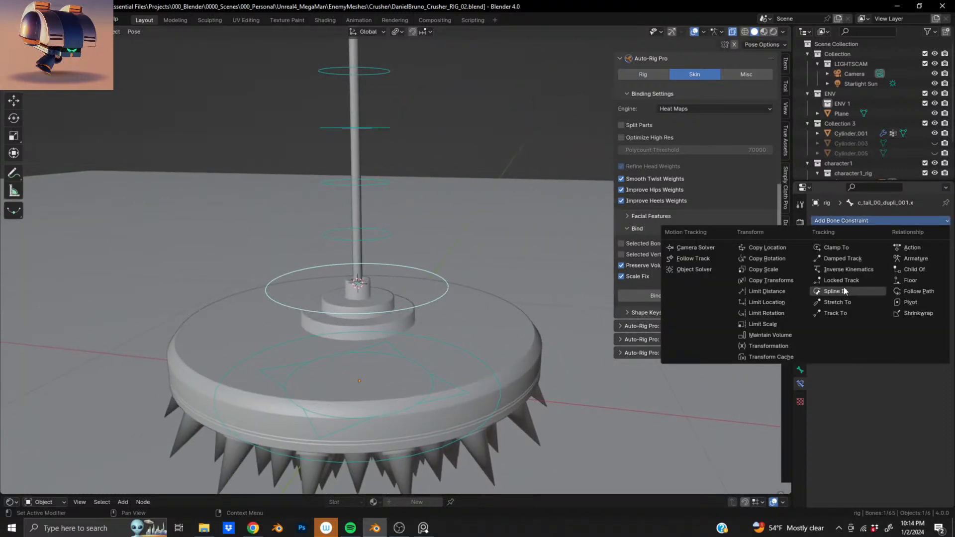
click(773, 325)
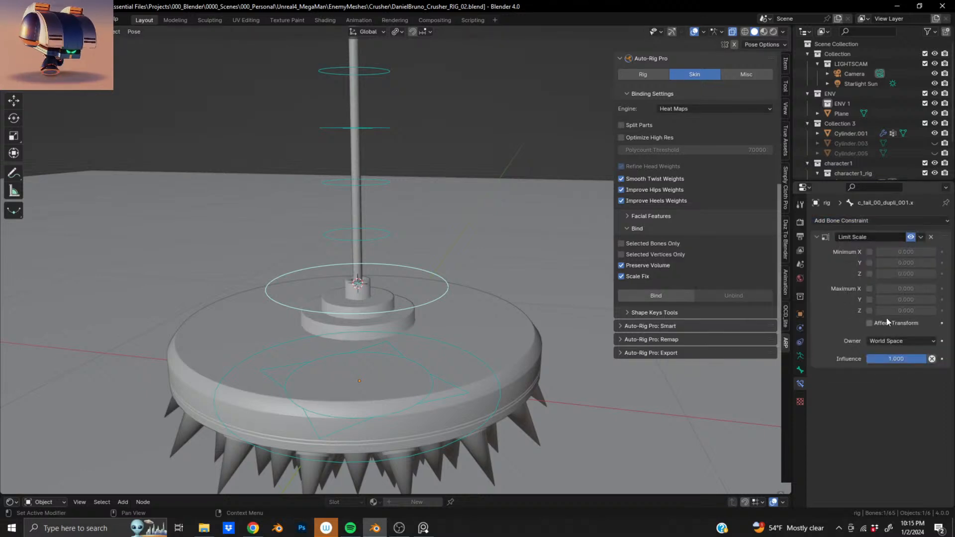
Try enabling the Limit Scale minimum X and Y and maximum X, Y and Z at 0, and undo these changes.
click(870, 252)
click(870, 262)
click(869, 290)
click(870, 299)
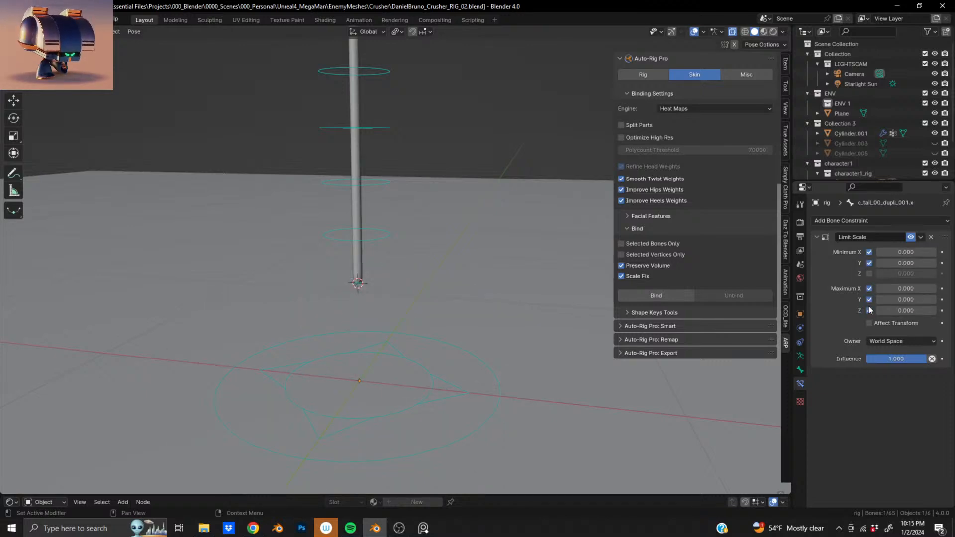
click(870, 310)
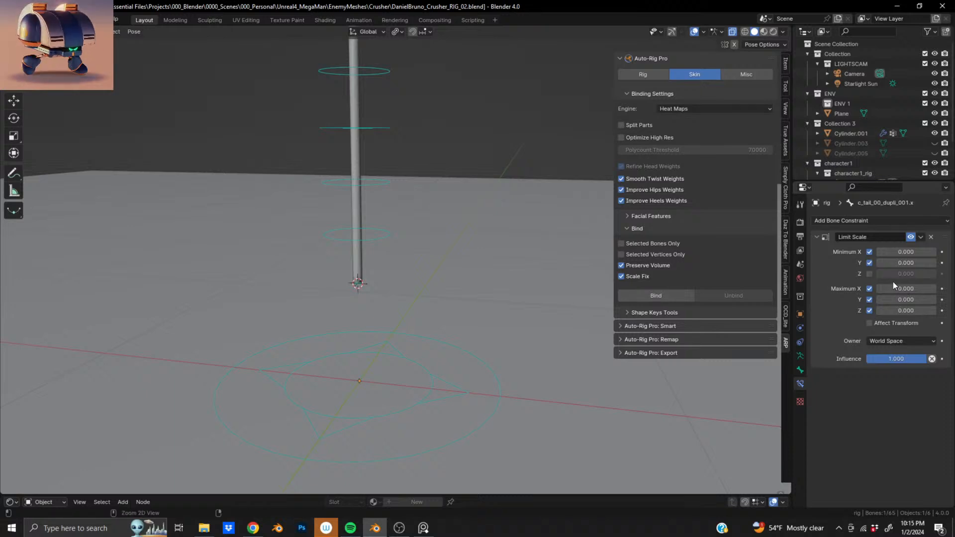
key(ctrl+z)
key(ctrl+z)
key(ctrl+z)
key(ctrl+z)
key(ctrl+z)
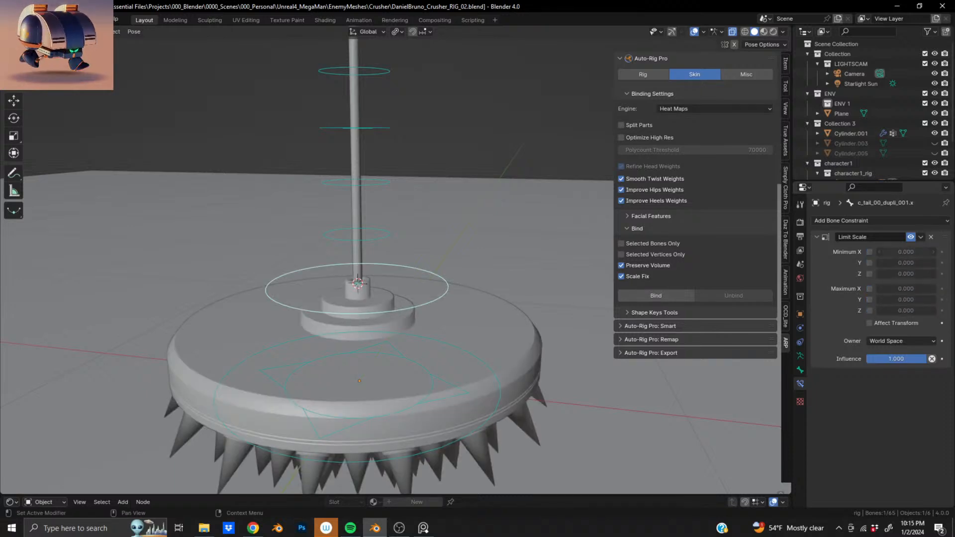
Set all Limit Scale minimum and maximum values to 1, and enable all six limits plus Affect Transform.
drag(905, 251, 906, 310)
text(1)
key(Return)
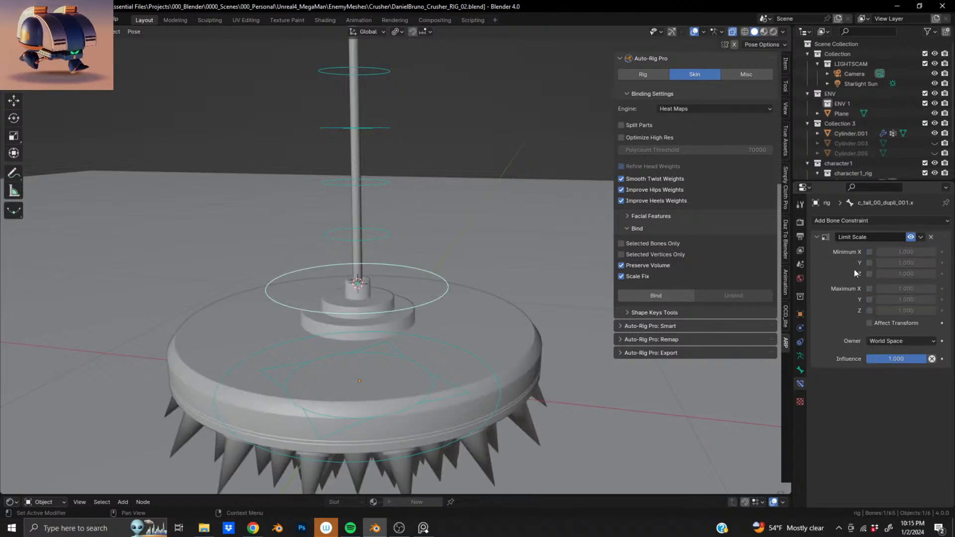
drag(870, 251, 871, 315)
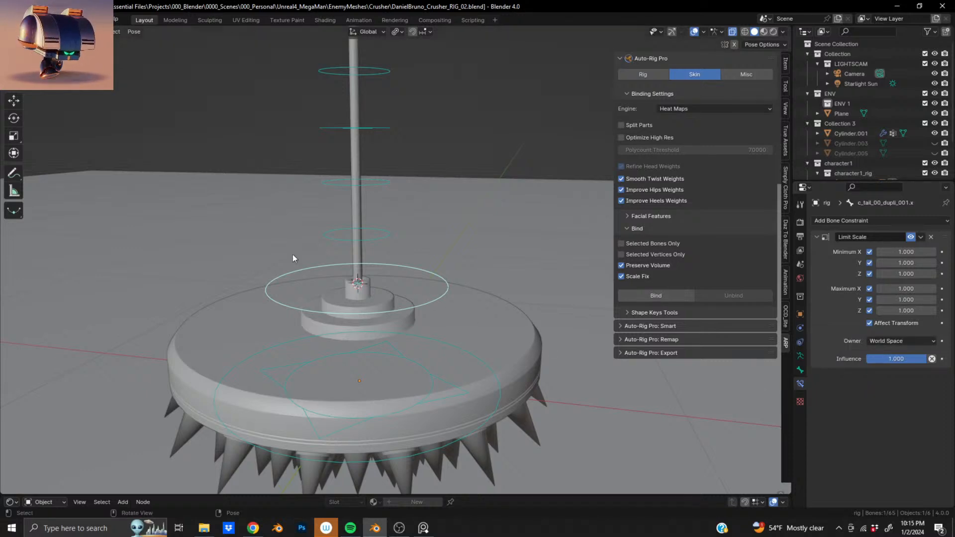
Select the rod's chain controllers from the large ring above the spiked base up to the head.
scroll(440, 180, down, 4)
scroll(436, 182, down, 4)
shift+middle_drag(424, 187, 404, 326)
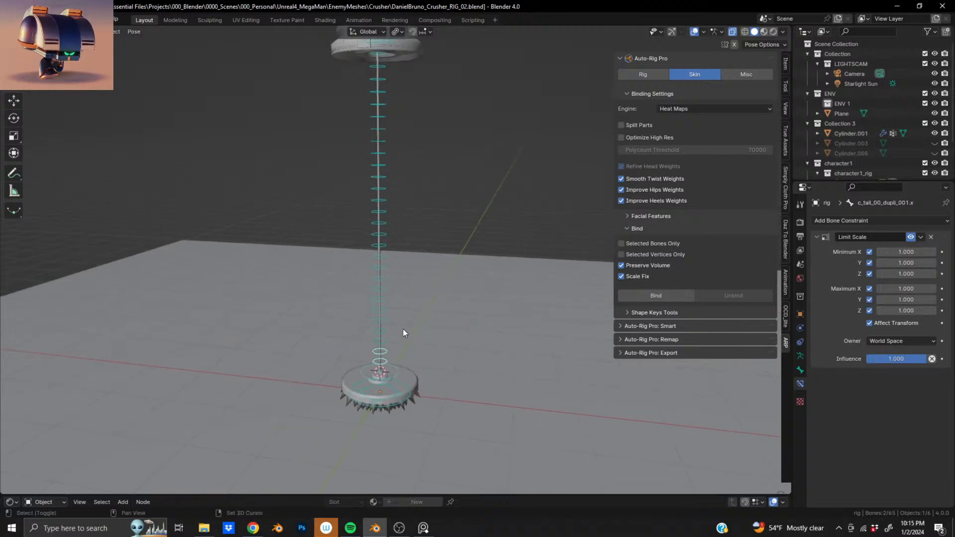
click(400, 369)
drag(374, 362, 444, 42)
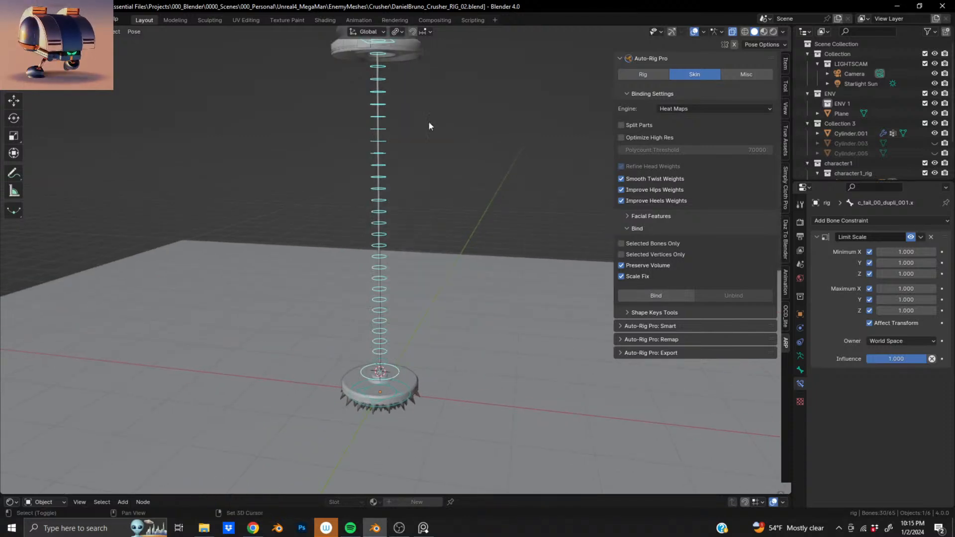
shift+click(386, 362)
Include the tail master controller under the head in the rod chain selection and make it the active bone.
shift+middle_drag(426, 328, 489, 209)
scroll(467, 256, up, 6)
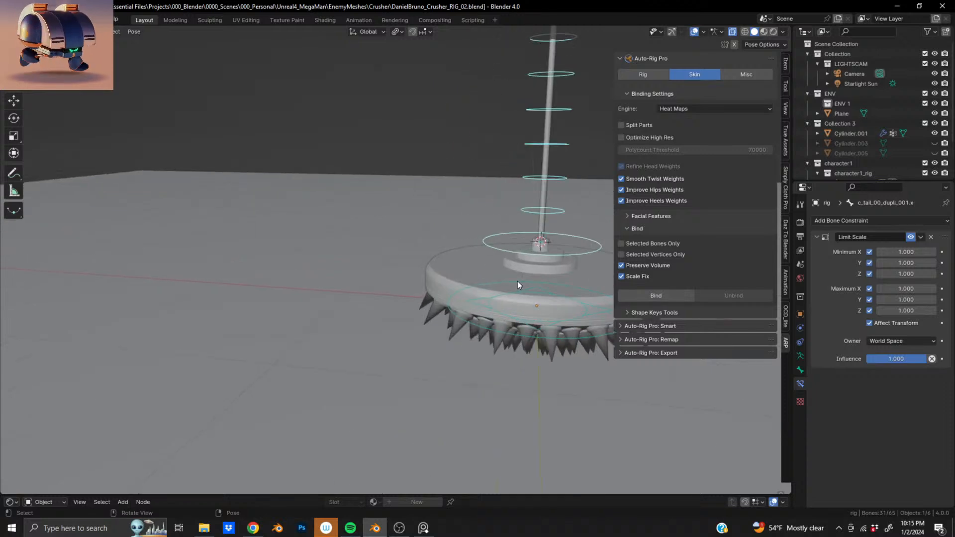
shift+middle_drag(517, 281, 386, 302)
scroll(386, 299, down, 6)
shift+middle_drag(383, 154, 367, 414)
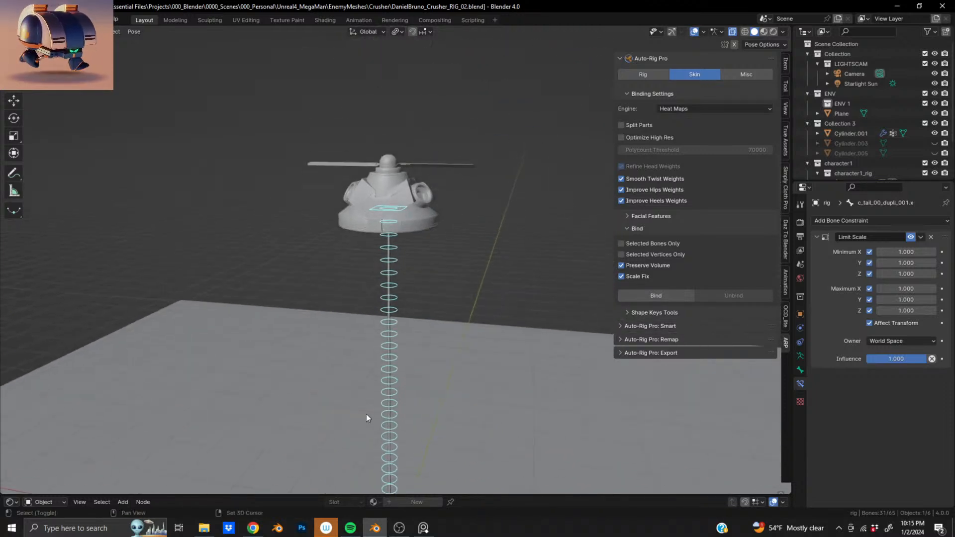
scroll(386, 245, up, 5)
middle_drag(389, 234, 372, 206)
shift+click(420, 105)
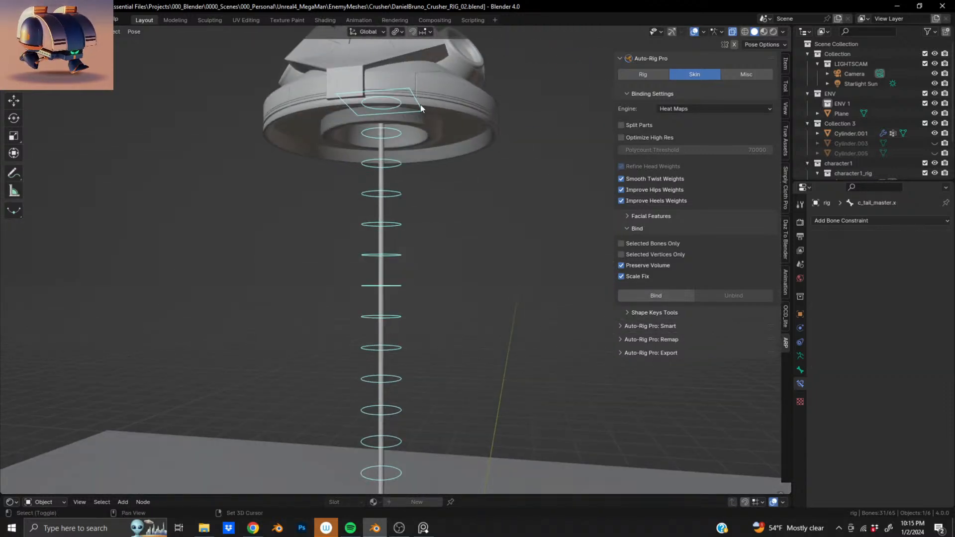
shift+click(421, 104)
shift+click(420, 105)
ctrl+middle_drag(421, 104, 445, 382)
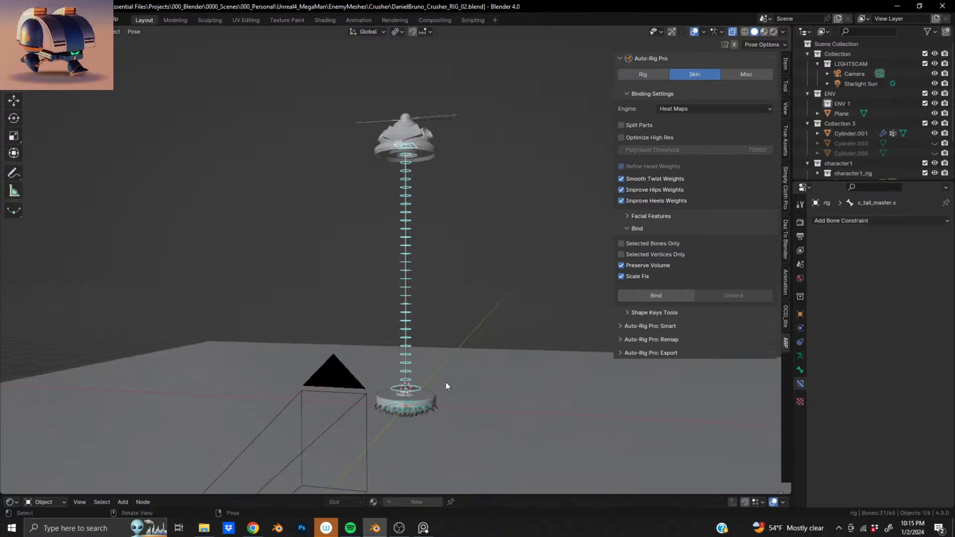
Retract the spiked base into the head by scaling the selected controllers along Z by about 0.103, 0.142, 0.245 and 0.293 in succession.
key(s)
key(z)
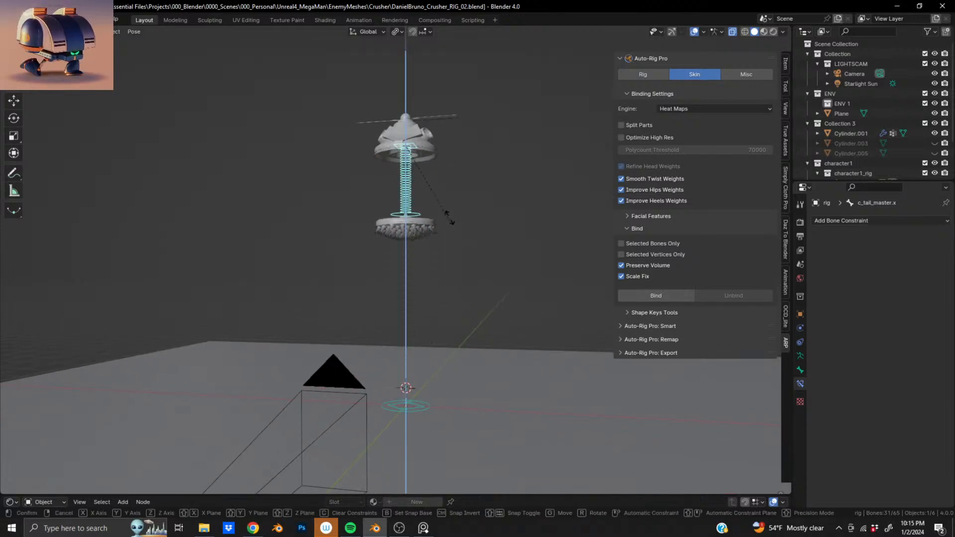
click(422, 144)
ctrl+middle_drag(422, 141, 463, 352)
key(s)
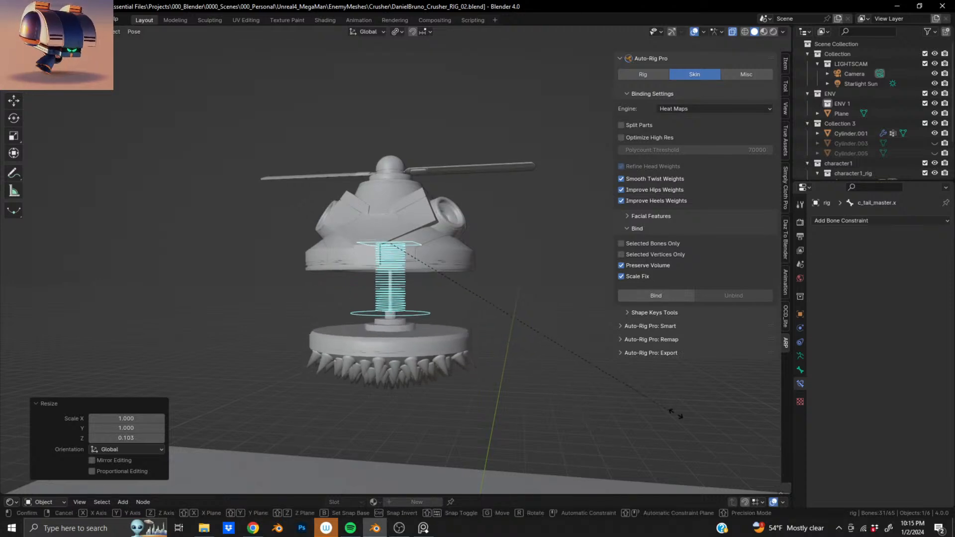
key(z)
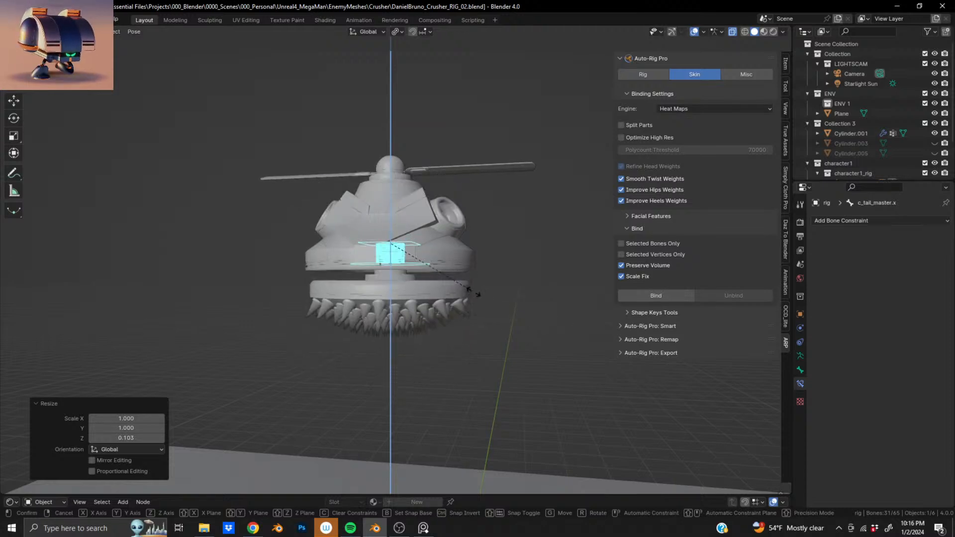
click(429, 266)
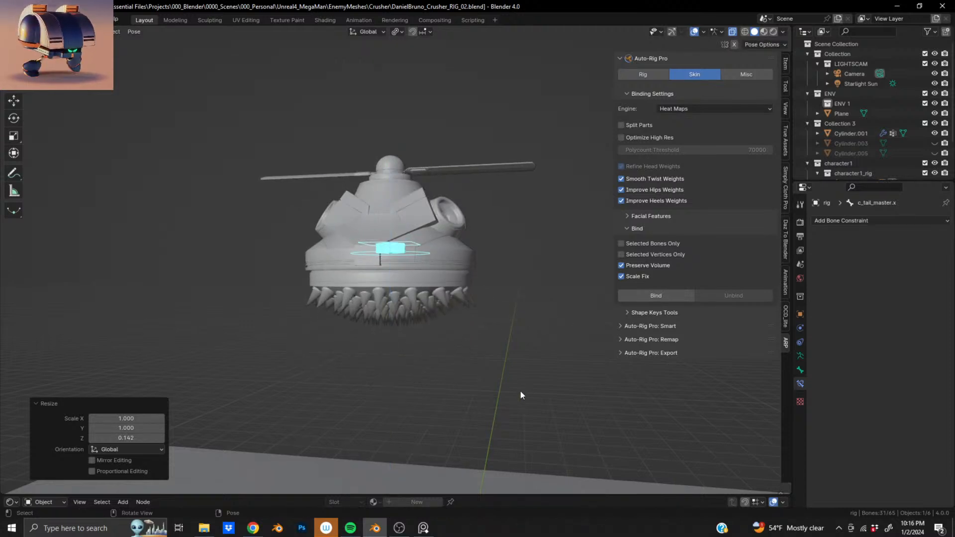
key(s)
key(z)
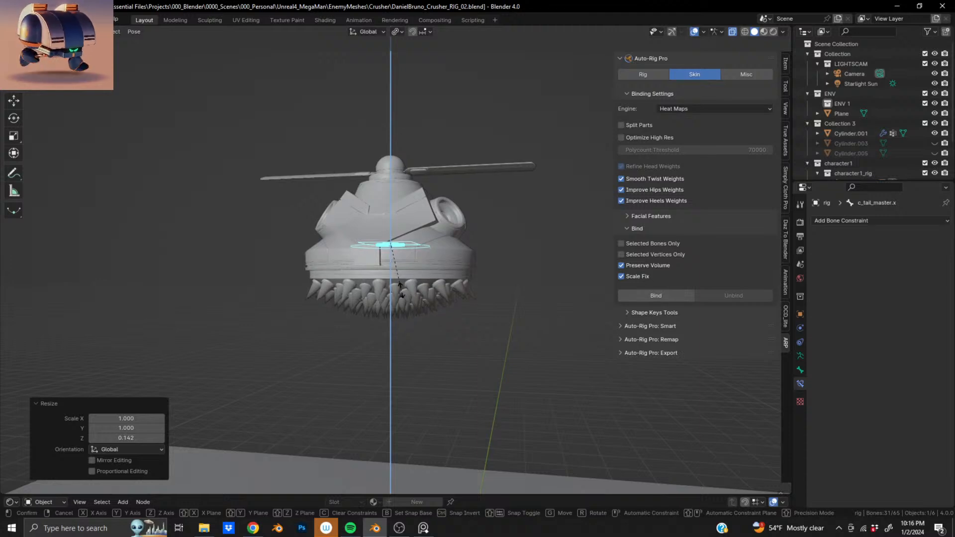
click(401, 287)
key(s)
key(z)
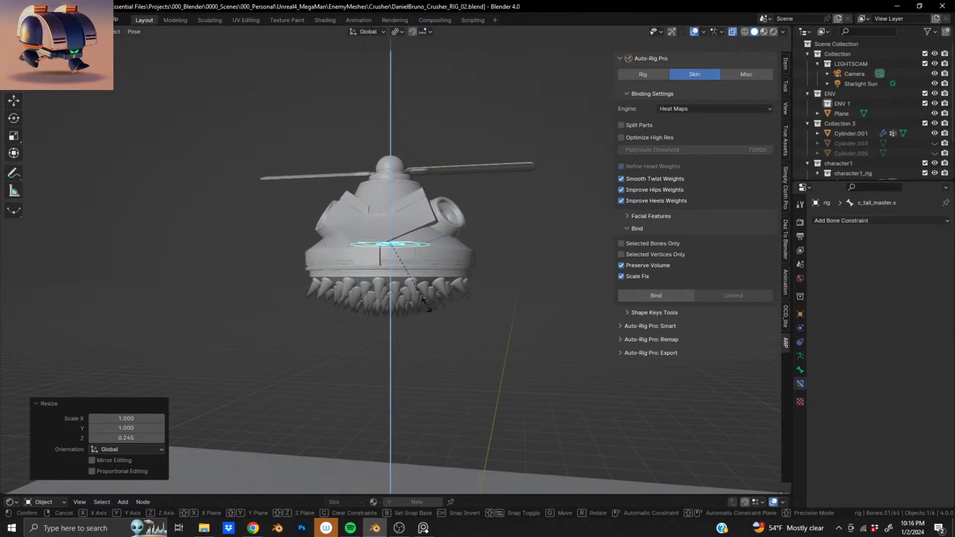
click(428, 296)
Scale the selected controllers along Z to extend the rod and lower the spiked base back near the ground plane, and save the file.
middle_drag(427, 296, 343, 269)
scroll(398, 261, up, 10)
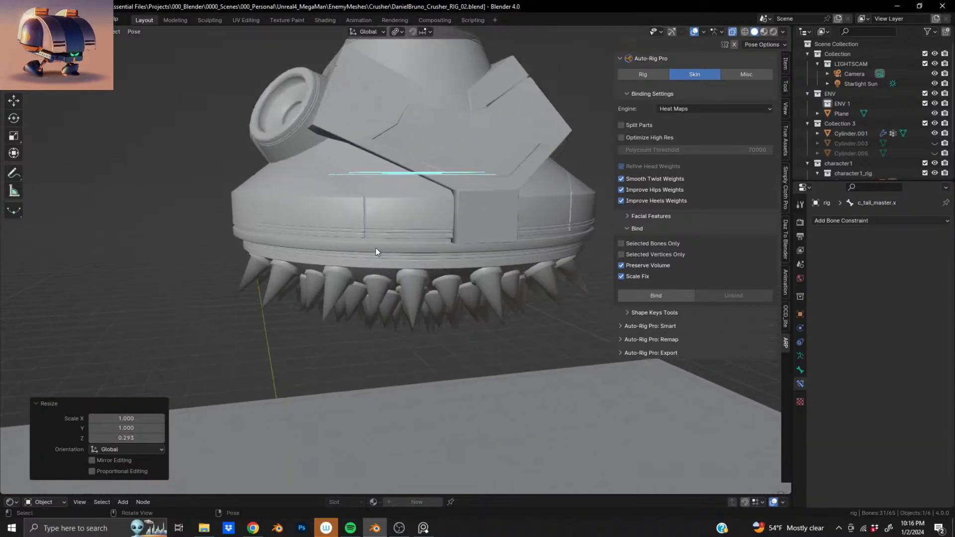
scroll(368, 236, up, 2)
middle_drag(361, 225, 298, 245)
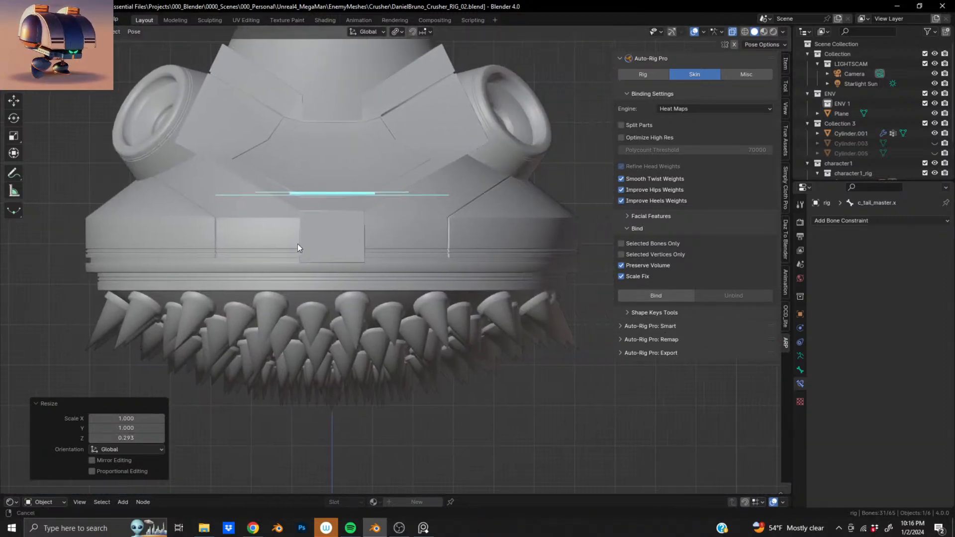
scroll(298, 244, down, 13)
middle_drag(391, 197, 456, 215)
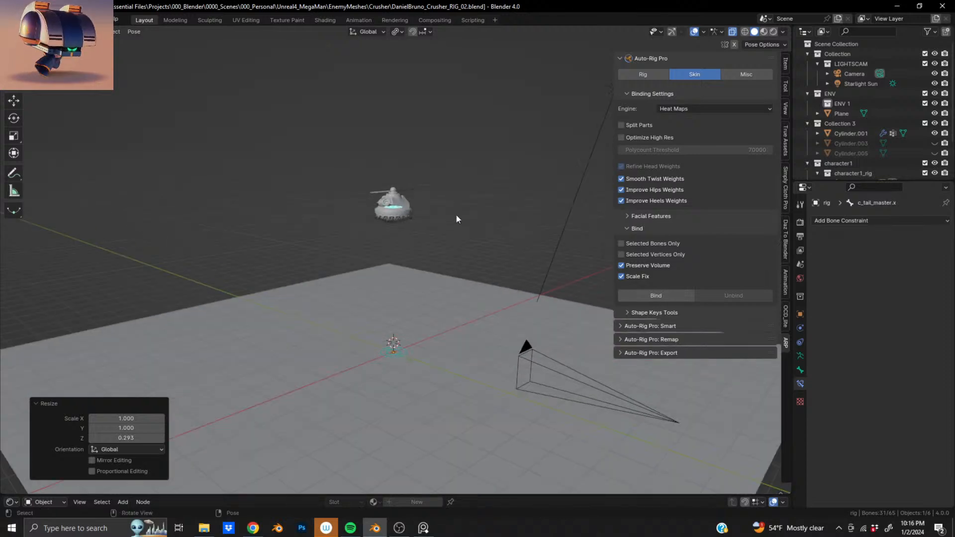
key(s)
key(z)
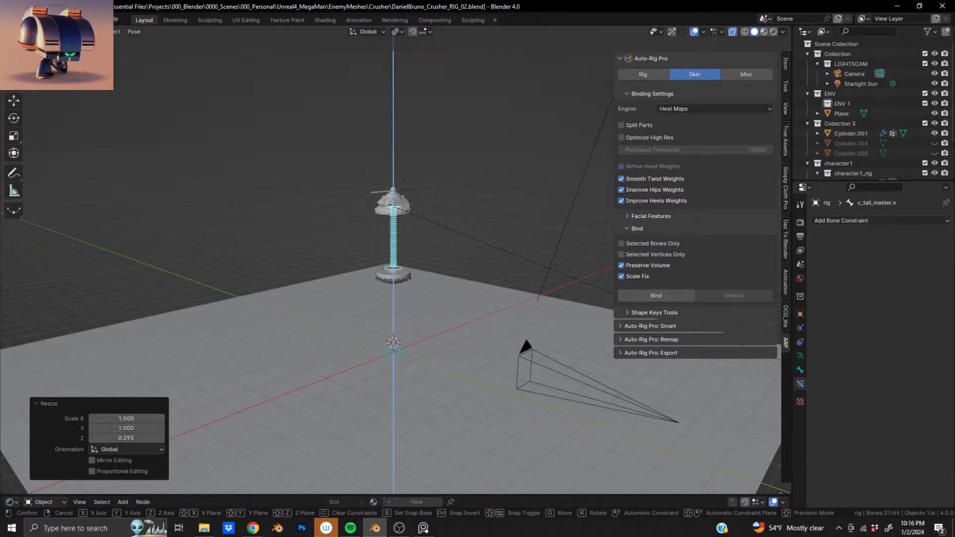
key(Return)
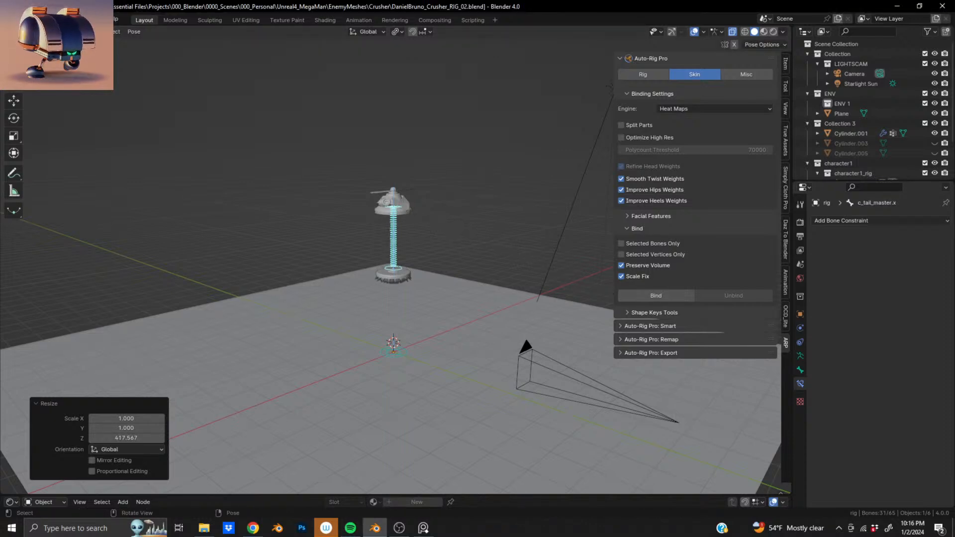
key(s)
key(z)
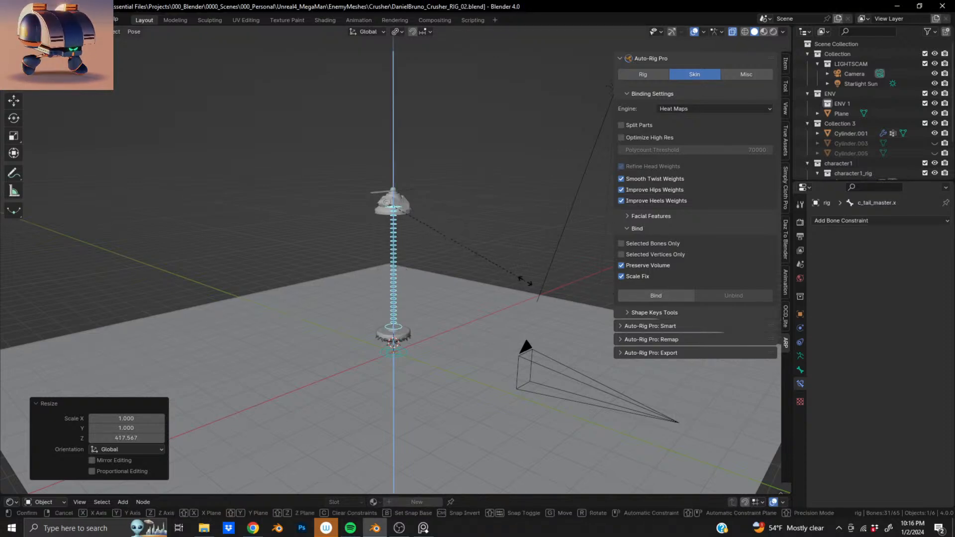
click(446, 294)
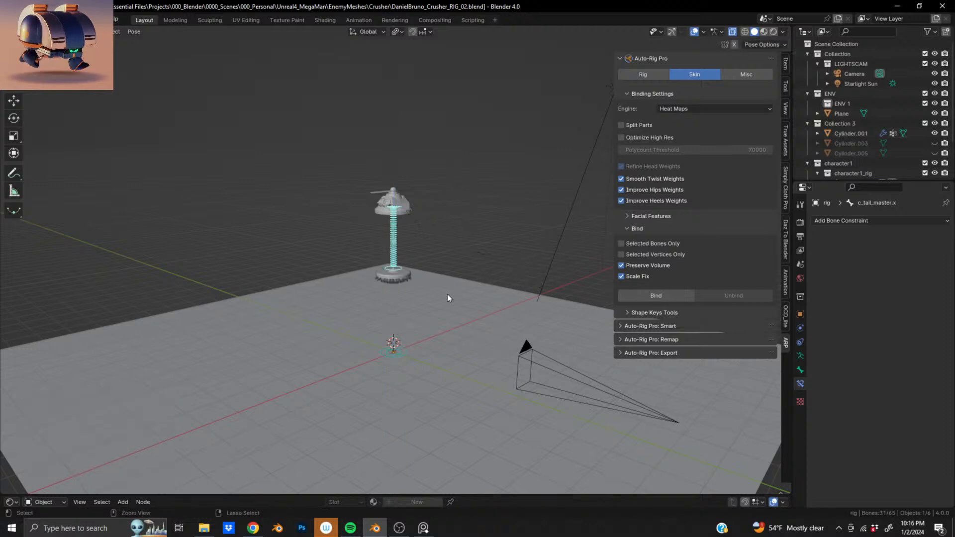
key(ctrl+z)
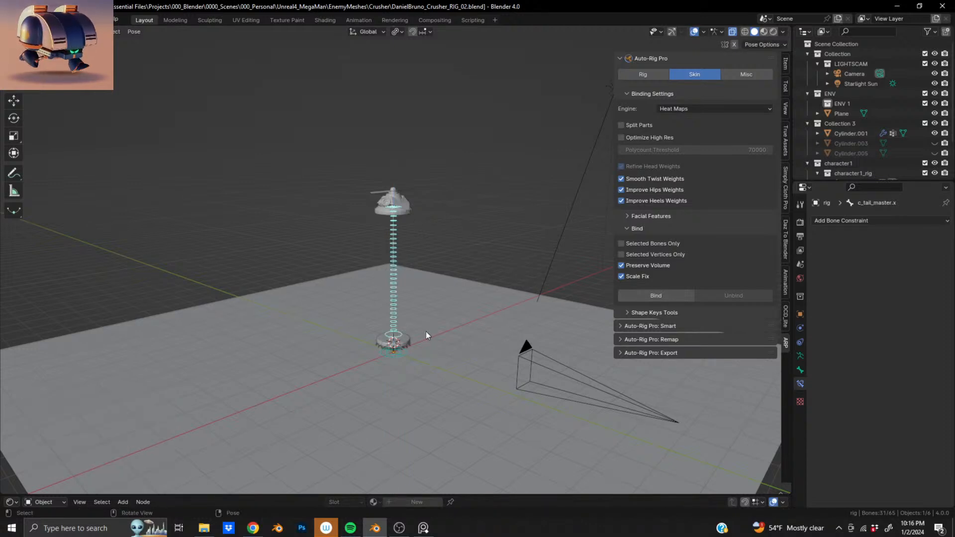
key(ctrl+s)
Examine the large ring controller where the rod meets the spiked base, and the whole extended chain.
scroll(388, 368, up, 6)
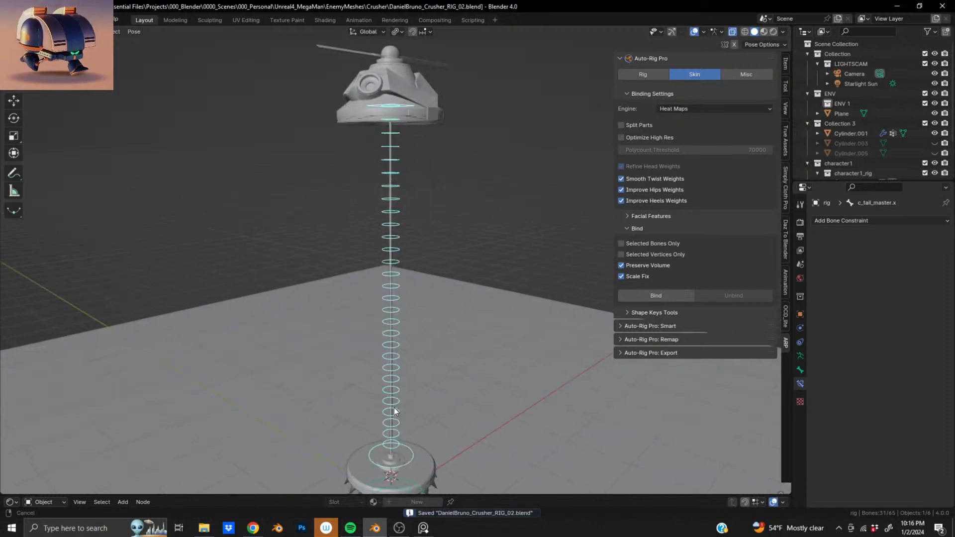
middle_drag(393, 357, 346, 370)
middle_drag(384, 328, 420, 299)
scroll(417, 314, up, 5)
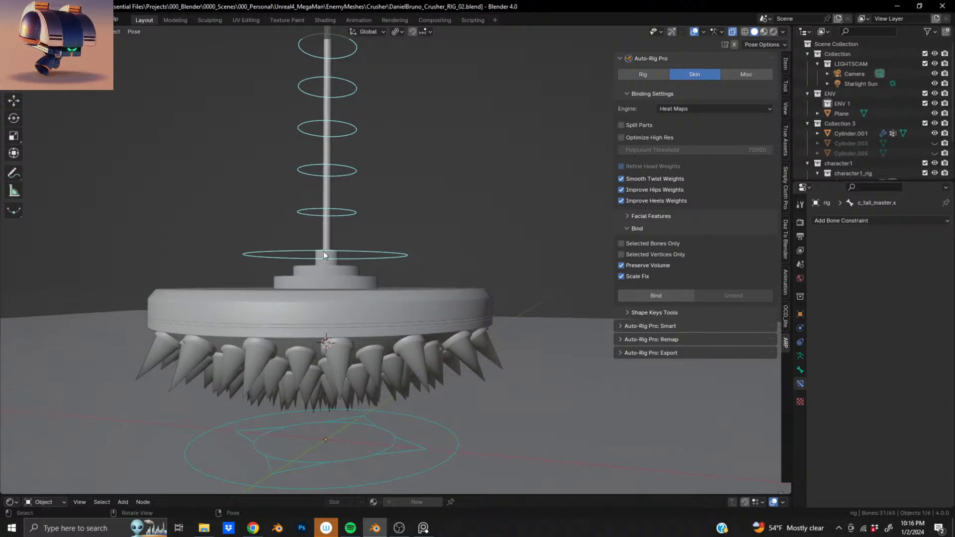
middle_drag(327, 239, 350, 272)
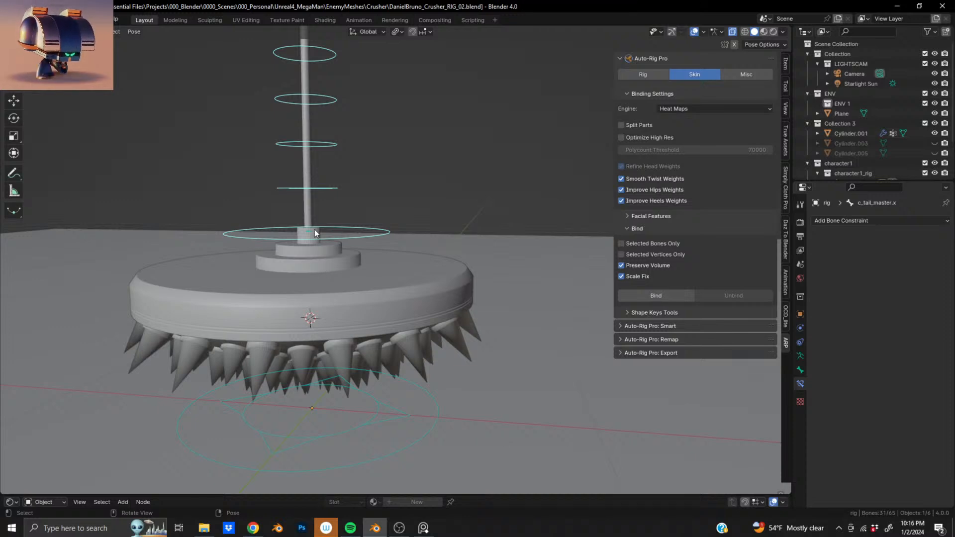
scroll(323, 245, down, 8)
middle_drag(417, 332, 385, 322)
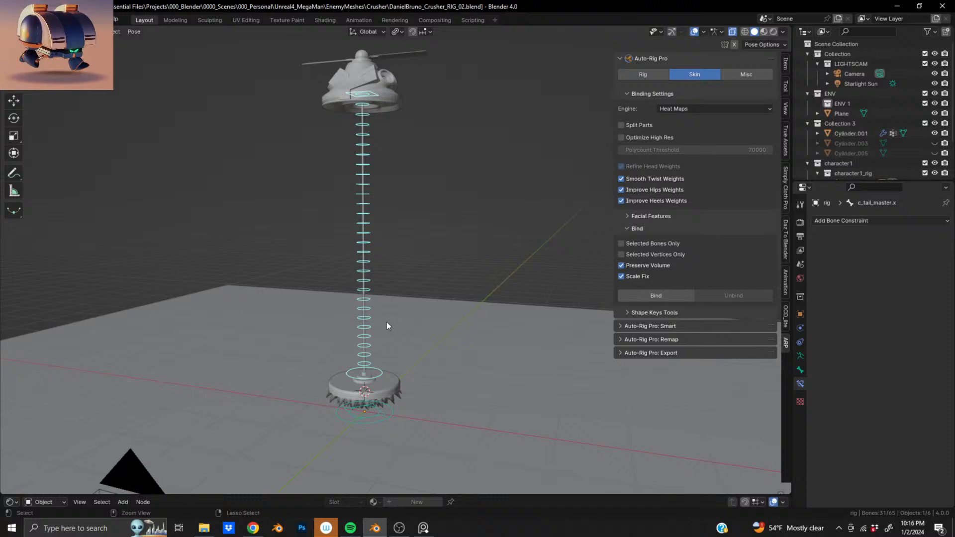
Save the file, and save it as a separate version with TEST inserted after RIG in the file name.
key(ctrl+s)
click(8, 20)
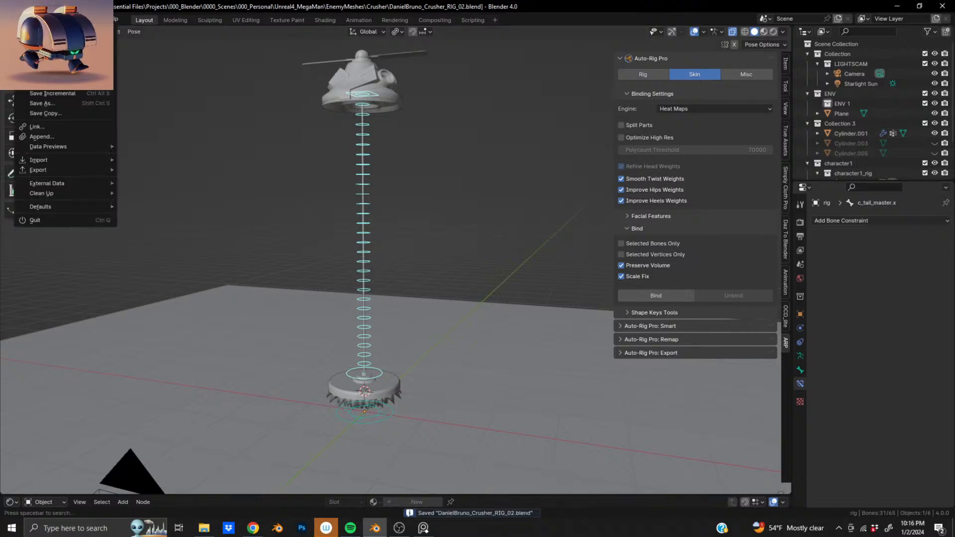
click(56, 104)
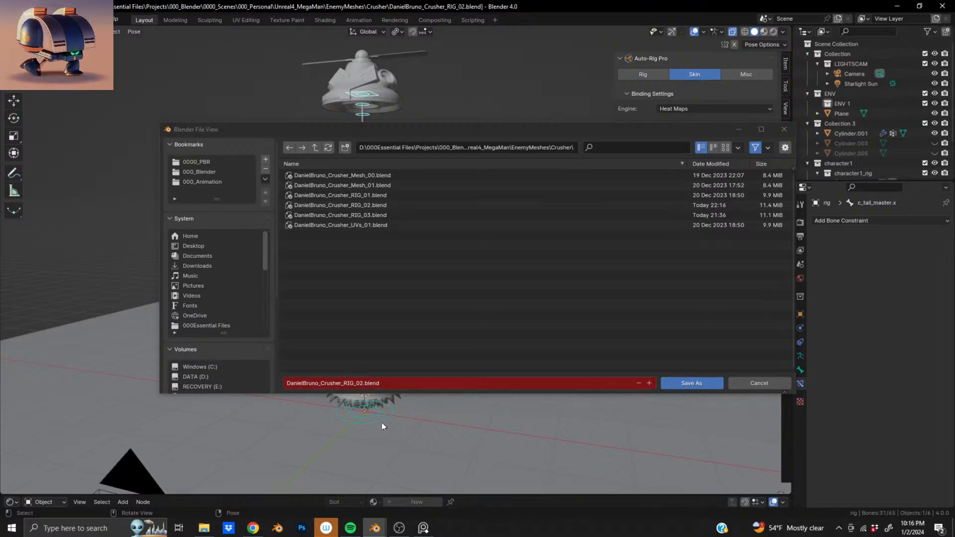
click(363, 383)
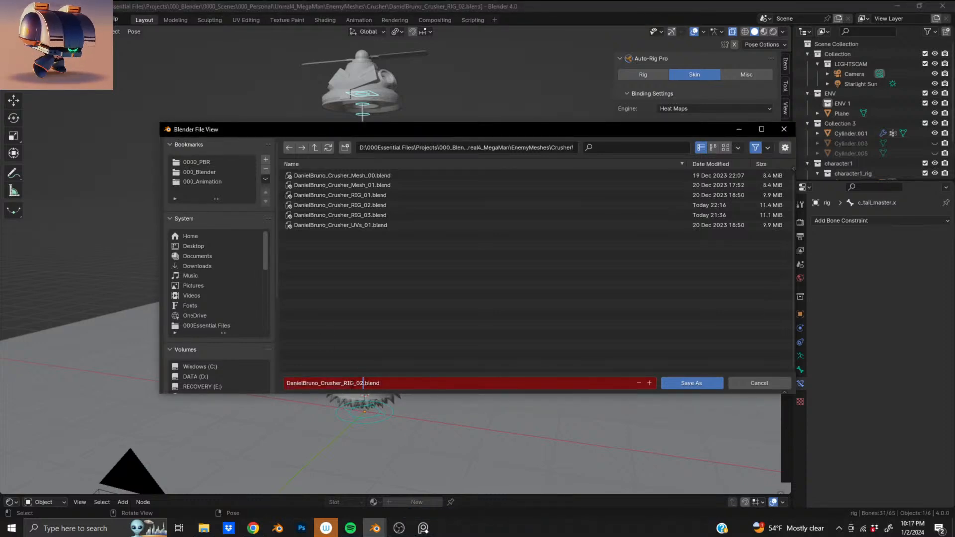
key(Left)
key(Left)
key(Left)
text(A)
key(BackSpace)
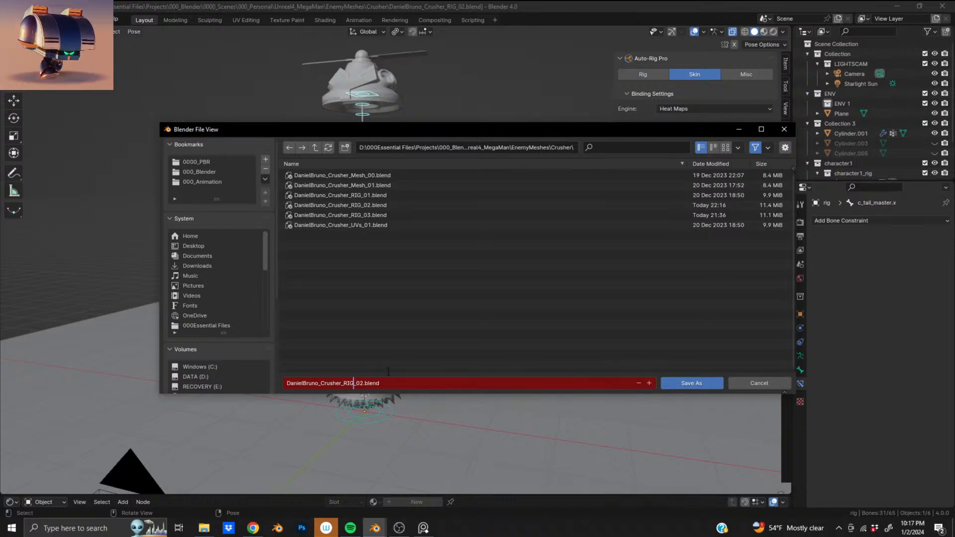
text(TEST)
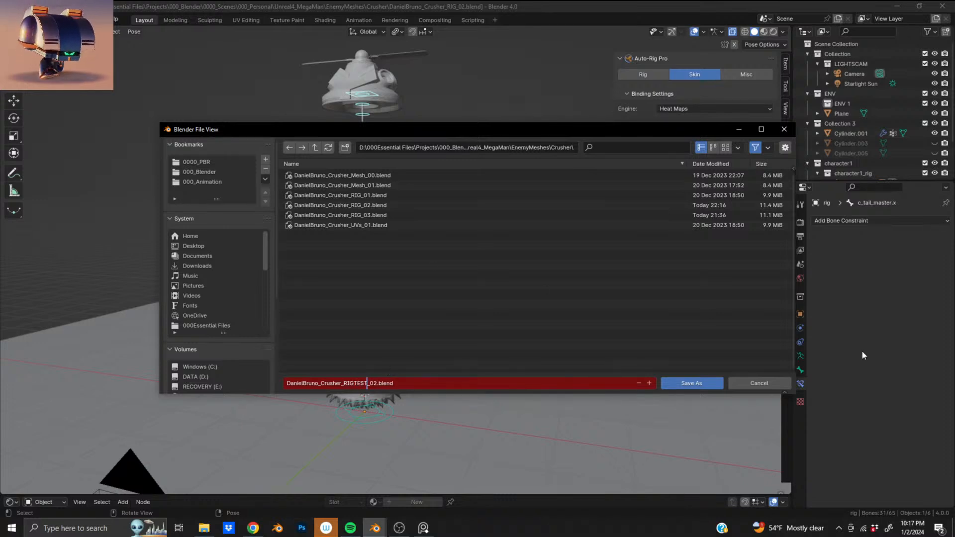
key(Return)
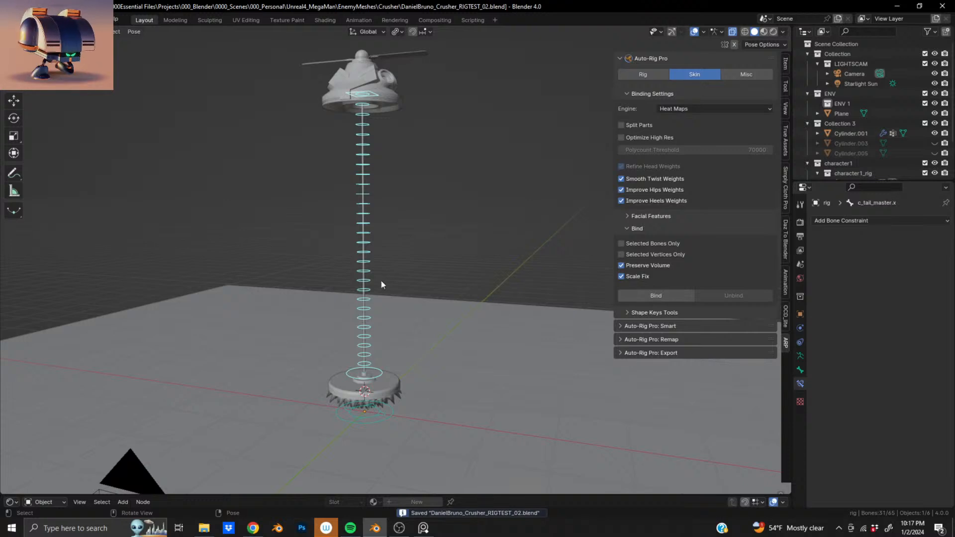
Enlarge the editor area below the 3D viewport and switch it to the Timeline.
drag(272, 495, 236, 403)
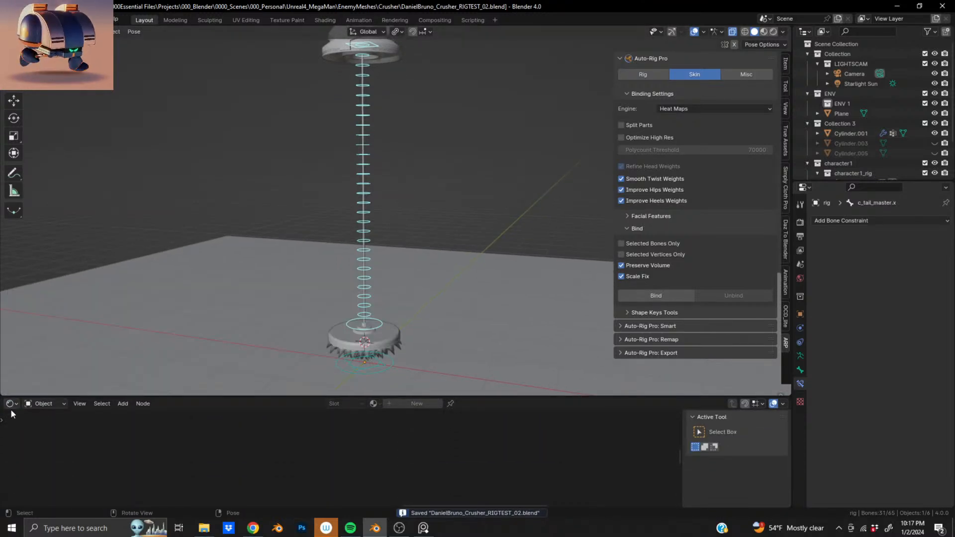
click(10, 403)
click(145, 305)
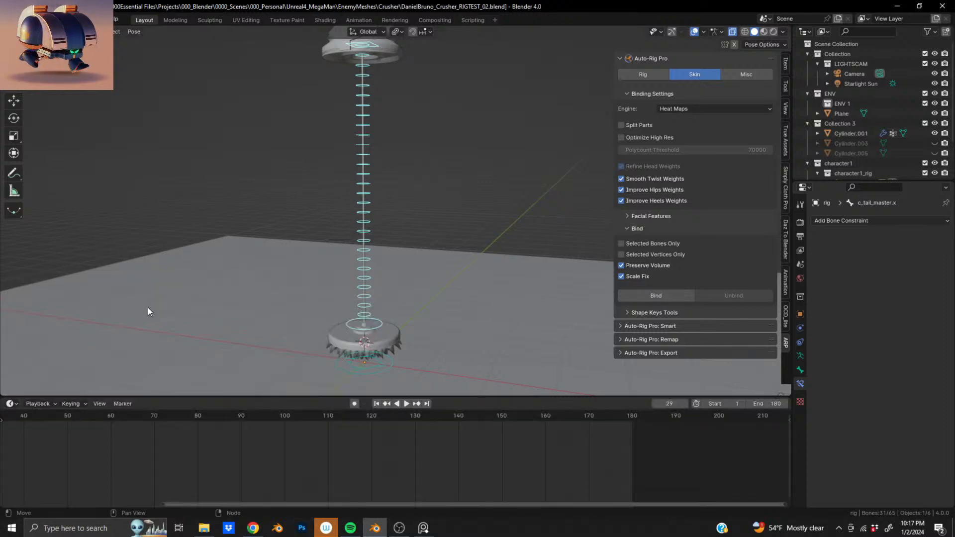
Select all of the rig's controllers and insert a Whole Character keyframe for the extended pose at frame 1.
middle_drag(388, 336, 460, 307)
key(a)
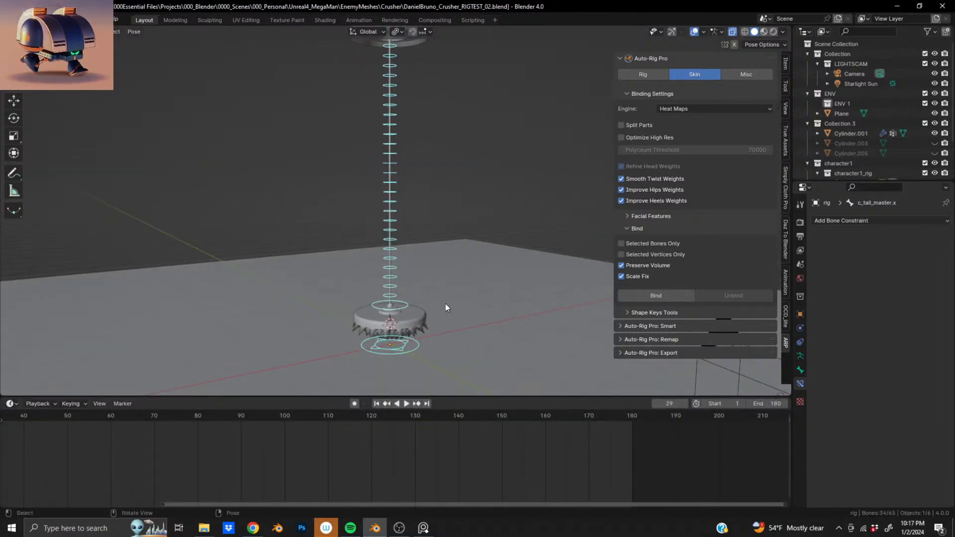
scroll(217, 436, down, 8)
middle_drag(216, 436, 404, 436)
scroll(402, 436, up, 5)
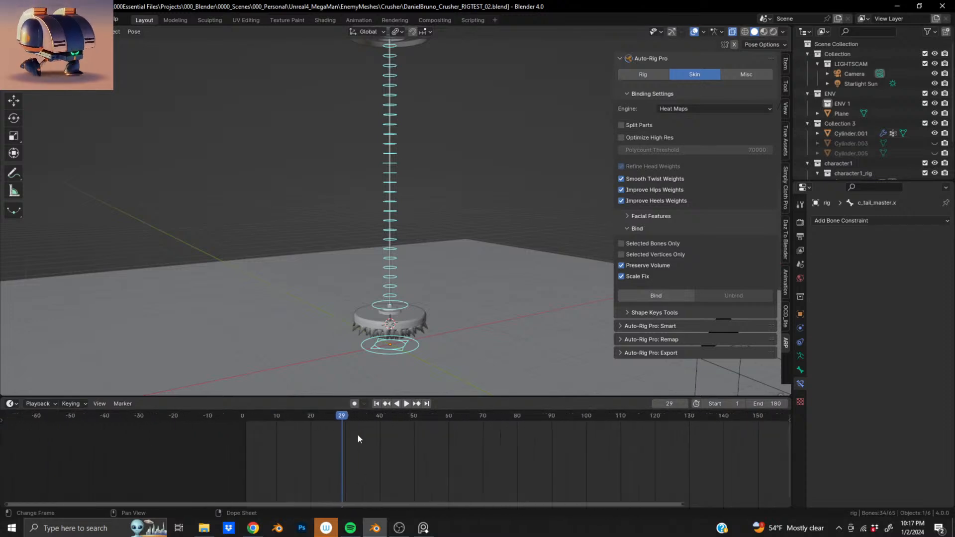
drag(343, 416, 222, 416)
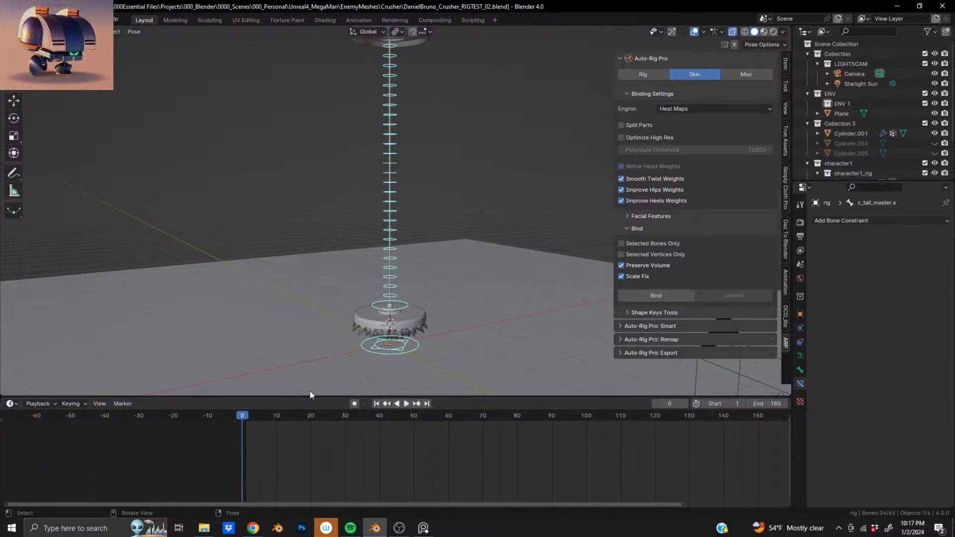
click(245, 416)
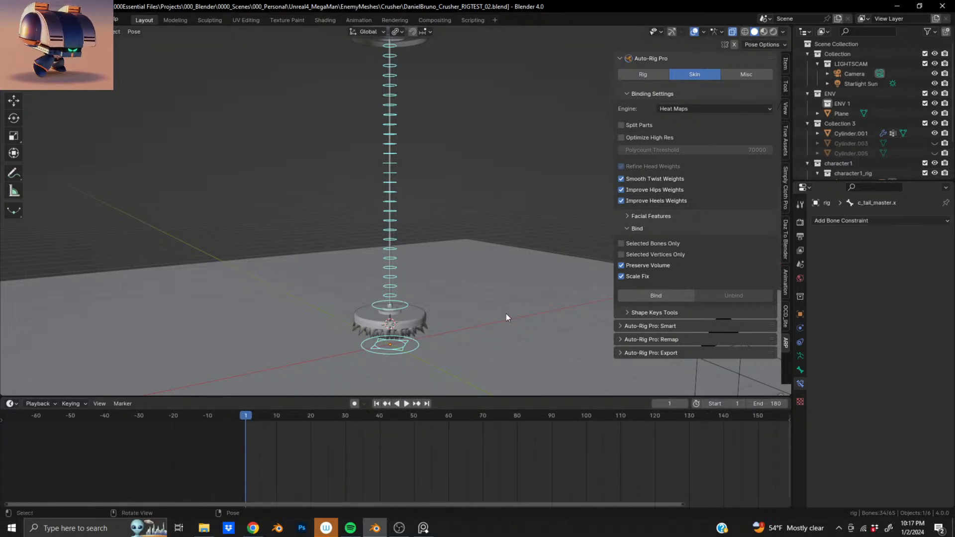
key(k)
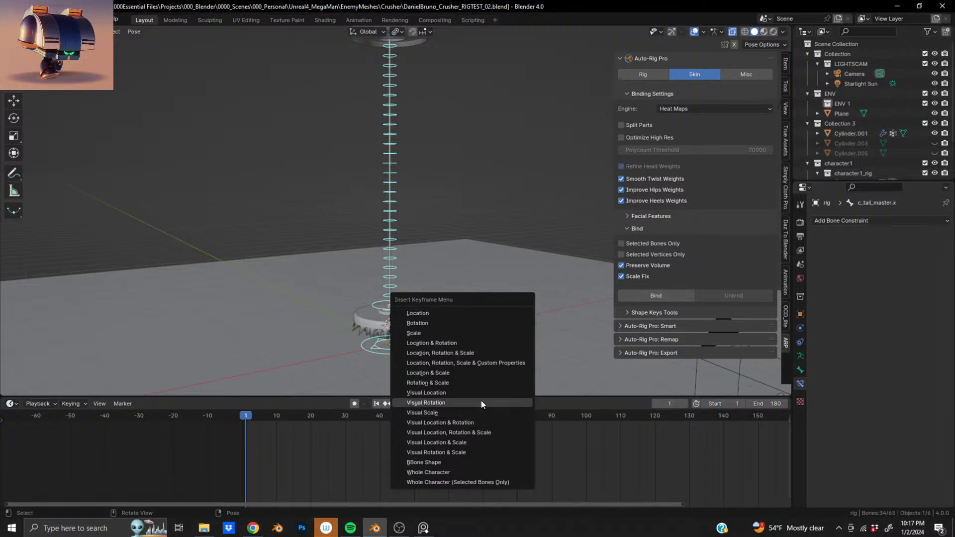
click(466, 472)
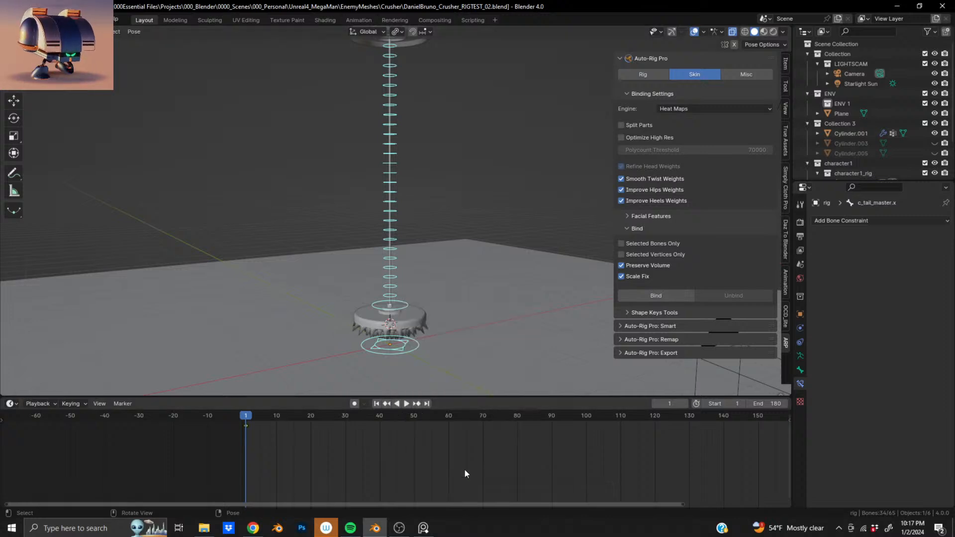
Set the current frame to 48 for the retracted pose.
scroll(389, 147, down, 2)
scroll(380, 205, up, 4)
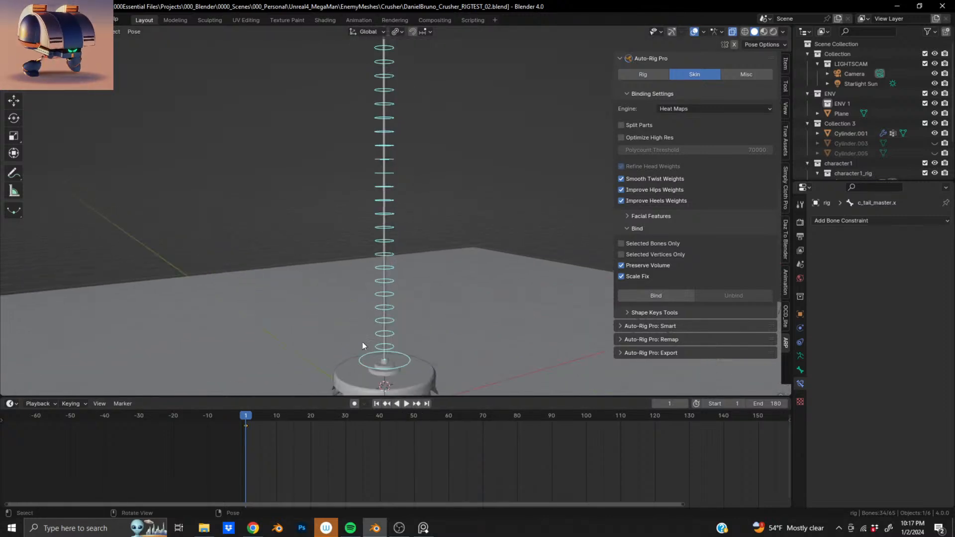
drag(247, 417, 364, 444)
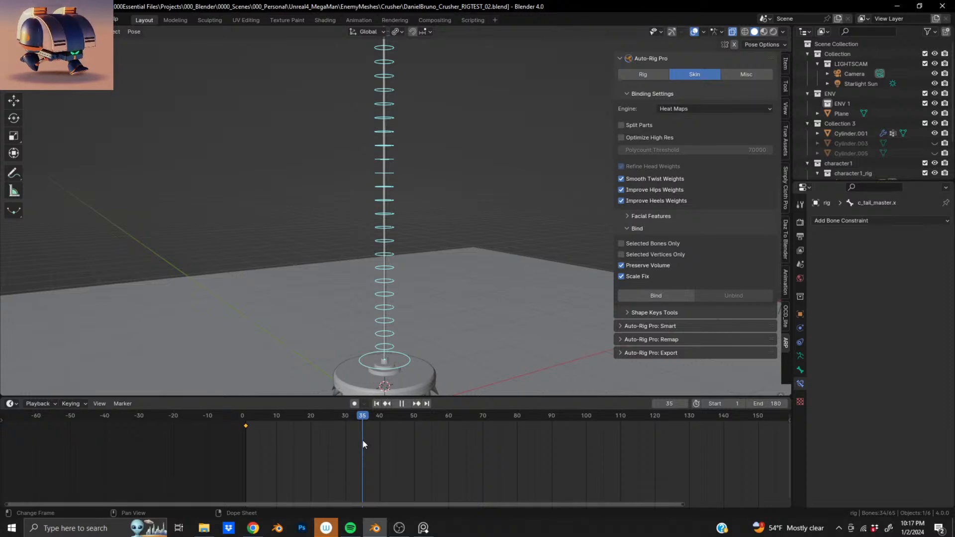
drag(363, 442, 483, 456)
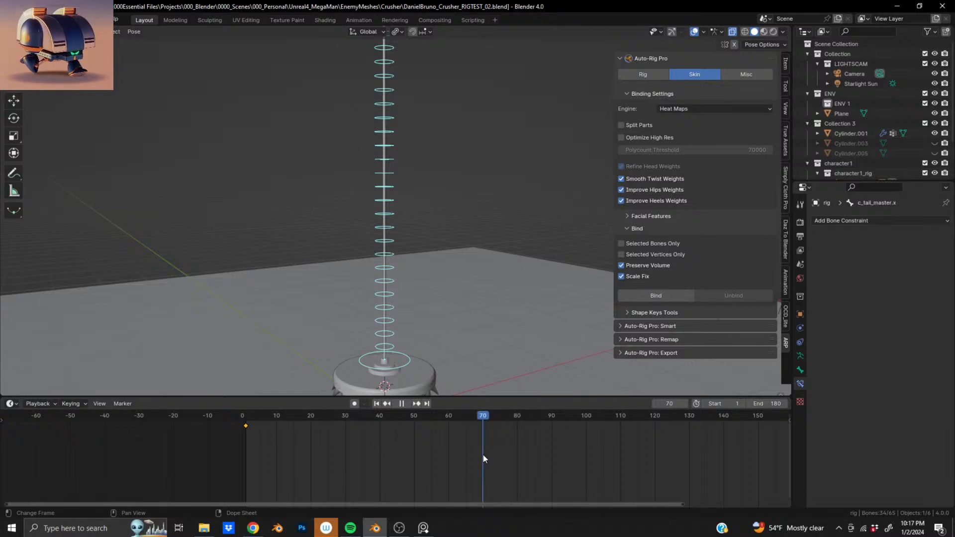
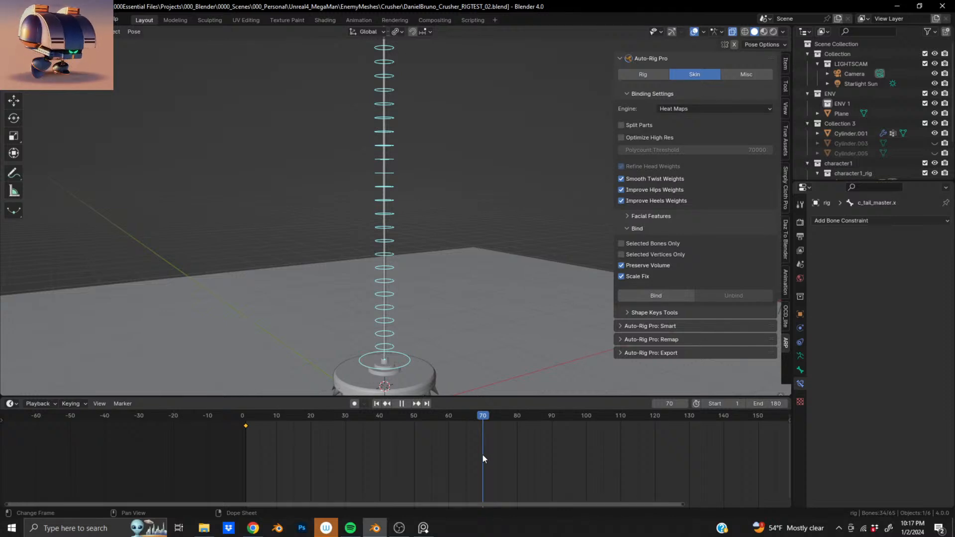
drag(482, 455, 406, 451)
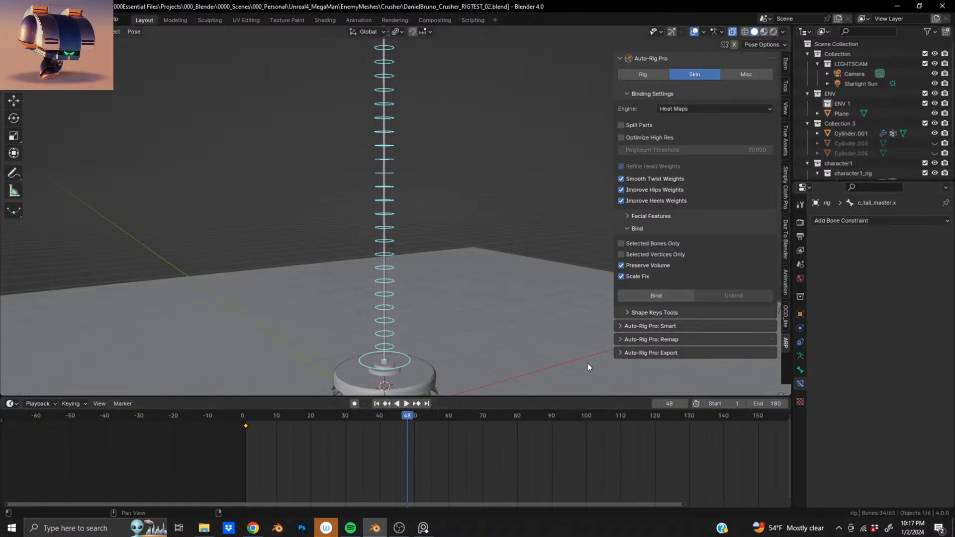
middle_drag(587, 364, 509, 334)
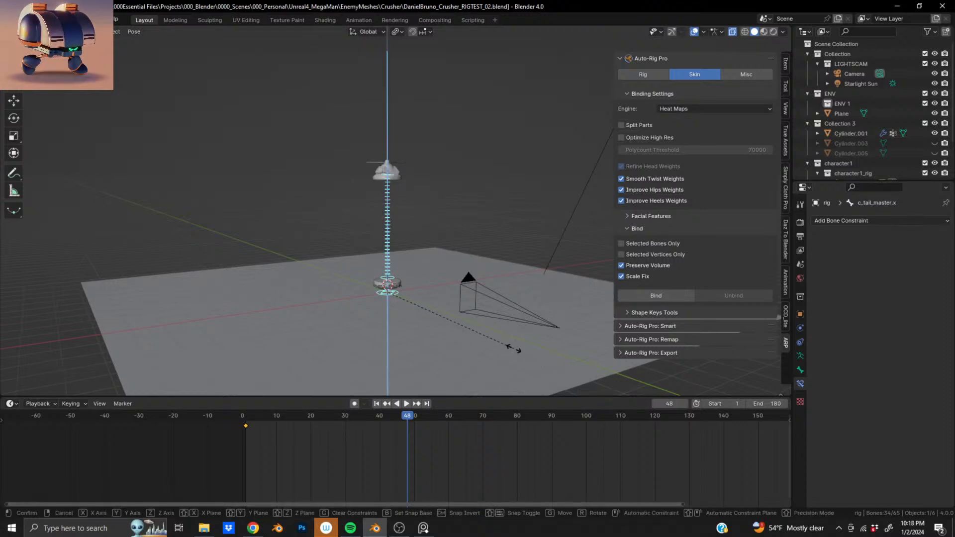
ctrl+middle_drag(423, 213, 387, 163)
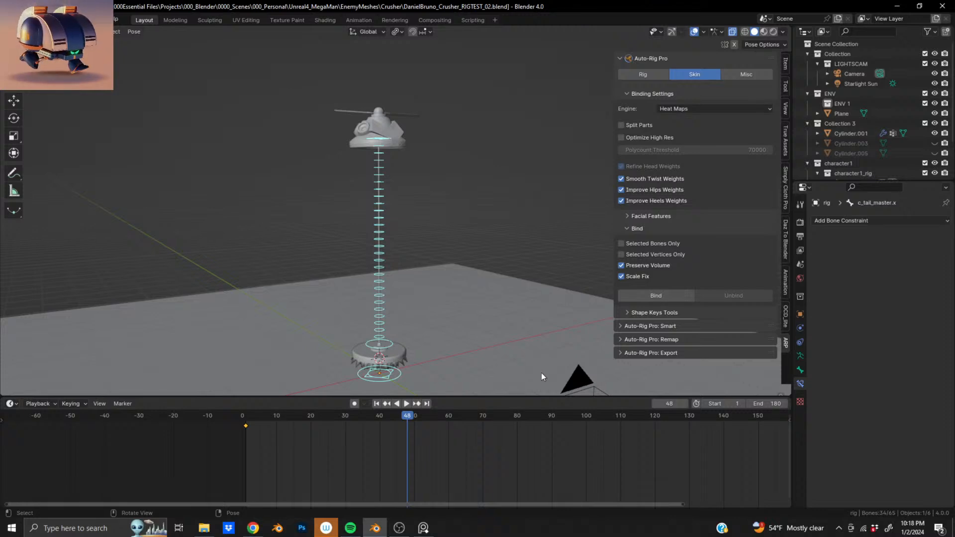
scroll(542, 373, down, 3)
key(s)
key(z)
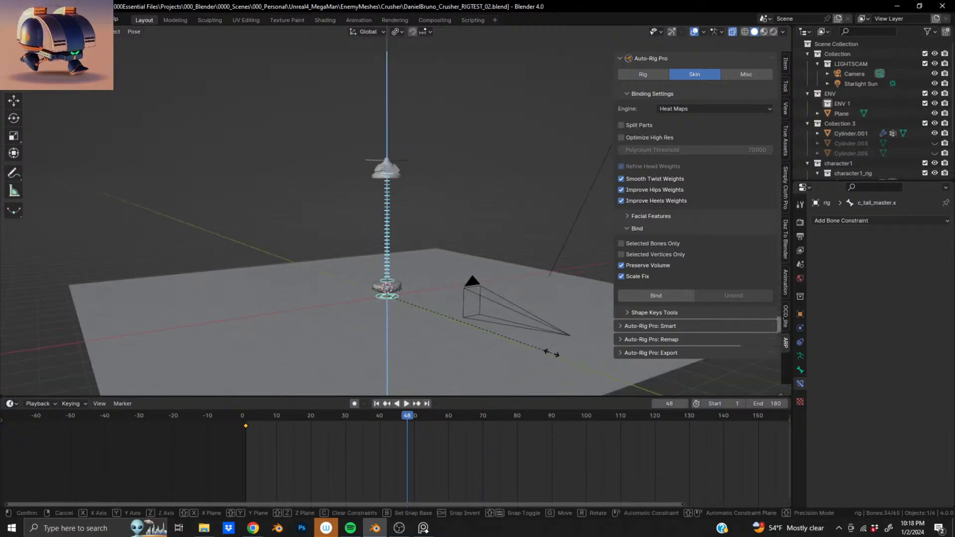
click(440, 321)
scroll(387, 160, up, 3)
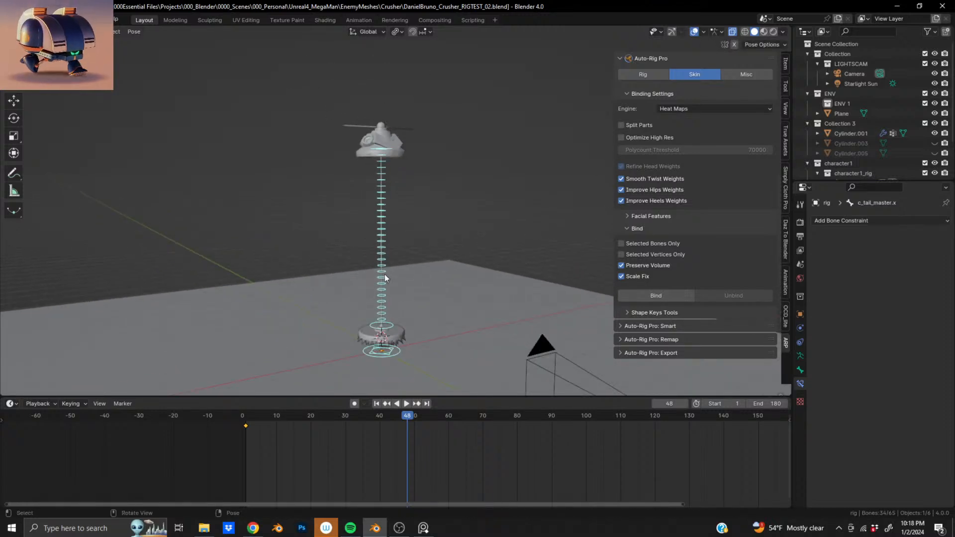
Deselect the ground-level root controller and scale the remaining controllers along Z by 0.078, 0.152 and 0.351 to retract the spiked base against the body.
shift+click(401, 349)
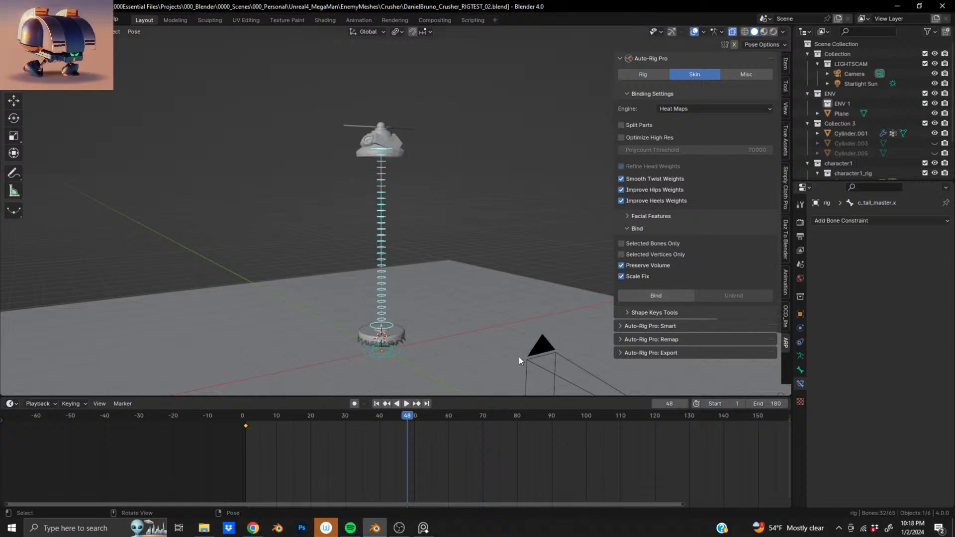
key(s)
key(z)
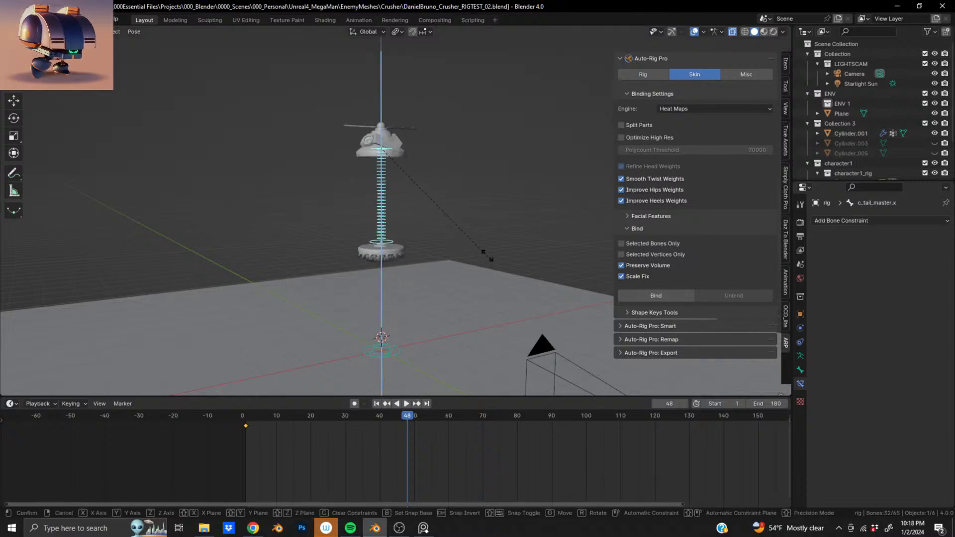
click(408, 158)
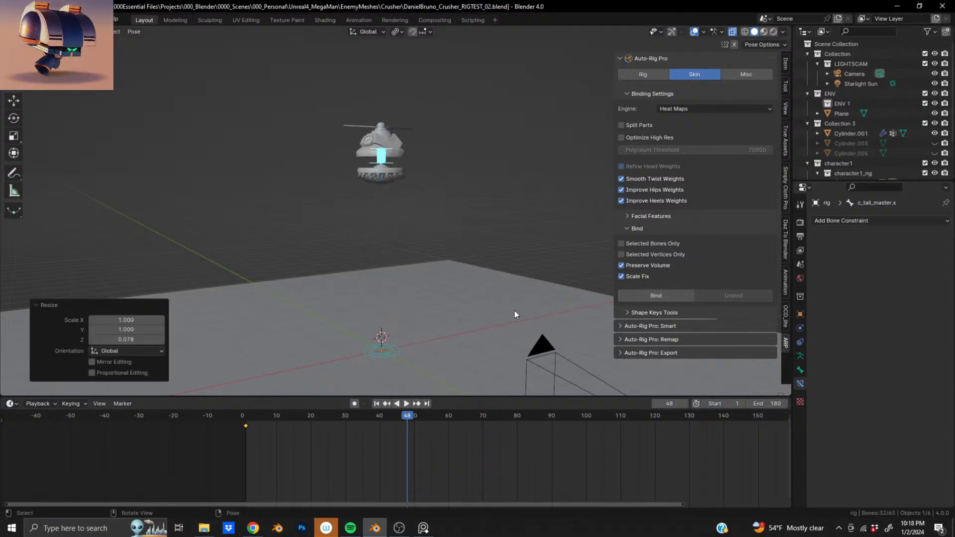
key(s)
key(z)
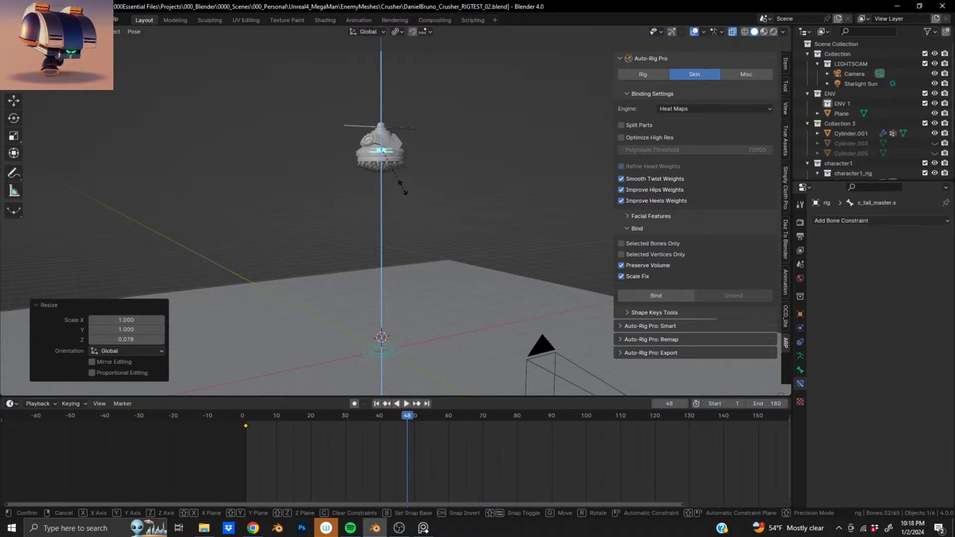
click(403, 190)
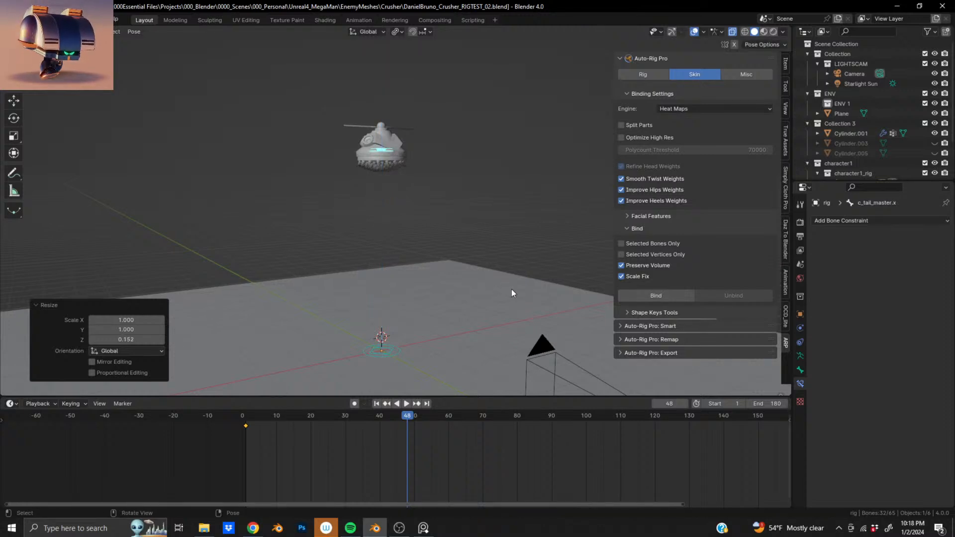
key(s)
key(z)
click(399, 176)
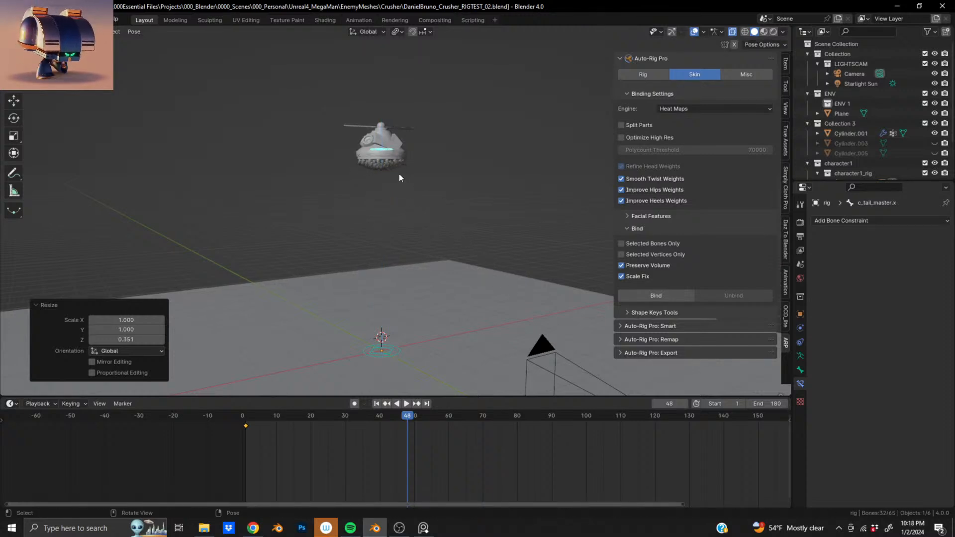
Insert a Whole Character (Selected Bones Only) keyframe for the retracted pose at frame 48.
scroll(399, 175, up, 4)
shift+middle_drag(351, 90, 455, 329)
scroll(348, 219, up, 3)
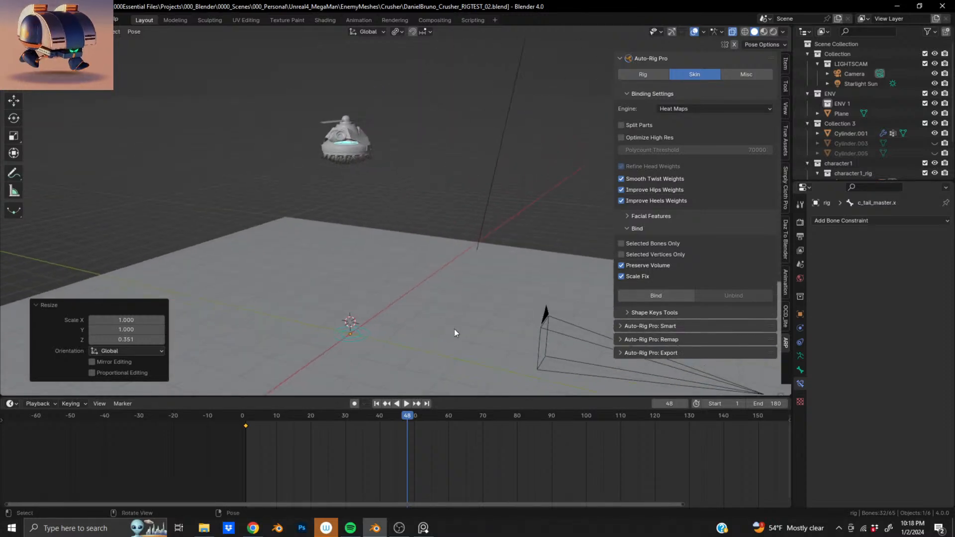
key(i)
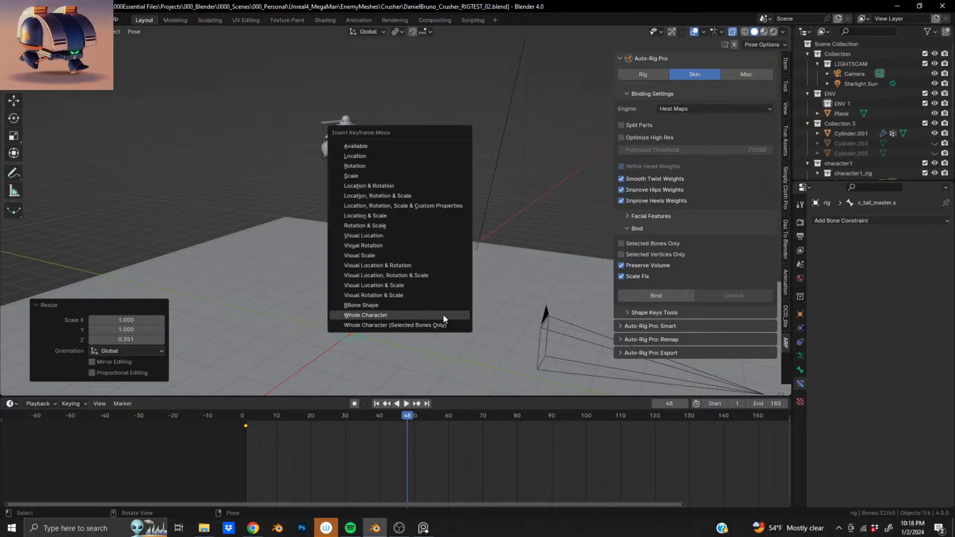
click(422, 327)
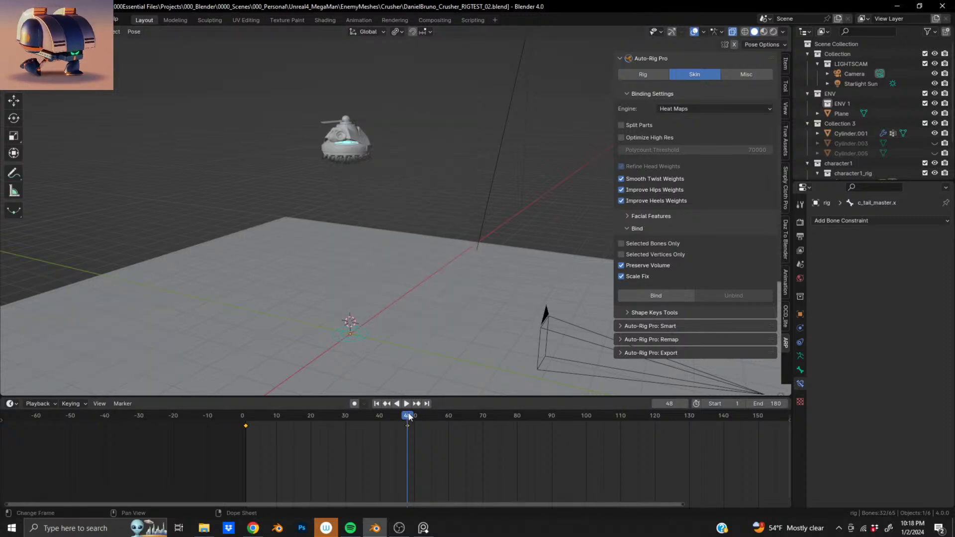
Return to frame 1, select the animation's keyframes and set their easing mode to Ease Out.
drag(264, 417, 246, 431)
key(space)
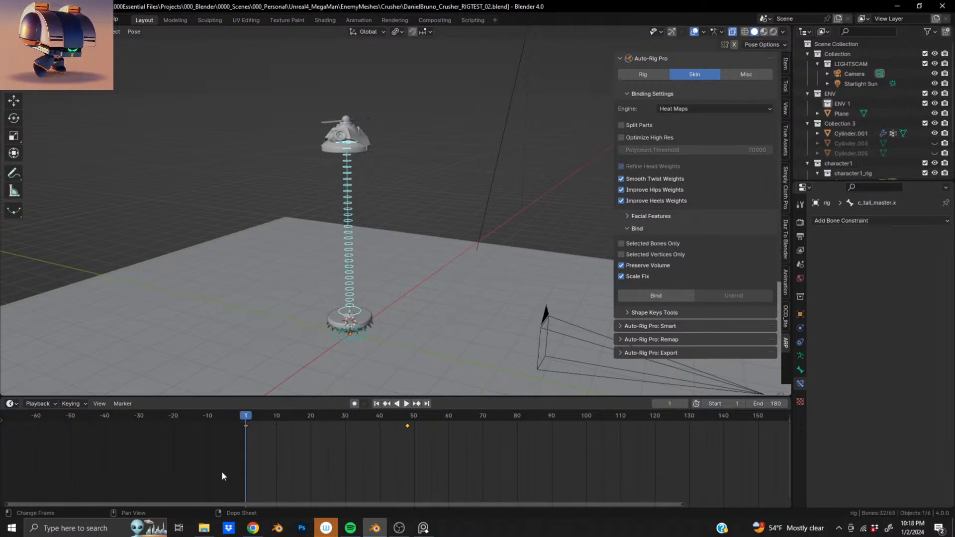
drag(222, 473, 485, 424)
right_click(398, 428)
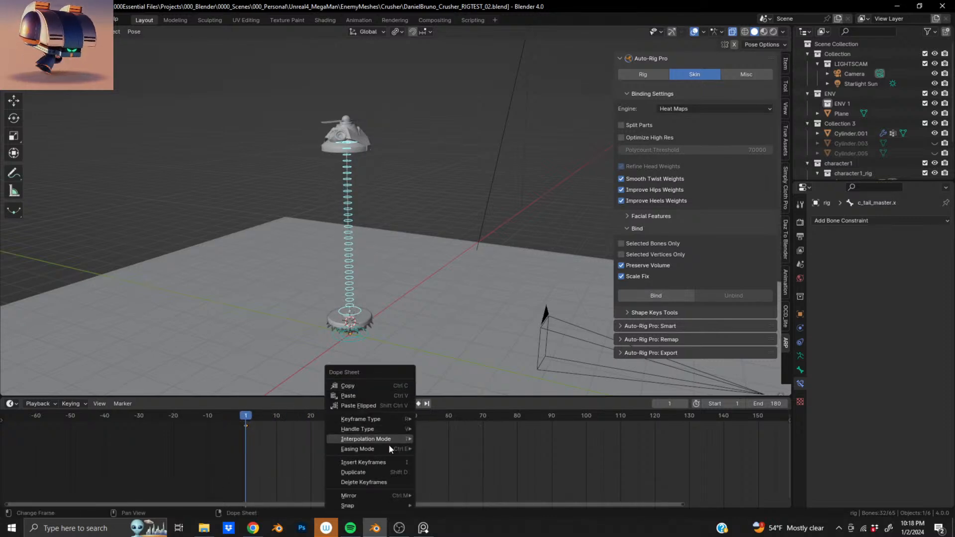
mouse_move(379, 440)
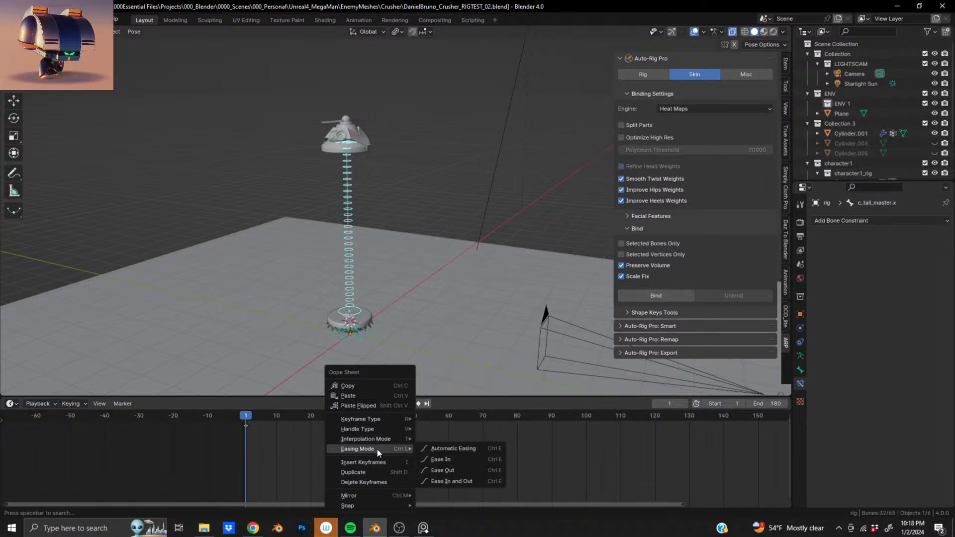
click(467, 470)
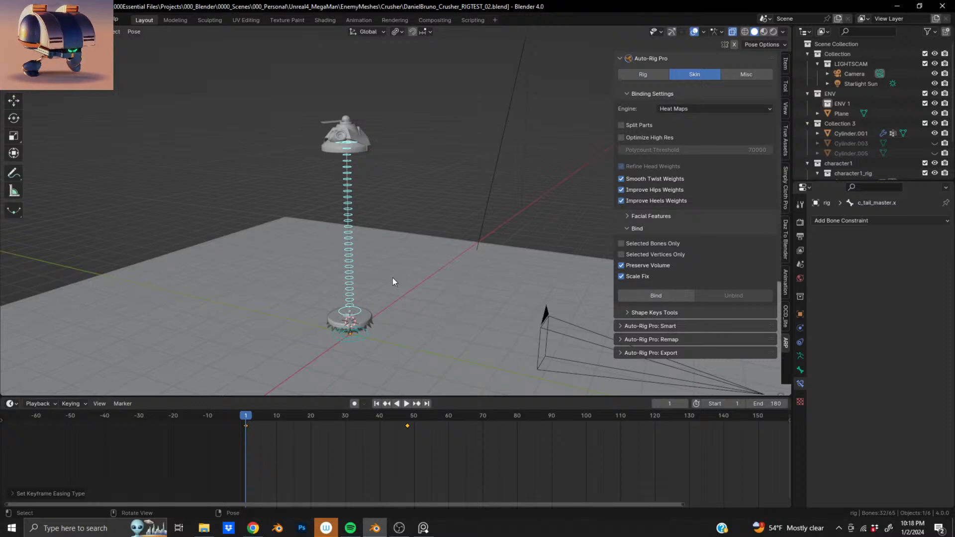
Play the animation from the start and examine how the rod and spiked base retract, with the whole Crusher in view.
middle_drag(354, 314, 285, 334)
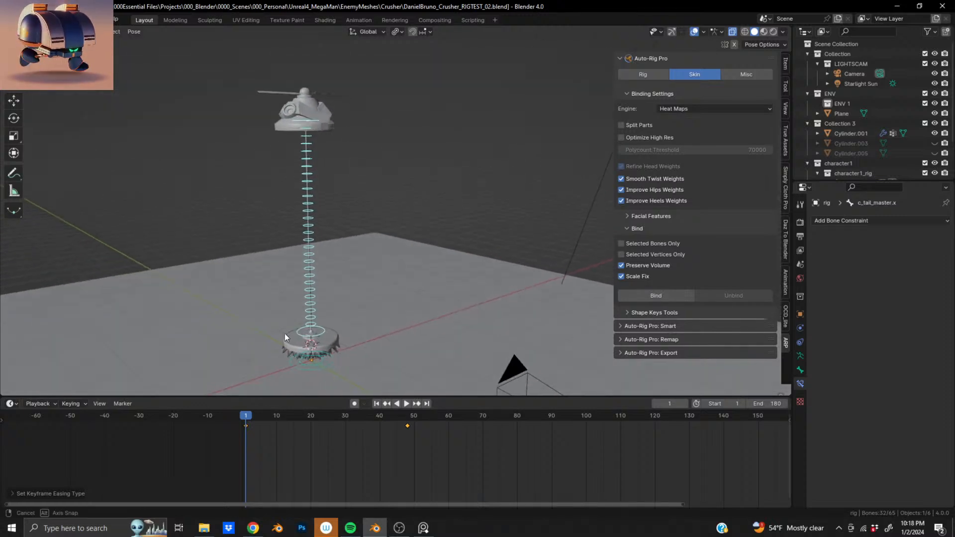
key(space)
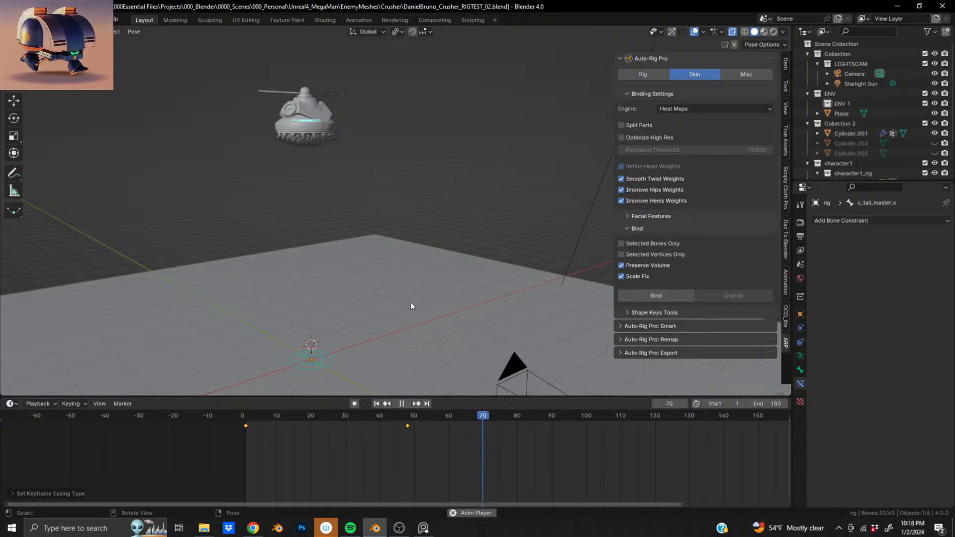
click(241, 422)
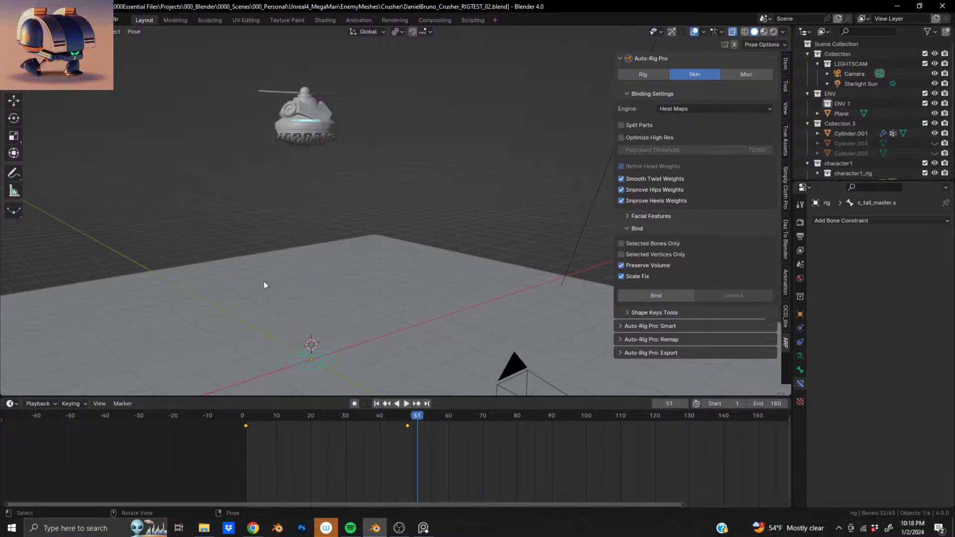
click(240, 419)
key(space)
Replay the retraction close up at the underside of the body and check the retracted pose at frame 48.
shift+middle_drag(291, 179, 436, 210)
scroll(418, 254, up, 5)
scroll(420, 192, up, 3)
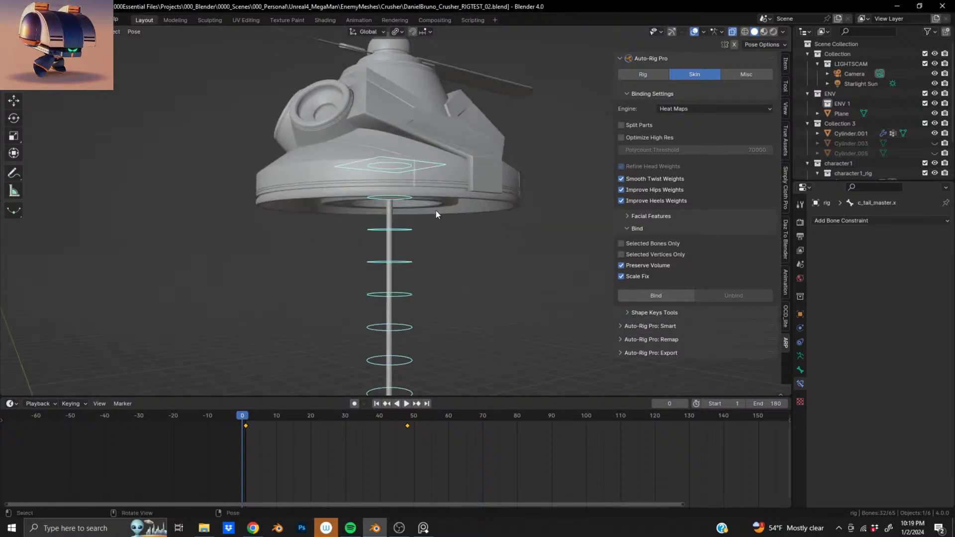
key(space)
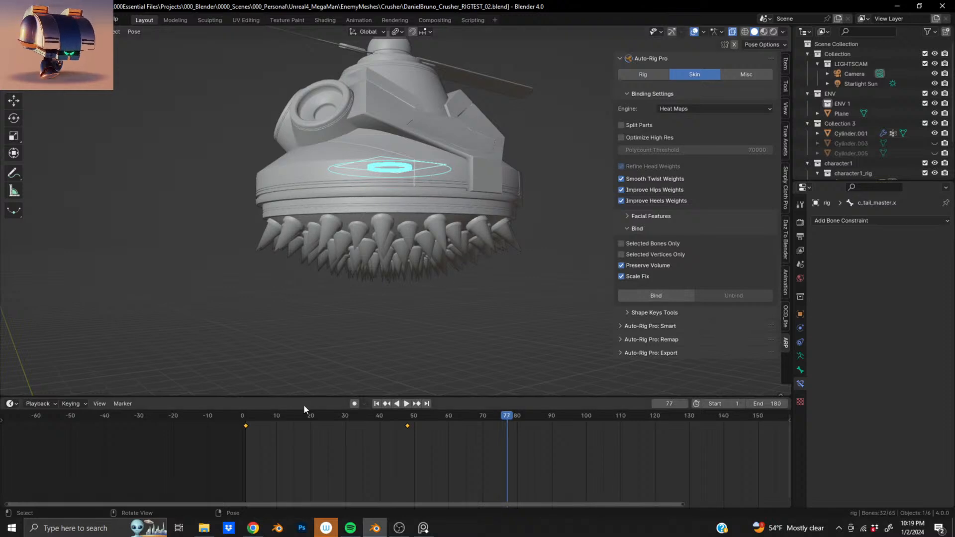
drag(226, 423, 247, 431)
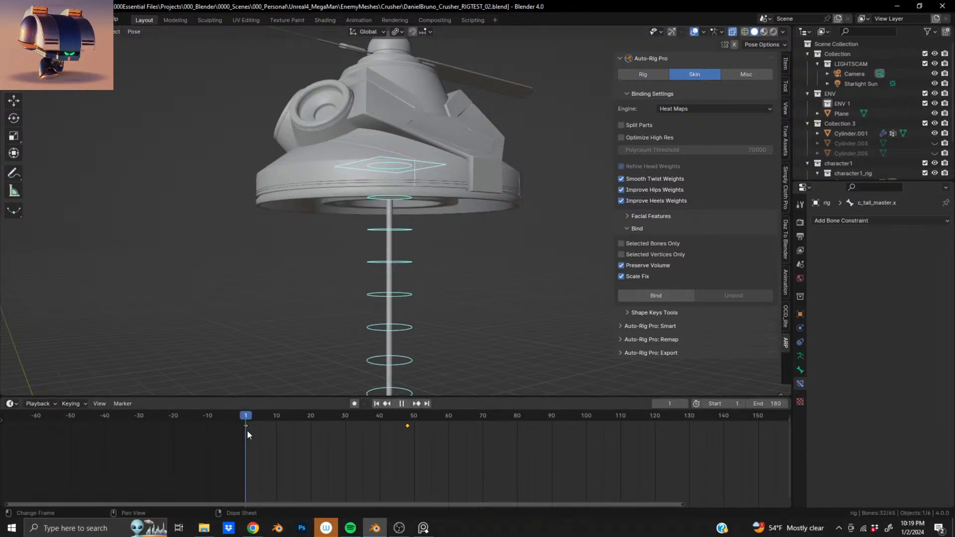
key(space)
click(406, 416)
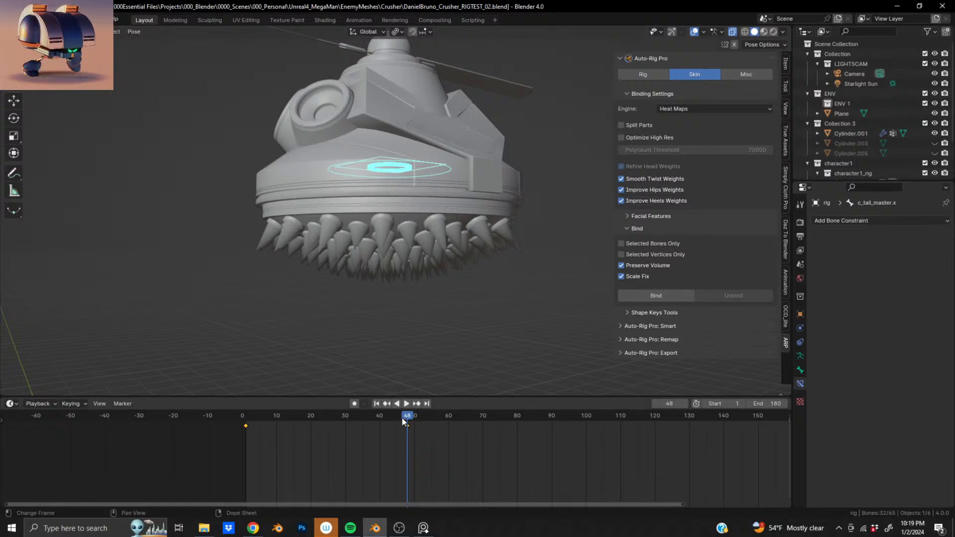
key(space)
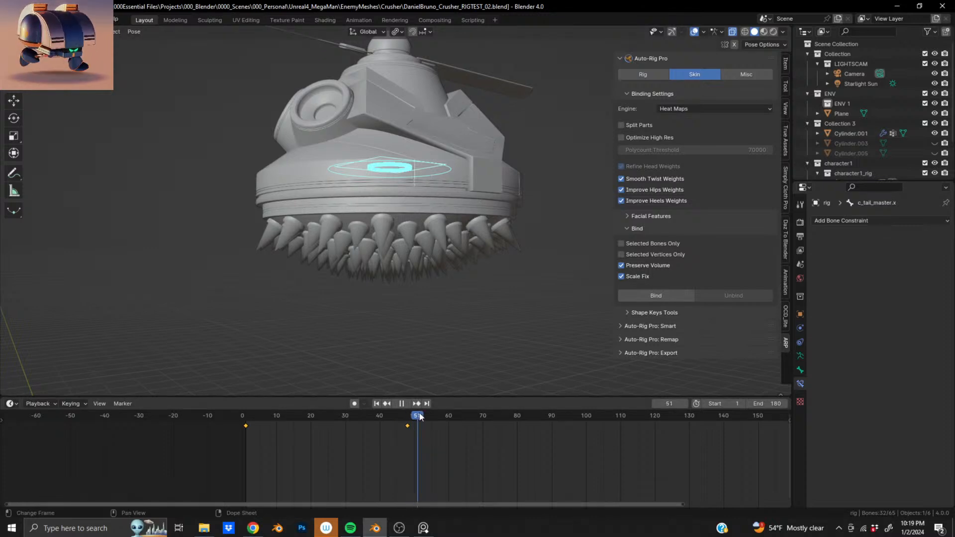
click(408, 417)
key(space)
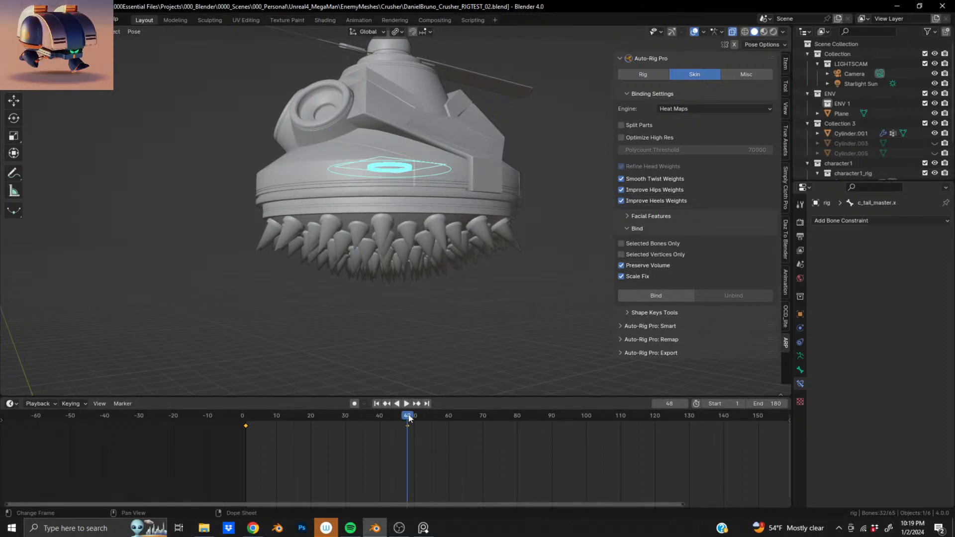
key(space)
drag(409, 415, 409, 415)
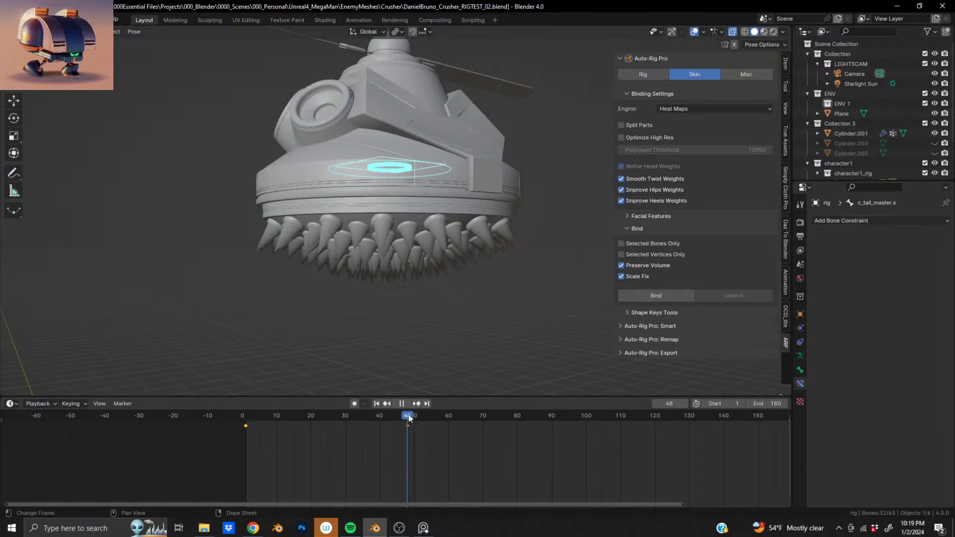
At frame 60, scale the selected control bones to about 2.9 along Z and insert a Whole Character (Selected Bones Only) keyframe.
drag(409, 418, 449, 416)
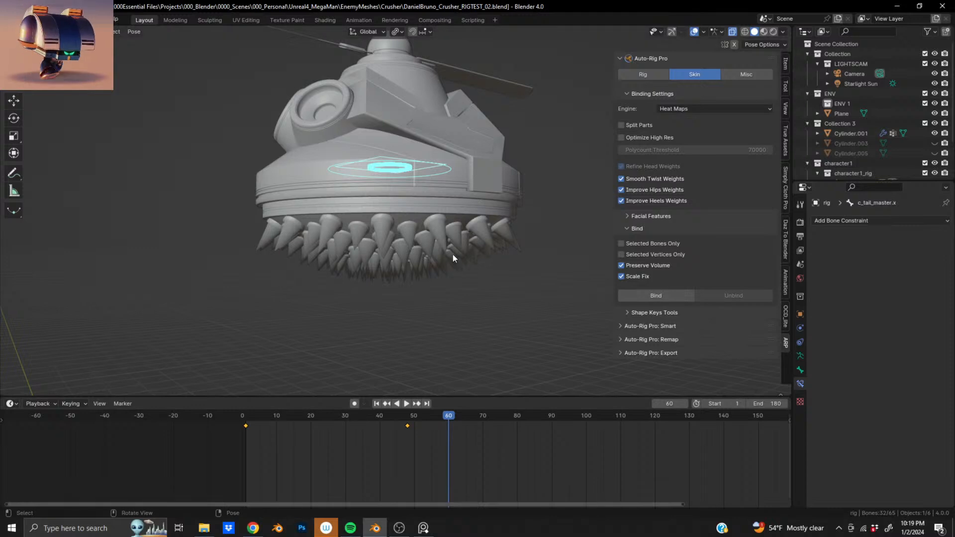
key(s)
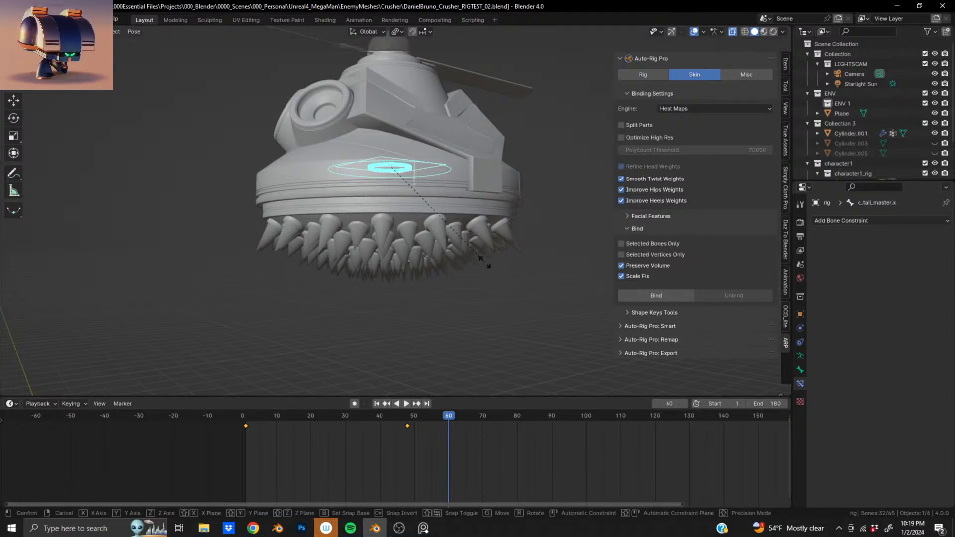
key(z)
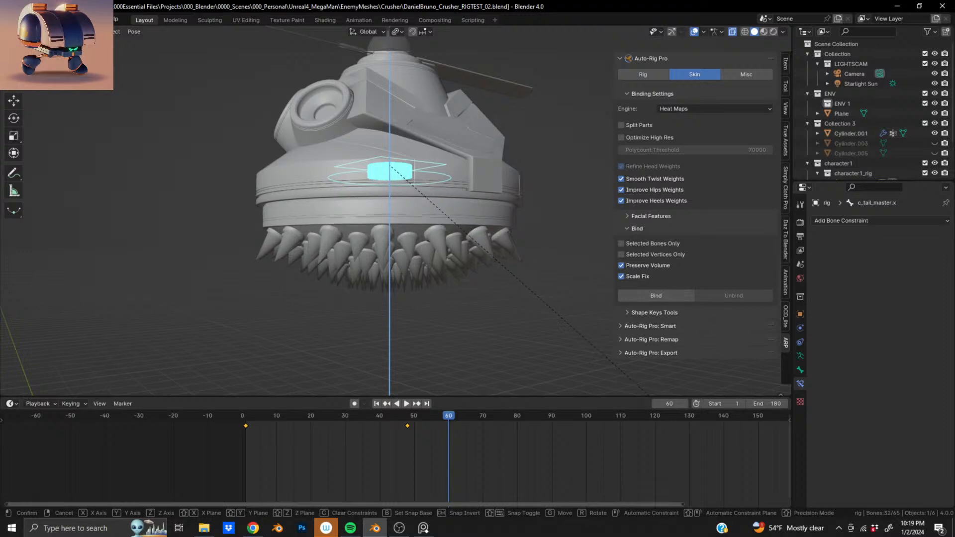
click(684, 60)
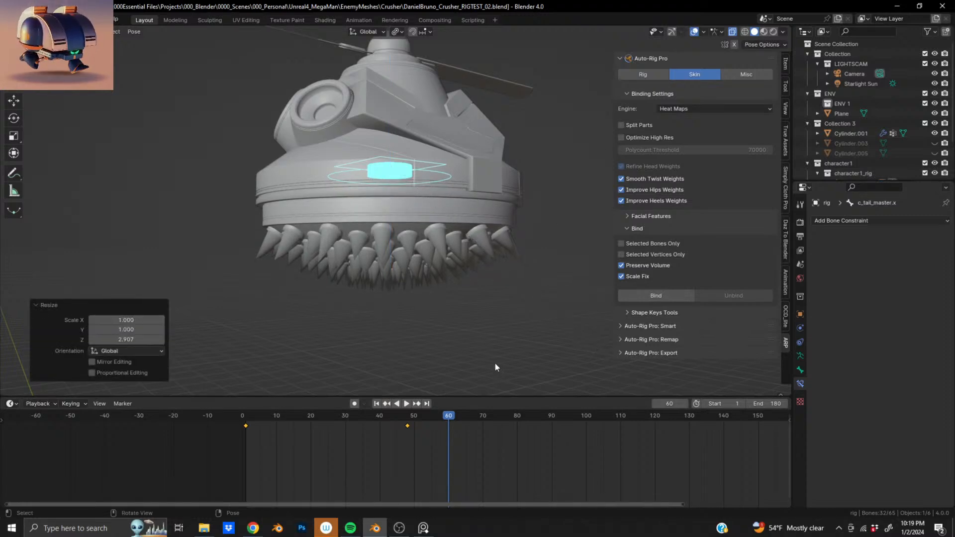
key(k)
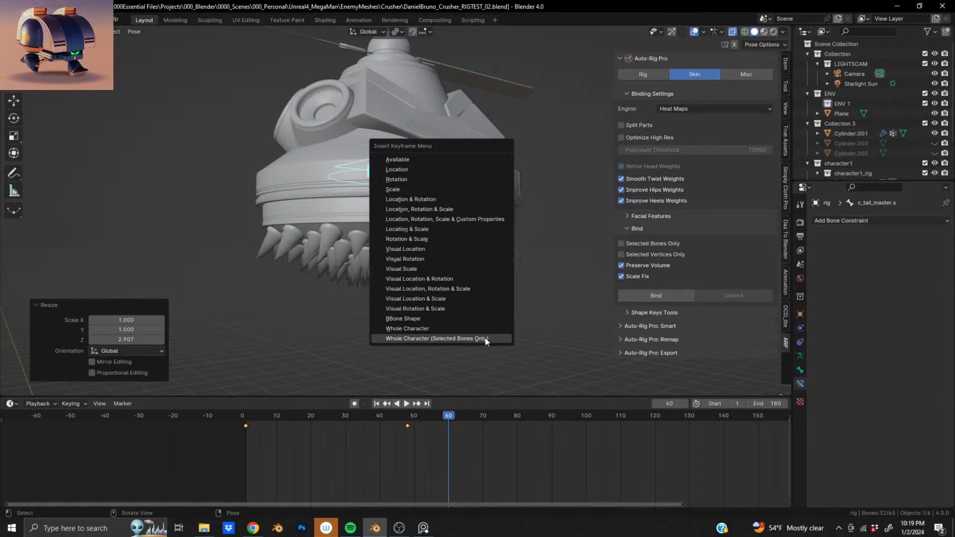
click(485, 338)
At frame 72, scale the selected bones to 0.27 along Z and insert a Whole Character (Selected Bones Only) keyframe.
key(space)
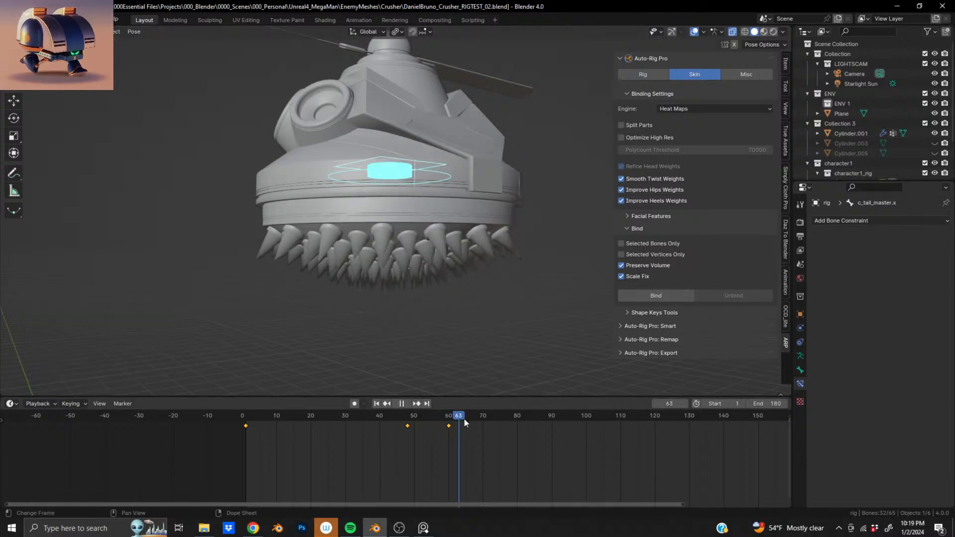
key(space)
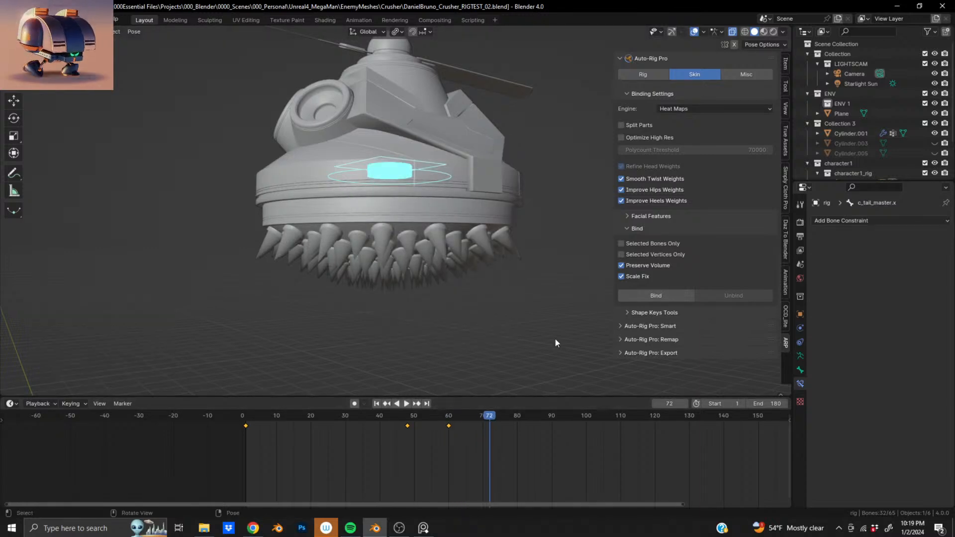
key(r)
key(z)
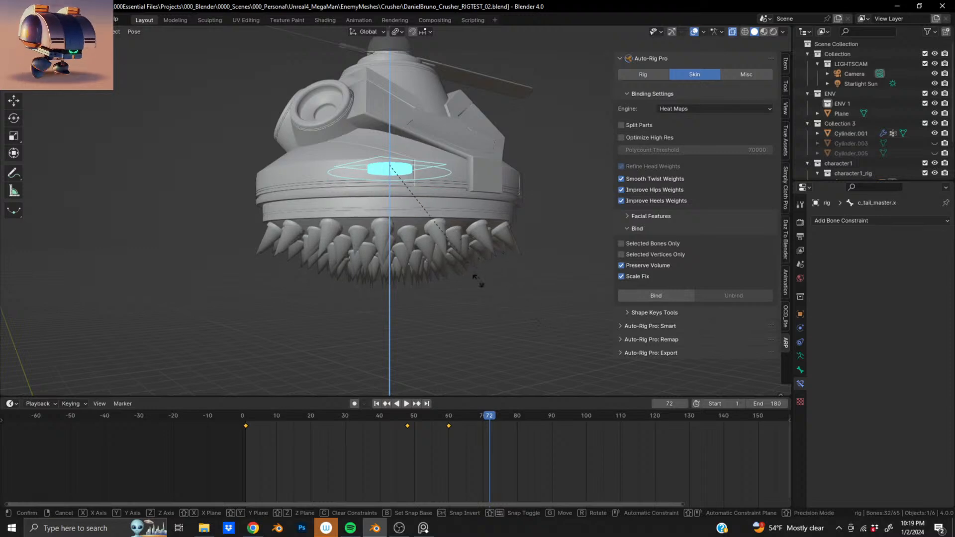
click(419, 224)
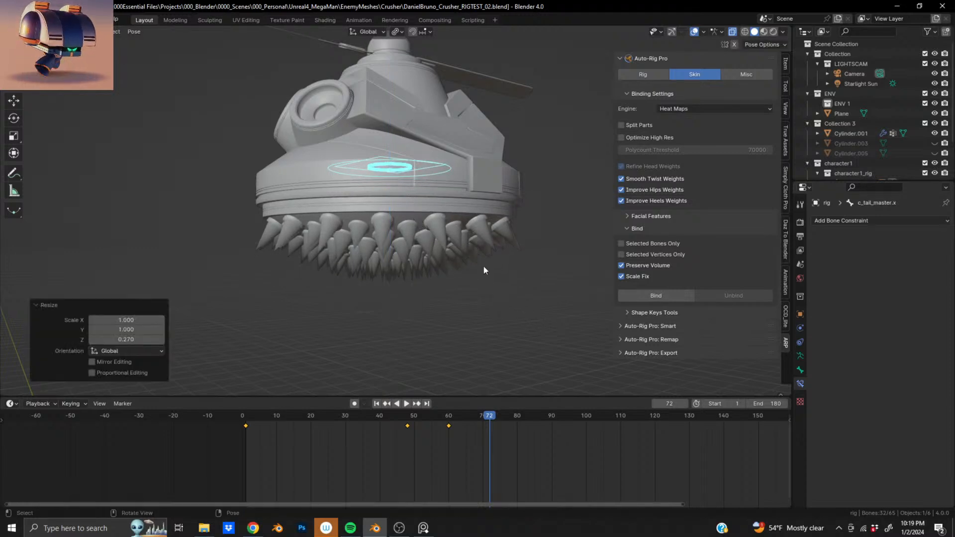
key(i)
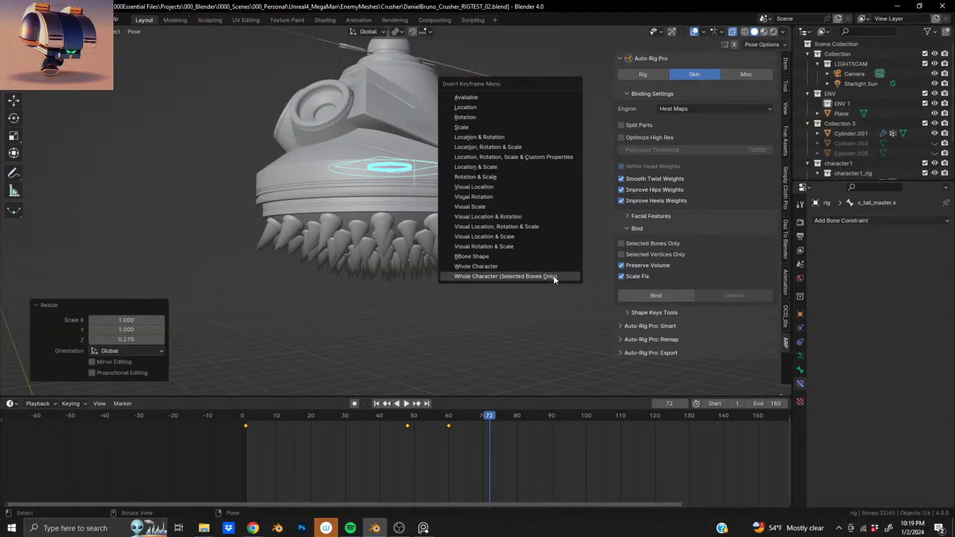
click(554, 276)
At frame 84, scale the selected bones to about 2.5 along Z and insert a Whole Character (Selected Bones Only) keyframe.
key(space)
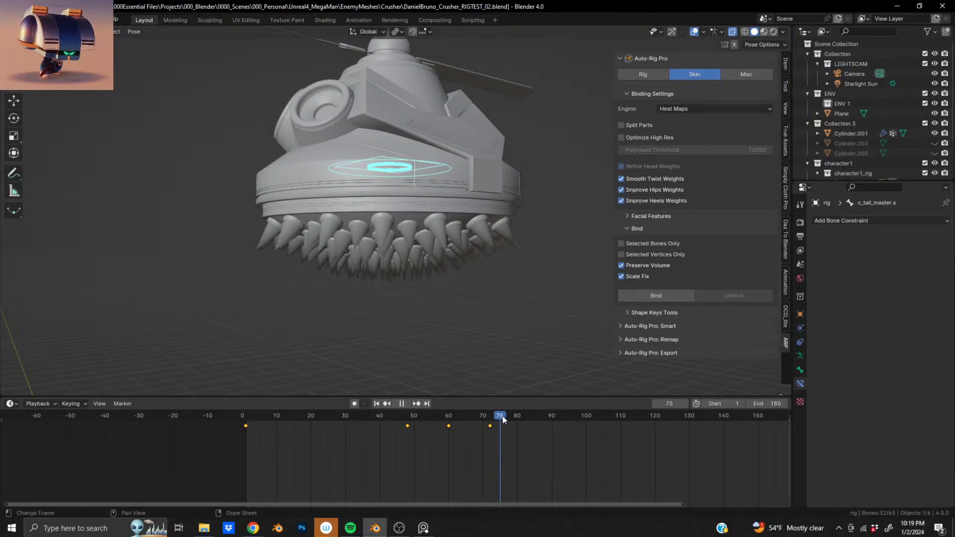
key(space)
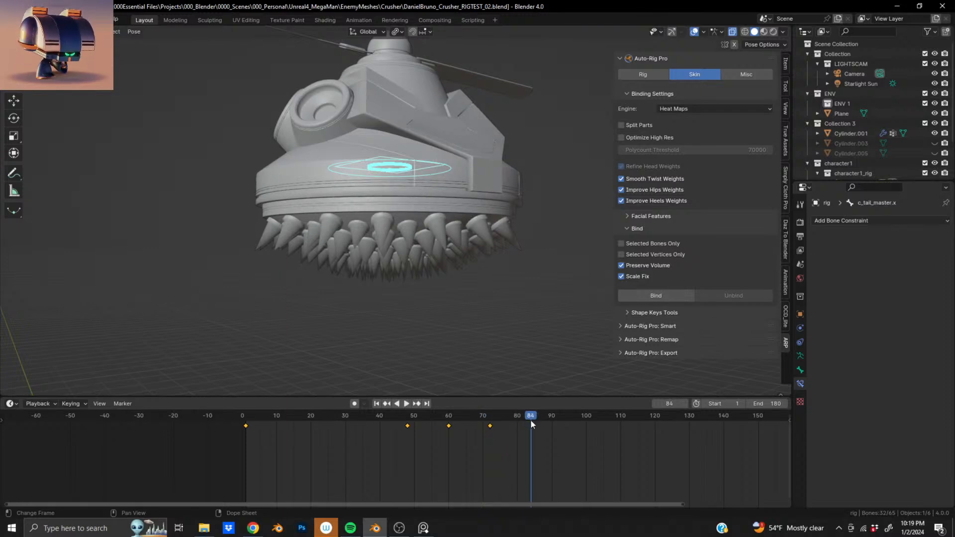
key(s)
key(z)
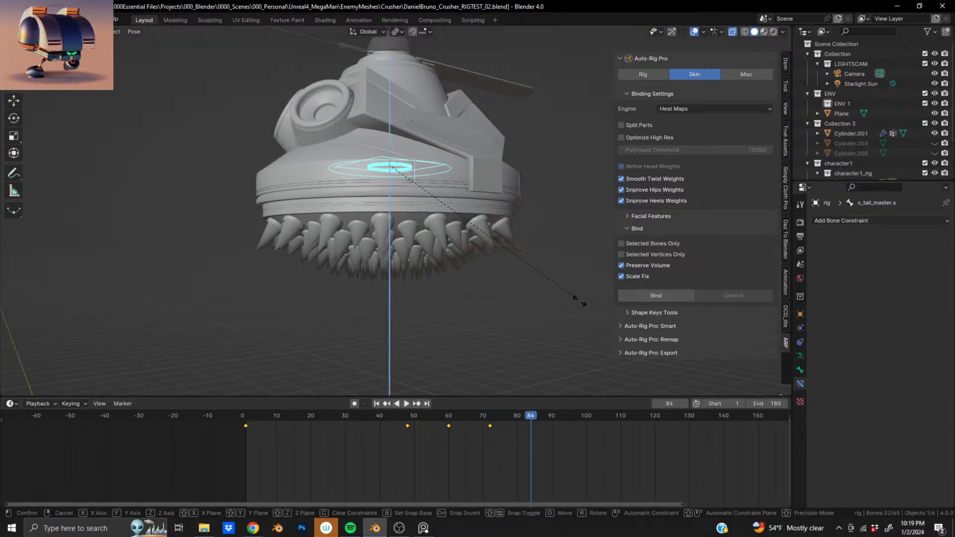
key(Return)
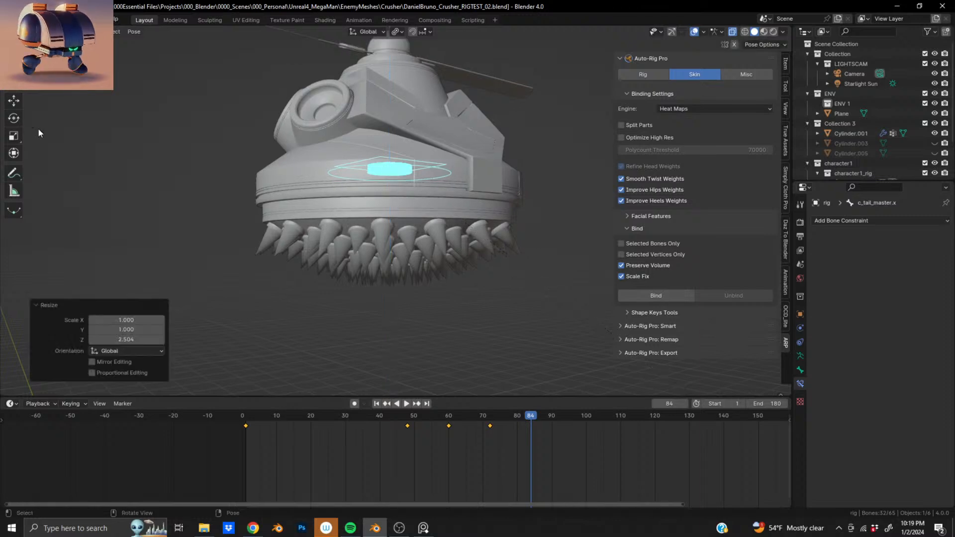
key(i)
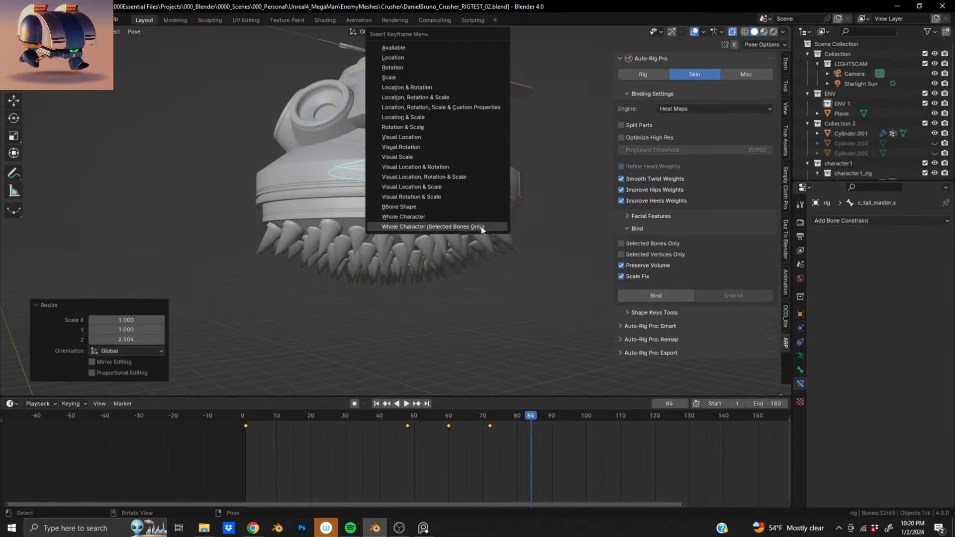
click(482, 226)
At frame 96, scale the selected bones to about 0.34 along Z and insert a Whole Character (Selected Bones Only) keyframe.
key(space)
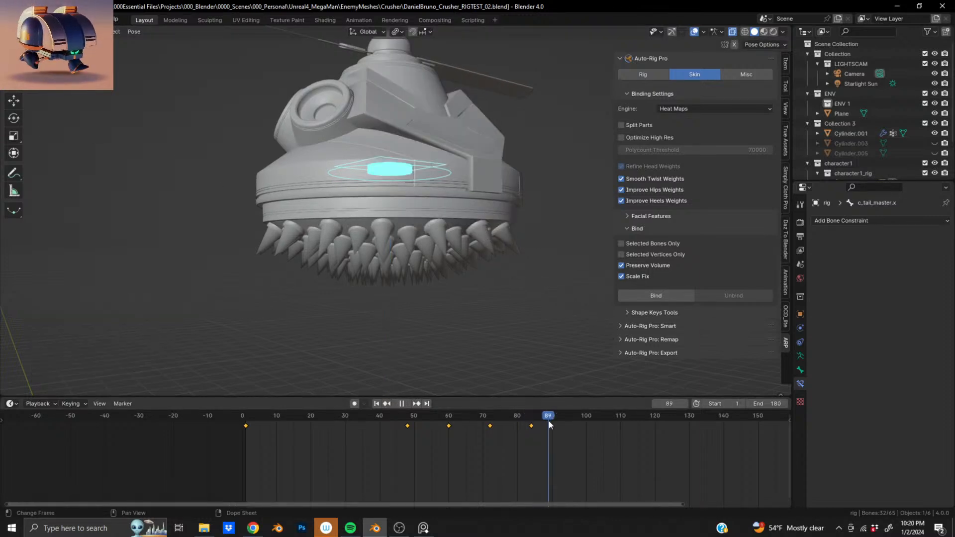
key(space)
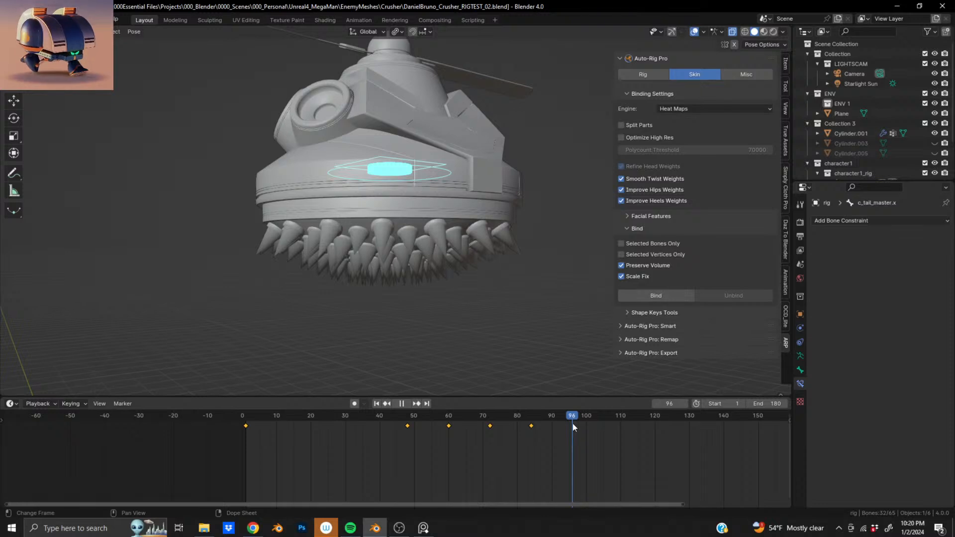
key(s)
key(z)
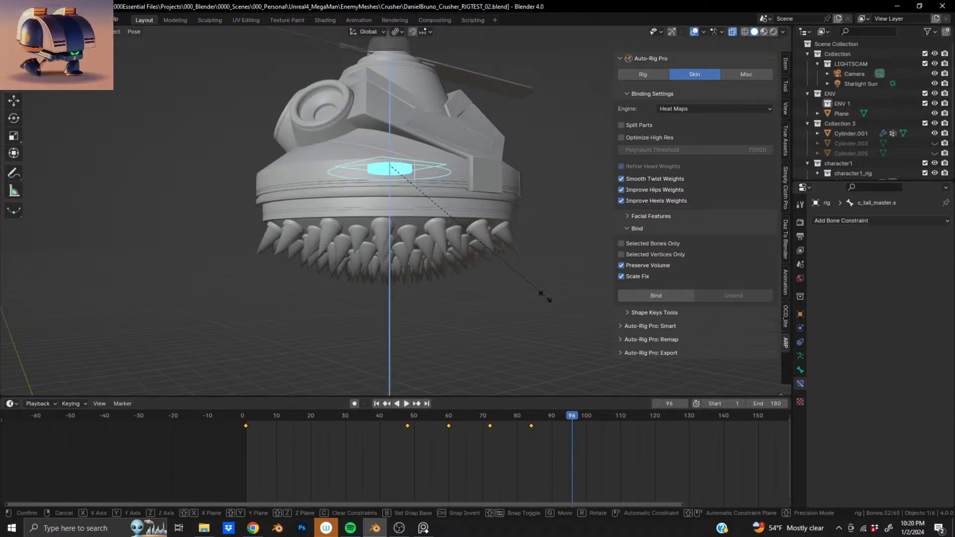
click(438, 226)
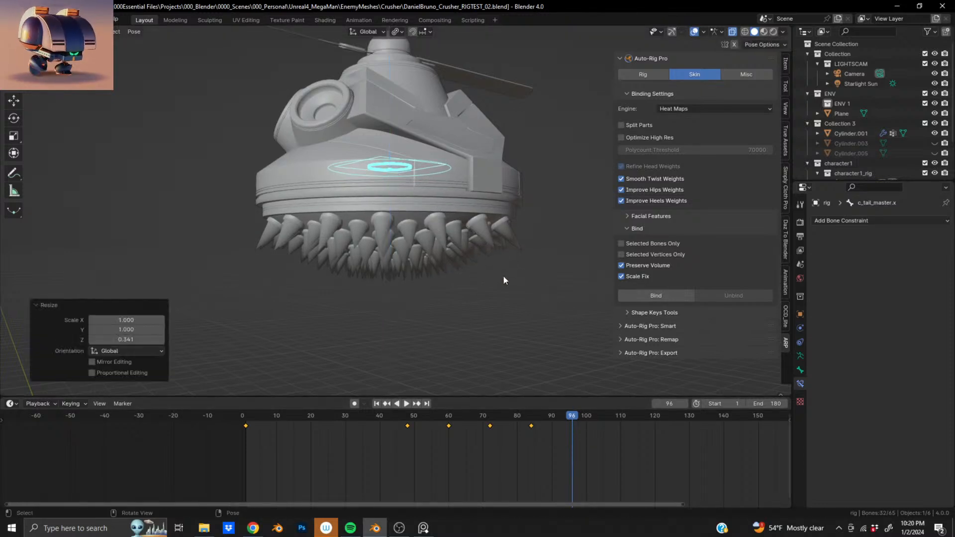
key(i)
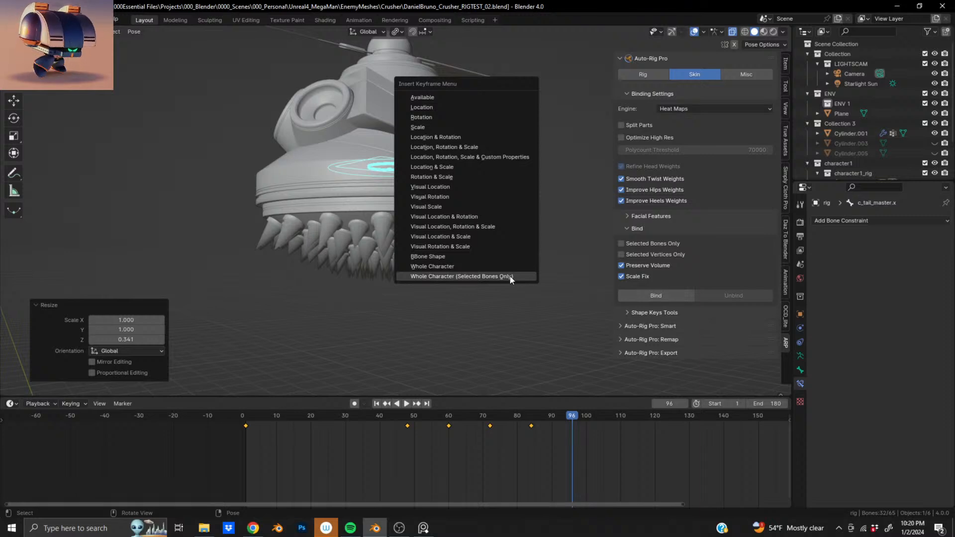
click(510, 277)
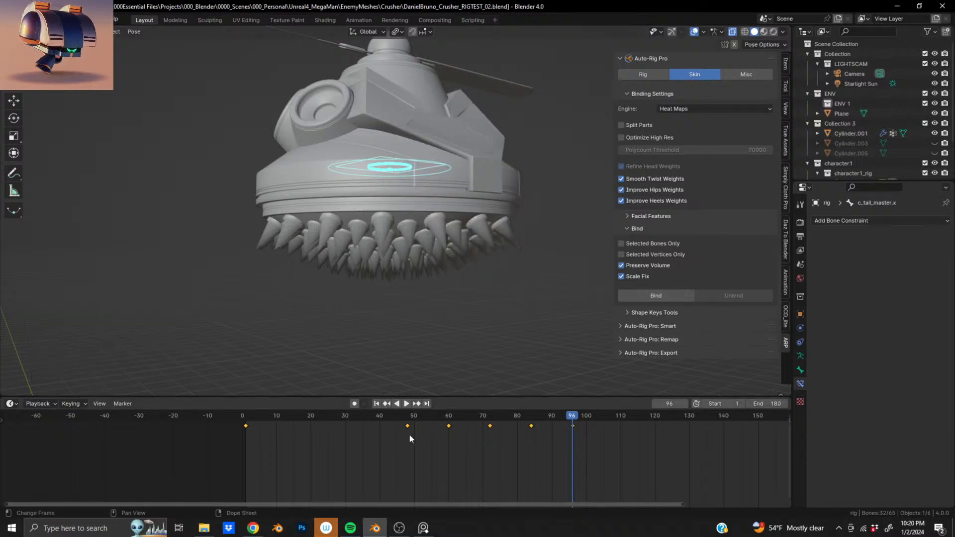
Compress the keyframes from frame 48 onward about frame 48 so the last lands on frame 66, and play the animation from the start.
drag(404, 450, 640, 422)
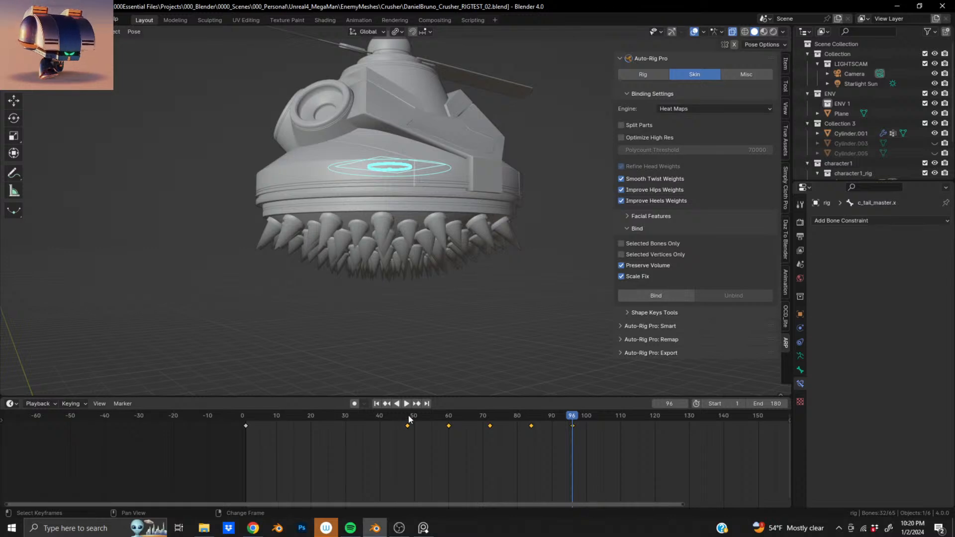
click(409, 418)
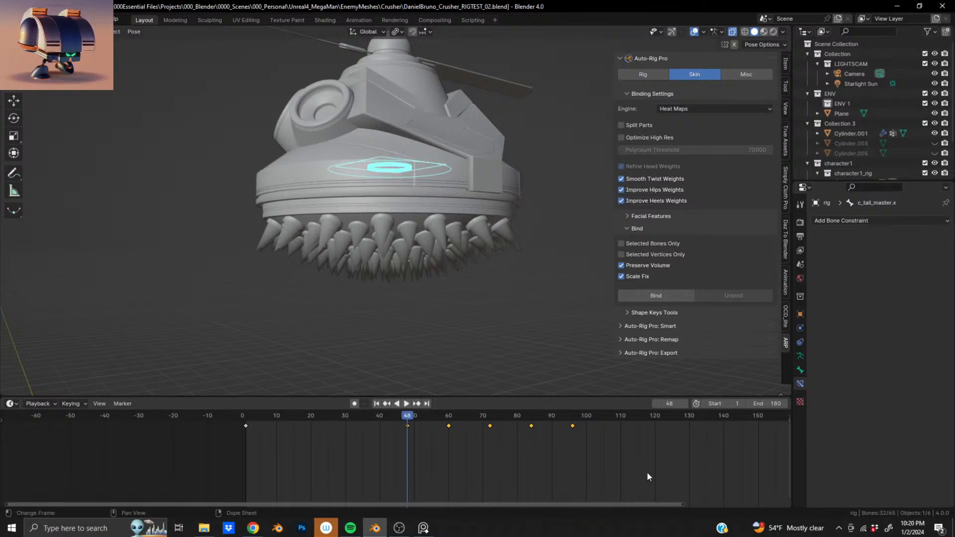
key(s)
click(517, 454)
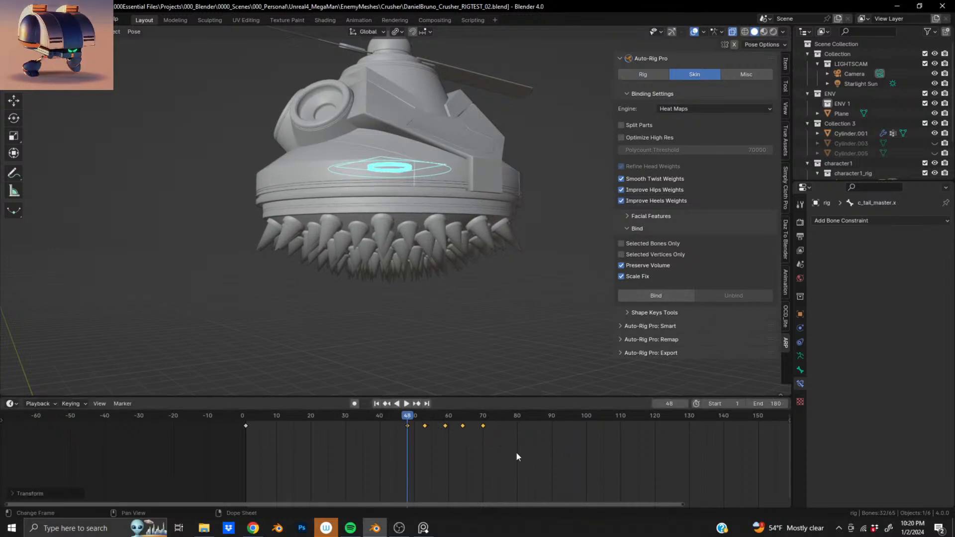
key(s)
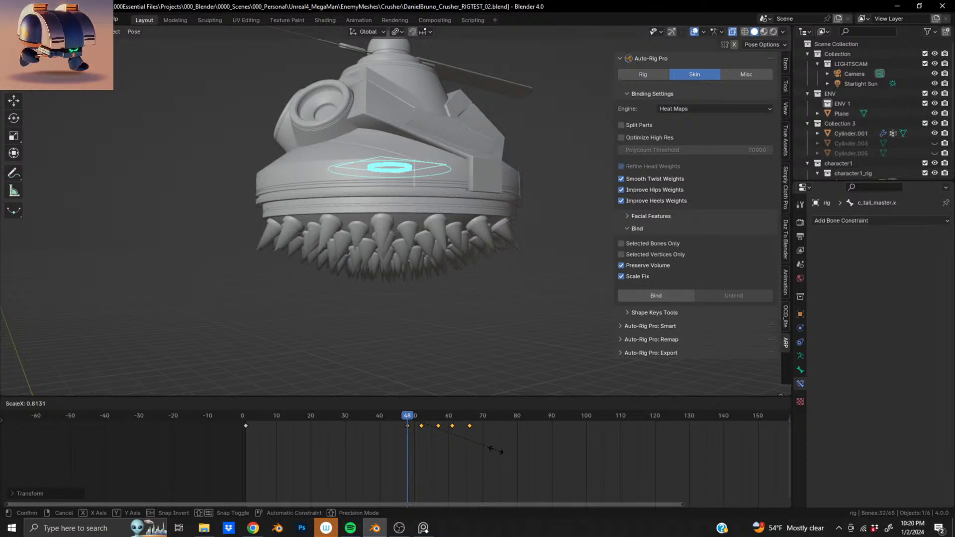
click(495, 453)
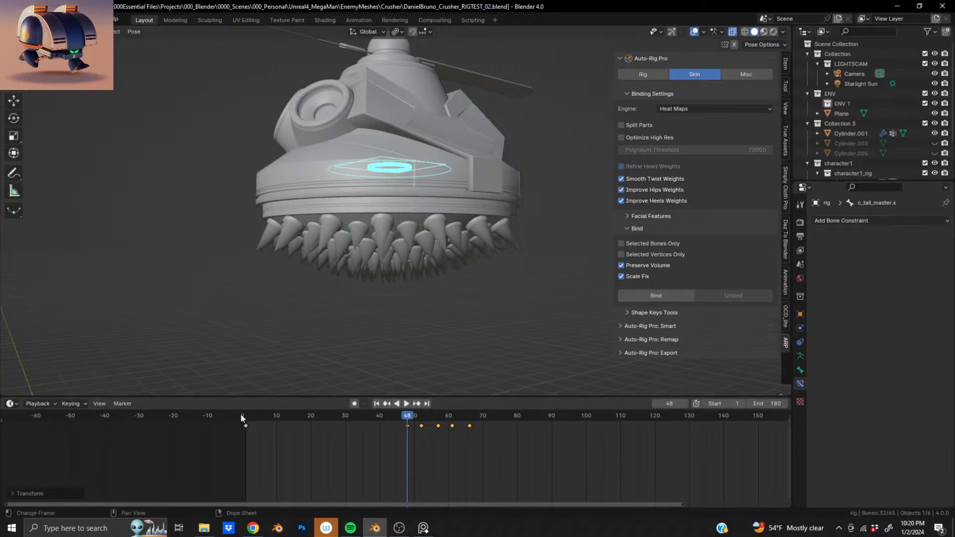
click(241, 415)
key(space)
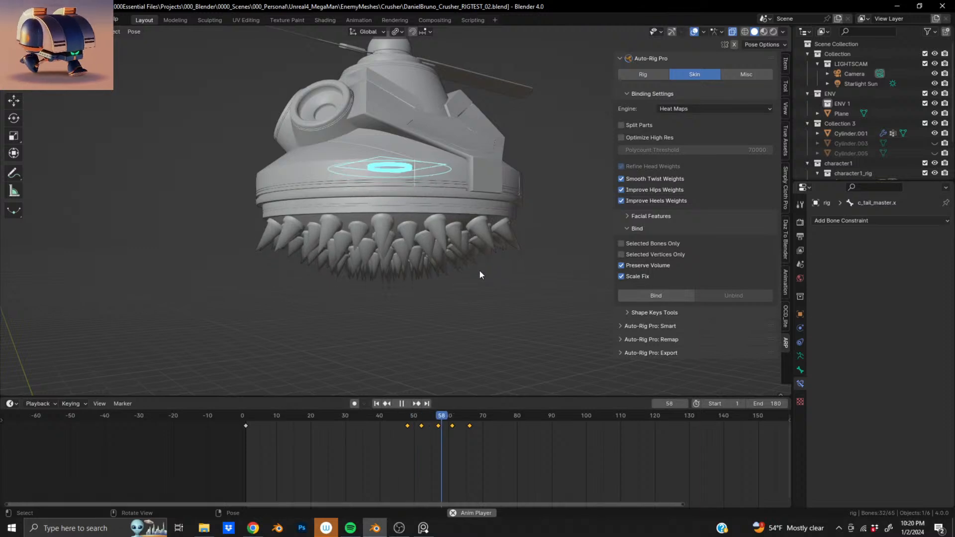
key(space)
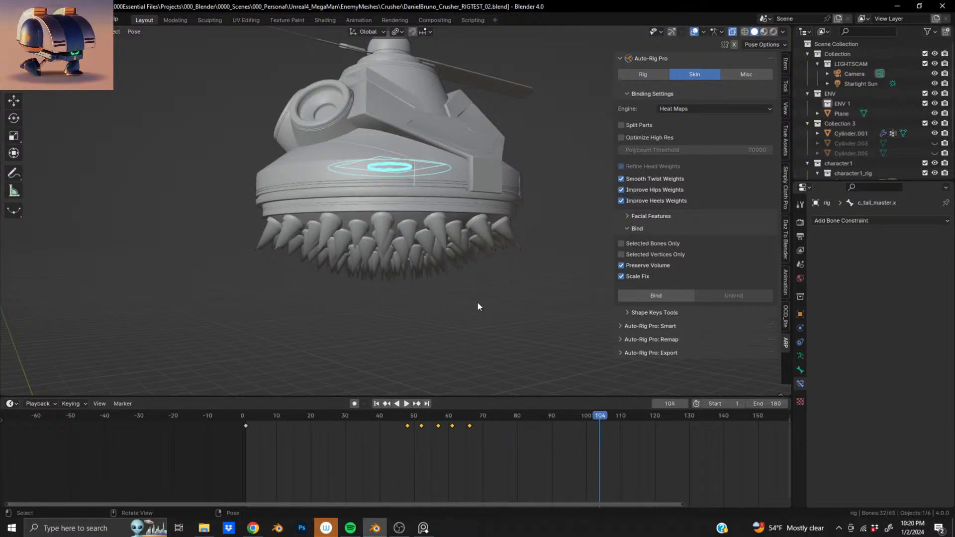
Tighten the bounce timing by moving the last three keyframes earlier, to frames 56, 59 and 62.
drag(467, 436, 490, 419)
key(g)
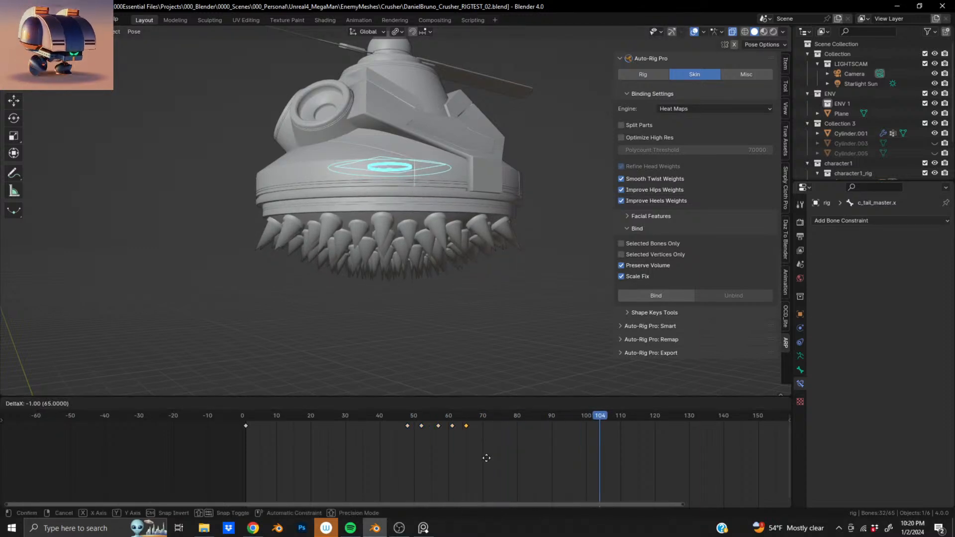
click(483, 461)
drag(444, 440, 471, 416)
key(g)
click(474, 441)
key(g)
click(467, 441)
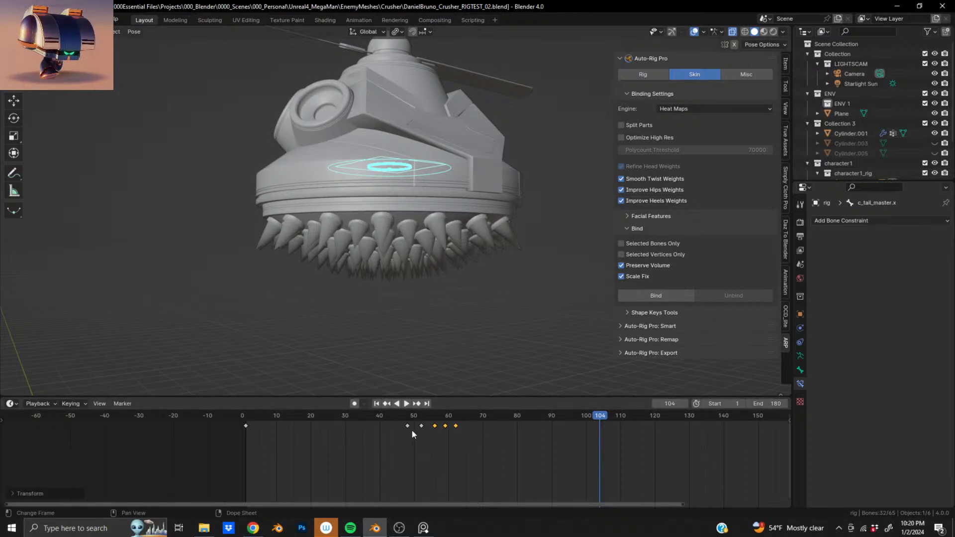
Select the five bounce keyframes and move them together two frames earlier, so they run from frame 46 to 60.
drag(405, 436, 468, 419)
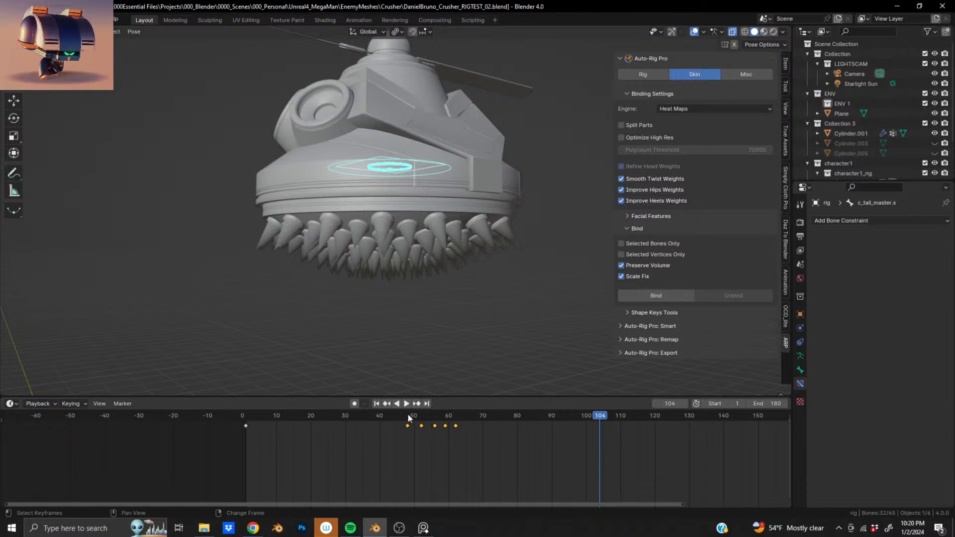
click(408, 418)
key(g)
click(513, 456)
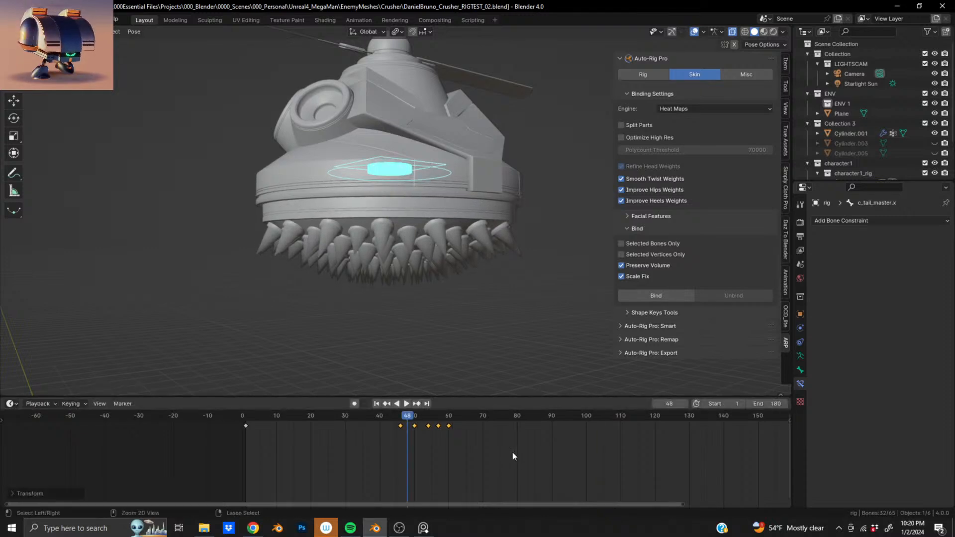
Undo the last keyframe move, compress the five bounce keyframes about frame 48 so they end at frame 59, and play the result.
key(ctrl+z)
key(s)
click(498, 447)
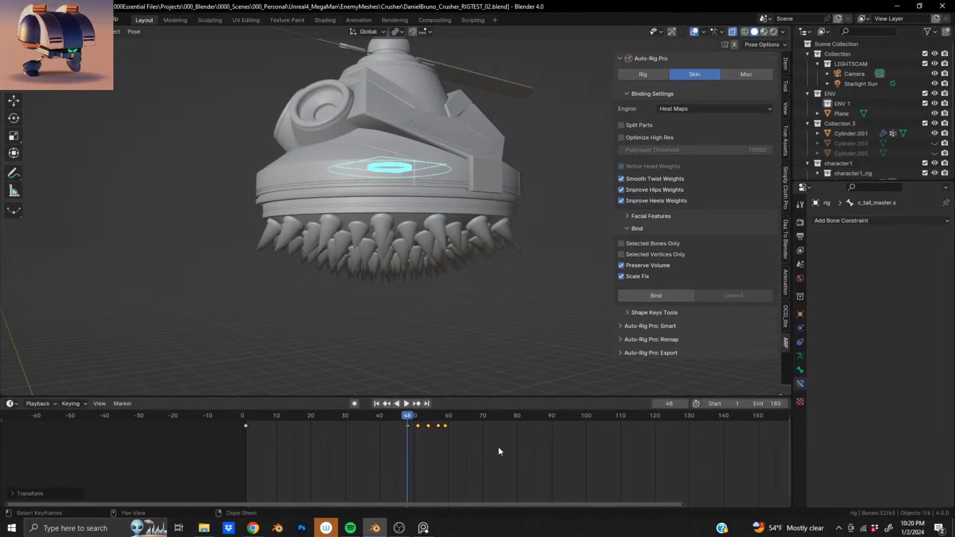
key(space)
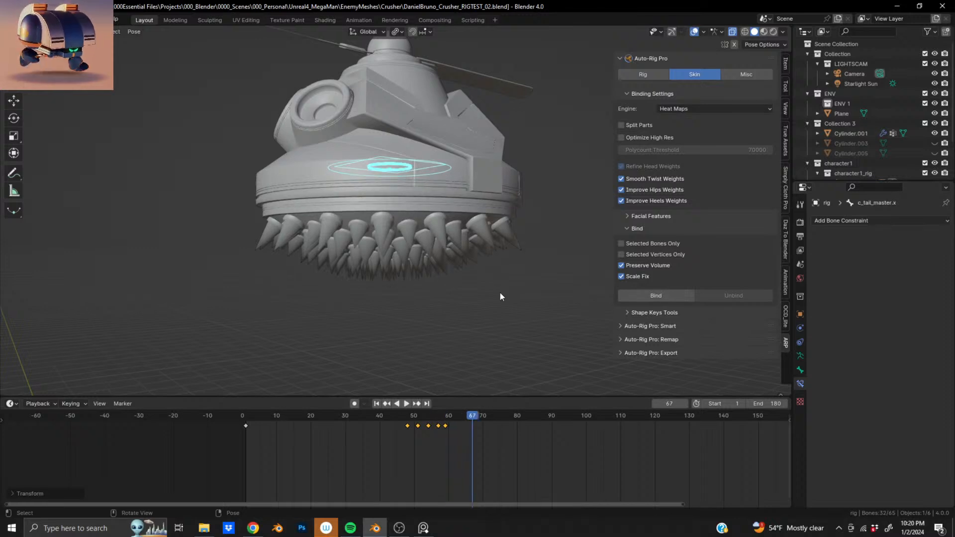
click(240, 416)
key(space)
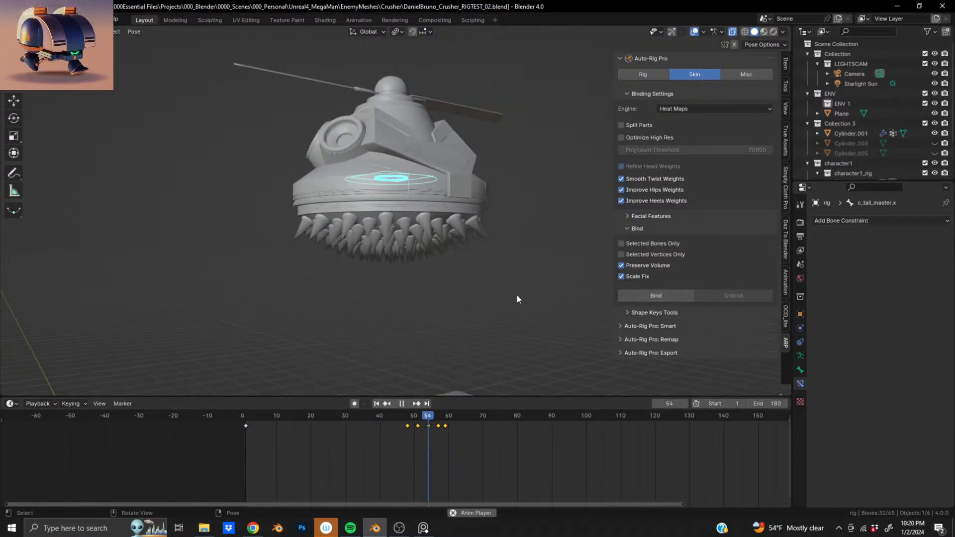
key(space)
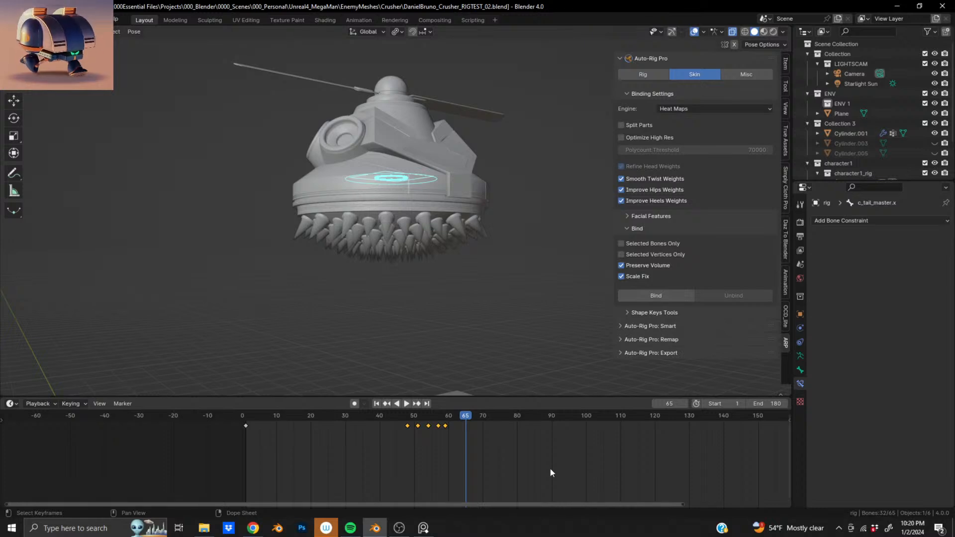
Move the five bounce keyframes 18 frames earlier so they start at frame 30, and save the file.
key(g)
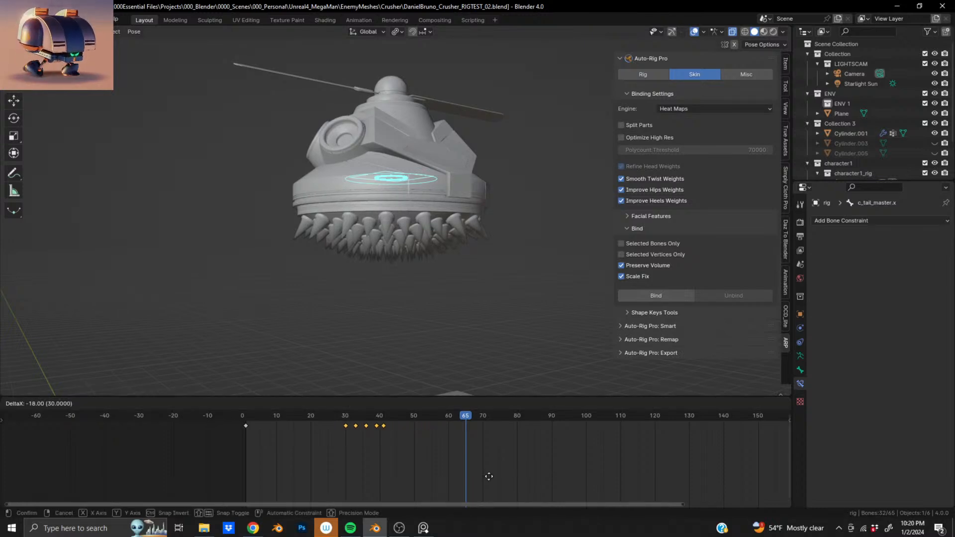
click(490, 476)
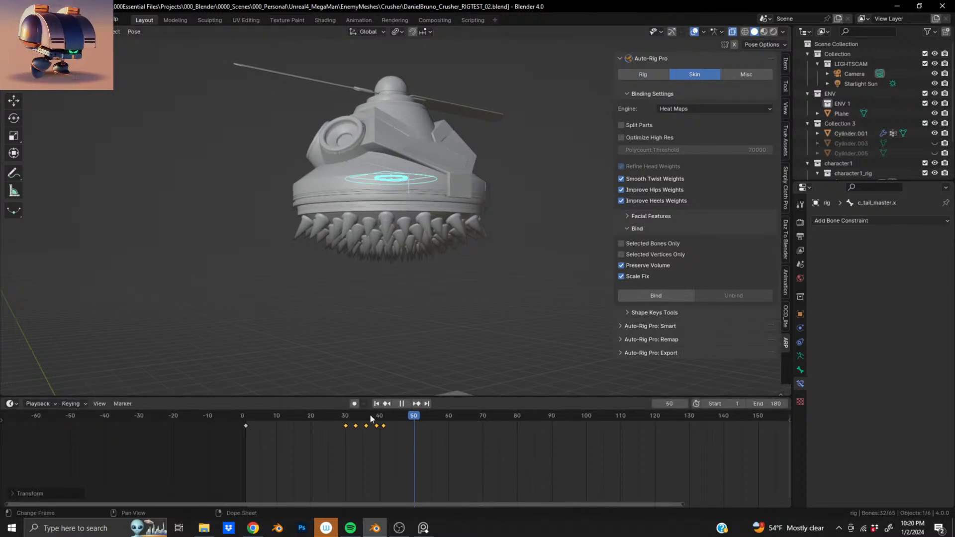
key(Escape)
key(ctrl+s)
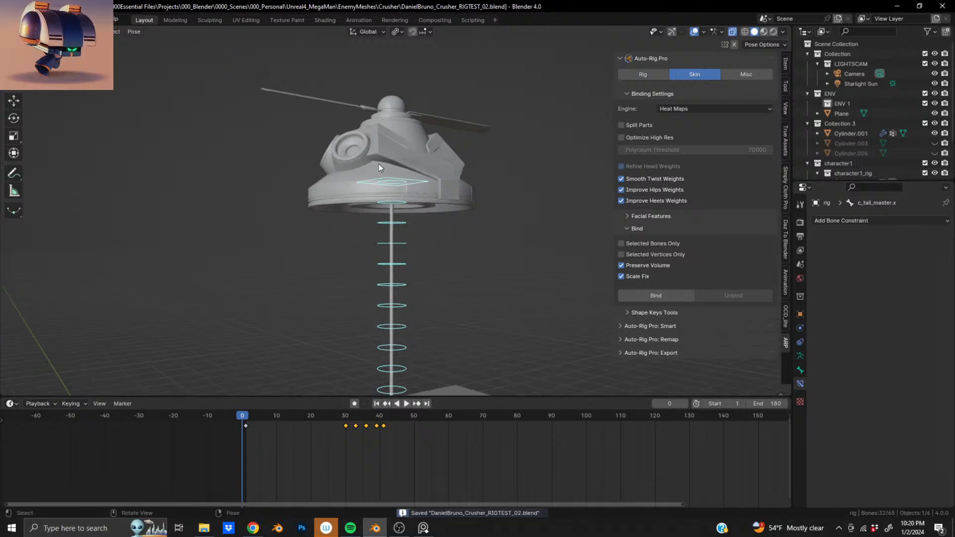
Enlarge the 3D viewport over the timeline and play the faster retraction with the whole rod in view.
middle_drag(356, 214, 480, 397)
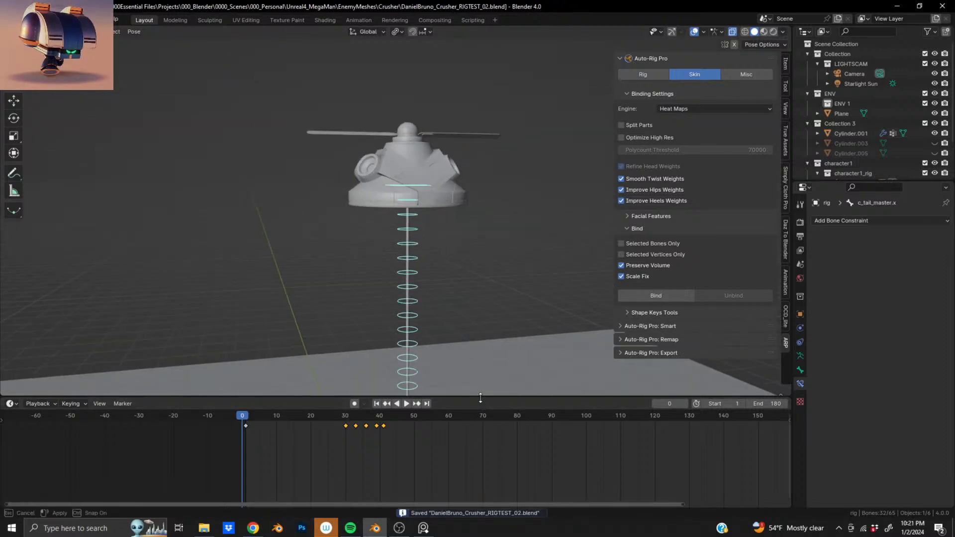
drag(480, 398, 479, 498)
shift+middle_drag(396, 277, 352, 242)
middle_drag(366, 197, 381, 193)
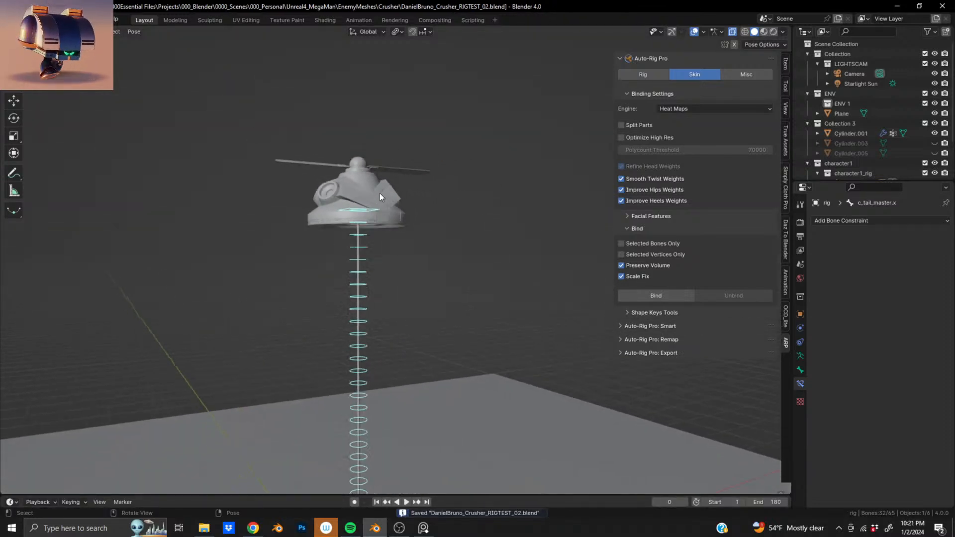
key(space)
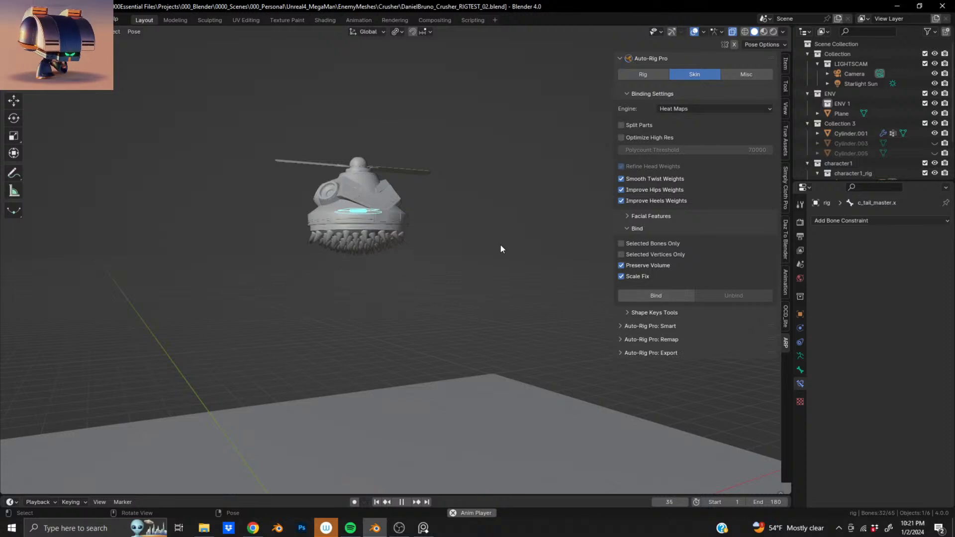
key(space)
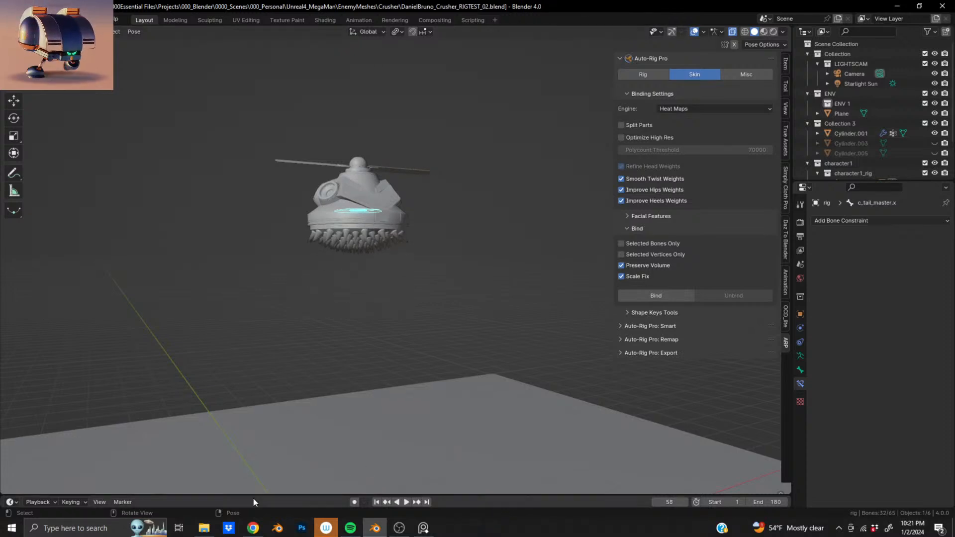
Bring the timeline keyframes back into view and replay the retraction from the start to check its timing.
mouse_move(249, 495)
mouse_down()
mouse_move(239, 458)
mouse_move(252, 479)
mouse_up()
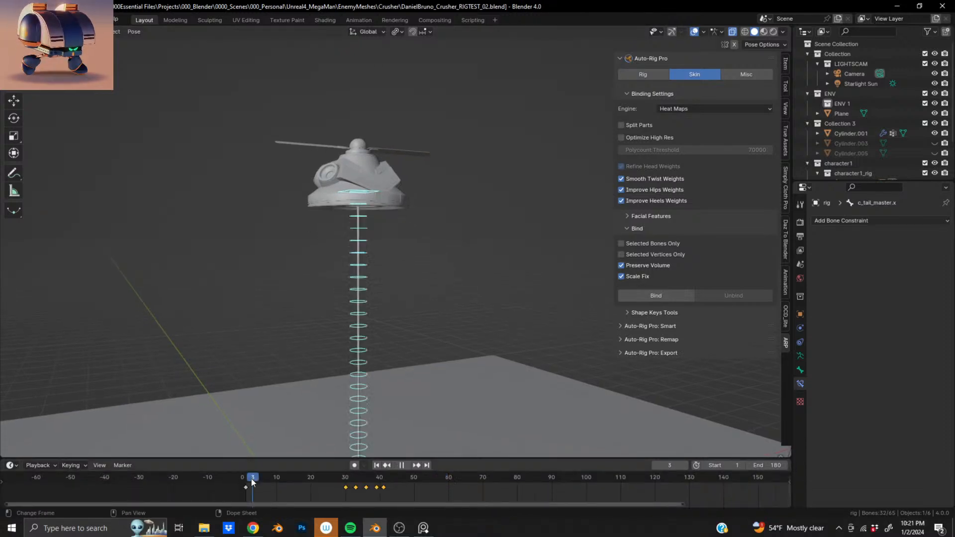
key(space)
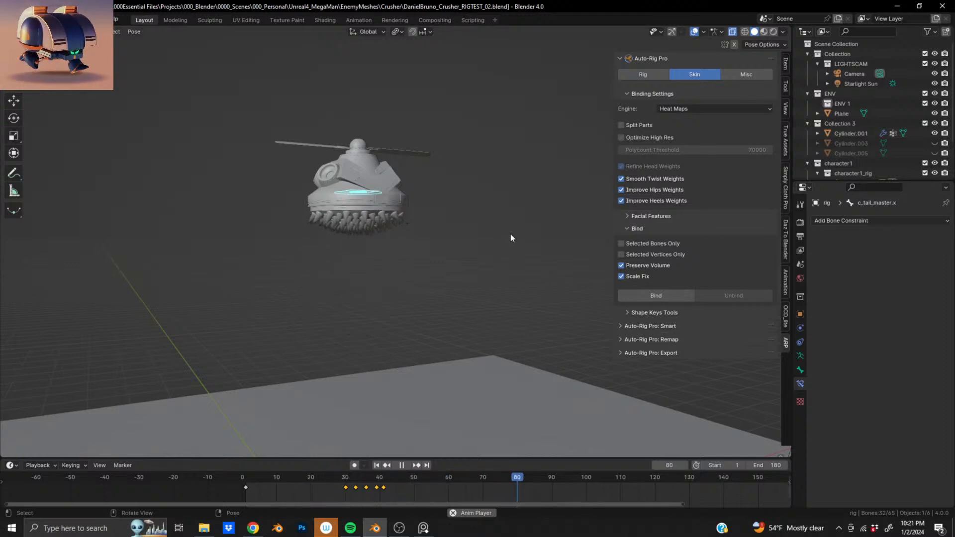
key(space)
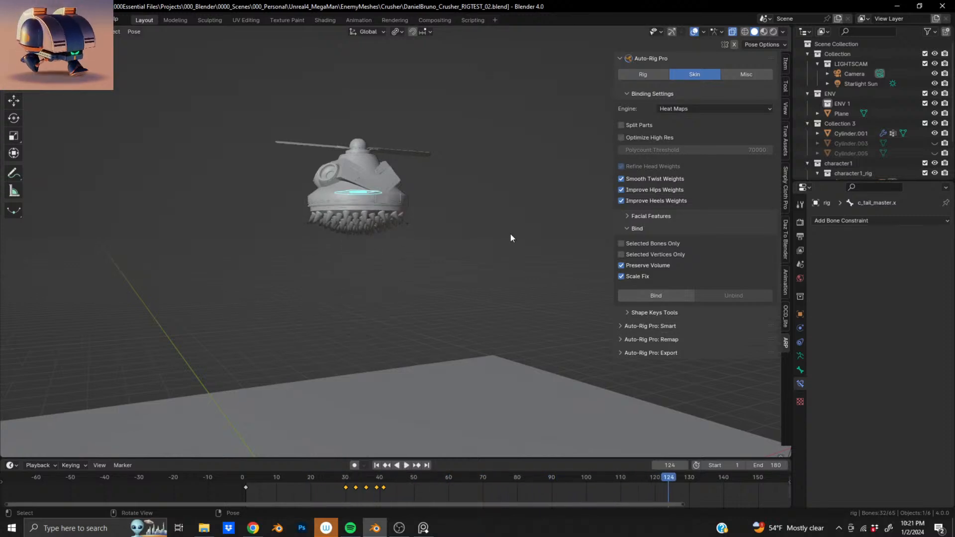
key(shift+Left)
key(space)
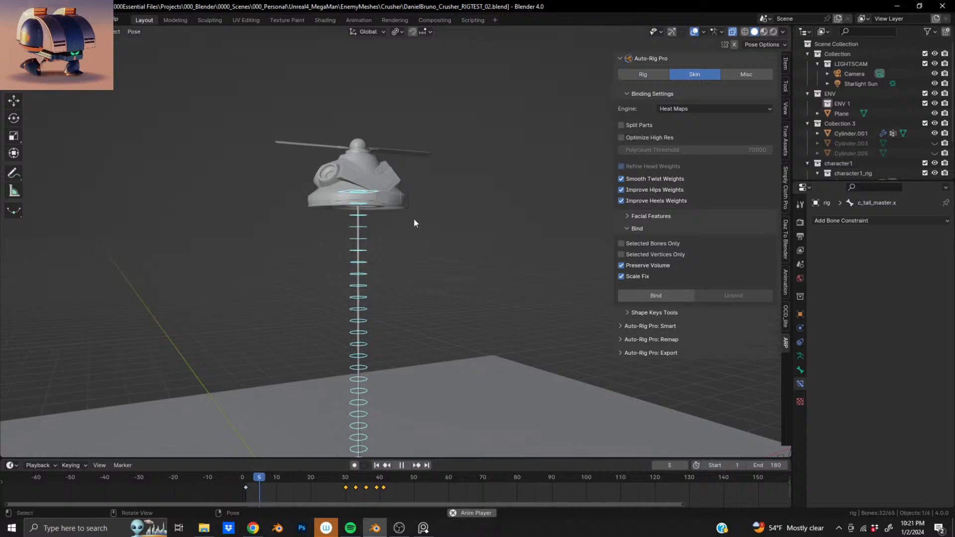
key(space)
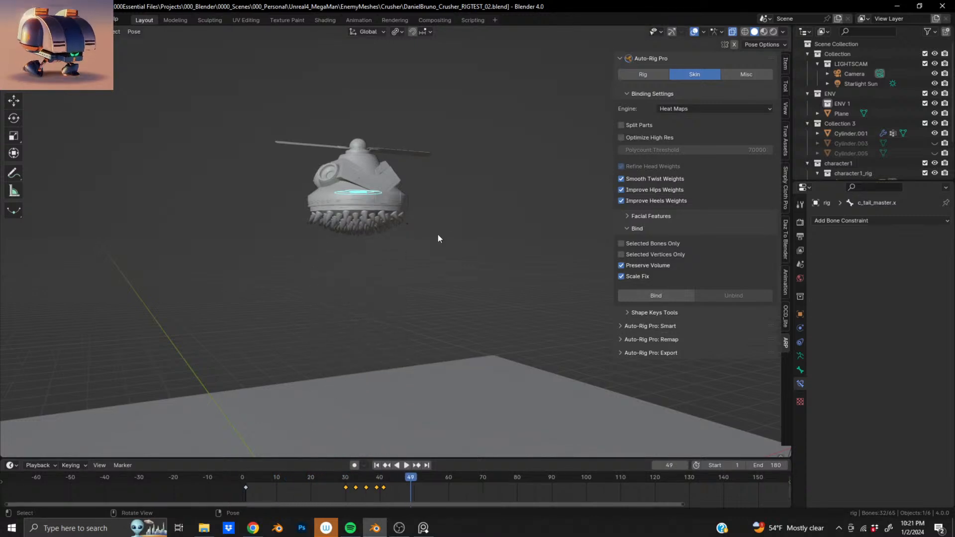
click(174, 480)
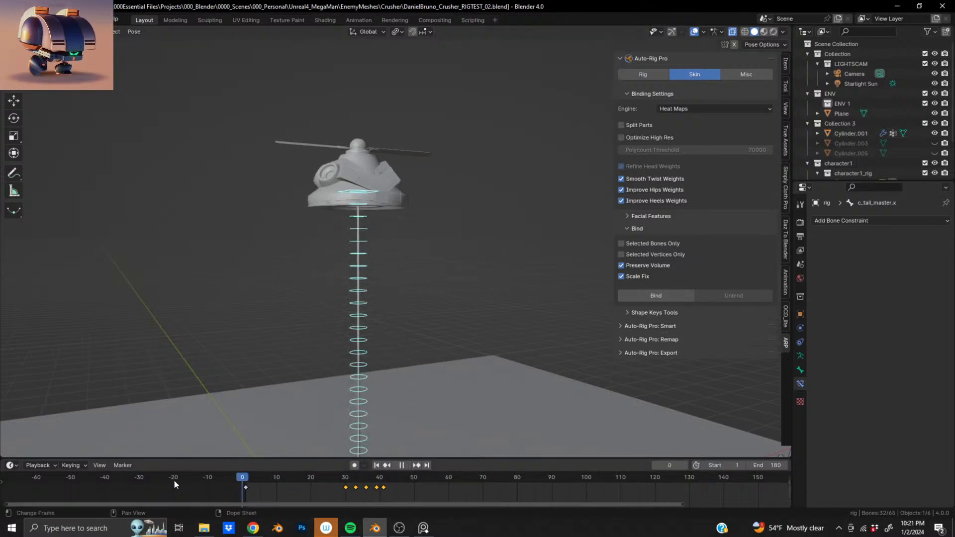
Switch the viewport to rendered shading and show the scene's render settings, with the Crusher's face in view.
click(774, 31)
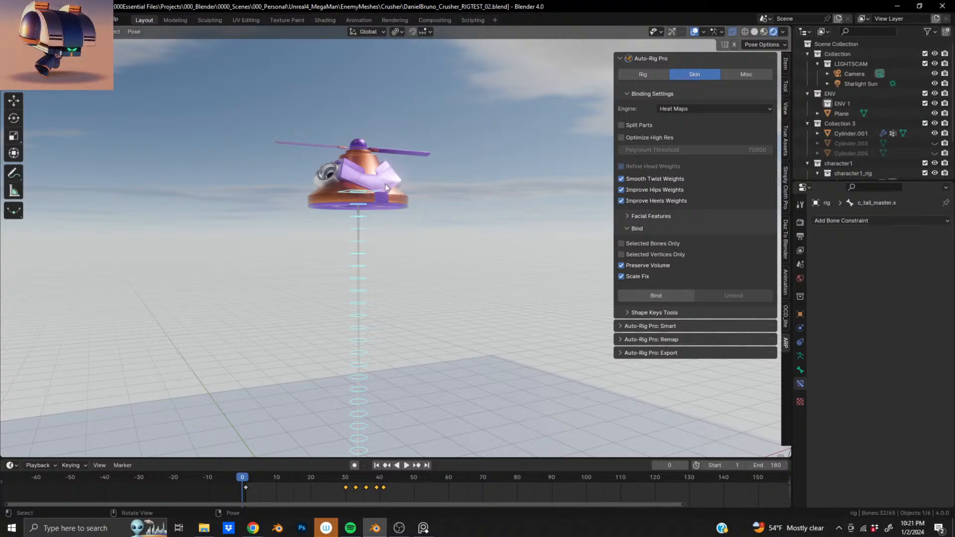
middle_drag(368, 189, 356, 194)
click(800, 223)
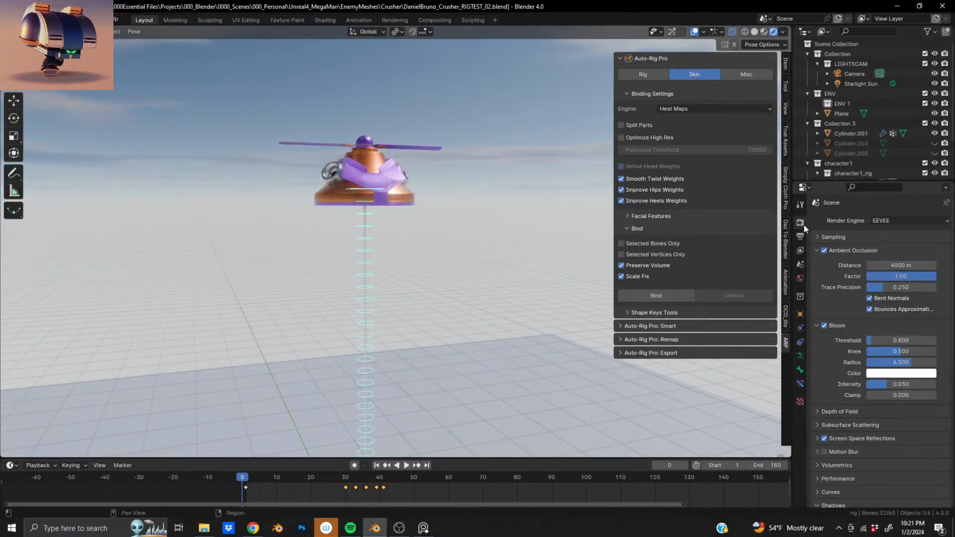
middle_drag(429, 185, 465, 214)
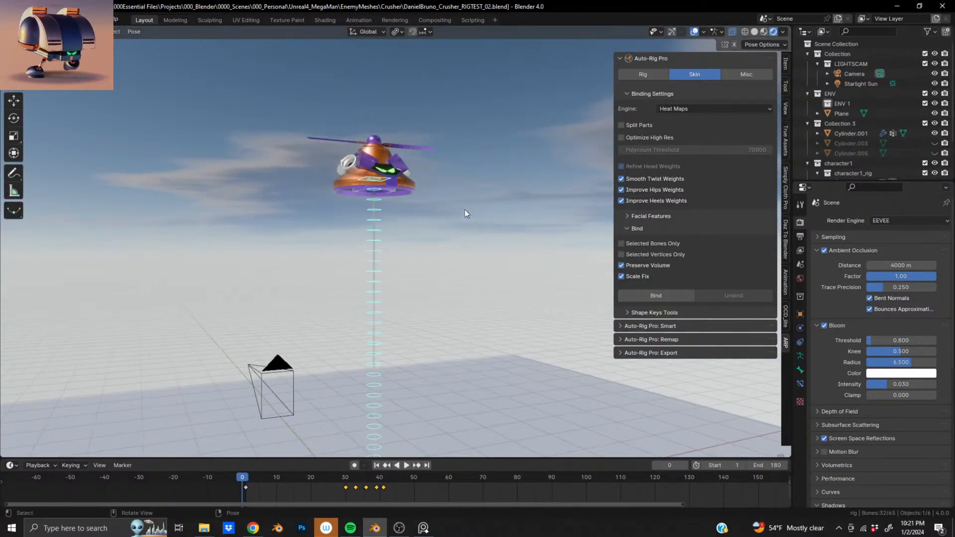
Play the retraction in rendered shading from the start, examining the Crusher up close and from below.
key(space)
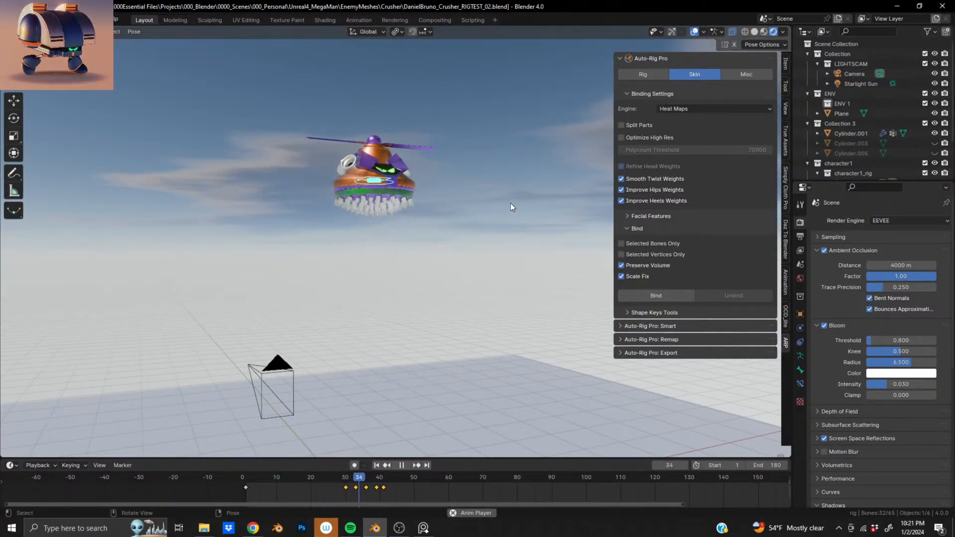
scroll(404, 230, up, 5)
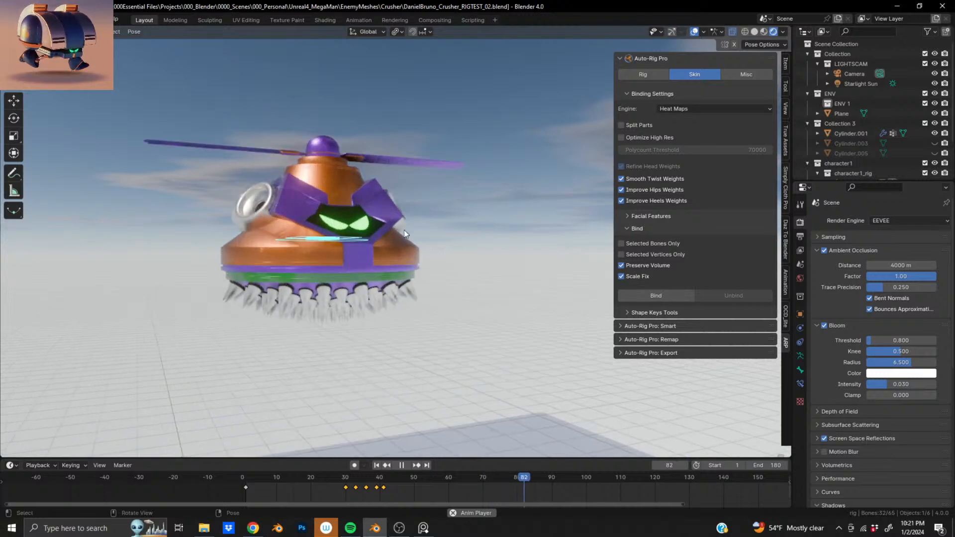
click(244, 476)
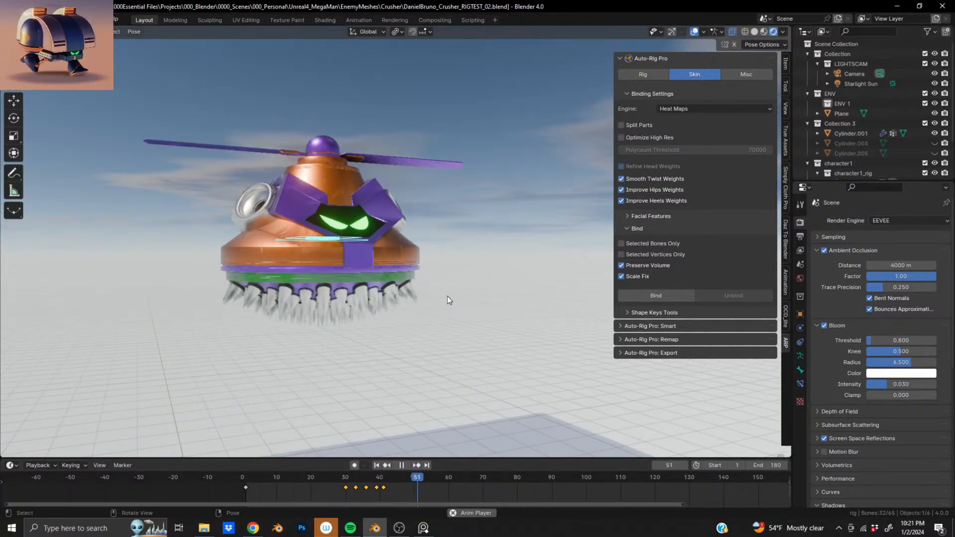
middle_drag(446, 296, 345, 254)
click(246, 478)
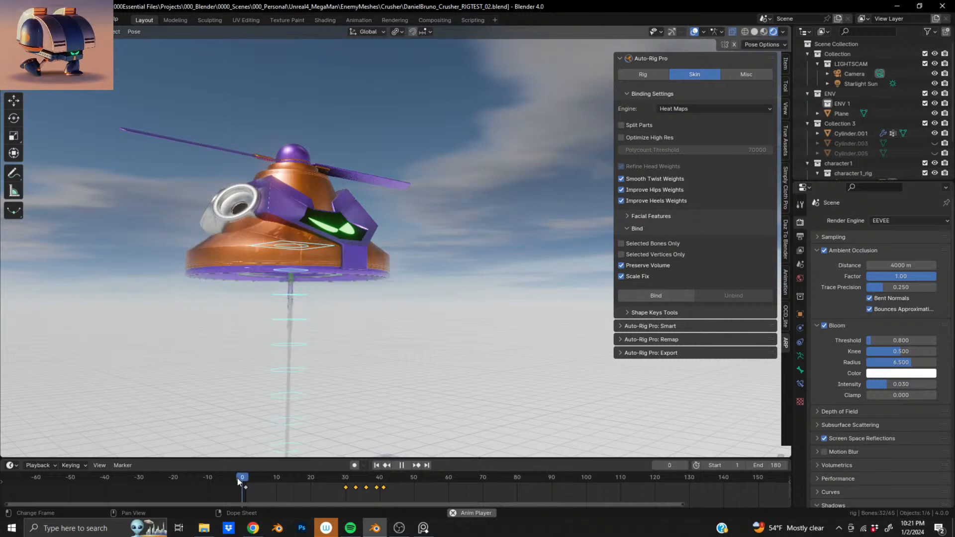
key(space)
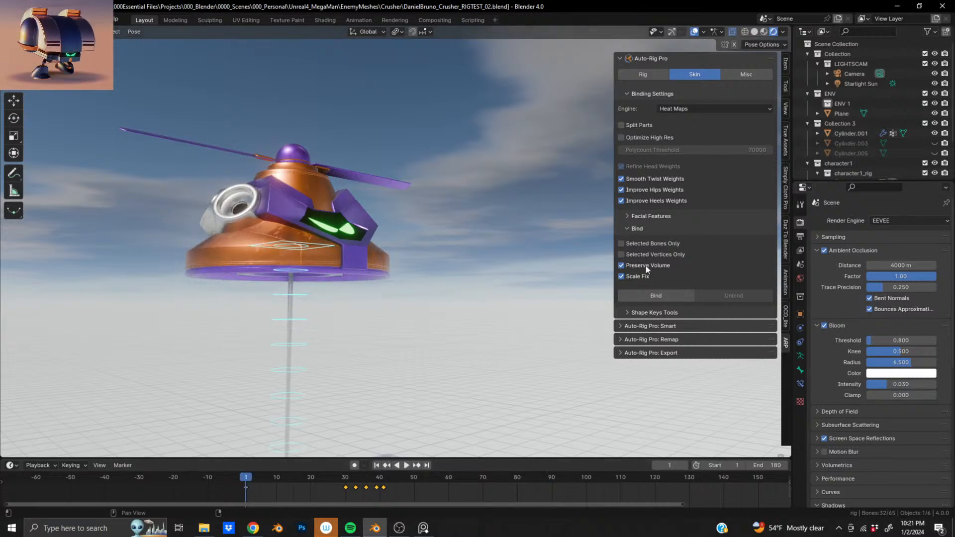
Try the Cycles render engine and play the retraction from the start in the rendered viewport.
click(884, 223)
click(884, 255)
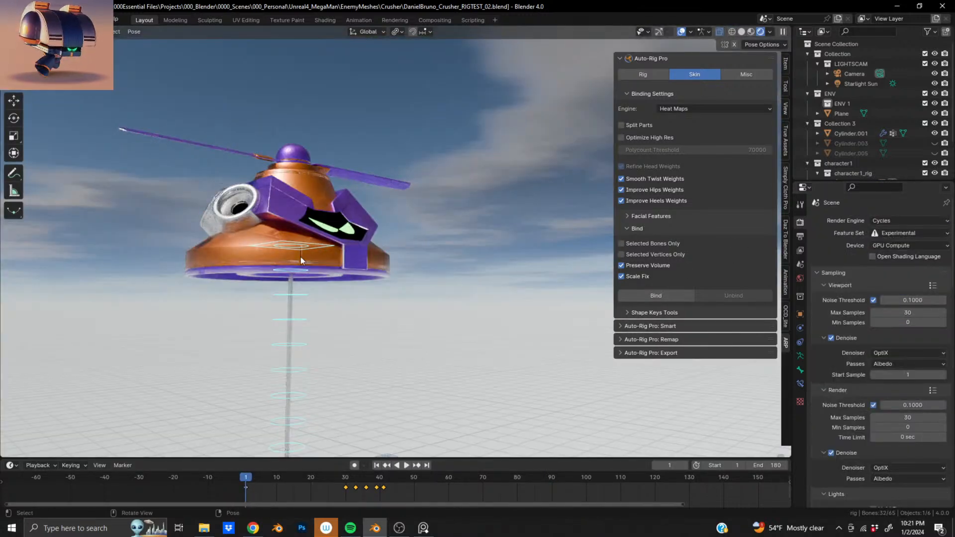
middle_drag(302, 257, 323, 227)
key(space)
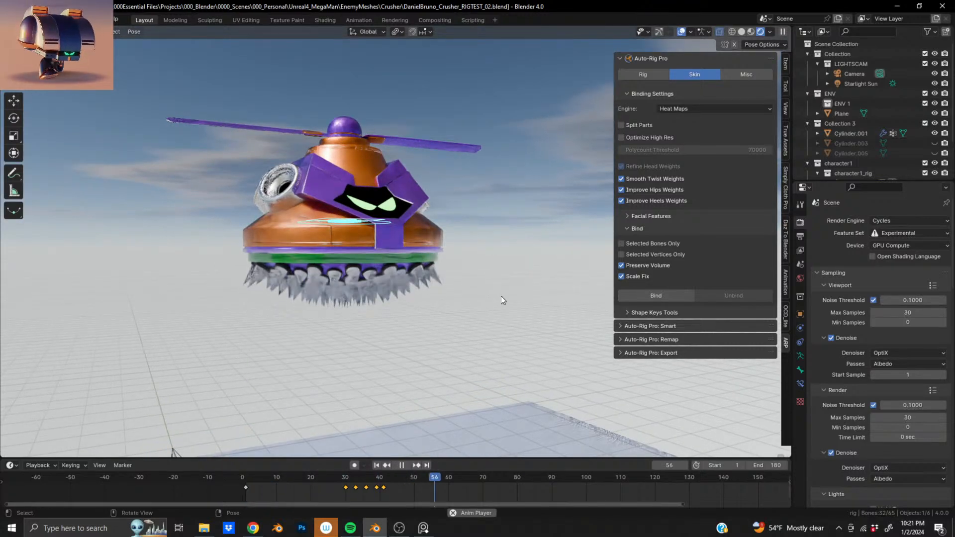
key(space)
click(242, 476)
key(space)
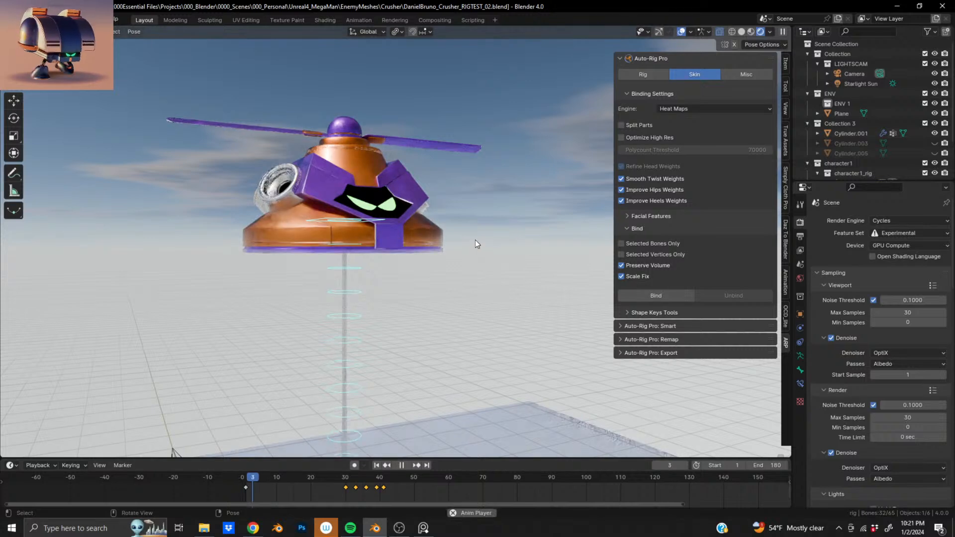
key(space)
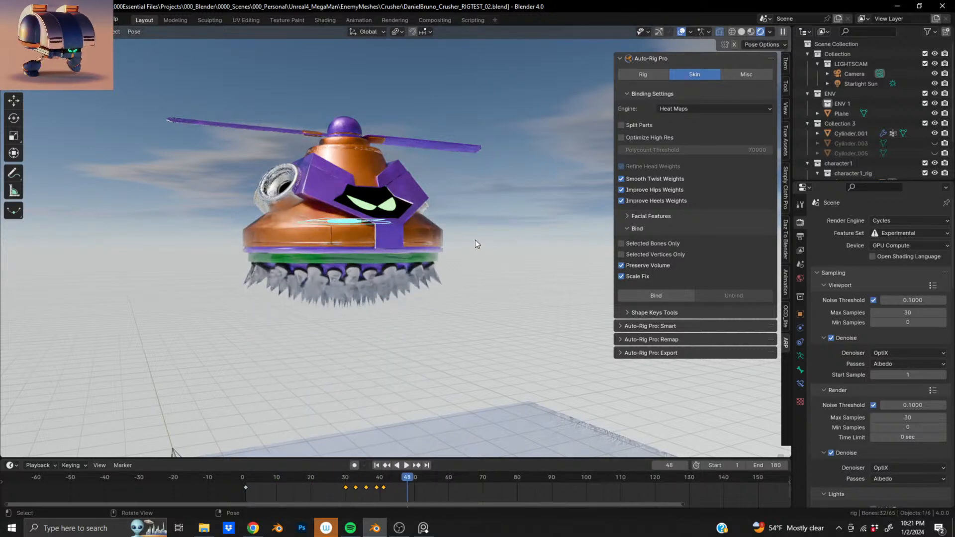
Set the render engine back to EEVEE and replay the retraction from the start, finishing with a front view of the Crusher.
click(890, 226)
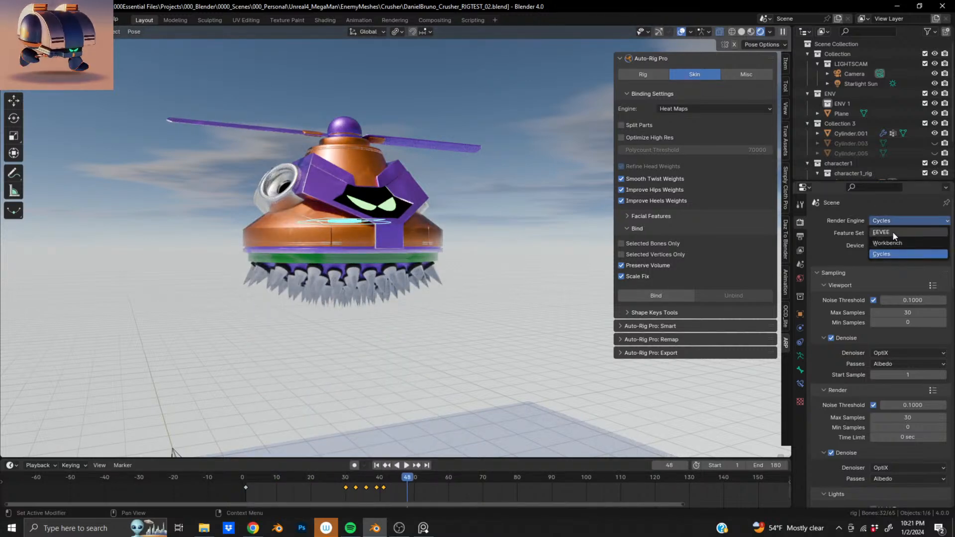
click(894, 232)
key(space)
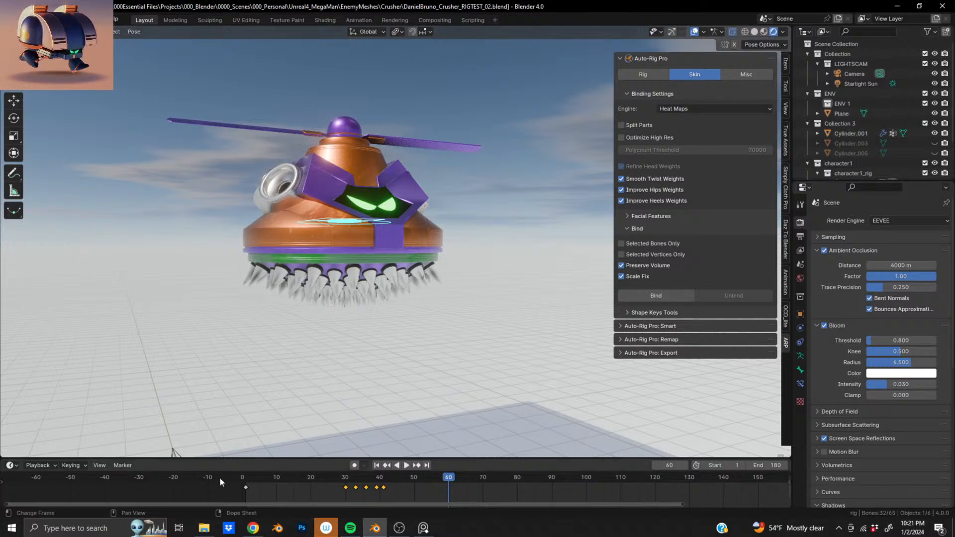
click(243, 476)
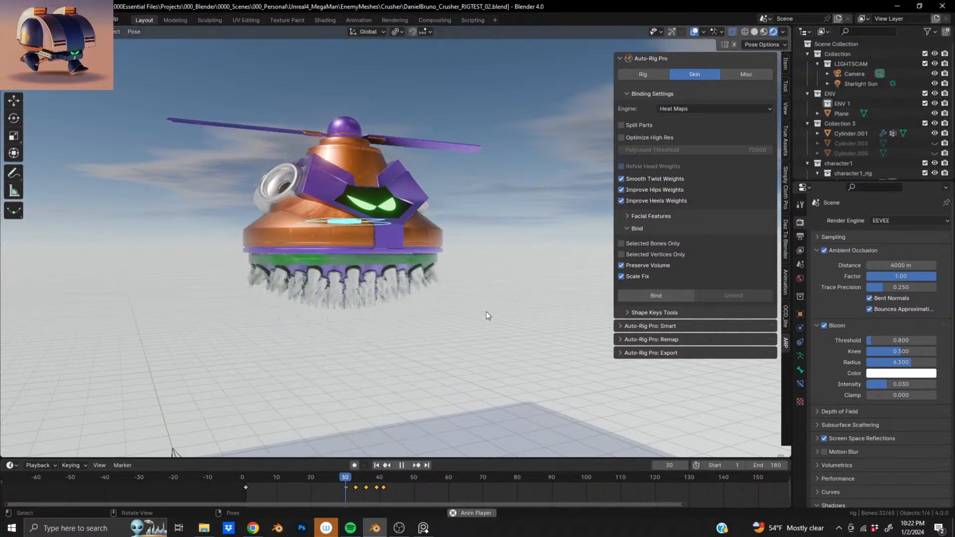
key(space)
click(233, 481)
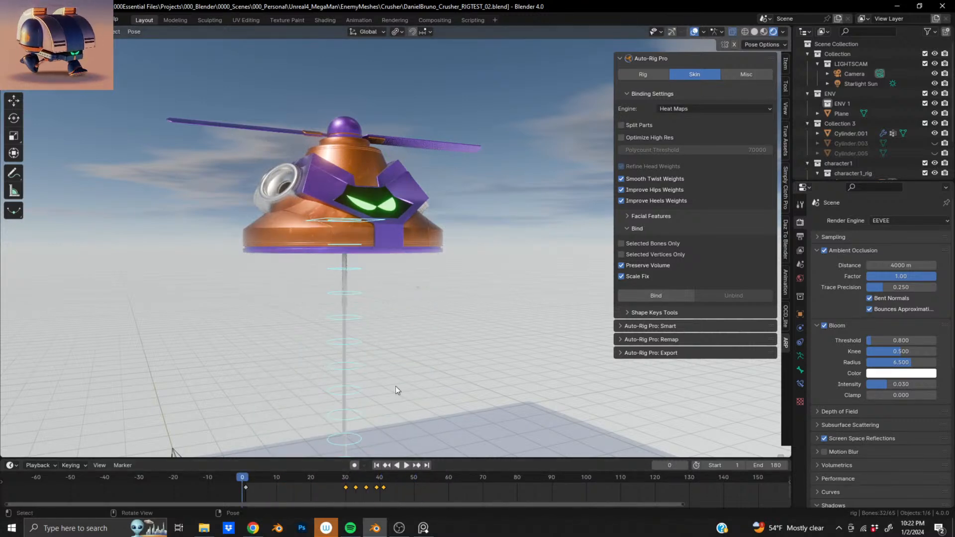
key(space)
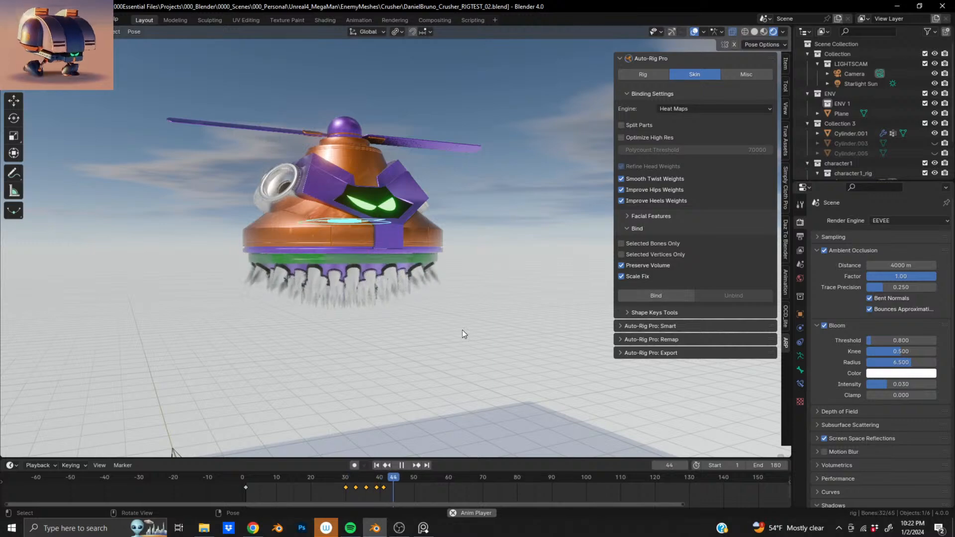
key(space)
middle_drag(460, 329, 350, 225)
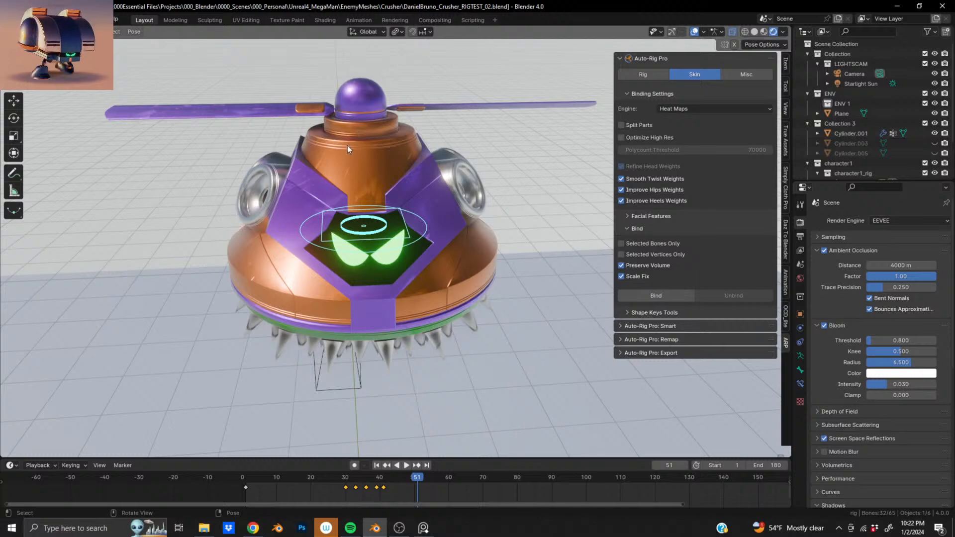
Return the animation to frame 1, where the Crusher's rod is fully extended.
middle_drag(386, 279, 376, 218)
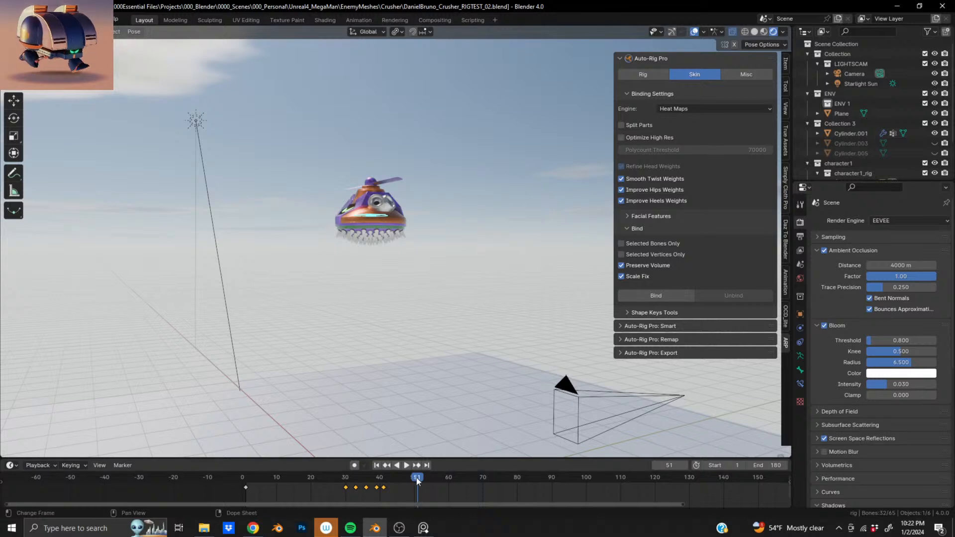
drag(417, 479, 248, 477)
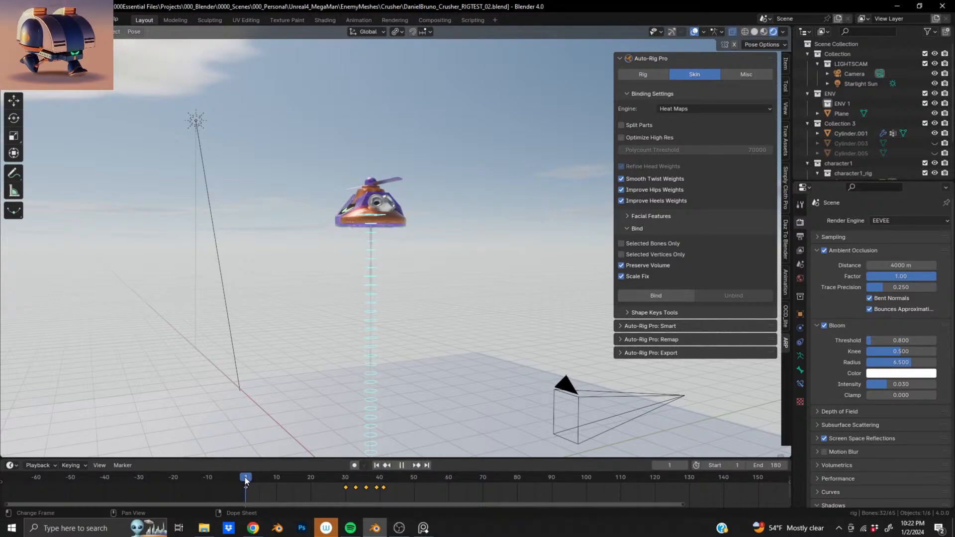
In side view, try rotating the control bone at the top of the rod to swing the spiked base sideways, and undo it.
click(387, 219)
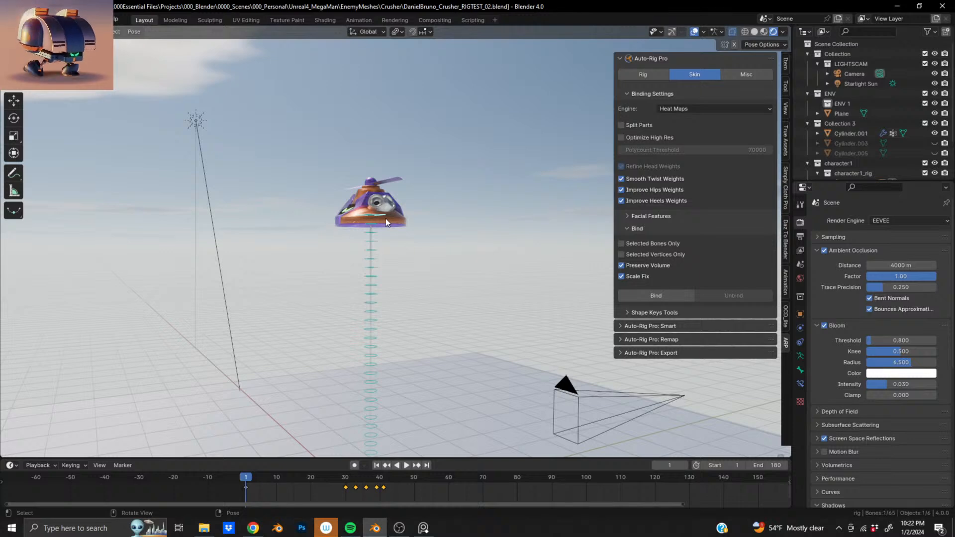
middle_drag(386, 219, 328, 178)
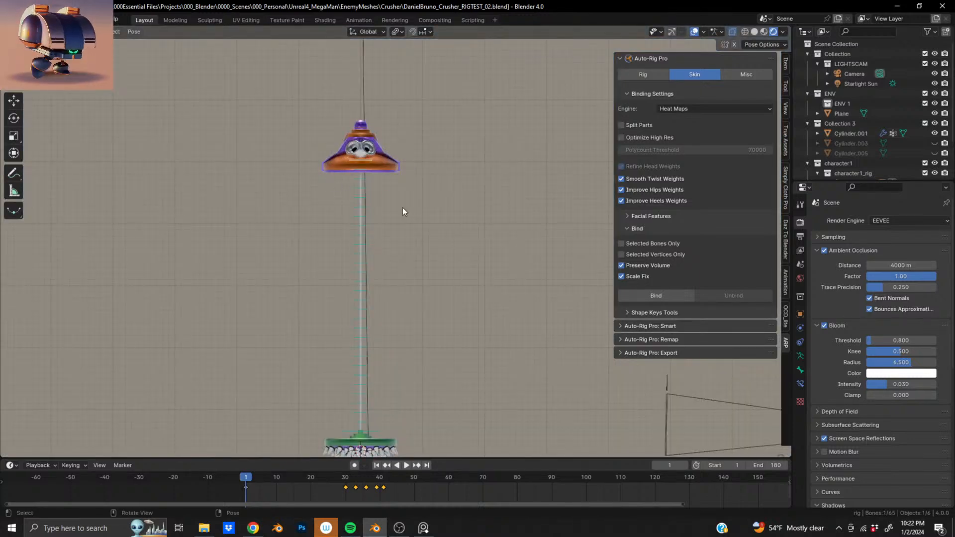
shift+middle_drag(395, 208, 393, 183)
key(r)
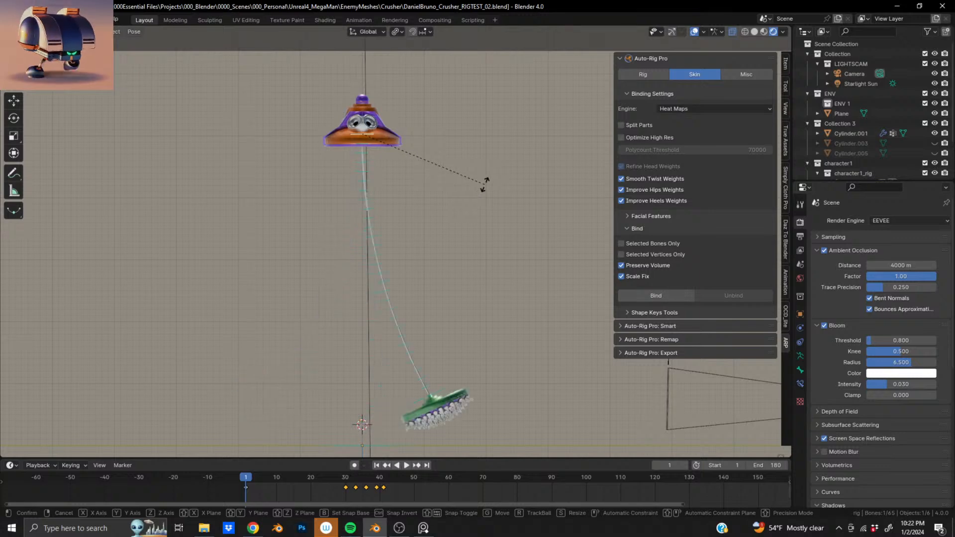
click(474, 189)
key(ctrl+z)
Try rotating the rod's top control bone around the Z axis in a perspective view, and undo the rotation.
middle_drag(474, 188, 464, 149)
key(r)
key(z)
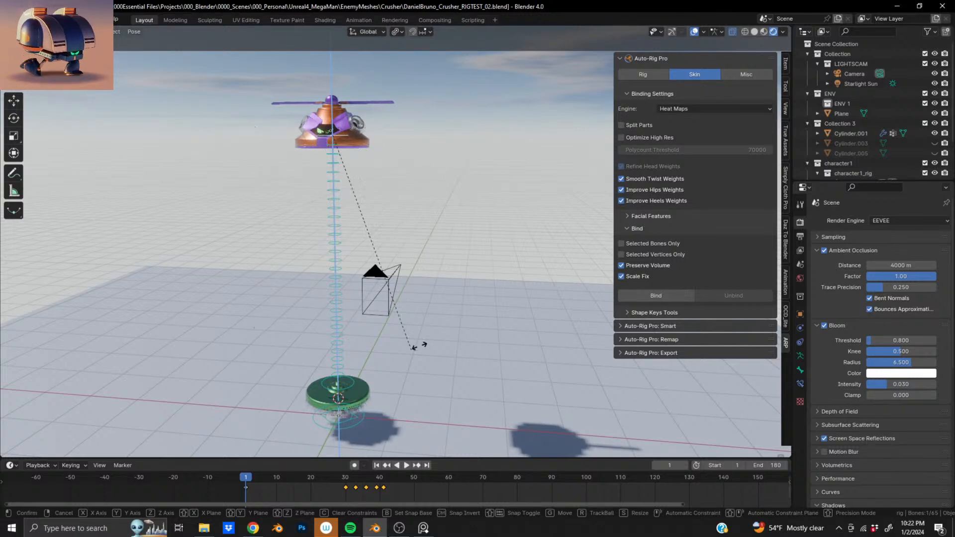
click(276, 77)
key(ctrl+z)
Save the Crusher rig file and look over the extended rod and spiked base from above.
shift+middle_drag(353, 172, 374, 366)
key(ctrl+s)
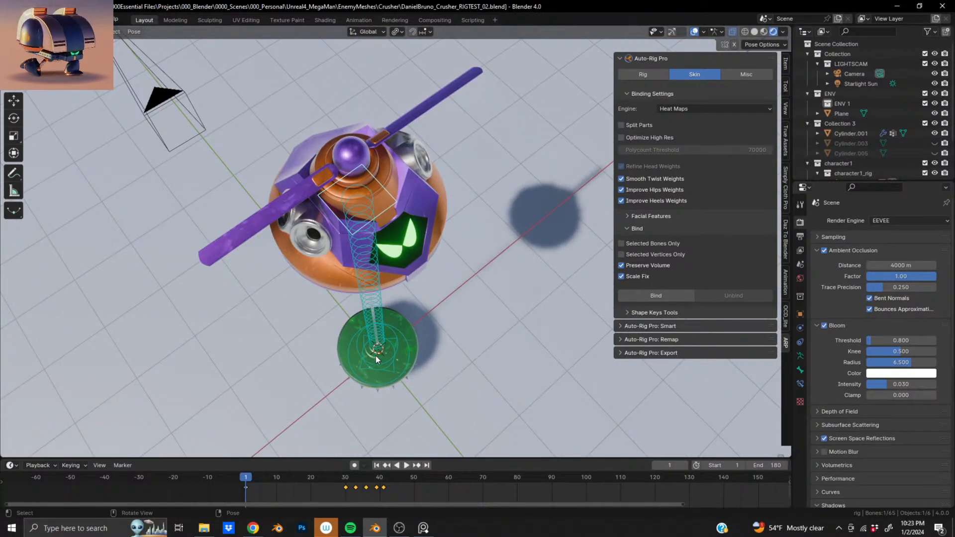
middle_drag(376, 357, 408, 360)
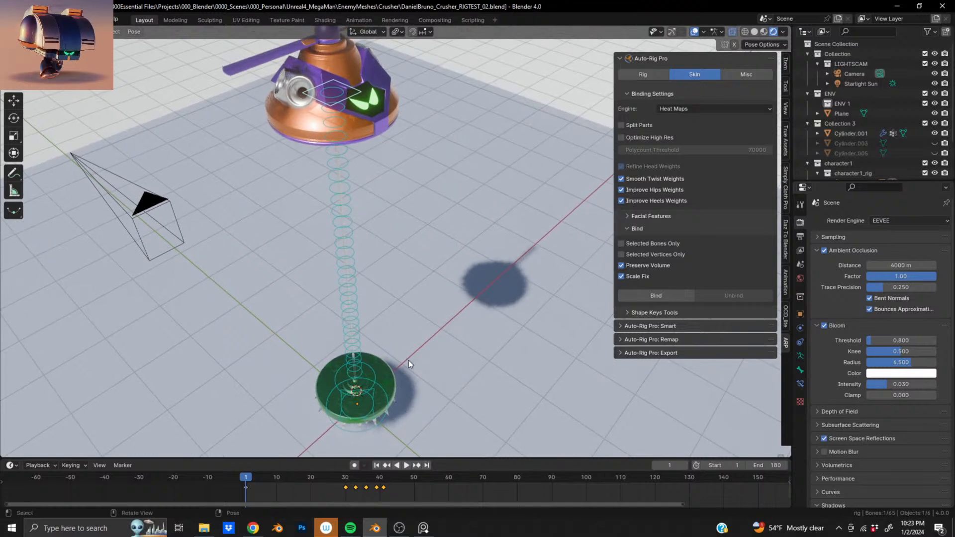